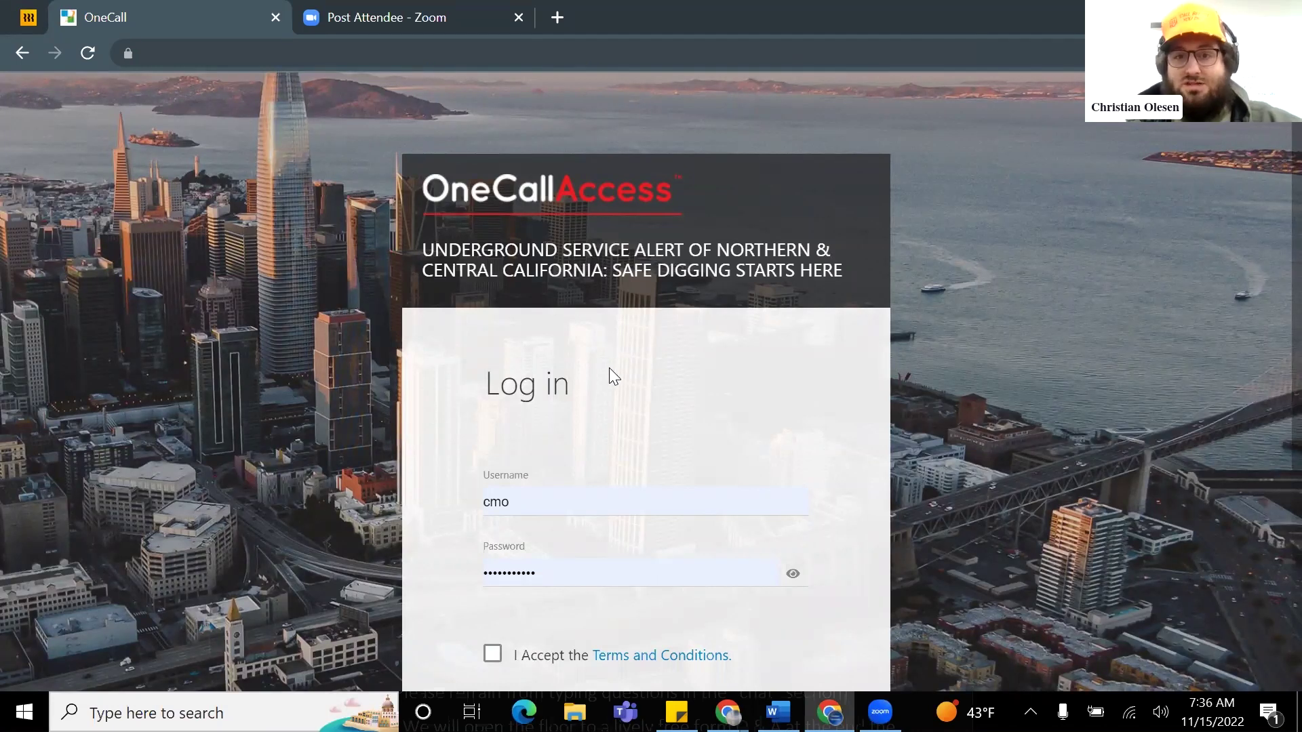
Step: Scroll the login page and follow the 'Sign up here.' link to the Register User form
{"action": "scroll", "coordinate": [635, 341], "scroll_direction": "down", "scroll_amount": 3}
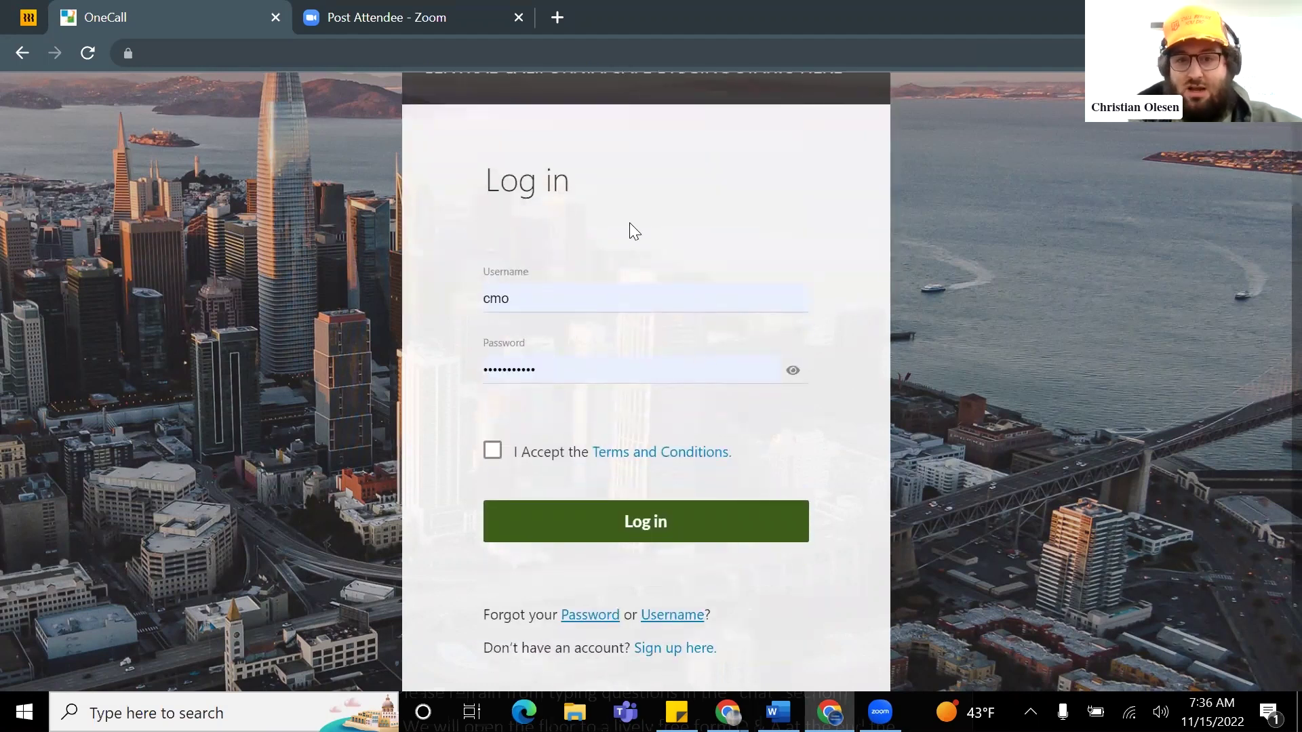
{"action": "scroll", "coordinate": [485, 247], "scroll_direction": "up", "scroll_amount": 3}
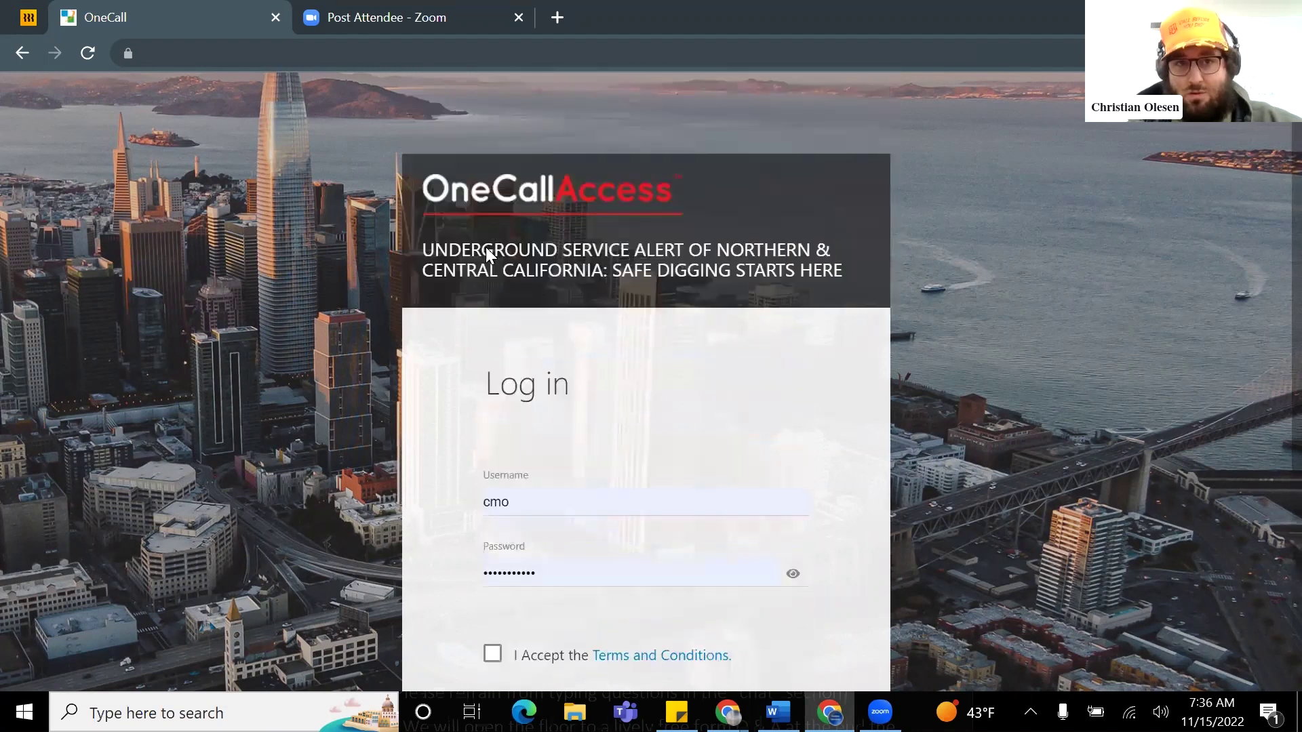
{"action": "scroll", "coordinate": [663, 450], "scroll_direction": "down", "scroll_amount": 5}
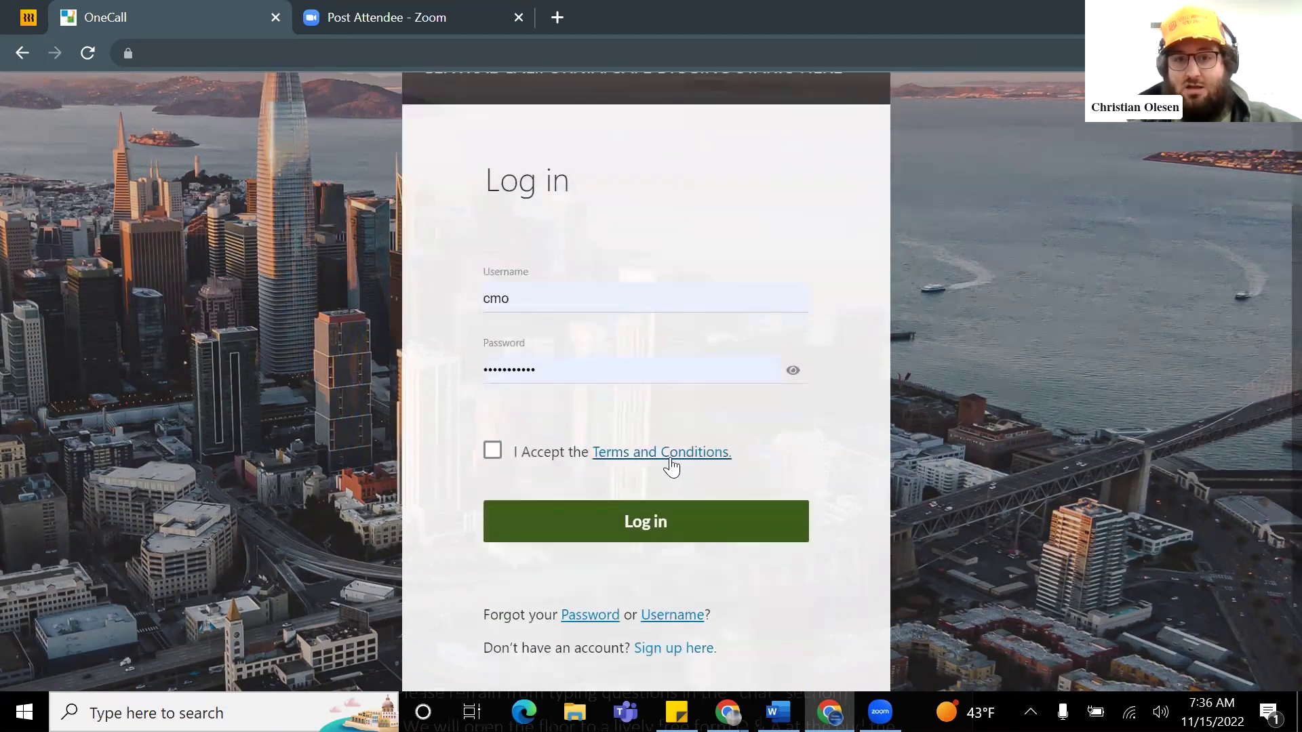
{"action": "left_click", "coordinate": [679, 514]}
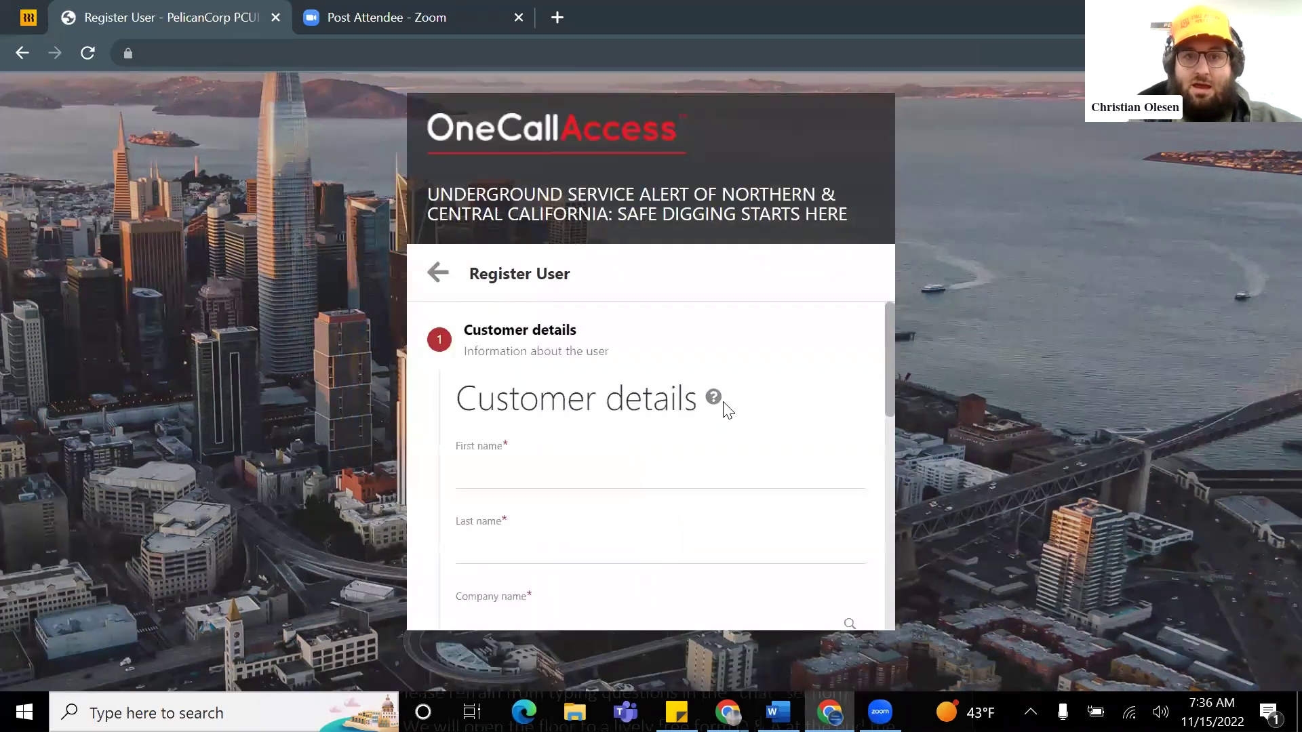
Step: Scroll through the Register User steps, then use the back arrow to return to Log in
{"action": "scroll", "coordinate": [655, 352], "scroll_direction": "down", "scroll_amount": 3}
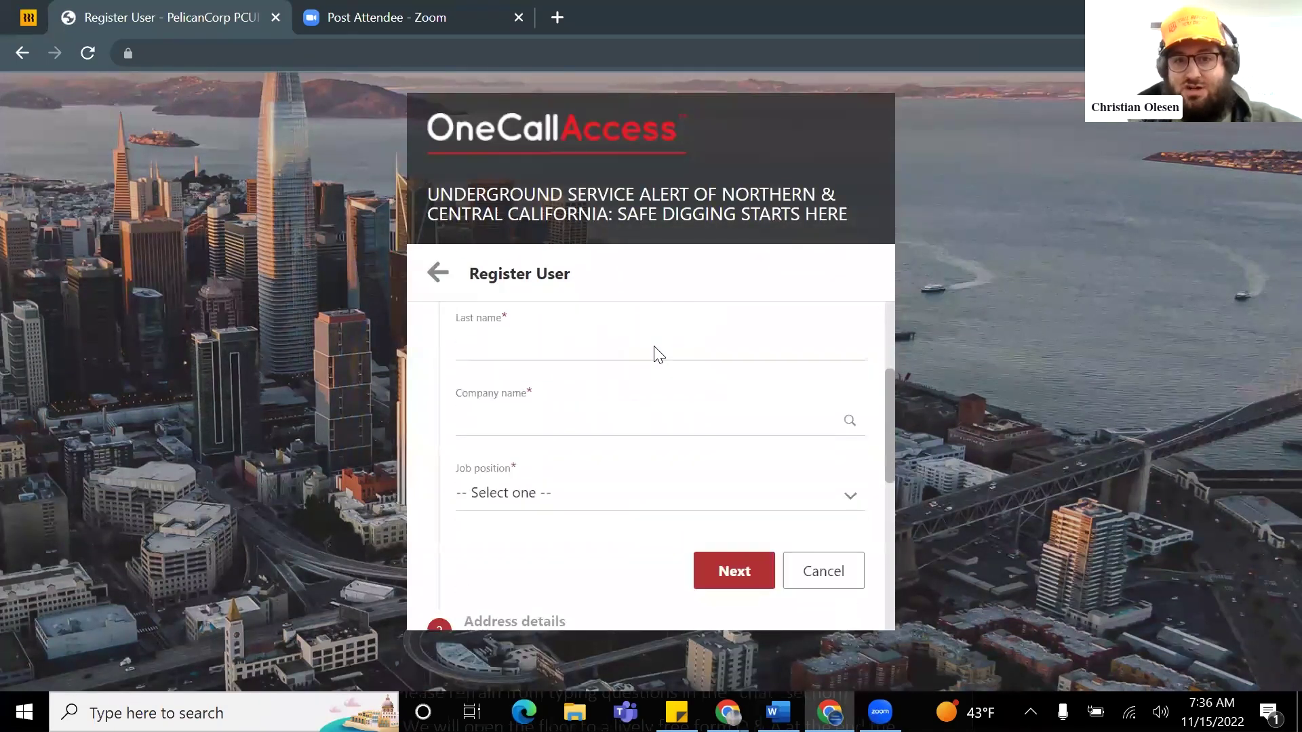
{"action": "scroll", "coordinate": [657, 359], "scroll_direction": "up", "scroll_amount": 3}
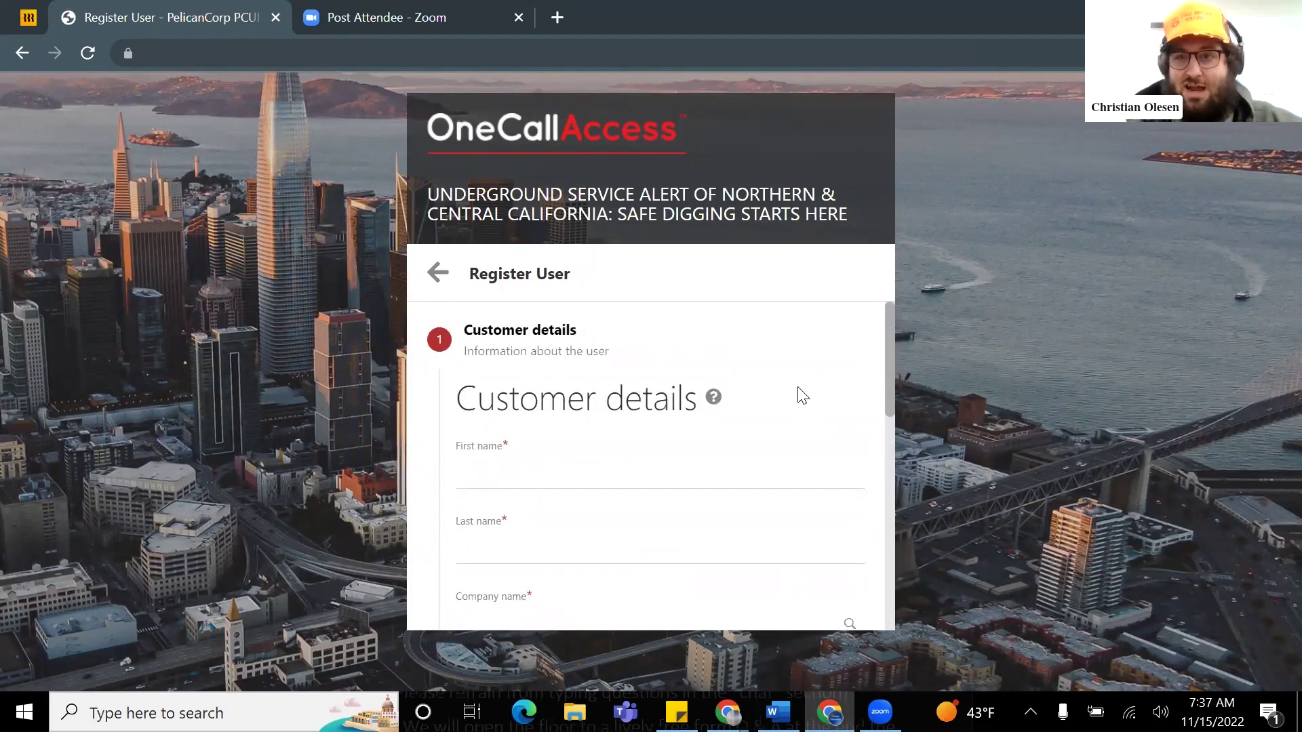
{"action": "scroll", "coordinate": [800, 393], "scroll_direction": "down", "scroll_amount": 2}
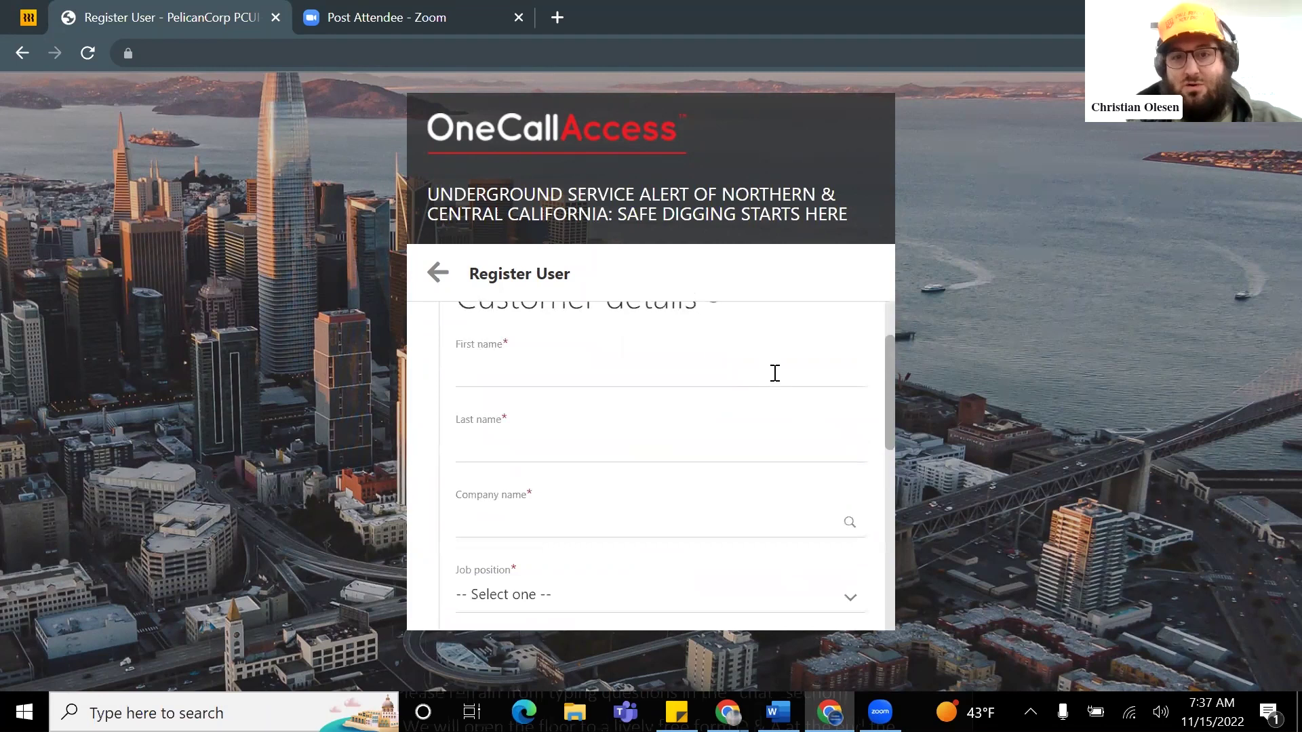
{"action": "left_click_drag", "start_coordinate": [885, 373], "coordinate": [888, 497]}
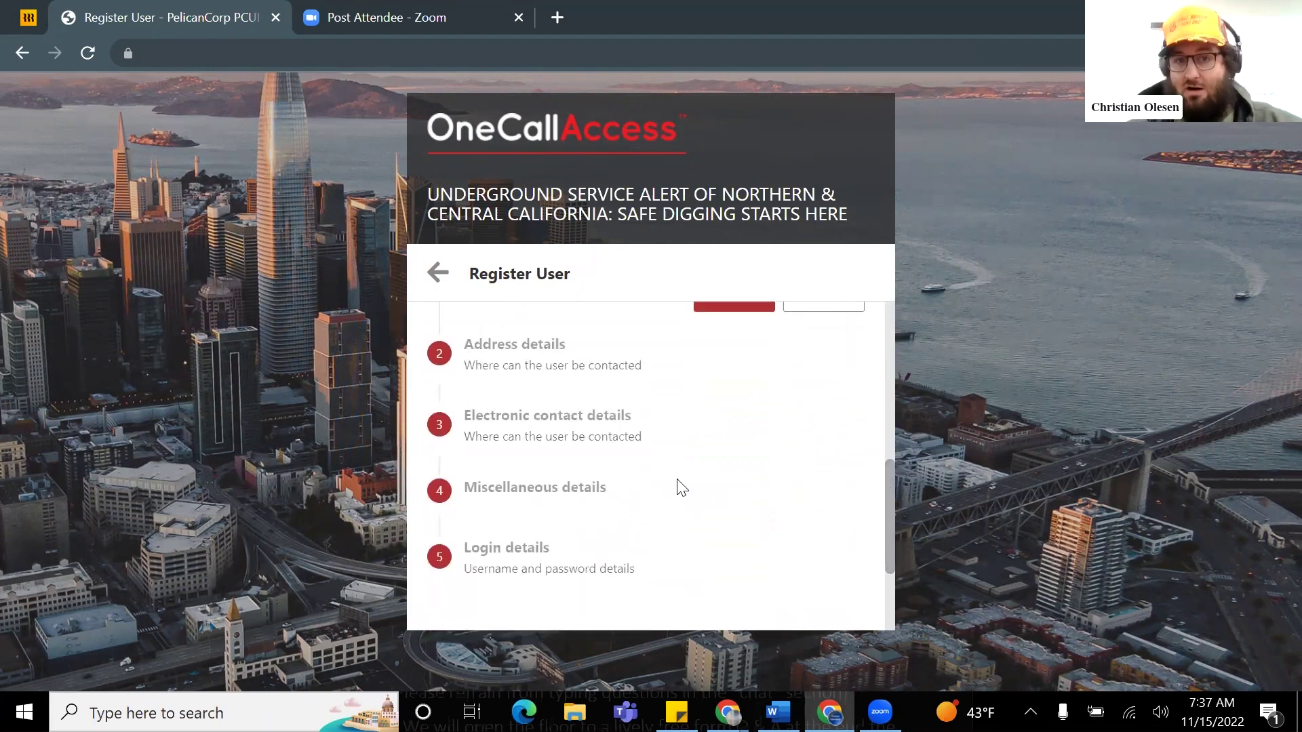
{"action": "scroll", "coordinate": [678, 488], "scroll_direction": "up", "scroll_amount": 3}
{"action": "scroll", "coordinate": [671, 494], "scroll_direction": "up", "scroll_amount": 2}
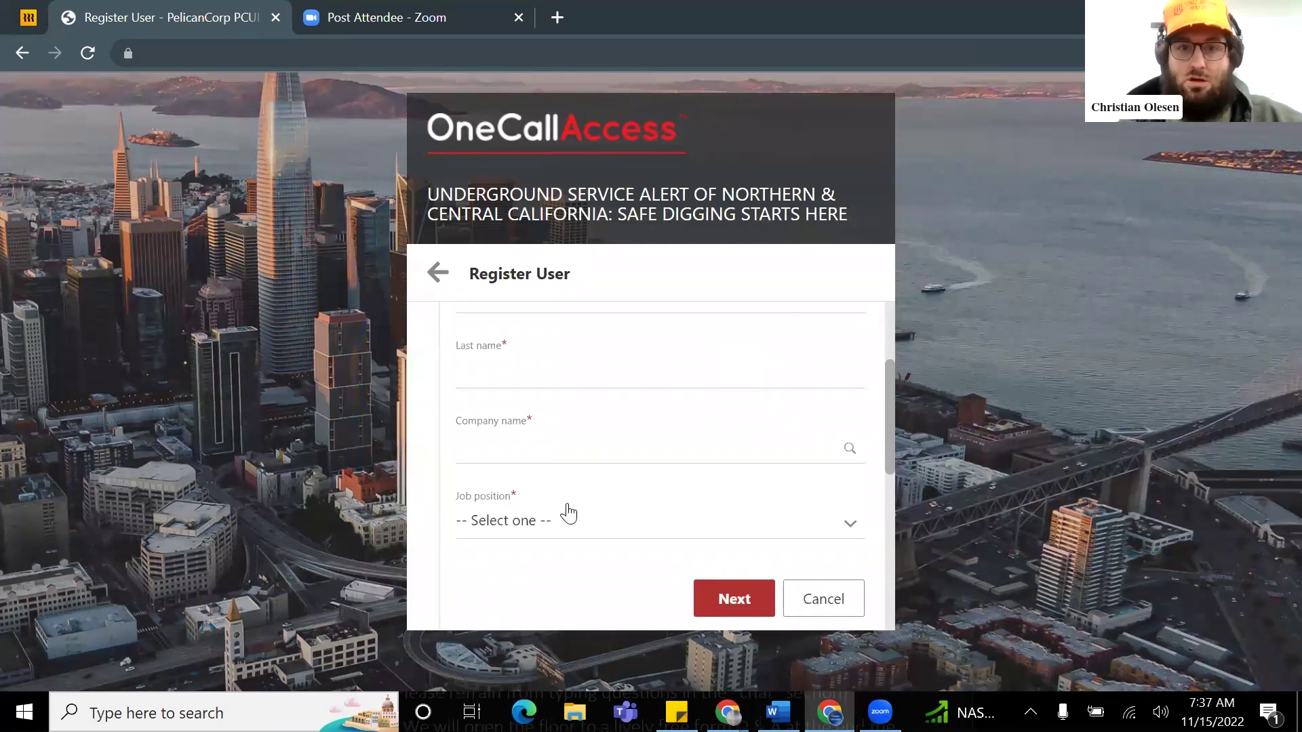
{"action": "scroll", "coordinate": [441, 285], "scroll_direction": "up", "scroll_amount": 3}
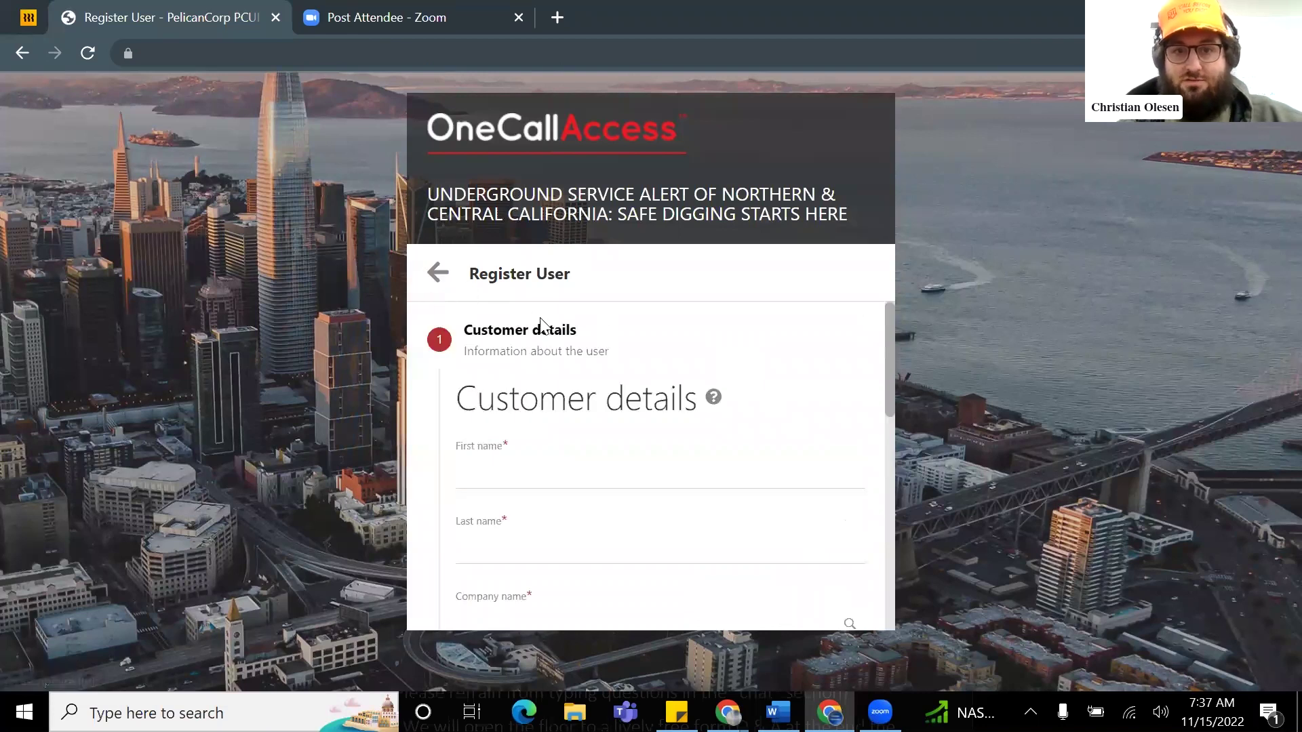
{"action": "scroll", "coordinate": [633, 401], "scroll_direction": "down", "scroll_amount": 4}
{"action": "scroll", "coordinate": [746, 468], "scroll_direction": "down", "scroll_amount": 3}
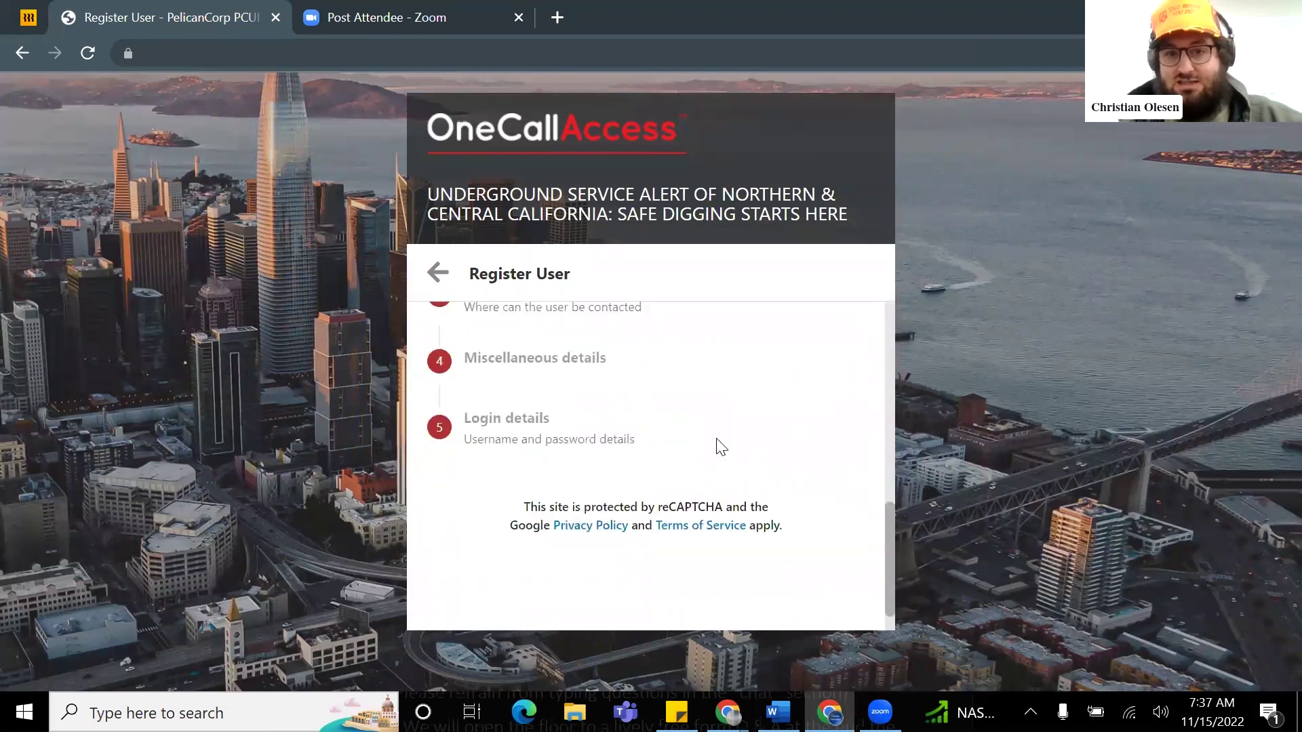
{"action": "scroll", "coordinate": [712, 448], "scroll_direction": "up", "scroll_amount": 7}
{"action": "left_click", "coordinate": [437, 274]}
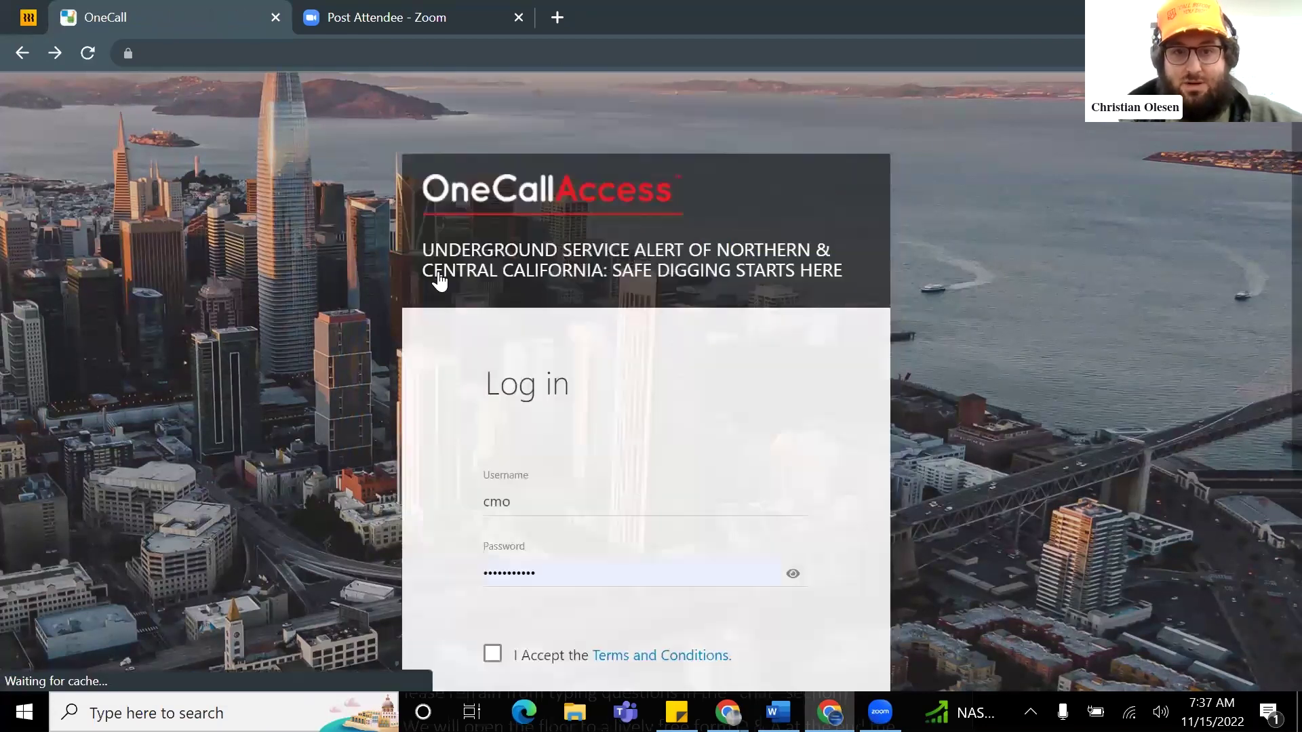
Step: Enter the test account's username on the Log in page
{"action": "scroll", "coordinate": [575, 371], "scroll_direction": "down", "scroll_amount": 5}
{"action": "scroll", "coordinate": [543, 407], "scroll_direction": "up", "scroll_amount": 3}
{"action": "left_click", "coordinate": [543, 399]}
{"action": "type", "text": "Cmo_test"}
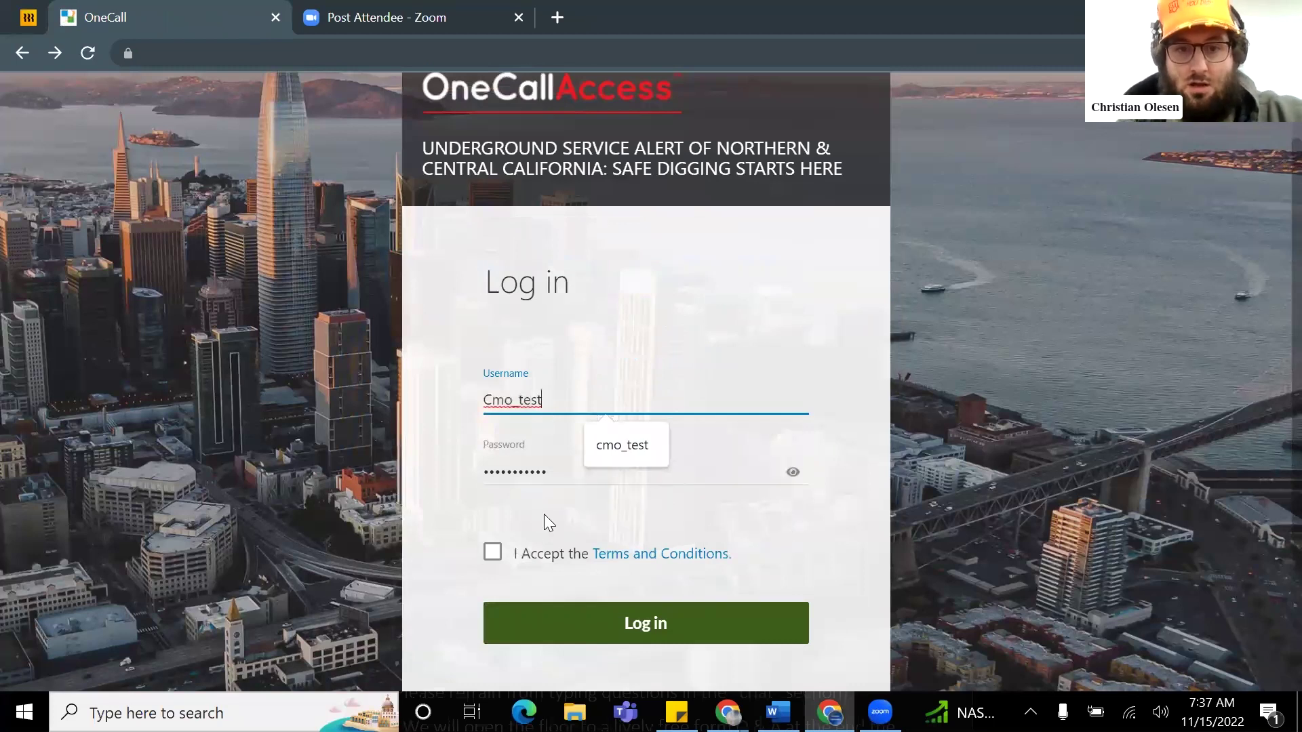
Step: Accept the Terms and Conditions, log in, and dismiss Chrome's save-password prompt
{"action": "left_click", "coordinate": [493, 551]}
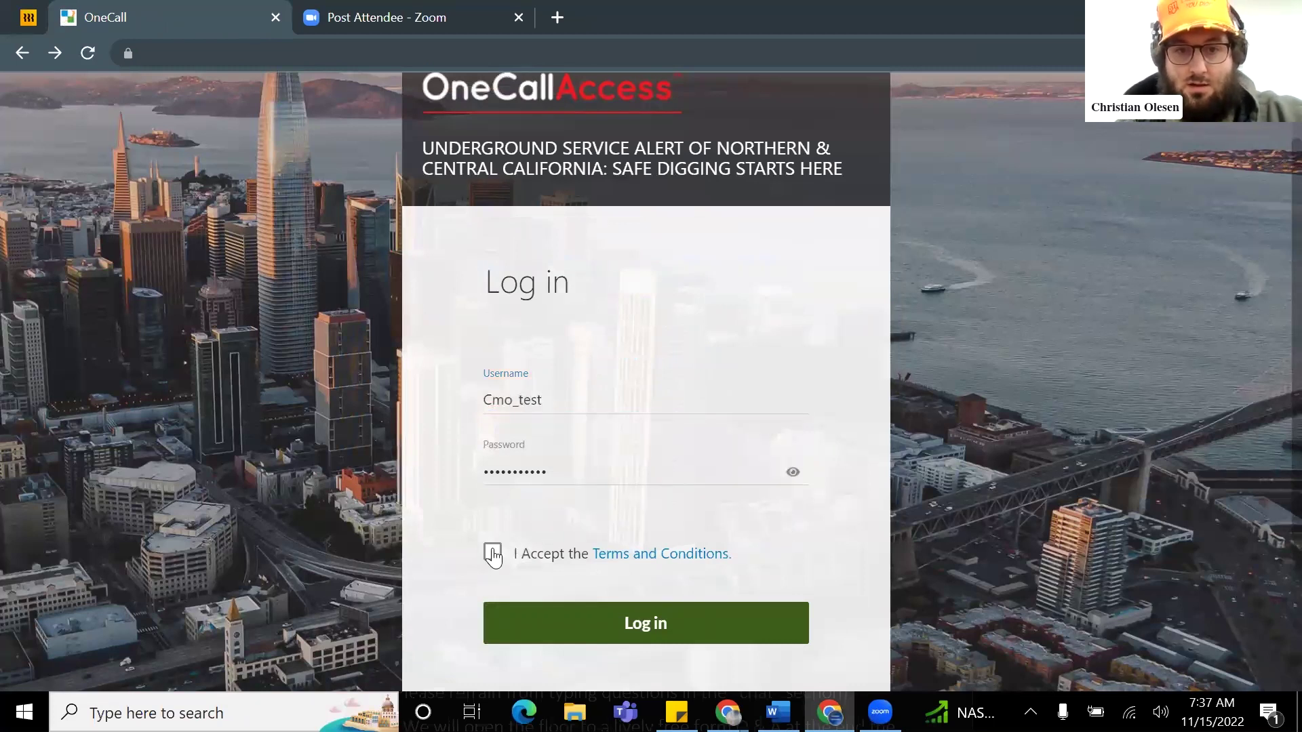
{"action": "scroll", "coordinate": [610, 522], "scroll_direction": "down", "scroll_amount": 2}
{"action": "left_click", "coordinate": [645, 527]}
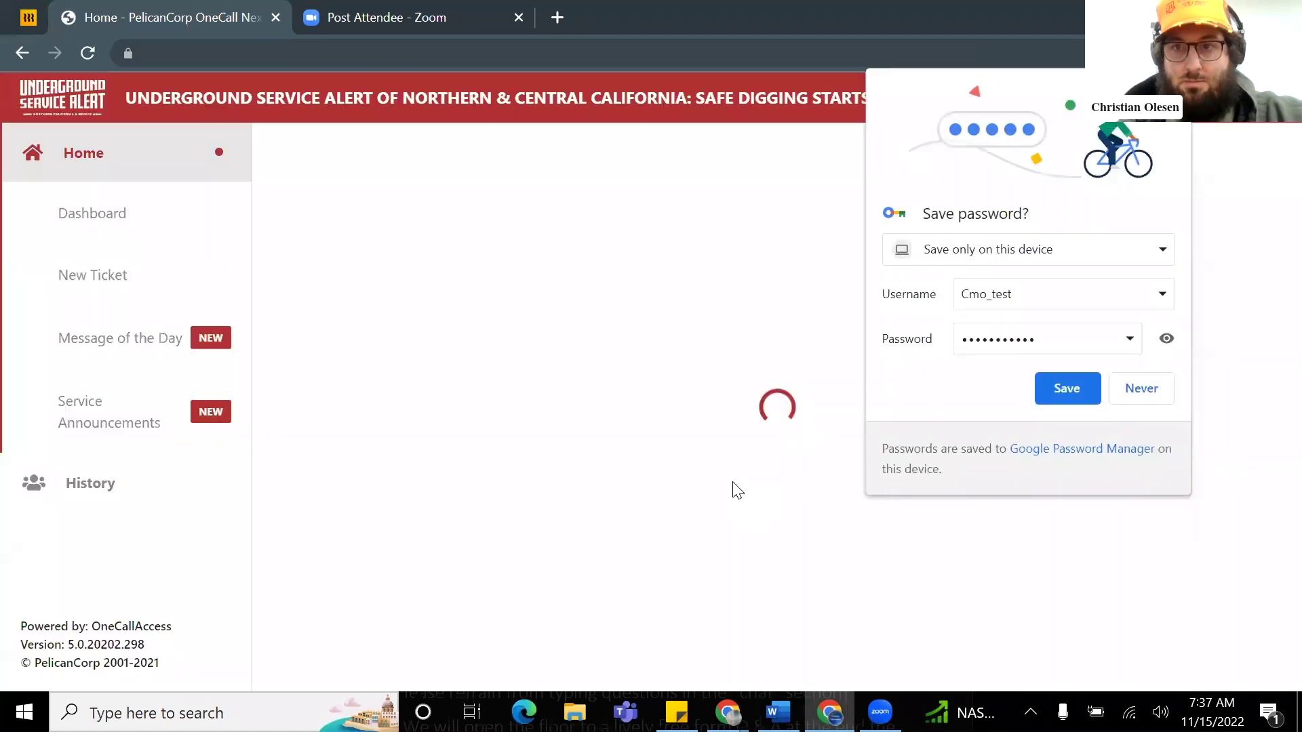
{"action": "left_click", "coordinate": [1174, 85]}
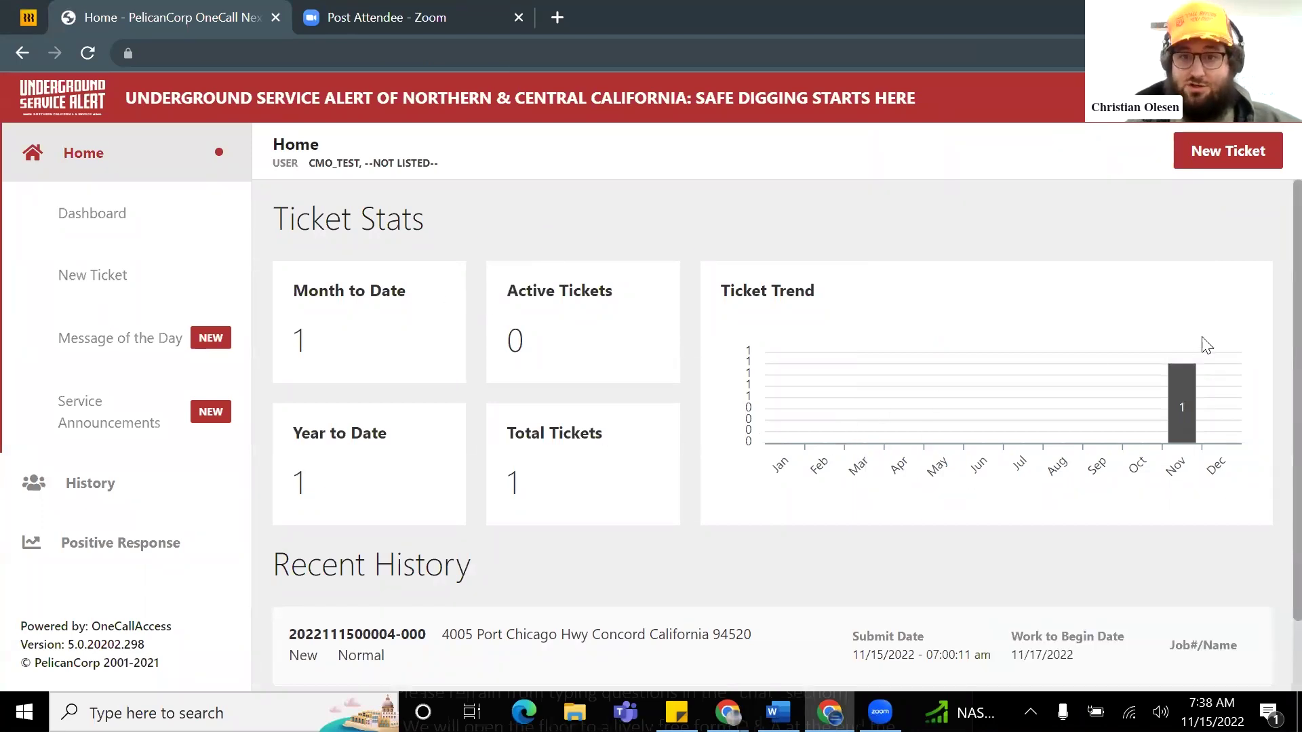
Step: Read the Message of the Day from the sidebar and close it to view the Home dashboard
{"action": "scroll", "coordinate": [739, 380], "scroll_direction": "down", "scroll_amount": 1}
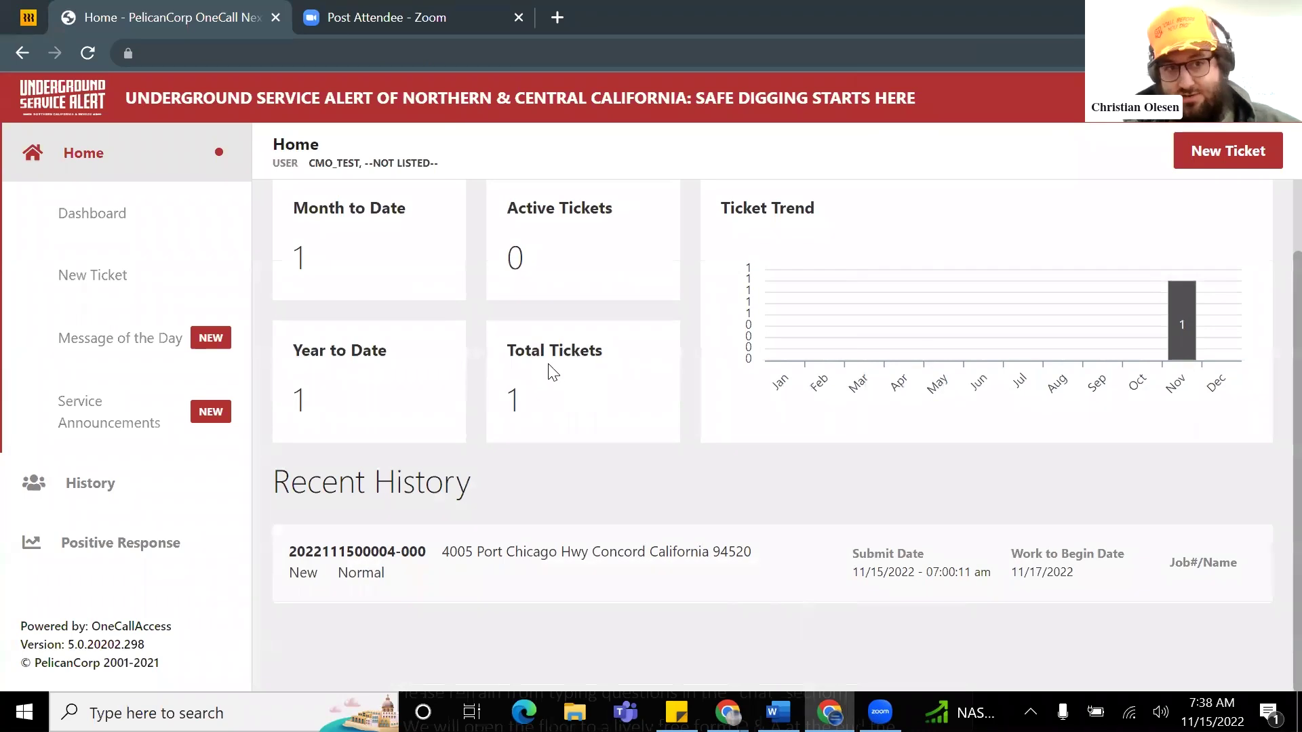
{"action": "scroll", "coordinate": [379, 298], "scroll_direction": "up", "scroll_amount": 1}
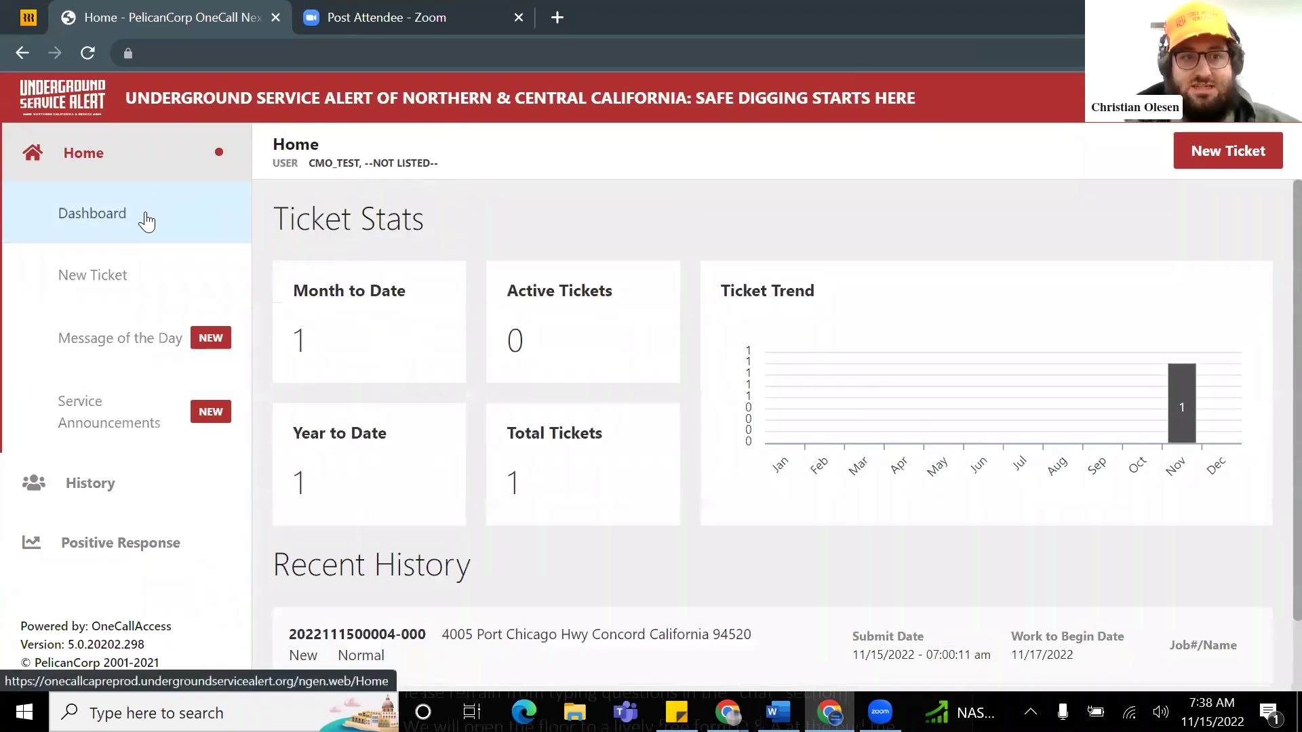
{"action": "left_click", "coordinate": [148, 339]}
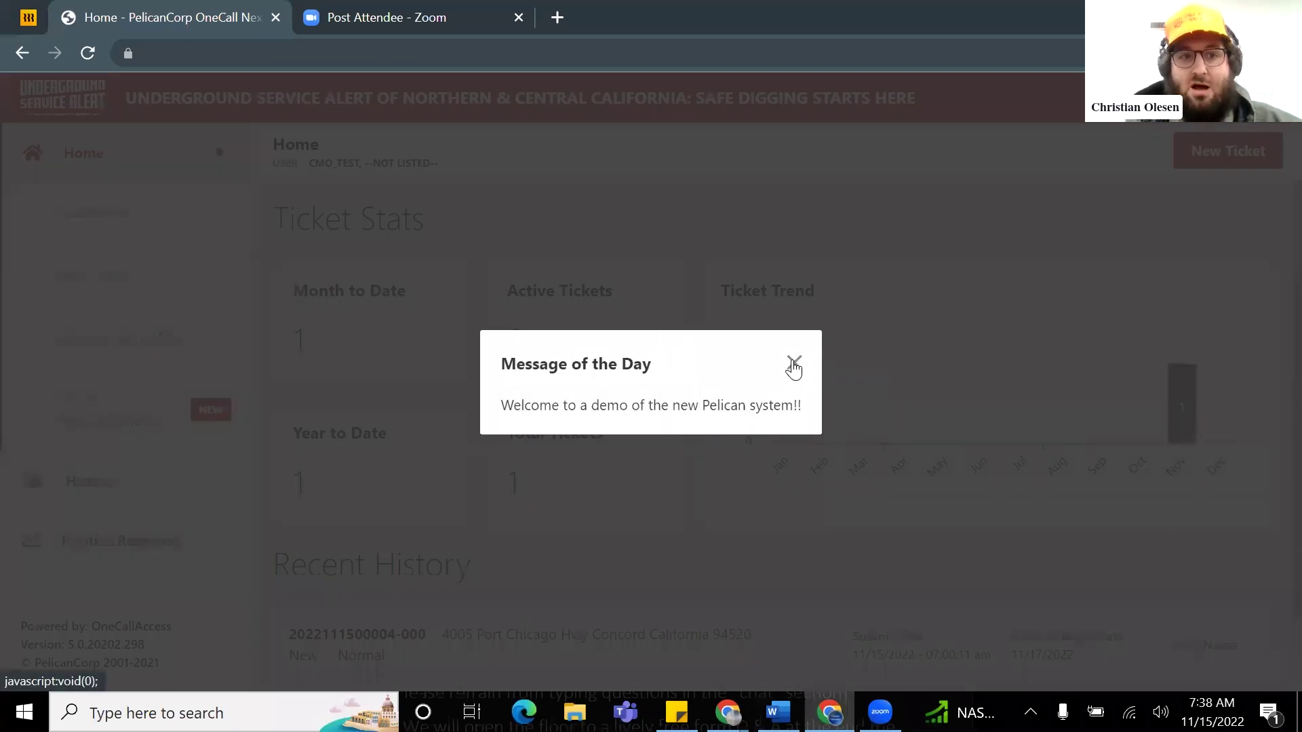
{"action": "left_click", "coordinate": [794, 364]}
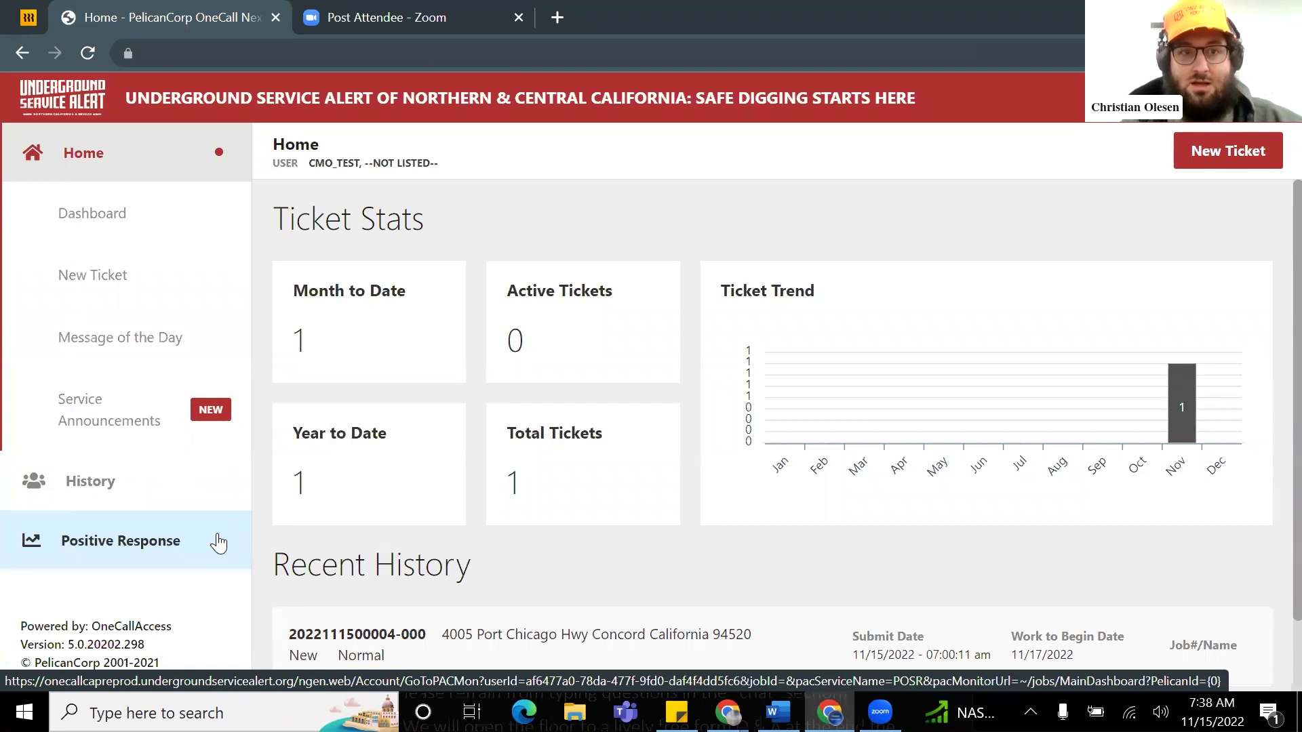
{"action": "scroll", "coordinate": [725, 448], "scroll_direction": "down", "scroll_amount": 2}
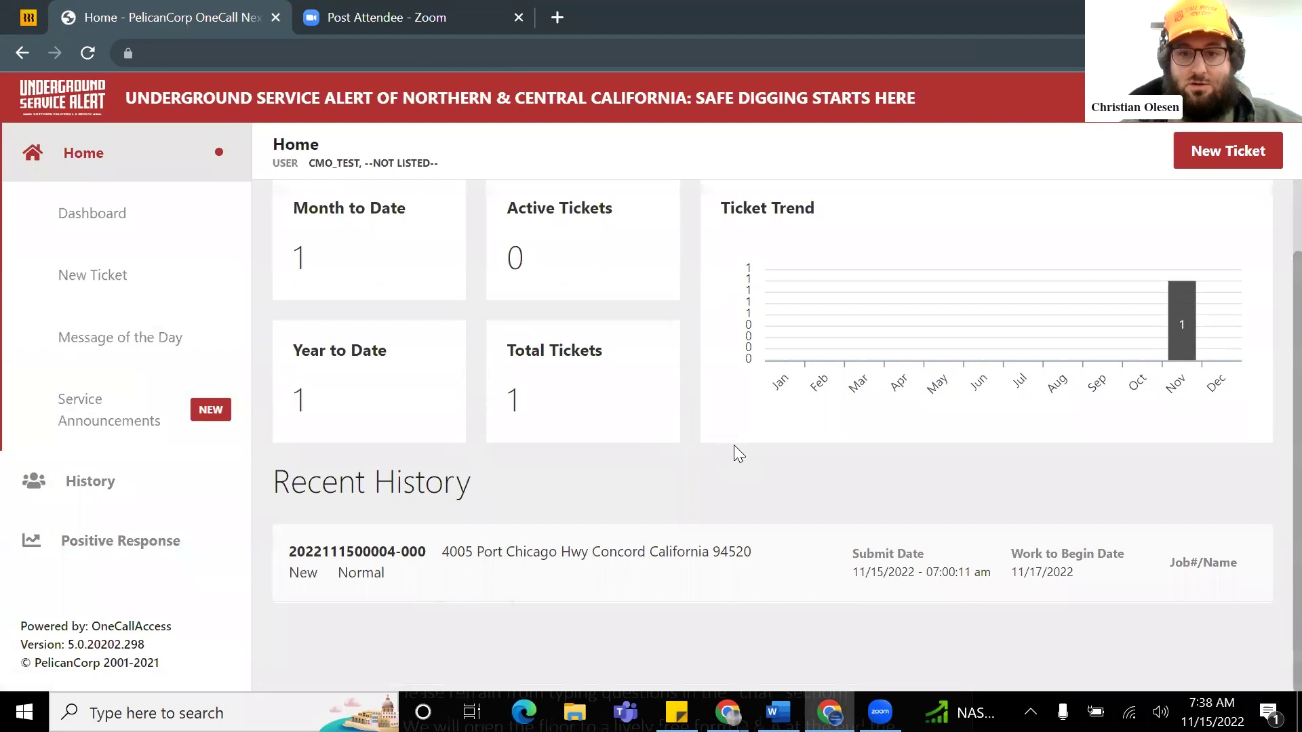
{"action": "scroll", "coordinate": [734, 445], "scroll_direction": "up", "scroll_amount": 2}
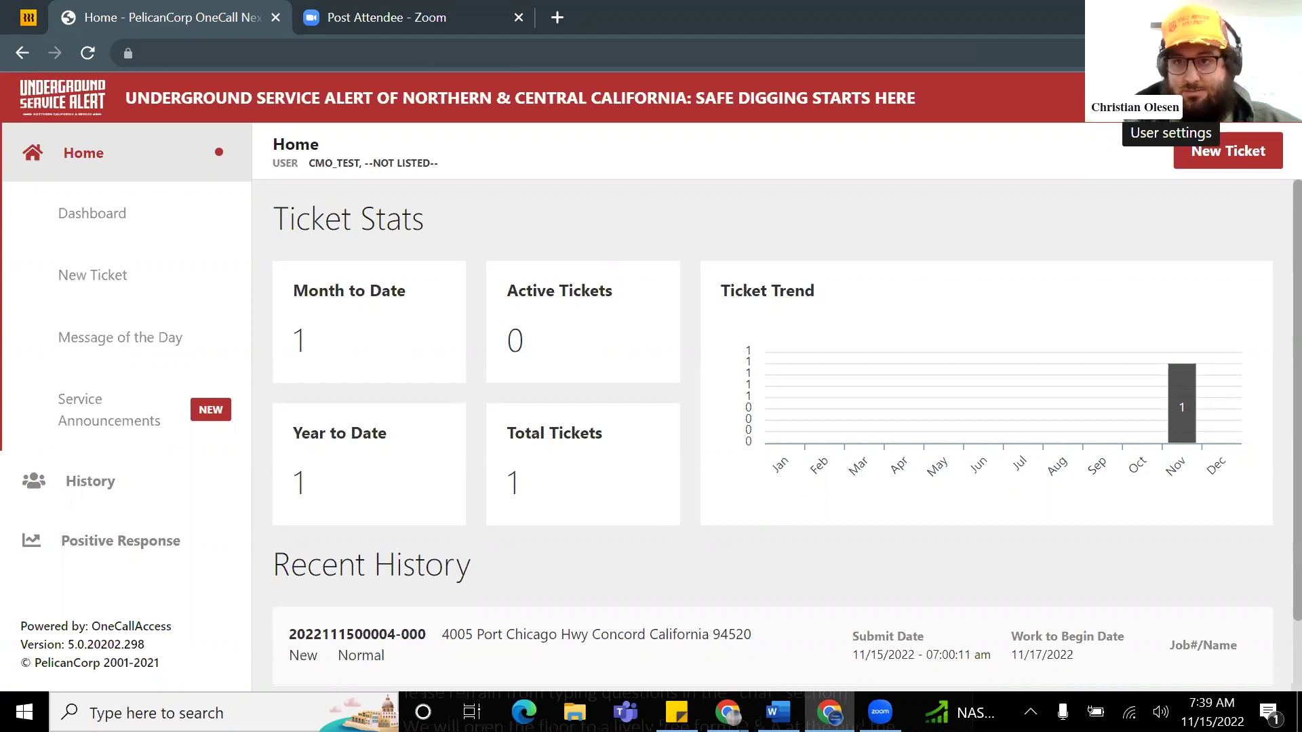
Step: Open Edit Settings and review the ticket types, keeping Normal
{"action": "left_click", "coordinate": [1183, 108]}
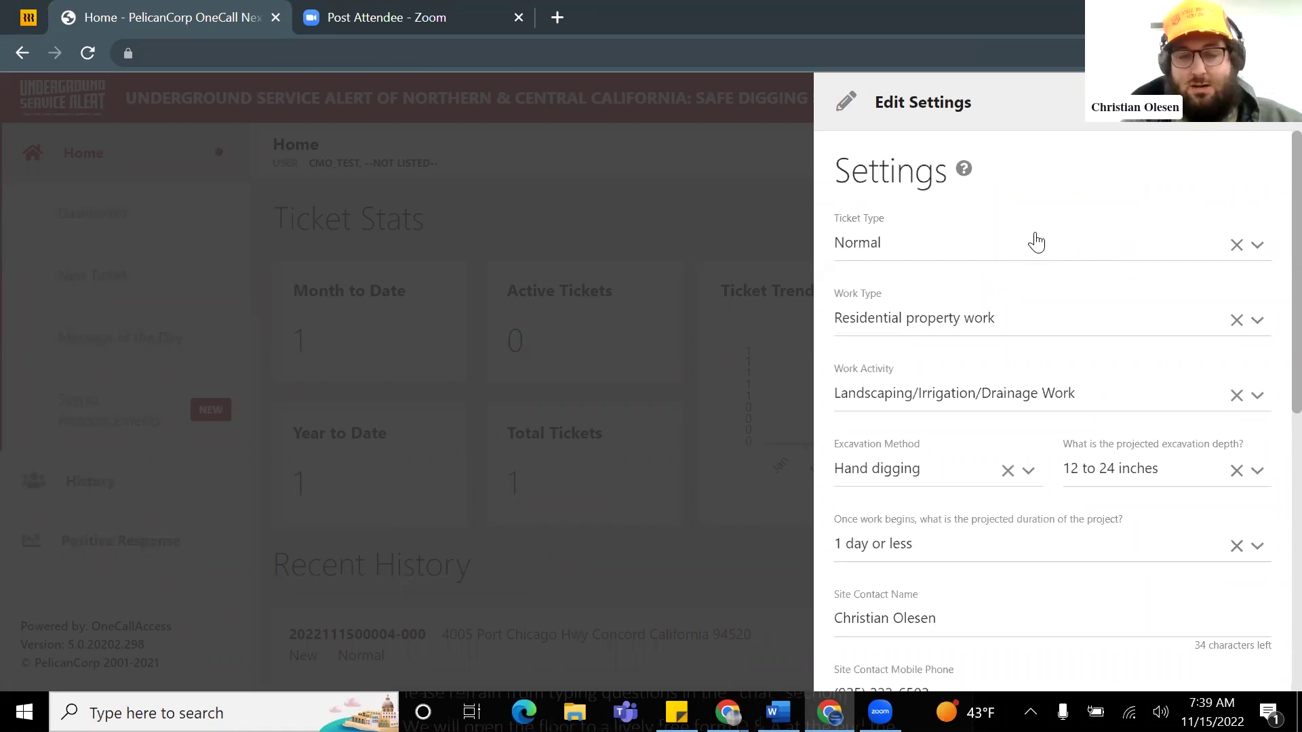
{"action": "left_click", "coordinate": [1031, 242]}
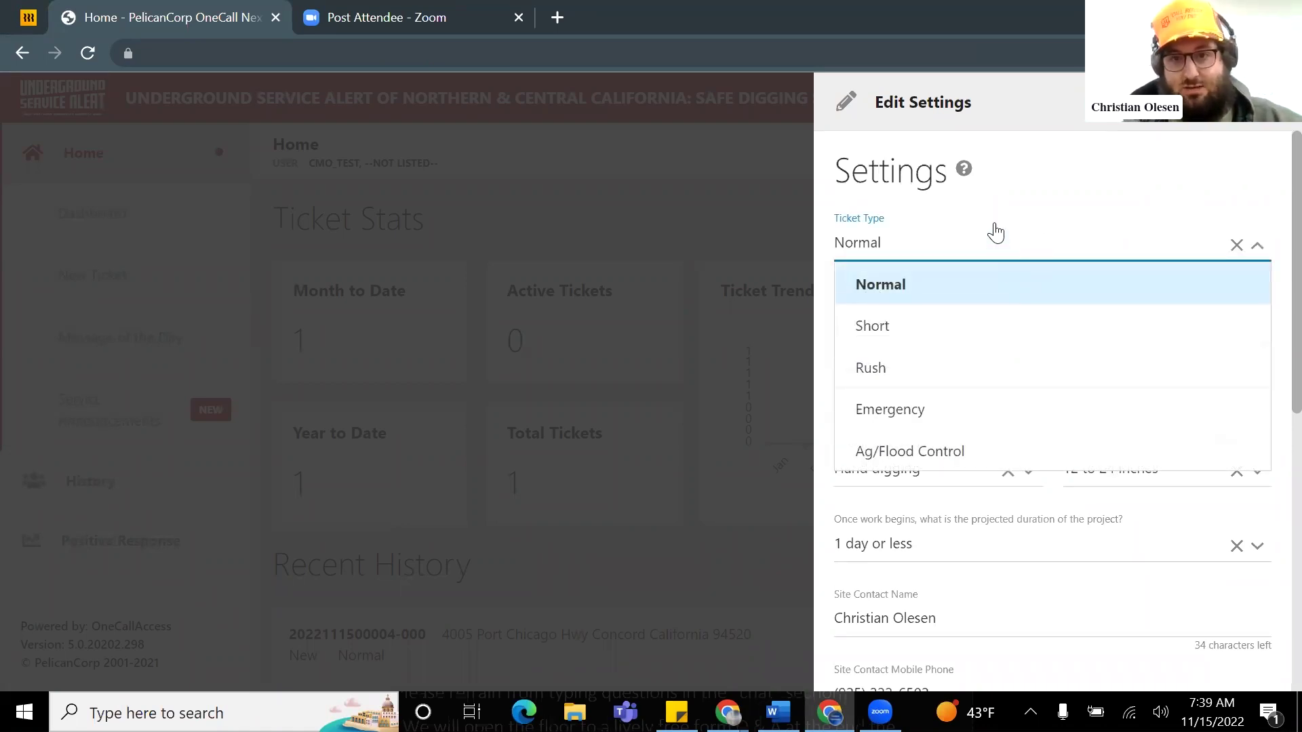
{"action": "left_click", "coordinate": [1254, 247]}
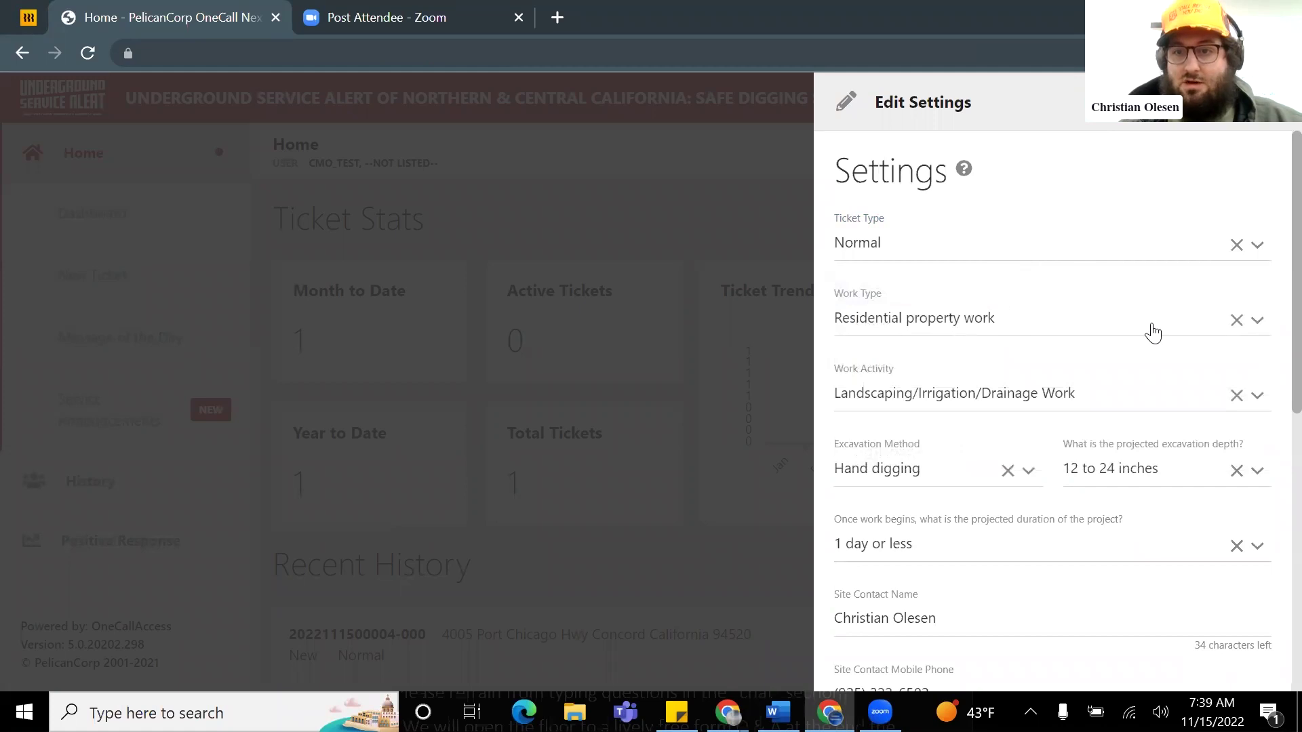
Step: Browse the work type list, leaving it at Residential property work
{"action": "left_click", "coordinate": [1122, 328]}
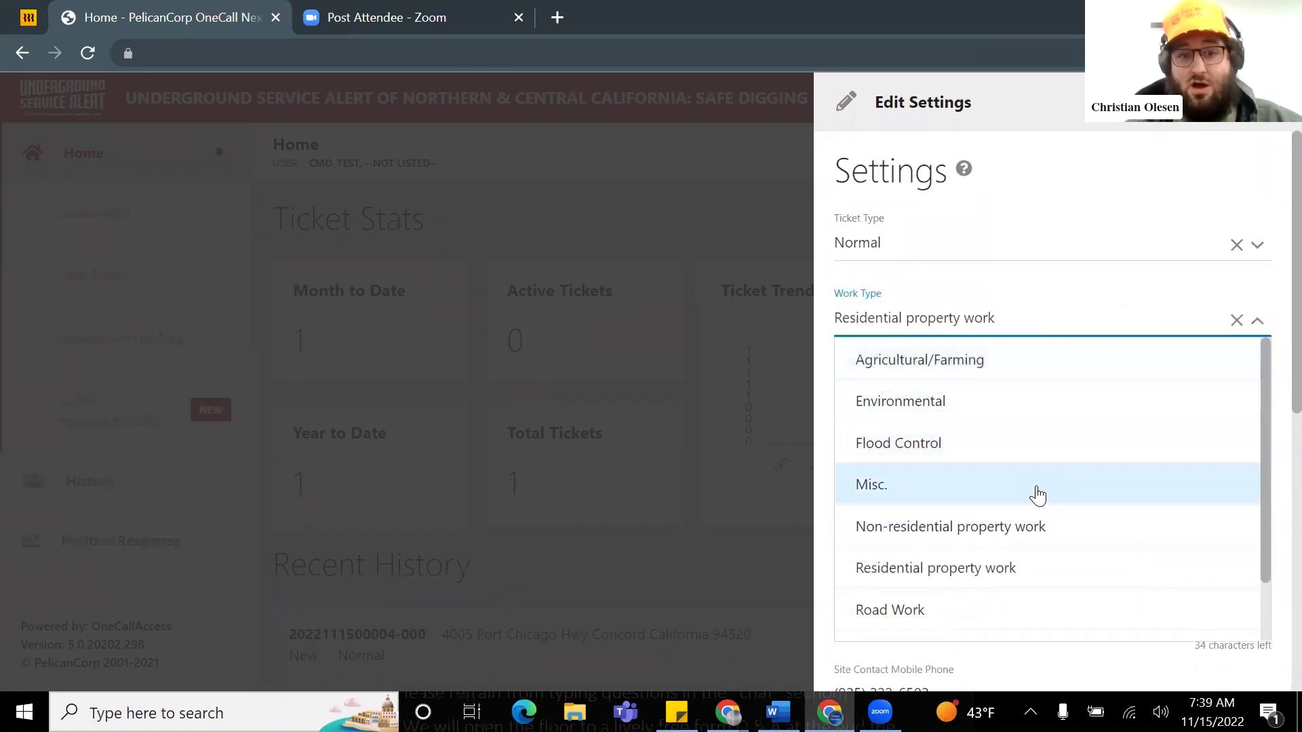
{"action": "left_click", "coordinate": [990, 318]}
{"action": "left_click", "coordinate": [959, 319]}
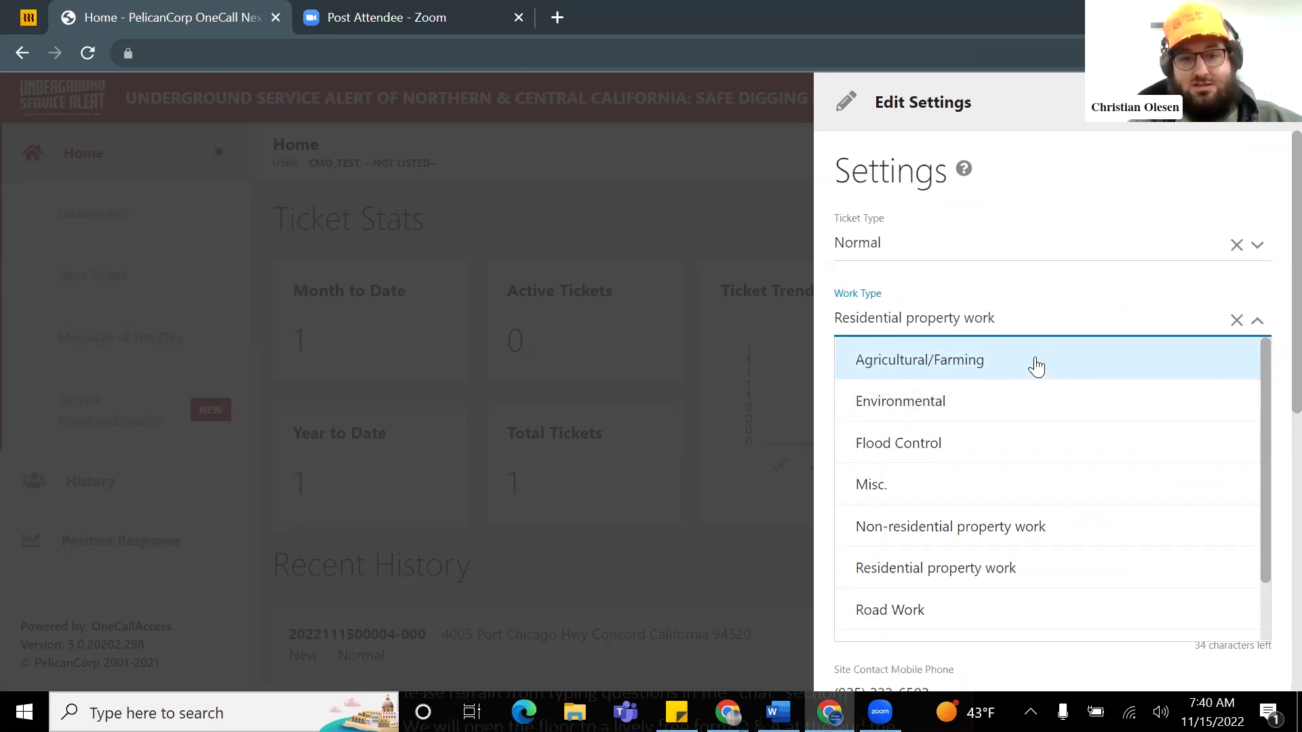
{"action": "scroll", "coordinate": [1005, 395], "scroll_direction": "down", "scroll_amount": 1}
{"action": "scroll", "coordinate": [973, 364], "scroll_direction": "up", "scroll_amount": 1}
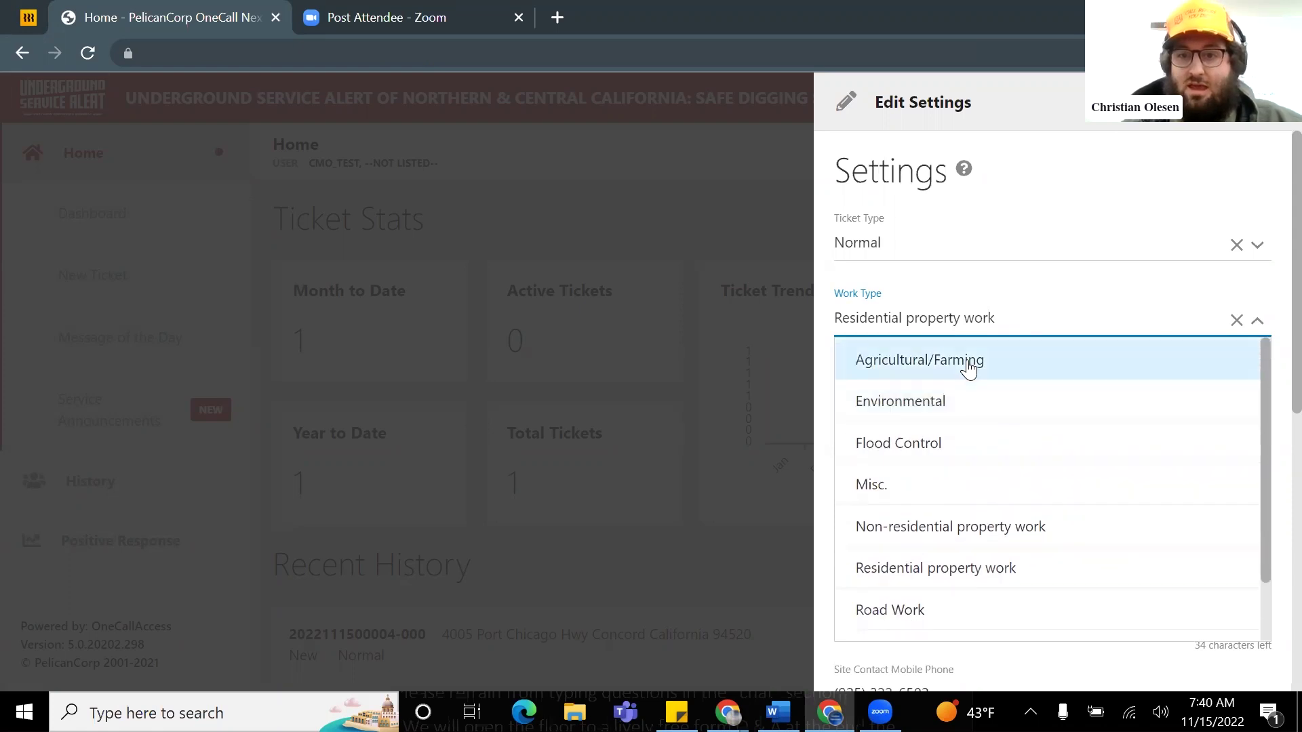
{"action": "scroll", "coordinate": [1017, 380], "scroll_direction": "down", "scroll_amount": 1}
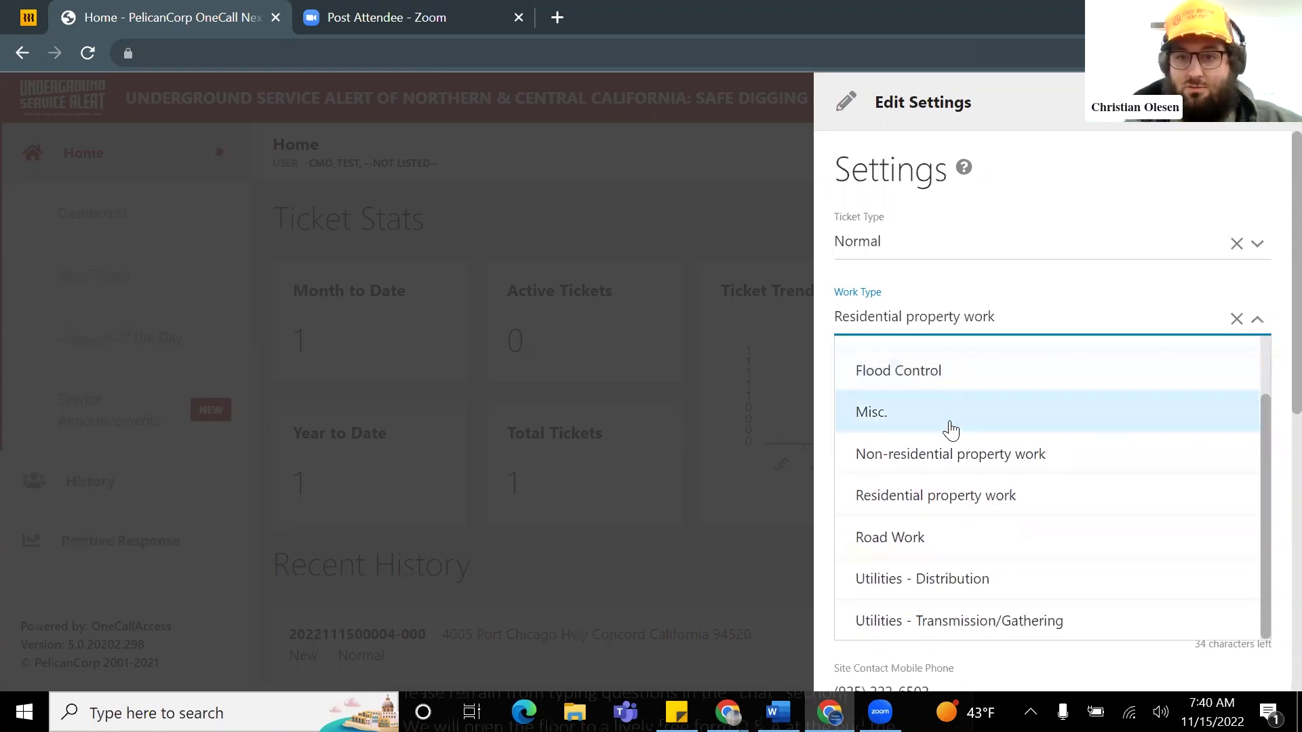
{"action": "scroll", "coordinate": [983, 424], "scroll_direction": "down", "scroll_amount": 1}
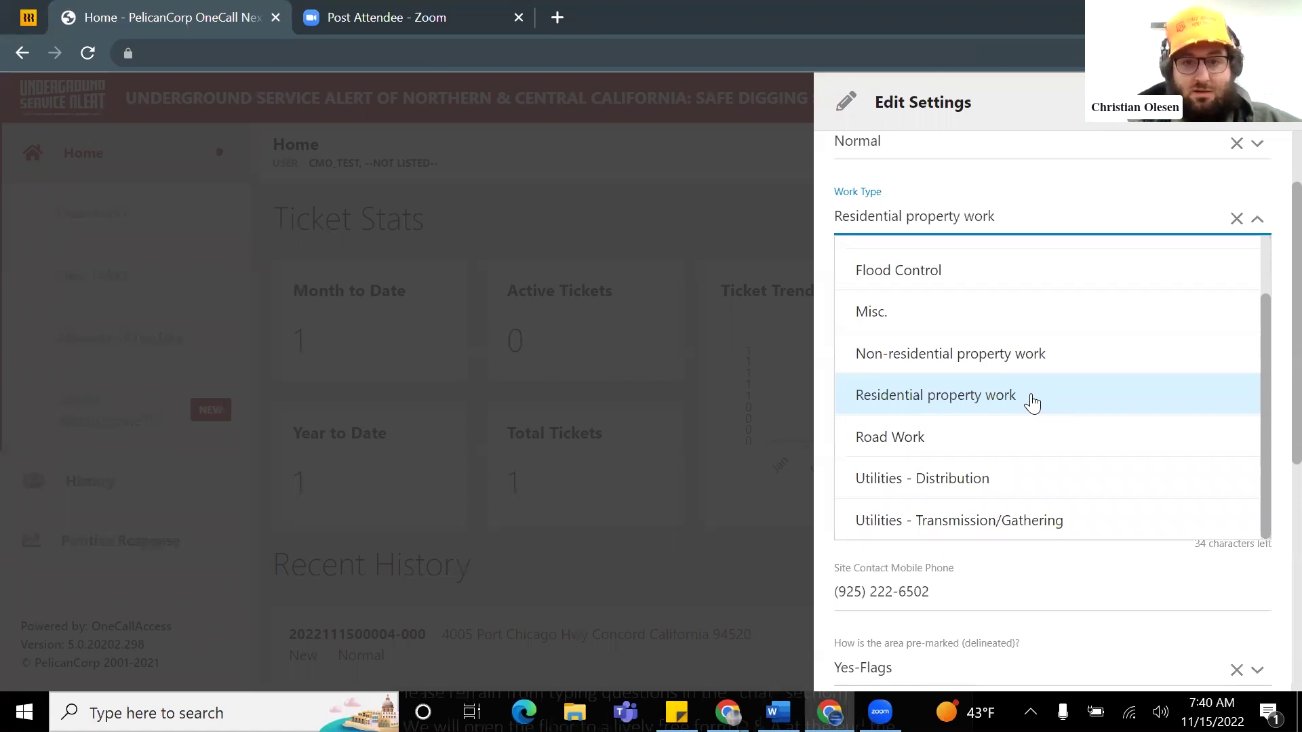
{"action": "left_click", "coordinate": [1032, 400]}
{"action": "scroll", "coordinate": [1017, 353], "scroll_direction": "up", "scroll_amount": 2}
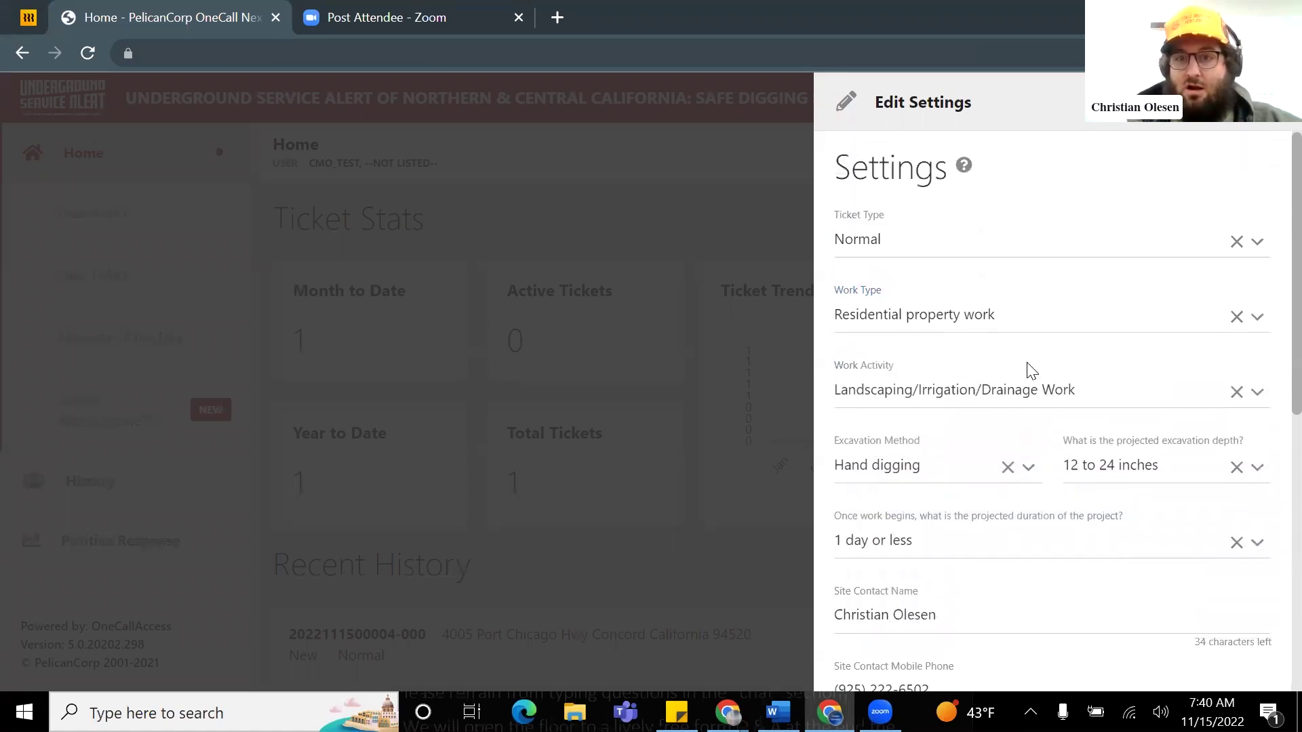
{"action": "left_click", "coordinate": [973, 400]}
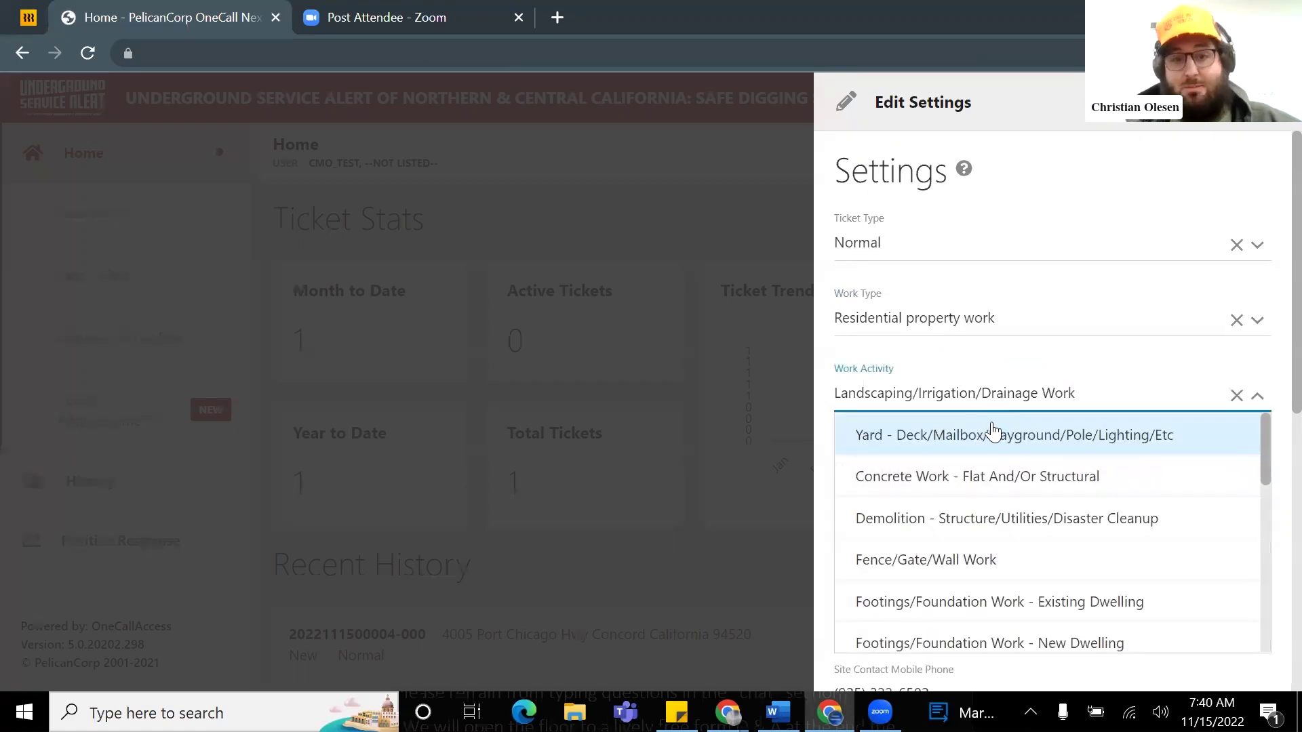
{"action": "left_click", "coordinate": [981, 374]}
{"action": "scroll", "coordinate": [992, 366], "scroll_direction": "down", "scroll_amount": 2}
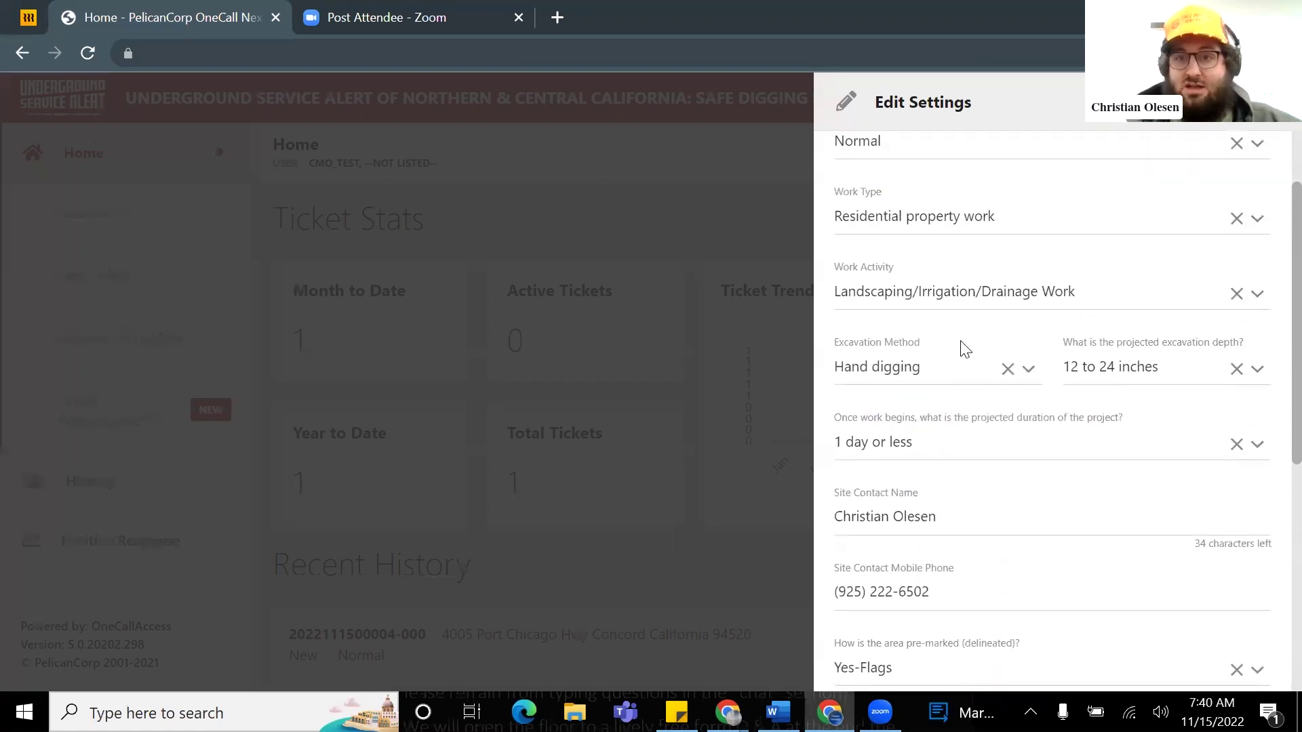
{"action": "scroll", "coordinate": [962, 345], "scroll_direction": "up", "scroll_amount": 2}
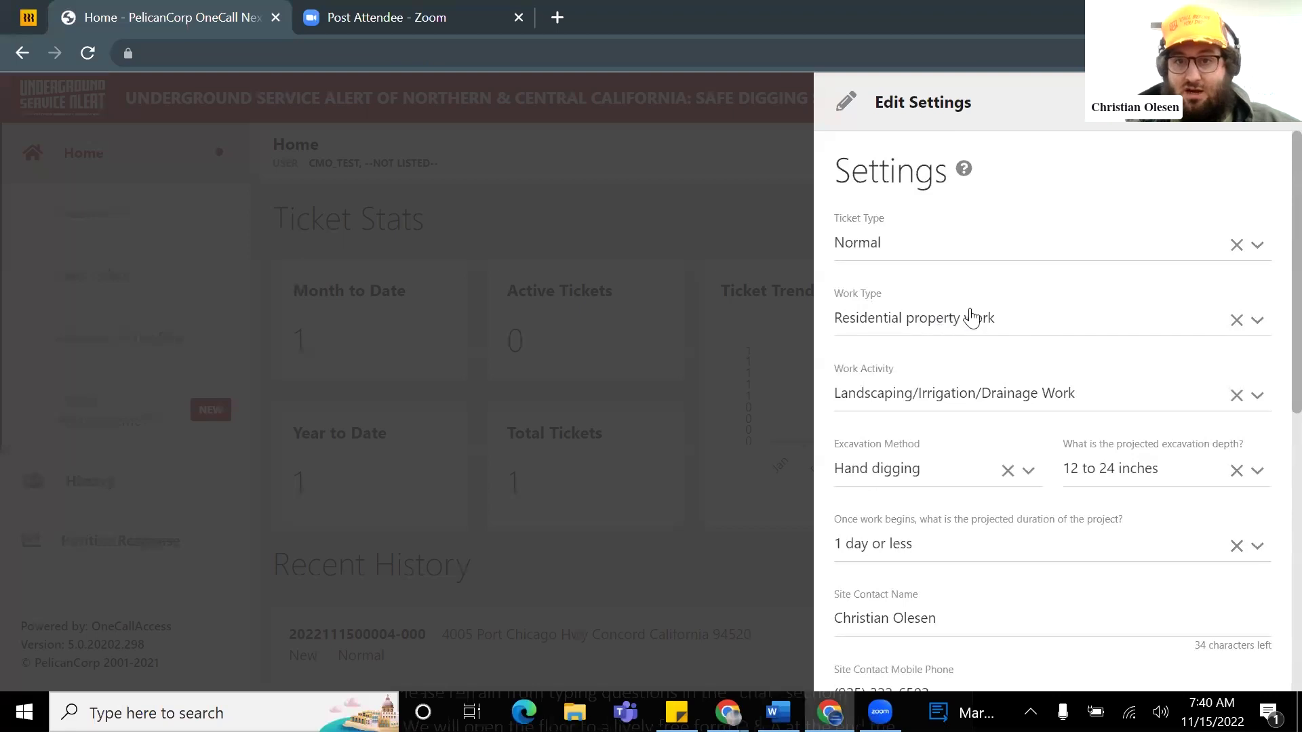
{"action": "left_click", "coordinate": [981, 393]}
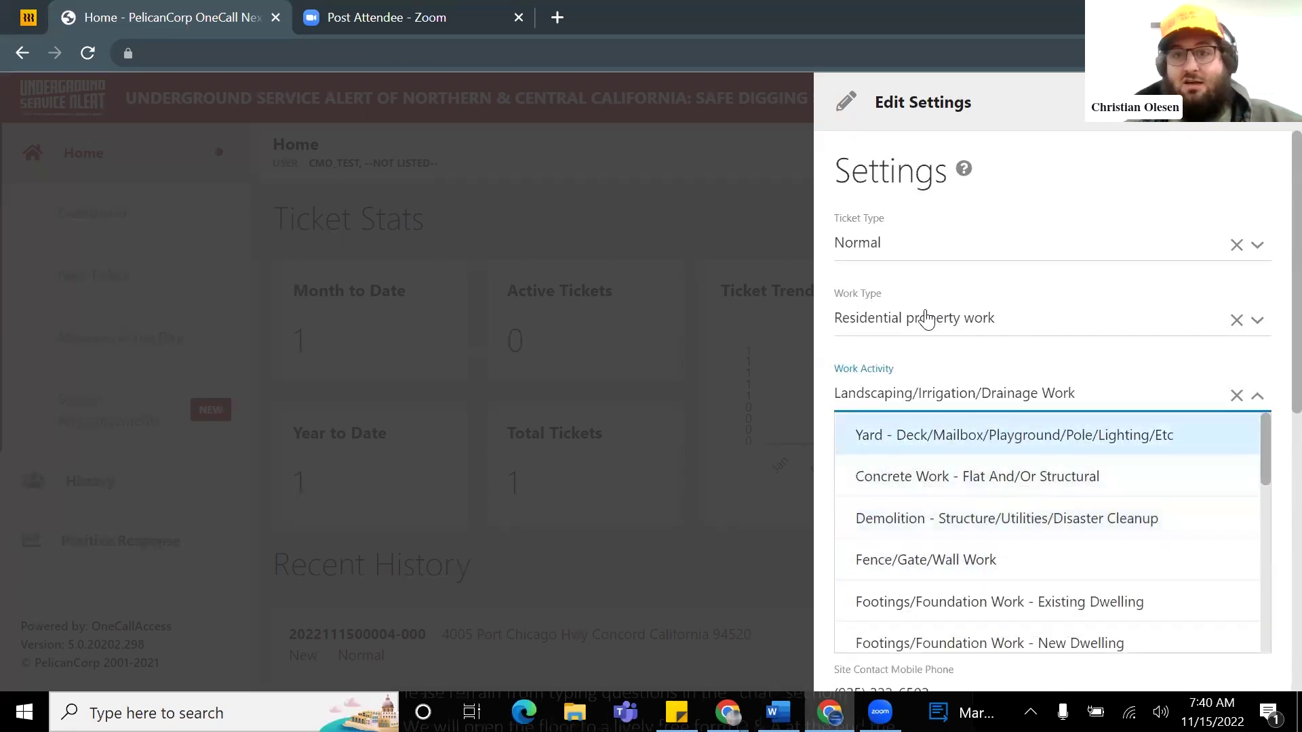
{"action": "scroll", "coordinate": [1044, 475], "scroll_direction": "down", "scroll_amount": 2}
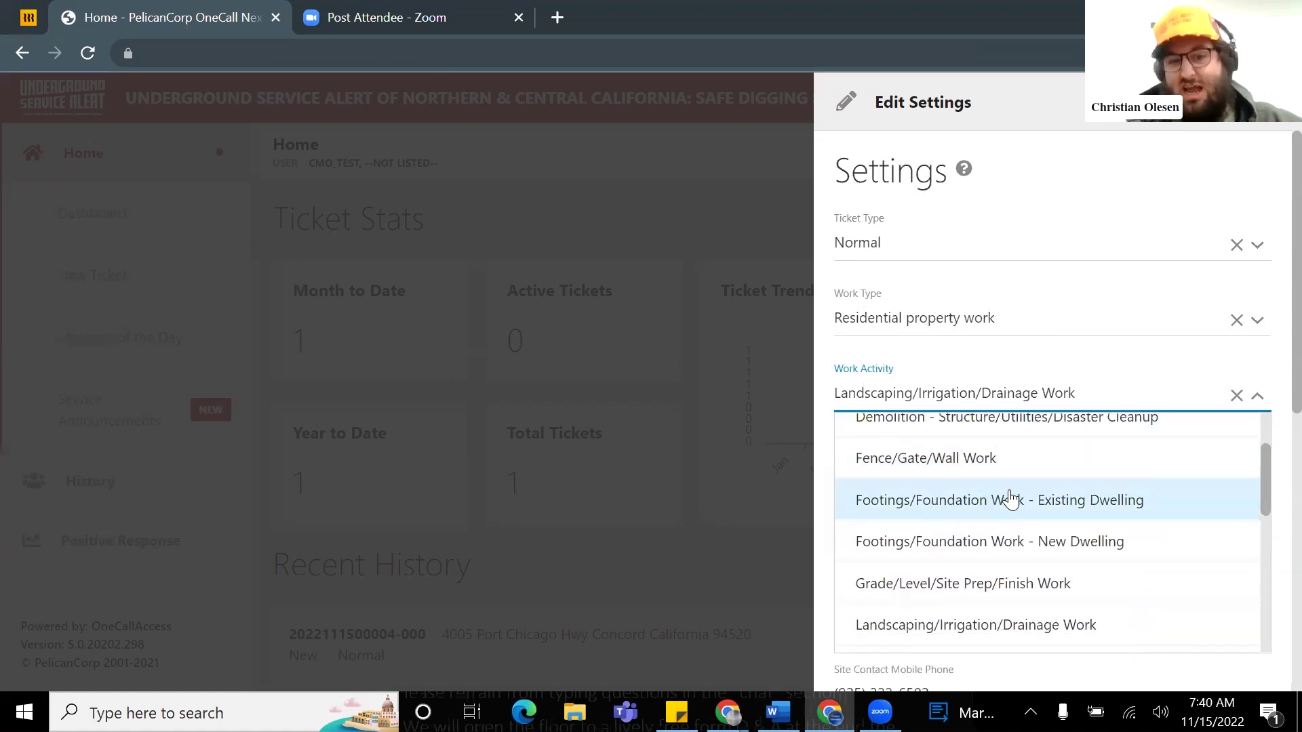
{"action": "scroll", "coordinate": [1028, 494], "scroll_direction": "down", "scroll_amount": 2}
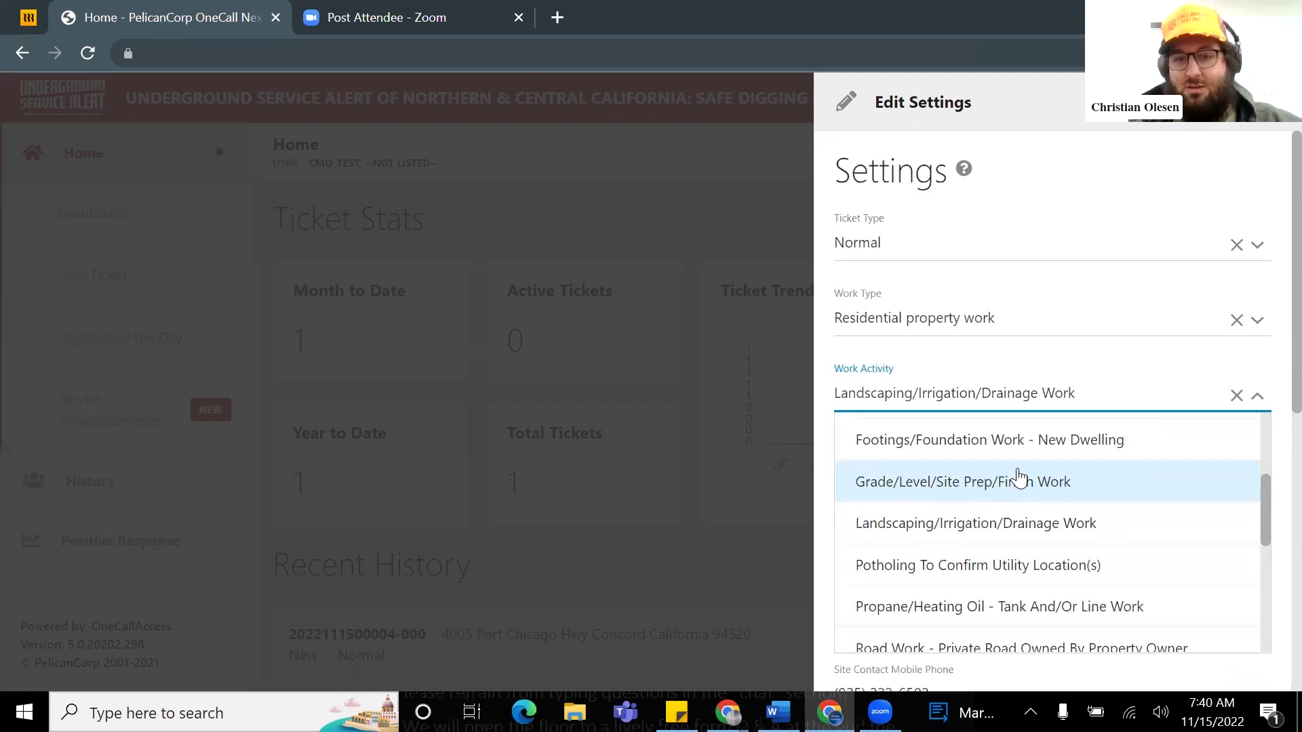
{"action": "scroll", "coordinate": [924, 456], "scroll_direction": "down", "scroll_amount": 2}
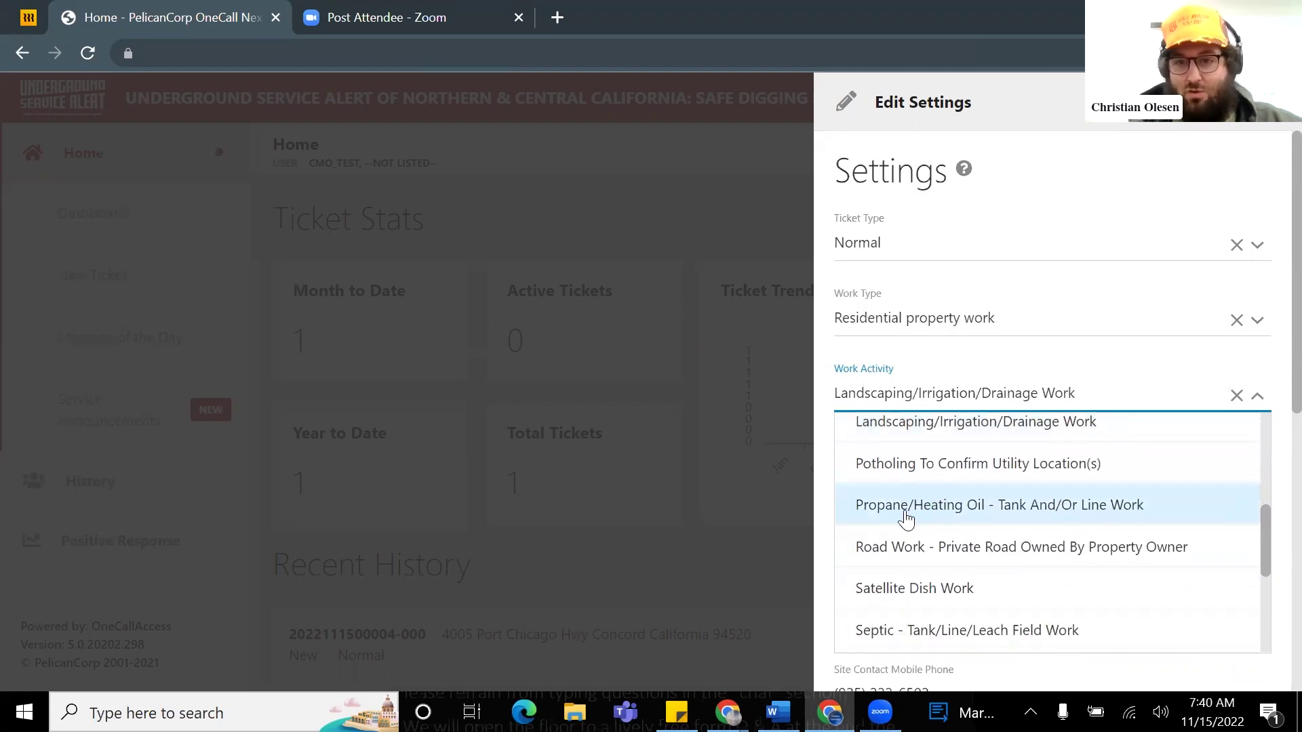
{"action": "scroll", "coordinate": [977, 488], "scroll_direction": "up", "scroll_amount": 5}
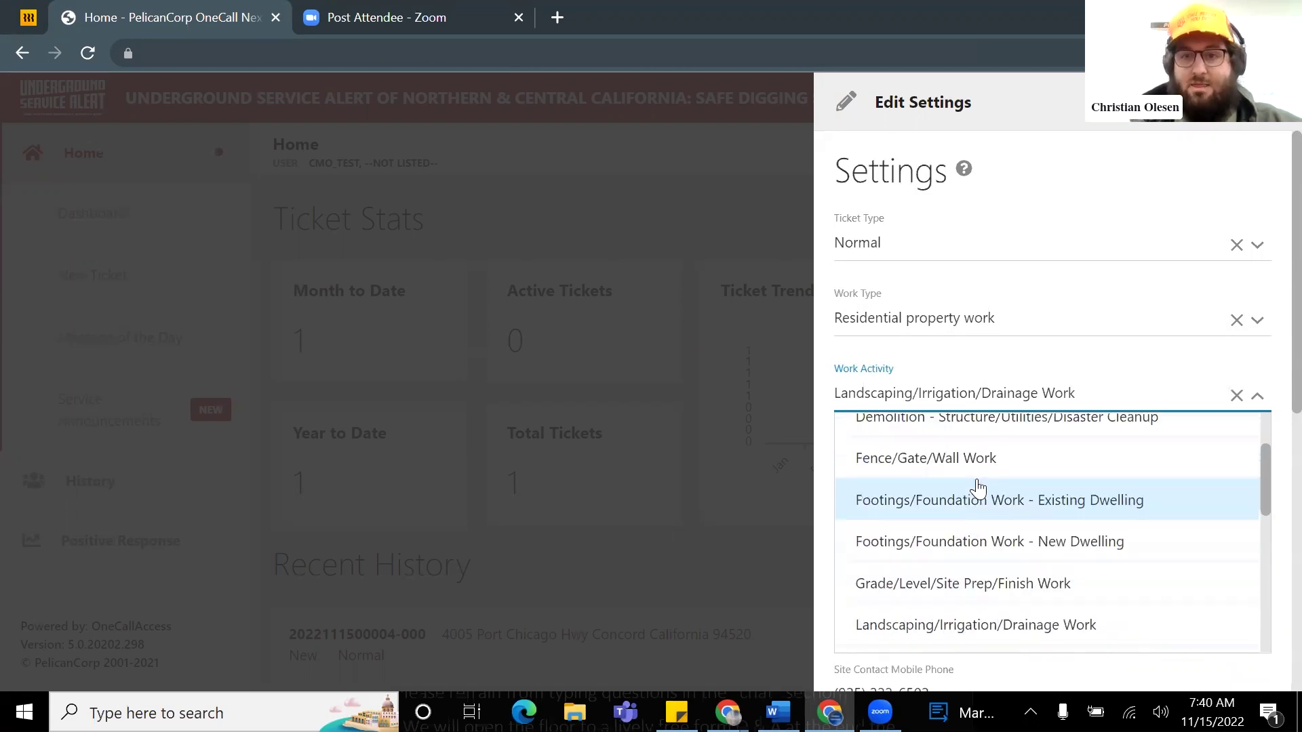
{"action": "scroll", "coordinate": [977, 461], "scroll_direction": "down", "scroll_amount": 2}
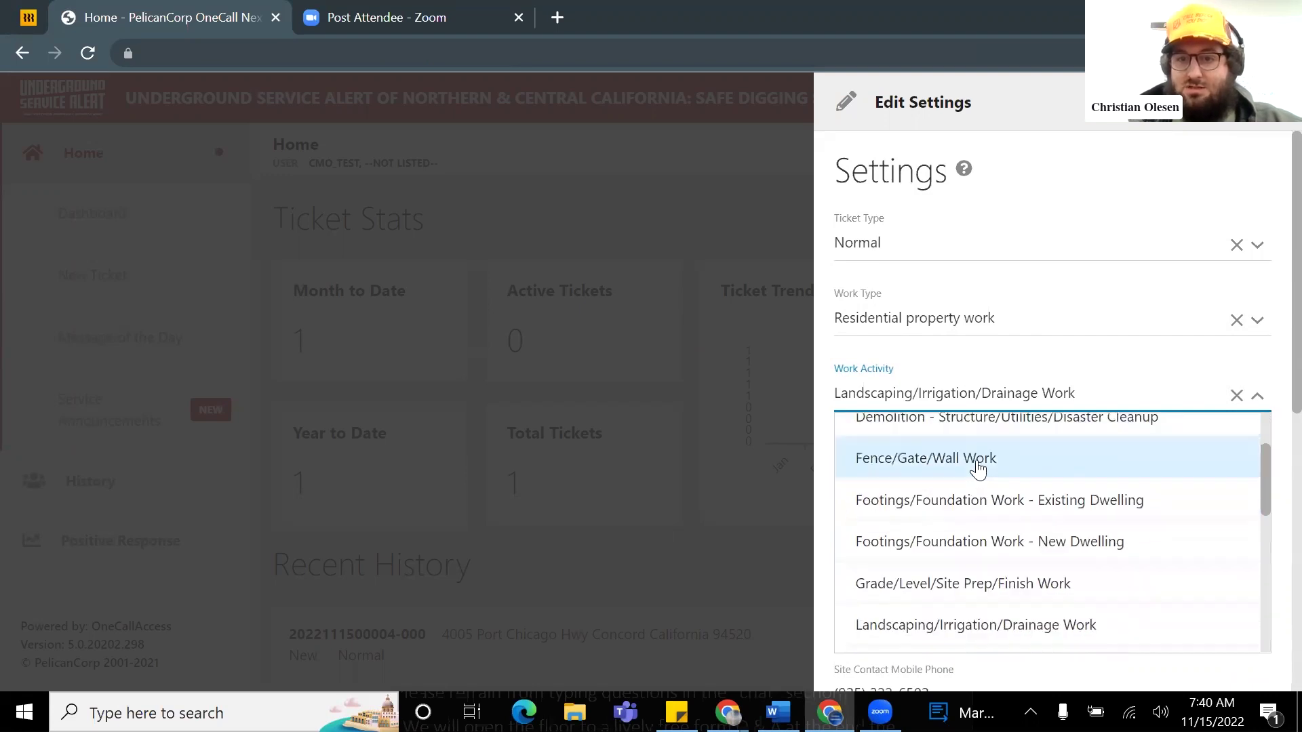
{"action": "scroll", "coordinate": [978, 468], "scroll_direction": "down", "scroll_amount": 3}
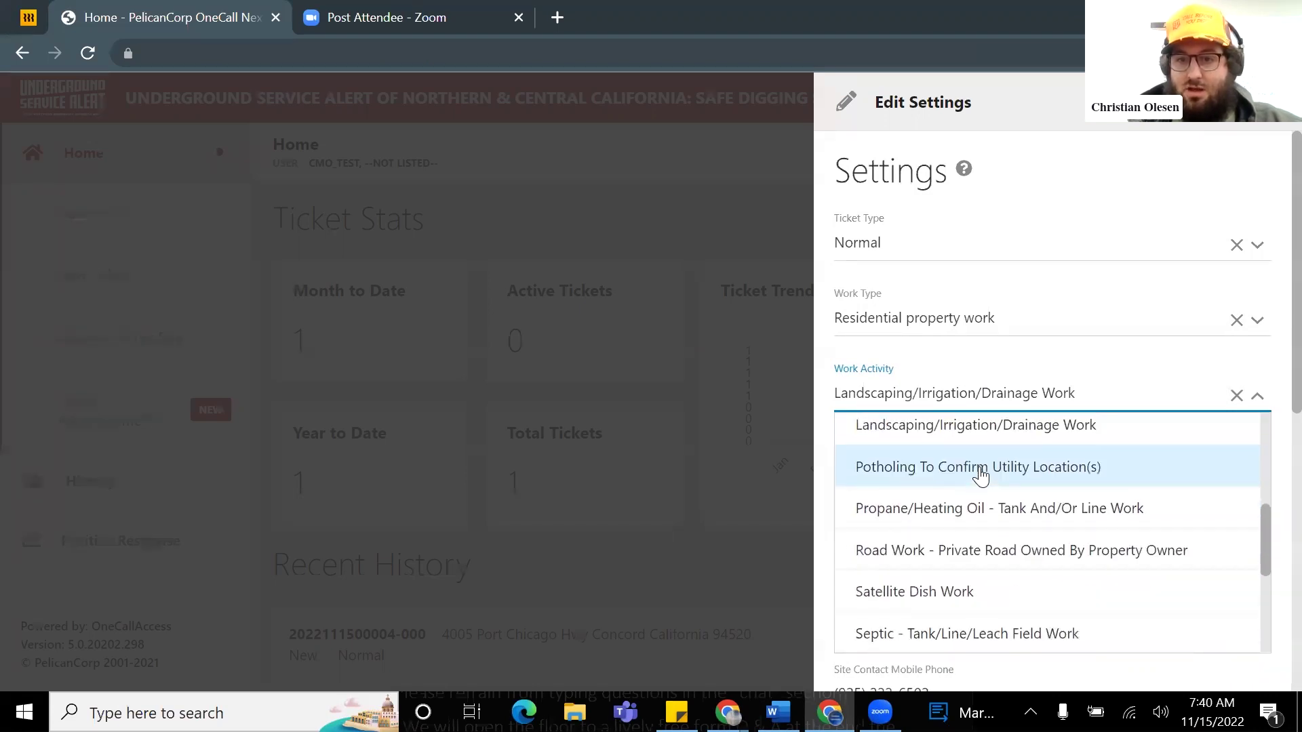
{"action": "left_click", "coordinate": [944, 440]}
{"action": "scroll", "coordinate": [949, 461], "scroll_direction": "down", "scroll_amount": 1}
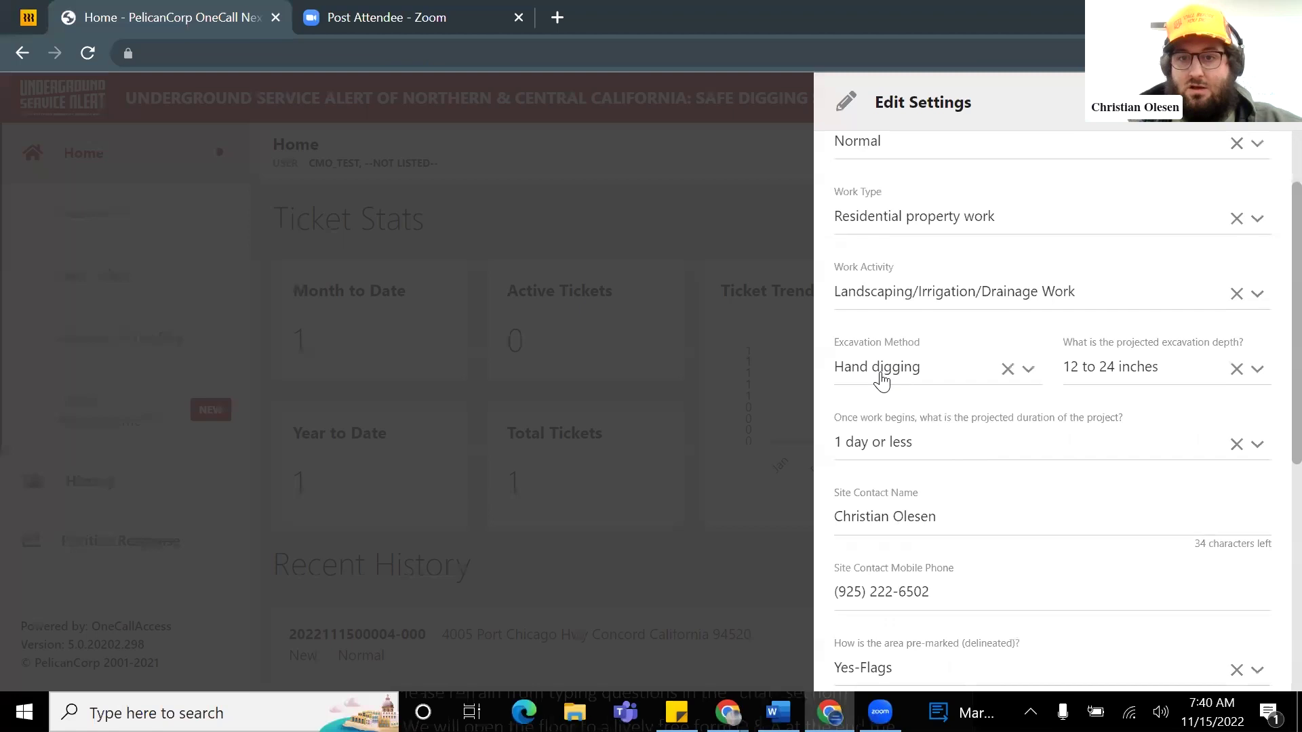
{"action": "left_click", "coordinate": [919, 373]}
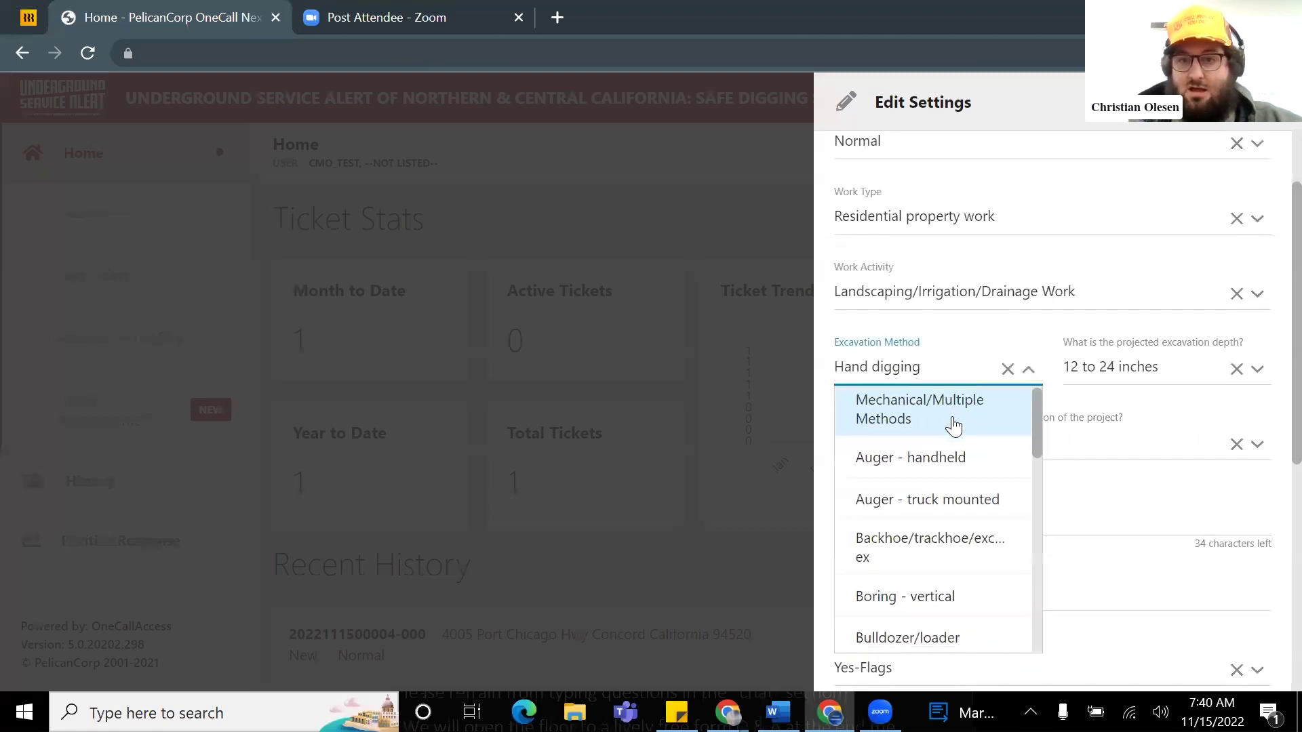
{"action": "scroll", "coordinate": [963, 427], "scroll_direction": "down", "scroll_amount": 3}
{"action": "scroll", "coordinate": [965, 431], "scroll_direction": "down", "scroll_amount": 4}
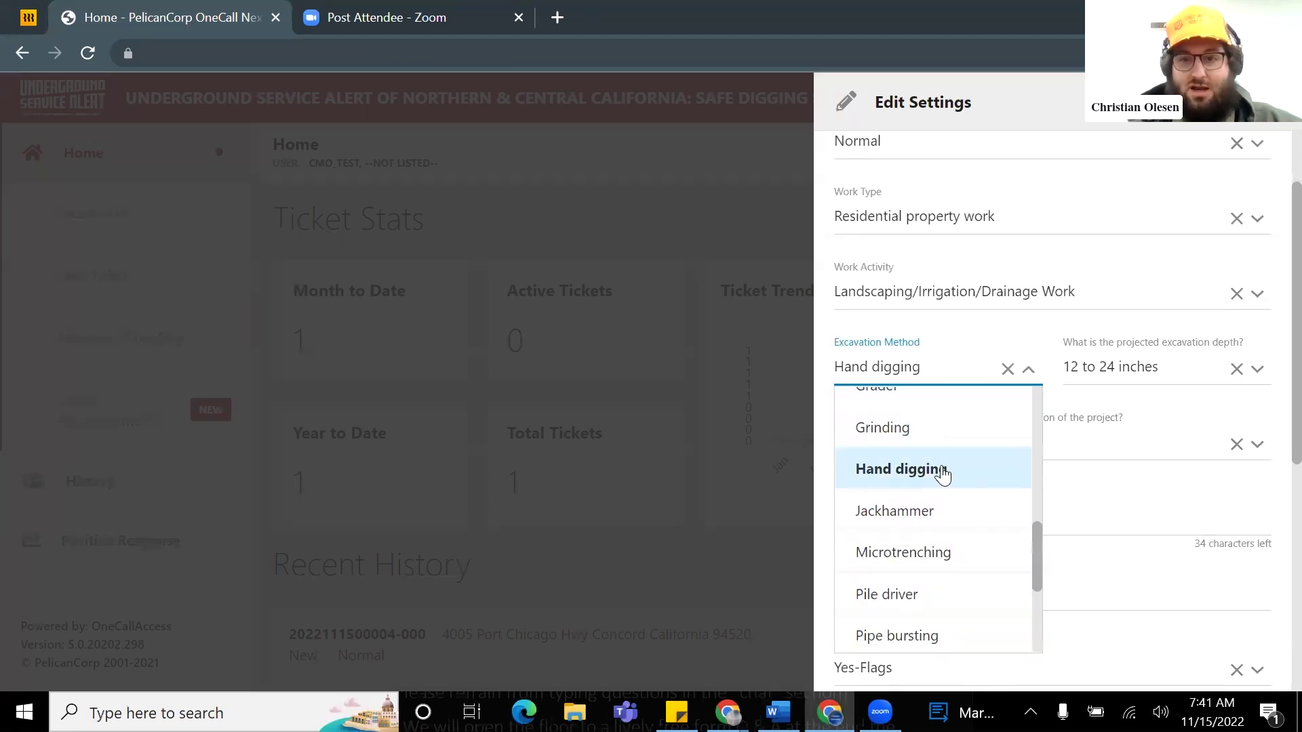
{"action": "scroll", "coordinate": [943, 468], "scroll_direction": "up", "scroll_amount": 3}
{"action": "scroll", "coordinate": [939, 475], "scroll_direction": "down", "scroll_amount": 3}
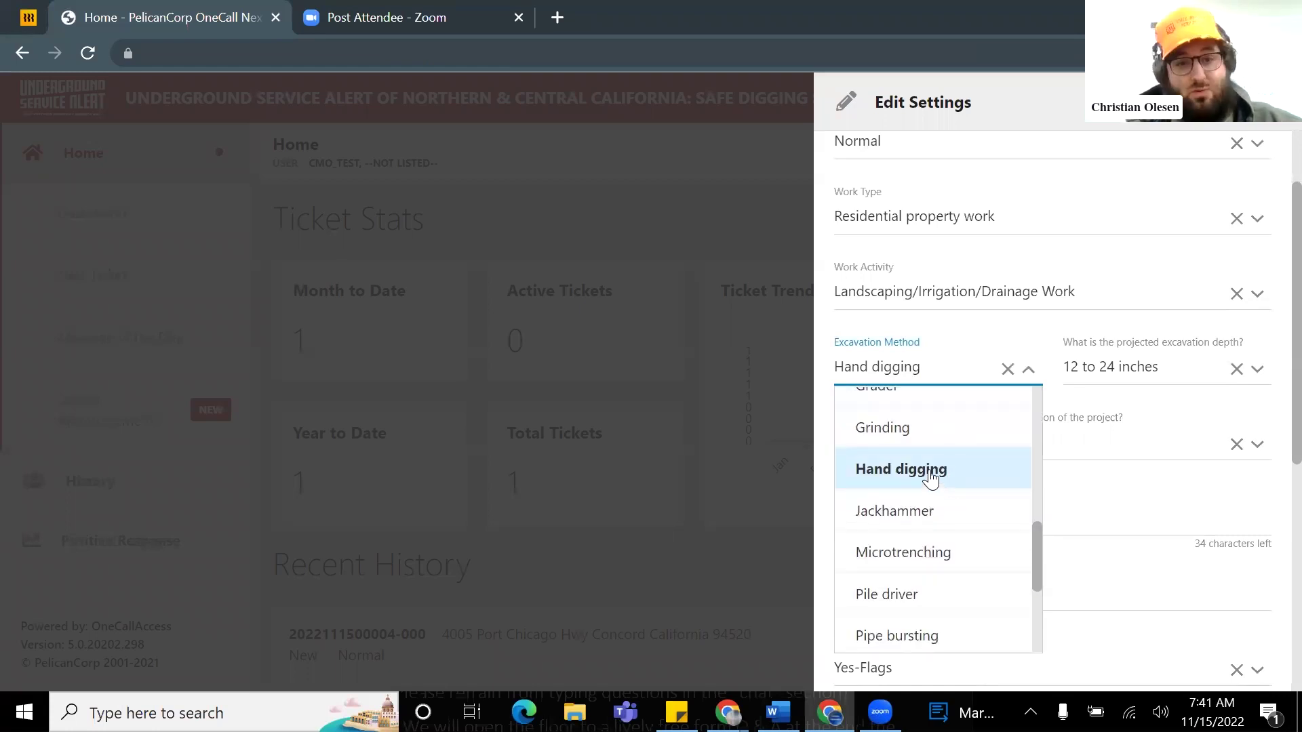
{"action": "left_click", "coordinate": [930, 477]}
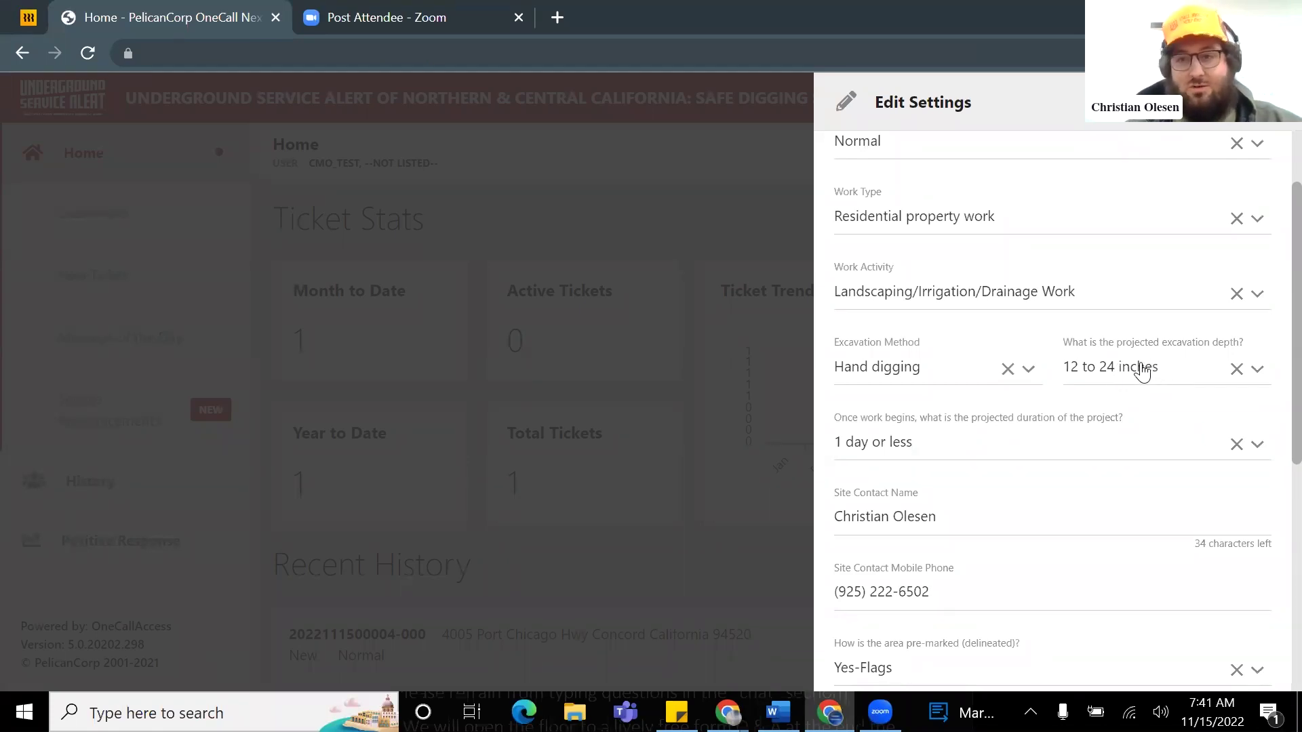
{"action": "left_click", "coordinate": [1139, 369]}
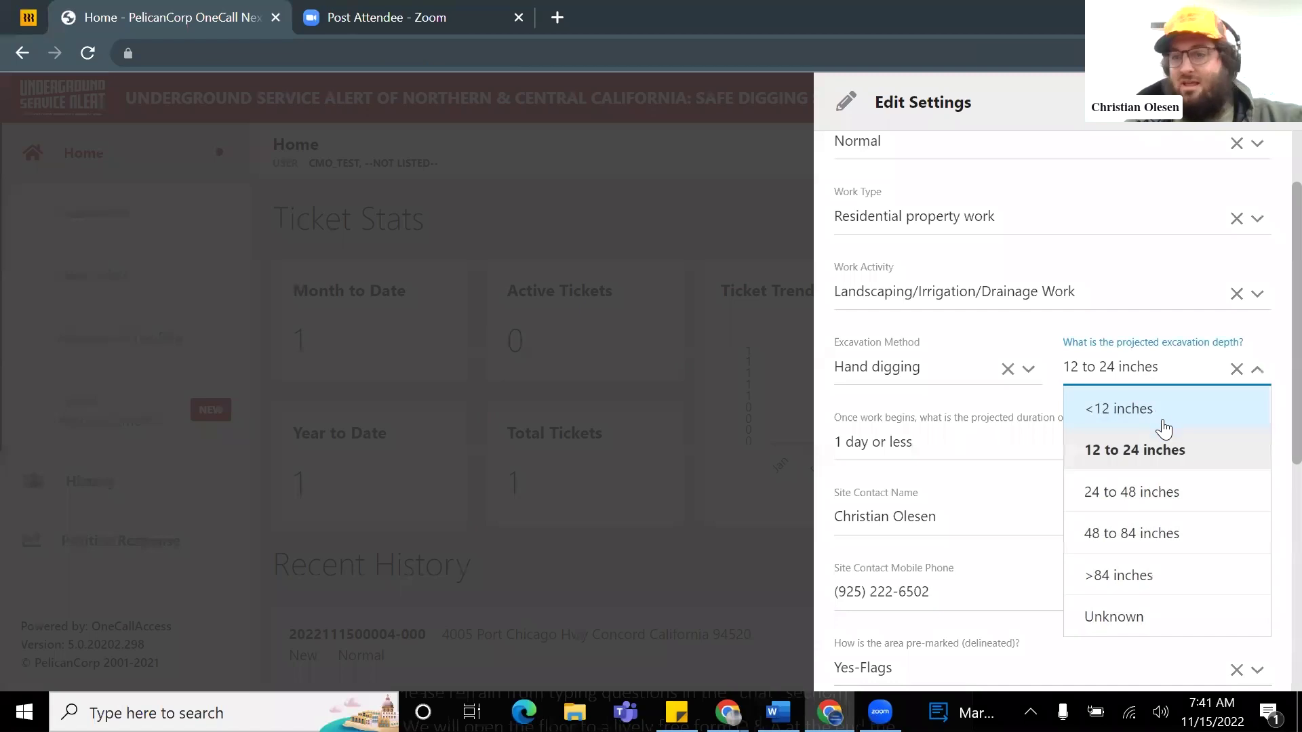
{"action": "scroll", "coordinate": [1171, 427], "scroll_direction": "down", "scroll_amount": 1}
{"action": "scroll", "coordinate": [1166, 429], "scroll_direction": "up", "scroll_amount": 1}
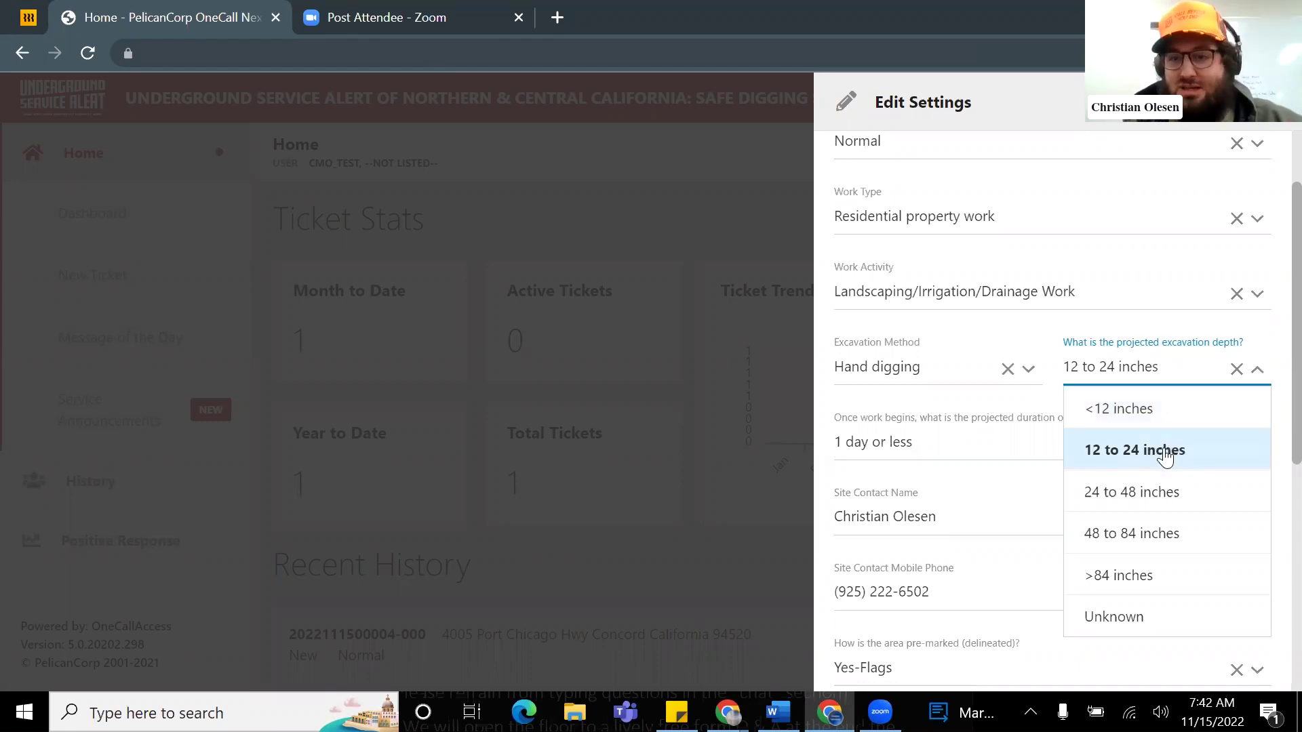
{"action": "left_click", "coordinate": [1160, 454]}
{"action": "scroll", "coordinate": [1071, 439], "scroll_direction": "down", "scroll_amount": 1}
{"action": "scroll", "coordinate": [1069, 442], "scroll_direction": "up", "scroll_amount": 1}
{"action": "scroll", "coordinate": [1076, 449], "scroll_direction": "down", "scroll_amount": 1}
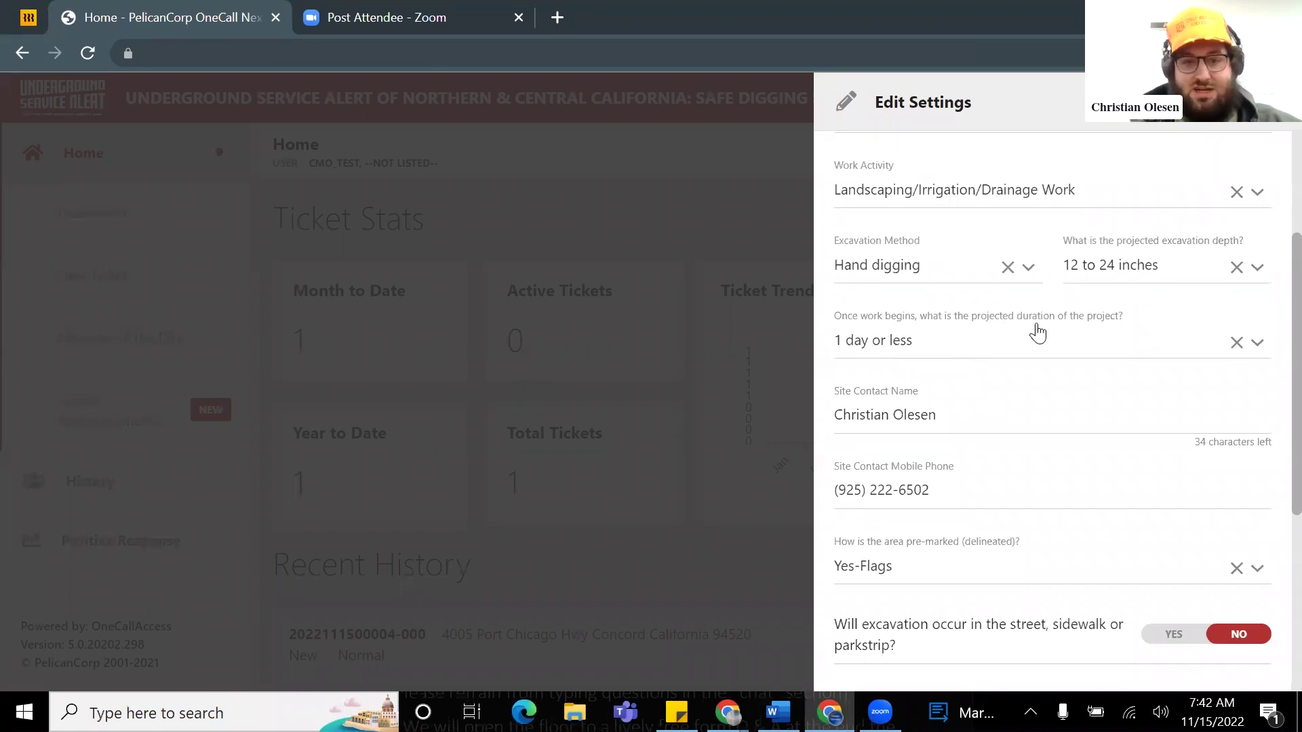
{"action": "left_click", "coordinate": [987, 345]}
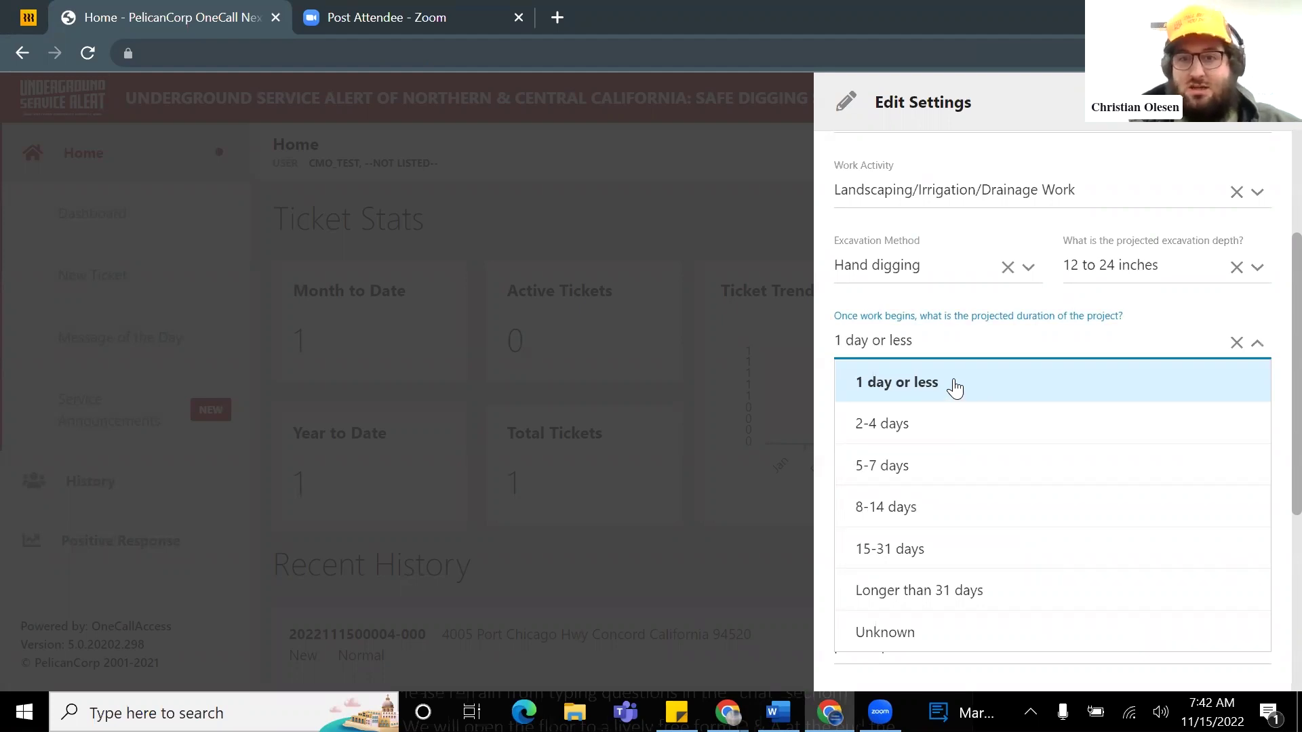
{"action": "left_click", "coordinate": [955, 388]}
{"action": "scroll", "coordinate": [1070, 373], "scroll_direction": "down", "scroll_amount": 1}
{"action": "scroll", "coordinate": [1069, 372], "scroll_direction": "up", "scroll_amount": 1}
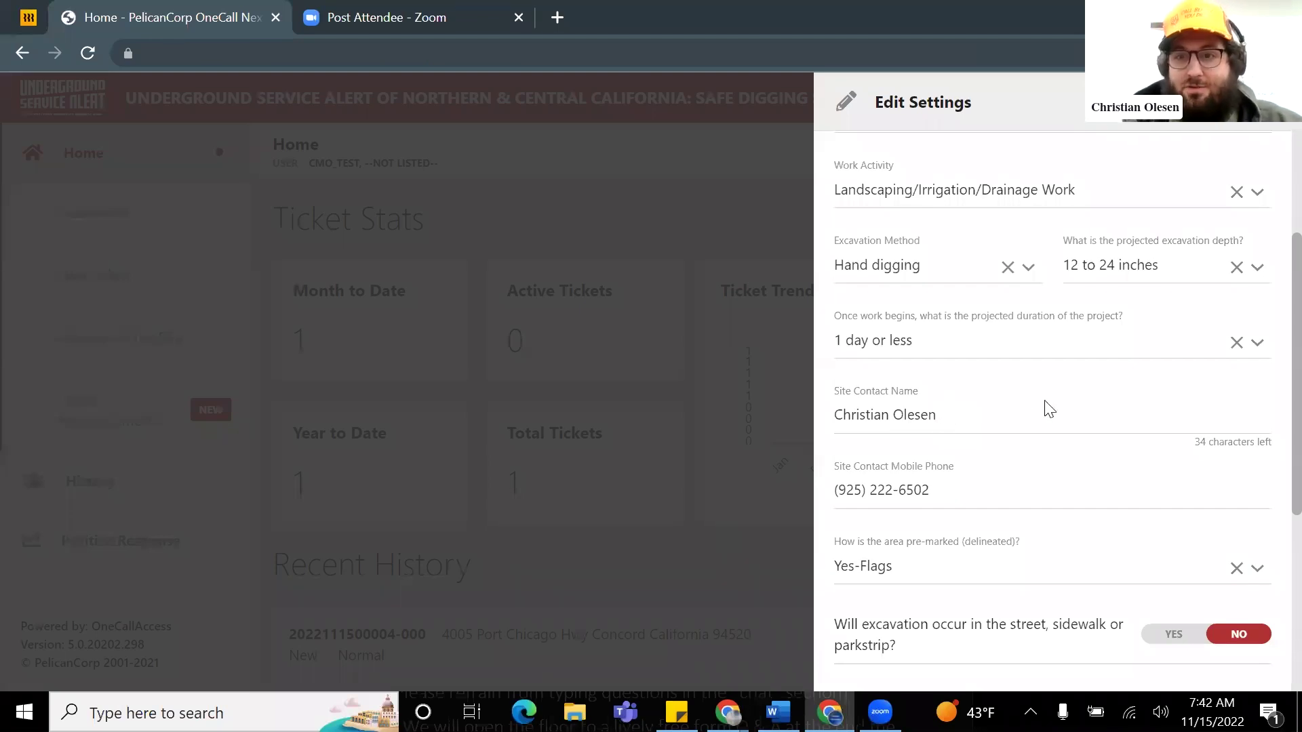
{"action": "scroll", "coordinate": [953, 405], "scroll_direction": "down", "scroll_amount": 2}
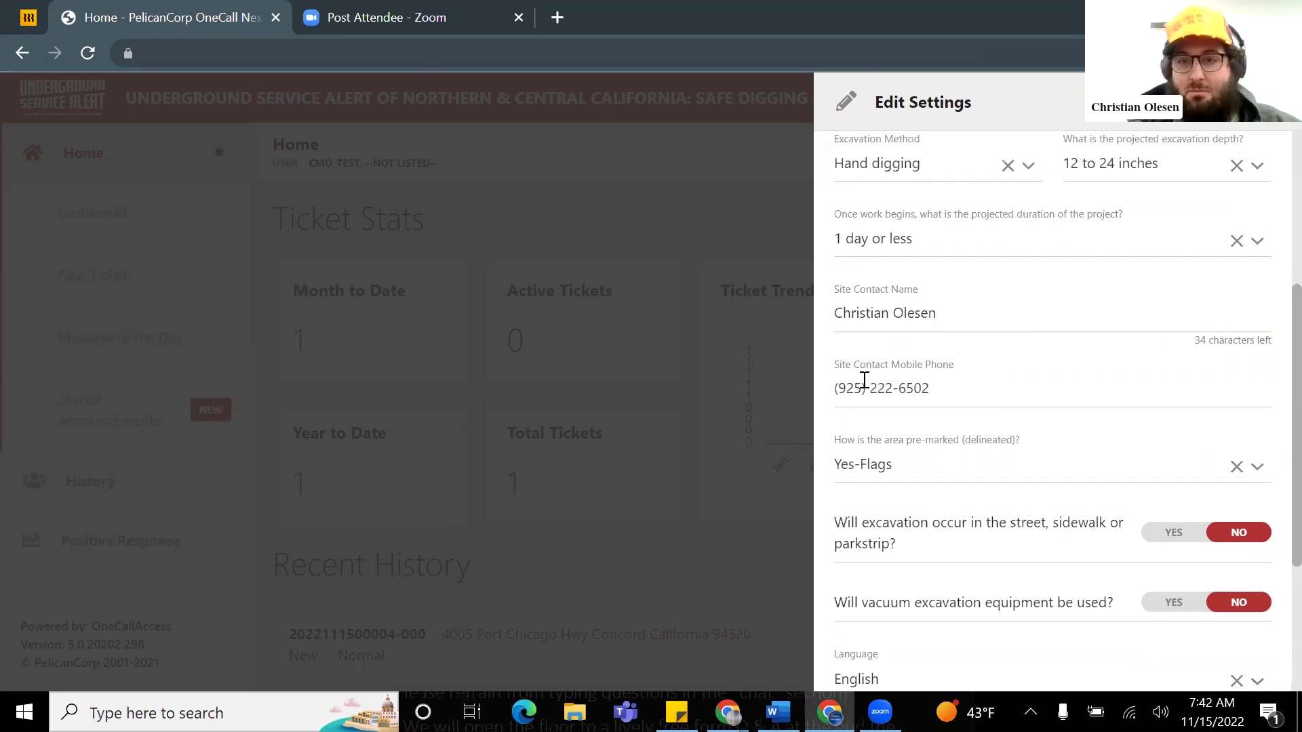
{"action": "scroll", "coordinate": [1003, 379], "scroll_direction": "down", "scroll_amount": 2}
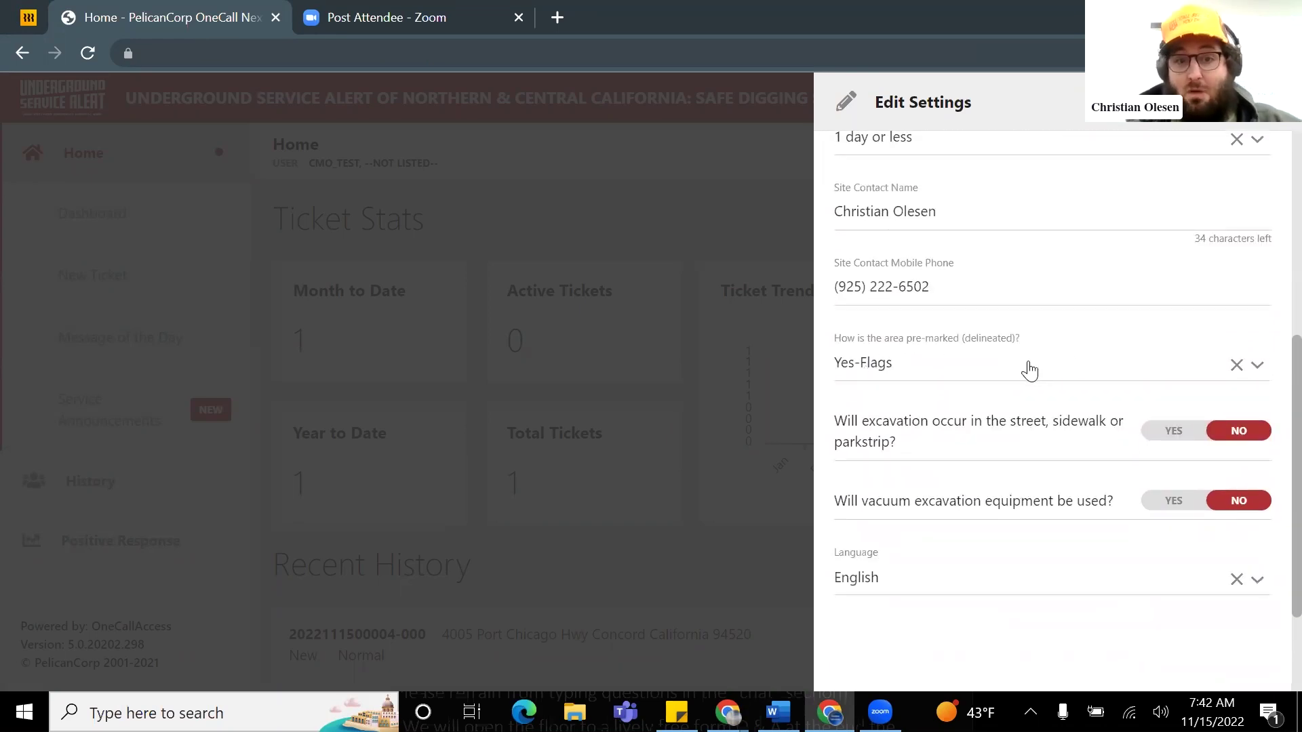
Step: Keep Yes-Flags as the pre-marking method in Edit Settings
{"action": "left_click", "coordinate": [1030, 370]}
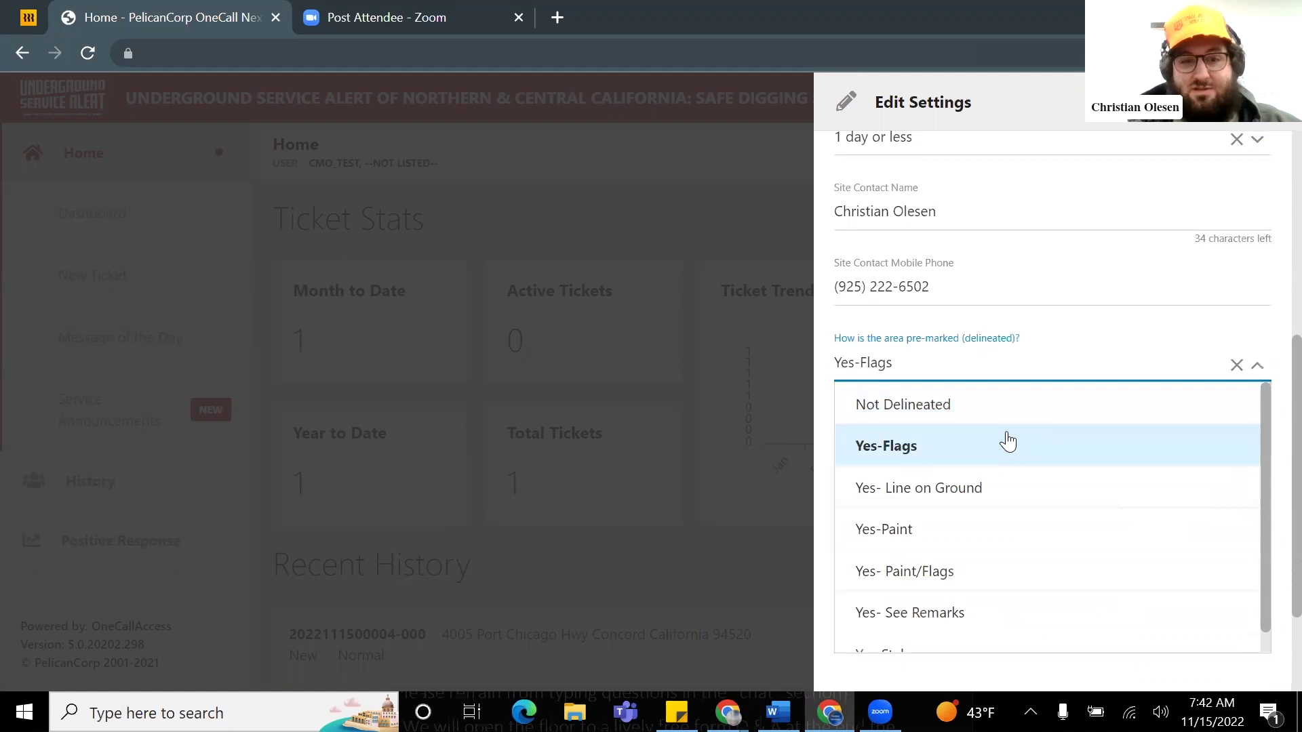
{"action": "scroll", "coordinate": [1000, 490], "scroll_direction": "down", "scroll_amount": 1}
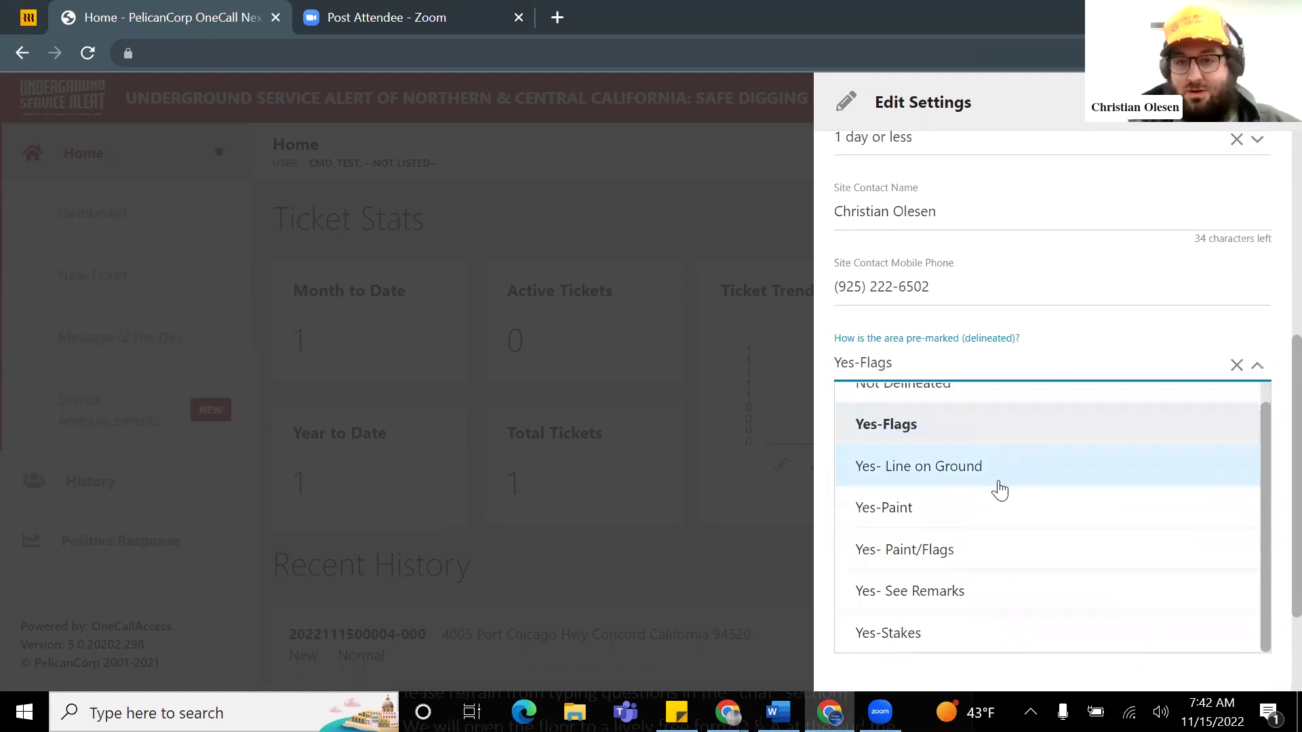
{"action": "scroll", "coordinate": [1006, 489], "scroll_direction": "down", "scroll_amount": 2}
{"action": "scroll", "coordinate": [975, 328], "scroll_direction": "up", "scroll_amount": 1}
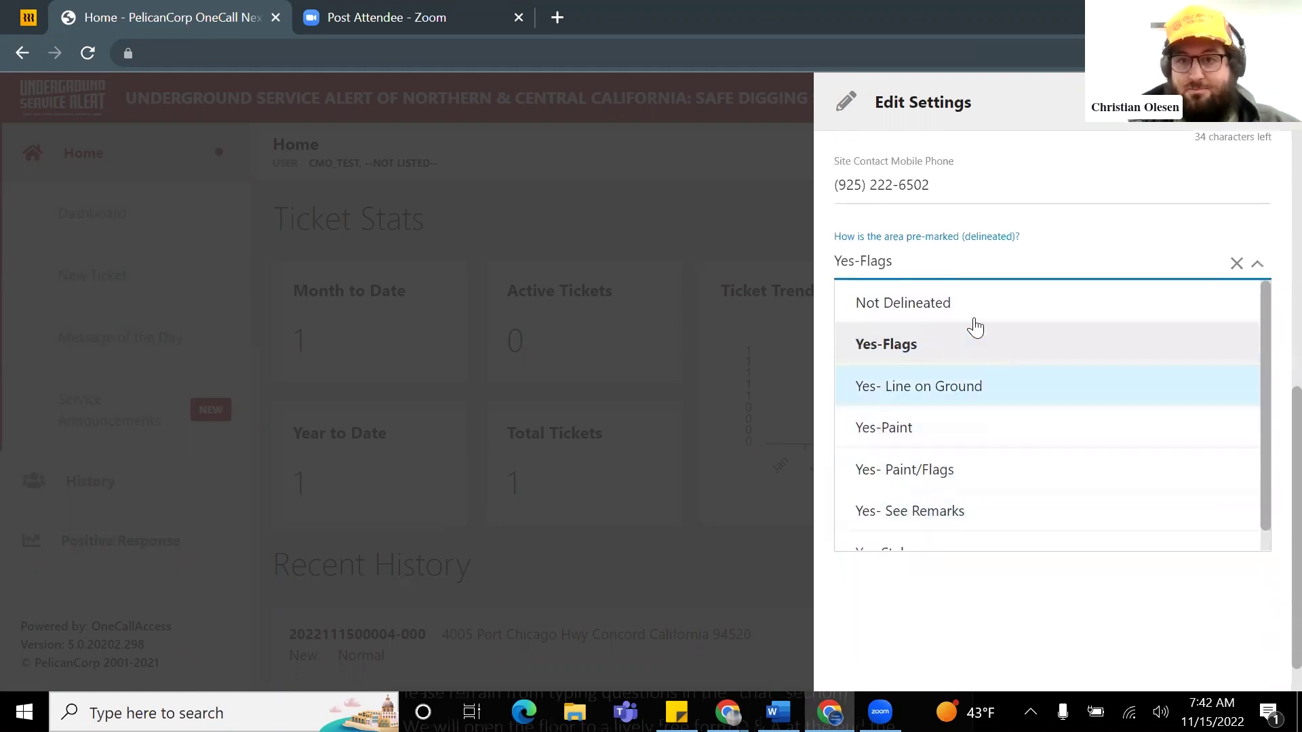
{"action": "left_click", "coordinate": [937, 350]}
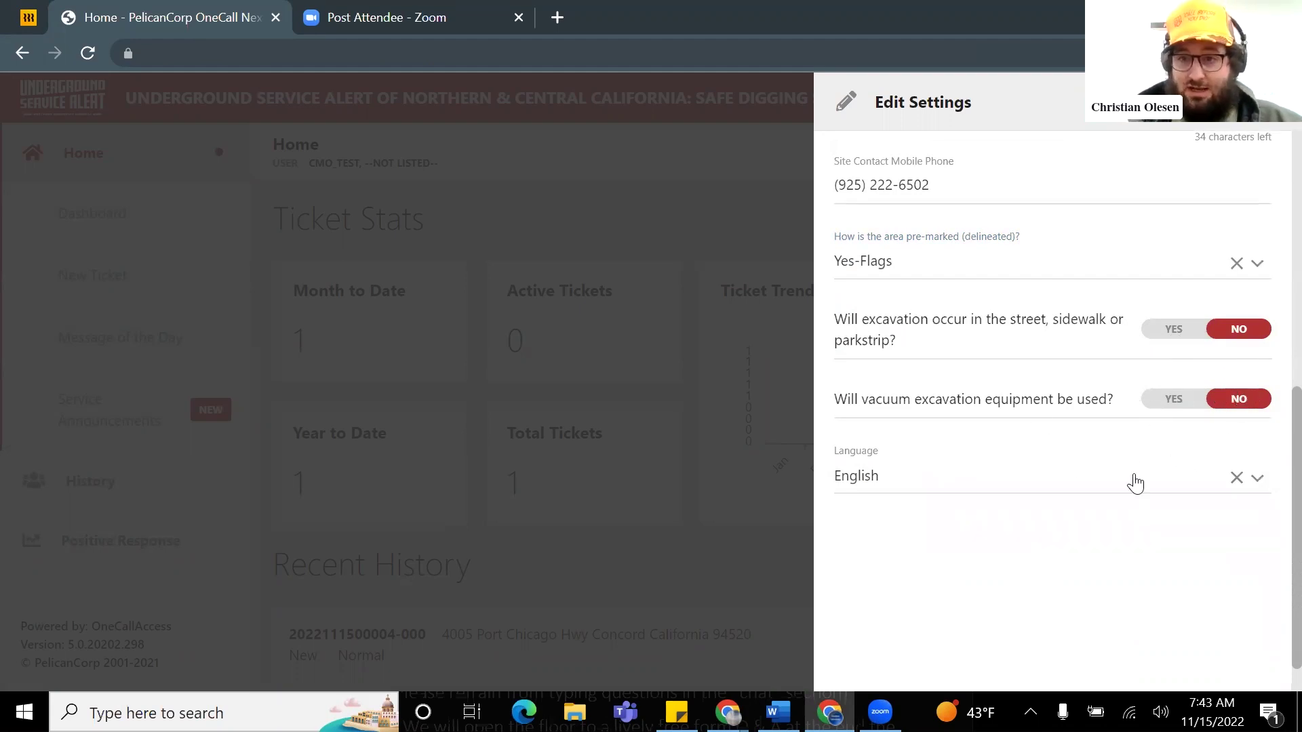
Step: Keep English as the ticket language, then save and close the settings
{"action": "left_click", "coordinate": [1085, 480]}
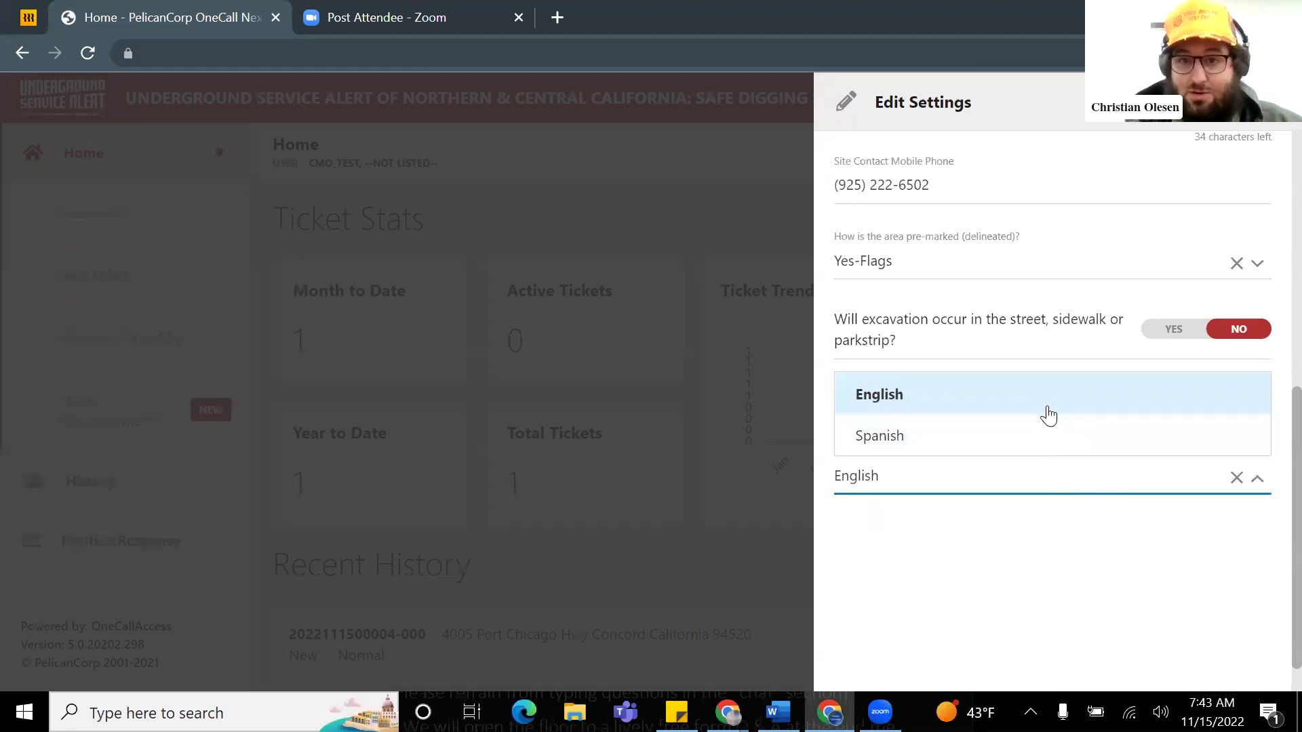
{"action": "left_click", "coordinate": [1075, 532]}
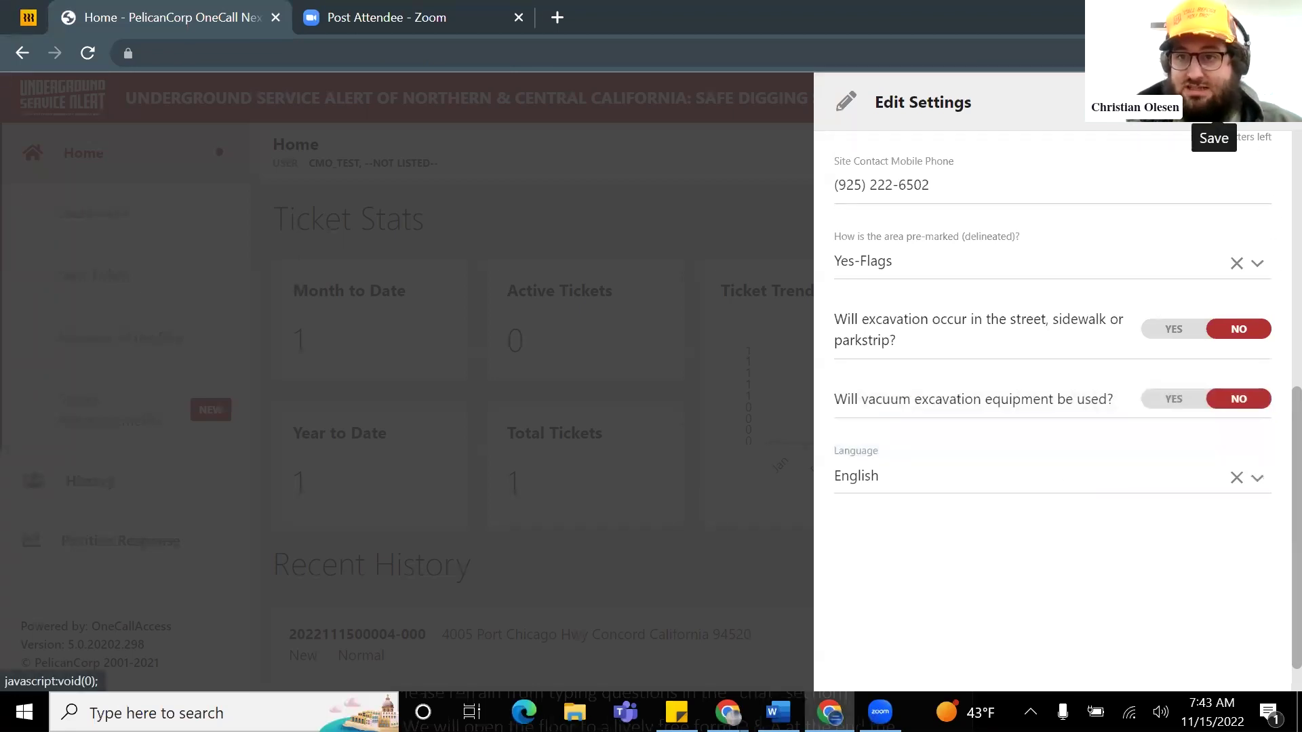
{"action": "left_click", "coordinate": [1209, 108]}
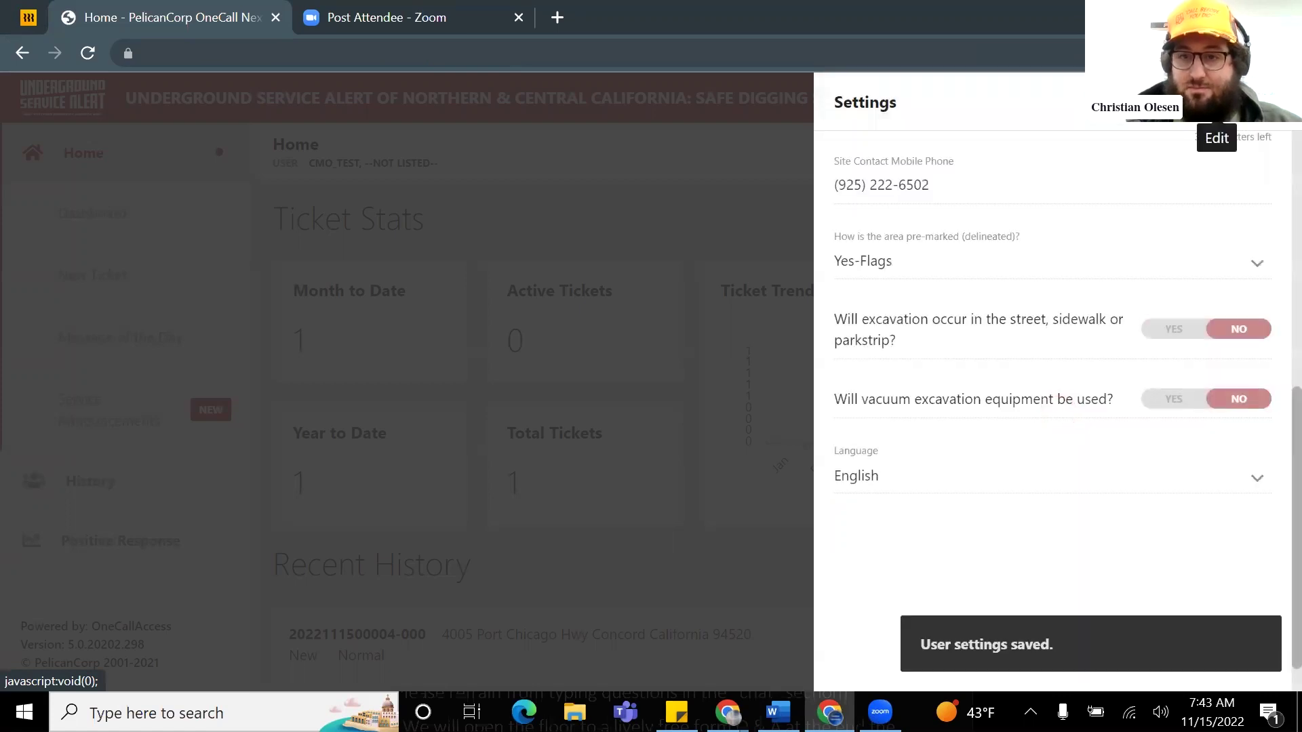
{"action": "left_click", "coordinate": [1263, 109]}
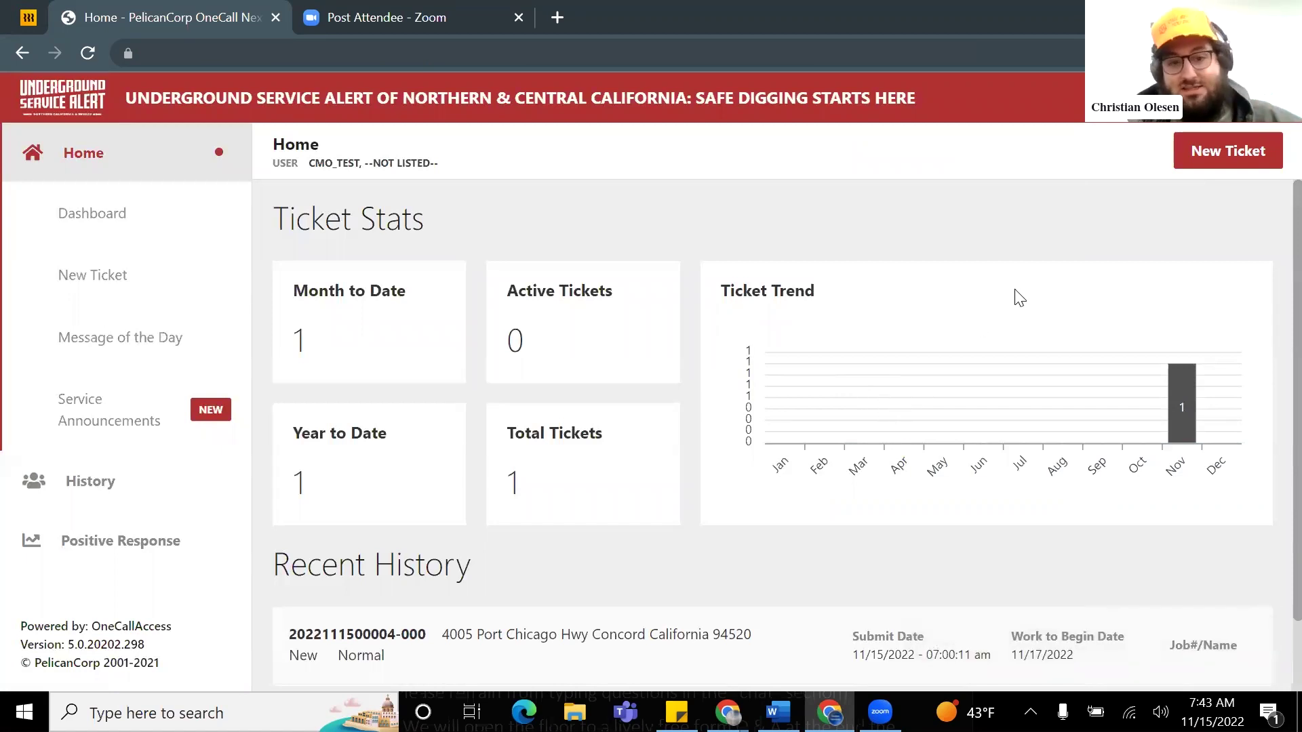
{"action": "left_click", "coordinate": [1224, 160]}
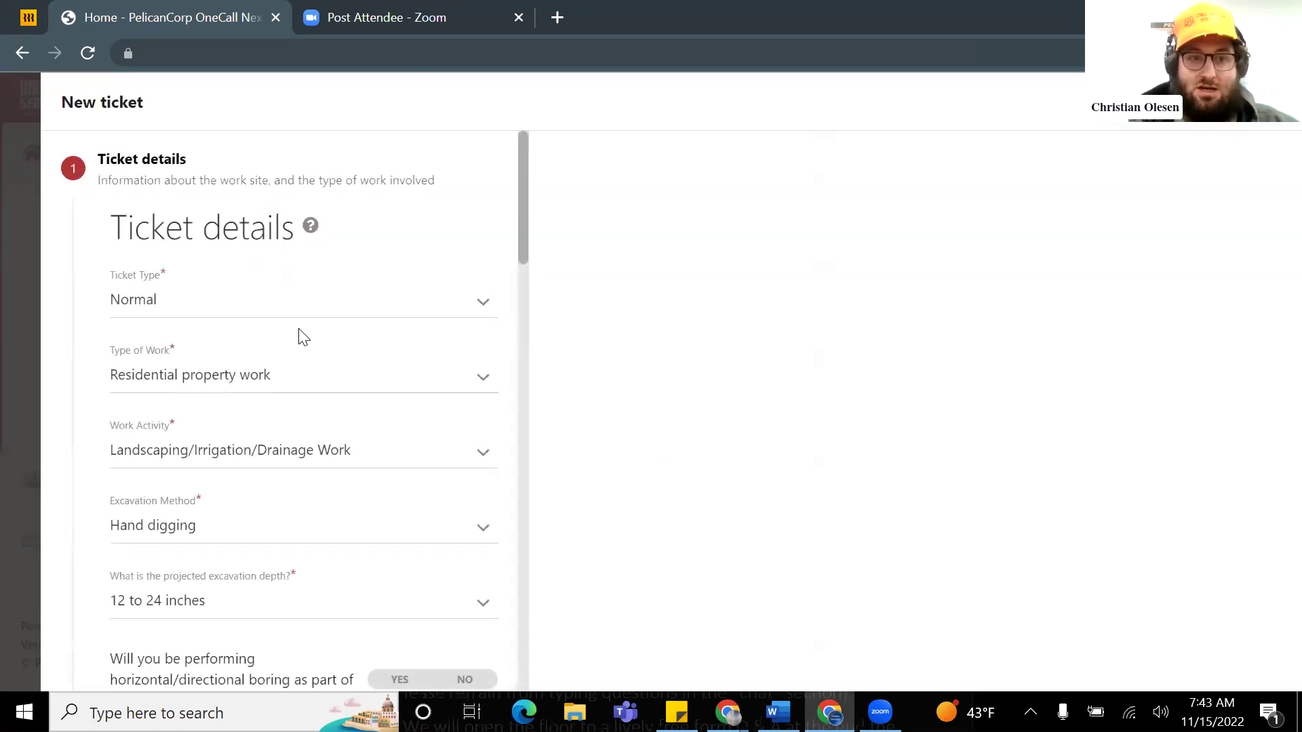
{"action": "scroll", "coordinate": [358, 341], "scroll_direction": "down", "scroll_amount": 2}
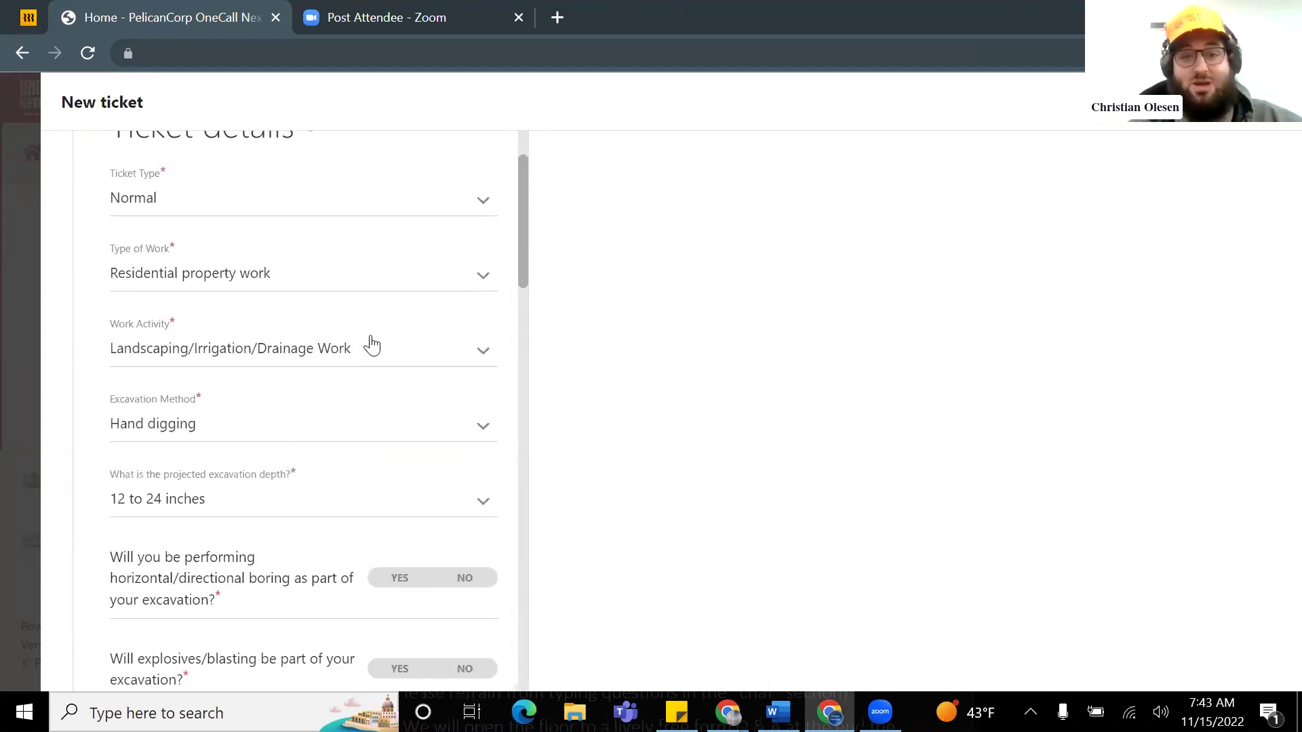
{"action": "scroll", "coordinate": [250, 326], "scroll_direction": "up", "scroll_amount": 2}
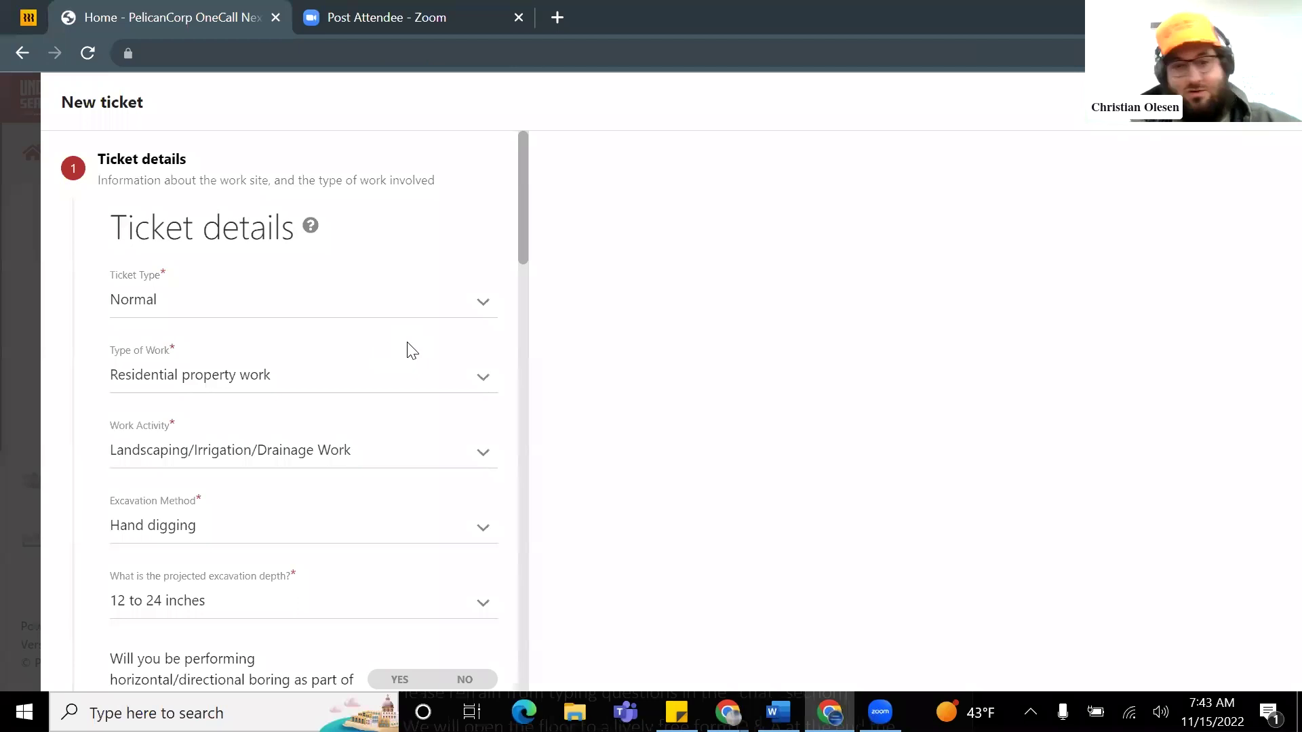
{"action": "scroll", "coordinate": [404, 359], "scroll_direction": "down", "scroll_amount": 1}
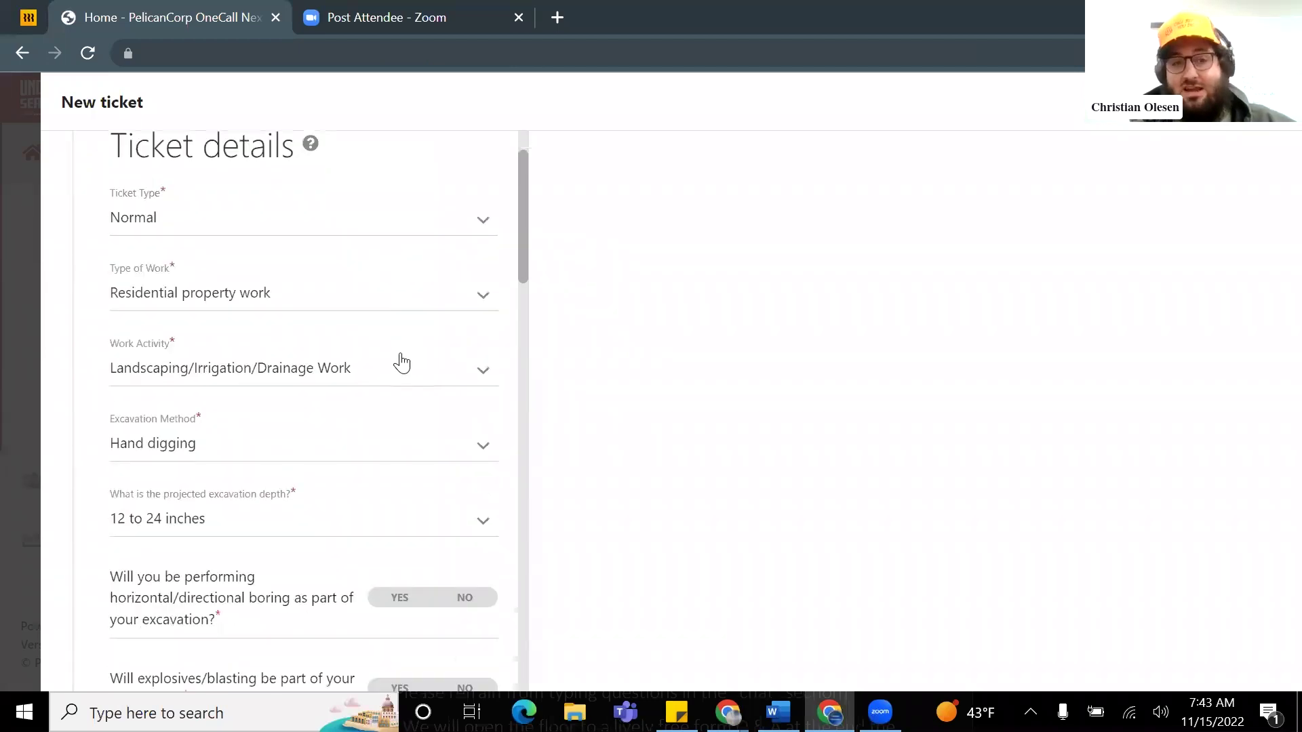
{"action": "scroll", "coordinate": [421, 335], "scroll_direction": "up", "scroll_amount": 1}
{"action": "left_click", "coordinate": [350, 383]}
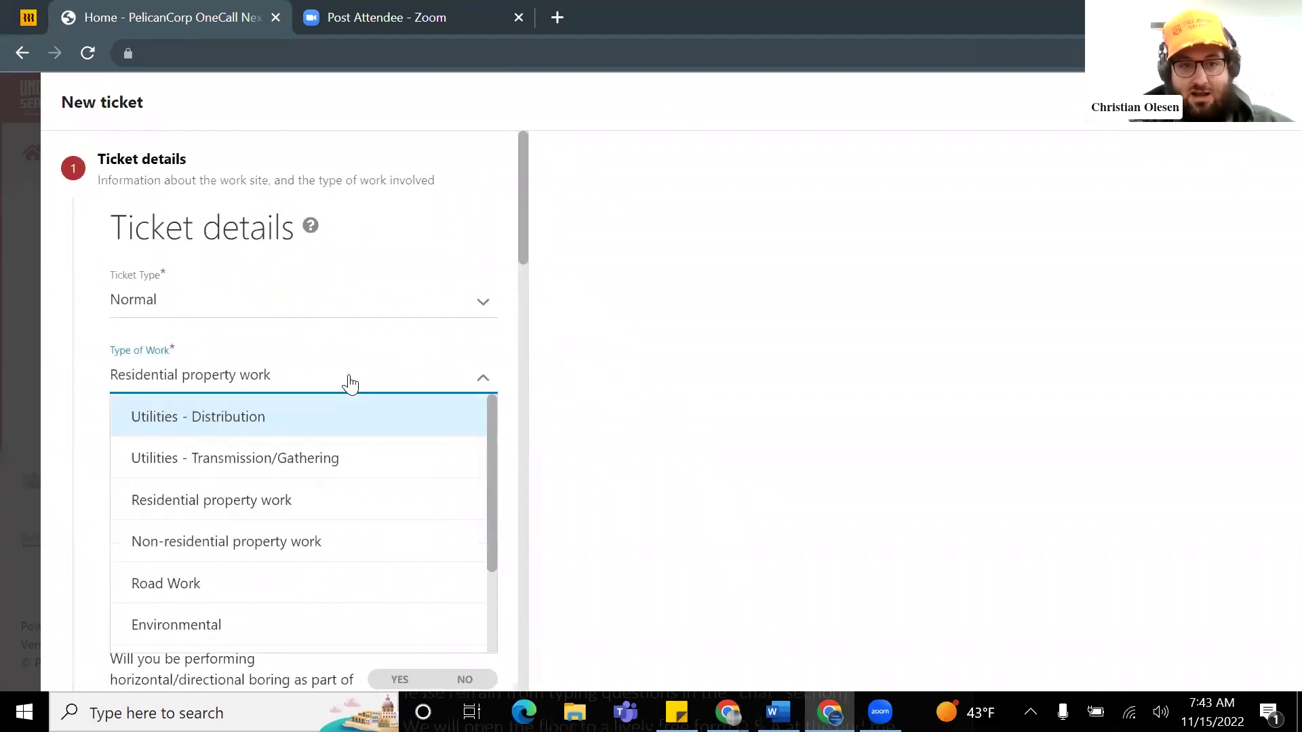
{"action": "scroll", "coordinate": [316, 417], "scroll_direction": "down", "scroll_amount": 1}
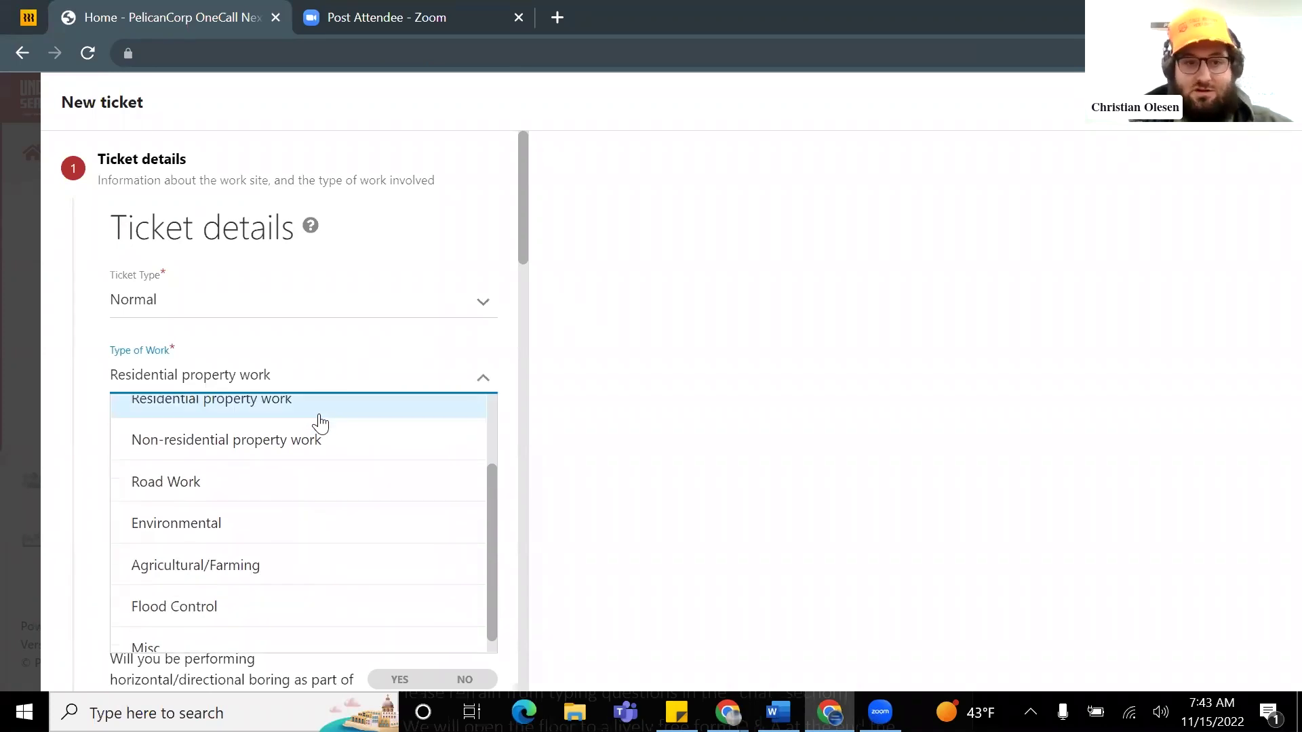
{"action": "scroll", "coordinate": [321, 424], "scroll_direction": "down", "scroll_amount": 1}
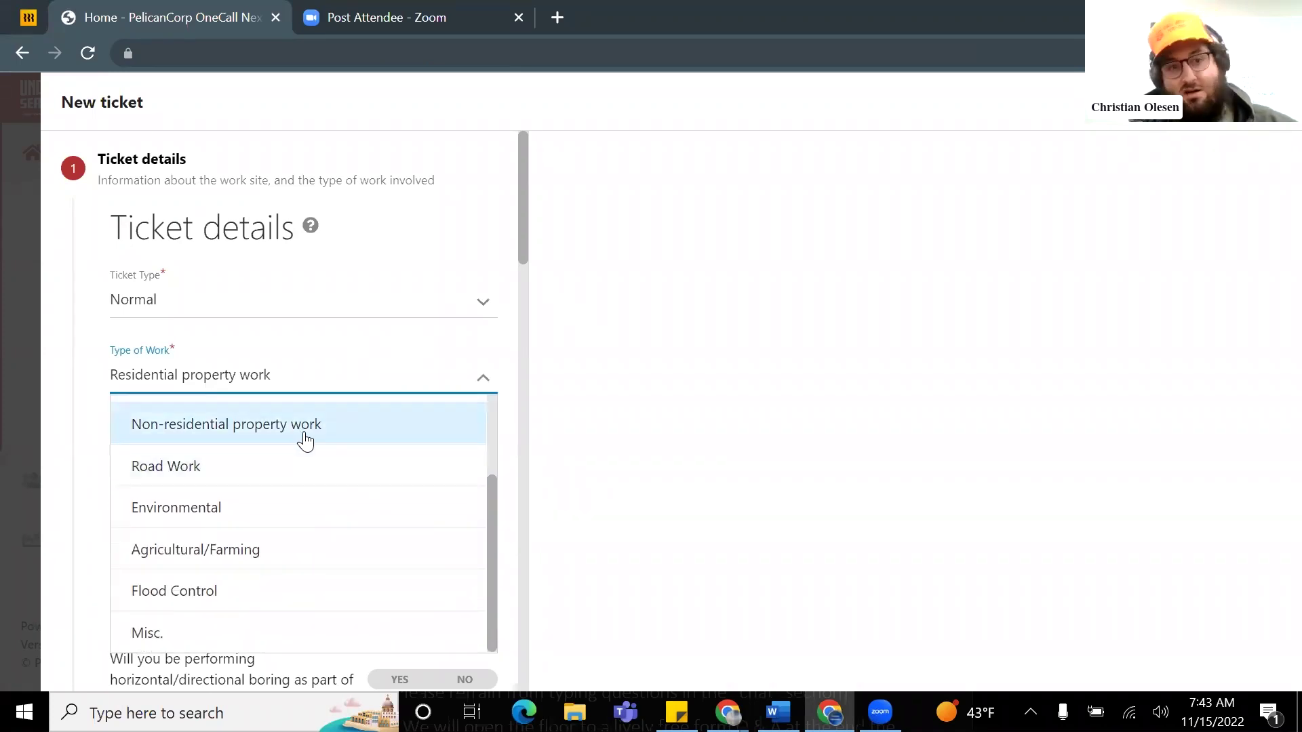
{"action": "left_click", "coordinate": [344, 335]}
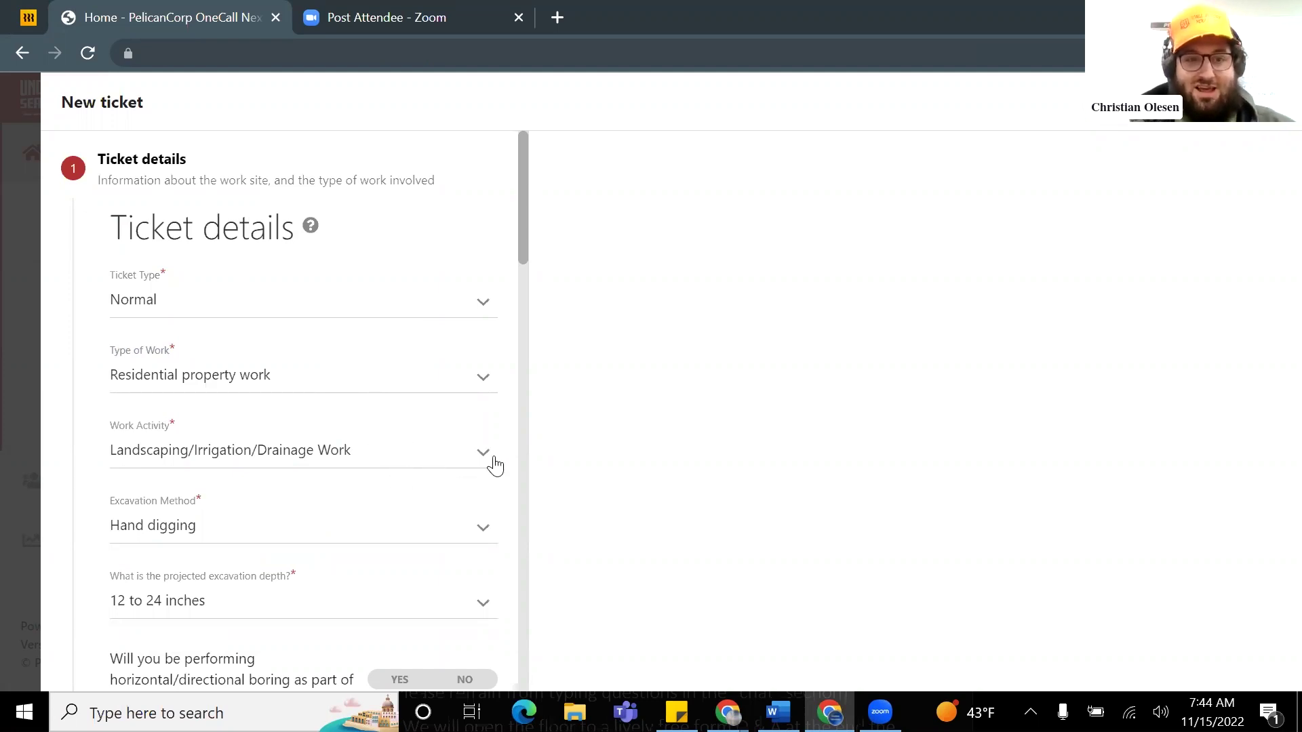
{"action": "scroll", "coordinate": [410, 439], "scroll_direction": "down", "scroll_amount": 1}
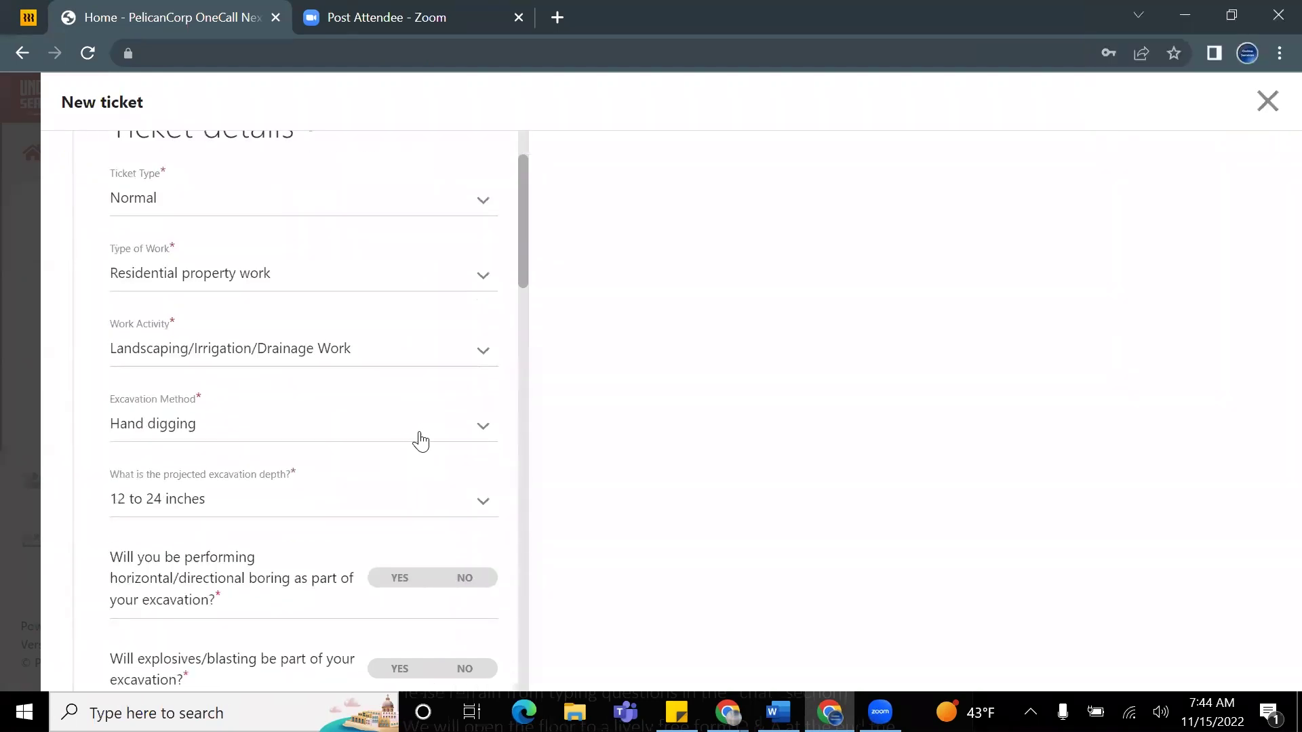
{"action": "scroll", "coordinate": [424, 448], "scroll_direction": "up", "scroll_amount": 1}
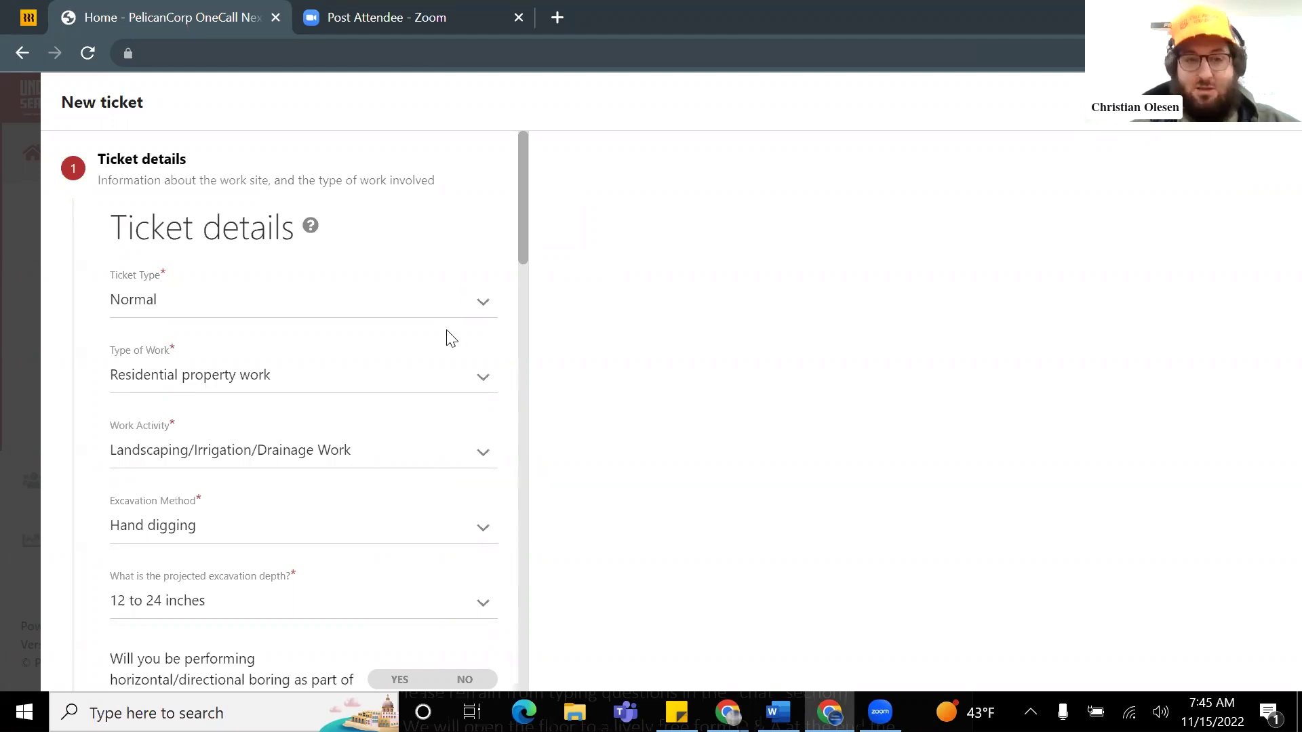
{"action": "scroll", "coordinate": [447, 356], "scroll_direction": "down", "scroll_amount": 2}
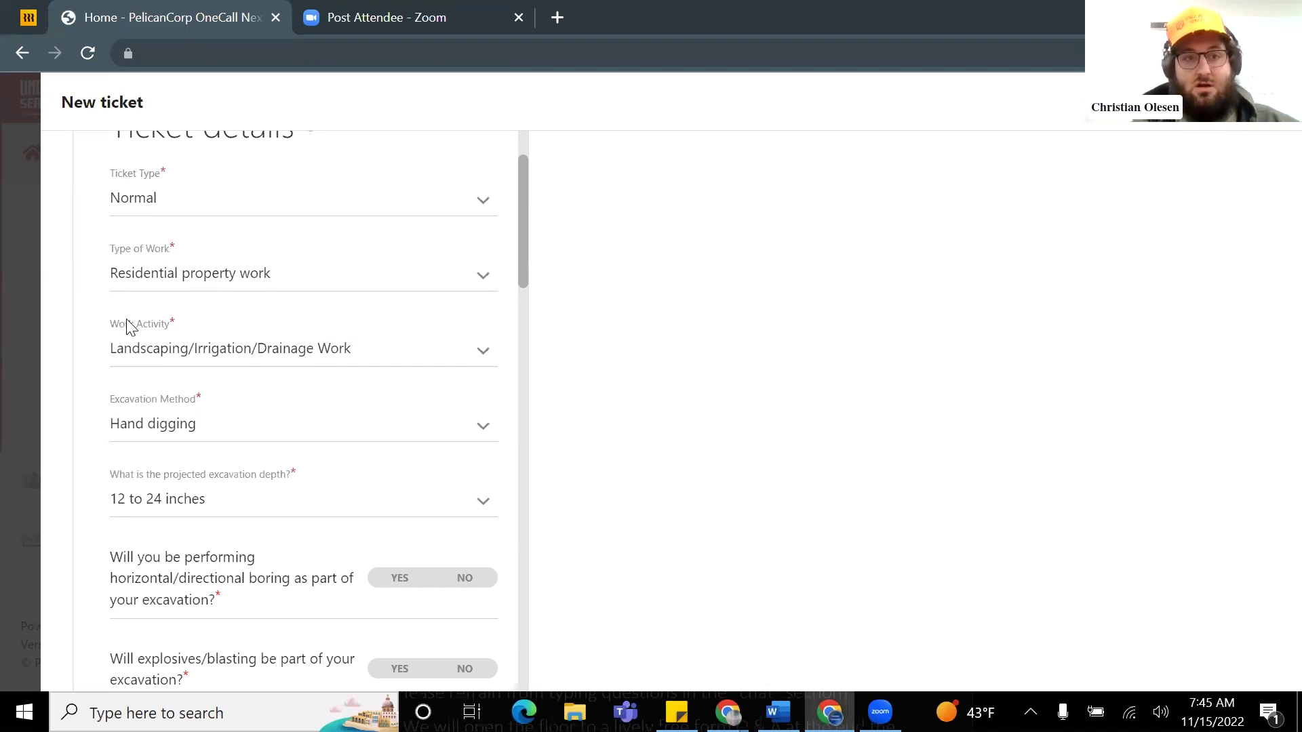
Step: Set the projected excavation depth to 24 to 48 inches
{"action": "scroll", "coordinate": [250, 360], "scroll_direction": "down", "scroll_amount": 2}
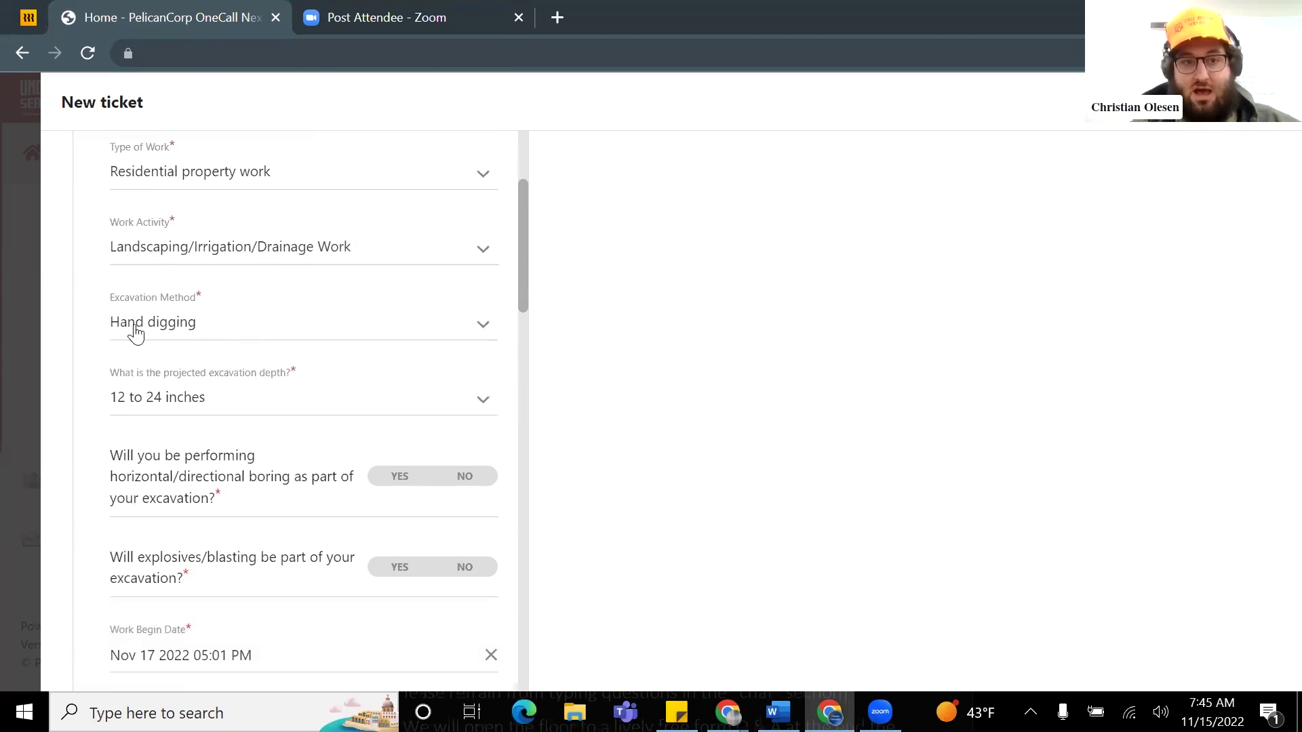
{"action": "scroll", "coordinate": [204, 366], "scroll_direction": "down", "scroll_amount": 1}
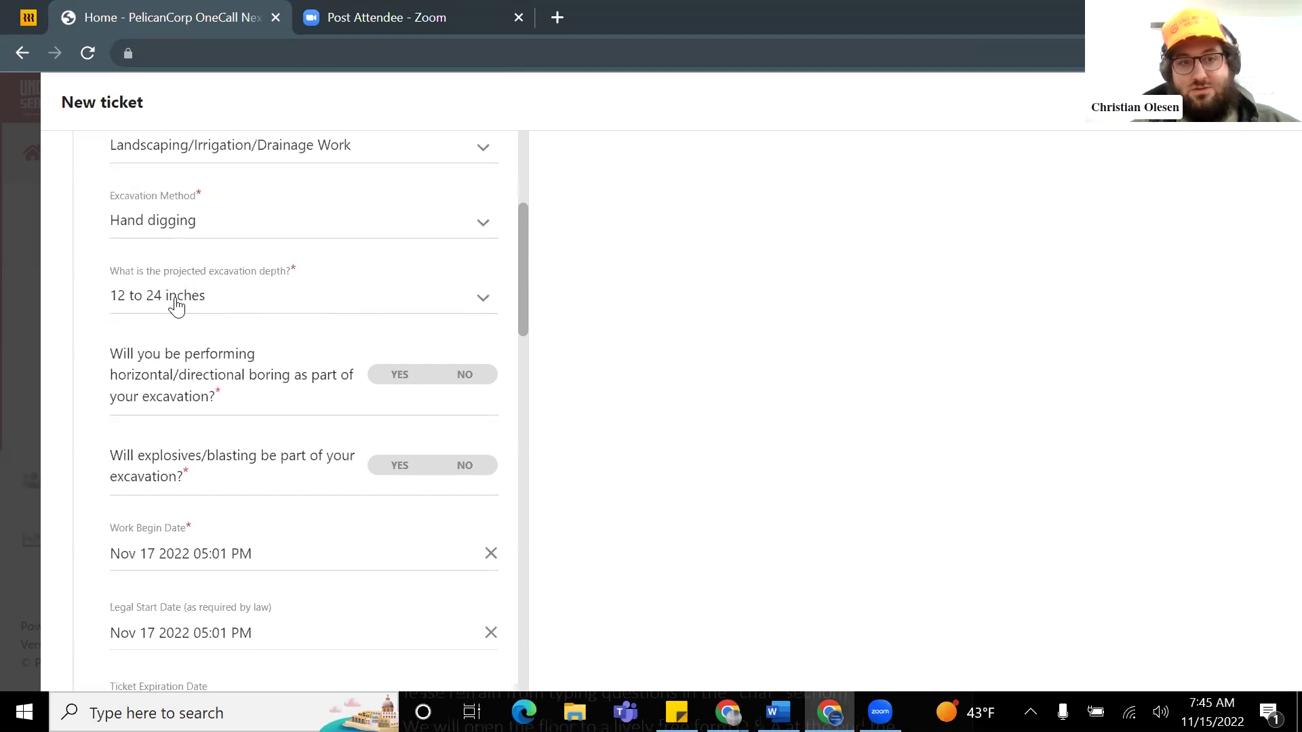
{"action": "left_click", "coordinate": [271, 303]}
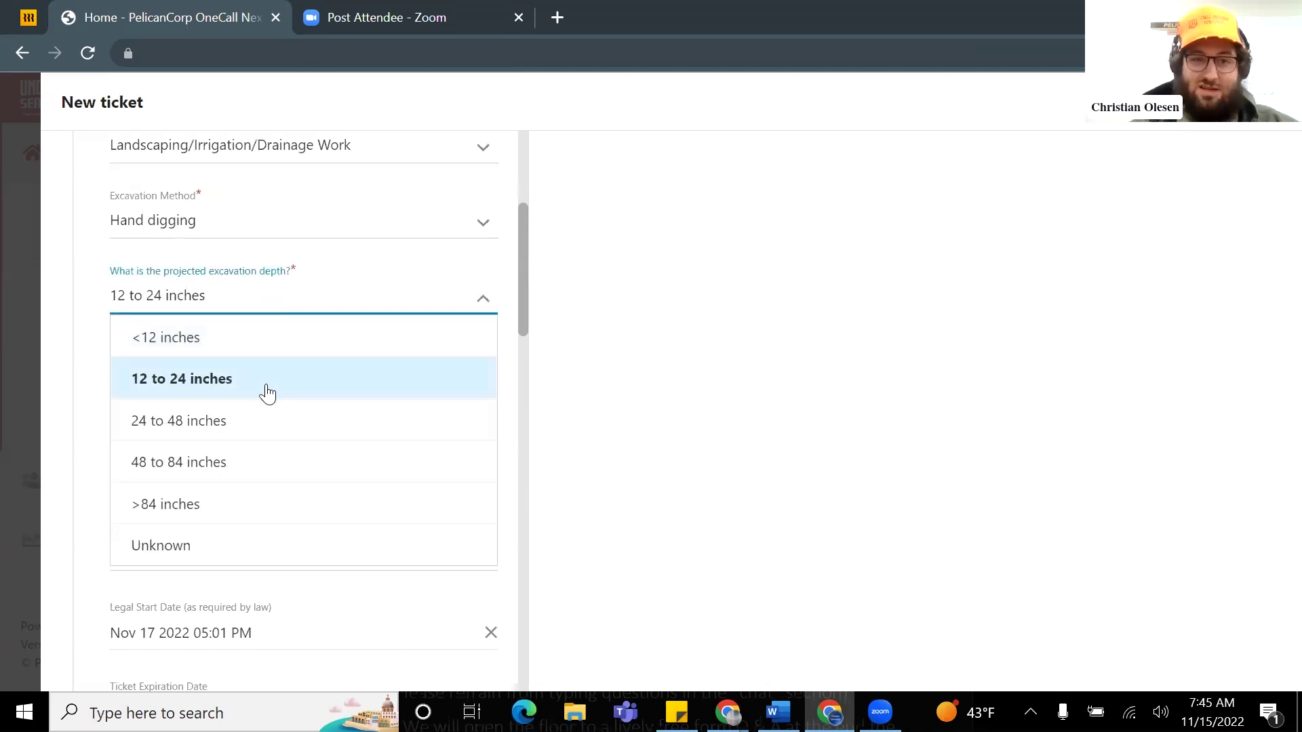
{"action": "left_click", "coordinate": [234, 430]}
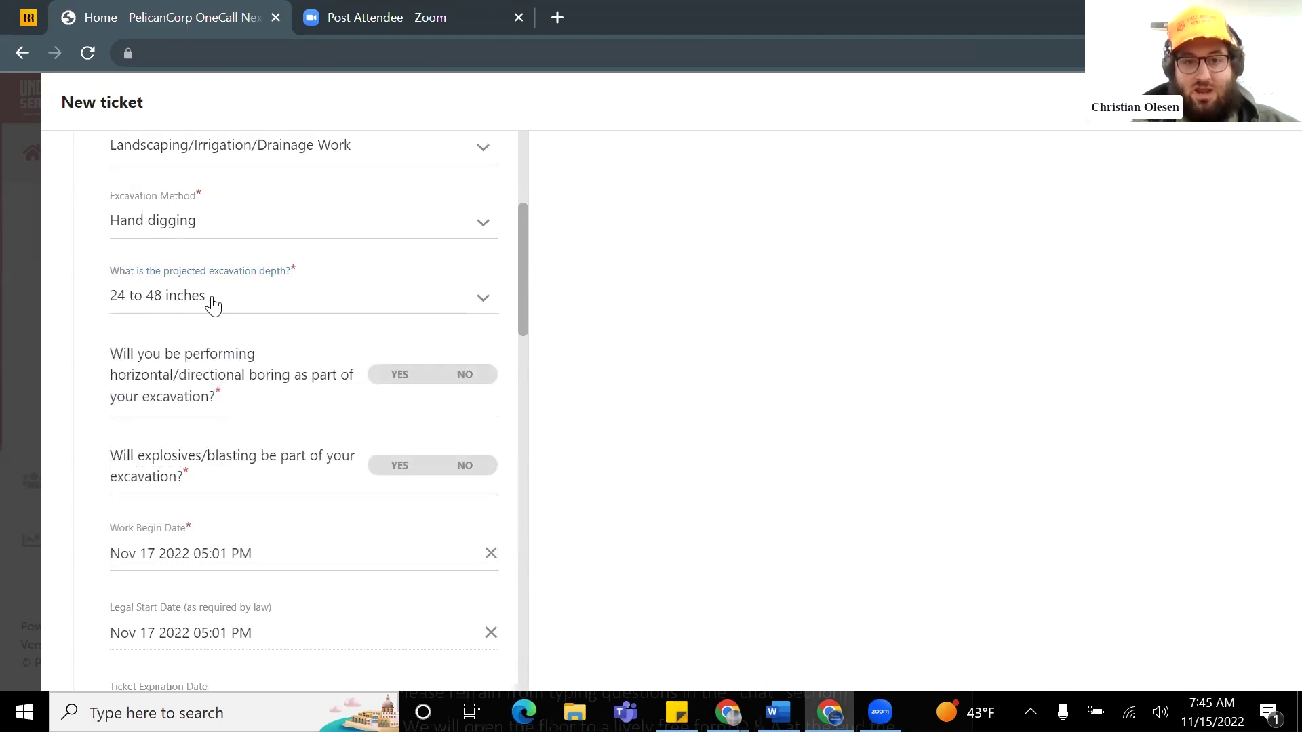
Step: Answer No to horizontal/directional boring and to explosives/blasting
{"action": "scroll", "coordinate": [222, 330], "scroll_direction": "down", "scroll_amount": 1}
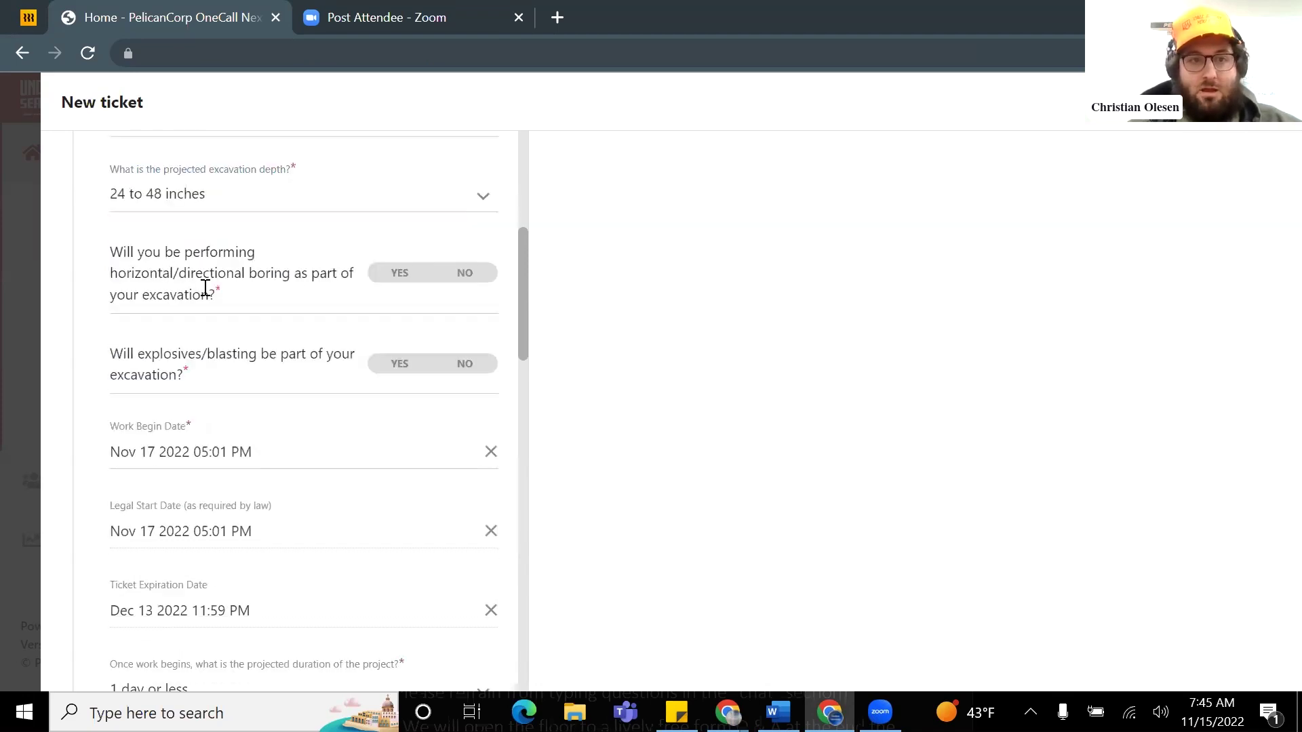
{"action": "left_click", "coordinate": [472, 280]}
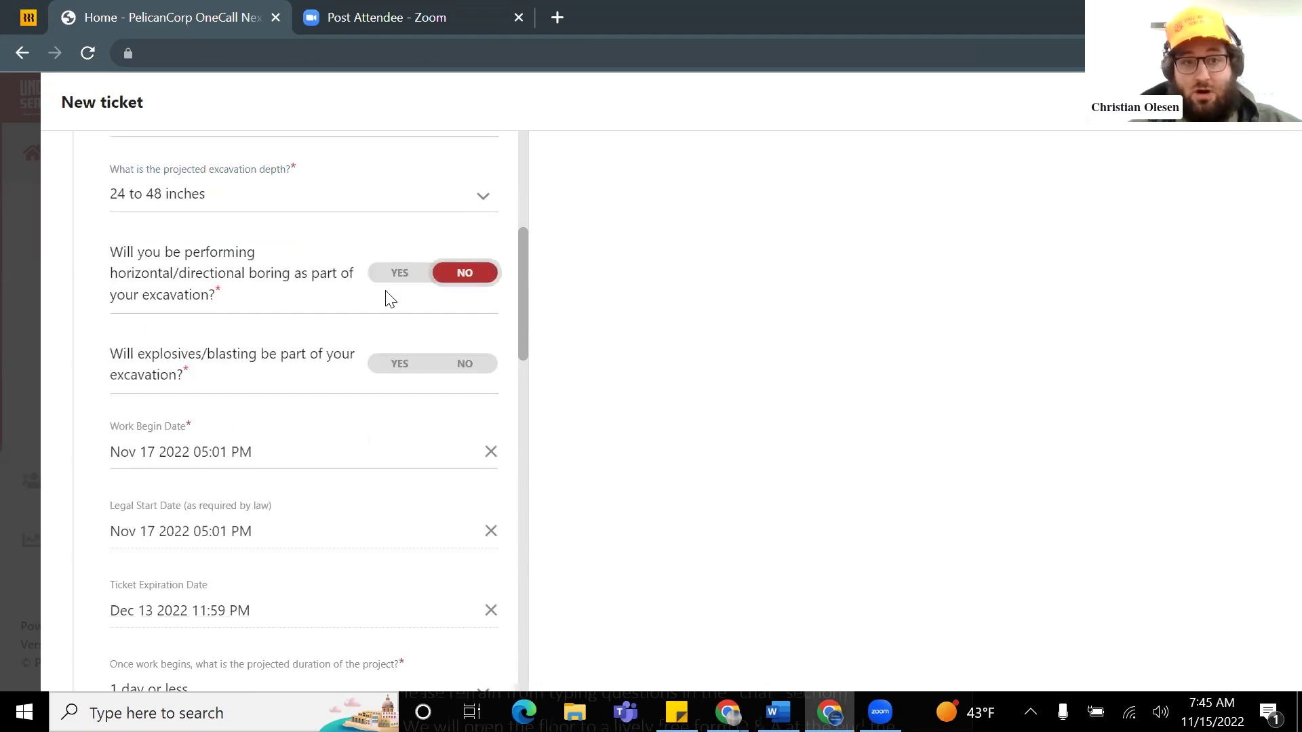
{"action": "left_click", "coordinate": [469, 366]}
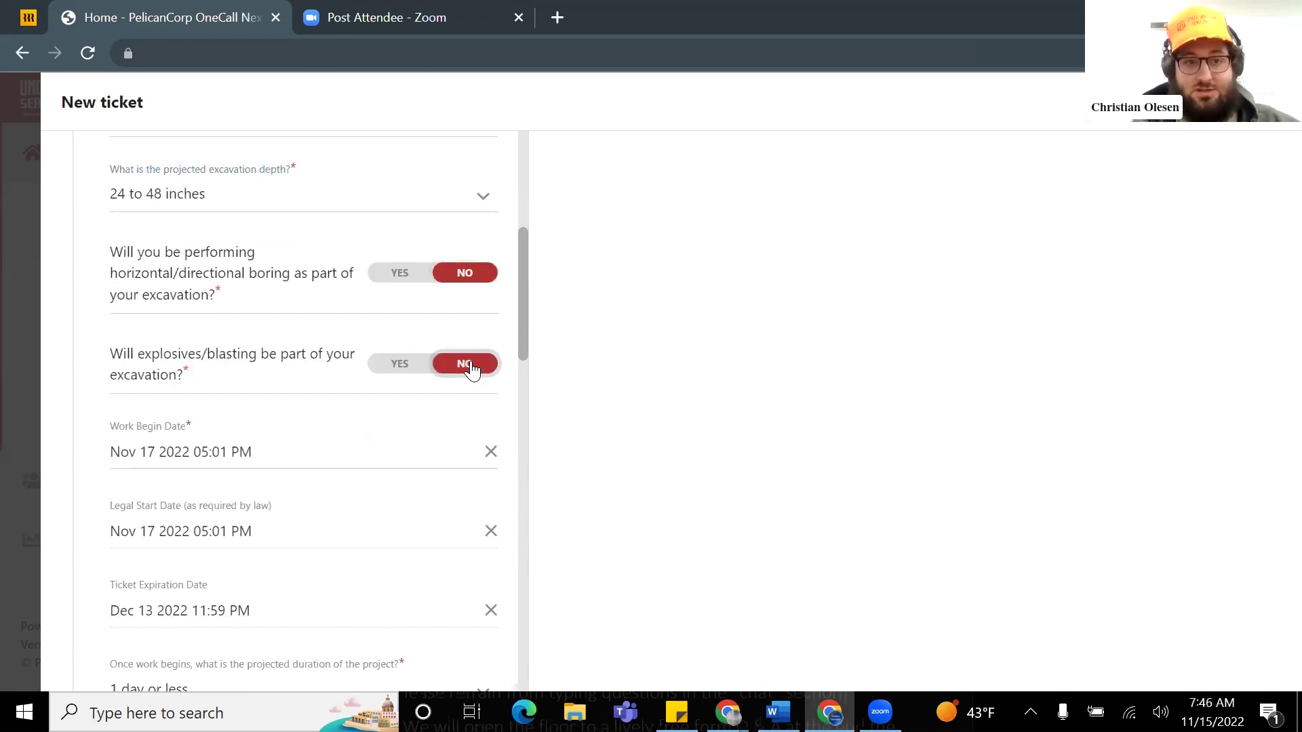
Step: Confirm the work begin date of Nov 17 2022 05:01 PM in the calendar
{"action": "scroll", "coordinate": [433, 373], "scroll_direction": "down", "scroll_amount": 1}
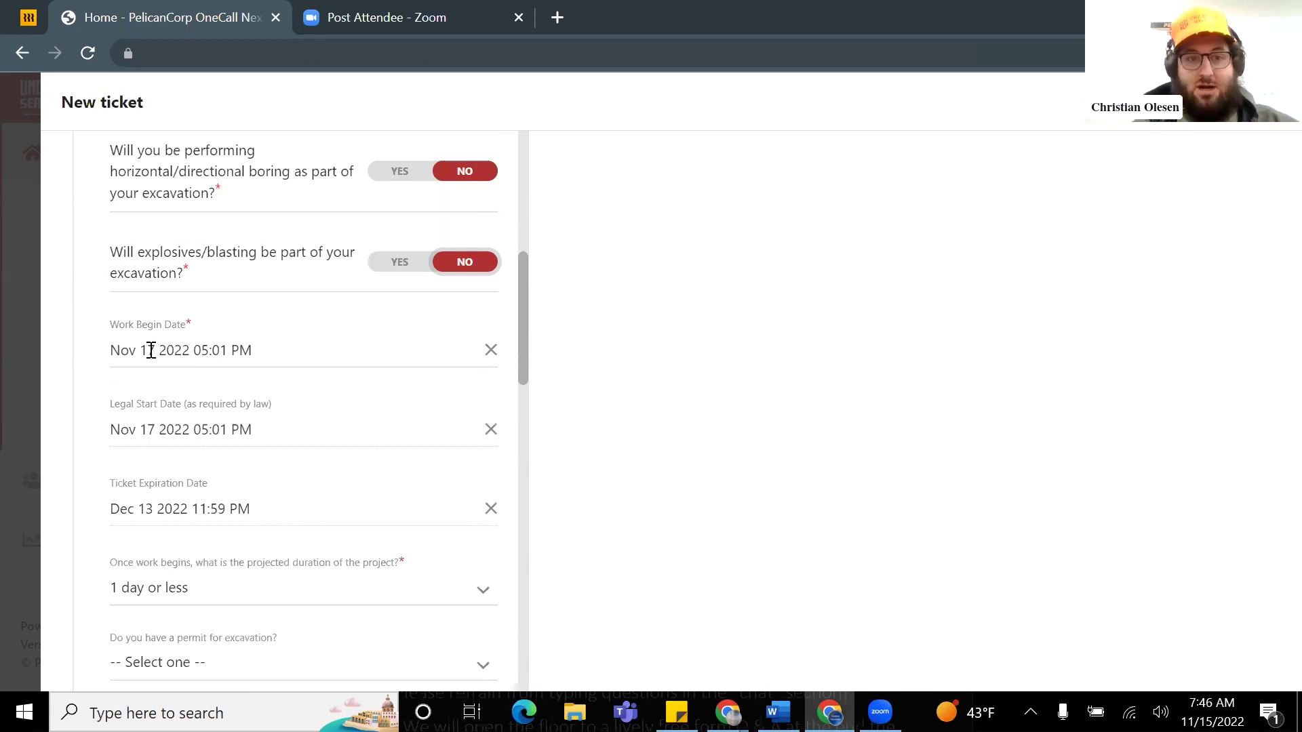
{"action": "left_click", "coordinate": [179, 377]}
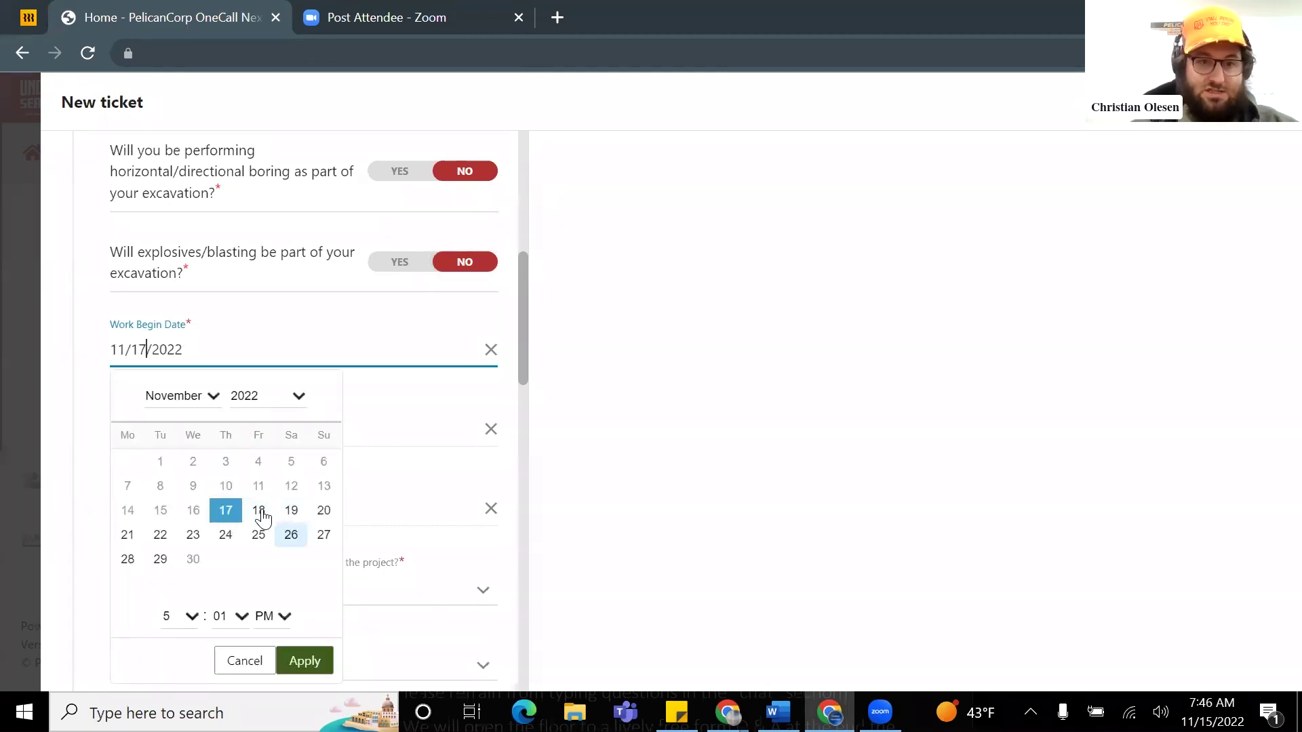
{"action": "left_click", "coordinate": [298, 661]}
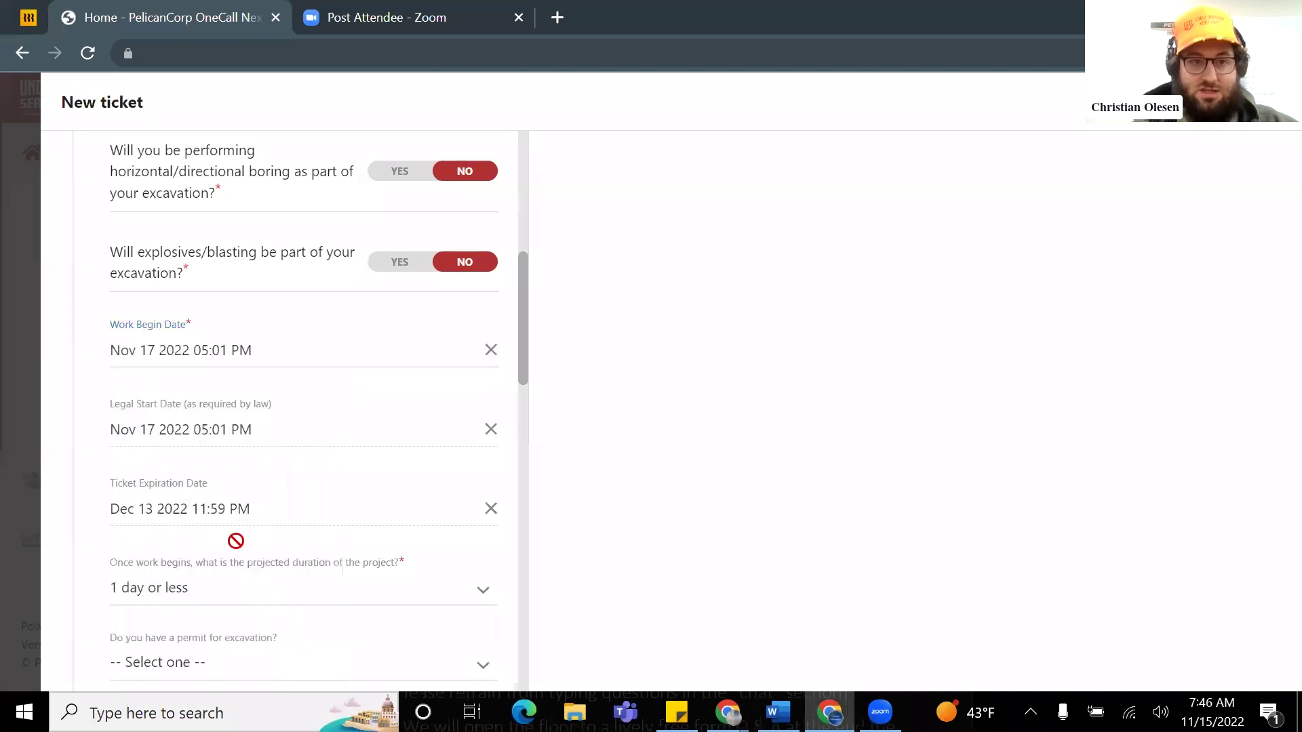
{"action": "scroll", "coordinate": [305, 410], "scroll_direction": "down", "scroll_amount": 3}
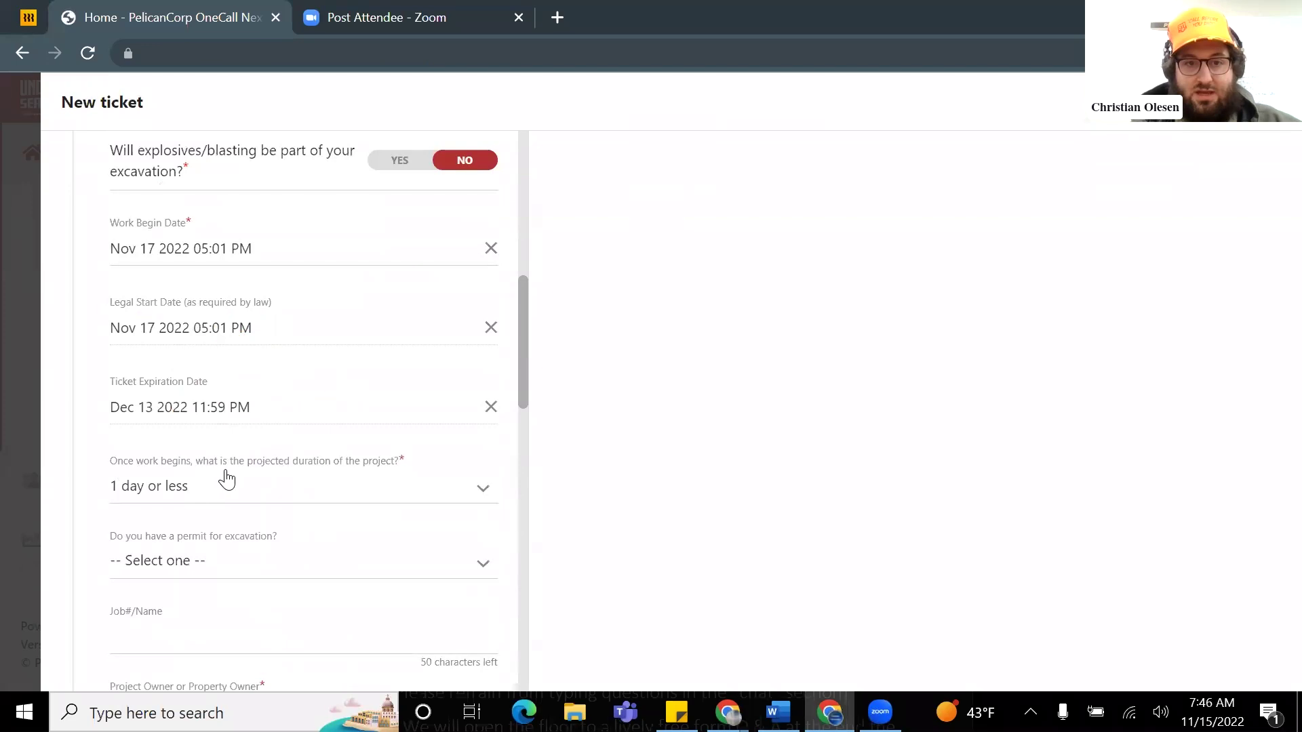
Step: Set the projected project duration to 2-4 days
{"action": "scroll", "coordinate": [339, 465], "scroll_direction": "down", "scroll_amount": 1}
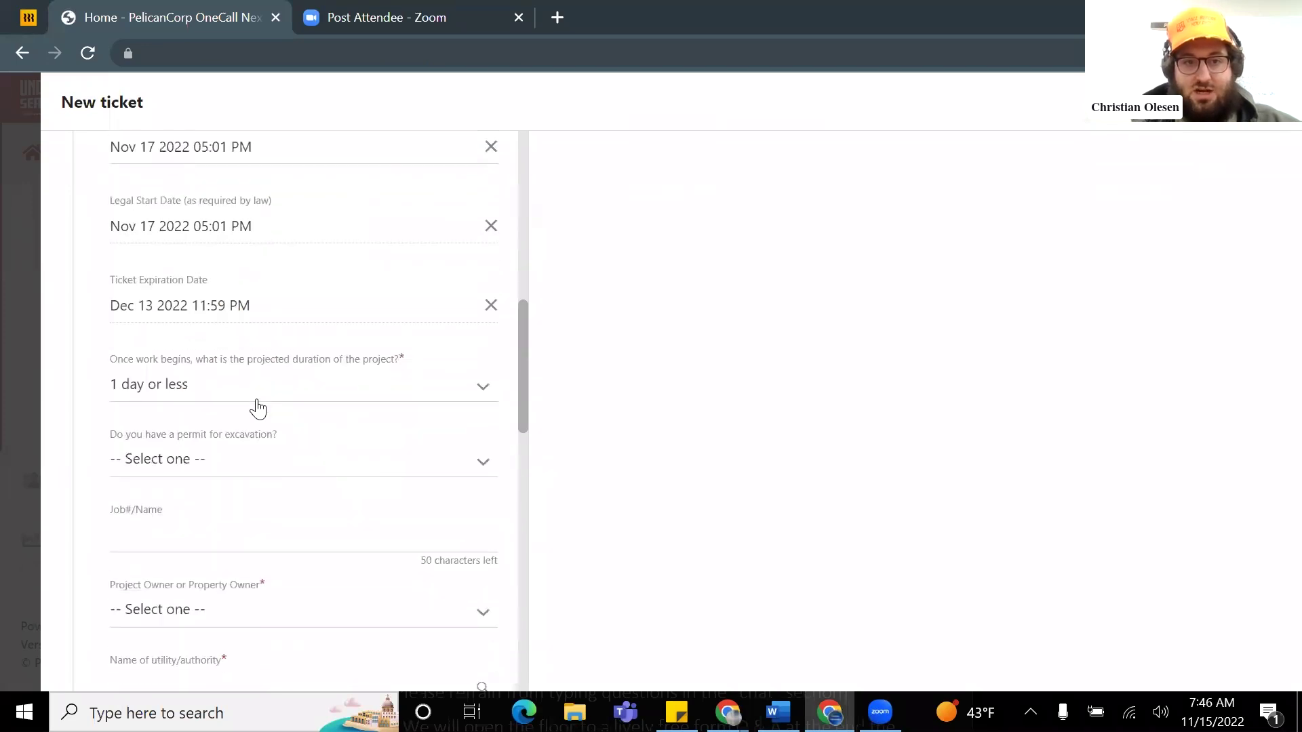
{"action": "left_click", "coordinate": [212, 392]}
{"action": "left_click", "coordinate": [213, 392]}
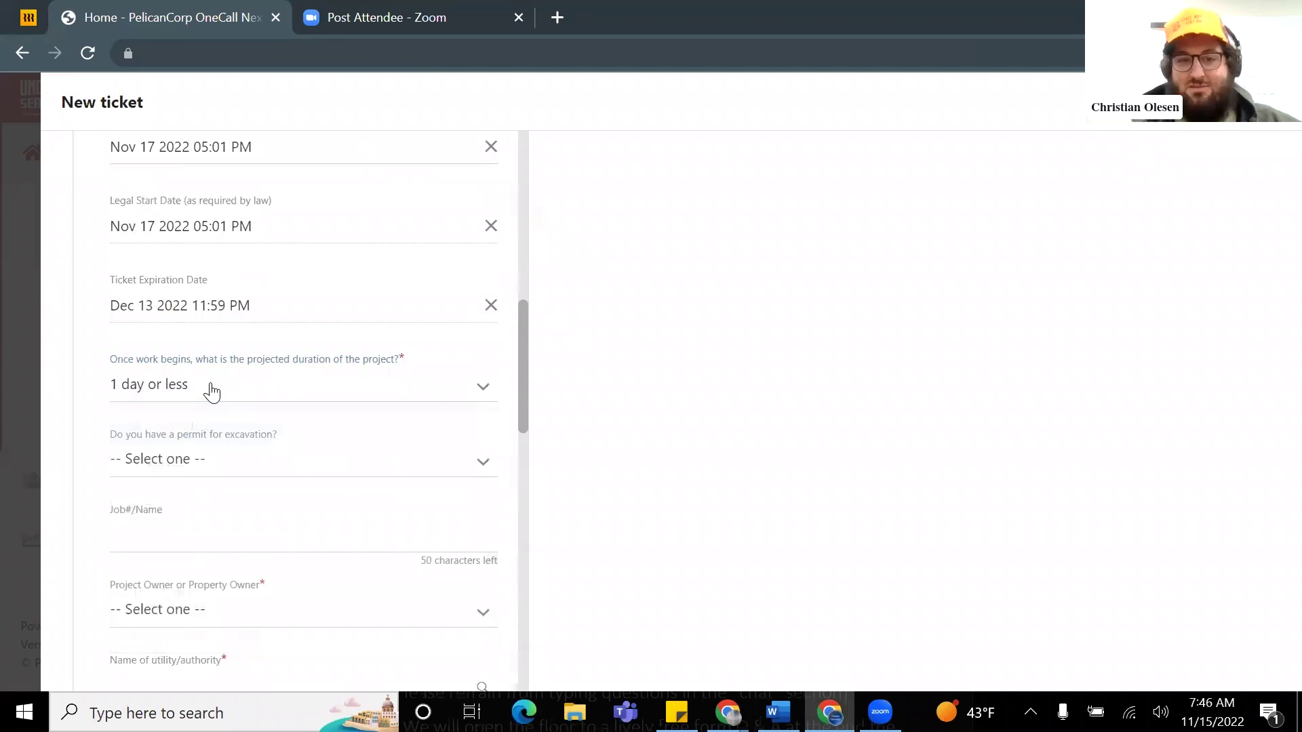
{"action": "left_click", "coordinate": [213, 391]}
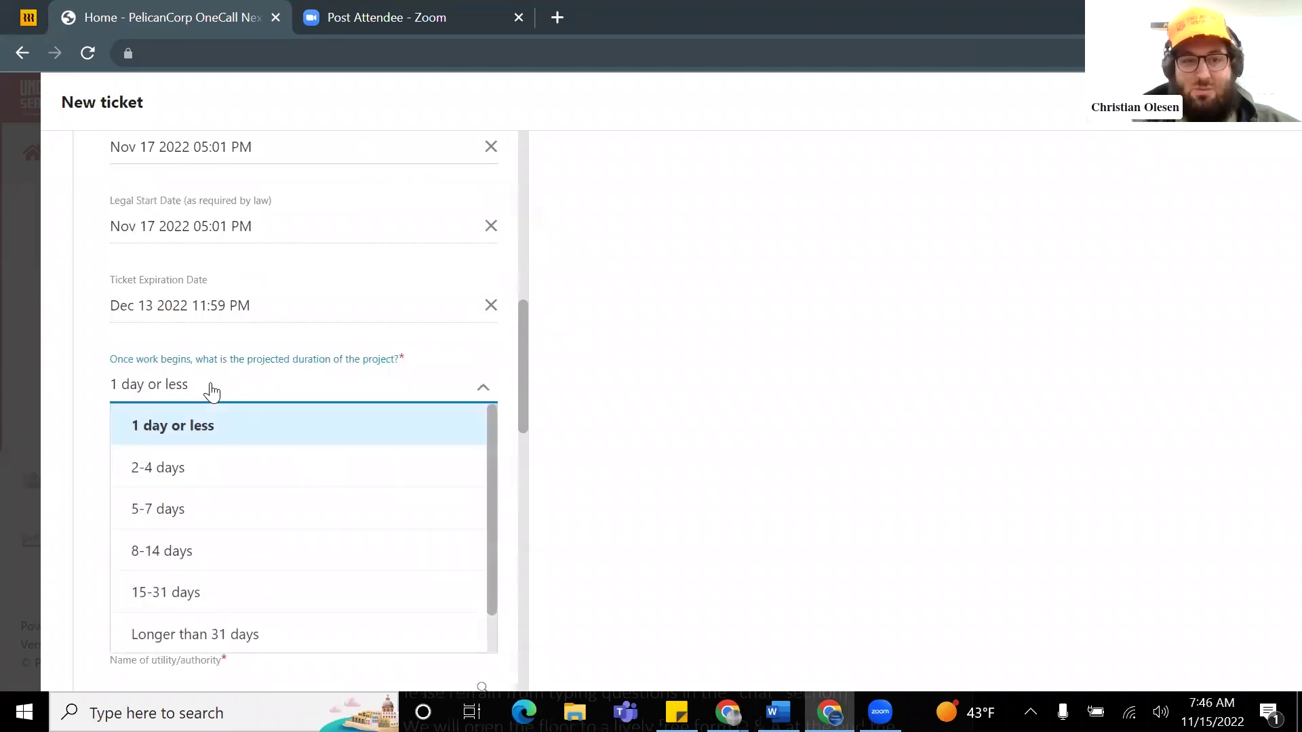
{"action": "left_click", "coordinate": [209, 466]}
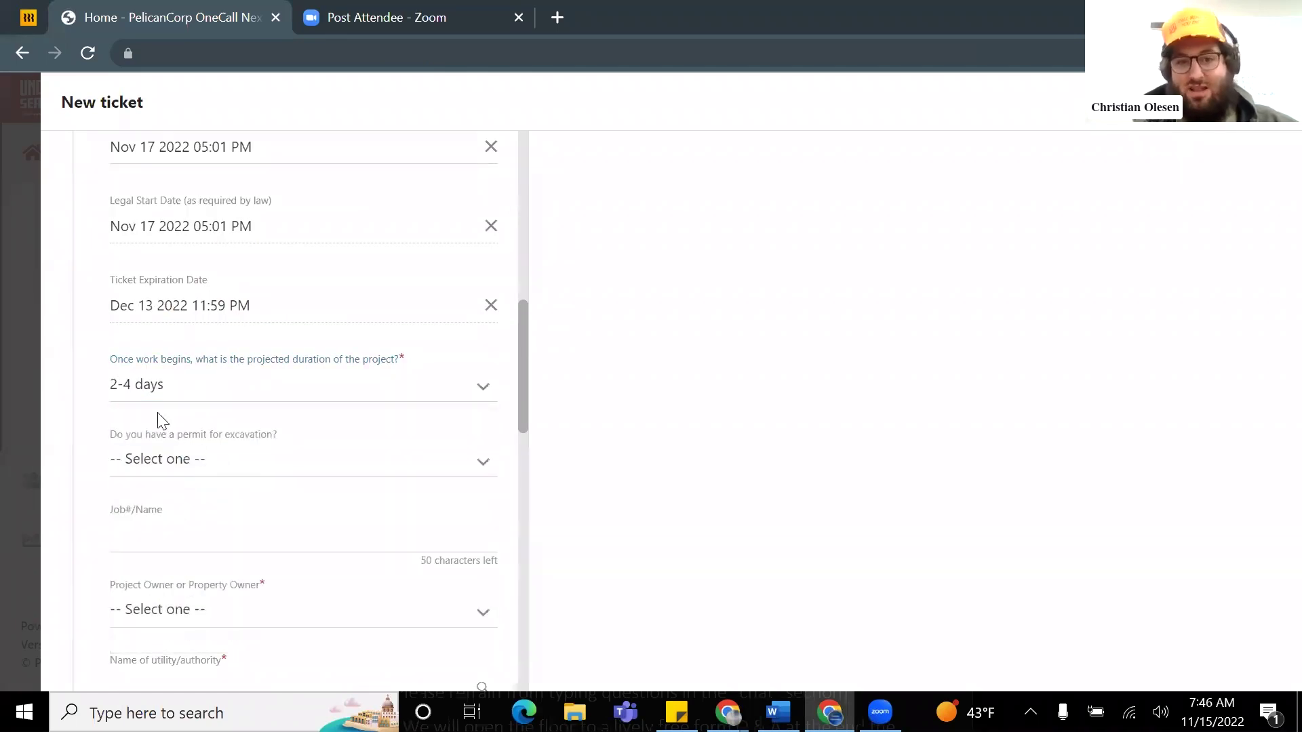
Step: Set the excavation permit field to No Permit required
{"action": "scroll", "coordinate": [265, 430], "scroll_direction": "down", "scroll_amount": 2}
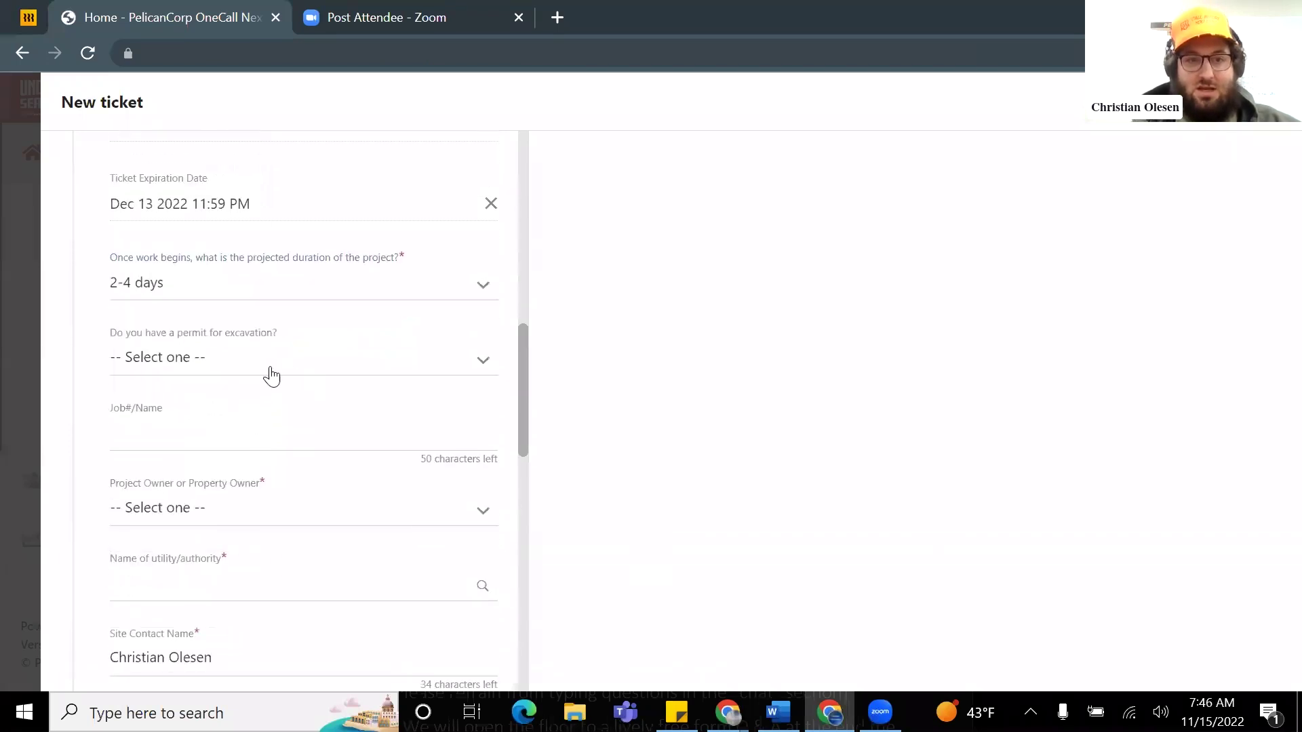
{"action": "left_click", "coordinate": [219, 371]}
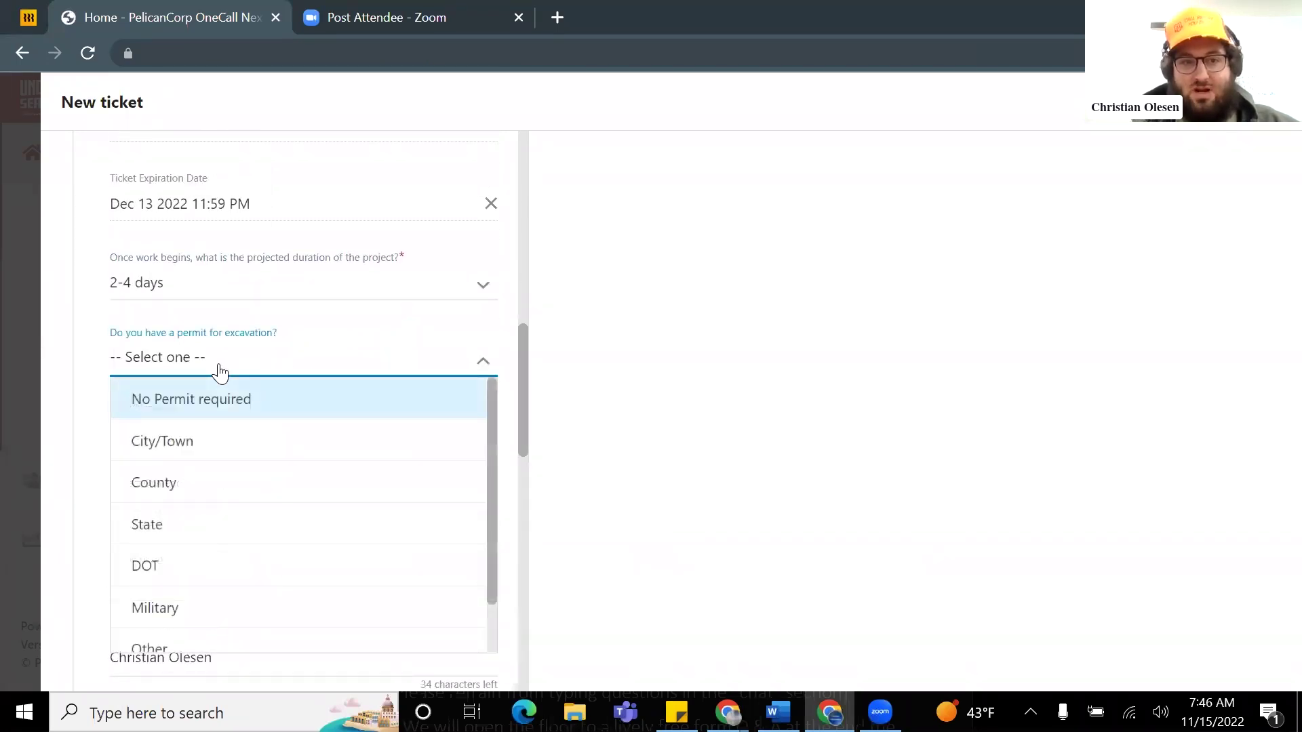
{"action": "left_click", "coordinate": [224, 406]}
{"action": "scroll", "coordinate": [267, 400], "scroll_direction": "down", "scroll_amount": 2}
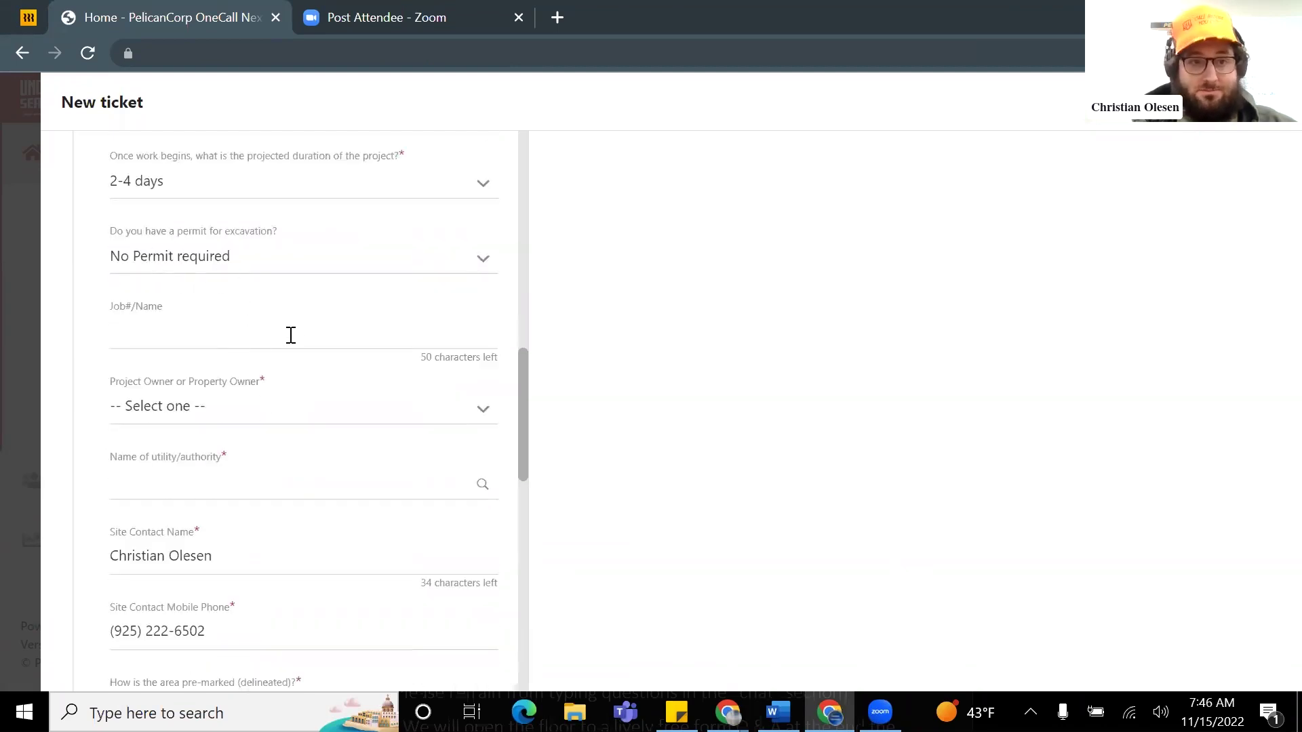
Step: Enter '811 tree removal' in the Job#/Name field, removing a stray P
{"action": "left_click", "coordinate": [180, 335]}
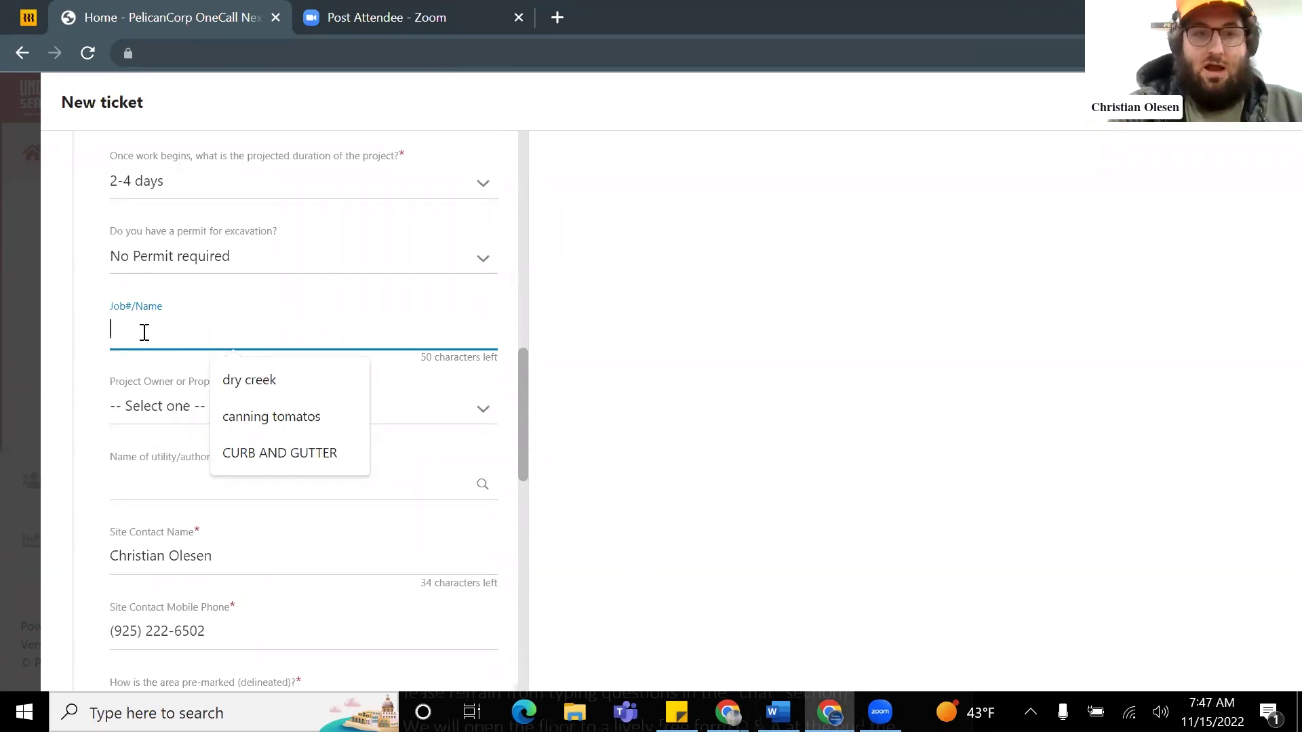
{"action": "type", "text": "811"}
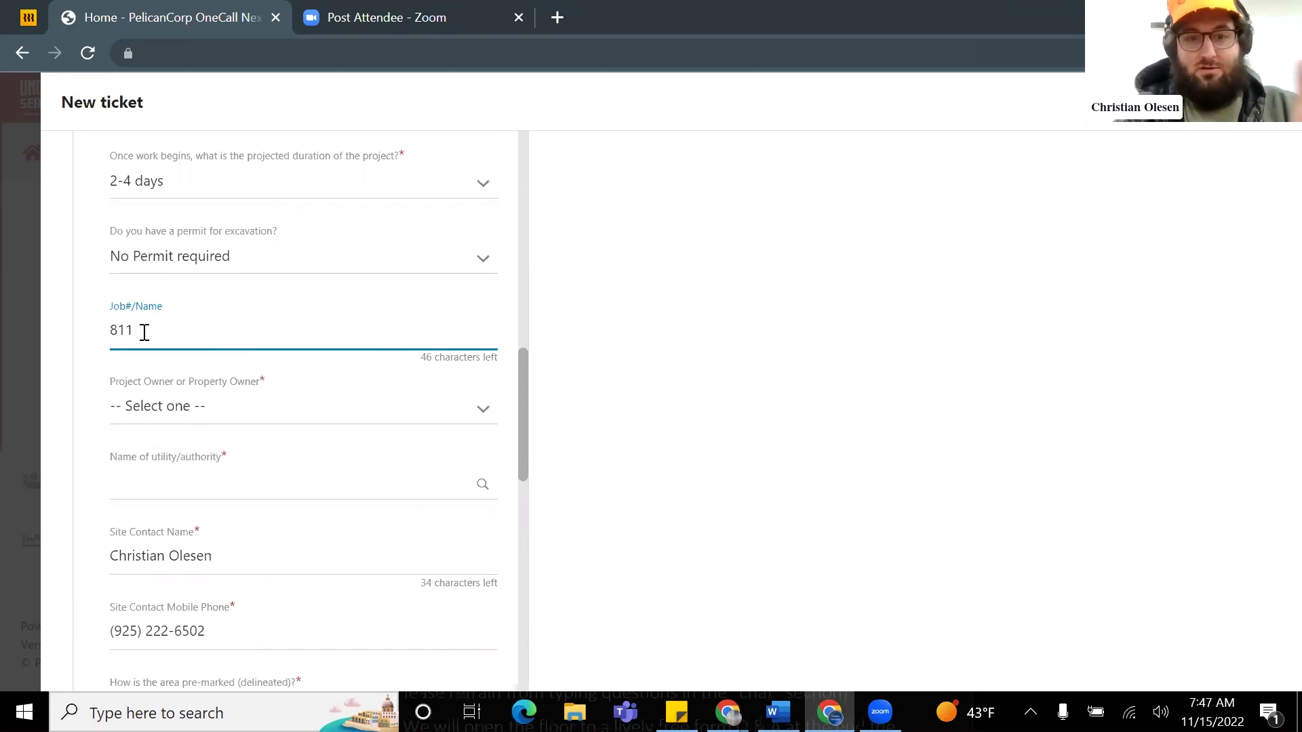
{"action": "type", "text": "P"}
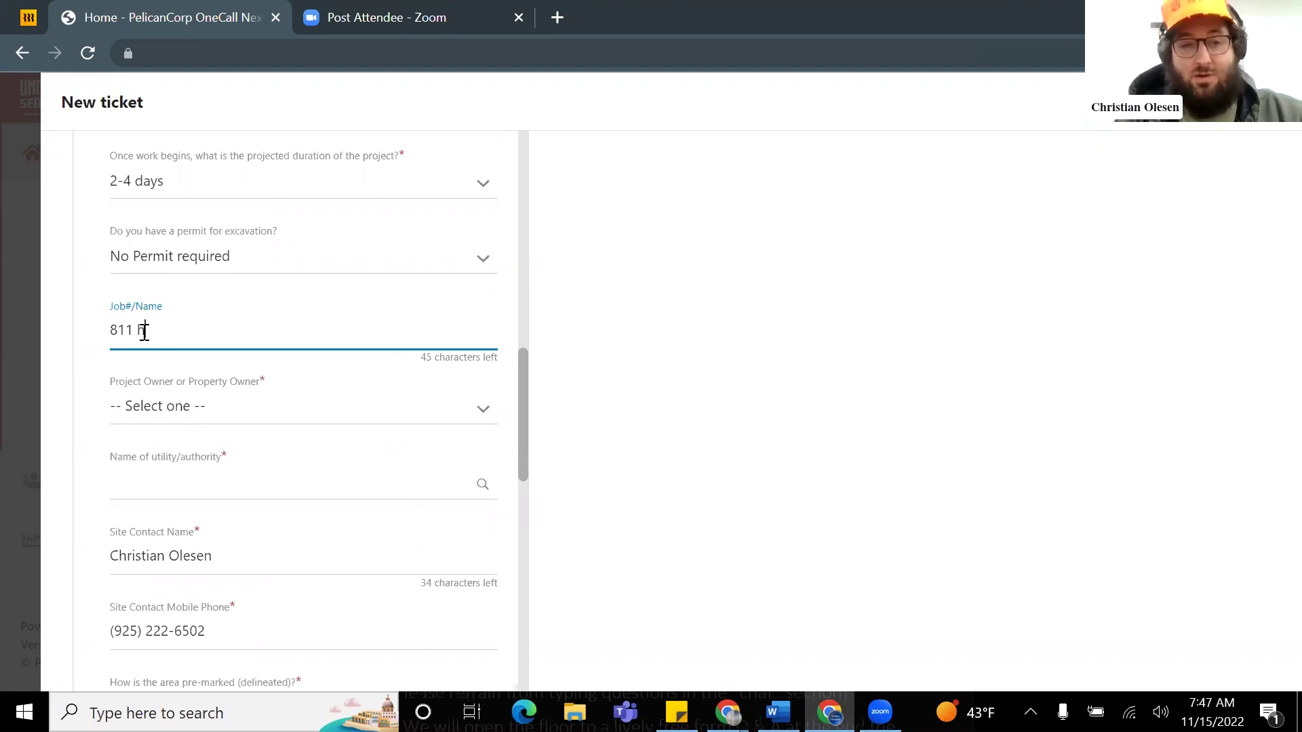
{"action": "key", "text": "BackSpace"}
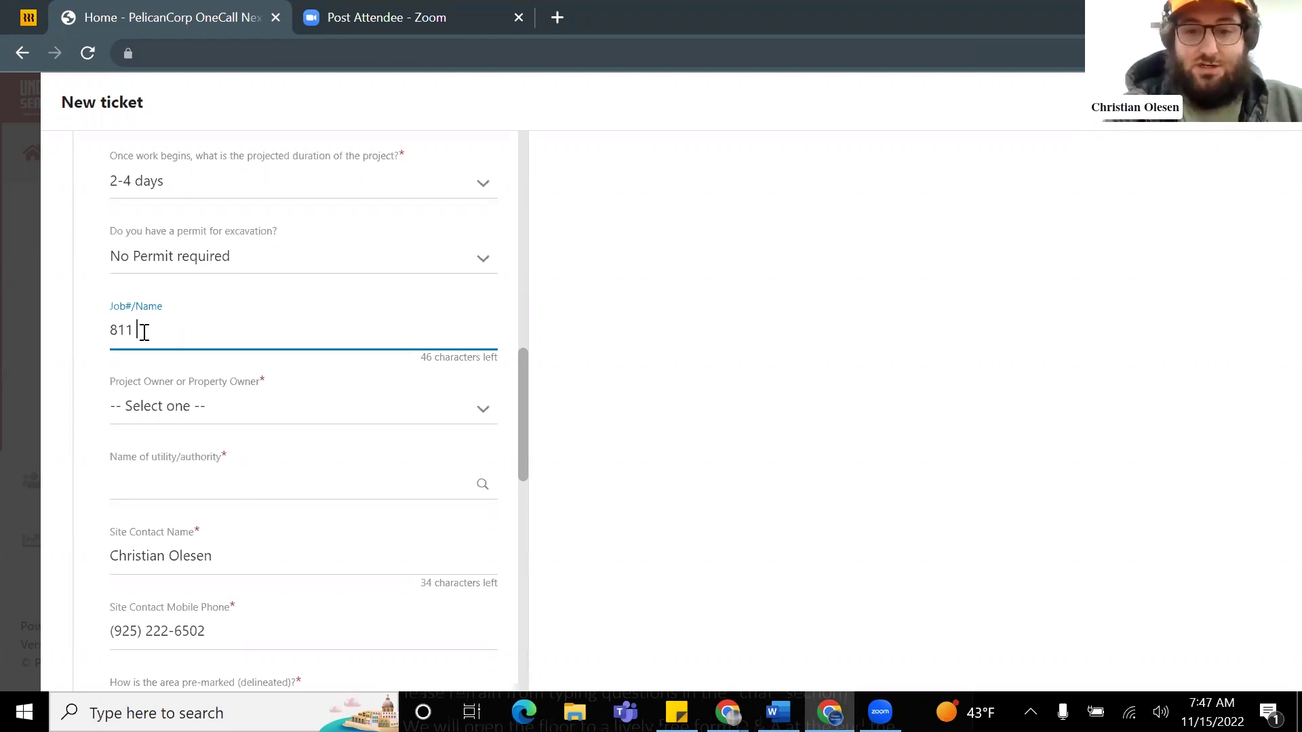
{"action": "type", "text": "tree r"}
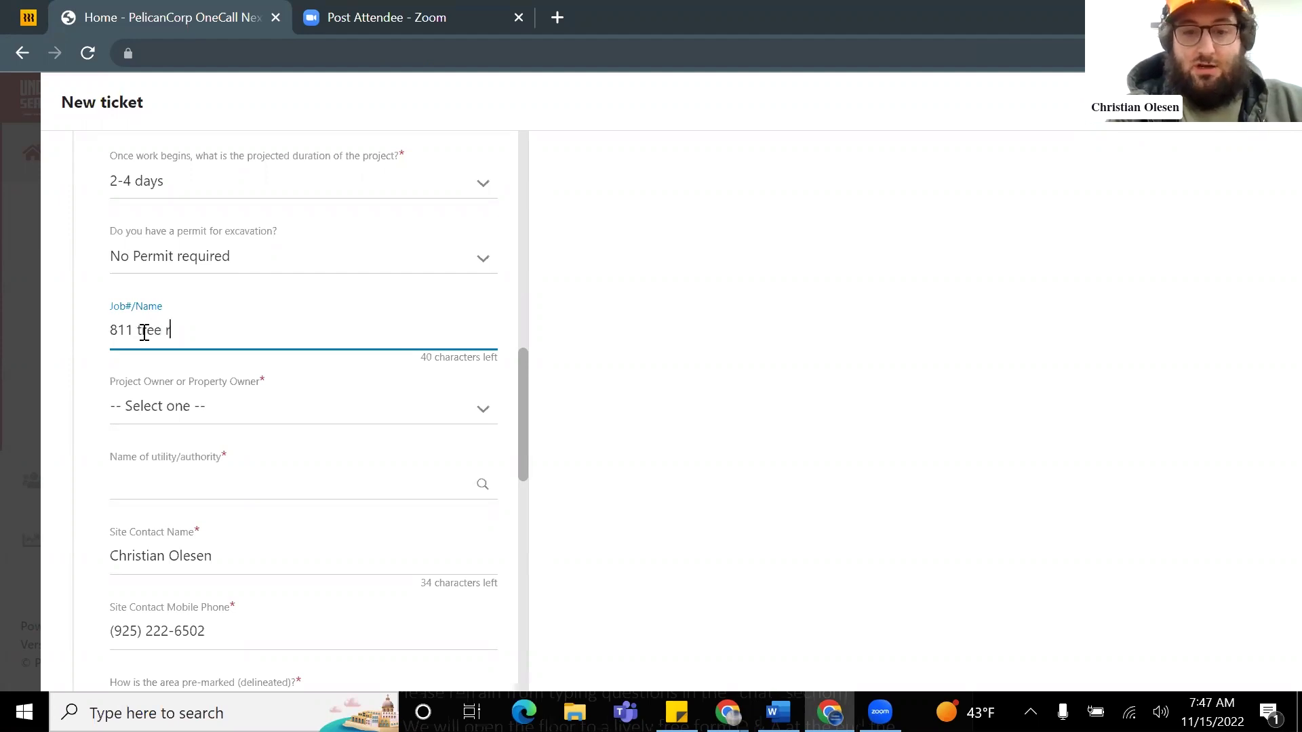
{"action": "type", "text": "emoval"}
{"action": "scroll", "coordinate": [174, 325], "scroll_direction": "down", "scroll_amount": 1}
{"action": "scroll", "coordinate": [203, 328], "scroll_direction": "up", "scroll_amount": 1}
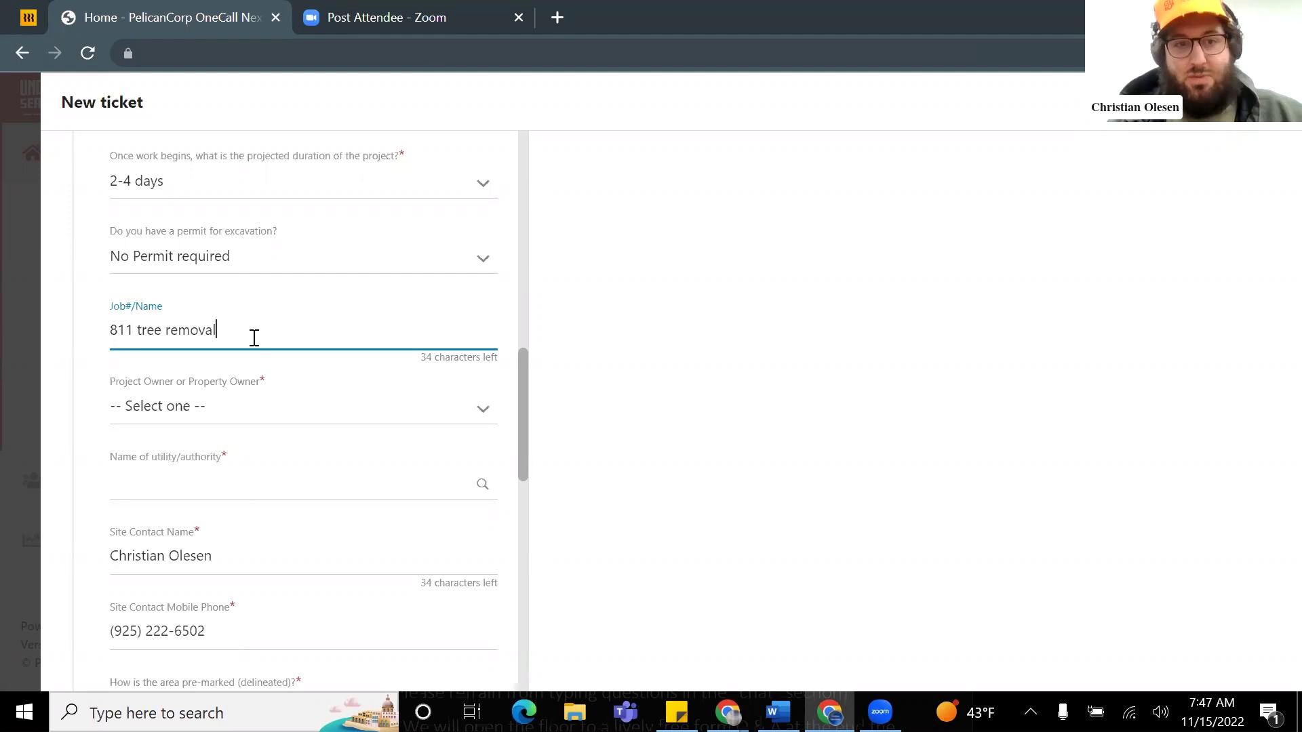
Step: Set the project owner to Other
{"action": "left_click", "coordinate": [208, 419]}
{"action": "left_click", "coordinate": [80, 408]}
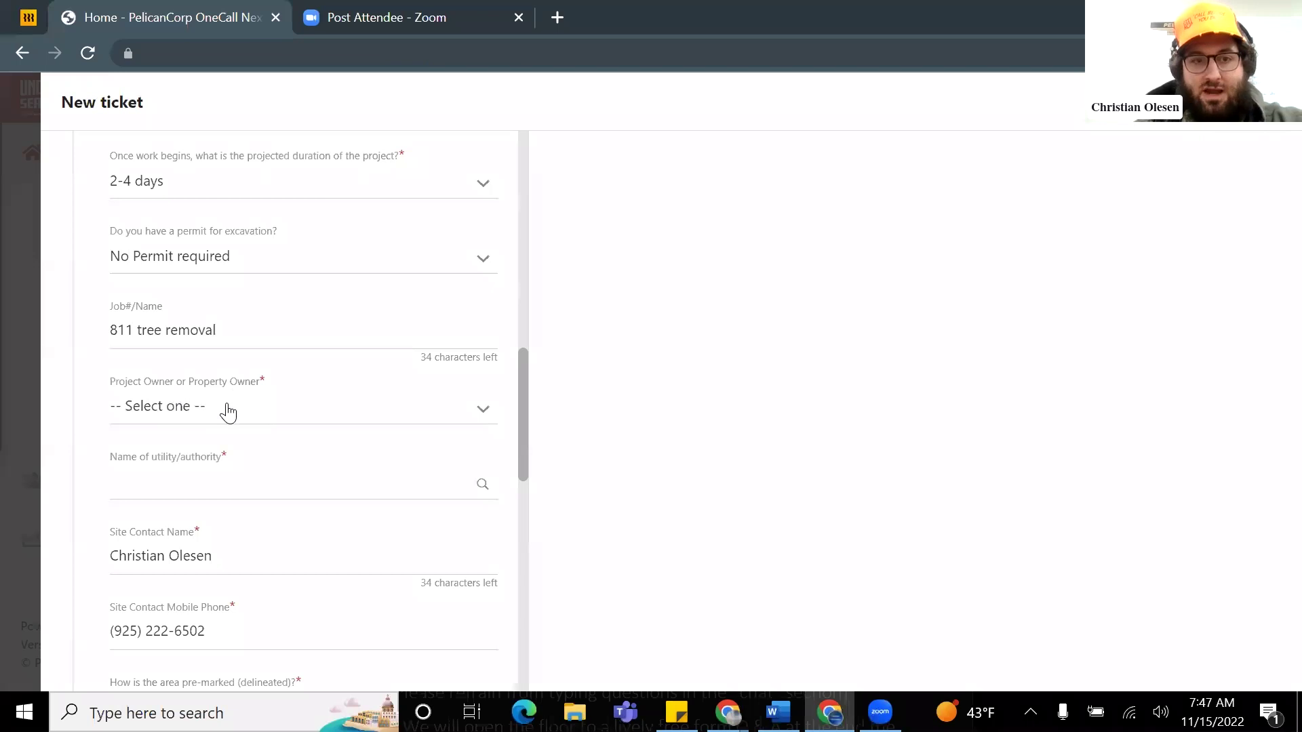
{"action": "left_click", "coordinate": [304, 413]}
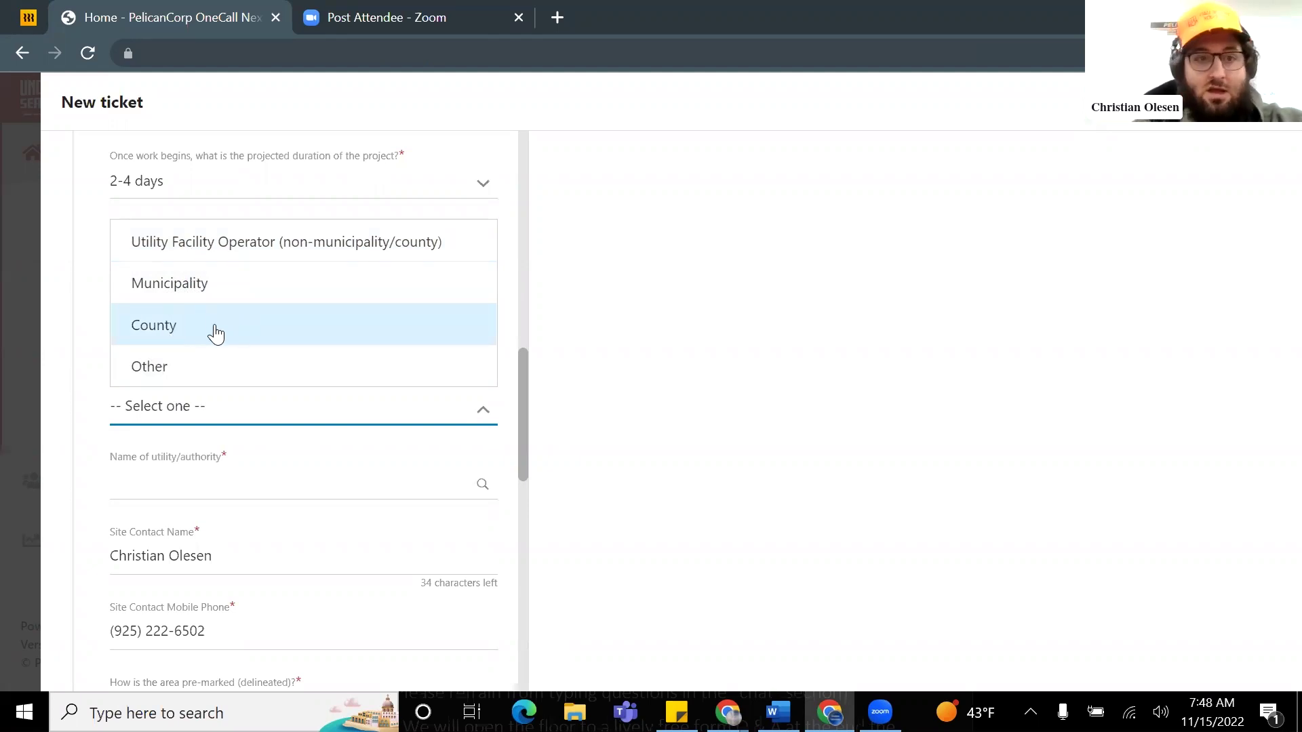
{"action": "left_click", "coordinate": [194, 371]}
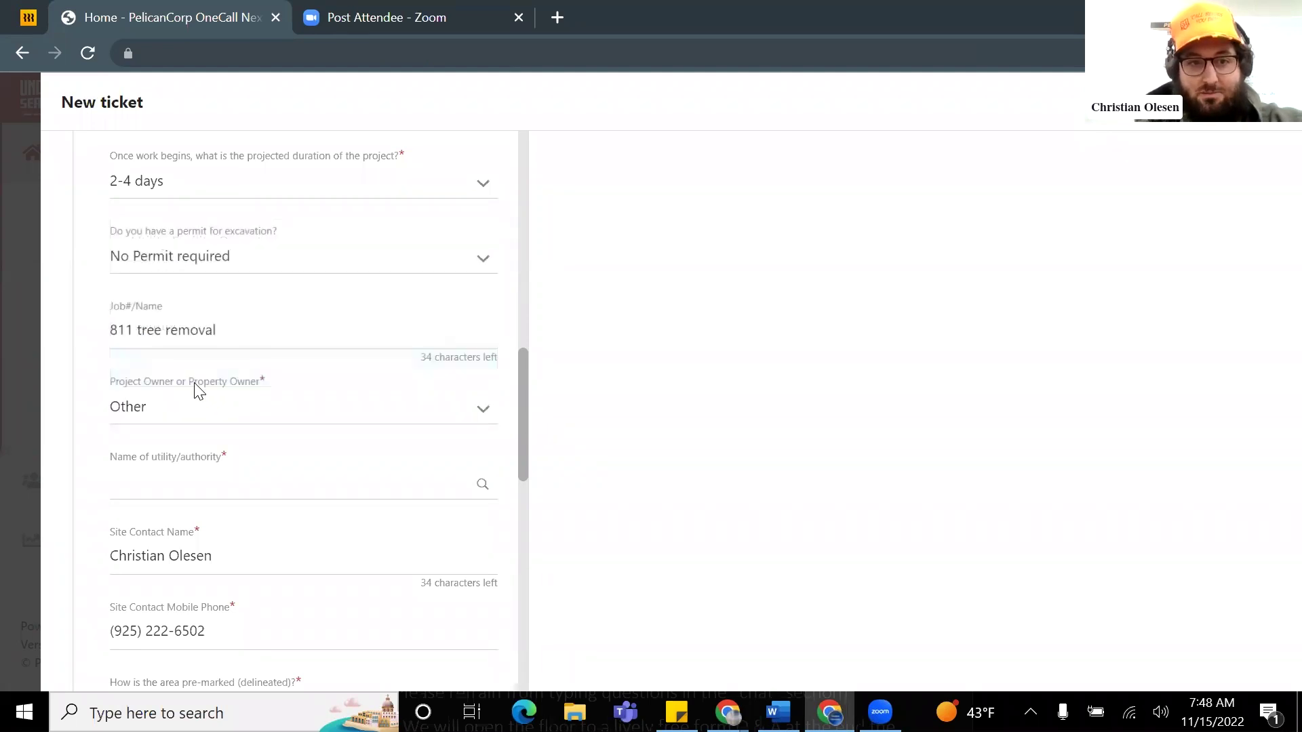
Step: Choose Homeowner/Property Owner/Tenant/HOA as the name of utility/authority
{"action": "scroll", "coordinate": [227, 465], "scroll_direction": "down", "scroll_amount": 2}
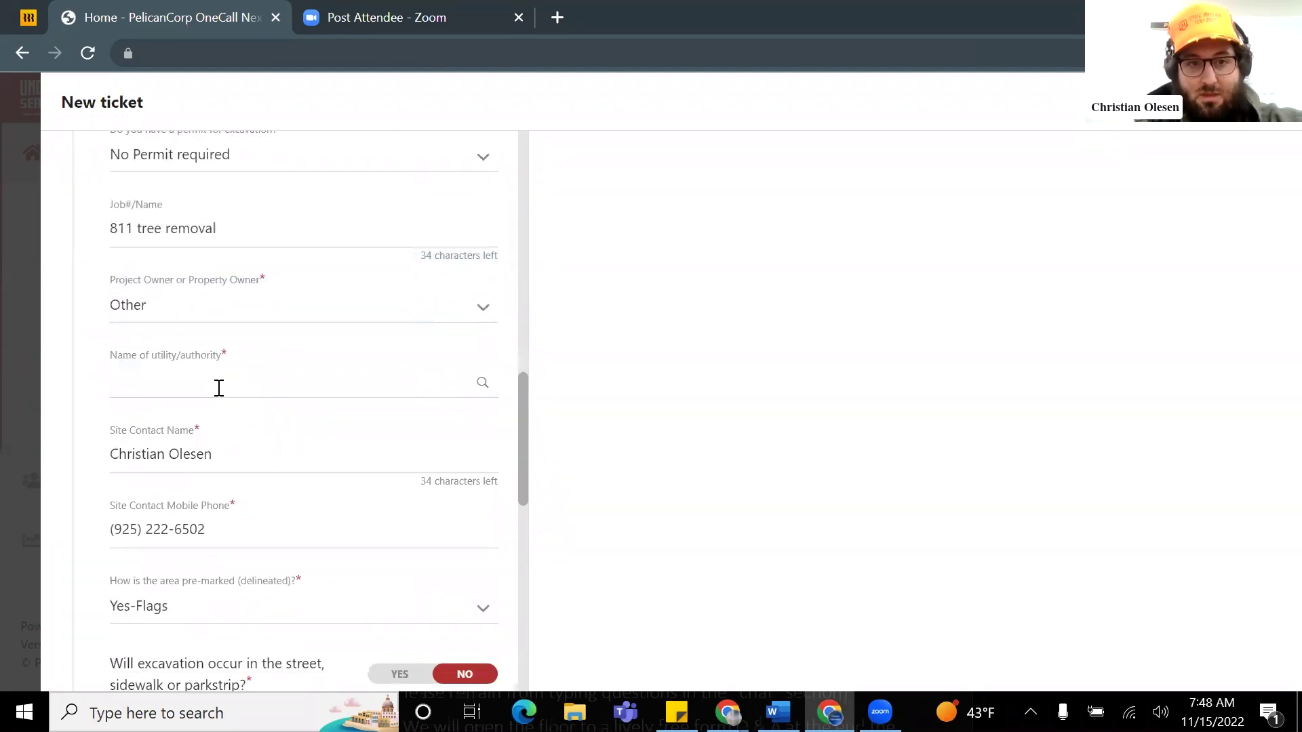
{"action": "left_click", "coordinate": [219, 388]}
{"action": "scroll", "coordinate": [238, 488], "scroll_direction": "down", "scroll_amount": 3}
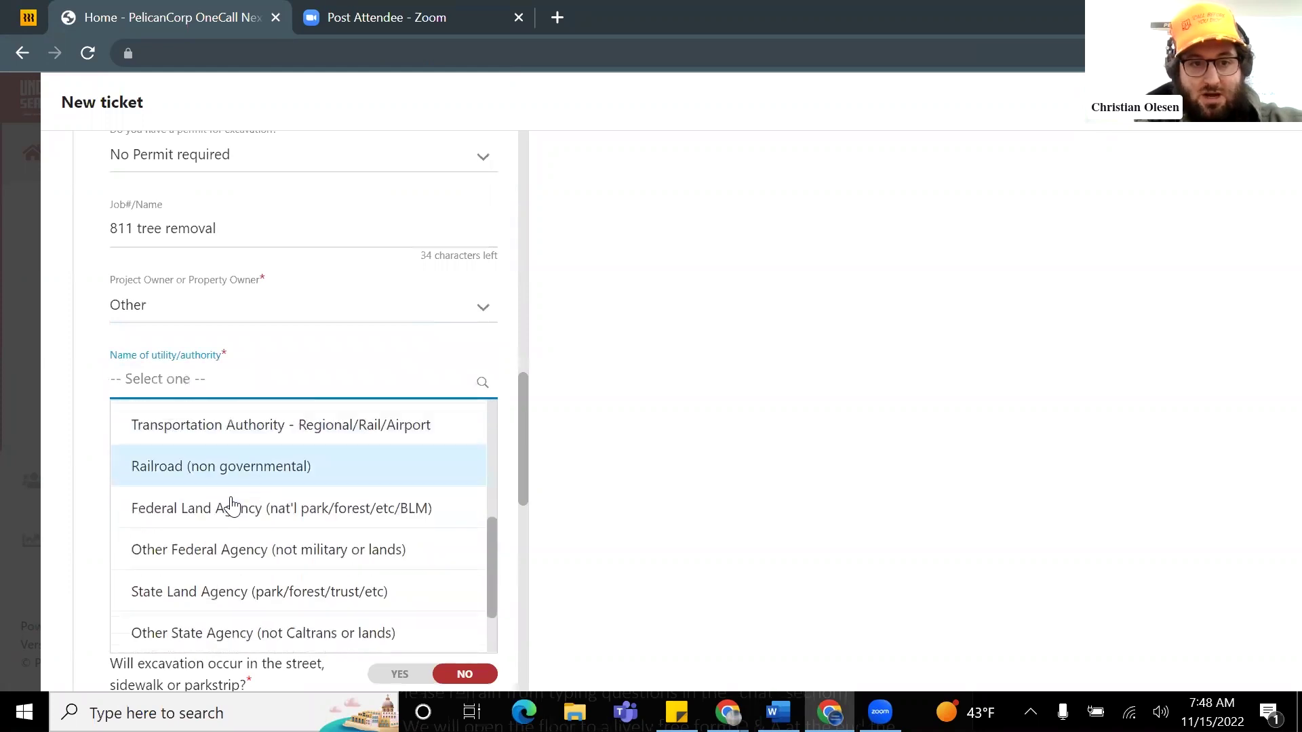
{"action": "scroll", "coordinate": [233, 502], "scroll_direction": "up", "scroll_amount": 3}
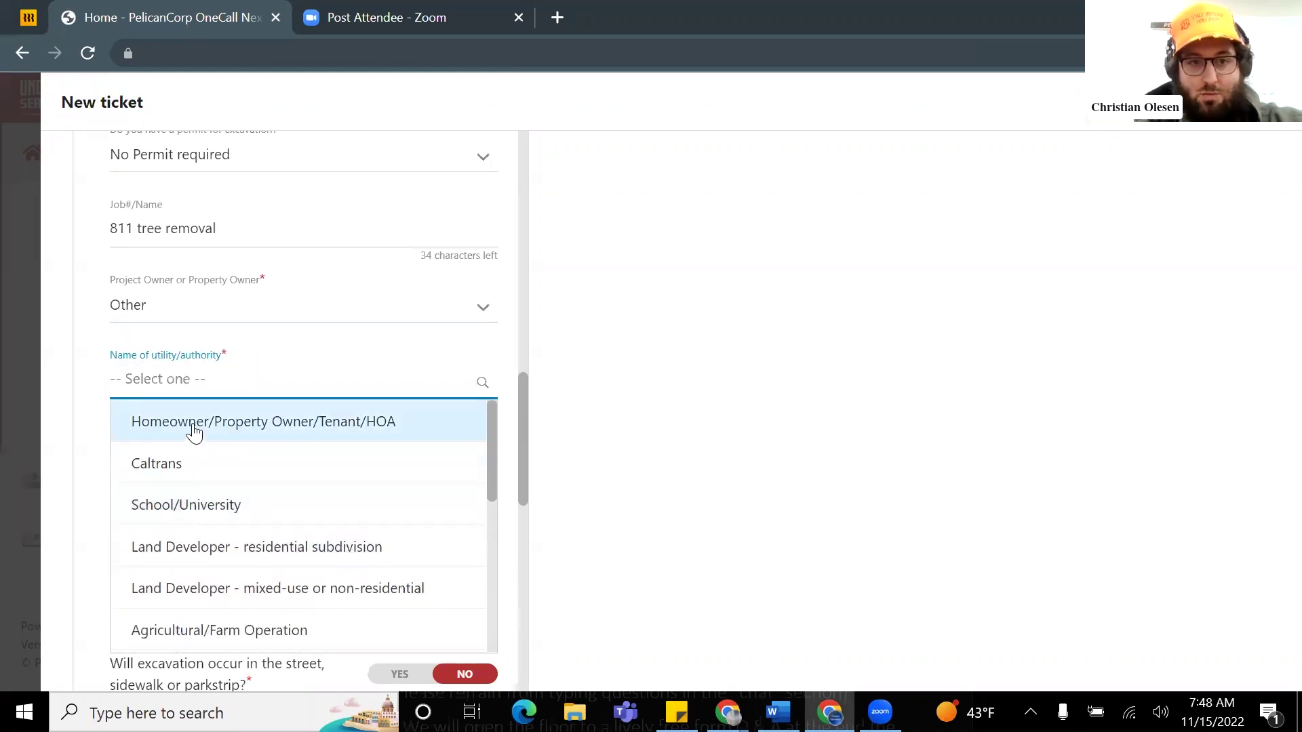
{"action": "left_click", "coordinate": [260, 424]}
{"action": "scroll", "coordinate": [352, 418], "scroll_direction": "down", "scroll_amount": 2}
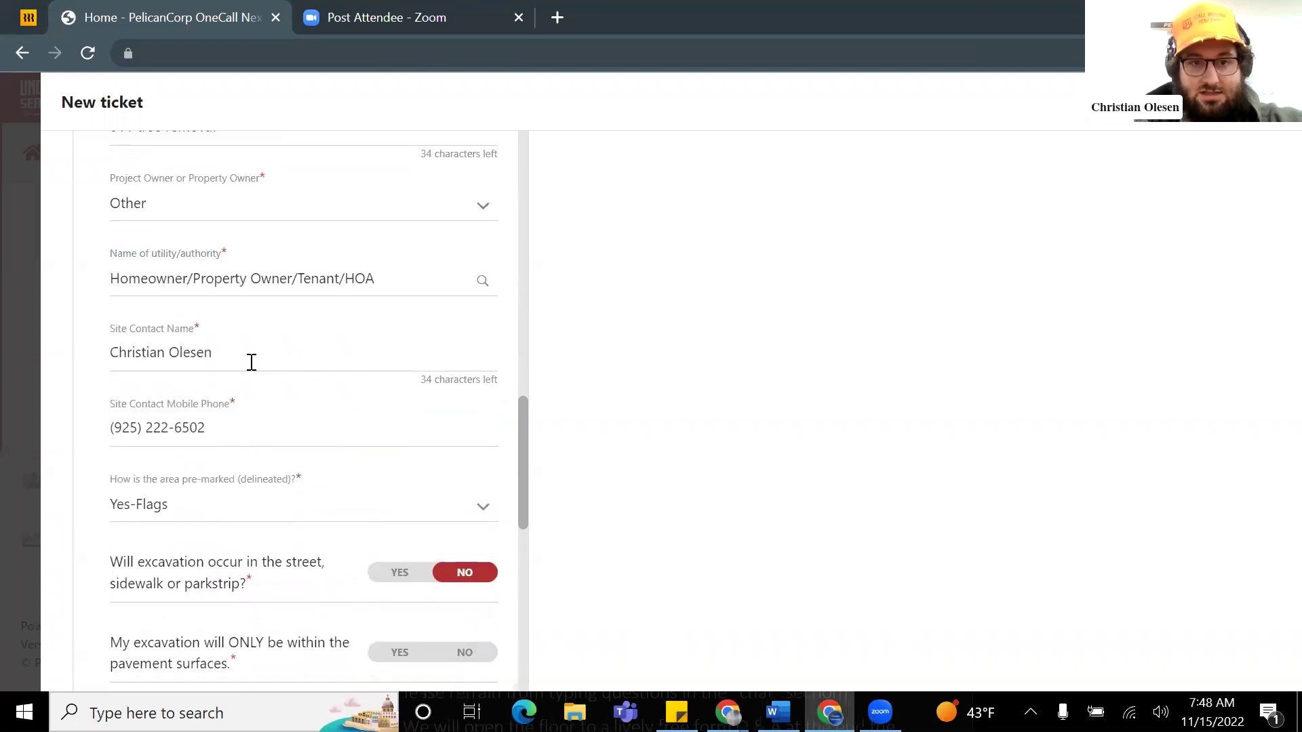
{"action": "scroll", "coordinate": [238, 488], "scroll_direction": "down", "scroll_amount": 2}
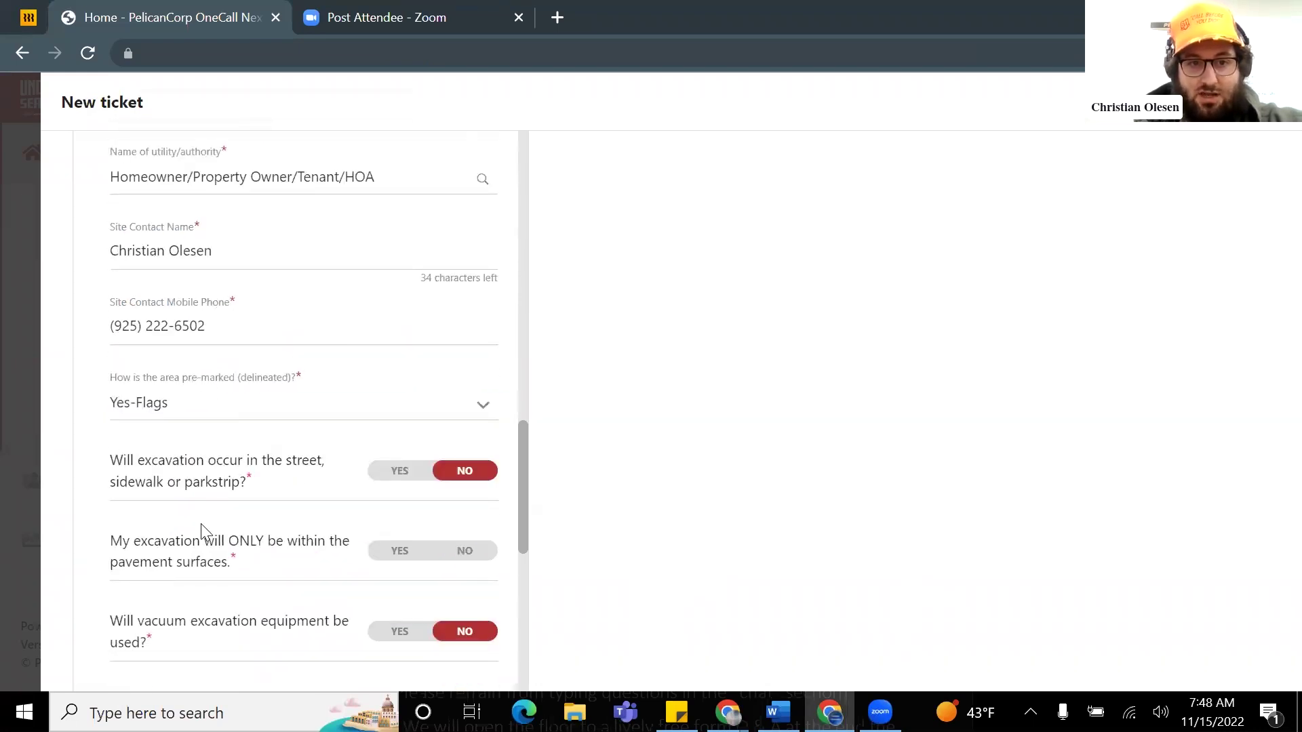
{"action": "scroll", "coordinate": [224, 475], "scroll_direction": "down", "scroll_amount": 4}
{"action": "scroll", "coordinate": [244, 383], "scroll_direction": "up", "scroll_amount": 2}
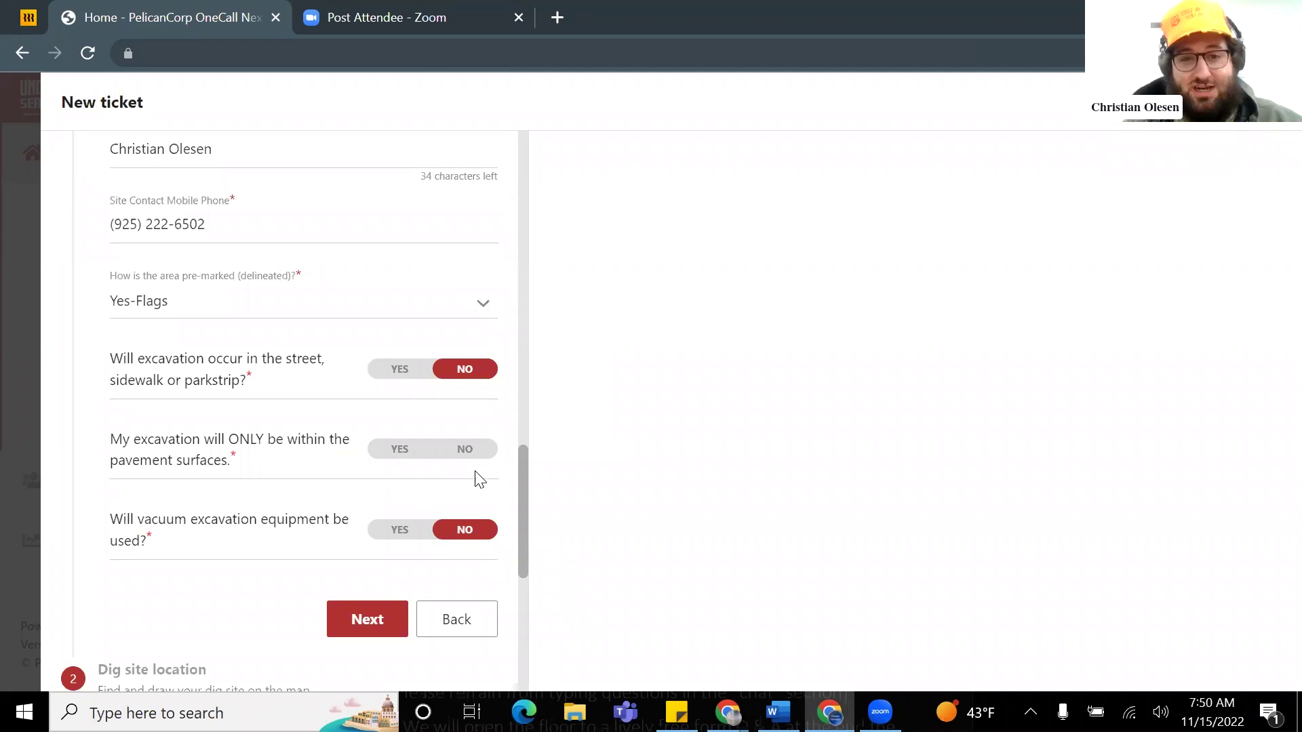
Step: Answer No to the pavement-only excavation question and continue to the dig site location step
{"action": "left_click", "coordinate": [473, 451]}
{"action": "scroll", "coordinate": [485, 471], "scroll_direction": "down", "scroll_amount": 2}
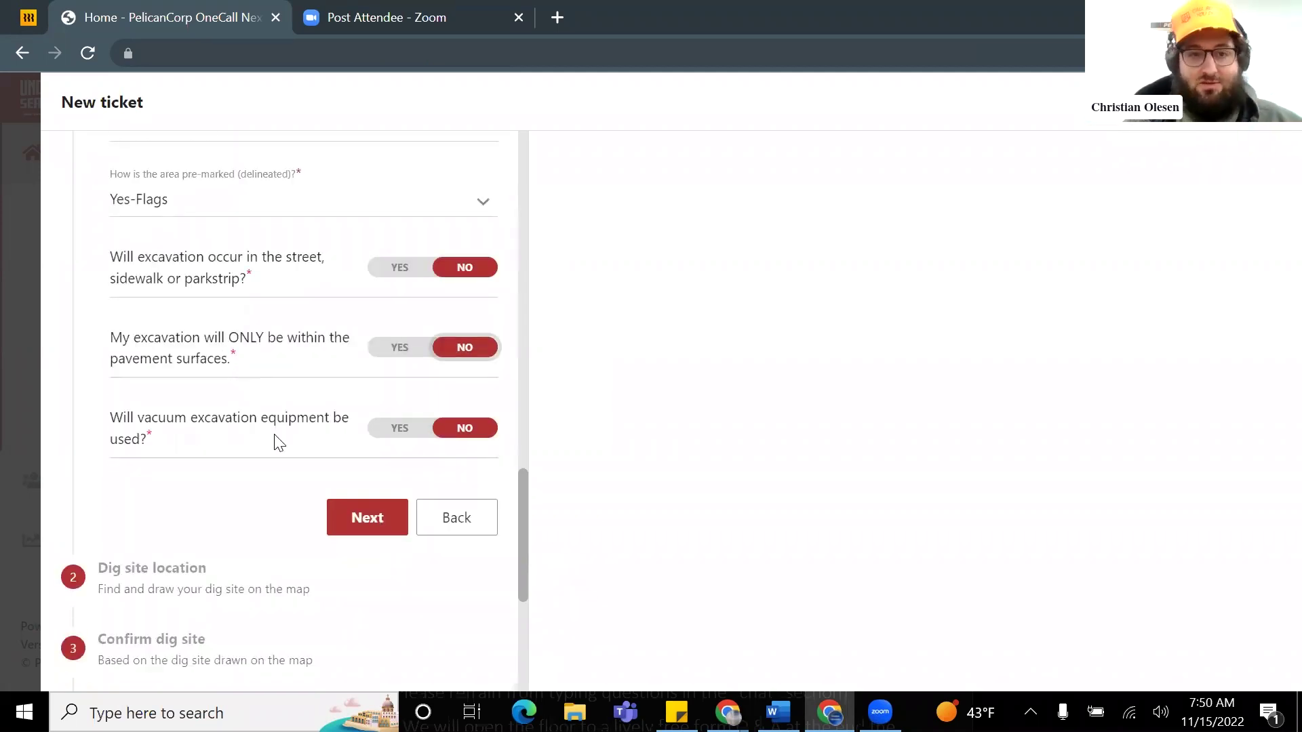
{"action": "scroll", "coordinate": [285, 441], "scroll_direction": "down", "scroll_amount": 2}
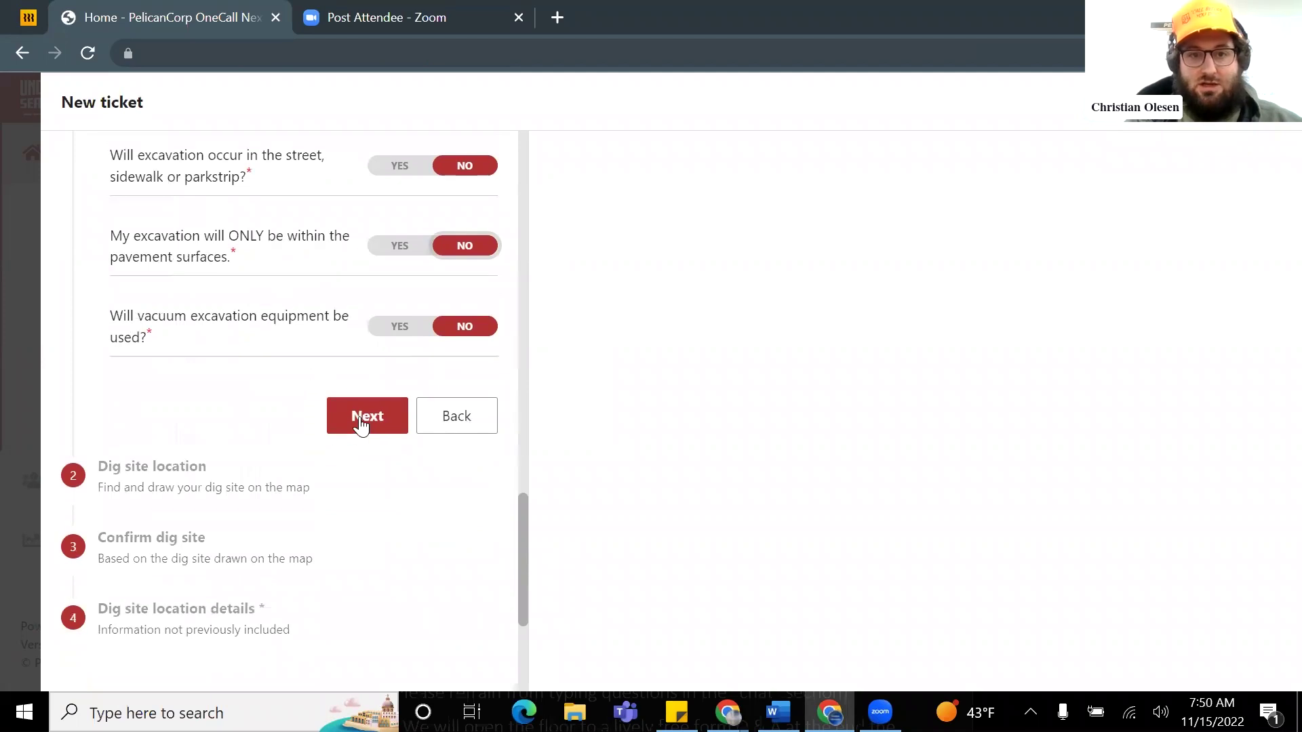
{"action": "left_click", "coordinate": [364, 421]}
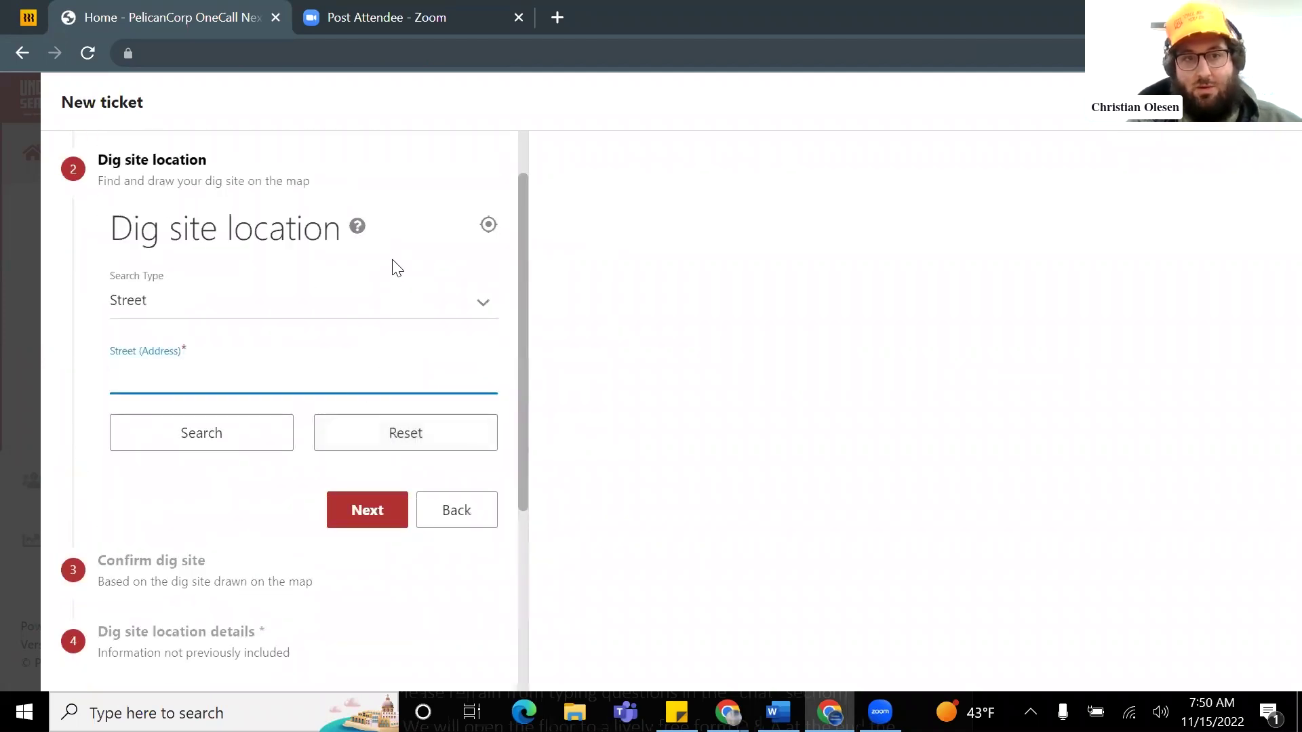
{"action": "scroll", "coordinate": [335, 349], "scroll_direction": "up", "scroll_amount": 1}
{"action": "scroll", "coordinate": [291, 327], "scroll_direction": "down", "scroll_amount": 1}
{"action": "scroll", "coordinate": [261, 373], "scroll_direction": "up", "scroll_amount": 1}
{"action": "left_click", "coordinate": [256, 377]}
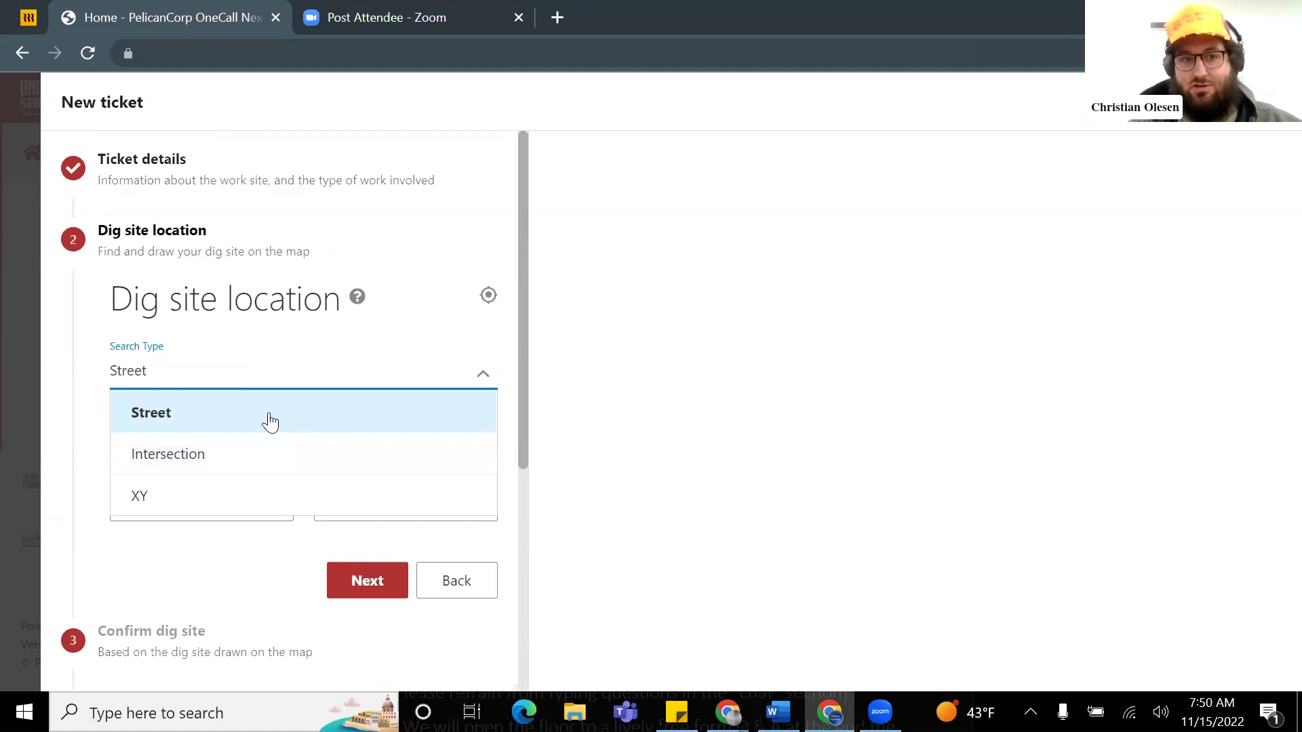
{"action": "left_click", "coordinate": [90, 407]}
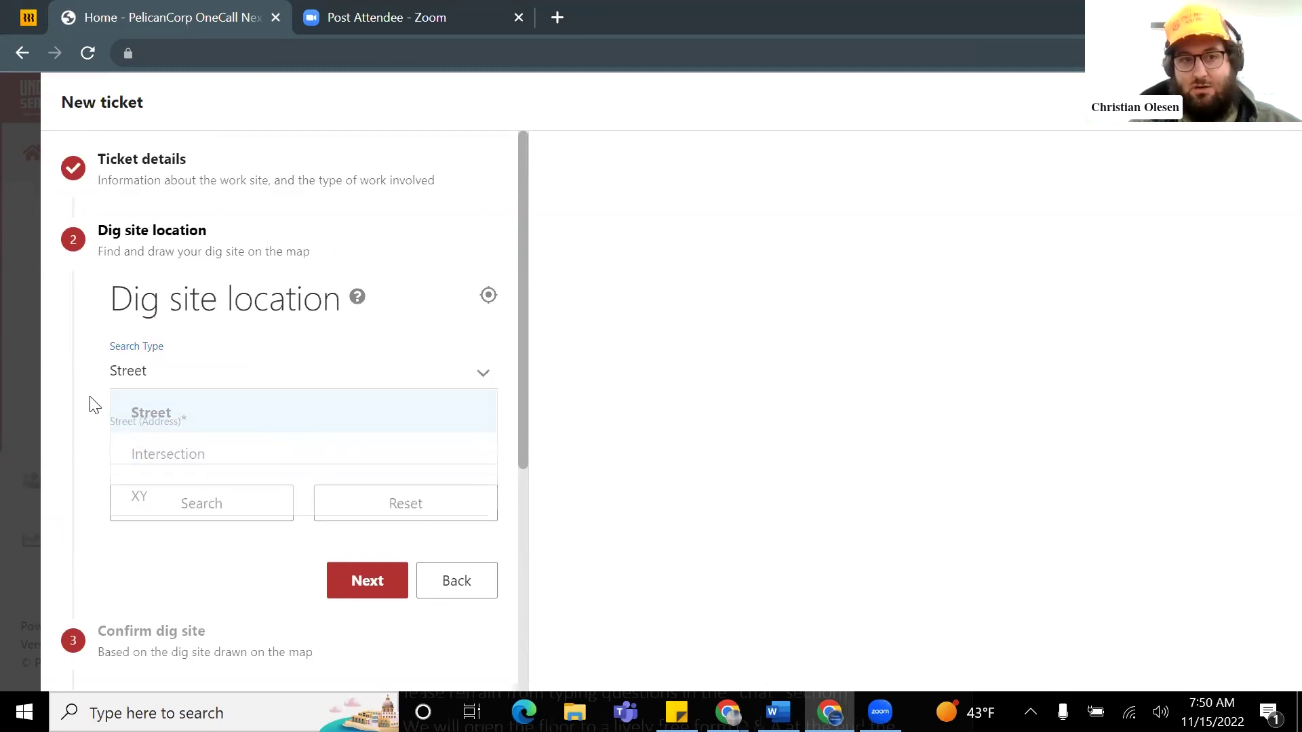
{"action": "left_click", "coordinate": [161, 387]}
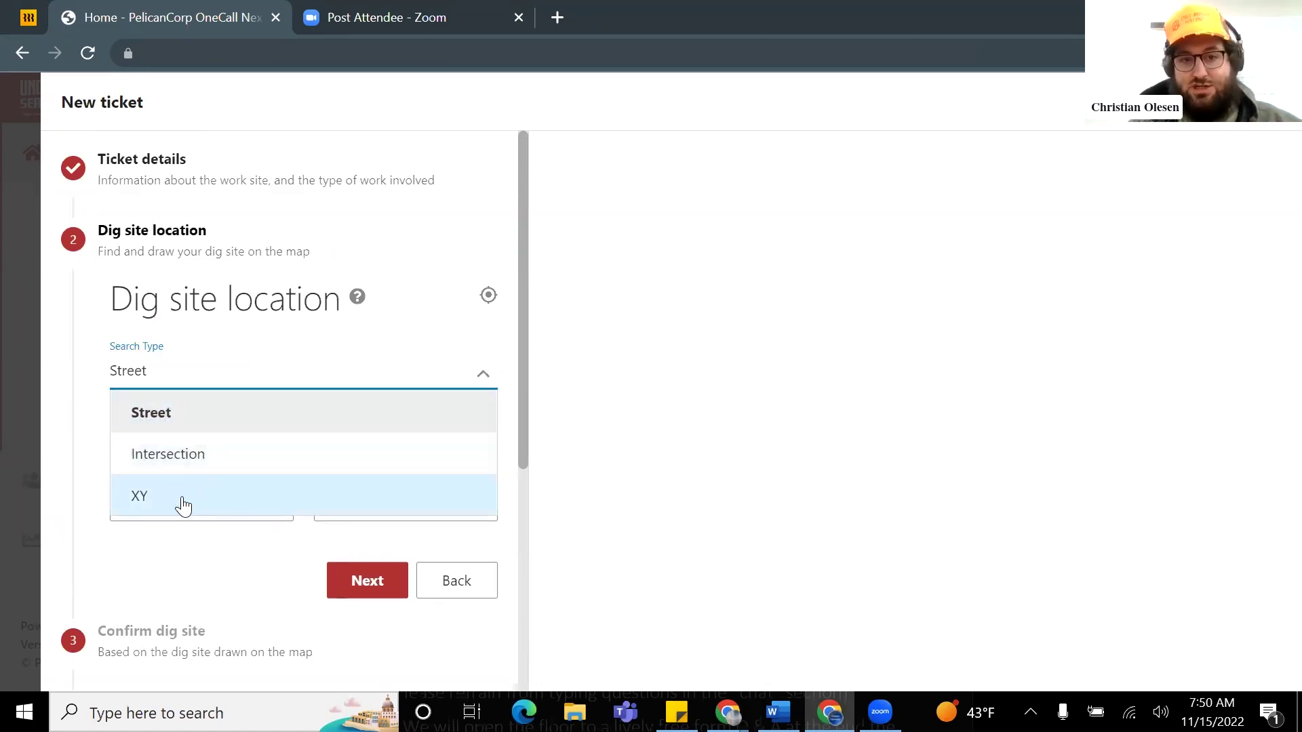
{"action": "left_click", "coordinate": [85, 407]}
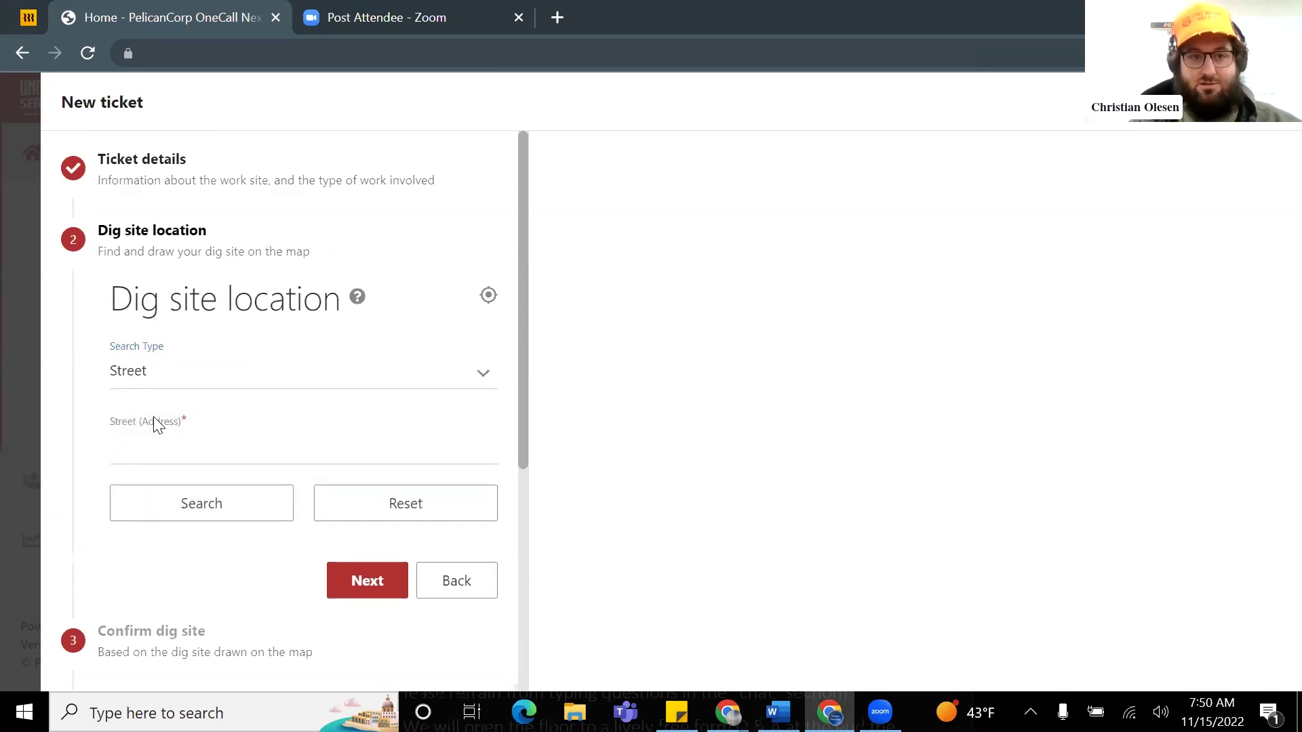
{"action": "left_click", "coordinate": [149, 443]}
{"action": "type", "text": "400"}
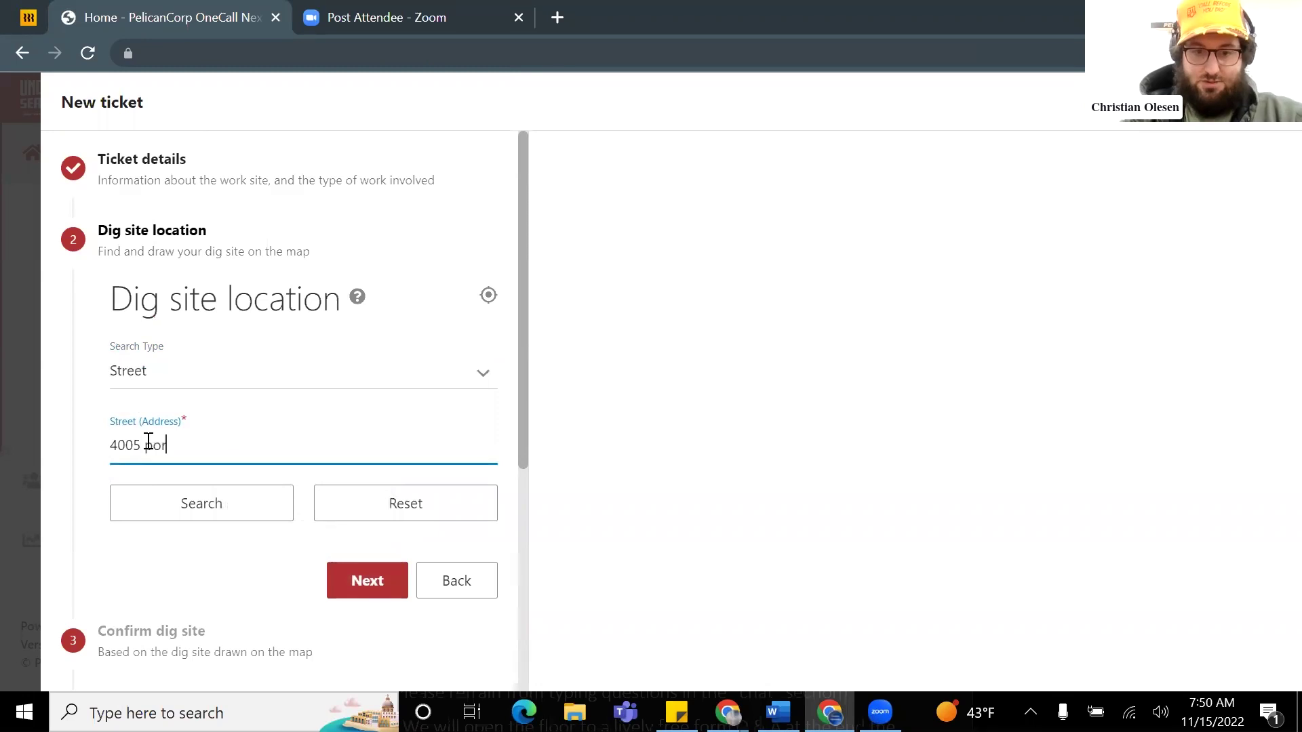
{"action": "type", "text": "5 port chicago hwy"}
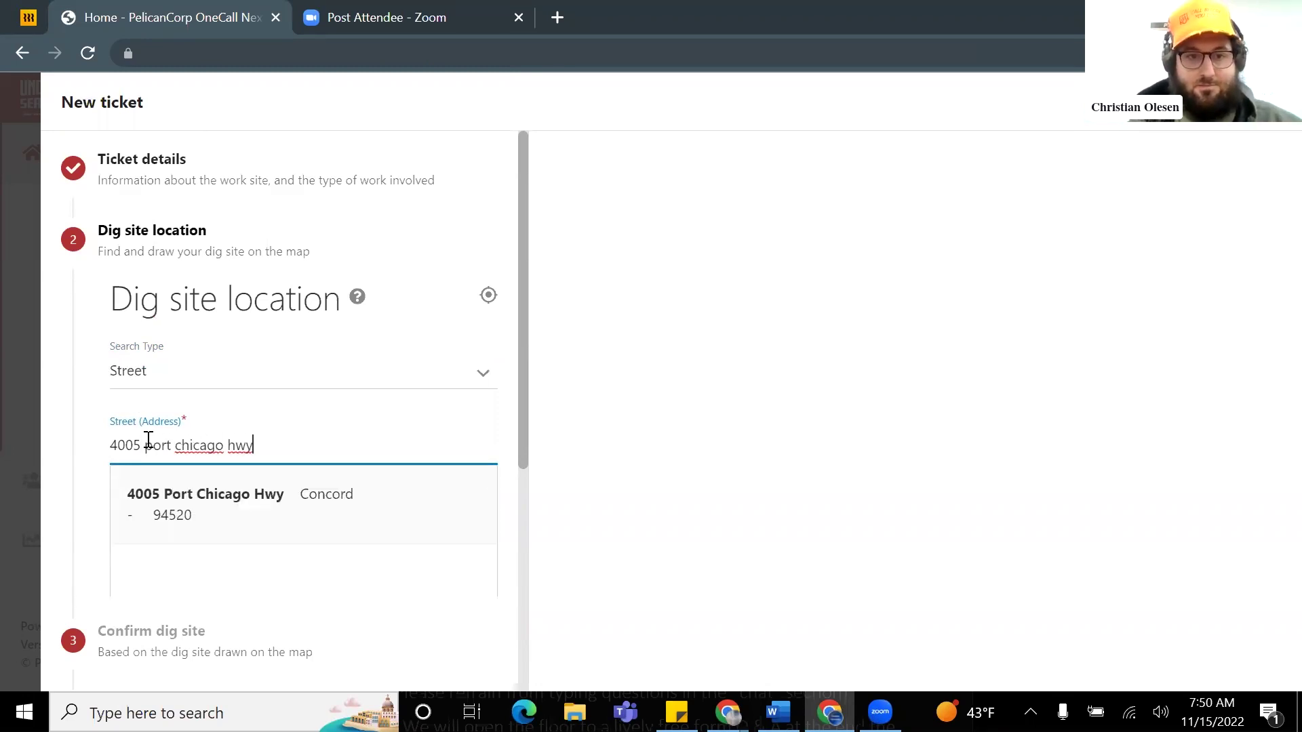
Step: Choose the 4005 Port Chicago Hwy, Concord 94520 address suggestion
{"action": "left_click", "coordinate": [227, 501]}
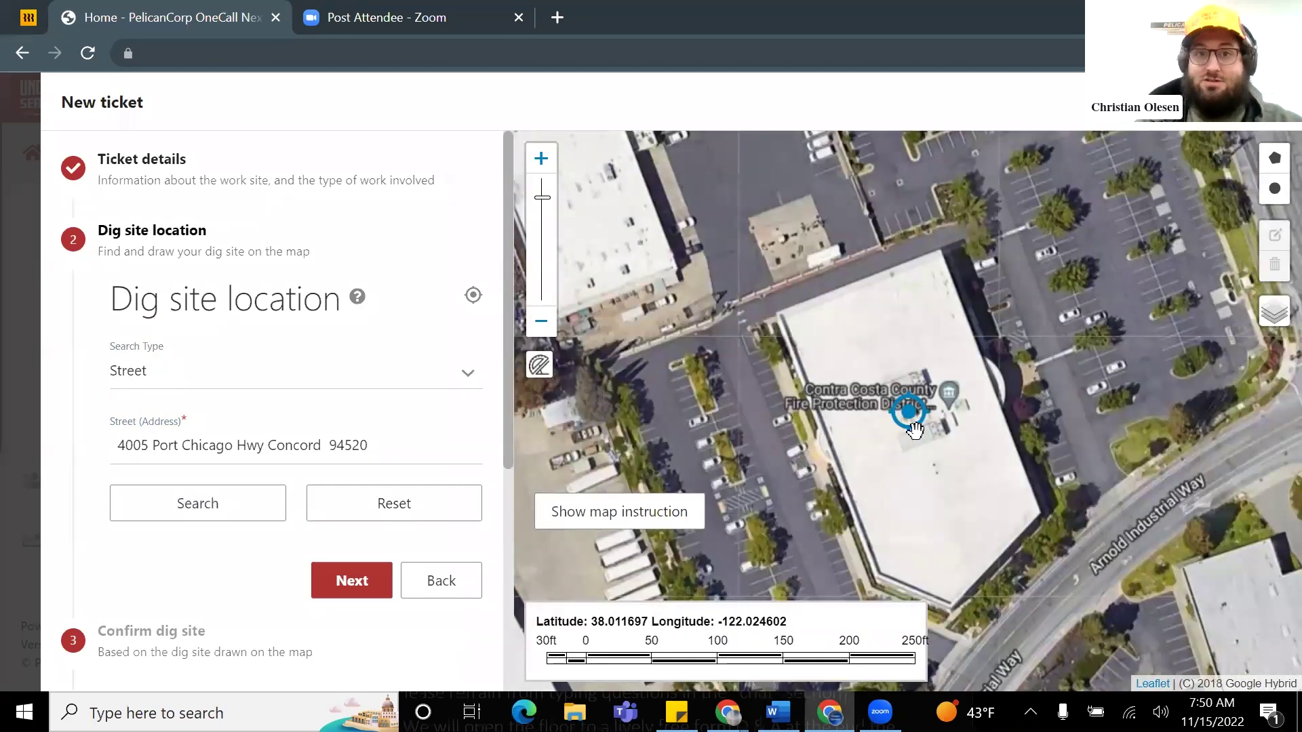
{"action": "scroll", "coordinate": [909, 439], "scroll_direction": "down", "scroll_amount": 1}
{"action": "scroll", "coordinate": [922, 441], "scroll_direction": "down", "scroll_amount": 1}
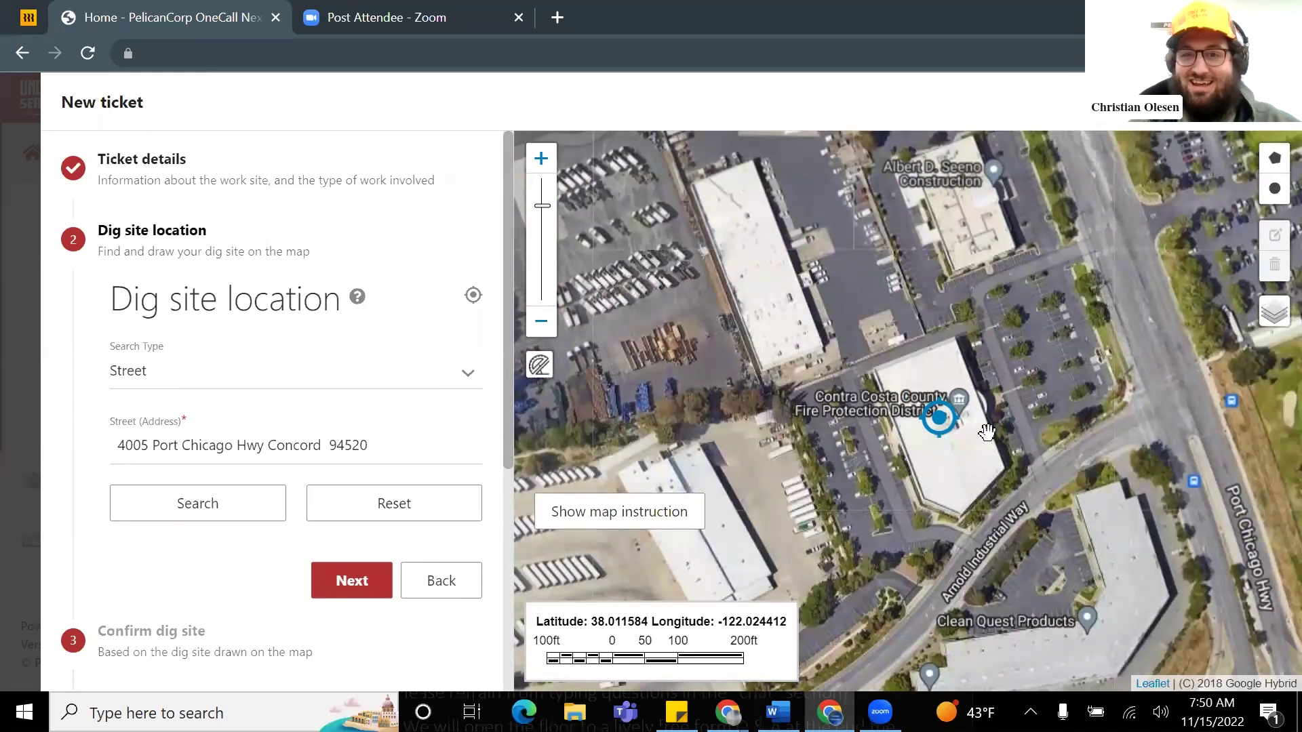
{"action": "scroll", "coordinate": [987, 432], "scroll_direction": "up", "scroll_amount": 2}
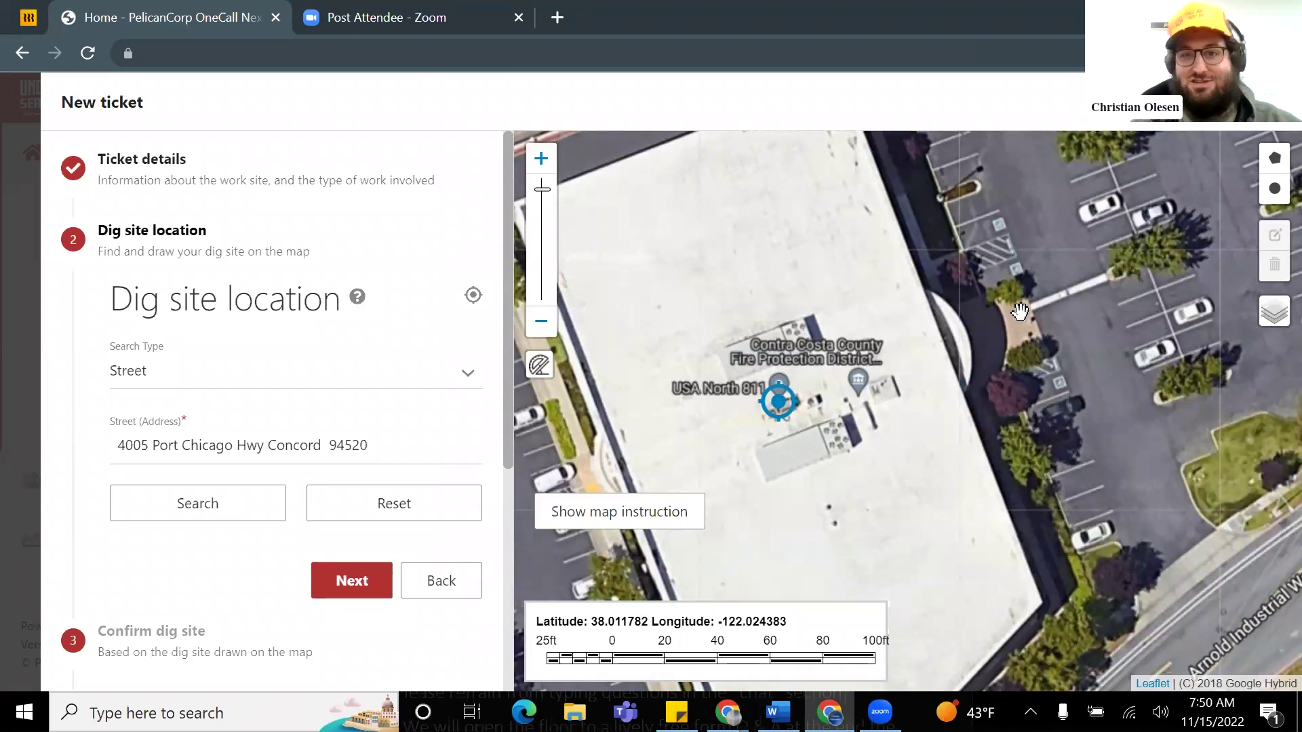
{"action": "scroll", "coordinate": [1049, 328], "scroll_direction": "up", "scroll_amount": 1}
{"action": "scroll", "coordinate": [1049, 329], "scroll_direction": "up", "scroll_amount": 1}
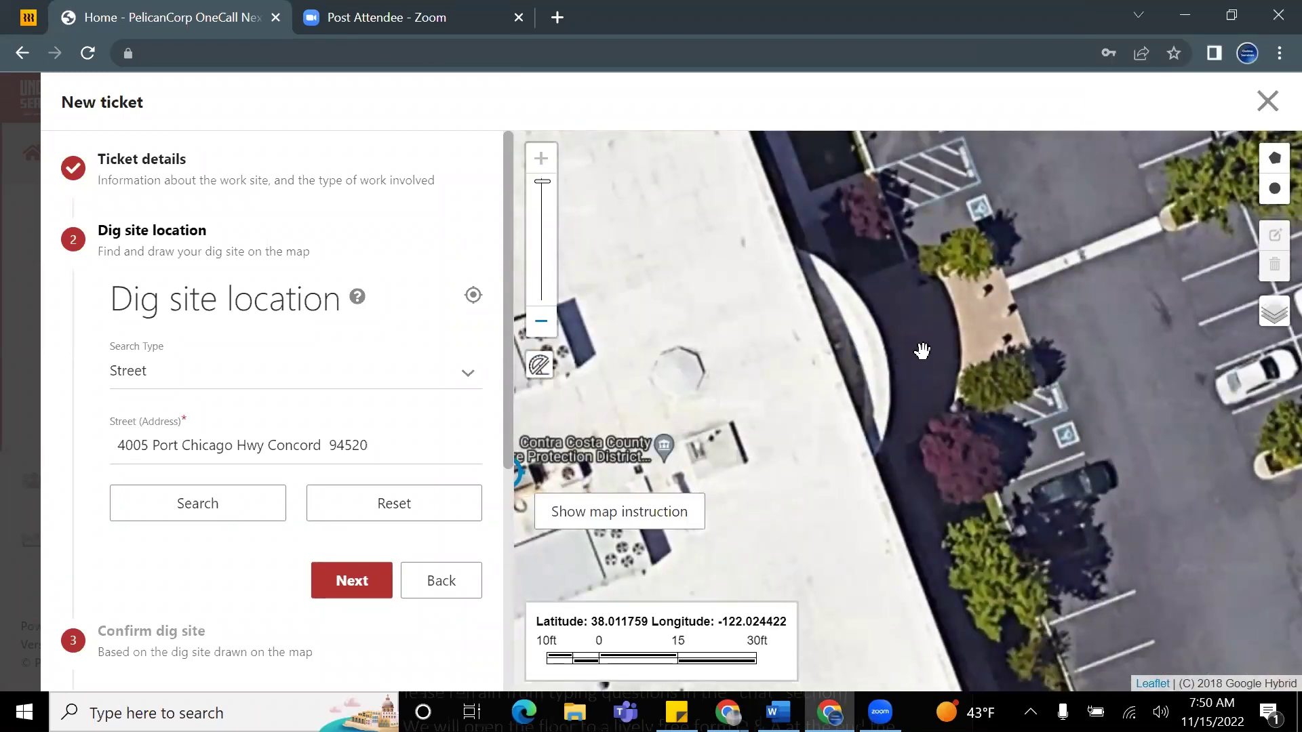
{"action": "scroll", "coordinate": [922, 350], "scroll_direction": "down", "scroll_amount": 1}
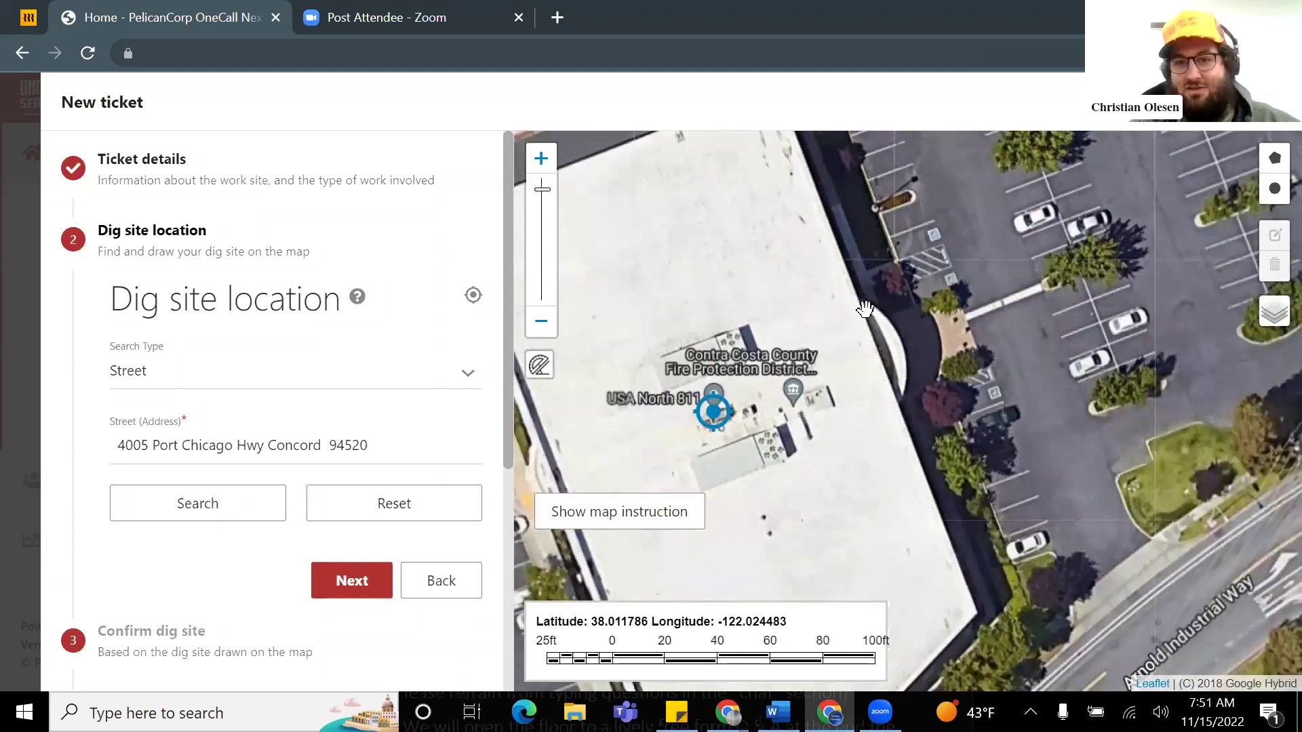
{"action": "scroll", "coordinate": [795, 266], "scroll_direction": "down", "scroll_amount": 1}
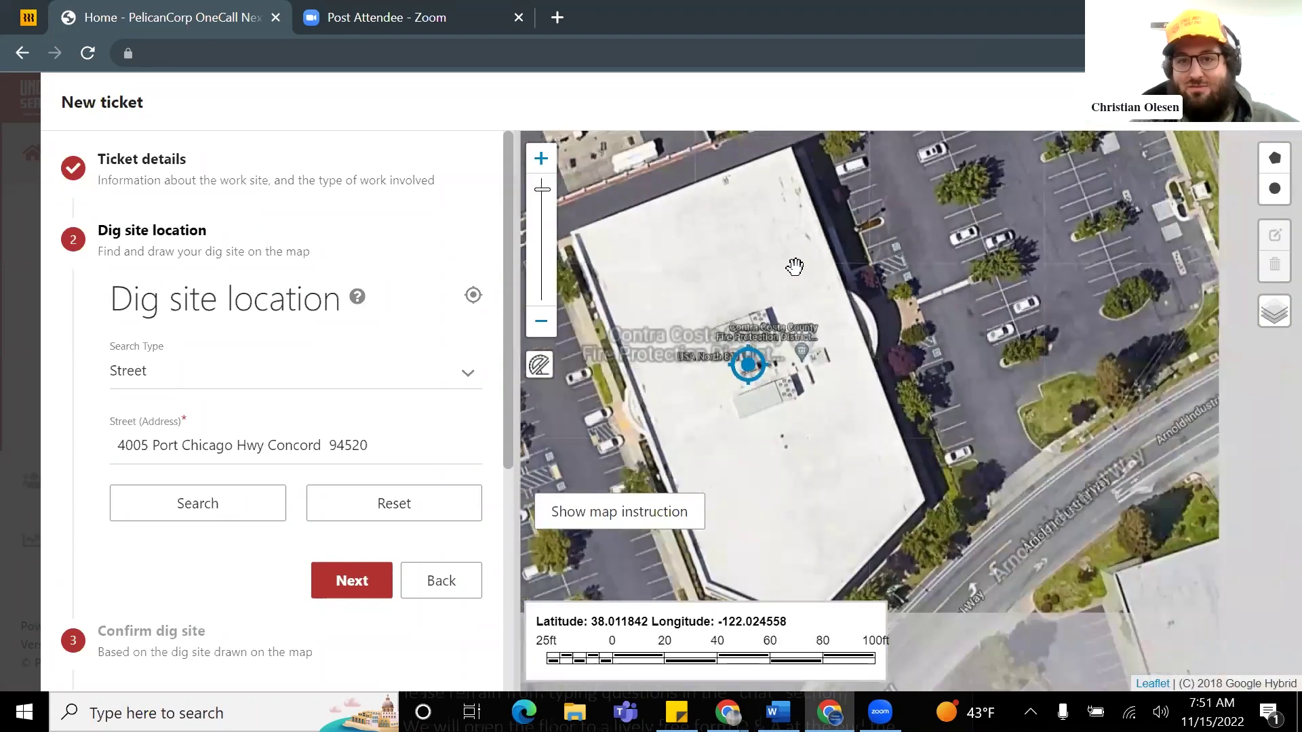
Step: Pan and zoom the satellite map around the located building
{"action": "left_click_drag", "start_coordinate": [780, 266], "coordinate": [732, 328]}
{"action": "left_click_drag", "start_coordinate": [853, 180], "coordinate": [840, 253]}
{"action": "mouse_move", "coordinate": [654, 551]}
{"action": "left_mouse_down"}
{"action": "mouse_move", "coordinate": [789, 339]}
{"action": "mouse_move", "coordinate": [831, 299]}
{"action": "mouse_move", "coordinate": [842, 342]}
{"action": "left_mouse_up"}
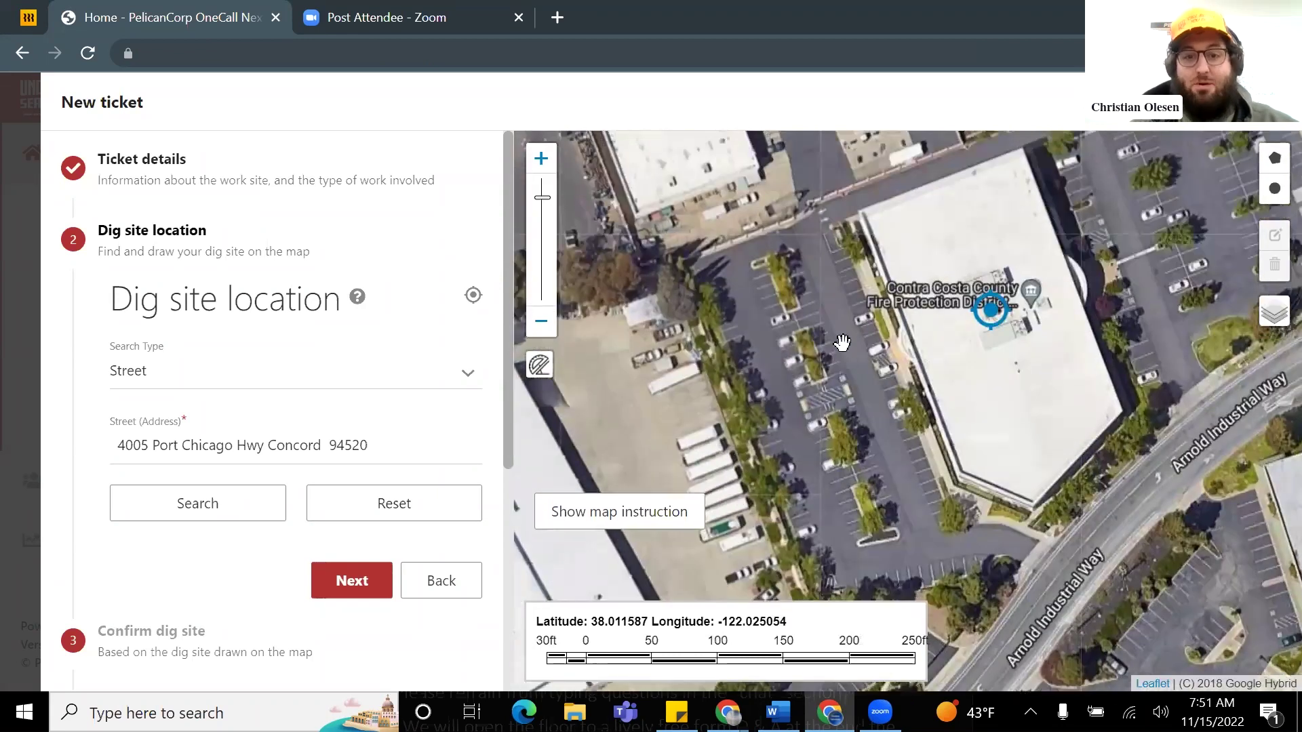
{"action": "mouse_move", "coordinate": [904, 239]}
{"action": "left_mouse_down"}
{"action": "mouse_move", "coordinate": [851, 294]}
{"action": "mouse_move", "coordinate": [809, 310]}
{"action": "left_mouse_up"}
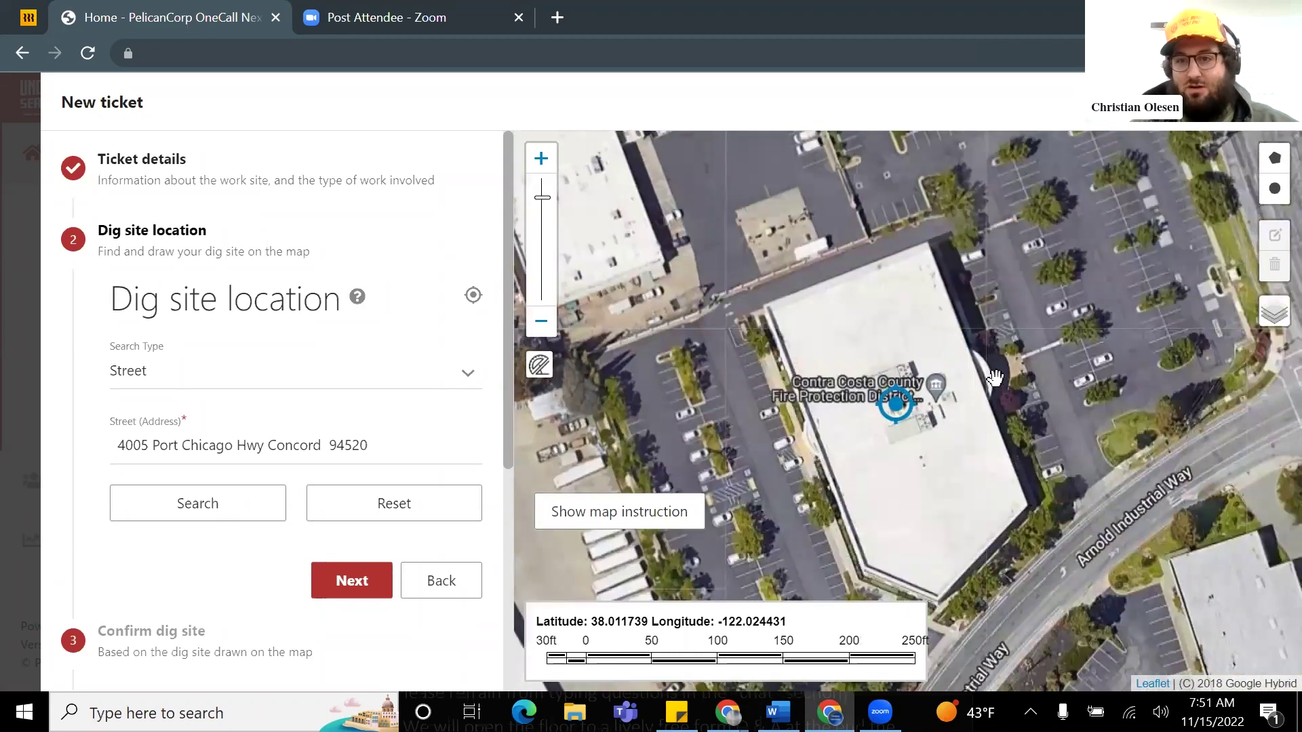
{"action": "scroll", "coordinate": [995, 377], "scroll_direction": "up", "scroll_amount": 1}
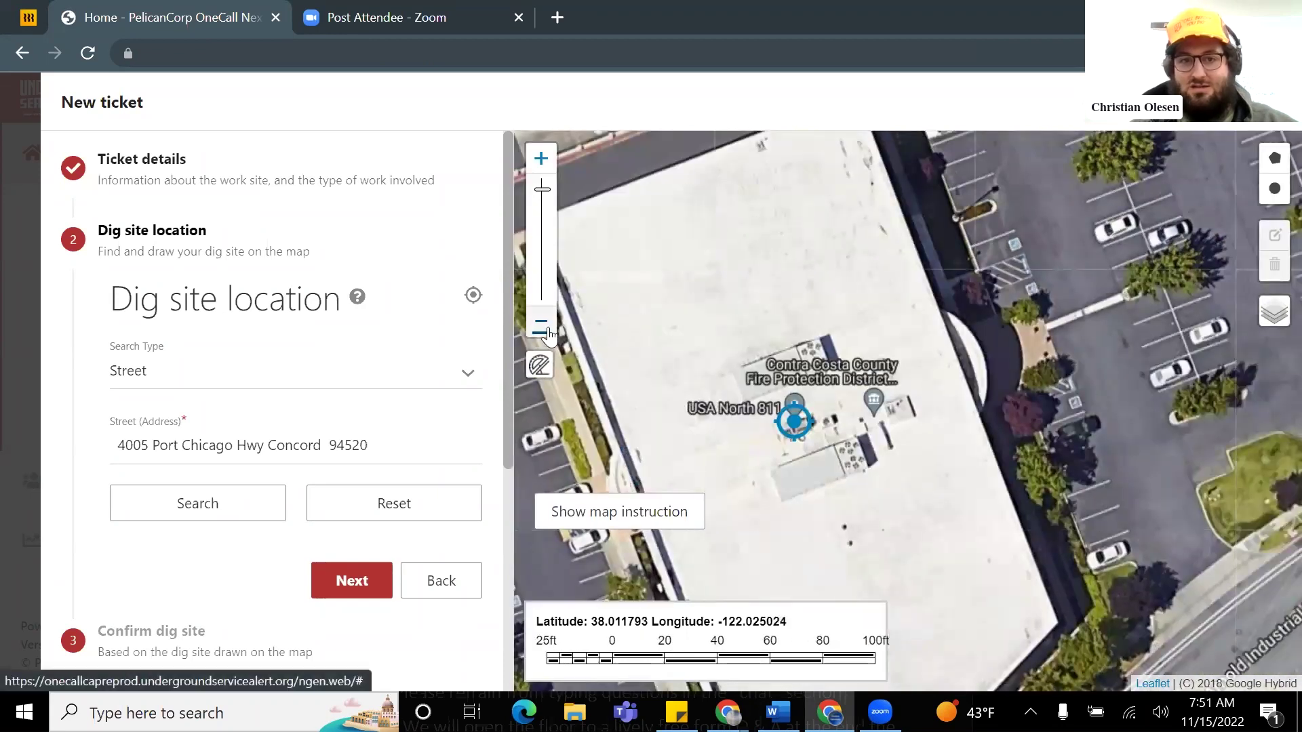
{"action": "left_click", "coordinate": [547, 332]}
{"action": "left_click", "coordinate": [540, 167]}
{"action": "left_click", "coordinate": [539, 326]}
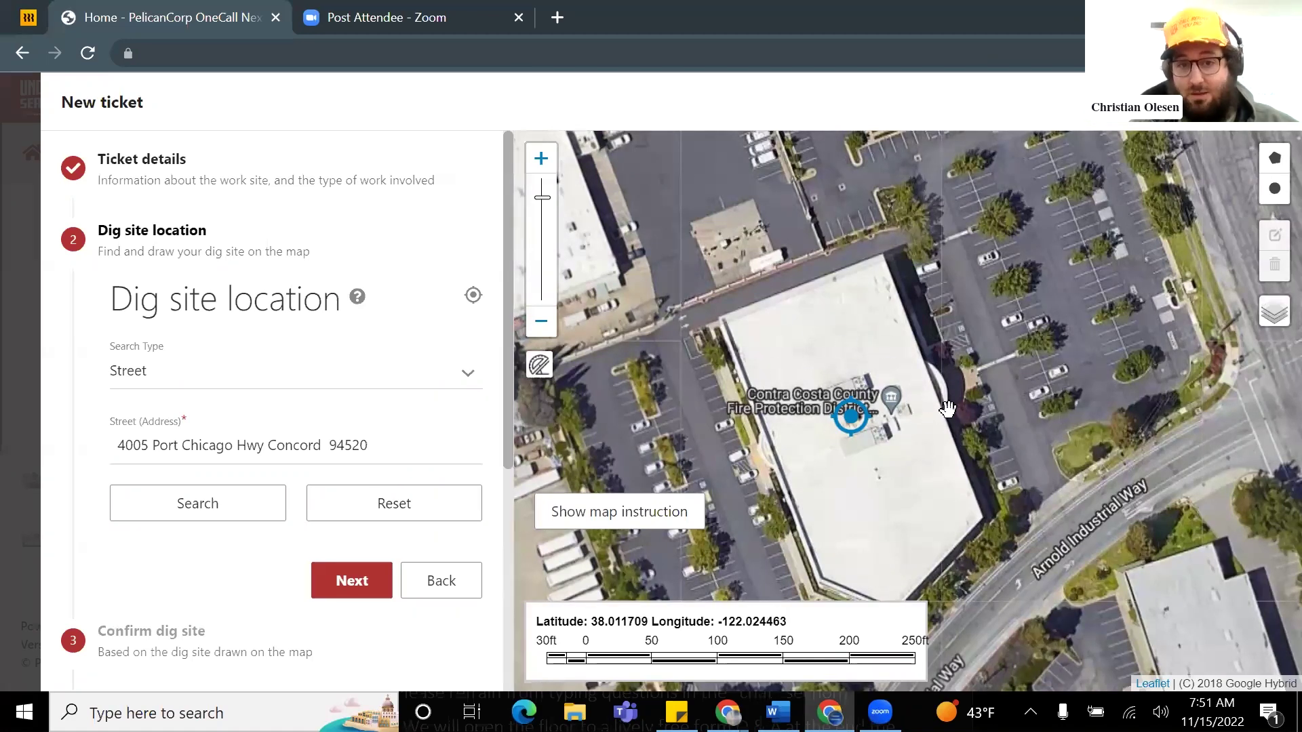
{"action": "left_click", "coordinate": [647, 513]}
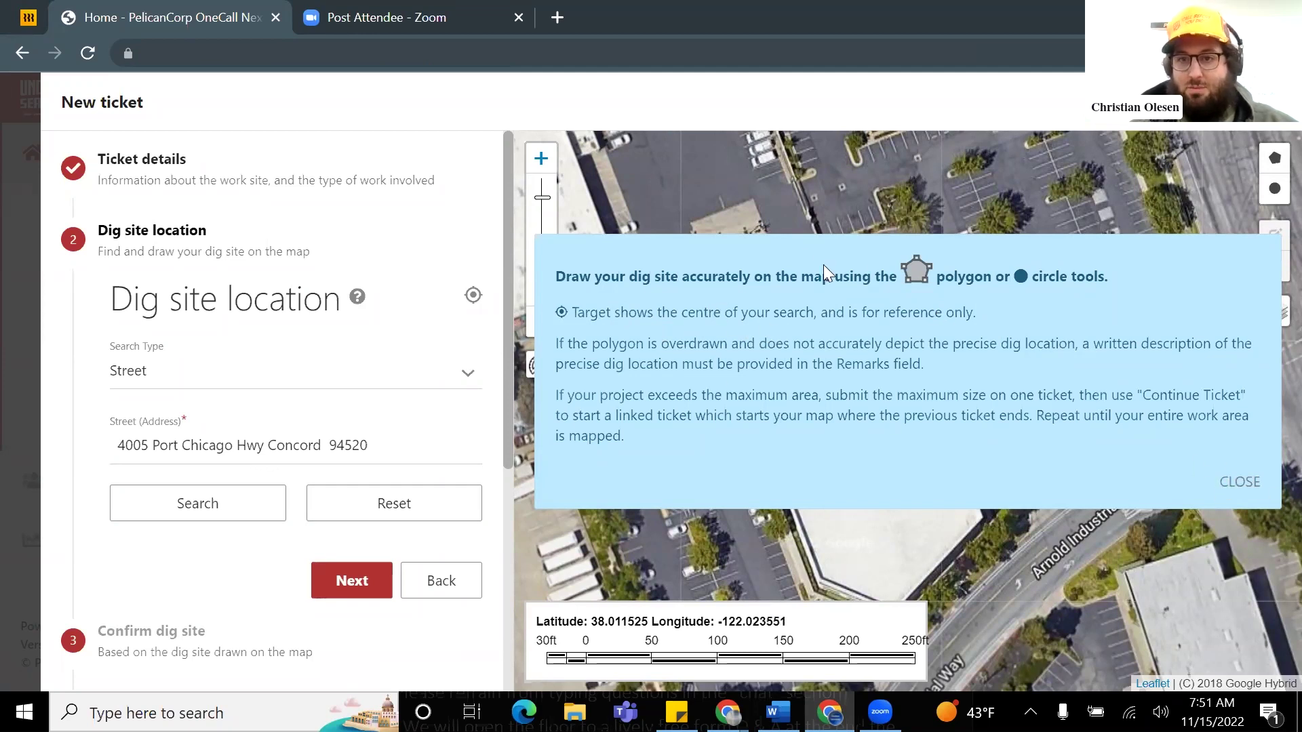
{"action": "left_click", "coordinate": [1239, 481]}
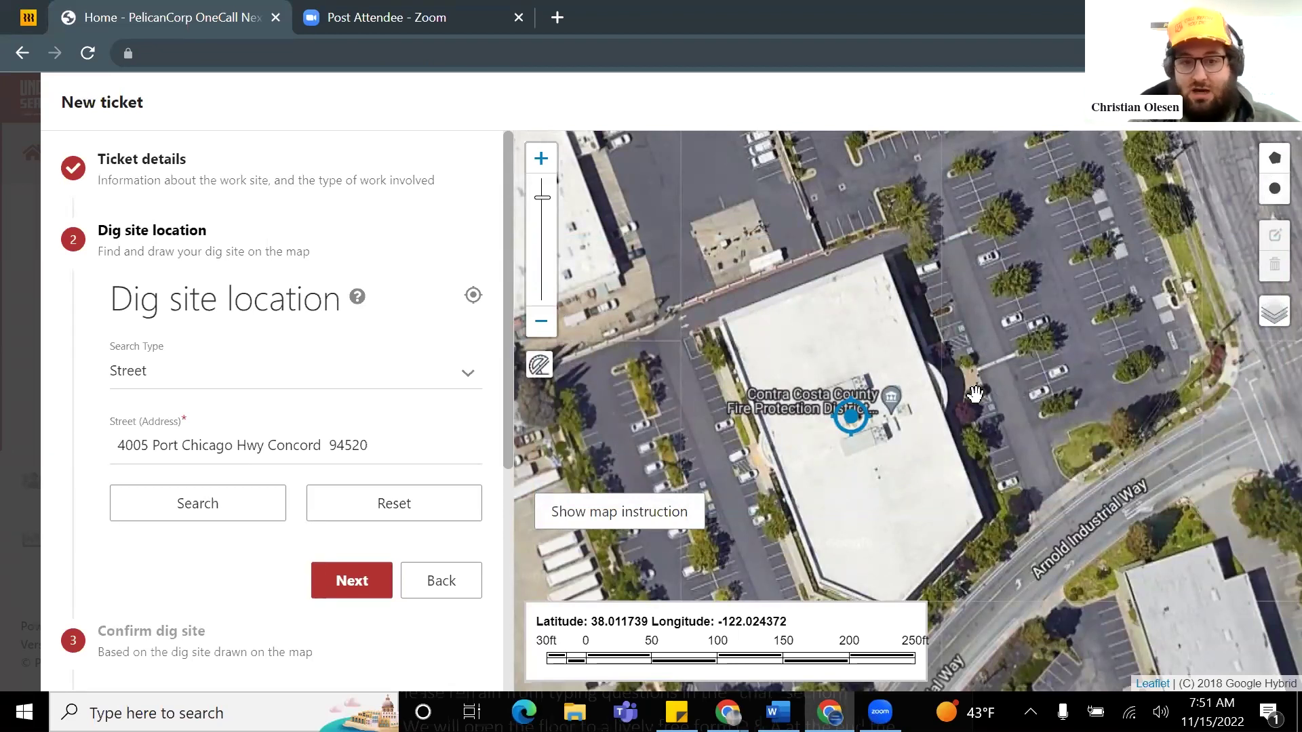
Step: Draw a small closed polygon around the tree bed in front of the building's entrance
{"action": "scroll", "coordinate": [896, 349], "scroll_direction": "up", "scroll_amount": 3}
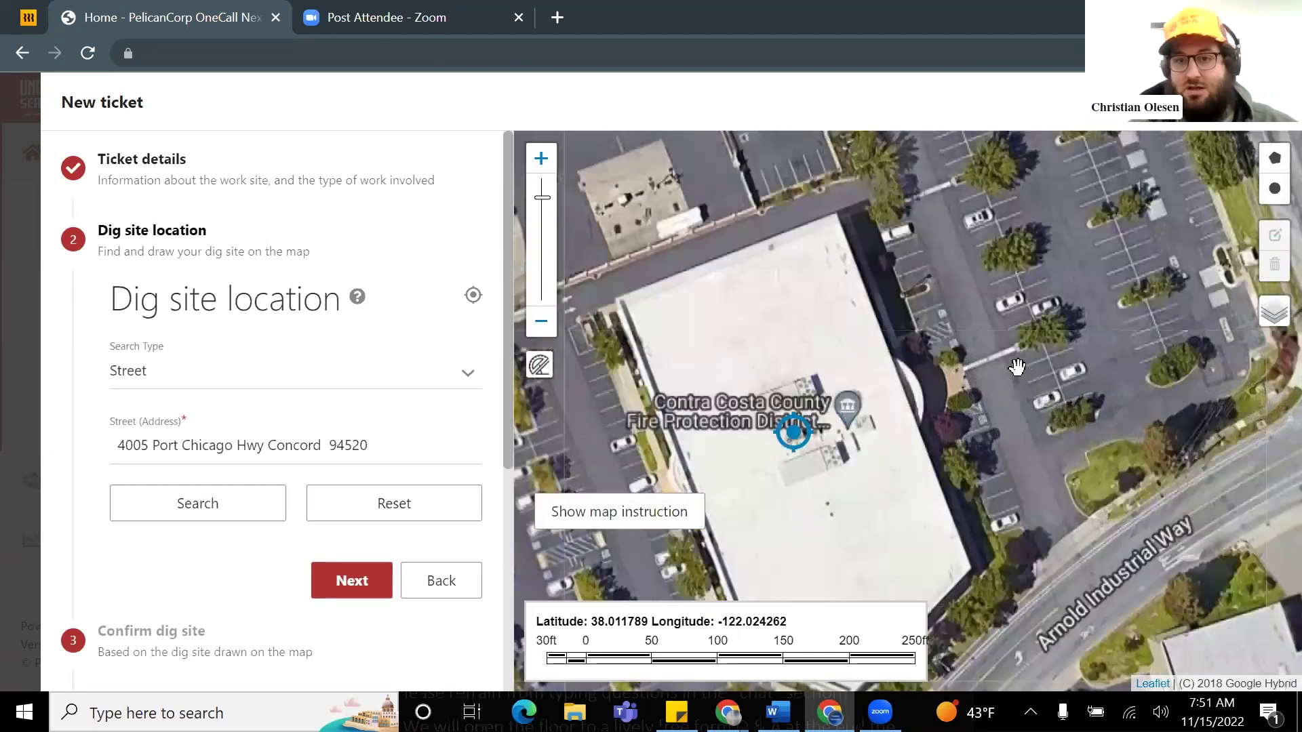
{"action": "scroll", "coordinate": [897, 349], "scroll_direction": "up", "scroll_amount": 1}
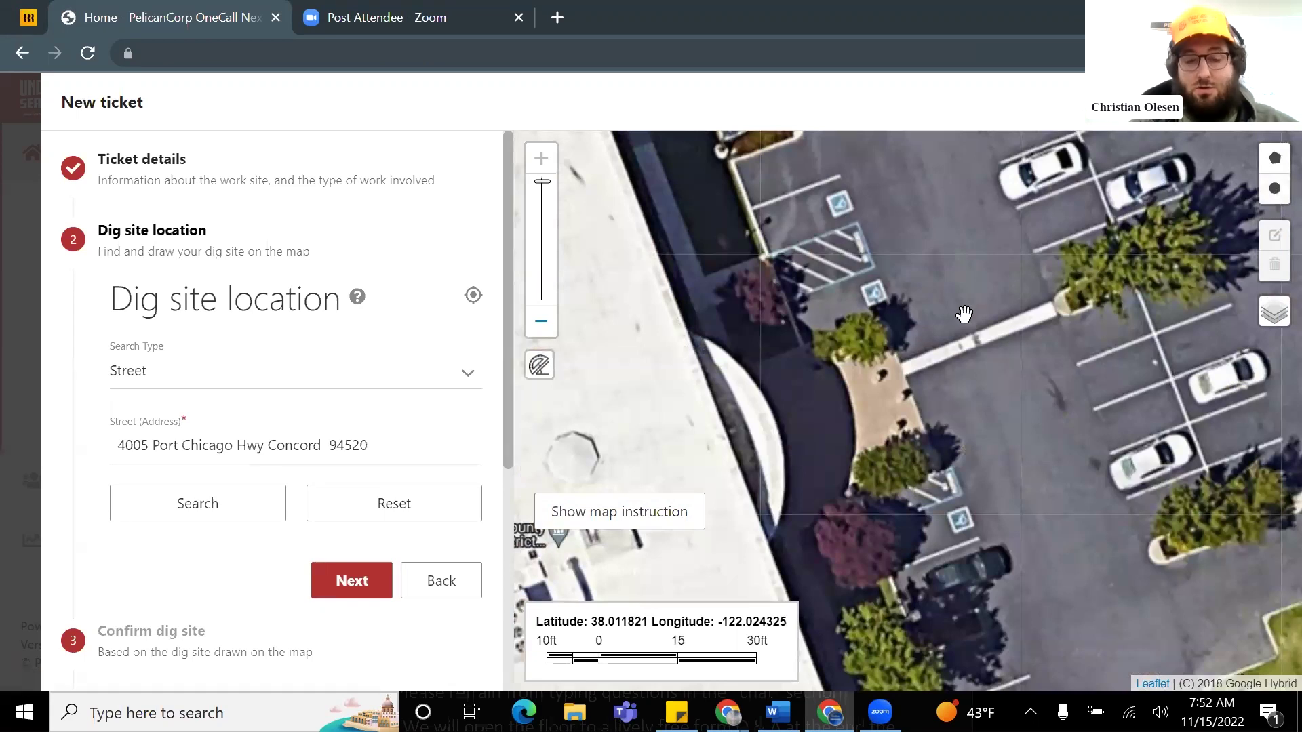
{"action": "left_click", "coordinate": [1274, 160]}
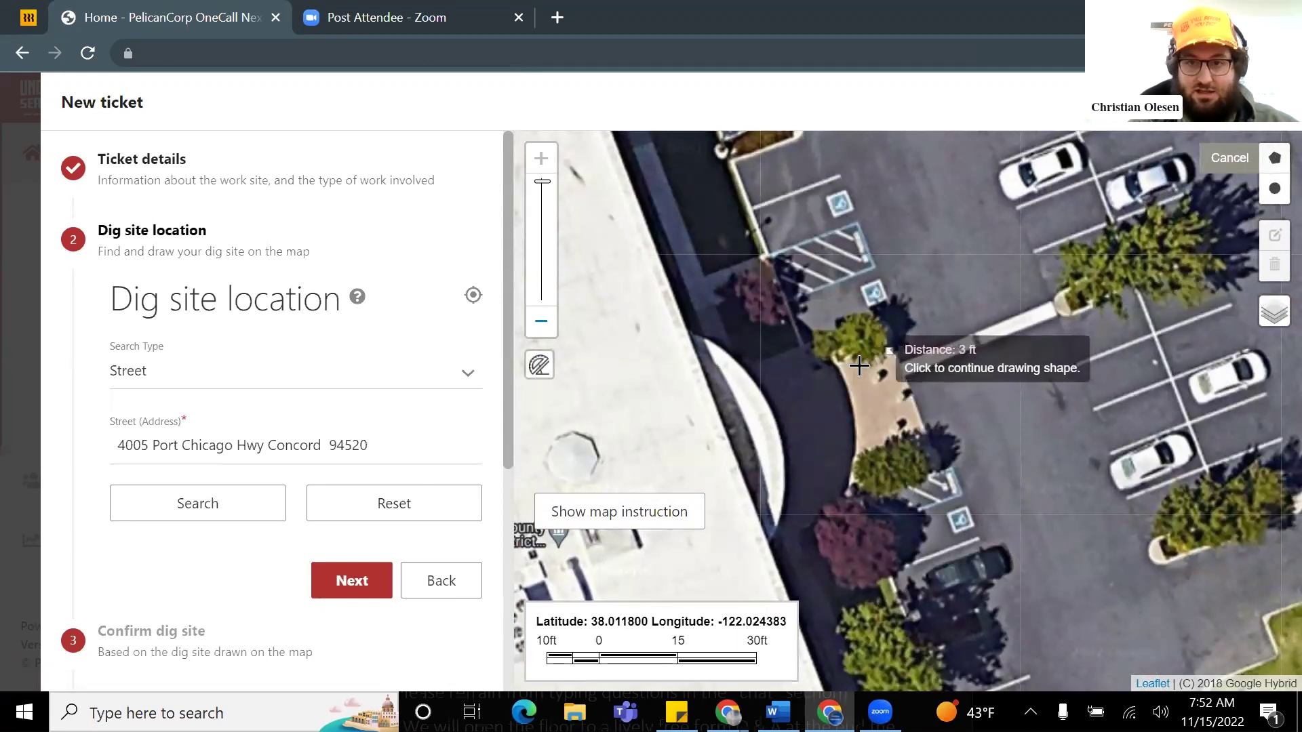
{"action": "left_click", "coordinate": [821, 381]}
{"action": "left_click", "coordinate": [802, 350]}
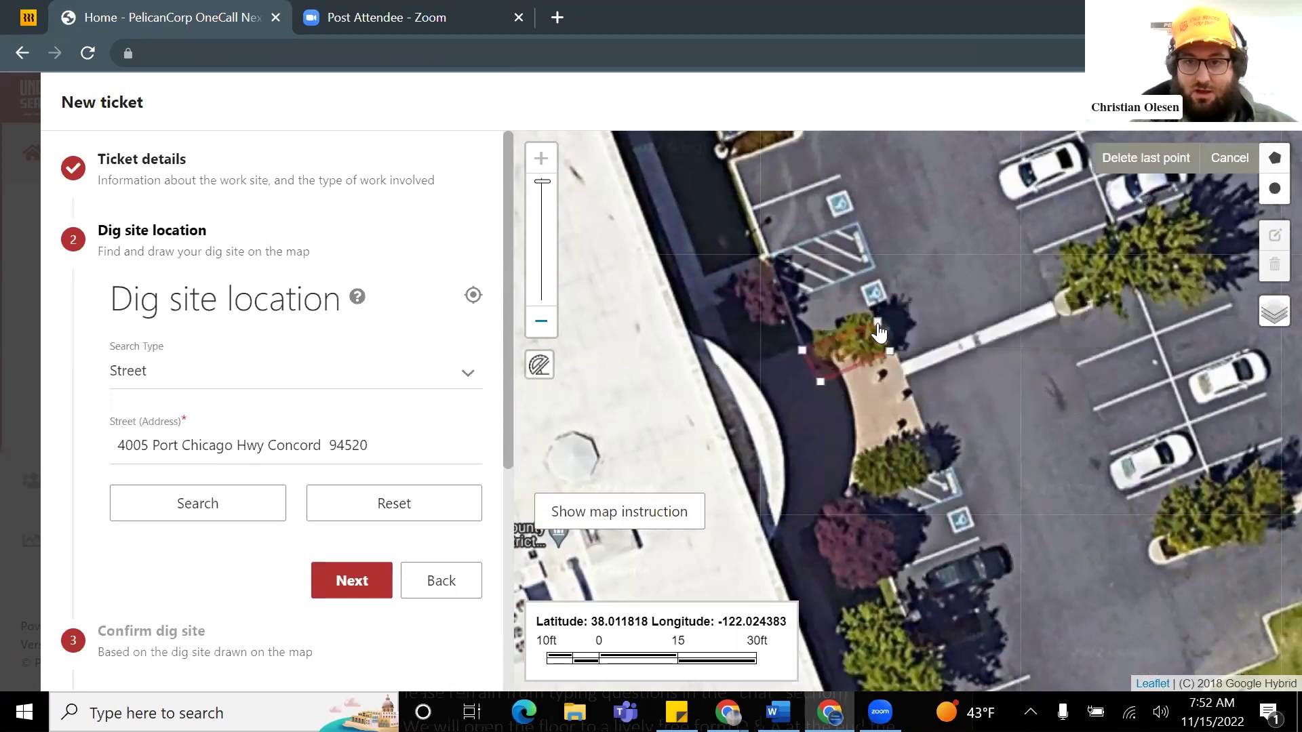
{"action": "left_click", "coordinate": [890, 352]}
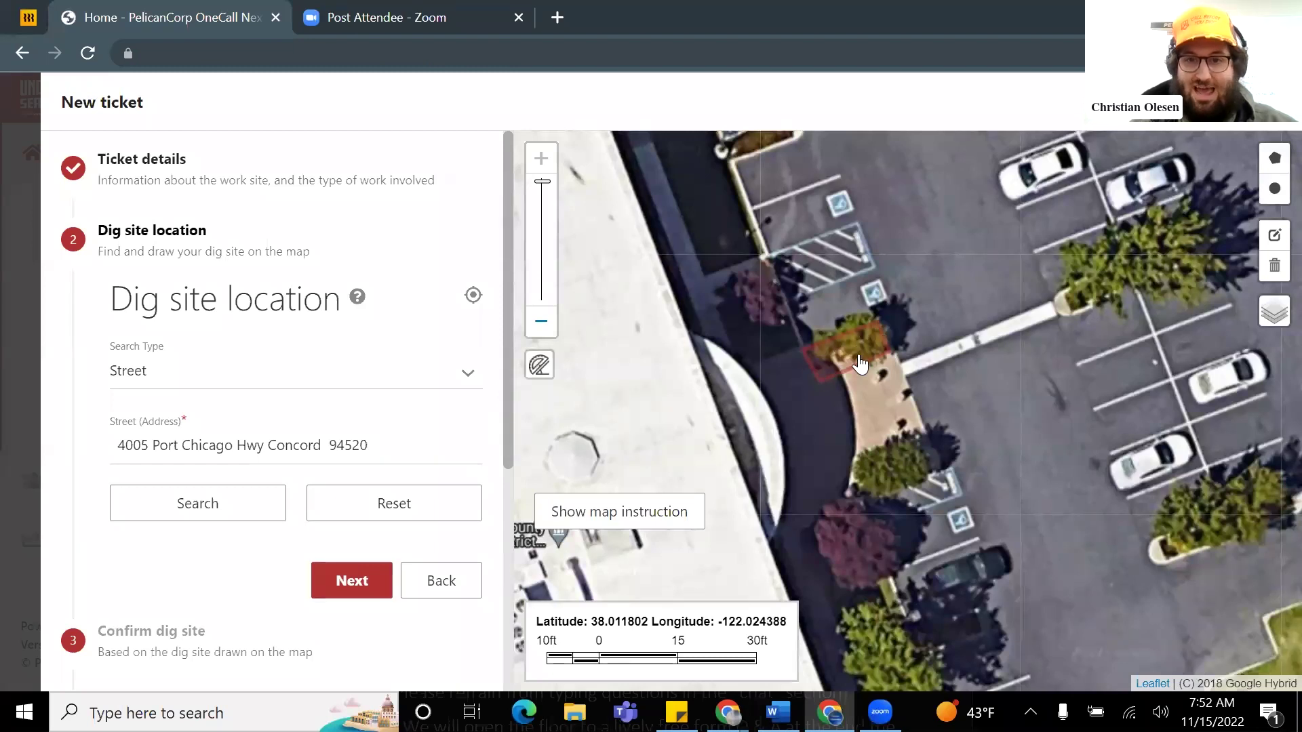
Step: Zoom and pan the satellite map to check the outlined dig site
{"action": "scroll", "coordinate": [876, 355], "scroll_direction": "down", "scroll_amount": 1}
{"action": "scroll", "coordinate": [876, 355], "scroll_direction": "down", "scroll_amount": 3}
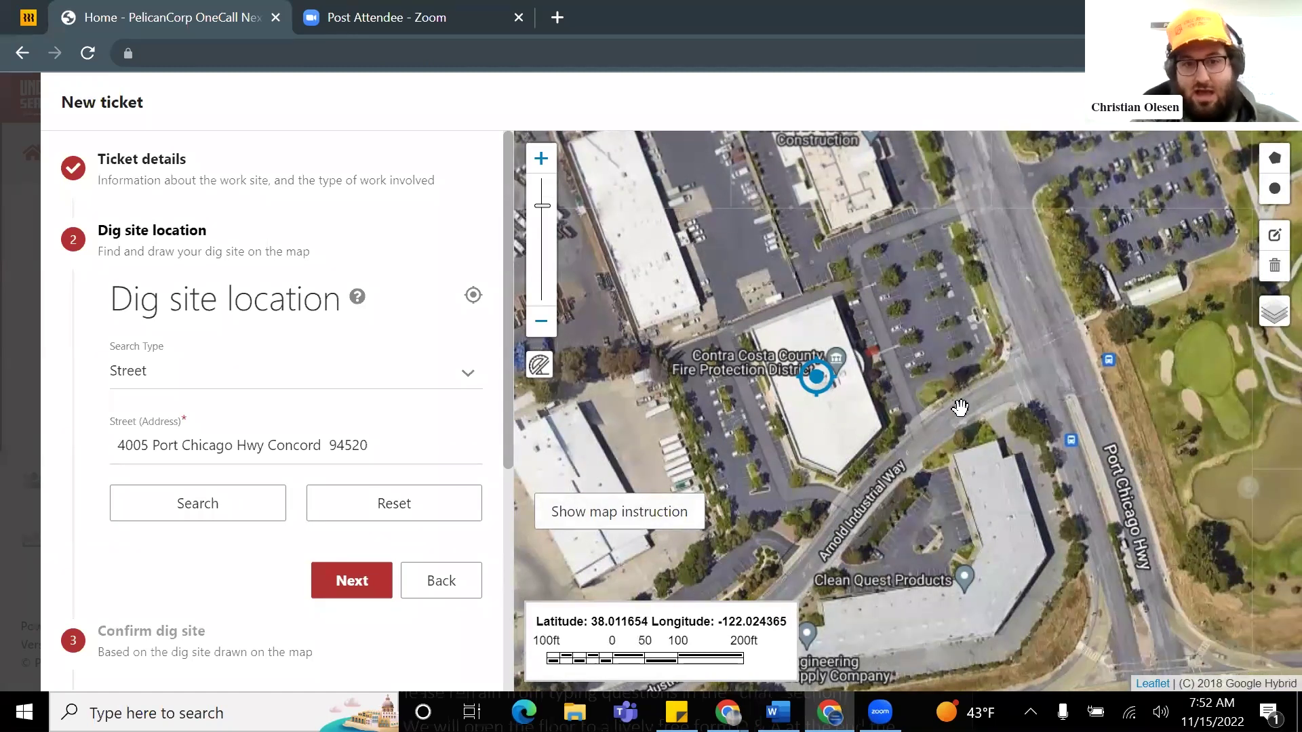
{"action": "scroll", "coordinate": [887, 363], "scroll_direction": "up", "scroll_amount": 2}
{"action": "scroll", "coordinate": [828, 330], "scroll_direction": "up", "scroll_amount": 1}
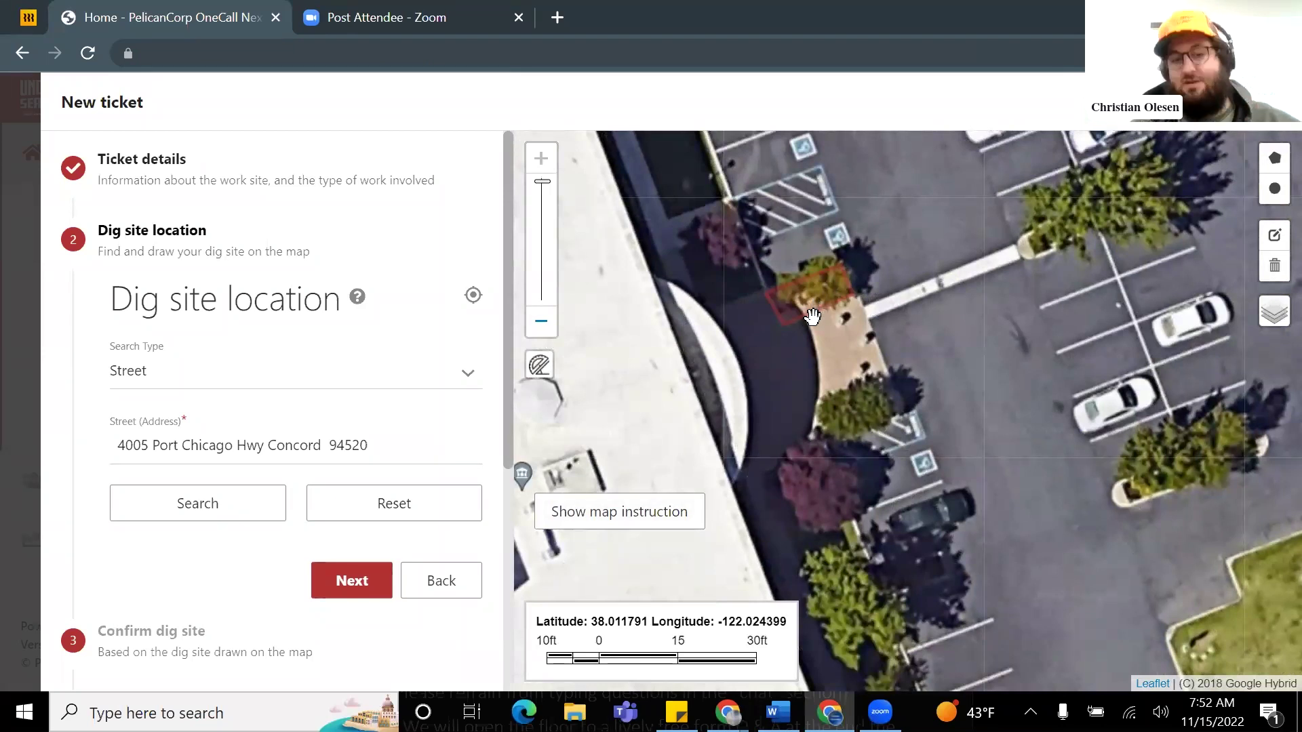
{"action": "scroll", "coordinate": [847, 316], "scroll_direction": "down", "scroll_amount": 1}
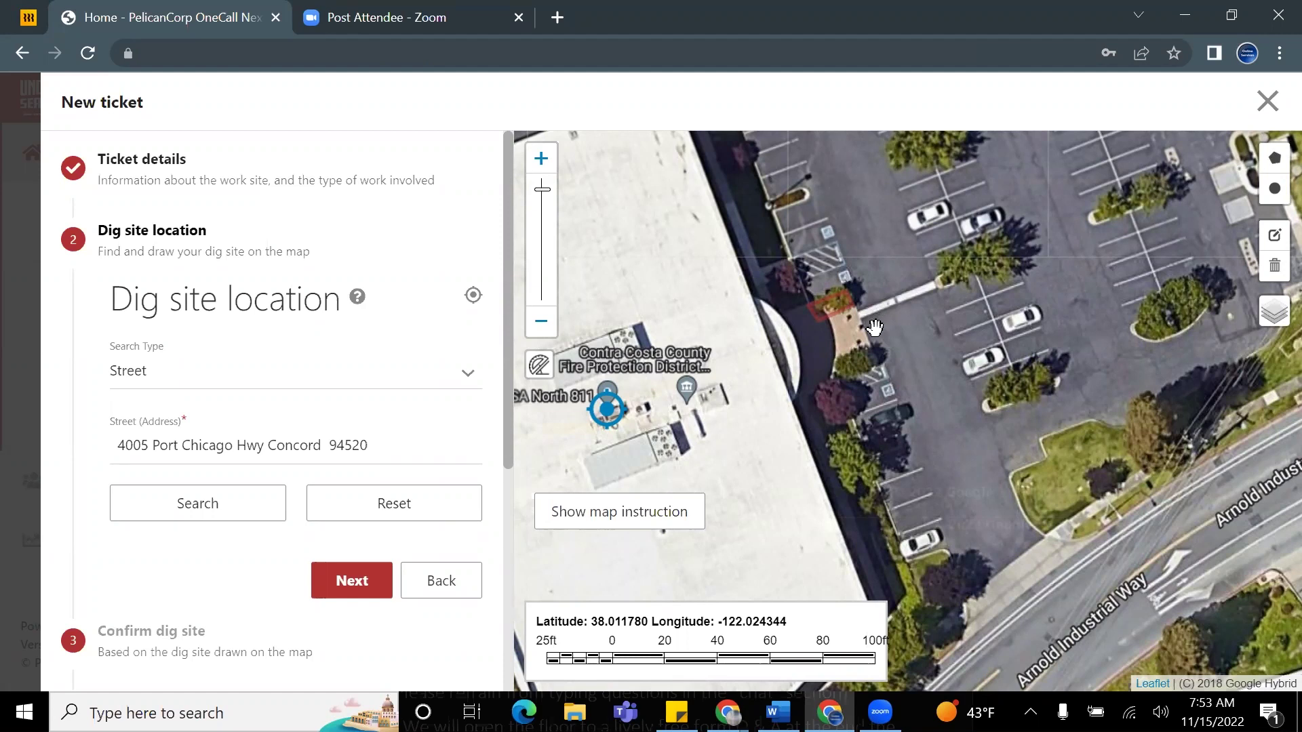
{"action": "scroll", "coordinate": [834, 319], "scroll_direction": "up", "scroll_amount": 1}
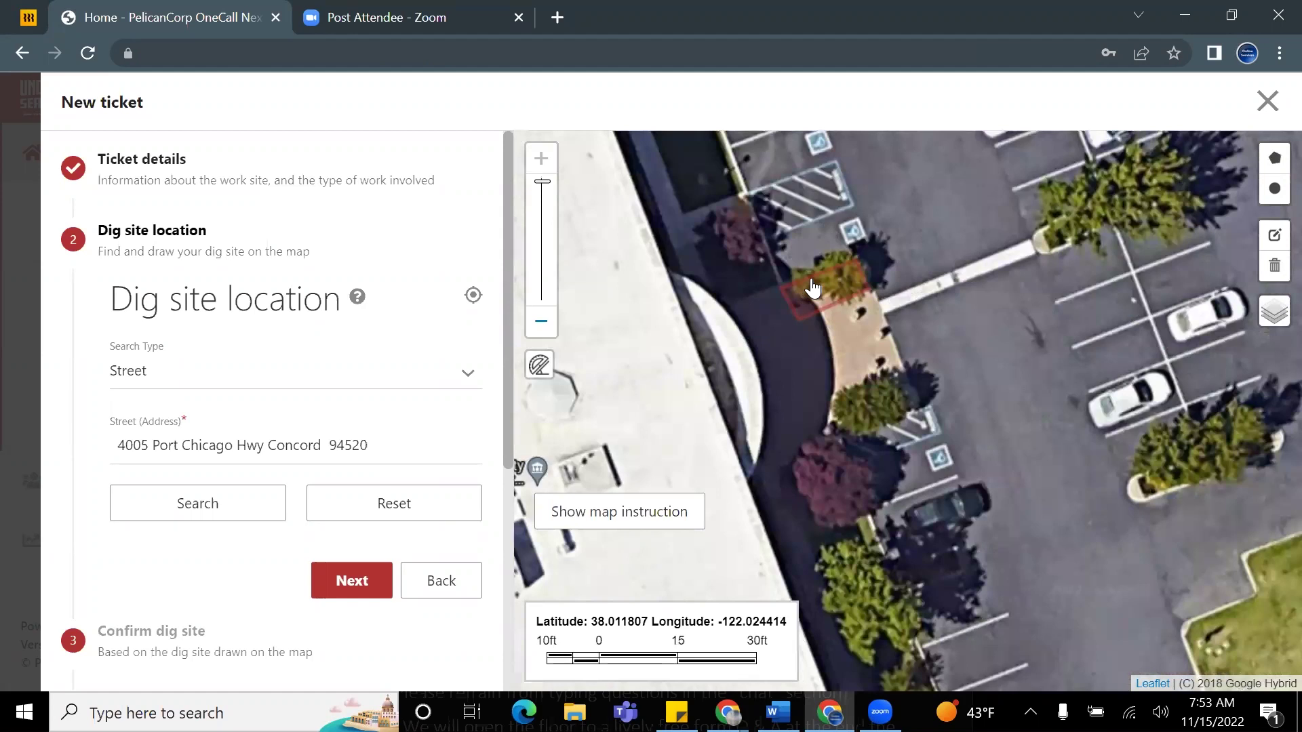
{"action": "scroll", "coordinate": [835, 304], "scroll_direction": "down", "scroll_amount": 5}
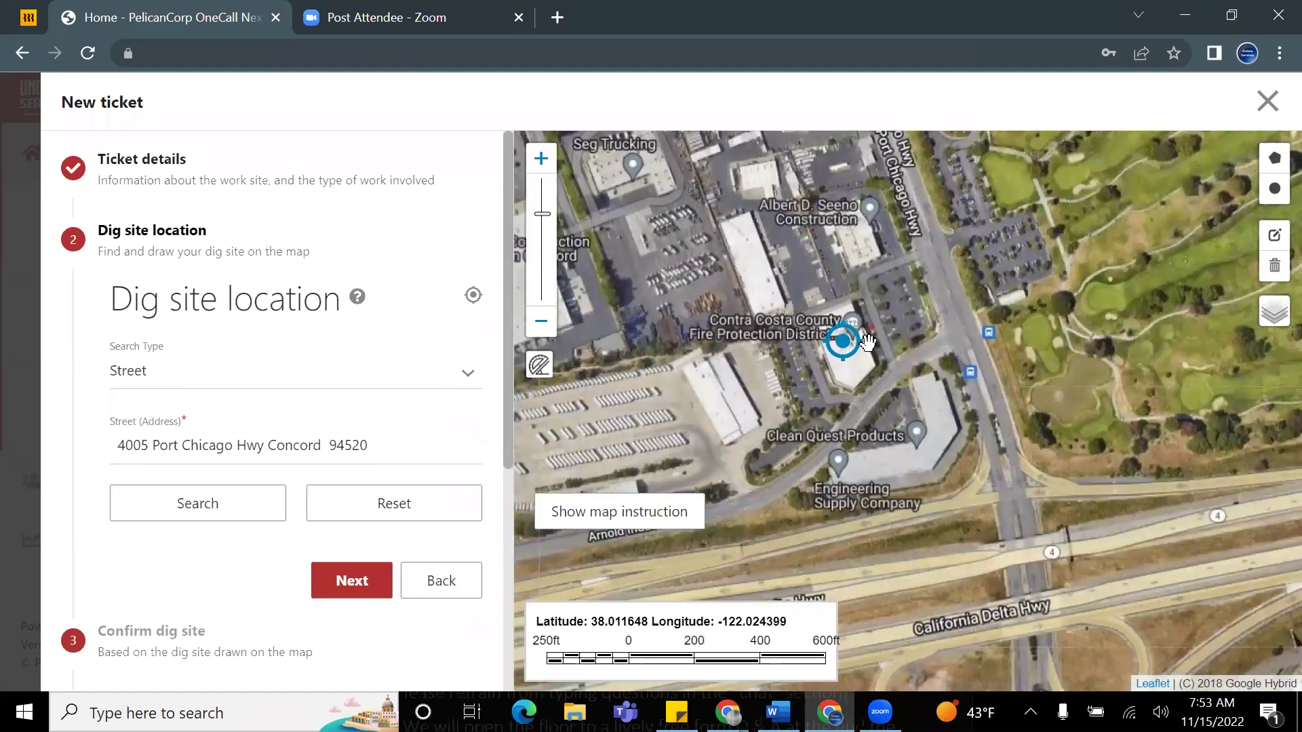
{"action": "left_click_drag", "start_coordinate": [966, 237], "coordinate": [944, 390]}
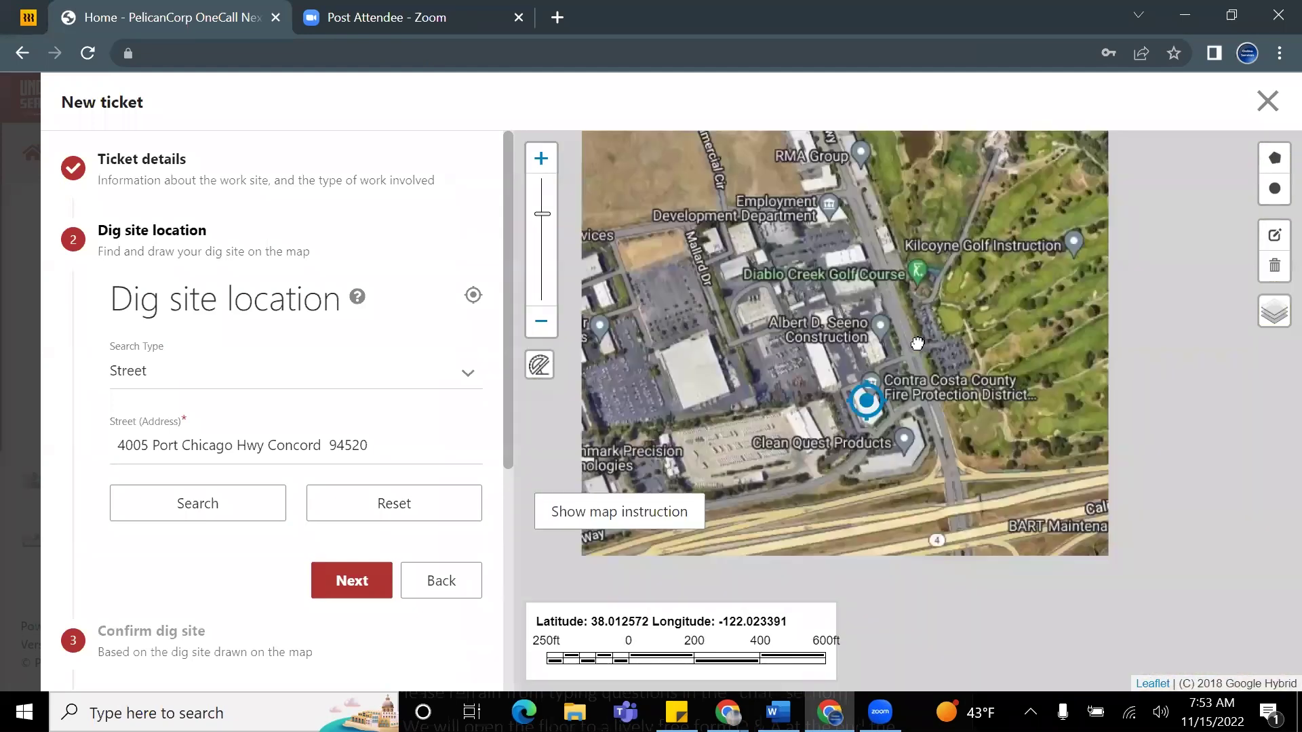
{"action": "scroll", "coordinate": [945, 390], "scroll_direction": "up", "scroll_amount": 1}
{"action": "scroll", "coordinate": [927, 438], "scroll_direction": "up", "scroll_amount": 3}
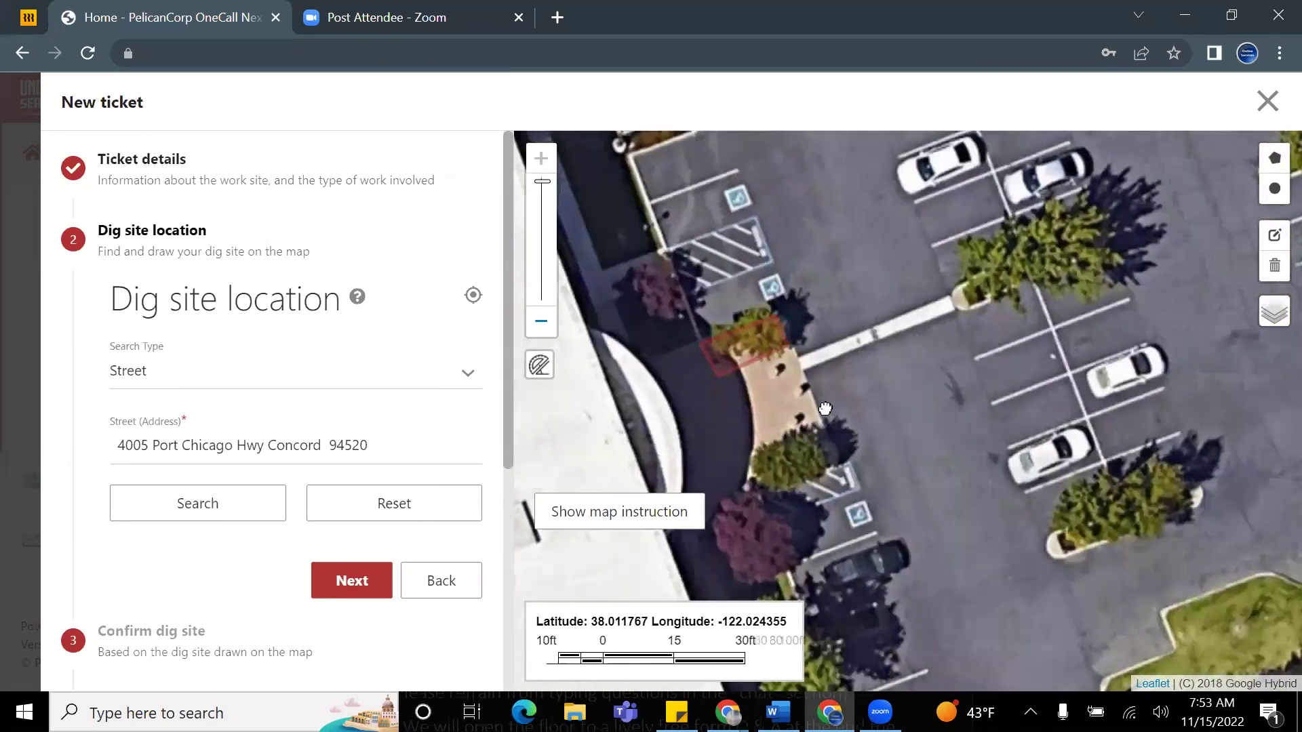
{"action": "left_click_drag", "start_coordinate": [825, 408], "coordinate": [926, 397]}
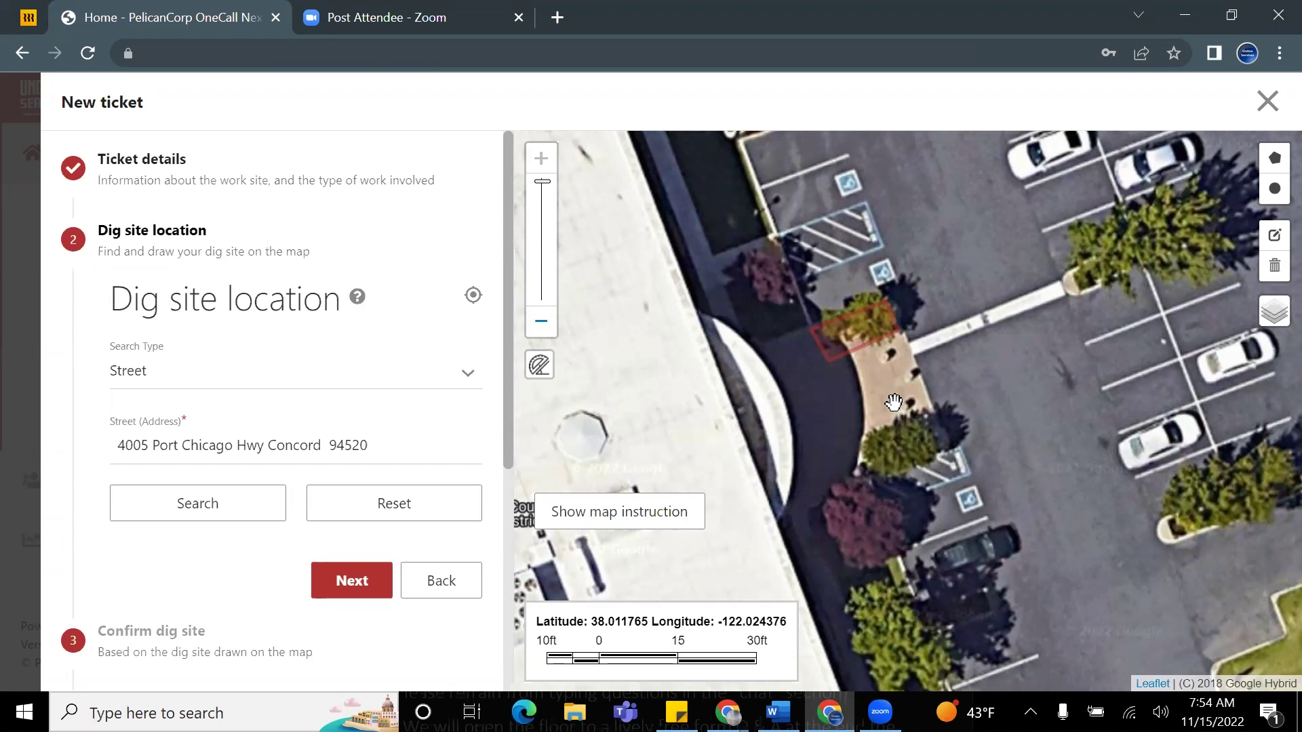
{"action": "scroll", "coordinate": [923, 409], "scroll_direction": "down", "scroll_amount": 2}
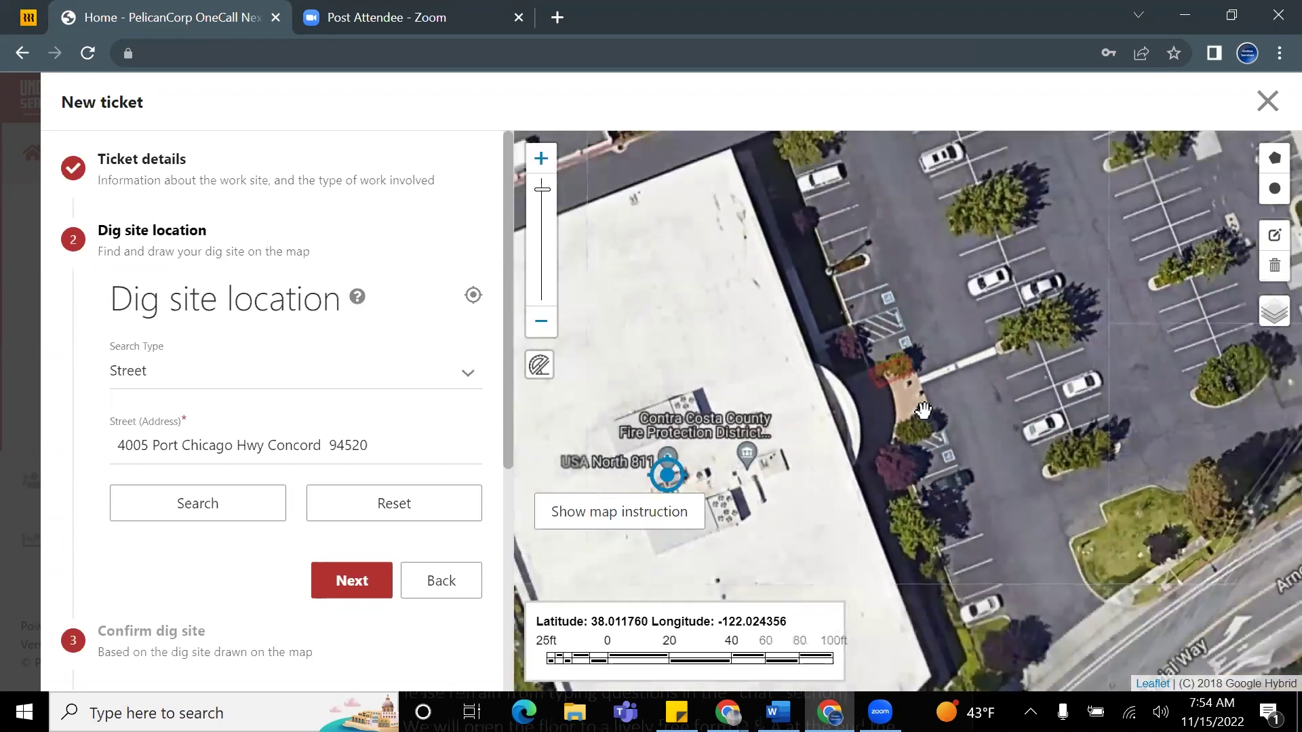
{"action": "scroll", "coordinate": [932, 427], "scroll_direction": "down", "scroll_amount": 2}
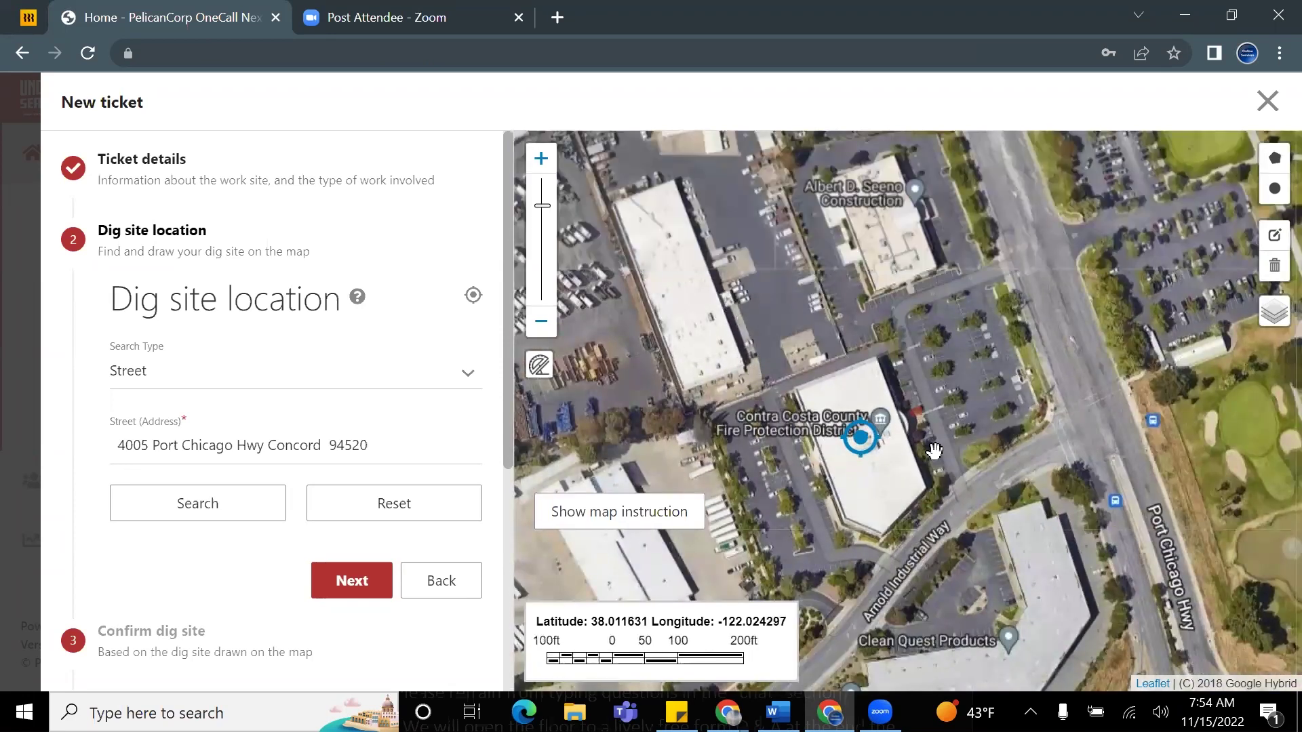
{"action": "scroll", "coordinate": [934, 450], "scroll_direction": "up", "scroll_amount": 4}
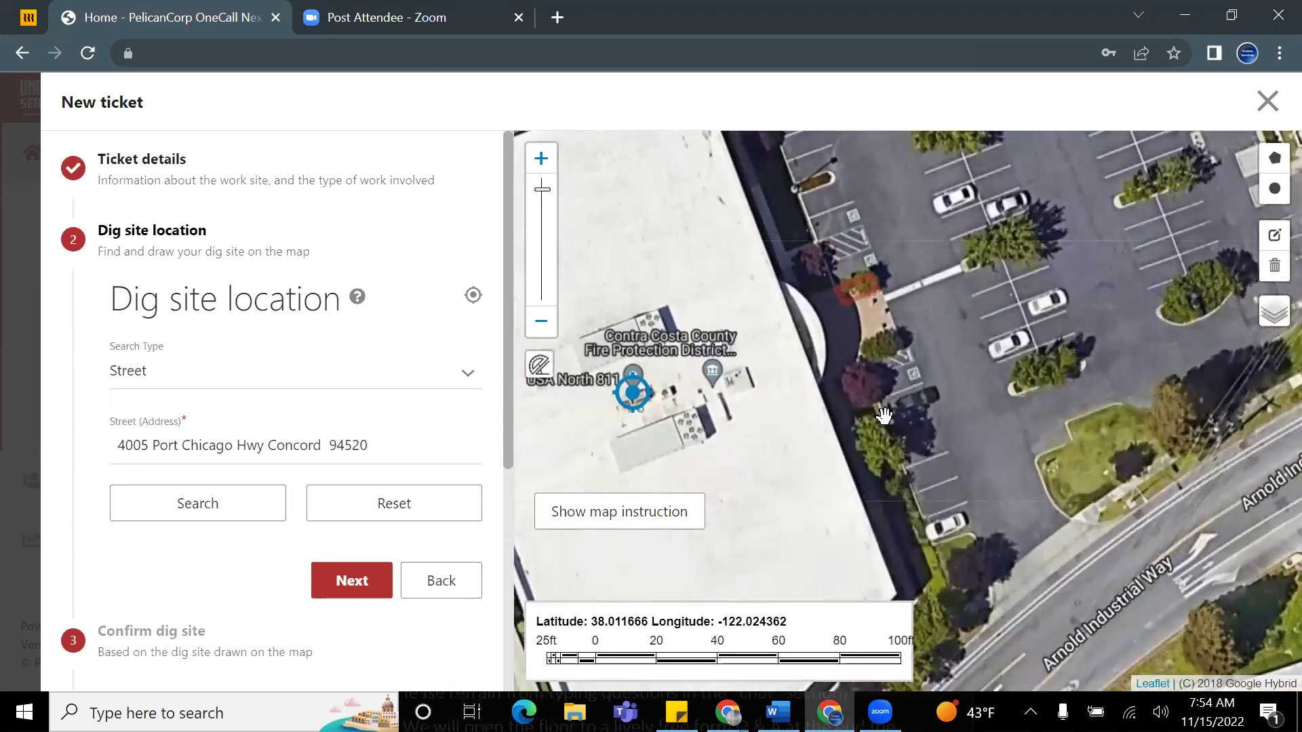
{"action": "left_click_drag", "start_coordinate": [893, 359], "coordinate": [894, 452]}
{"action": "left_click_drag", "start_coordinate": [873, 314], "coordinate": [876, 364]}
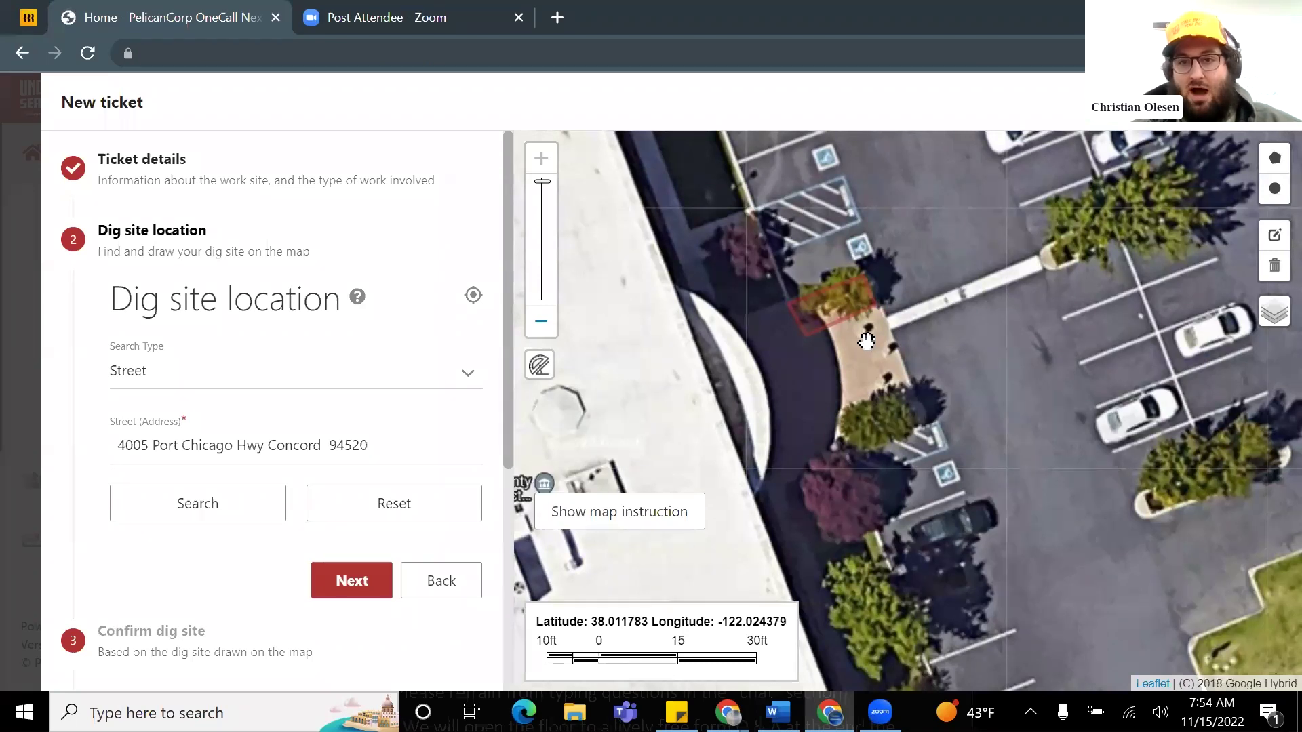
{"action": "scroll", "coordinate": [867, 343], "scroll_direction": "down", "scroll_amount": 2}
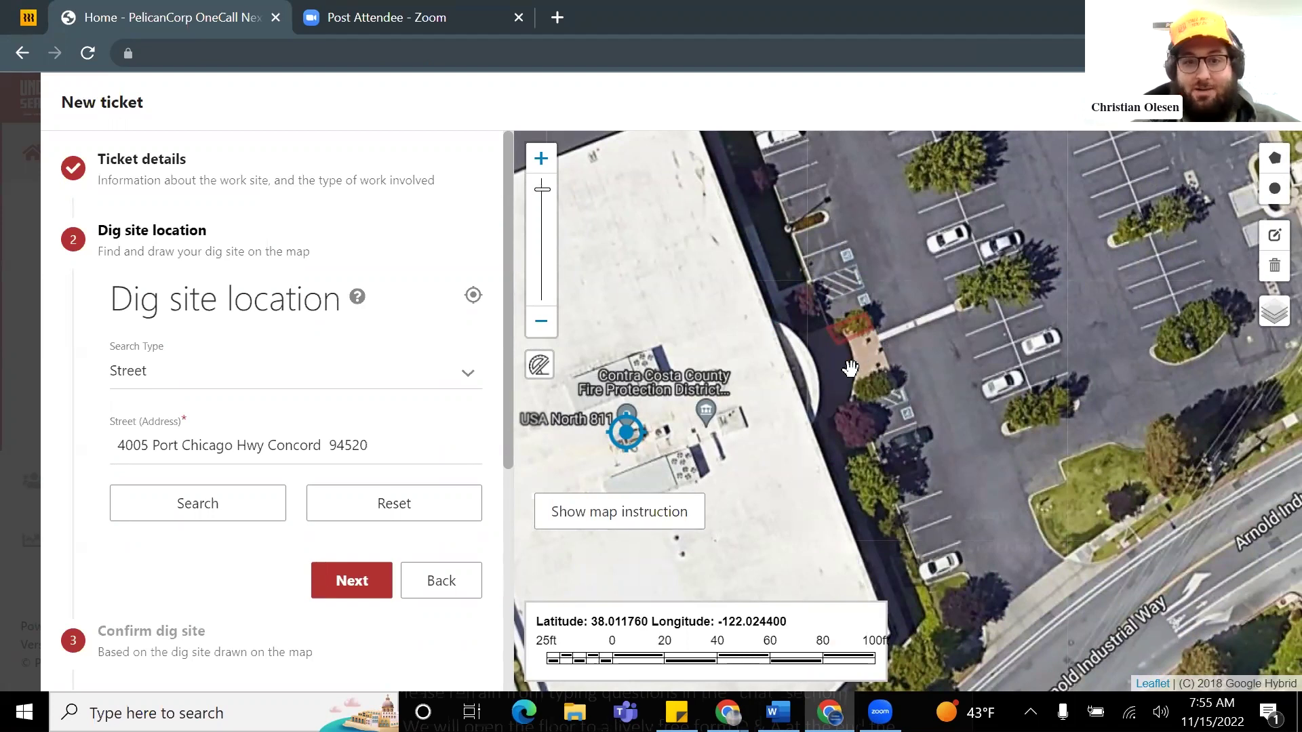
Step: Finish the dig site location step and review the map on the Confirm dig site step
{"action": "left_click", "coordinate": [351, 583]}
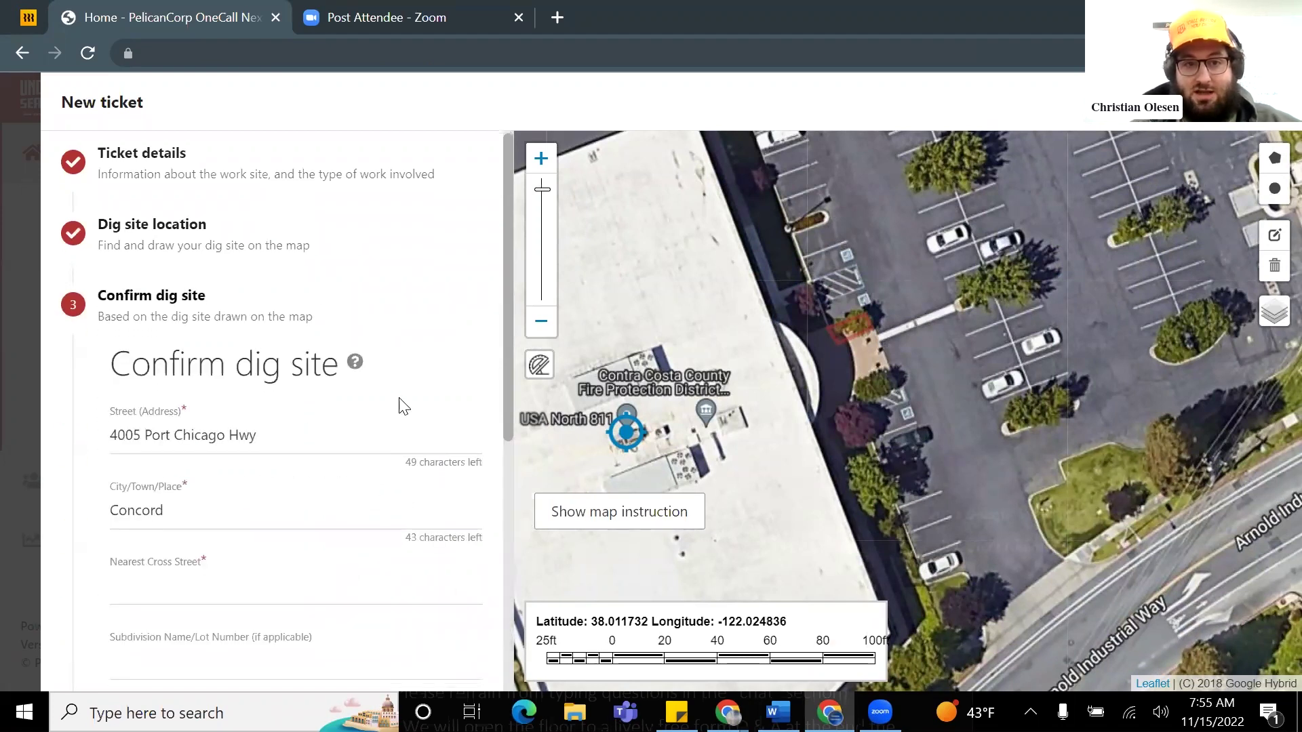
{"action": "scroll", "coordinate": [305, 360], "scroll_direction": "down", "scroll_amount": 2}
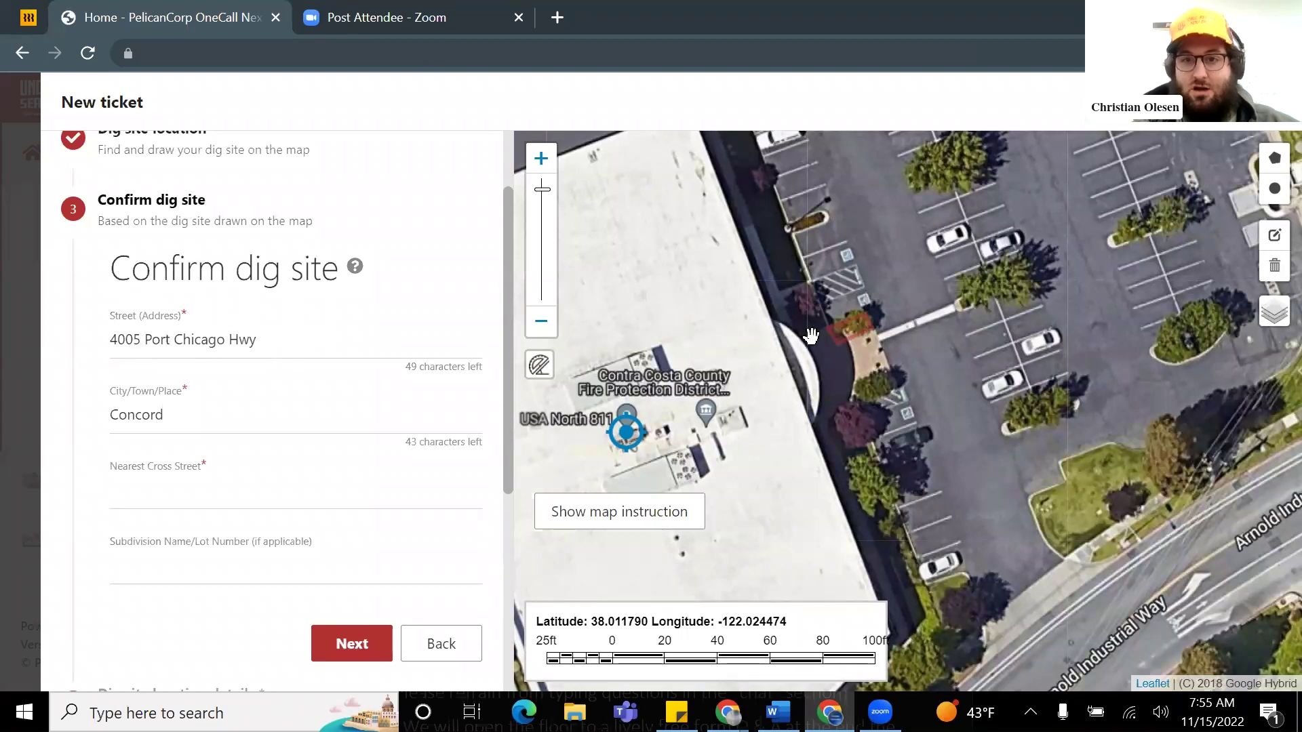
{"action": "scroll", "coordinate": [810, 337], "scroll_direction": "down", "scroll_amount": 1}
{"action": "left_click_drag", "start_coordinate": [1105, 173], "coordinate": [1029, 249]}
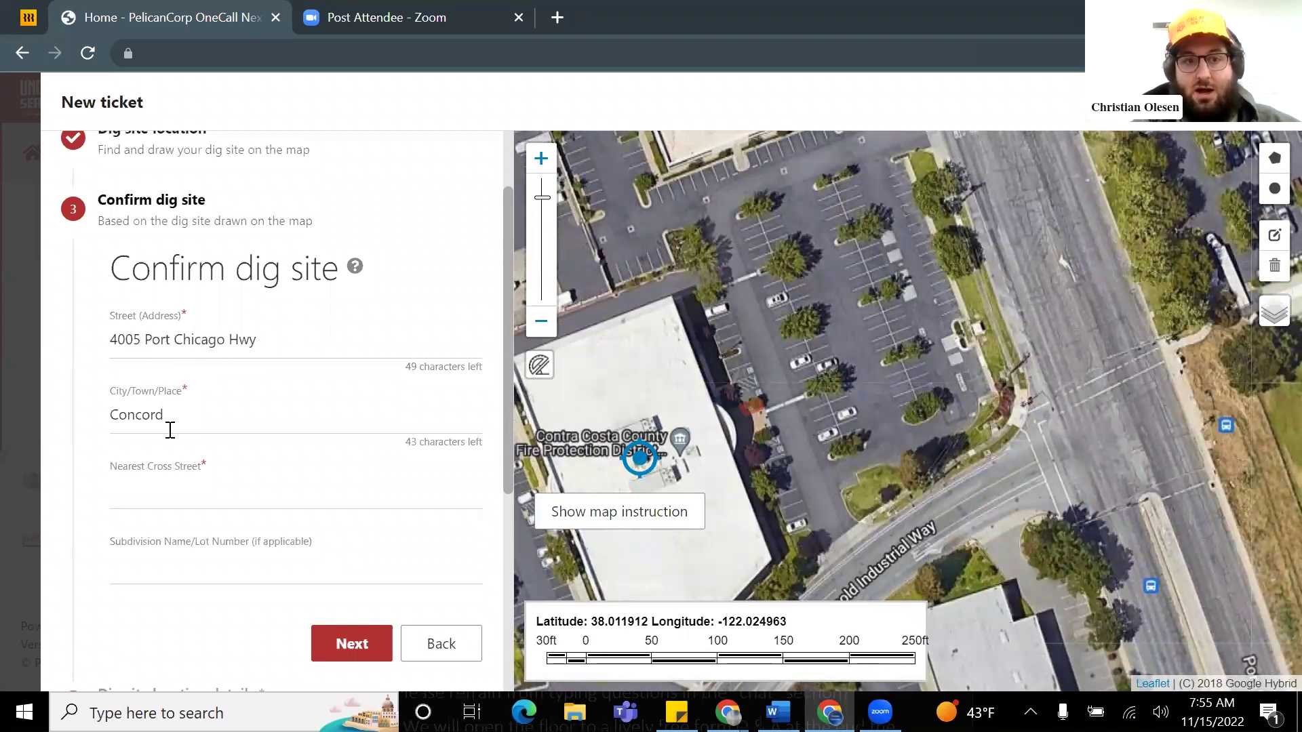
{"action": "scroll", "coordinate": [276, 429], "scroll_direction": "up", "scroll_amount": 1}
{"action": "scroll", "coordinate": [260, 419], "scroll_direction": "down", "scroll_amount": 1}
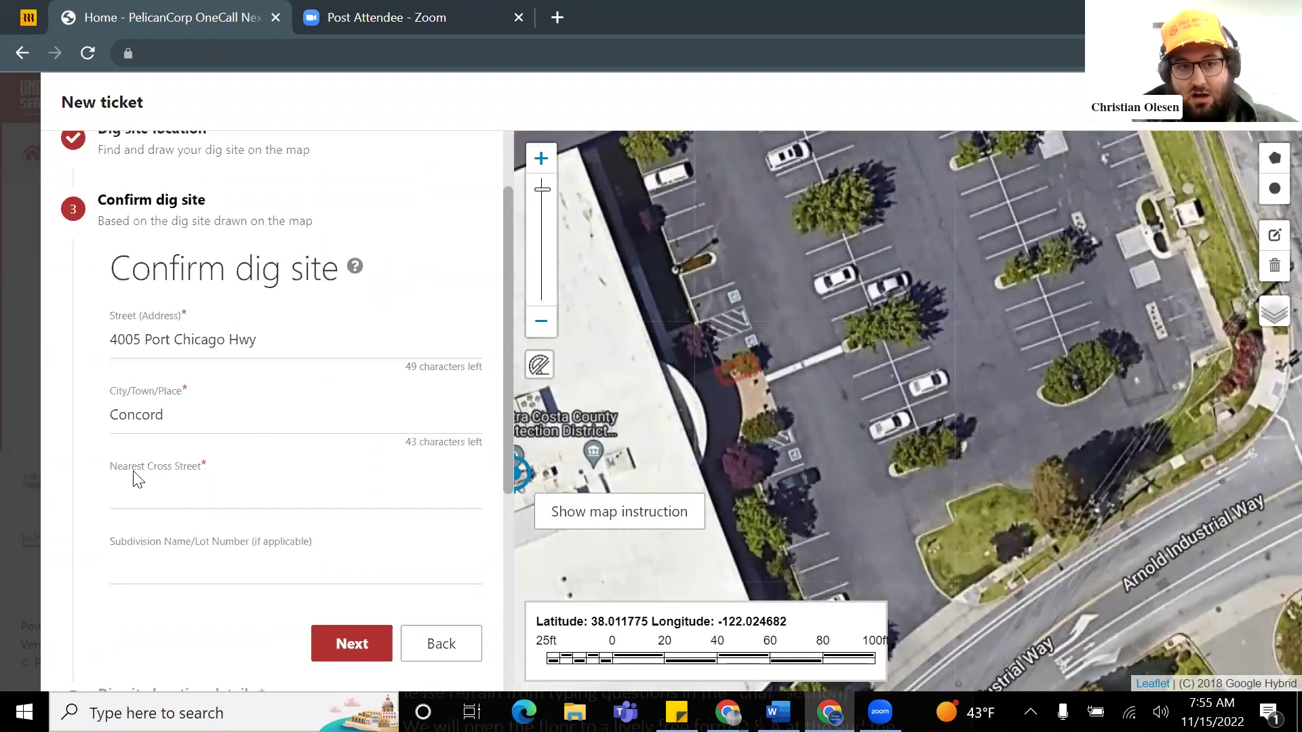
{"action": "scroll", "coordinate": [847, 463], "scroll_direction": "down", "scroll_amount": 2}
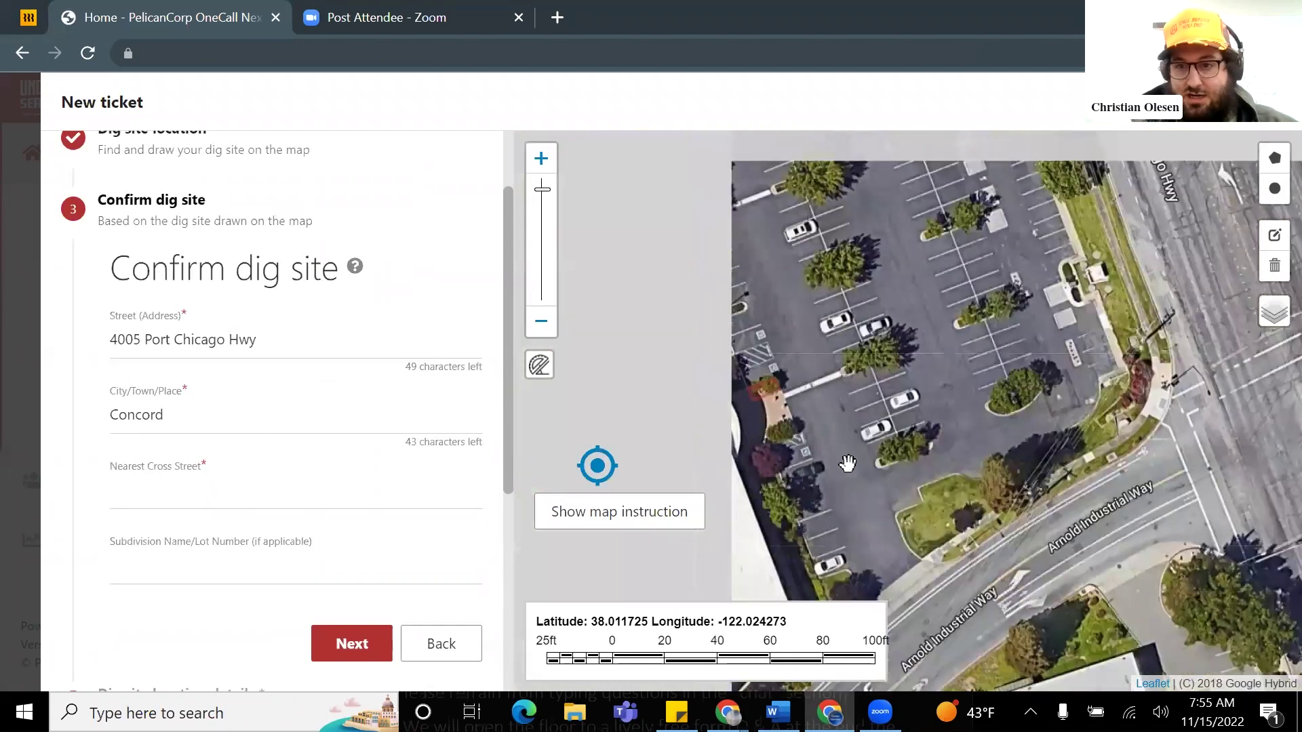
{"action": "scroll", "coordinate": [908, 488], "scroll_direction": "up", "scroll_amount": 2}
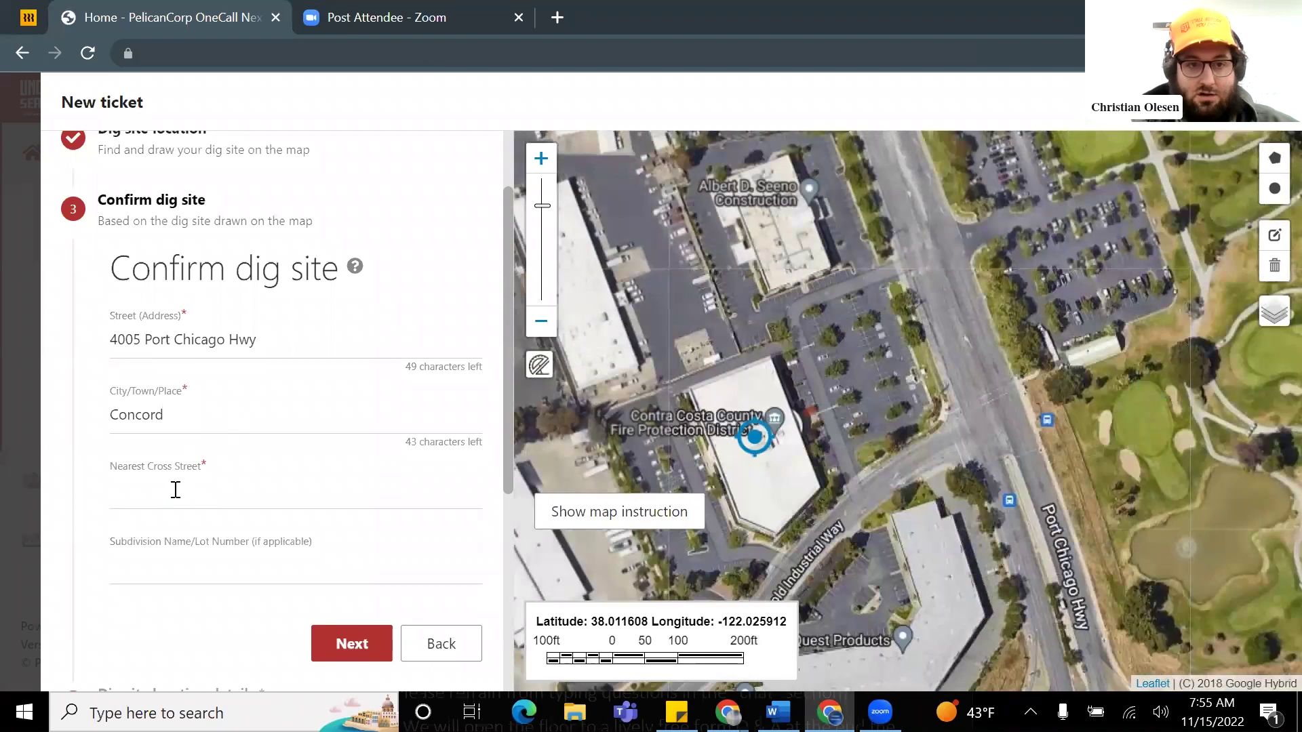
Step: Set the nearest cross street to Arnold Industrial Way
{"action": "left_click", "coordinate": [175, 490]}
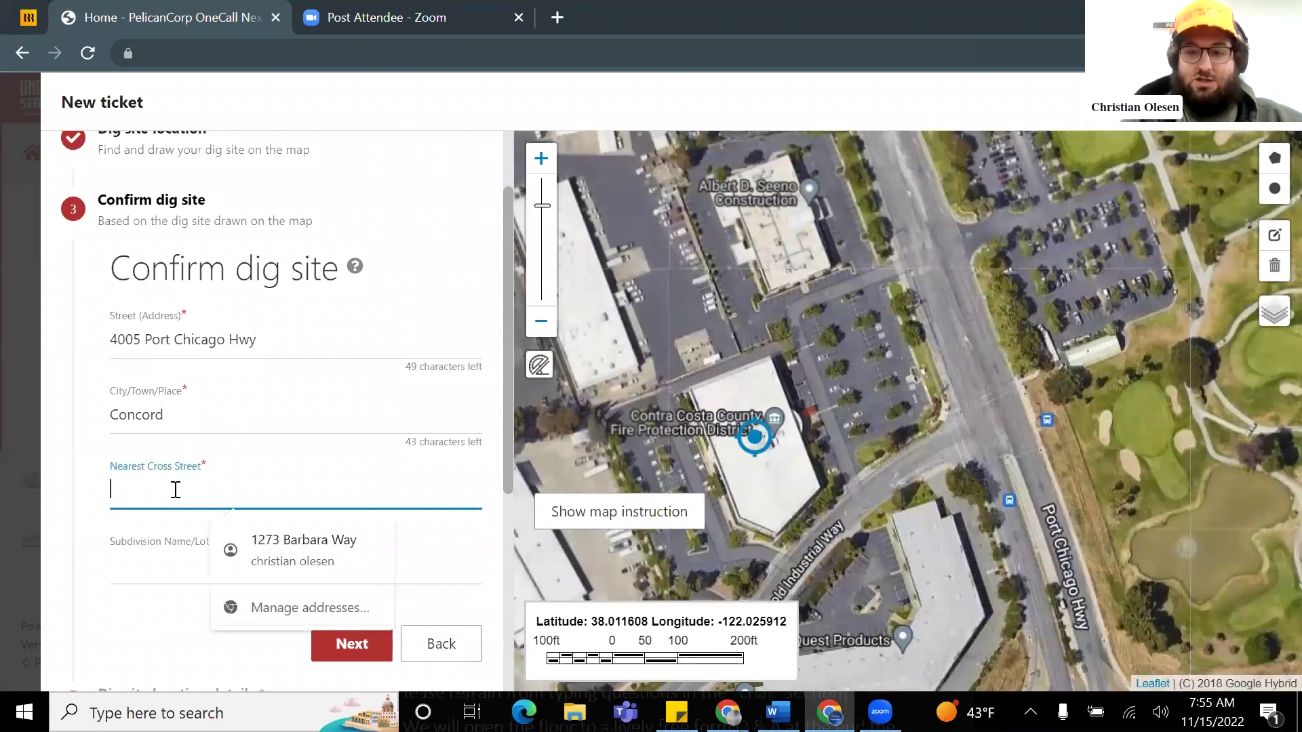
{"action": "type", "text": "Arnold"}
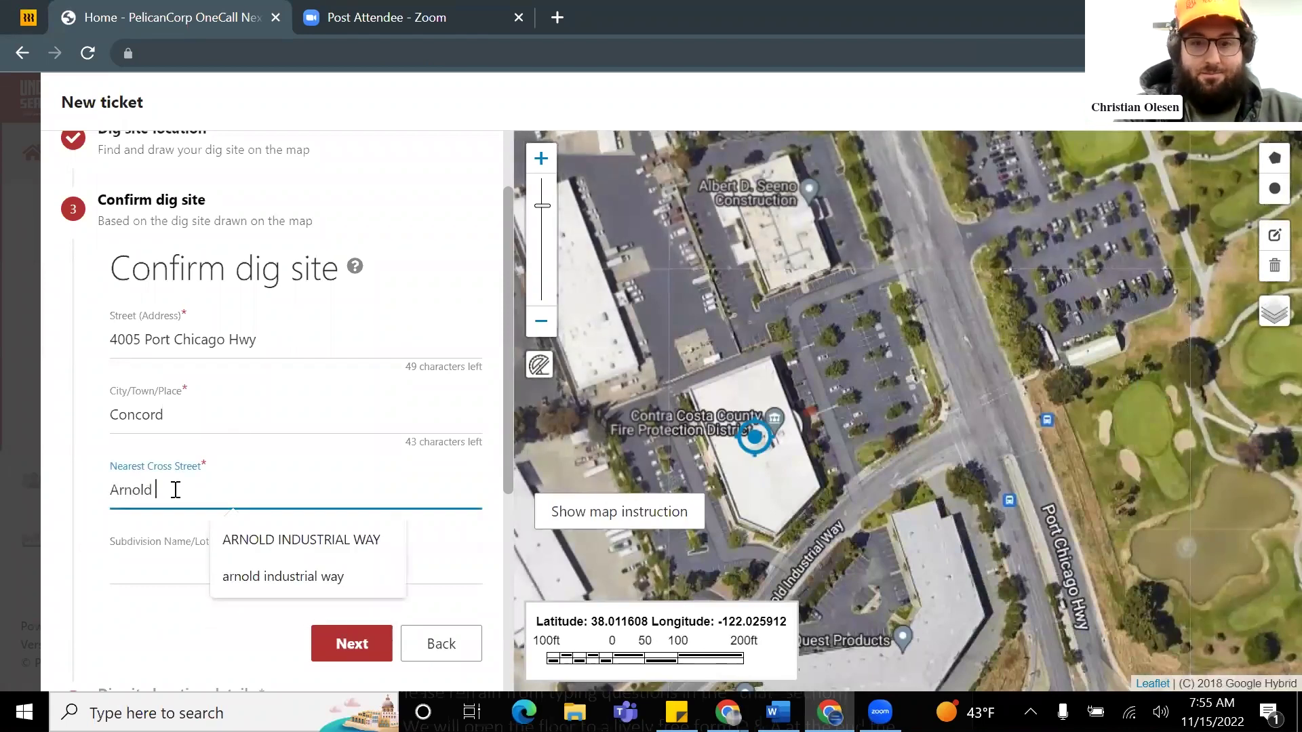
{"action": "type", "text": " Industrial WA"}
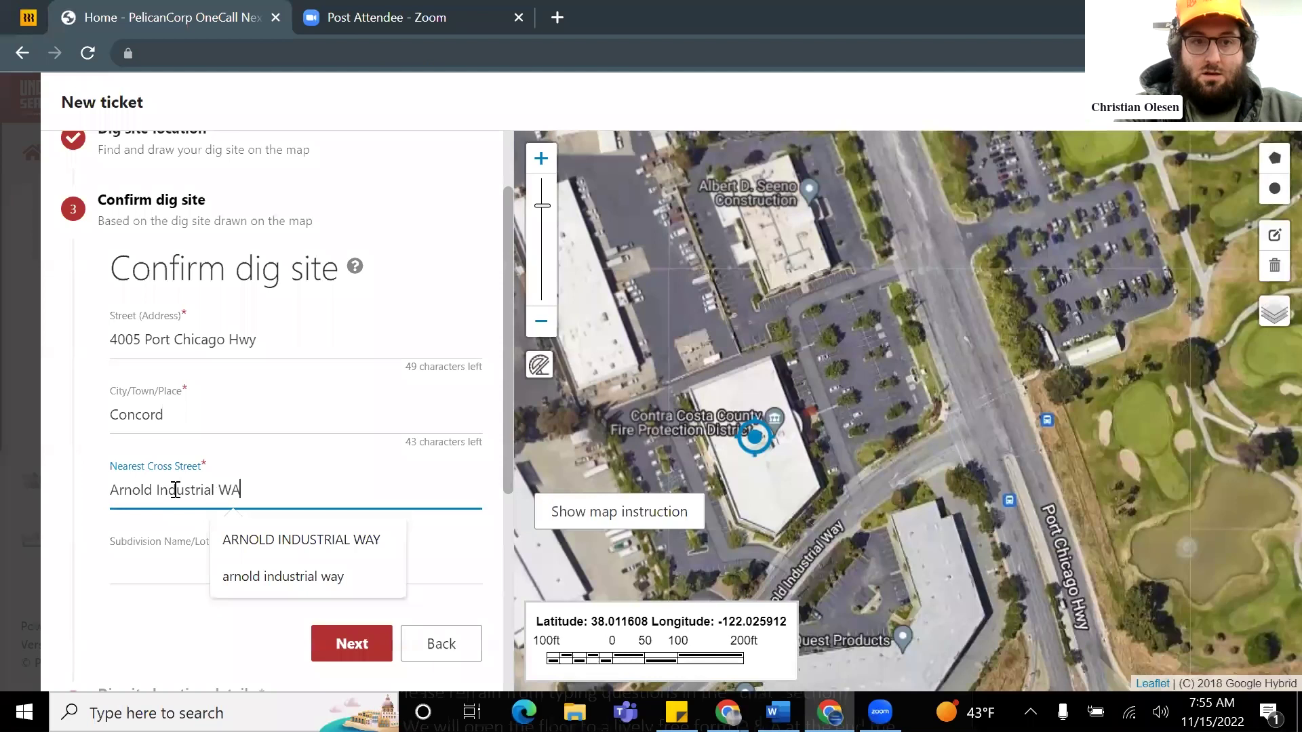
{"action": "left_click", "coordinate": [102, 517]}
{"action": "scroll", "coordinate": [142, 511], "scroll_direction": "down", "scroll_amount": 2}
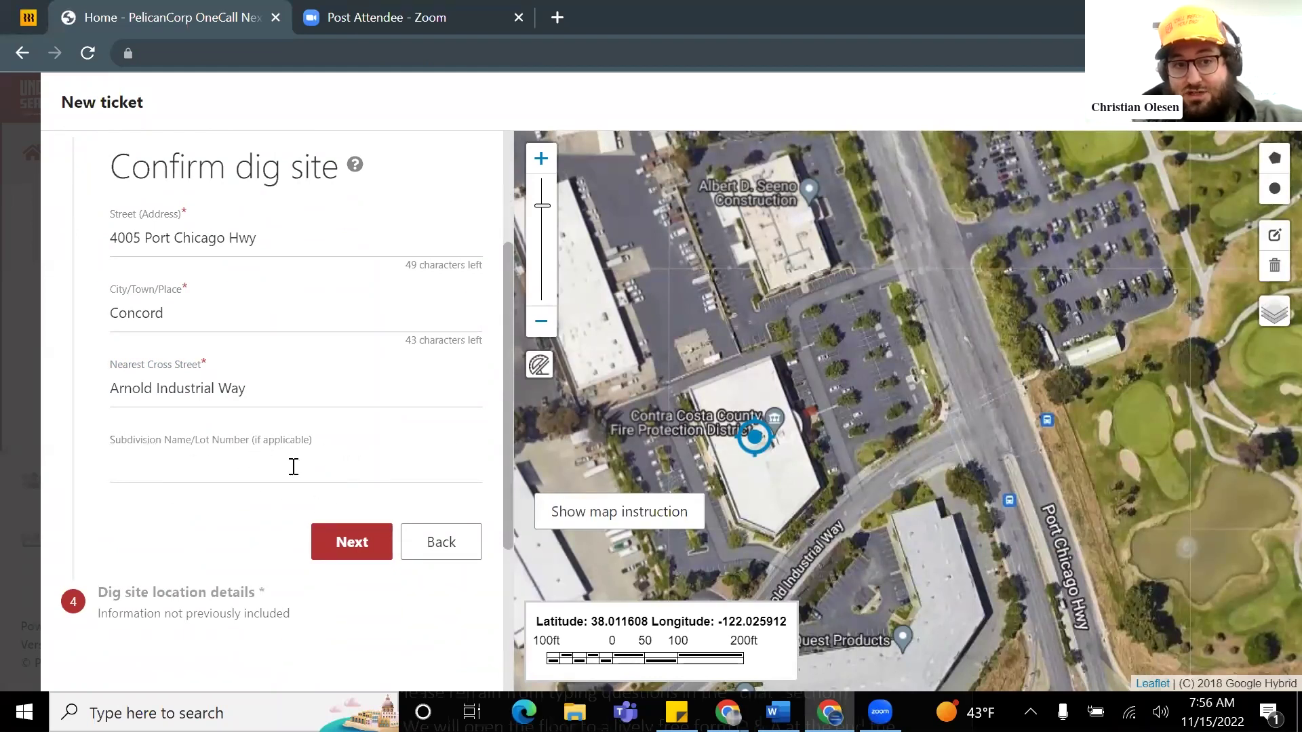
Step: On the location details step, enter 'Work in front of the building in the planter' as additional details
{"action": "left_click", "coordinate": [360, 556]}
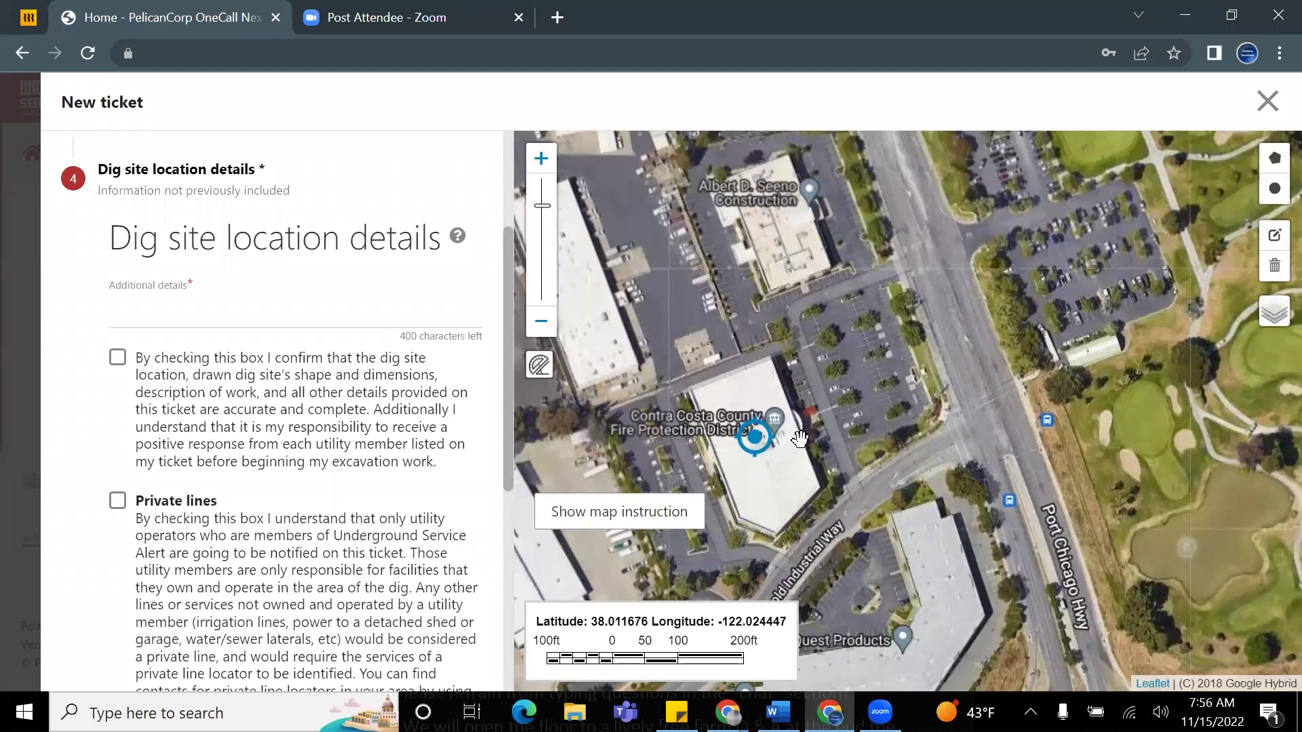
{"action": "scroll", "coordinate": [800, 442], "scroll_direction": "up", "scroll_amount": 1}
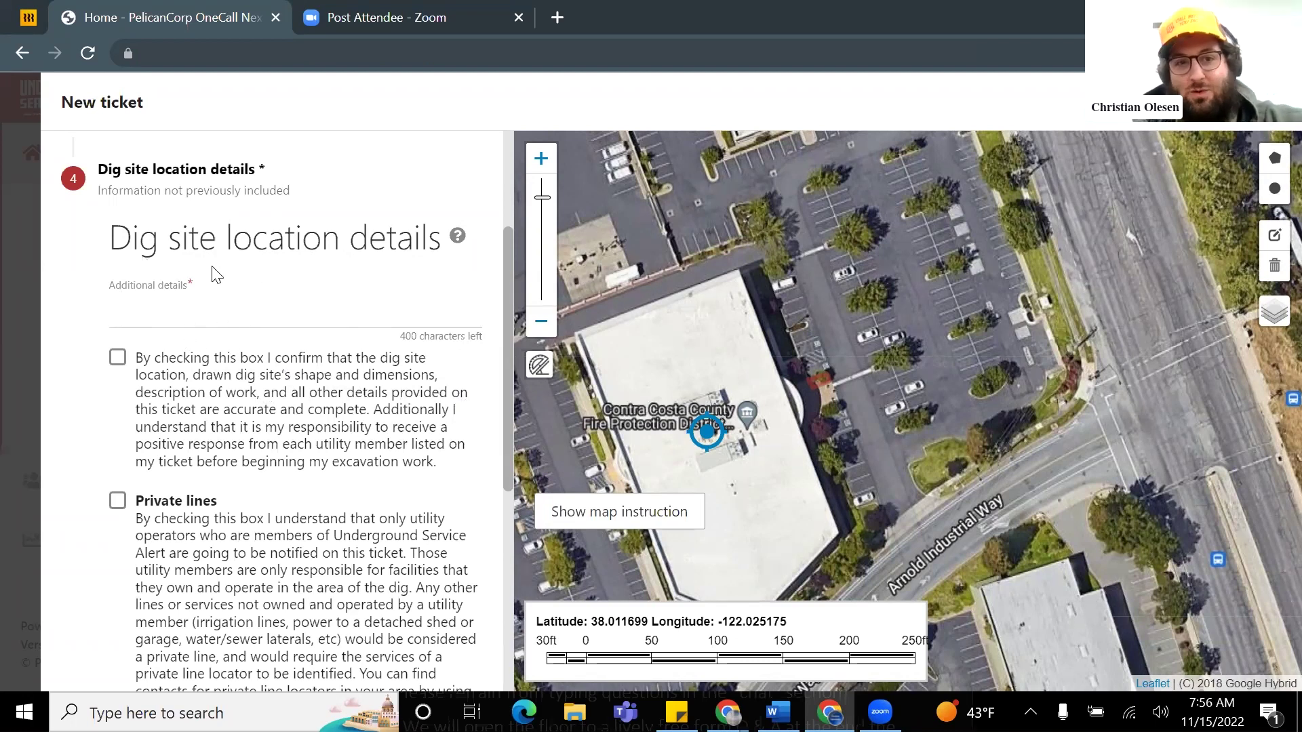
{"action": "left_click", "coordinate": [142, 317]}
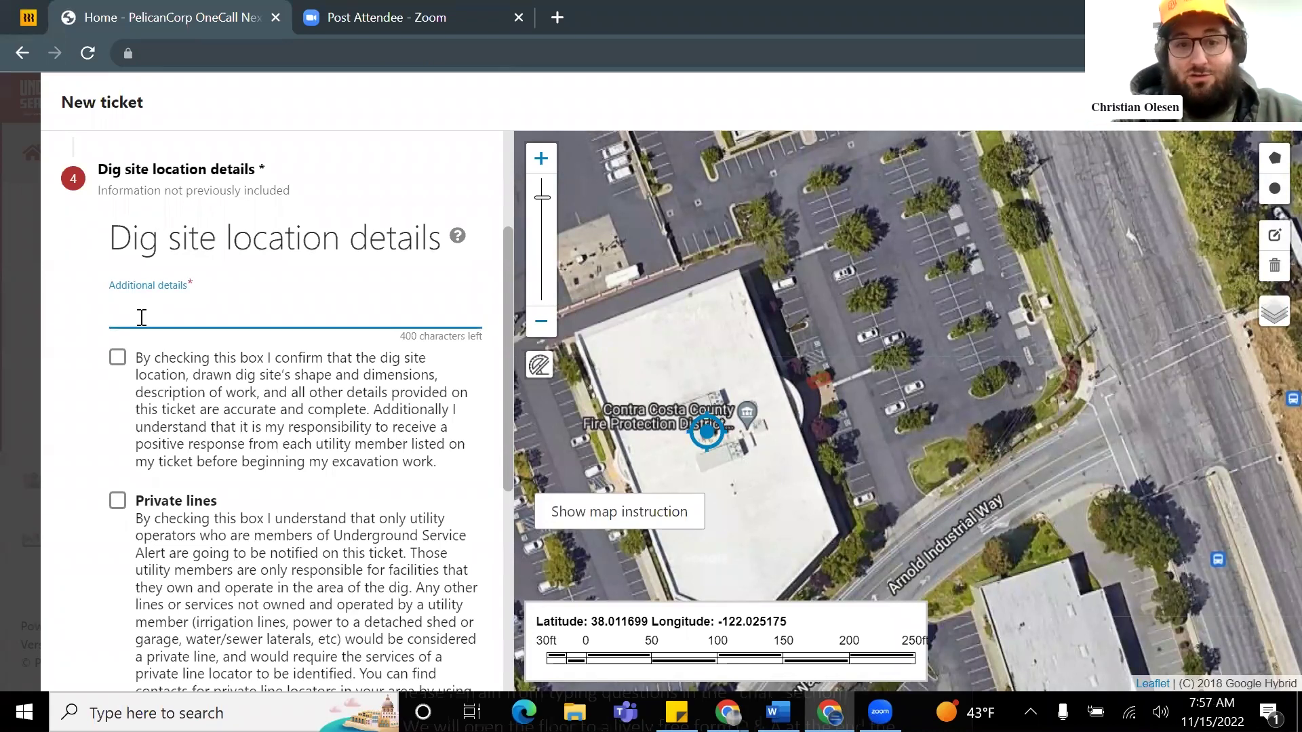
{"action": "type", "text": "Work "}
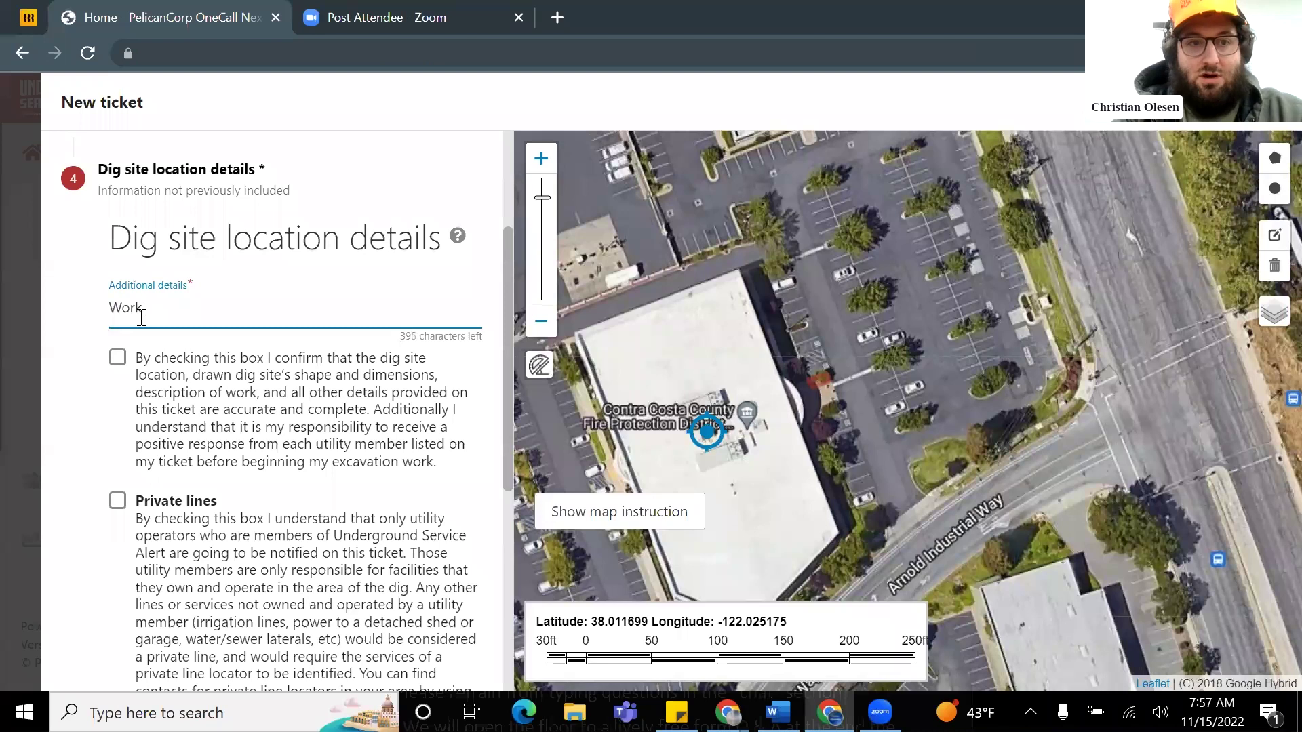
{"action": "type", "text": "in front of the building in the"}
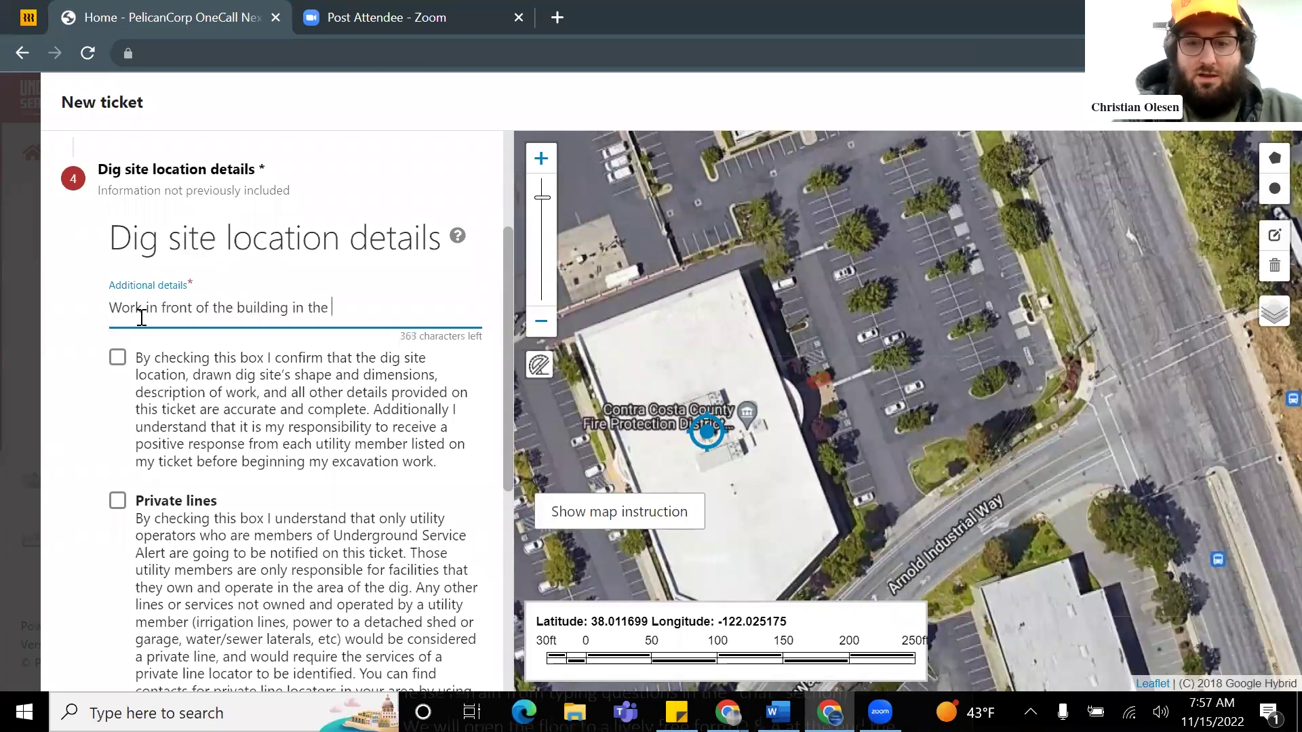
{"action": "type", "text": "planter"}
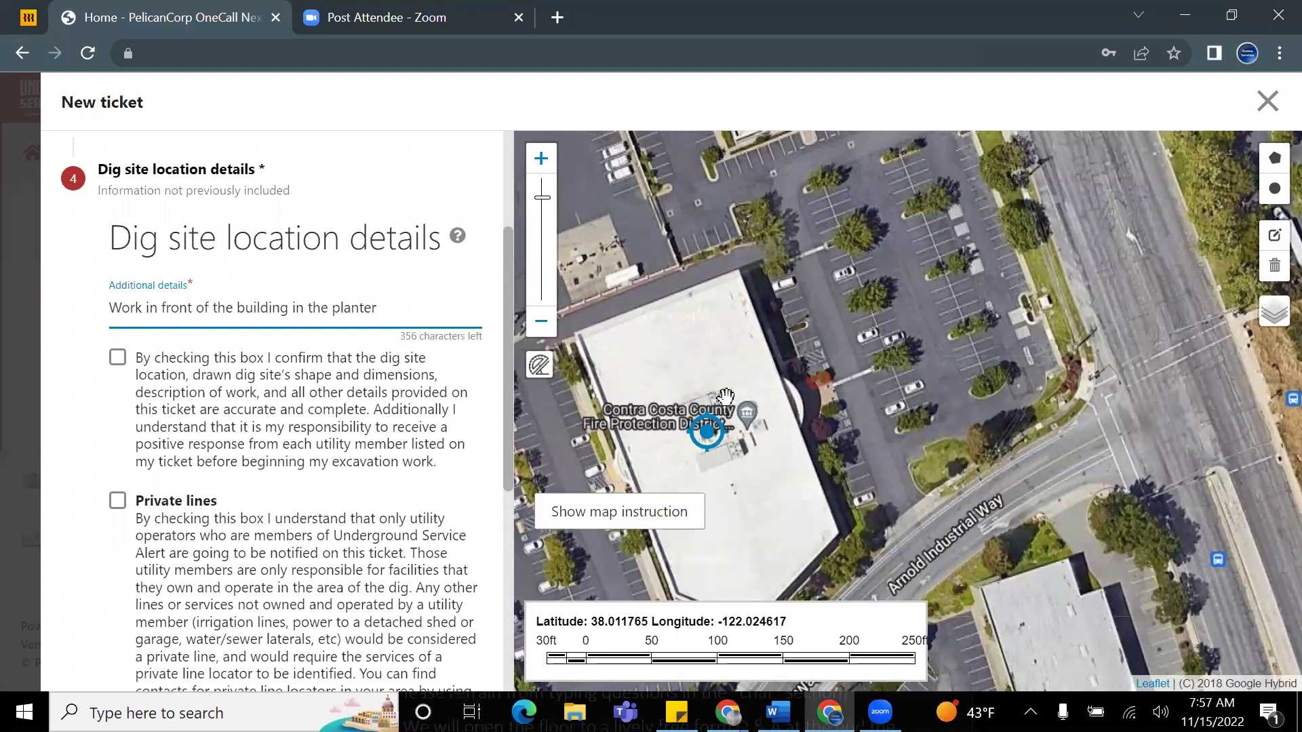
{"action": "scroll", "coordinate": [388, 434], "scroll_direction": "down", "scroll_amount": 2}
{"action": "scroll", "coordinate": [388, 434], "scroll_direction": "down", "scroll_amount": 2}
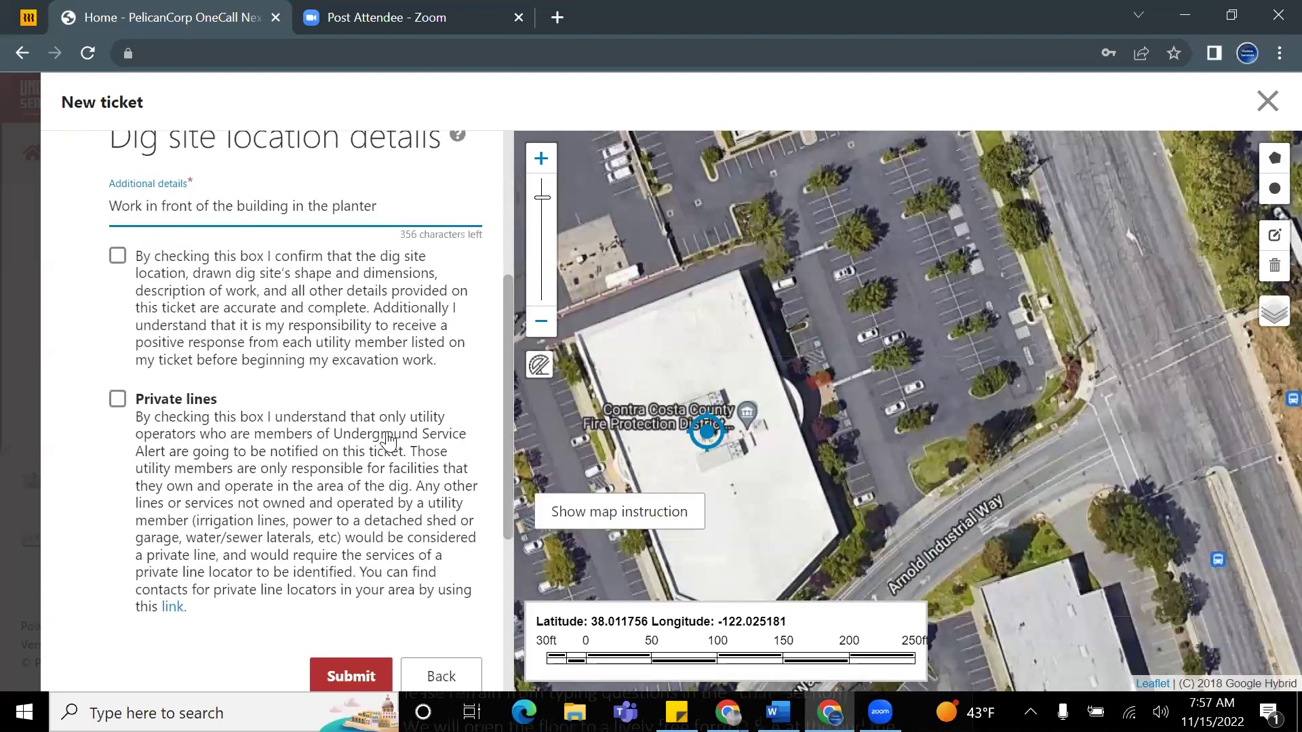
{"action": "scroll", "coordinate": [388, 442], "scroll_direction": "up", "scroll_amount": 3}
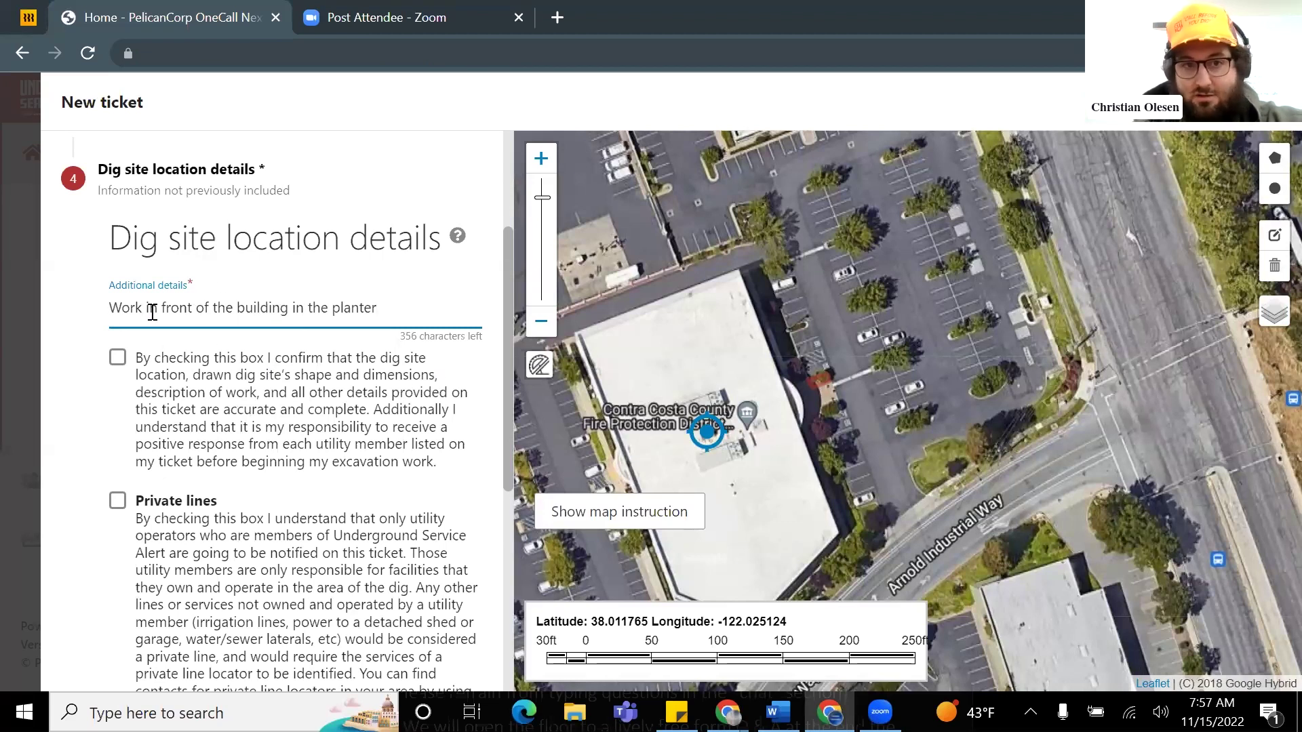
{"action": "scroll", "coordinate": [810, 381], "scroll_direction": "up", "scroll_amount": 3}
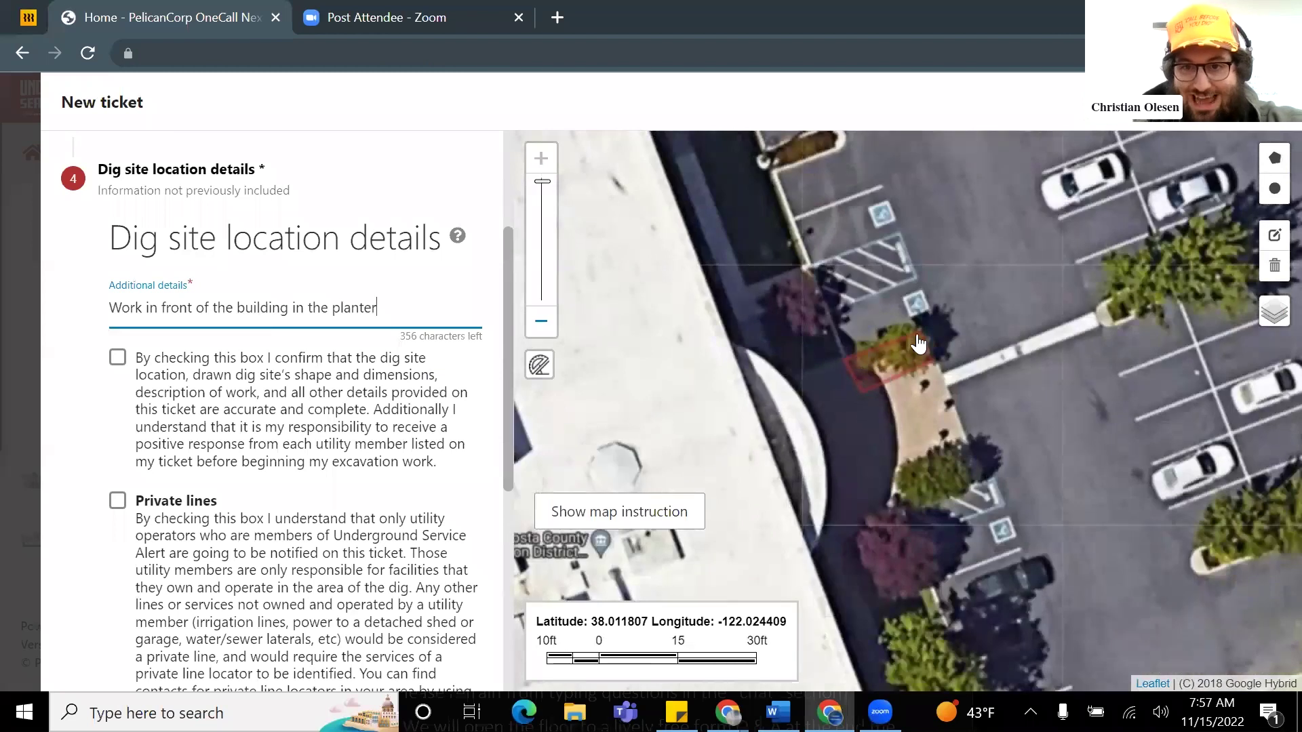
{"action": "scroll", "coordinate": [861, 377], "scroll_direction": "down", "scroll_amount": 3}
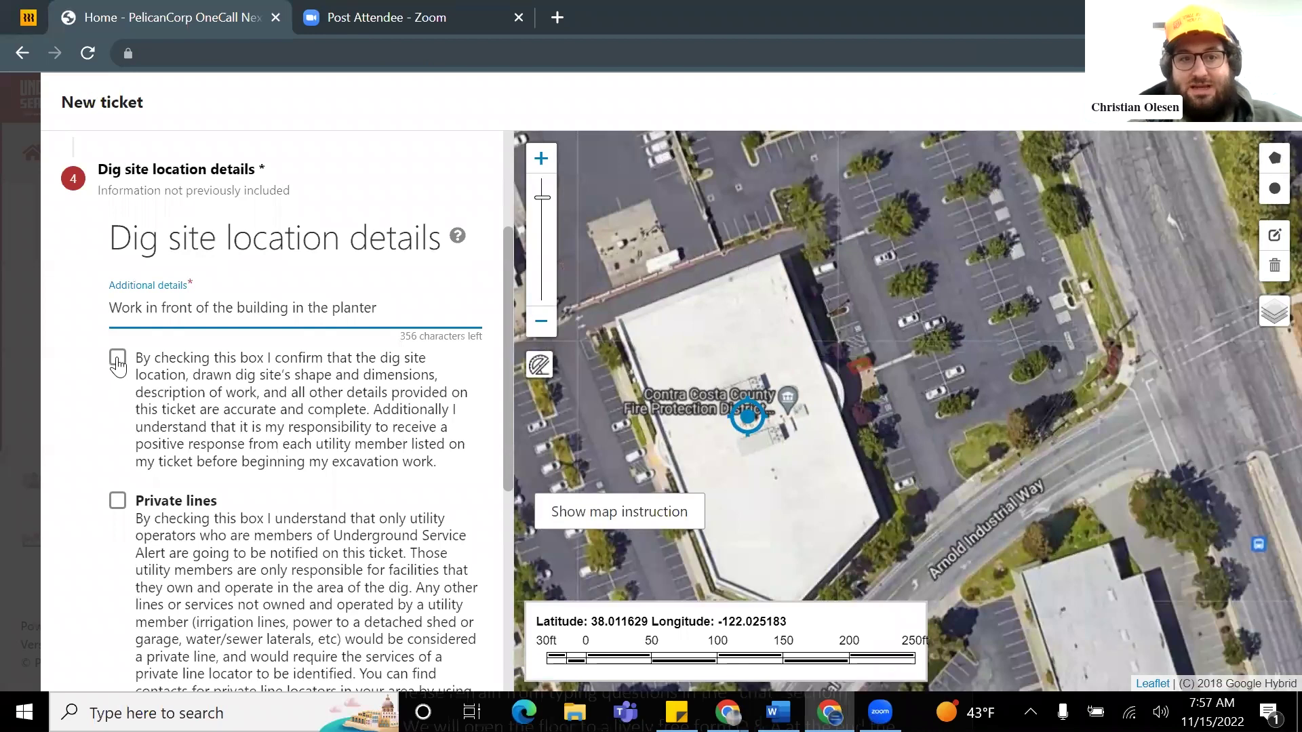
Step: Confirm the dig site details, acknowledge the Private lines notice, and submit the ticket
{"action": "left_click", "coordinate": [117, 365]}
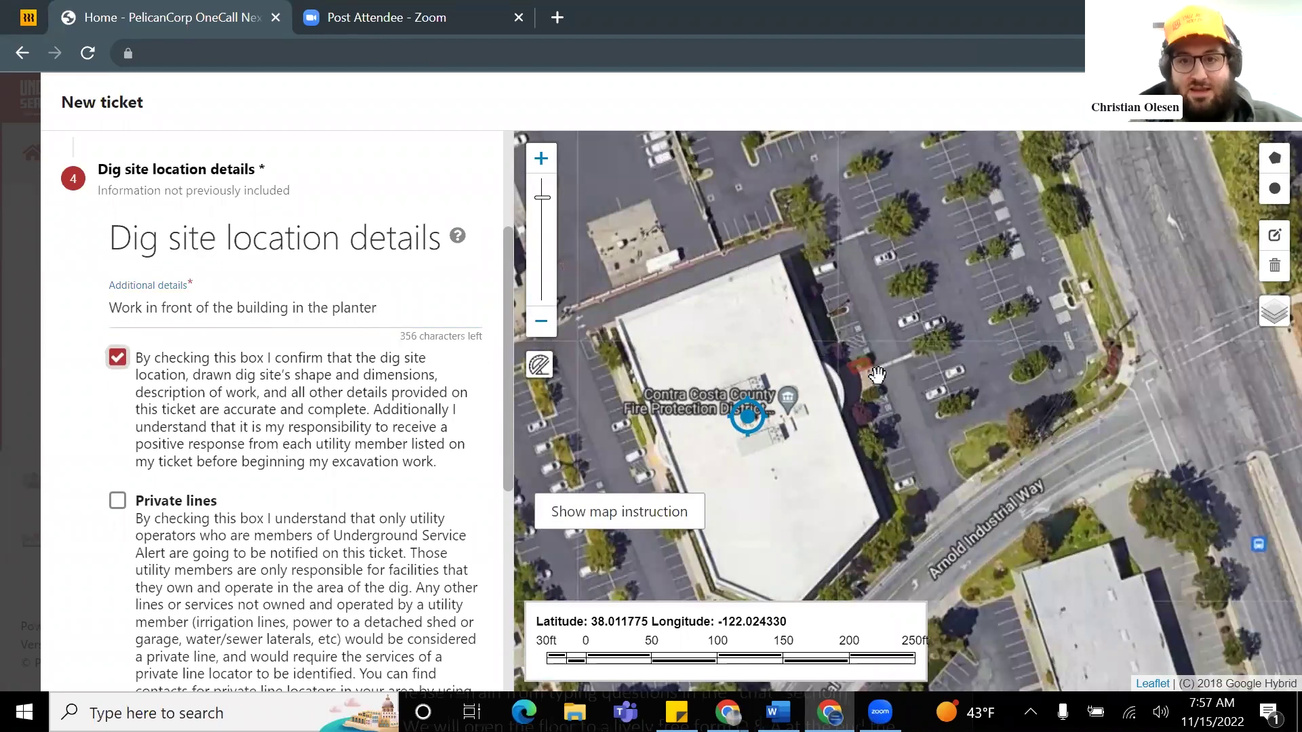
{"action": "scroll", "coordinate": [234, 470], "scroll_direction": "down", "scroll_amount": 3}
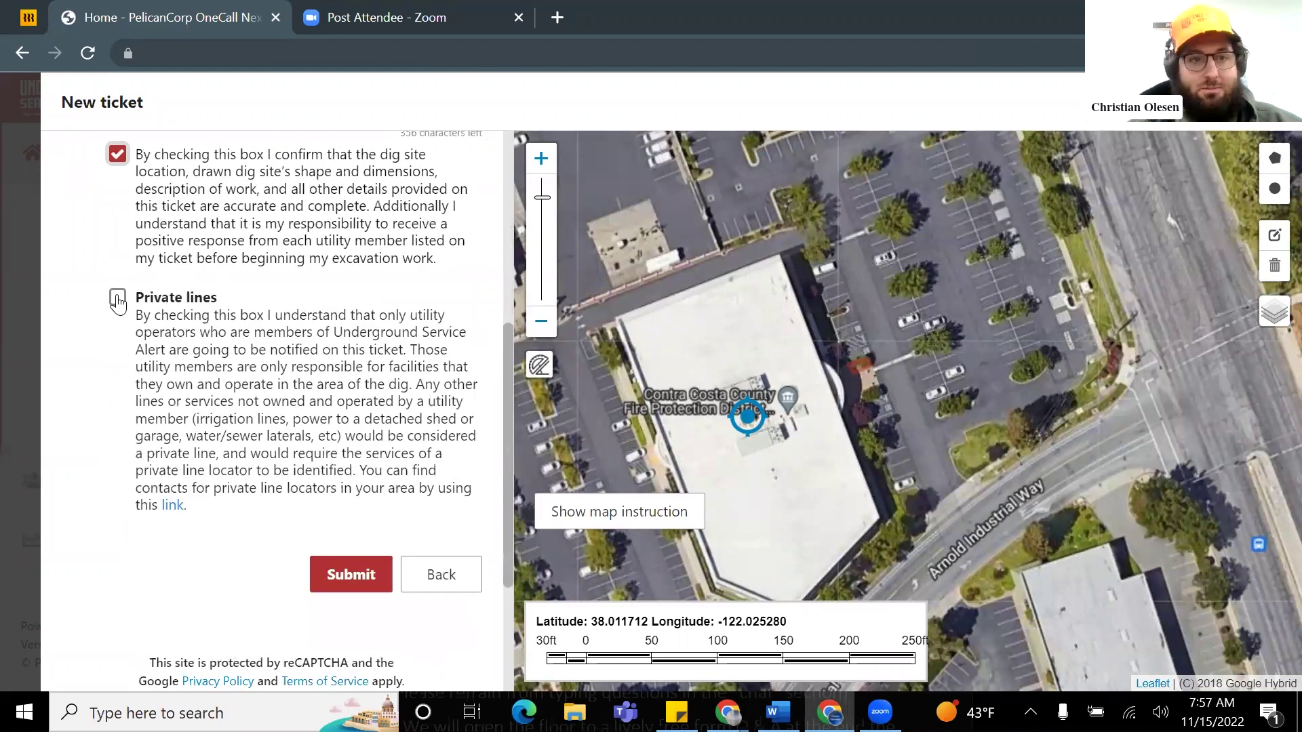
{"action": "left_click", "coordinate": [117, 298]}
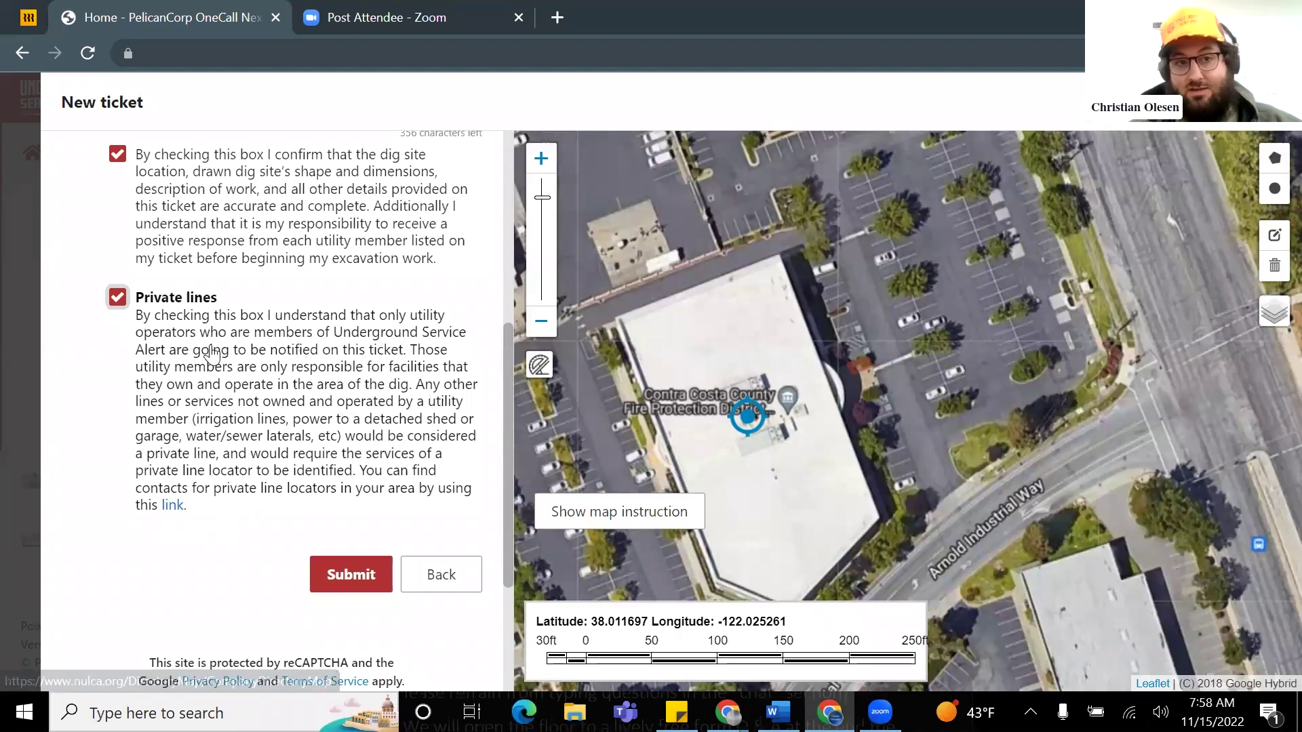
{"action": "scroll", "coordinate": [213, 353], "scroll_direction": "up", "scroll_amount": 2}
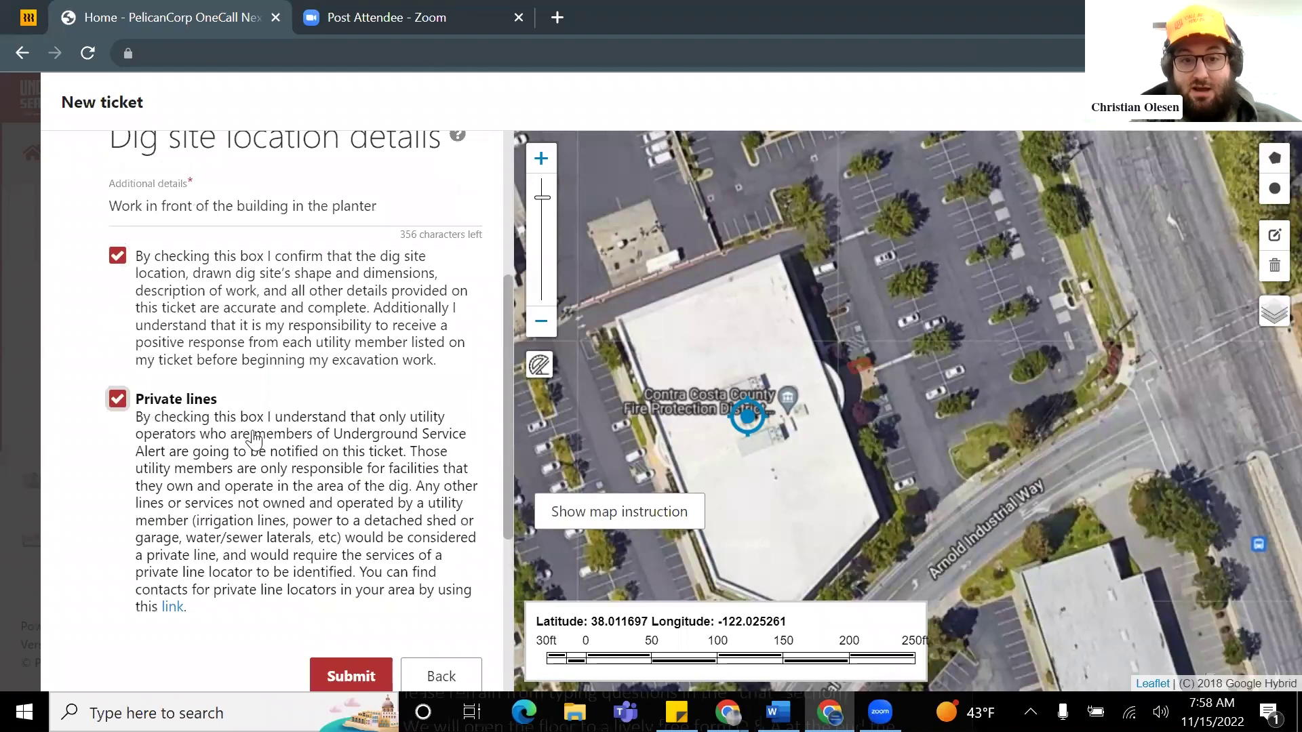
{"action": "scroll", "coordinate": [254, 440], "scroll_direction": "down", "scroll_amount": 4}
{"action": "left_click", "coordinate": [346, 469]}
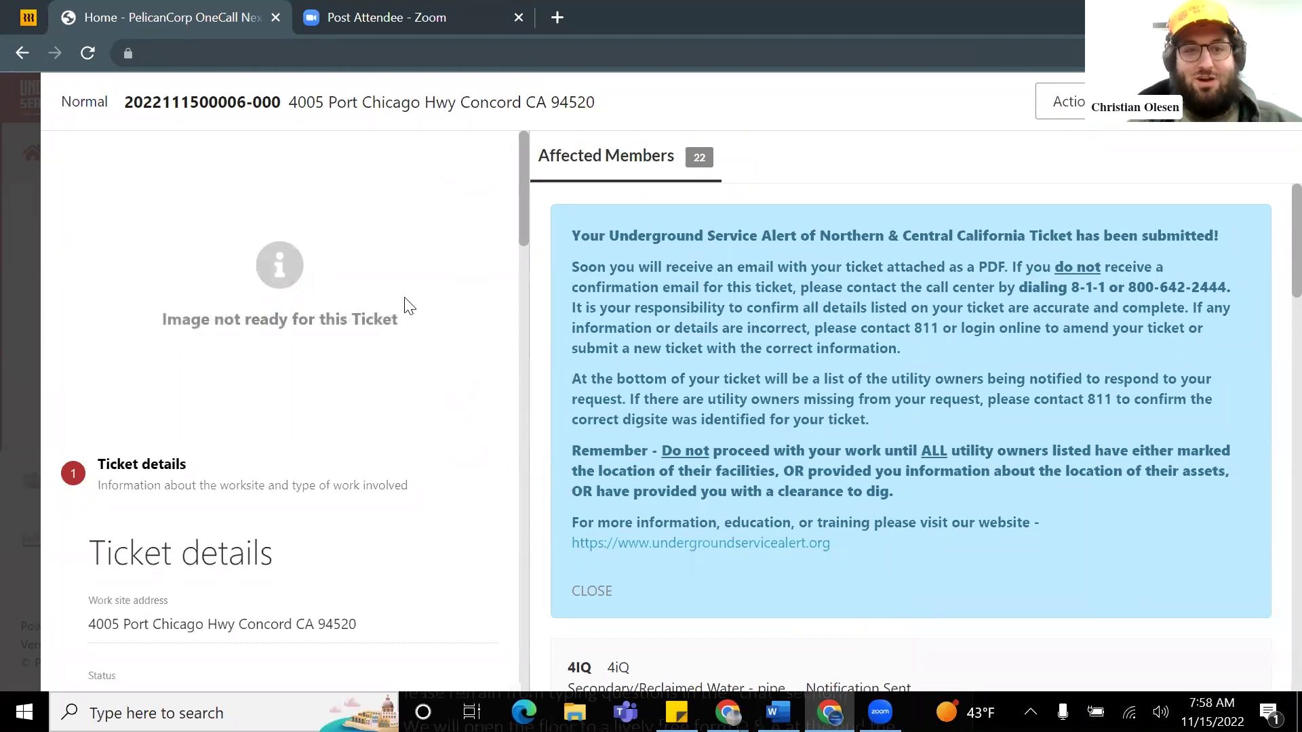
Step: Scroll through the submitted ticket's details: status New, Hand digging at 24 to 48 inches, No Permit
{"action": "scroll", "coordinate": [402, 310], "scroll_direction": "down", "scroll_amount": 1}
{"action": "scroll", "coordinate": [484, 291], "scroll_direction": "up", "scroll_amount": 1}
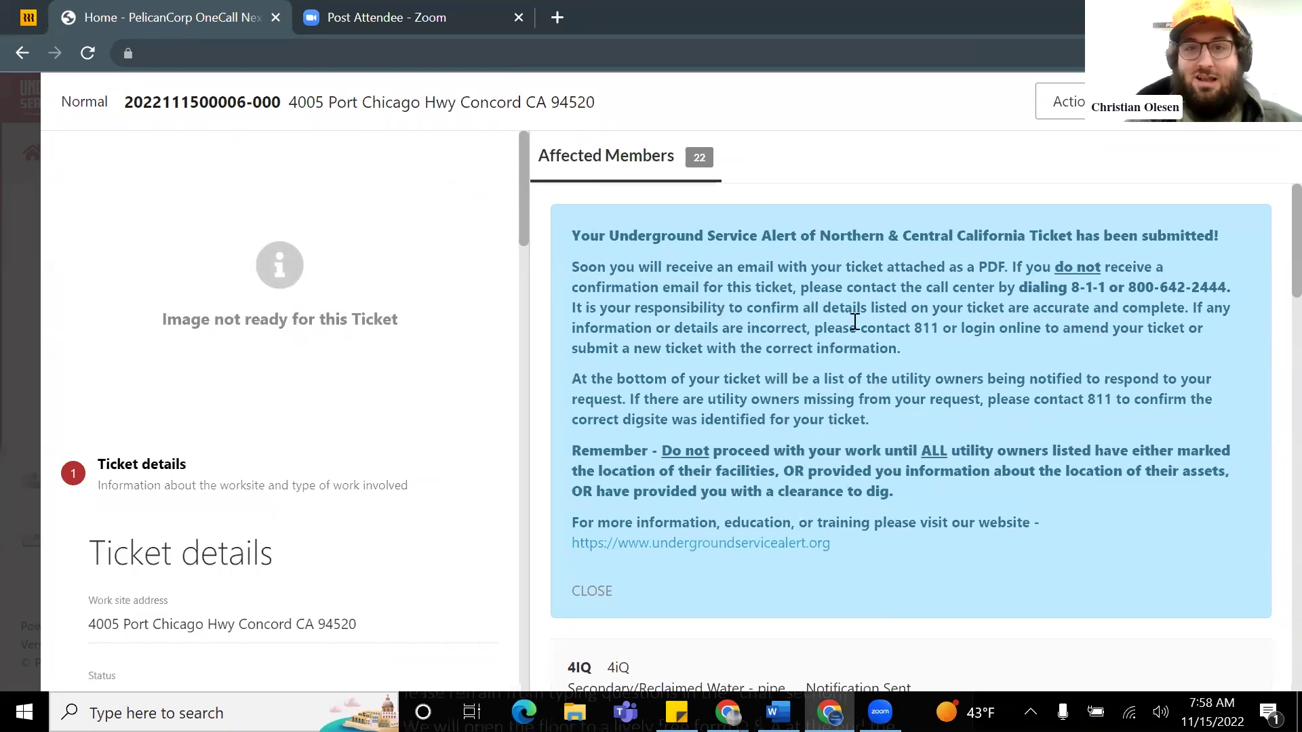
{"action": "scroll", "coordinate": [912, 354], "scroll_direction": "down", "scroll_amount": 1}
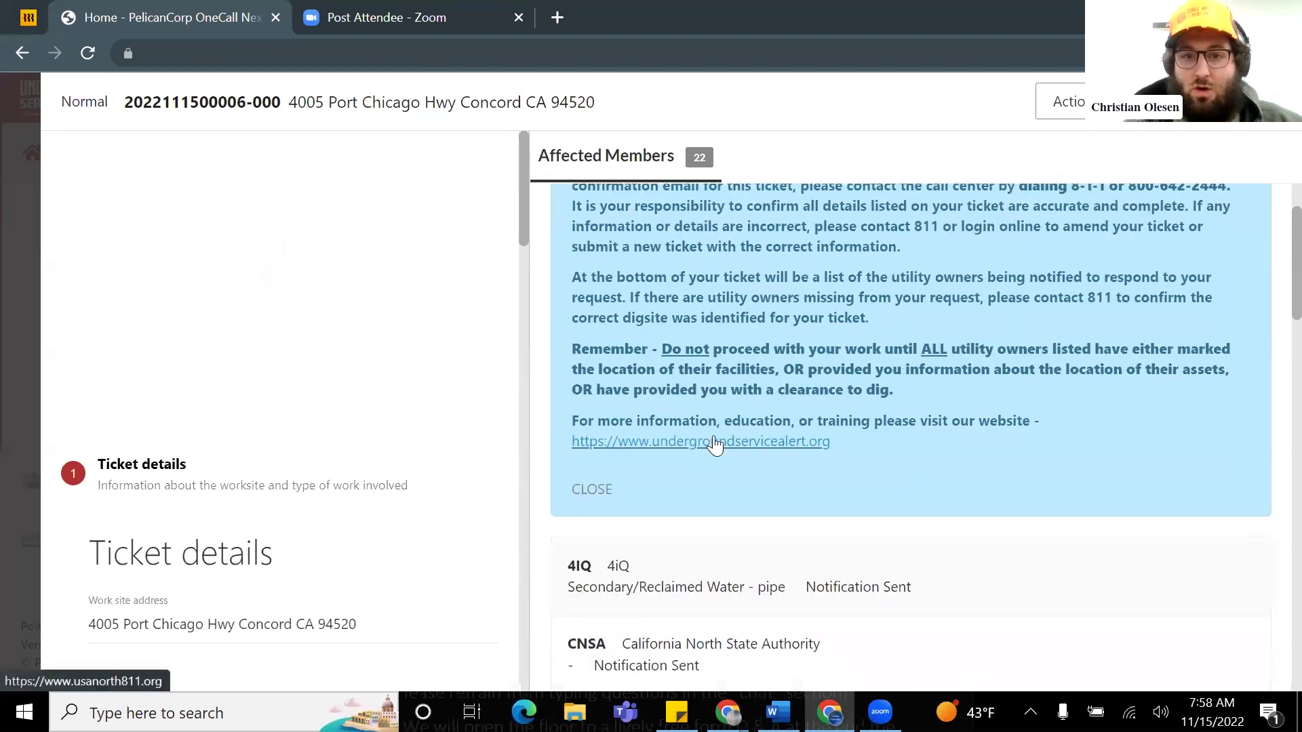
{"action": "scroll", "coordinate": [780, 434], "scroll_direction": "up", "scroll_amount": 1}
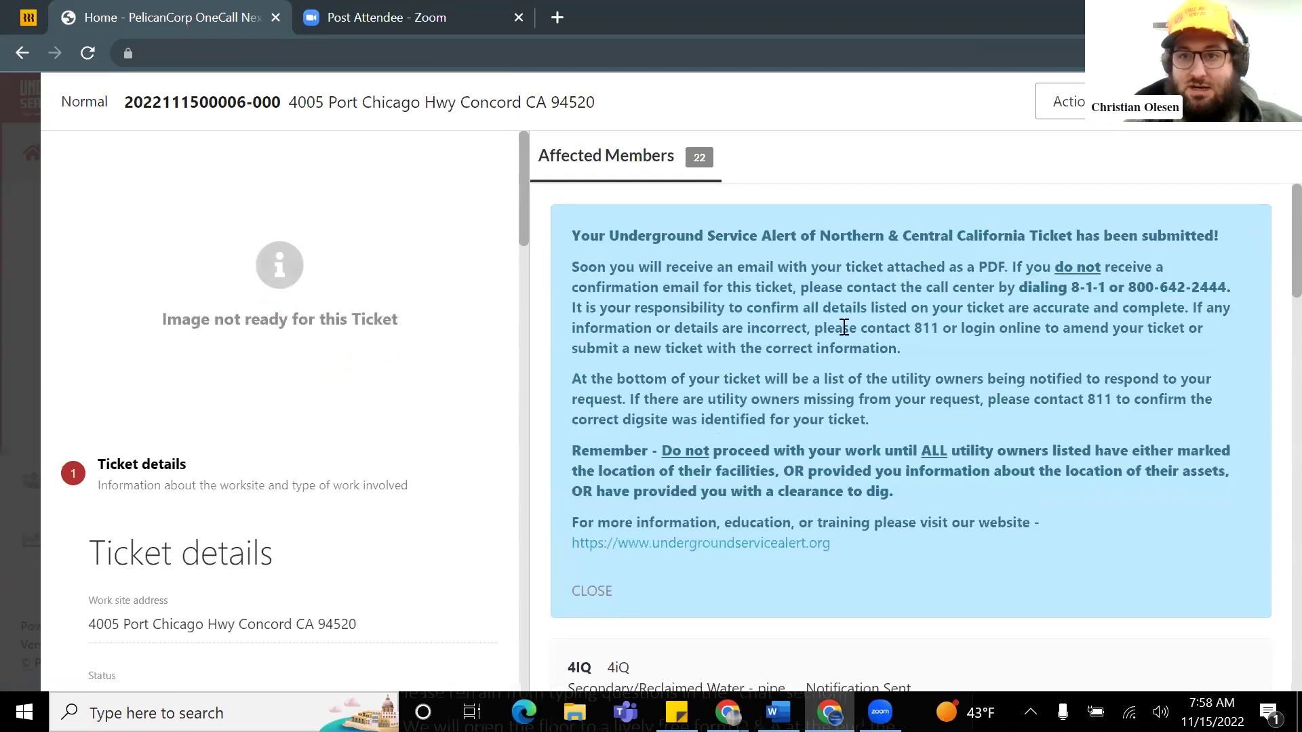
{"action": "scroll", "coordinate": [369, 430], "scroll_direction": "down", "scroll_amount": 1}
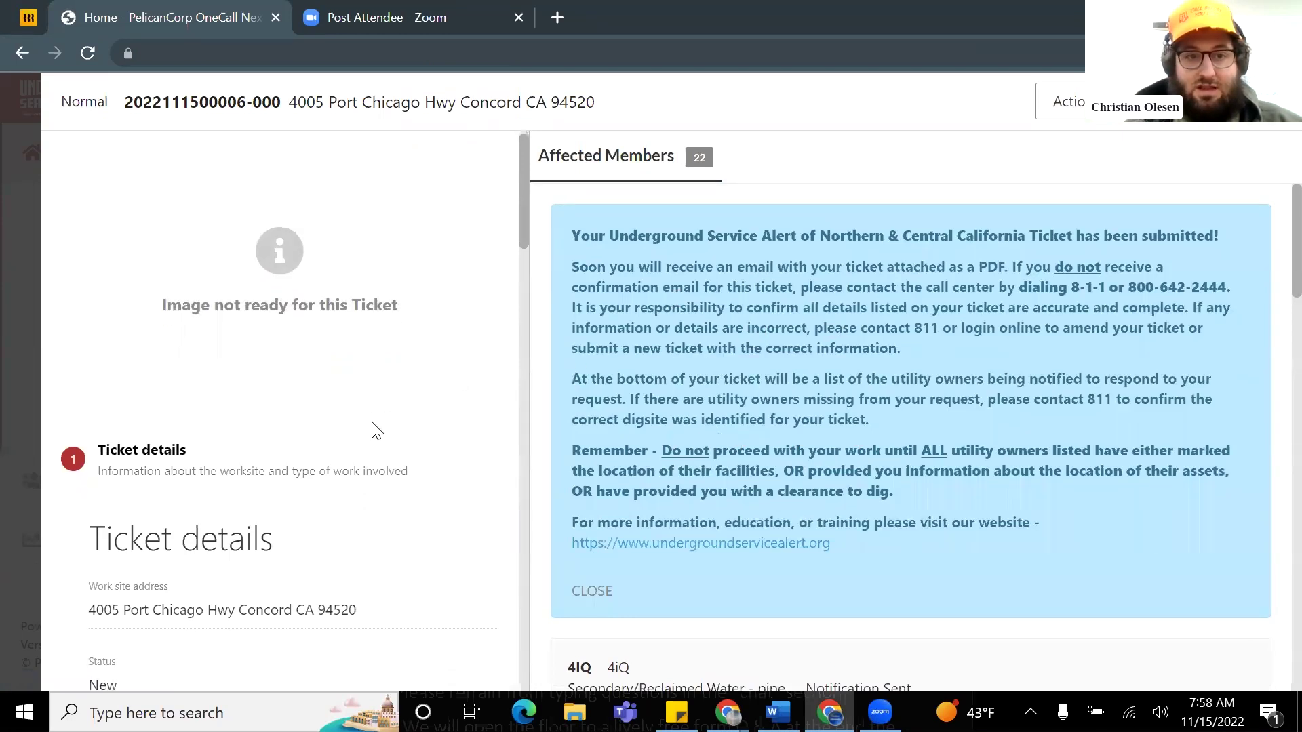
{"action": "scroll", "coordinate": [316, 363], "scroll_direction": "down", "scroll_amount": 1}
{"action": "scroll", "coordinate": [316, 363], "scroll_direction": "down", "scroll_amount": 1}
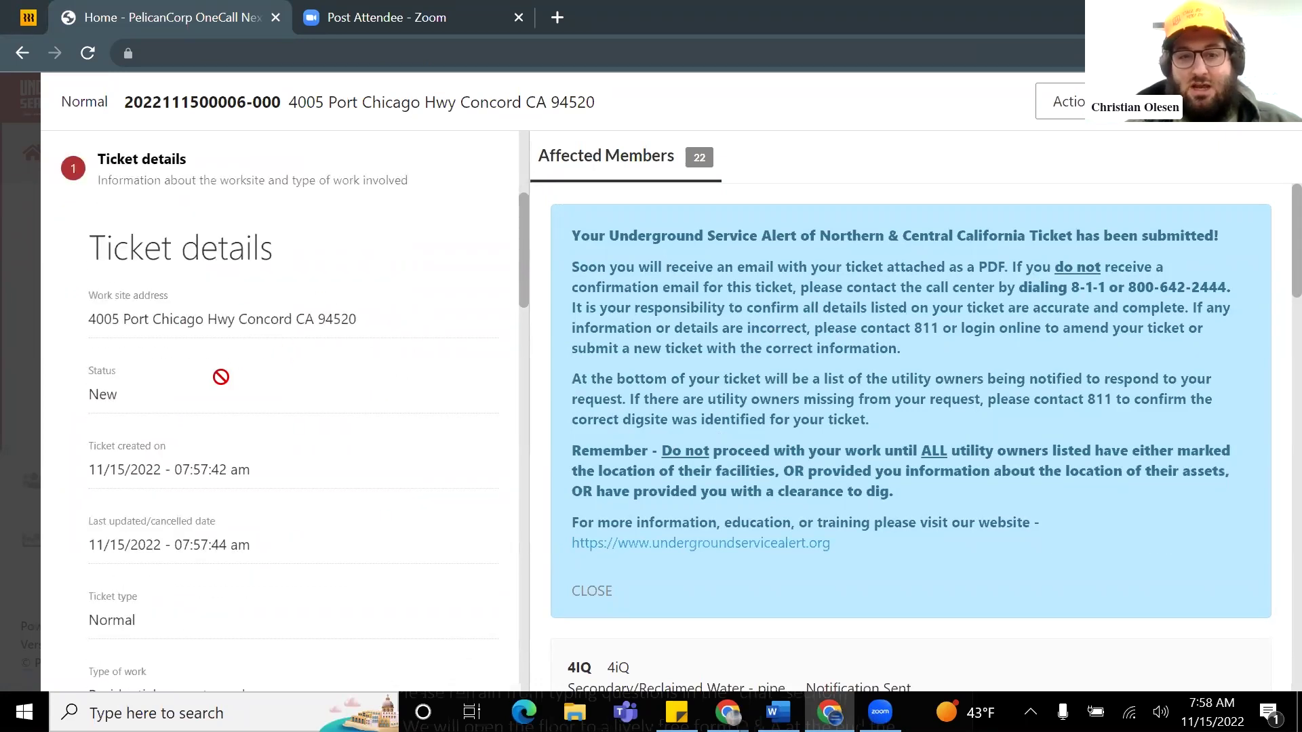
{"action": "scroll", "coordinate": [217, 396], "scroll_direction": "down", "scroll_amount": 1}
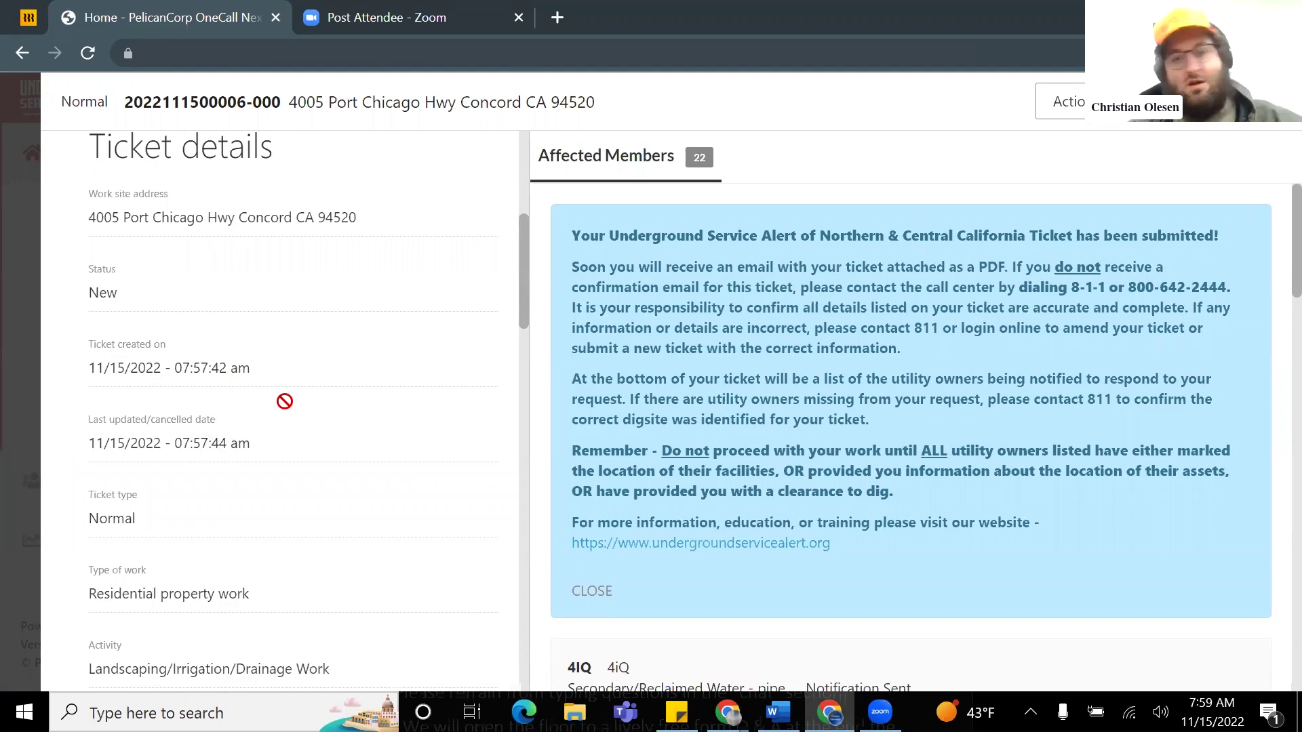
{"action": "scroll", "coordinate": [282, 404], "scroll_direction": "down", "scroll_amount": 1}
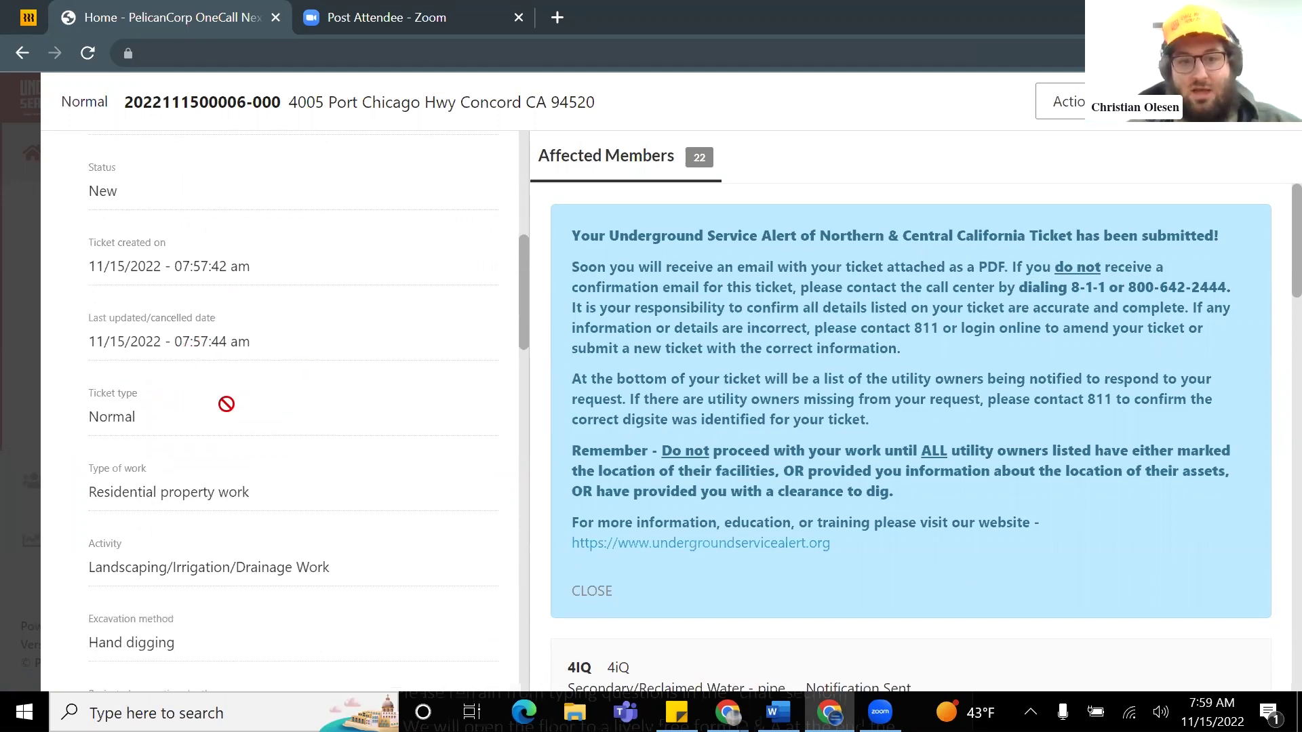
{"action": "scroll", "coordinate": [203, 406], "scroll_direction": "down", "scroll_amount": 1}
{"action": "scroll", "coordinate": [176, 405], "scroll_direction": "down", "scroll_amount": 1}
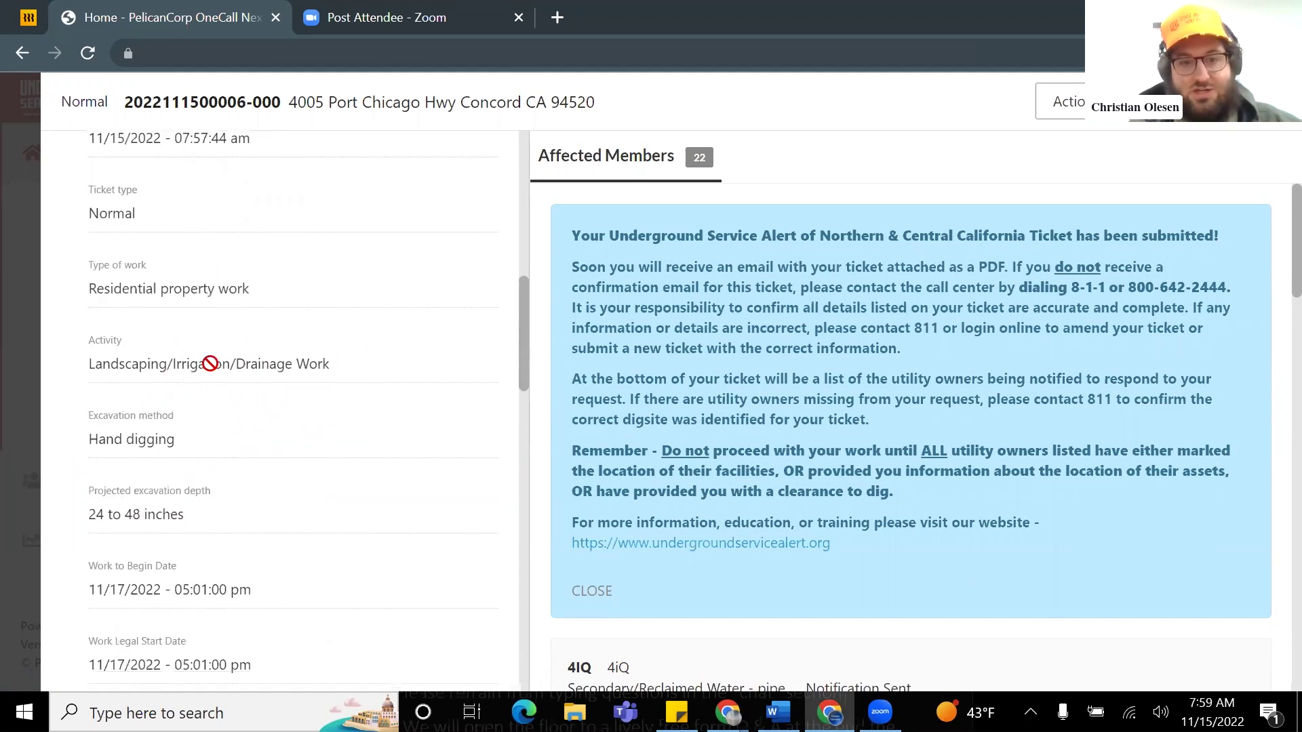
{"action": "scroll", "coordinate": [189, 441], "scroll_direction": "down", "scroll_amount": 3}
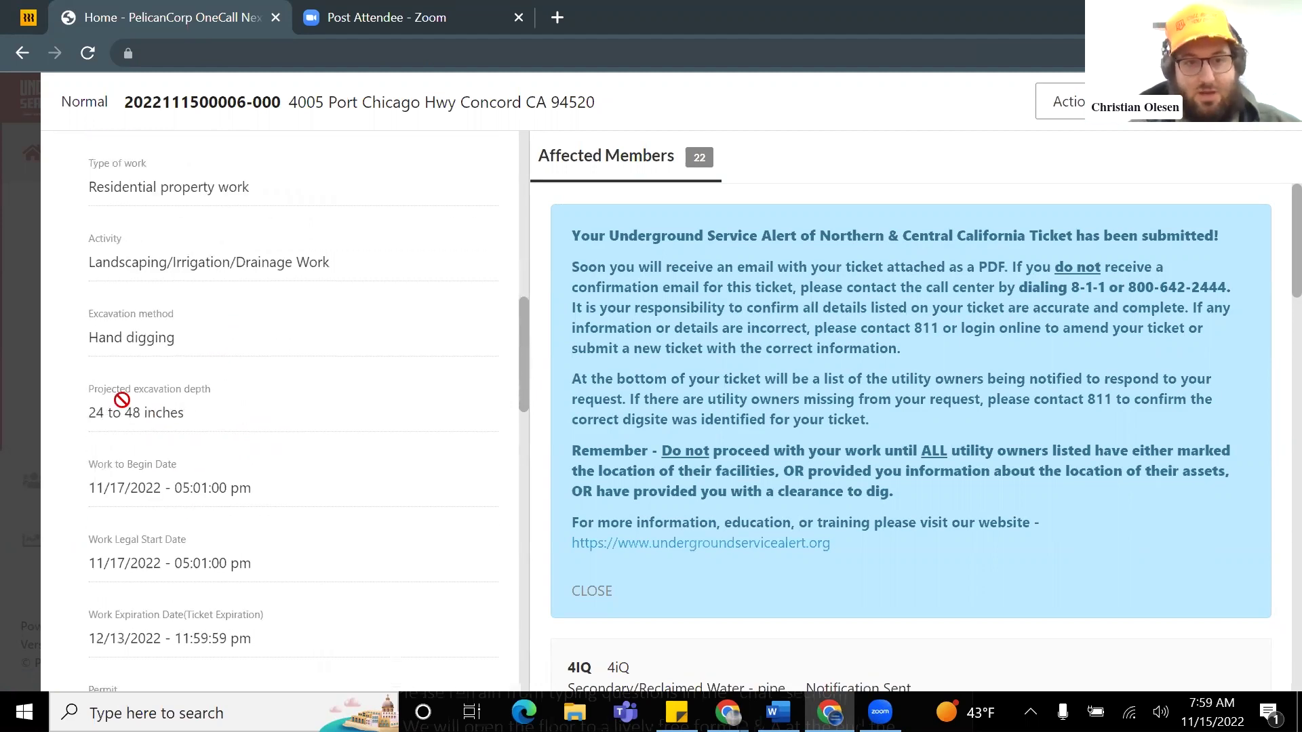
{"action": "scroll", "coordinate": [190, 450], "scroll_direction": "down", "scroll_amount": 7}
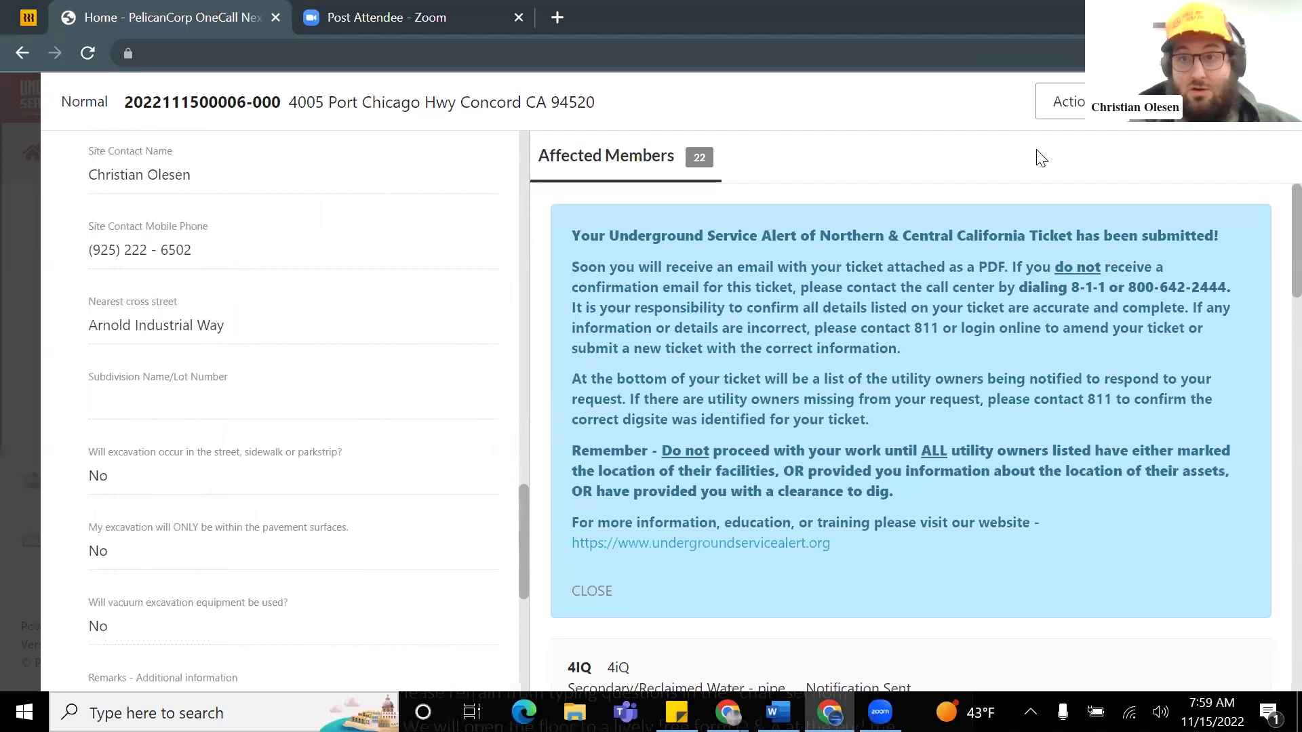
{"action": "scroll", "coordinate": [332, 420], "scroll_direction": "down", "scroll_amount": 3}
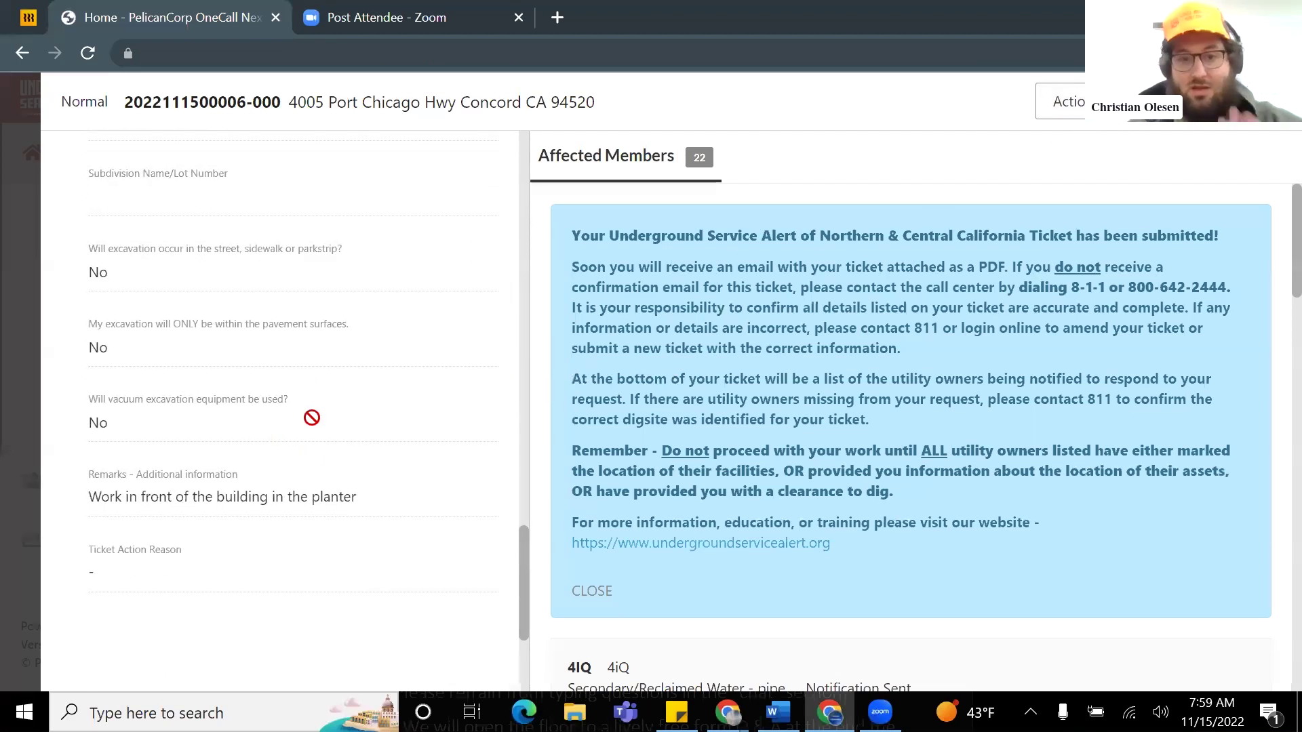
{"action": "scroll", "coordinate": [302, 419], "scroll_direction": "up", "scroll_amount": 6}
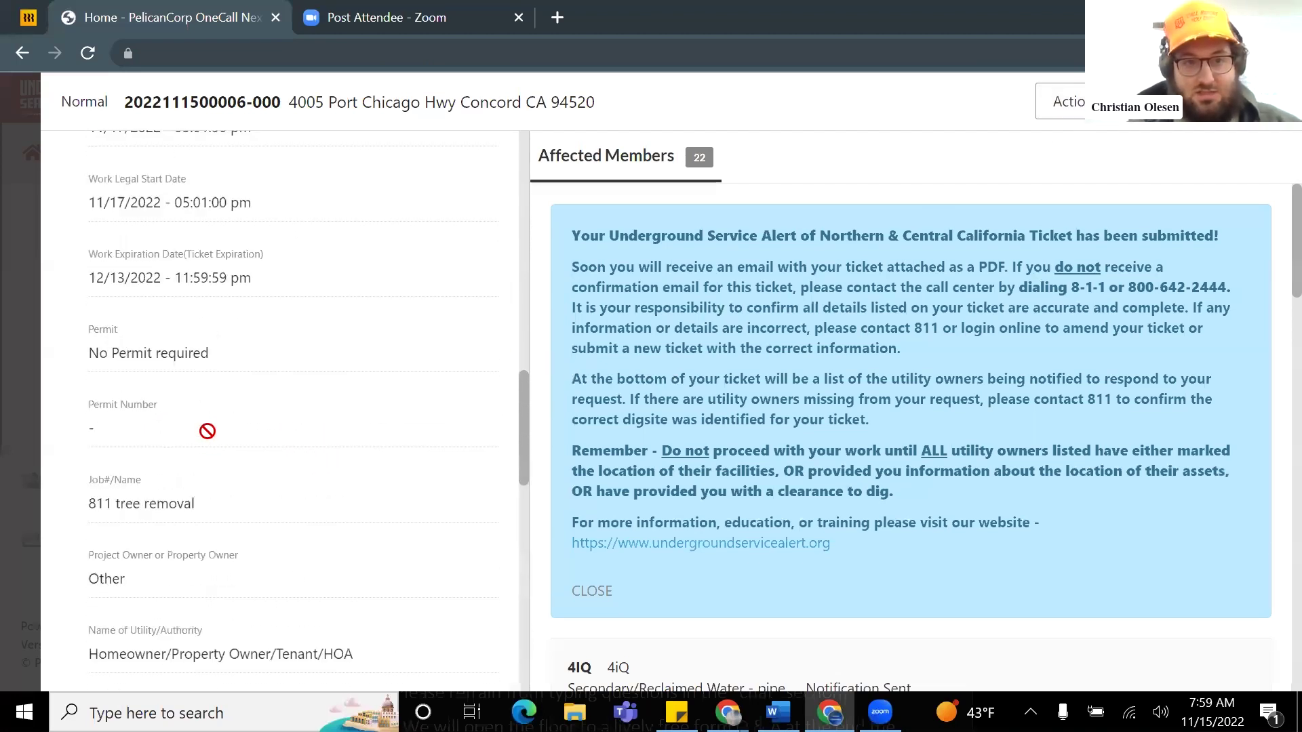
{"action": "scroll", "coordinate": [207, 431], "scroll_direction": "up", "scroll_amount": 10}
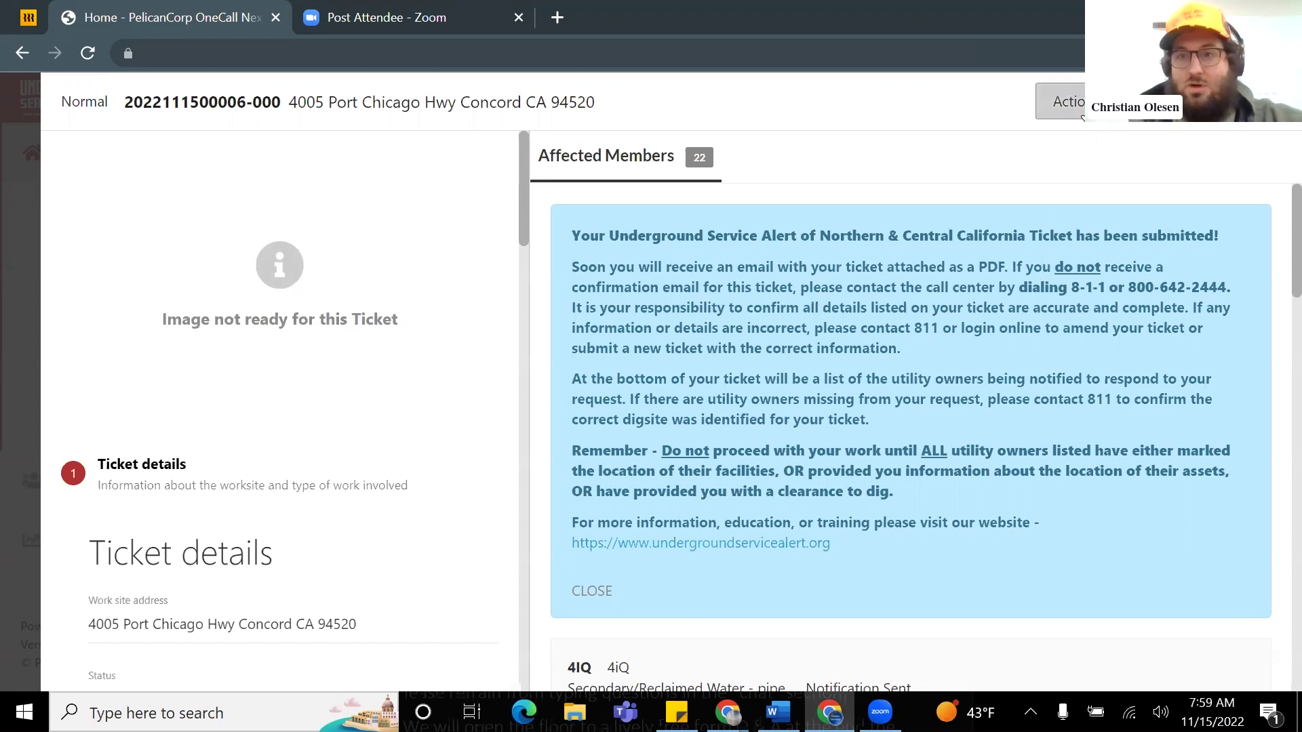
Step: Download the ticket's confirmation sheet from the Actions menu and open the PDF
{"action": "left_click", "coordinate": [1068, 103]}
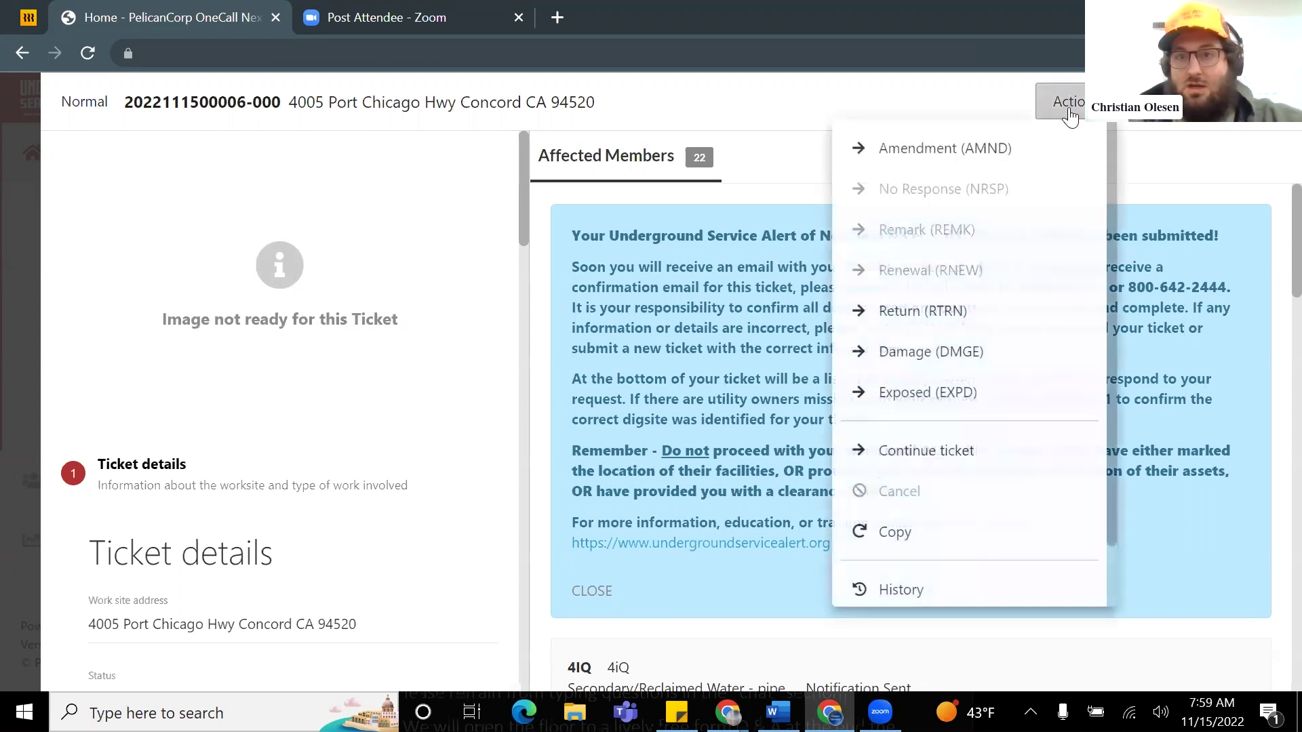
{"action": "left_click", "coordinate": [667, 228]}
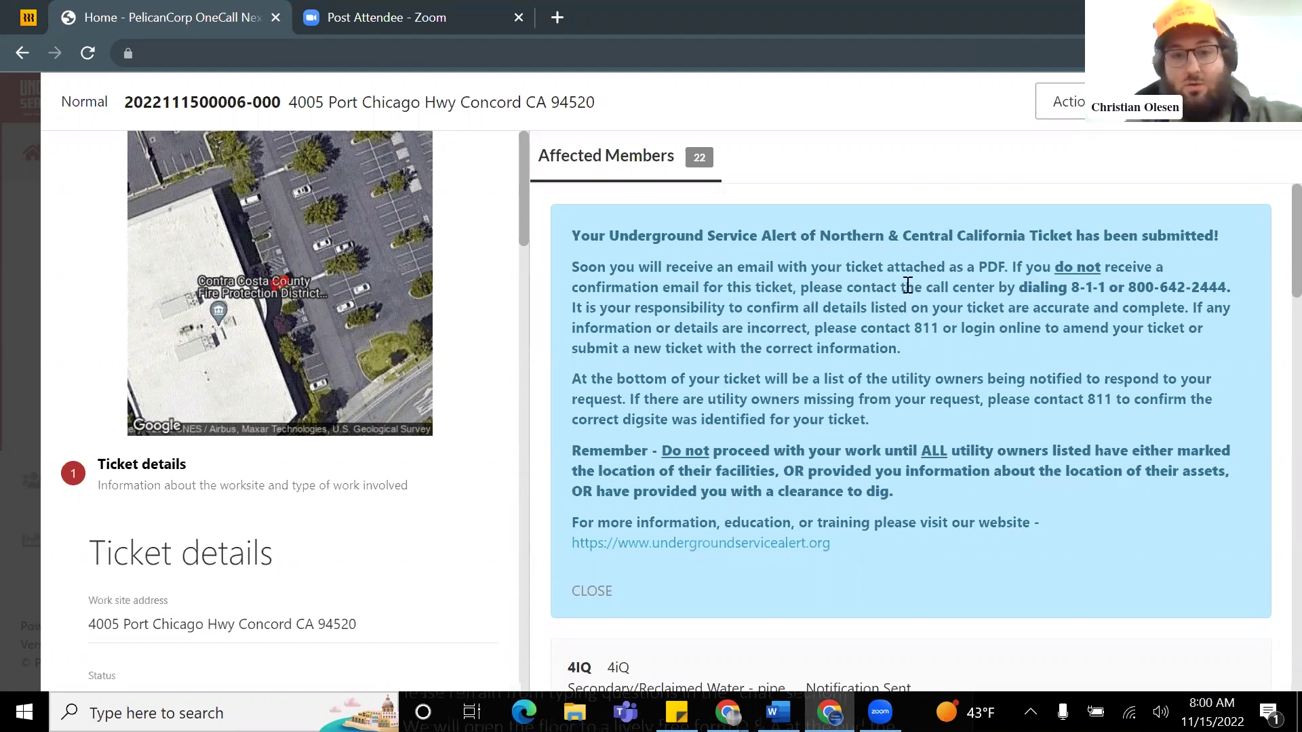
{"action": "left_click", "coordinate": [1076, 116]}
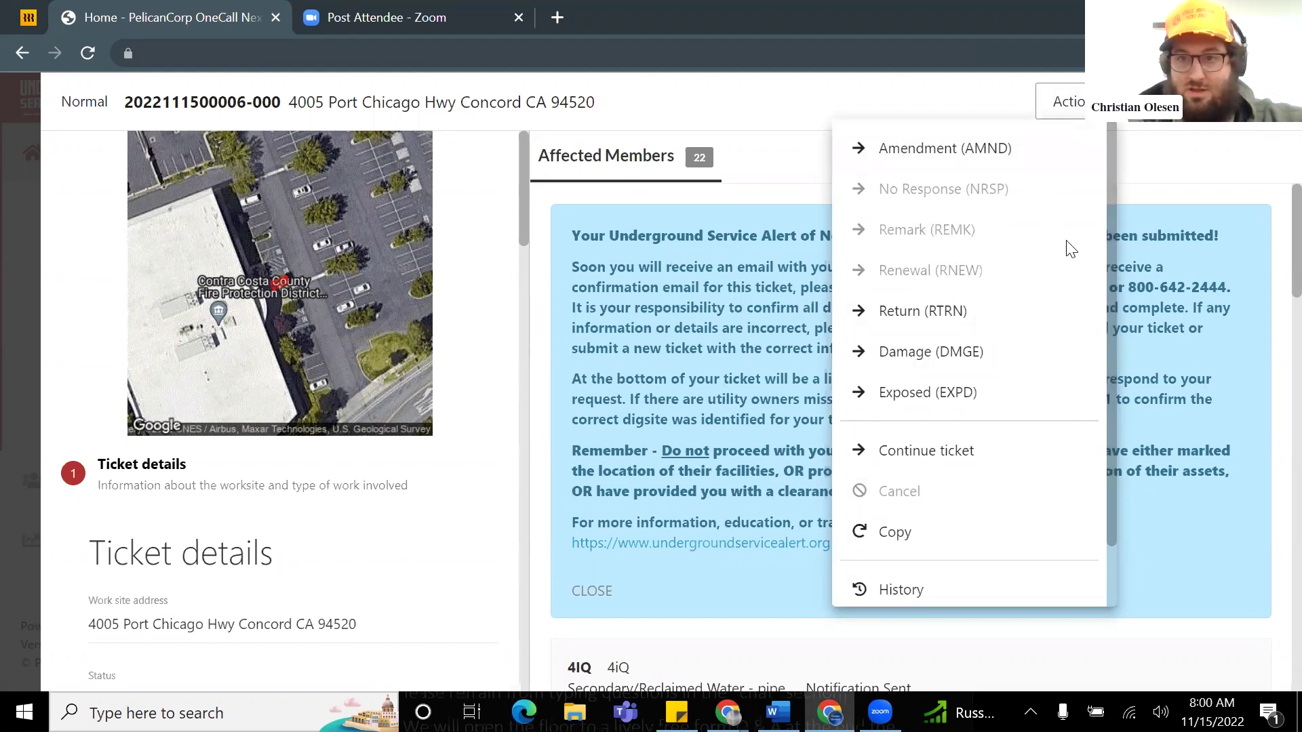
{"action": "scroll", "coordinate": [1045, 266], "scroll_direction": "down", "scroll_amount": 1}
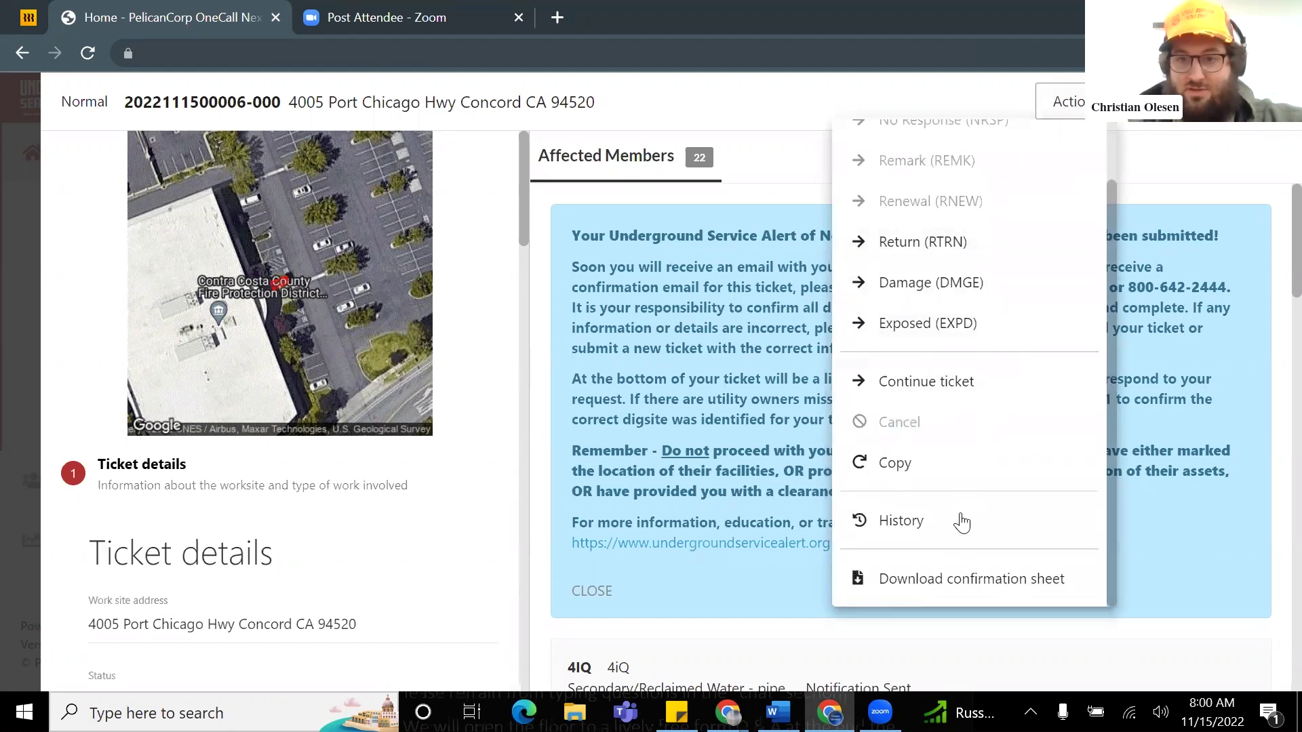
{"action": "left_click", "coordinate": [956, 581]}
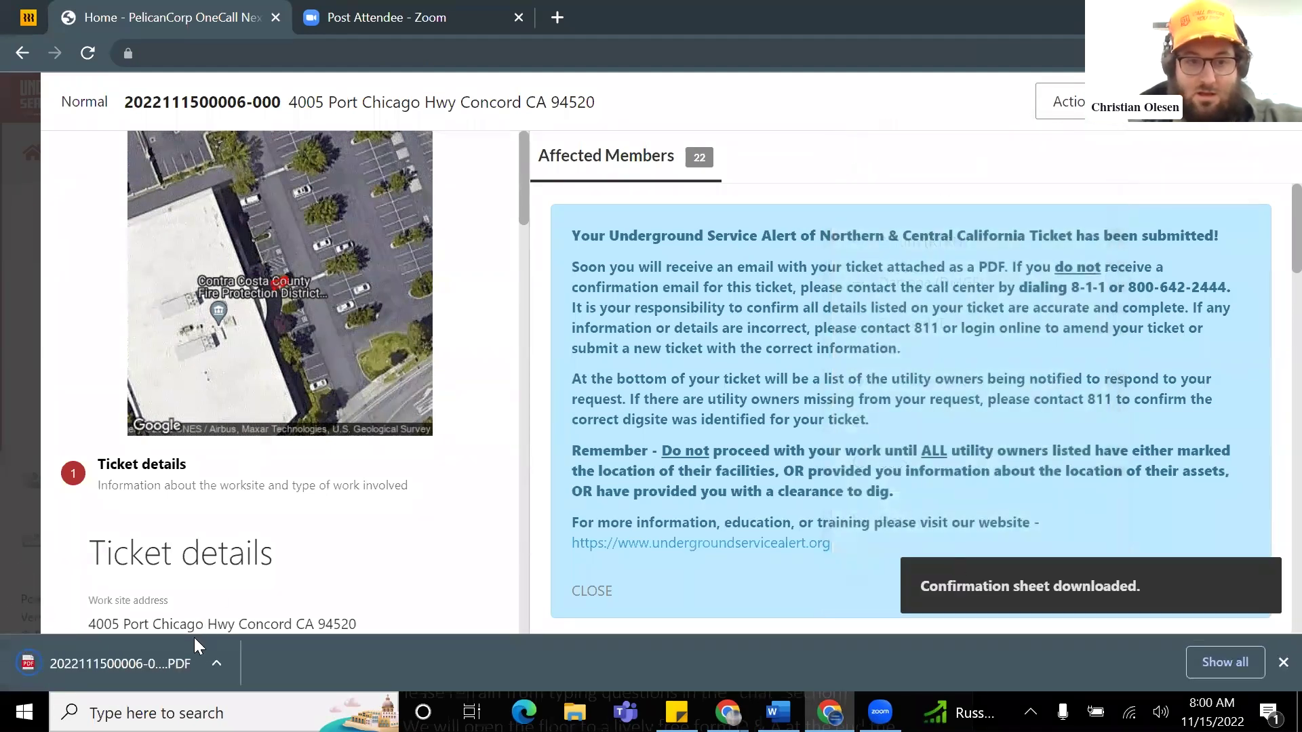
{"action": "left_click", "coordinate": [167, 665]}
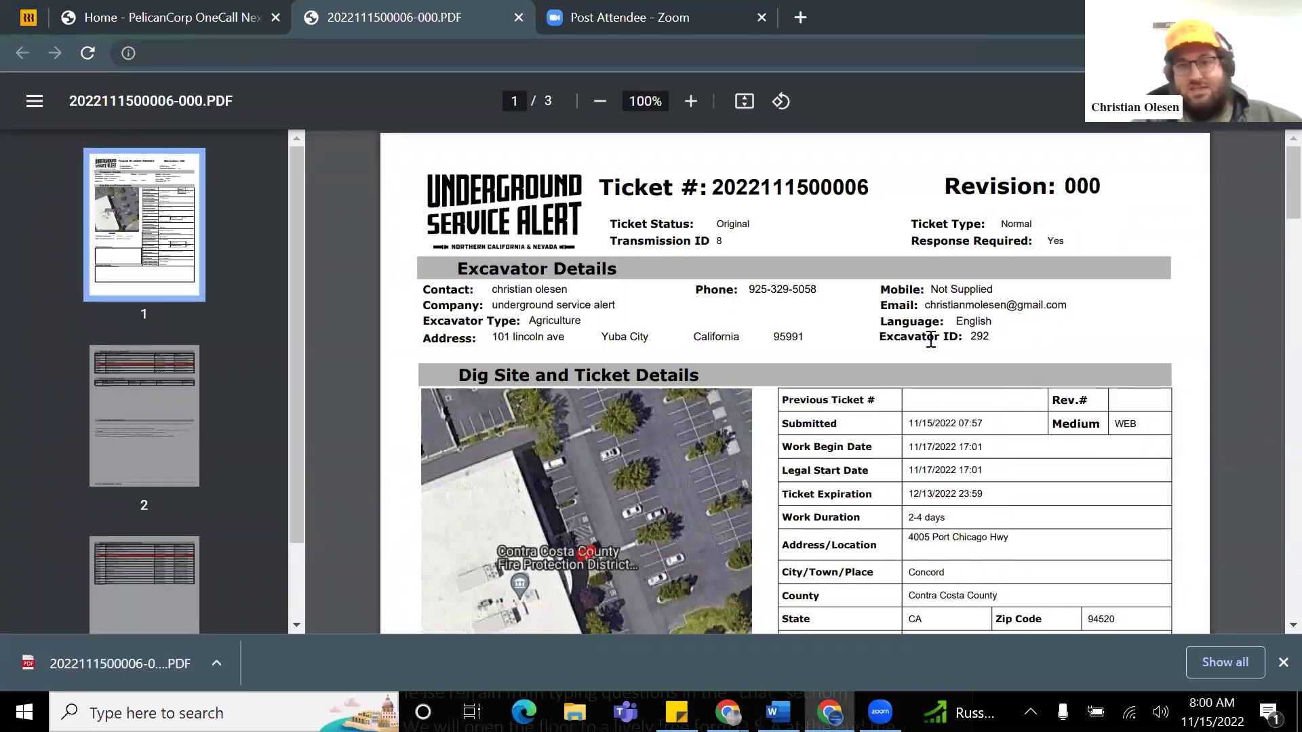
{"action": "scroll", "coordinate": [888, 343], "scroll_direction": "down", "scroll_amount": 2}
{"action": "scroll", "coordinate": [881, 366], "scroll_direction": "down", "scroll_amount": 2}
{"action": "scroll", "coordinate": [738, 359], "scroll_direction": "up", "scroll_amount": 2}
{"action": "scroll", "coordinate": [738, 366], "scroll_direction": "down", "scroll_amount": 2}
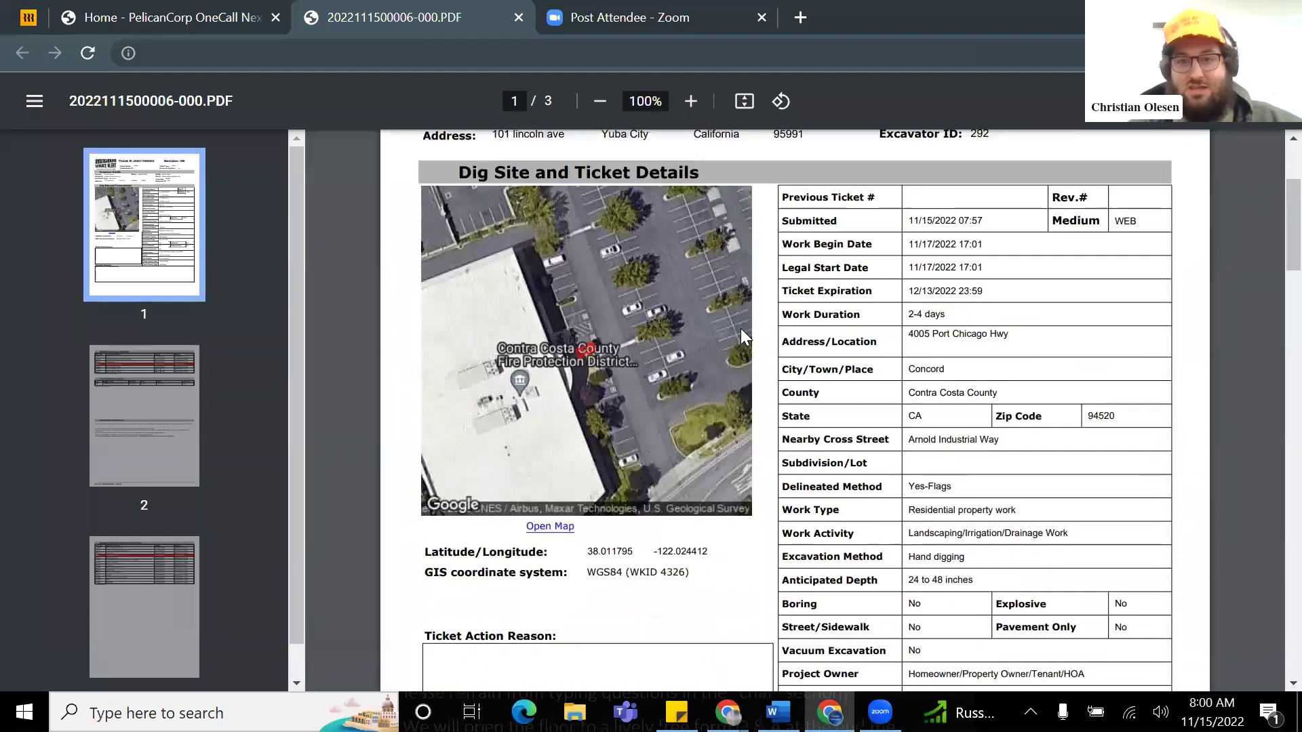
{"action": "scroll", "coordinate": [834, 359], "scroll_direction": "down", "scroll_amount": 2}
{"action": "scroll", "coordinate": [798, 362], "scroll_direction": "up", "scroll_amount": 2}
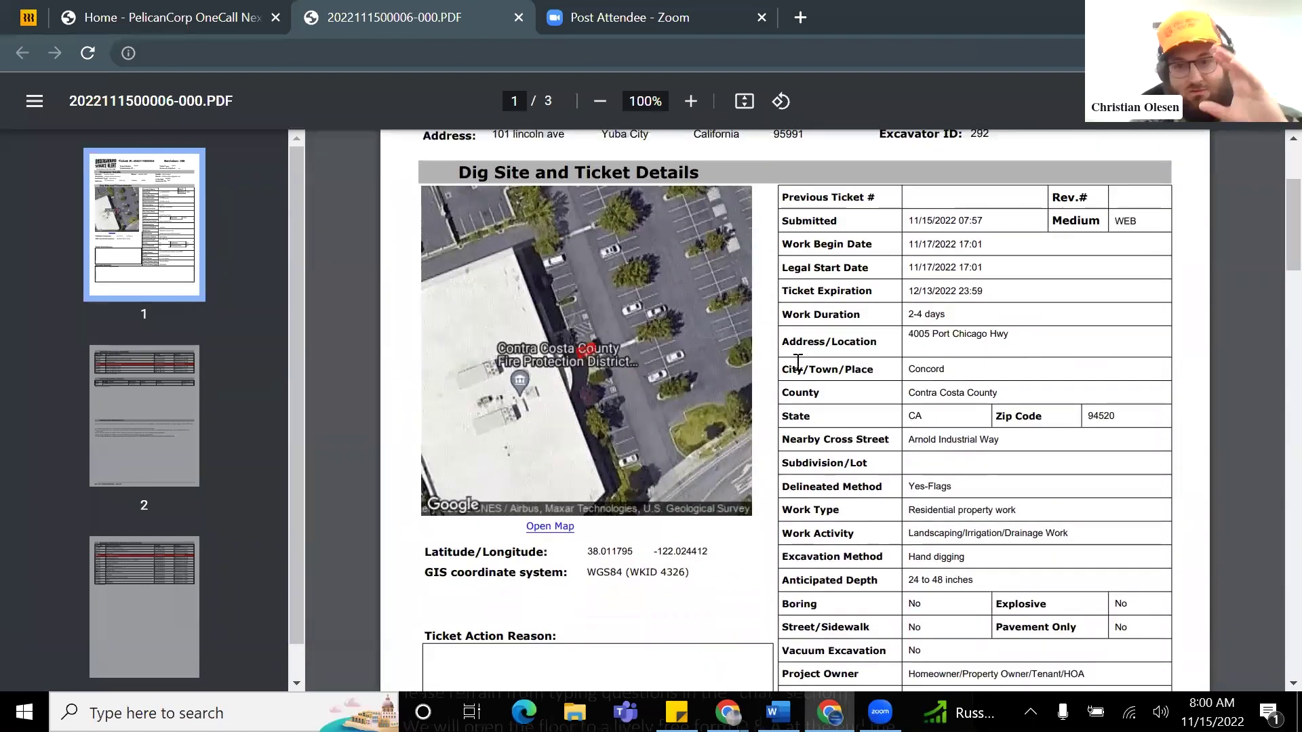
{"action": "scroll", "coordinate": [796, 366], "scroll_direction": "up", "scroll_amount": 2}
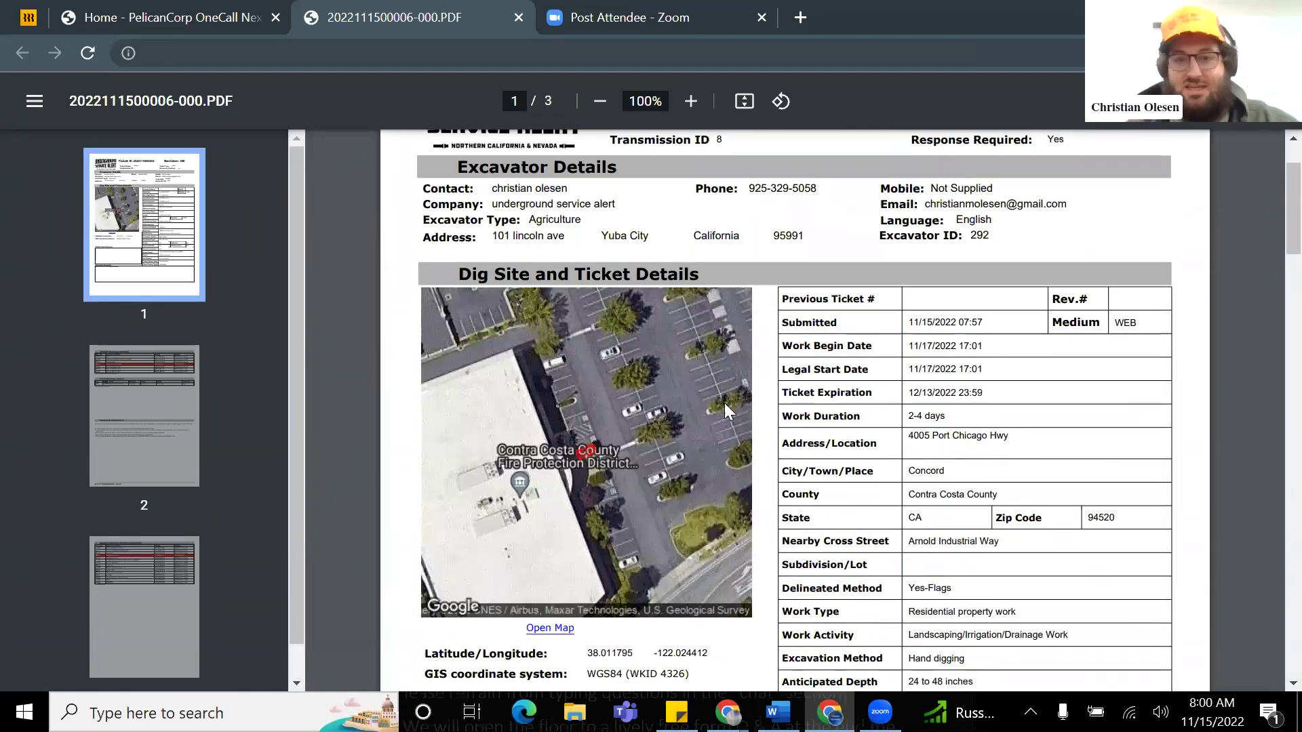
{"action": "scroll", "coordinate": [661, 391], "scroll_direction": "down", "scroll_amount": 2}
{"action": "scroll", "coordinate": [678, 388], "scroll_direction": "up", "scroll_amount": 2}
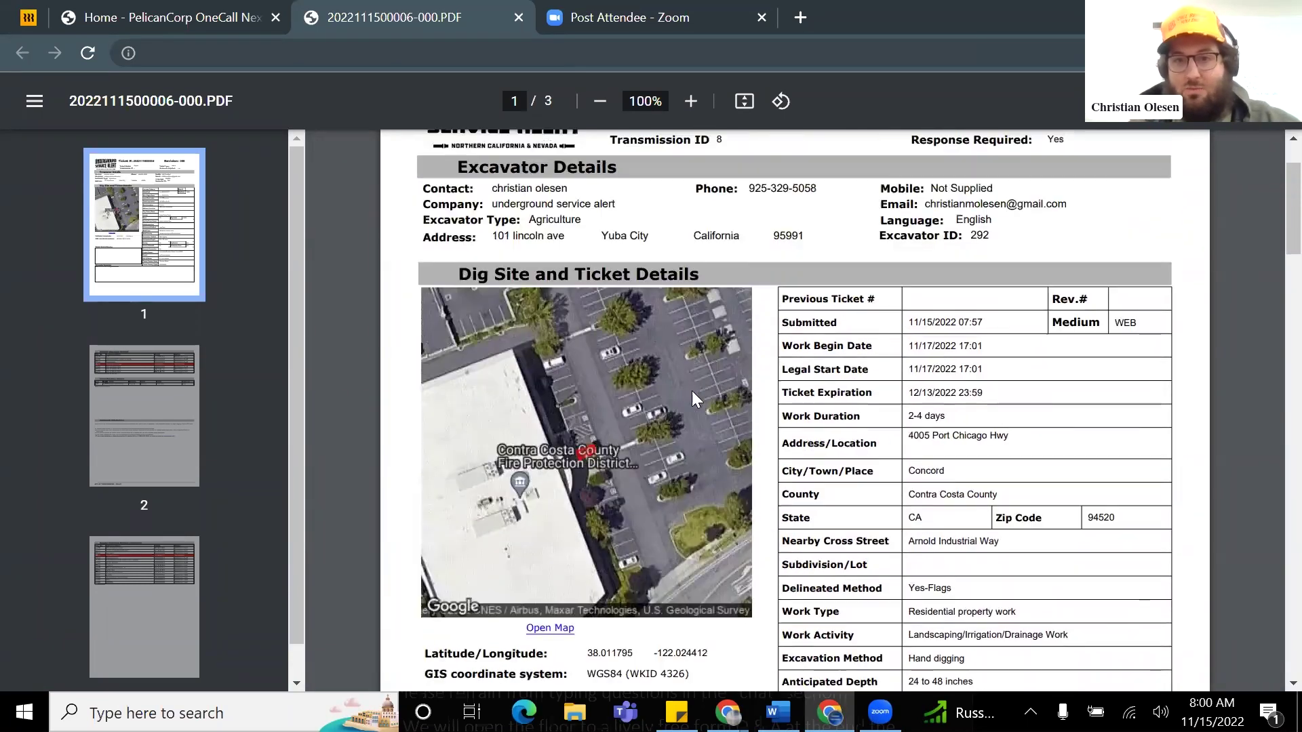
{"action": "scroll", "coordinate": [681, 348], "scroll_direction": "up", "scroll_amount": 2}
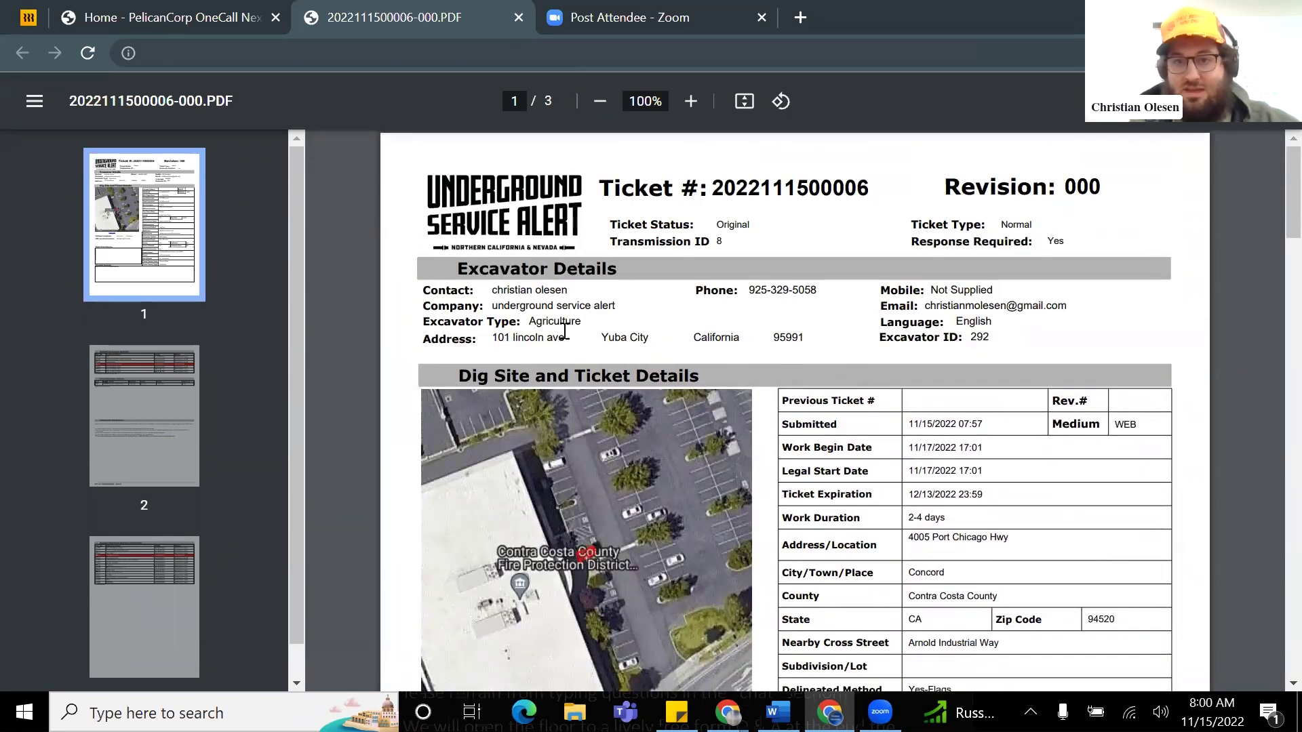
{"action": "scroll", "coordinate": [872, 359], "scroll_direction": "down", "scroll_amount": 2}
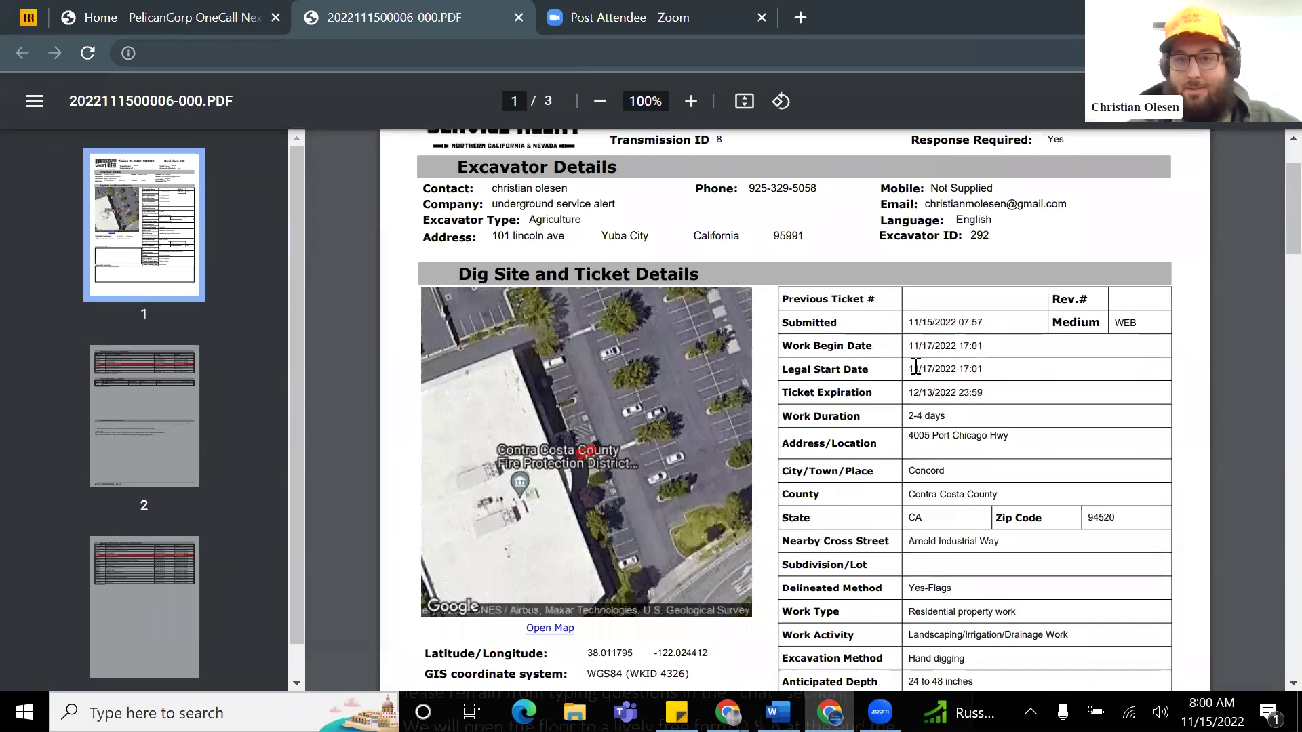
{"action": "scroll", "coordinate": [1014, 383], "scroll_direction": "down", "scroll_amount": 2}
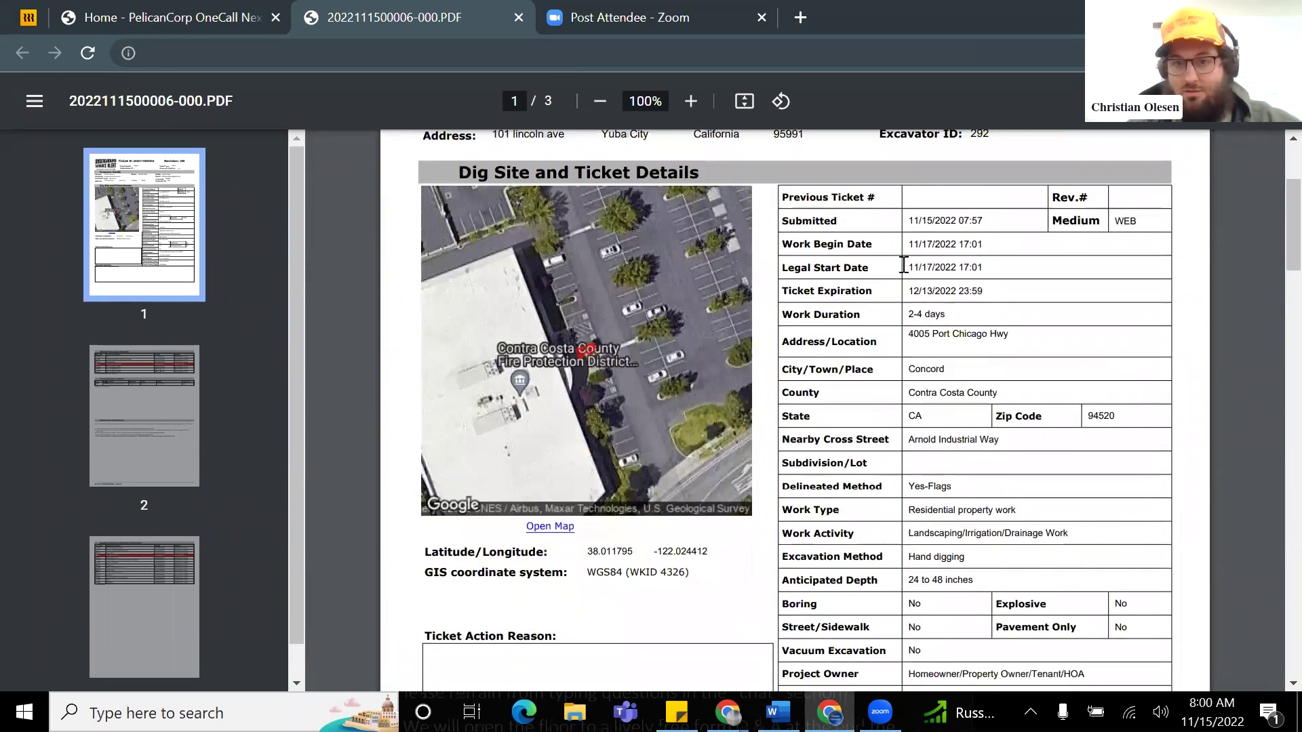
{"action": "scroll", "coordinate": [933, 326], "scroll_direction": "down", "scroll_amount": 4}
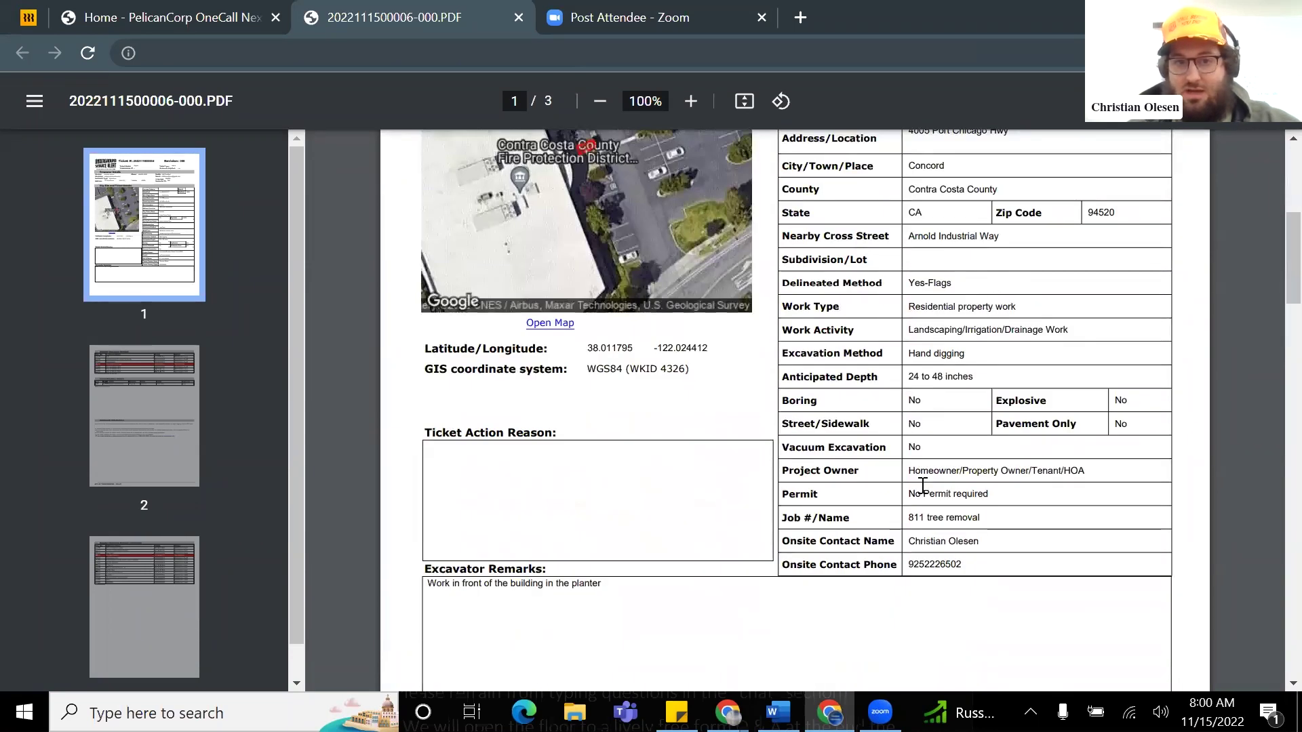
{"action": "scroll", "coordinate": [902, 468], "scroll_direction": "down", "scroll_amount": 2}
{"action": "scroll", "coordinate": [663, 430], "scroll_direction": "down", "scroll_amount": 9}
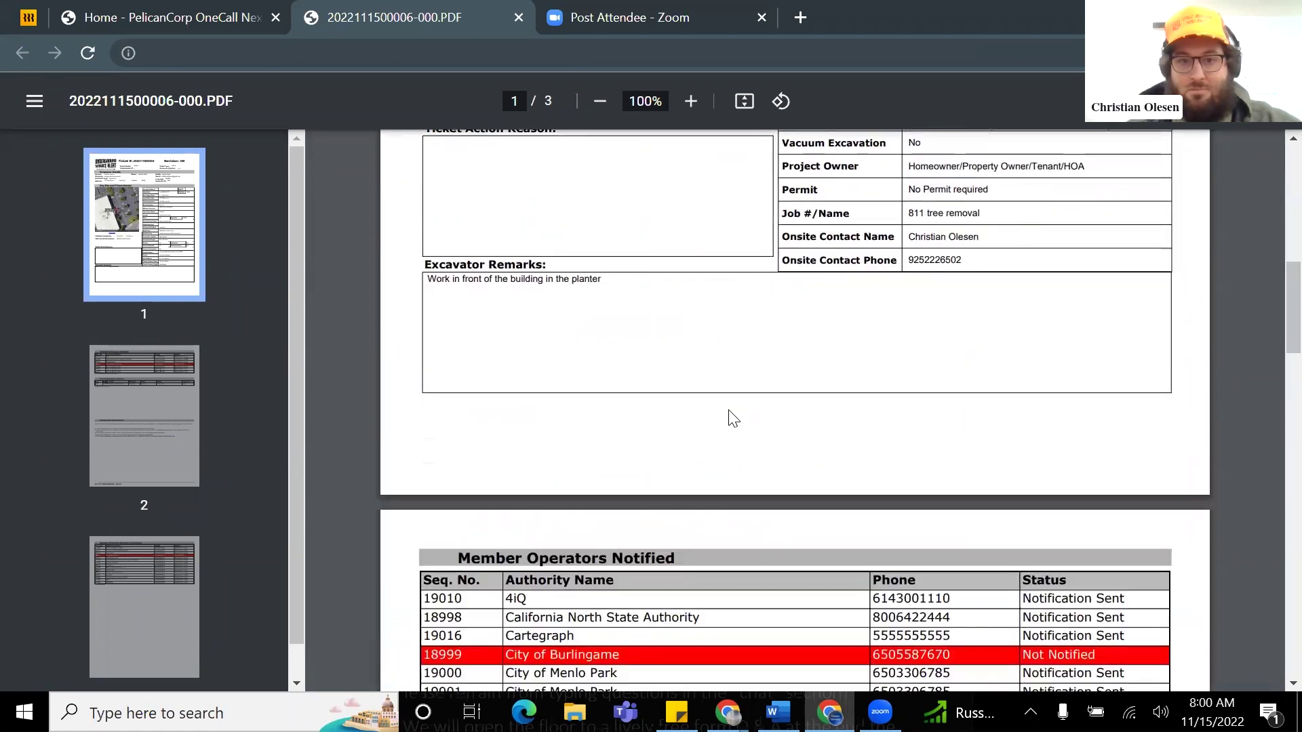
{"action": "scroll", "coordinate": [786, 400], "scroll_direction": "down", "scroll_amount": 2}
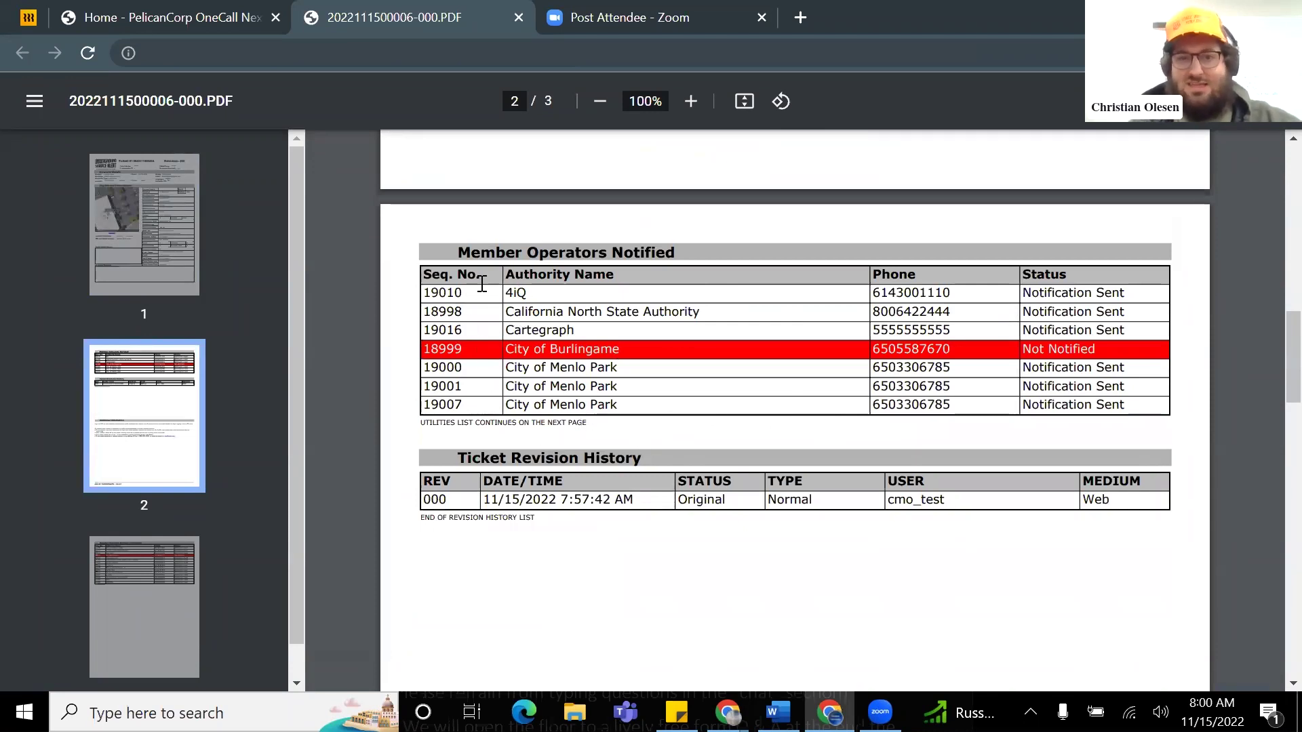
{"action": "scroll", "coordinate": [577, 403], "scroll_direction": "down", "scroll_amount": 20}
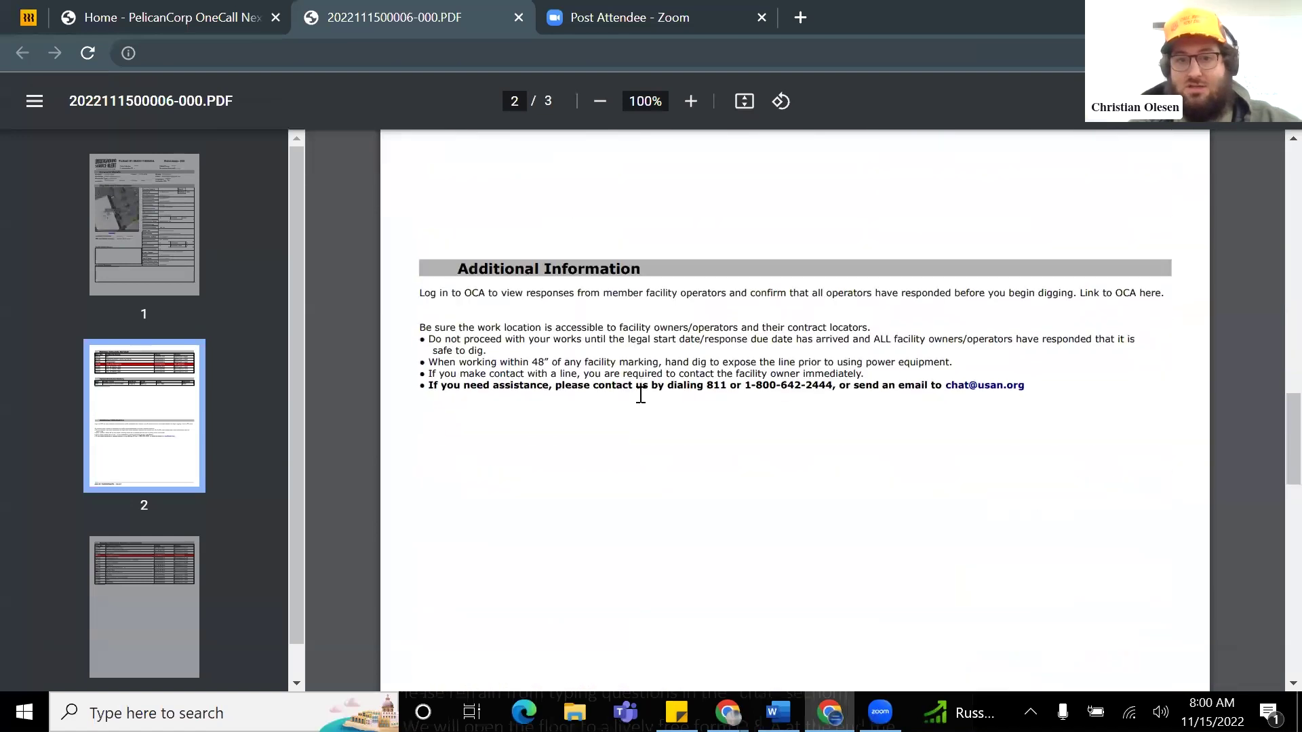
{"action": "scroll", "coordinate": [664, 408], "scroll_direction": "up", "scroll_amount": 2}
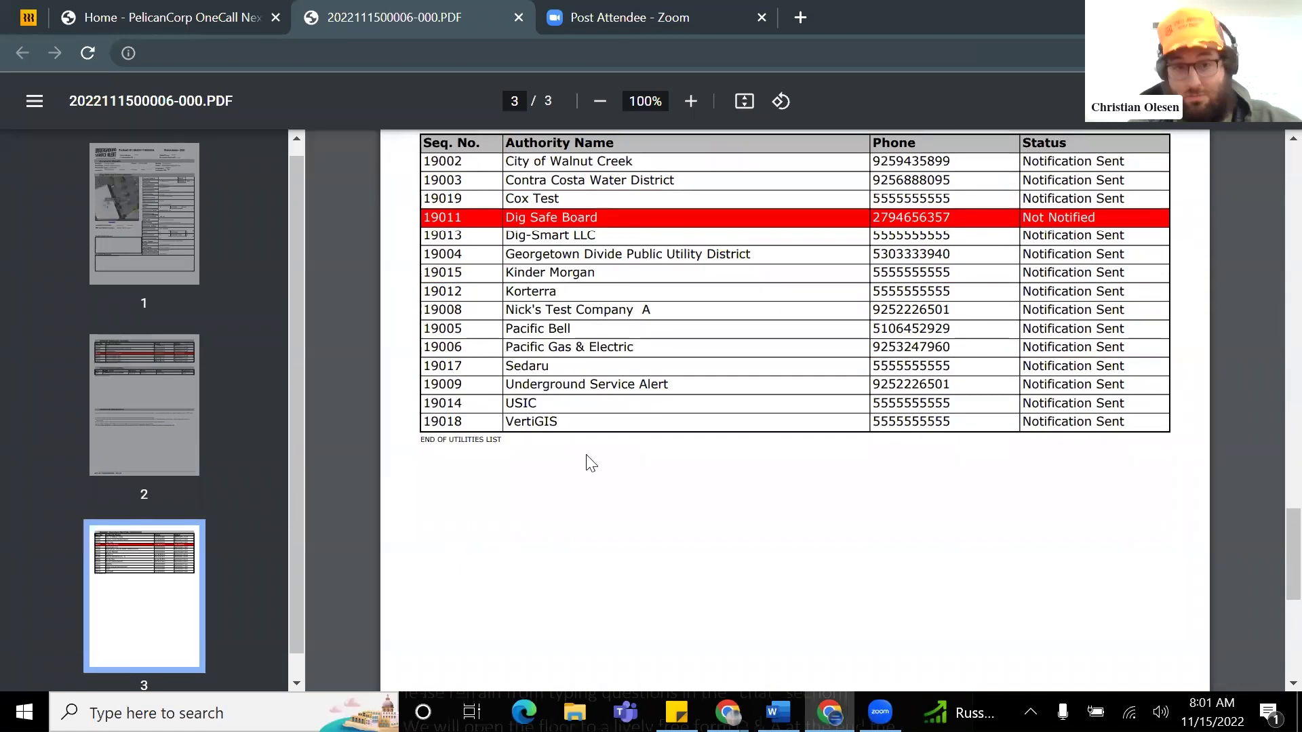
{"action": "scroll", "coordinate": [668, 468], "scroll_direction": "up", "scroll_amount": 1}
{"action": "scroll", "coordinate": [624, 442], "scroll_direction": "down", "scroll_amount": 1}
{"action": "scroll", "coordinate": [624, 456], "scroll_direction": "up", "scroll_amount": 3}
{"action": "scroll", "coordinate": [678, 454], "scroll_direction": "up", "scroll_amount": 20}
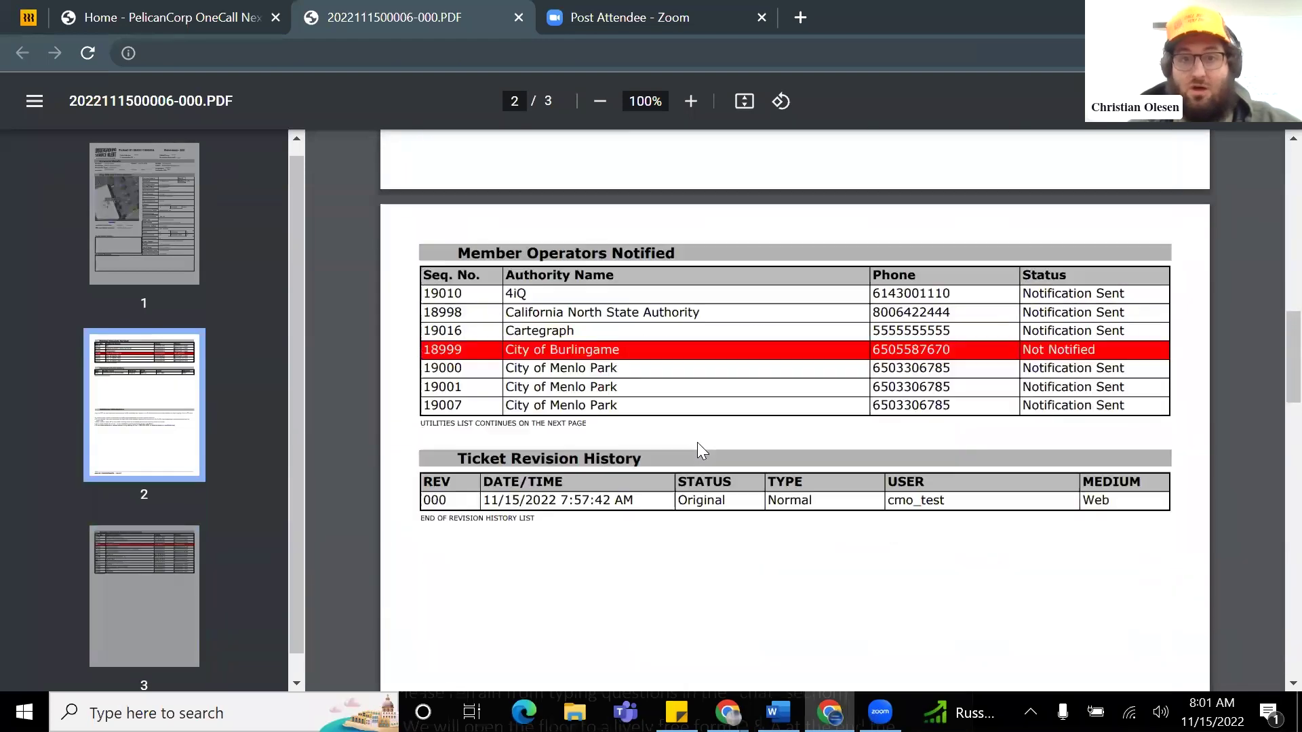
{"action": "scroll", "coordinate": [695, 451], "scroll_direction": "up", "scroll_amount": 7}
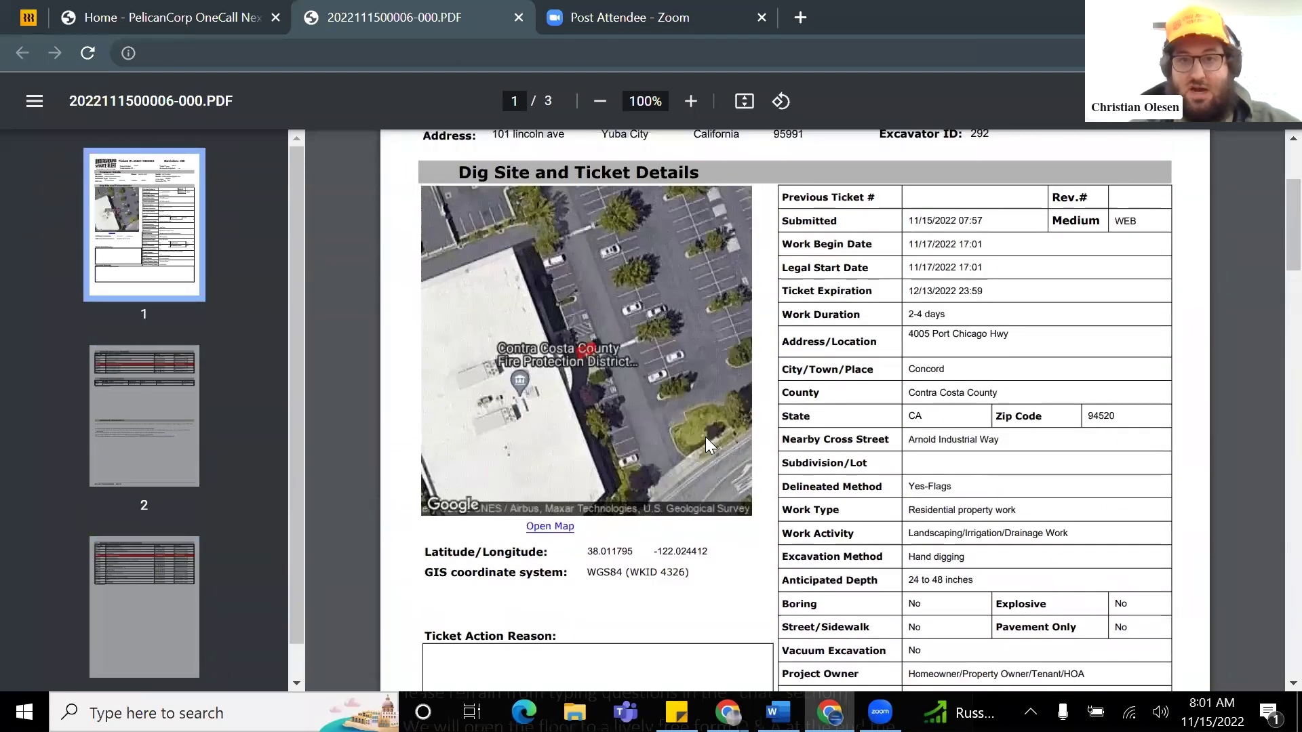
{"action": "scroll", "coordinate": [708, 433], "scroll_direction": "down", "scroll_amount": 1}
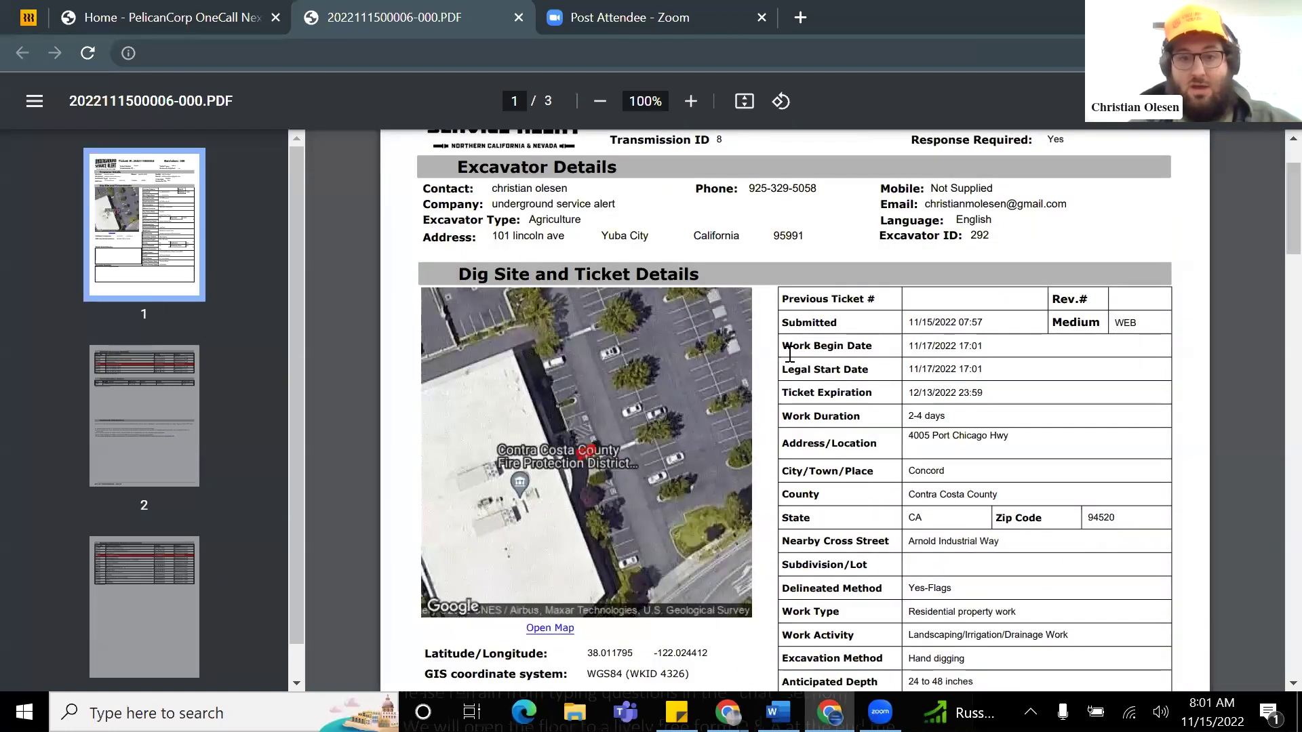
{"action": "scroll", "coordinate": [856, 354], "scroll_direction": "down", "scroll_amount": 1}
{"action": "scroll", "coordinate": [871, 365], "scroll_direction": "up", "scroll_amount": 1}
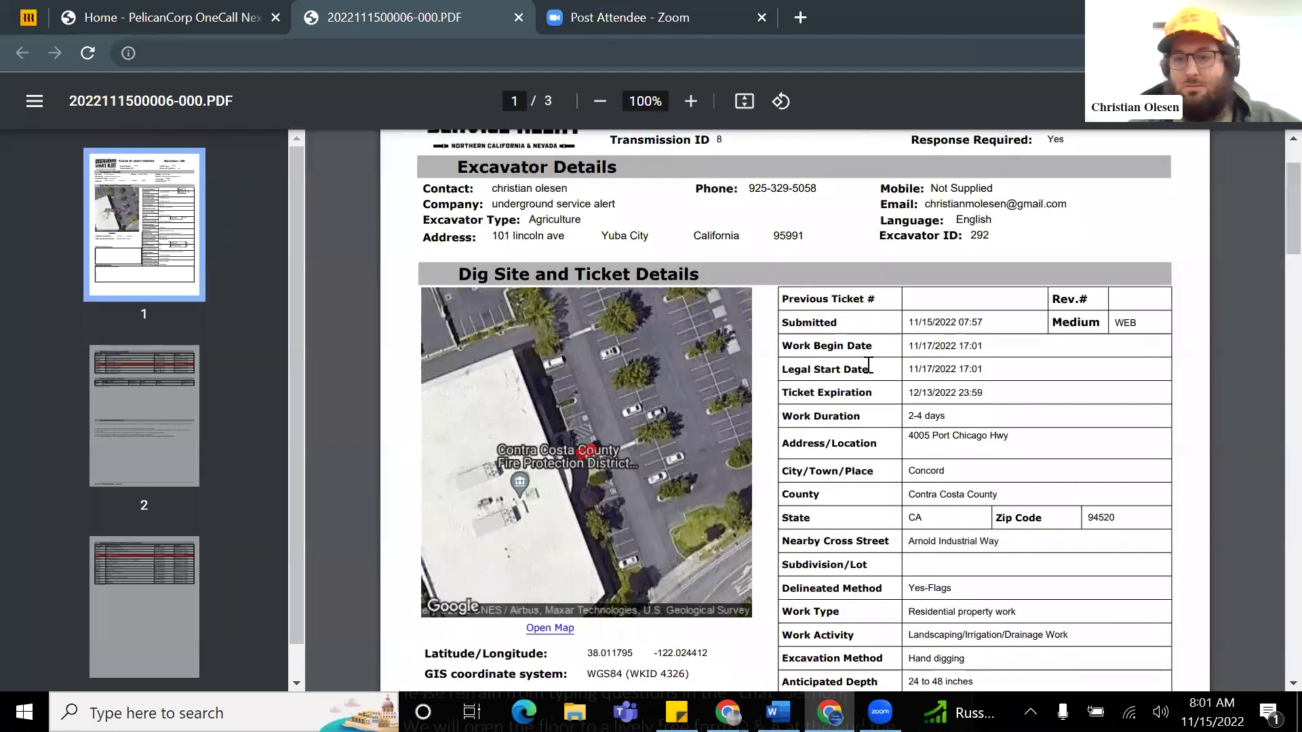
{"action": "scroll", "coordinate": [875, 364], "scroll_direction": "down", "scroll_amount": 1}
{"action": "scroll", "coordinate": [878, 369], "scroll_direction": "up", "scroll_amount": 1}
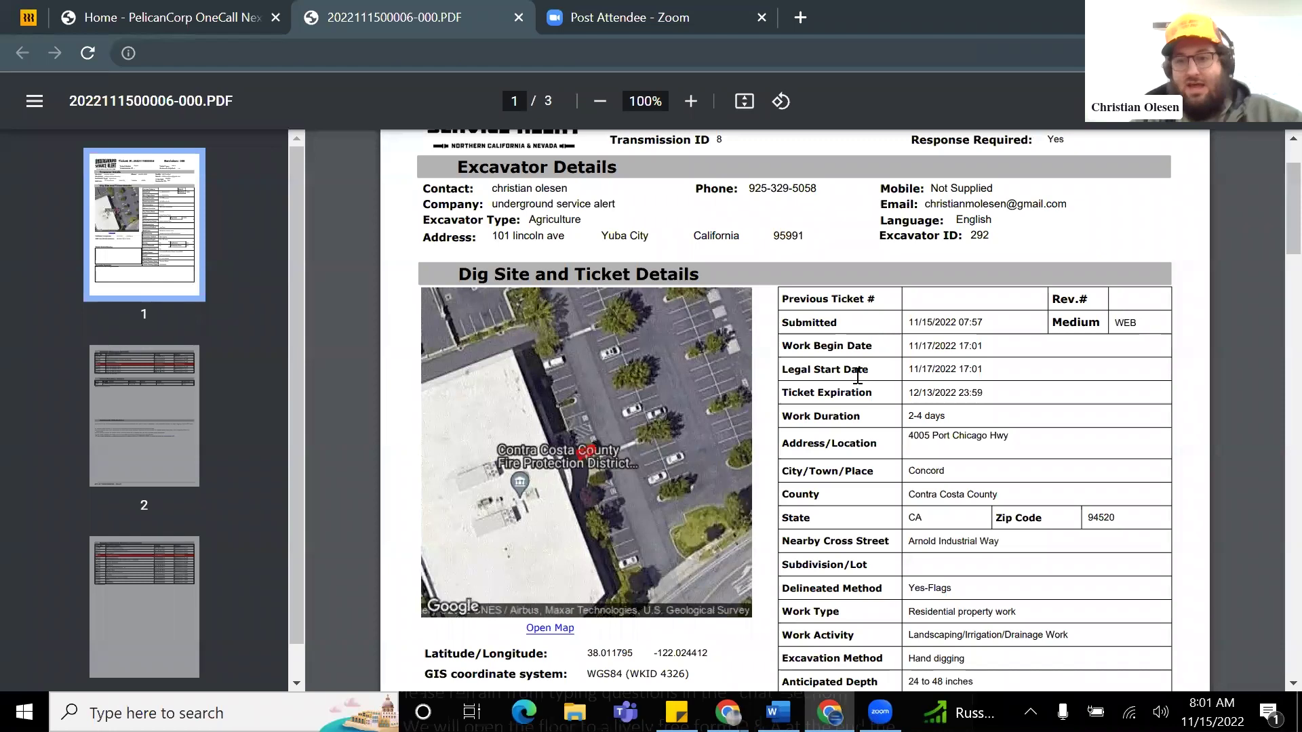
{"action": "scroll", "coordinate": [857, 377], "scroll_direction": "up", "scroll_amount": 1}
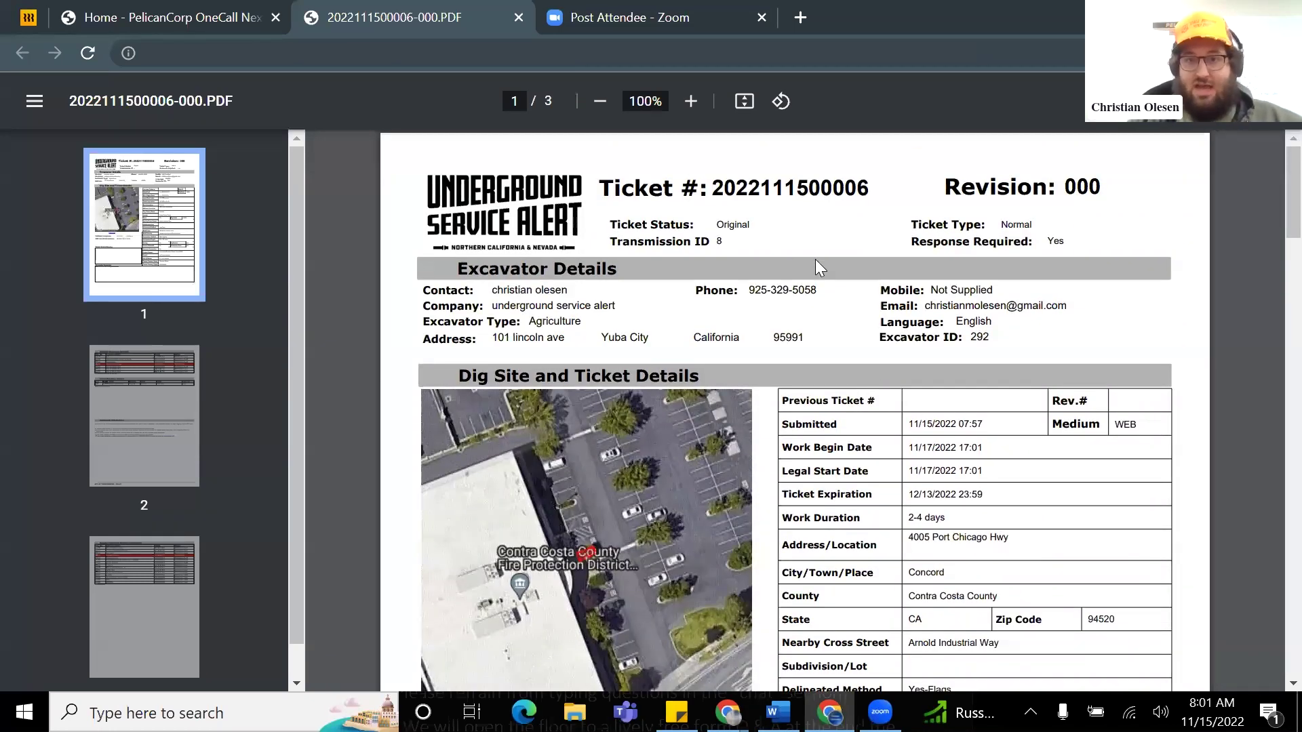
{"action": "scroll", "coordinate": [900, 305], "scroll_direction": "down", "scroll_amount": 1}
{"action": "scroll", "coordinate": [900, 308], "scroll_direction": "down", "scroll_amount": 1}
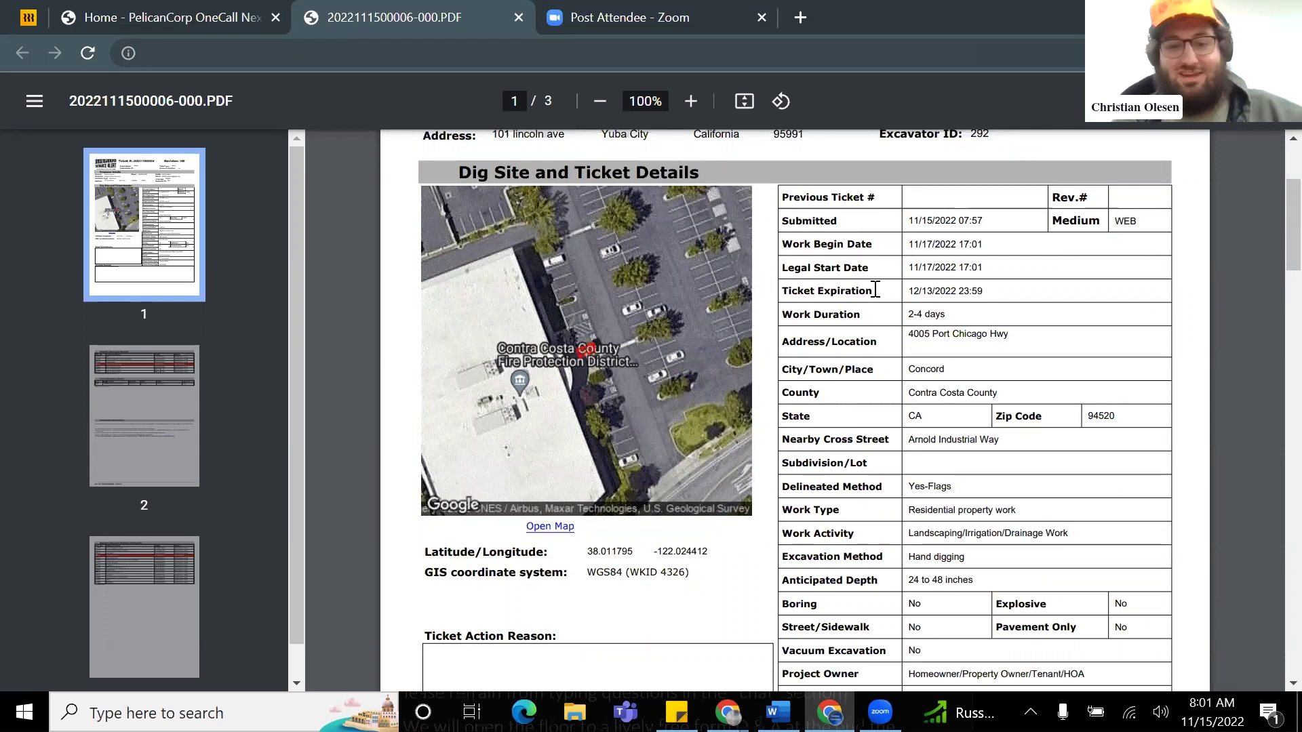
{"action": "scroll", "coordinate": [892, 302], "scroll_direction": "up", "scroll_amount": 2}
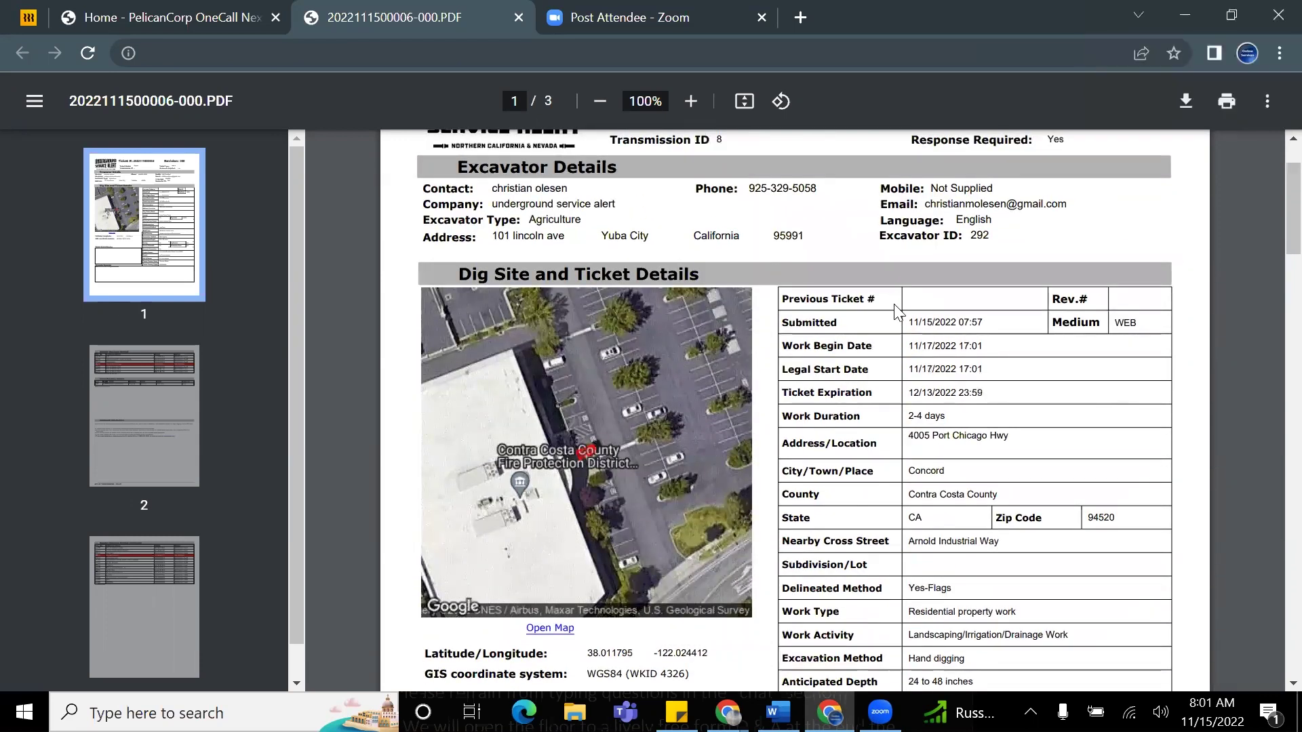
{"action": "scroll", "coordinate": [881, 312], "scroll_direction": "down", "scroll_amount": 6}
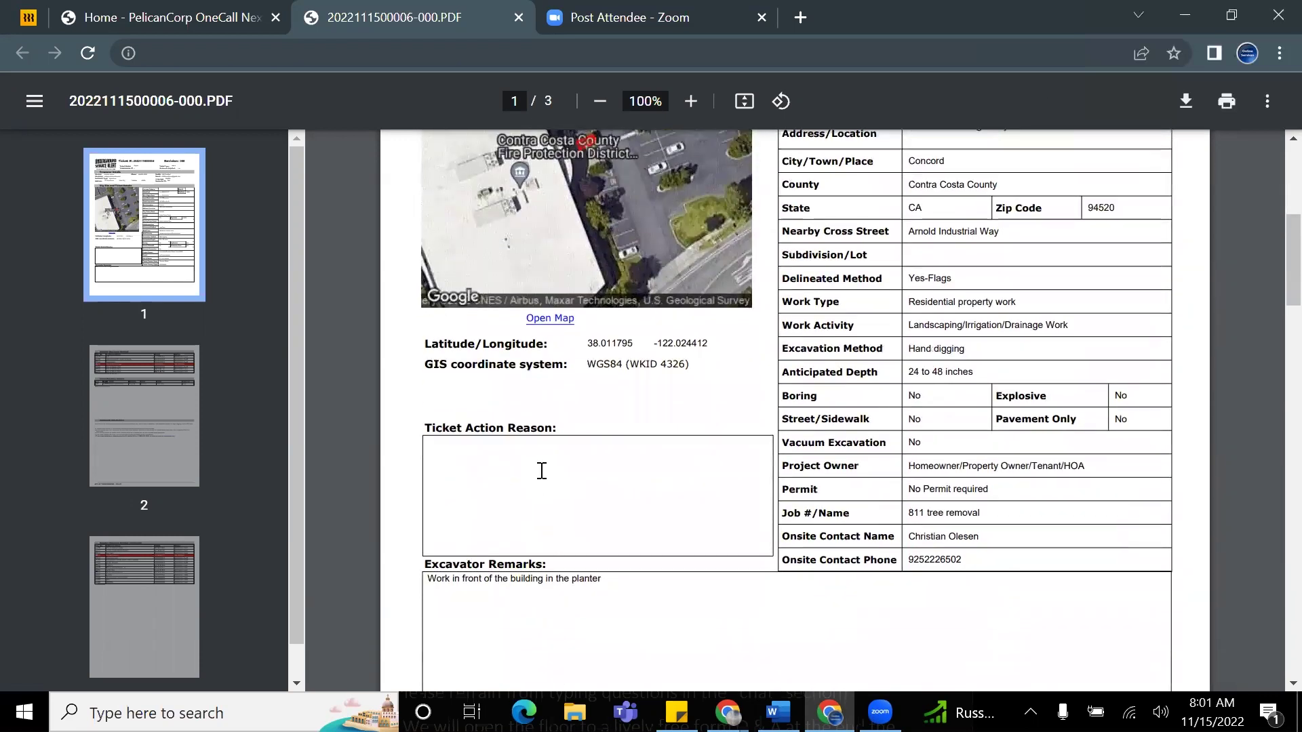
{"action": "scroll", "coordinate": [515, 428], "scroll_direction": "down", "scroll_amount": 2}
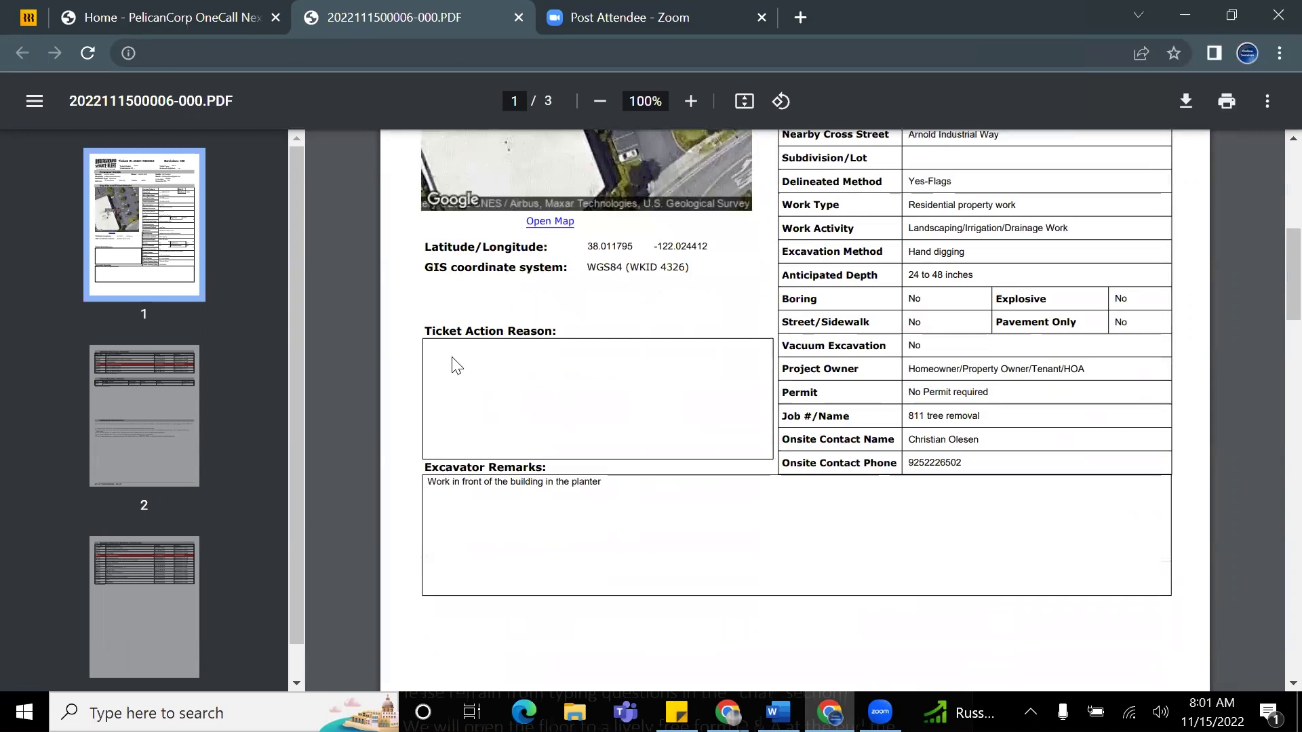
{"action": "left_click_drag", "start_coordinate": [429, 330], "coordinate": [557, 329]}
{"action": "left_click", "coordinate": [542, 395]}
{"action": "scroll", "coordinate": [644, 481], "scroll_direction": "up", "scroll_amount": 3}
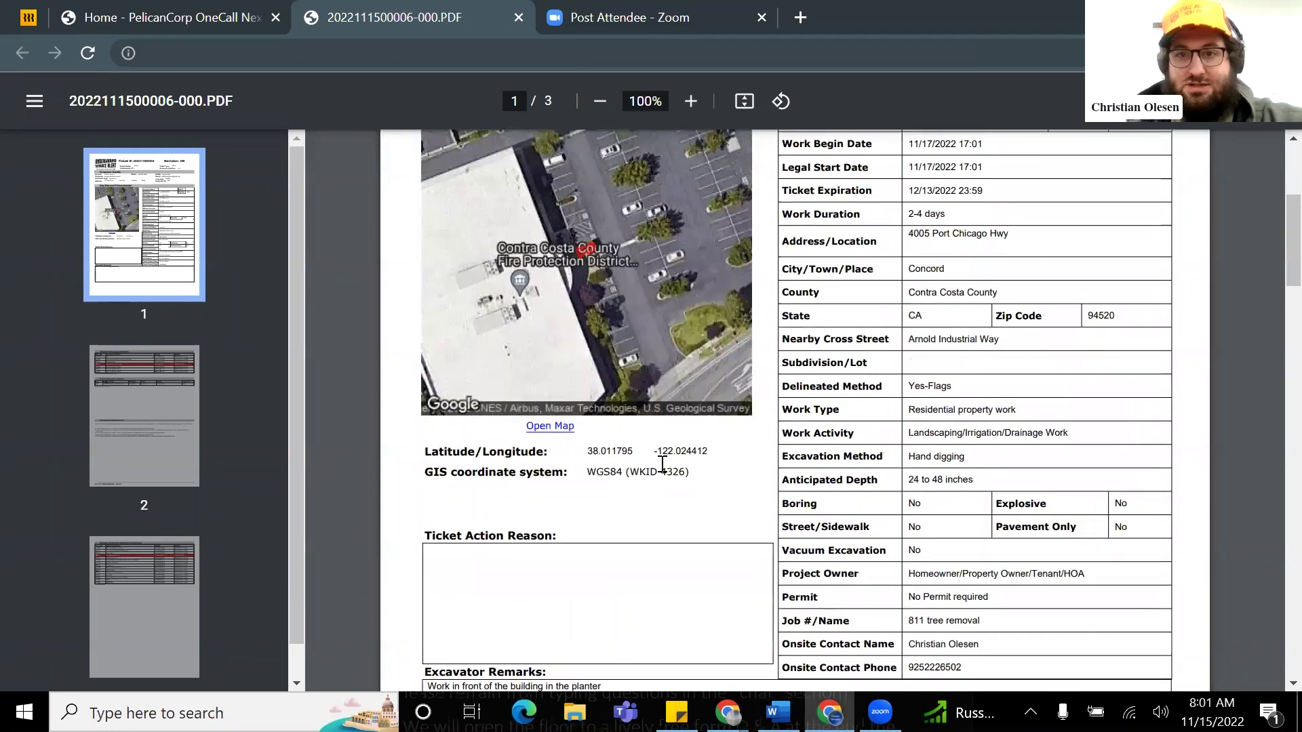
{"action": "scroll", "coordinate": [662, 465], "scroll_direction": "up", "scroll_amount": 2}
{"action": "scroll", "coordinate": [668, 413], "scroll_direction": "up", "scroll_amount": 2}
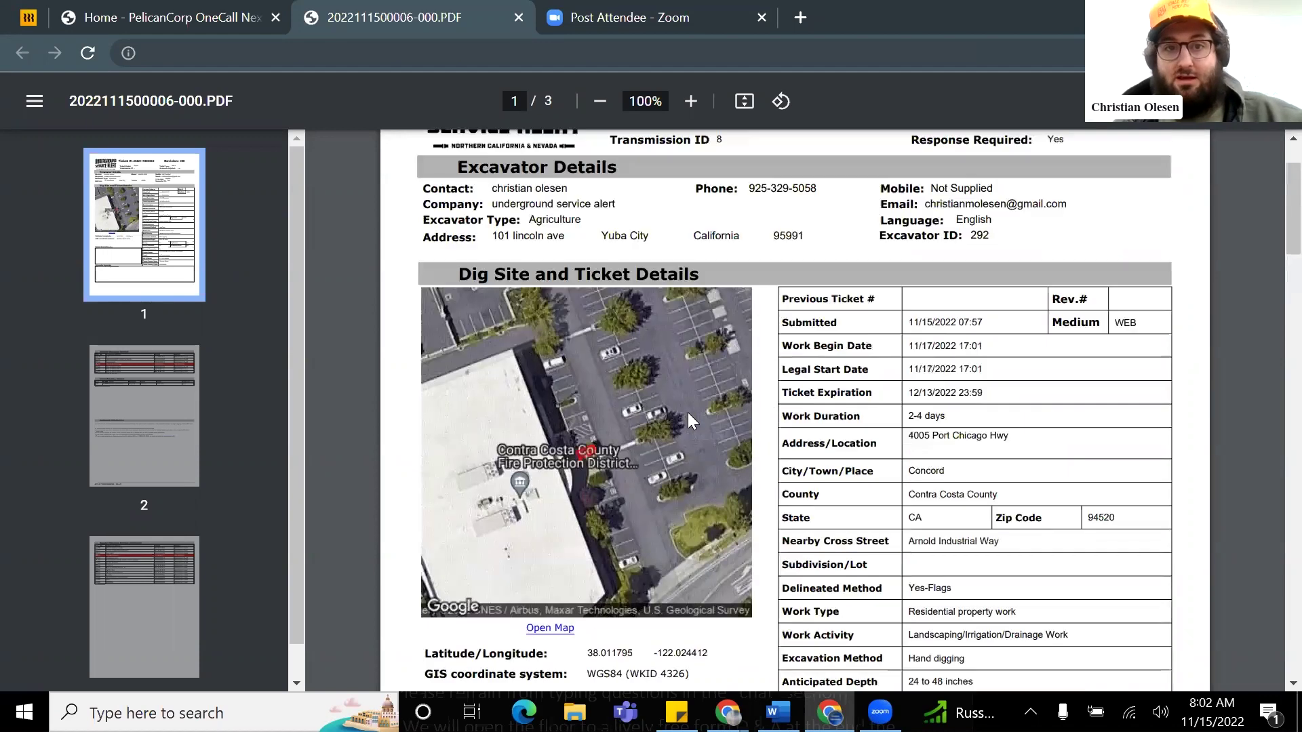
{"action": "scroll", "coordinate": [847, 288], "scroll_direction": "up", "scroll_amount": 2}
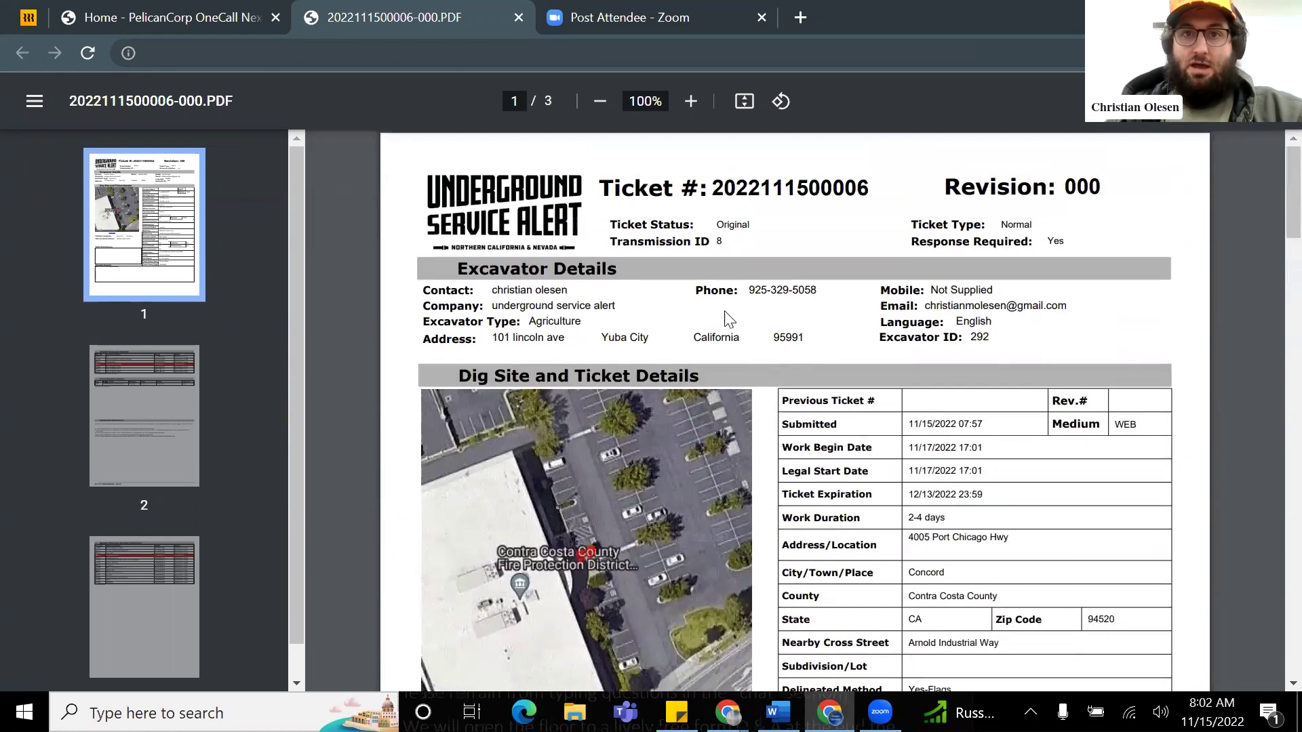
{"action": "key", "text": "alt+Tab"}
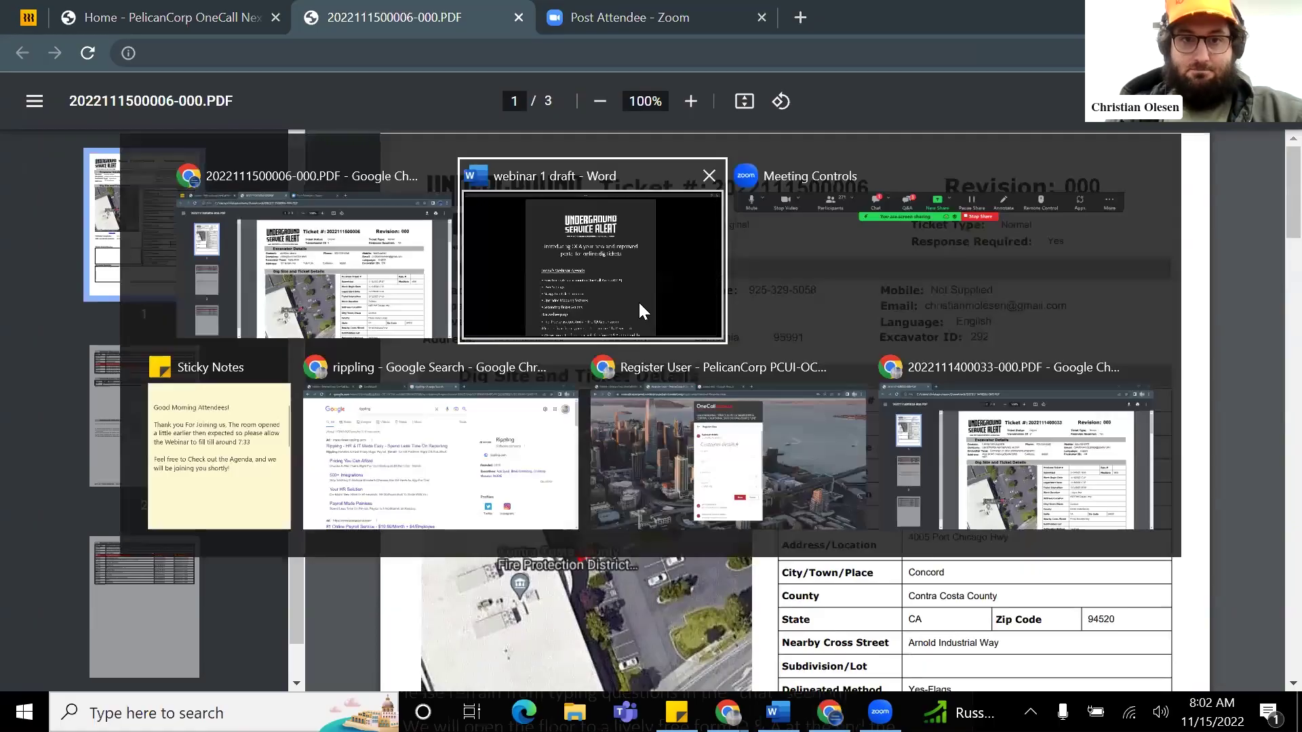
{"action": "left_click", "coordinate": [640, 305]}
{"action": "scroll", "coordinate": [691, 339], "scroll_direction": "down", "scroll_amount": 1}
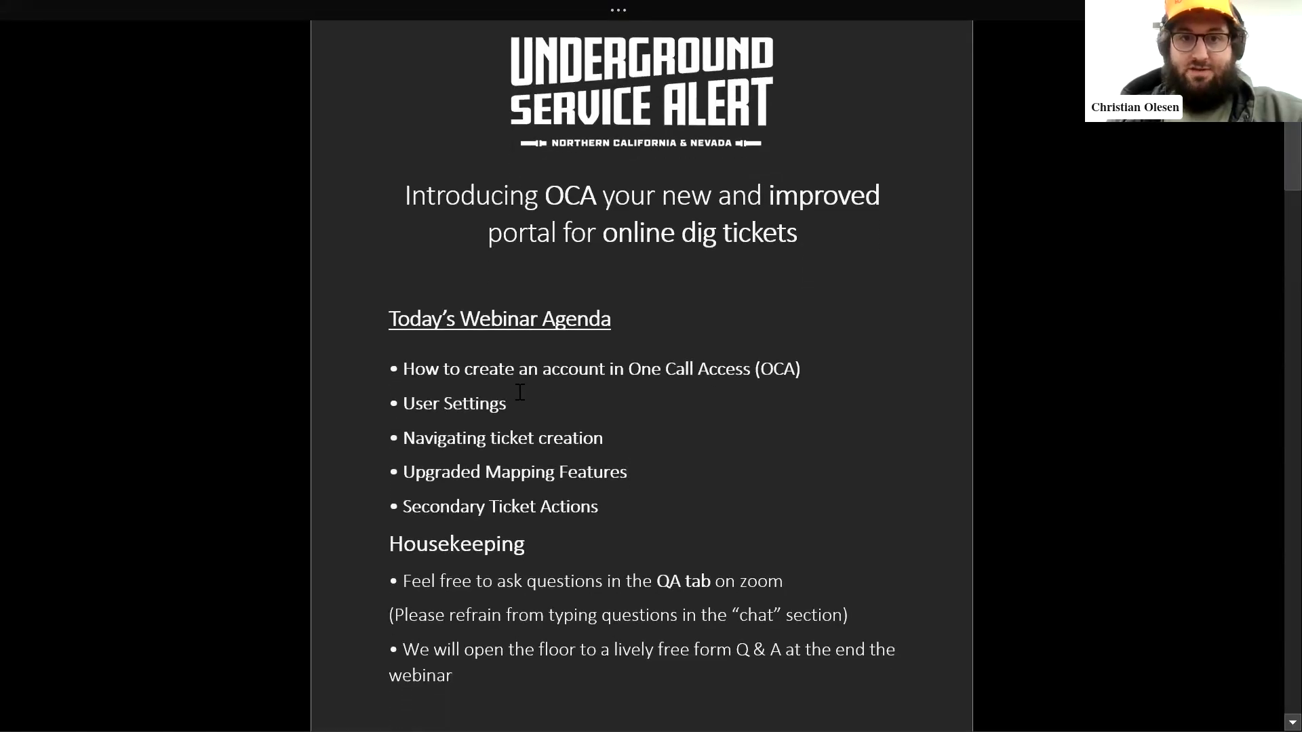
{"action": "scroll", "coordinate": [519, 392], "scroll_direction": "down", "scroll_amount": 1}
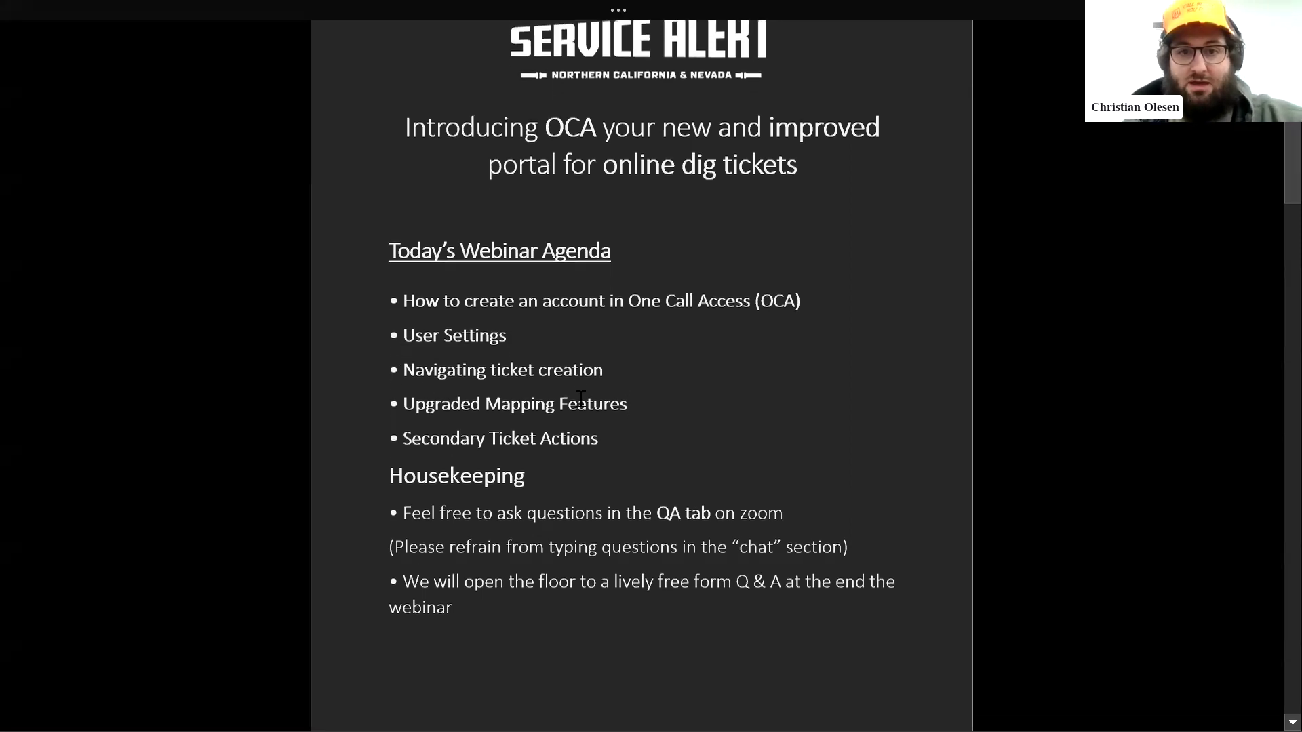
{"action": "key", "text": "alt+Tab"}
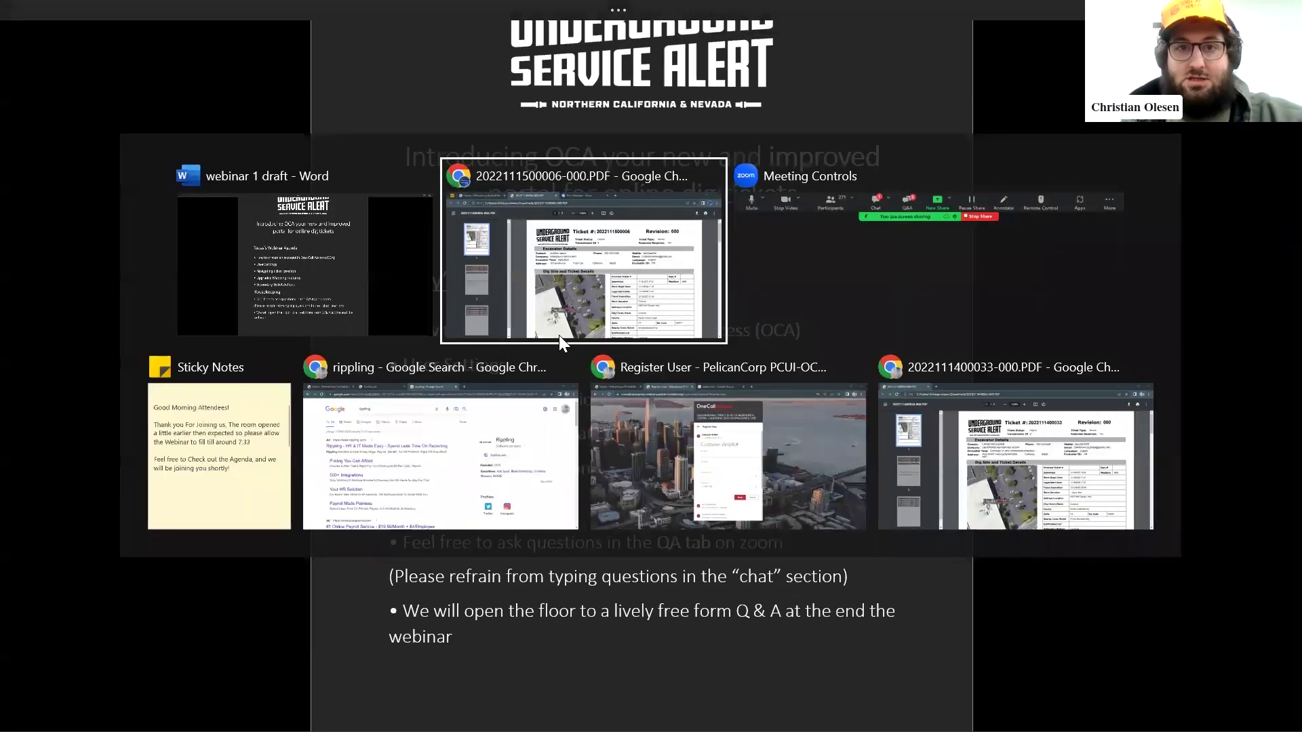
{"action": "left_click", "coordinate": [560, 305]}
{"action": "key", "text": "alt+Tab"}
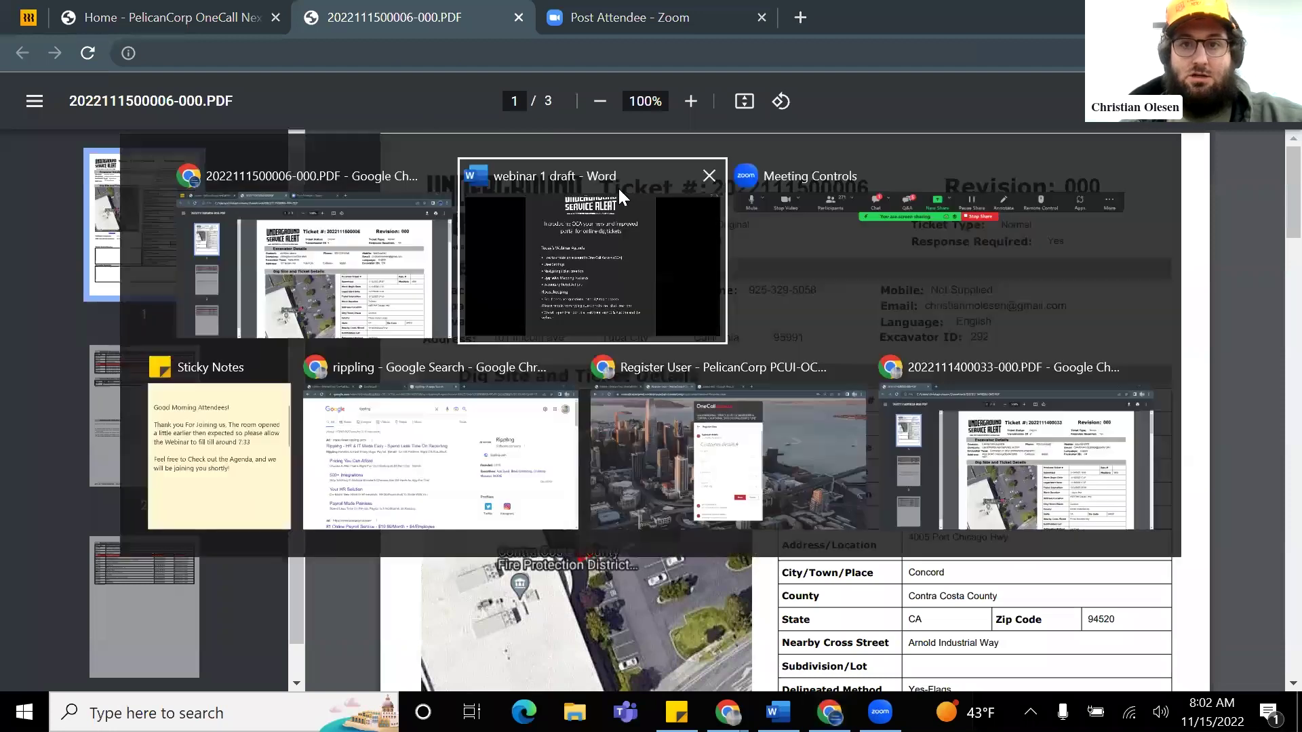
{"action": "left_click", "coordinate": [325, 240]}
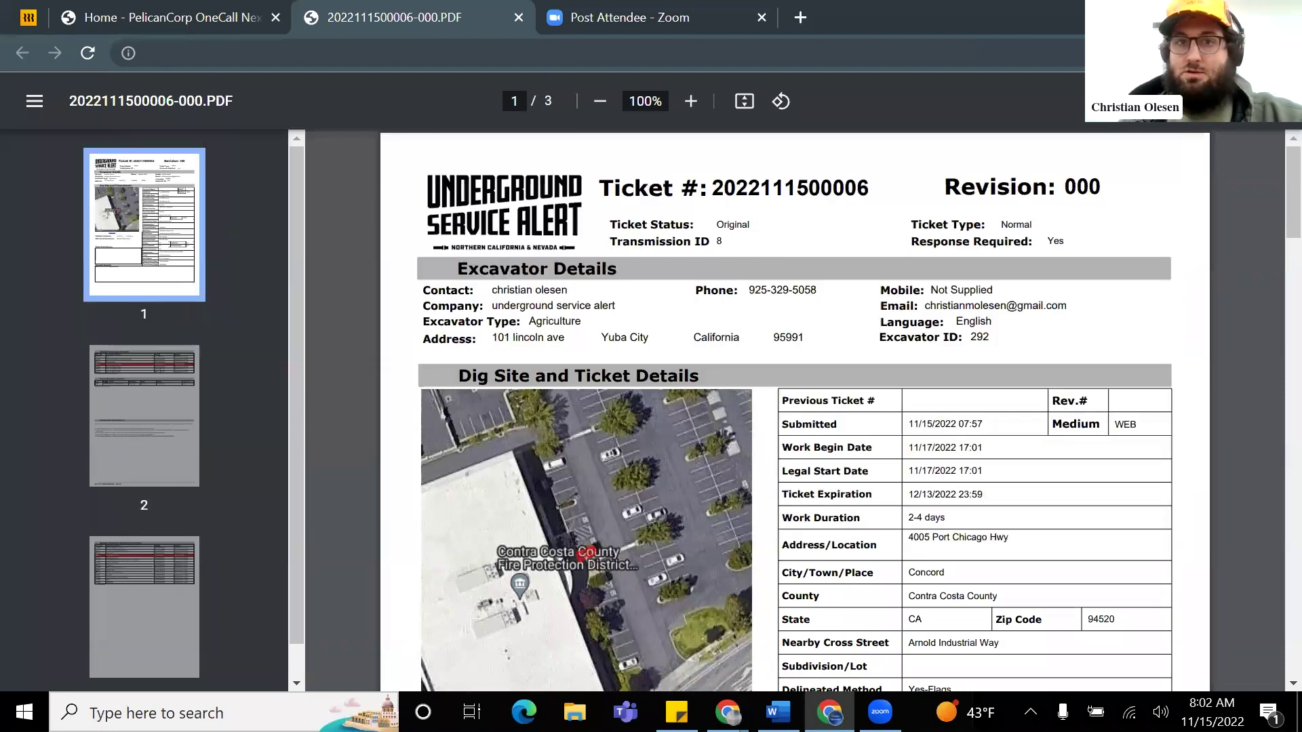
Step: Close the submitted-ticket page and start a fresh New Ticket form from Home
{"action": "left_click", "coordinate": [126, 17]}
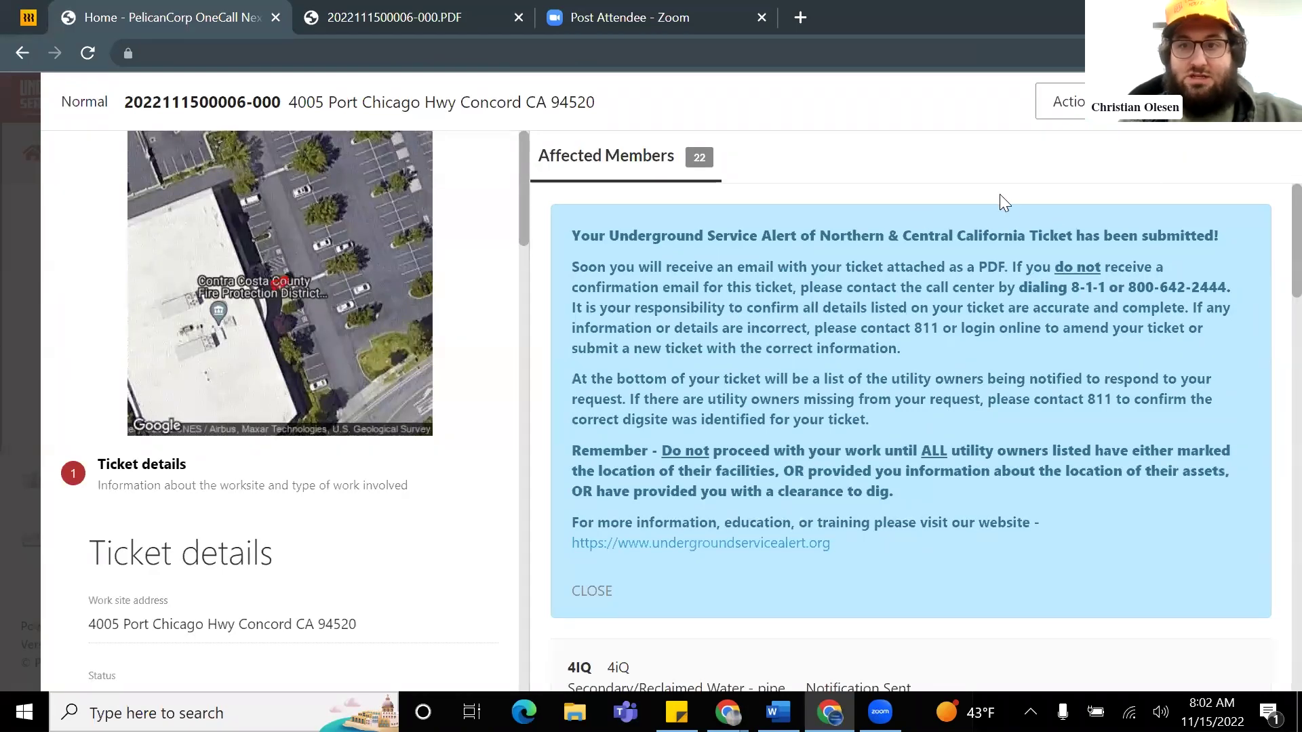
{"action": "left_click", "coordinate": [1179, 102]}
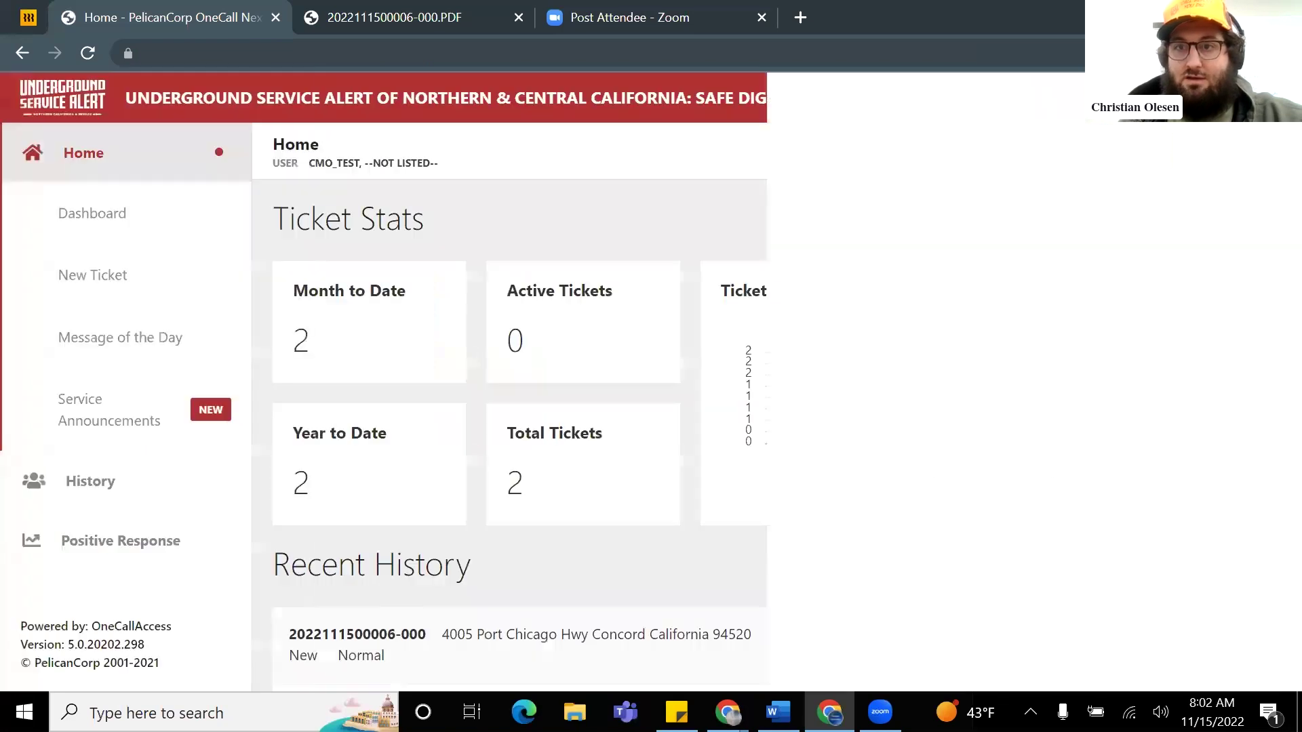
{"action": "left_click", "coordinate": [1171, 100]}
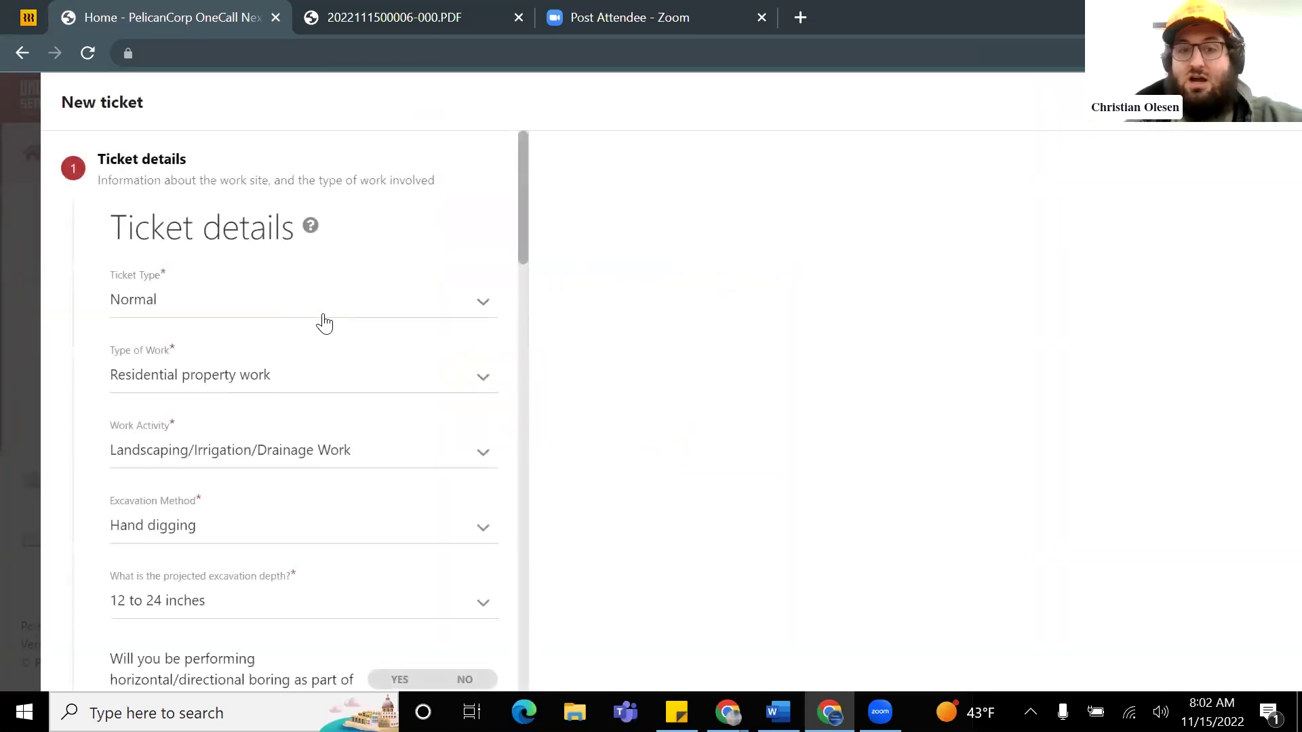
{"action": "scroll", "coordinate": [303, 357], "scroll_direction": "down", "scroll_amount": 2}
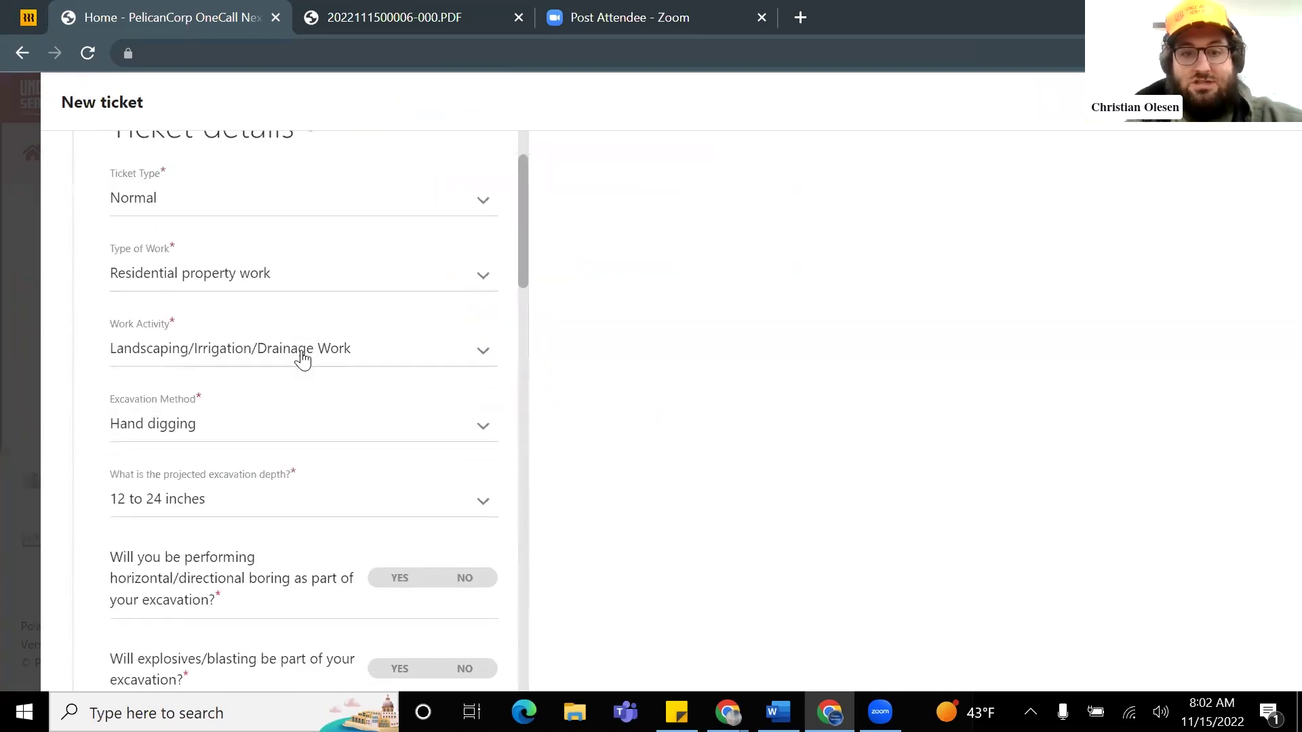
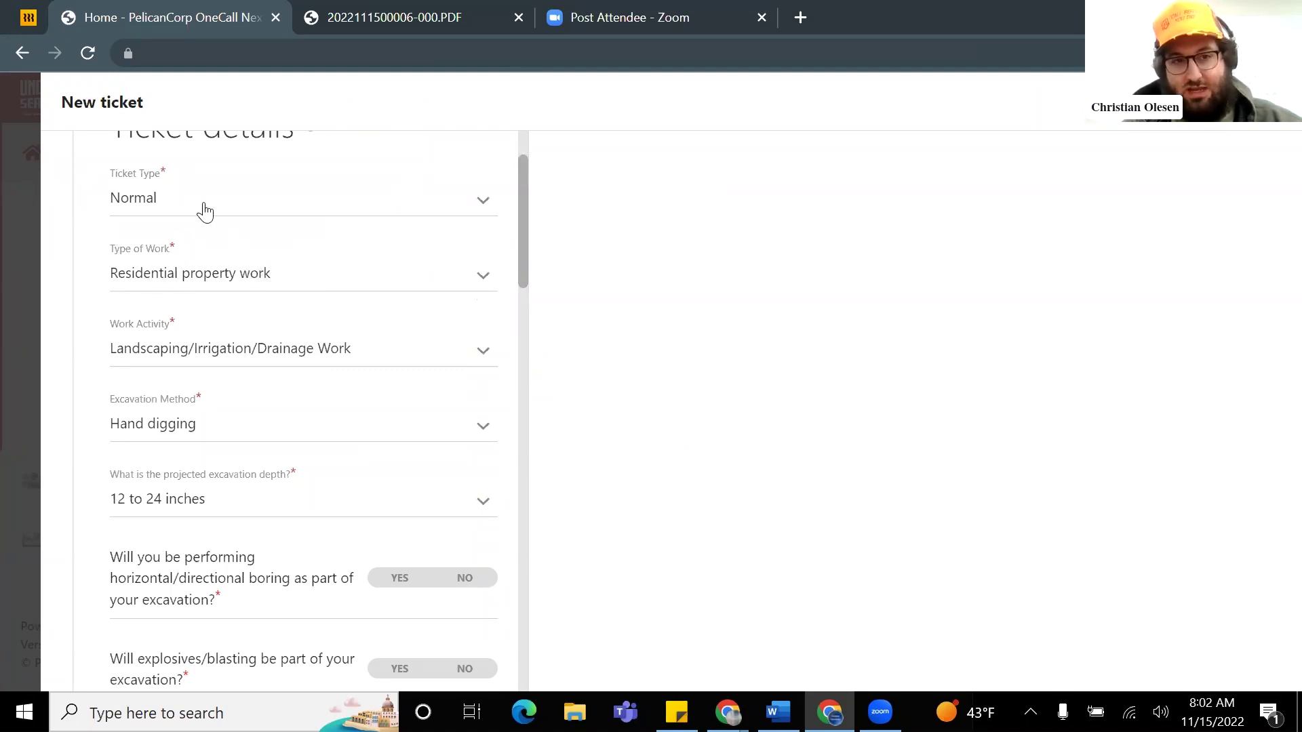
Step: Set excavation depth to <12 inches and answer No to directional boring and explosives/blasting
{"action": "scroll", "coordinate": [256, 325], "scroll_direction": "down", "scroll_amount": 1}
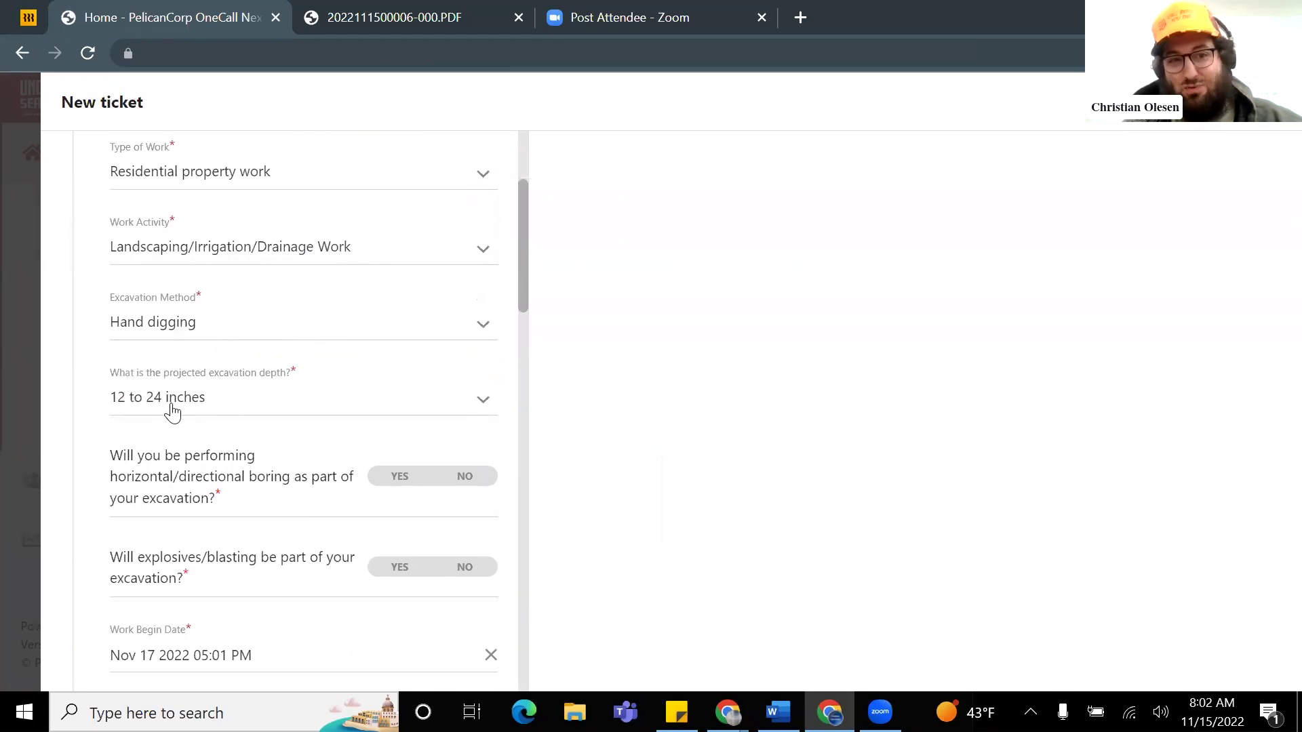
{"action": "left_click", "coordinate": [192, 408]}
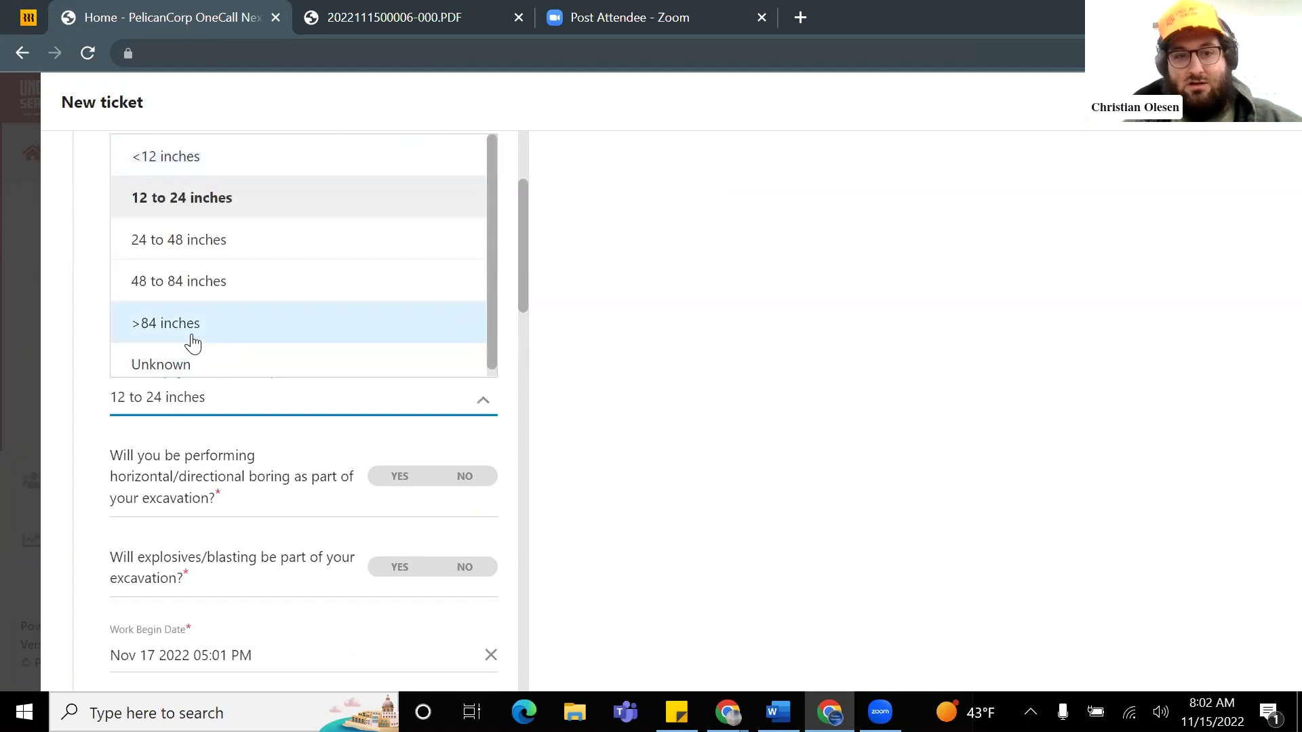
{"action": "left_click", "coordinate": [205, 161]}
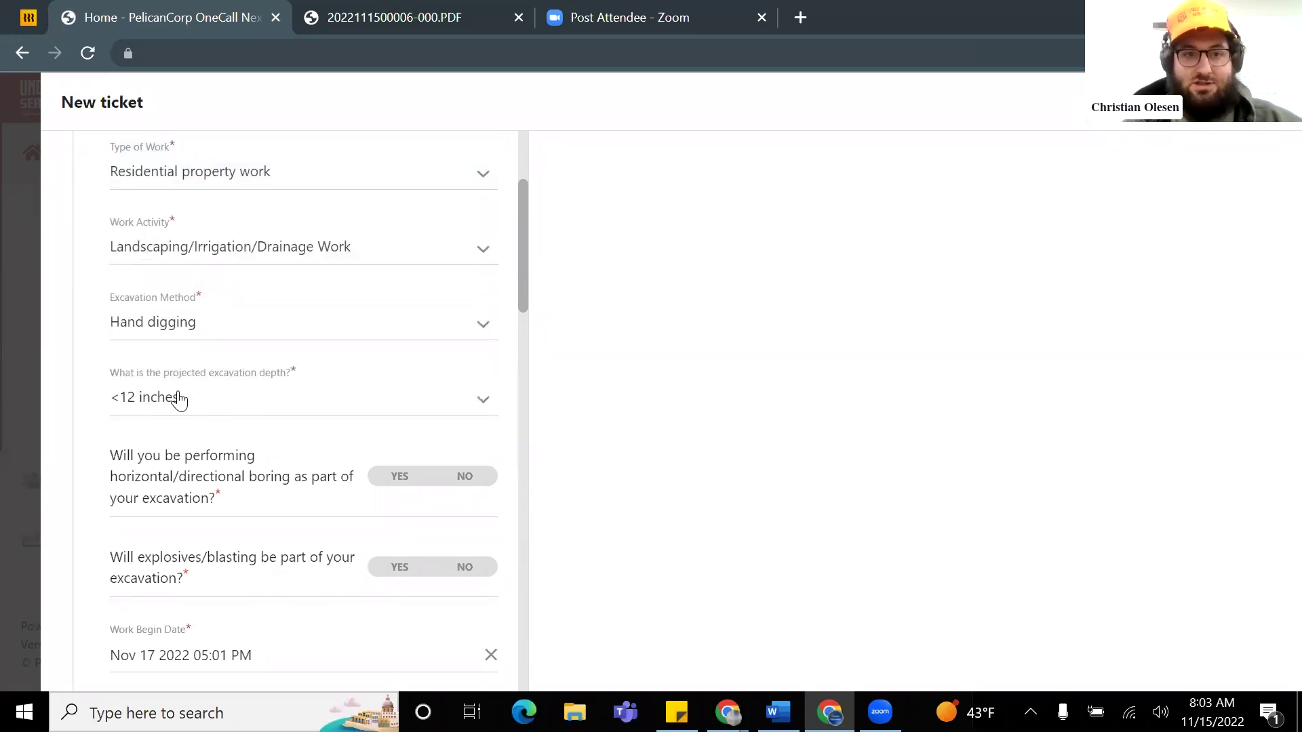
{"action": "scroll", "coordinate": [242, 420], "scroll_direction": "down", "scroll_amount": 2}
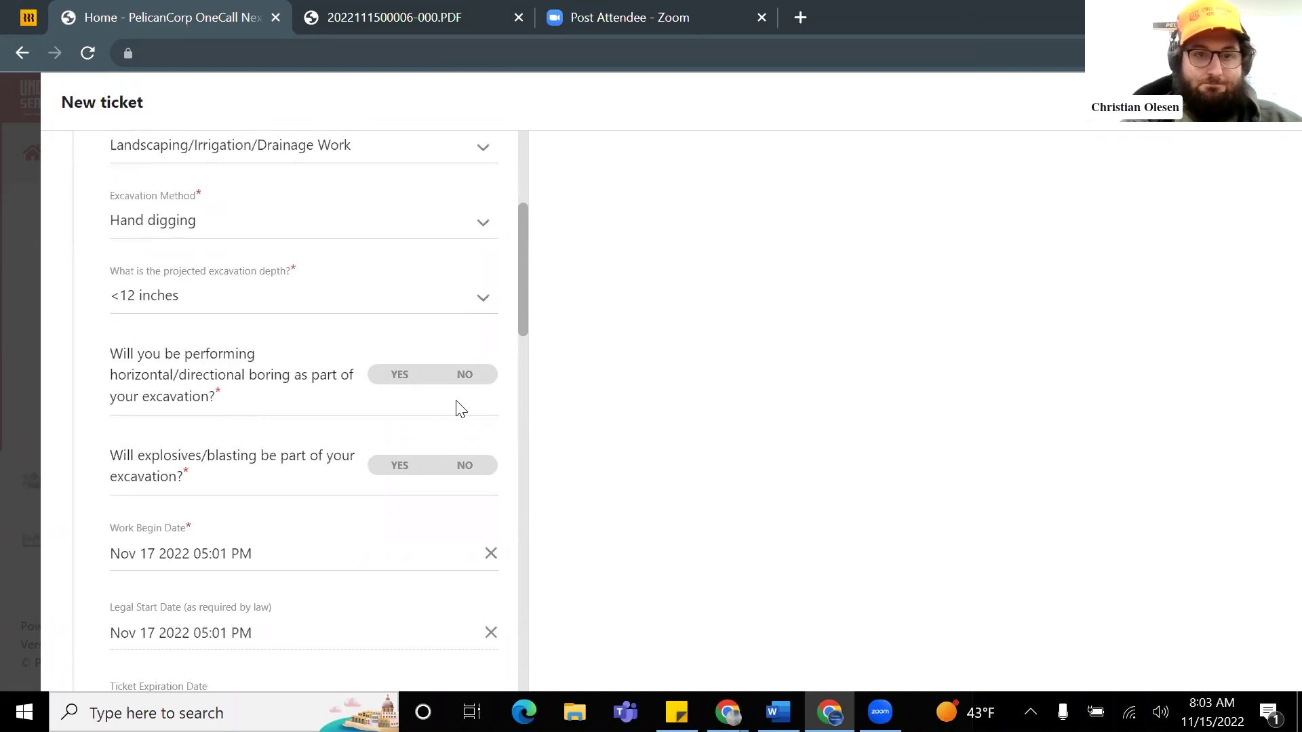
{"action": "left_click", "coordinate": [465, 381]}
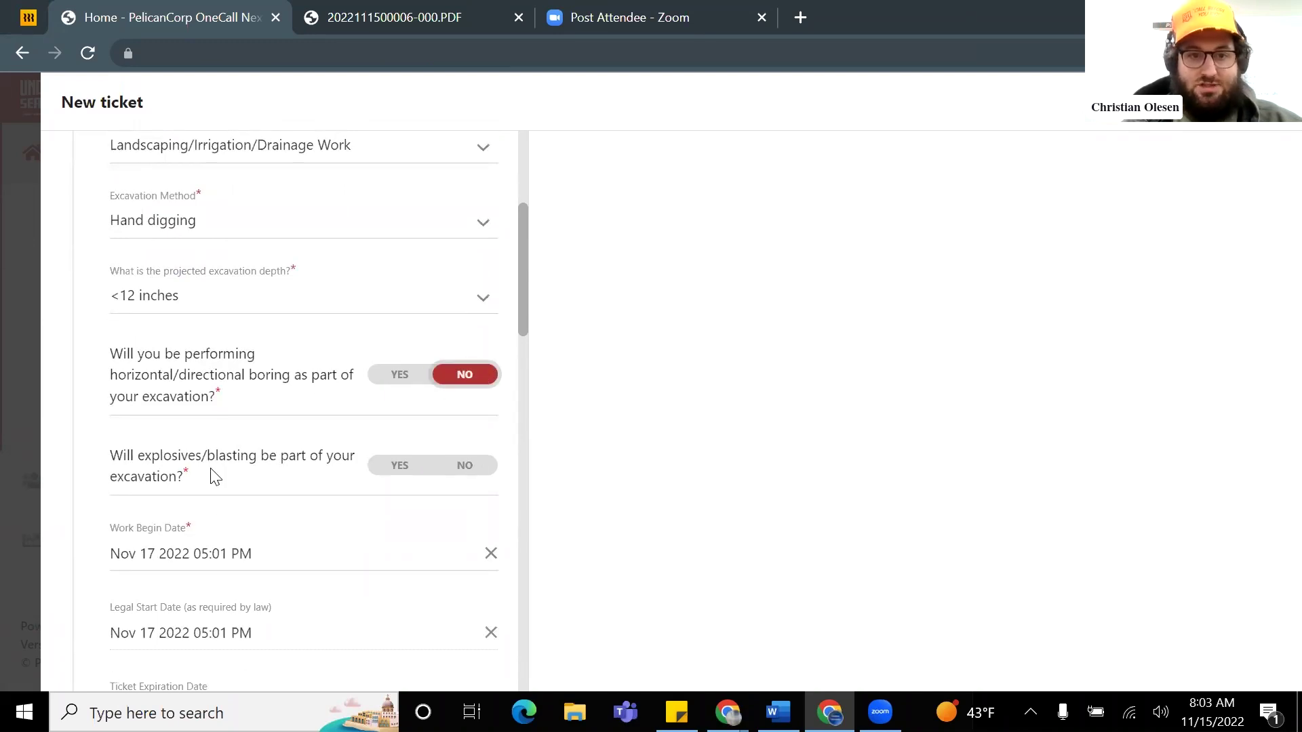
{"action": "left_click", "coordinate": [471, 470]}
{"action": "scroll", "coordinate": [407, 461], "scroll_direction": "down", "scroll_amount": 4}
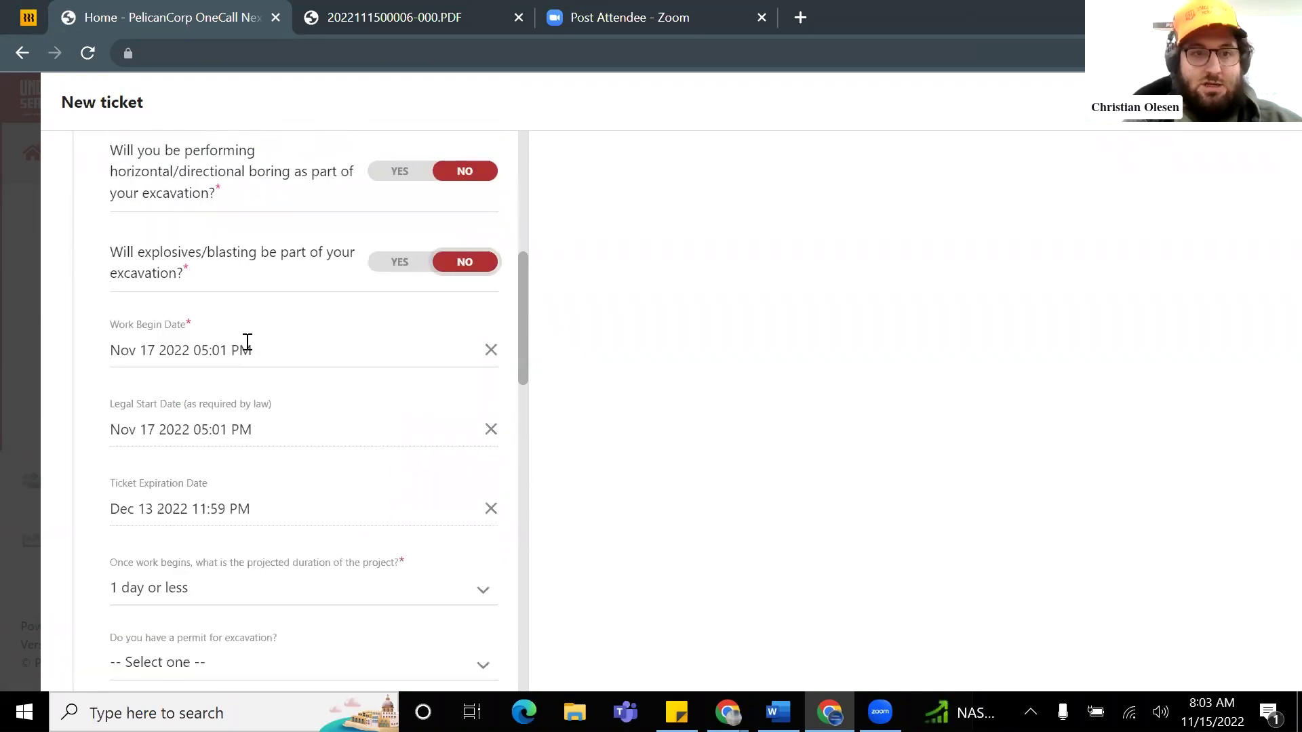
Step: Set the work begin date to the 19th at 8:00 AM
{"action": "left_click", "coordinate": [255, 350]}
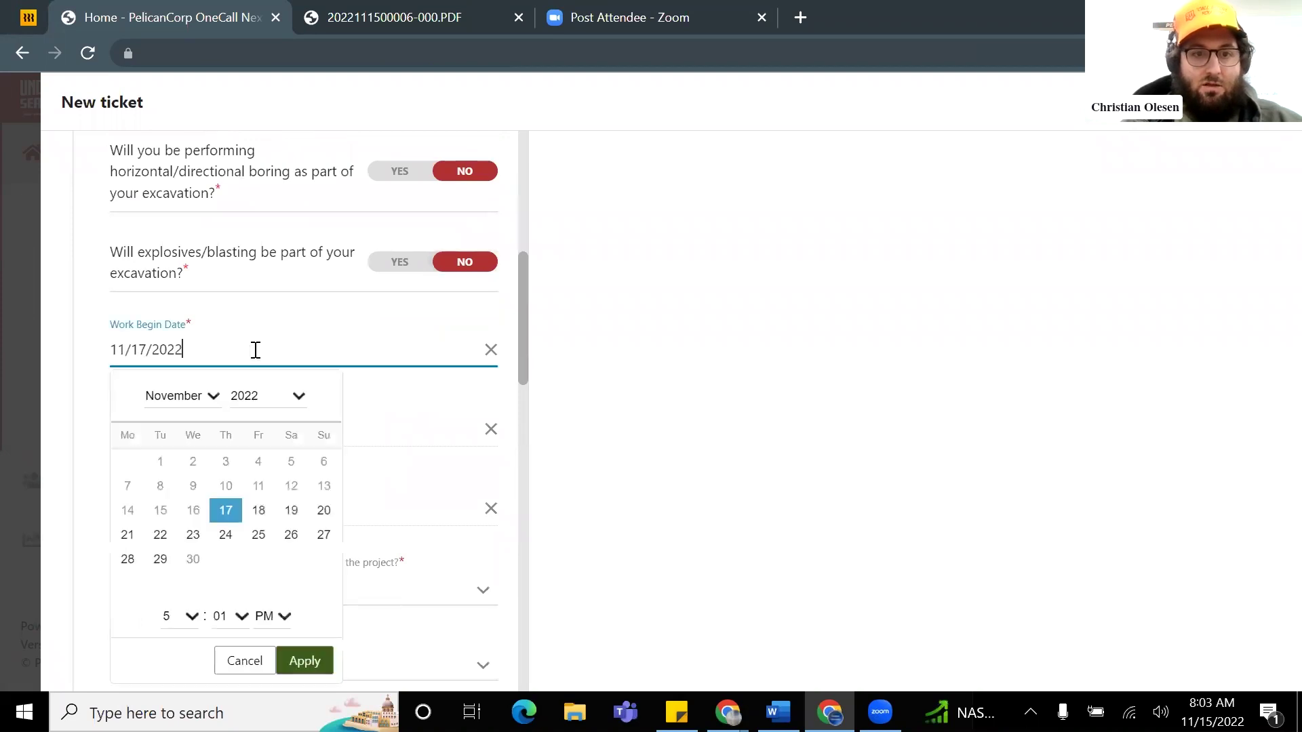
{"action": "left_click", "coordinate": [293, 517]}
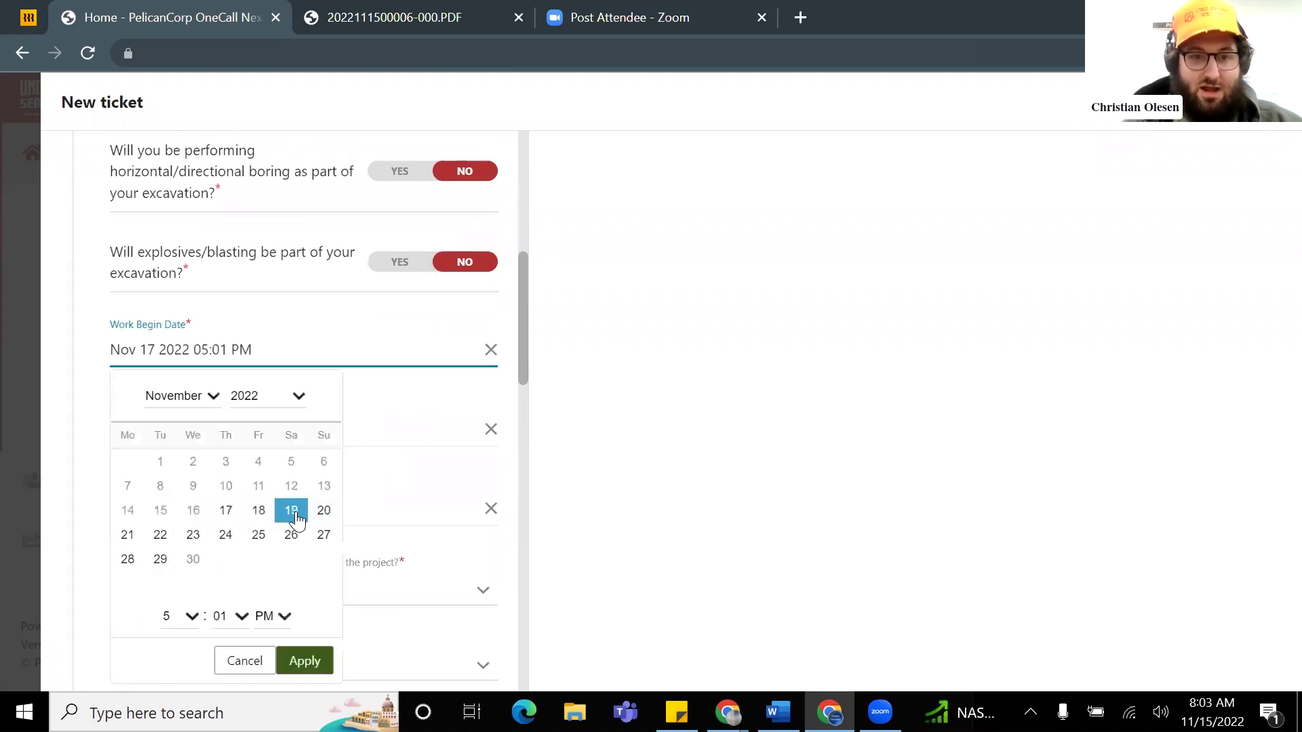
{"action": "scroll", "coordinate": [281, 546], "scroll_direction": "down", "scroll_amount": 2}
{"action": "left_click", "coordinate": [191, 515]}
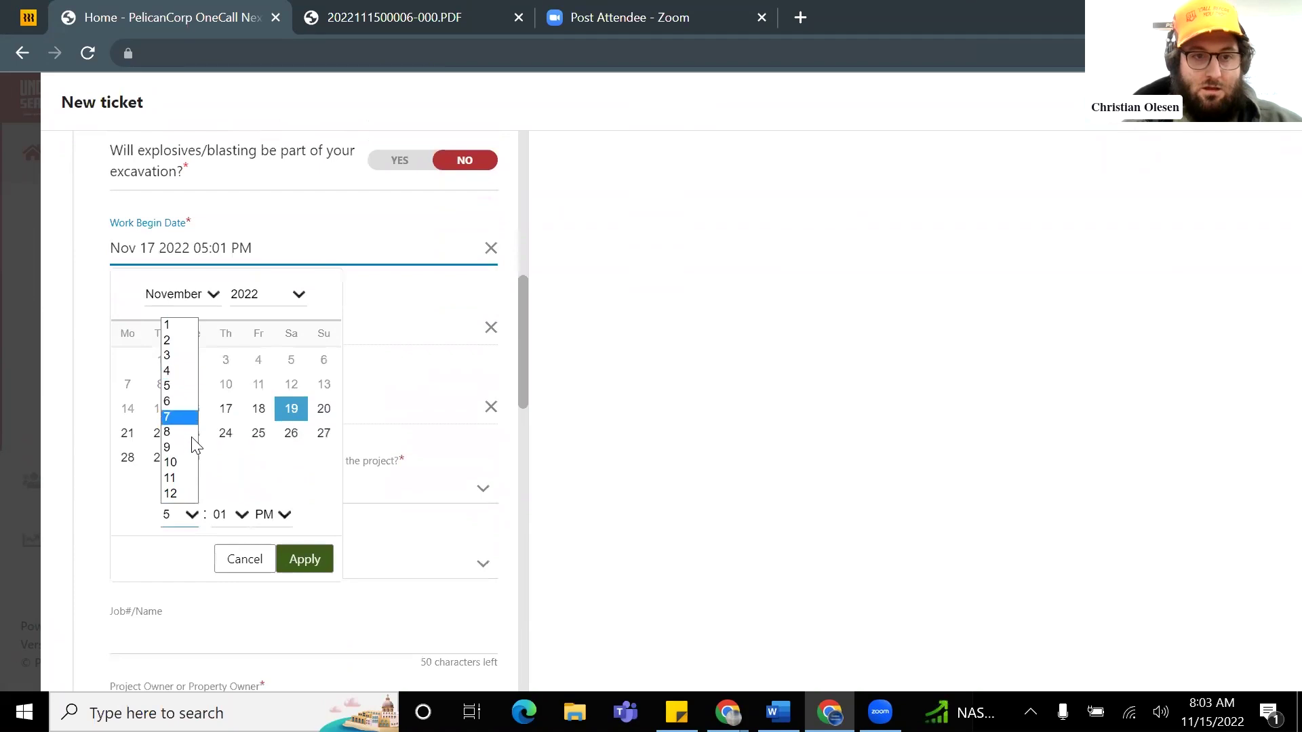
{"action": "left_click", "coordinate": [178, 432]}
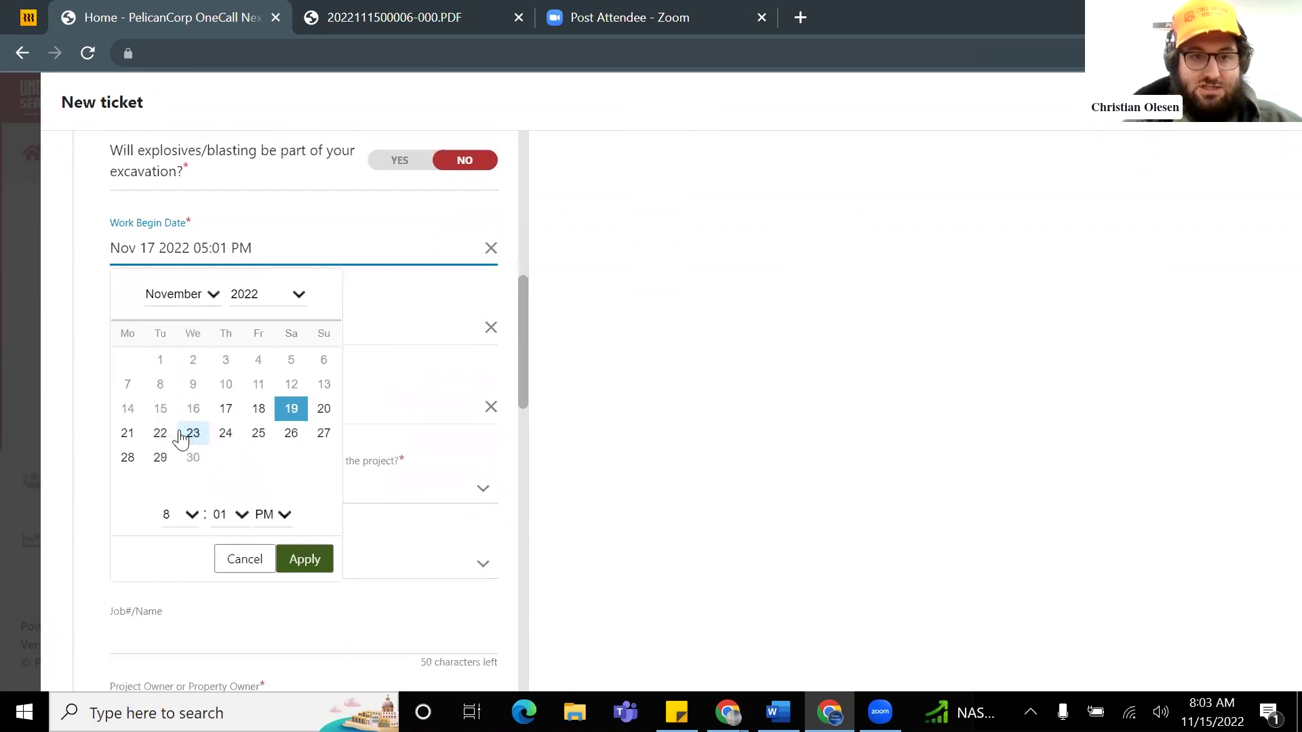
{"action": "left_click", "coordinate": [242, 515]}
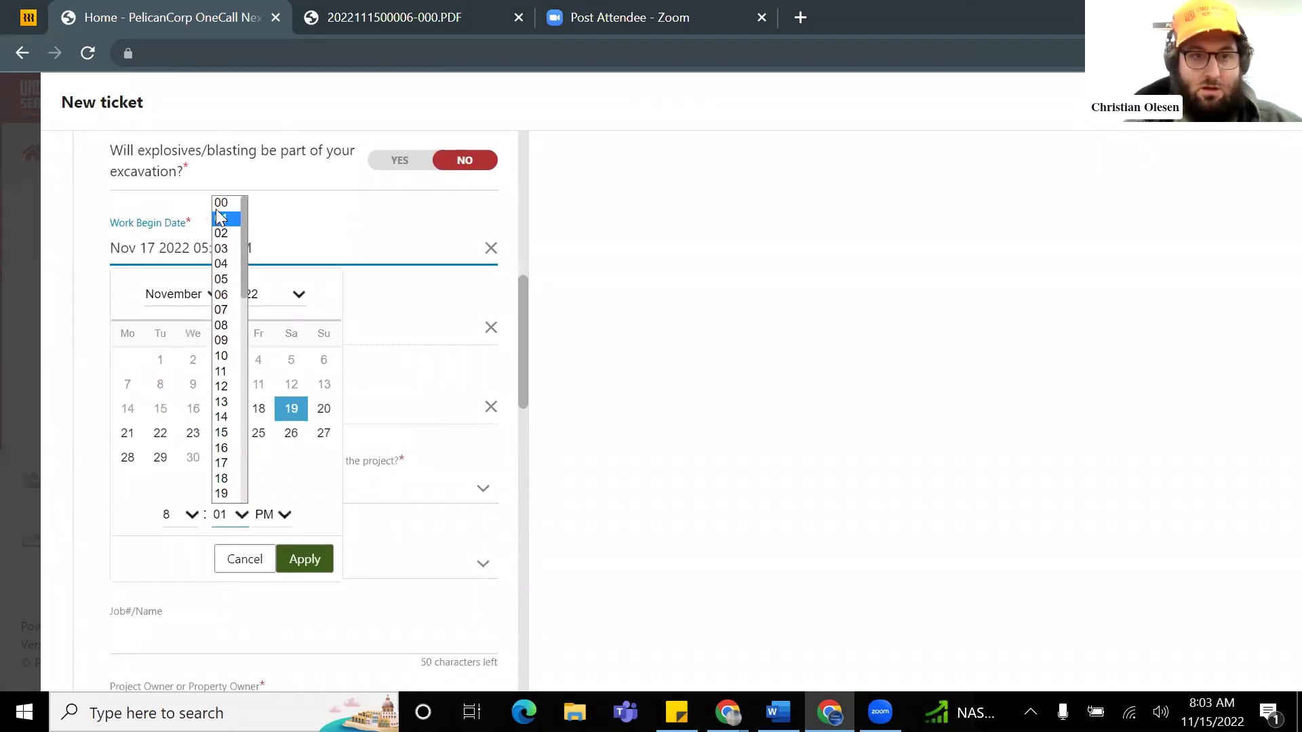
{"action": "left_click", "coordinate": [221, 202]}
{"action": "left_click", "coordinate": [282, 514]}
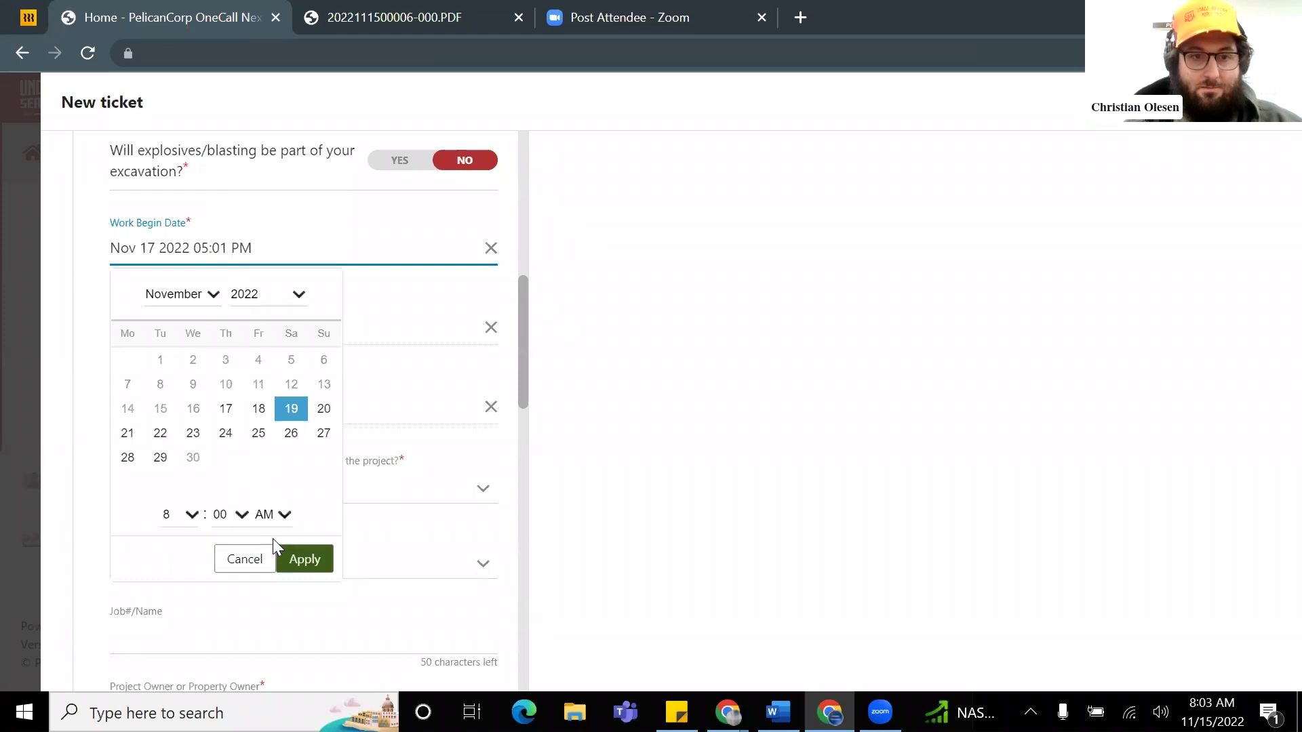
{"action": "left_click", "coordinate": [300, 559]}
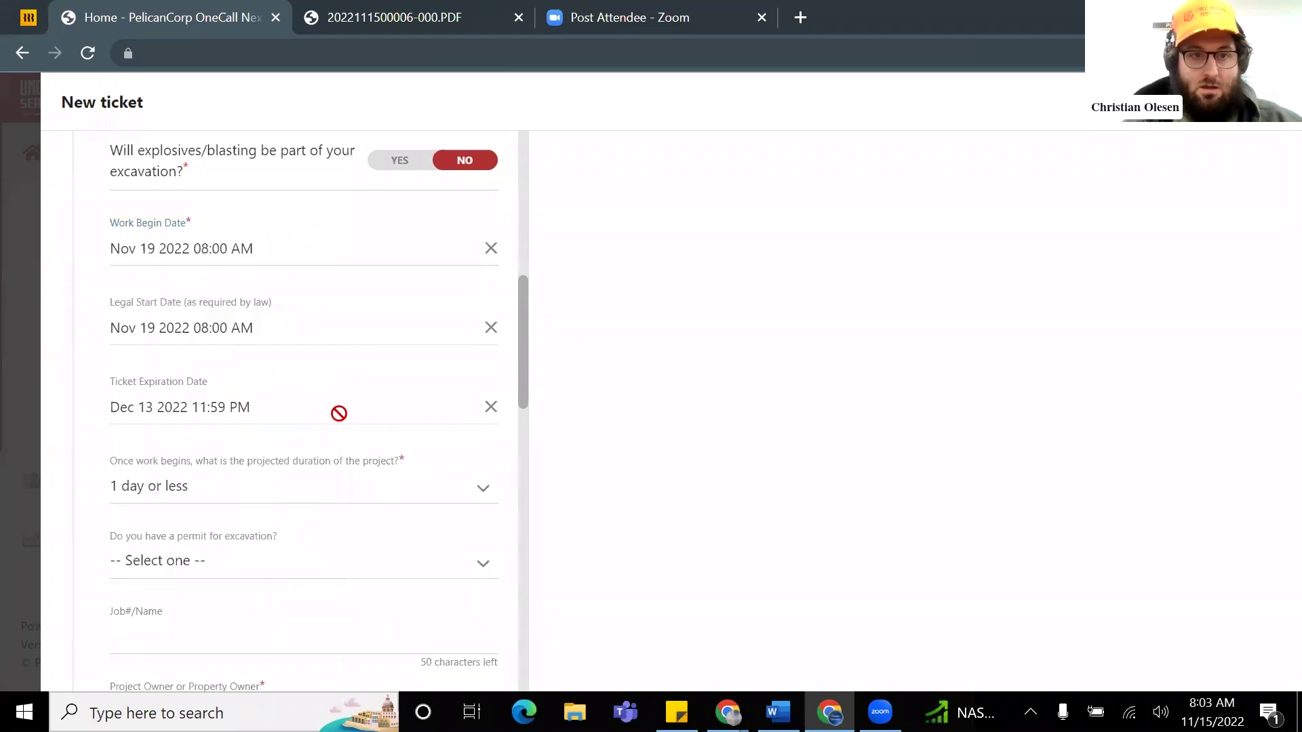
Step: Keep the project duration at 1 day or less and mark the excavation permit Unknown
{"action": "scroll", "coordinate": [277, 336], "scroll_direction": "down", "scroll_amount": 1}
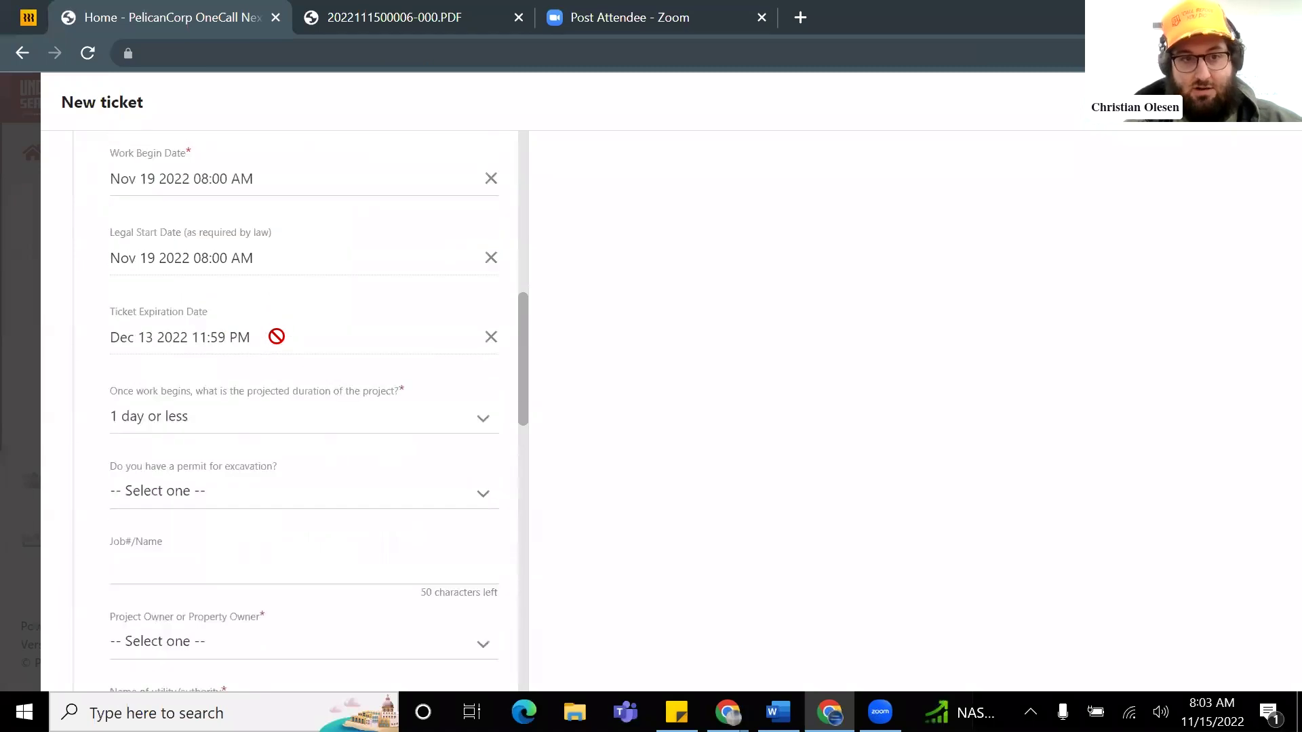
{"action": "scroll", "coordinate": [276, 336], "scroll_direction": "down", "scroll_amount": 1}
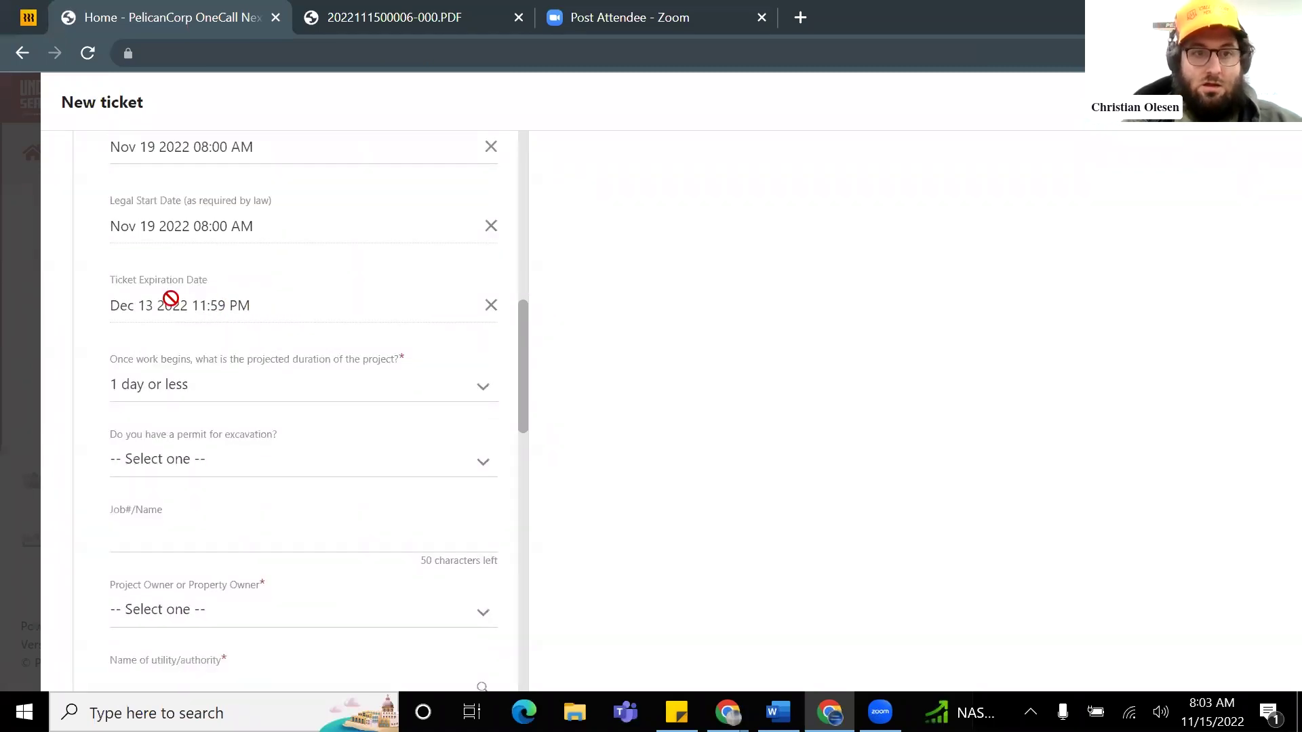
{"action": "left_click", "coordinate": [213, 392]}
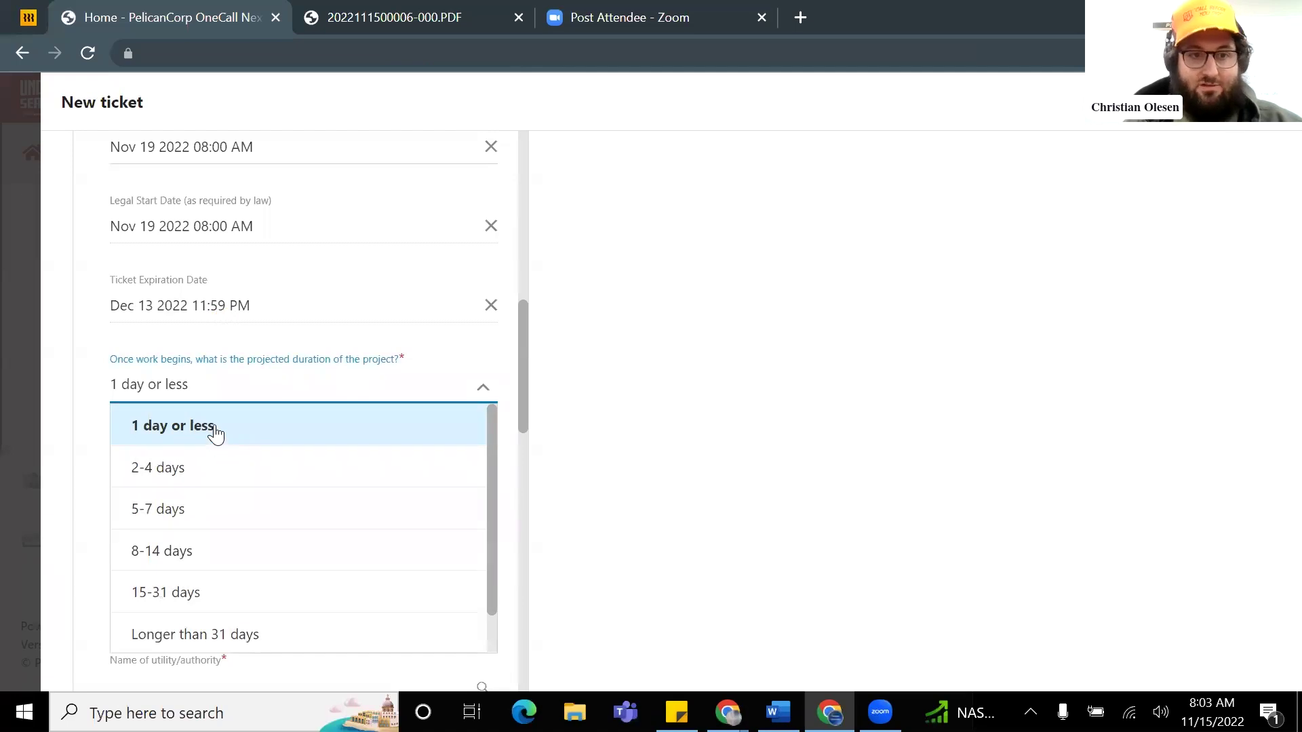
{"action": "left_click", "coordinate": [216, 434]}
{"action": "scroll", "coordinate": [282, 399], "scroll_direction": "down", "scroll_amount": 2}
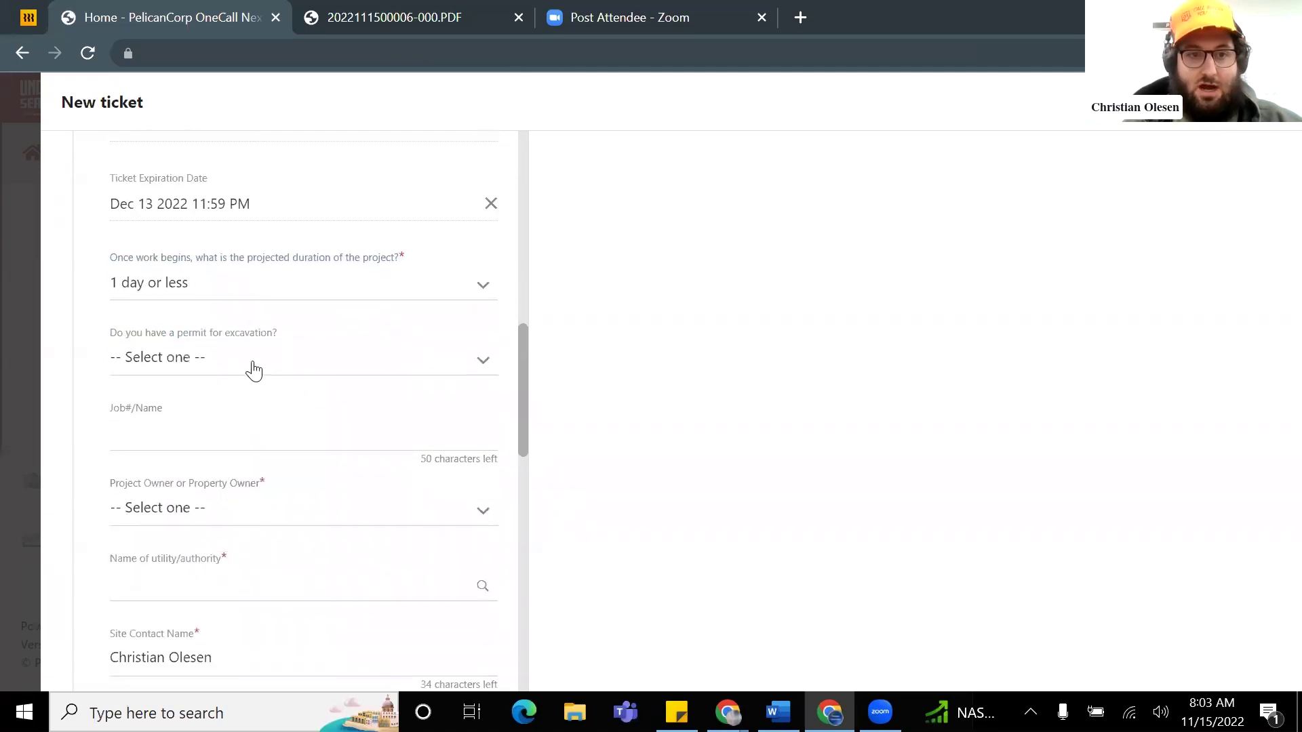
{"action": "left_click", "coordinate": [245, 364]}
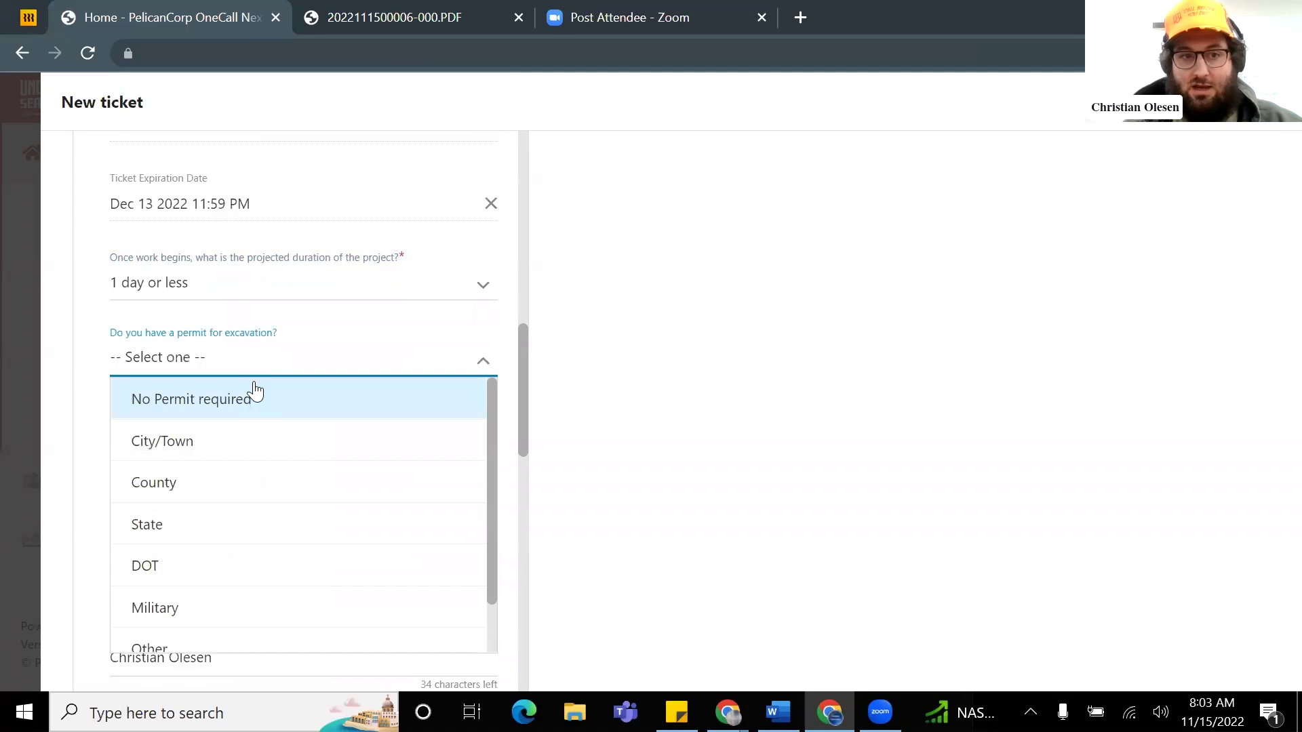
{"action": "scroll", "coordinate": [255, 406], "scroll_direction": "down", "scroll_amount": 1}
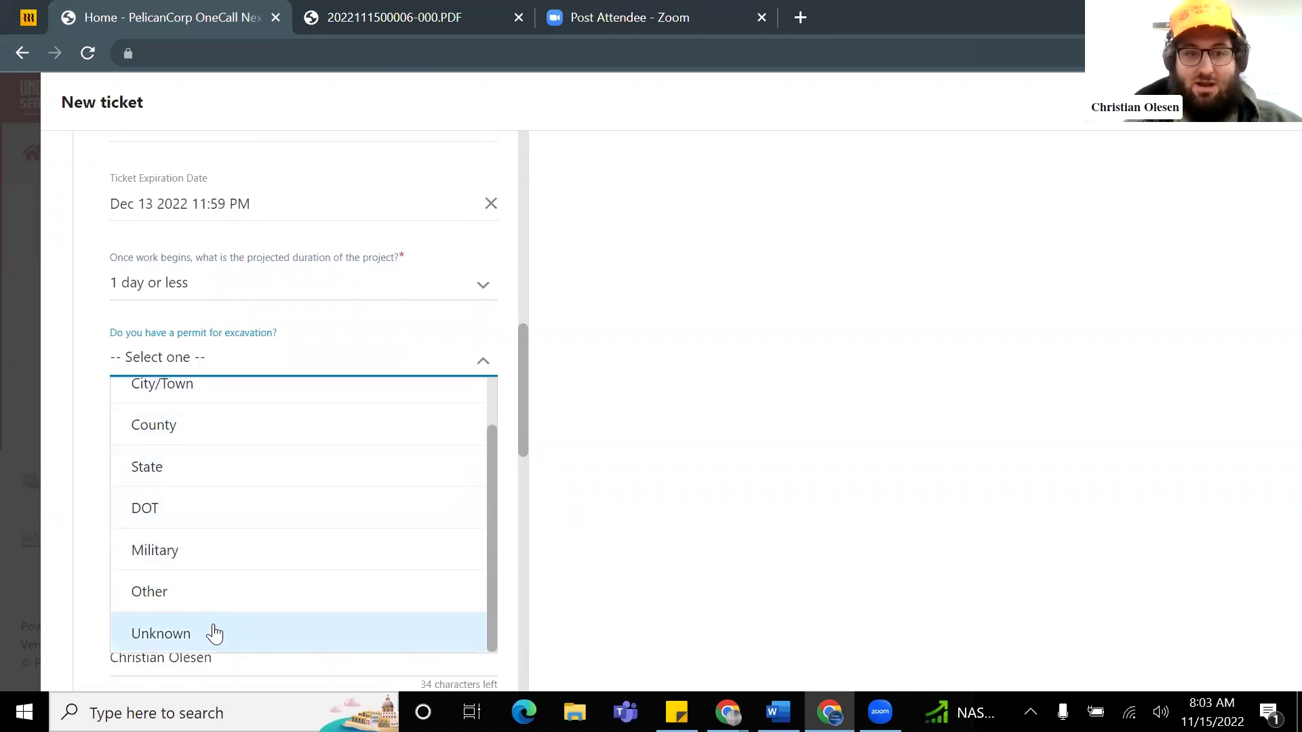
{"action": "left_click", "coordinate": [178, 637]}
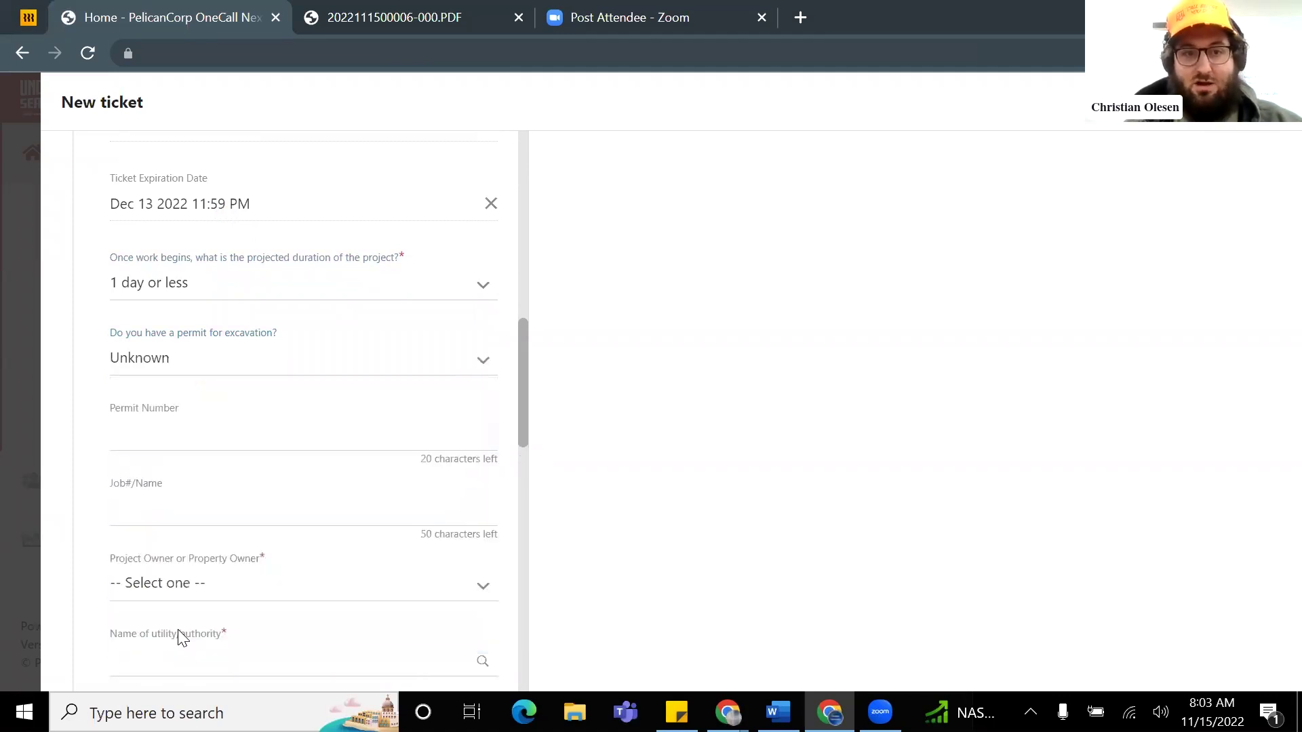
{"action": "scroll", "coordinate": [252, 405], "scroll_direction": "down", "scroll_amount": 1}
Step: Name the job 'starbucks irrigation' and set the project owner to Other, Homeowner/Property Owner/Tenant/HOA
{"action": "left_click", "coordinate": [250, 407]}
{"action": "type", "text": "s"}
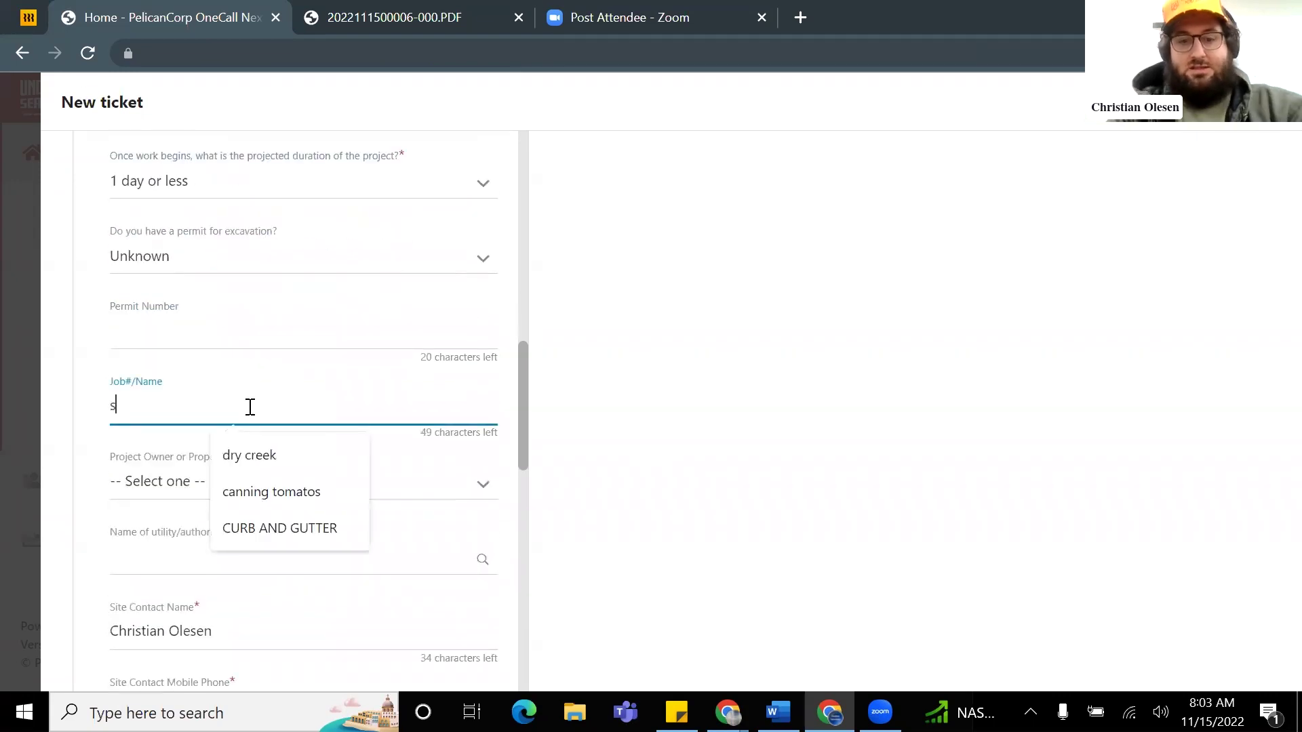
{"action": "type", "text": "tarbucks "}
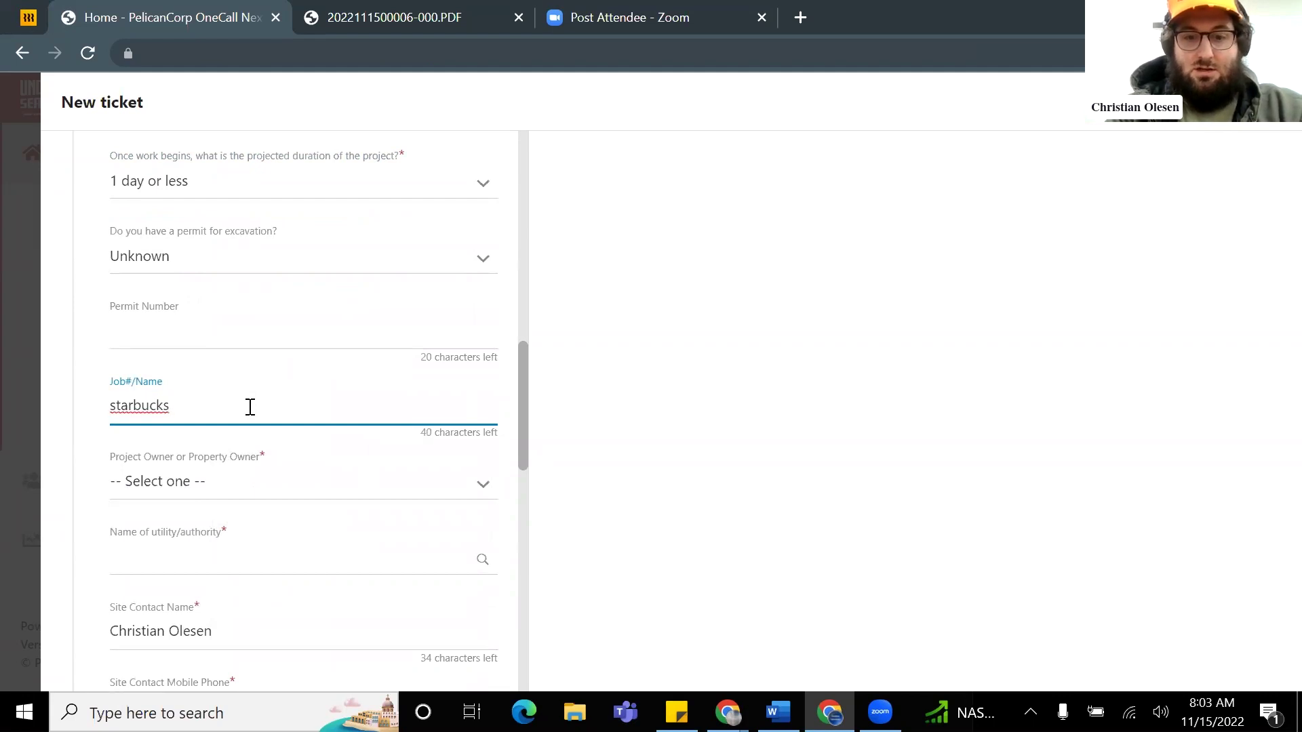
{"action": "type", "text": "irrigation fix"}
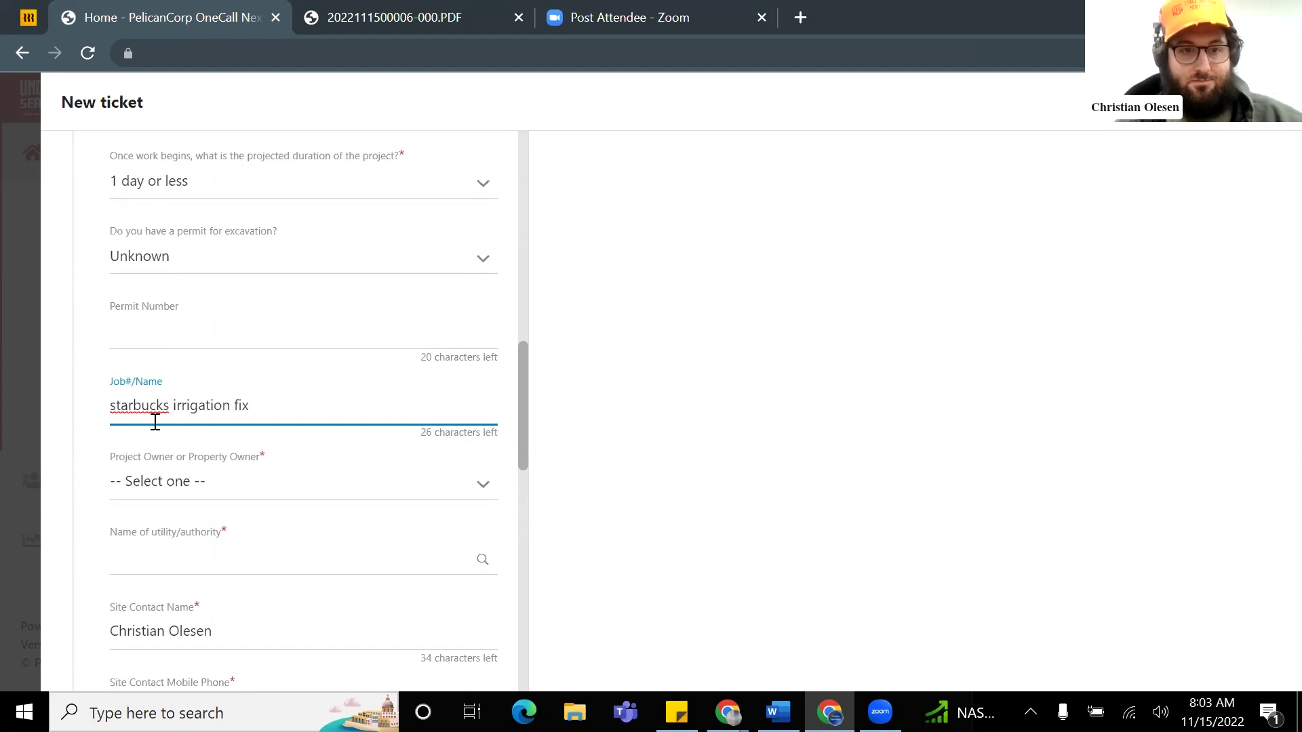
{"action": "scroll", "coordinate": [146, 427], "scroll_direction": "down", "scroll_amount": 1}
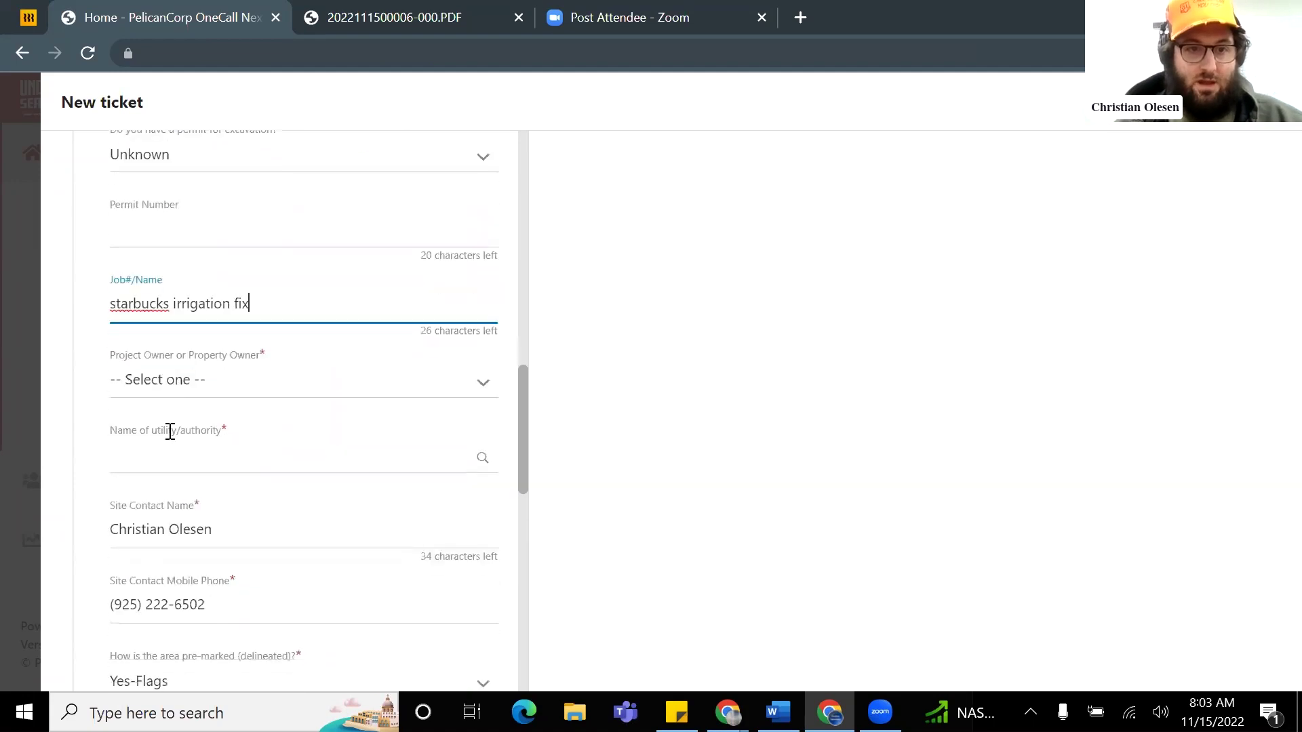
{"action": "left_click", "coordinate": [260, 383]}
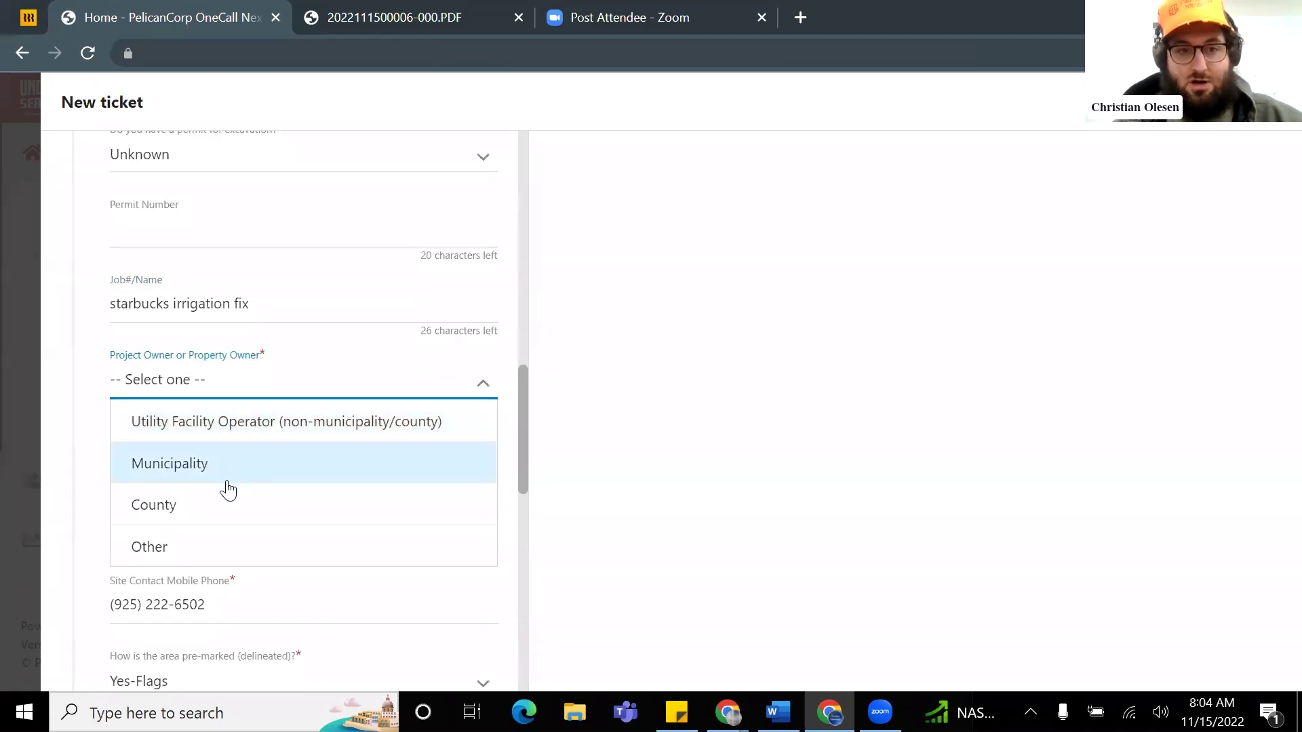
{"action": "left_click", "coordinate": [204, 545]}
{"action": "left_click", "coordinate": [198, 461]}
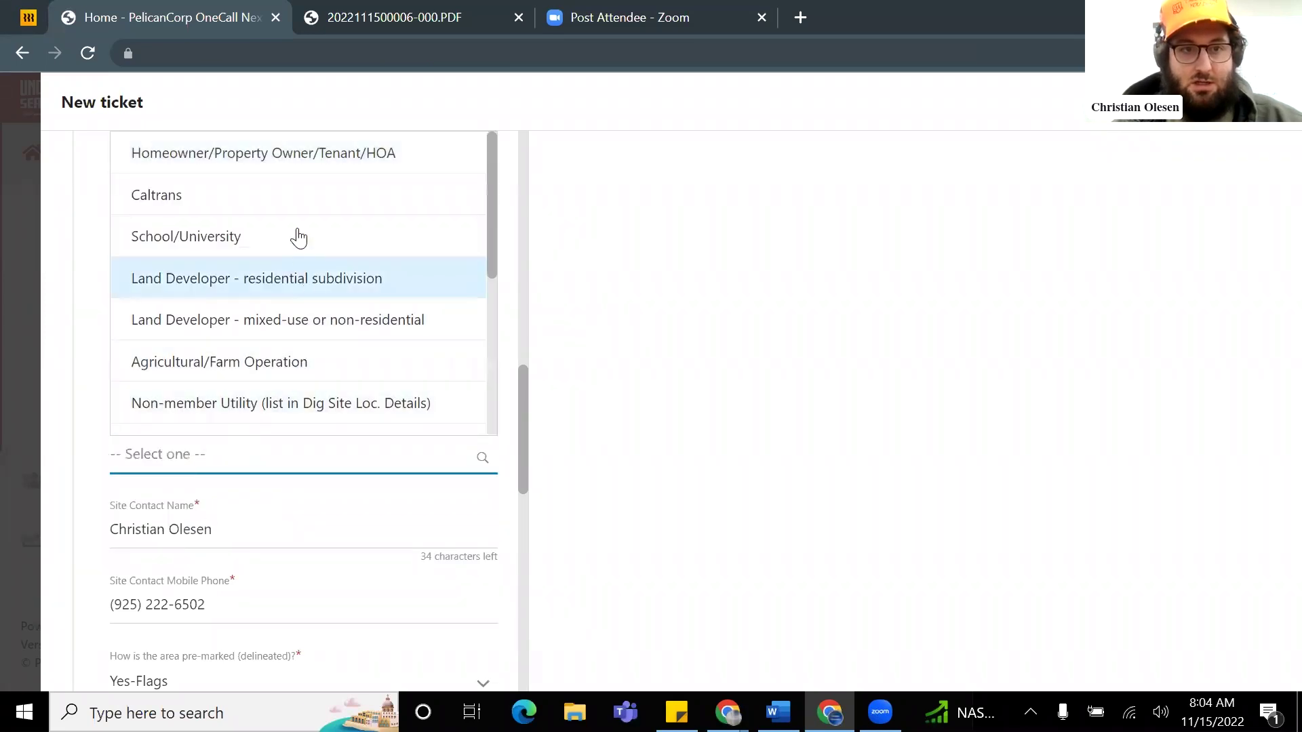
{"action": "left_click", "coordinate": [262, 160]}
Step: Replace the site contact's name and change the last digit of the contact phone number
{"action": "scroll", "coordinate": [282, 392], "scroll_direction": "down", "scroll_amount": 1}
{"action": "scroll", "coordinate": [296, 407], "scroll_direction": "down", "scroll_amount": 3}
{"action": "left_click", "coordinate": [203, 233]}
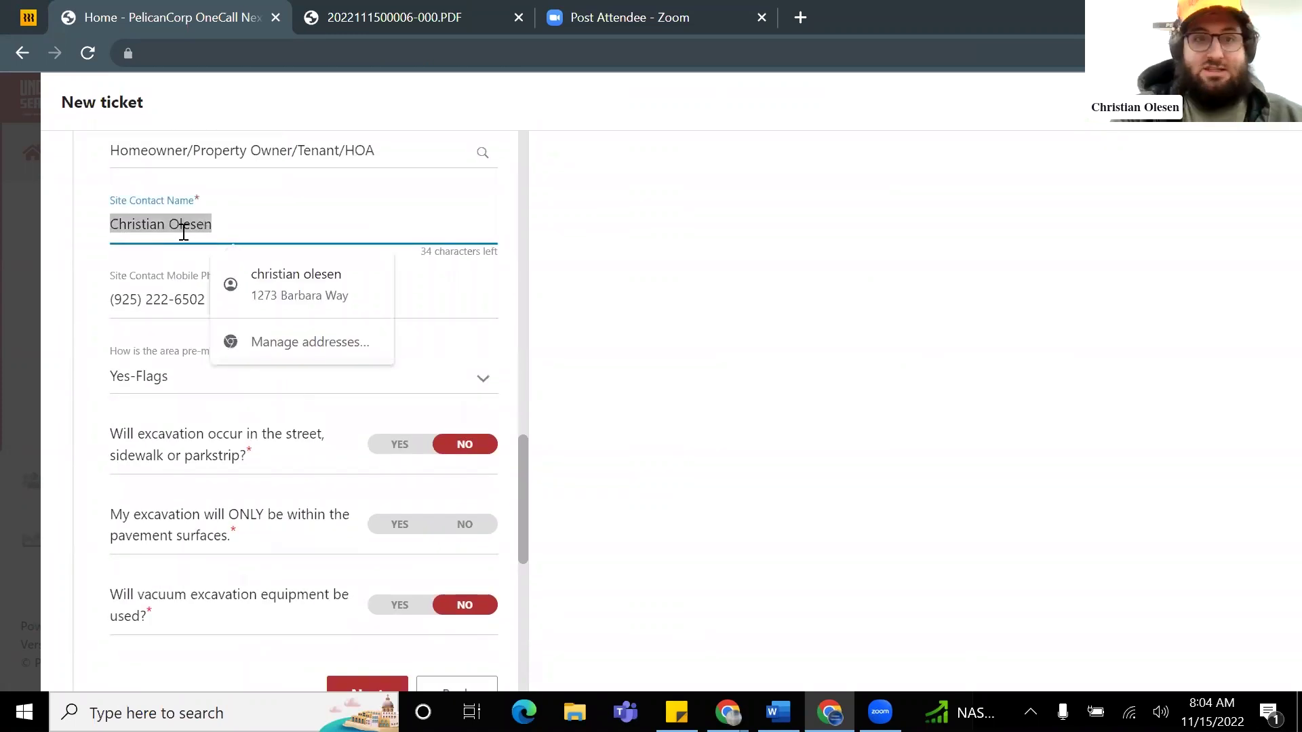
{"action": "key", "text": "BackSpace"}
{"action": "type", "text": "Frank"}
{"action": "key", "text": "BackSpace"}
{"action": "key", "text": "BackSpace"}
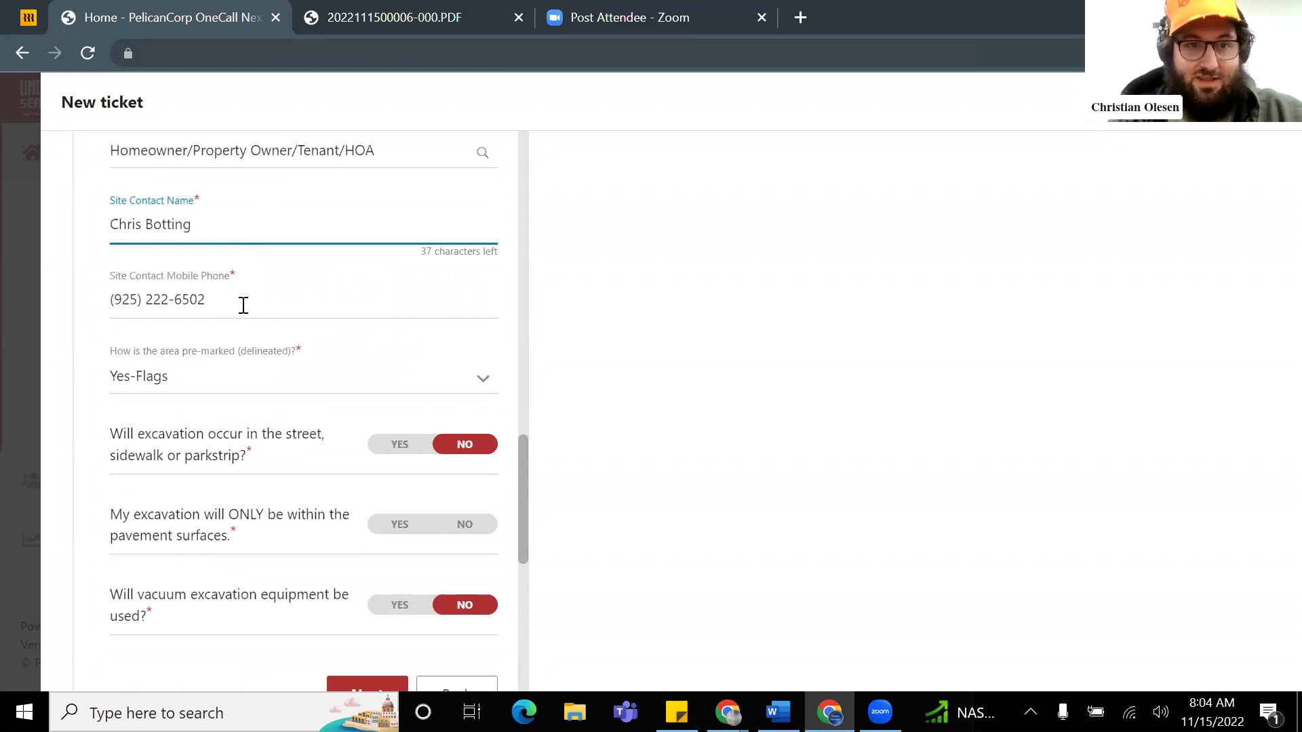
{"action": "key", "text": "Tab"}
{"action": "left_click", "coordinate": [218, 303]}
{"action": "key", "text": "BackSpace"}
{"action": "key", "text": "BackSpace"}
{"action": "type", "text": "16"}
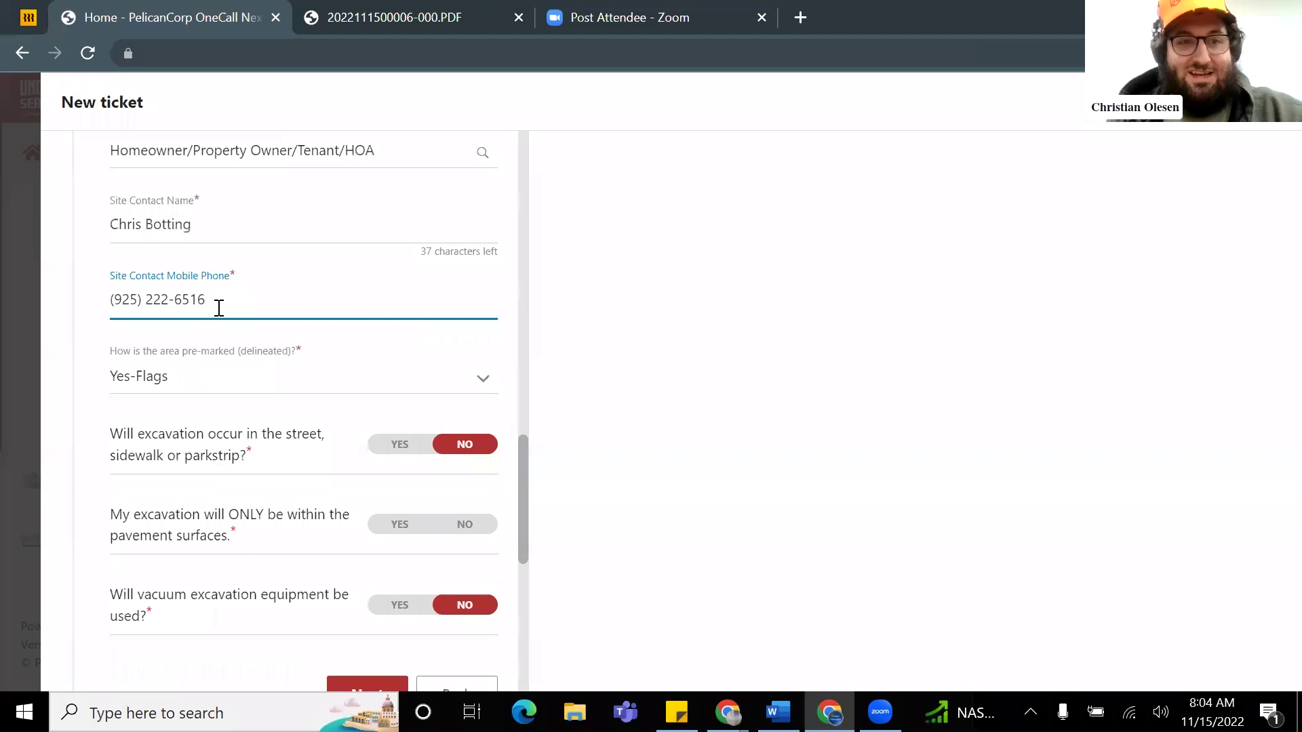
{"action": "left_click", "coordinate": [366, 336]}
Step: Set pre-marking to Yes- Paint/Flags, answer No to pavement-only excavation, and continue
{"action": "scroll", "coordinate": [355, 342], "scroll_direction": "down", "scroll_amount": 1}
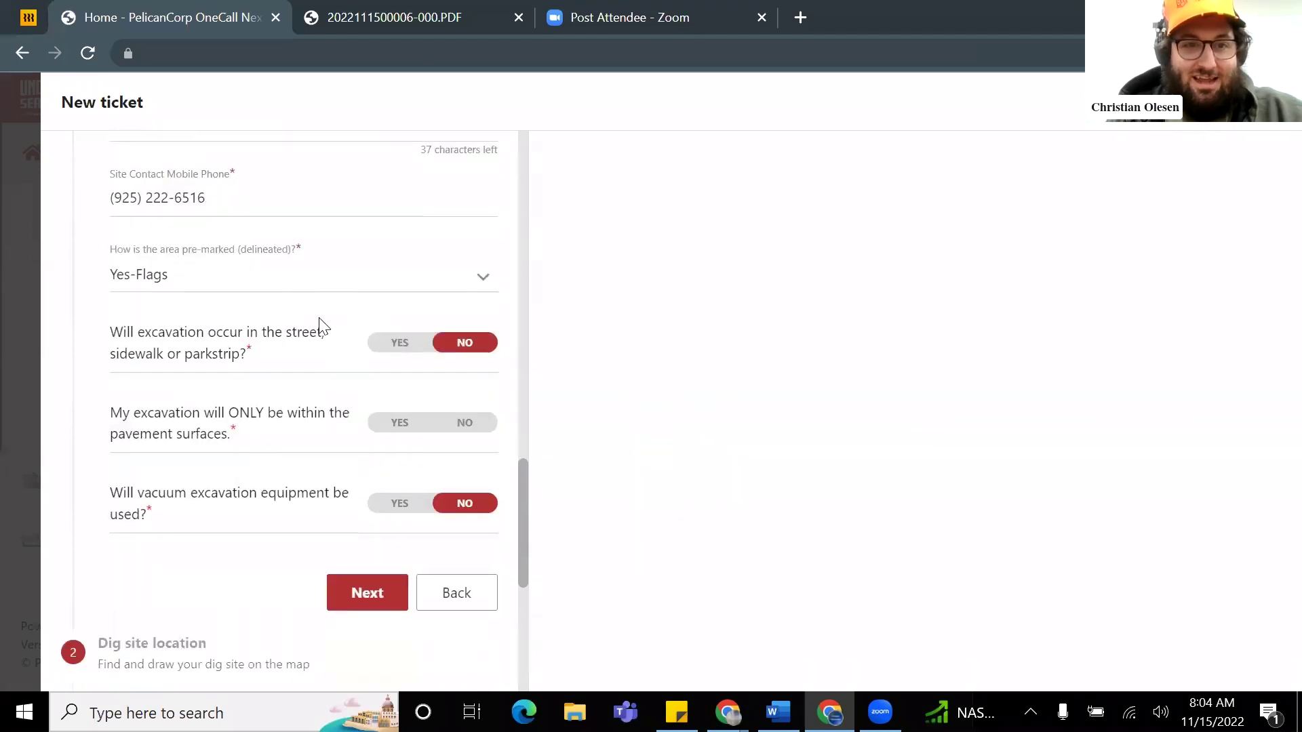
{"action": "left_click", "coordinate": [296, 293]}
{"action": "scroll", "coordinate": [269, 400], "scroll_direction": "up", "scroll_amount": 1}
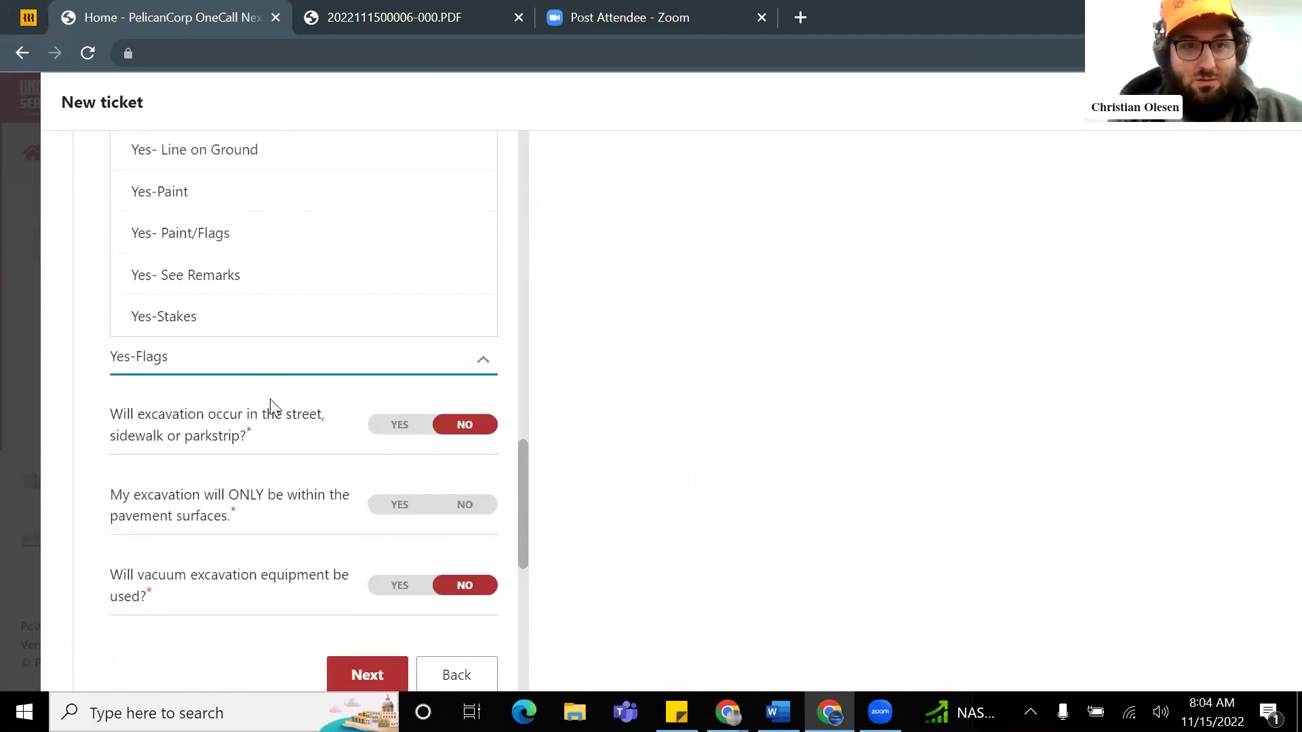
{"action": "left_click", "coordinate": [256, 260]}
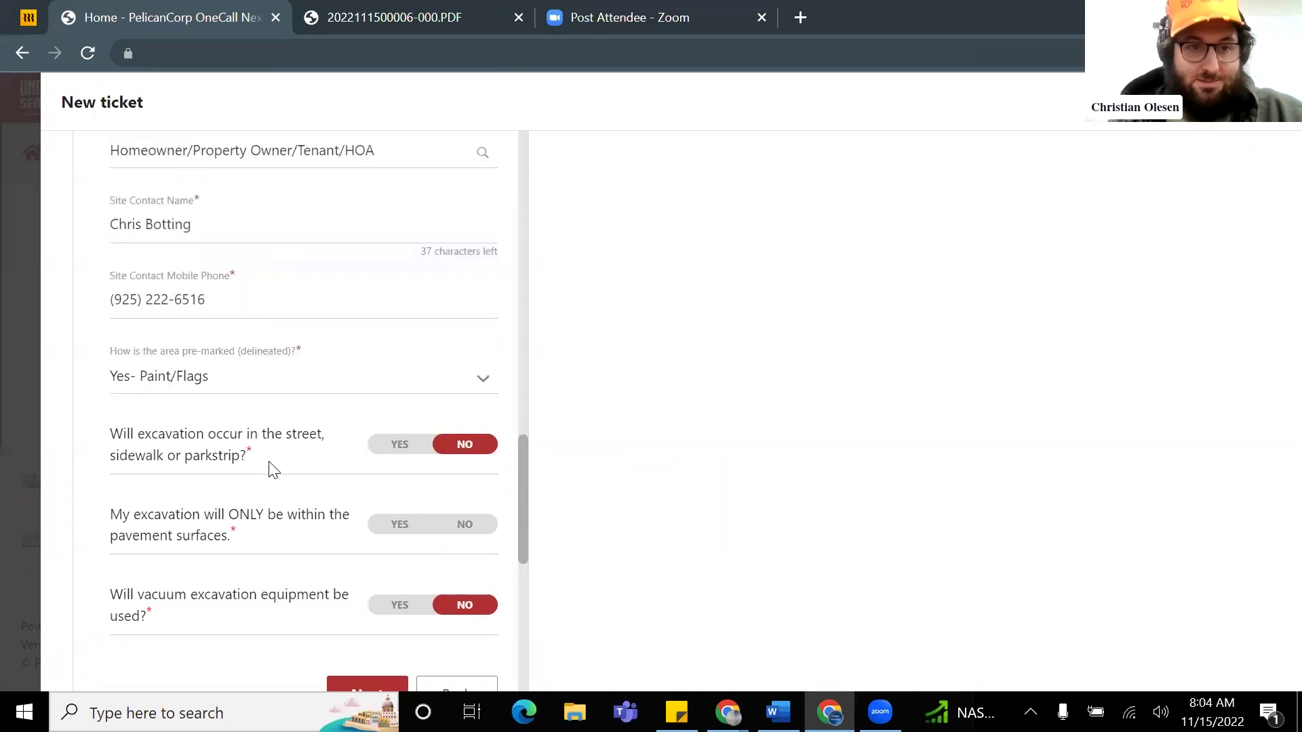
{"action": "scroll", "coordinate": [268, 448], "scroll_direction": "down", "scroll_amount": 2}
{"action": "scroll", "coordinate": [249, 339], "scroll_direction": "up", "scroll_amount": 2}
{"action": "scroll", "coordinate": [247, 390], "scroll_direction": "down", "scroll_amount": 1}
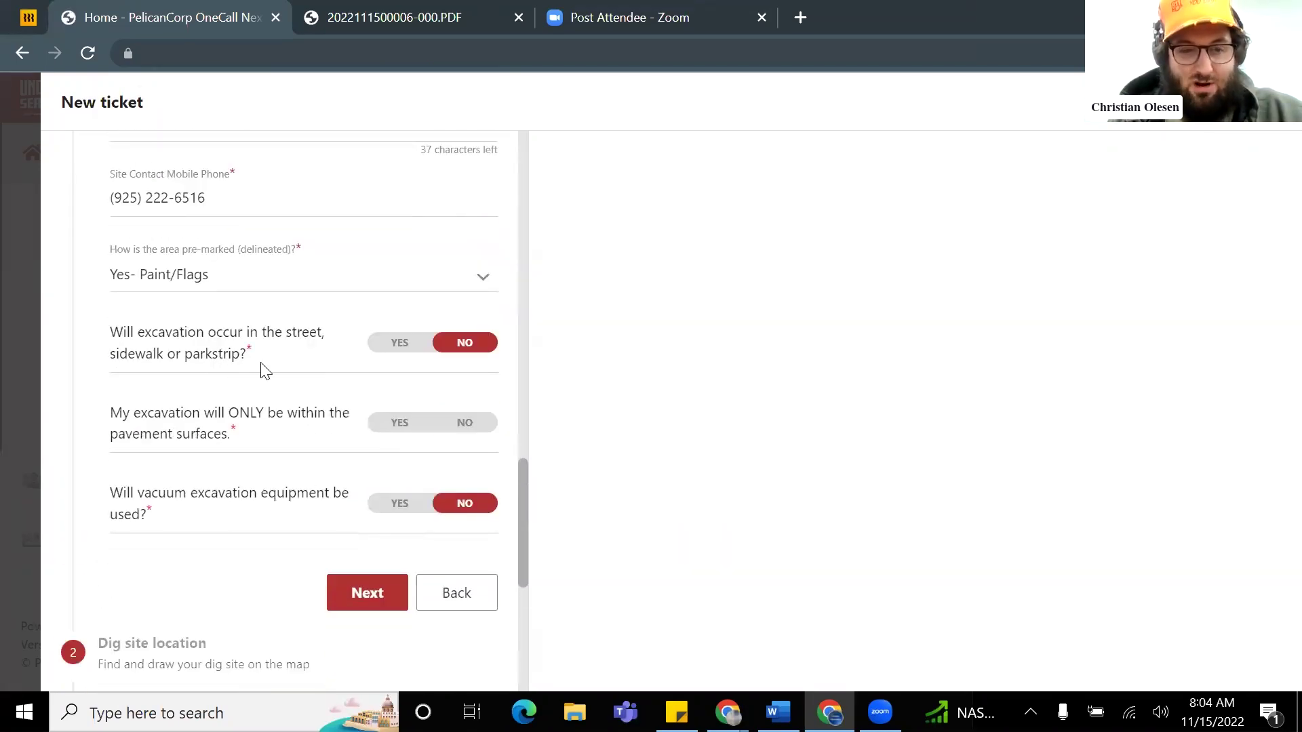
{"action": "scroll", "coordinate": [285, 362], "scroll_direction": "down", "scroll_amount": 1}
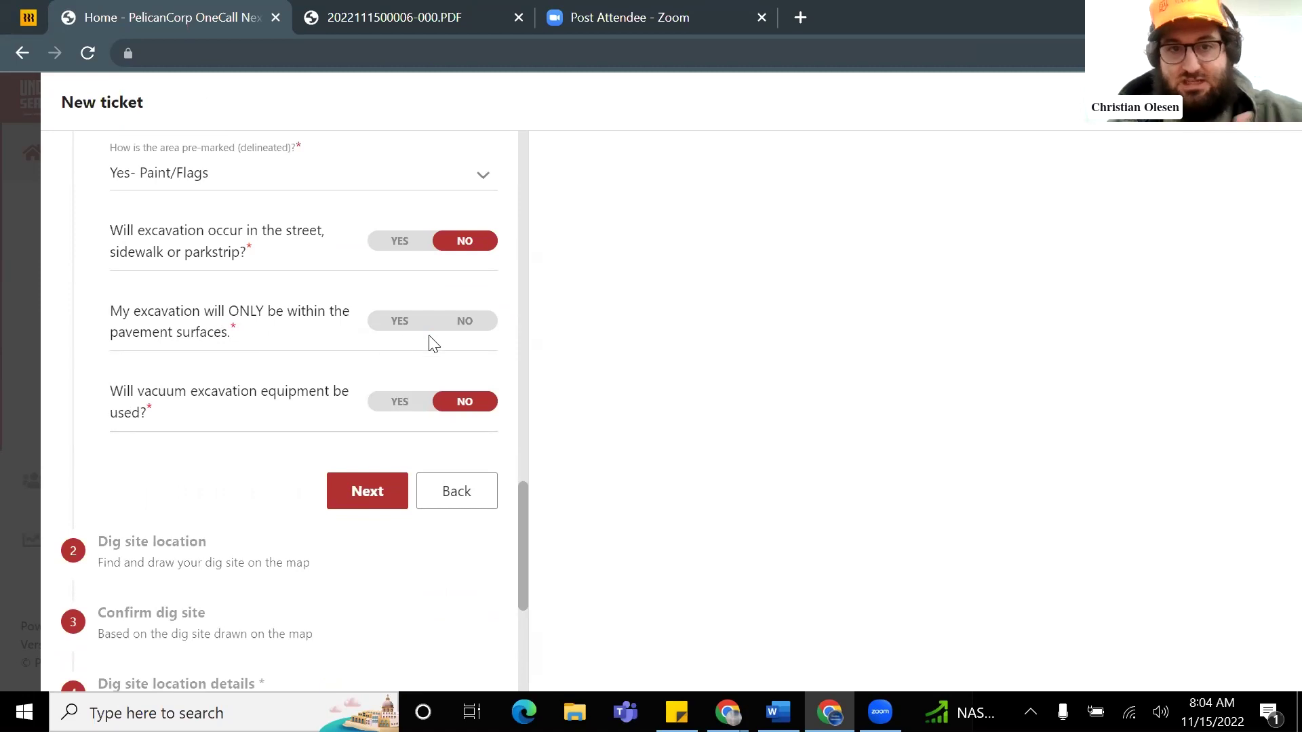
{"action": "left_click", "coordinate": [475, 325]}
{"action": "scroll", "coordinate": [247, 360], "scroll_direction": "down", "scroll_amount": 1}
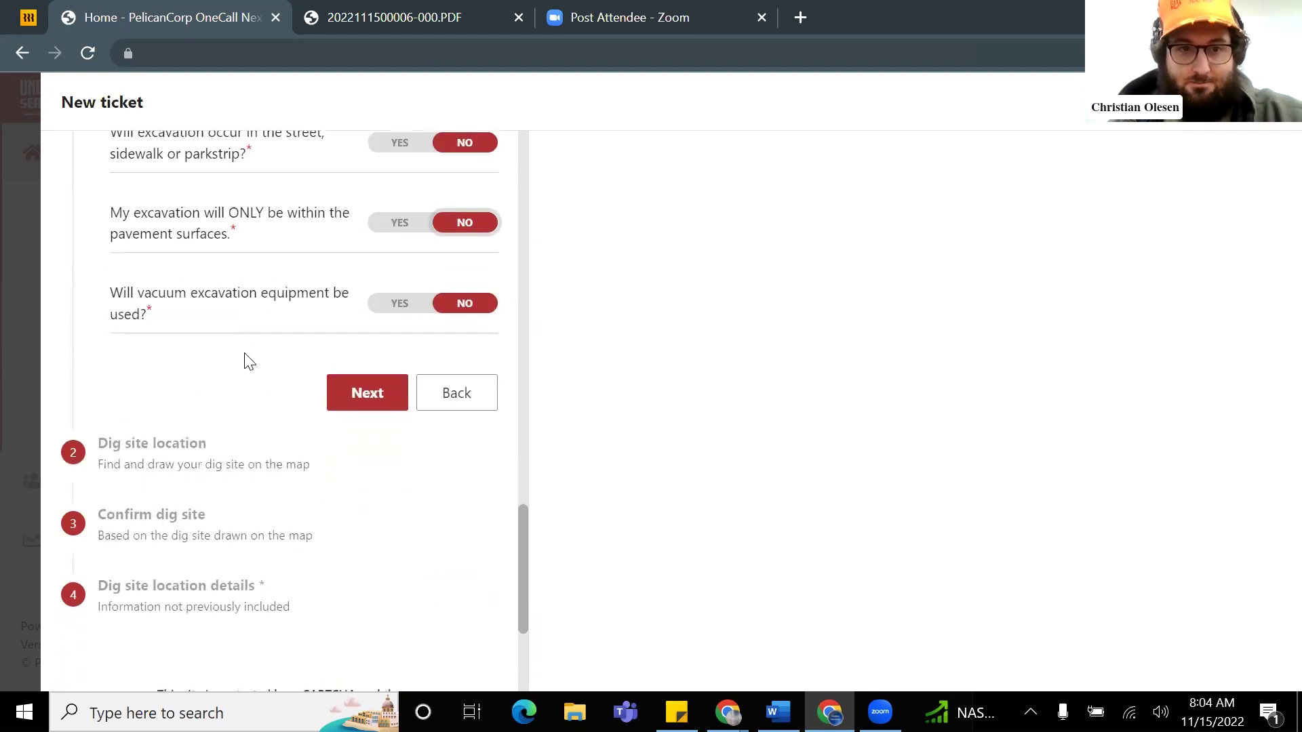
{"action": "left_click", "coordinate": [367, 392]}
Step: Search 'starbucks concord chicago hwy' and pick 3373 Port Chicago Hwy as the dig site address
{"action": "left_click", "coordinate": [294, 364]}
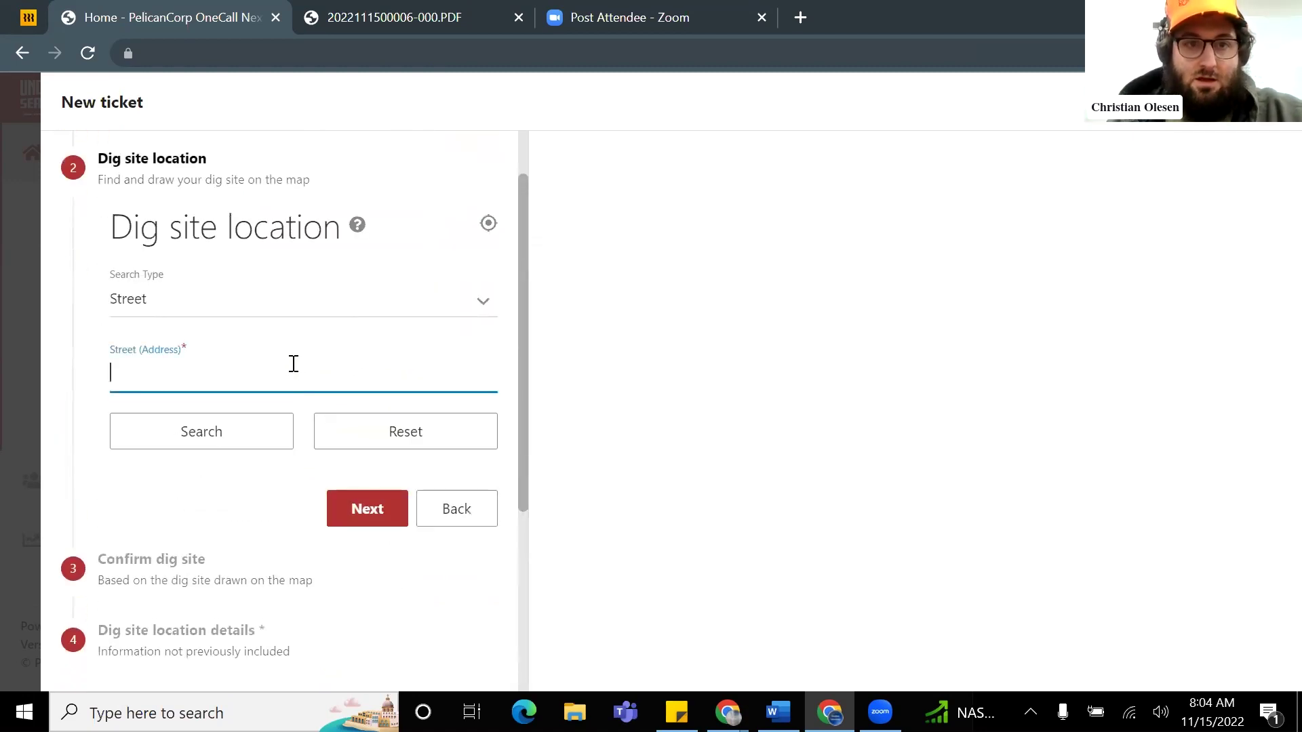
{"action": "left_click", "coordinate": [198, 377]}
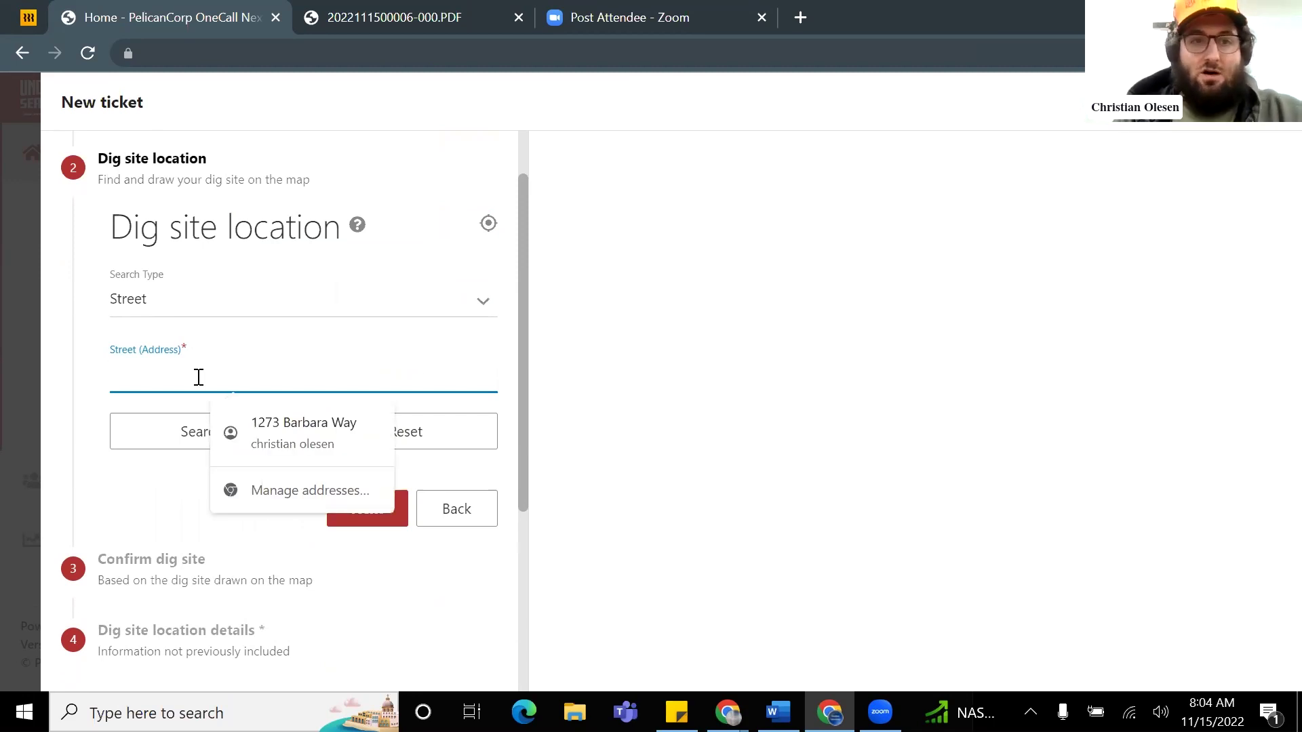
{"action": "left_click", "coordinate": [100, 359]}
{"action": "left_click", "coordinate": [130, 374]}
{"action": "type", "text": "s"}
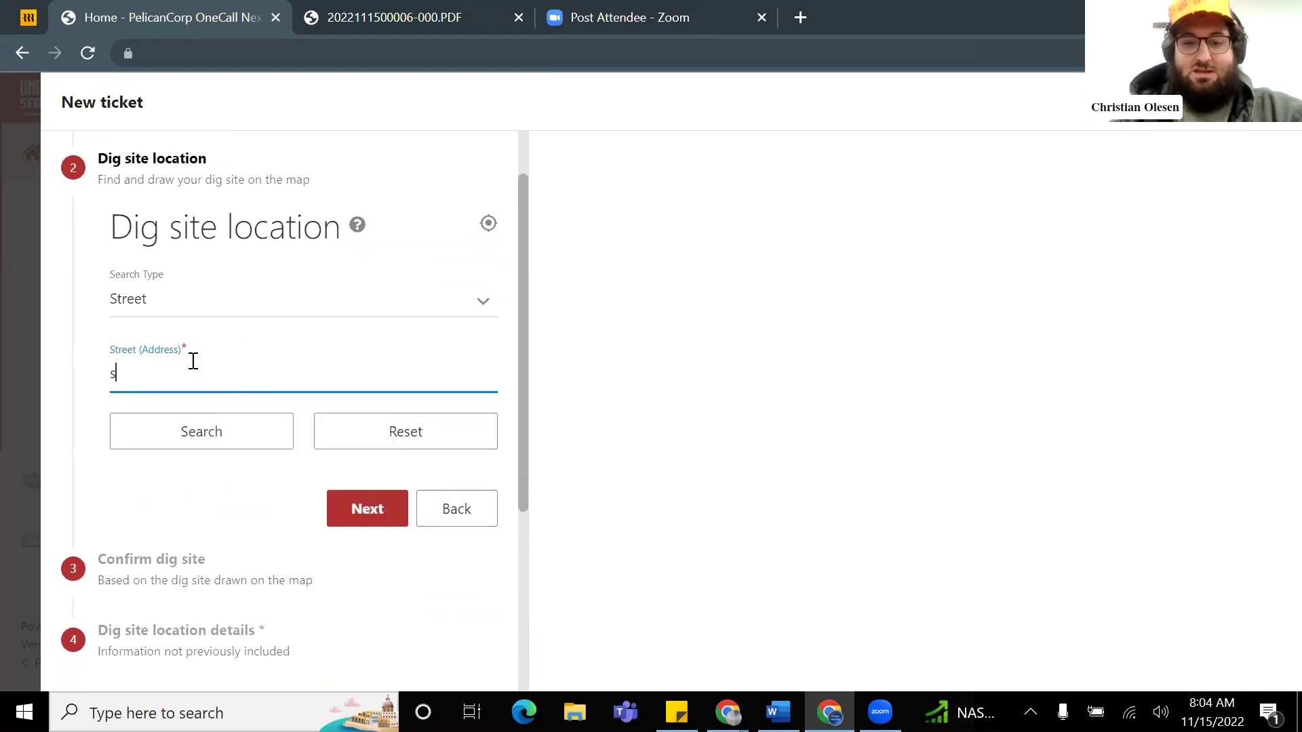
{"action": "type", "text": "tarbucks c"}
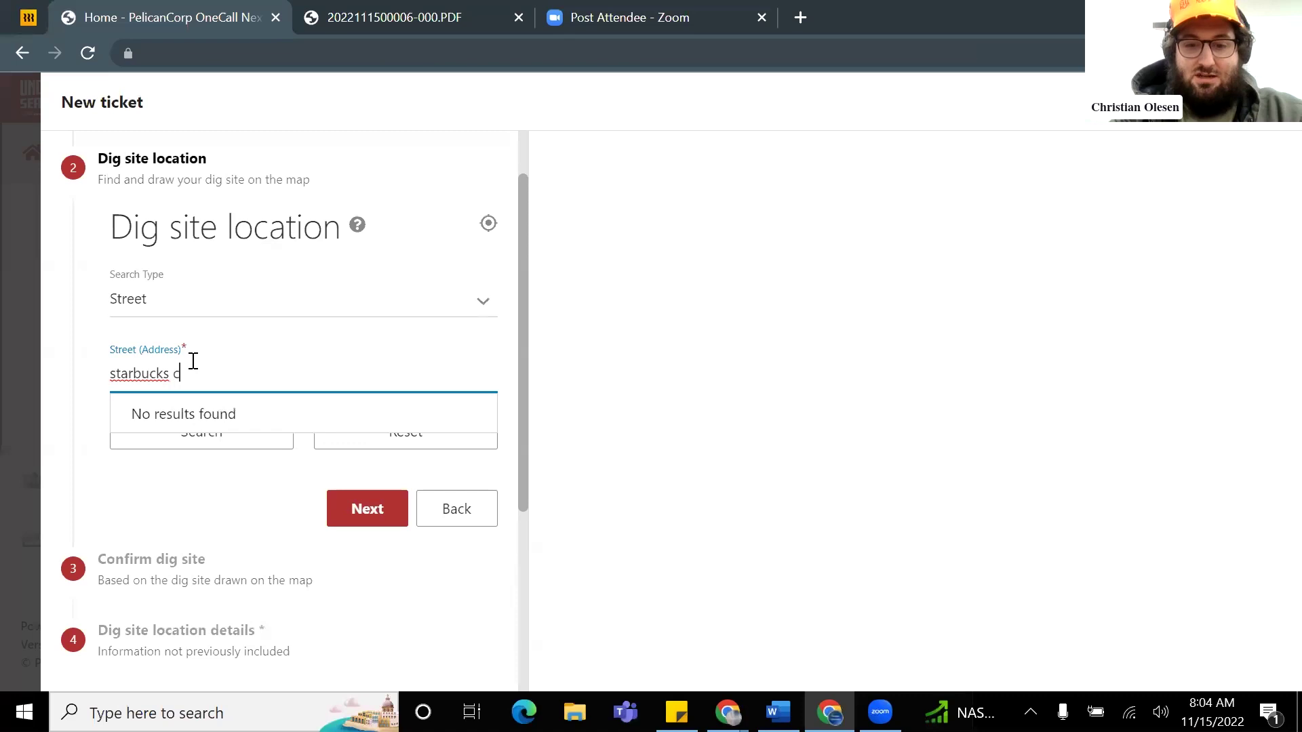
{"action": "type", "text": "oncord"}
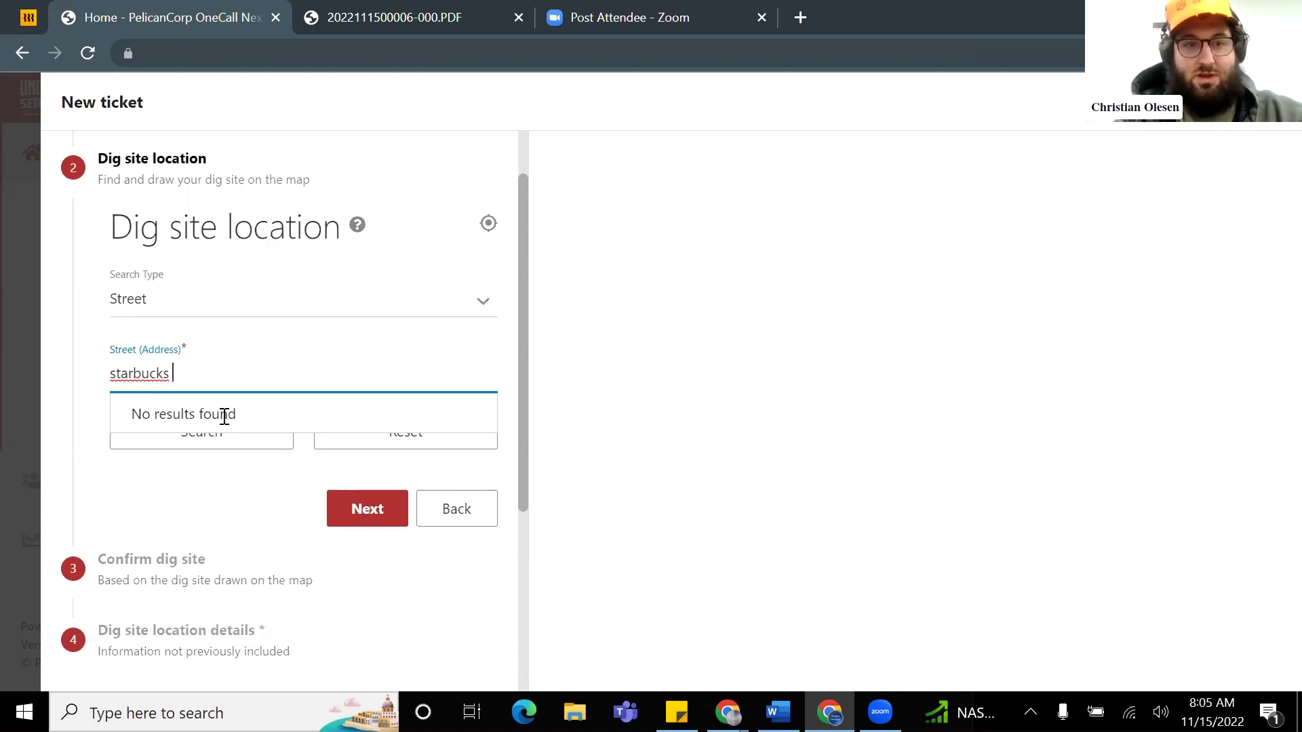
{"action": "type", "text": "chicago hwy"}
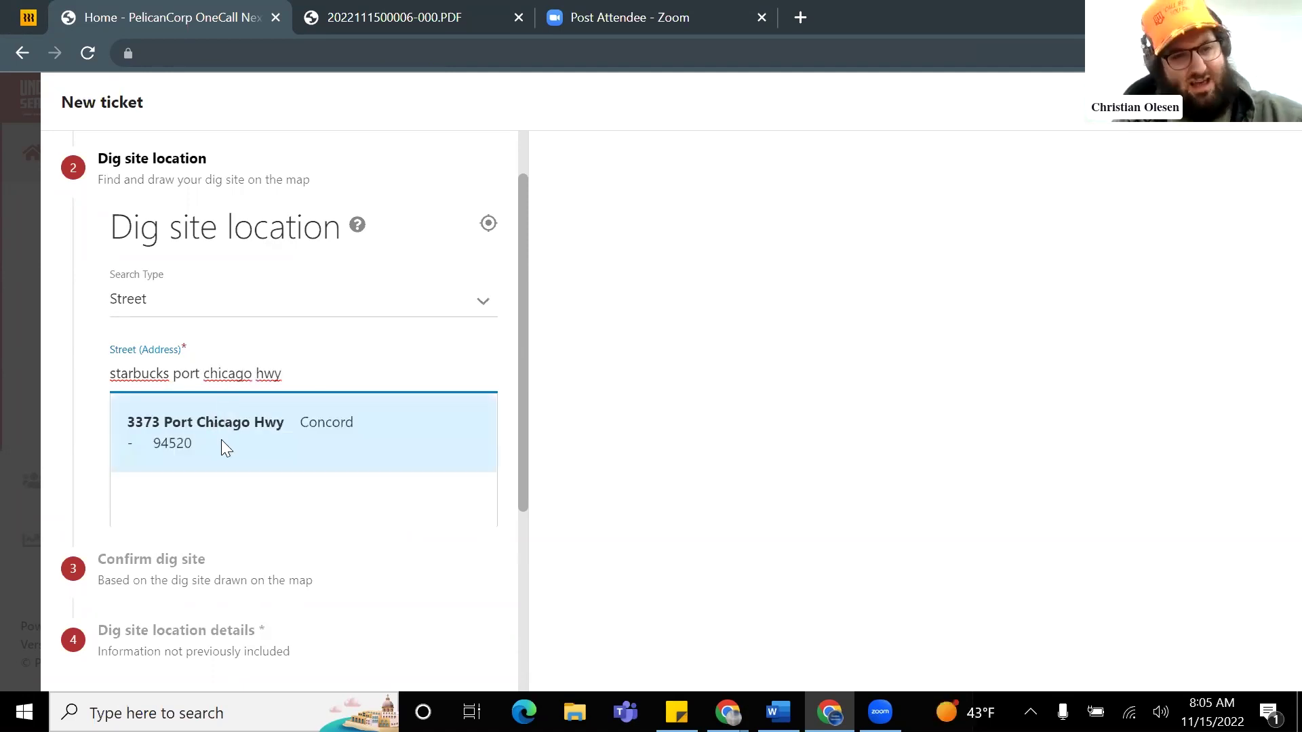
{"action": "left_click", "coordinate": [221, 439]}
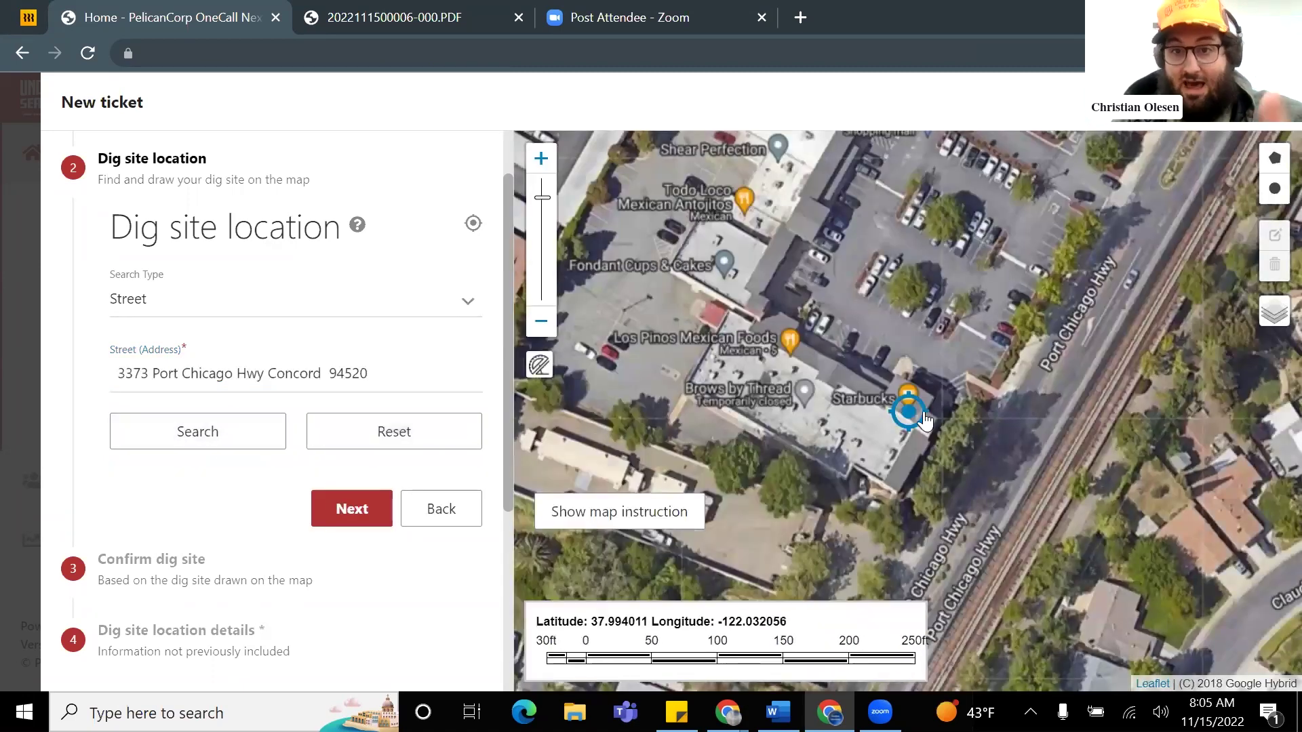
{"action": "scroll", "coordinate": [926, 420], "scroll_direction": "up", "scroll_amount": 1}
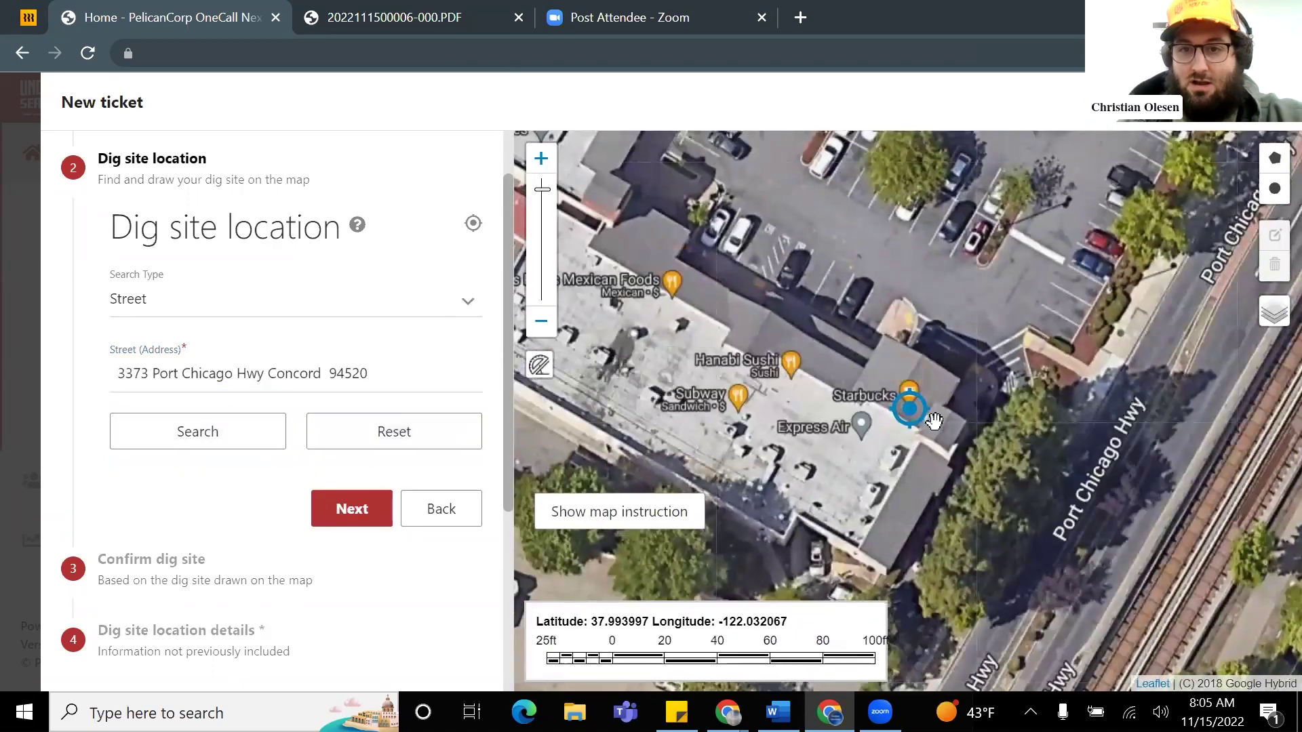
{"action": "scroll", "coordinate": [933, 421], "scroll_direction": "down", "scroll_amount": 2}
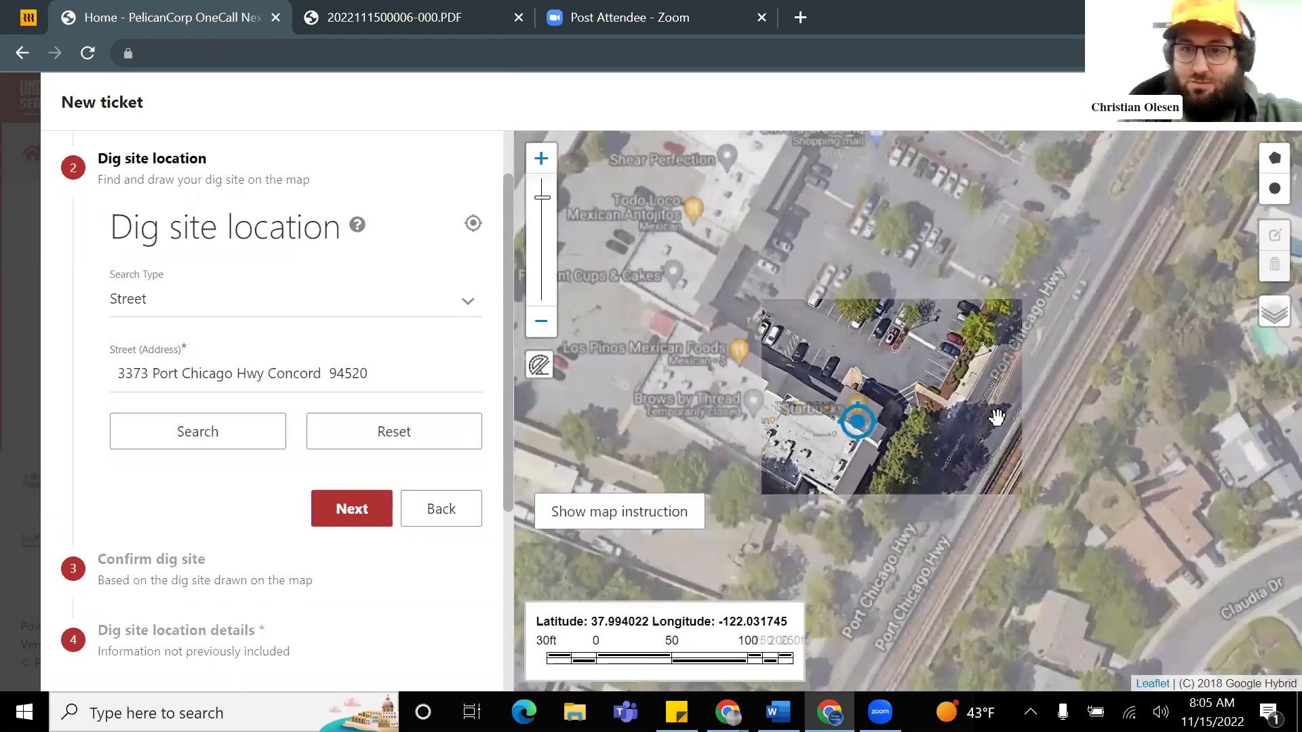
{"action": "scroll", "coordinate": [997, 417], "scroll_direction": "down", "scroll_amount": 2}
Step: Search for the '811 usa' Underground Service Alert office and pick 4005 Port Chicago Hwy
{"action": "scroll", "coordinate": [873, 428], "scroll_direction": "up", "scroll_amount": 5}
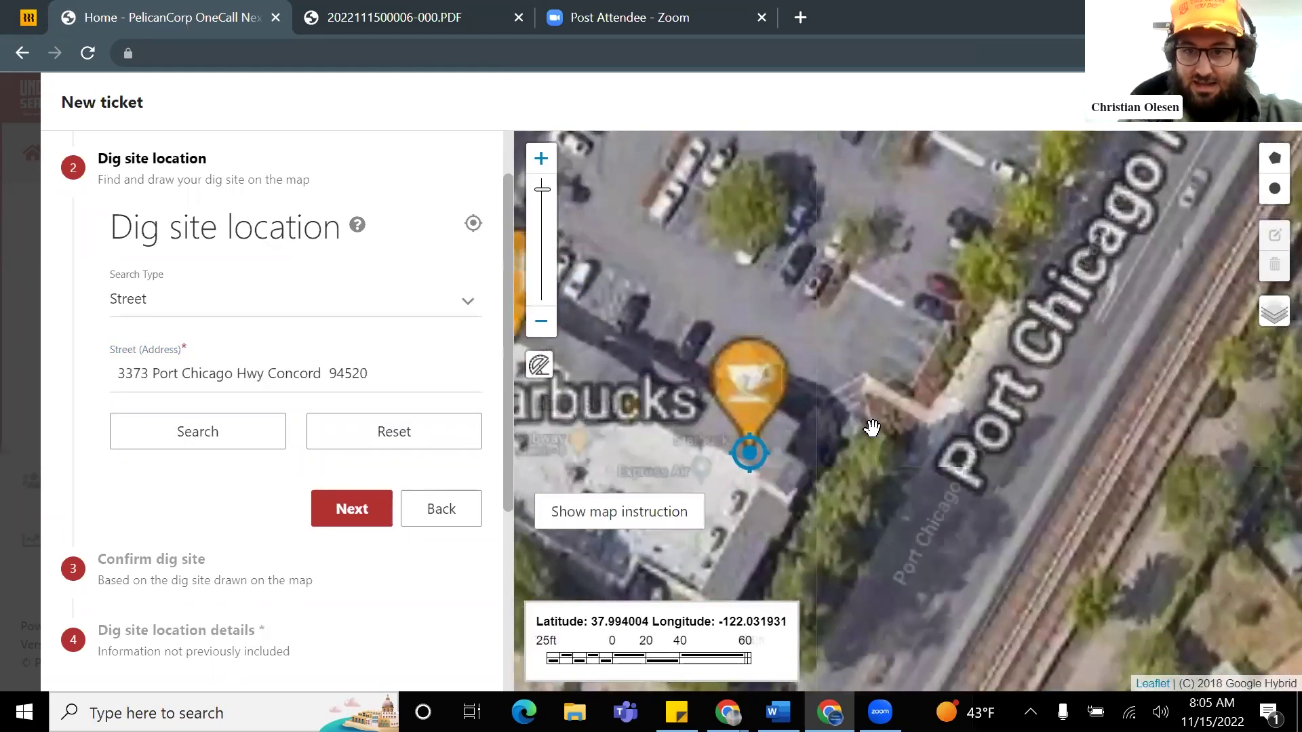
{"action": "scroll", "coordinate": [873, 428], "scroll_direction": "up", "scroll_amount": 1}
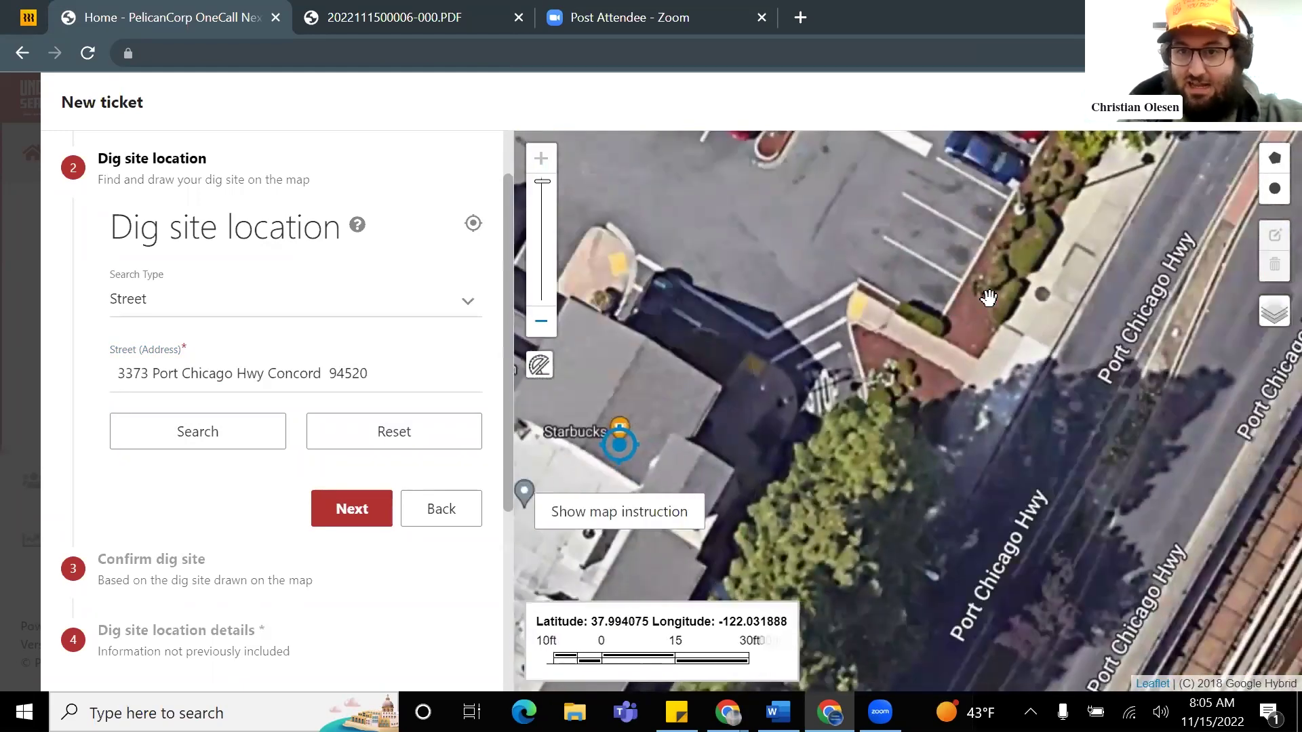
{"action": "left_click", "coordinate": [287, 370]}
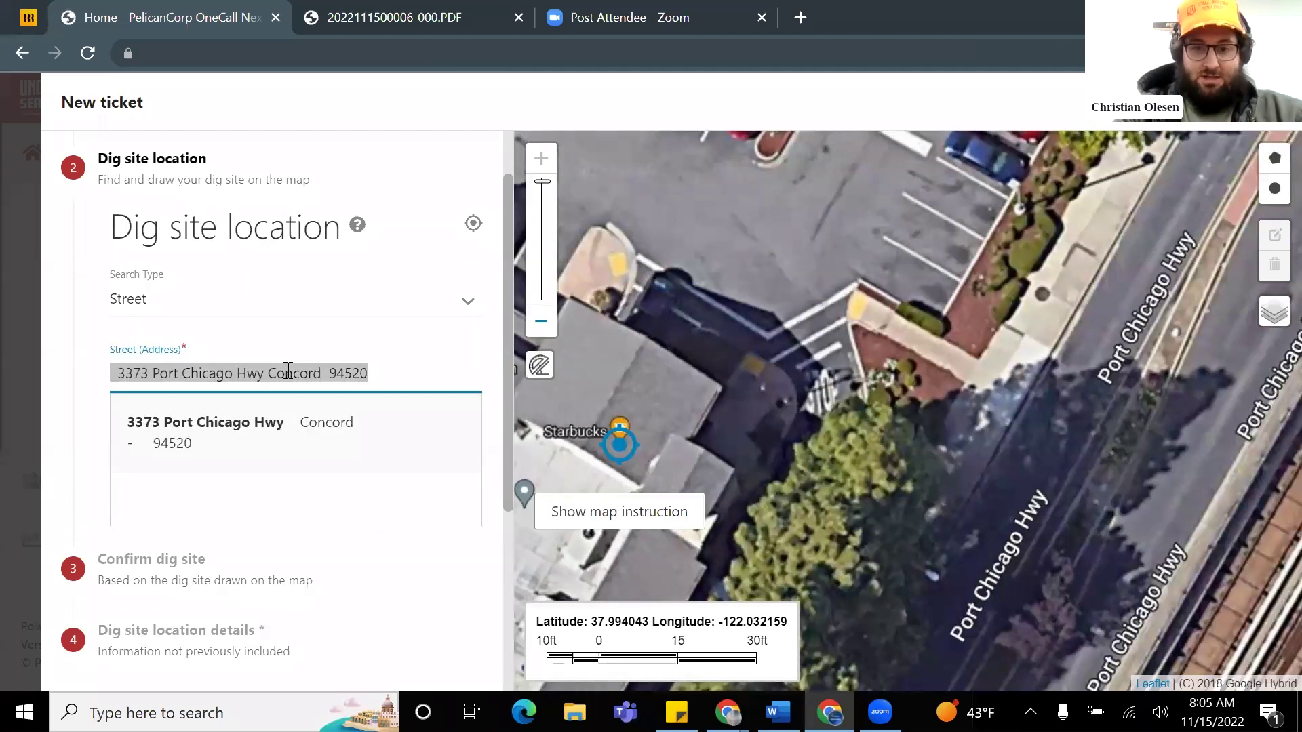
{"action": "type", "text": "81"}
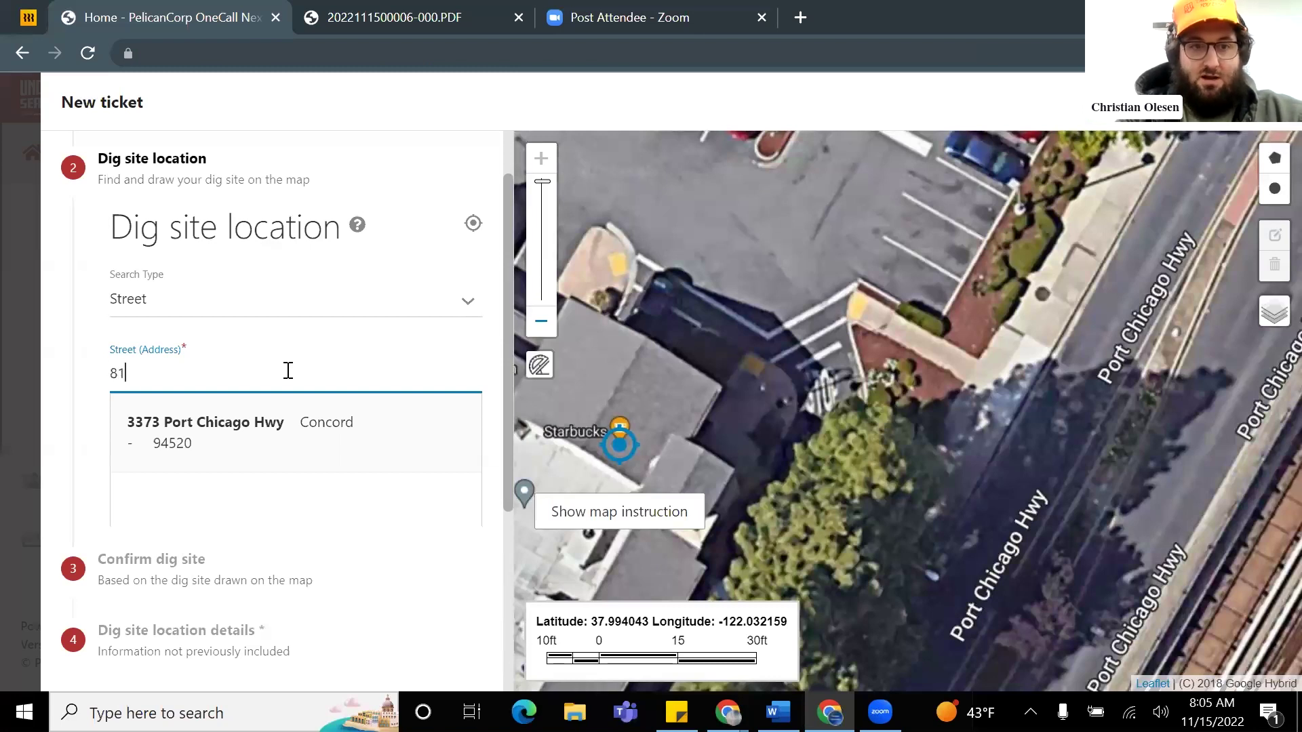
{"action": "type", "text": "u"}
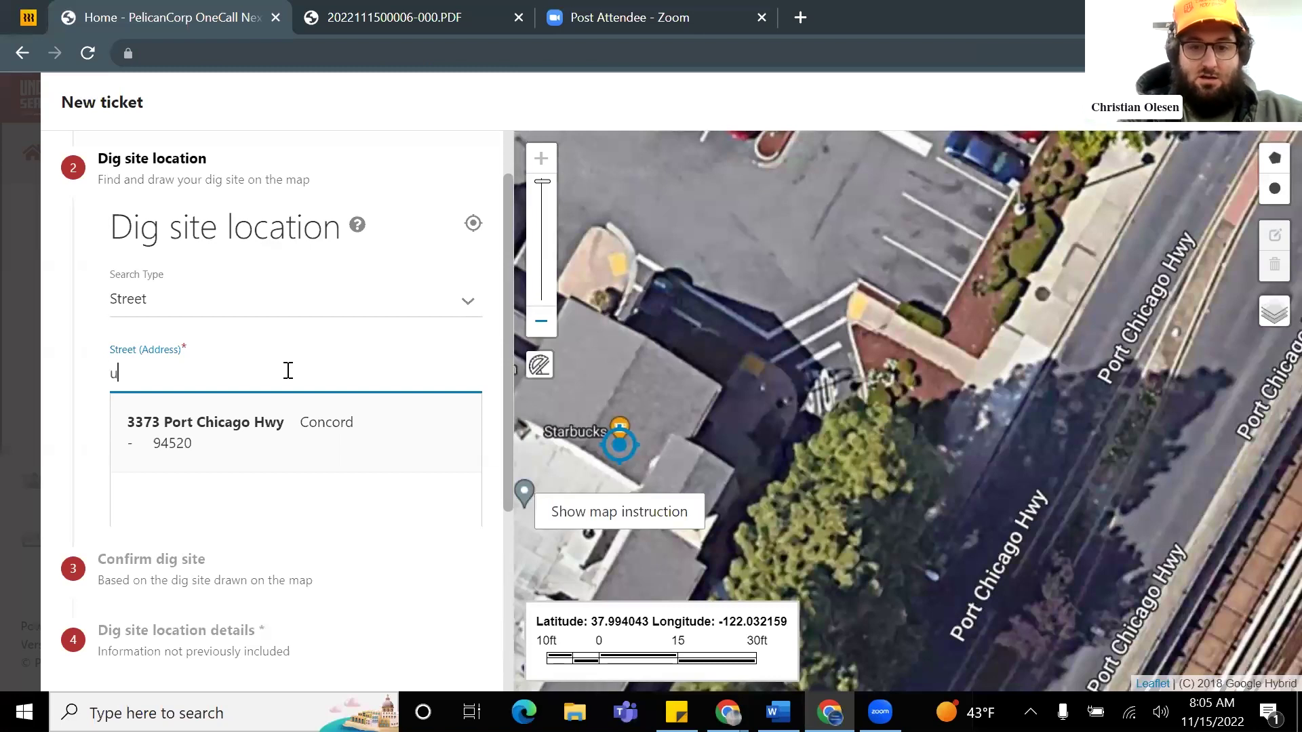
{"action": "type", "text": "nderground service ale"}
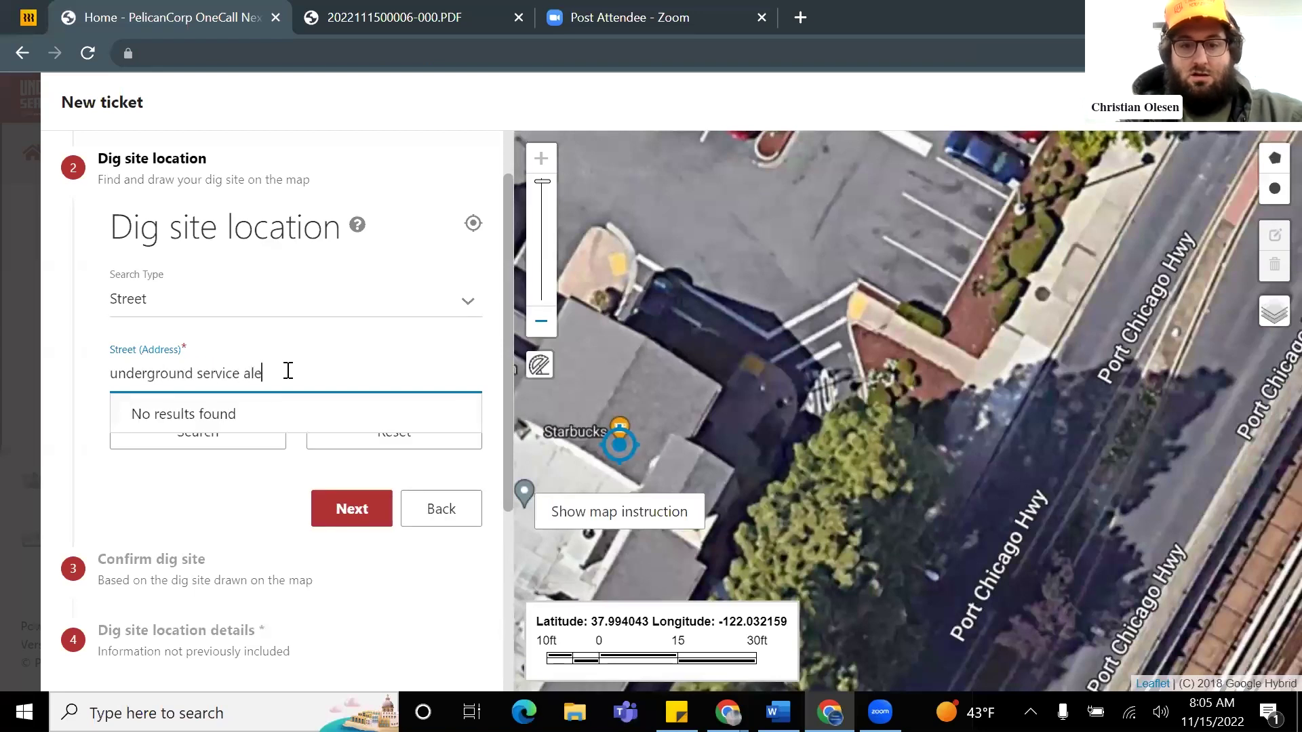
{"action": "type", "text": "rt concord"}
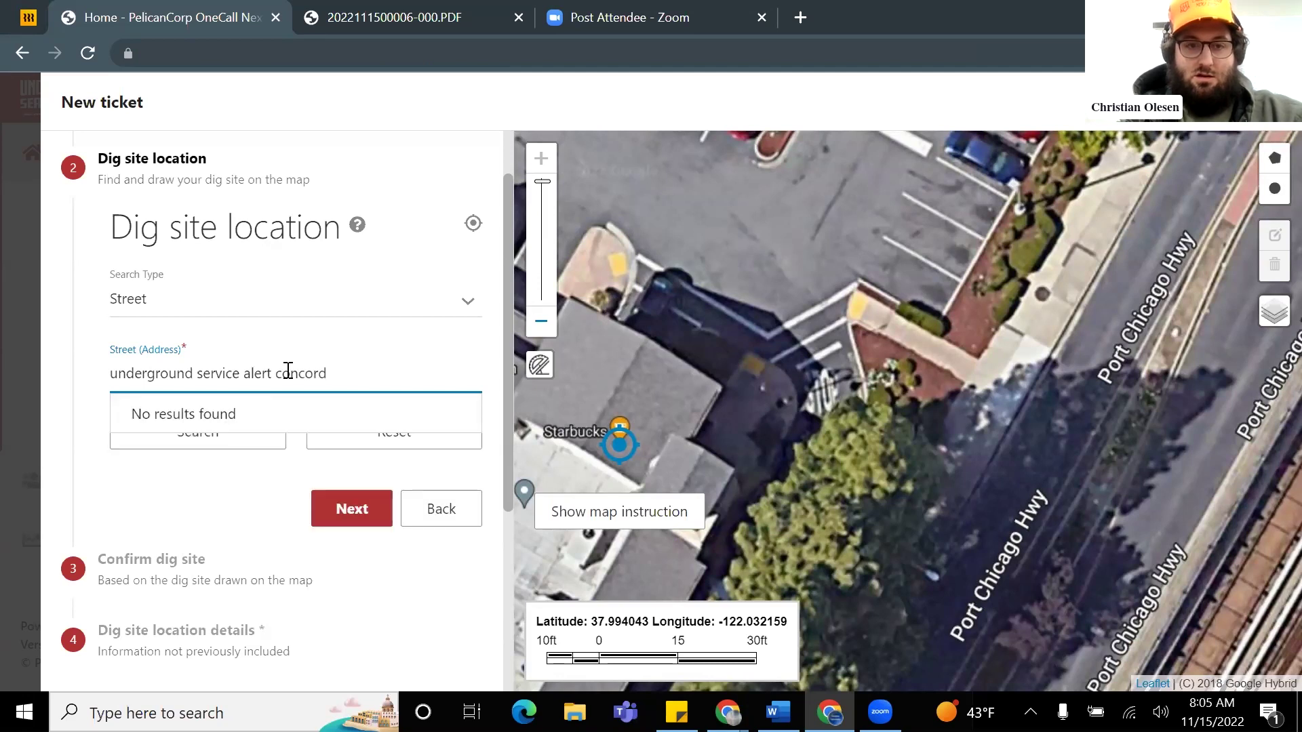
{"action": "key", "text": "BackSpace"}
{"action": "key", "text": "BackSpace"}
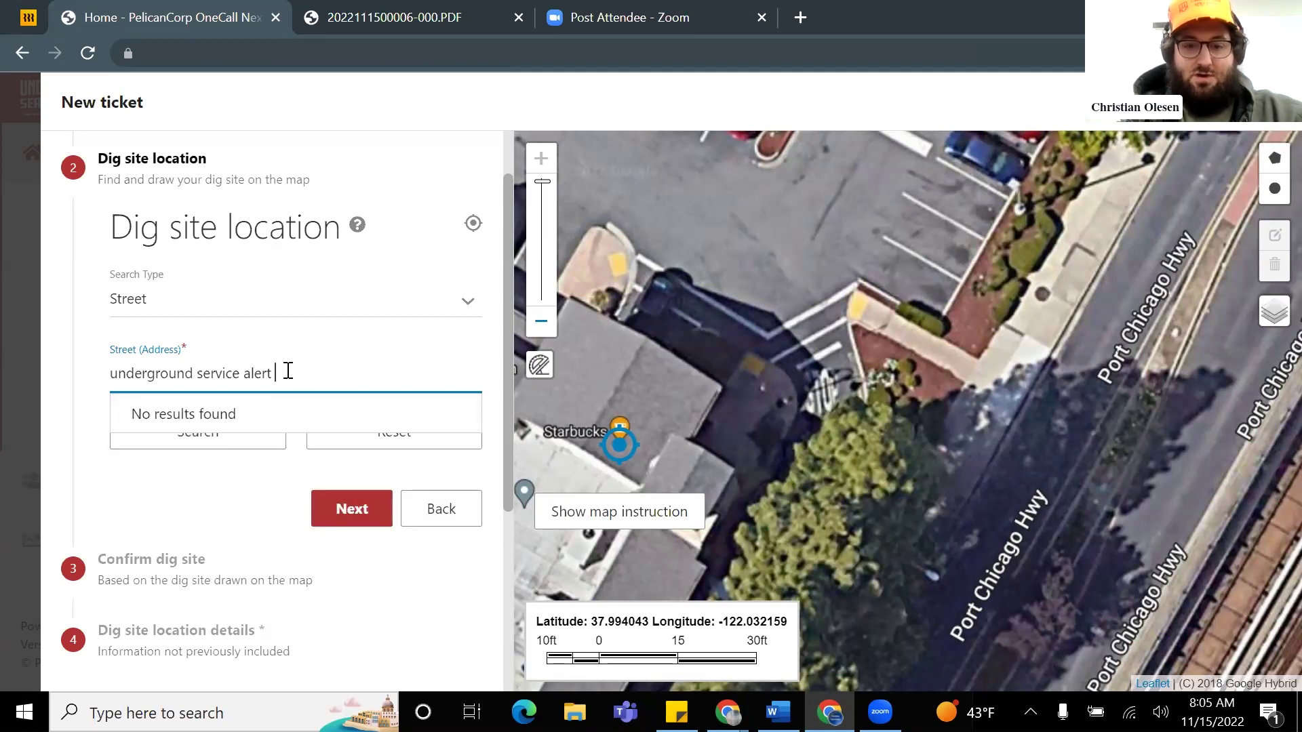
{"action": "key", "text": "BackSpace"}
{"action": "key", "text": "BackSpace"}
{"action": "key", "text": "BackSpace"}
{"action": "key", "text": "BackSpace"}
{"action": "key", "text": "BackSpace"}
{"action": "key", "text": "BackSpace"}
{"action": "key", "text": "BackSpace"}
{"action": "key", "text": "BackSpace"}
{"action": "key", "text": "BackSpace"}
{"action": "key", "text": "BackSpace"}
{"action": "key", "text": "BackSpace"}
{"action": "key", "text": "BackSpace"}
{"action": "key", "text": "BackSpace"}
{"action": "key", "text": "BackSpace"}
{"action": "key", "text": "BackSpace"}
{"action": "key", "text": "BackSpace"}
{"action": "key", "text": "BackSpace"}
{"action": "key", "text": "BackSpace"}
{"action": "key", "text": "BackSpace"}
{"action": "key", "text": "BackSpace"}
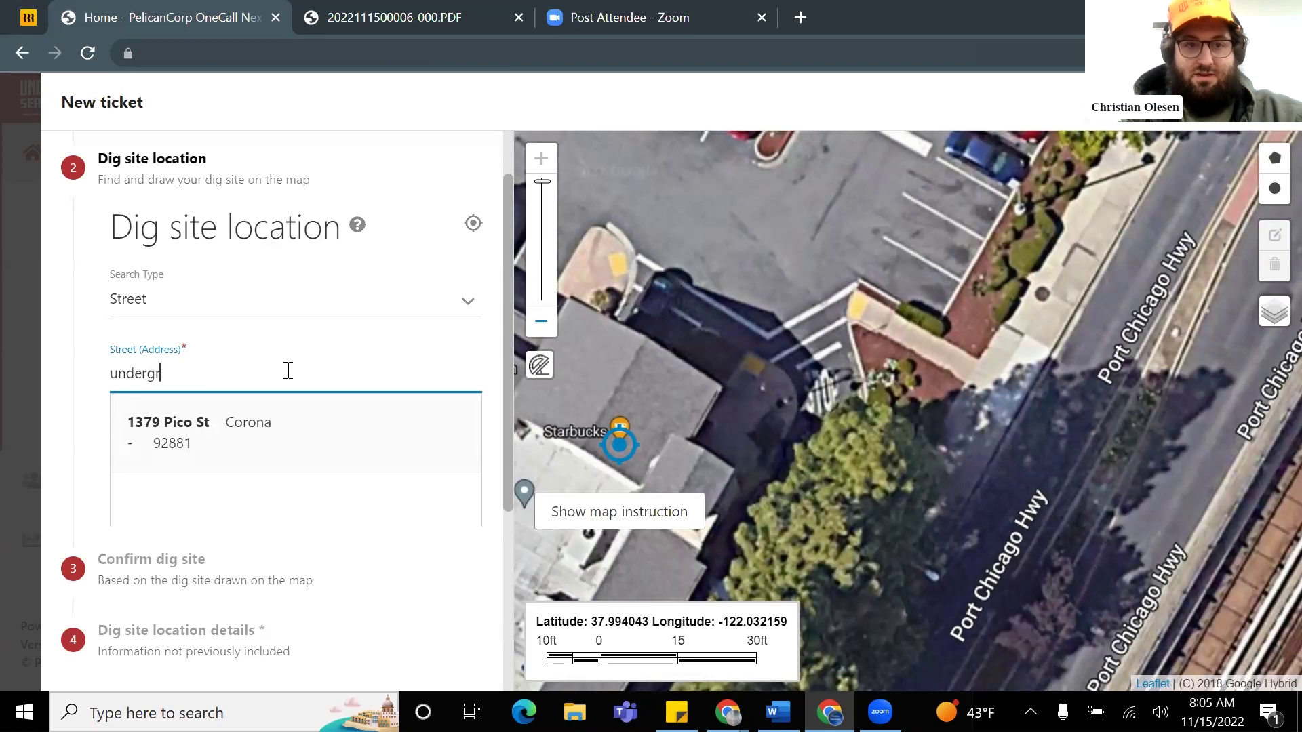
{"action": "type", "text": "811 usa c"}
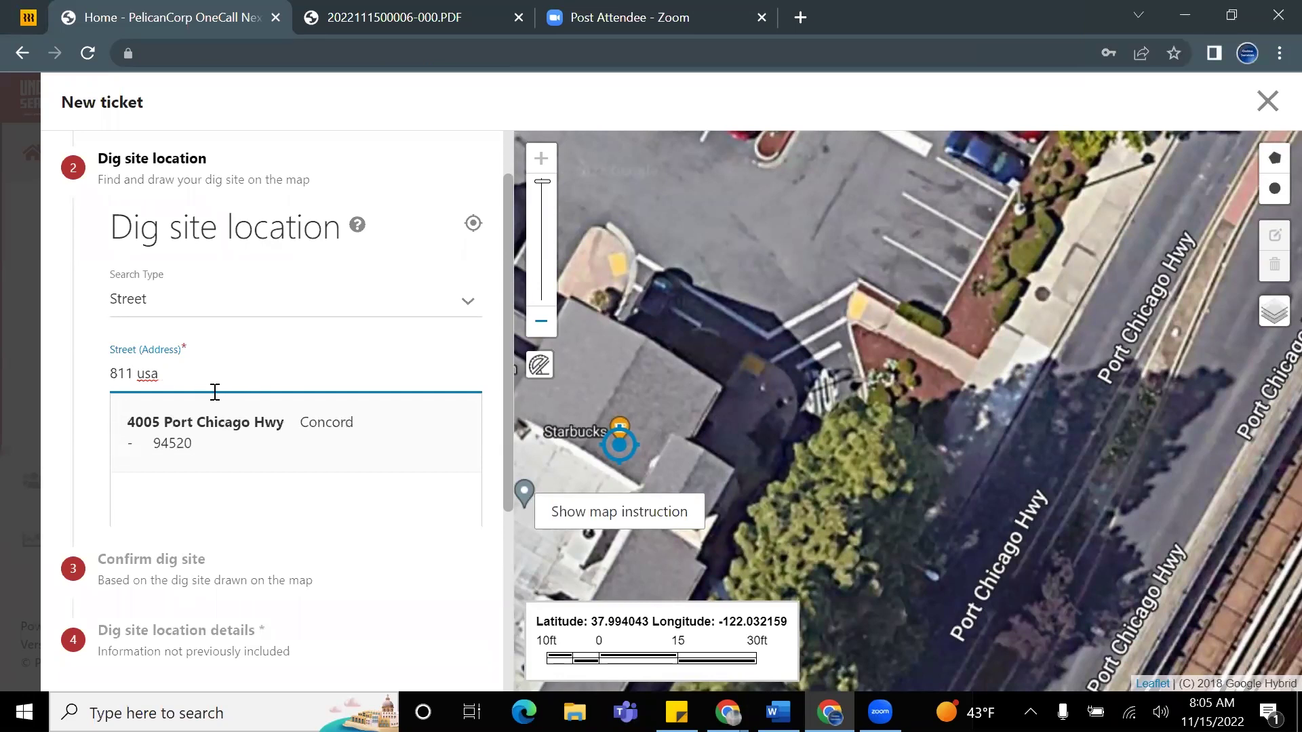
{"action": "left_click", "coordinate": [242, 425]}
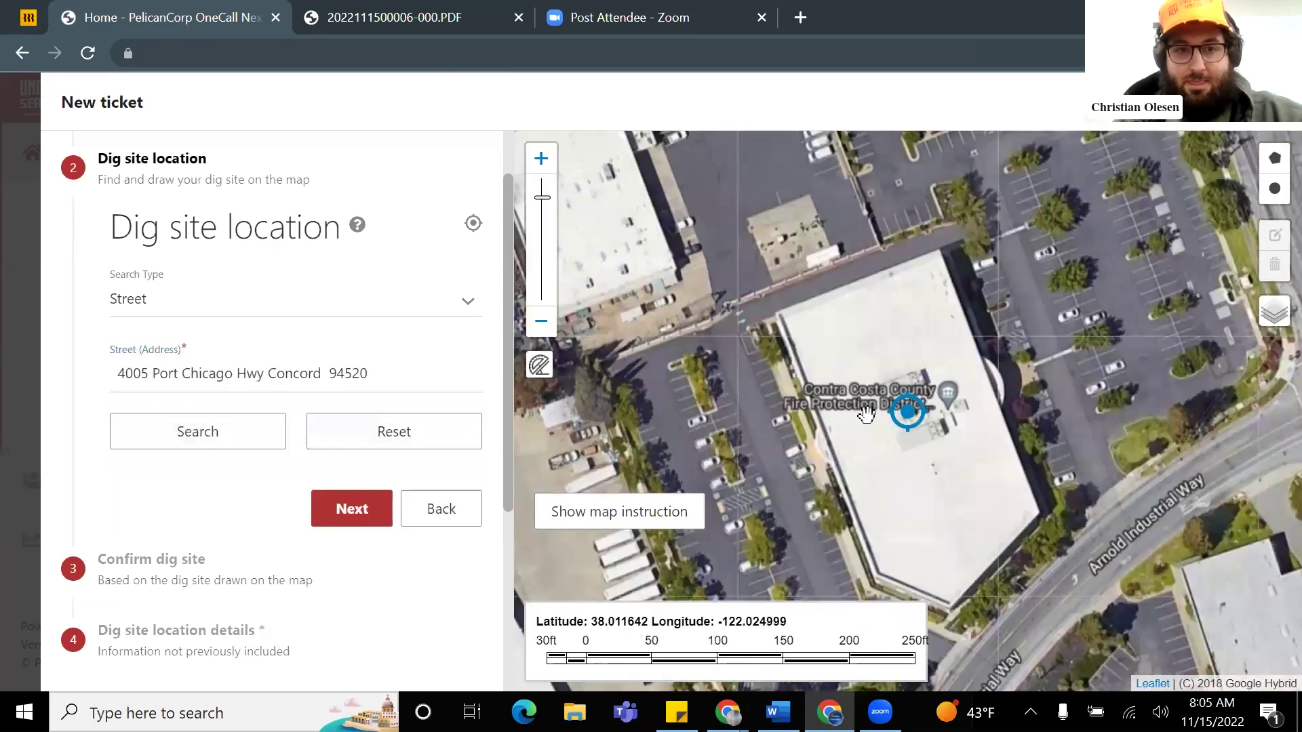
Step: Retype 'starbucks port chi' and choose 3373 Port Chicago Hwy Concord 94520 instead
{"action": "triple_click", "coordinate": [272, 370]}
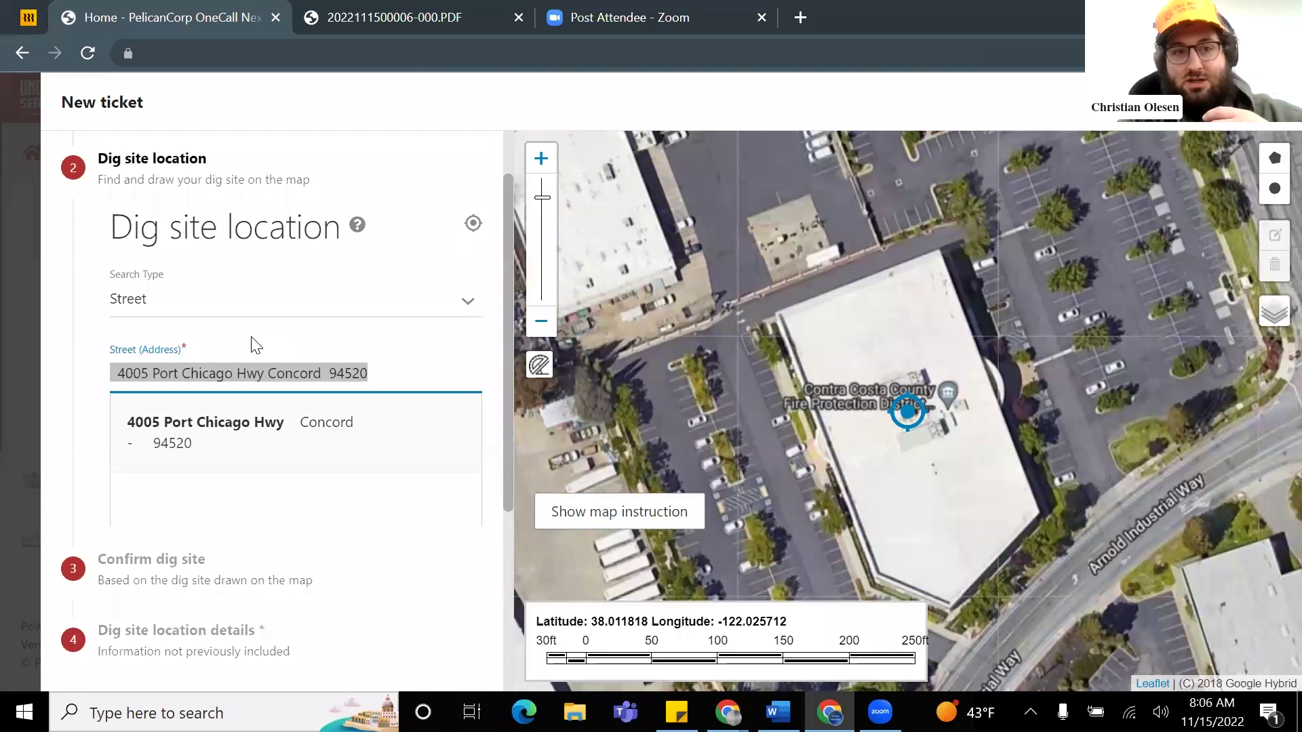
{"action": "type", "text": "starbucks po"}
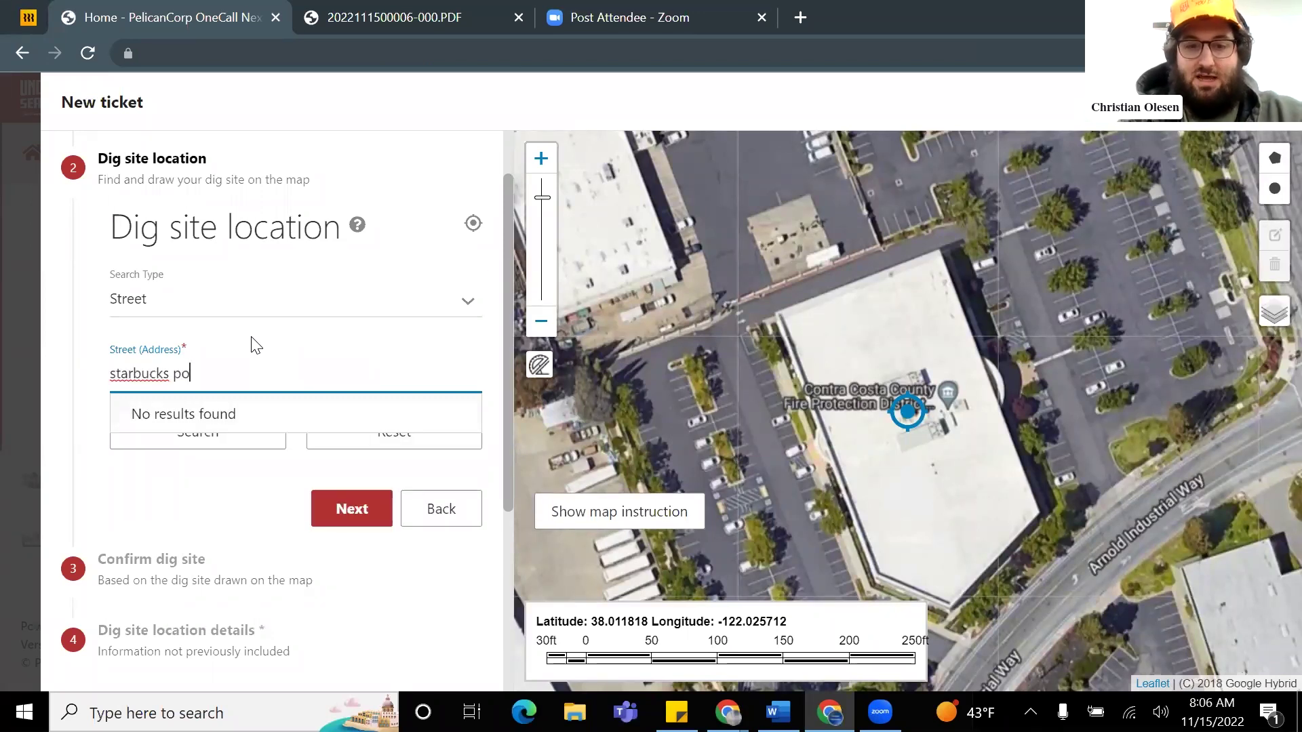
{"action": "type", "text": "rt ch"}
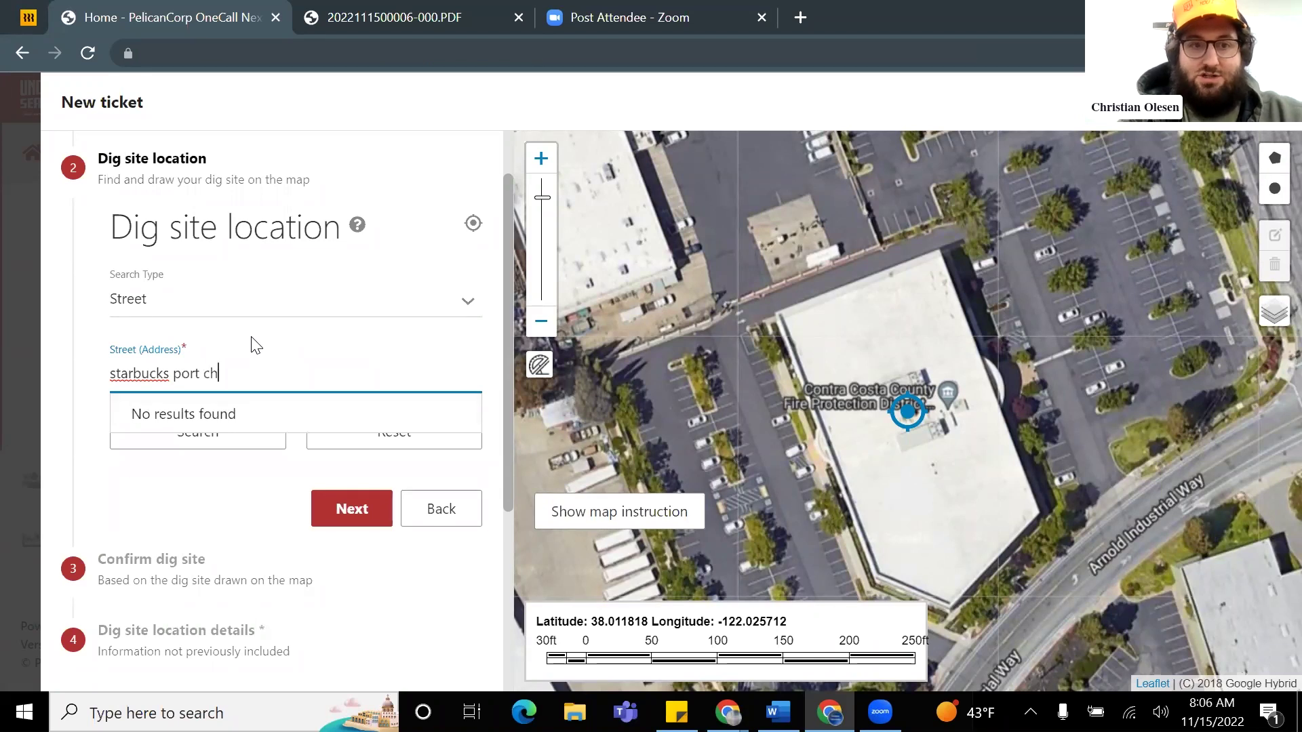
{"action": "type", "text": "icago h"}
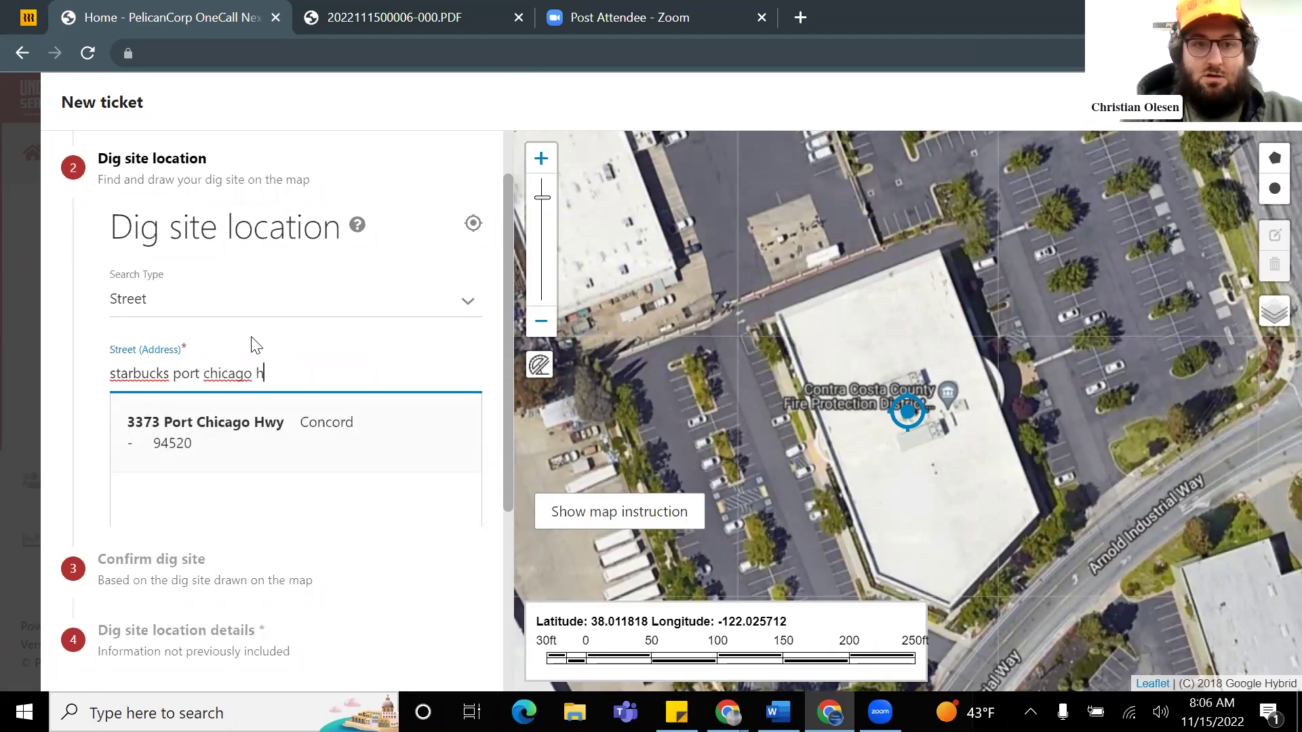
{"action": "left_click", "coordinate": [269, 430]}
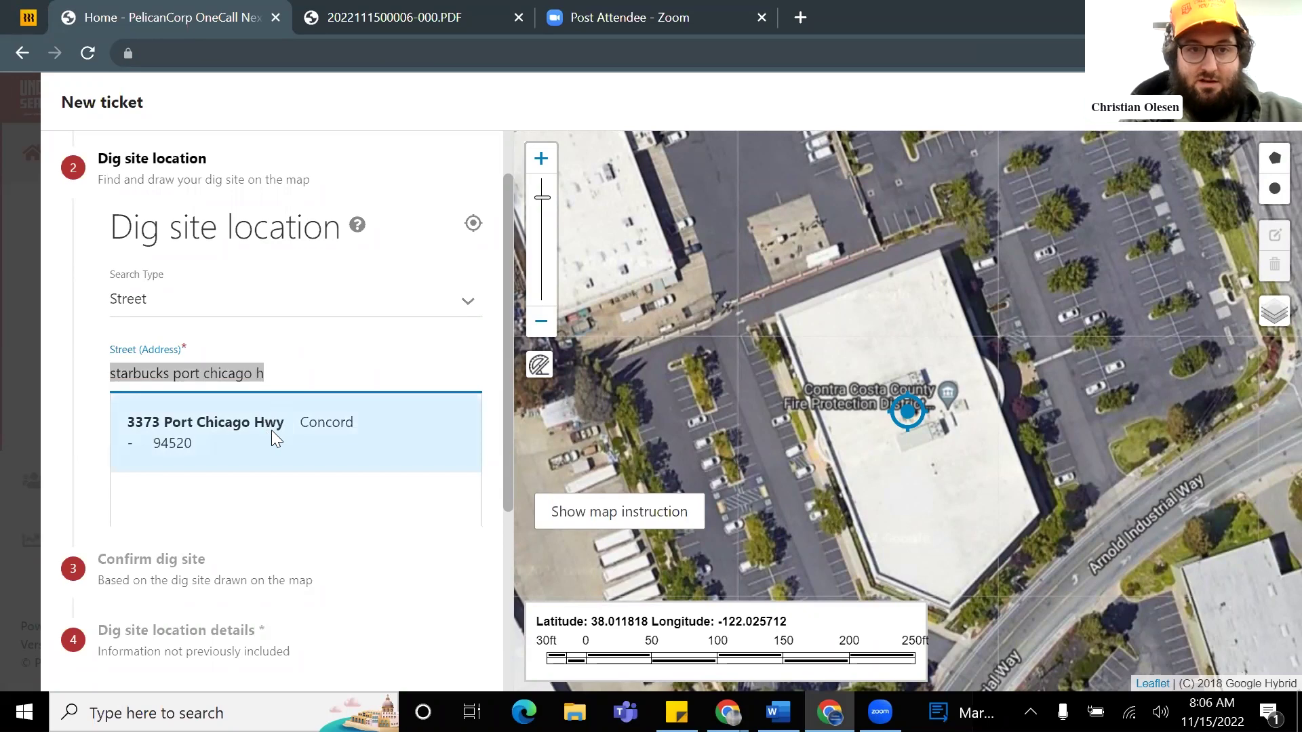
Step: Draw a four-corner polygon around the planter strip beside Port Chicago Hwy
{"action": "scroll", "coordinate": [982, 414], "scroll_direction": "up", "scroll_amount": 1}
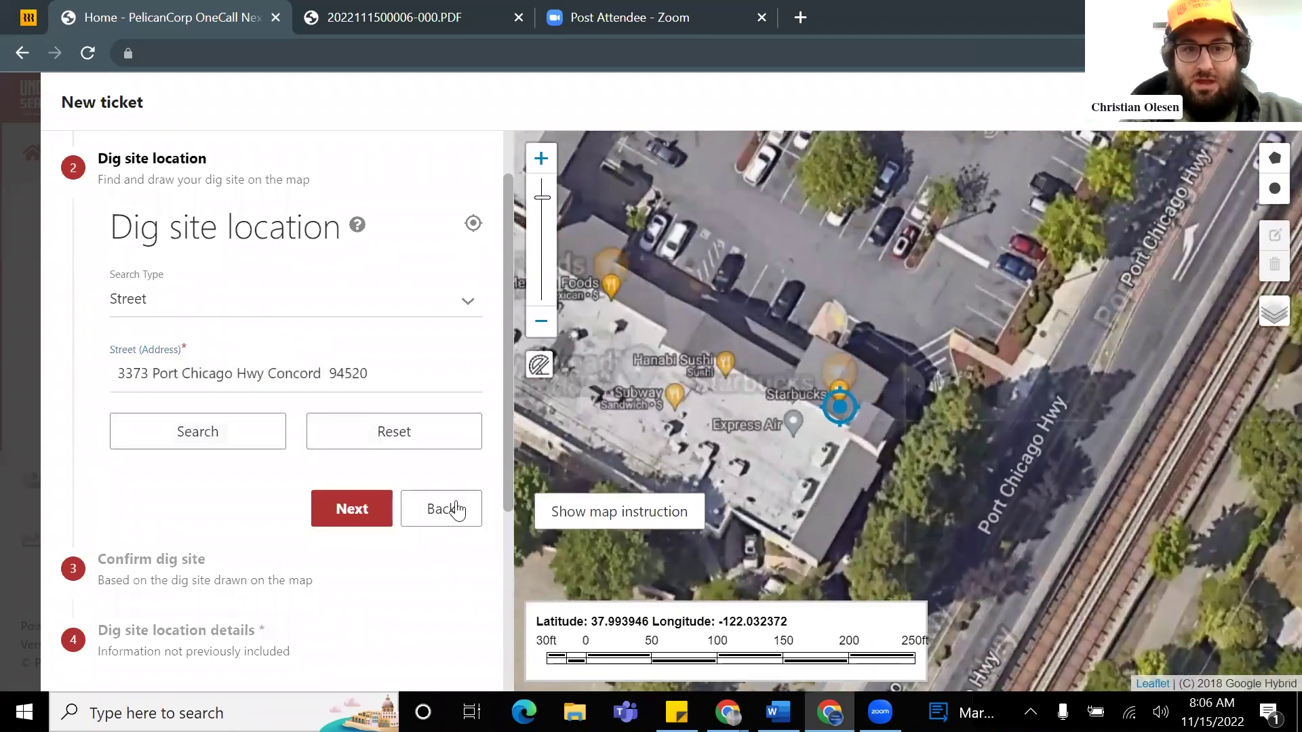
{"action": "scroll", "coordinate": [948, 379], "scroll_direction": "up", "scroll_amount": 1}
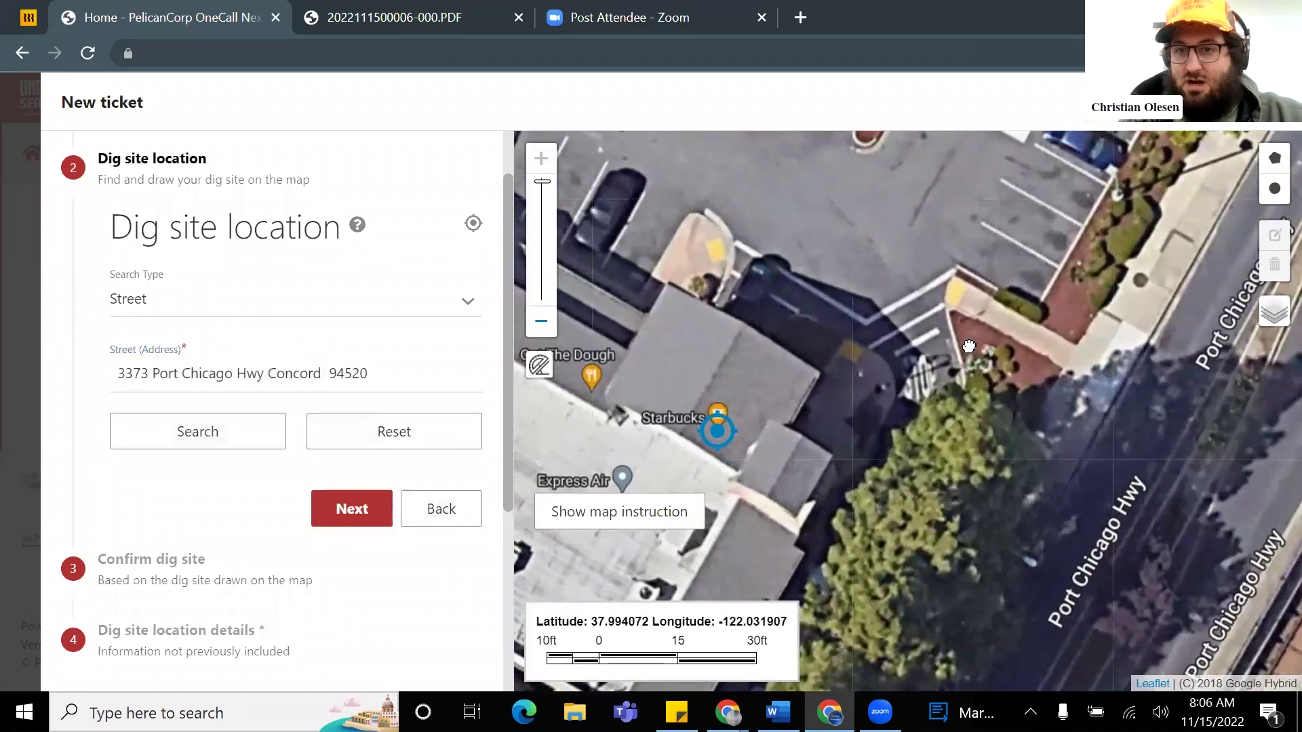
{"action": "left_click_drag", "start_coordinate": [1011, 315], "coordinate": [871, 385]}
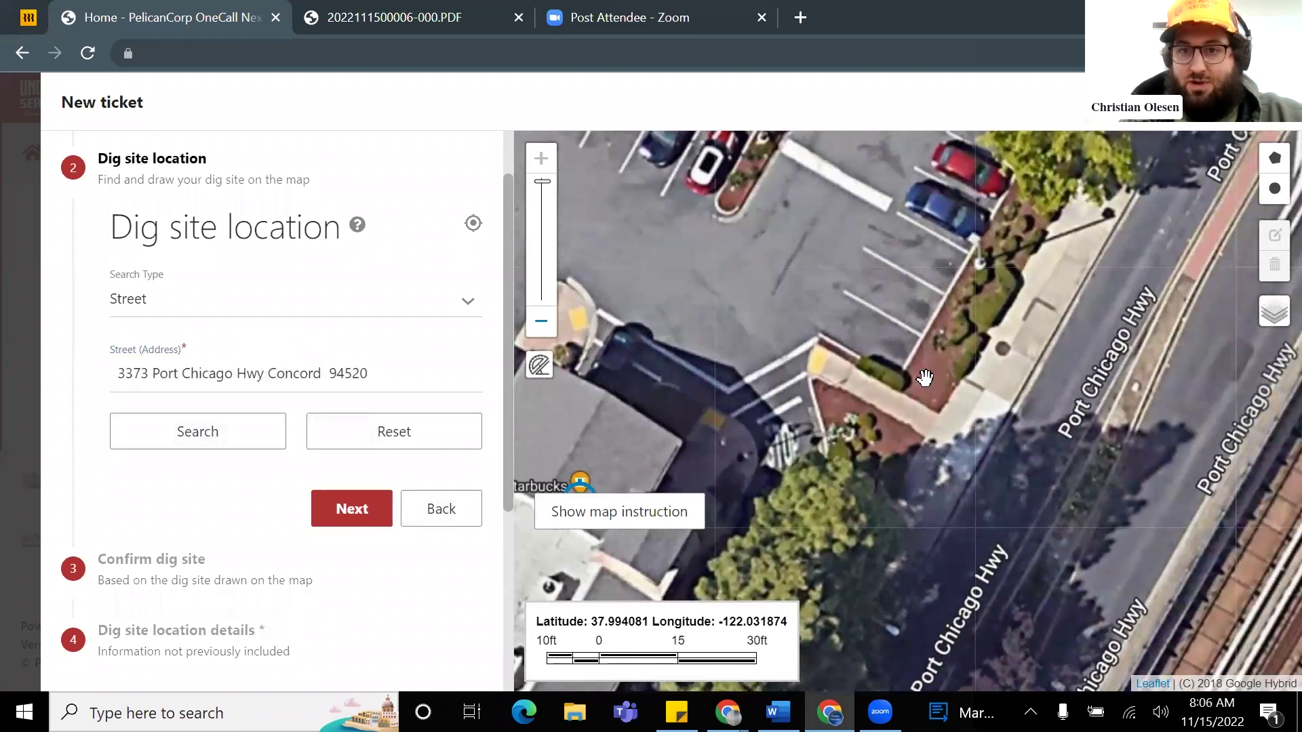
{"action": "left_click", "coordinate": [1275, 160]}
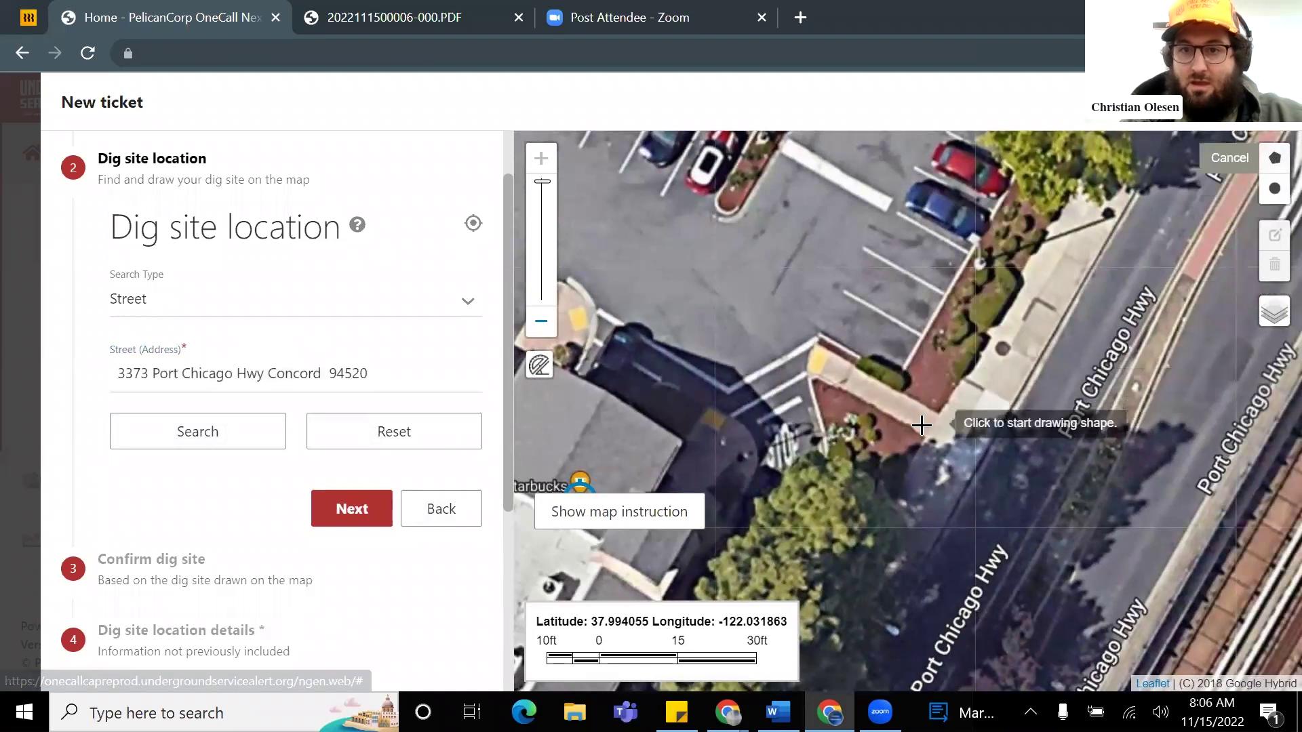
{"action": "left_click", "coordinate": [938, 409]}
{"action": "left_click", "coordinate": [903, 394]}
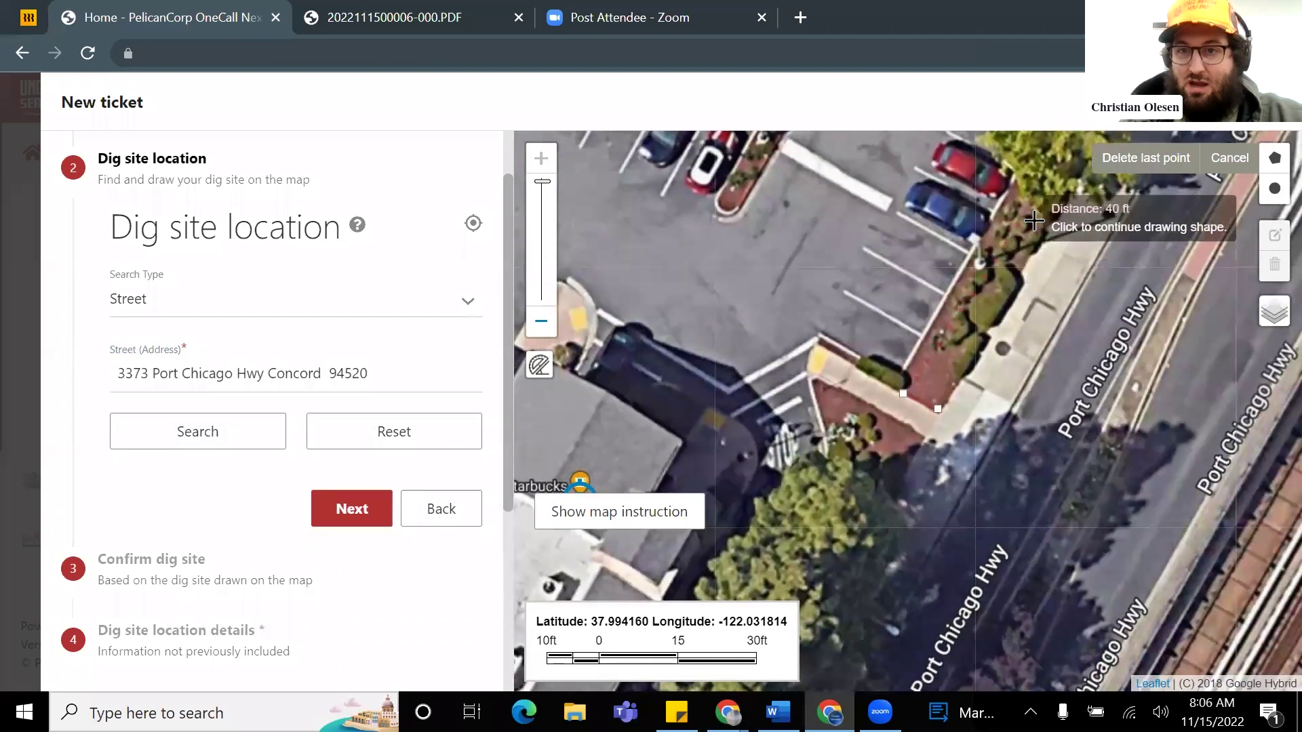
{"action": "left_click", "coordinate": [1022, 169]}
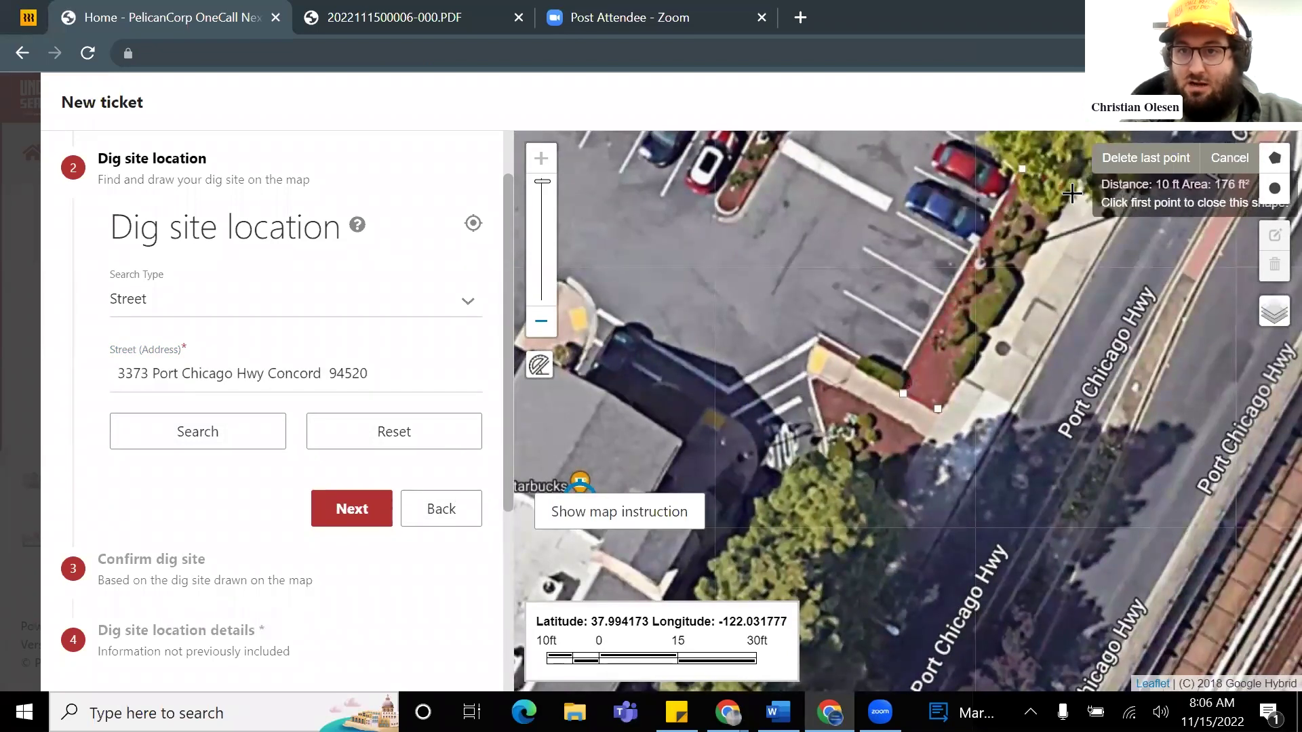
{"action": "left_click", "coordinate": [1074, 195]}
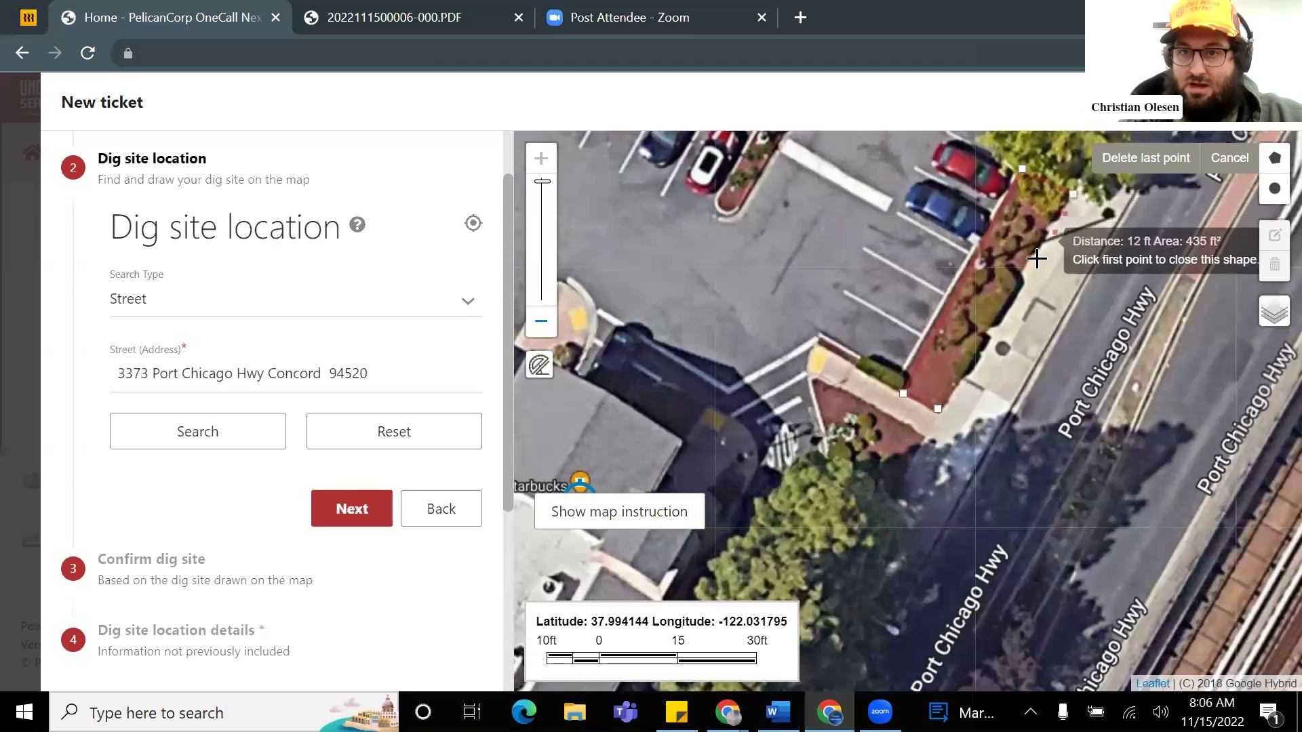
{"action": "left_click", "coordinate": [939, 411]}
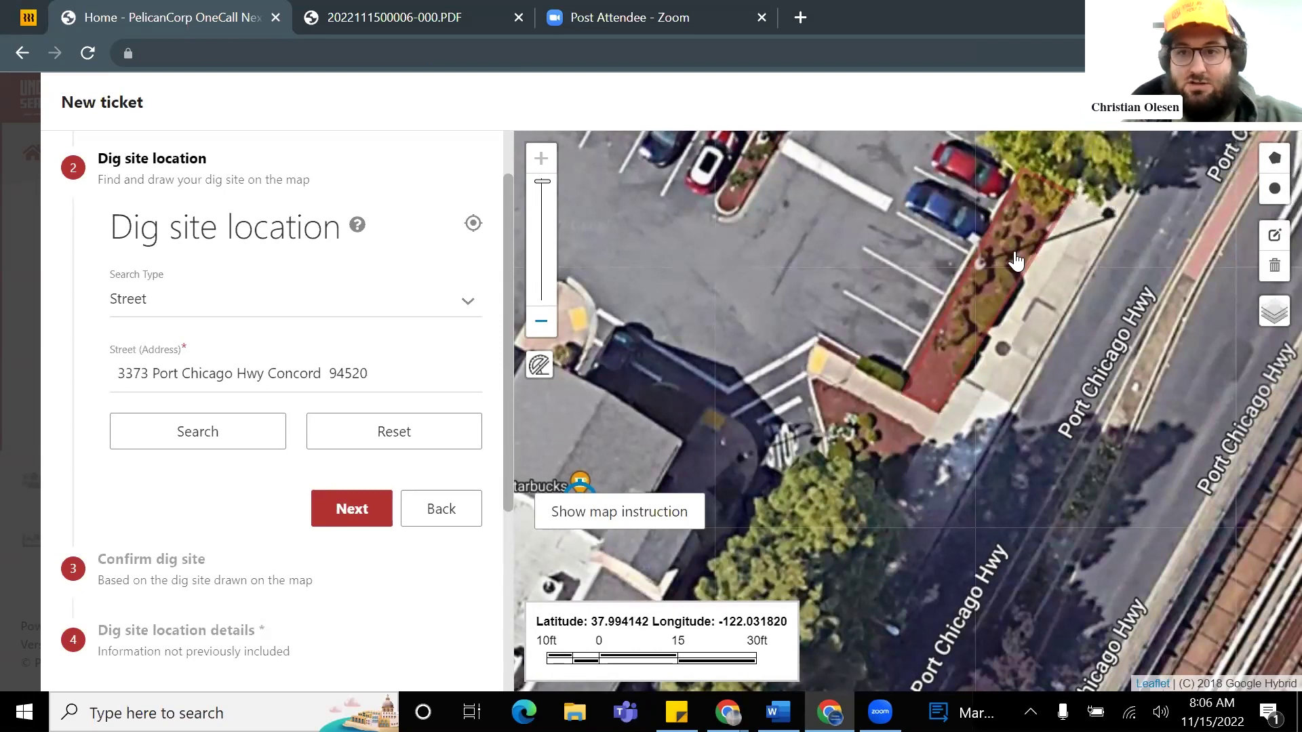
{"action": "scroll", "coordinate": [990, 293], "scroll_direction": "down", "scroll_amount": 2}
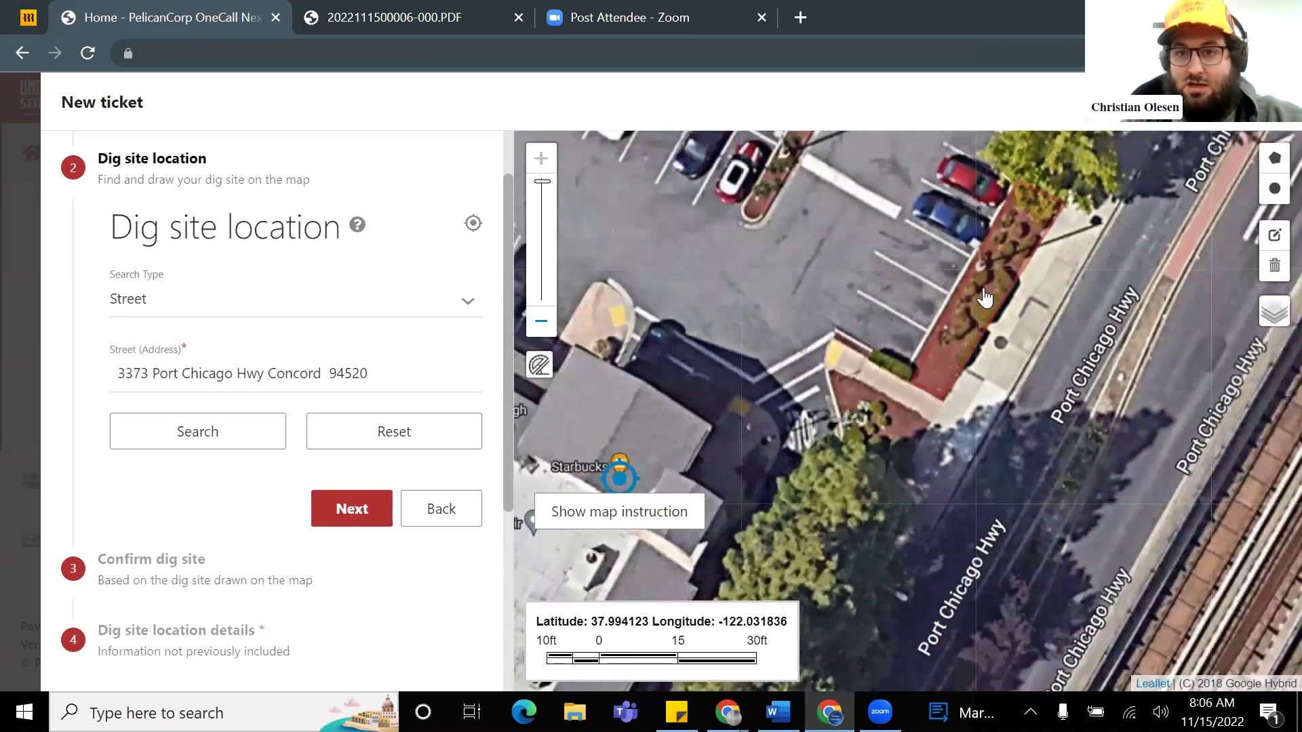
{"action": "scroll", "coordinate": [936, 372], "scroll_direction": "up", "scroll_amount": 3}
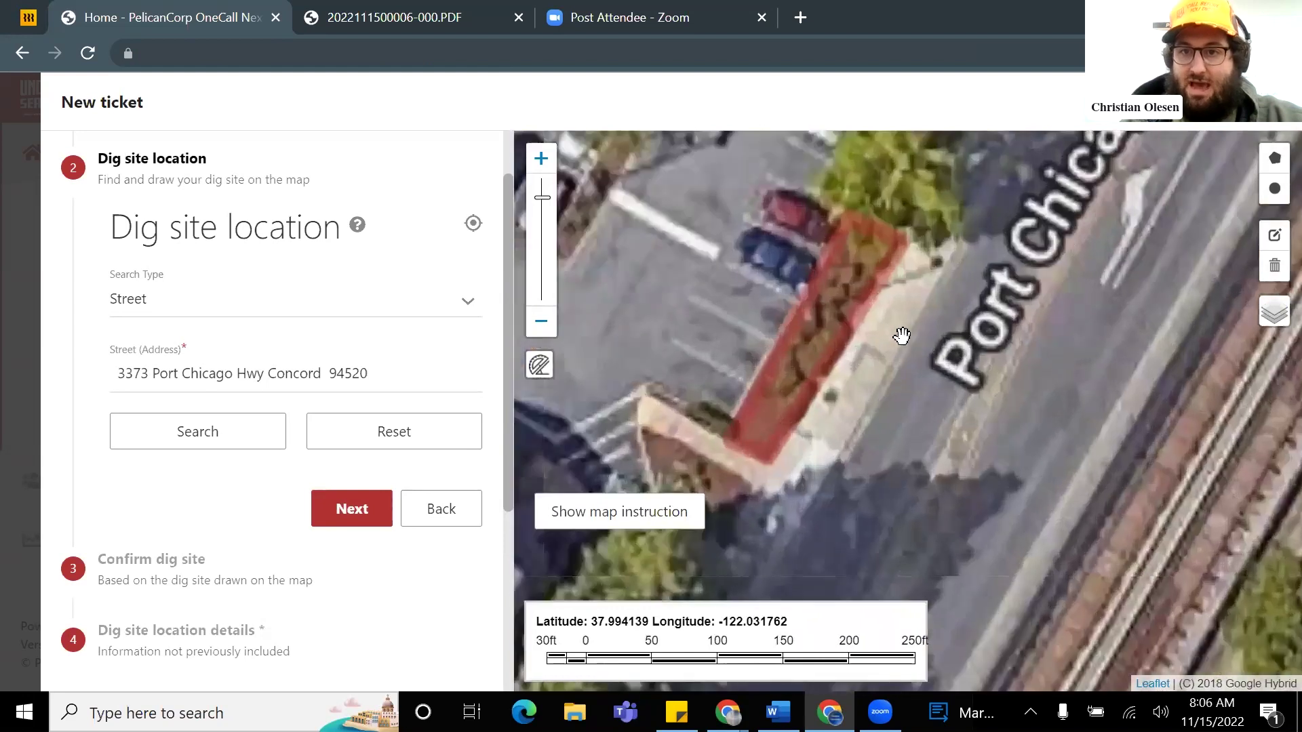
{"action": "scroll", "coordinate": [833, 341], "scroll_direction": "down", "scroll_amount": 1}
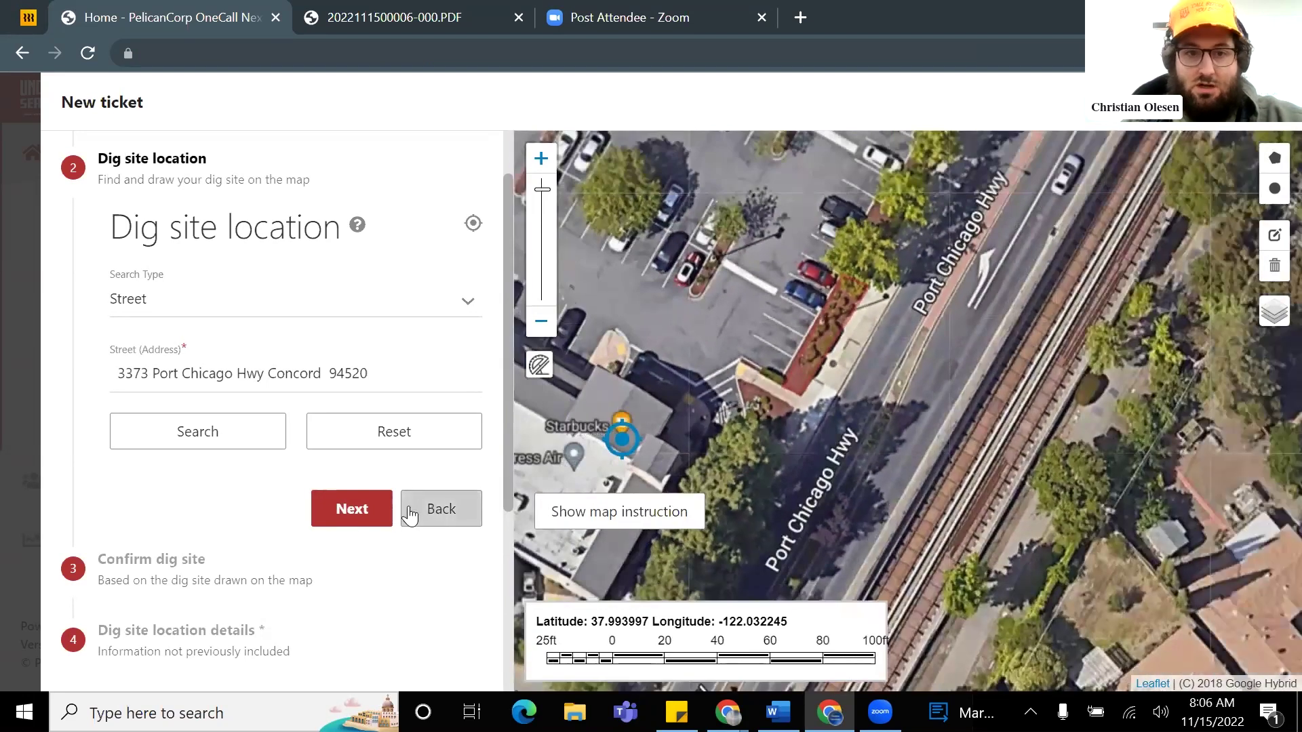
Step: Advance to the Confirm dig site step and review the drawn outline on the map
{"action": "left_click", "coordinate": [350, 517]}
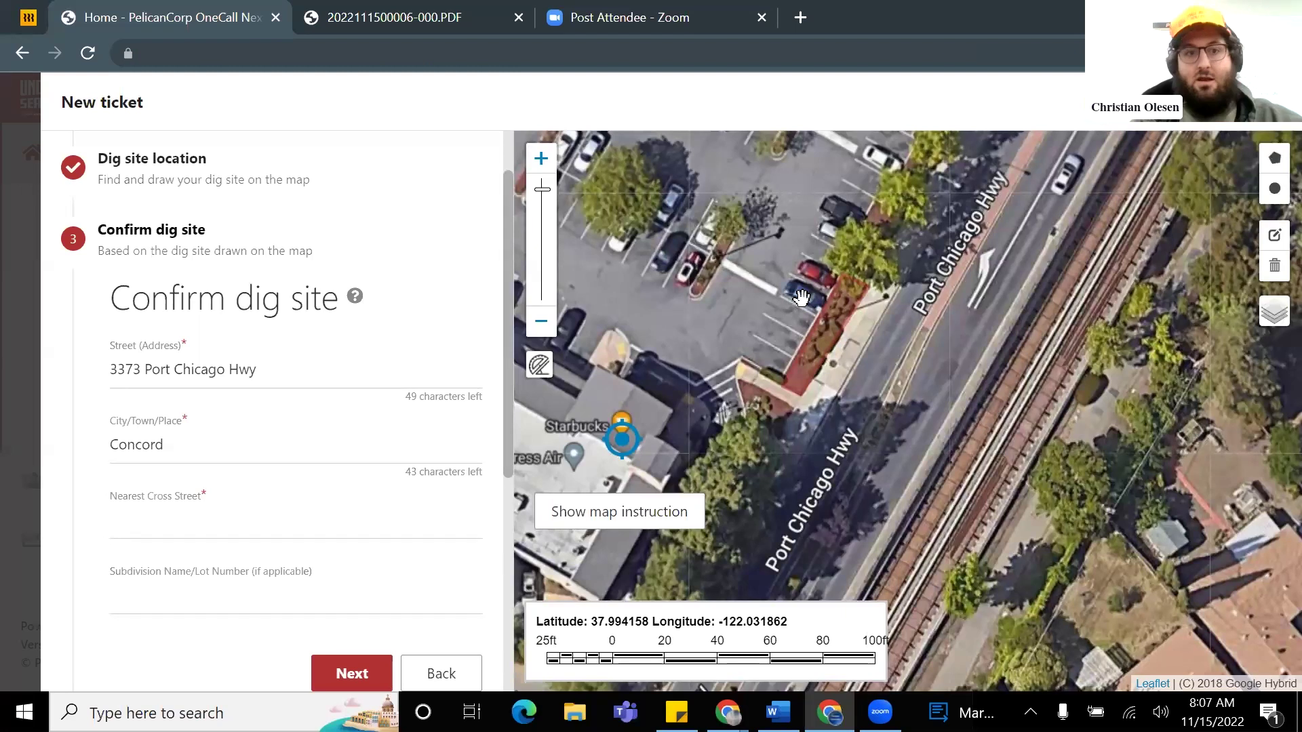
{"action": "scroll", "coordinate": [851, 314], "scroll_direction": "down", "scroll_amount": 1}
{"action": "scroll", "coordinate": [851, 314], "scroll_direction": "down", "scroll_amount": 2}
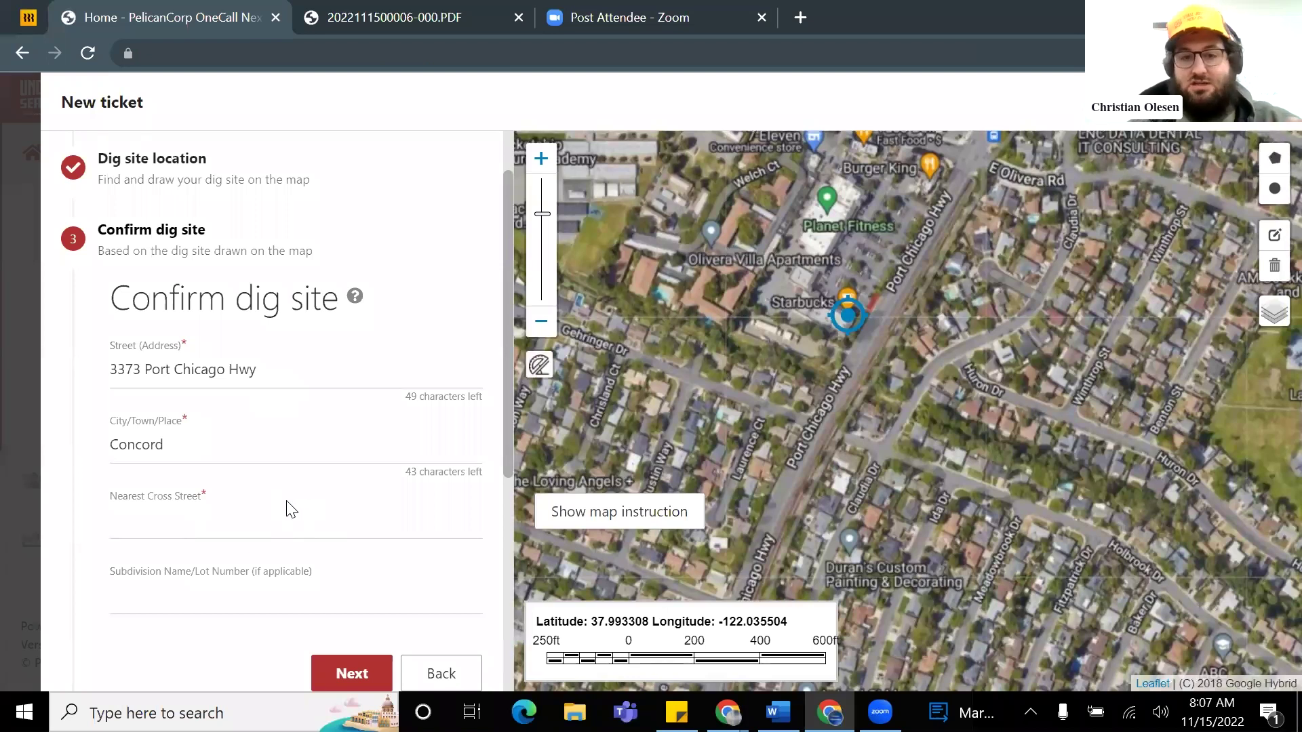
{"action": "scroll", "coordinate": [919, 314], "scroll_direction": "up", "scroll_amount": 1}
{"action": "left_click_drag", "start_coordinate": [875, 258], "coordinate": [861, 315]}
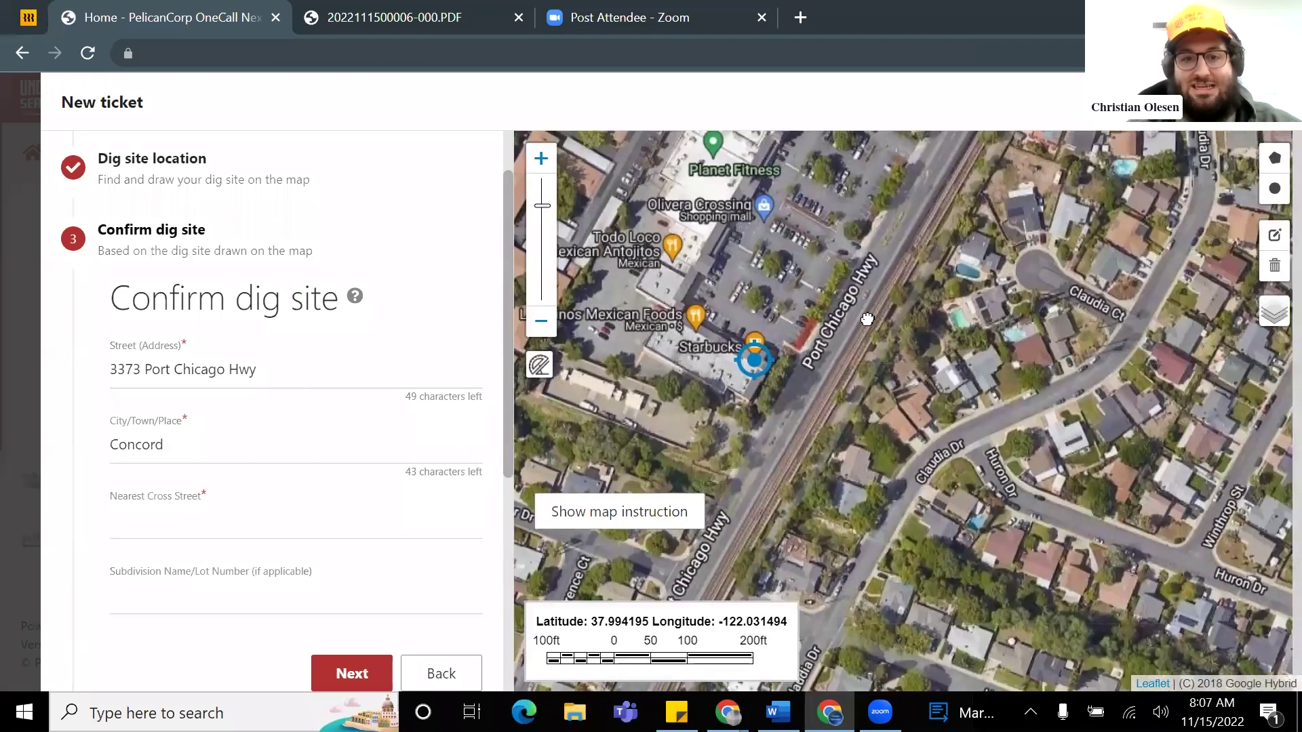
{"action": "scroll", "coordinate": [868, 156], "scroll_direction": "up", "scroll_amount": 1}
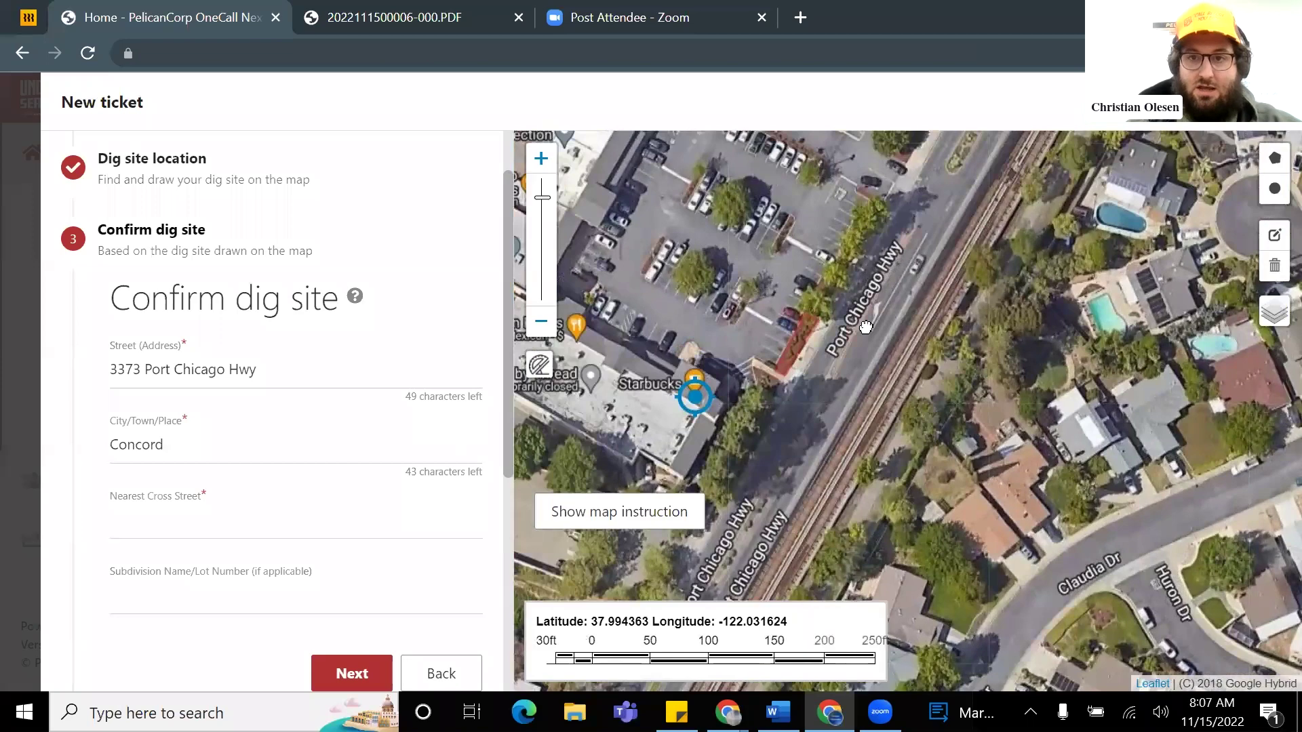
{"action": "scroll", "coordinate": [873, 286], "scroll_direction": "down", "scroll_amount": 1}
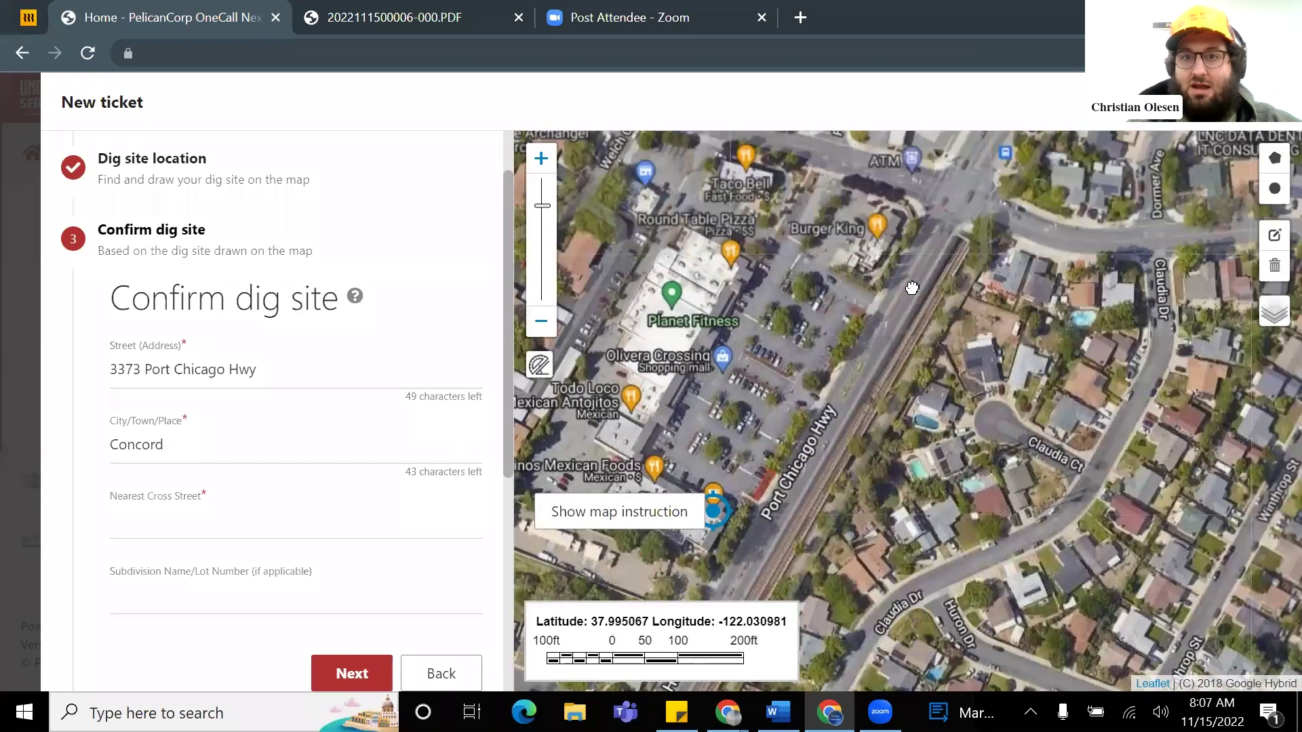
{"action": "scroll", "coordinate": [924, 237], "scroll_direction": "up", "scroll_amount": 2}
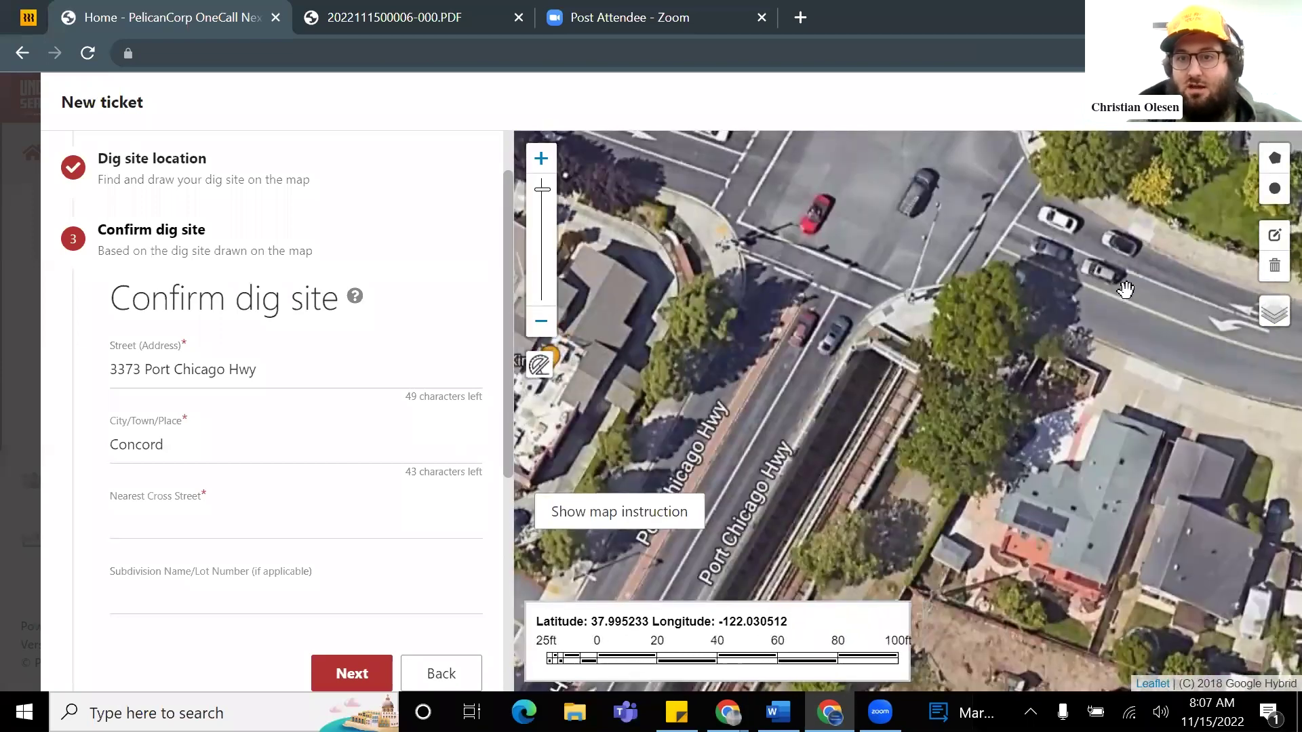
{"action": "scroll", "coordinate": [804, 323], "scroll_direction": "down", "scroll_amount": 3}
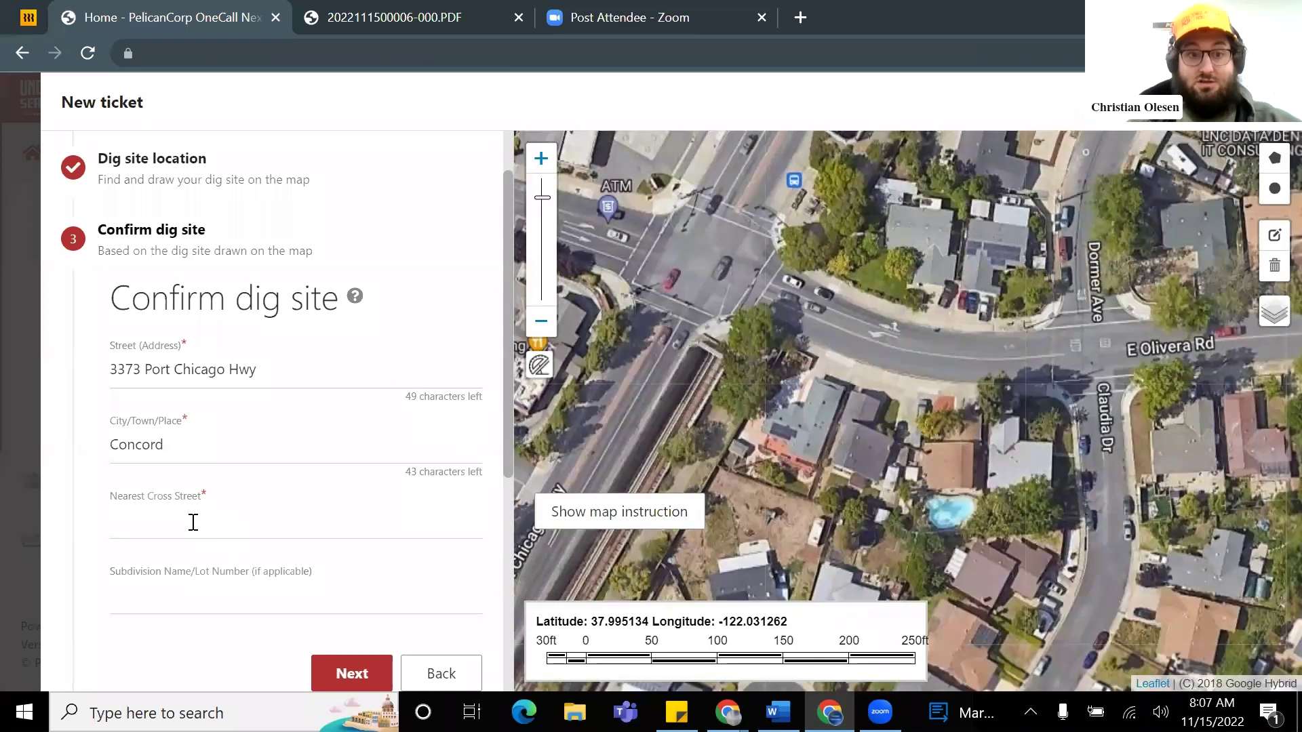
Step: Enter 'E Olivera Rd' as the nearest cross street
{"action": "left_click", "coordinate": [196, 519]}
{"action": "type", "text": "E olivera Rd"}
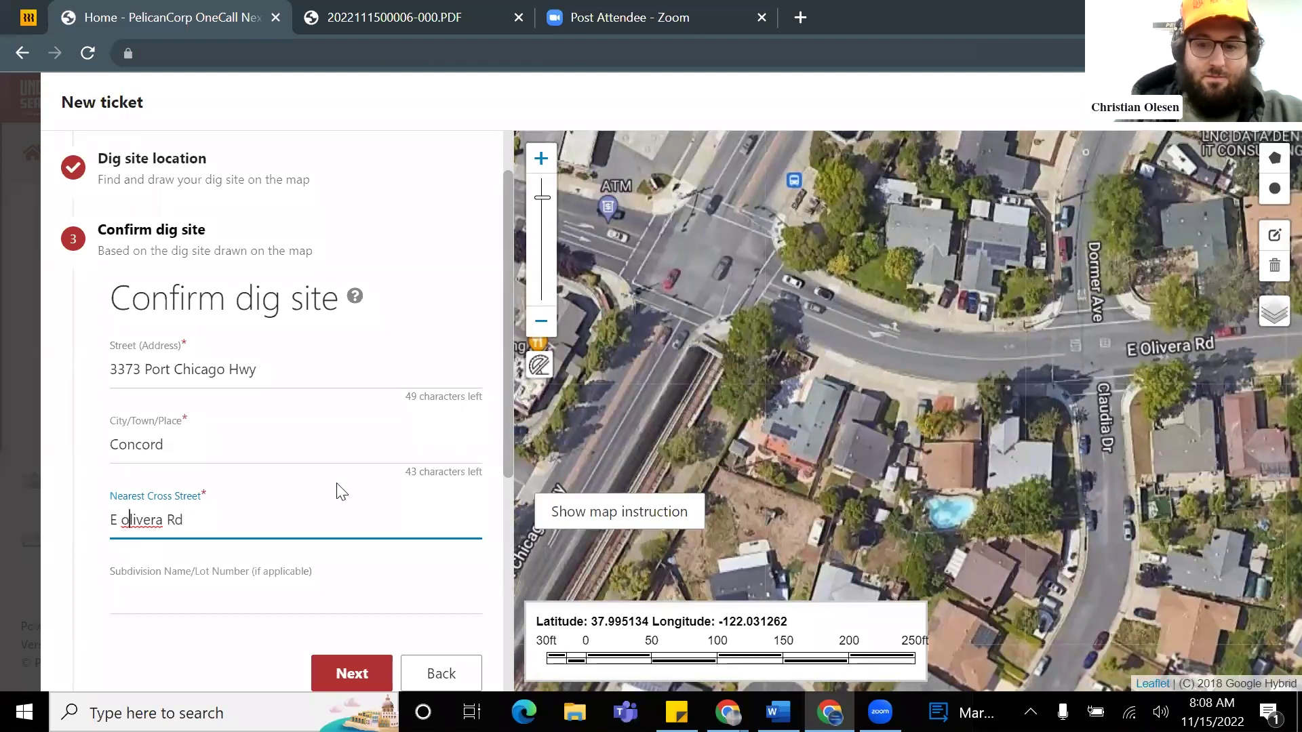
{"action": "key", "text": "BackSpace"}
{"action": "type", "text": "O"}
{"action": "scroll", "coordinate": [362, 475], "scroll_direction": "down", "scroll_amount": 3}
Step: Enter 'NE Side of property in the planter adjacent to port chicago hwy' as additional details
{"action": "left_click", "coordinate": [352, 469]}
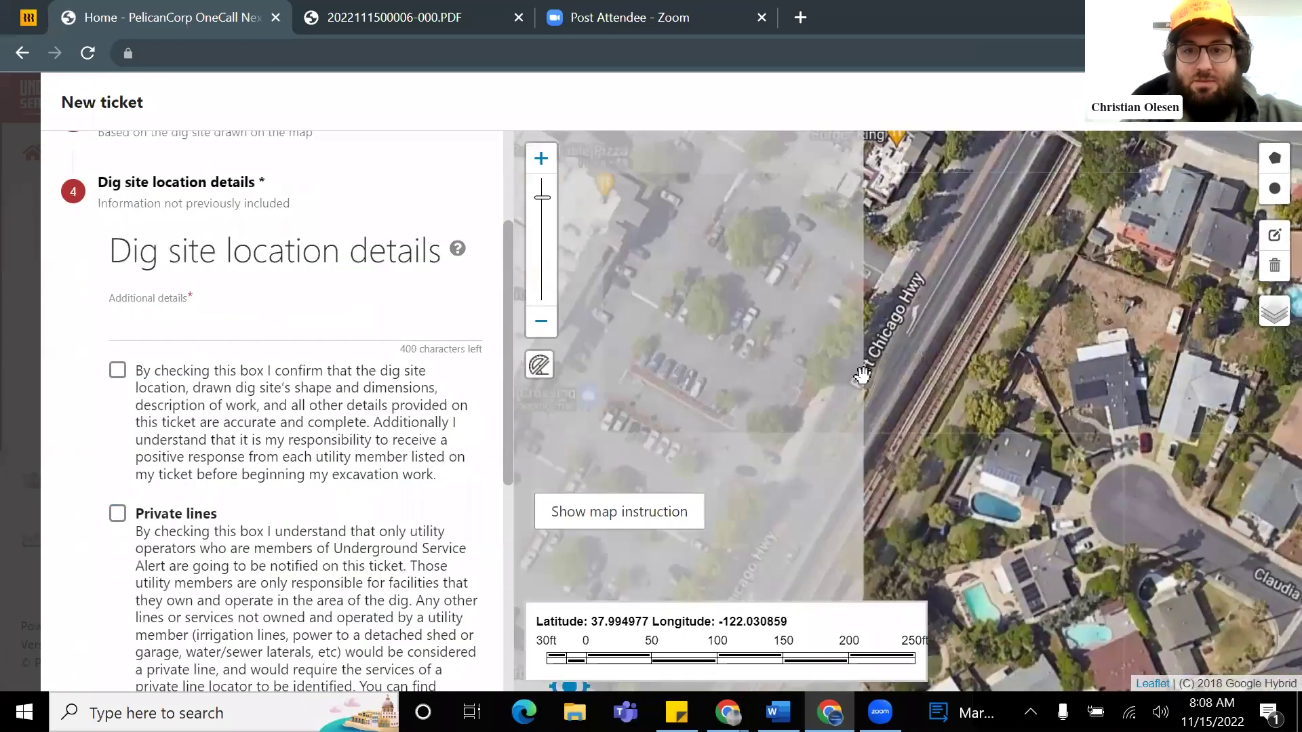
{"action": "scroll", "coordinate": [824, 389], "scroll_direction": "up", "scroll_amount": 4}
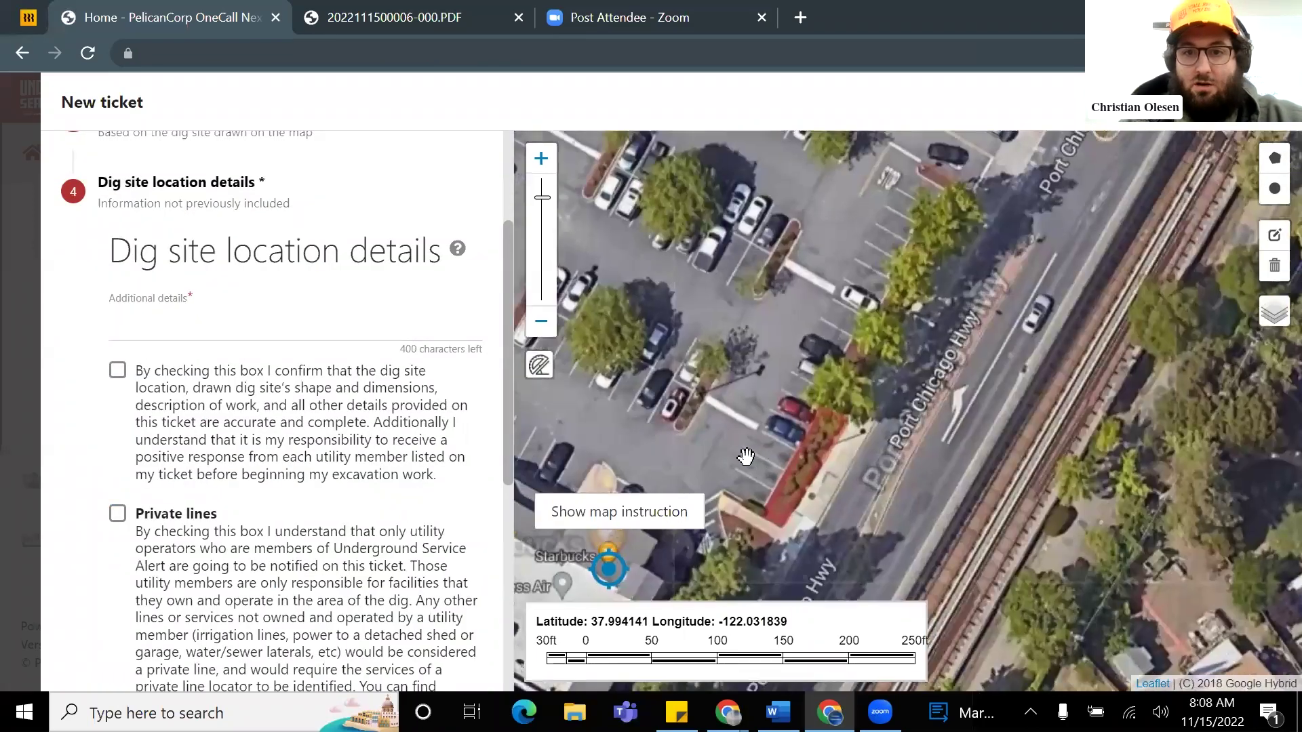
{"action": "scroll", "coordinate": [775, 350], "scroll_direction": "down", "scroll_amount": 2}
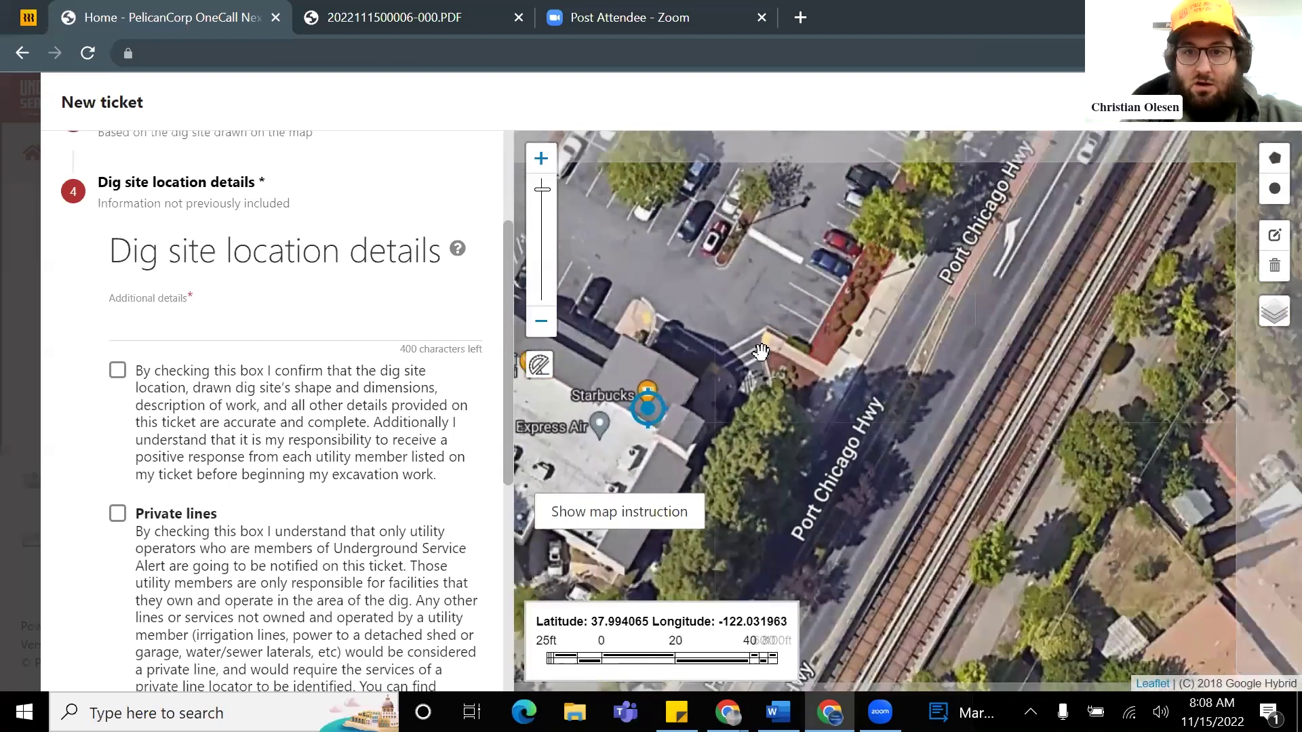
{"action": "left_click", "coordinate": [181, 324]}
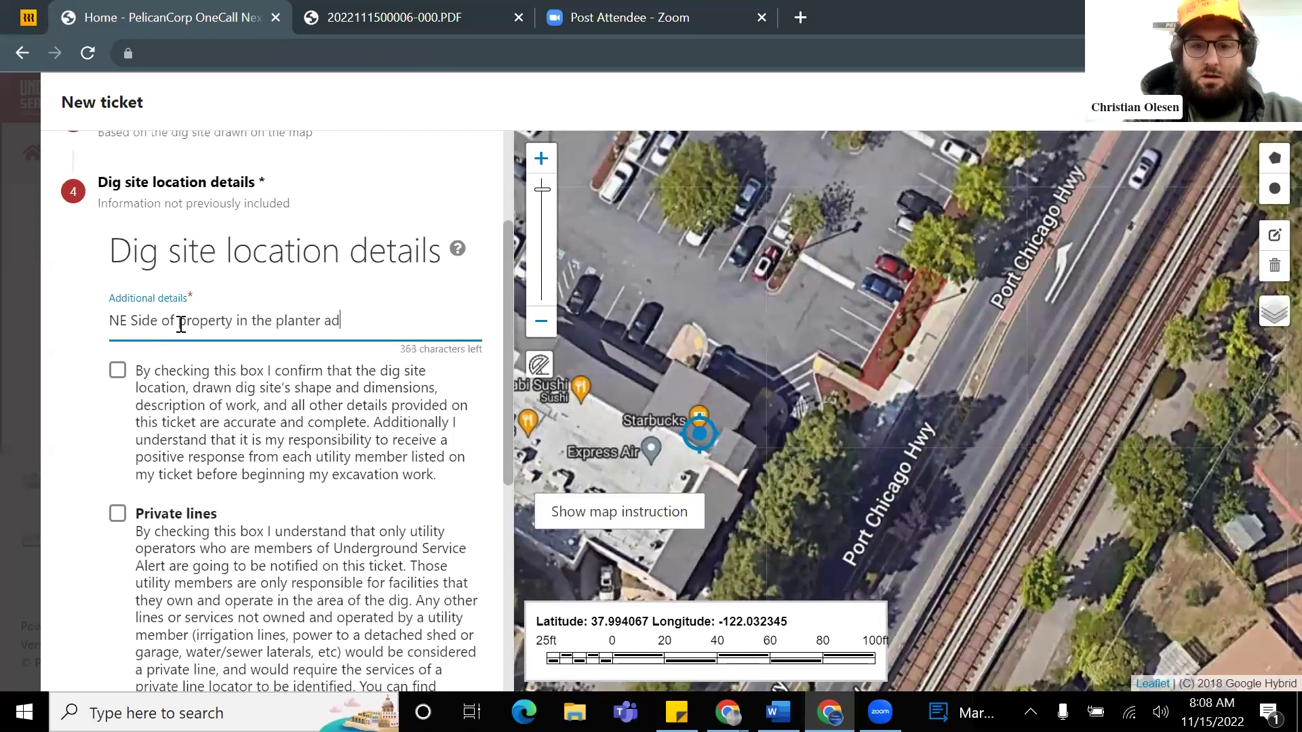
{"action": "type", "text": "nt "}
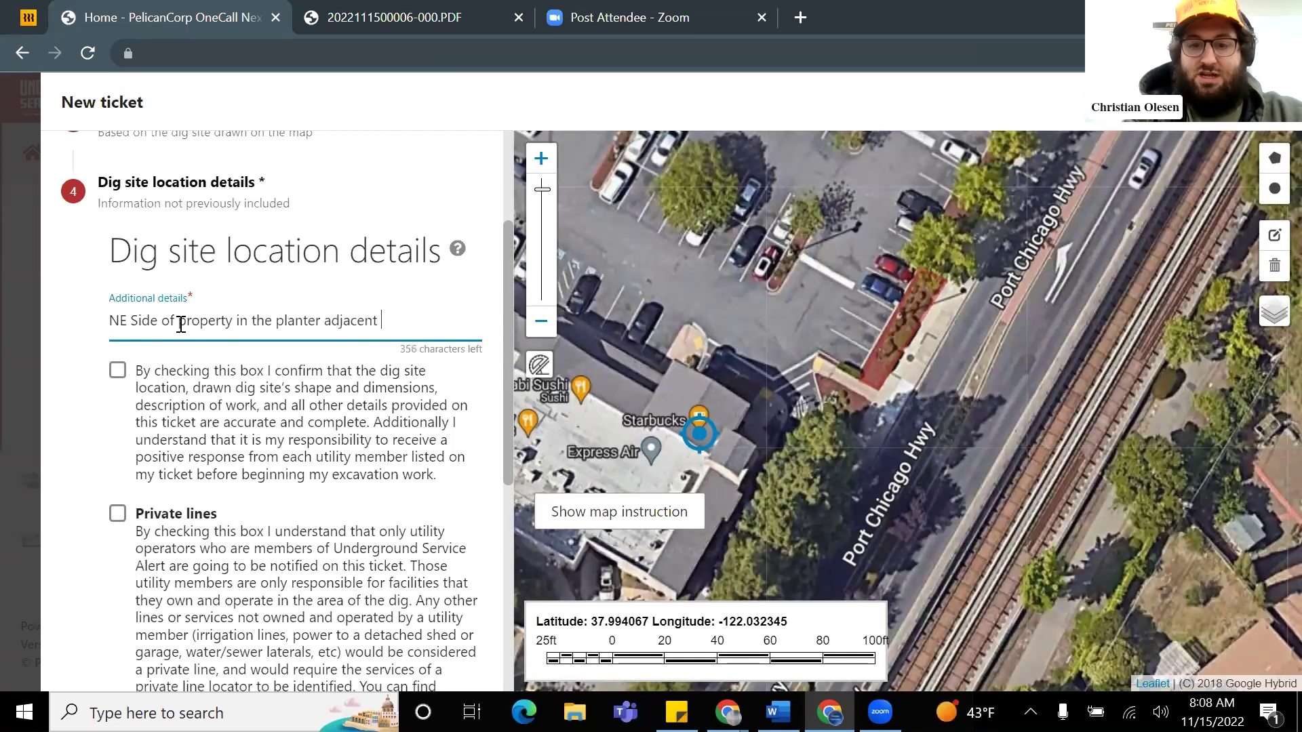
{"action": "type", "text": "to port chicago hwy"}
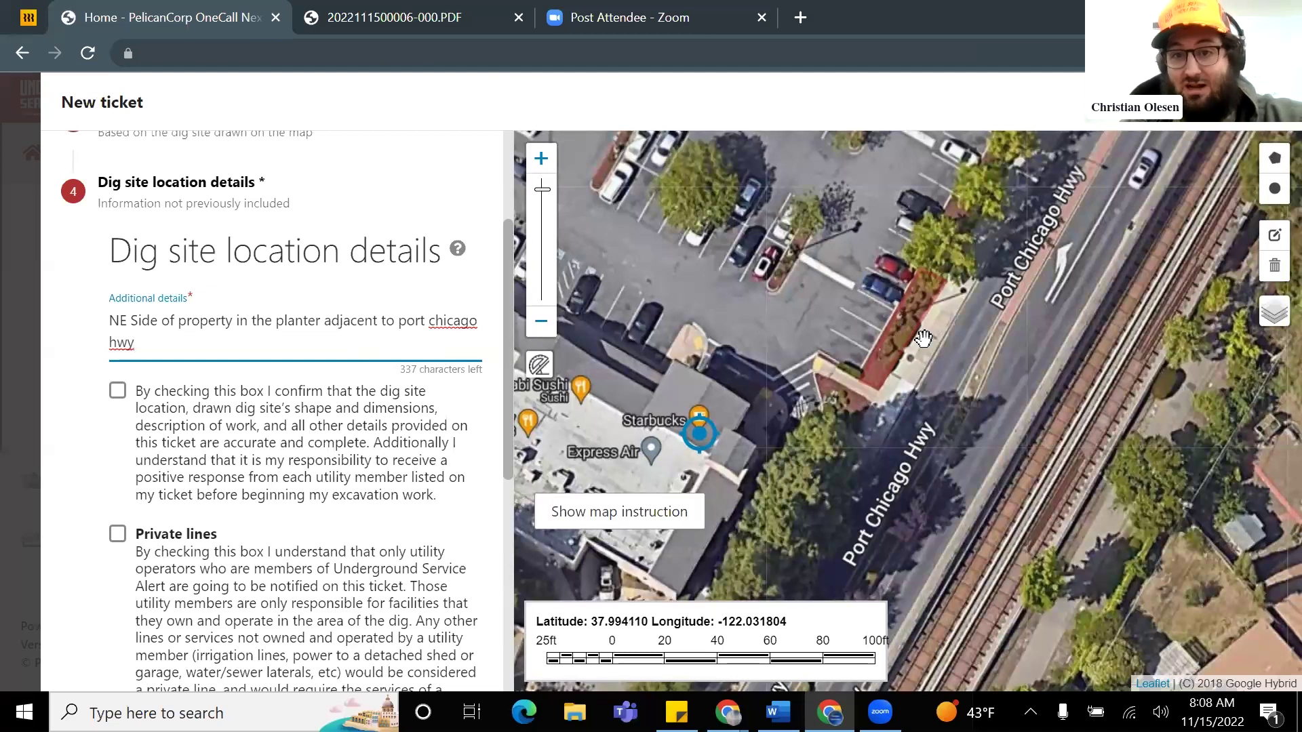
{"action": "scroll", "coordinate": [900, 347], "scroll_direction": "up", "scroll_amount": 1}
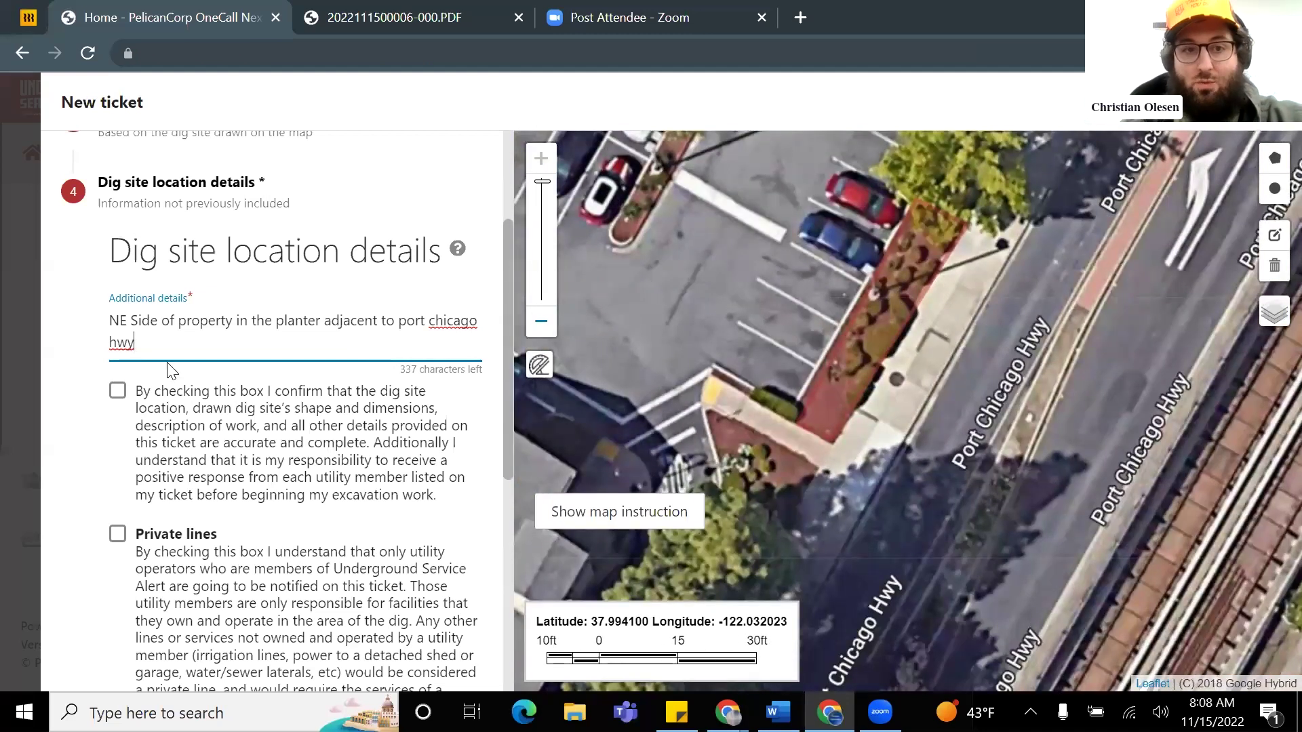
{"action": "scroll", "coordinate": [861, 352], "scroll_direction": "down", "scroll_amount": 2}
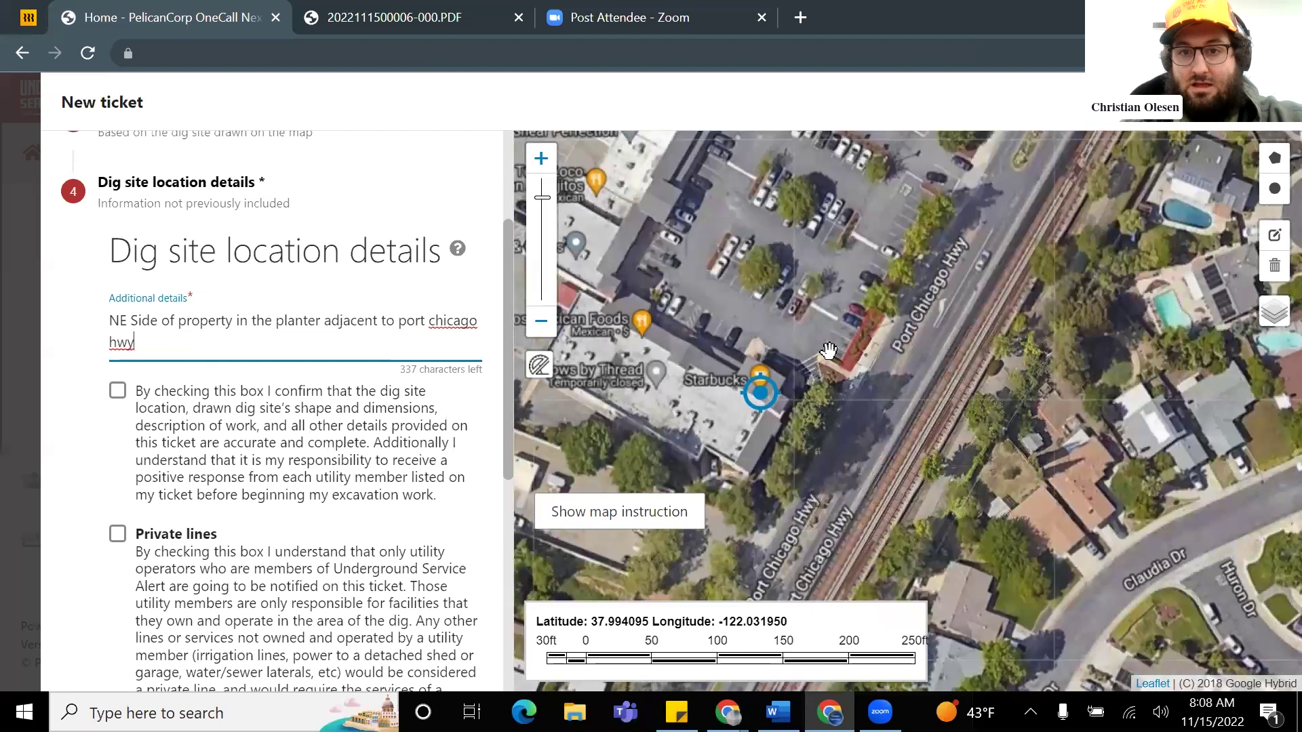
{"action": "scroll", "coordinate": [828, 341], "scroll_direction": "up", "scroll_amount": 1}
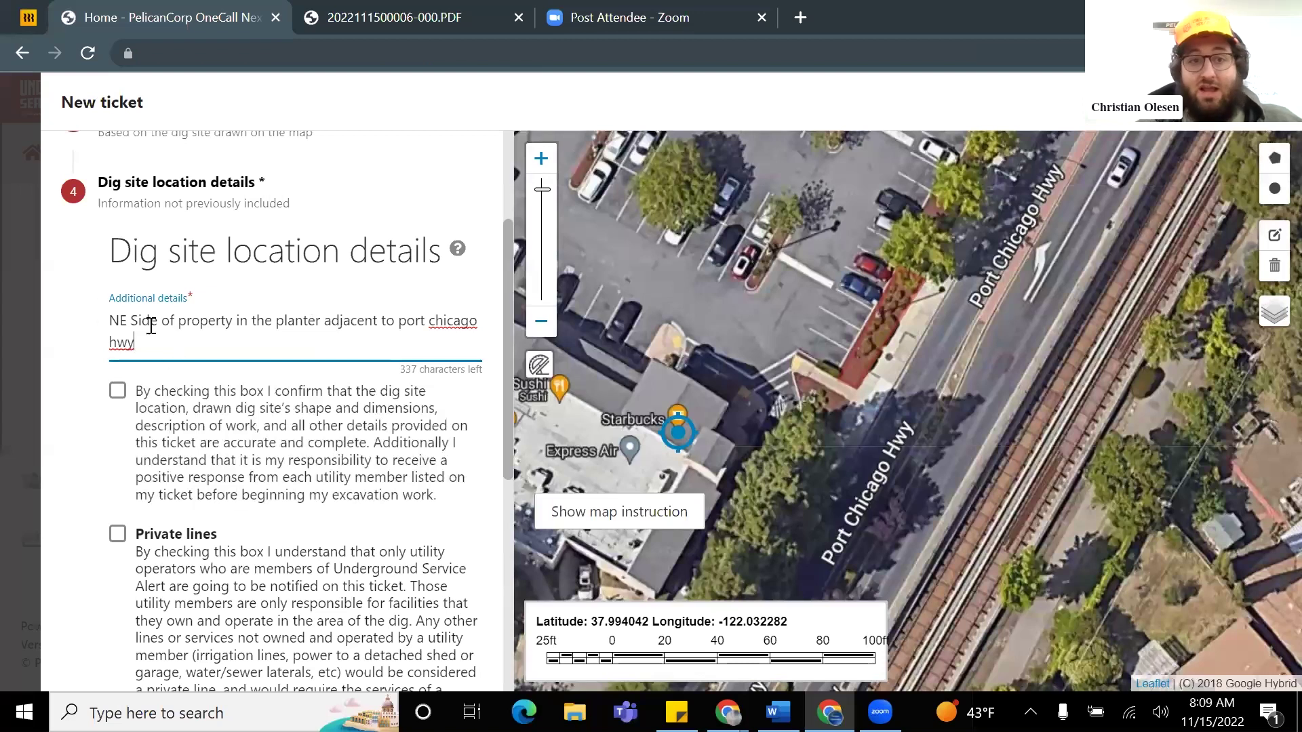
{"action": "left_click_drag", "start_coordinate": [153, 347], "coordinate": [238, 319]}
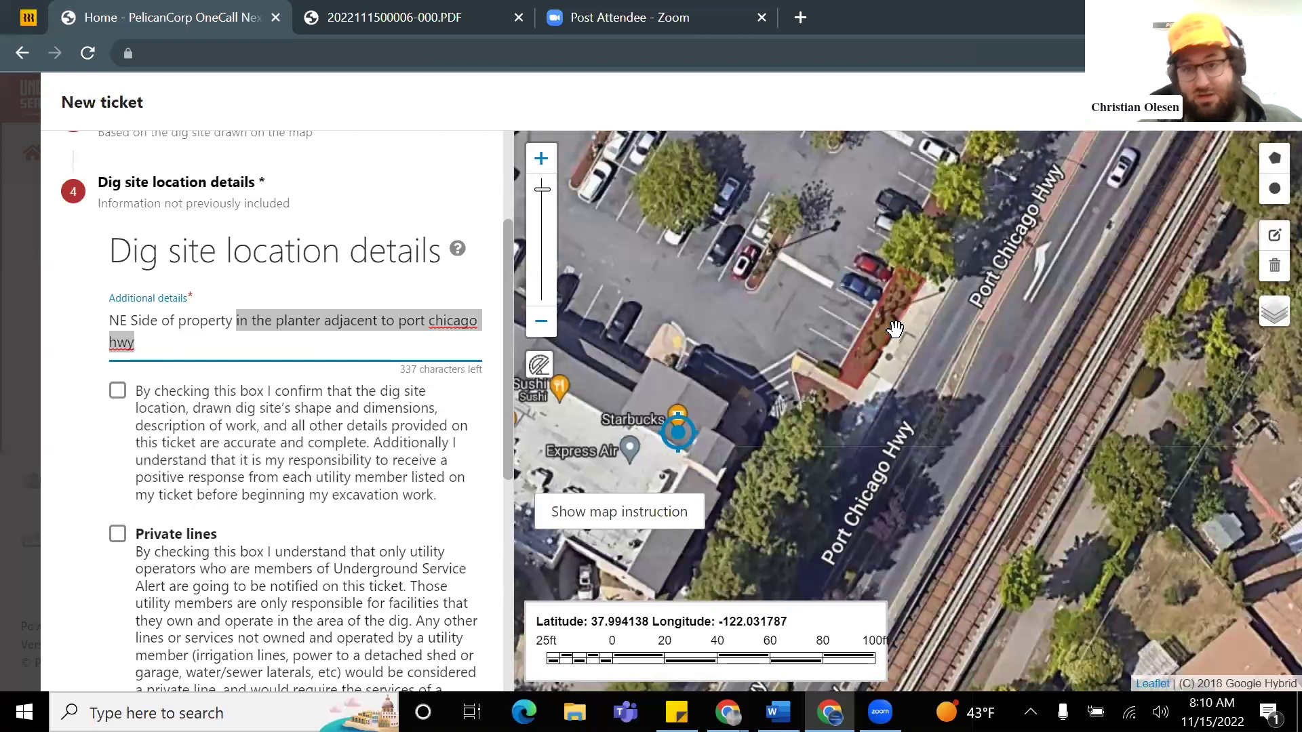
{"action": "left_click", "coordinate": [201, 365]}
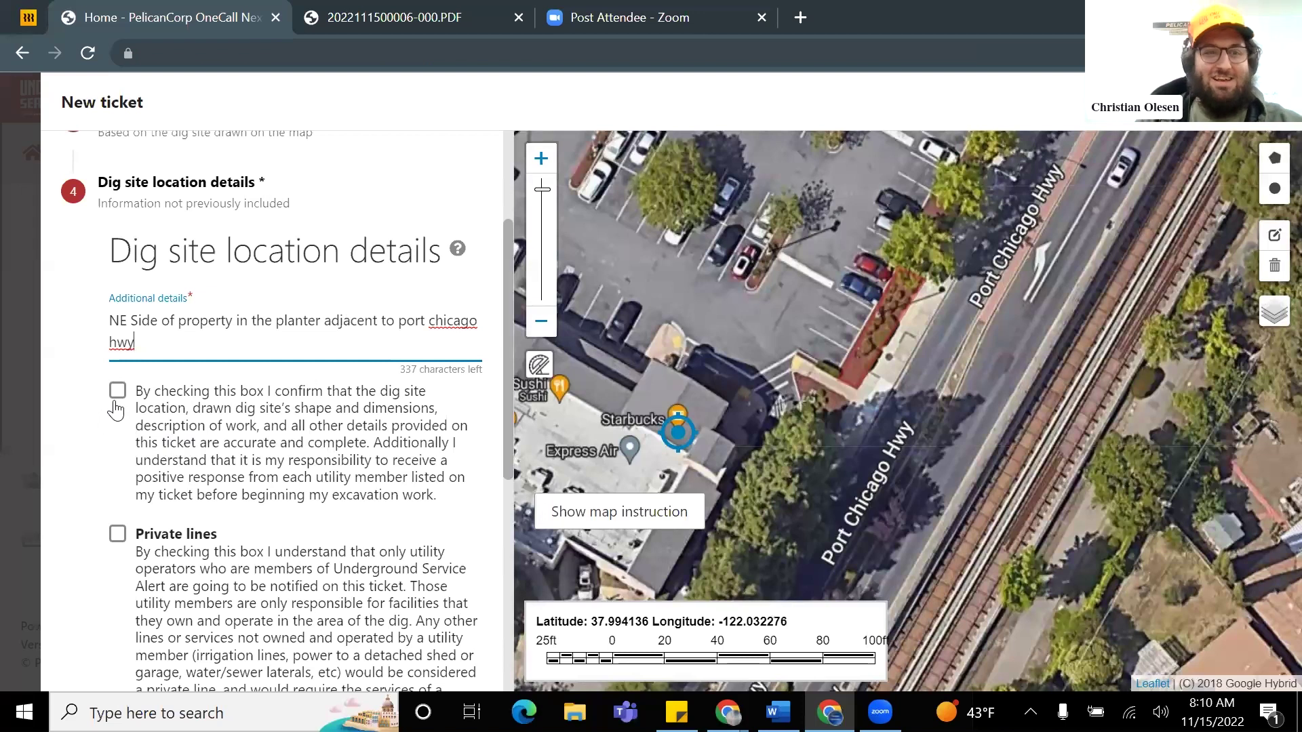
Step: Tick the dig-site accuracy and private-lines checkboxes and submit the ticket
{"action": "left_click", "coordinate": [119, 399]}
{"action": "scroll", "coordinate": [220, 421], "scroll_direction": "down", "scroll_amount": 1}
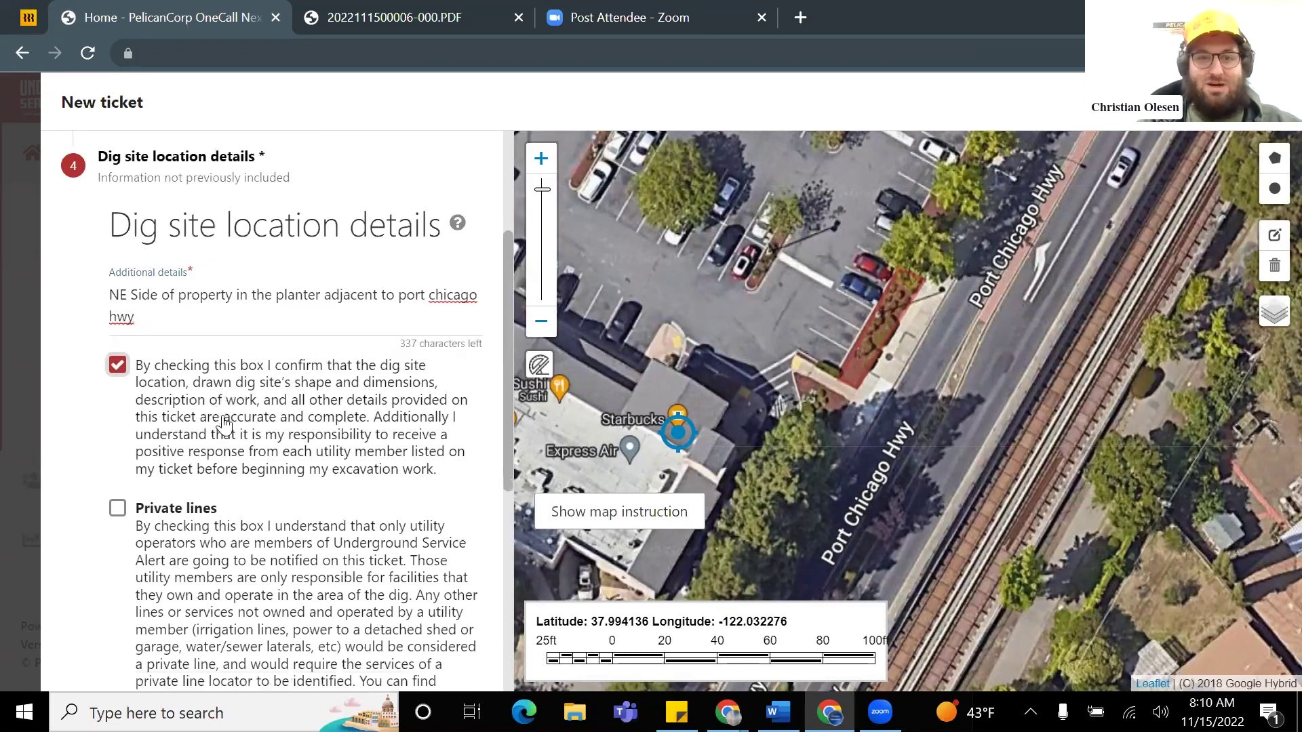
{"action": "left_click", "coordinate": [117, 432]}
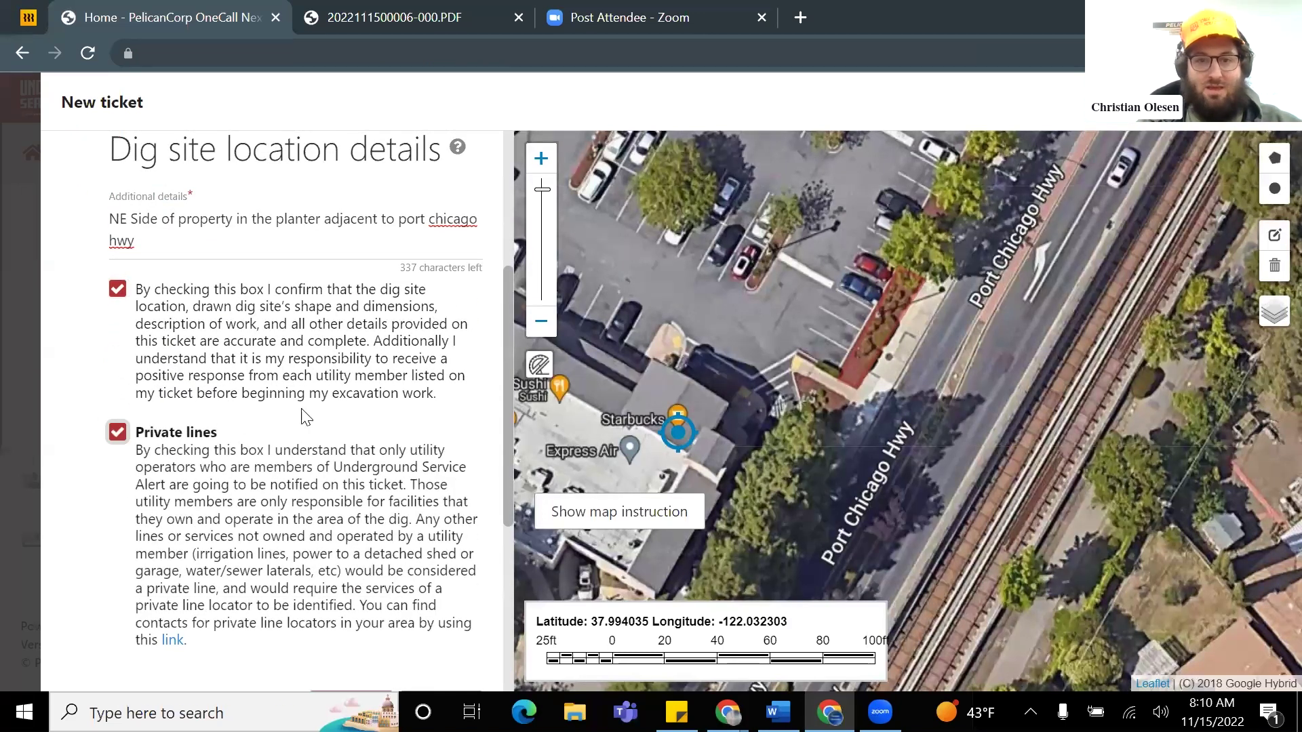
{"action": "scroll", "coordinate": [119, 434], "scroll_direction": "down", "scroll_amount": 1}
{"action": "left_click", "coordinate": [313, 614]}
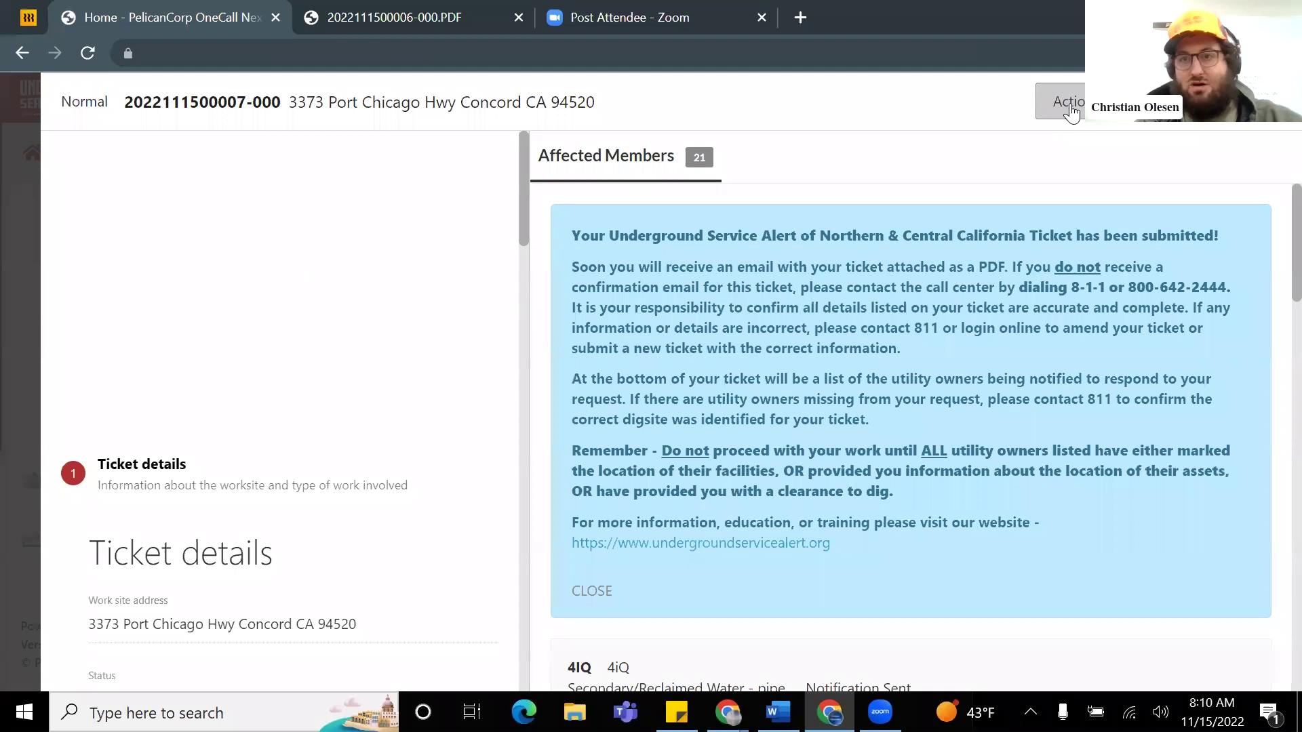
Step: Try downloading the confirmation sheet from the Actions menu; it is not ready yet
{"action": "left_click", "coordinate": [1069, 109]}
{"action": "scroll", "coordinate": [976, 474], "scroll_direction": "down", "scroll_amount": 2}
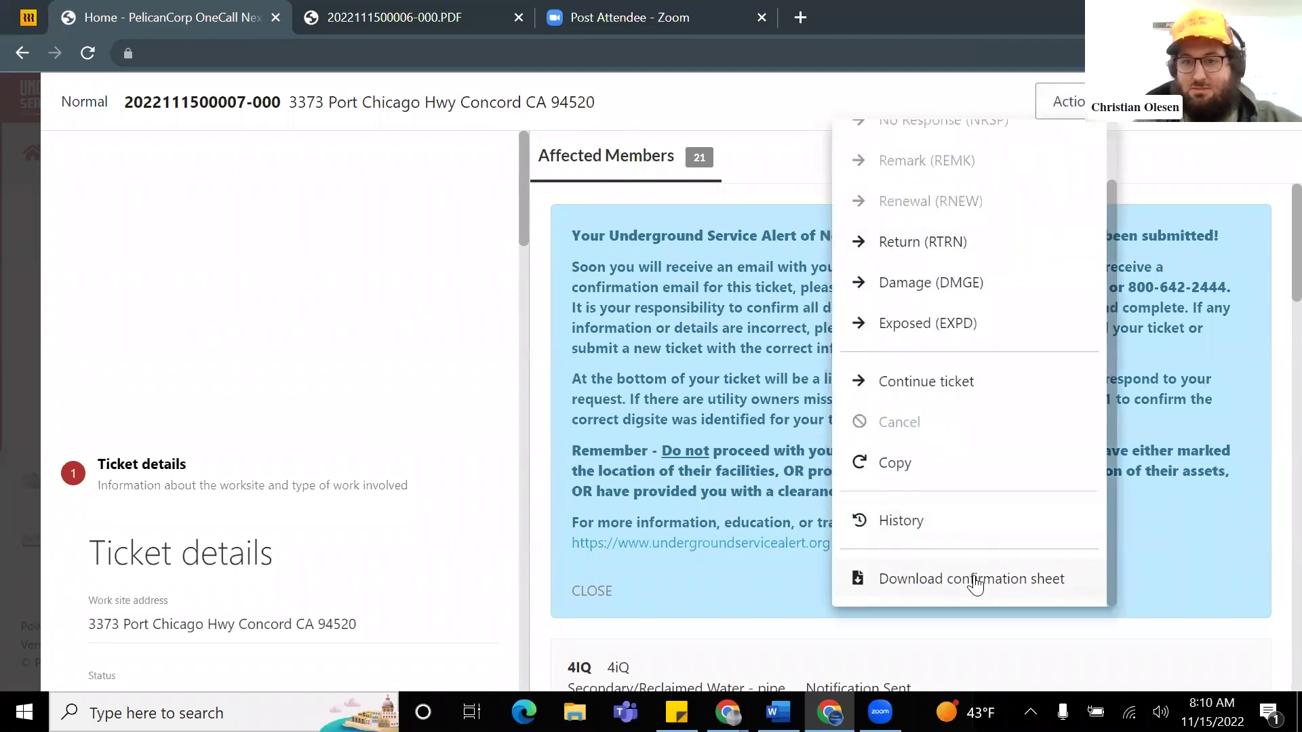
{"action": "left_click", "coordinate": [980, 578]}
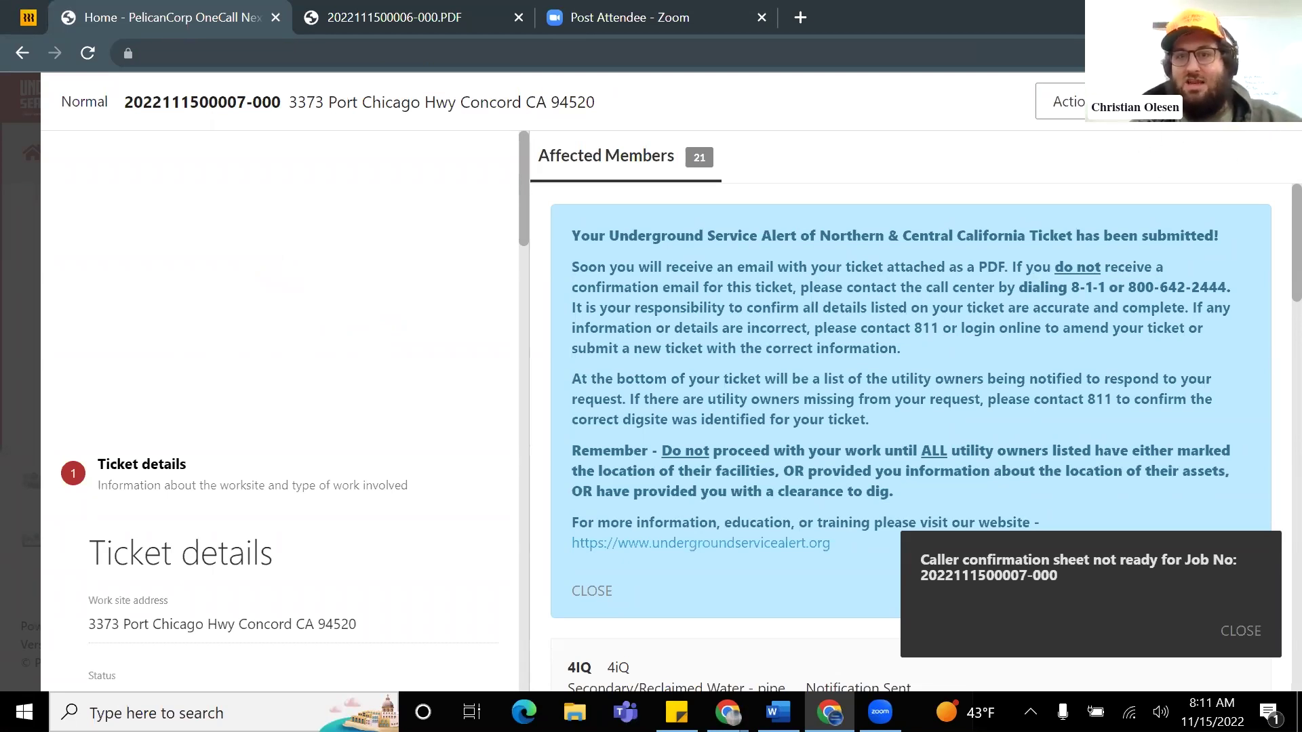
{"action": "scroll", "coordinate": [502, 298], "scroll_direction": "down", "scroll_amount": 3}
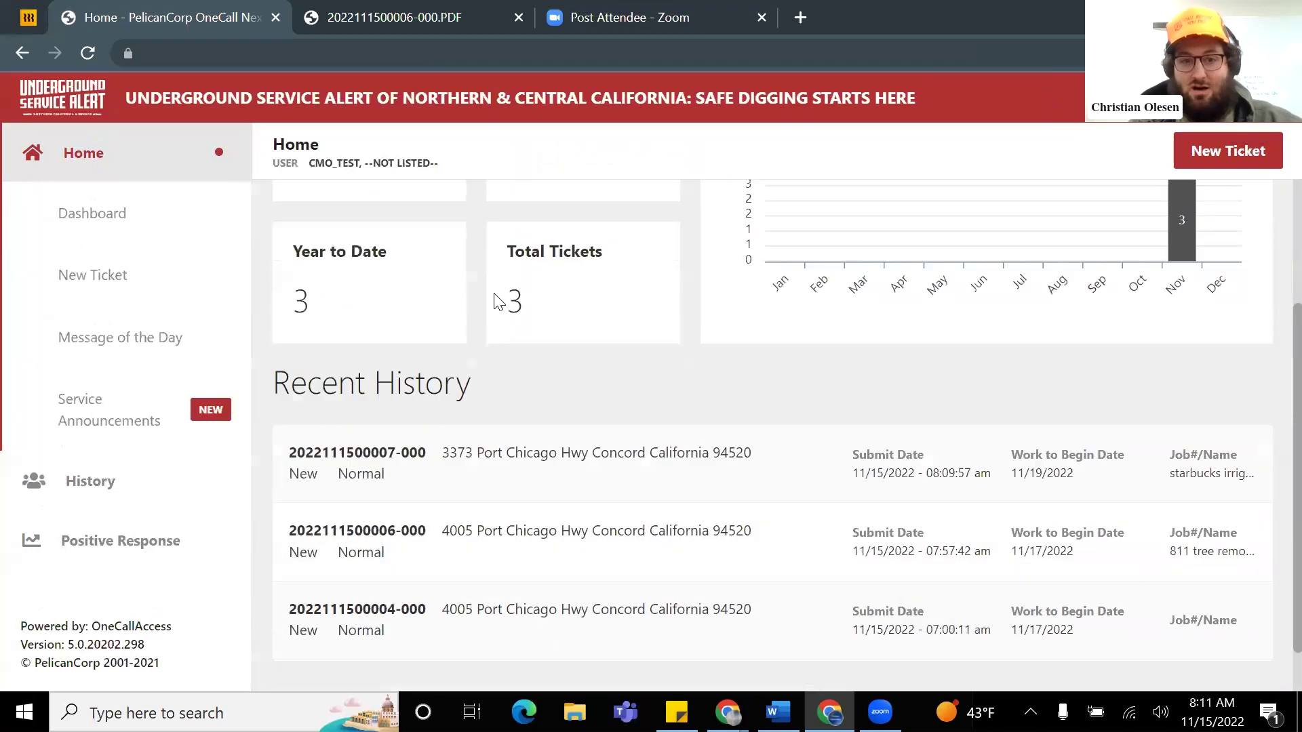
{"action": "scroll", "coordinate": [501, 292], "scroll_direction": "down", "scroll_amount": 2}
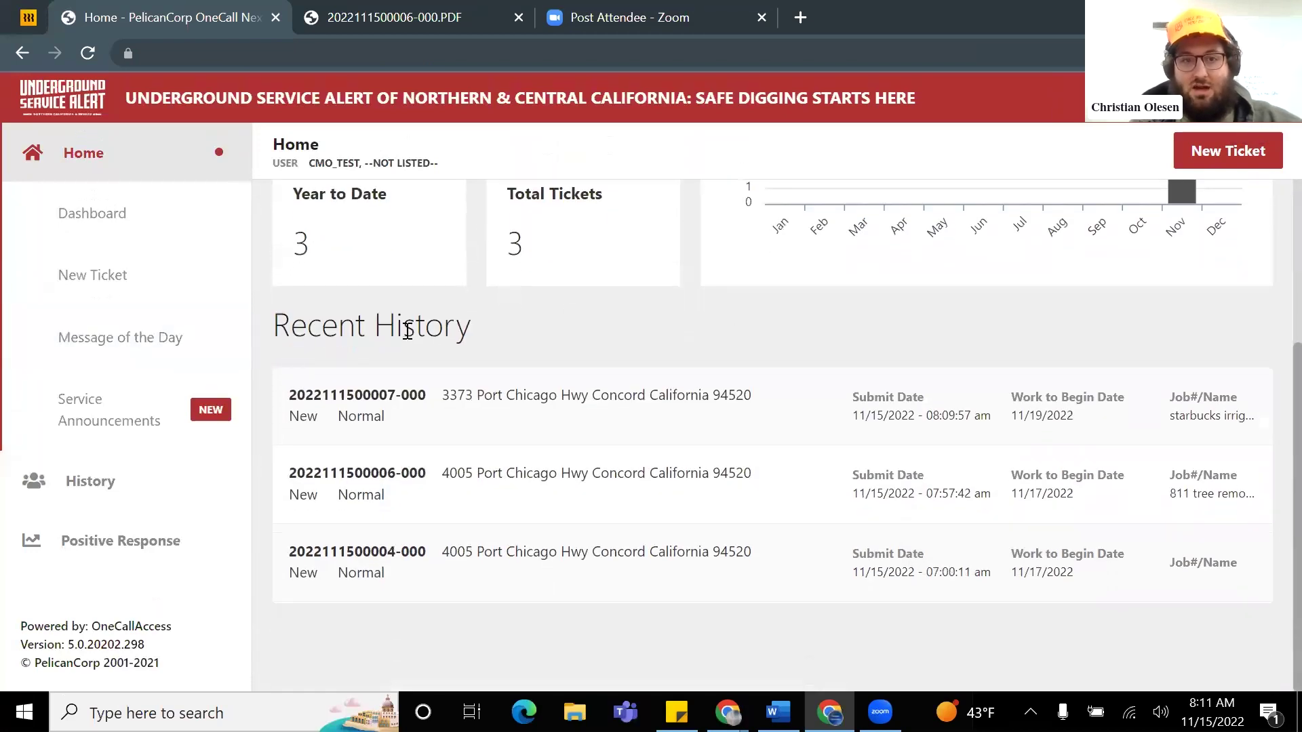
{"action": "scroll", "coordinate": [563, 347], "scroll_direction": "up", "scroll_amount": 3}
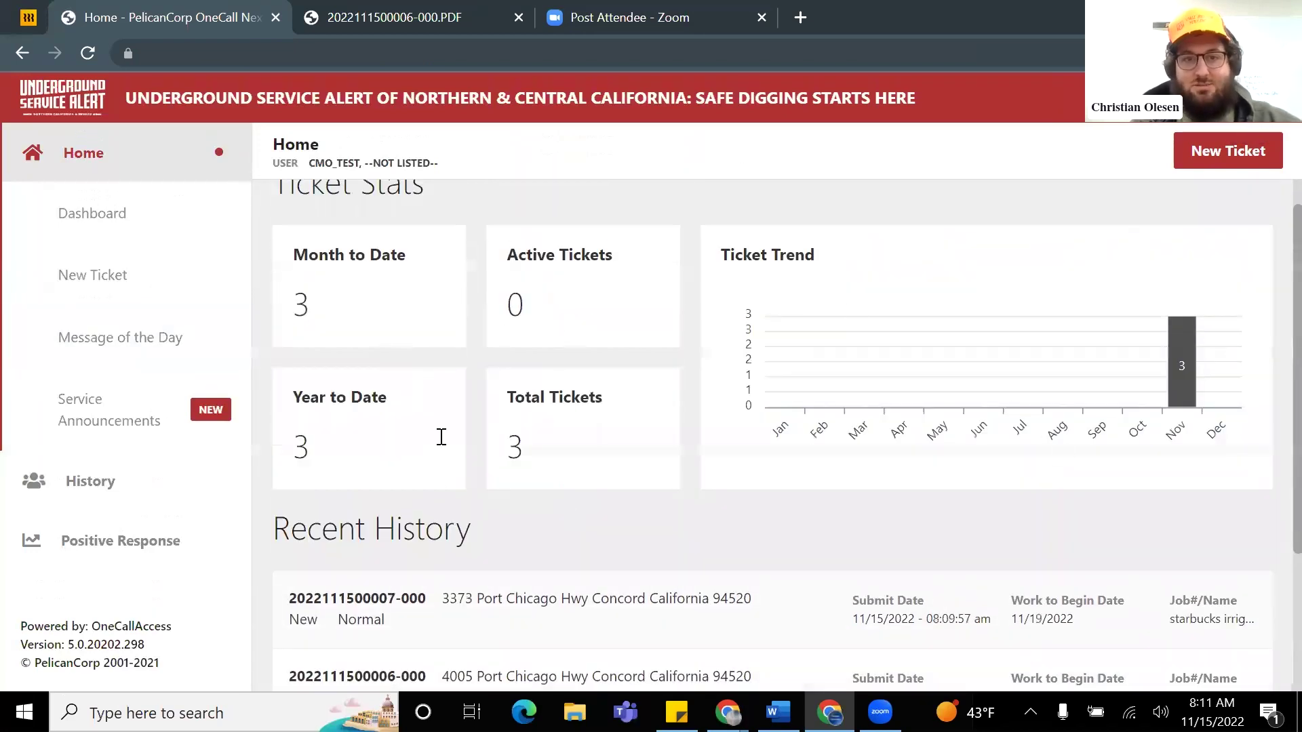
{"action": "scroll", "coordinate": [421, 334], "scroll_direction": "up", "scroll_amount": 1}
{"action": "scroll", "coordinate": [474, 359], "scroll_direction": "down", "scroll_amount": 2}
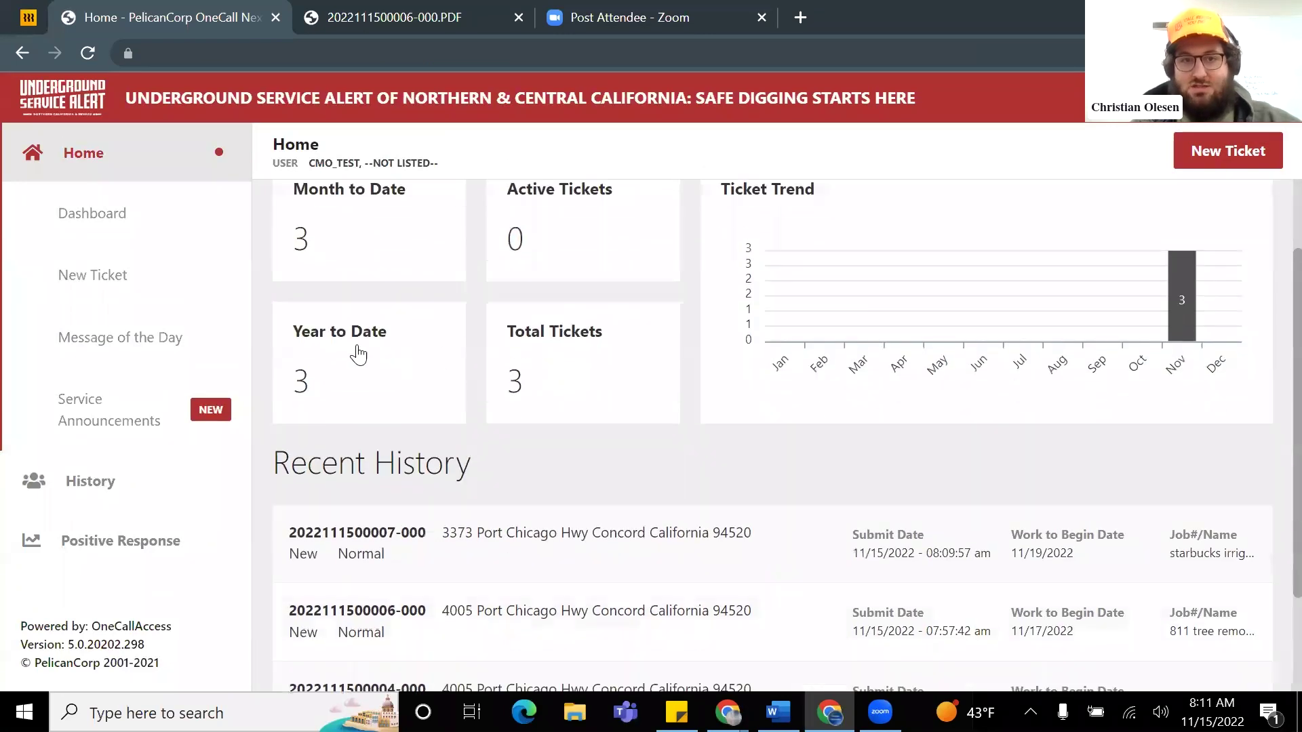
{"action": "scroll", "coordinate": [641, 386], "scroll_direction": "down", "scroll_amount": 2}
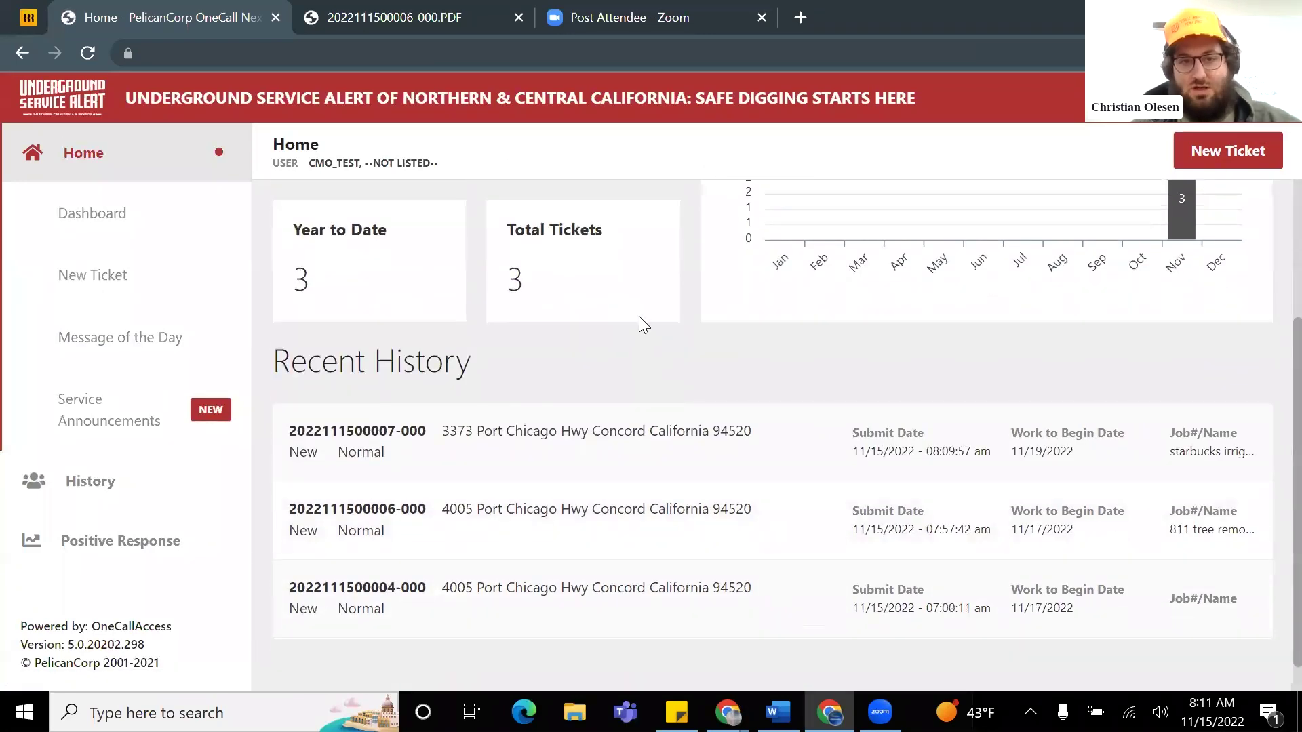
{"action": "scroll", "coordinate": [475, 359], "scroll_direction": "down", "scroll_amount": 1}
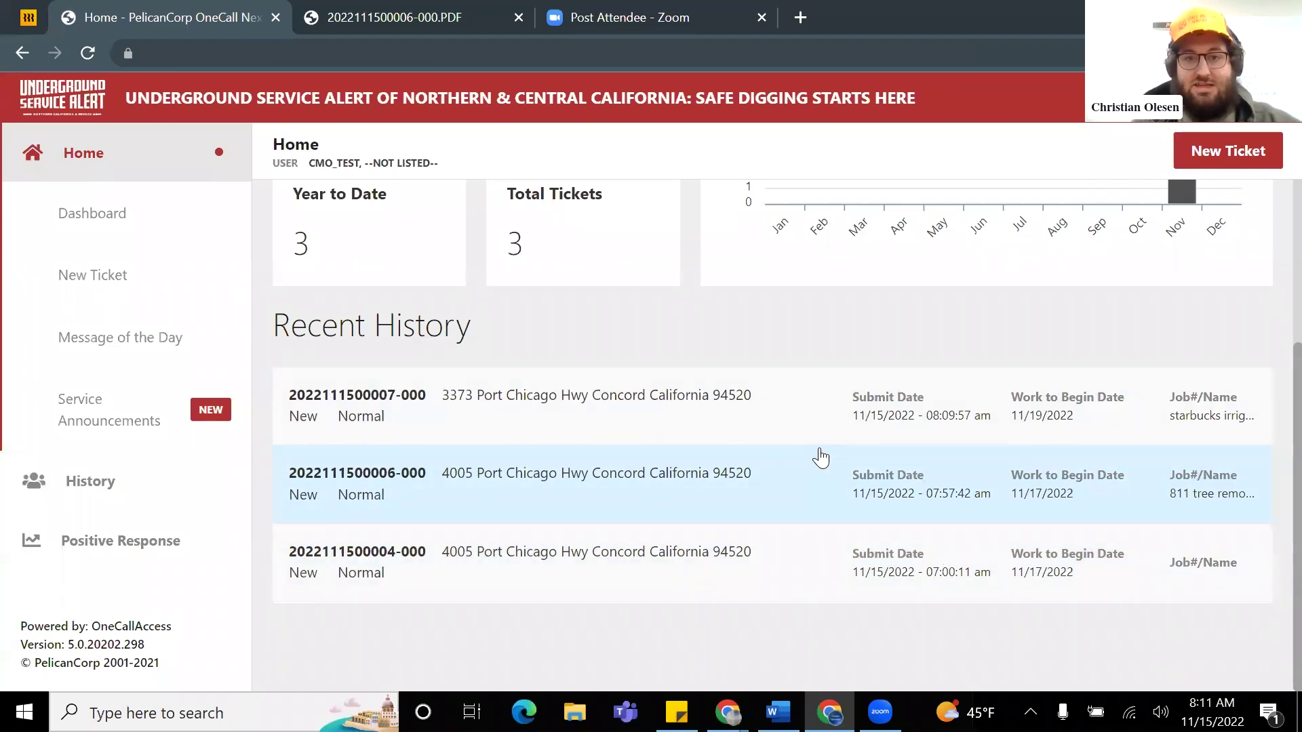
{"action": "scroll", "coordinate": [796, 491], "scroll_direction": "up", "scroll_amount": 3}
{"action": "scroll", "coordinate": [778, 486], "scroll_direction": "down", "scroll_amount": 3}
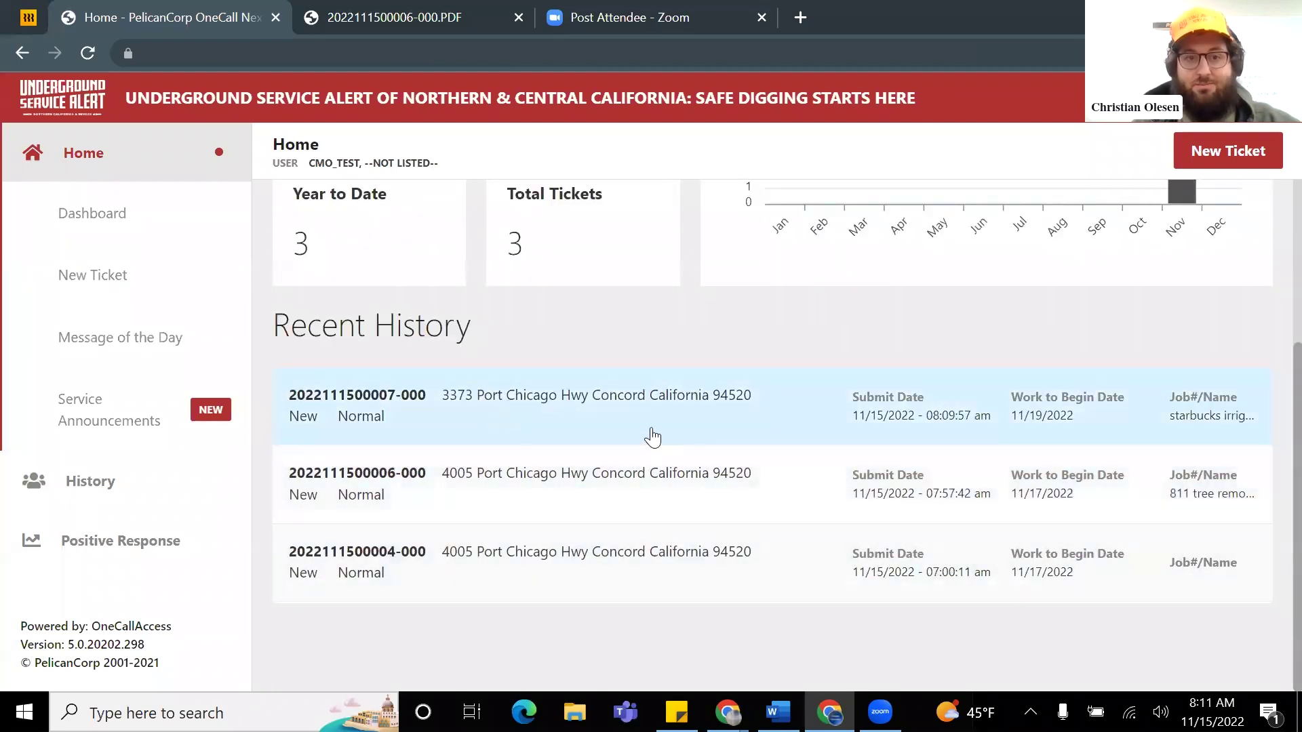
{"action": "scroll", "coordinate": [610, 447], "scroll_direction": "up", "scroll_amount": 3}
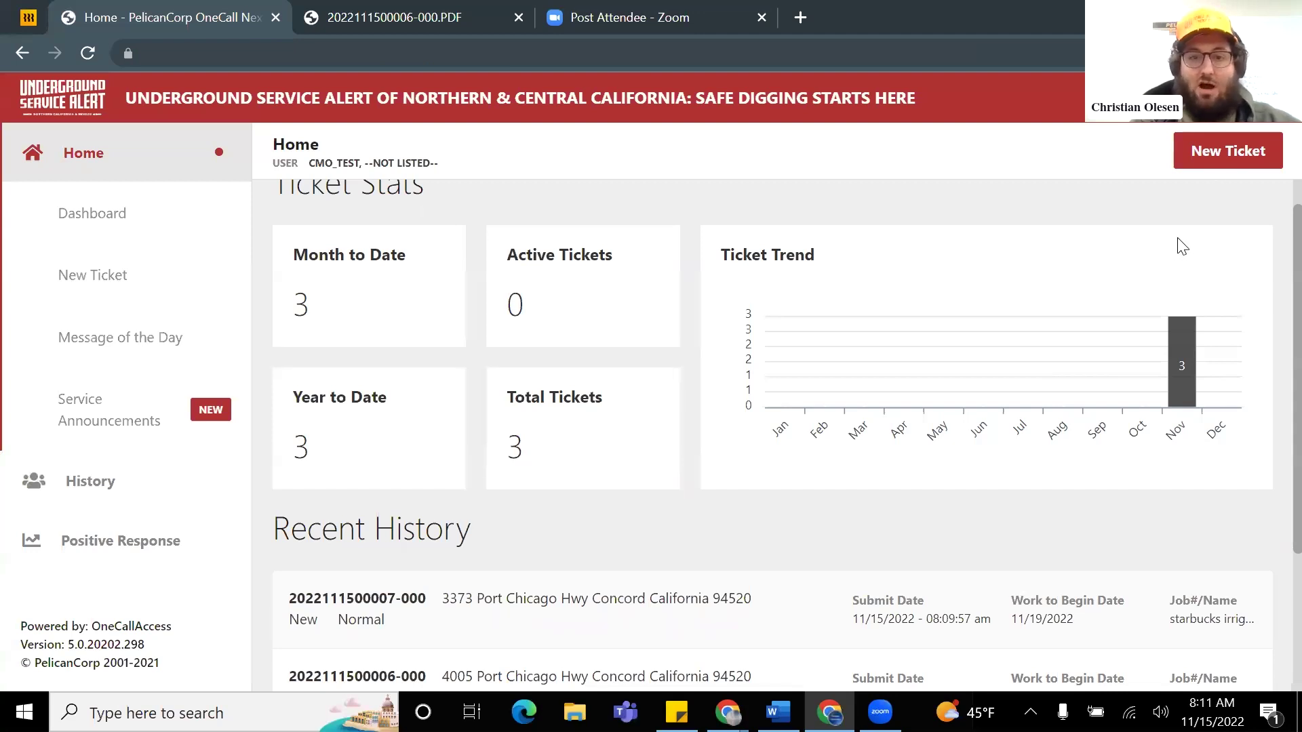
Step: Start a new ticket and review its prefilled Normal, Residential, Landscaping, and Hand digging details
{"action": "left_click", "coordinate": [1231, 152]}
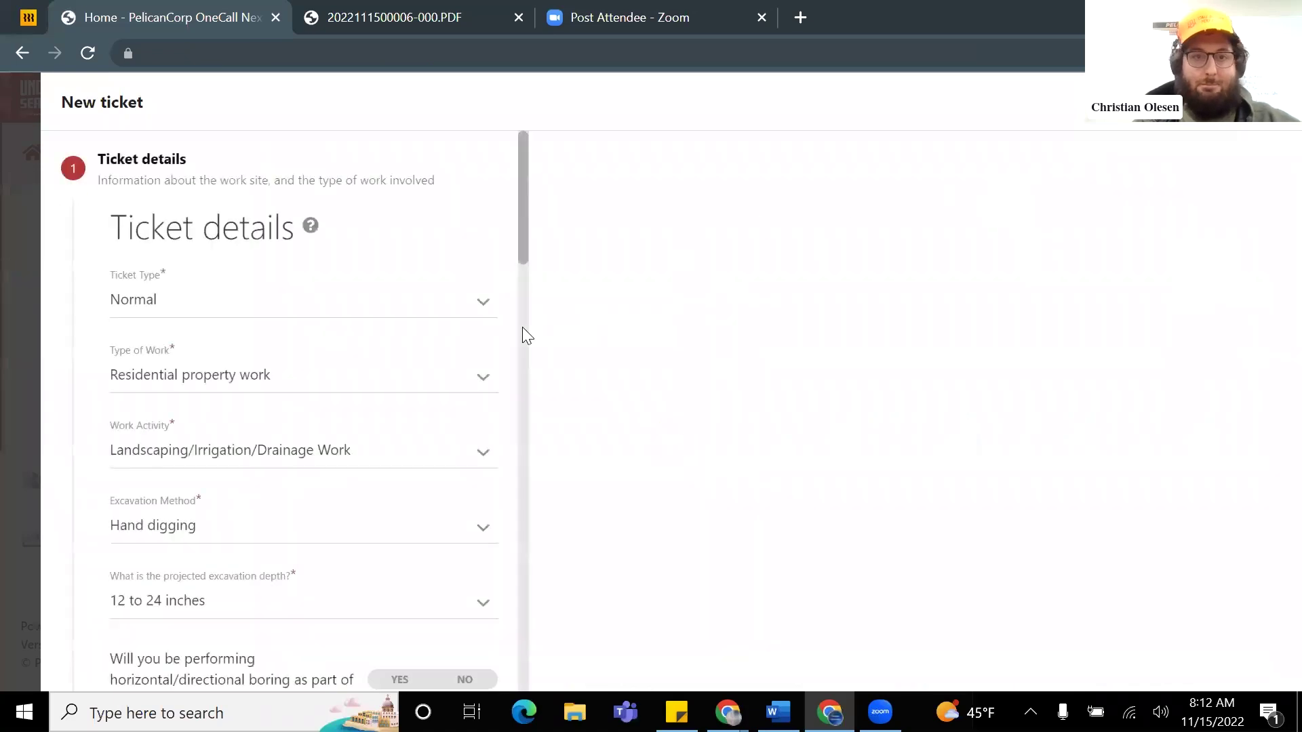
{"action": "scroll", "coordinate": [434, 380], "scroll_direction": "down", "scroll_amount": 1}
{"action": "scroll", "coordinate": [435, 381], "scroll_direction": "down", "scroll_amount": 1}
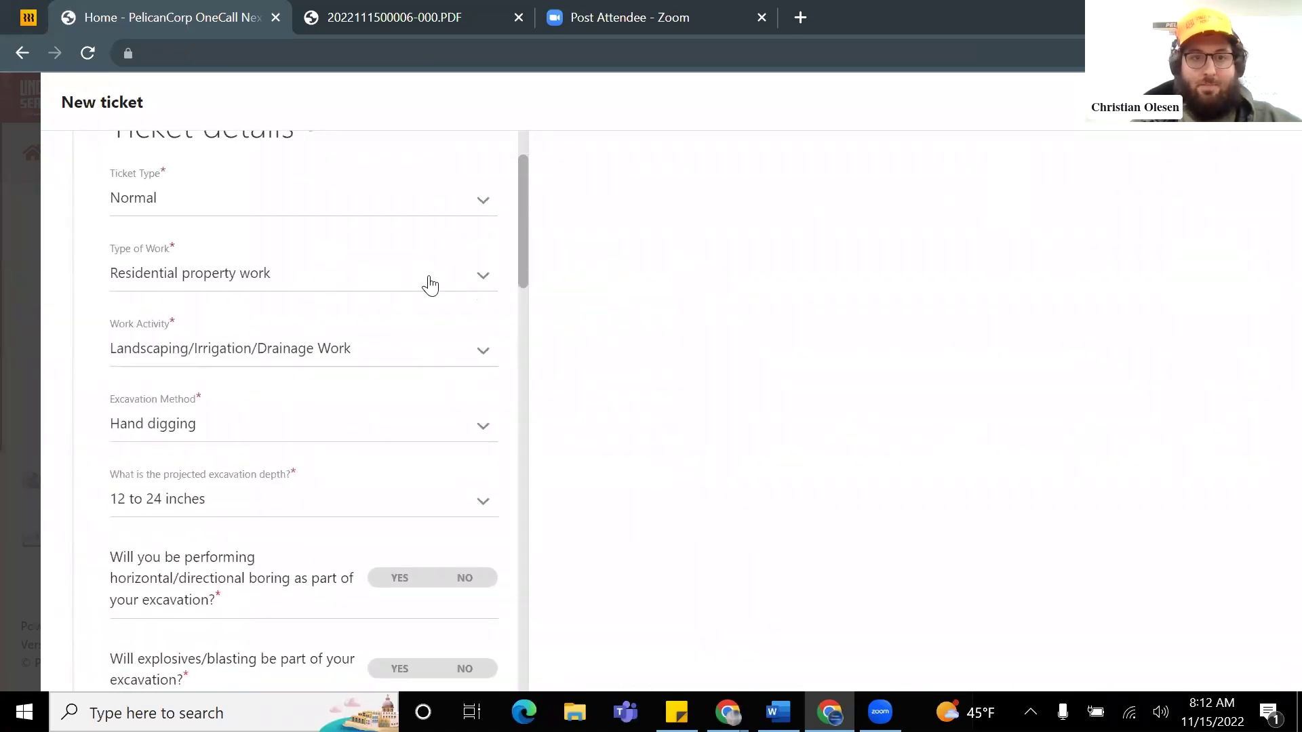
{"action": "scroll", "coordinate": [394, 295], "scroll_direction": "up", "scroll_amount": 2}
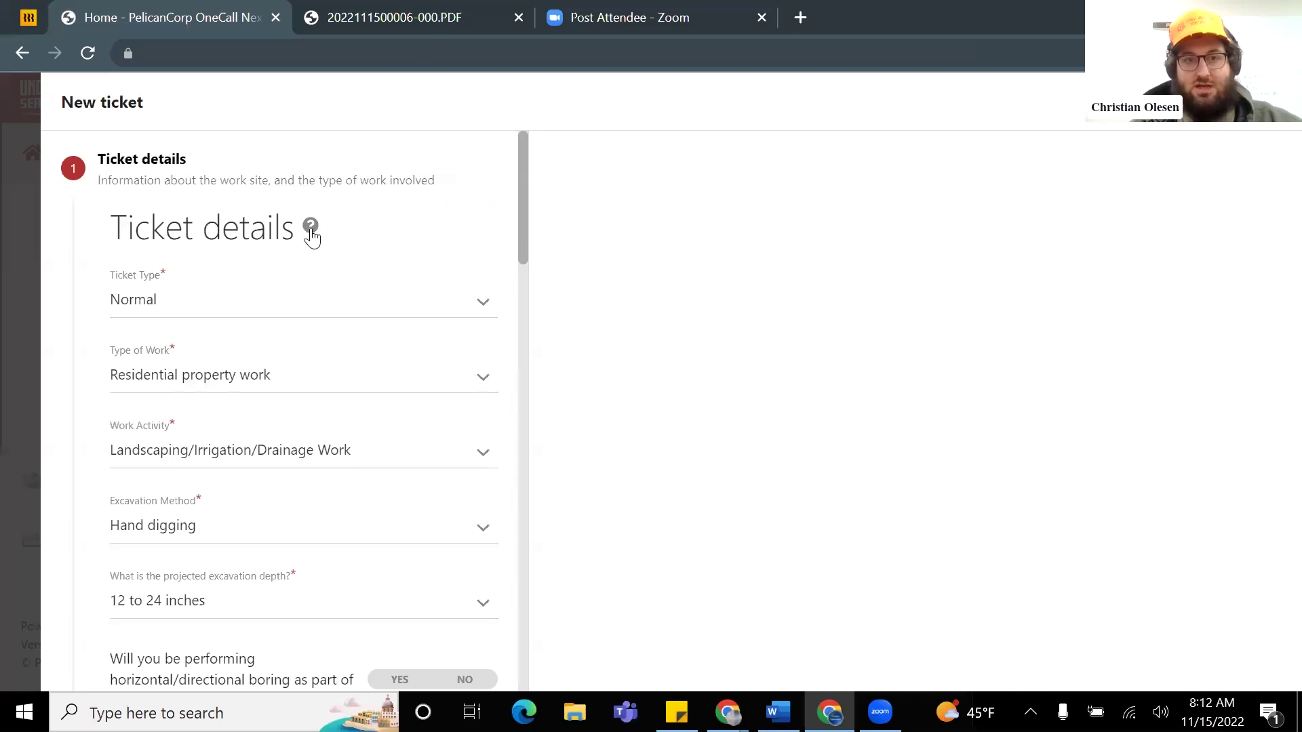
{"action": "scroll", "coordinate": [315, 249], "scroll_direction": "down", "scroll_amount": 1}
{"action": "scroll", "coordinate": [278, 334], "scroll_direction": "down", "scroll_amount": 4}
{"action": "scroll", "coordinate": [273, 326], "scroll_direction": "up", "scroll_amount": 5}
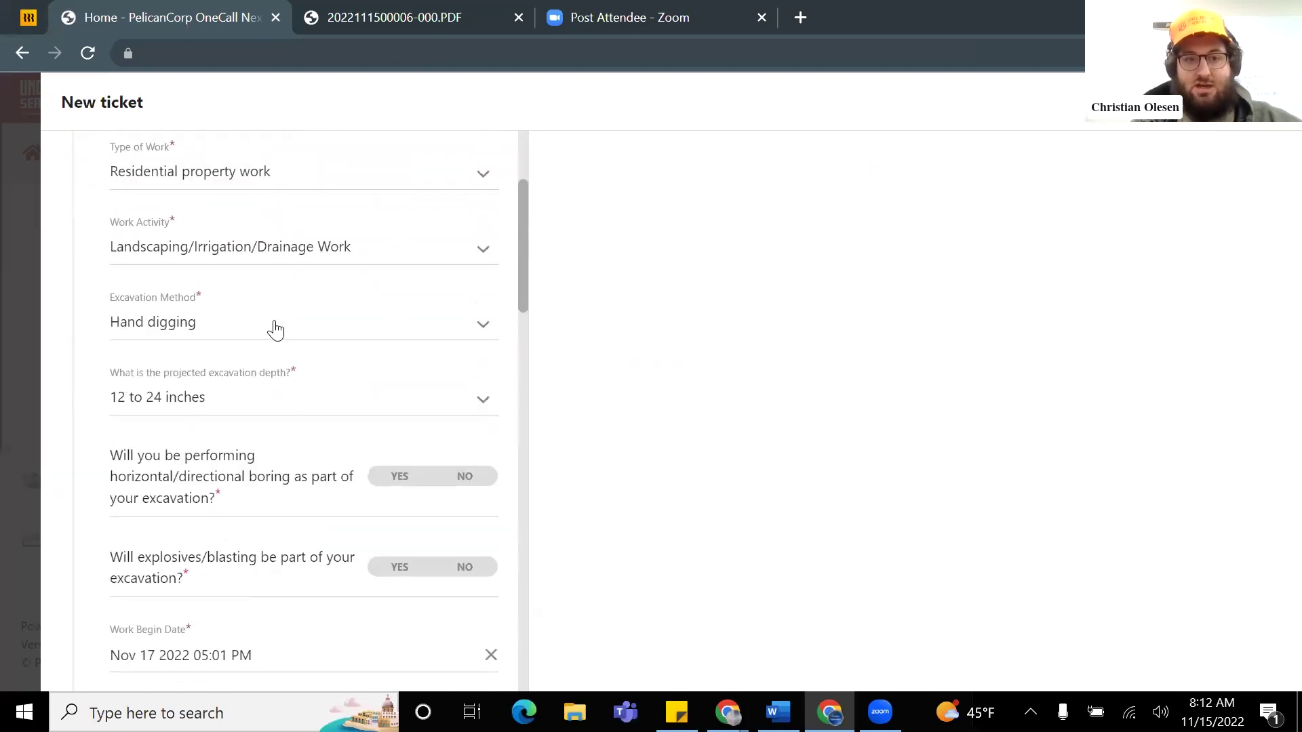
Step: Open the Ticket Details help beside the form and read its explanation of ticket types and fields
{"action": "left_click", "coordinate": [312, 228]}
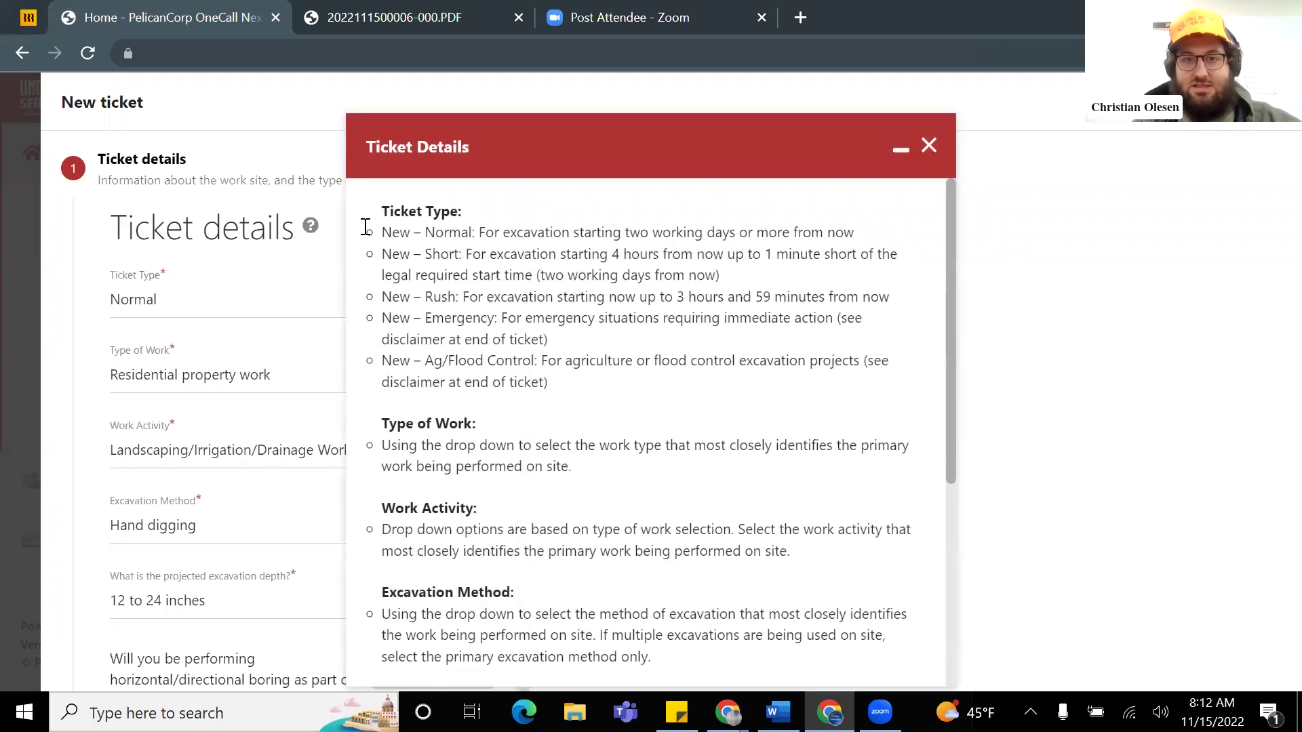
{"action": "left_click_drag", "start_coordinate": [625, 139], "coordinate": [854, 125]}
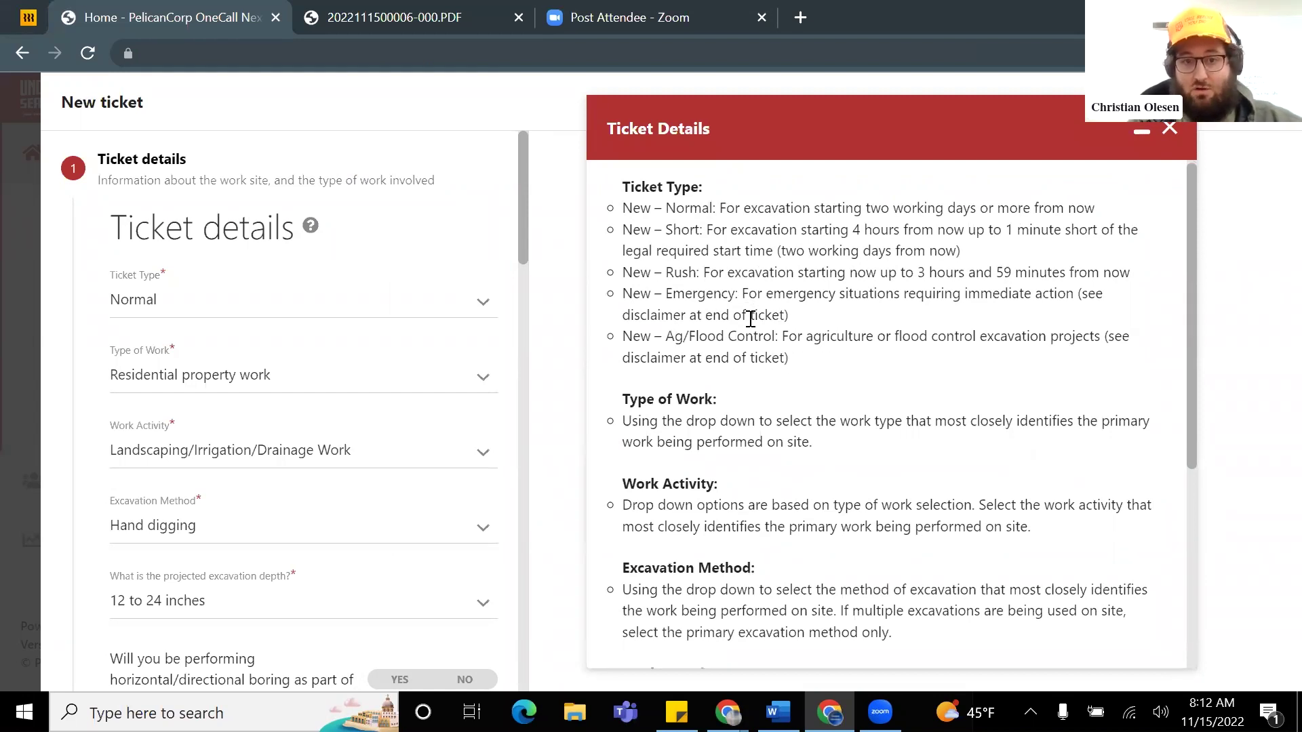
{"action": "scroll", "coordinate": [761, 323], "scroll_direction": "down", "scroll_amount": 1}
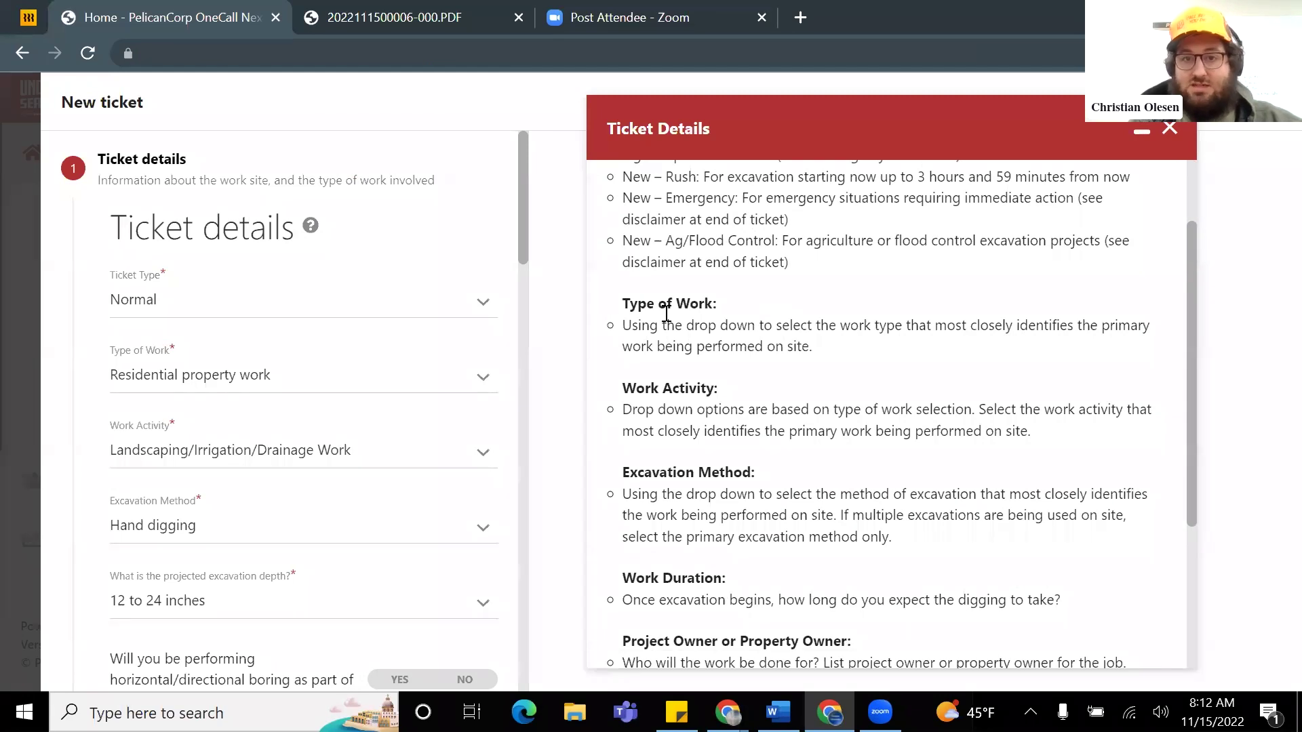
{"action": "scroll", "coordinate": [749, 339], "scroll_direction": "down", "scroll_amount": 1}
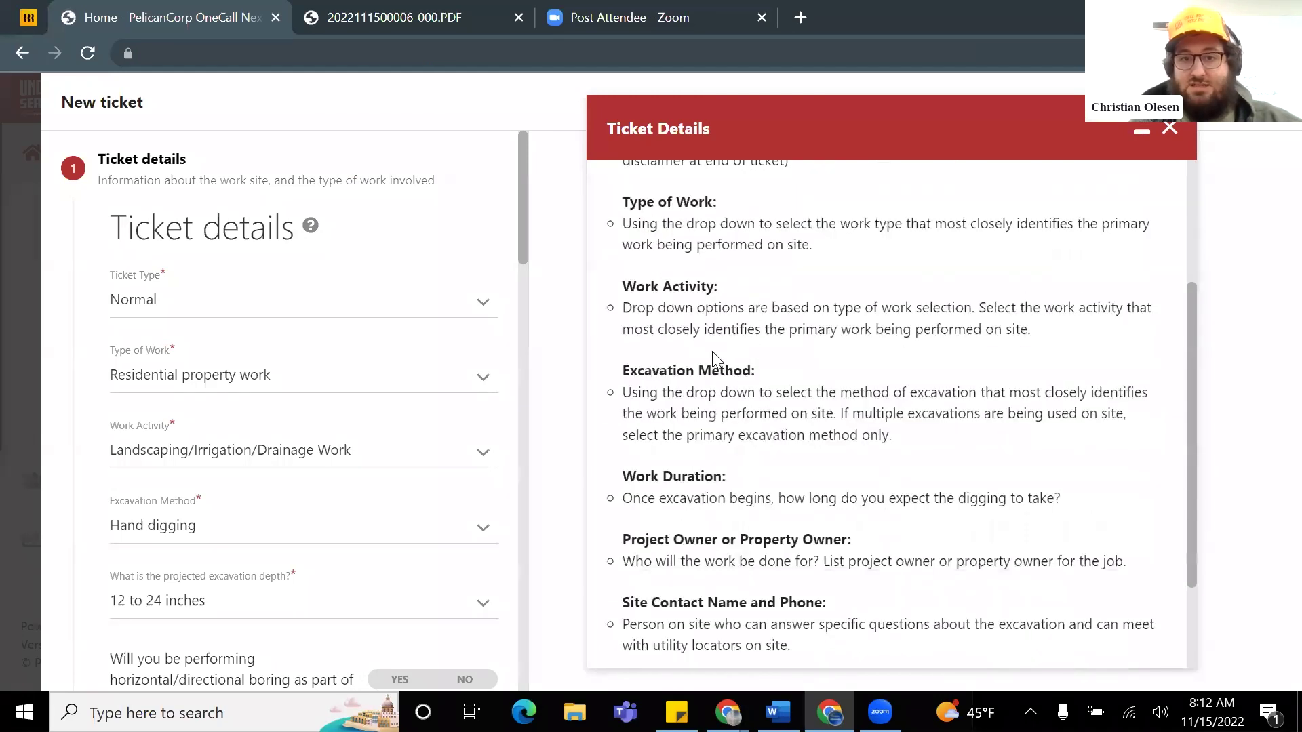
{"action": "scroll", "coordinate": [782, 378], "scroll_direction": "down", "scroll_amount": 1}
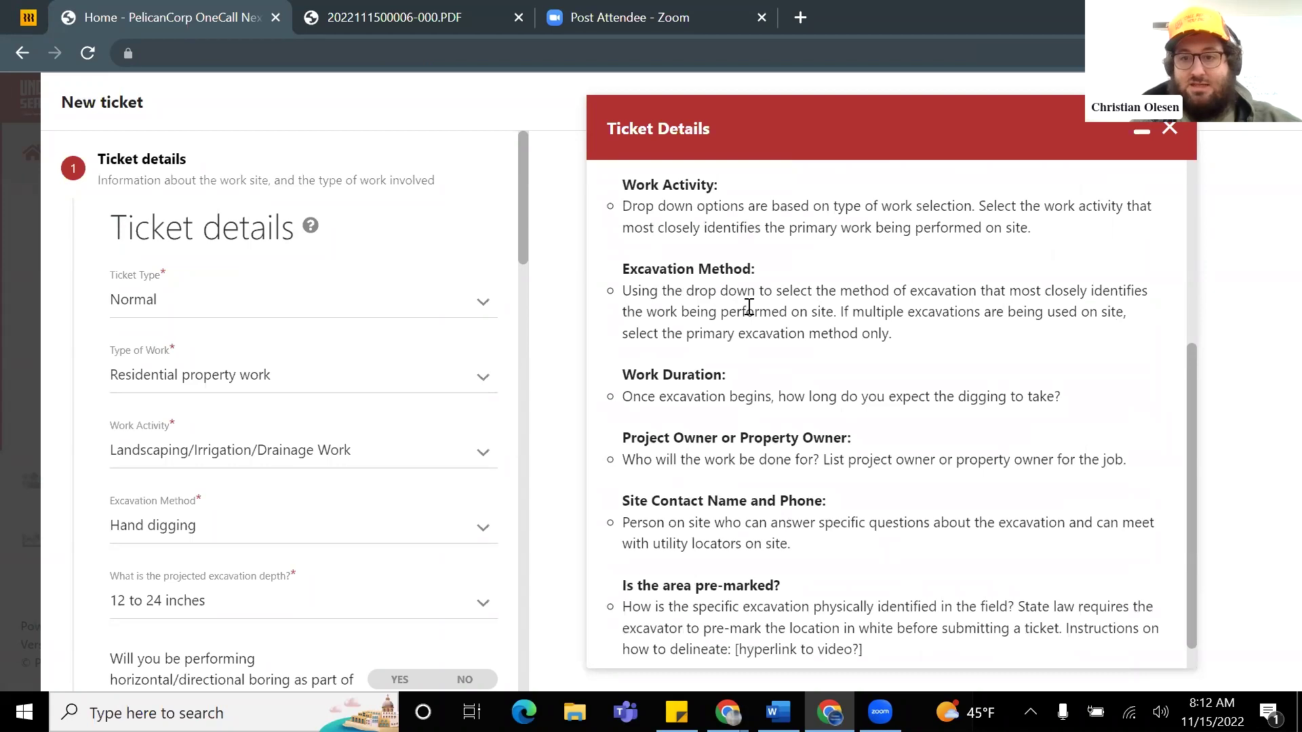
{"action": "scroll", "coordinate": [744, 333], "scroll_direction": "up", "scroll_amount": 1}
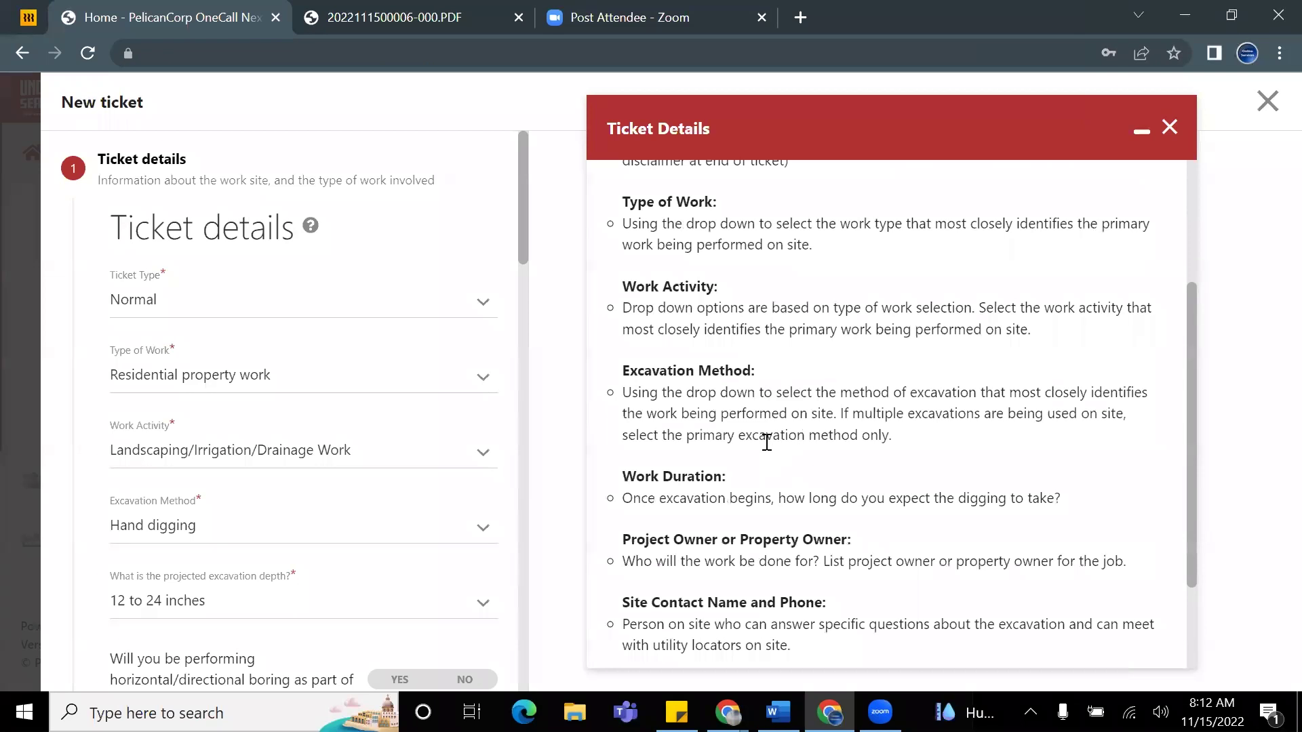
{"action": "scroll", "coordinate": [808, 415], "scroll_direction": "up", "scroll_amount": 3}
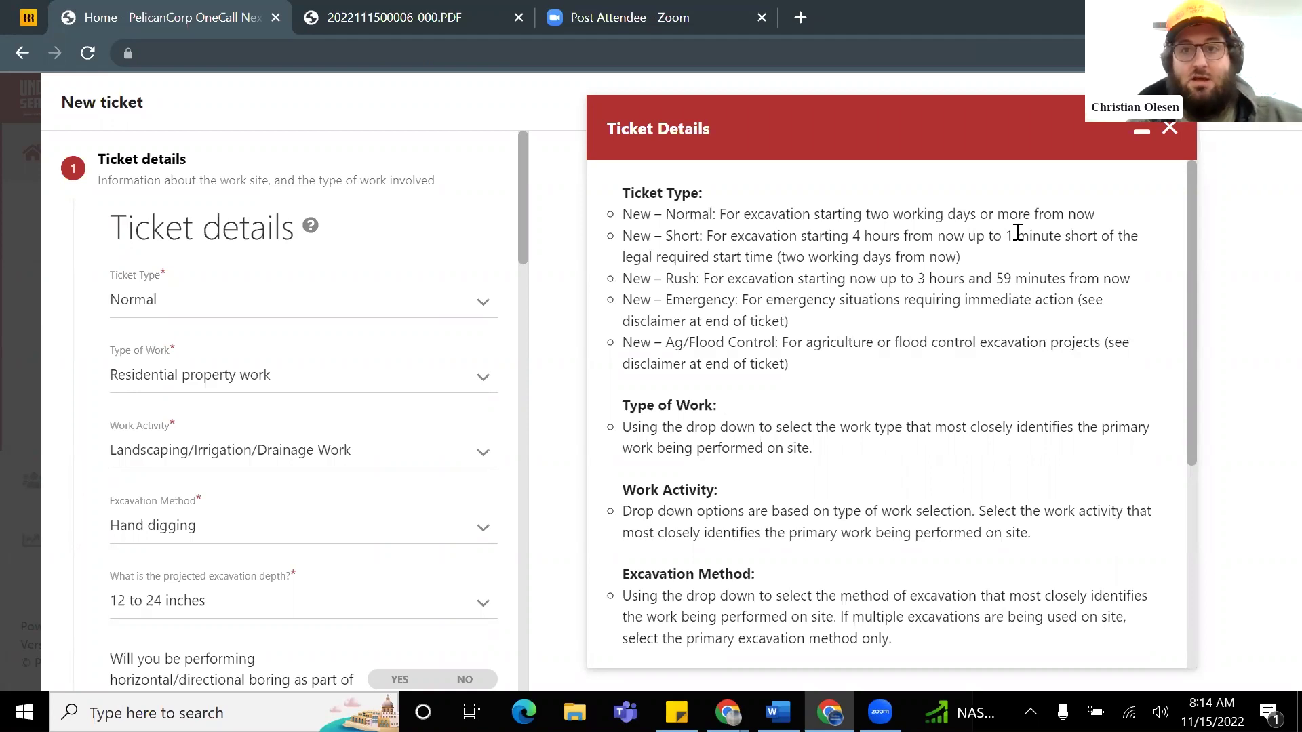
Step: Close the Ticket Details help and review the prefilled form values, including 12 to 24 inches depth
{"action": "left_click", "coordinate": [1169, 130]}
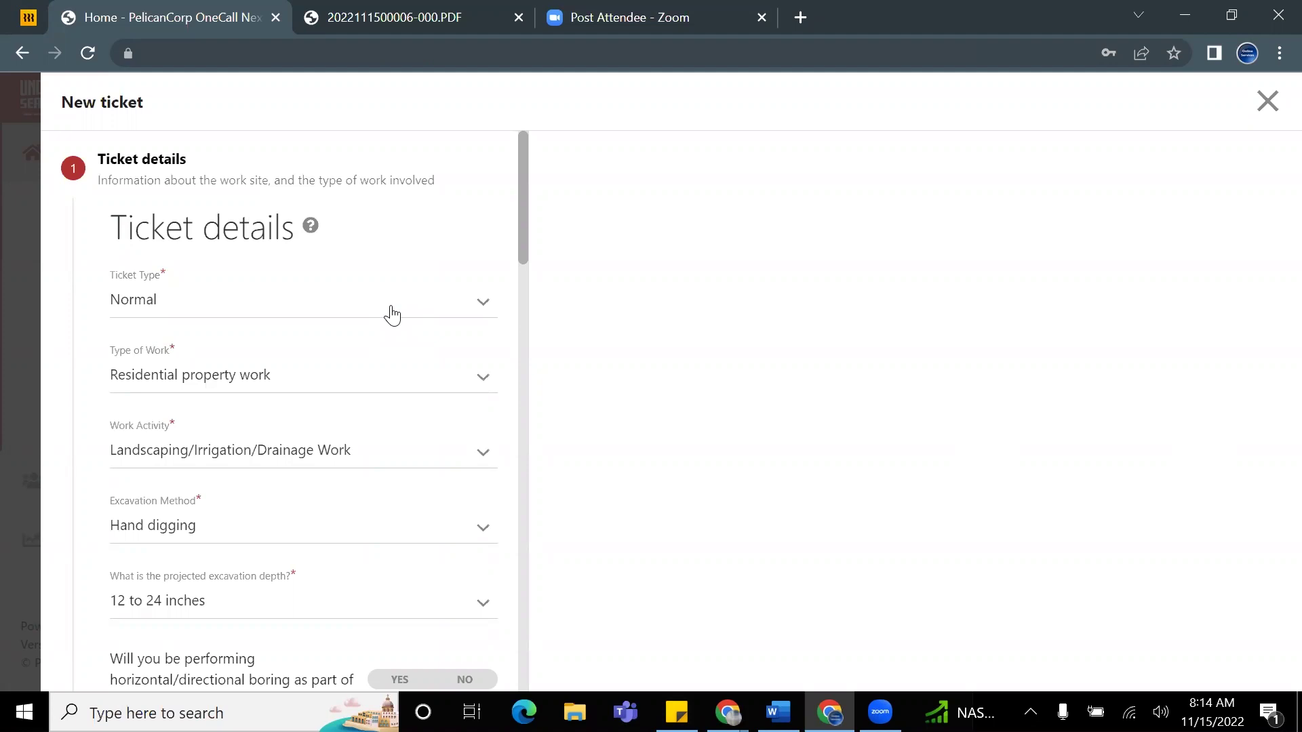
{"action": "scroll", "coordinate": [377, 354], "scroll_direction": "down", "scroll_amount": 3}
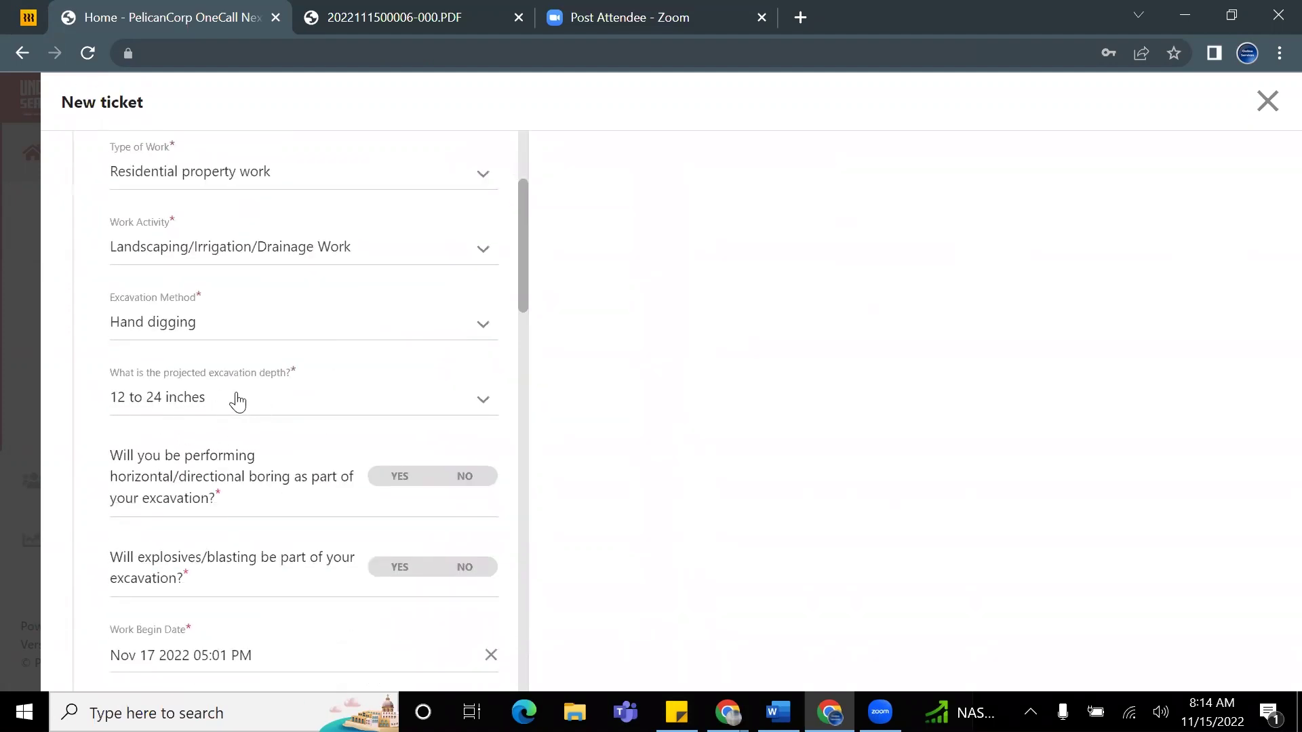
{"action": "scroll", "coordinate": [210, 394], "scroll_direction": "down", "scroll_amount": 2}
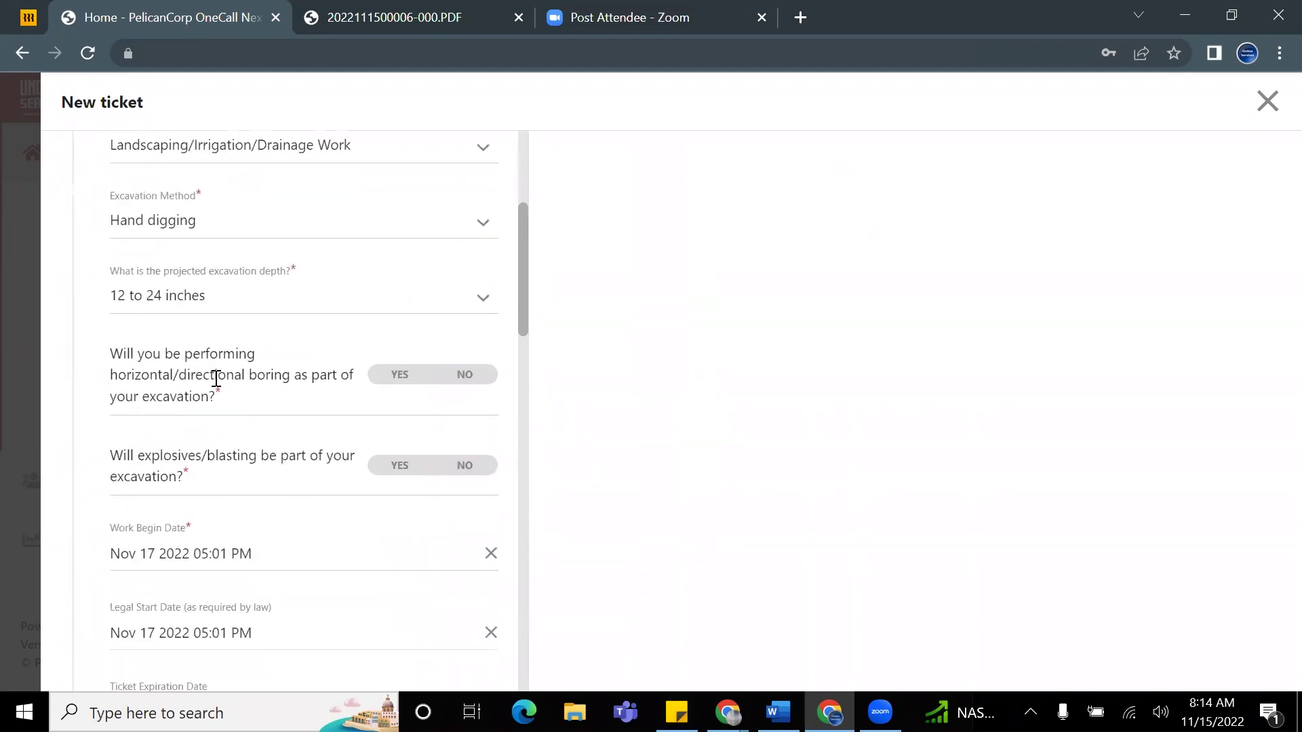
{"action": "scroll", "coordinate": [227, 372], "scroll_direction": "down", "scroll_amount": 2}
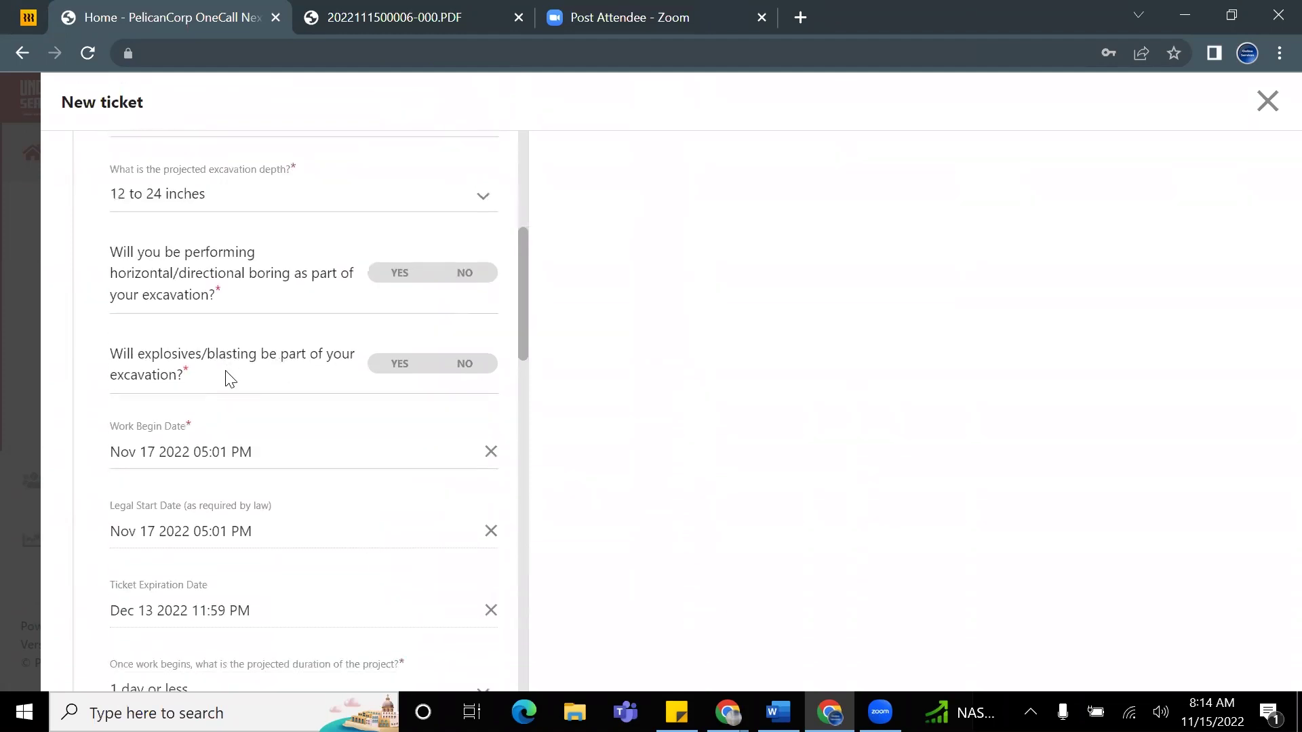
{"action": "scroll", "coordinate": [255, 329], "scroll_direction": "up", "scroll_amount": 6}
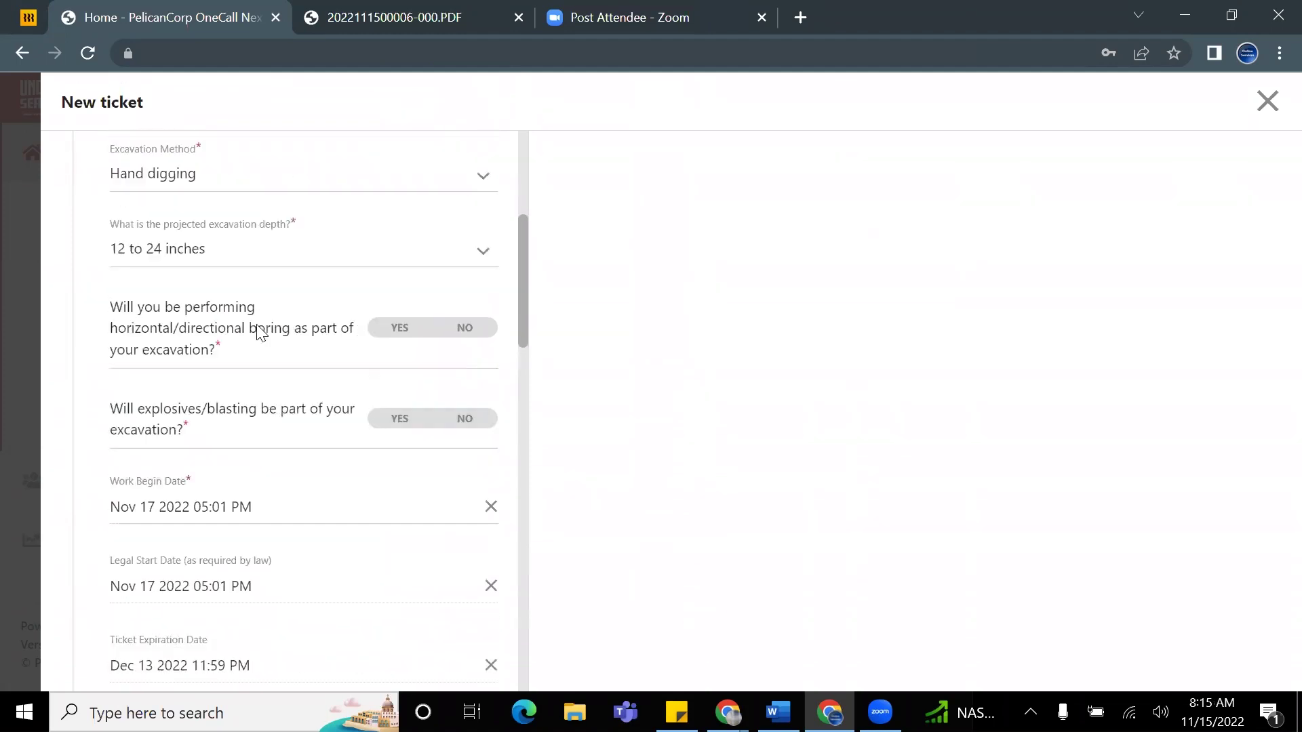
{"action": "scroll", "coordinate": [286, 368], "scroll_direction": "up", "scroll_amount": 2}
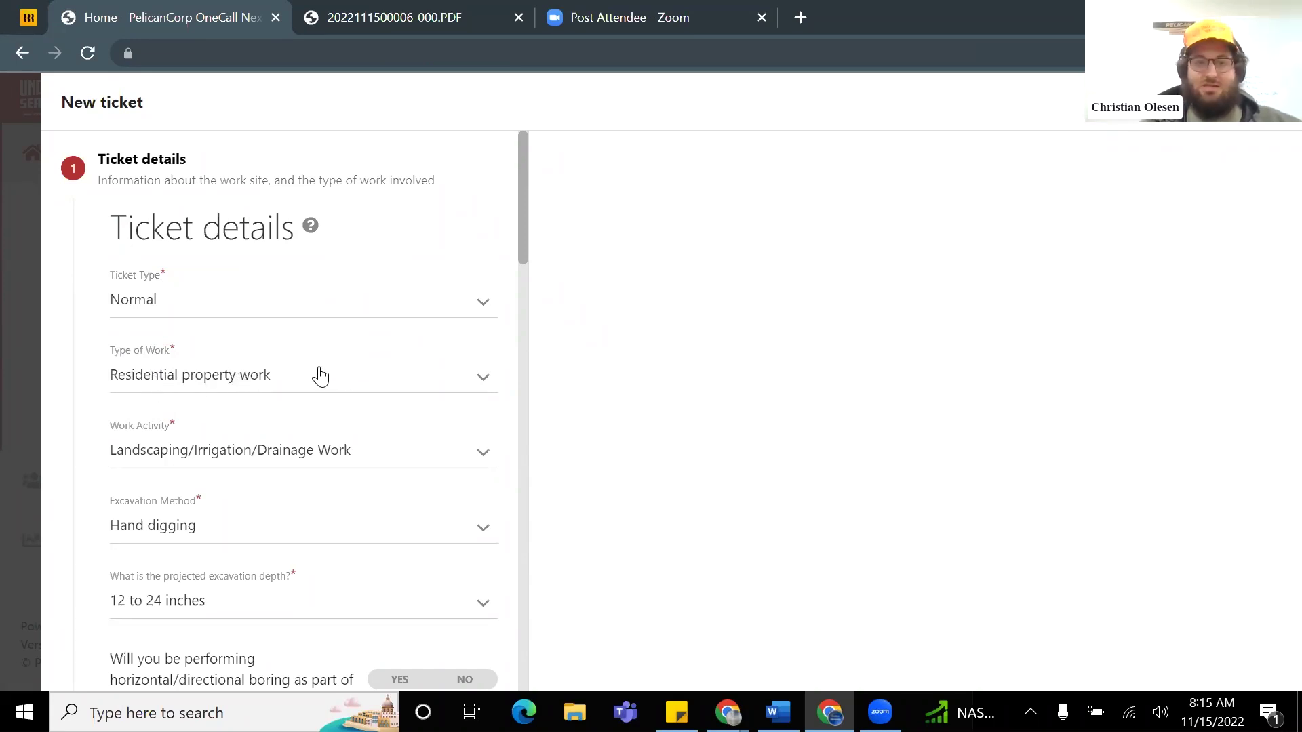
Step: Change Type of Work to Non-residential property work and reselect Landscaping/Irrigation/Drainage Work
{"action": "left_click", "coordinate": [252, 380]}
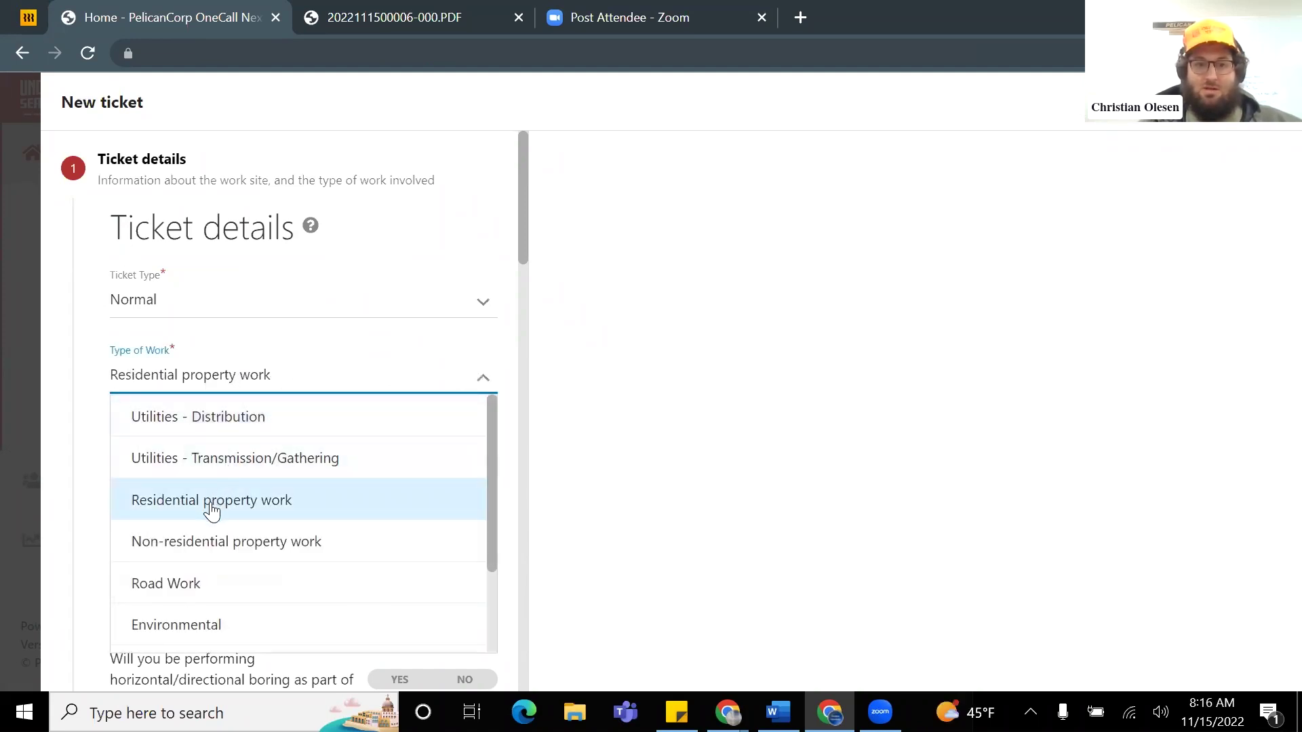
{"action": "left_click", "coordinate": [268, 545]}
{"action": "scroll", "coordinate": [235, 486], "scroll_direction": "down", "scroll_amount": 1}
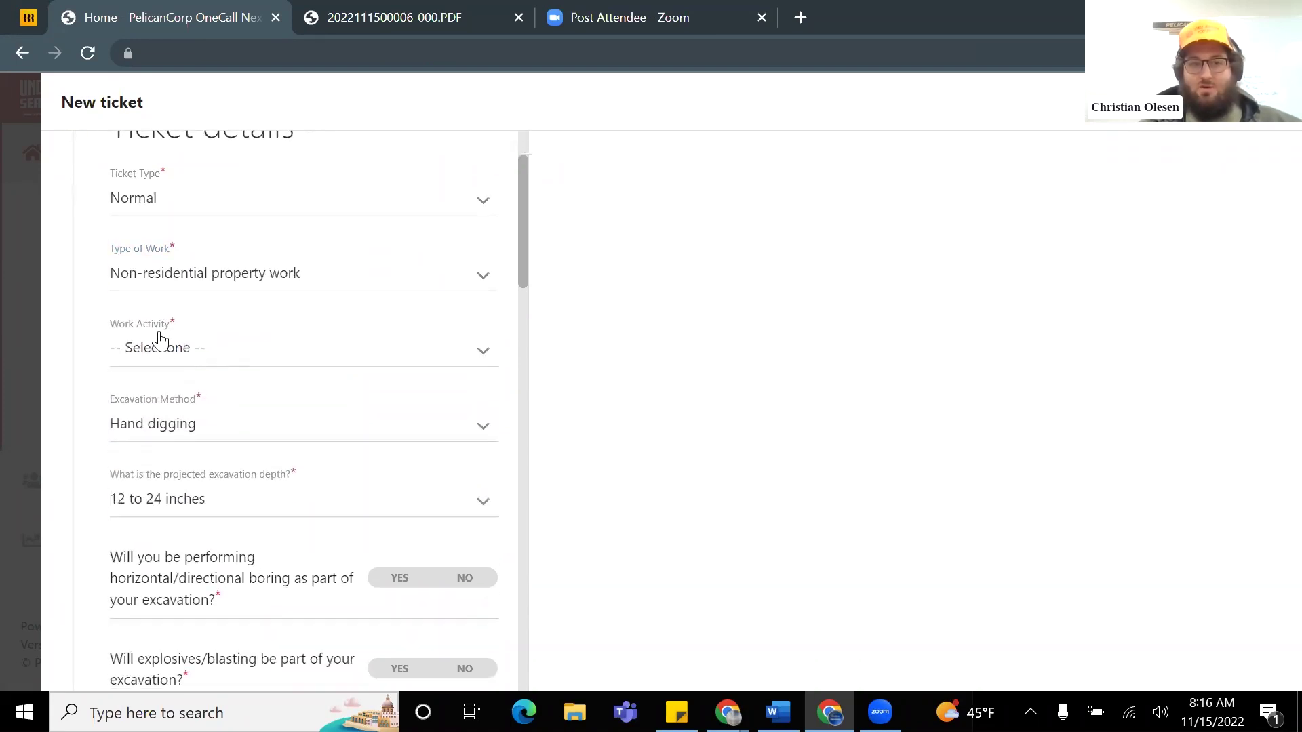
{"action": "left_click", "coordinate": [206, 350]}
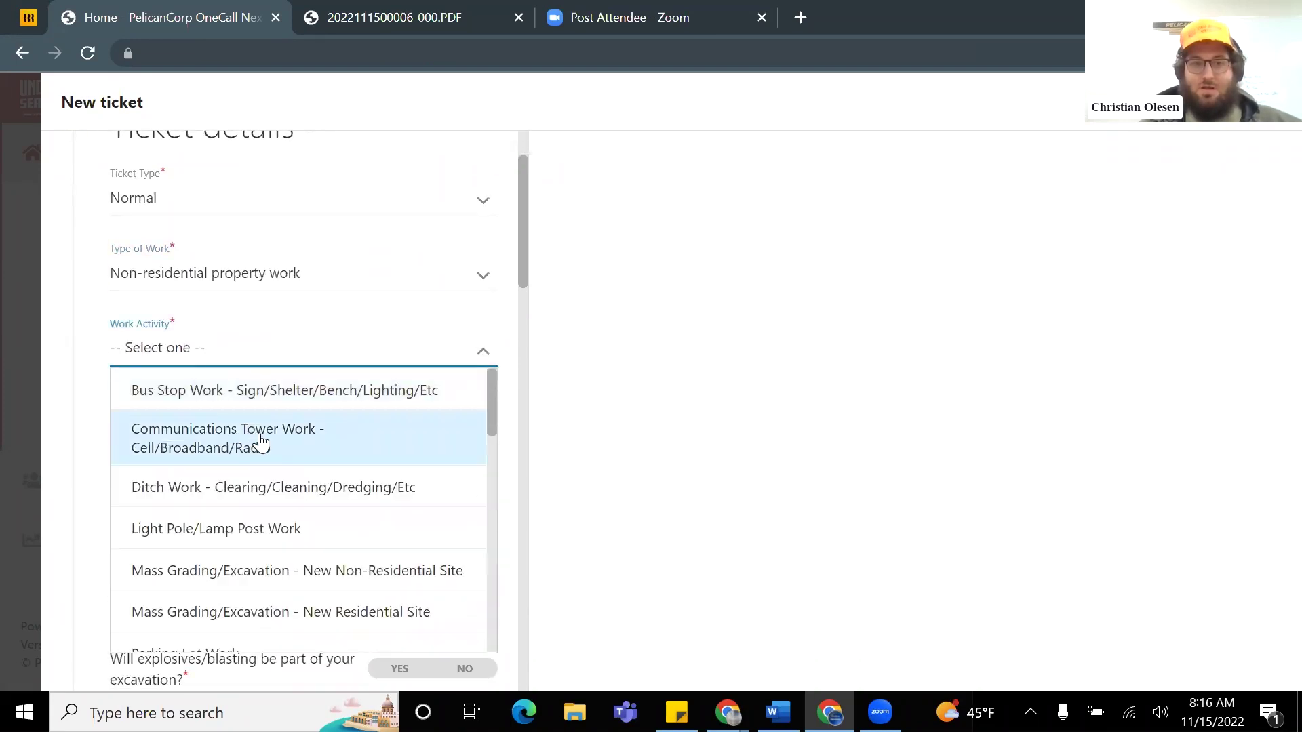
{"action": "scroll", "coordinate": [263, 444], "scroll_direction": "down", "scroll_amount": 1}
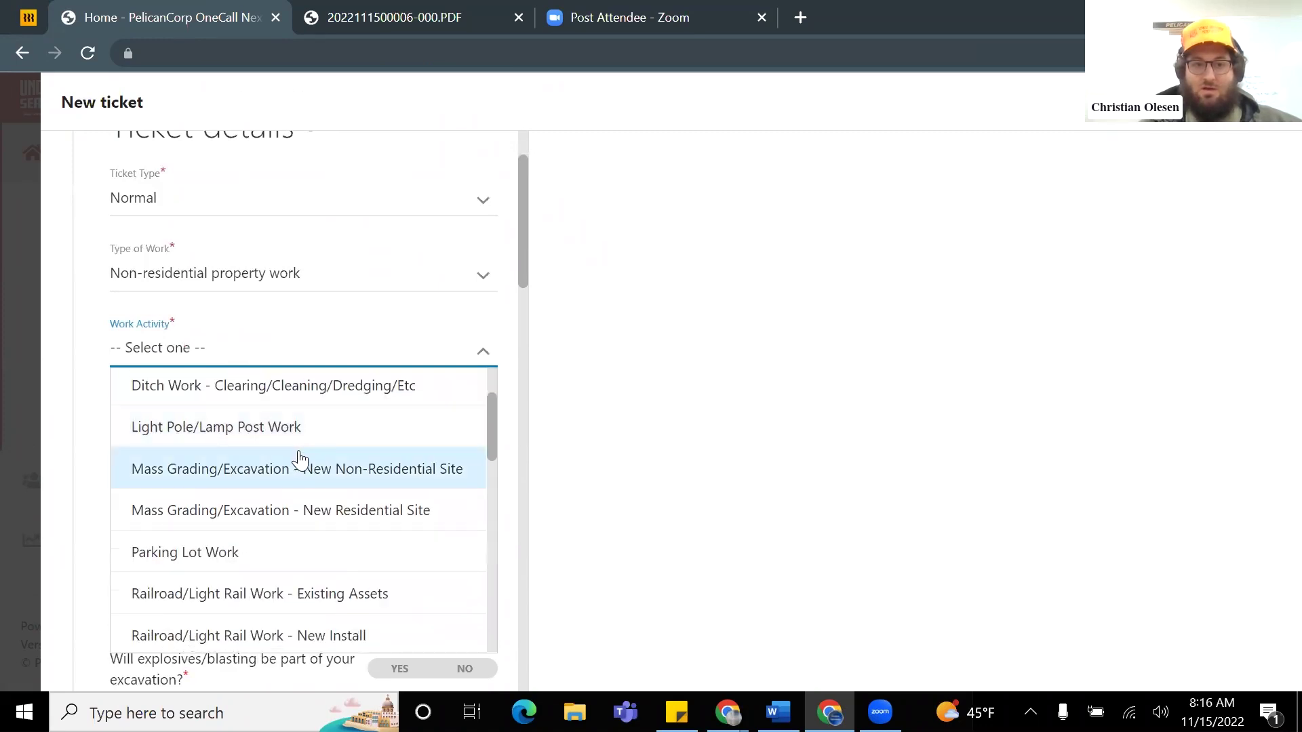
{"action": "scroll", "coordinate": [296, 458], "scroll_direction": "down", "scroll_amount": 1}
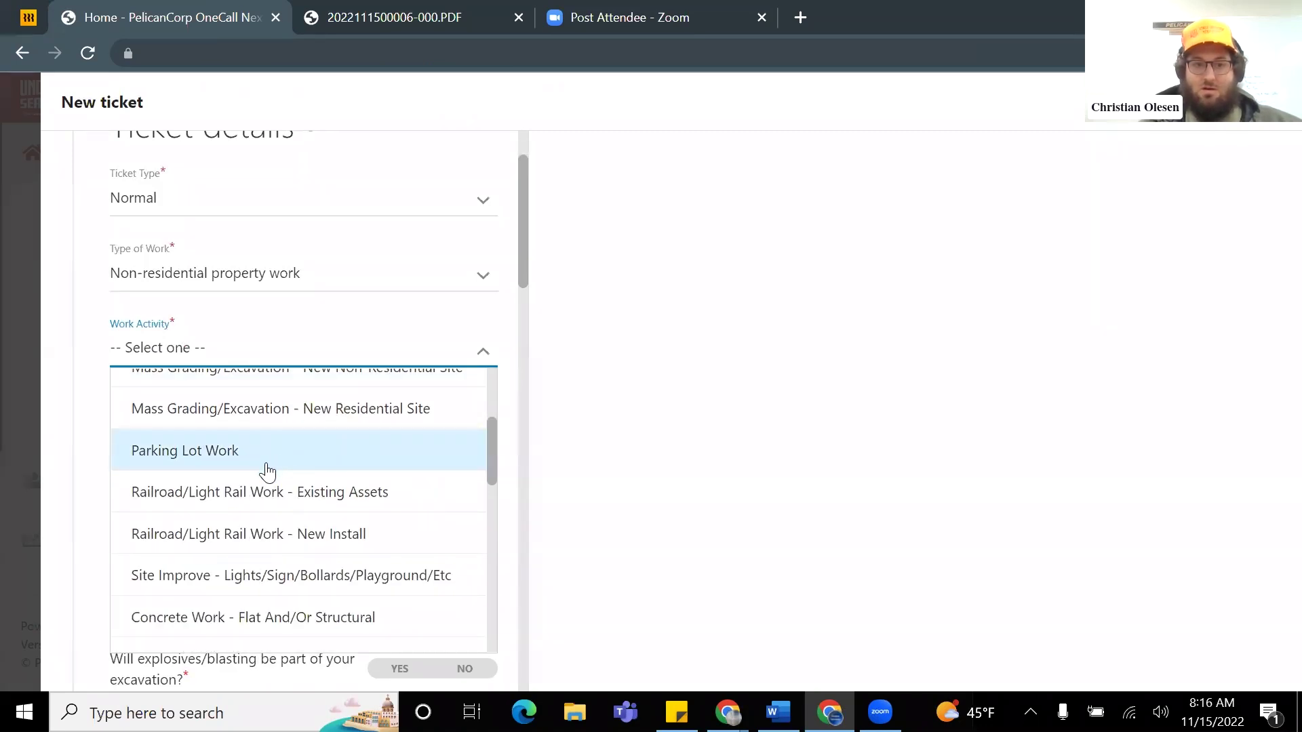
{"action": "scroll", "coordinate": [268, 468], "scroll_direction": "down", "scroll_amount": 1}
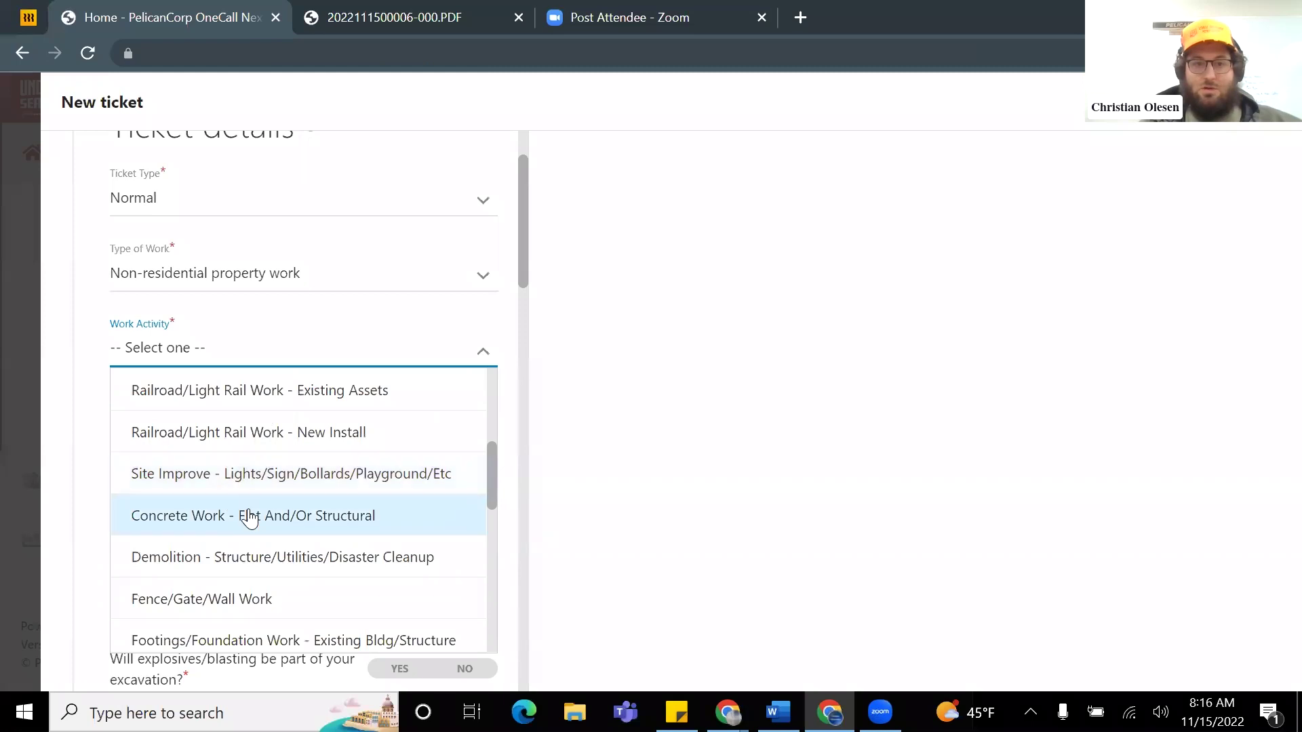
{"action": "scroll", "coordinate": [246, 515], "scroll_direction": "down", "scroll_amount": 1}
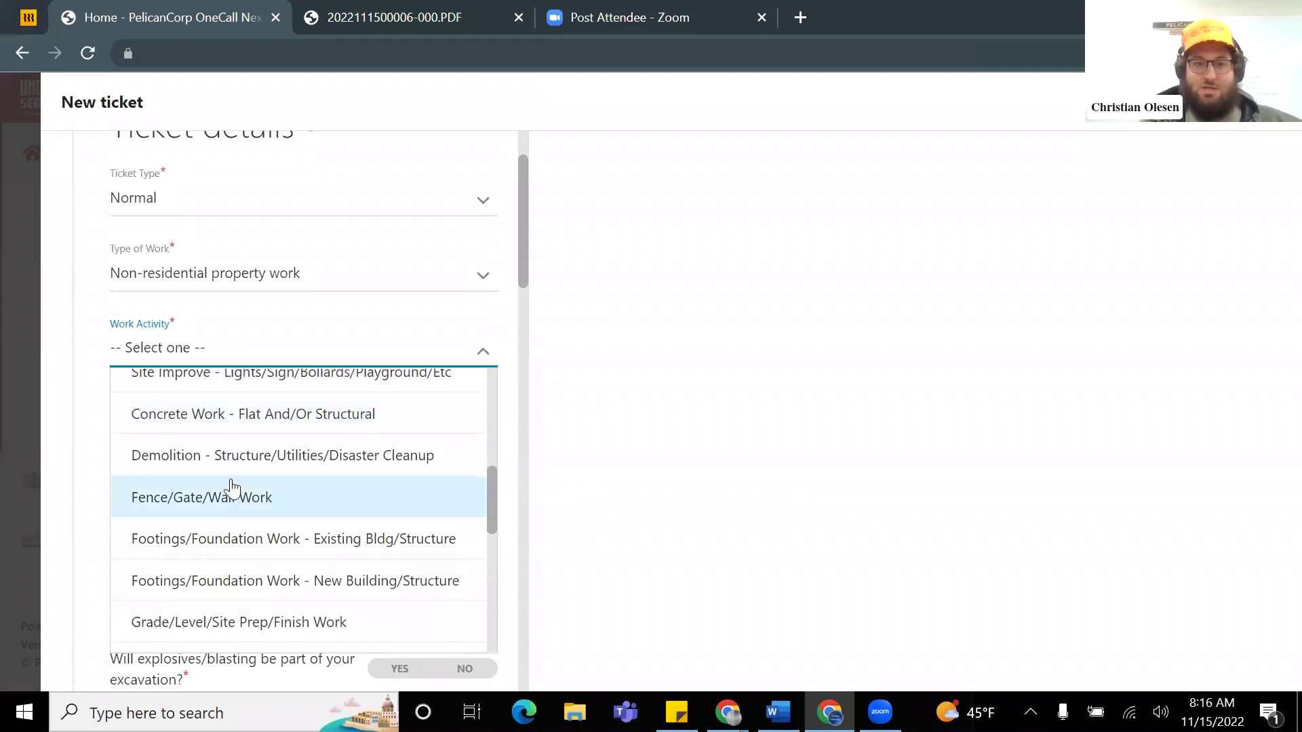
{"action": "scroll", "coordinate": [237, 484], "scroll_direction": "down", "scroll_amount": 1}
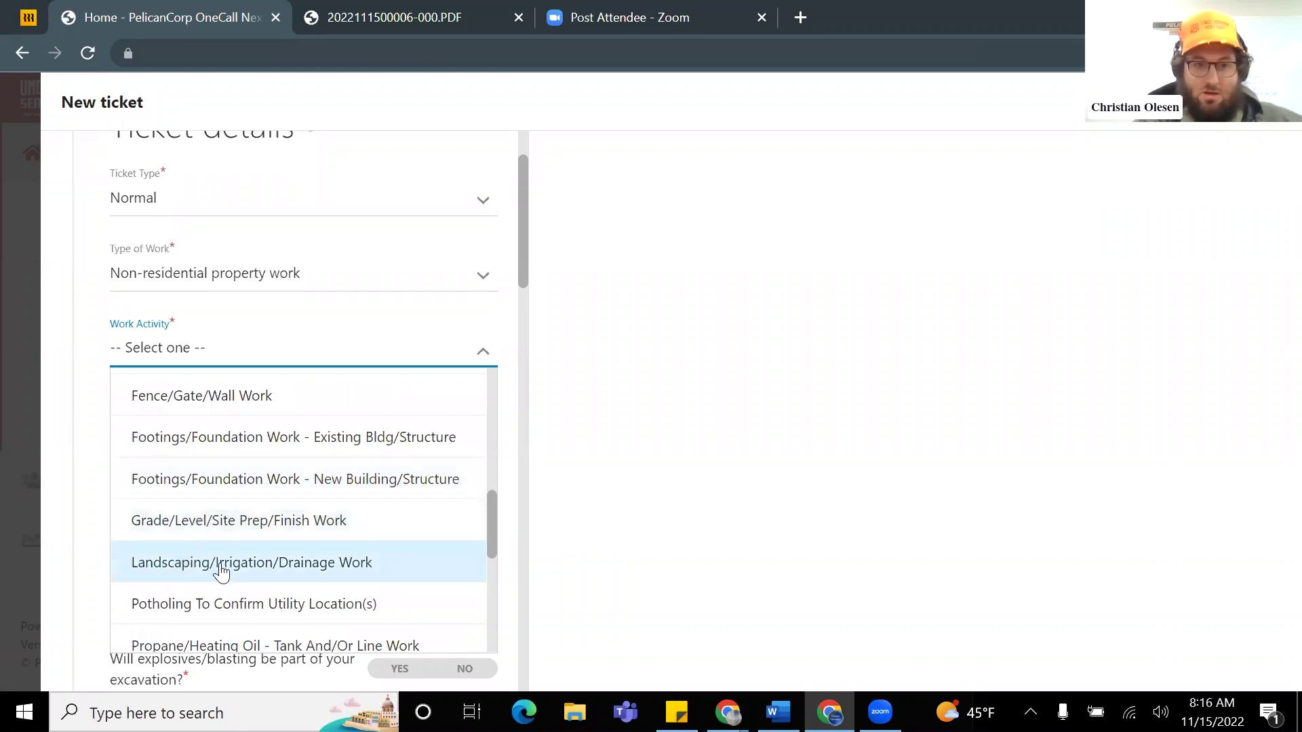
{"action": "left_click", "coordinate": [278, 564]}
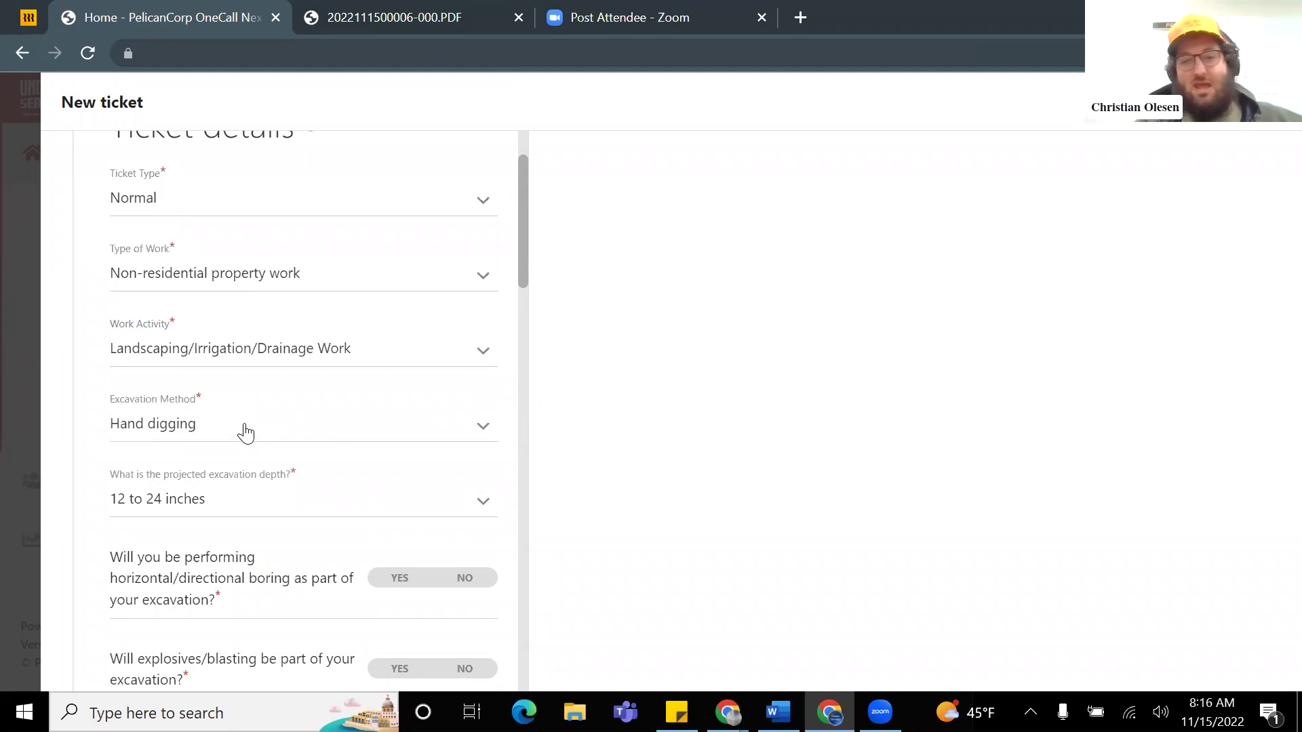
Step: Set excavation to Backhoe/Excavator, depth 24 to 48 inches, and answer No to directional boring
{"action": "left_click", "coordinate": [245, 432]}
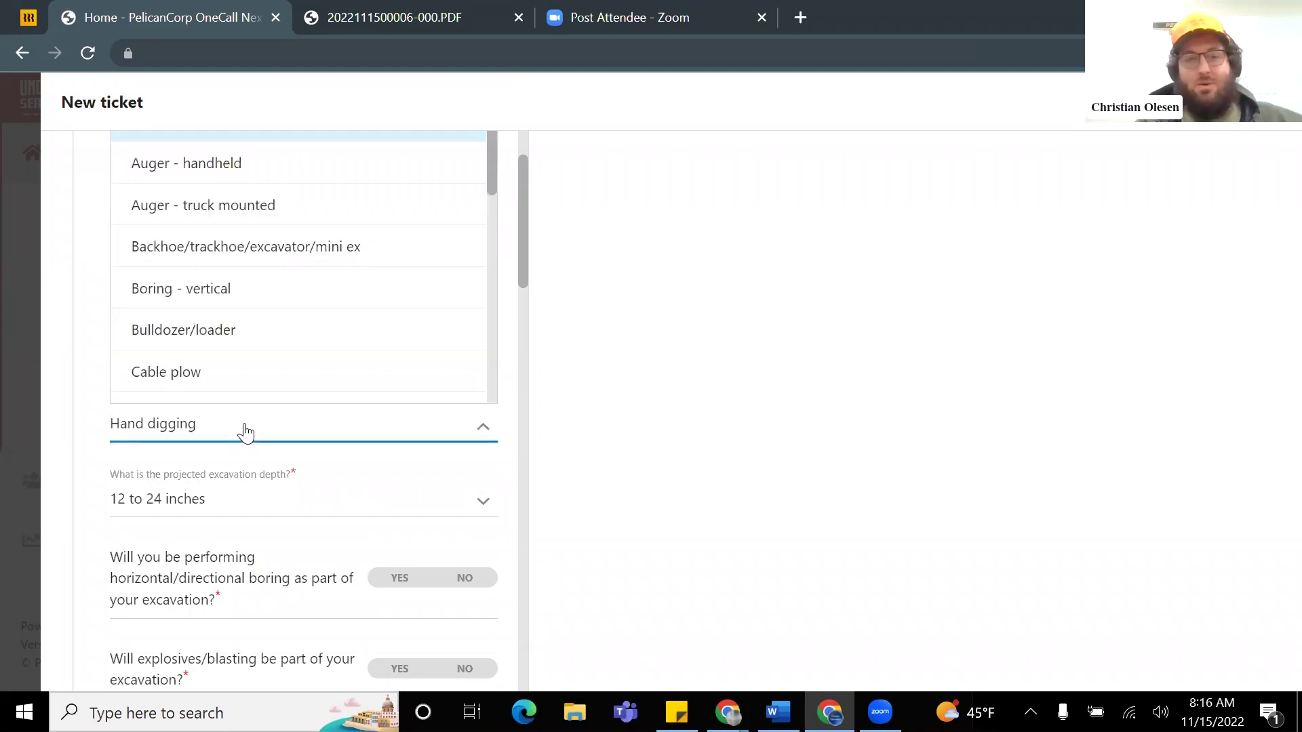
{"action": "left_click", "coordinate": [346, 254]}
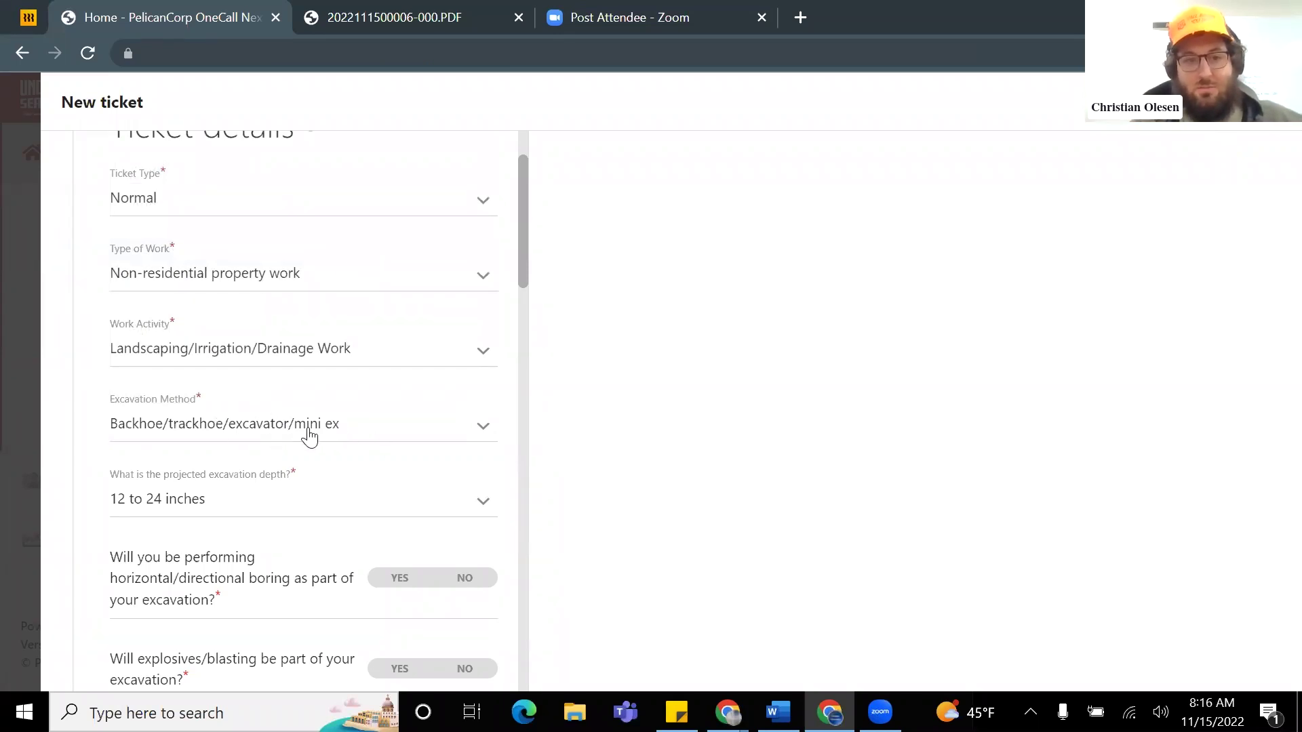
{"action": "scroll", "coordinate": [291, 434], "scroll_direction": "down", "scroll_amount": 1}
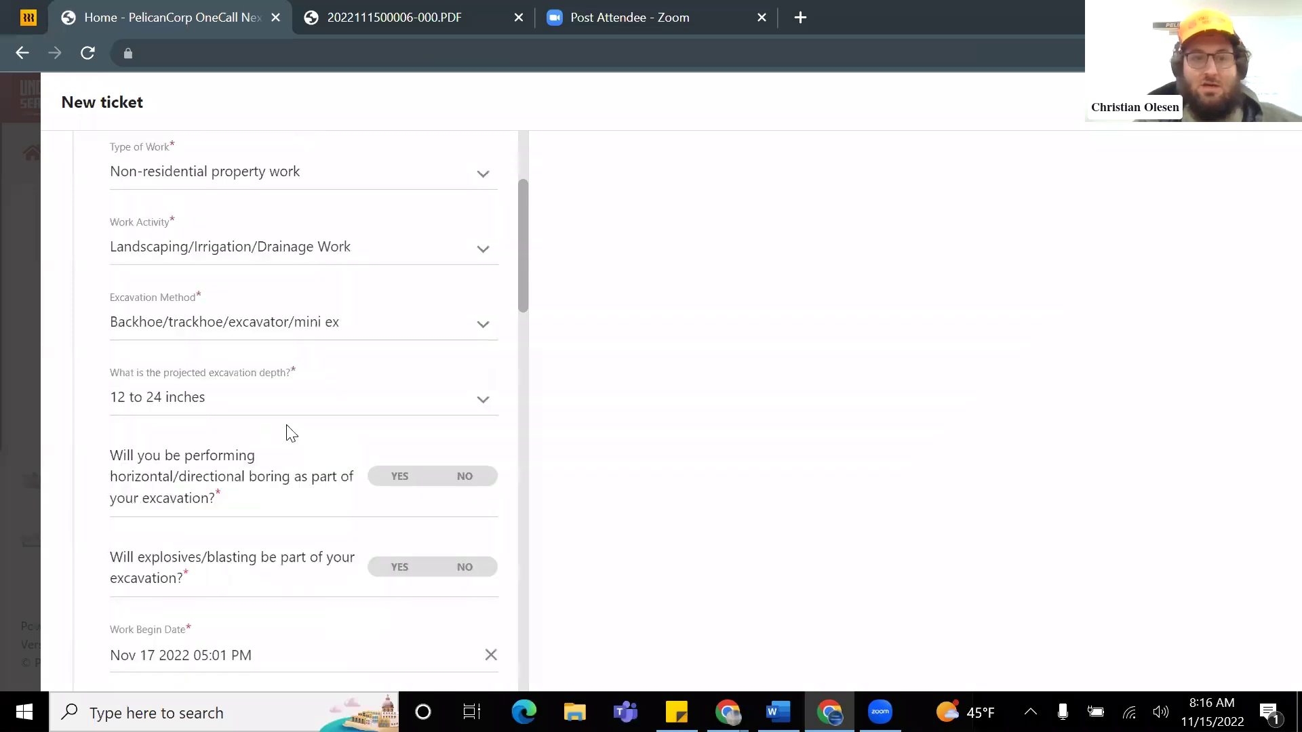
{"action": "left_click", "coordinate": [254, 407]}
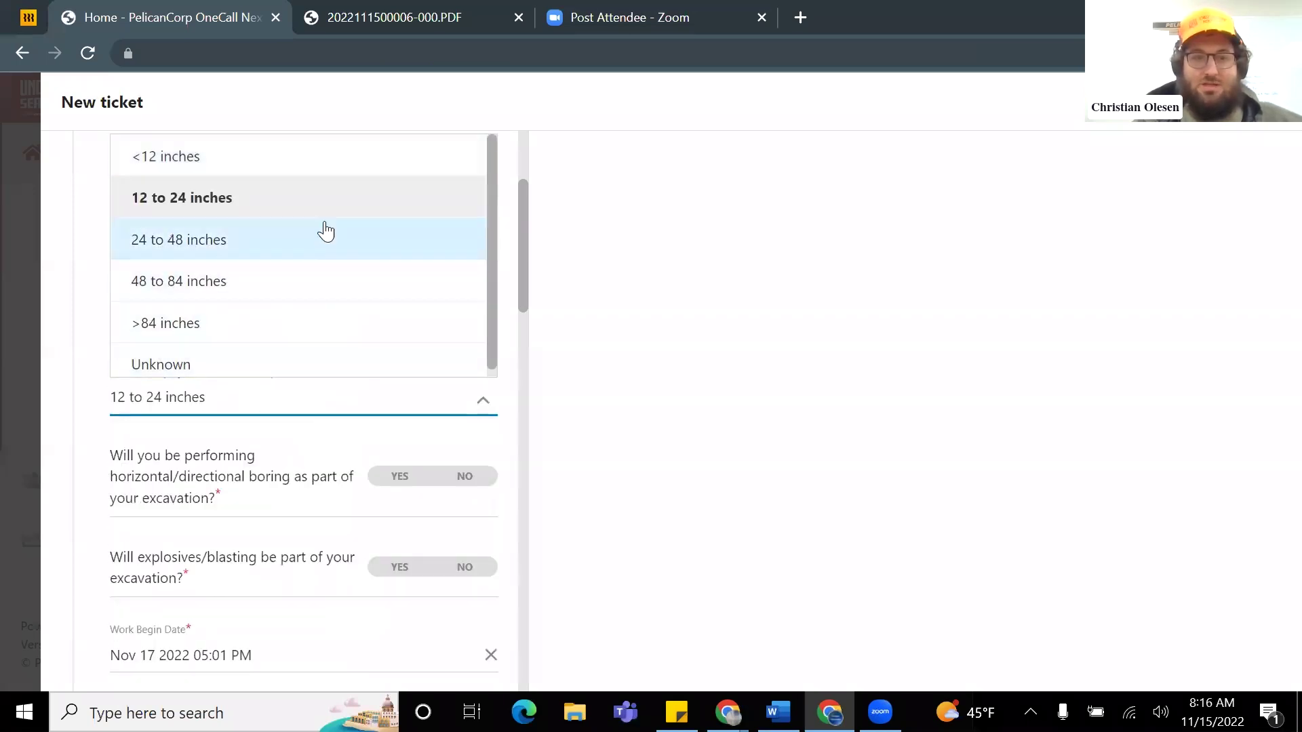
{"action": "left_click", "coordinate": [257, 253]}
{"action": "scroll", "coordinate": [301, 378], "scroll_direction": "down", "scroll_amount": 1}
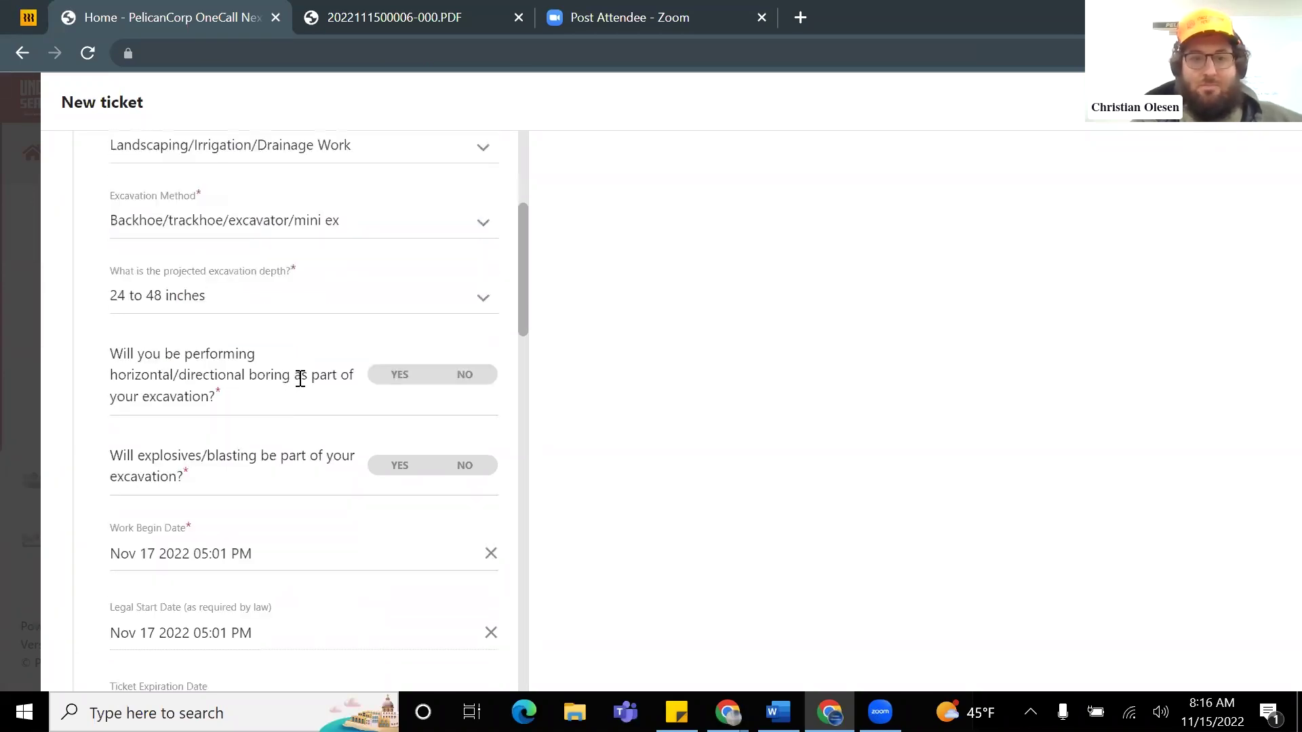
{"action": "left_click", "coordinate": [467, 375]}
{"action": "scroll", "coordinate": [448, 374], "scroll_direction": "down", "scroll_amount": 1}
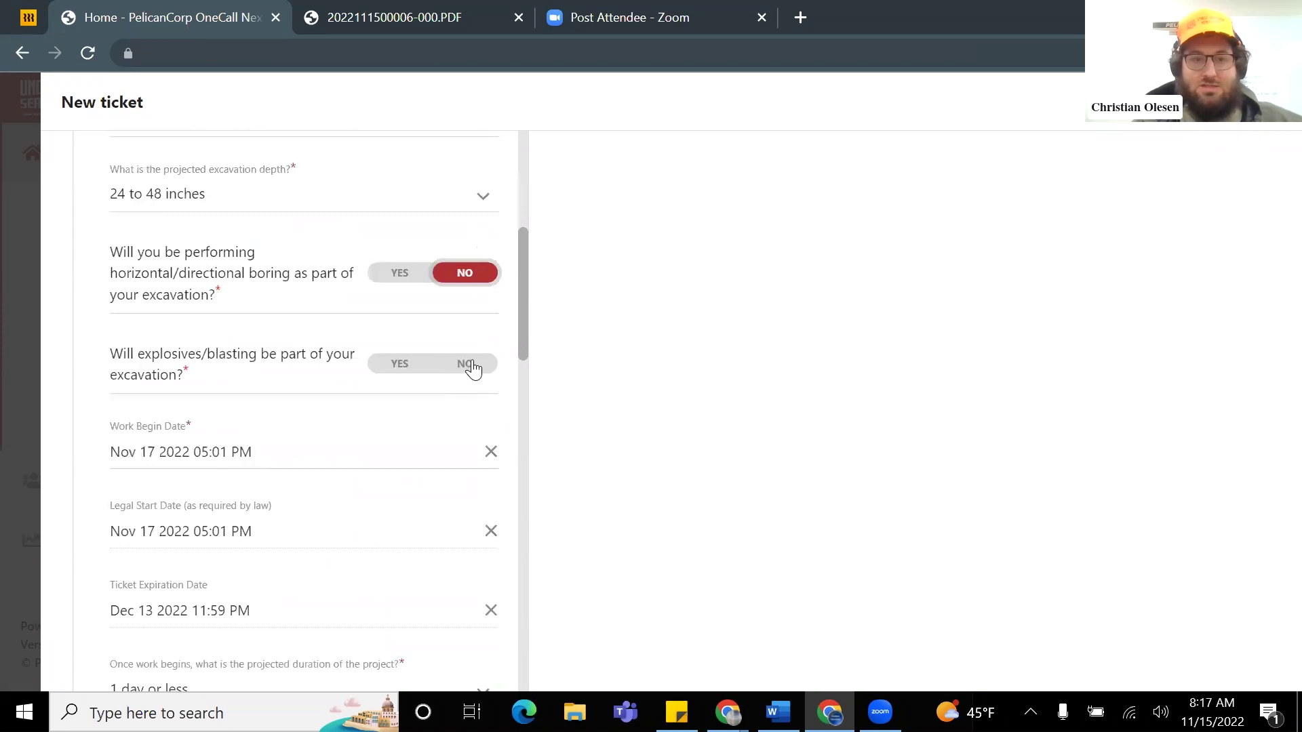
Step: Answer No to explosives and pick November 22, 2022 as the work begin date
{"action": "left_click", "coordinate": [472, 371]}
{"action": "scroll", "coordinate": [305, 363], "scroll_direction": "down", "scroll_amount": 1}
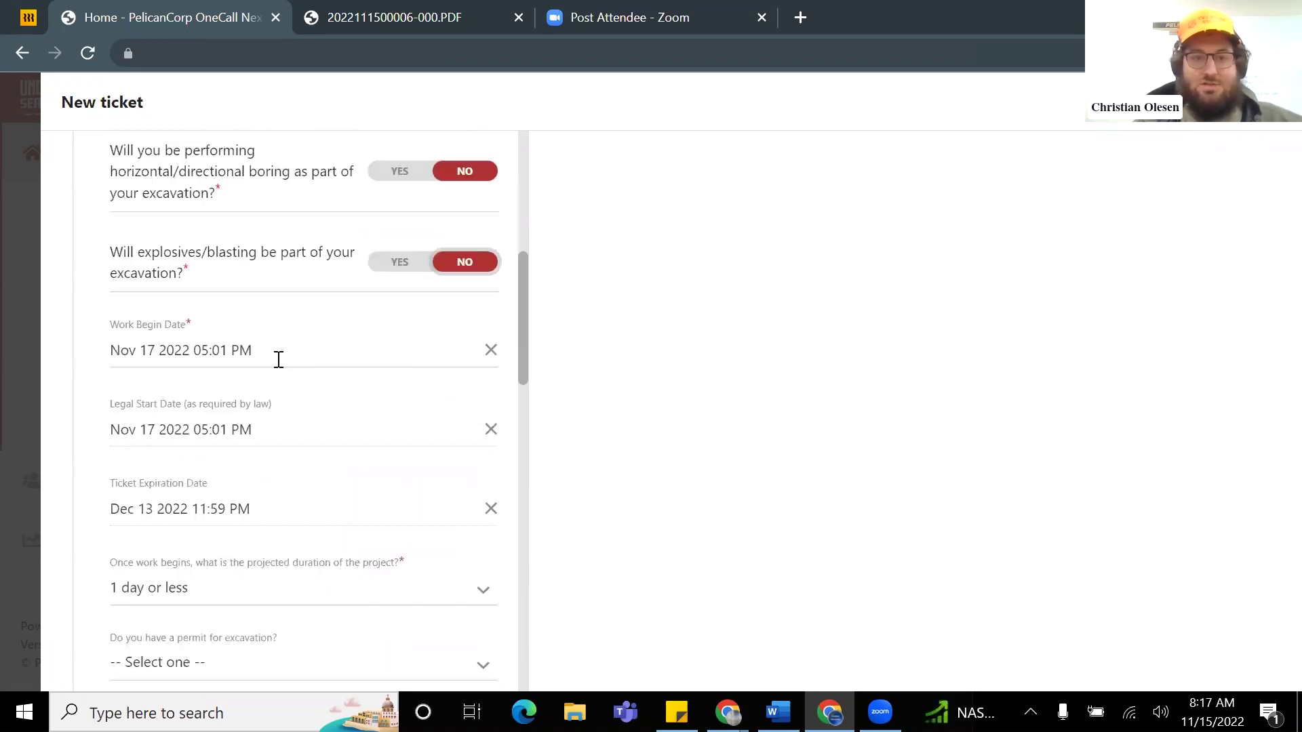
{"action": "left_click", "coordinate": [256, 344]}
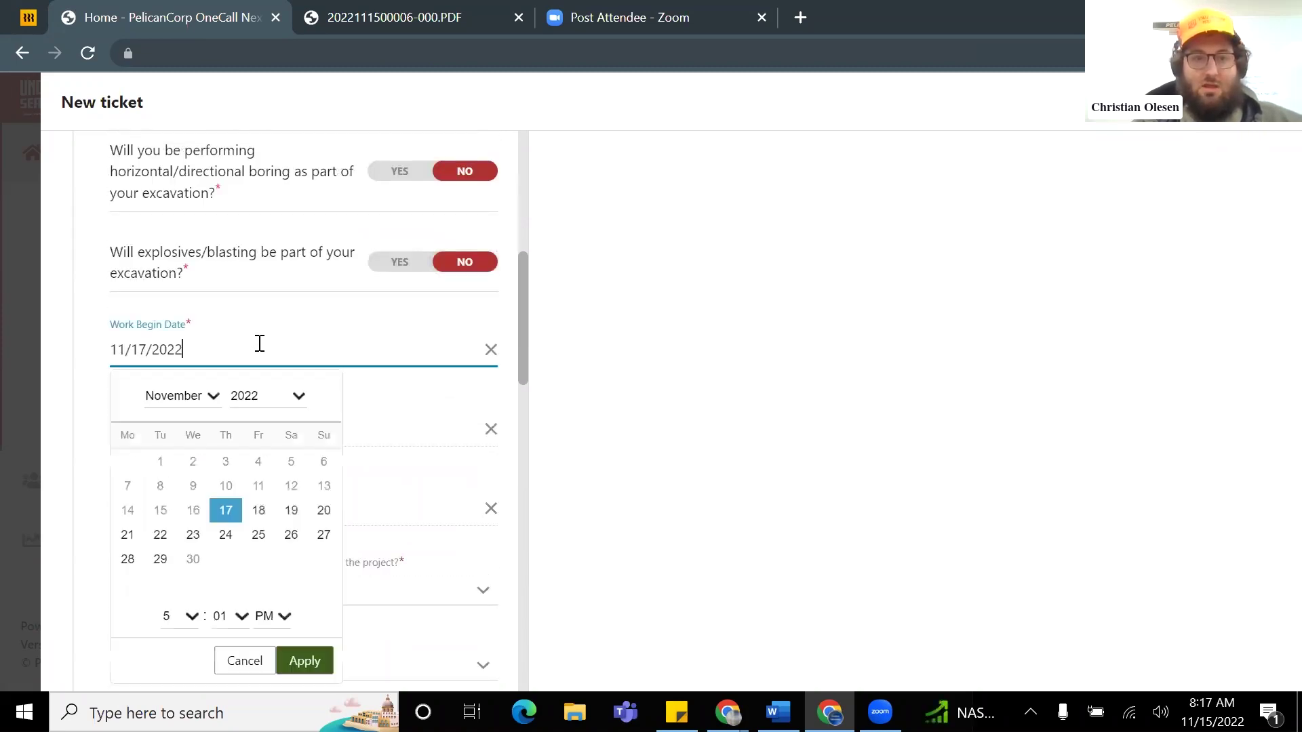
{"action": "scroll", "coordinate": [275, 383], "scroll_direction": "down", "scroll_amount": 1}
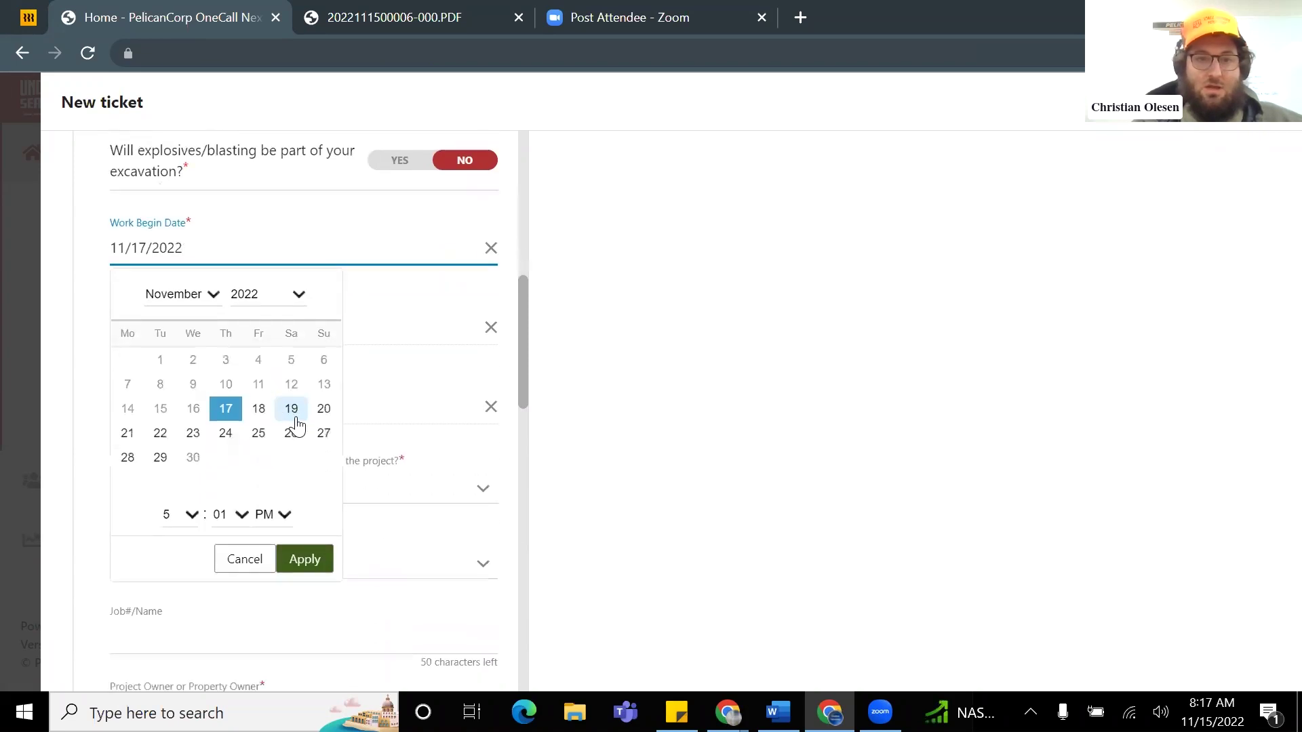
{"action": "left_click", "coordinate": [161, 436]}
Step: Set the begin time to 6:00 AM and apply the new date and time
{"action": "left_click", "coordinate": [192, 515]}
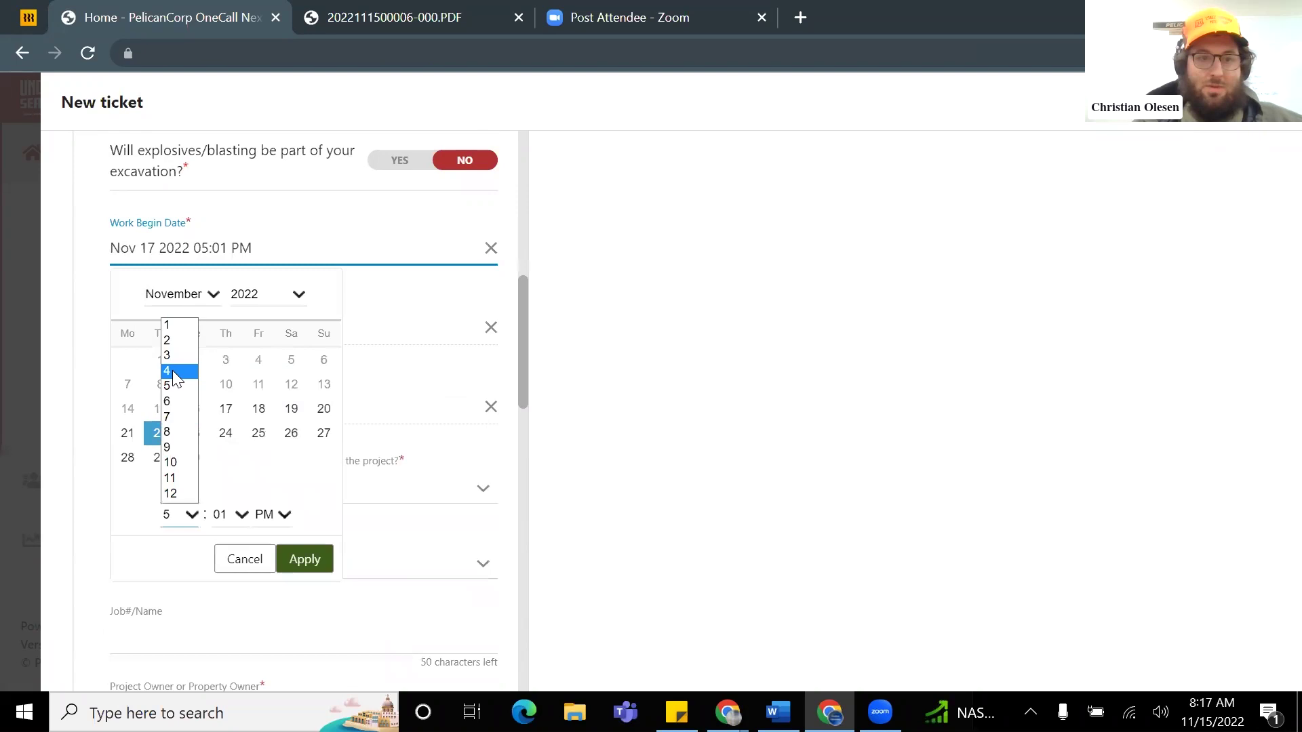
{"action": "left_click", "coordinate": [185, 404]}
{"action": "left_click", "coordinate": [241, 515]}
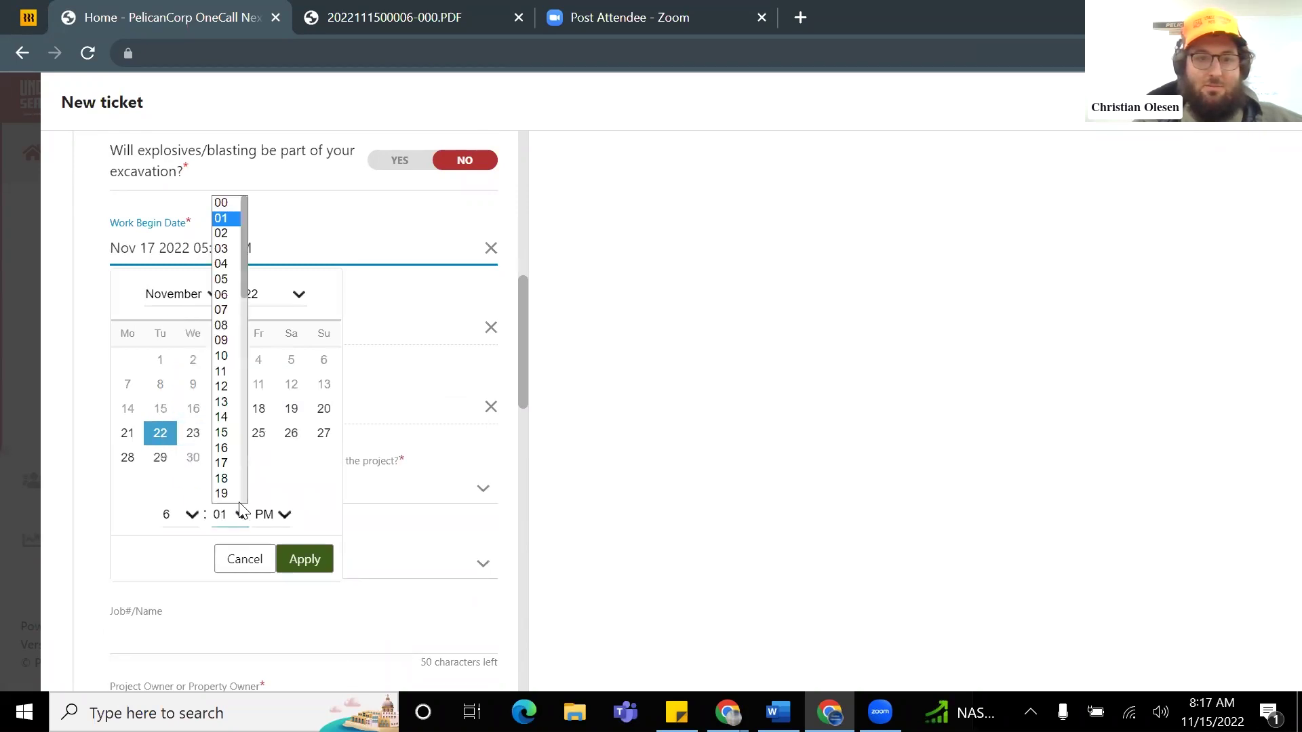
{"action": "scroll", "coordinate": [230, 230], "scroll_direction": "up", "scroll_amount": 2}
{"action": "left_click", "coordinate": [224, 203]}
{"action": "left_click", "coordinate": [282, 515]}
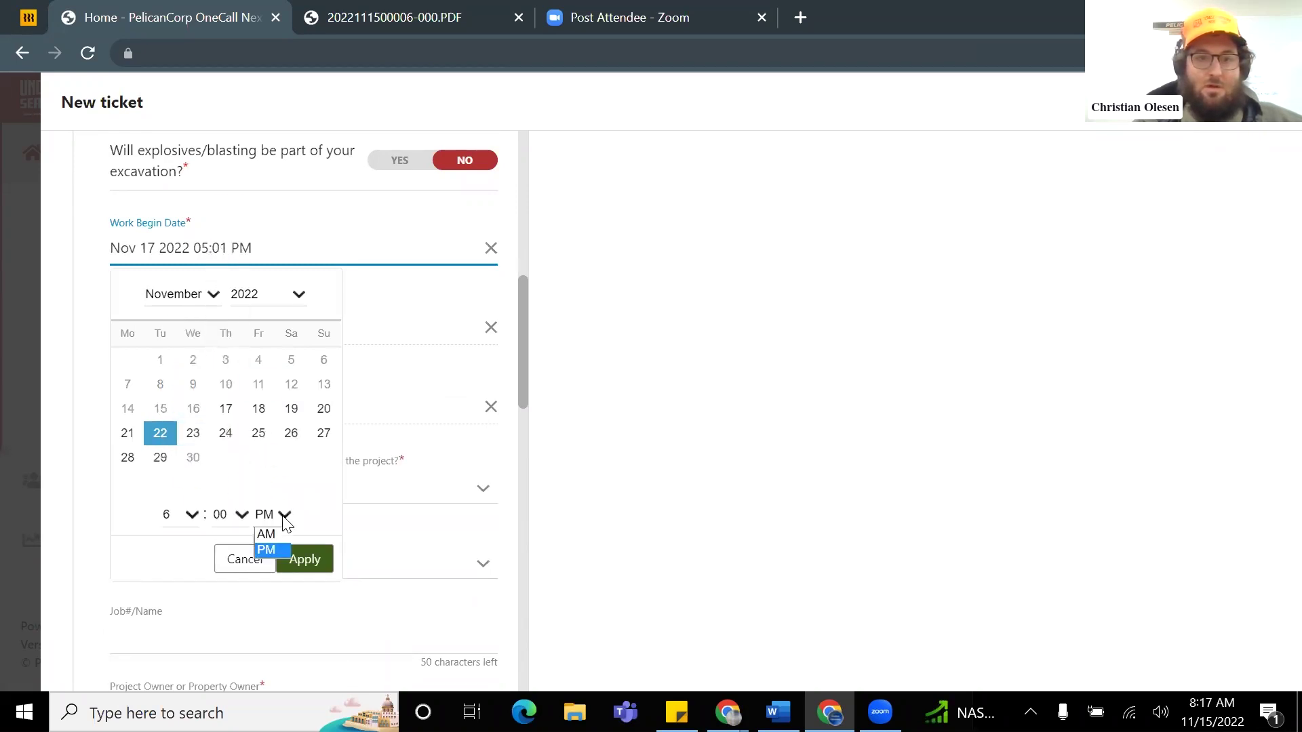
{"action": "left_click", "coordinate": [270, 534]}
{"action": "left_click", "coordinate": [300, 556]}
{"action": "scroll", "coordinate": [275, 475], "scroll_direction": "down", "scroll_amount": 1}
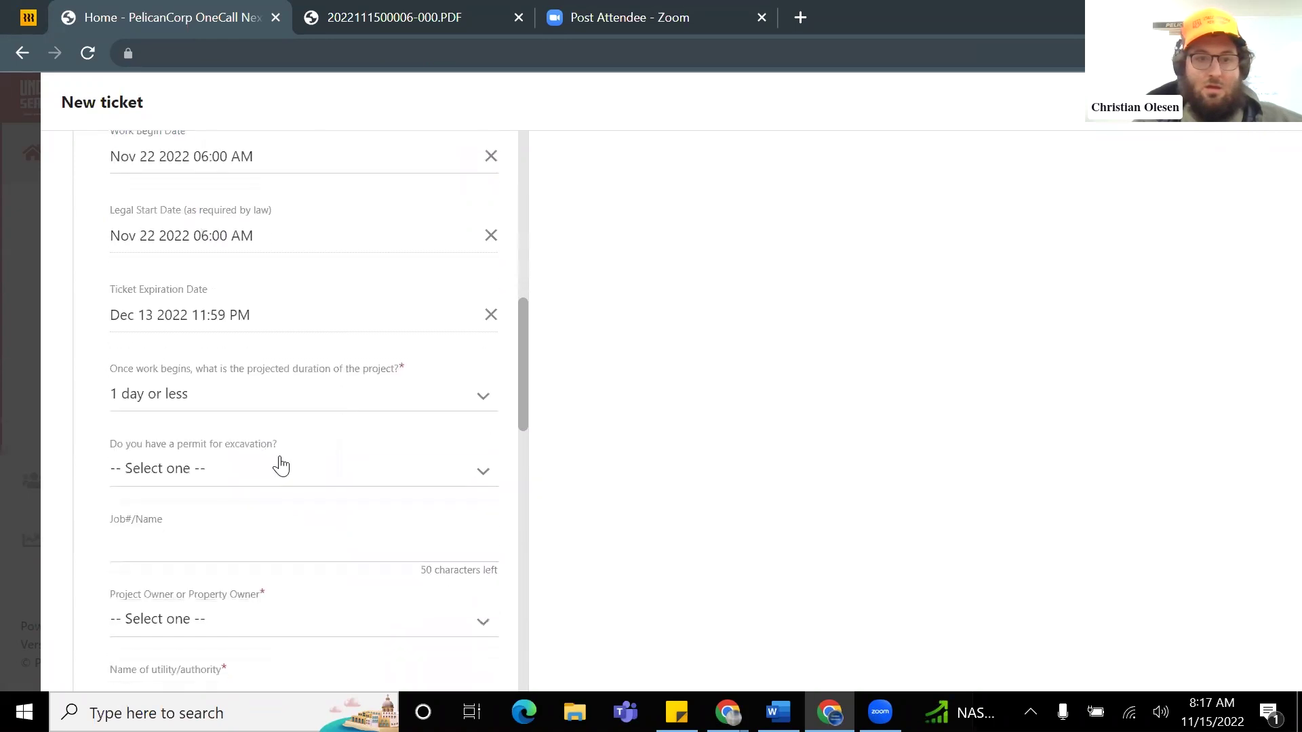
{"action": "left_click", "coordinate": [252, 394]}
{"action": "scroll", "coordinate": [278, 403], "scroll_direction": "down", "scroll_amount": 2}
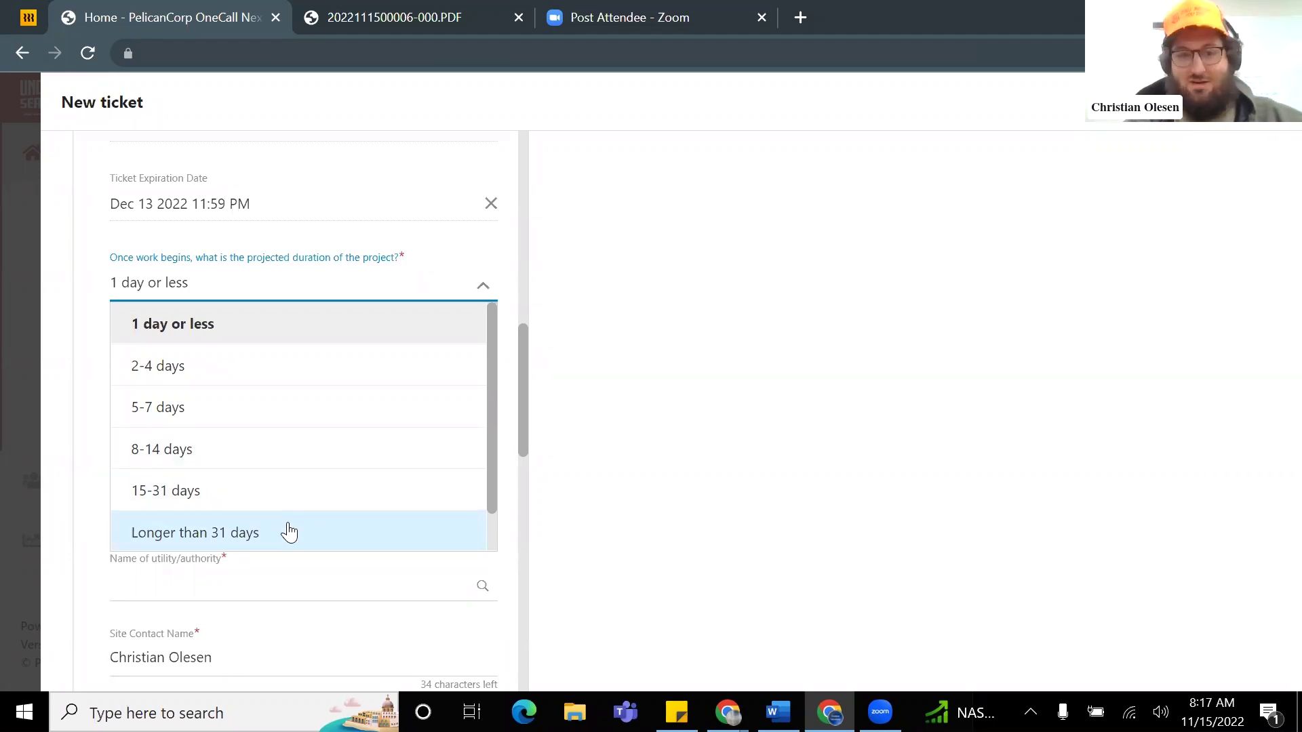
Step: Set duration to Longer than 31 days and record a City/Town excavation permit with its number
{"action": "left_click", "coordinate": [289, 532]}
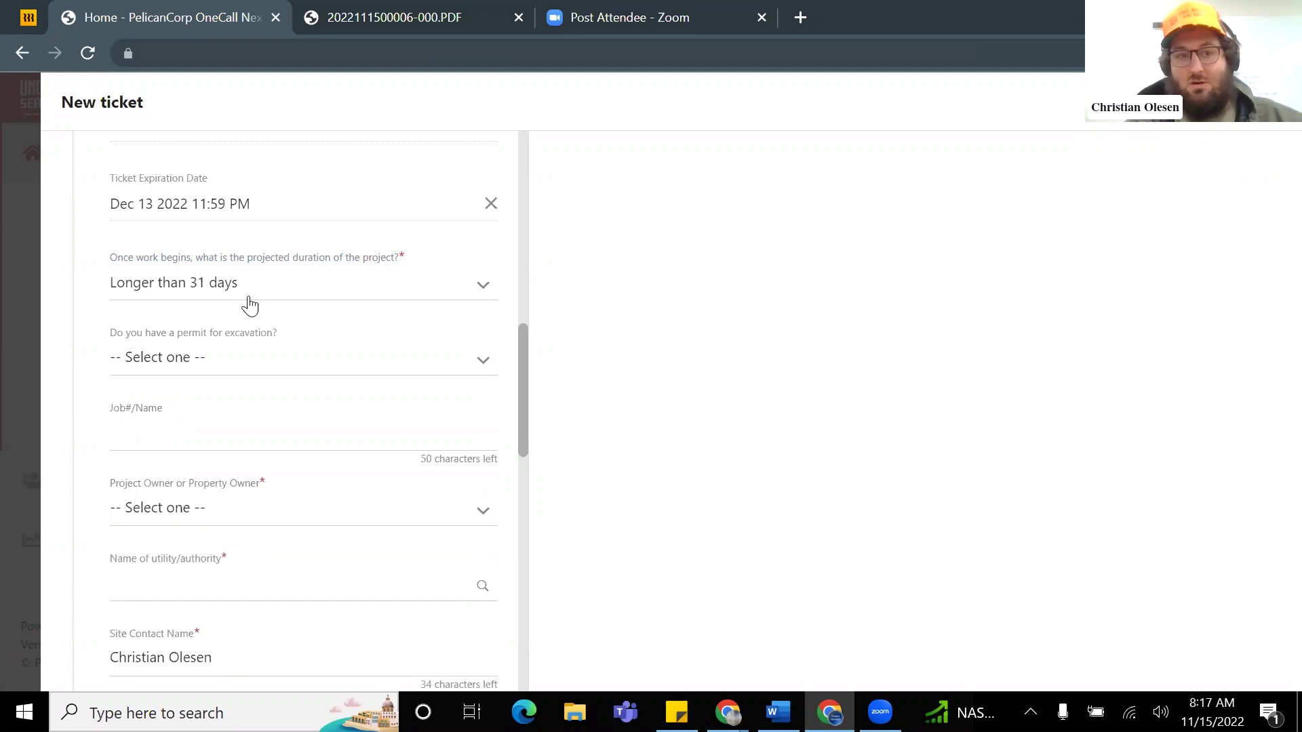
{"action": "left_click", "coordinate": [214, 361]}
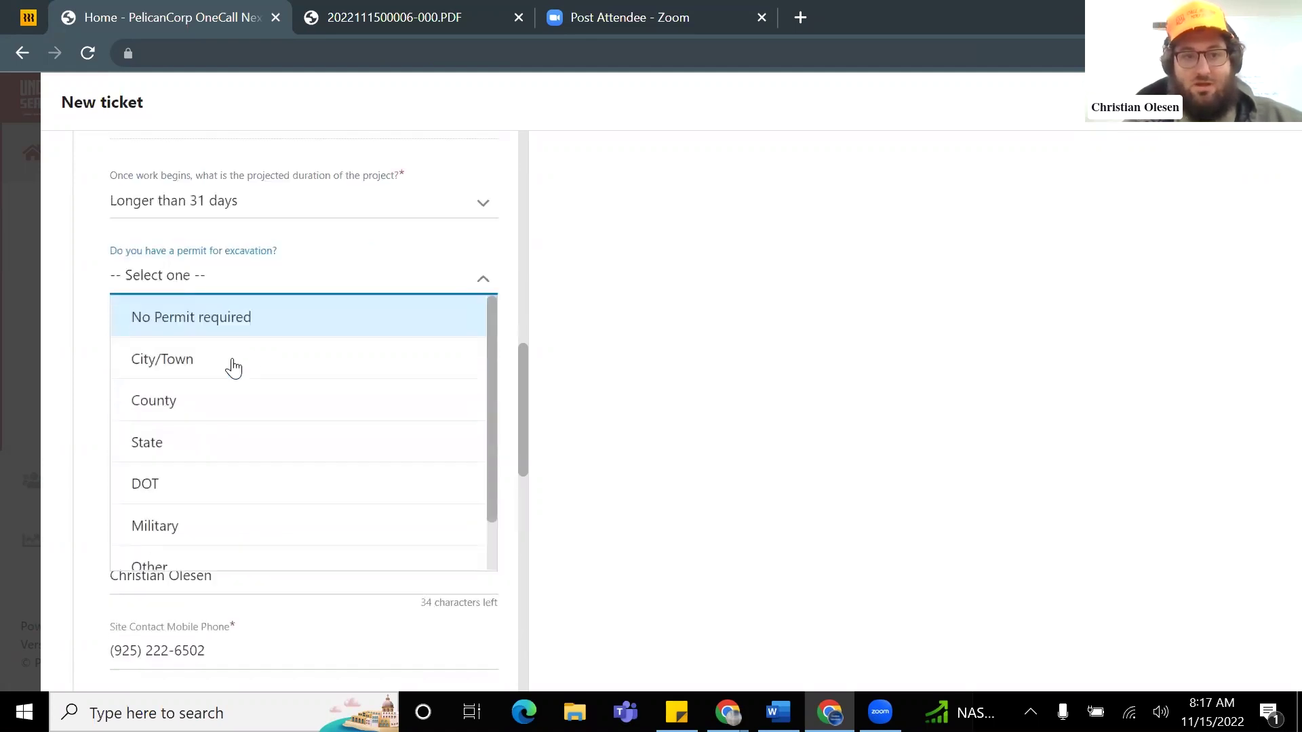
{"action": "left_click", "coordinate": [196, 344]}
{"action": "left_click", "coordinate": [164, 332]}
{"action": "type", "text": "BL"}
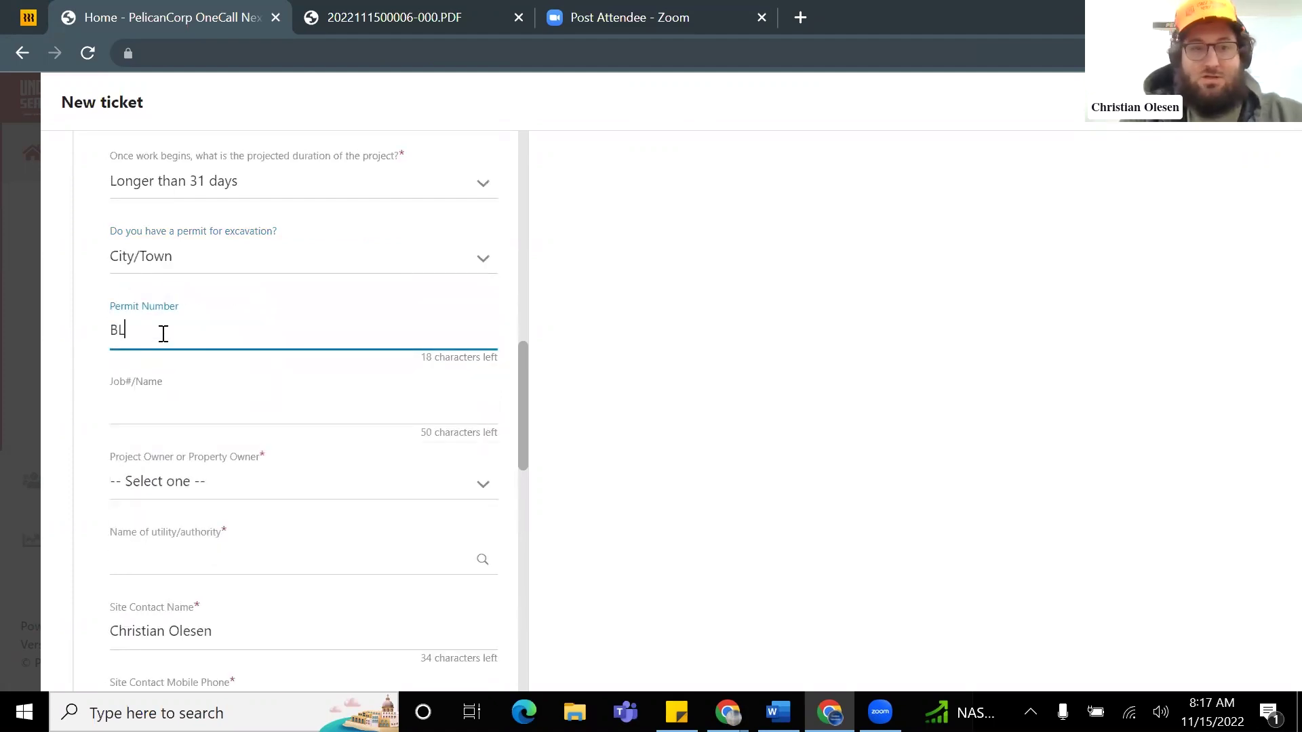
{"action": "type", "text": "D-BWPOD2022"}
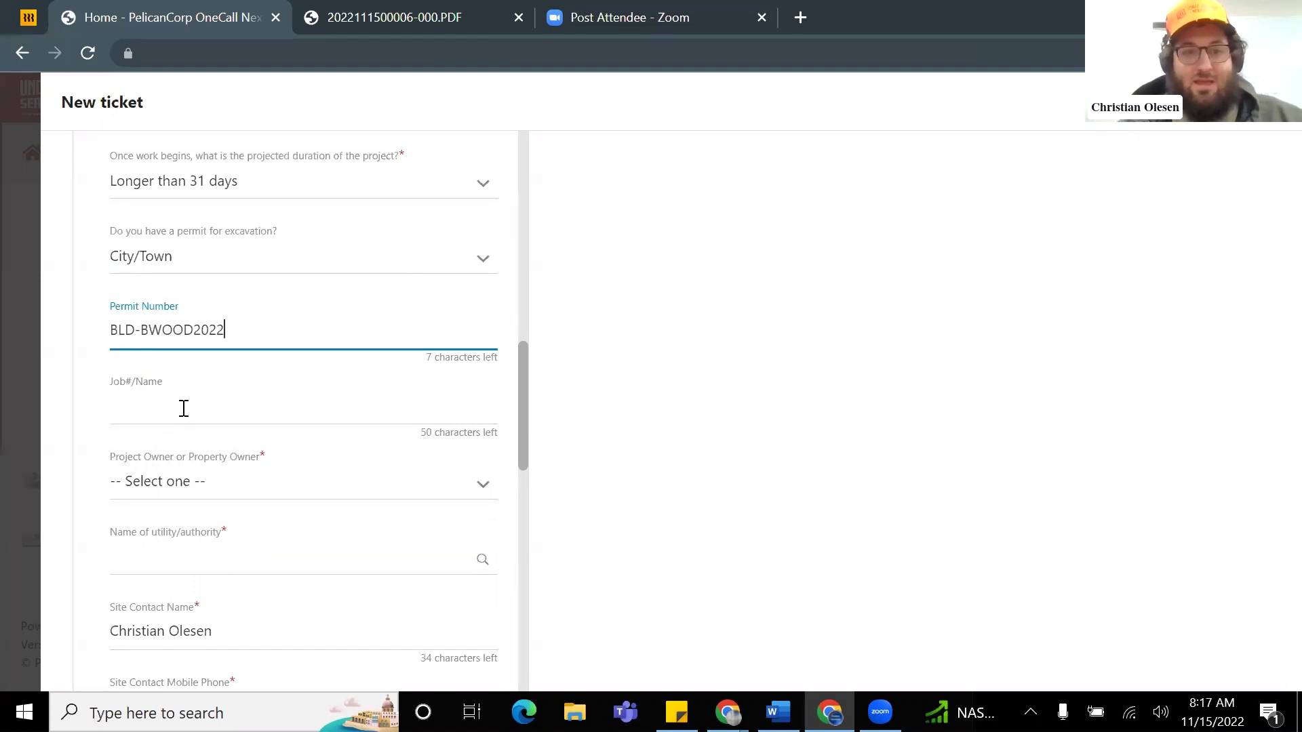
Step: Enter 'Balfour hardscape' as the Job#/Name
{"action": "left_click", "coordinate": [184, 408]}
{"action": "type", "text": "b"}
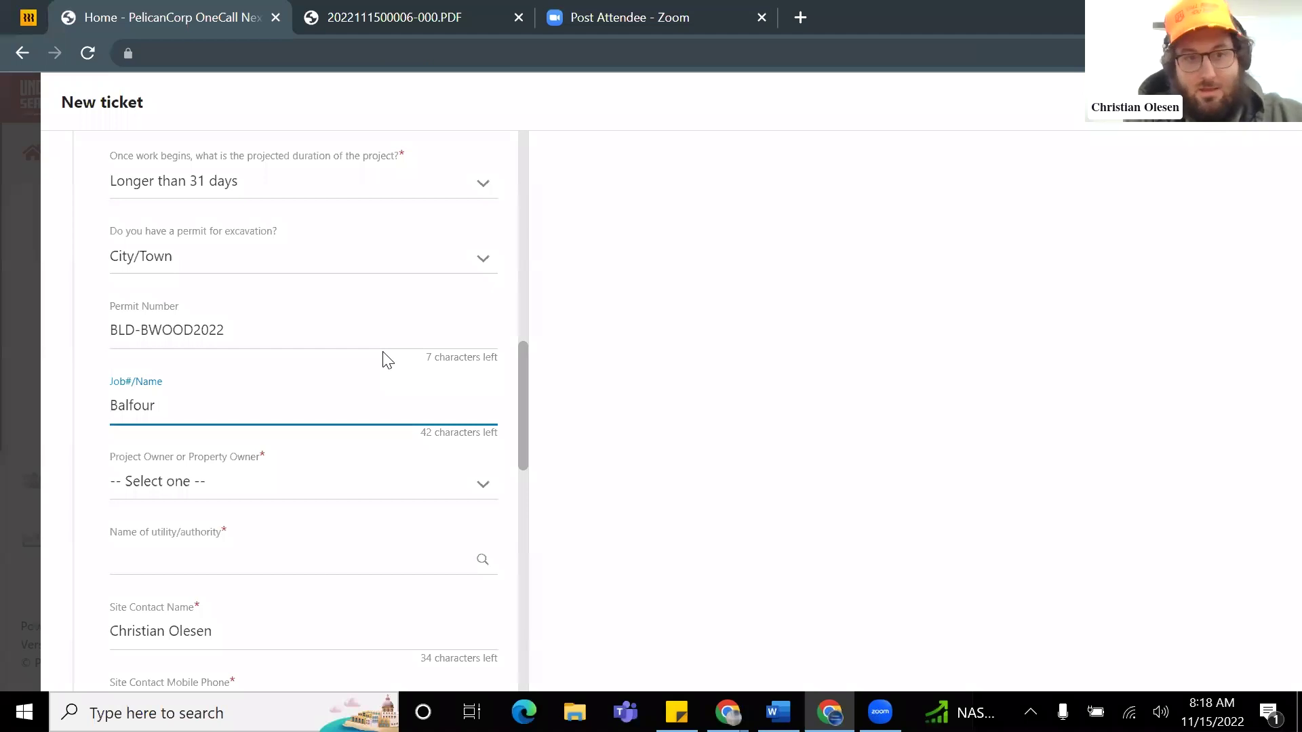
{"action": "type", "text": "rdscape"}
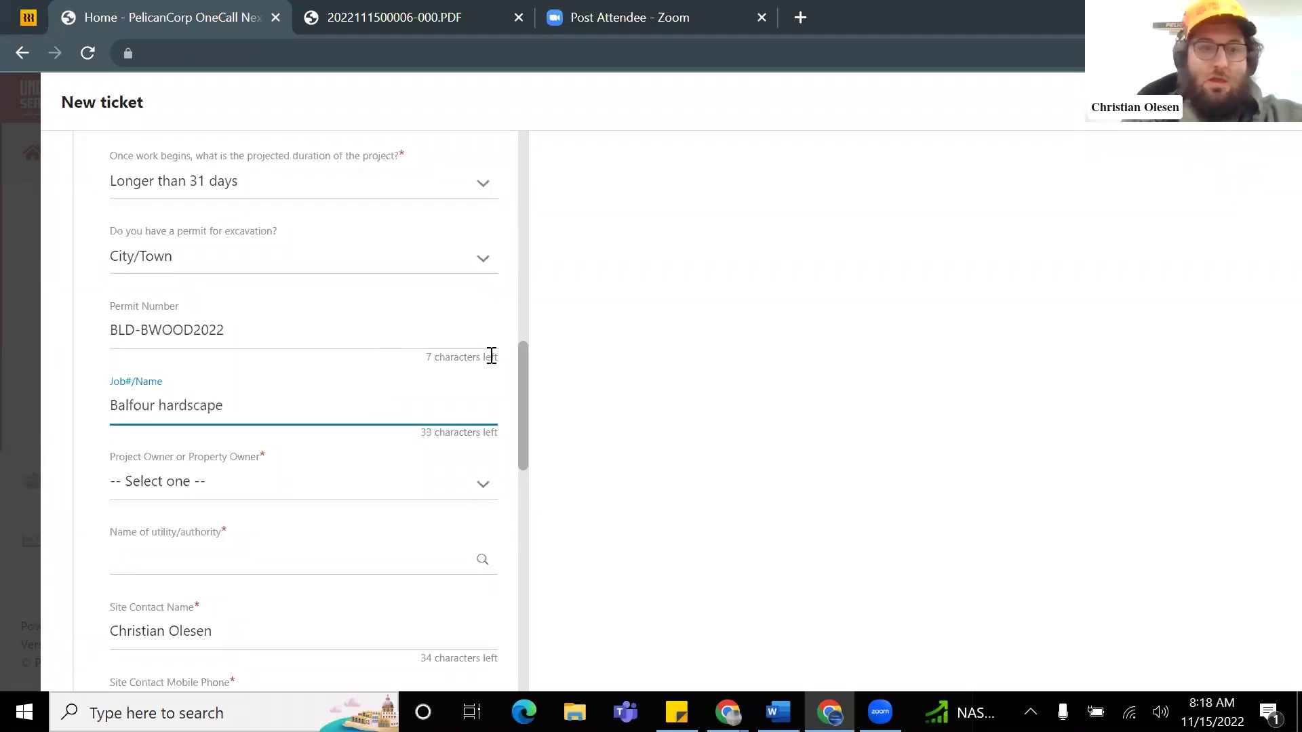
{"action": "scroll", "coordinate": [492, 356], "scroll_direction": "down", "scroll_amount": 1}
{"action": "left_click", "coordinate": [292, 388]}
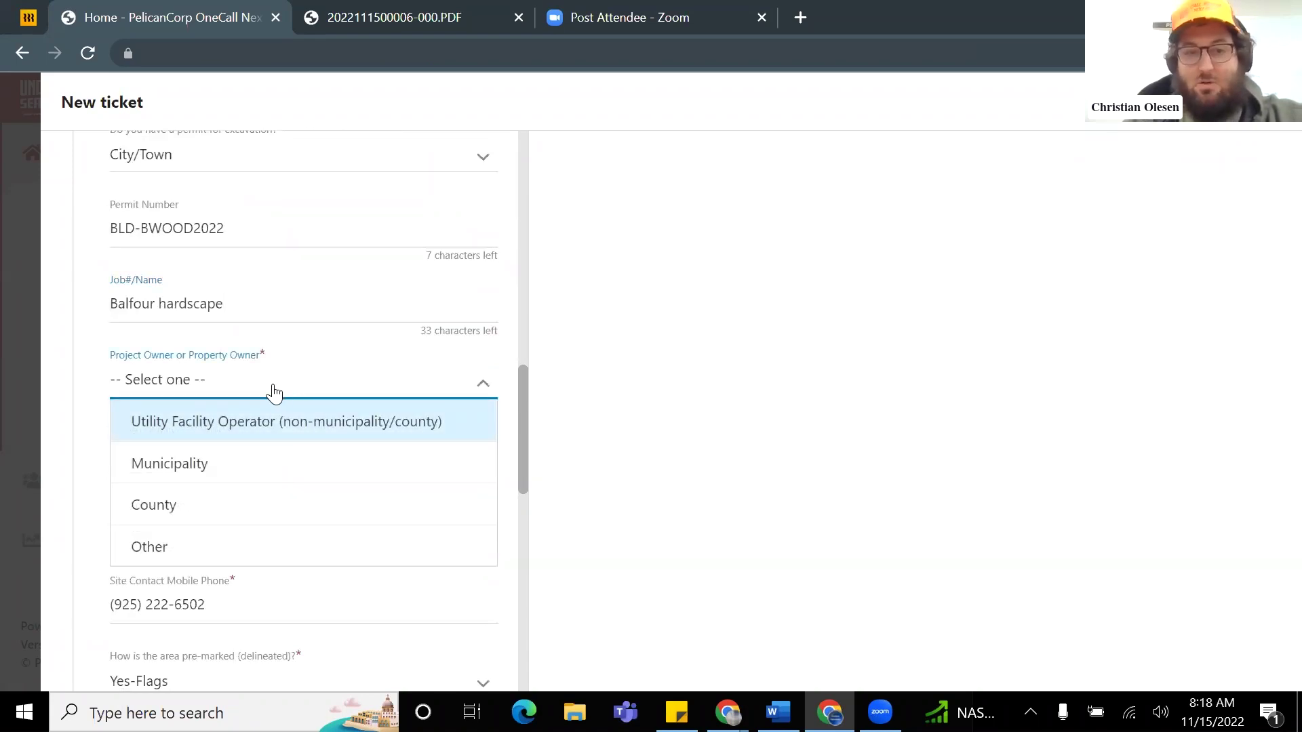
Step: Make the project owner Municipality with City of Brentwood as the authority
{"action": "left_click", "coordinate": [250, 467]}
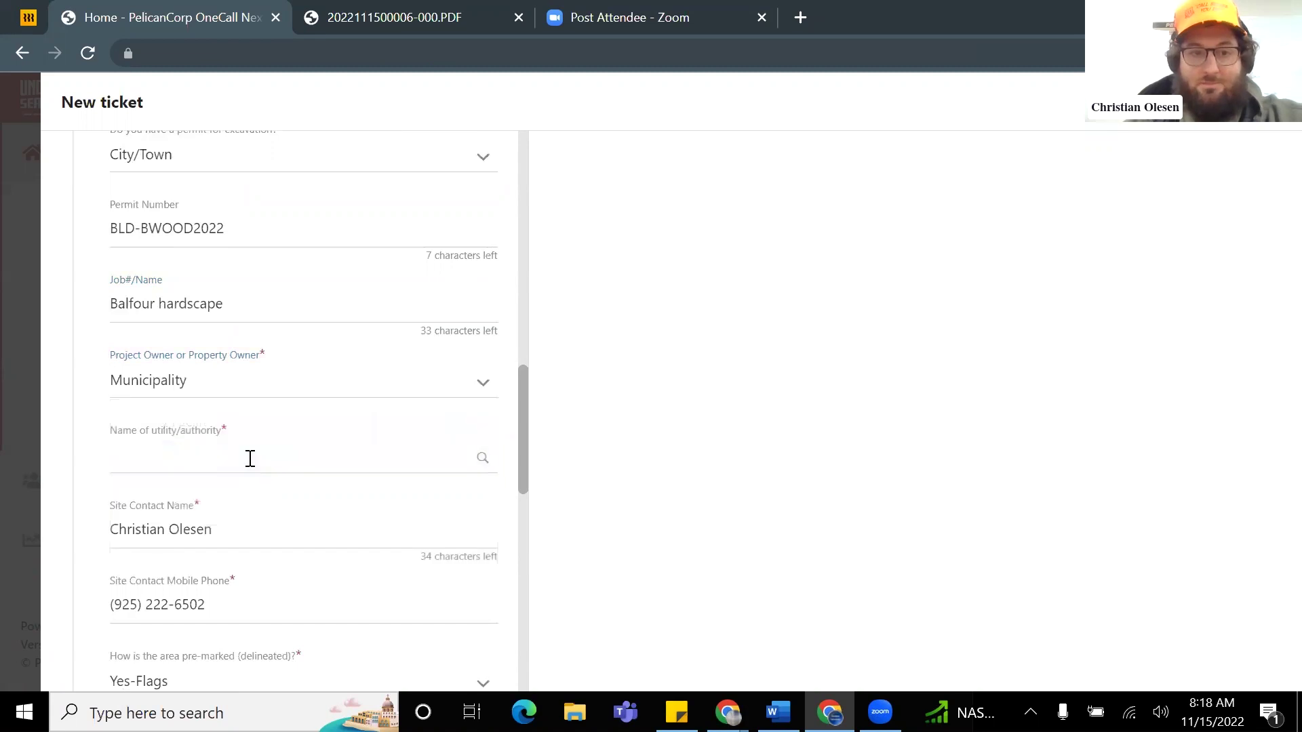
{"action": "scroll", "coordinate": [248, 450], "scroll_direction": "down", "scroll_amount": 1}
{"action": "left_click", "coordinate": [222, 355]}
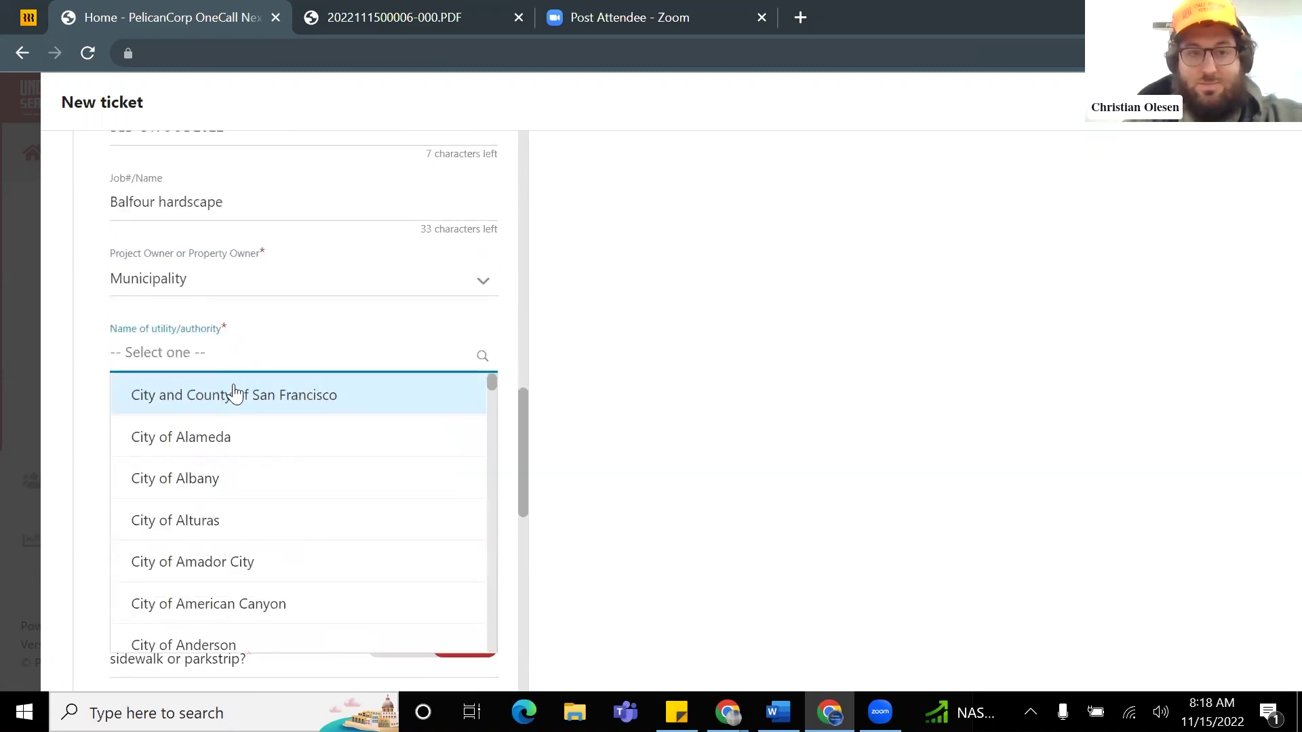
{"action": "scroll", "coordinate": [251, 433], "scroll_direction": "down", "scroll_amount": 5}
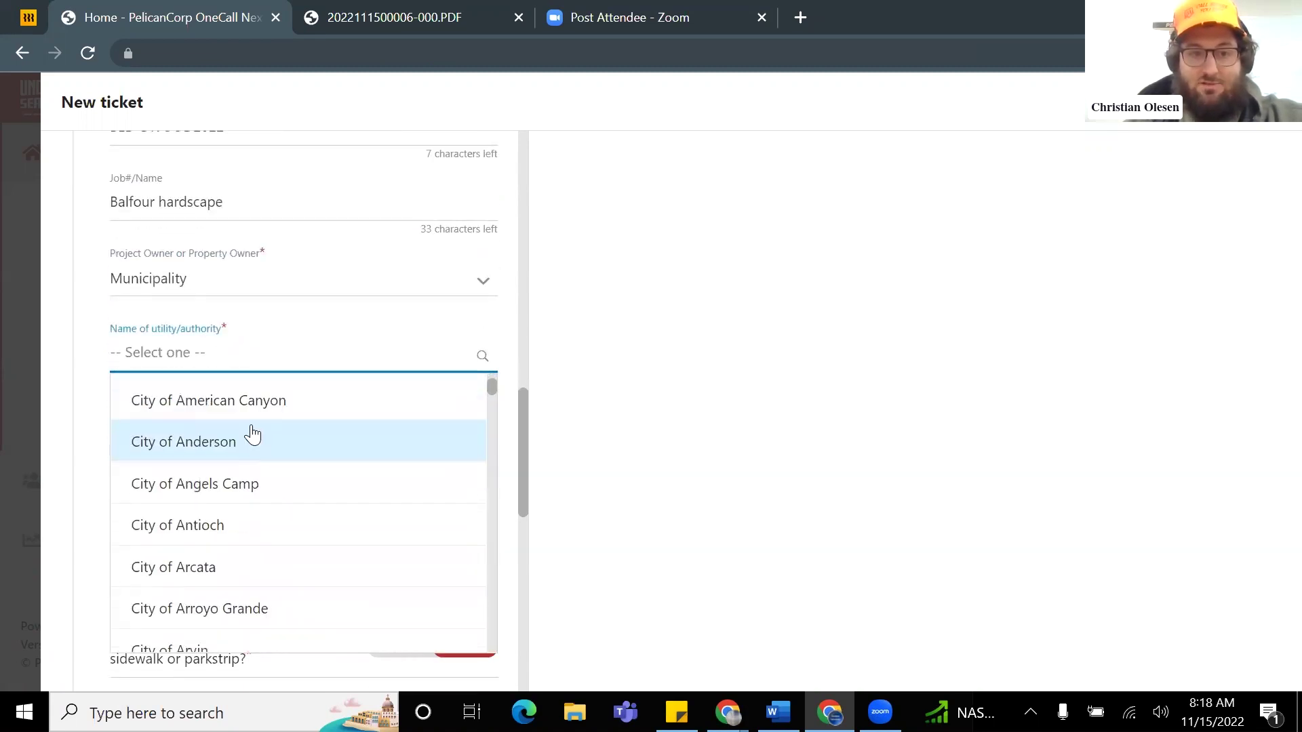
{"action": "scroll", "coordinate": [242, 436], "scroll_direction": "down", "scroll_amount": 6}
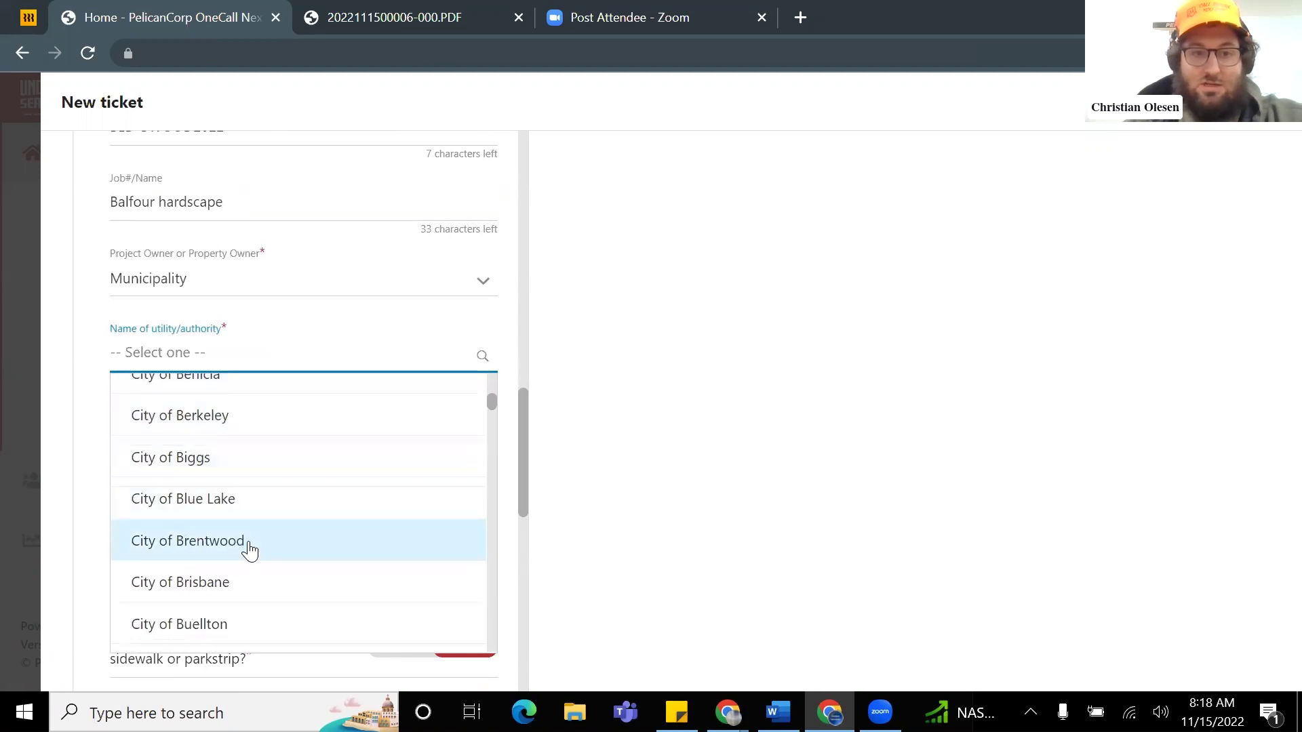
{"action": "left_click", "coordinate": [246, 549]}
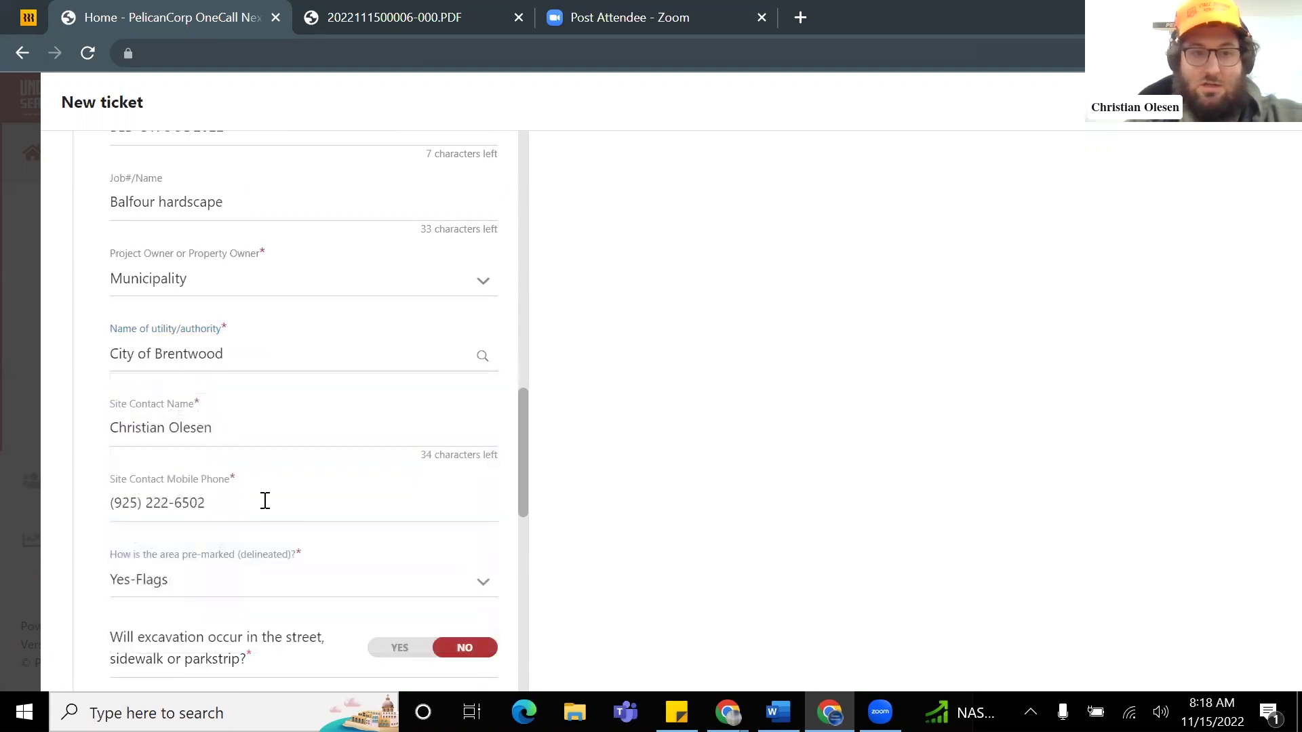
Step: Set pre-marking to Yes- Paint/Flags and answer NO to pavement-only excavation
{"action": "scroll", "coordinate": [265, 501], "scroll_direction": "down", "scroll_amount": 1}
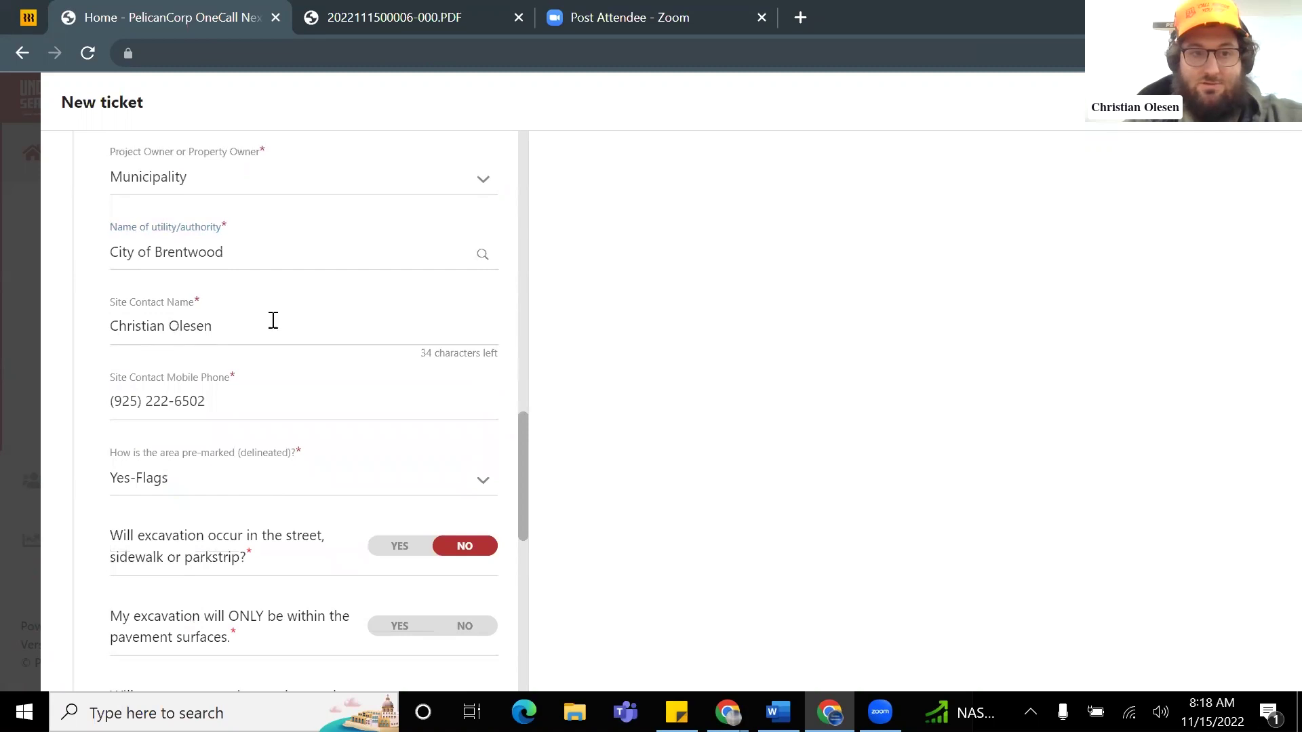
{"action": "scroll", "coordinate": [274, 320], "scroll_direction": "down", "scroll_amount": 2}
{"action": "scroll", "coordinate": [217, 279], "scroll_direction": "up", "scroll_amount": 1}
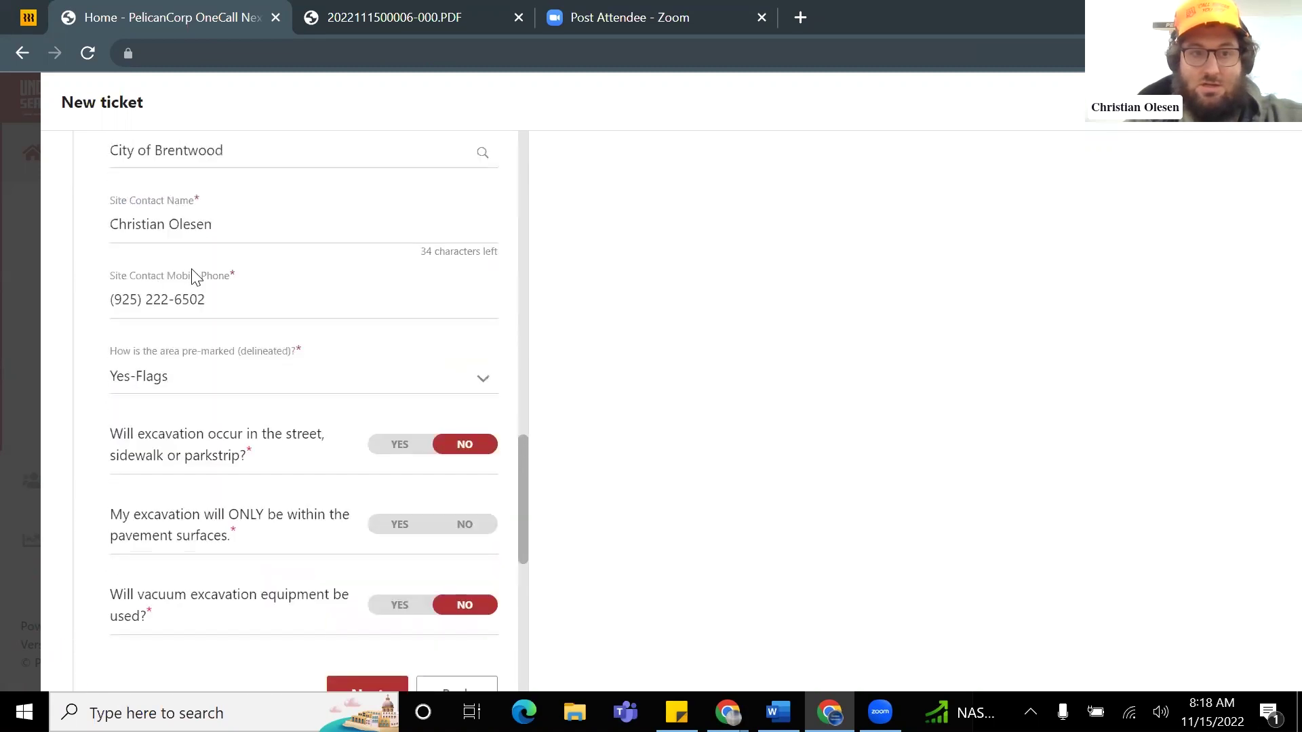
{"action": "left_click", "coordinate": [222, 392]}
{"action": "left_click", "coordinate": [244, 264]}
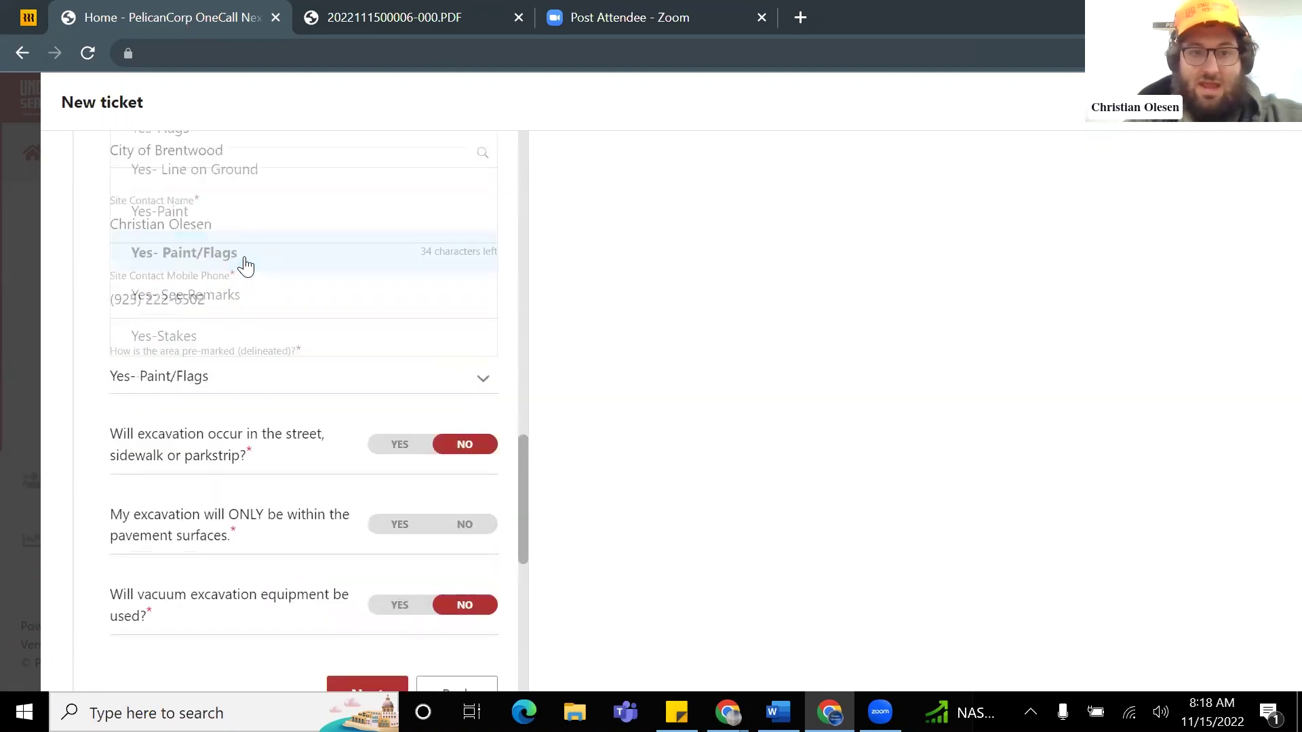
{"action": "scroll", "coordinate": [267, 339], "scroll_direction": "down", "scroll_amount": 2}
{"action": "scroll", "coordinate": [244, 337], "scroll_direction": "up", "scroll_amount": 1}
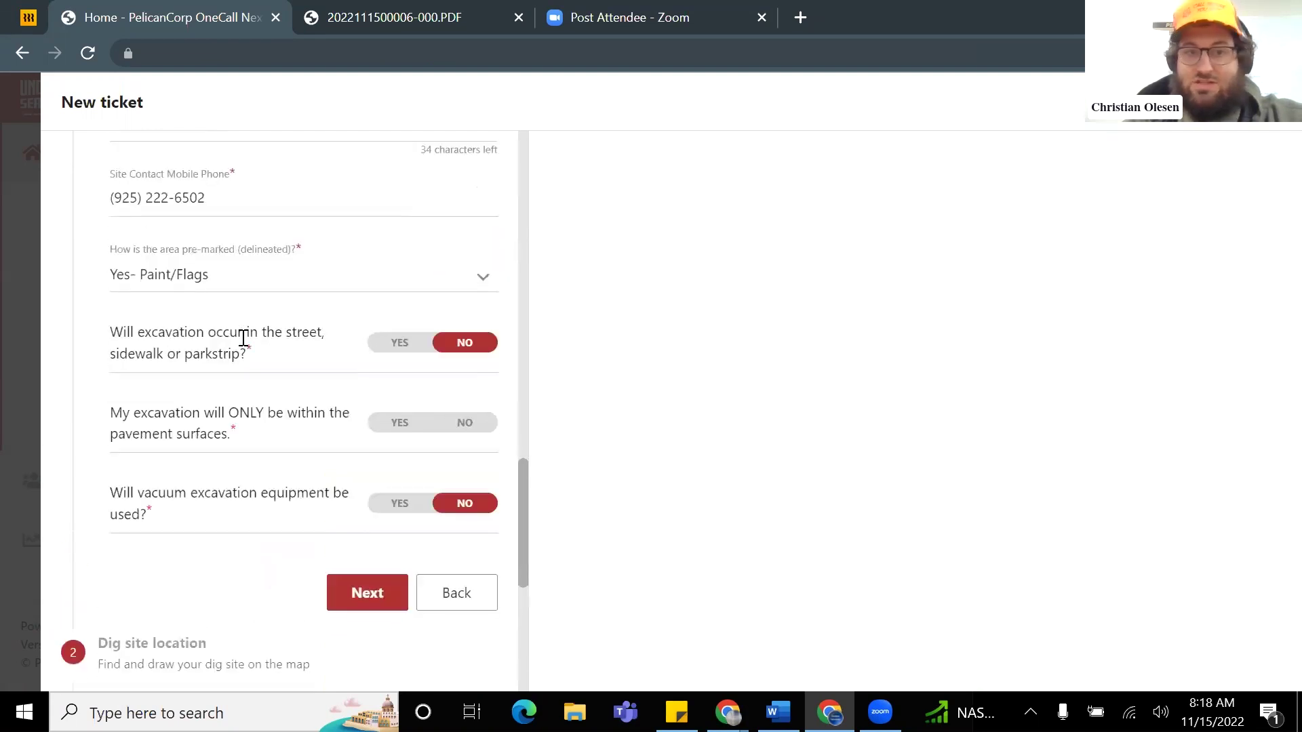
{"action": "left_click", "coordinate": [469, 427]}
{"action": "scroll", "coordinate": [245, 425], "scroll_direction": "down", "scroll_amount": 1}
{"action": "scroll", "coordinate": [246, 421], "scroll_direction": "down", "scroll_amount": 3}
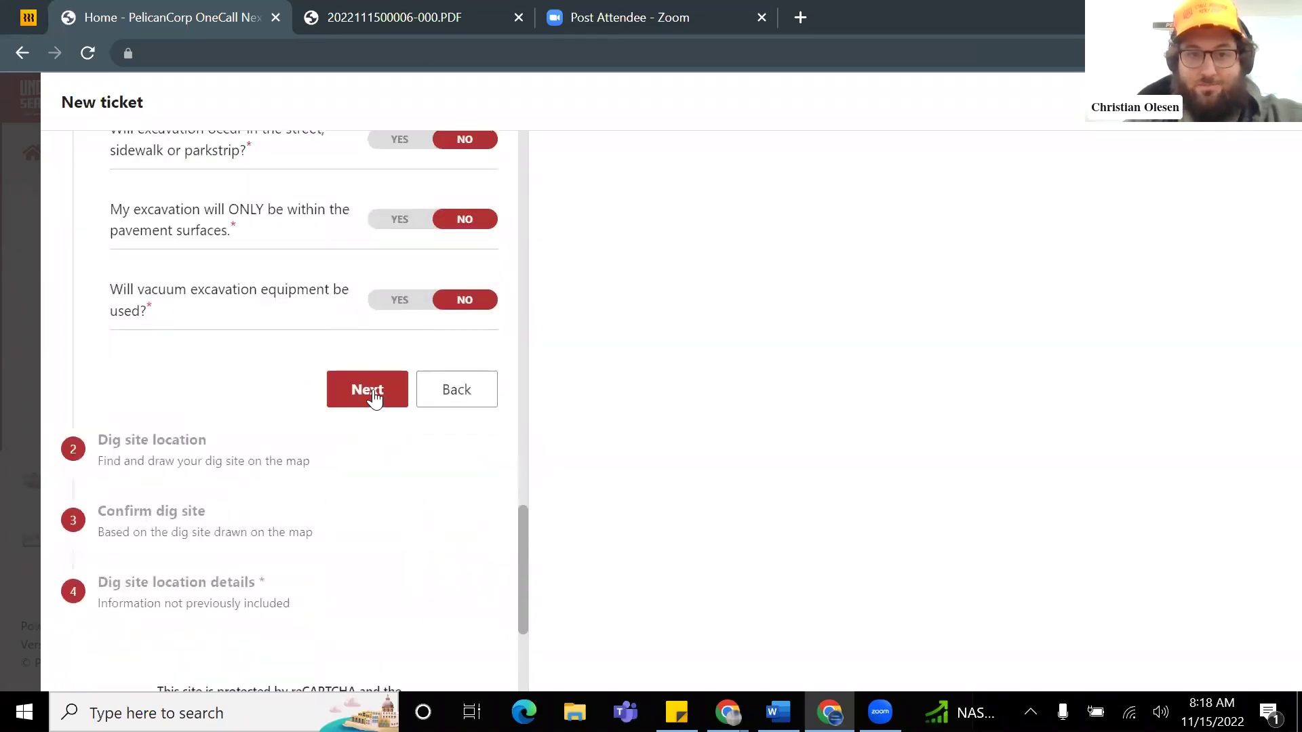
{"action": "left_click", "coordinate": [374, 398]}
Step: Search the dig site by Intersection: Balfour Rd and E Country Club Dr in Brentwood
{"action": "left_click", "coordinate": [410, 385]}
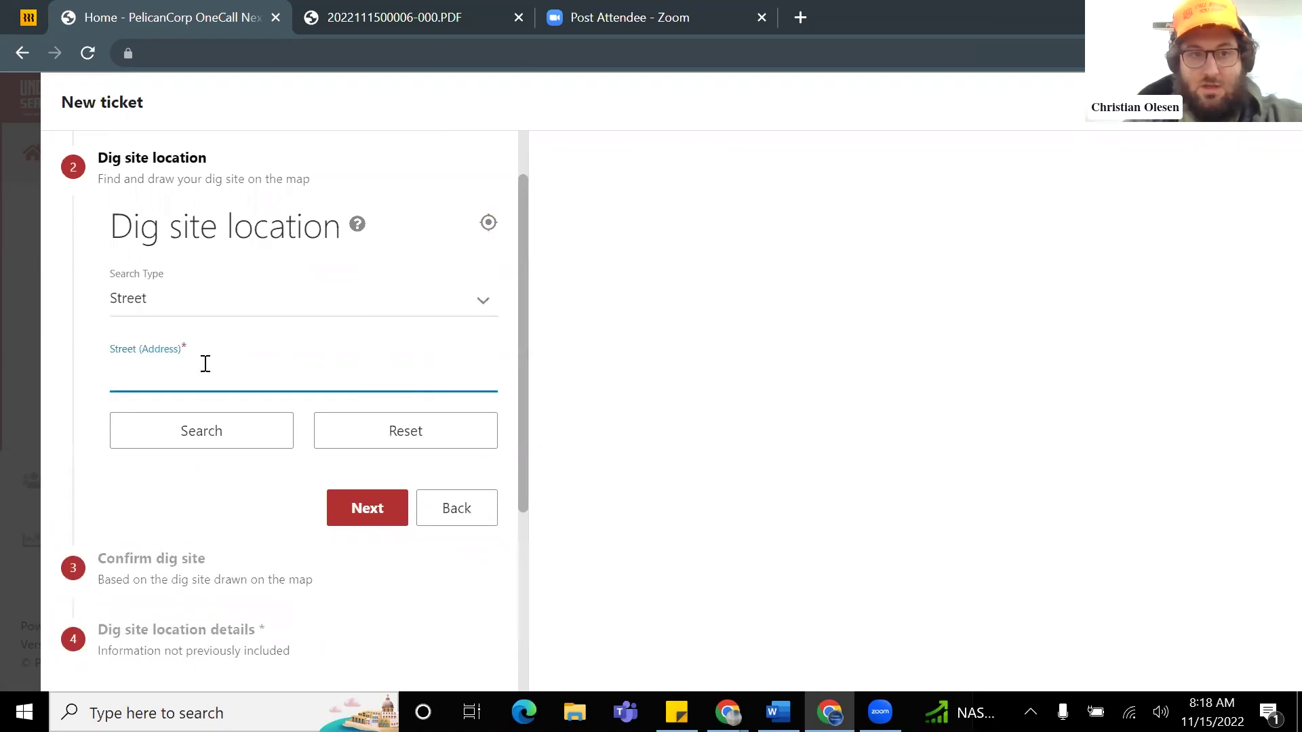
{"action": "left_click", "coordinate": [248, 306]}
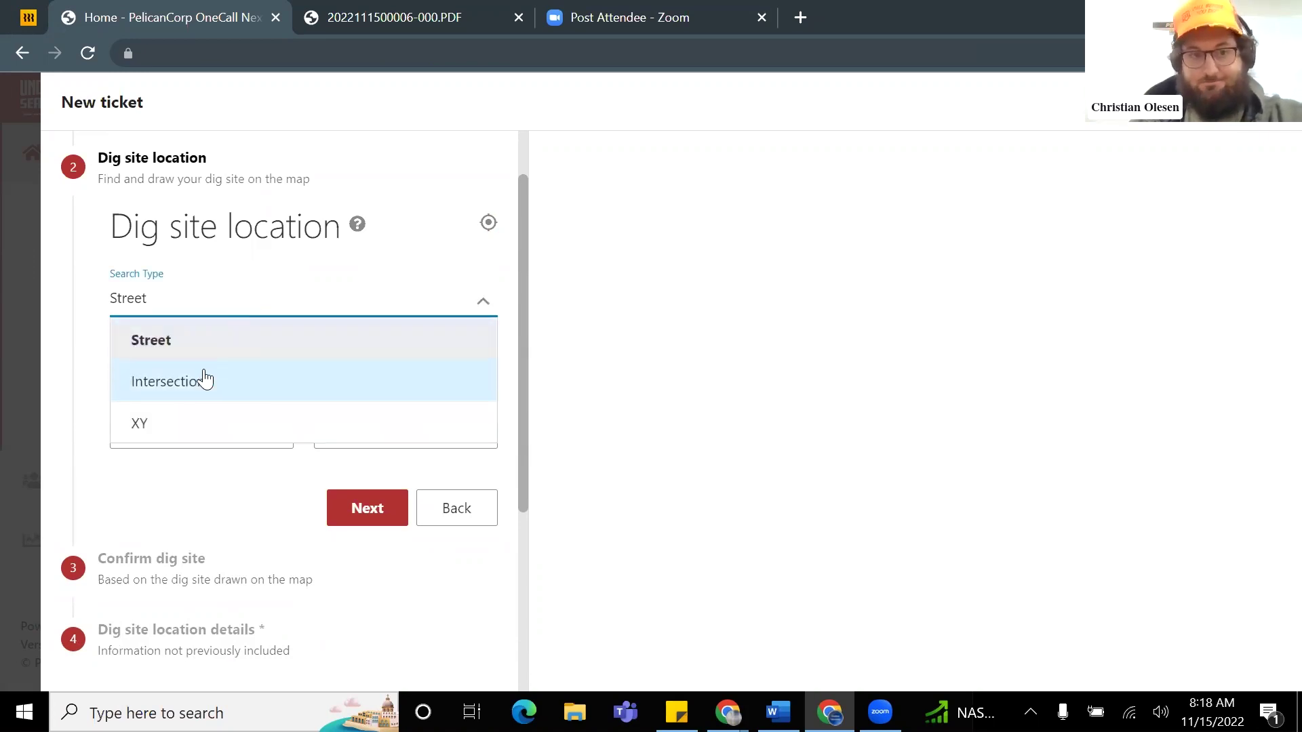
{"action": "left_click", "coordinate": [230, 382]}
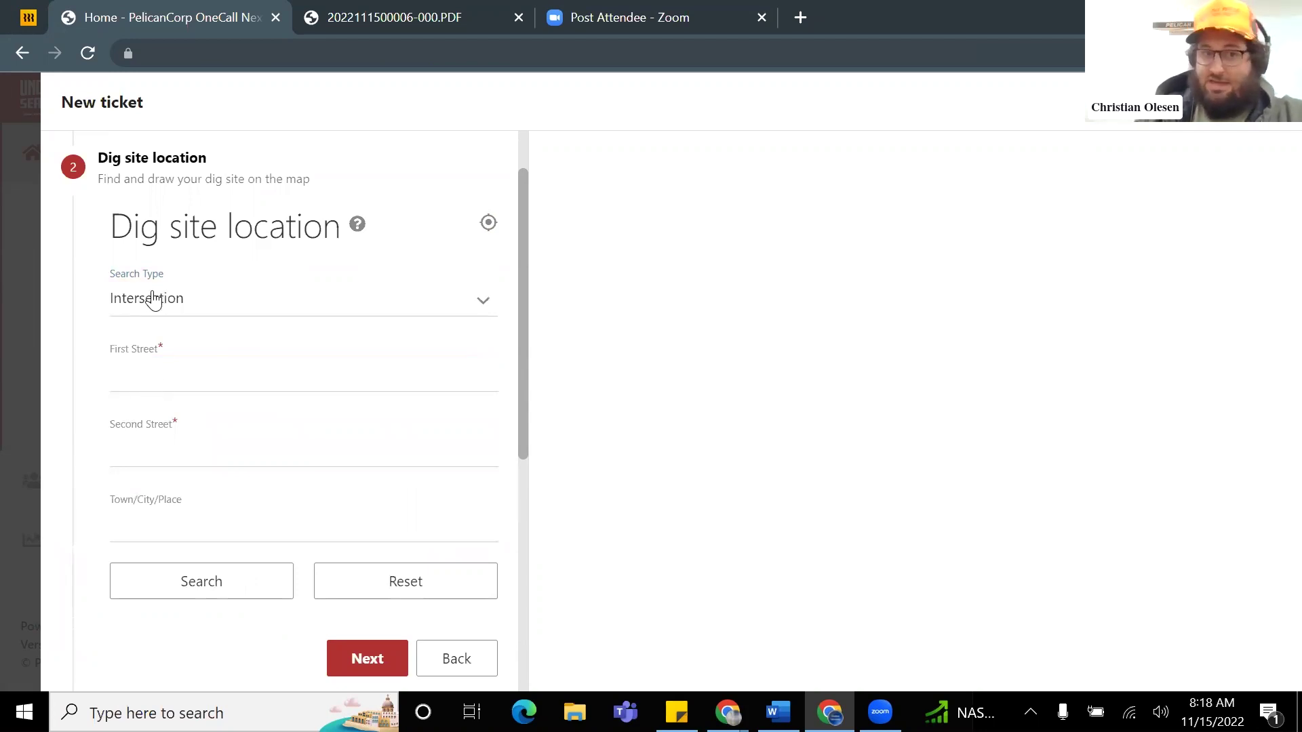
{"action": "left_click", "coordinate": [201, 366]}
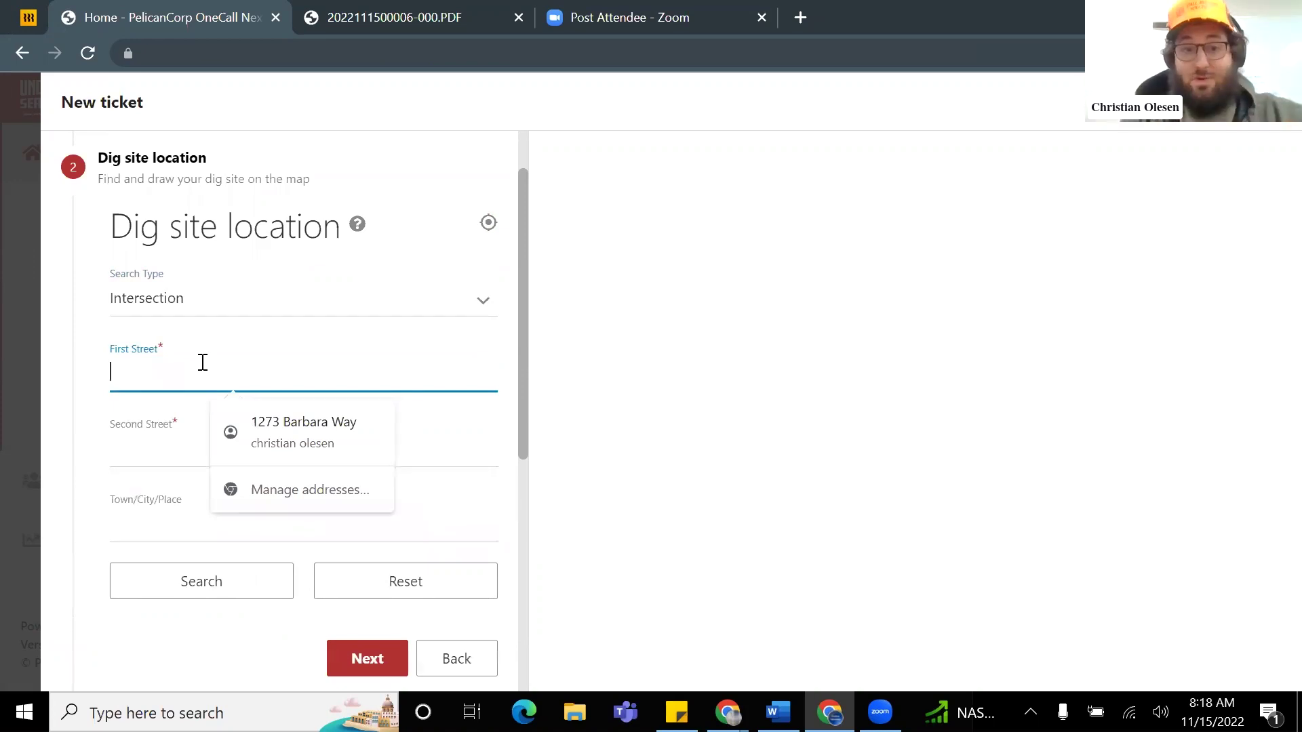
{"action": "type", "text": "Balfour Rd"}
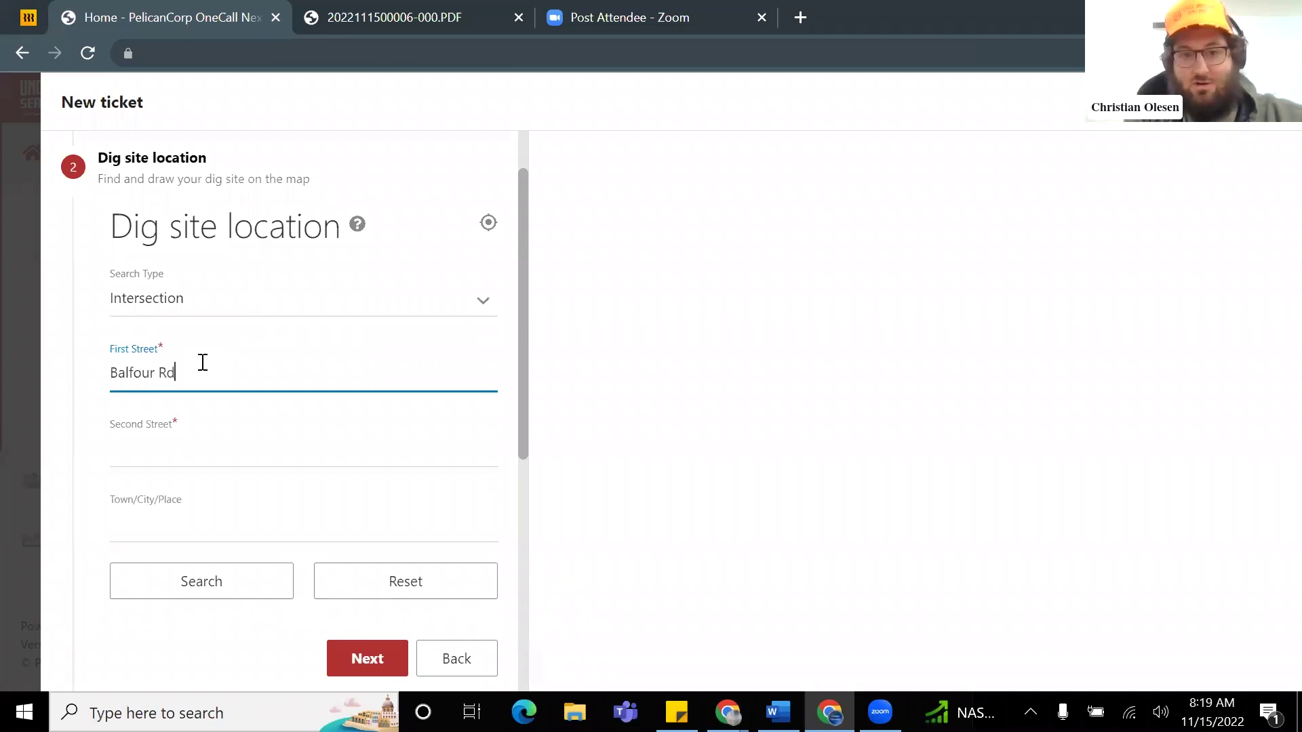
{"action": "key", "text": "Tab"}
{"action": "type", "text": "E "}
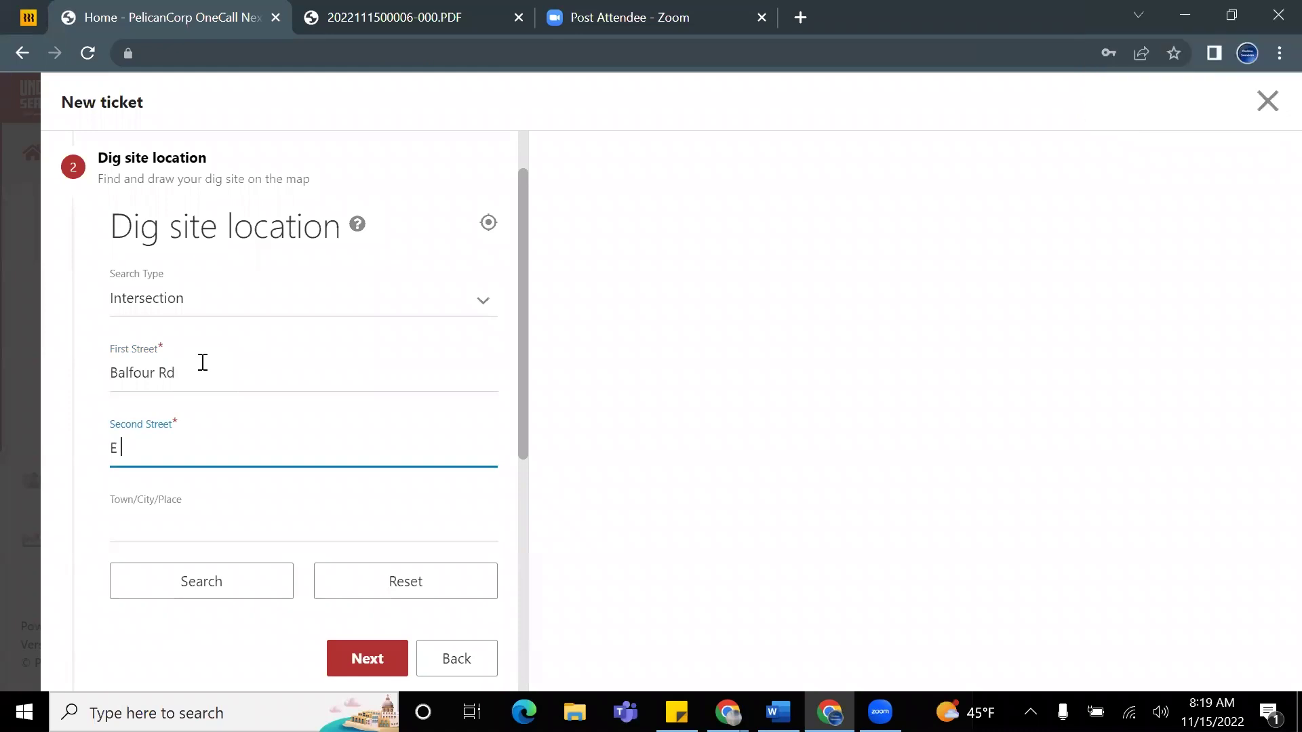
{"action": "type", "text": "Country Club Dr"}
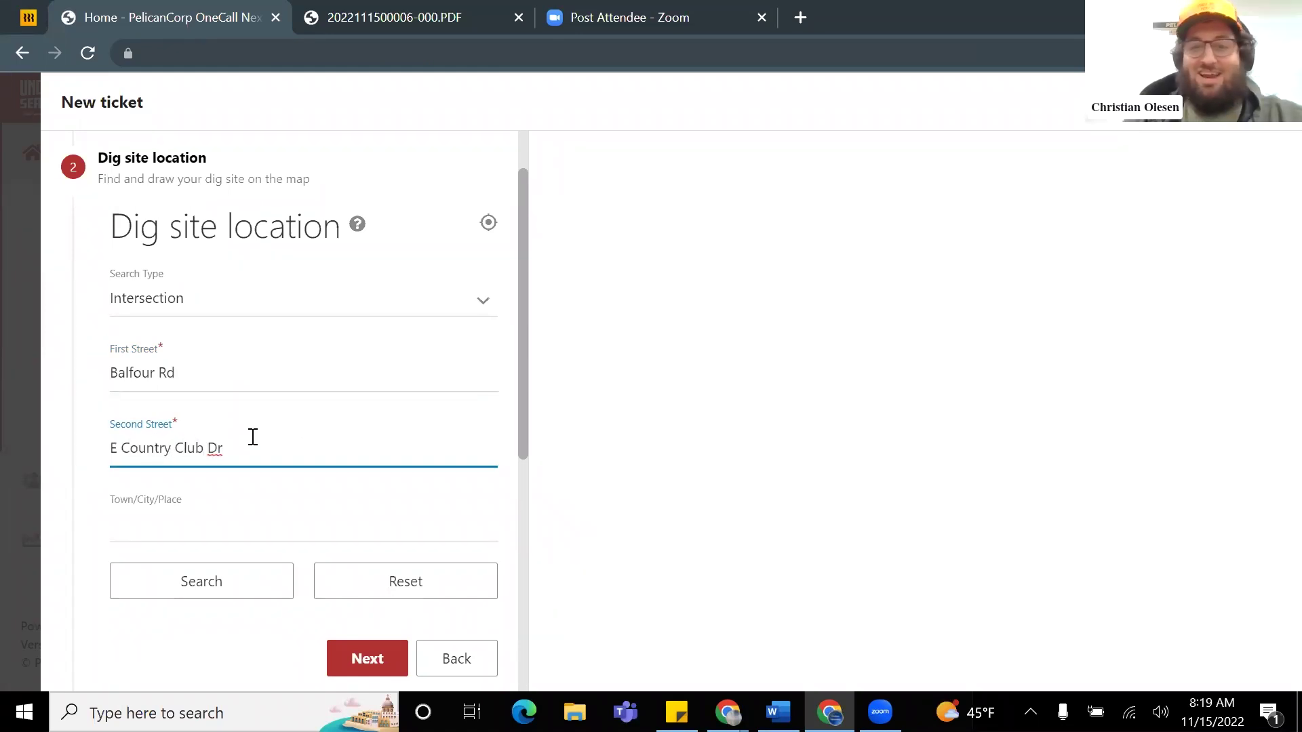
{"action": "left_click", "coordinate": [205, 522]}
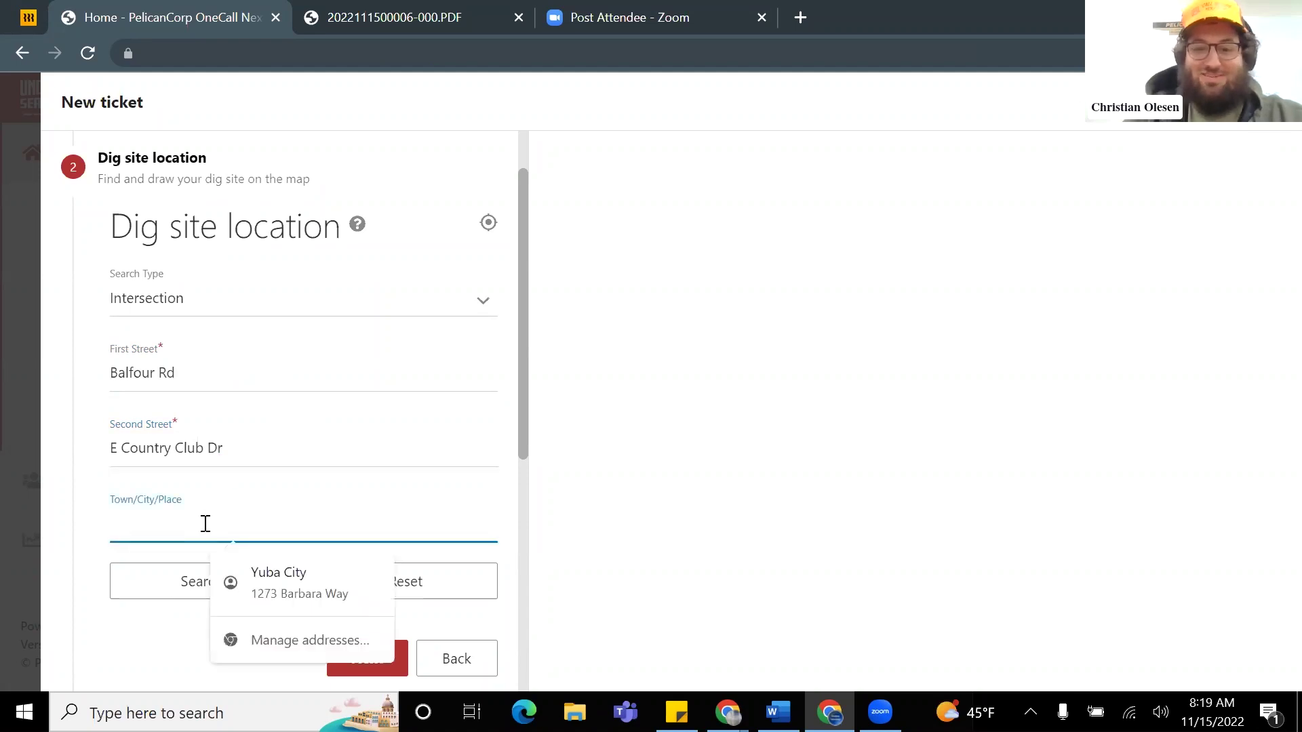
{"action": "type", "text": "Brentwood"}
Step: Run the intersection search and pan the map to show Balfour Rd west of E Country Club Dr
{"action": "left_click", "coordinate": [212, 583]}
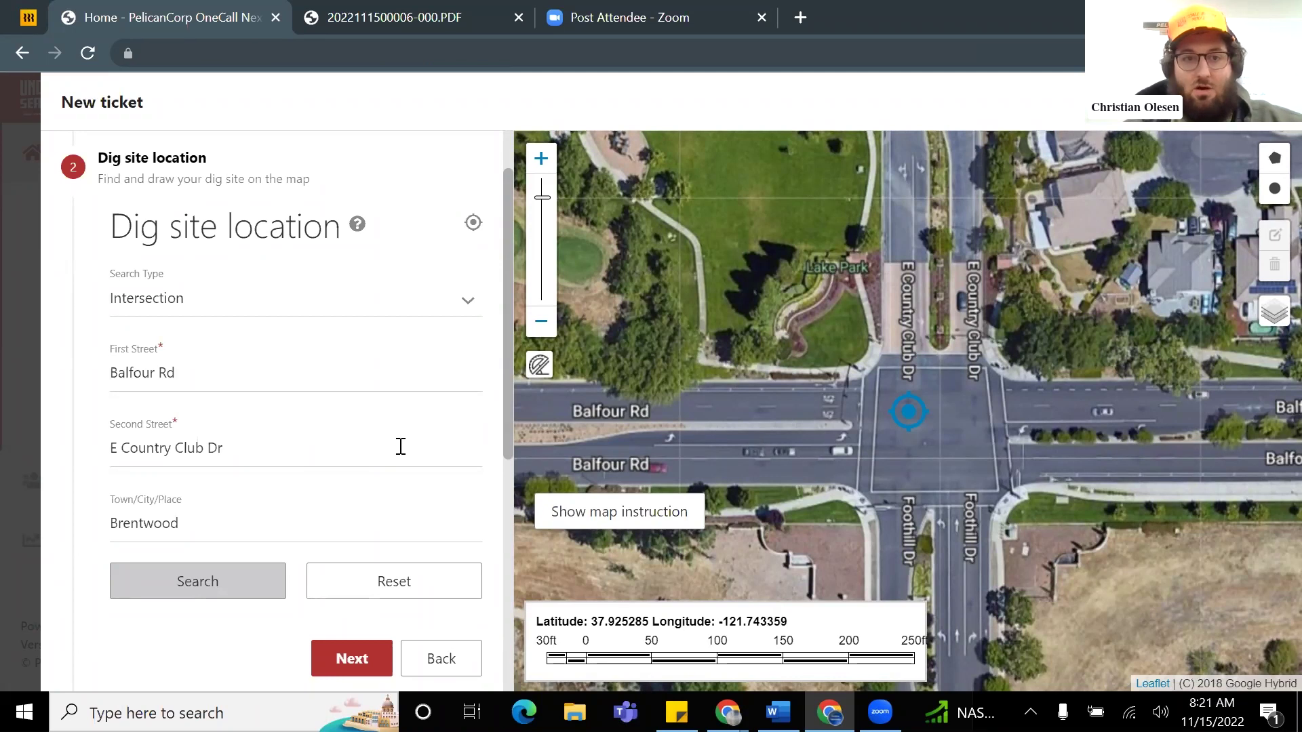
{"action": "mouse_move", "coordinate": [657, 427]}
{"action": "left_mouse_down"}
{"action": "mouse_move", "coordinate": [613, 430]}
{"action": "mouse_move", "coordinate": [747, 406]}
{"action": "left_mouse_up"}
{"action": "scroll", "coordinate": [613, 430], "scroll_direction": "down", "scroll_amount": 2}
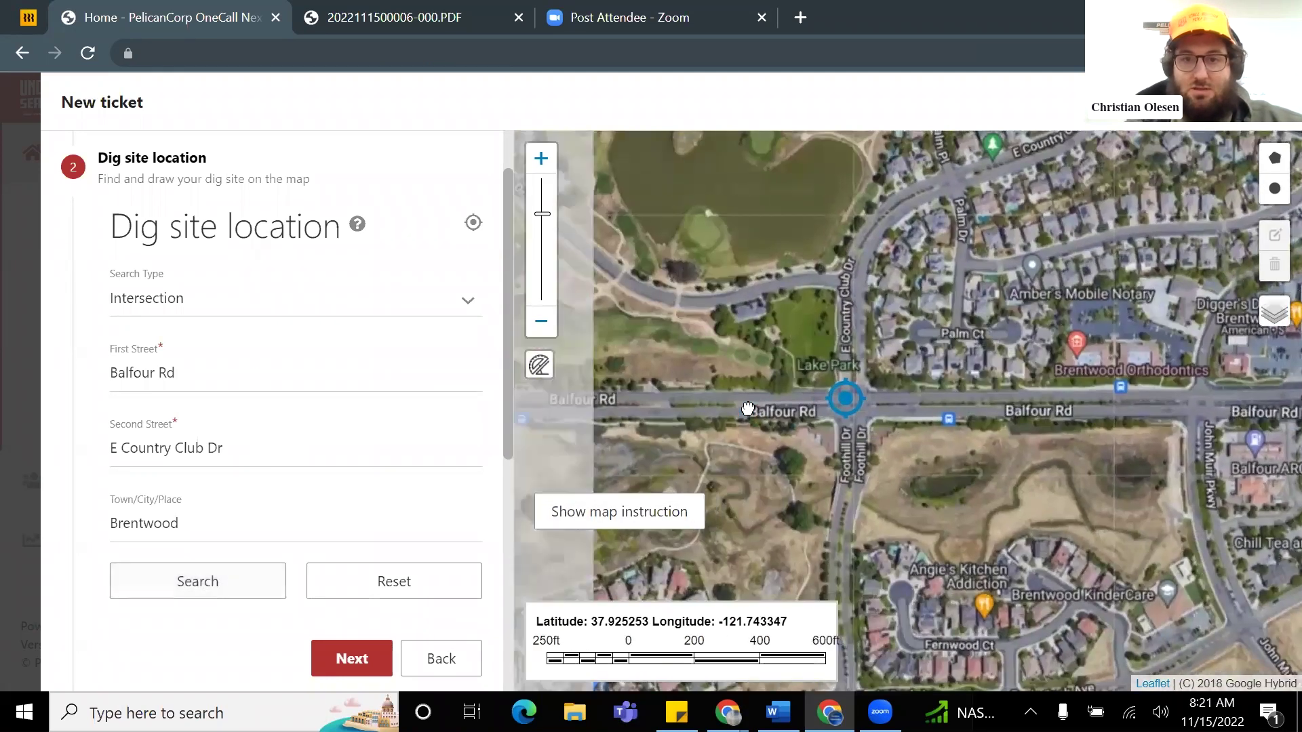
{"action": "scroll", "coordinate": [747, 407], "scroll_direction": "up", "scroll_amount": 1}
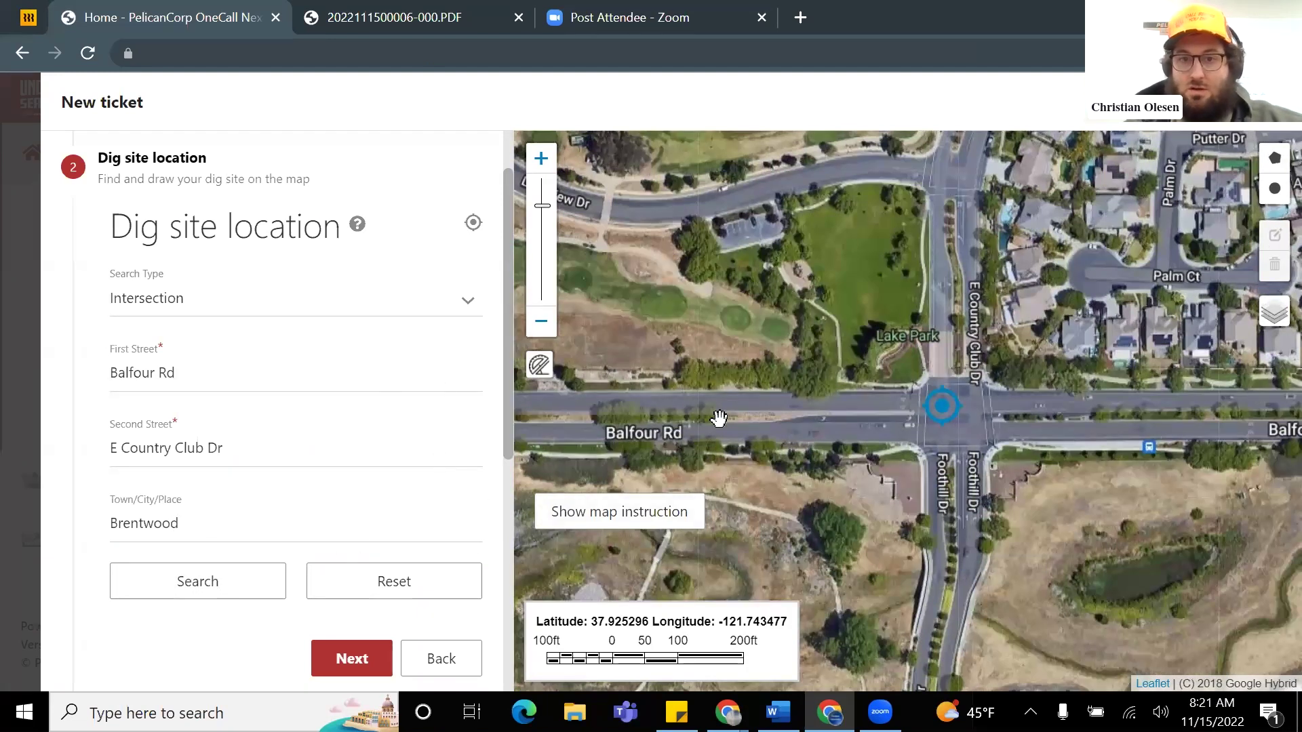
{"action": "scroll", "coordinate": [718, 418], "scroll_direction": "up", "scroll_amount": 1}
{"action": "left_click_drag", "start_coordinate": [735, 416], "coordinate": [828, 415]}
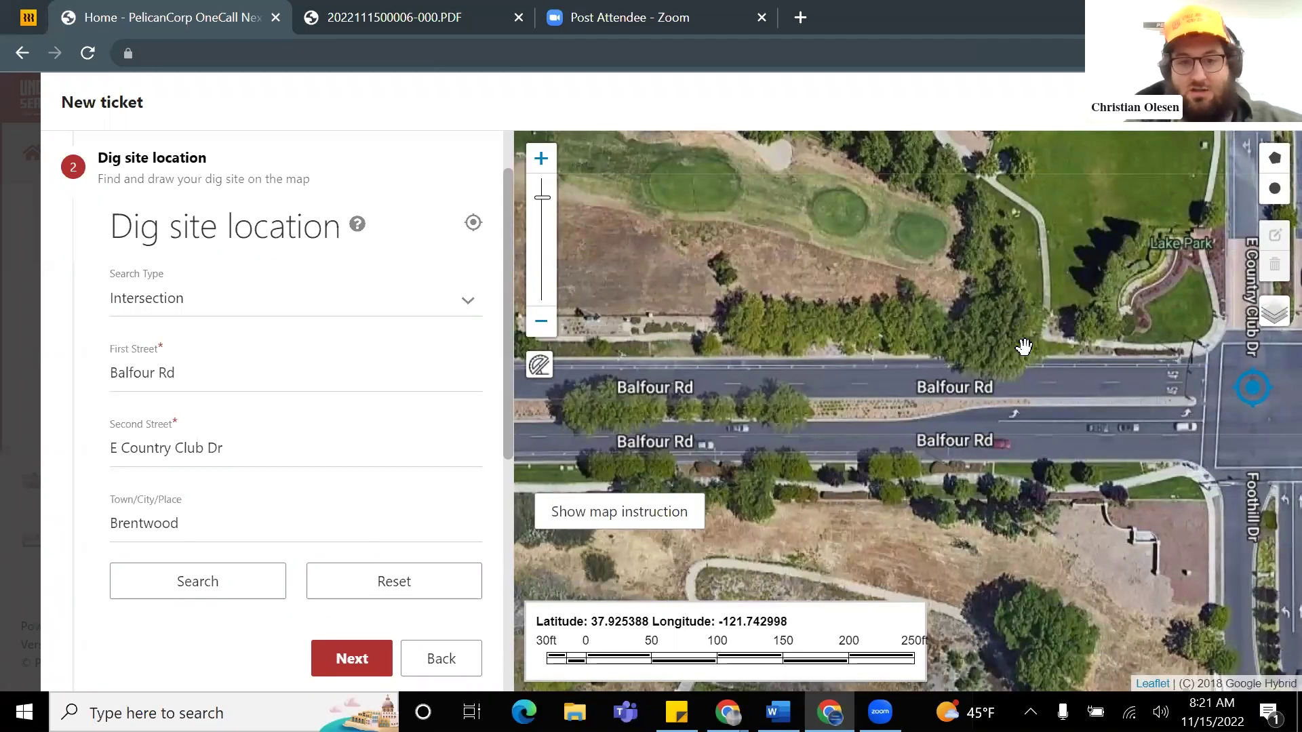
Step: Trace a trial dig-area polygon along Balfour Rd, then clear it from the map
{"action": "left_click", "coordinate": [1275, 163]}
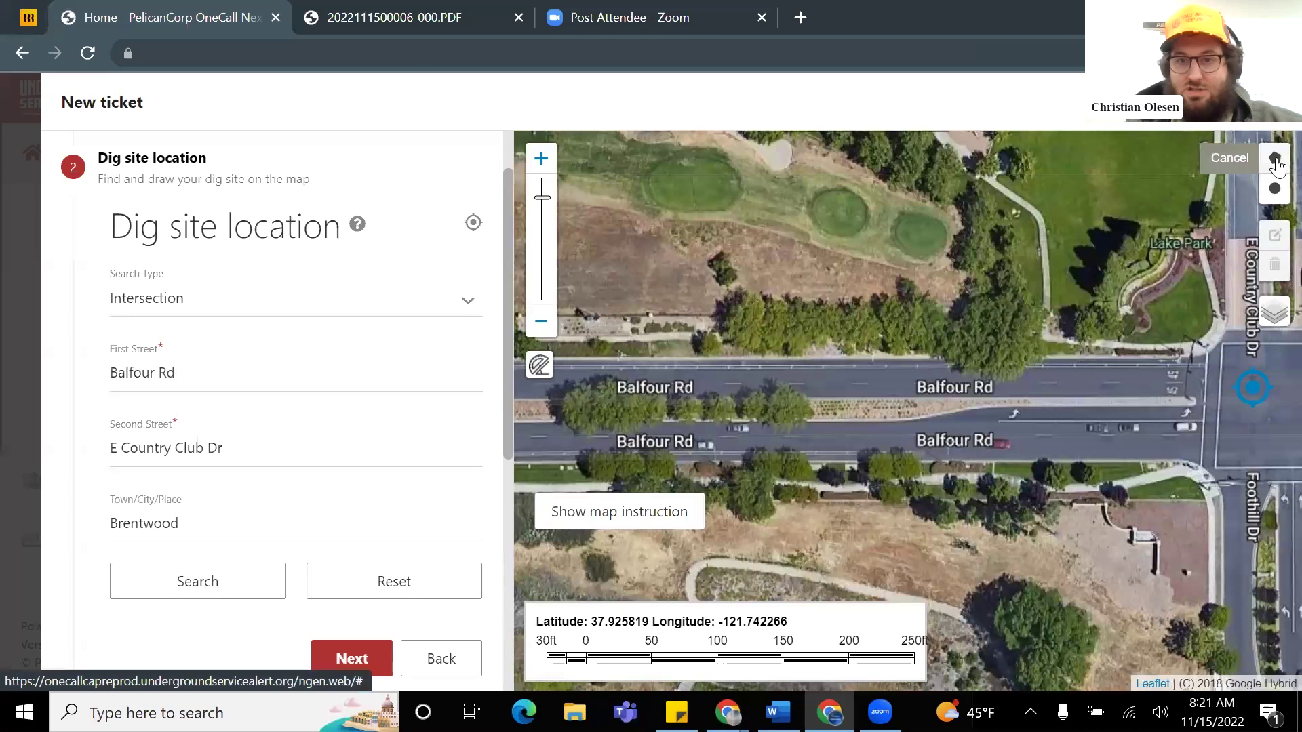
{"action": "left_click", "coordinate": [965, 396]}
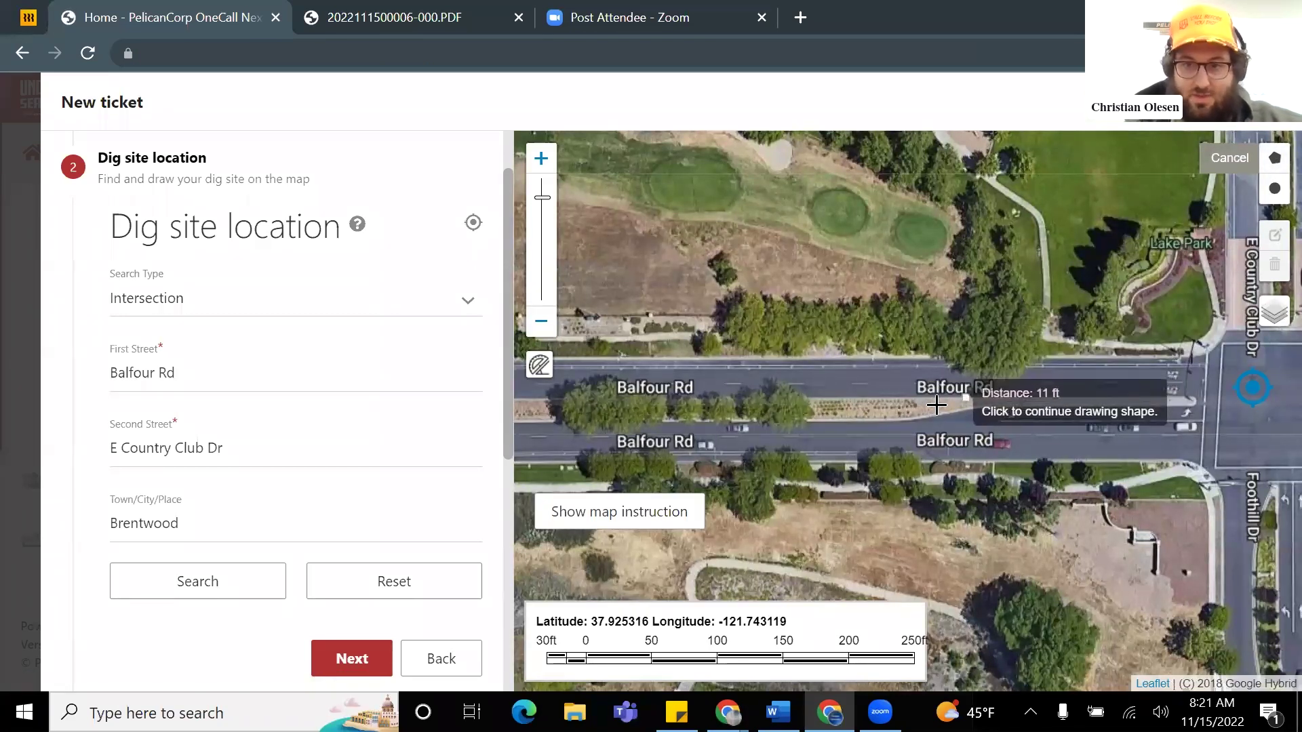
{"action": "left_click", "coordinate": [874, 421]}
{"action": "left_click", "coordinate": [598, 421]}
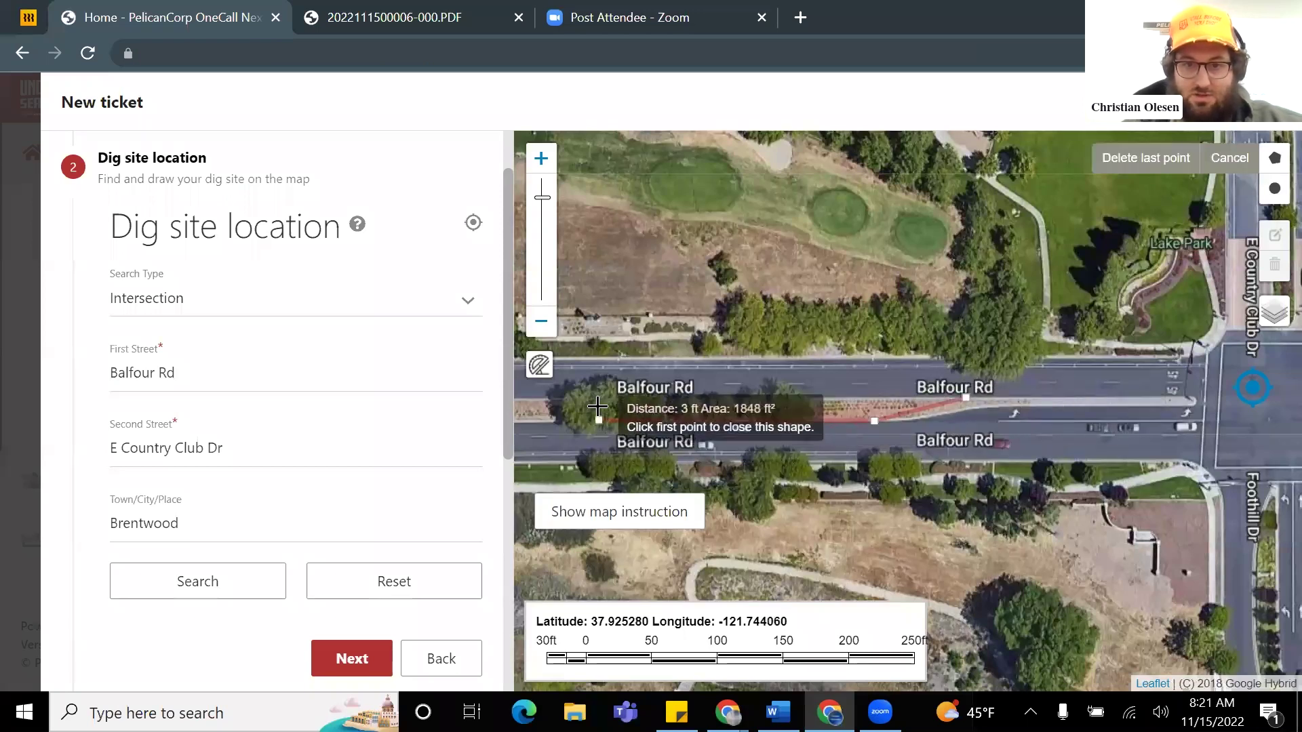
{"action": "left_click", "coordinate": [592, 326]}
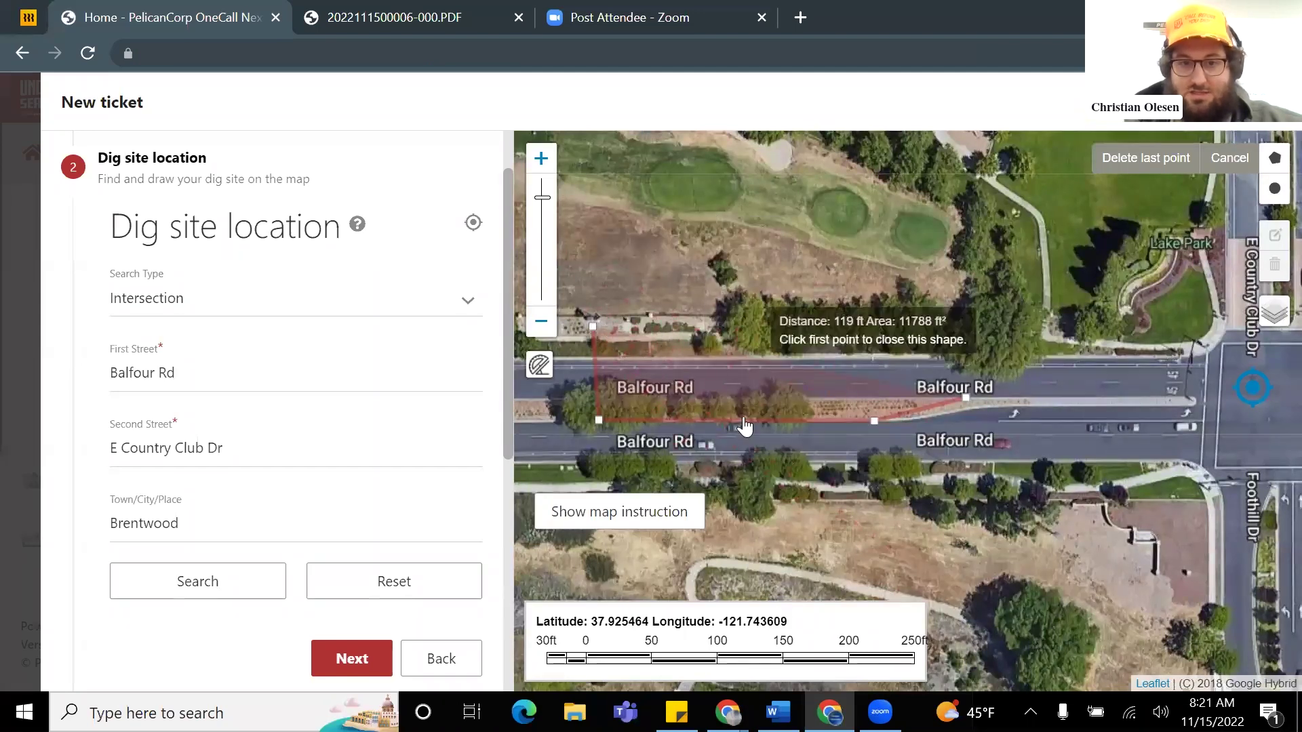
{"action": "left_click", "coordinate": [784, 416]}
{"action": "left_click", "coordinate": [874, 421]}
{"action": "left_click", "coordinate": [938, 394]}
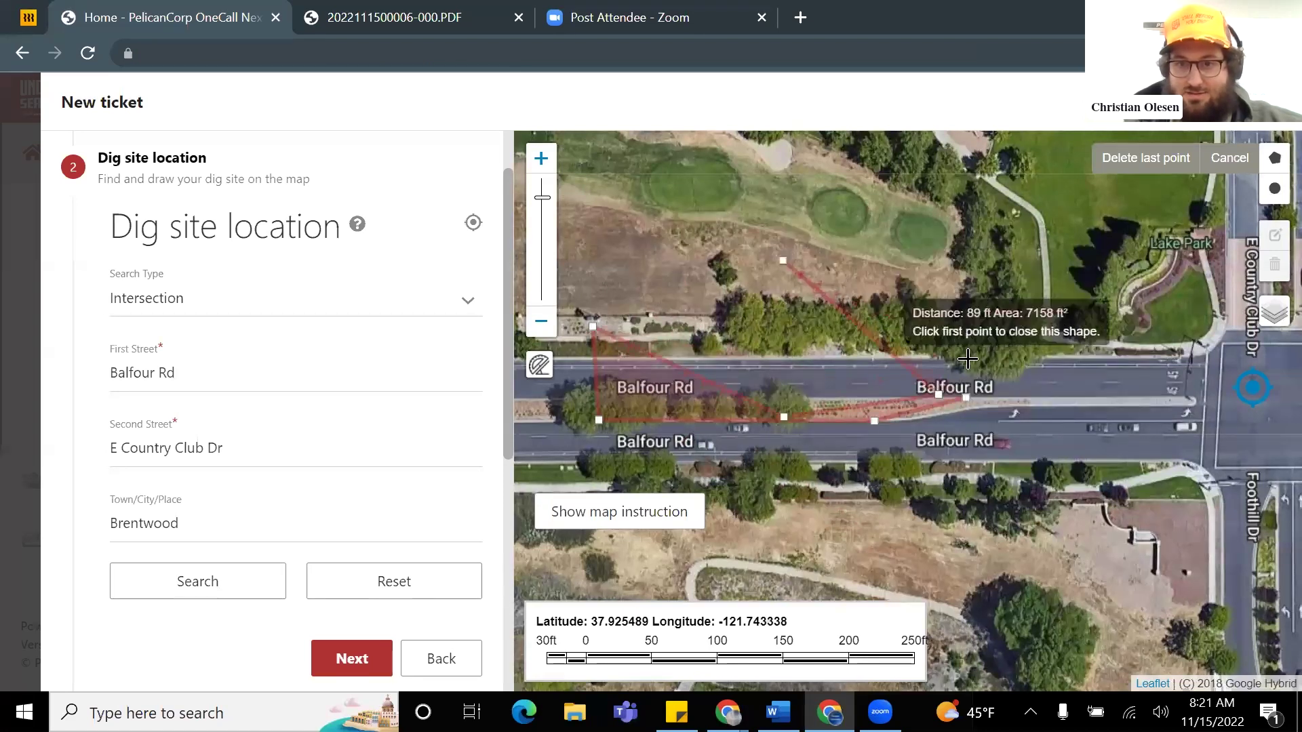
{"action": "left_click", "coordinate": [967, 399]}
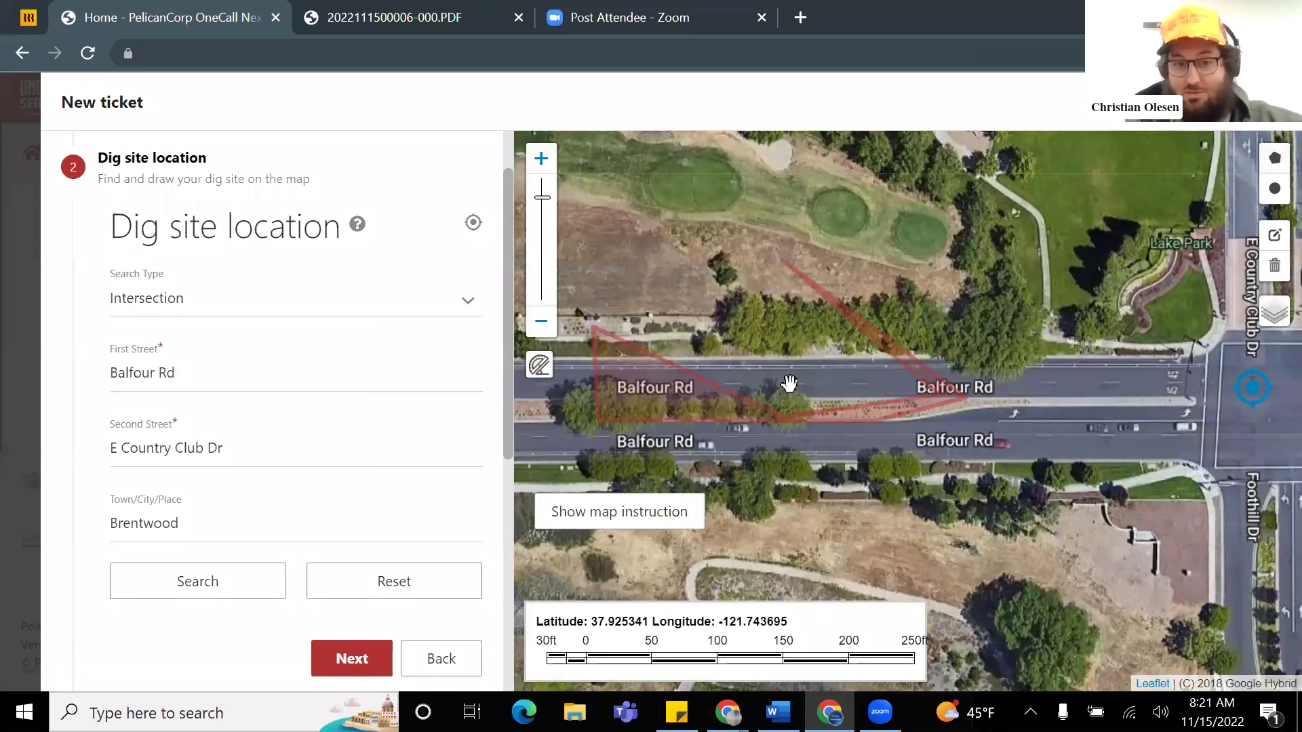
{"action": "left_click", "coordinate": [1275, 269]}
{"action": "left_click", "coordinate": [1227, 265]}
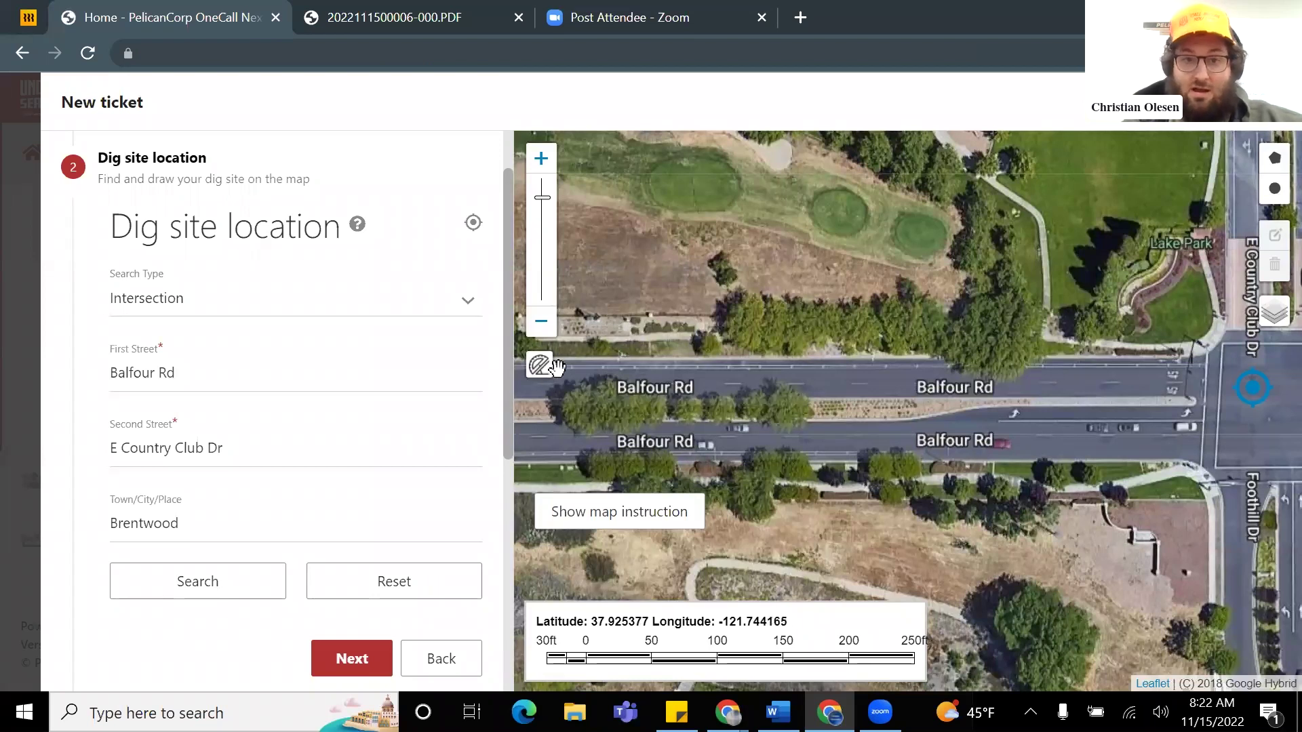
Step: Pan and zoom the satellite map west along Balfour Rd to the E Country Club Dr intersection
{"action": "left_click_drag", "start_coordinate": [841, 354], "coordinate": [1010, 333]}
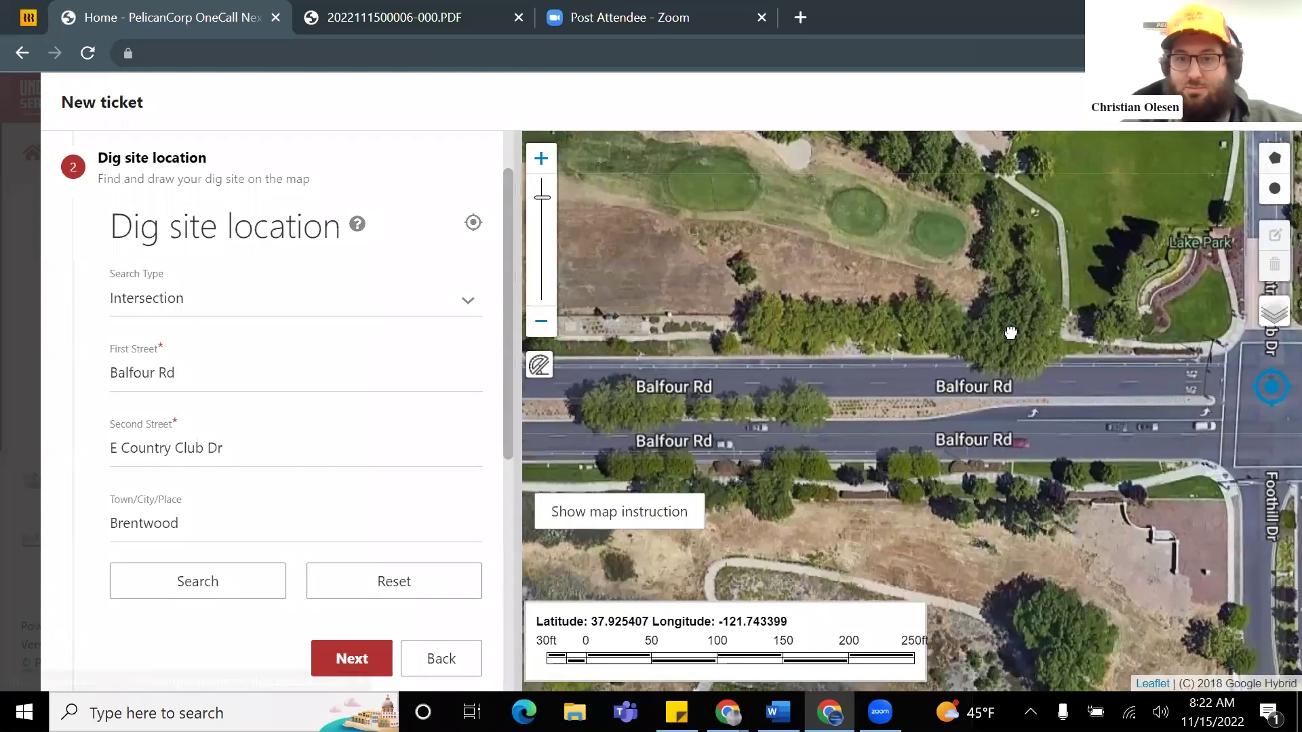
{"action": "scroll", "coordinate": [997, 370], "scroll_direction": "down", "scroll_amount": 1}
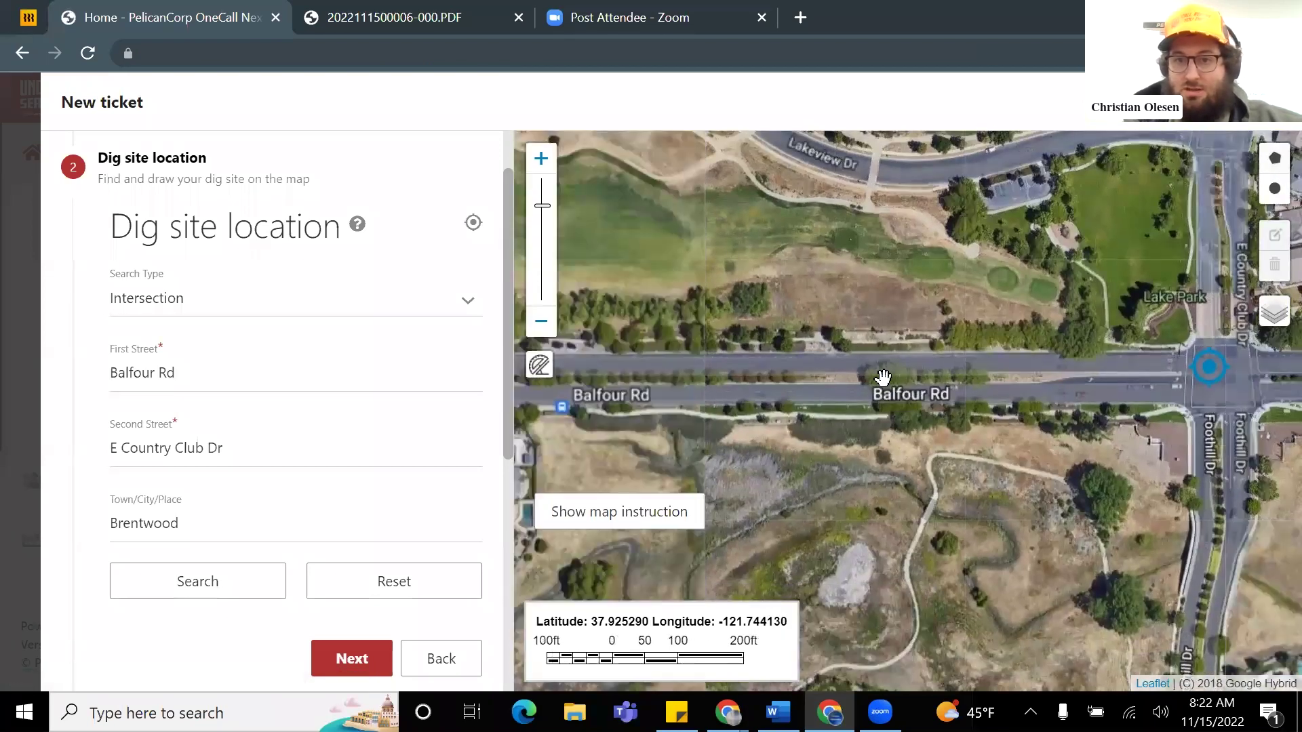
{"action": "scroll", "coordinate": [937, 377], "scroll_direction": "down", "scroll_amount": 1}
{"action": "left_click_drag", "start_coordinate": [889, 384], "coordinate": [1157, 384]}
{"action": "mouse_move", "coordinate": [770, 357]}
{"action": "left_mouse_down"}
{"action": "mouse_move", "coordinate": [1133, 372]}
{"action": "mouse_move", "coordinate": [723, 381]}
{"action": "left_mouse_up"}
{"action": "left_click_drag", "start_coordinate": [1110, 371], "coordinate": [1032, 387]}
{"action": "scroll", "coordinate": [1055, 385], "scroll_direction": "up", "scroll_amount": 1}
{"action": "scroll", "coordinate": [1055, 385], "scroll_direction": "up", "scroll_amount": 2}
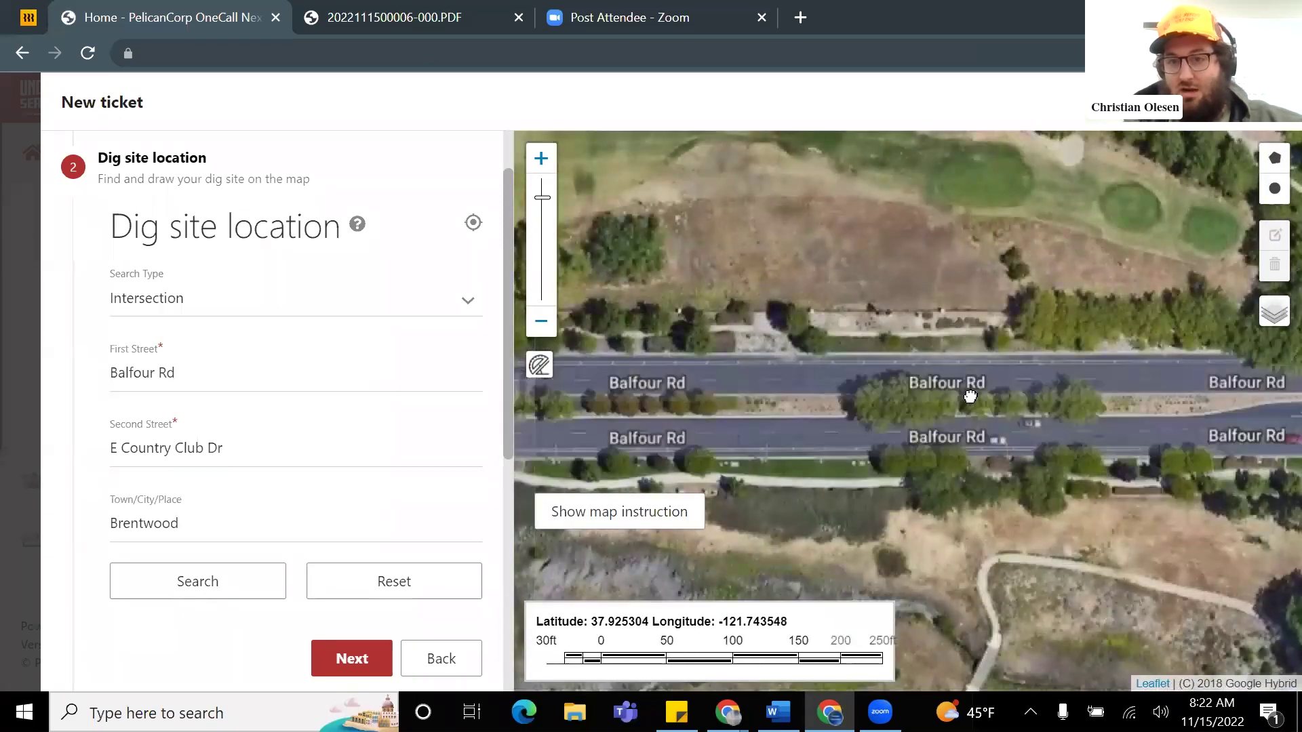
Step: Place trial polygon corners along Balfour Rd and re-centre the map on the median
{"action": "left_click", "coordinate": [1275, 163]}
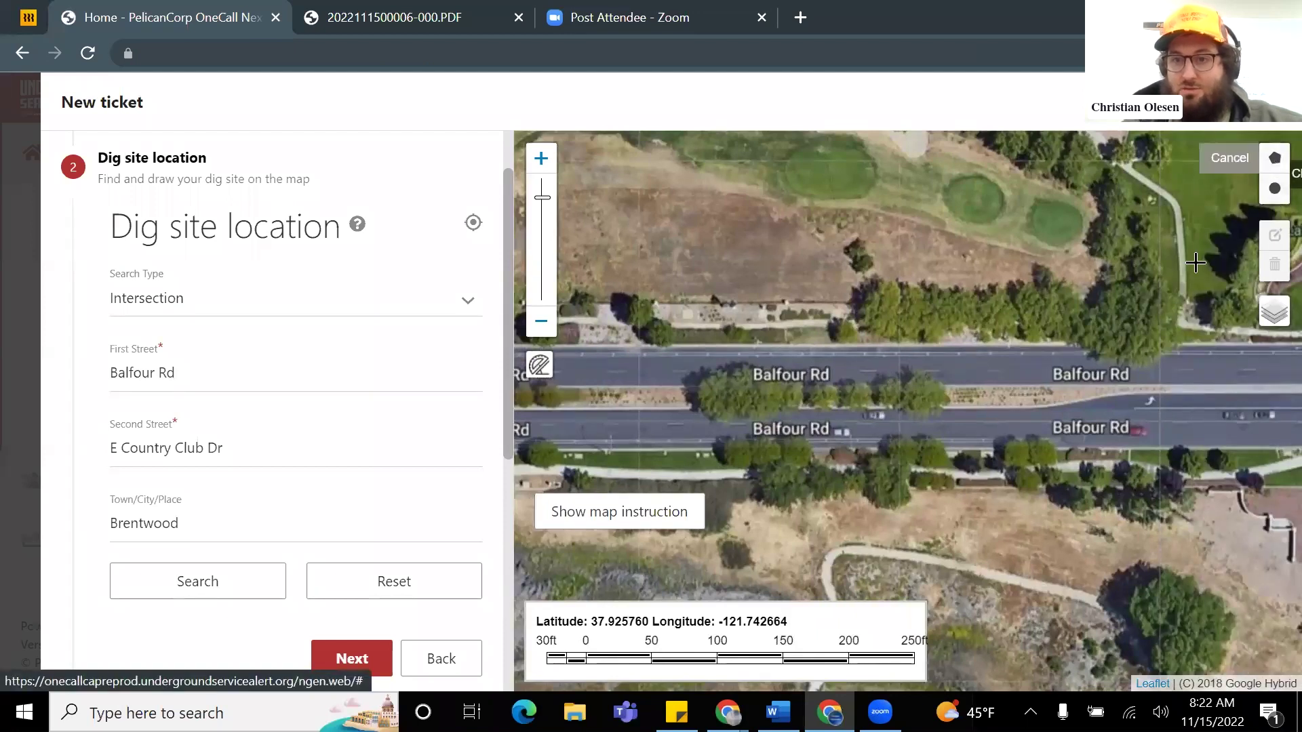
{"action": "left_click", "coordinate": [1136, 392]}
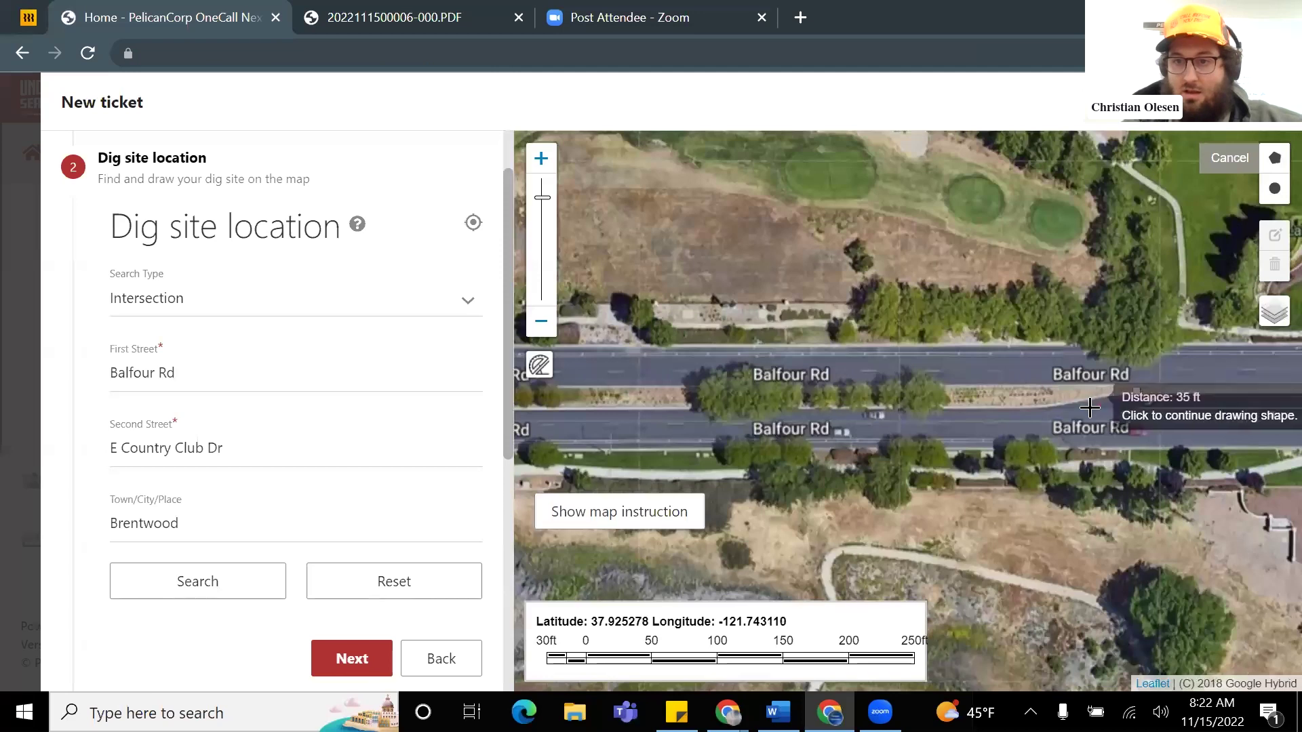
{"action": "scroll", "coordinate": [1122, 399], "scroll_direction": "up", "scroll_amount": 1}
{"action": "scroll", "coordinate": [1085, 396], "scroll_direction": "up", "scroll_amount": 1}
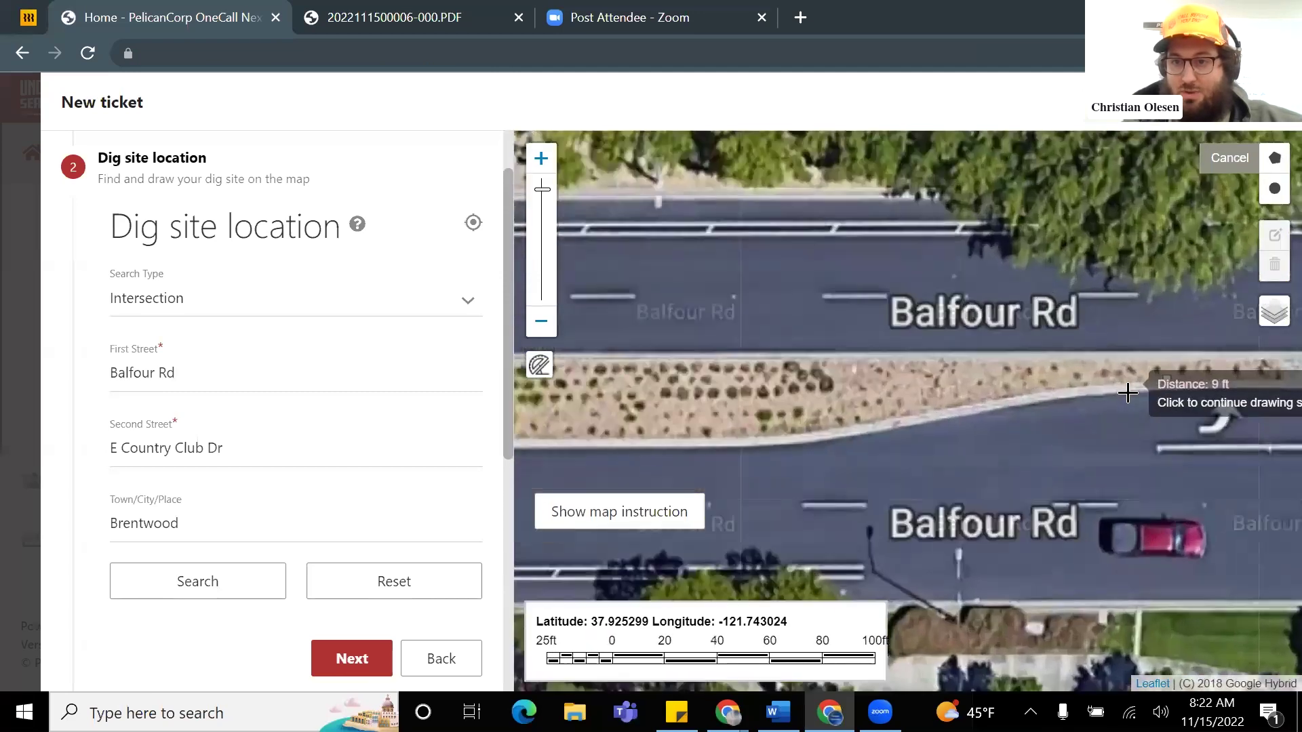
{"action": "left_click", "coordinate": [1072, 393]}
{"action": "left_click", "coordinate": [912, 421]}
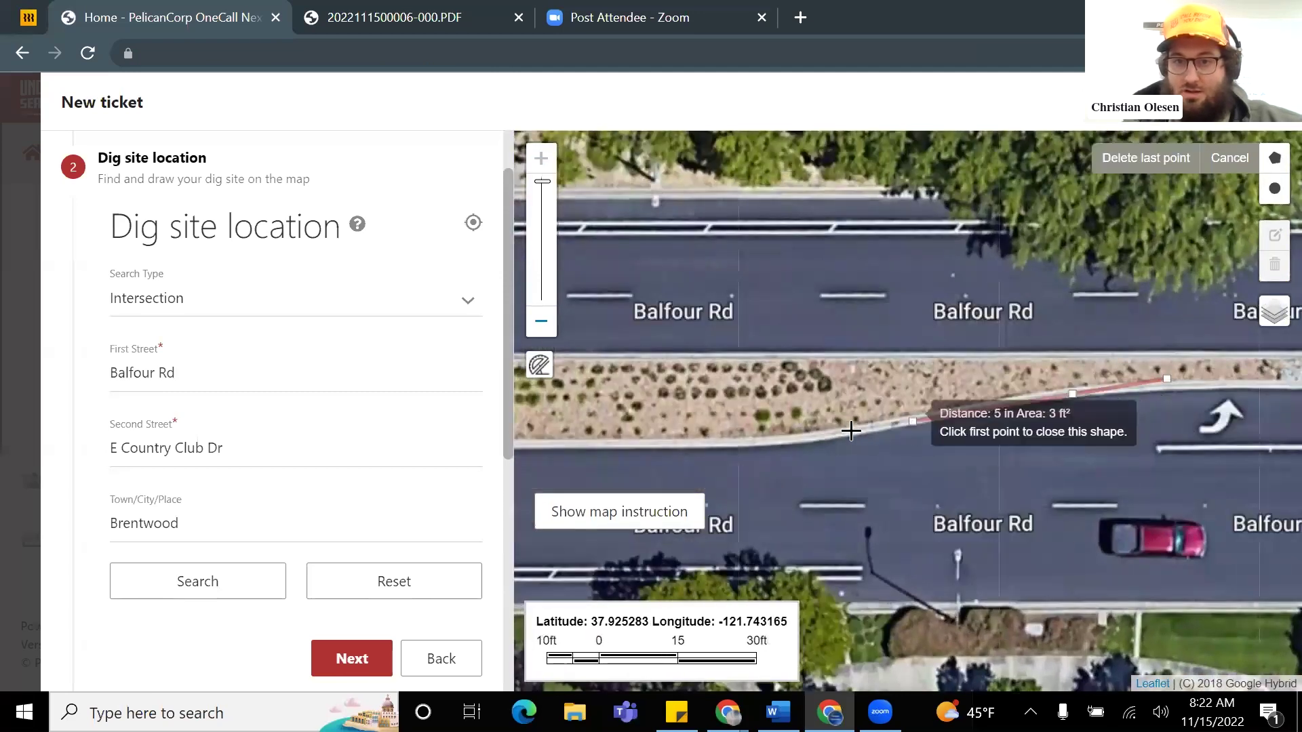
{"action": "scroll", "coordinate": [743, 440], "scroll_direction": "down", "scroll_amount": 3}
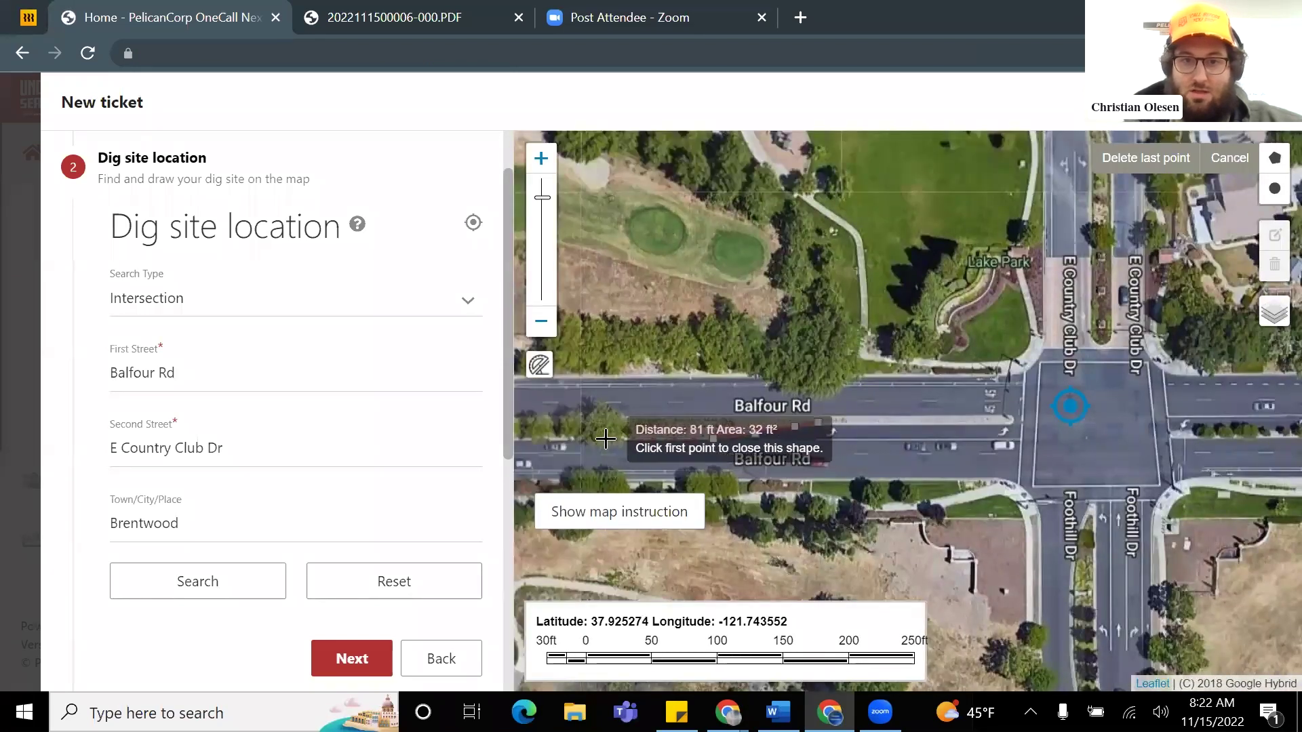
{"action": "left_click", "coordinate": [606, 441]}
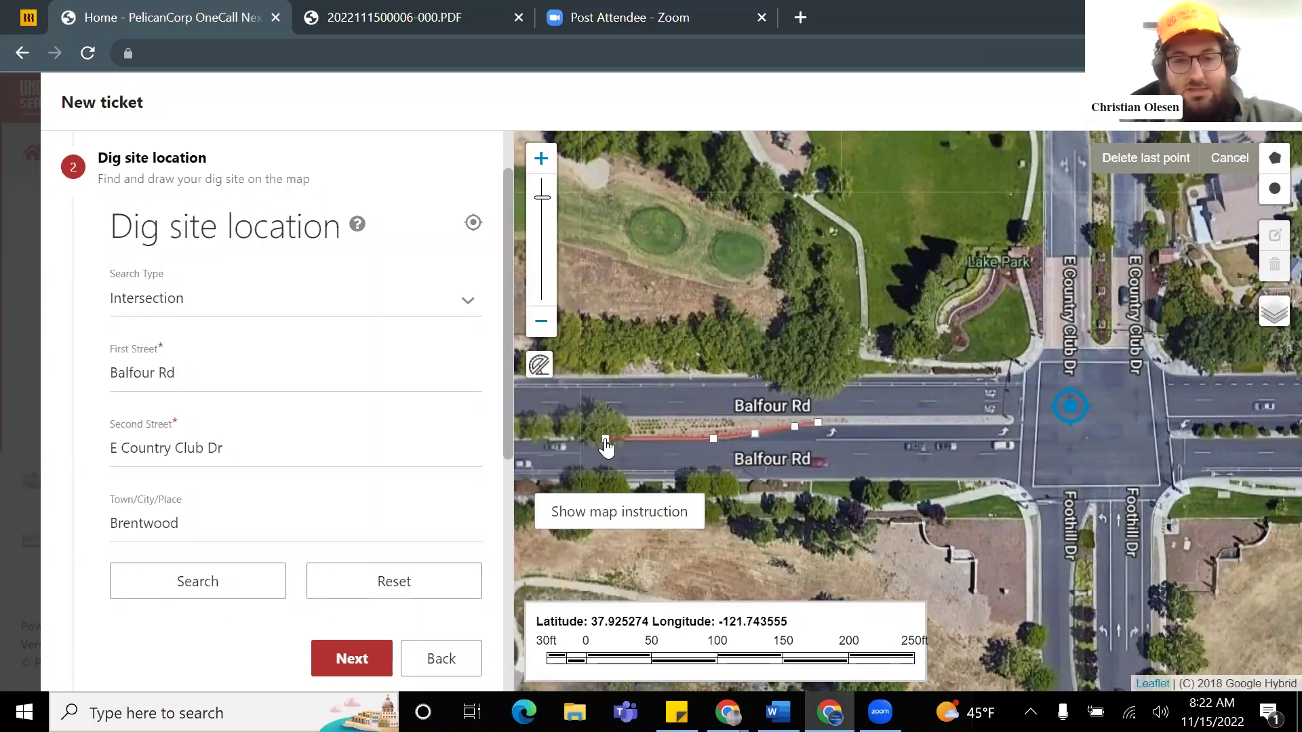
{"action": "left_click_drag", "start_coordinate": [606, 448], "coordinate": [1005, 436]}
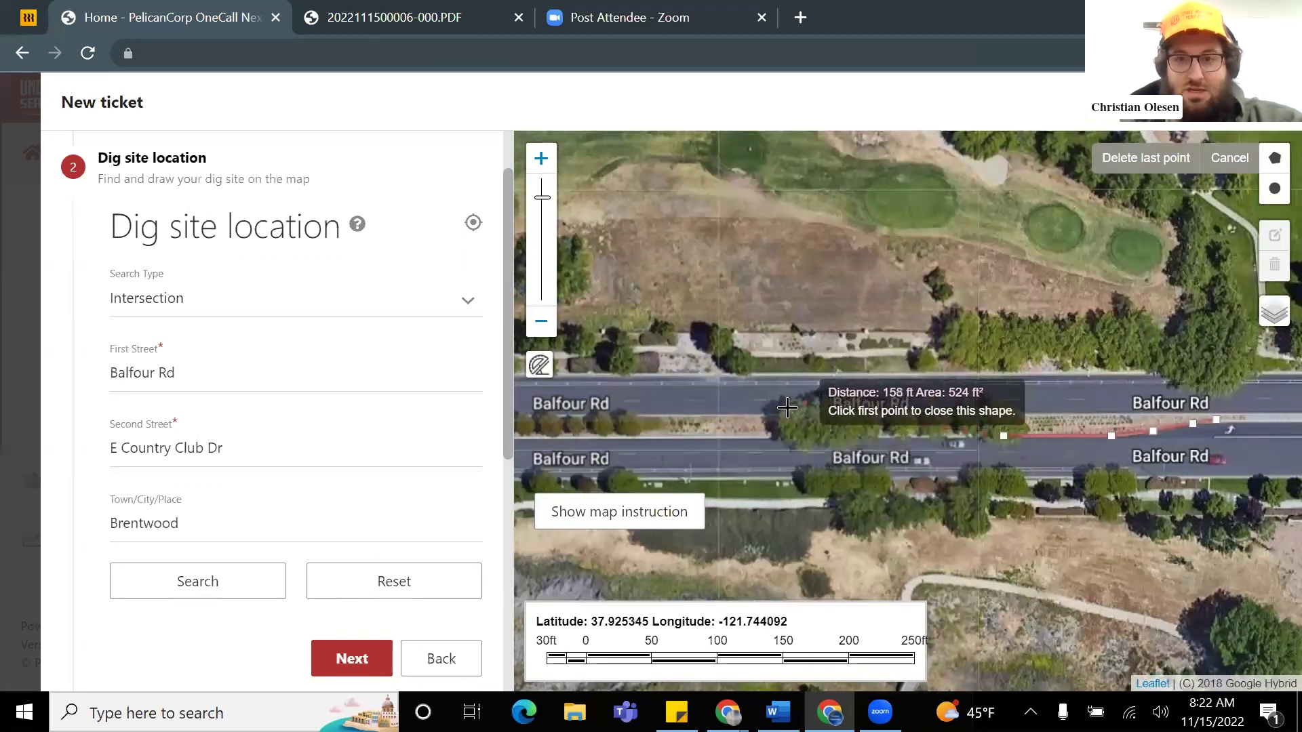
{"action": "left_click", "coordinate": [729, 456]}
{"action": "left_click_drag", "start_coordinate": [729, 456], "coordinate": [903, 458]}
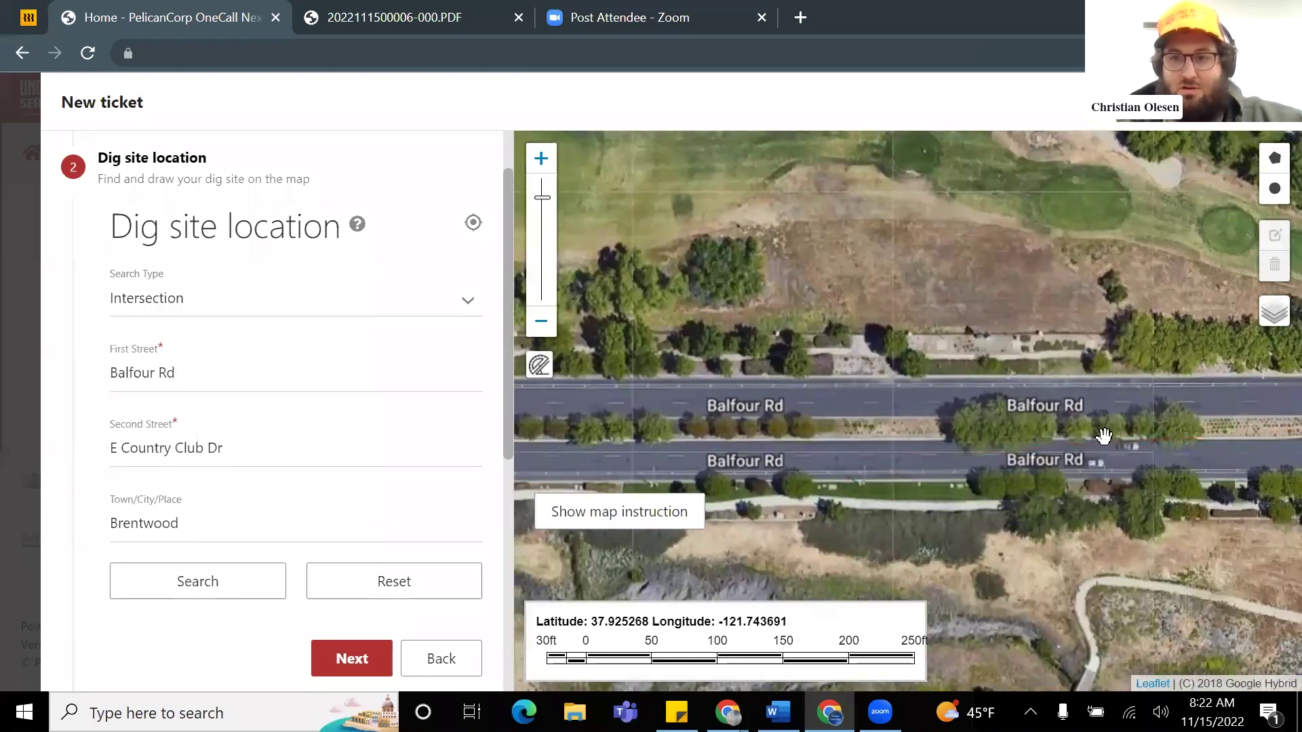
{"action": "left_click_drag", "start_coordinate": [818, 435], "coordinate": [863, 430]}
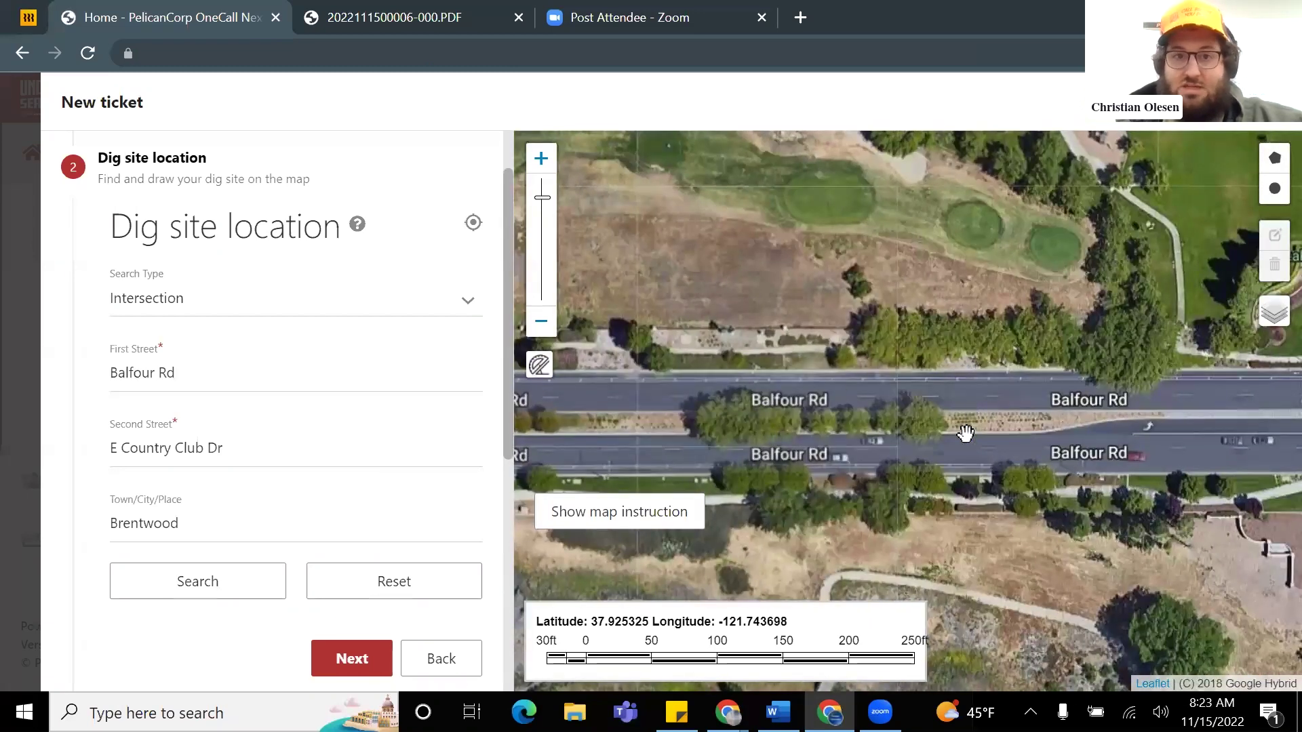
Step: Start a new dig-site polygon, undo a misplaced corner, and trace the median's south edge westward
{"action": "left_click", "coordinate": [1275, 189]}
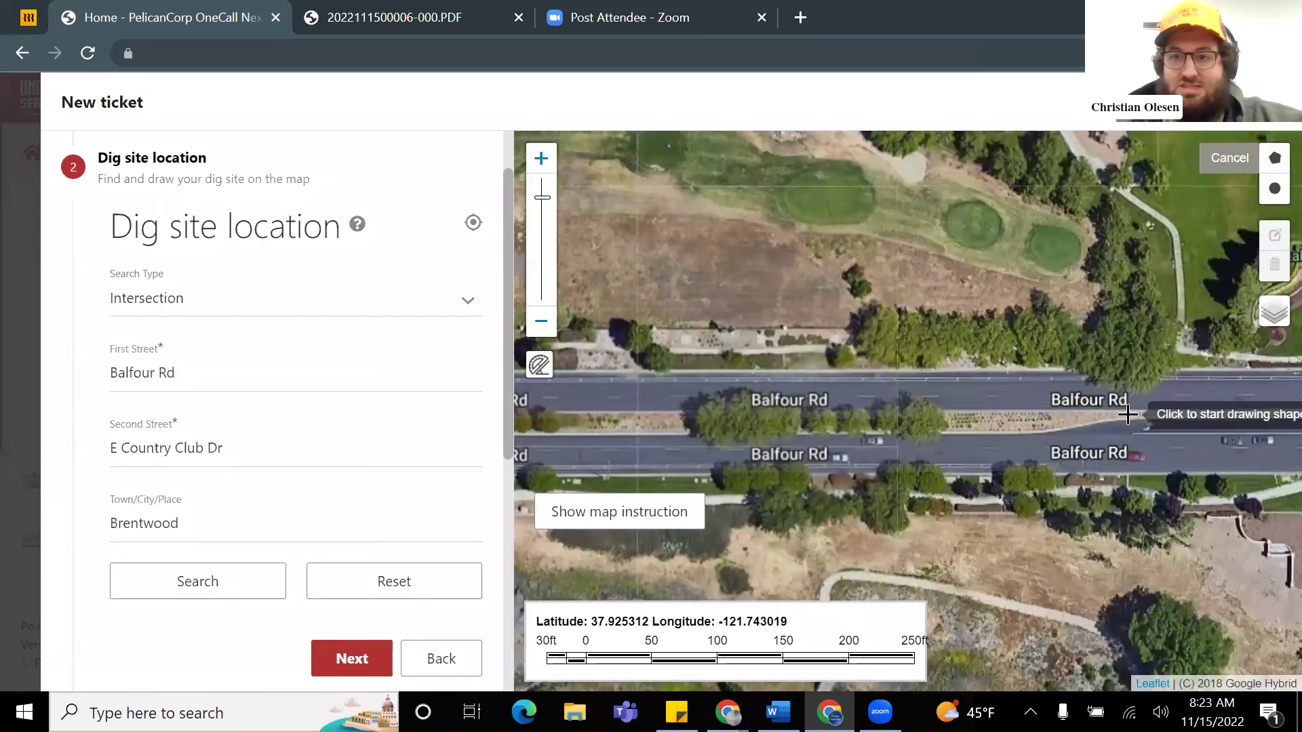
{"action": "left_click", "coordinate": [1034, 432]}
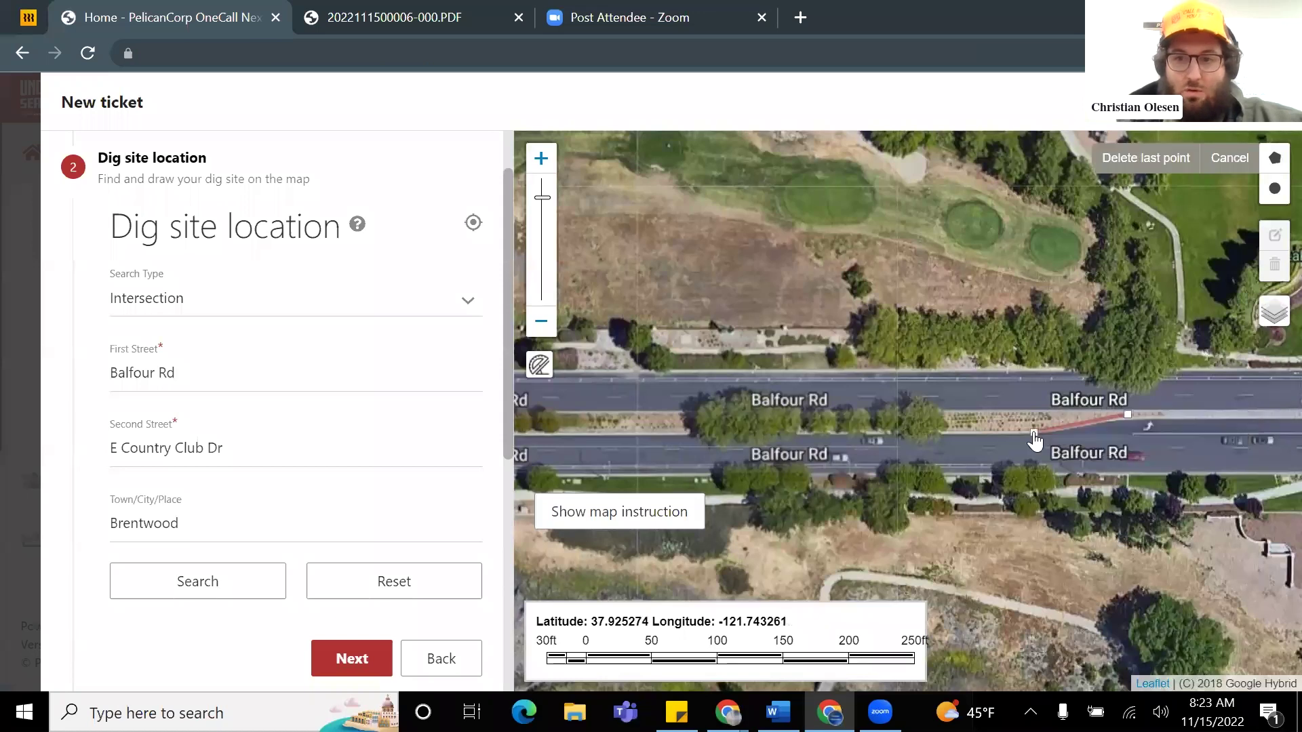
{"action": "left_click", "coordinate": [1012, 448]}
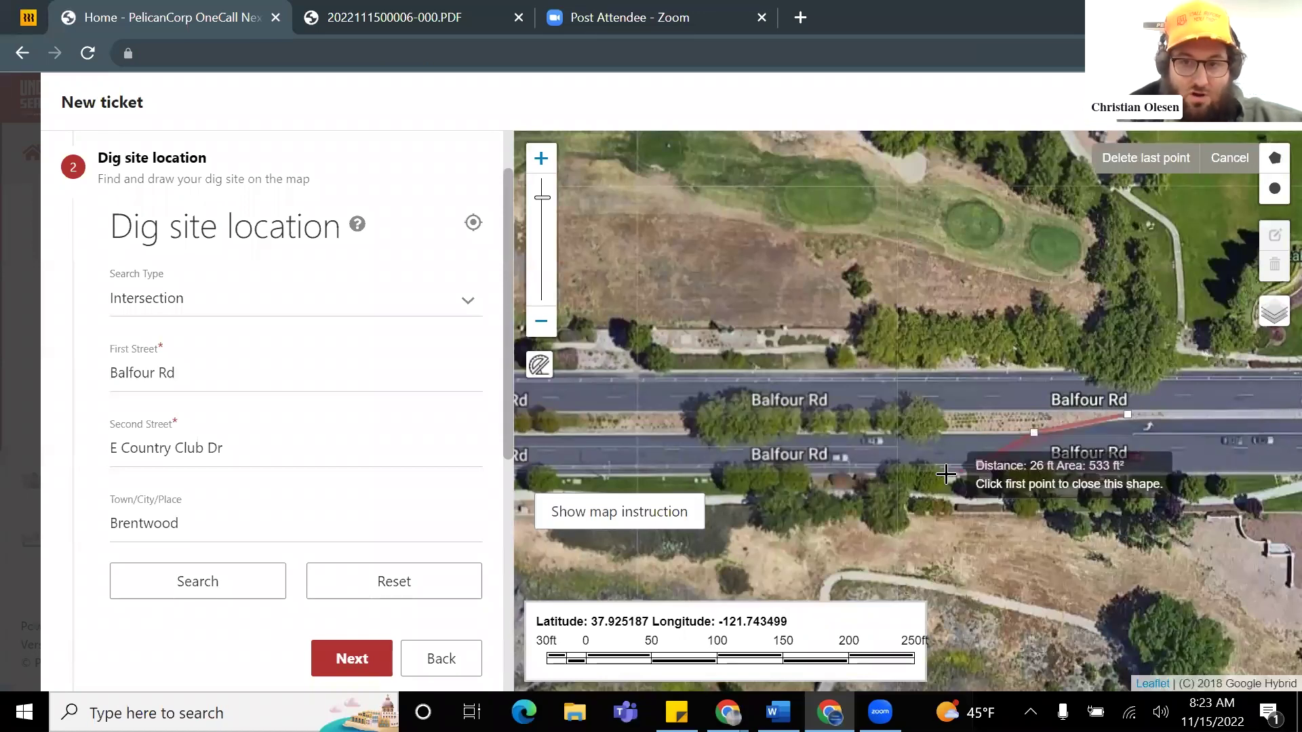
{"action": "left_click", "coordinate": [979, 463]}
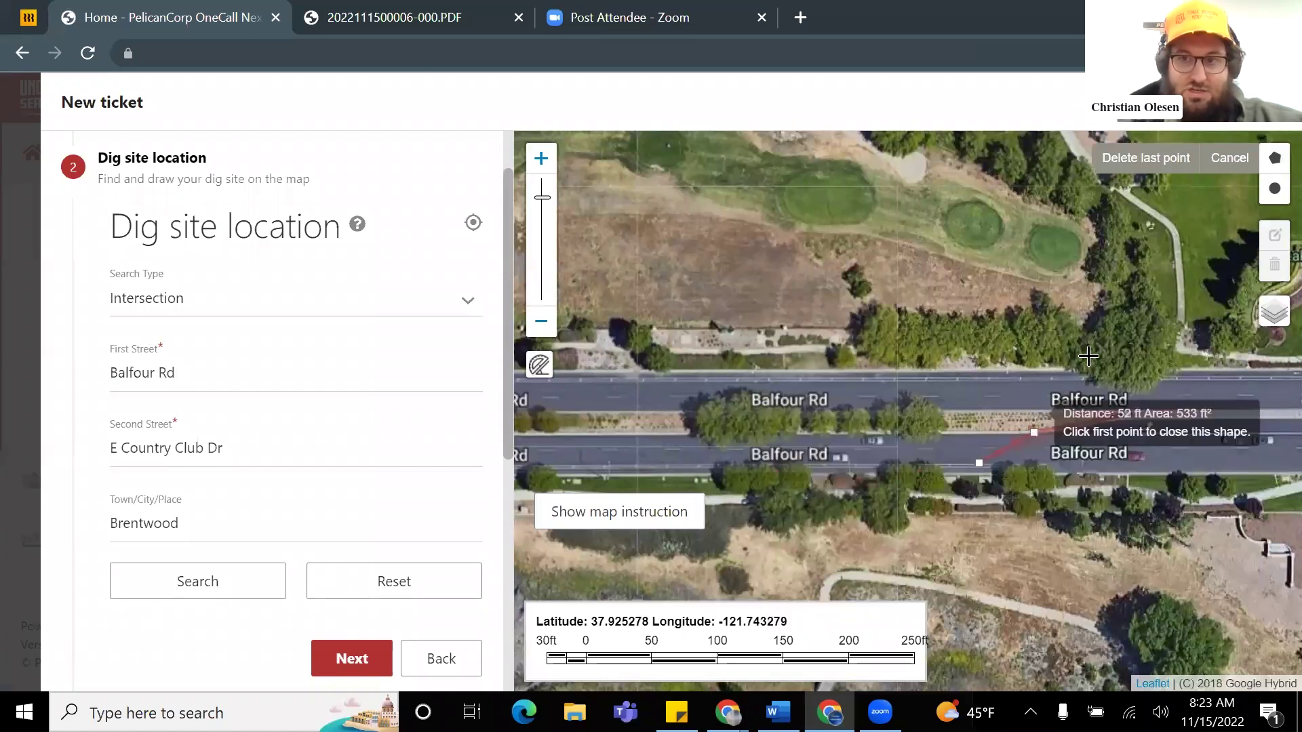
{"action": "left_click", "coordinate": [1116, 163]}
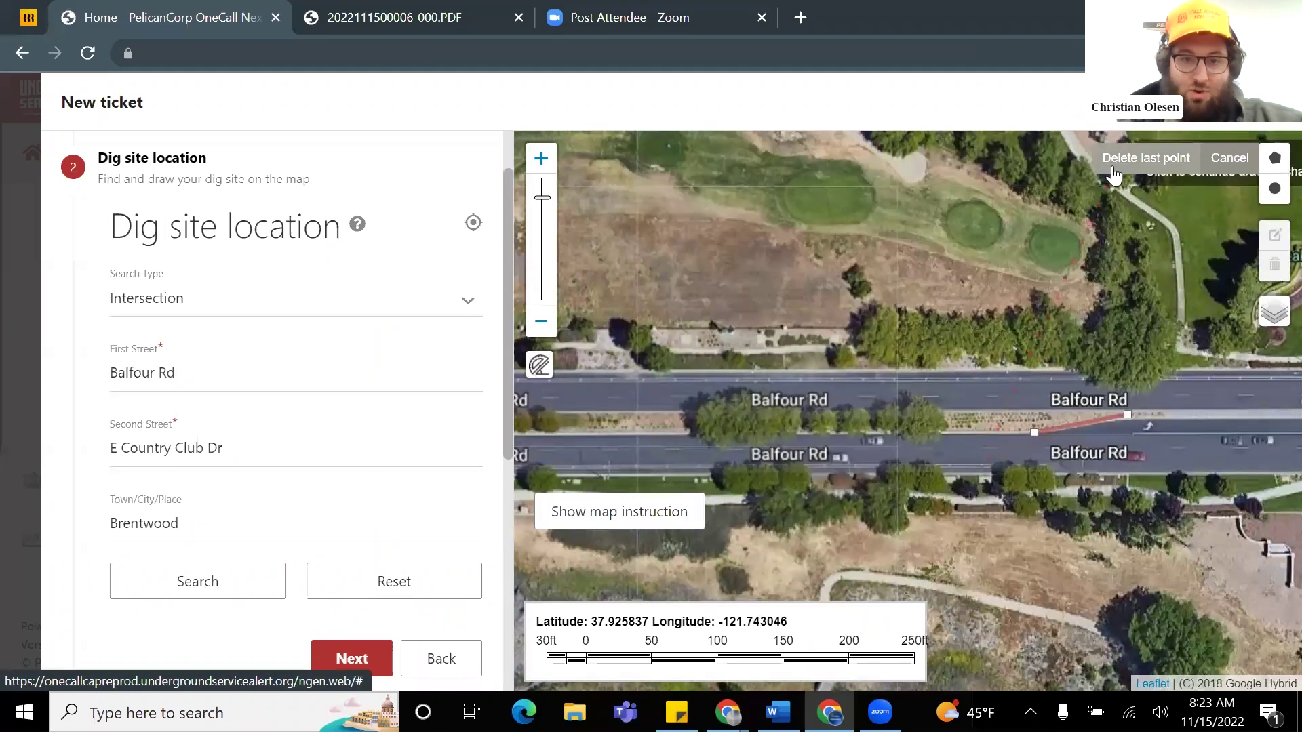
{"action": "scroll", "coordinate": [1051, 427], "scroll_direction": "up", "scroll_amount": 2}
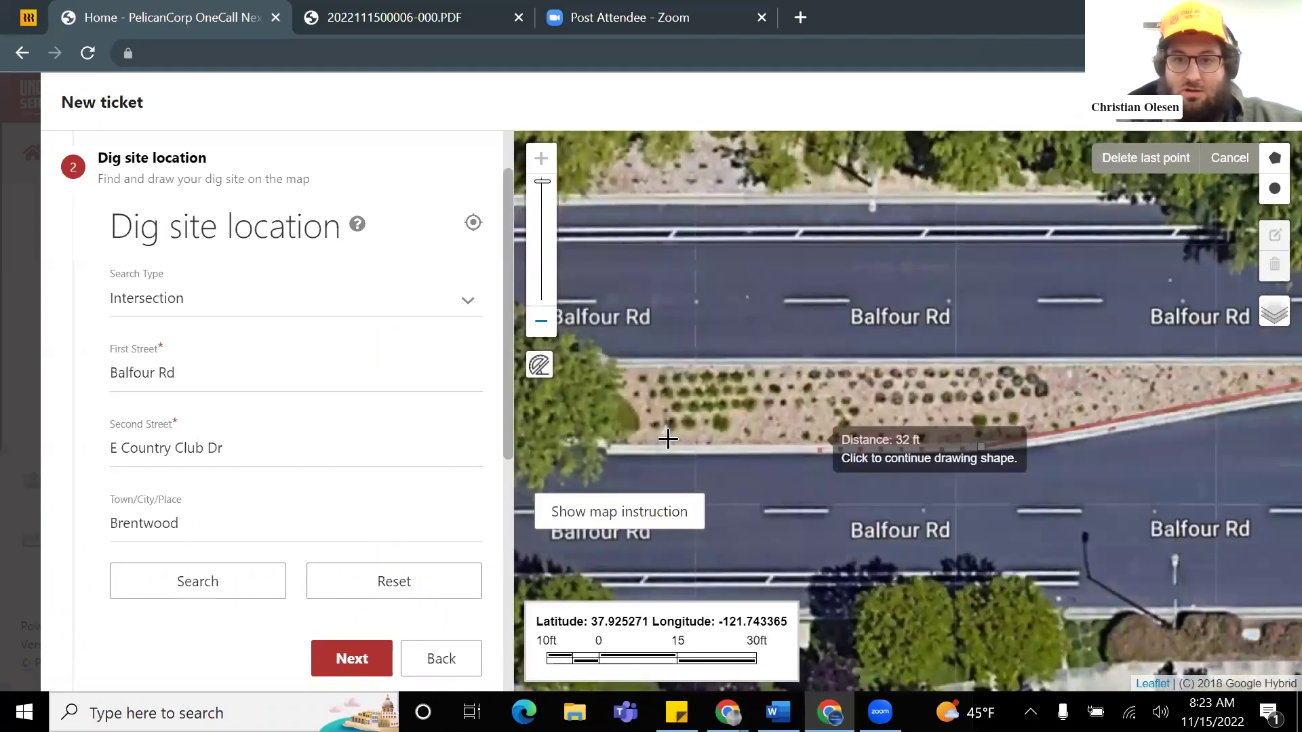
{"action": "left_click", "coordinate": [623, 446]}
{"action": "left_click_drag", "start_coordinate": [632, 444], "coordinate": [1160, 461]}
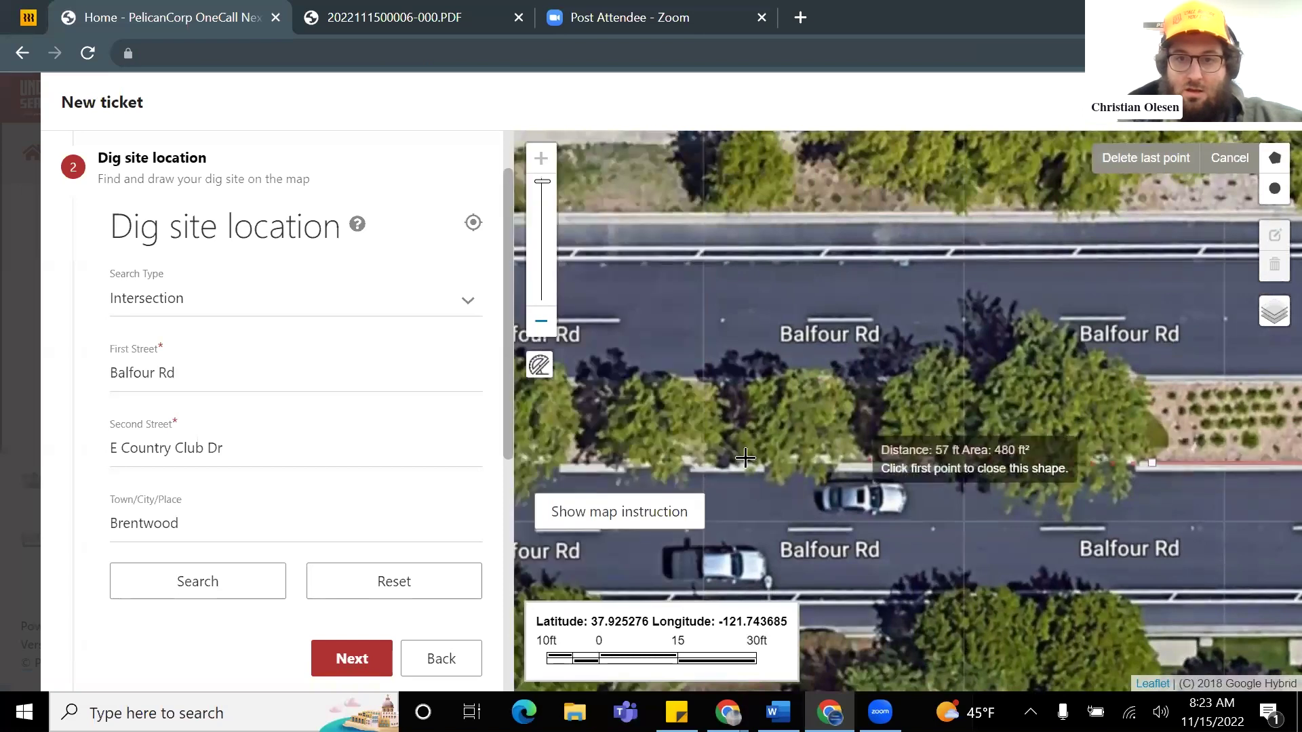
{"action": "left_click", "coordinate": [588, 461]}
{"action": "left_click_drag", "start_coordinate": [594, 461], "coordinate": [779, 444]}
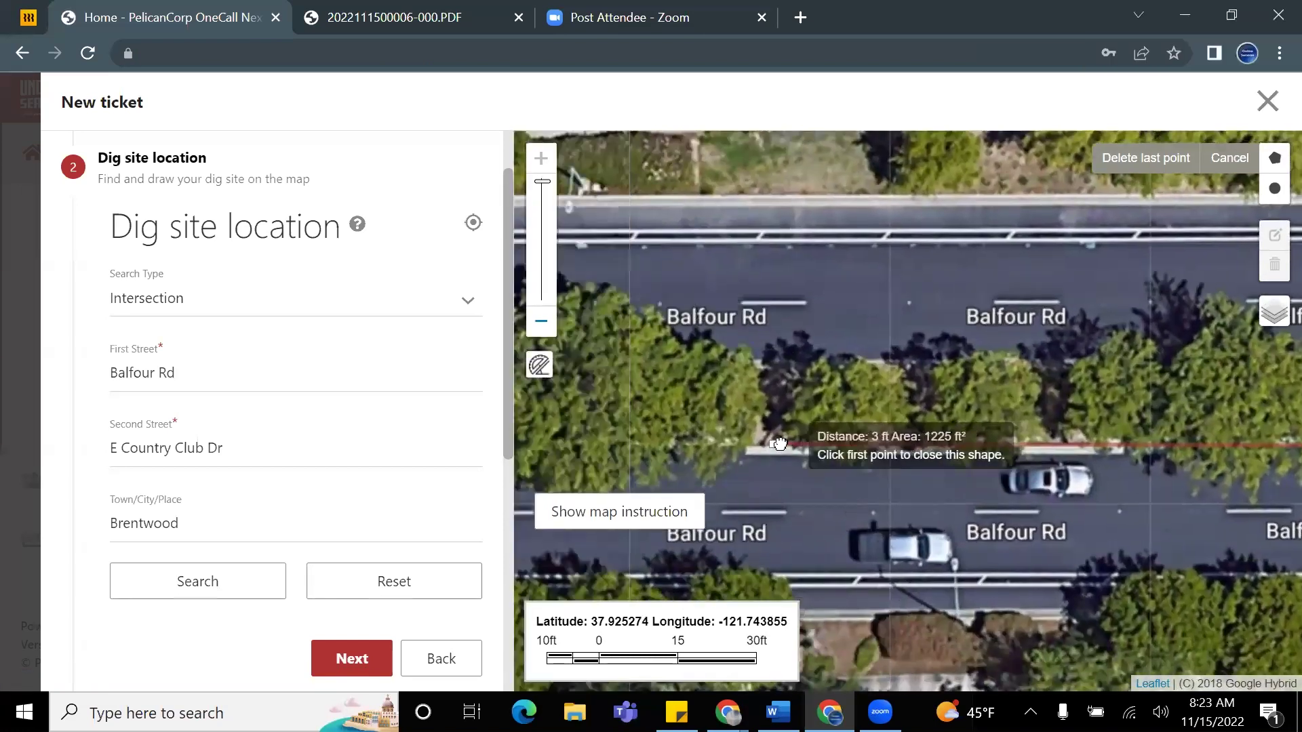
{"action": "scroll", "coordinate": [779, 444], "scroll_direction": "down", "scroll_amount": 2}
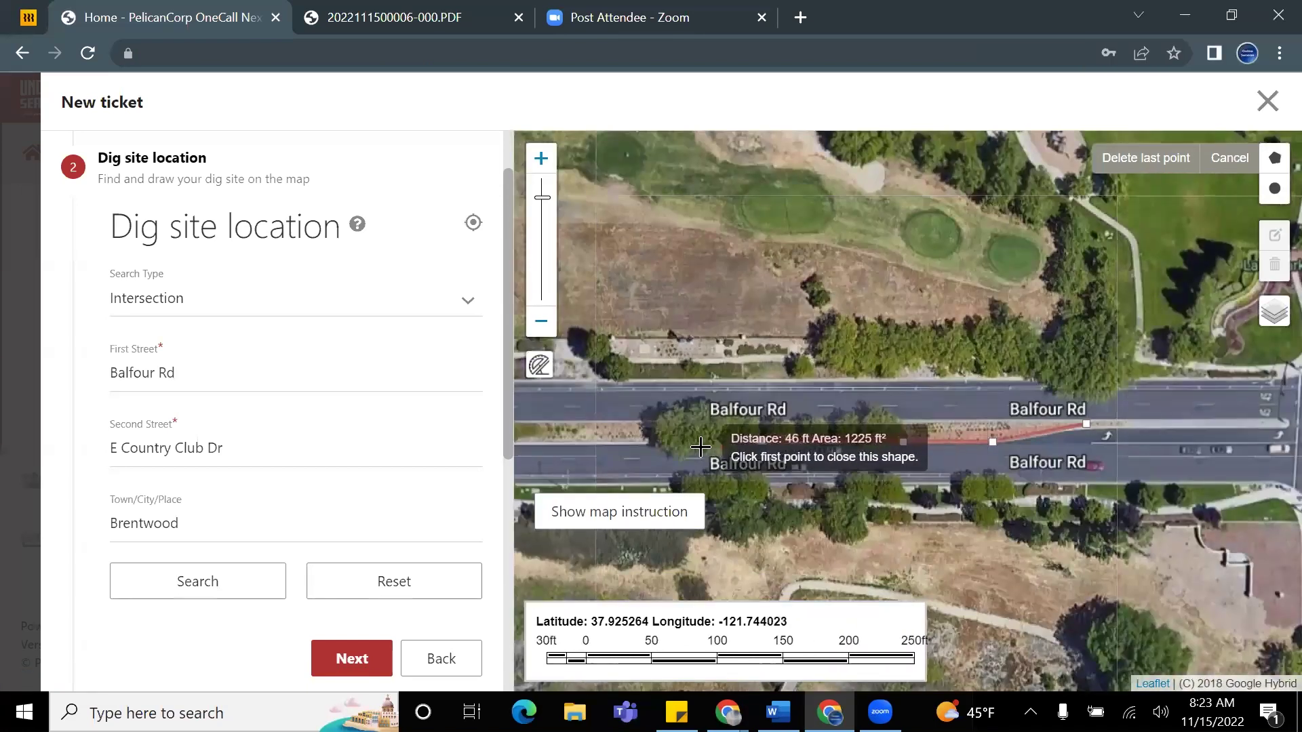
{"action": "left_click", "coordinate": [700, 447]}
Step: Trace the median's north edge back east and close the polygon at roughly 3,600 ft²
{"action": "scroll", "coordinate": [701, 447], "scroll_direction": "up", "scroll_amount": 1}
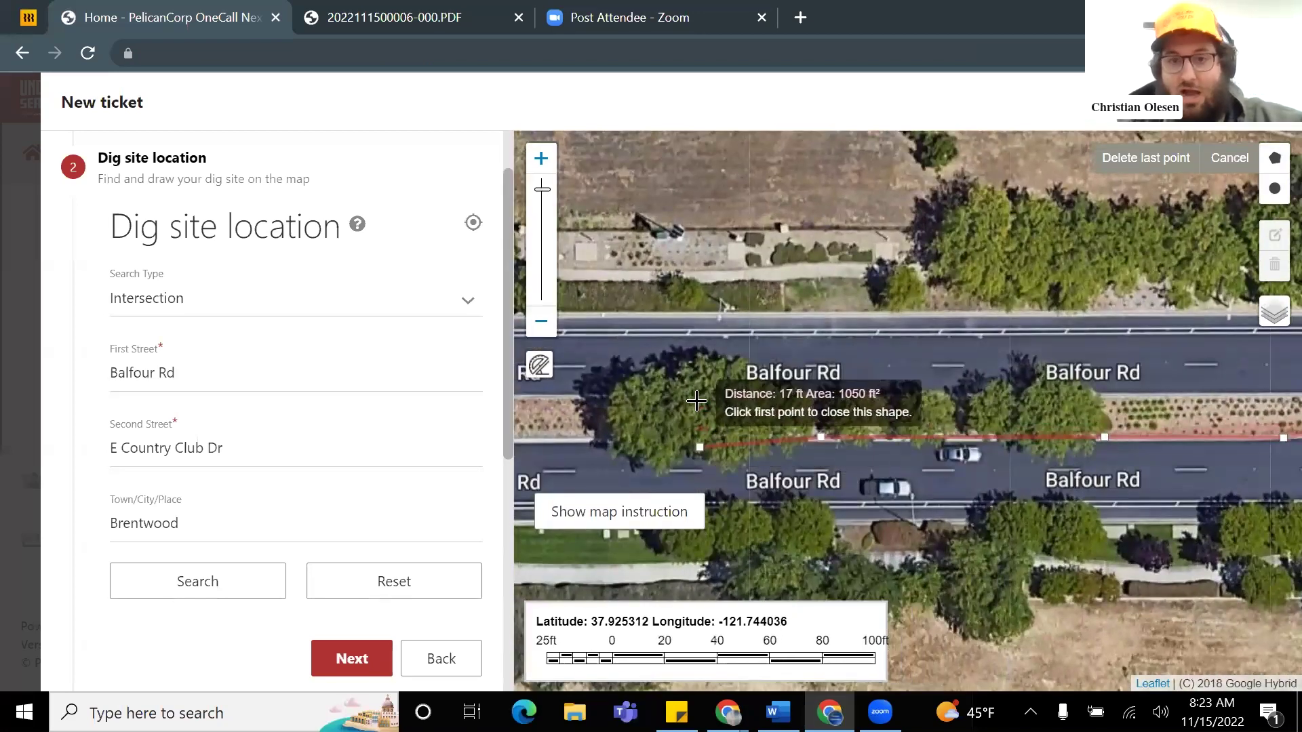
{"action": "left_click", "coordinate": [696, 401]}
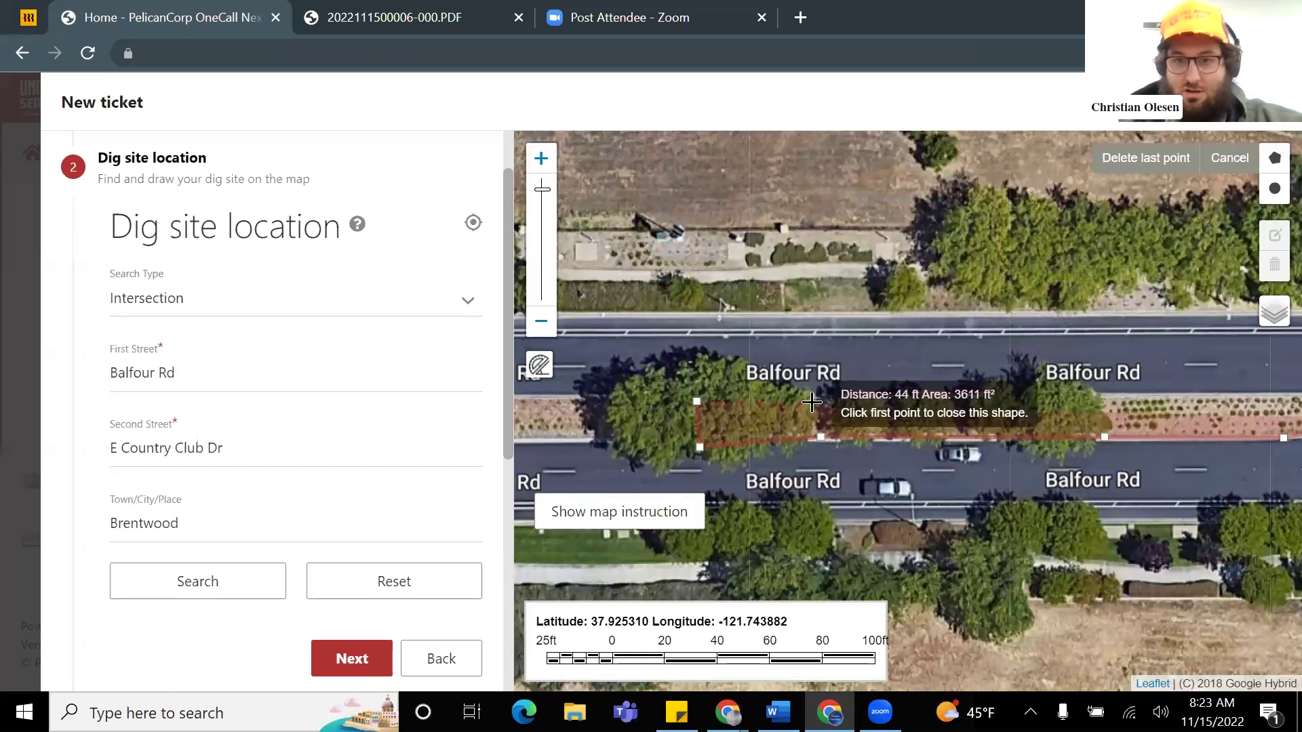
{"action": "scroll", "coordinate": [813, 400], "scroll_direction": "down", "scroll_amount": 2}
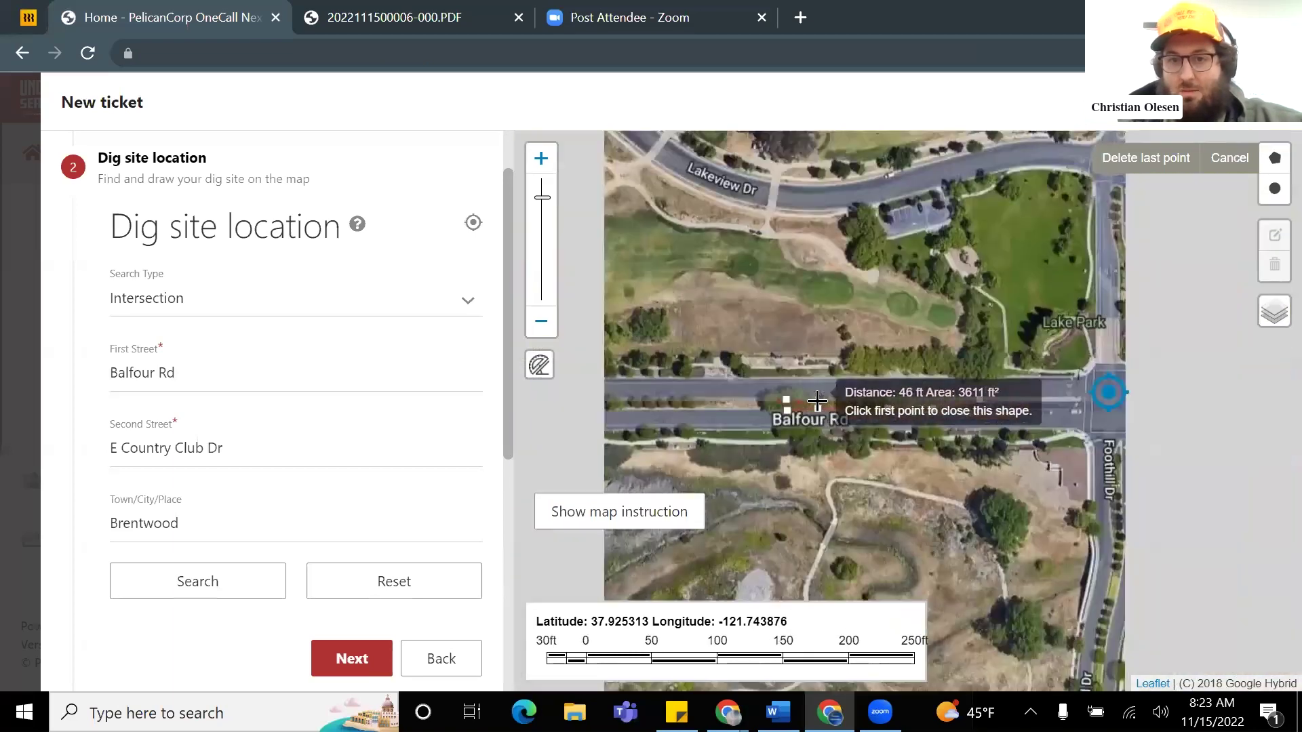
{"action": "scroll", "coordinate": [814, 404], "scroll_direction": "up", "scroll_amount": 2}
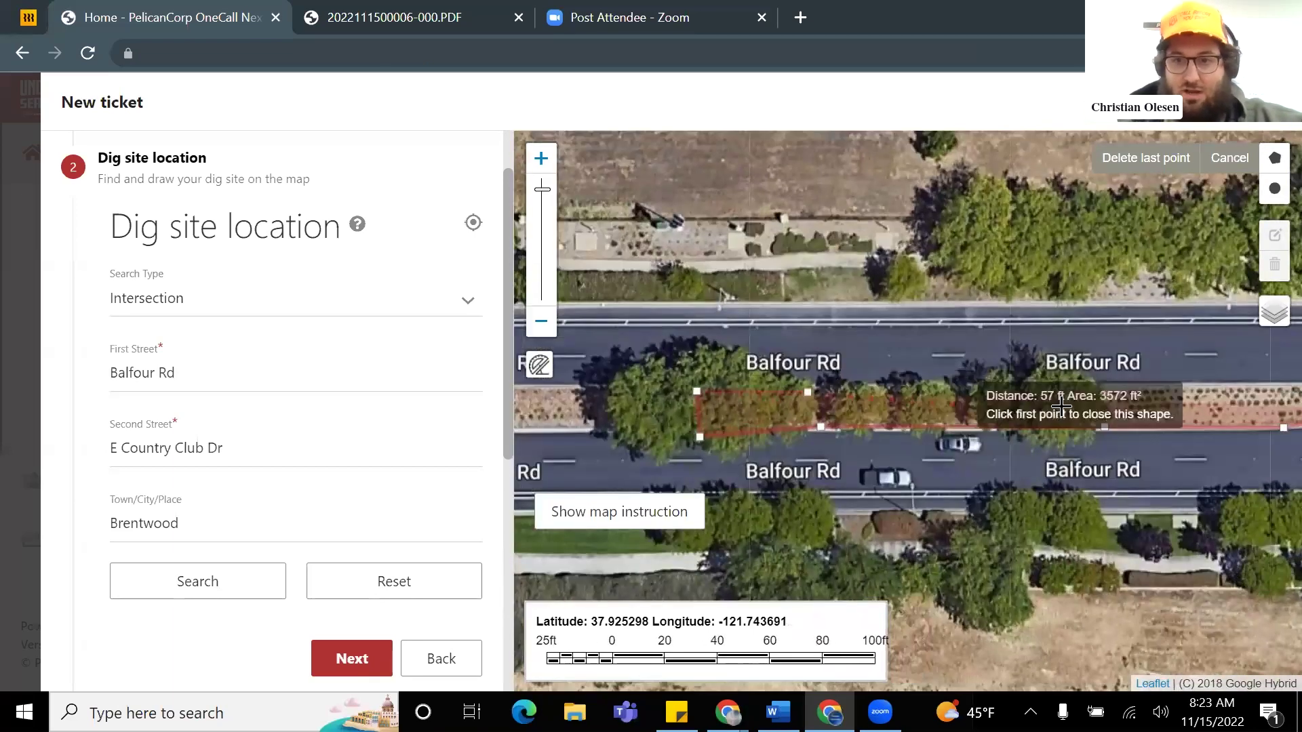
{"action": "scroll", "coordinate": [1034, 394], "scroll_direction": "down", "scroll_amount": 1}
{"action": "scroll", "coordinate": [1027, 392], "scroll_direction": "up", "scroll_amount": 2}
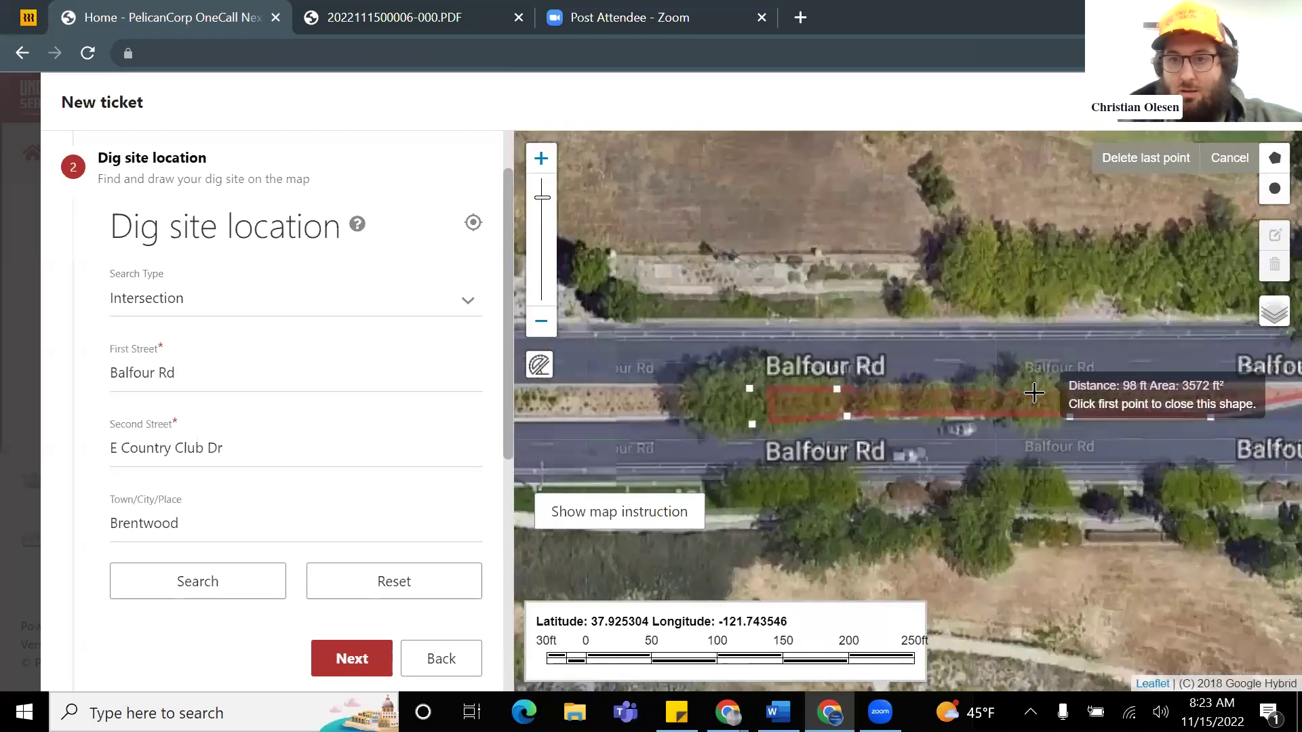
{"action": "left_click", "coordinate": [1032, 382]}
{"action": "left_click", "coordinate": [1123, 383]}
{"action": "left_click_drag", "start_coordinate": [1113, 384], "coordinate": [794, 394]}
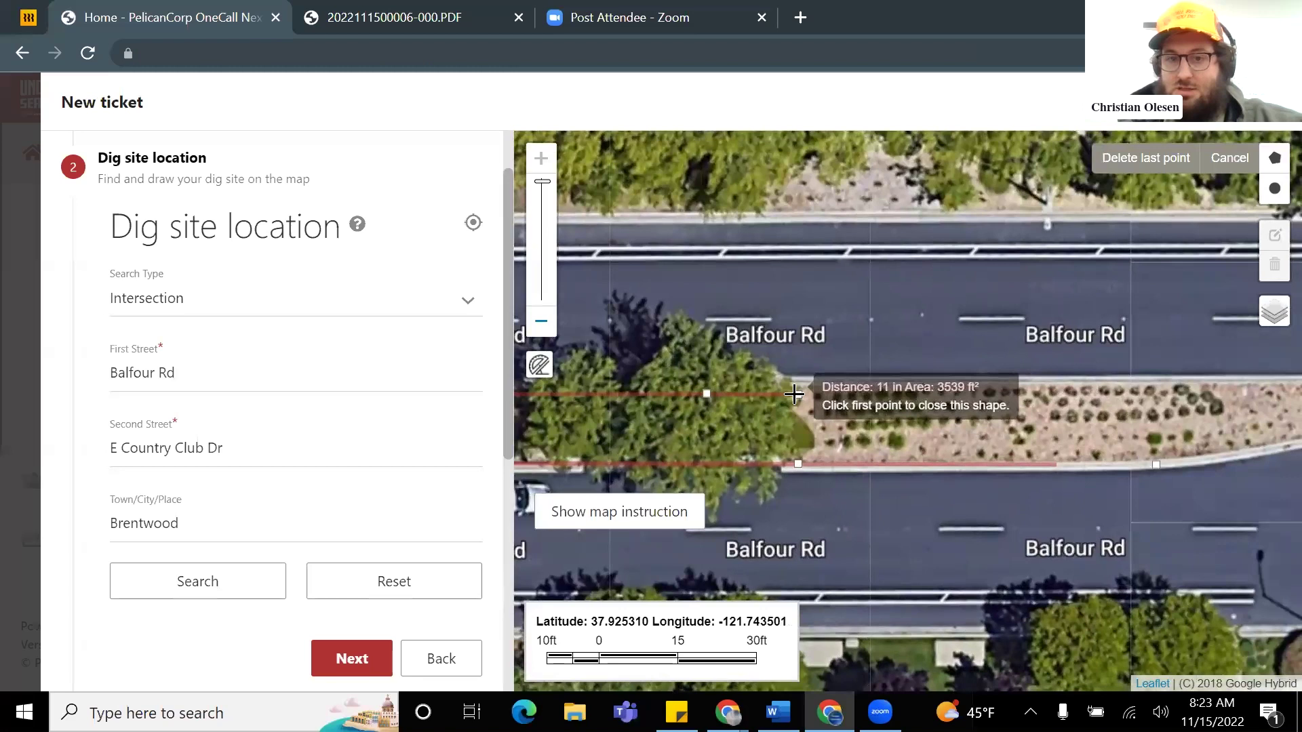
{"action": "left_click", "coordinate": [1167, 386]}
{"action": "scroll", "coordinate": [1156, 386], "scroll_direction": "down", "scroll_amount": 1}
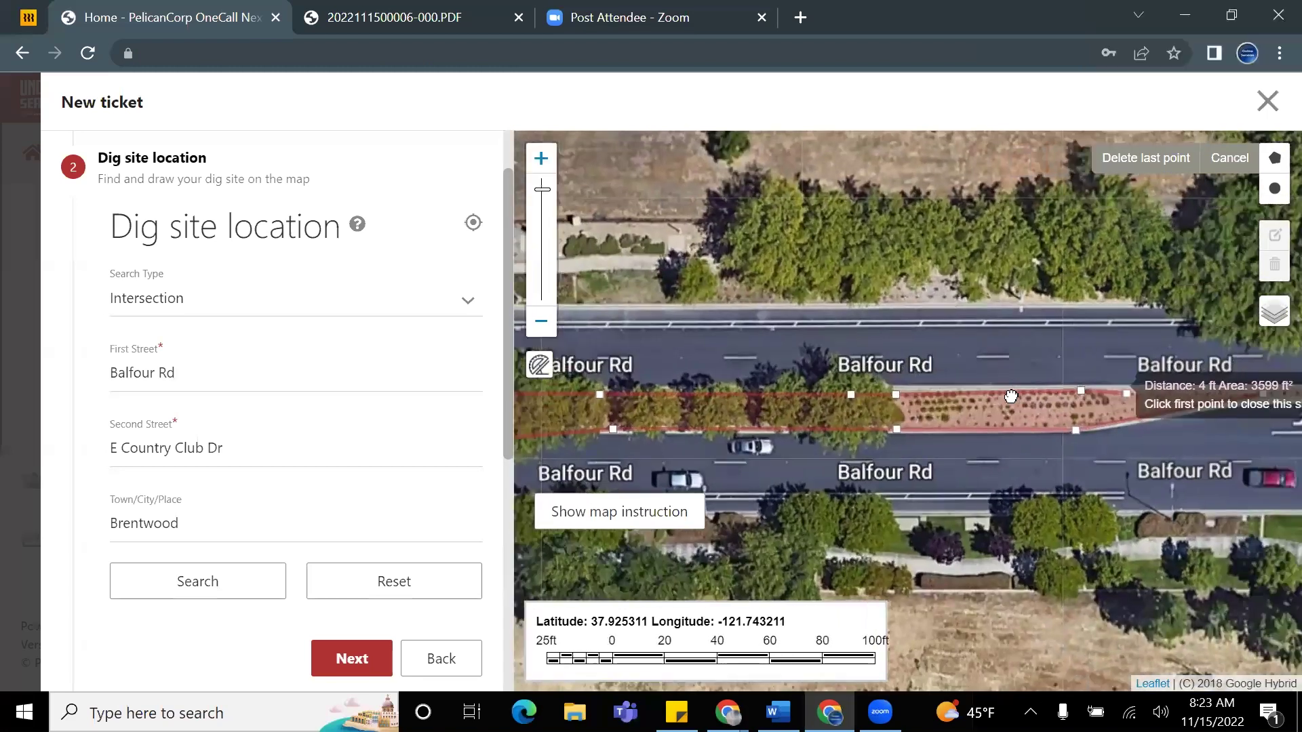
{"action": "left_click", "coordinate": [888, 397]}
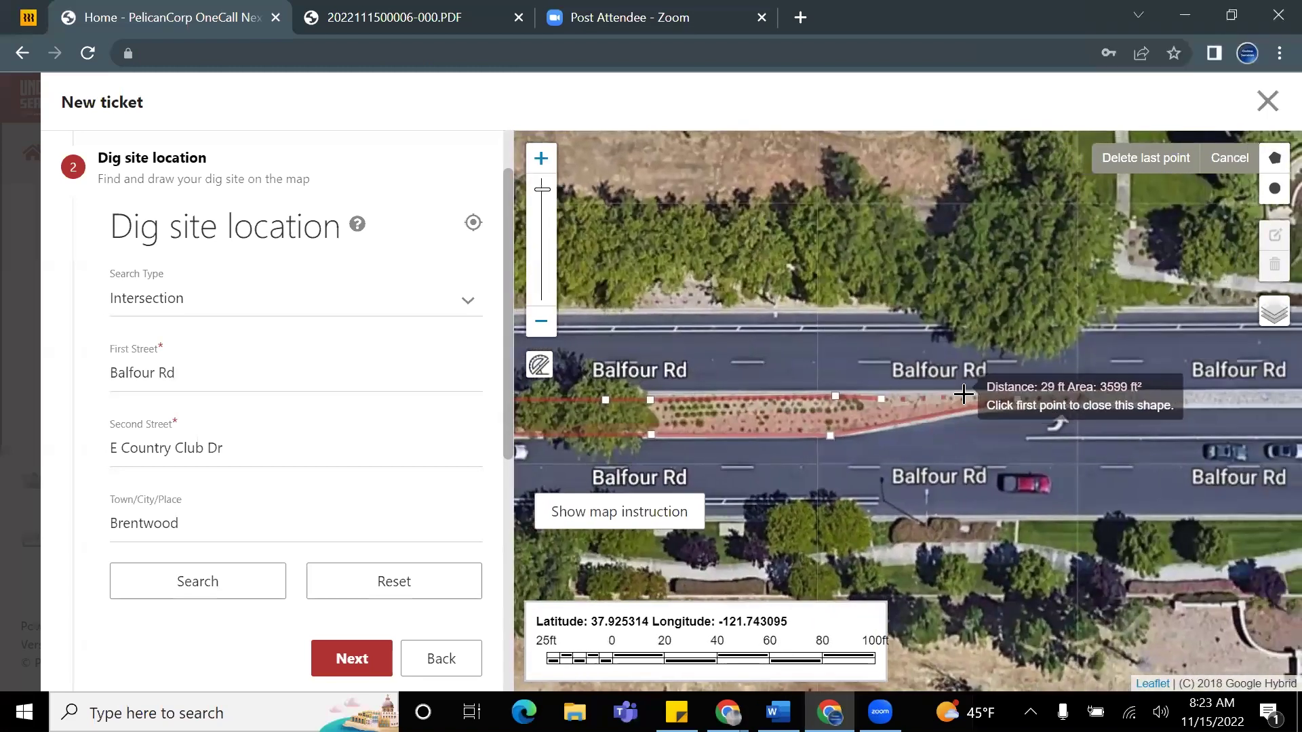
{"action": "double_click", "coordinate": [1021, 396]}
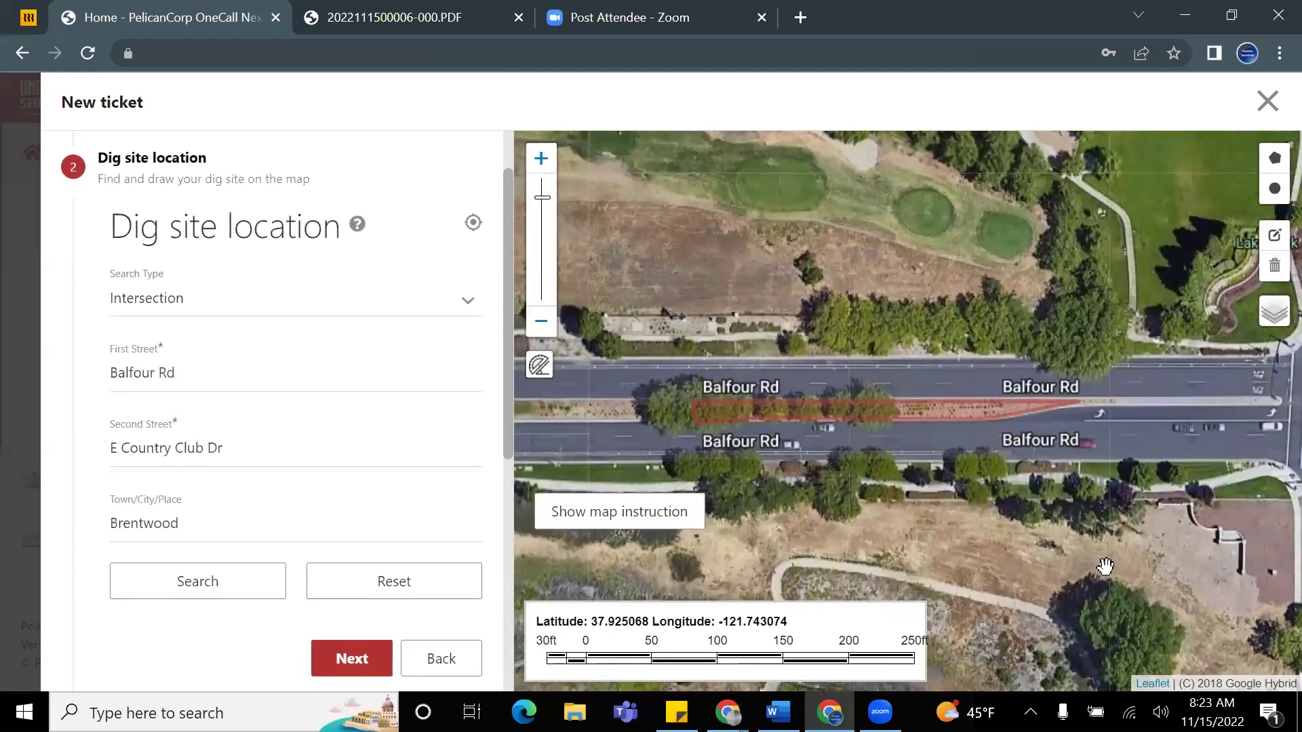
Step: Switch the base map to Google Street and back to Google Hybrid, framing the red dig outline
{"action": "mouse_move", "coordinate": [1276, 334]}
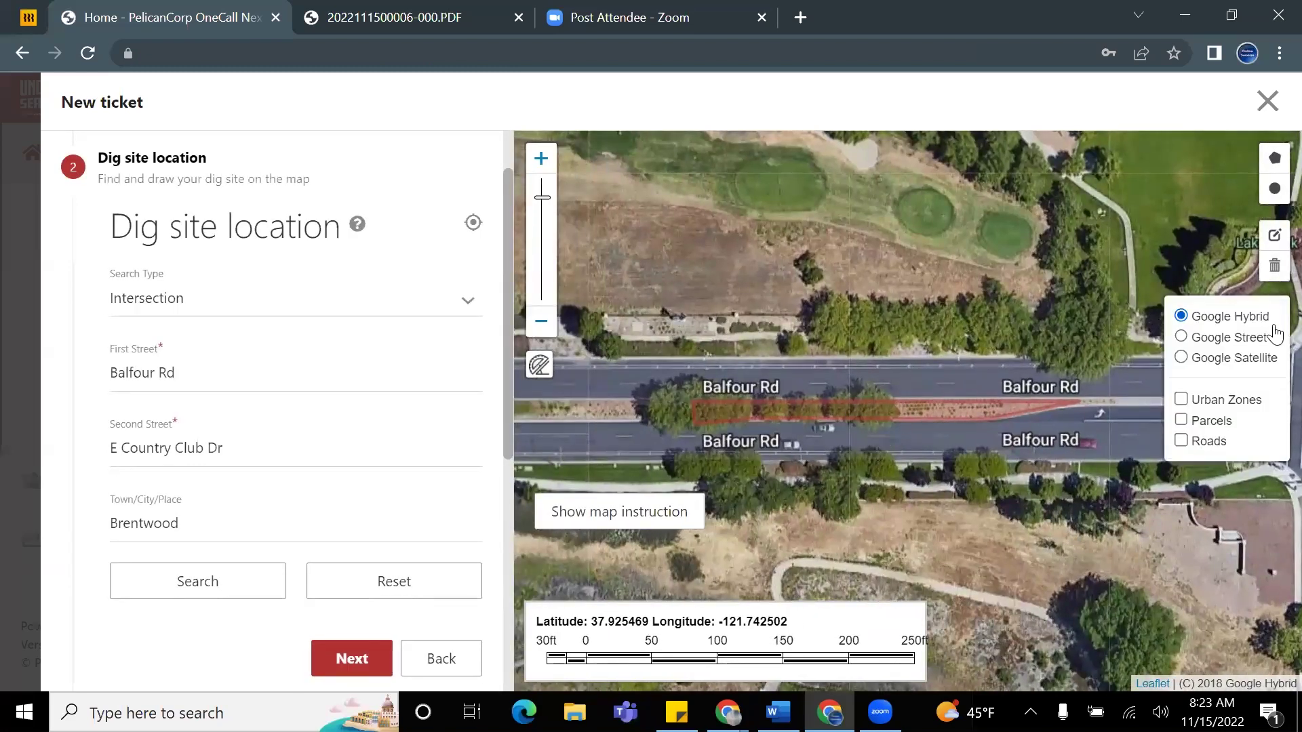
{"action": "left_click", "coordinate": [1180, 339]}
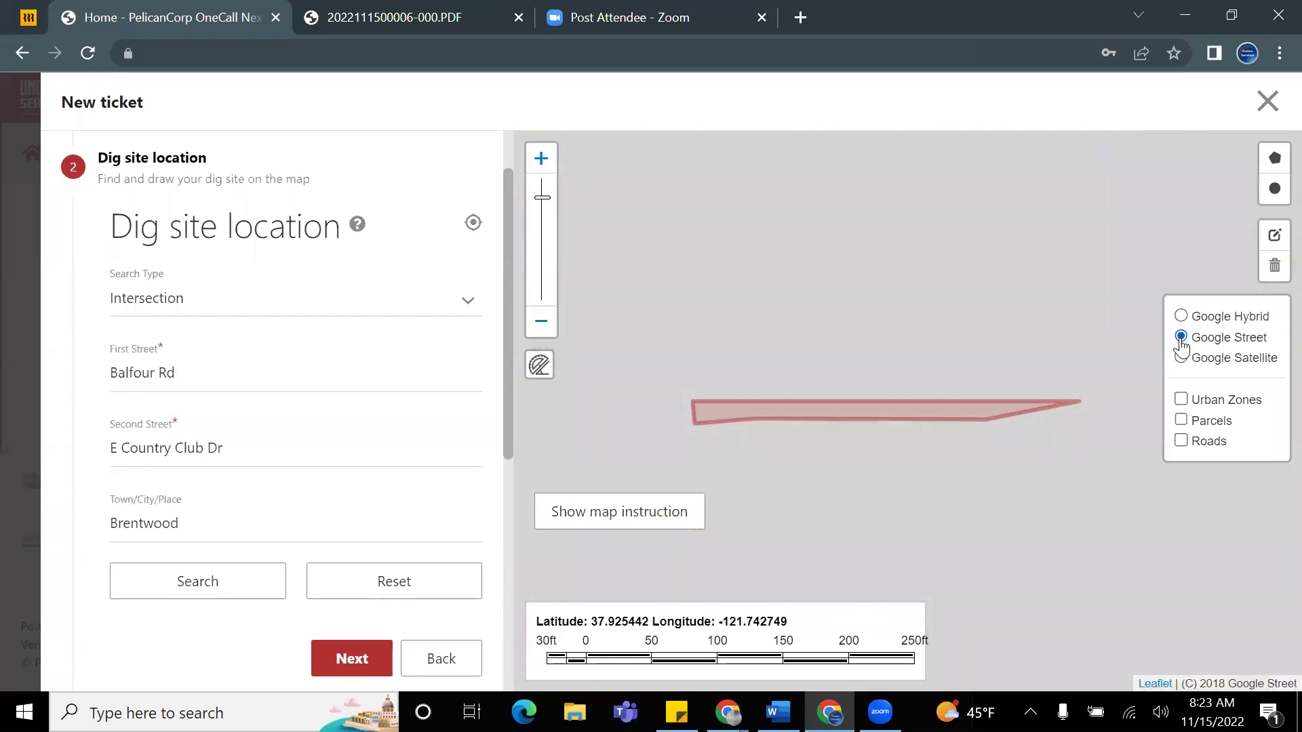
{"action": "left_click", "coordinate": [1181, 316]}
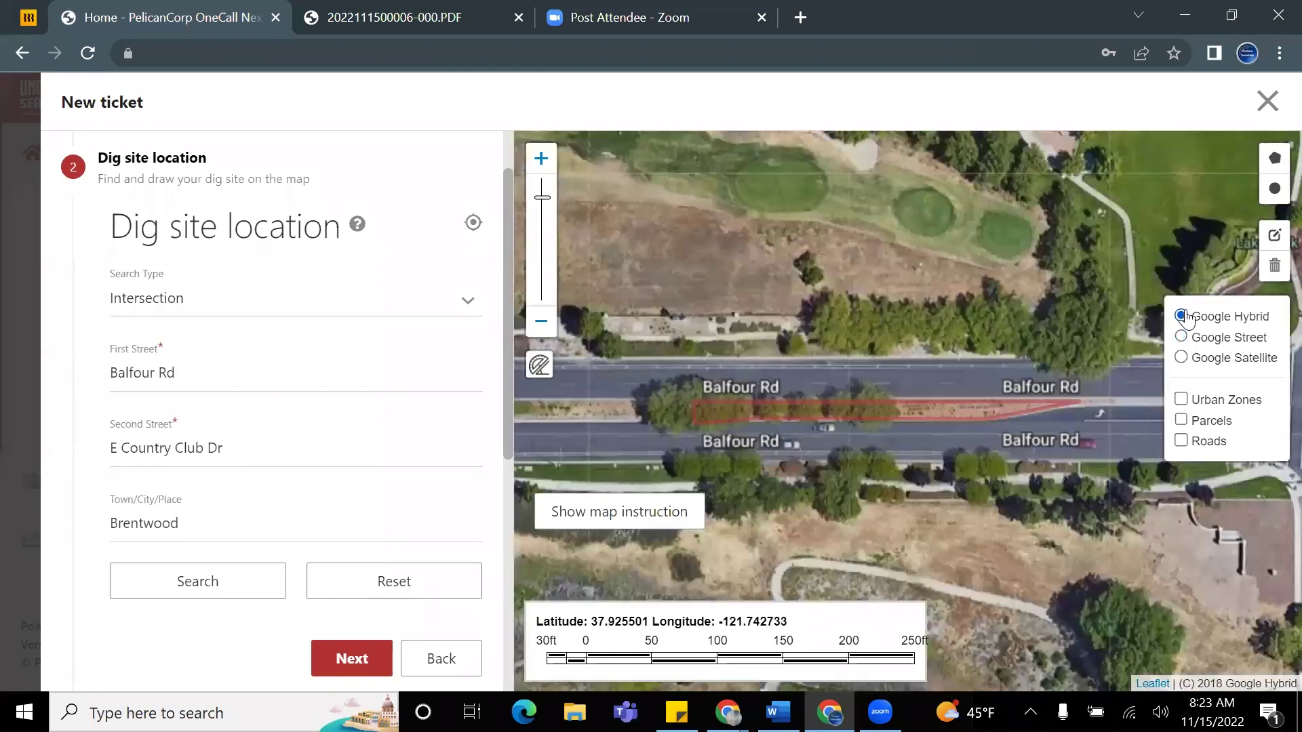
{"action": "scroll", "coordinate": [679, 407], "scroll_direction": "up", "scroll_amount": 1}
{"action": "scroll", "coordinate": [705, 386], "scroll_direction": "up", "scroll_amount": 1}
{"action": "left_click_drag", "start_coordinate": [648, 393], "coordinate": [907, 370]}
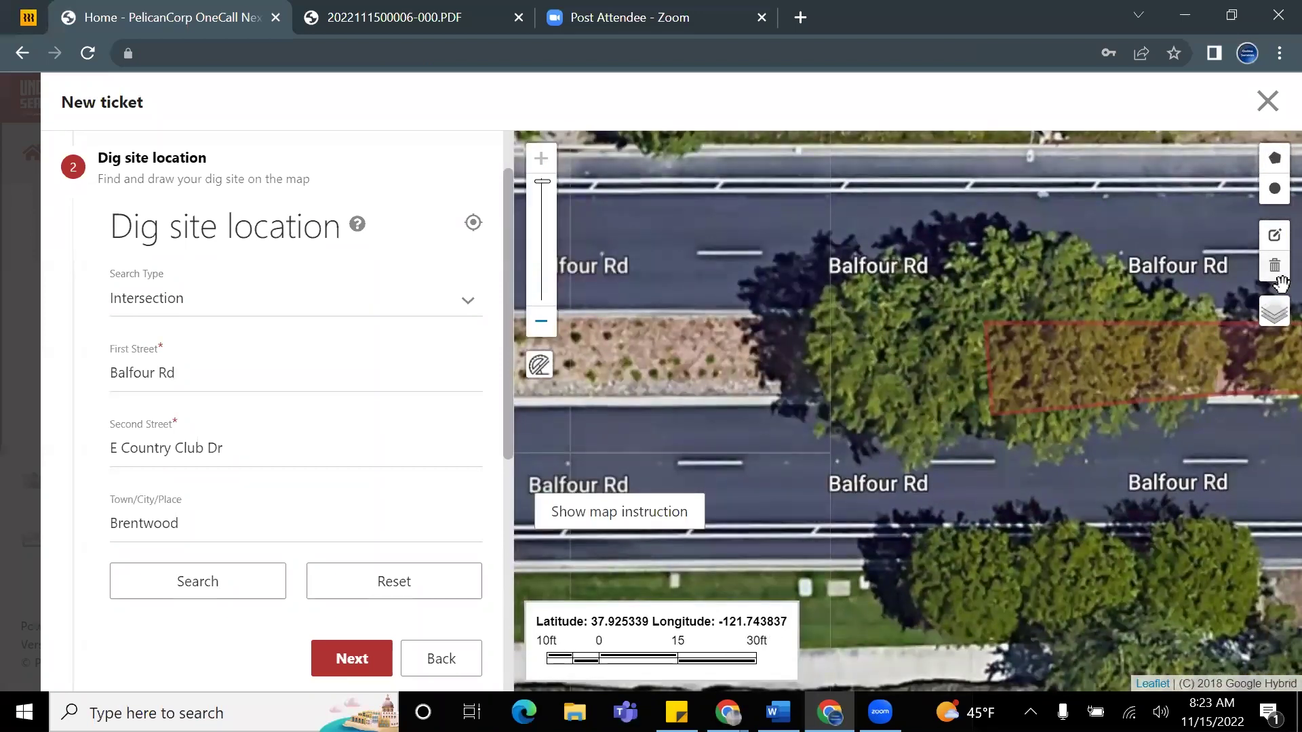
Step: Cycle through Google Satellite, Street and Hybrid layers, ending on Google Street
{"action": "mouse_move", "coordinate": [1277, 320]}
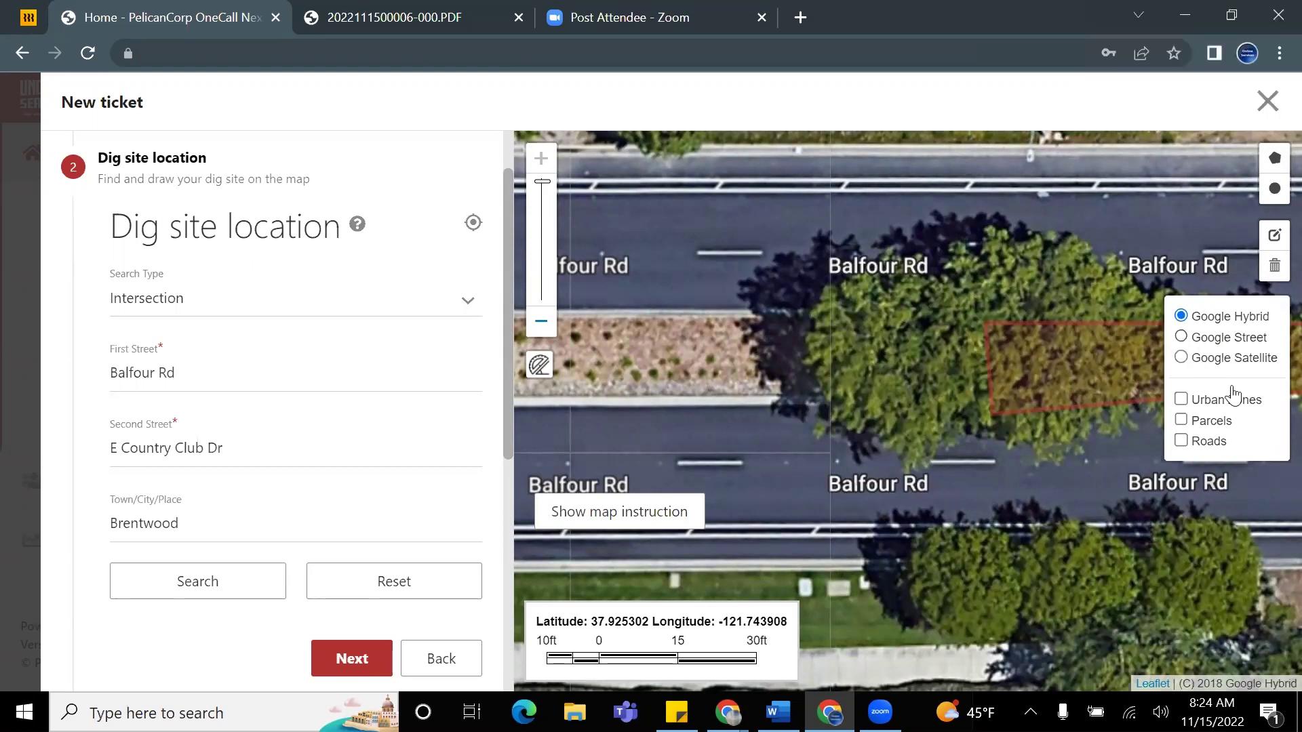
{"action": "left_click", "coordinate": [1180, 357]}
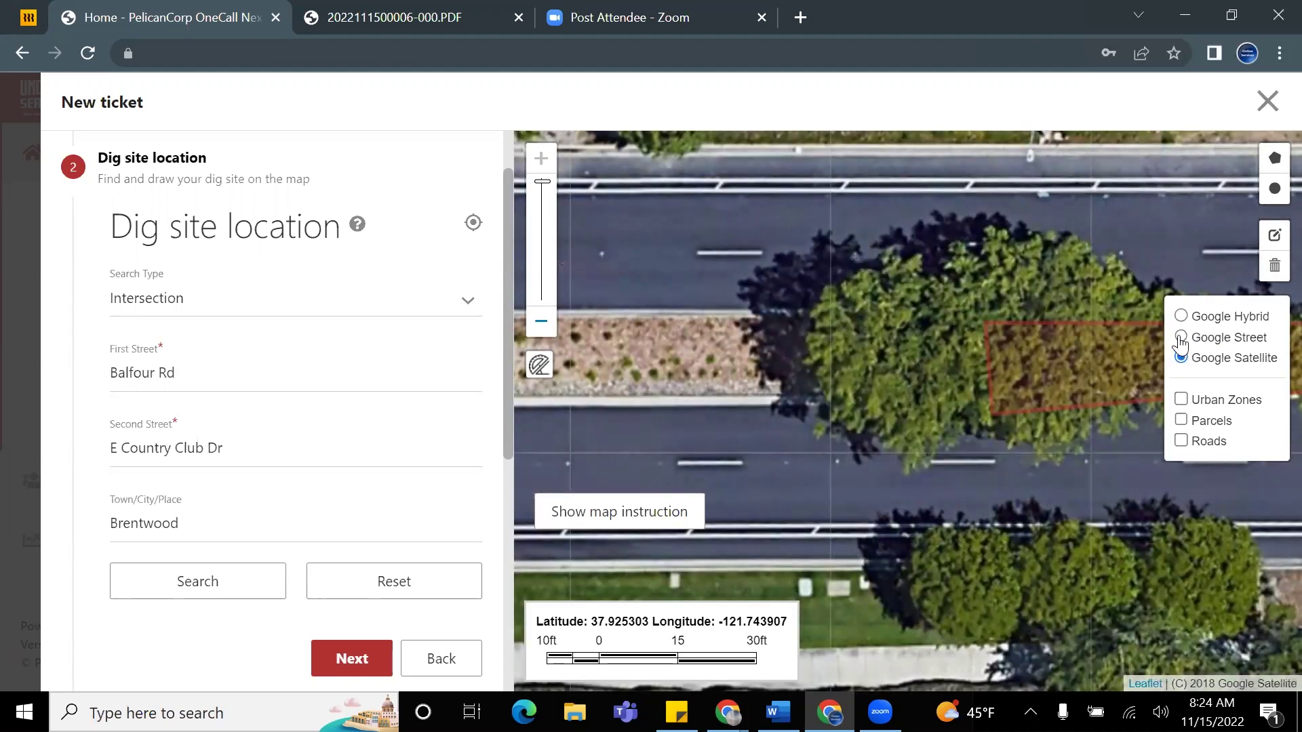
{"action": "left_click", "coordinate": [1181, 339]}
{"action": "scroll", "coordinate": [1112, 353], "scroll_direction": "down", "scroll_amount": 1}
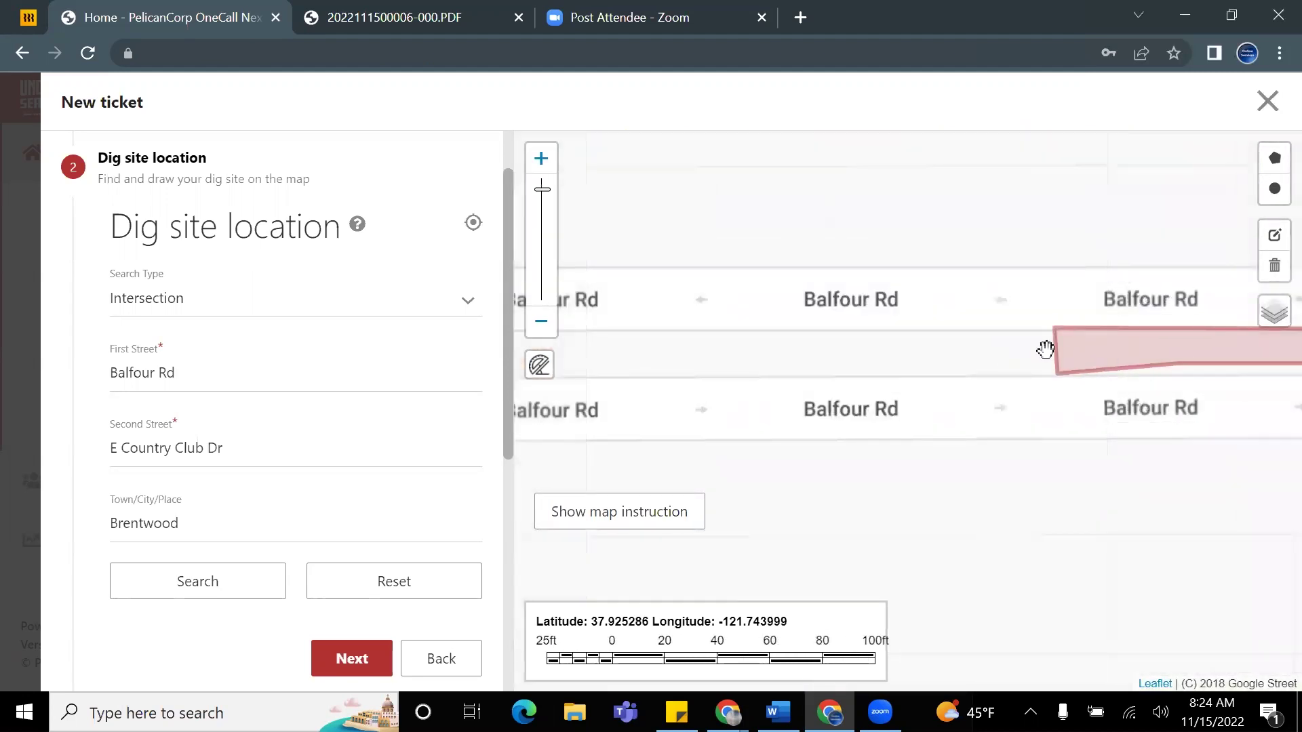
{"action": "scroll", "coordinate": [1044, 339], "scroll_direction": "down", "scroll_amount": 1}
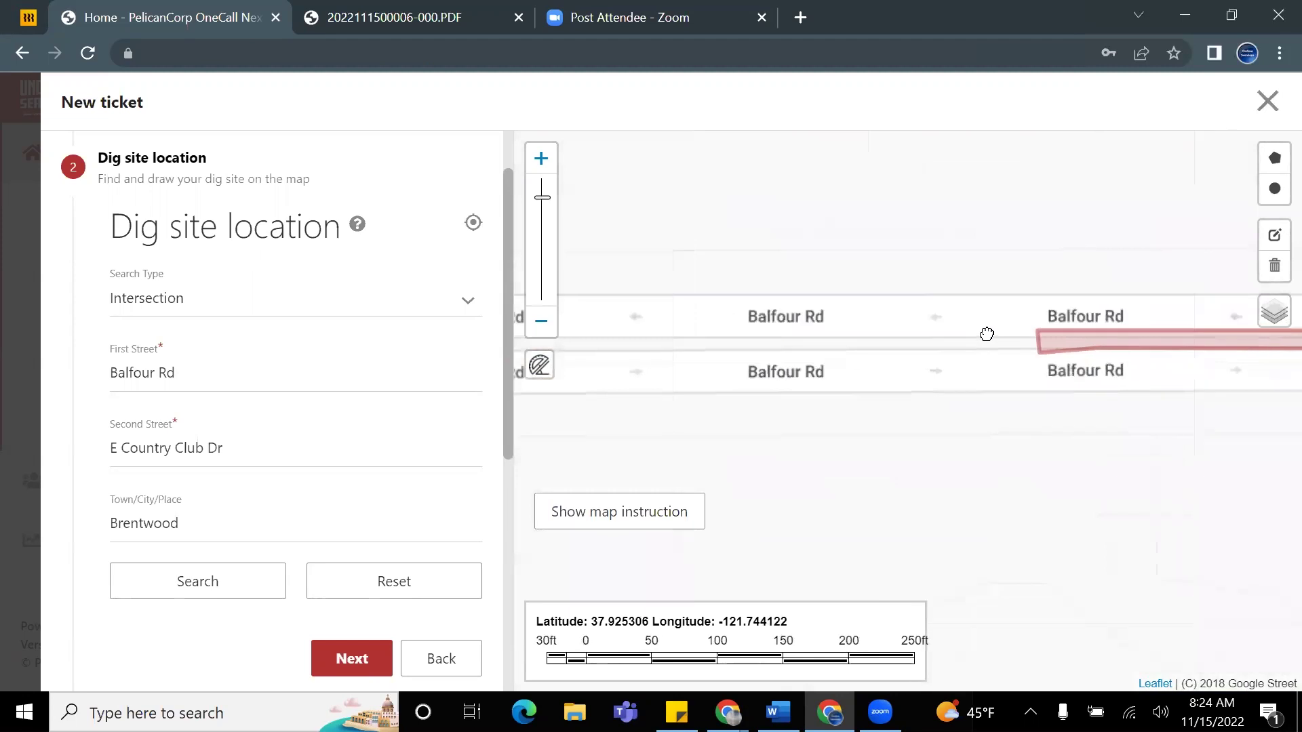
{"action": "left_click_drag", "start_coordinate": [986, 334], "coordinate": [886, 327]}
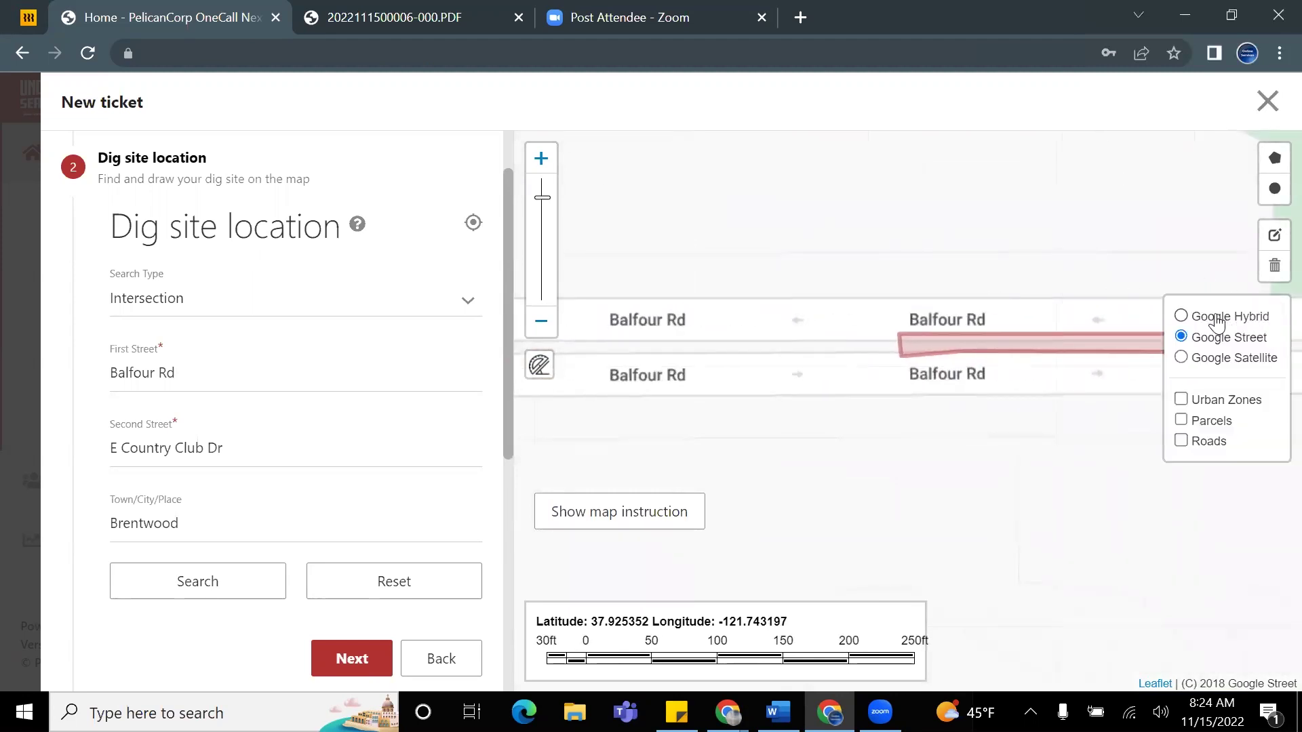
{"action": "left_click", "coordinate": [1217, 319]}
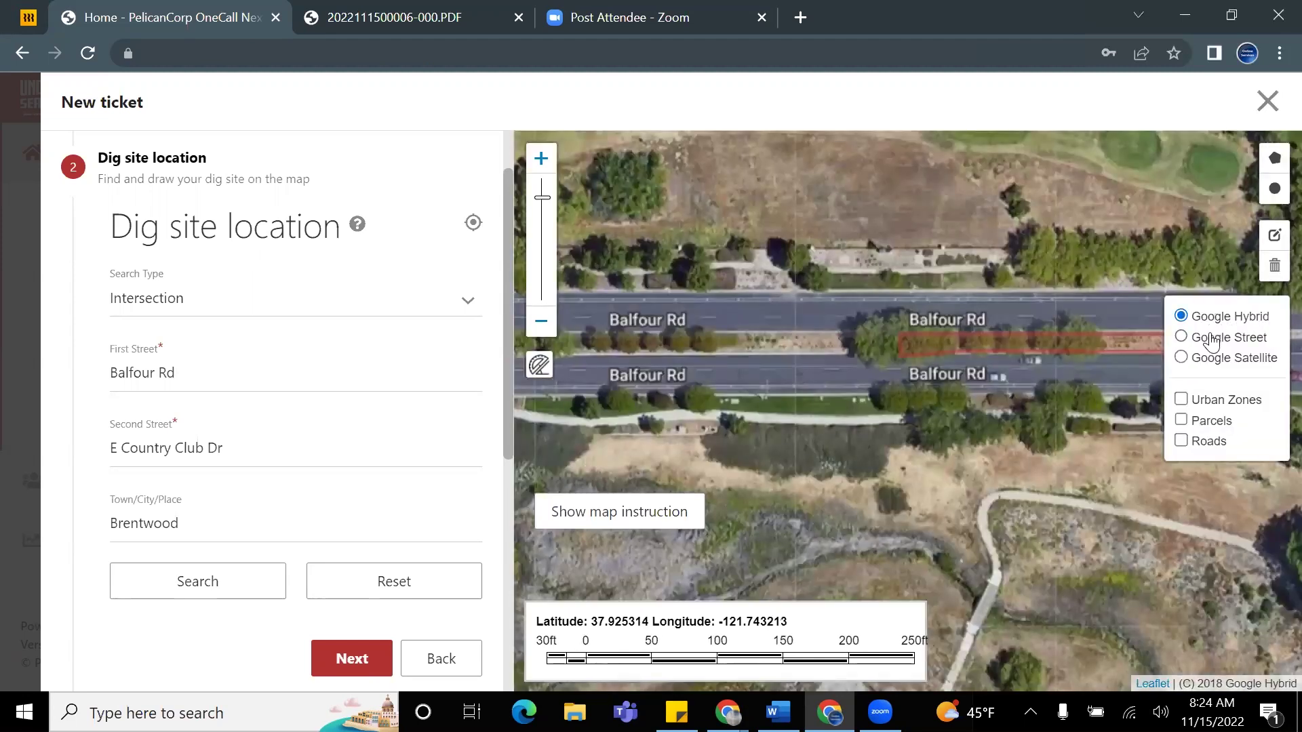
{"action": "left_click", "coordinate": [1212, 341]}
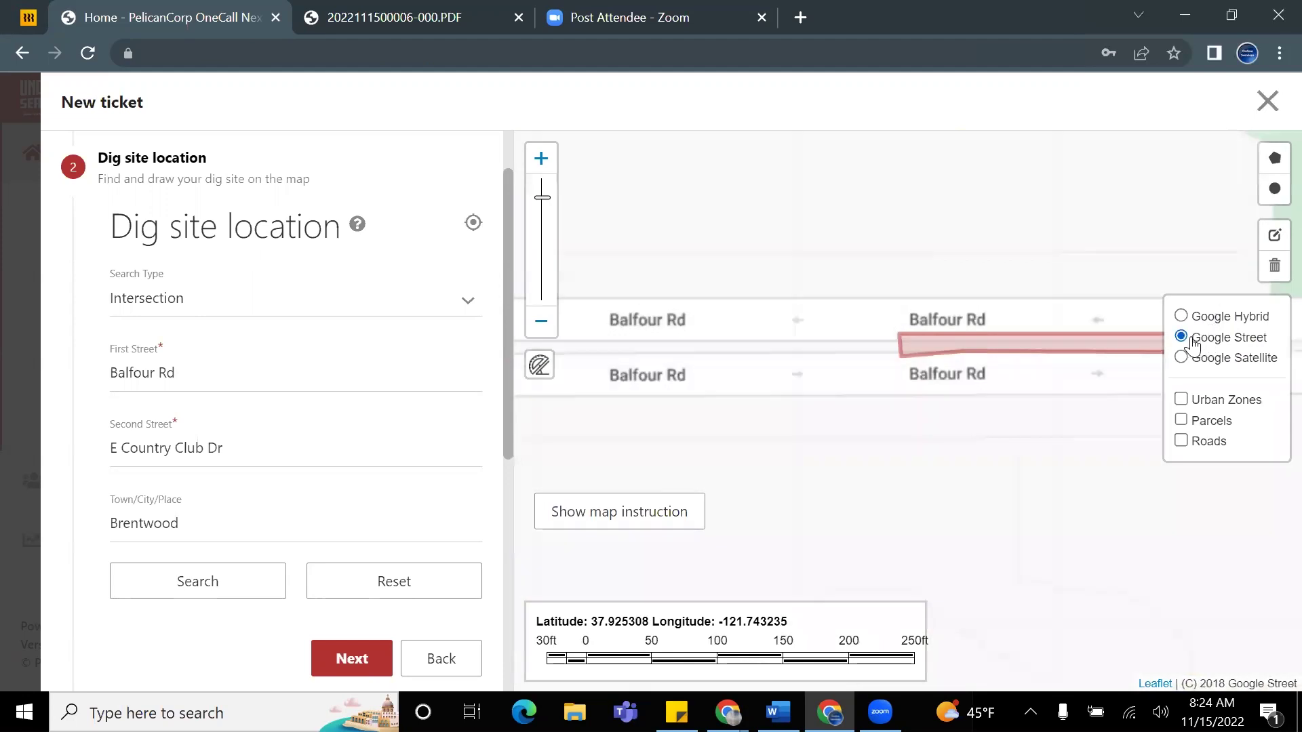
{"action": "left_click", "coordinate": [1234, 362]}
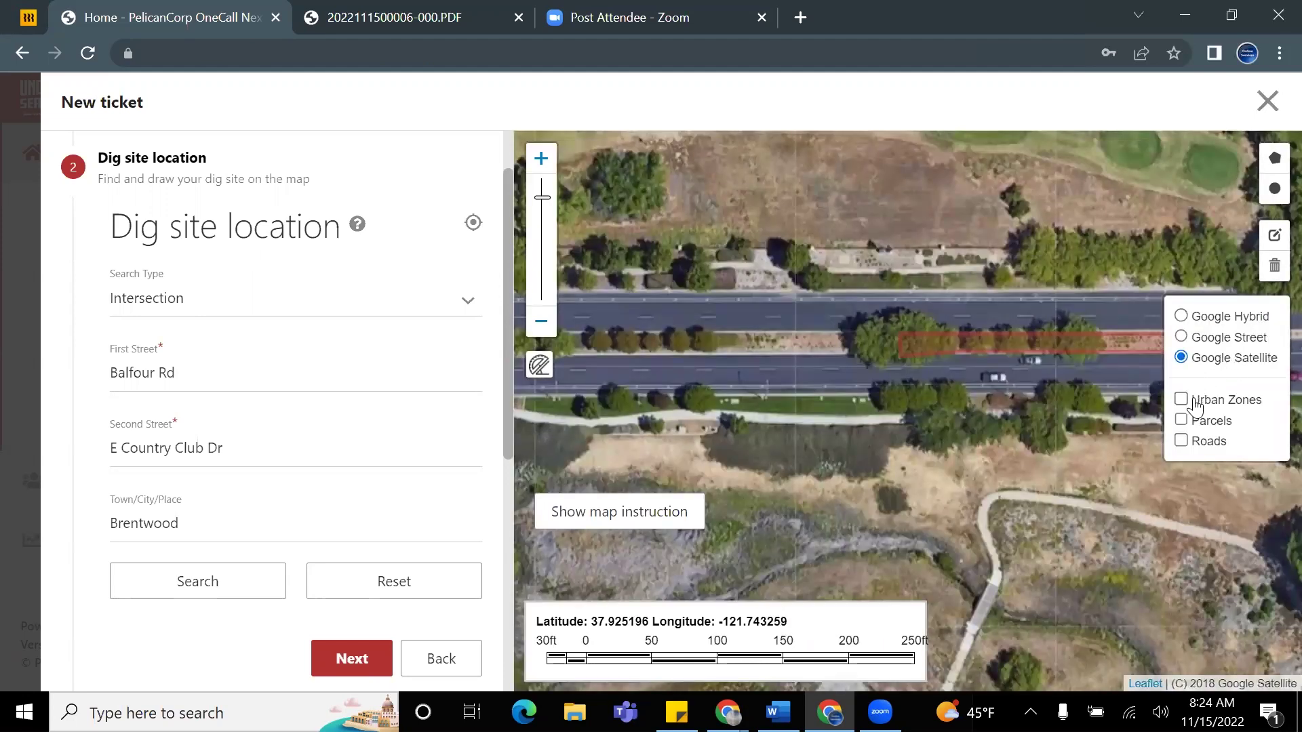
{"action": "left_click", "coordinate": [1188, 339]}
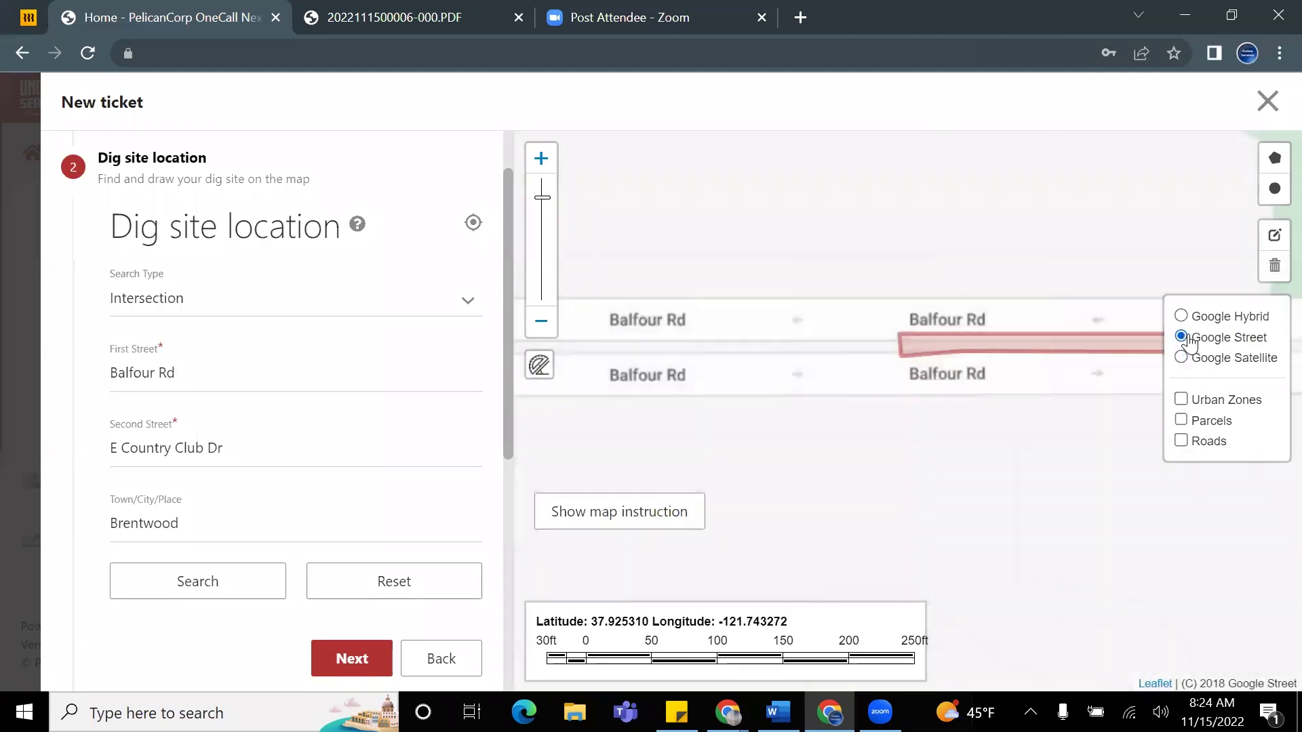
{"action": "left_click", "coordinate": [1181, 317]}
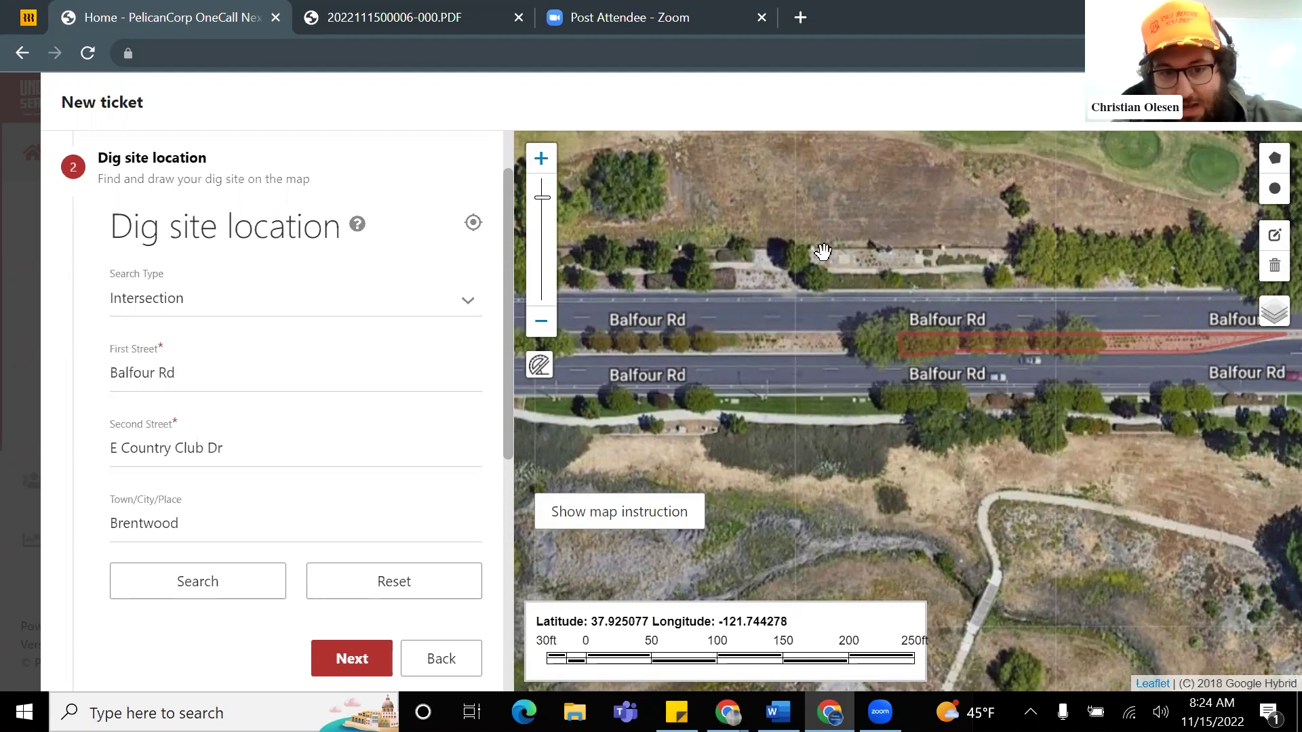
{"action": "mouse_move", "coordinate": [1270, 324]}
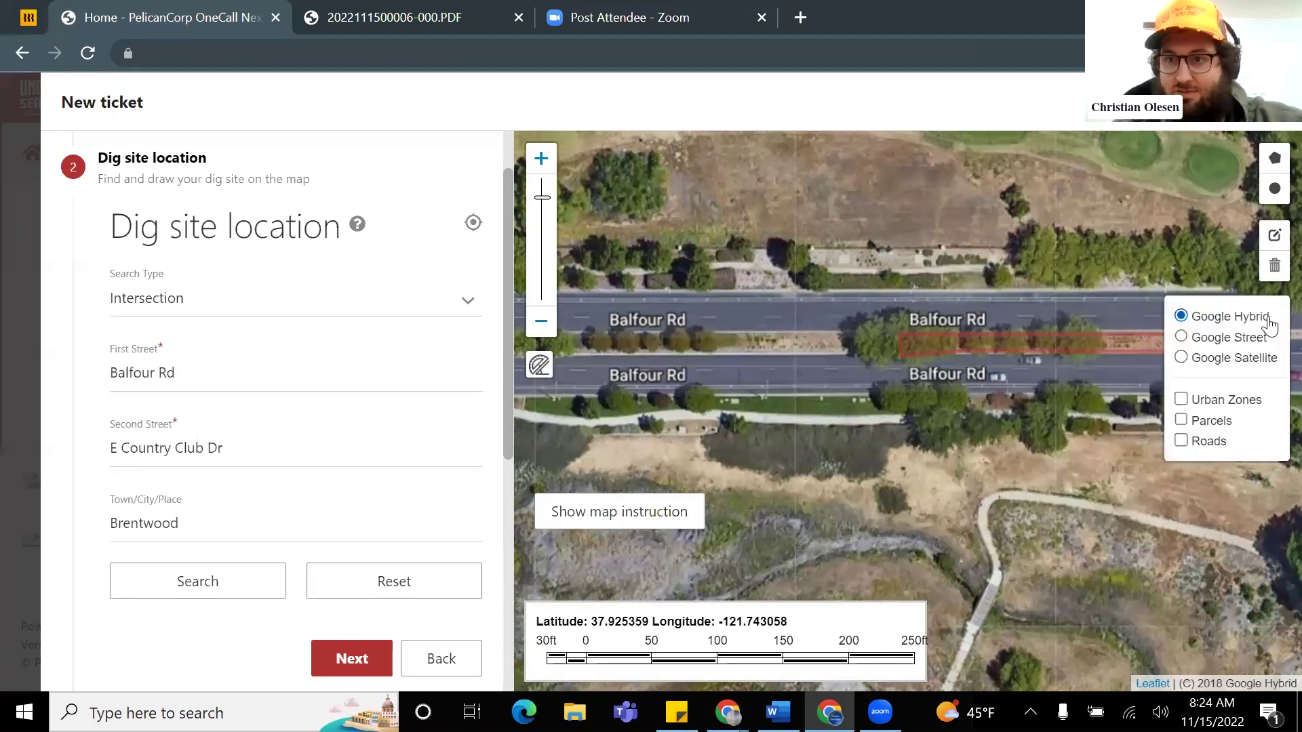
{"action": "left_click", "coordinate": [1231, 341]}
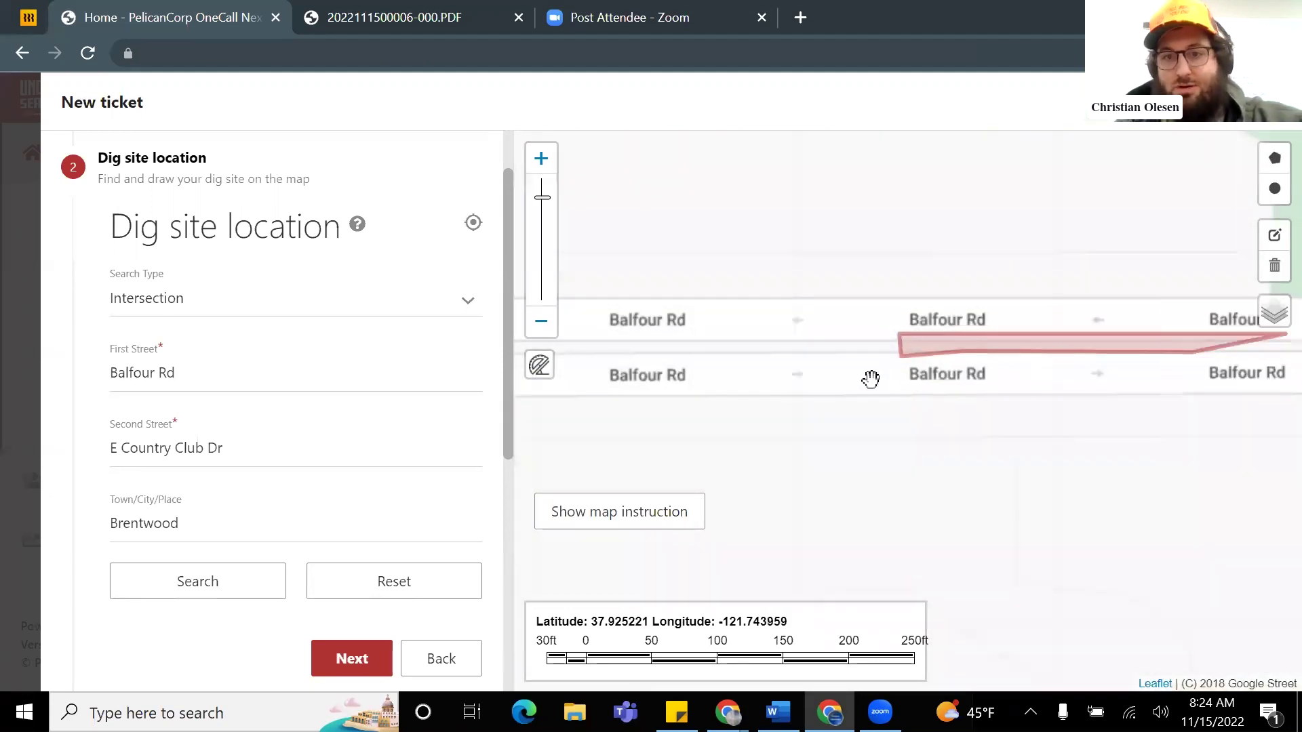
Step: Return the base map to Google Hybrid and frame the red dig polygon over the Balfour Rd median
{"action": "scroll", "coordinate": [874, 376], "scroll_direction": "down", "scroll_amount": 2}
{"action": "scroll", "coordinate": [895, 372], "scroll_direction": "up", "scroll_amount": 3}
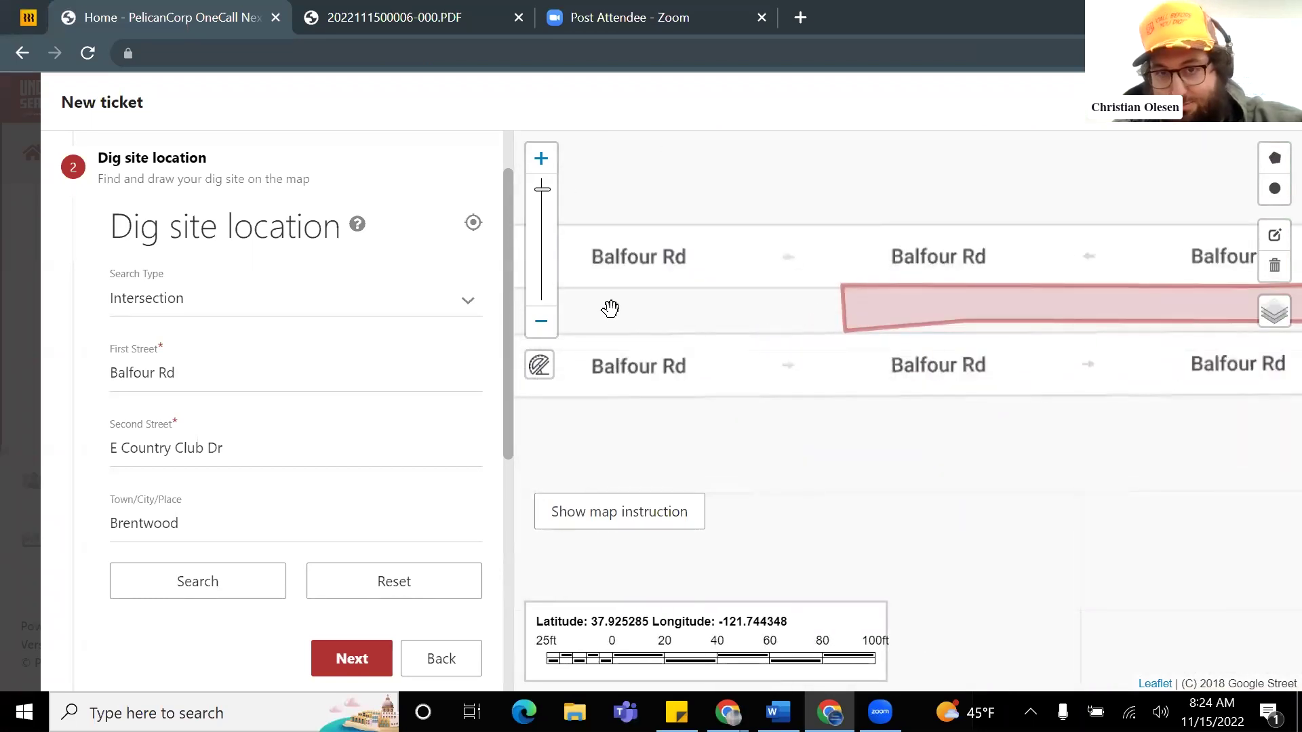
{"action": "mouse_move", "coordinate": [1278, 297]}
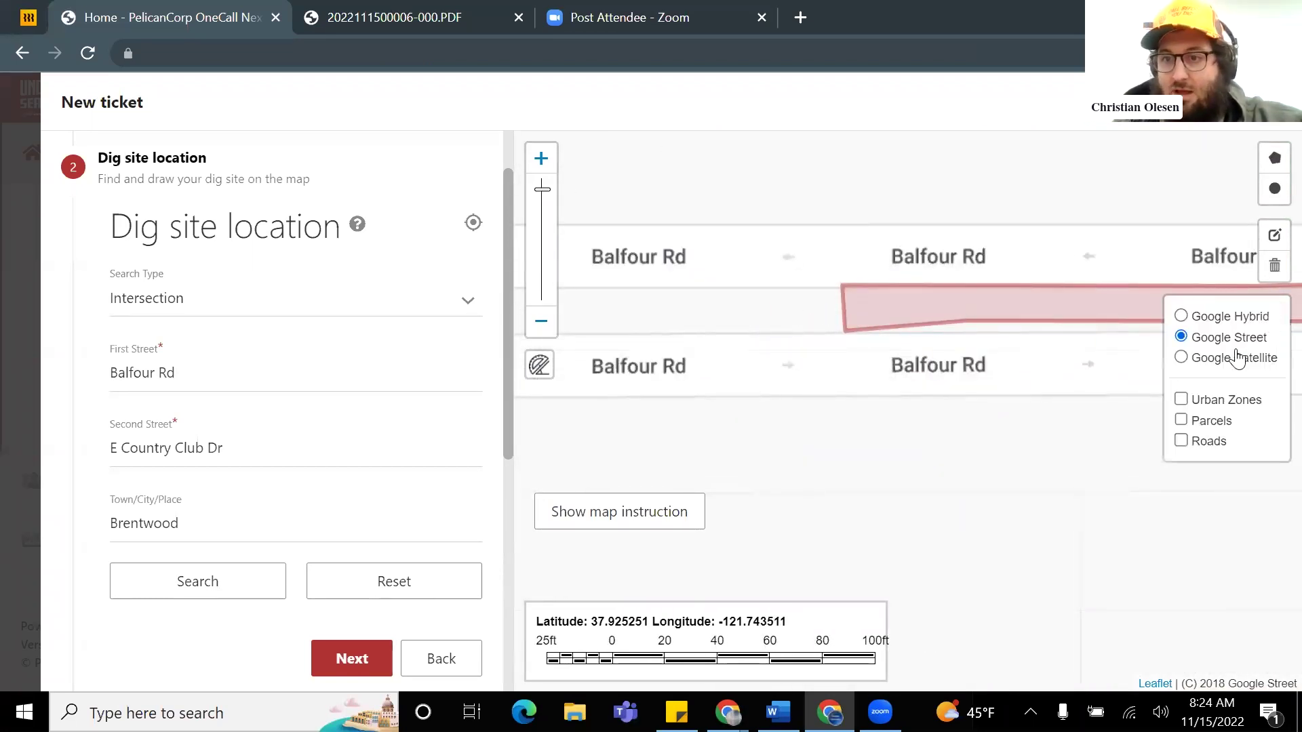
{"action": "left_click", "coordinate": [1181, 317]}
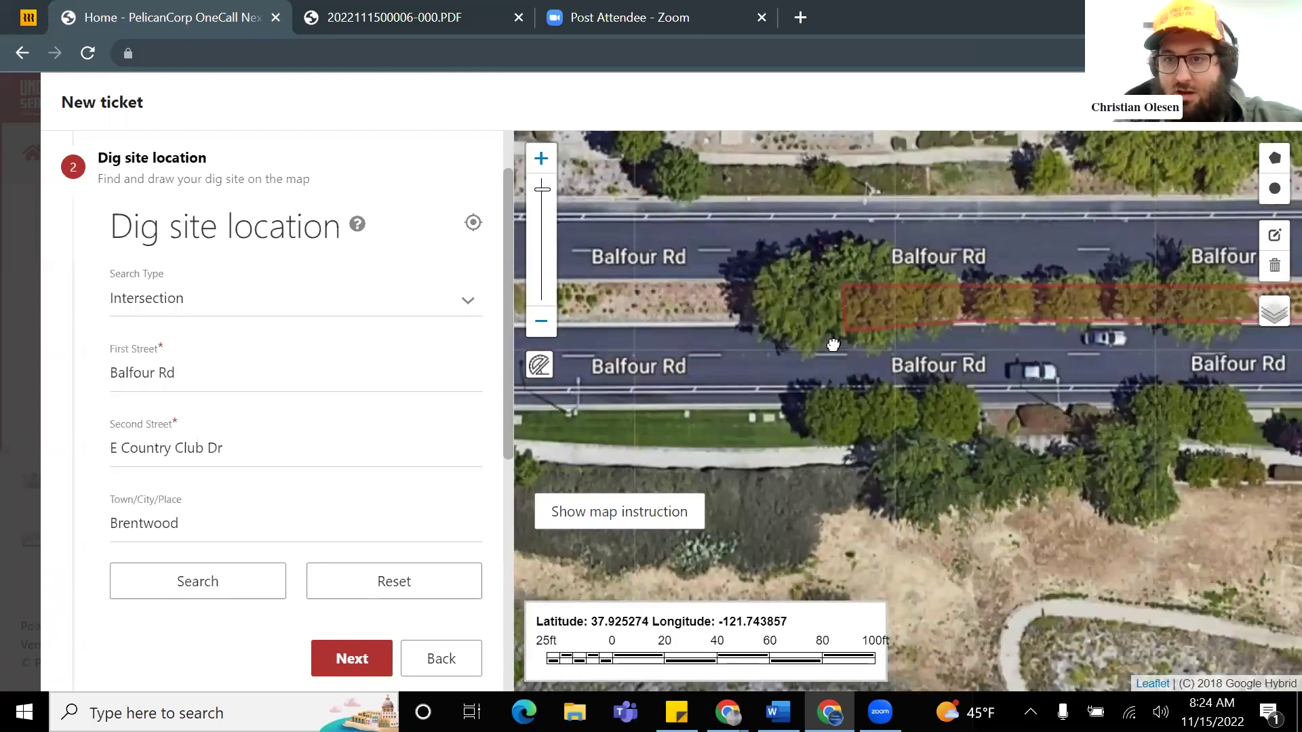
{"action": "left_click_drag", "start_coordinate": [833, 345], "coordinate": [1038, 305]}
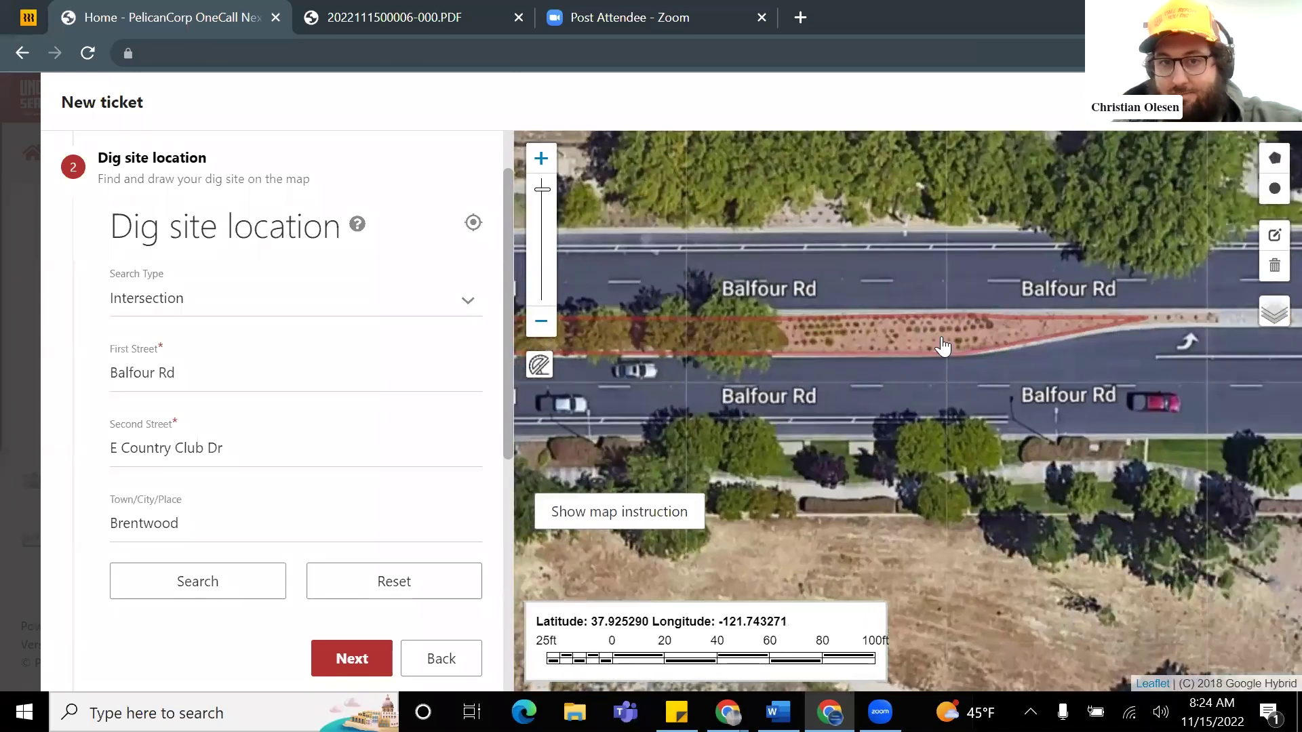
{"action": "scroll", "coordinate": [942, 346], "scroll_direction": "down", "scroll_amount": 1}
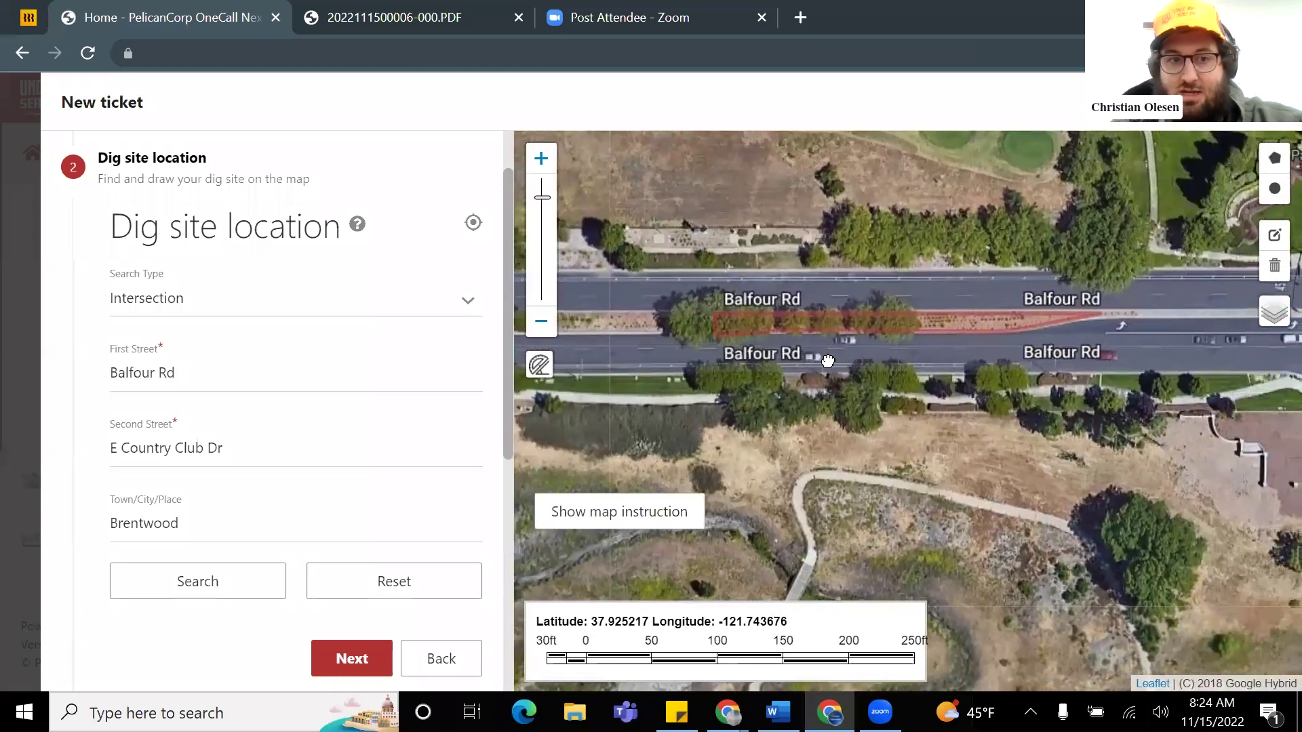
{"action": "left_click_drag", "start_coordinate": [828, 360], "coordinate": [791, 366]}
{"action": "scroll", "coordinate": [274, 526], "scroll_direction": "down", "scroll_amount": 2}
Step: On Confirm dig site, set the street to Balfour Rd and nearest cross street to E Country Club Dr
{"action": "left_click", "coordinate": [343, 562]}
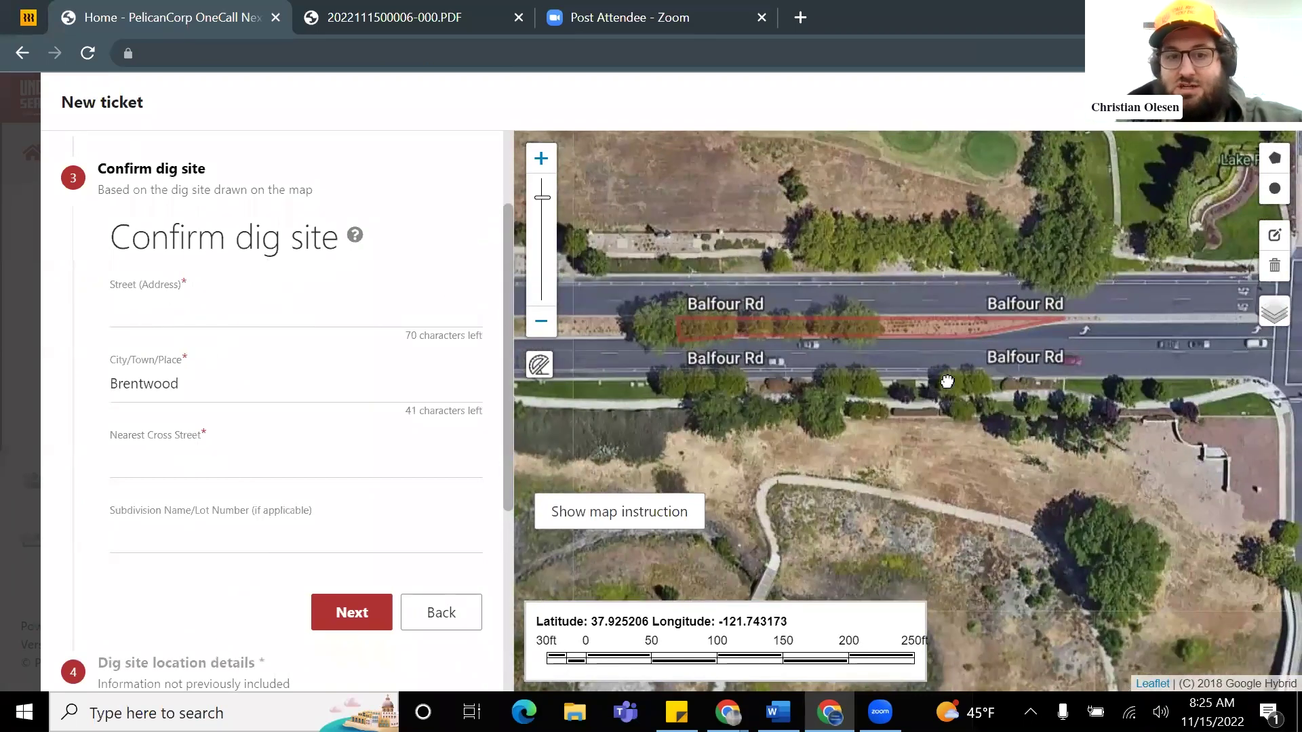
{"action": "left_click_drag", "start_coordinate": [948, 382], "coordinate": [907, 384]}
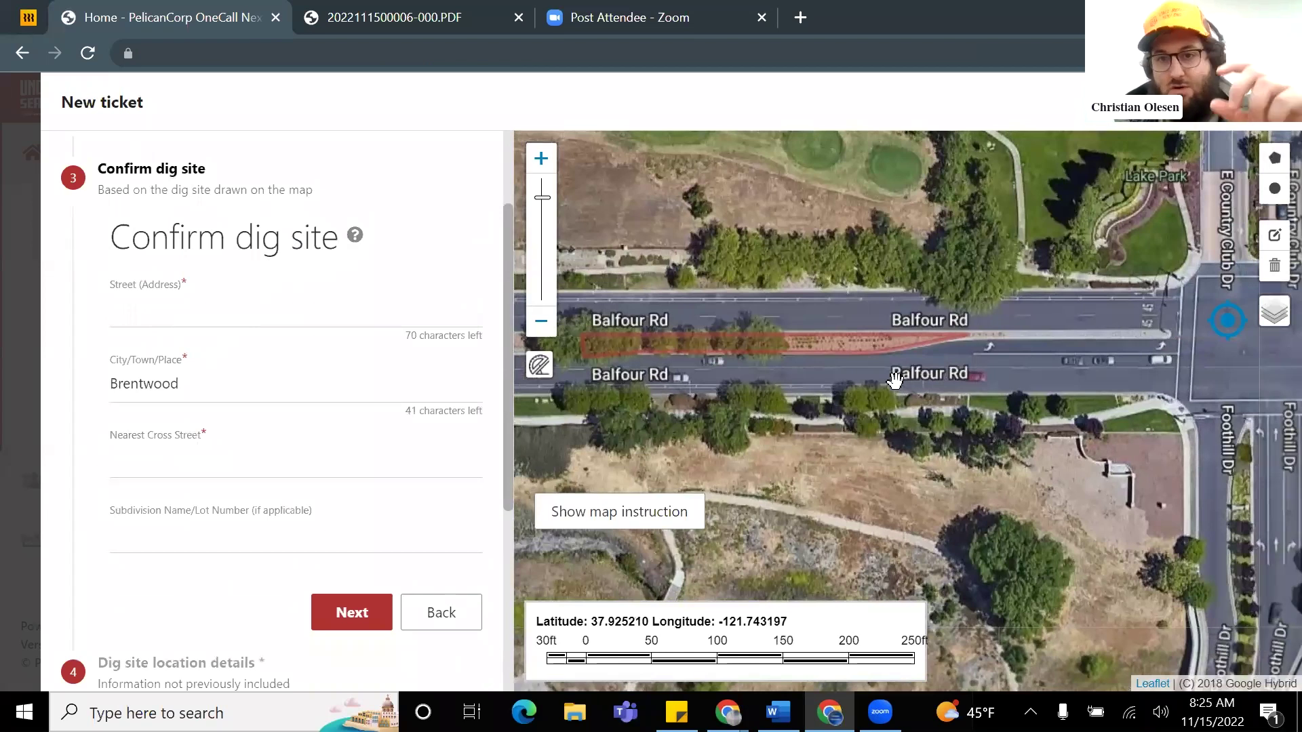
{"action": "left_click", "coordinate": [177, 311]}
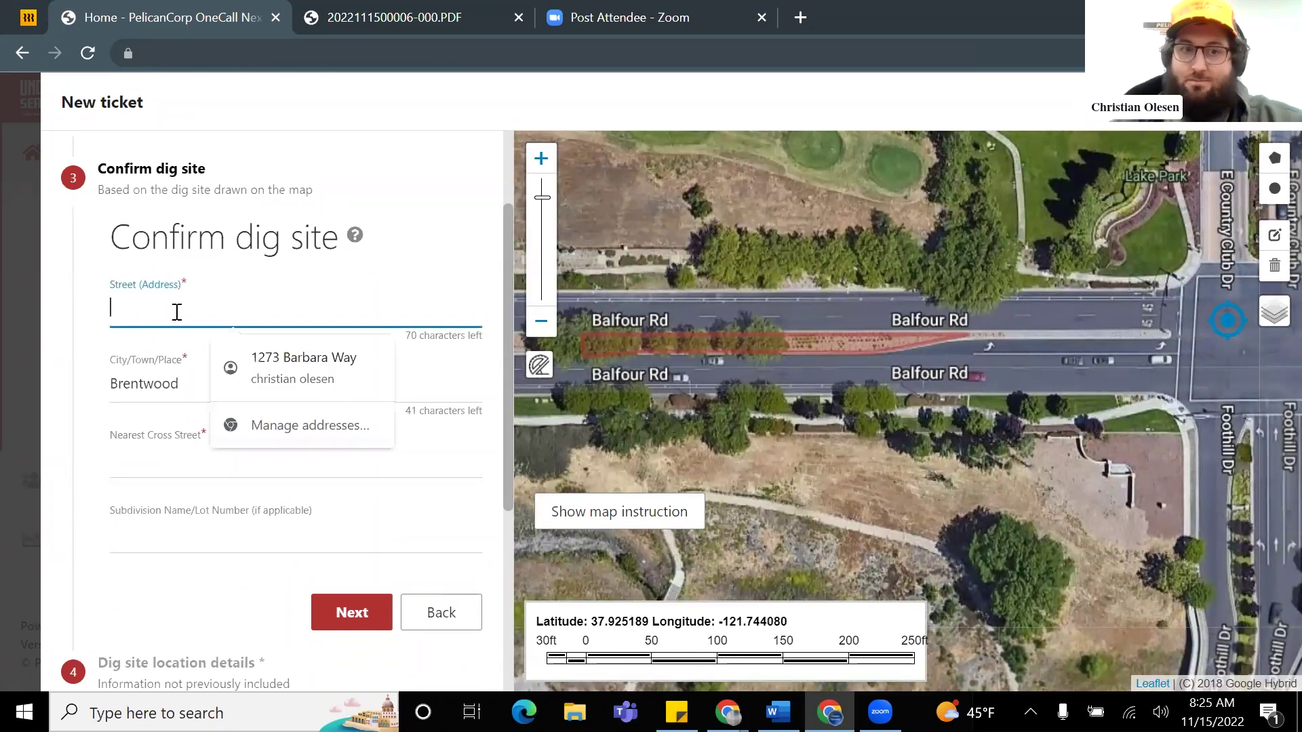
{"action": "type", "text": "B"}
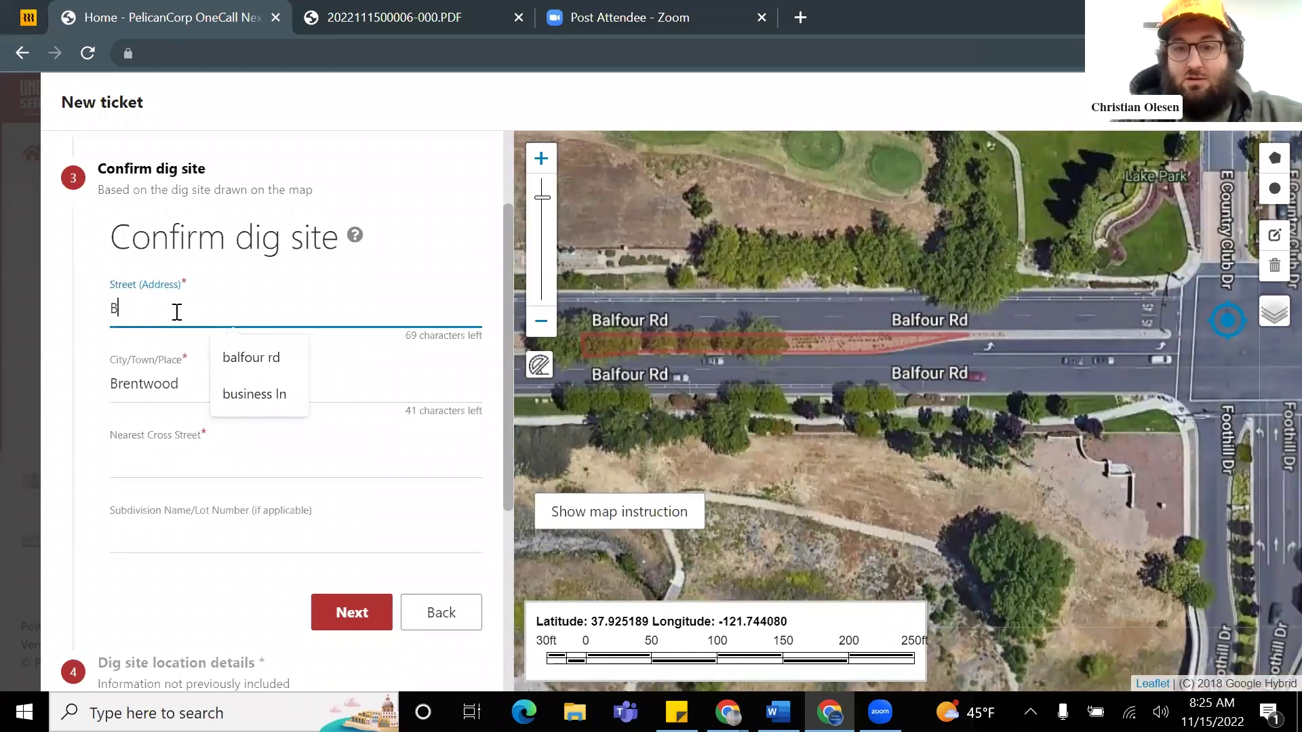
{"action": "type", "text": "alfour Rd"}
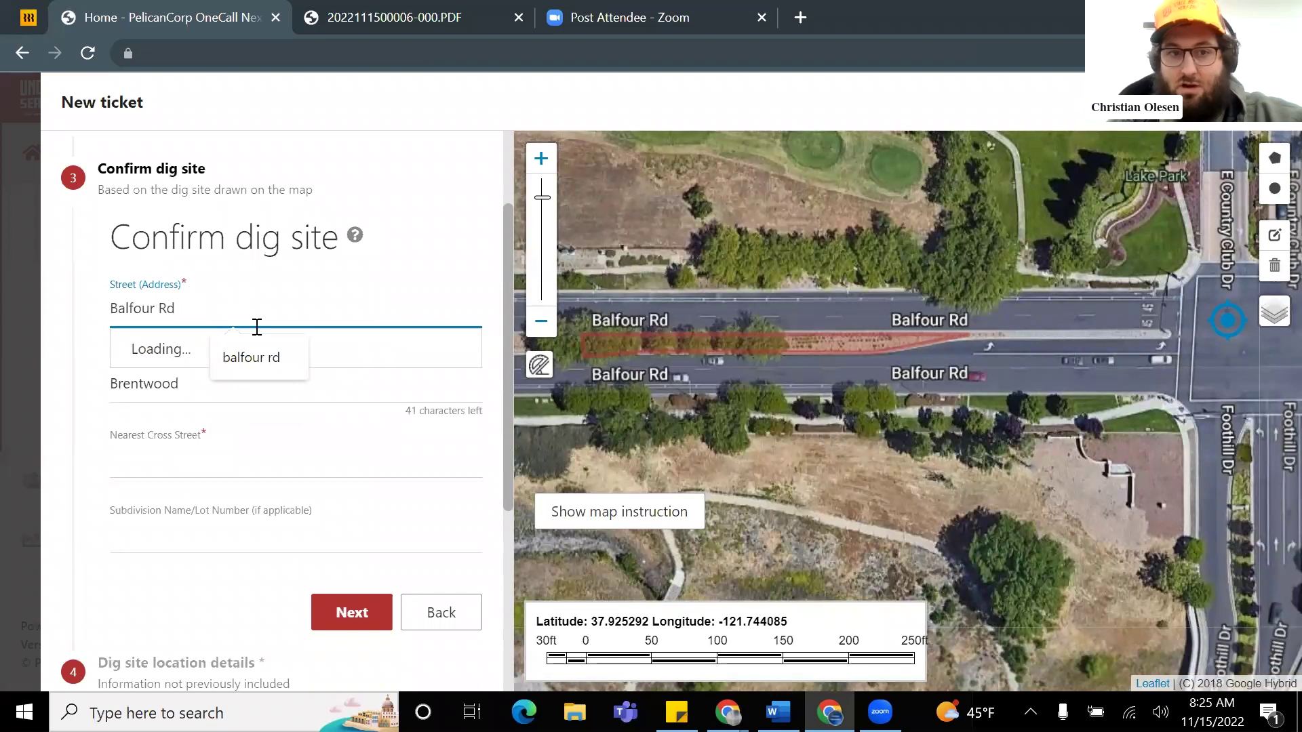
{"action": "key", "text": "Return"}
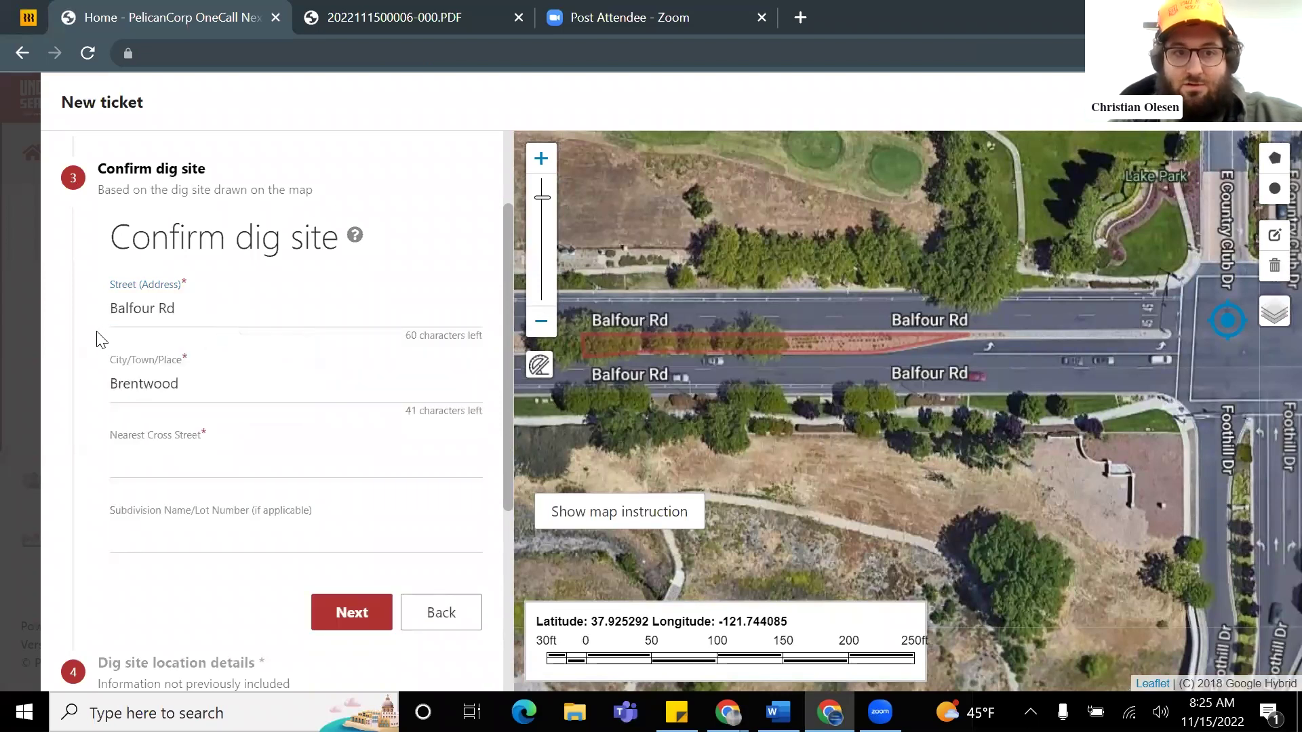
{"action": "left_click", "coordinate": [168, 461]}
{"action": "type", "text": "E Country Club Dr"}
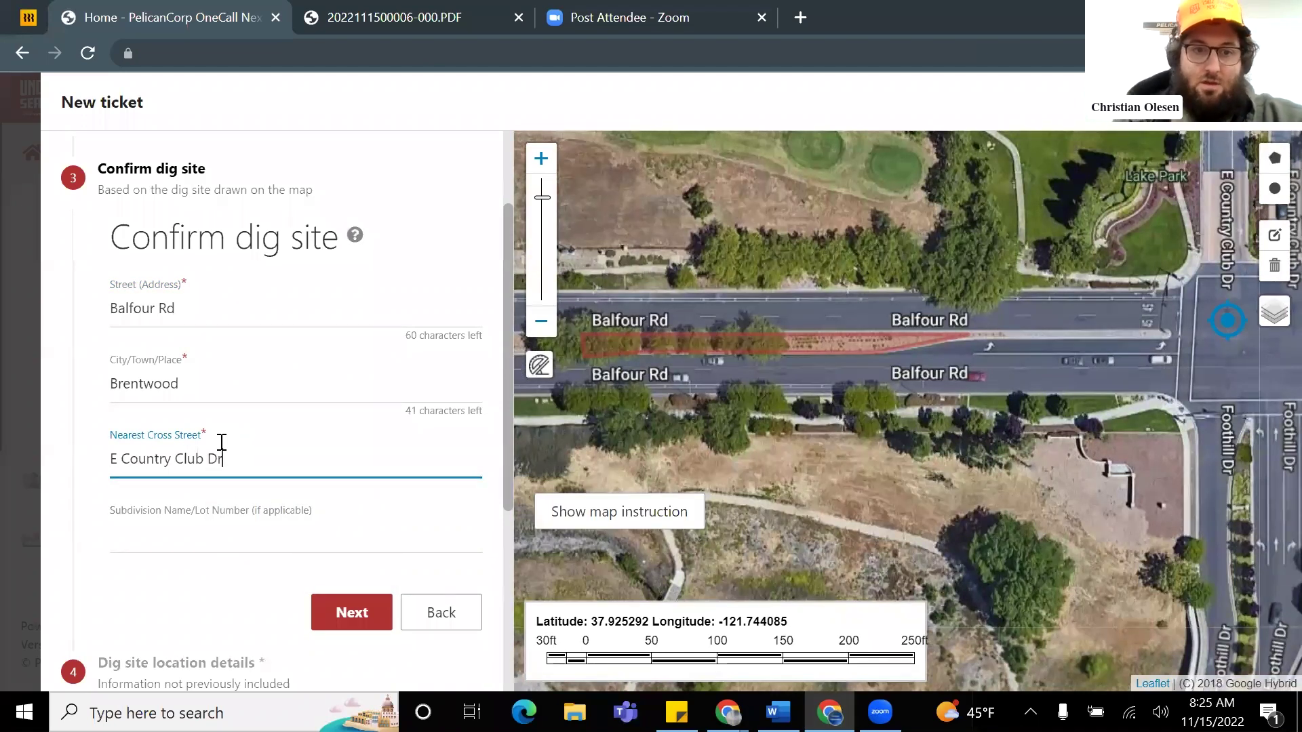
{"action": "scroll", "coordinate": [276, 407], "scroll_direction": "down", "scroll_amount": 3}
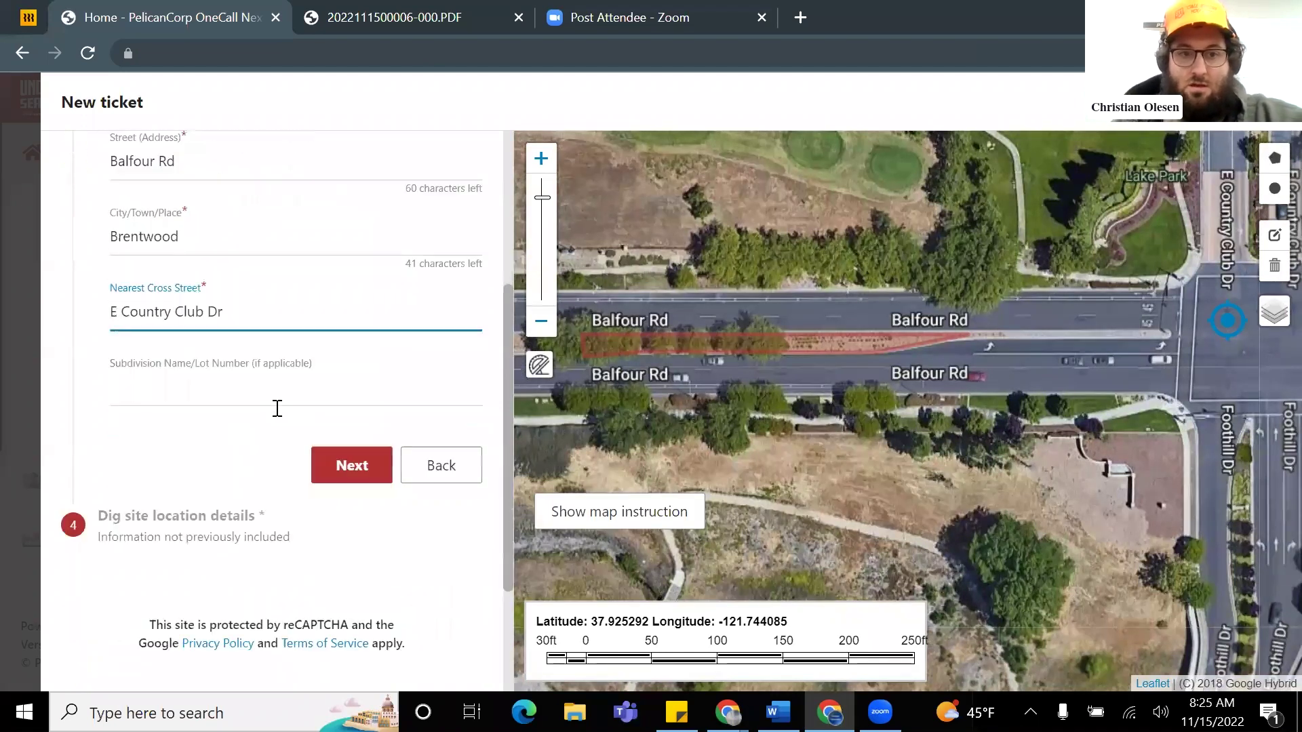
Step: On the location details step, measure about 216 ft west from the Balfour Rd intersection
{"action": "left_click", "coordinate": [342, 411]}
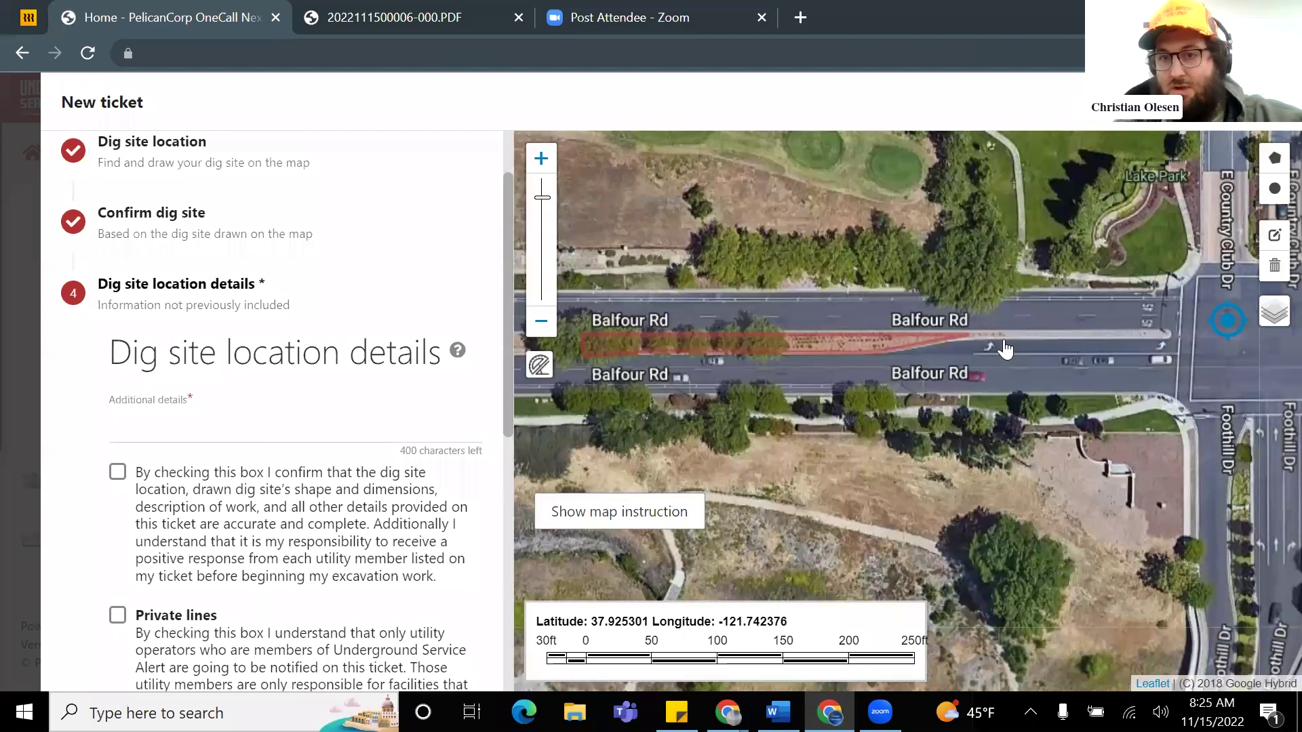
{"action": "left_click_drag", "start_coordinate": [878, 356], "coordinate": [696, 366]}
{"action": "left_click_drag", "start_coordinate": [891, 375], "coordinate": [937, 351]}
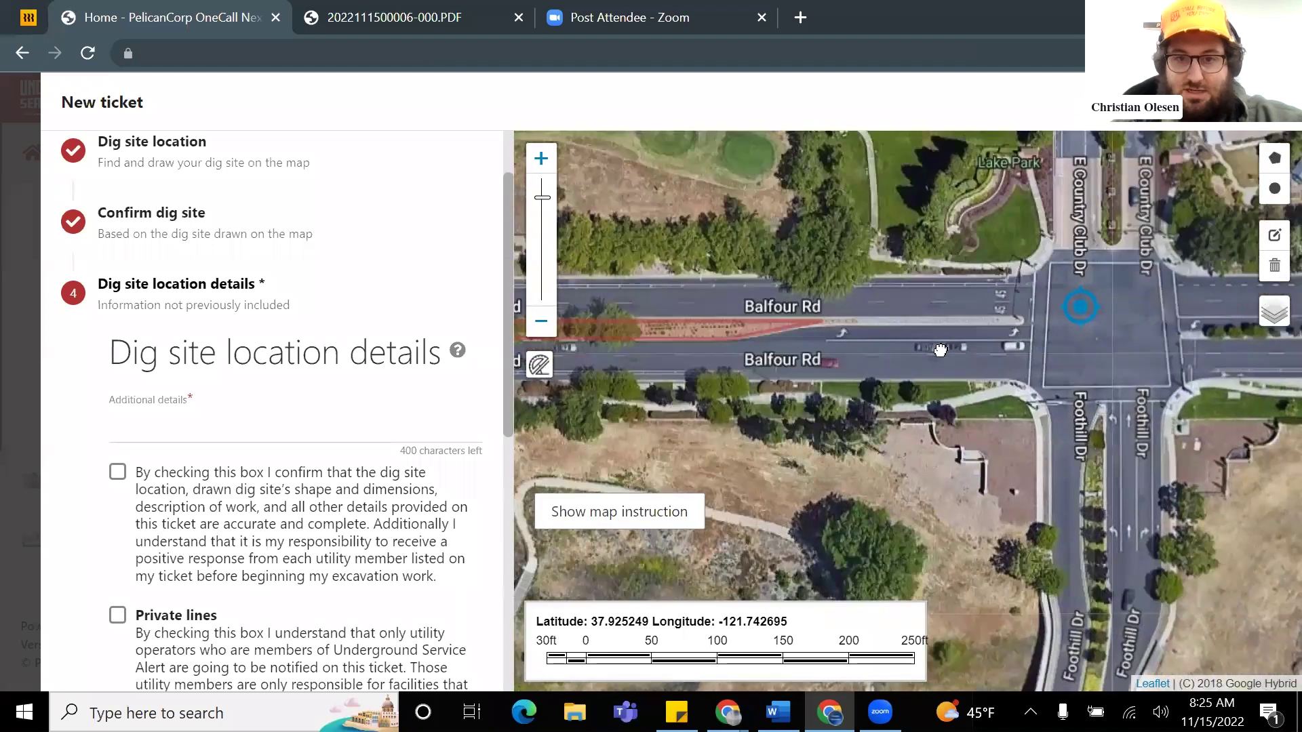
{"action": "left_click", "coordinate": [539, 367]}
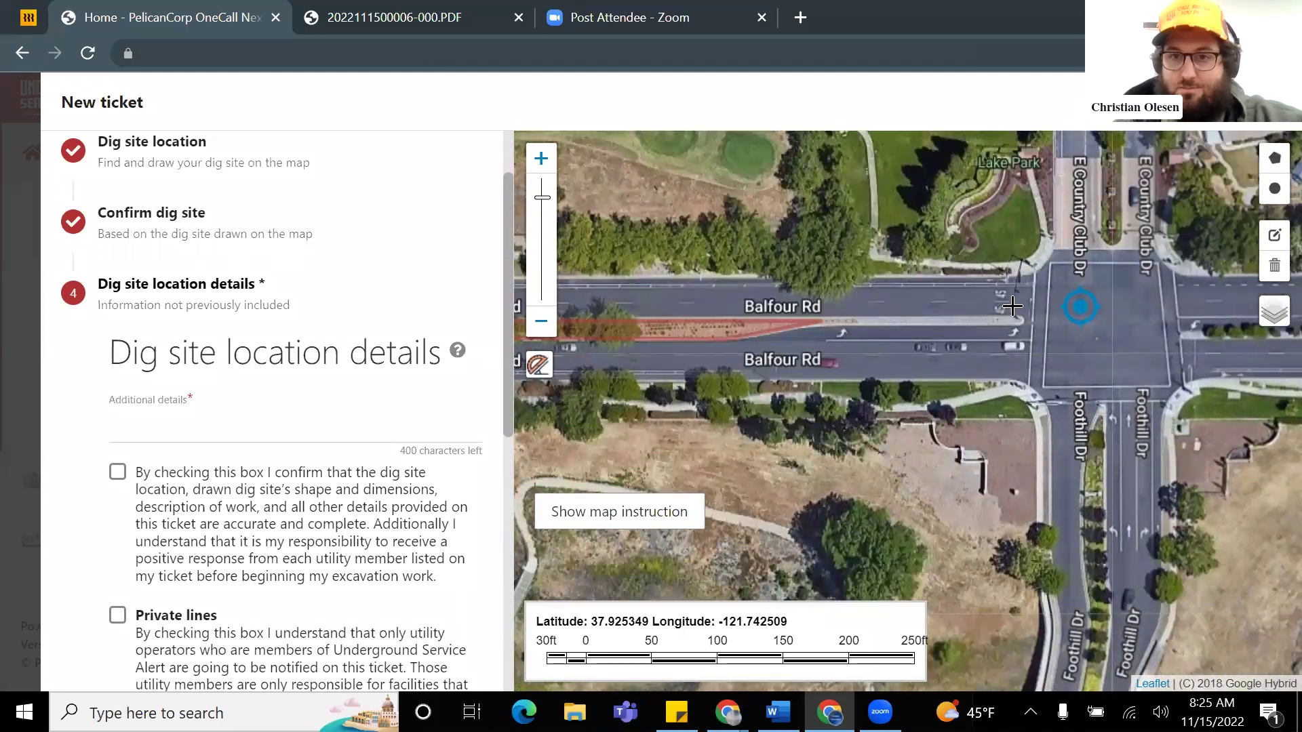
{"action": "scroll", "coordinate": [989, 350], "scroll_direction": "down", "scroll_amount": 1}
{"action": "scroll", "coordinate": [983, 360], "scroll_direction": "up", "scroll_amount": 1}
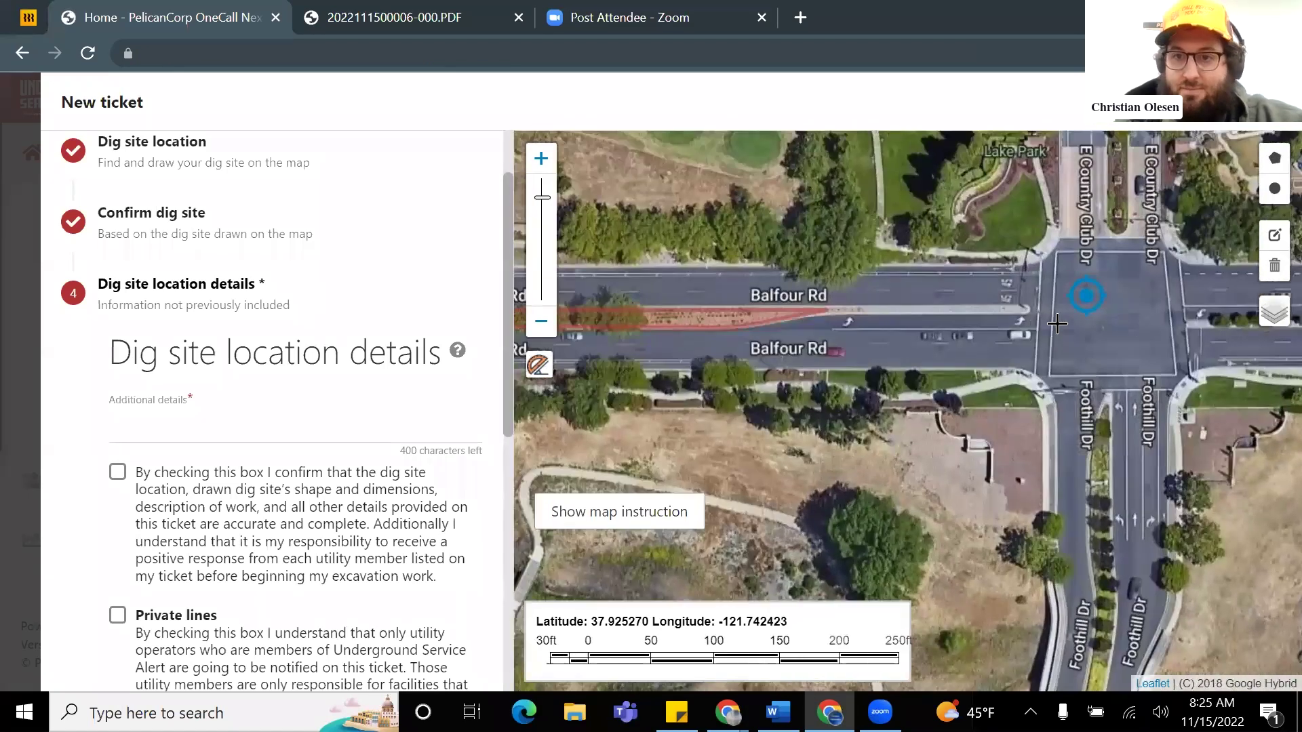
{"action": "left_click", "coordinate": [1114, 316]}
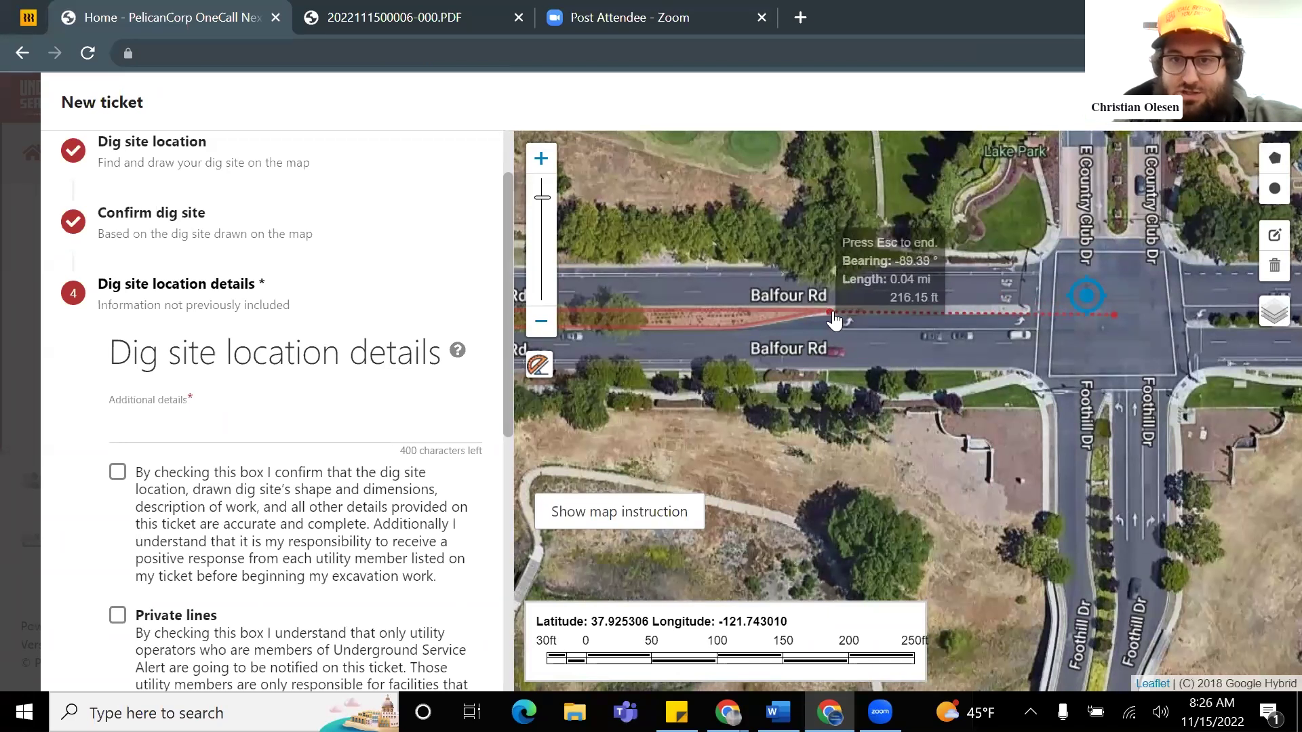
{"action": "left_click", "coordinate": [833, 319]}
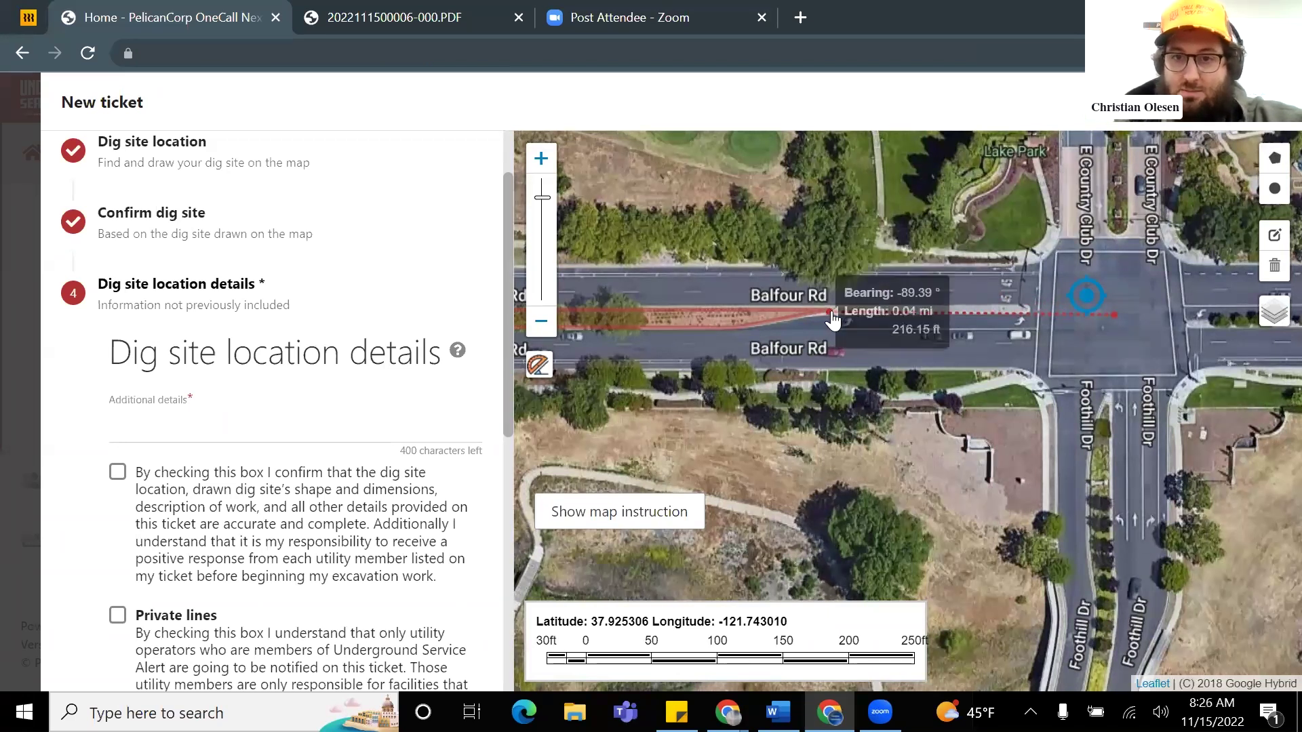
{"action": "left_click", "coordinate": [271, 434]}
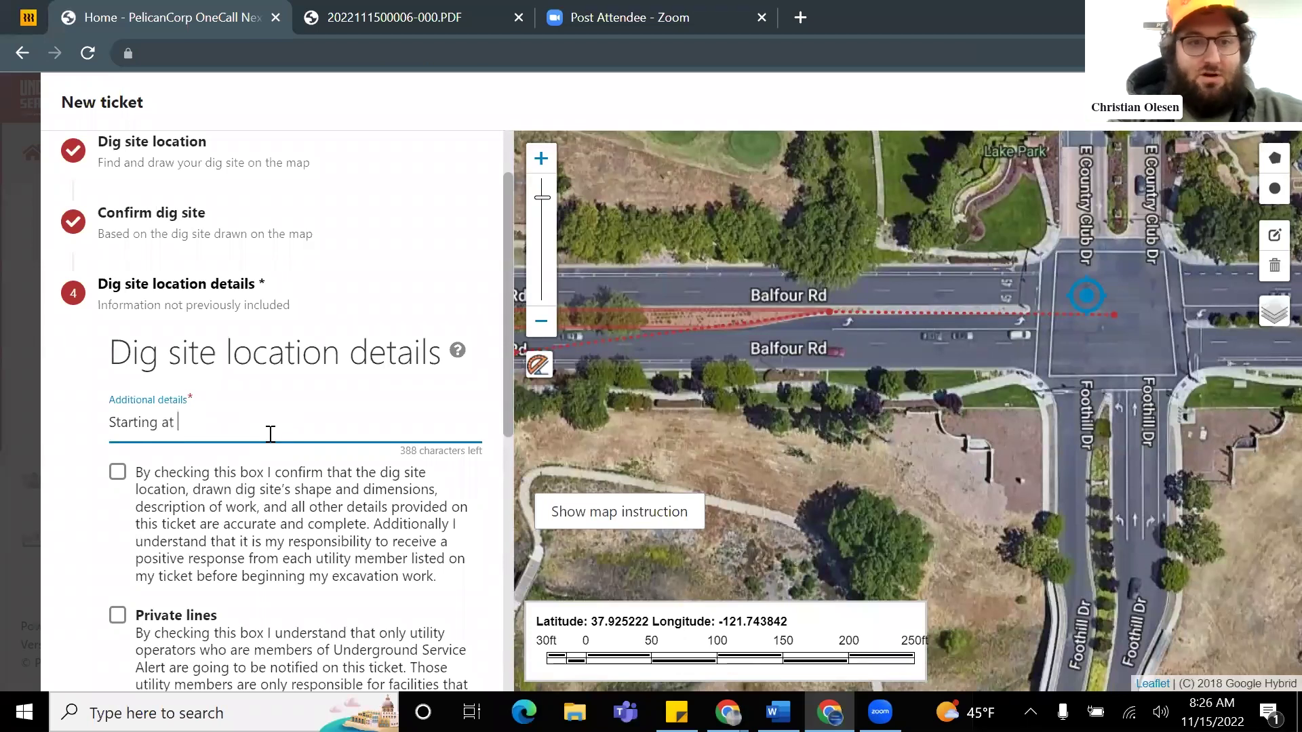
Step: Add 'approximately 200' W of intersection' and 'extend' to the details, measuring about 512 ft along Balfour Rd
{"action": "type", "text": "t ap"}
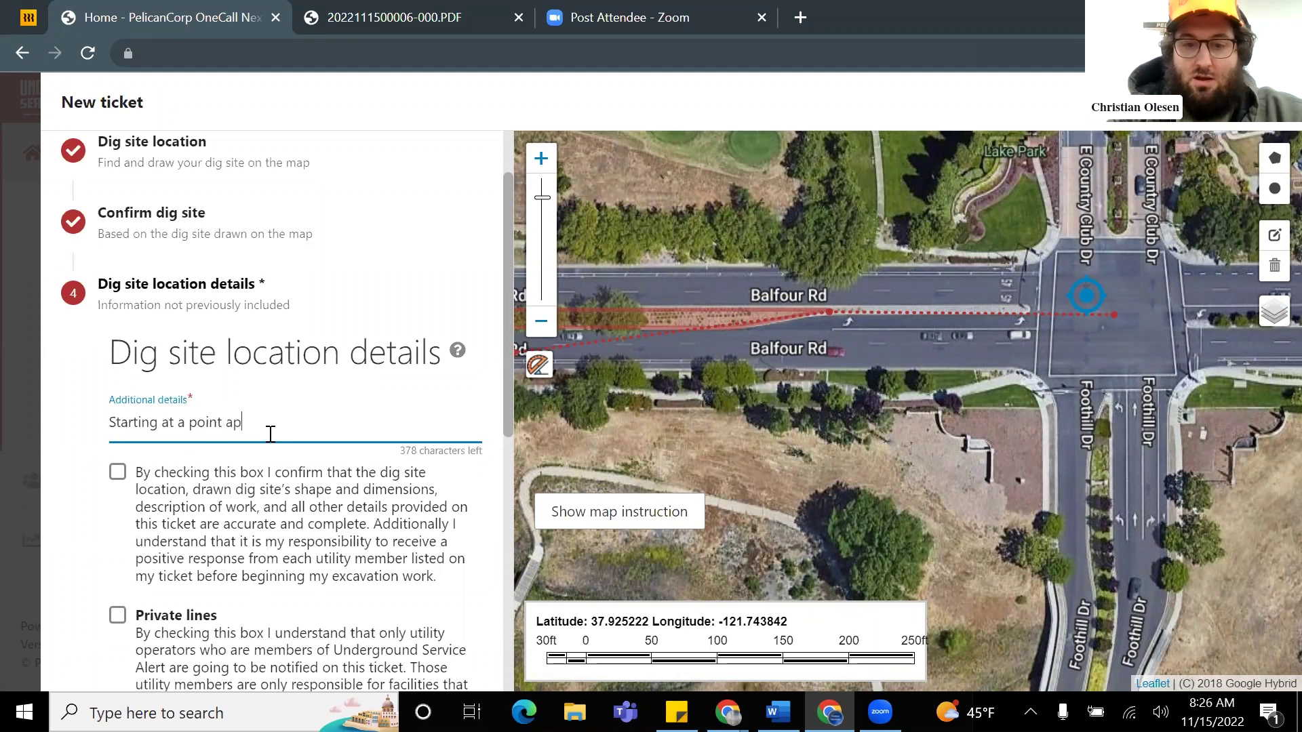
{"action": "type", "text": "proximately 200' W of inter"}
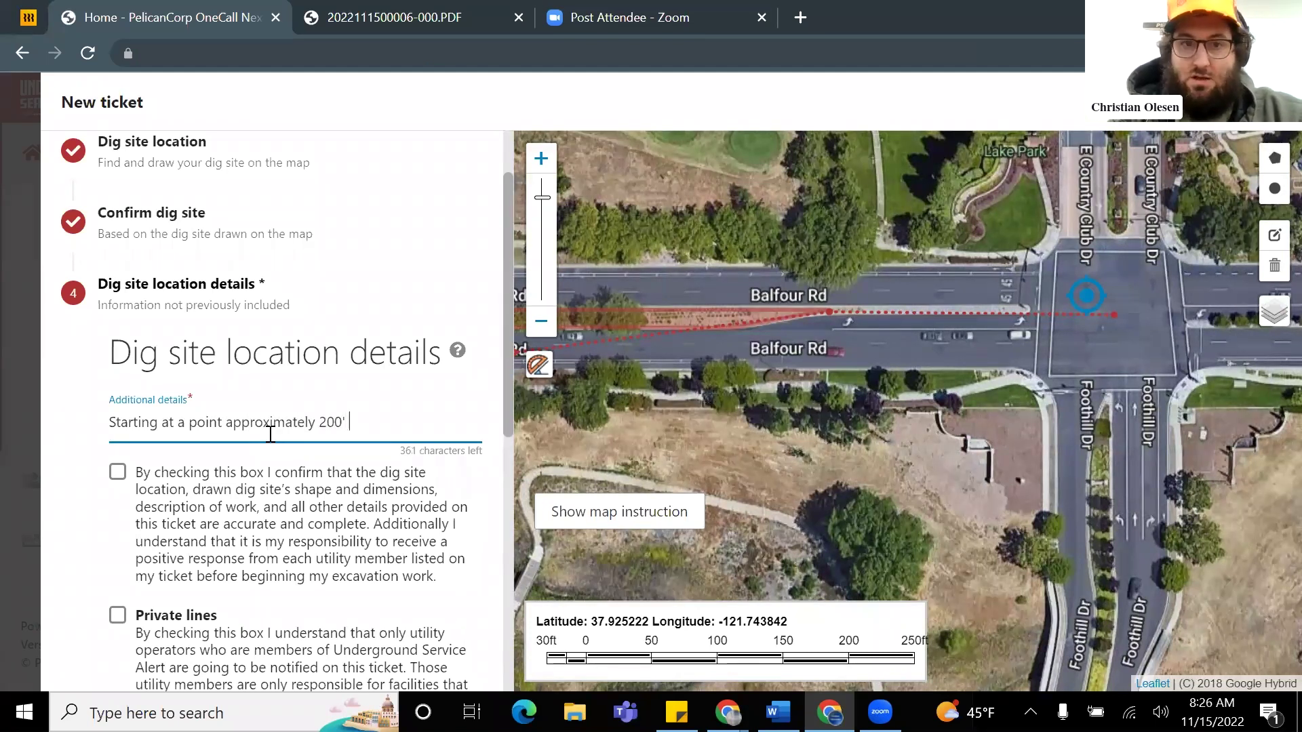
{"action": "type", "text": "section"}
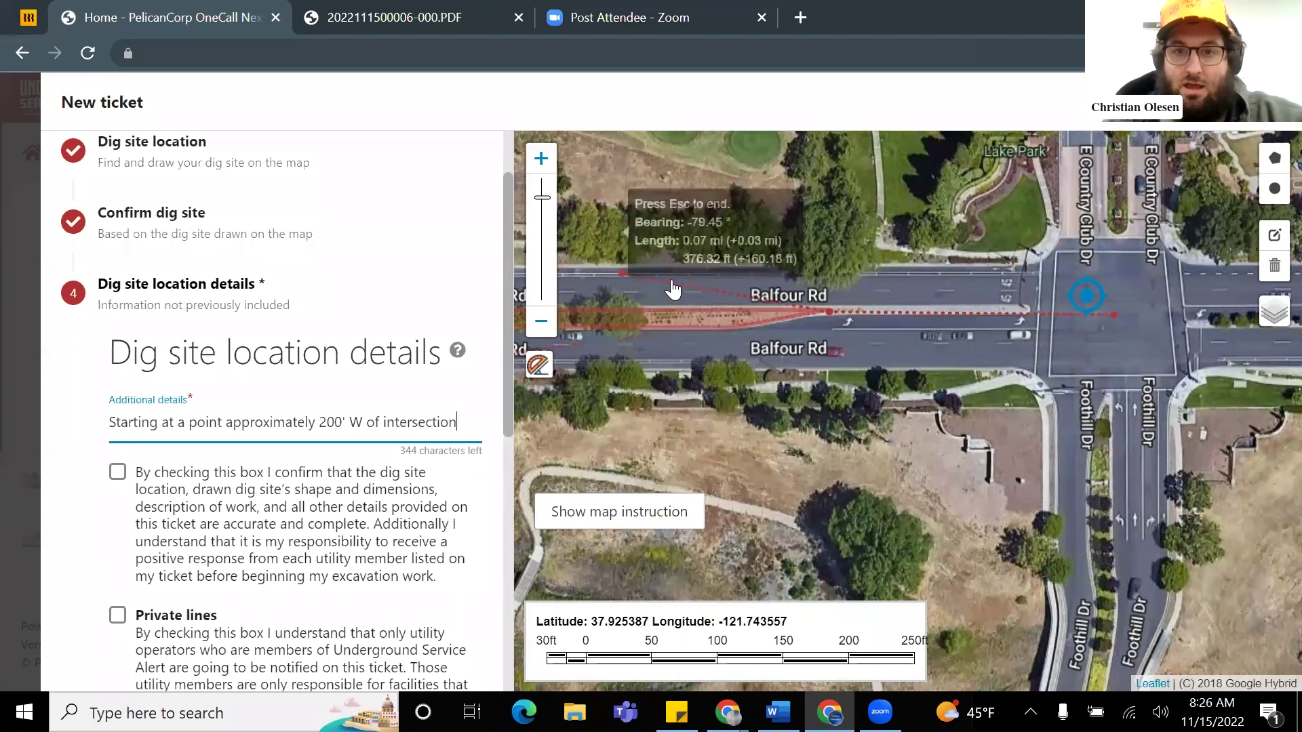
{"action": "left_click", "coordinate": [722, 325]}
{"action": "left_click_drag", "start_coordinate": [750, 323], "coordinate": [904, 357]}
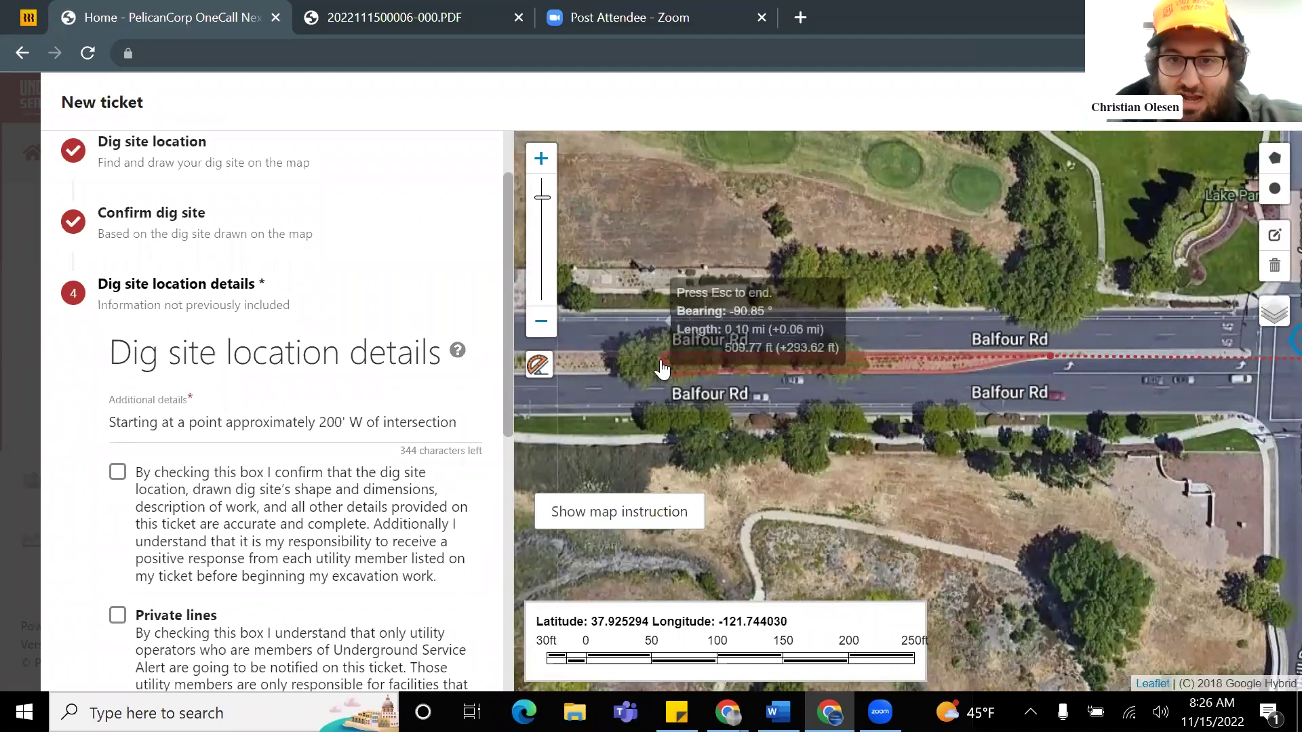
{"action": "double_click", "coordinate": [661, 370]}
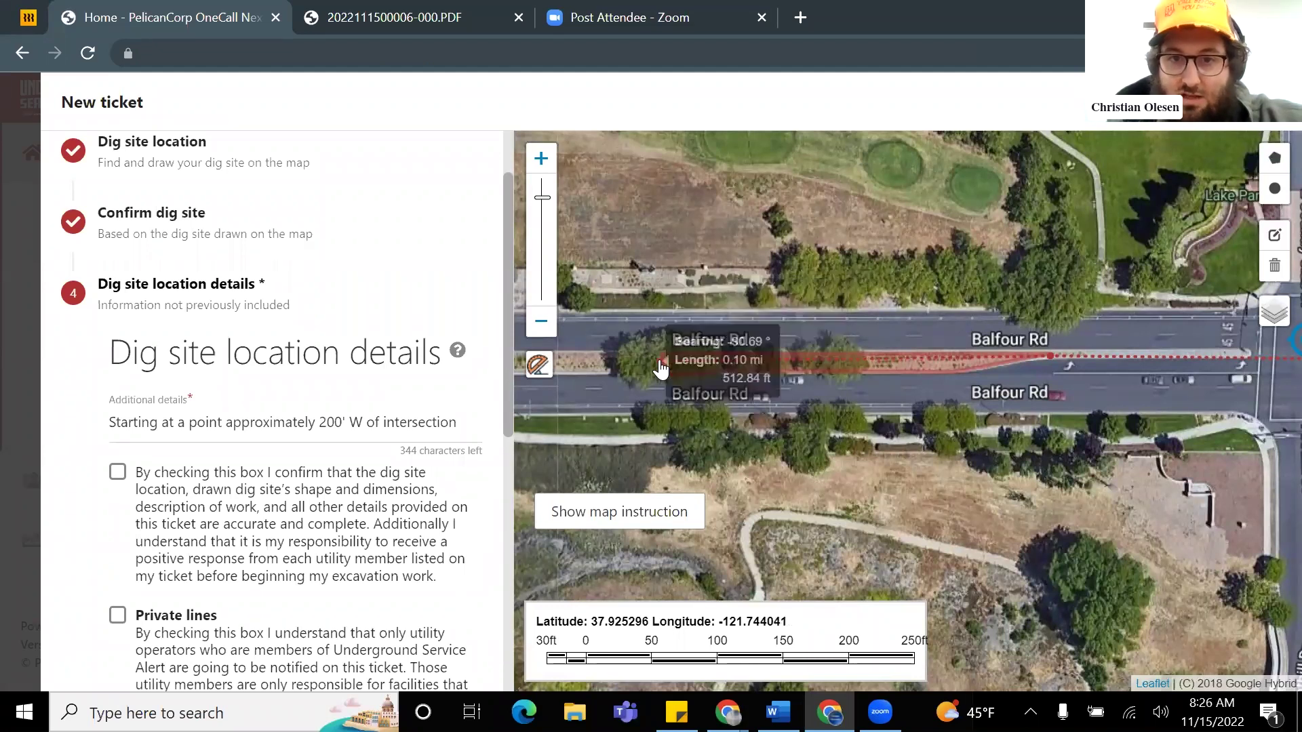
{"action": "triple_click", "coordinate": [472, 422]}
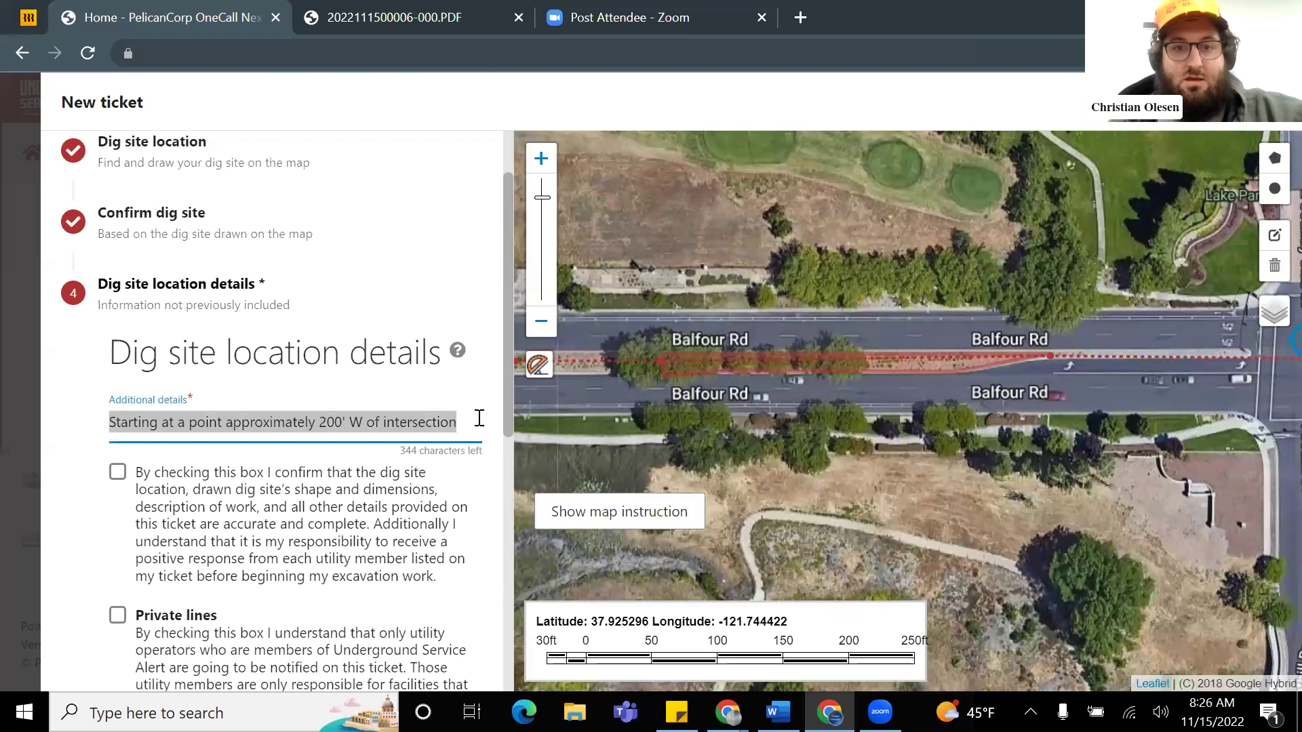
{"action": "left_click", "coordinate": [467, 421]}
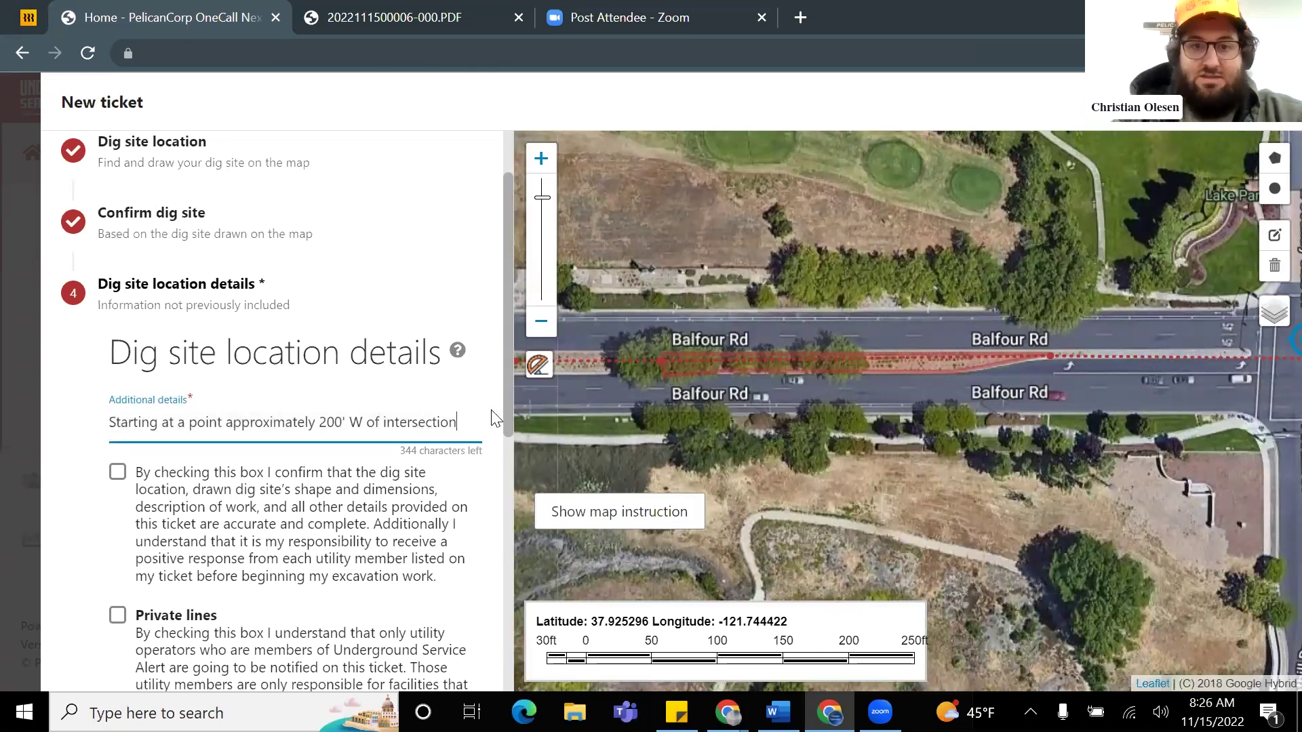
{"action": "type", "text": "extend 300'"}
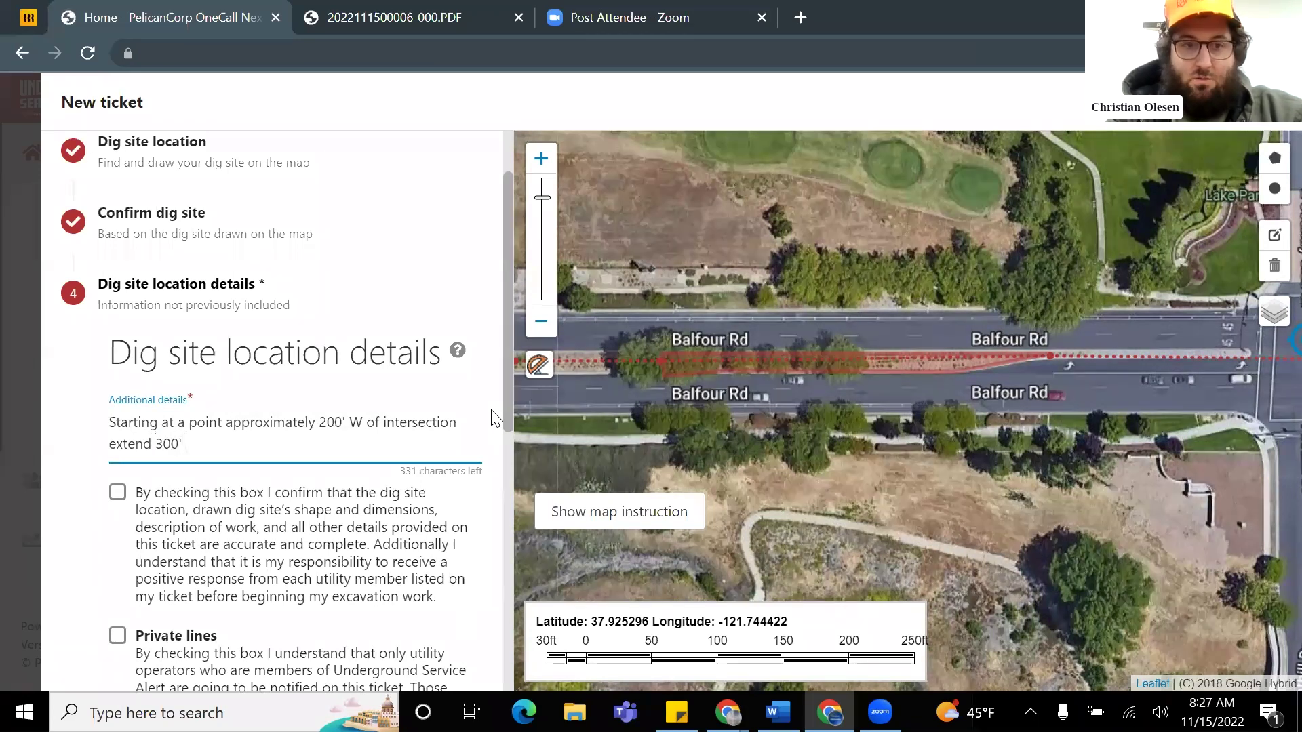
Step: Measure the swath at the median's west end and finish the details with 'include 15' swath for entire distance'
{"action": "scroll", "coordinate": [847, 373], "scroll_direction": "up", "scroll_amount": 1}
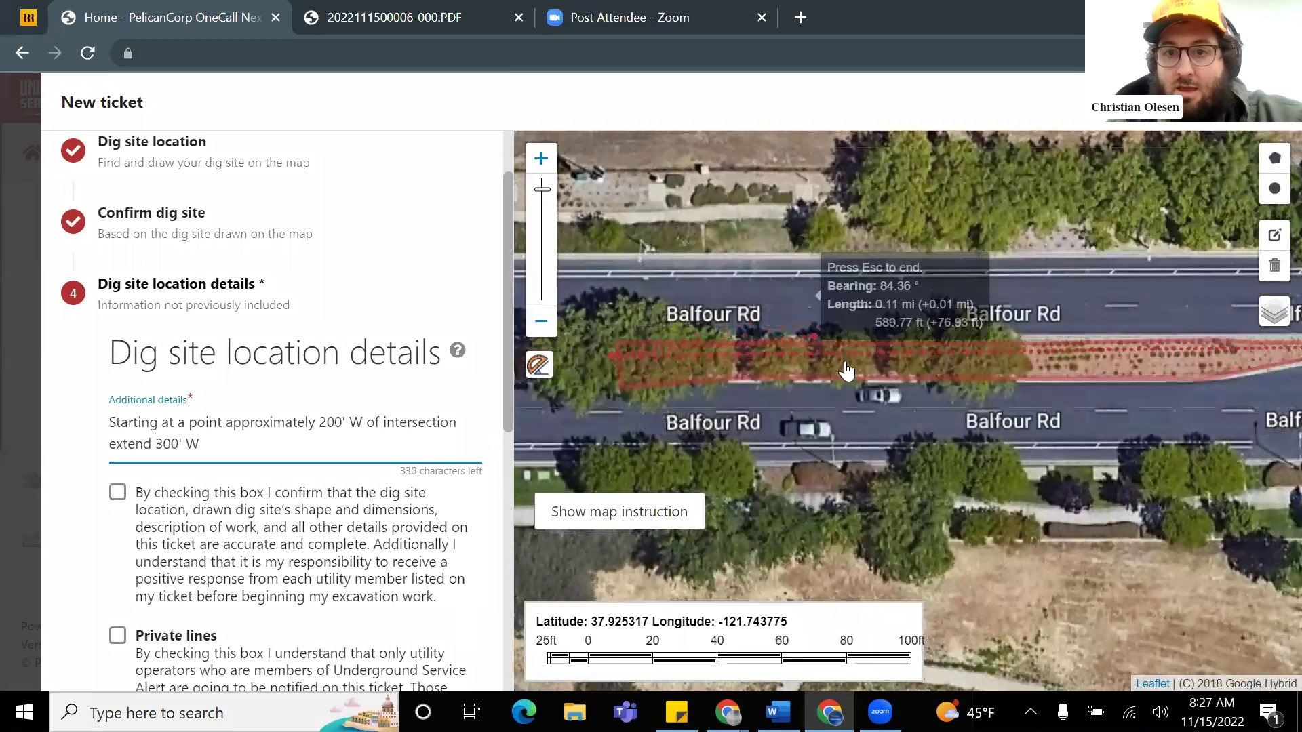
{"action": "scroll", "coordinate": [1092, 372], "scroll_direction": "up", "scroll_amount": 1}
{"action": "left_click_drag", "start_coordinate": [1051, 377], "coordinate": [784, 364]}
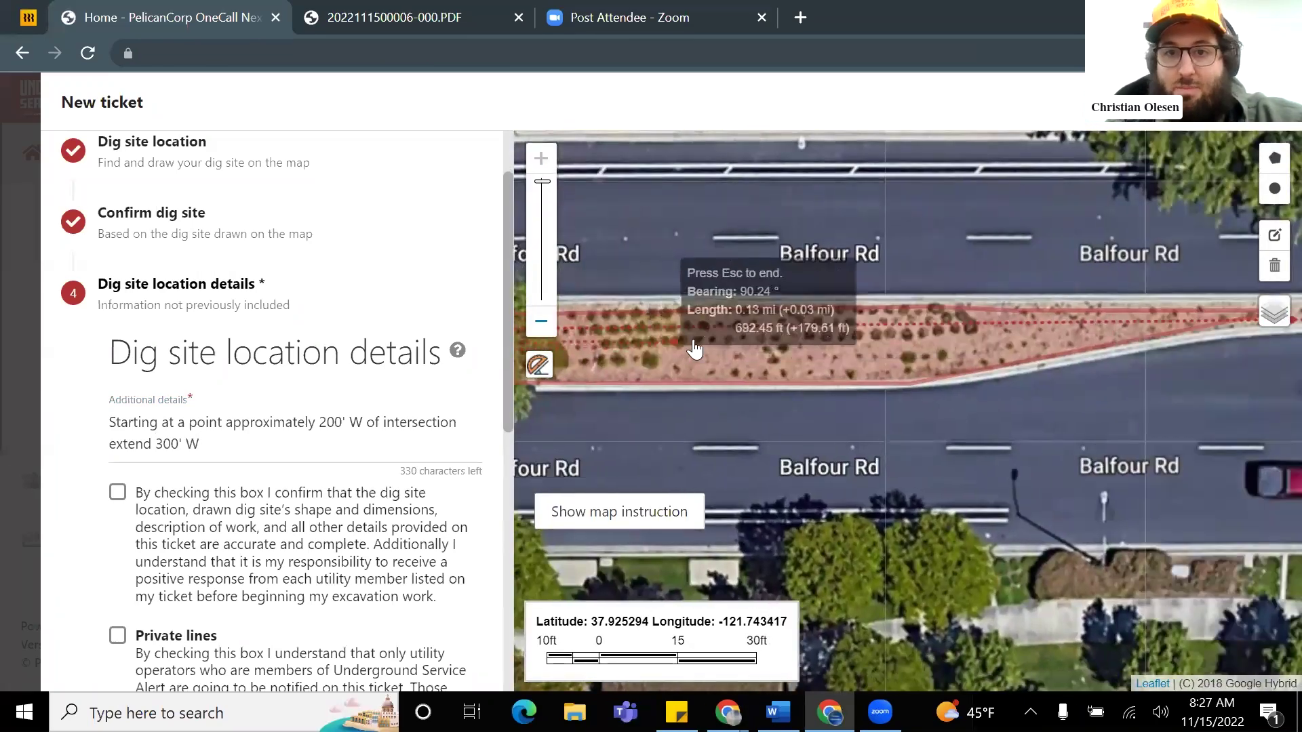
{"action": "left_click_drag", "start_coordinate": [691, 352], "coordinate": [881, 343]}
{"action": "left_click_drag", "start_coordinate": [777, 343], "coordinate": [1077, 296]}
{"action": "scroll", "coordinate": [1057, 169], "scroll_direction": "down", "scroll_amount": 1}
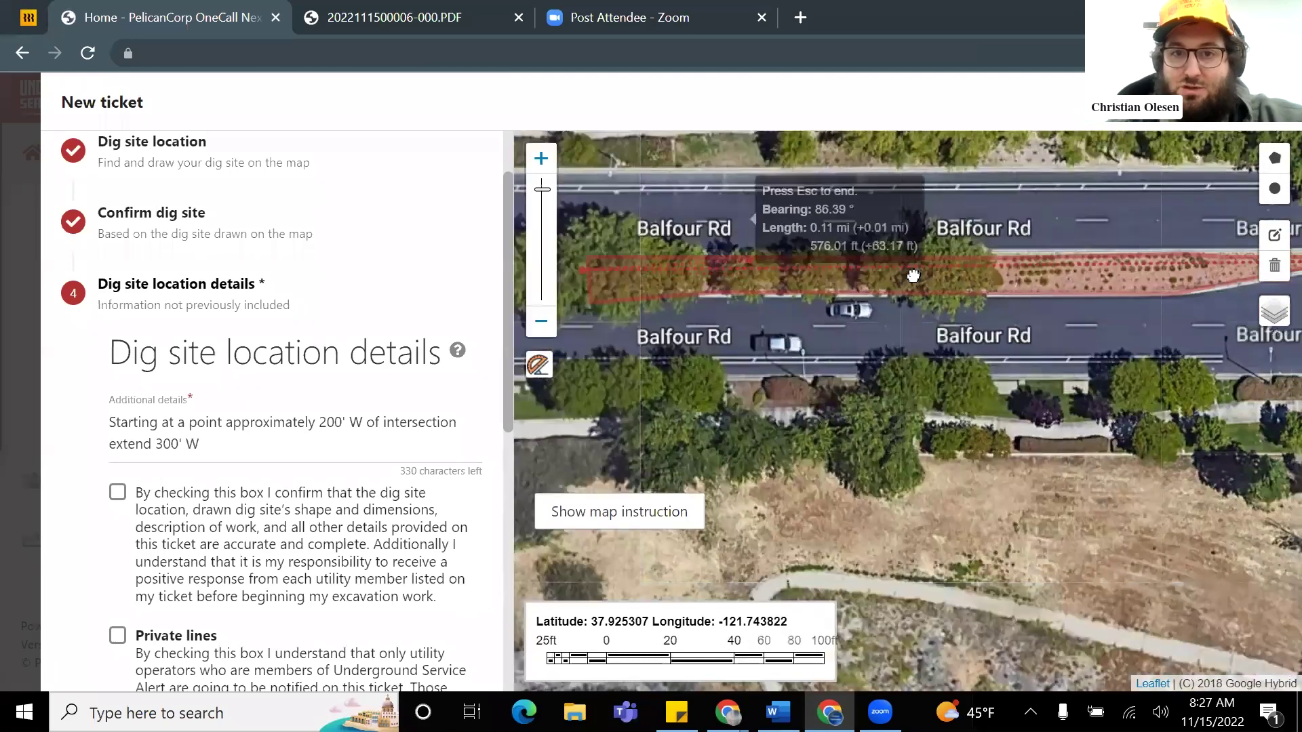
{"action": "left_click", "coordinate": [748, 301]}
{"action": "left_click_drag", "start_coordinate": [892, 333], "coordinate": [750, 348]}
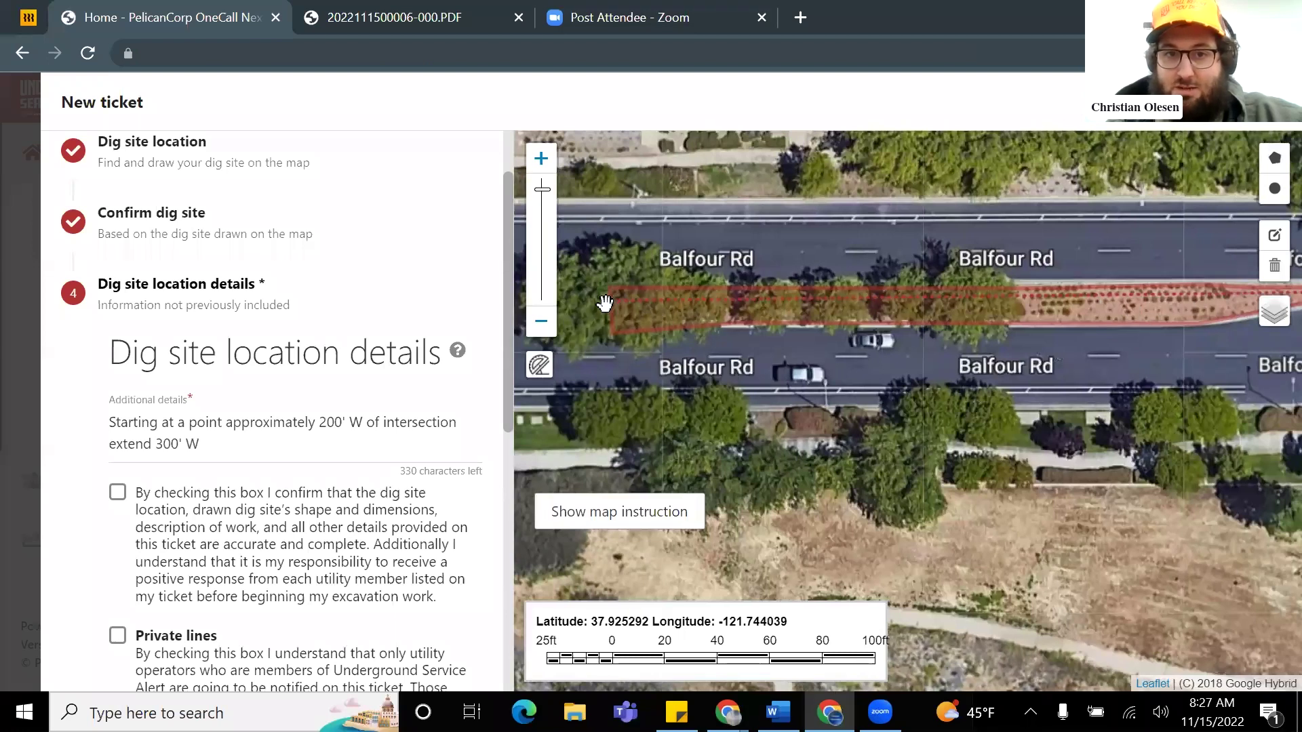
{"action": "left_click_drag", "start_coordinate": [605, 303], "coordinate": [600, 313]}
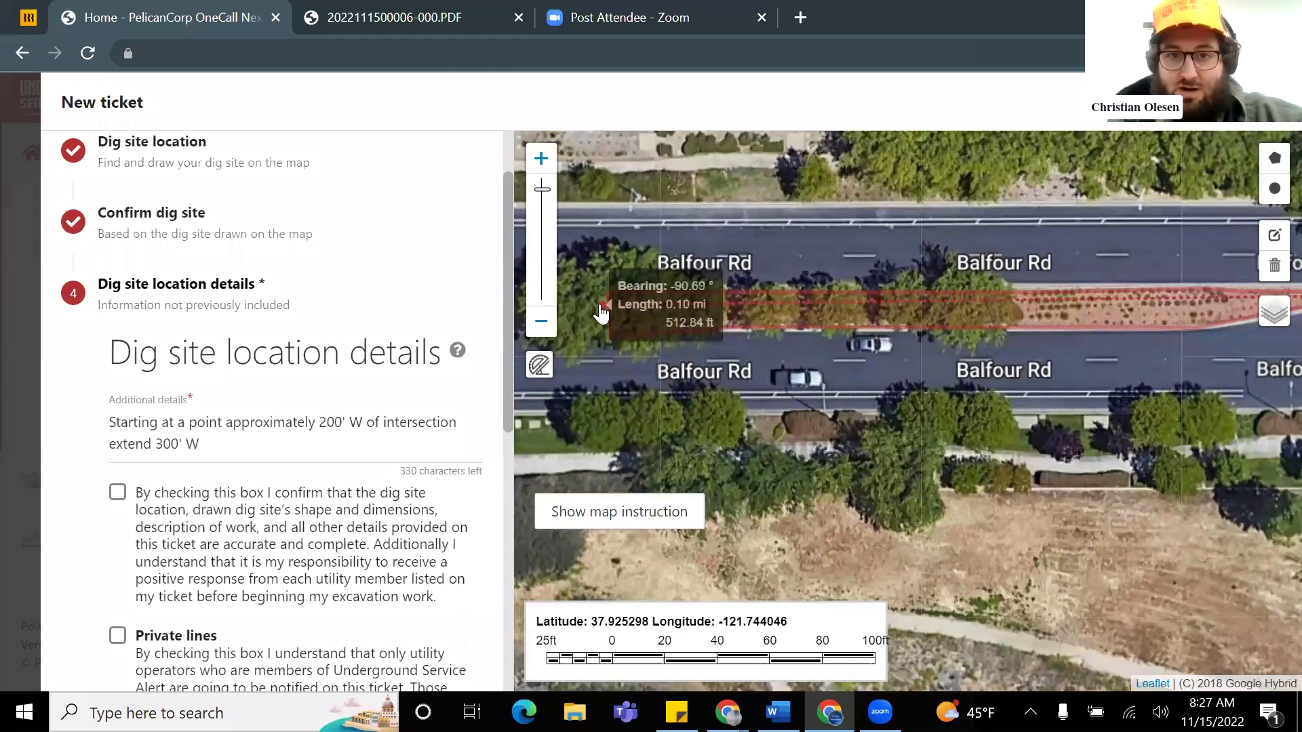
{"action": "left_click", "coordinate": [539, 367]}
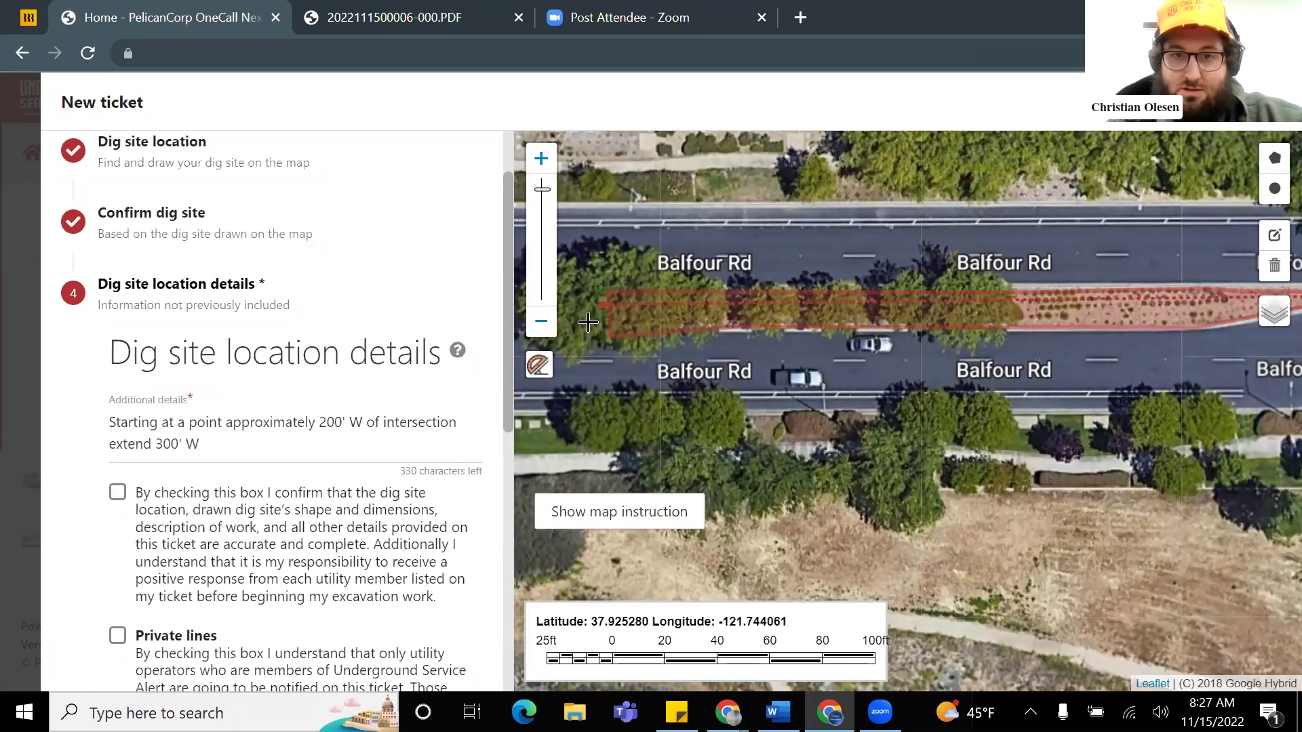
{"action": "left_click", "coordinate": [592, 330]}
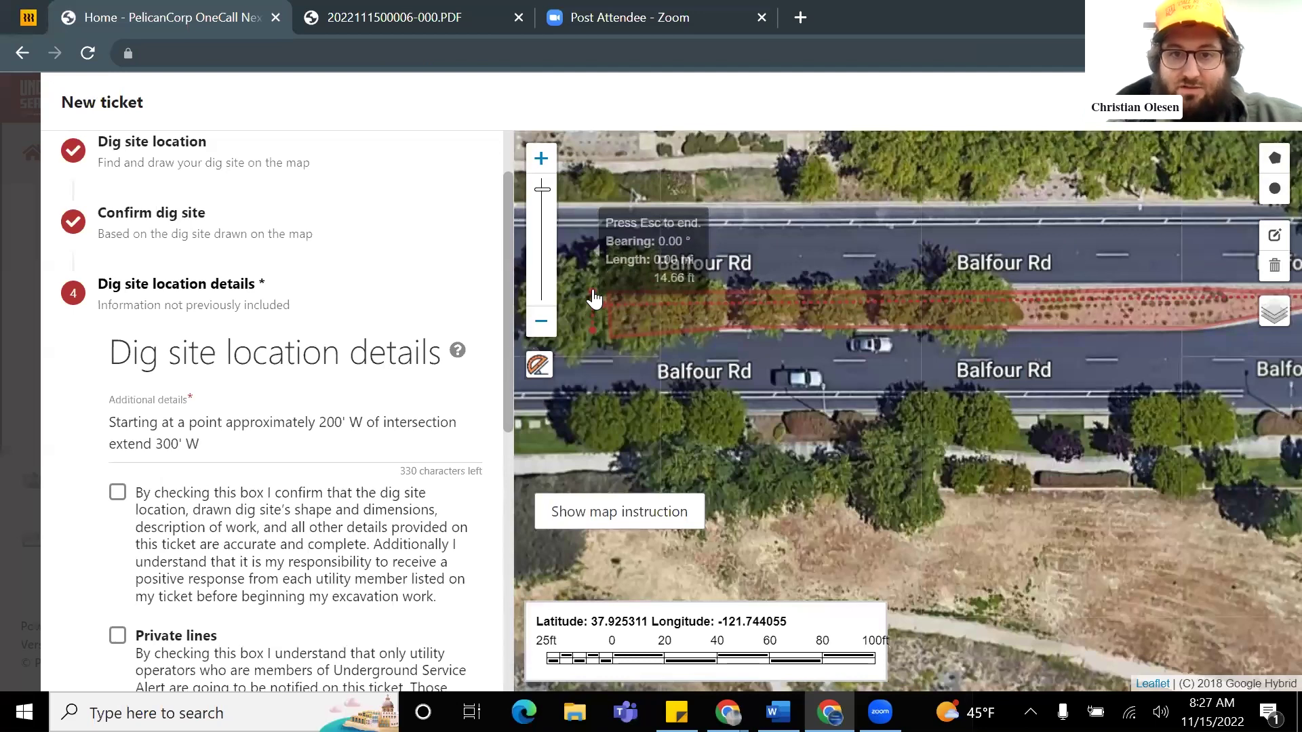
{"action": "triple_click", "coordinate": [275, 450]}
{"action": "left_click", "coordinate": [257, 445]}
{"action": "type", "text": "clude 15' swath for entire distanc"}
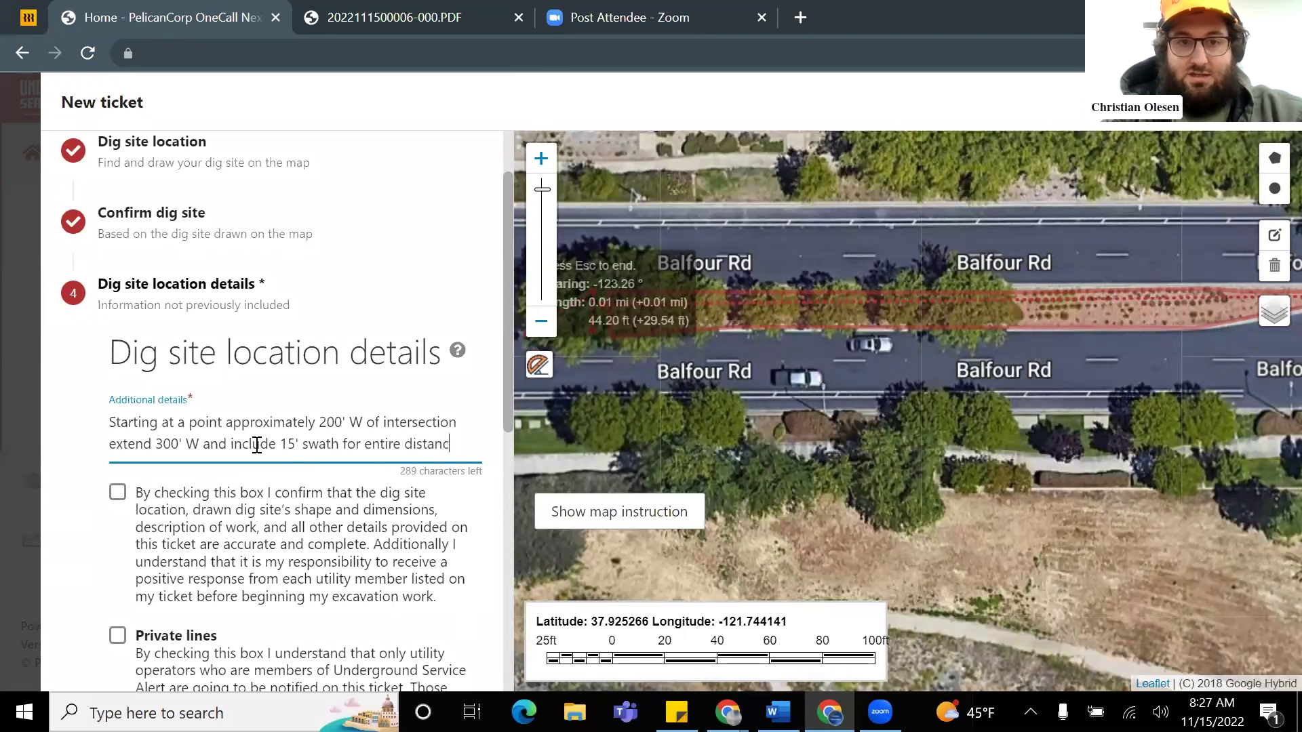
{"action": "type", "text": "e"}
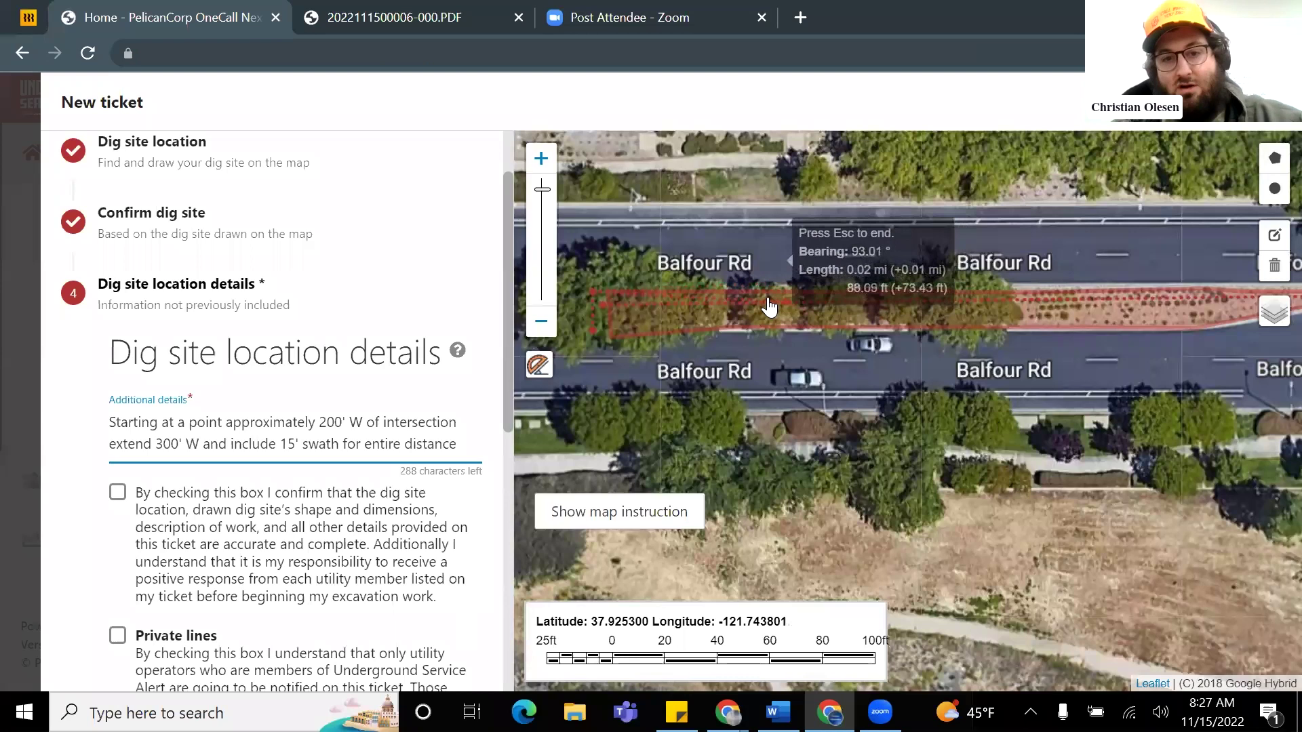
{"action": "scroll", "coordinate": [654, 315], "scroll_direction": "down", "scroll_amount": 1}
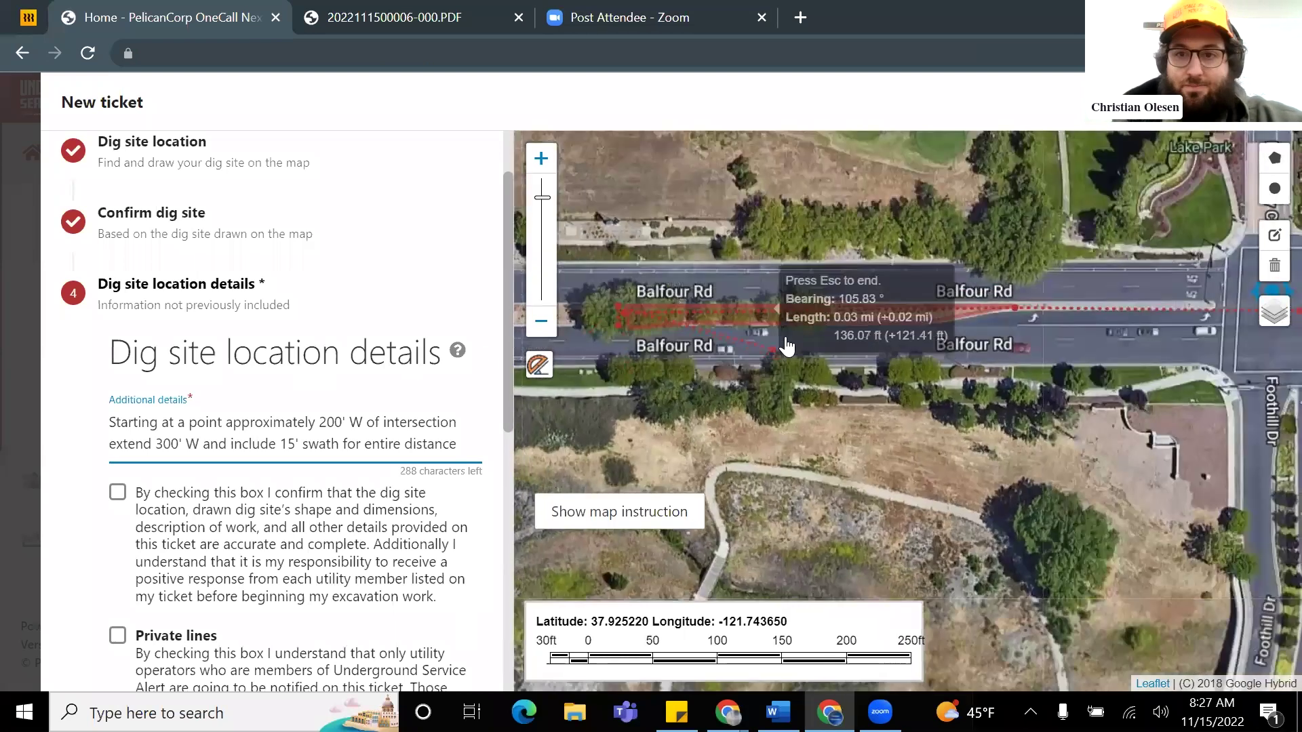
Step: Tick the accuracy and Private lines checkboxes and submit the Balfour Rd ticket
{"action": "left_click", "coordinate": [121, 498]}
{"action": "scroll", "coordinate": [122, 500], "scroll_direction": "down", "scroll_amount": 3}
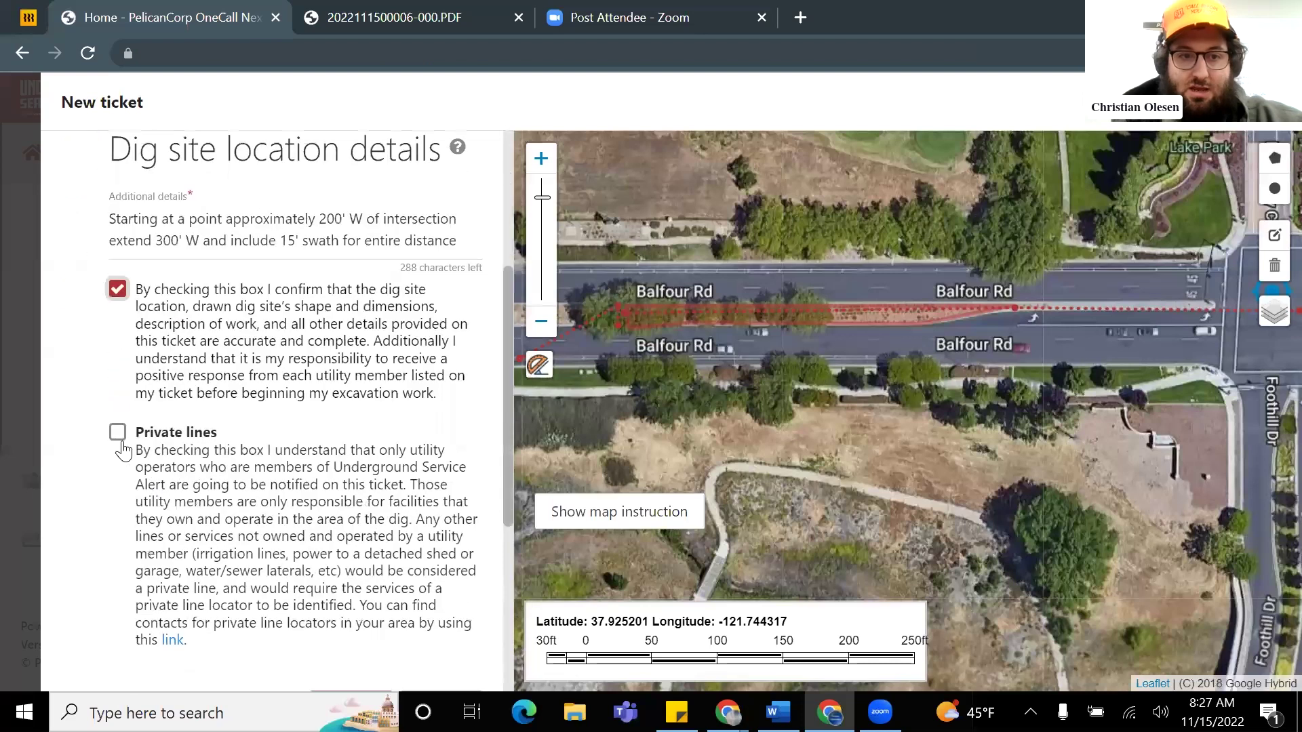
{"action": "left_click", "coordinate": [116, 434]}
{"action": "scroll", "coordinate": [210, 455], "scroll_direction": "down", "scroll_amount": 3}
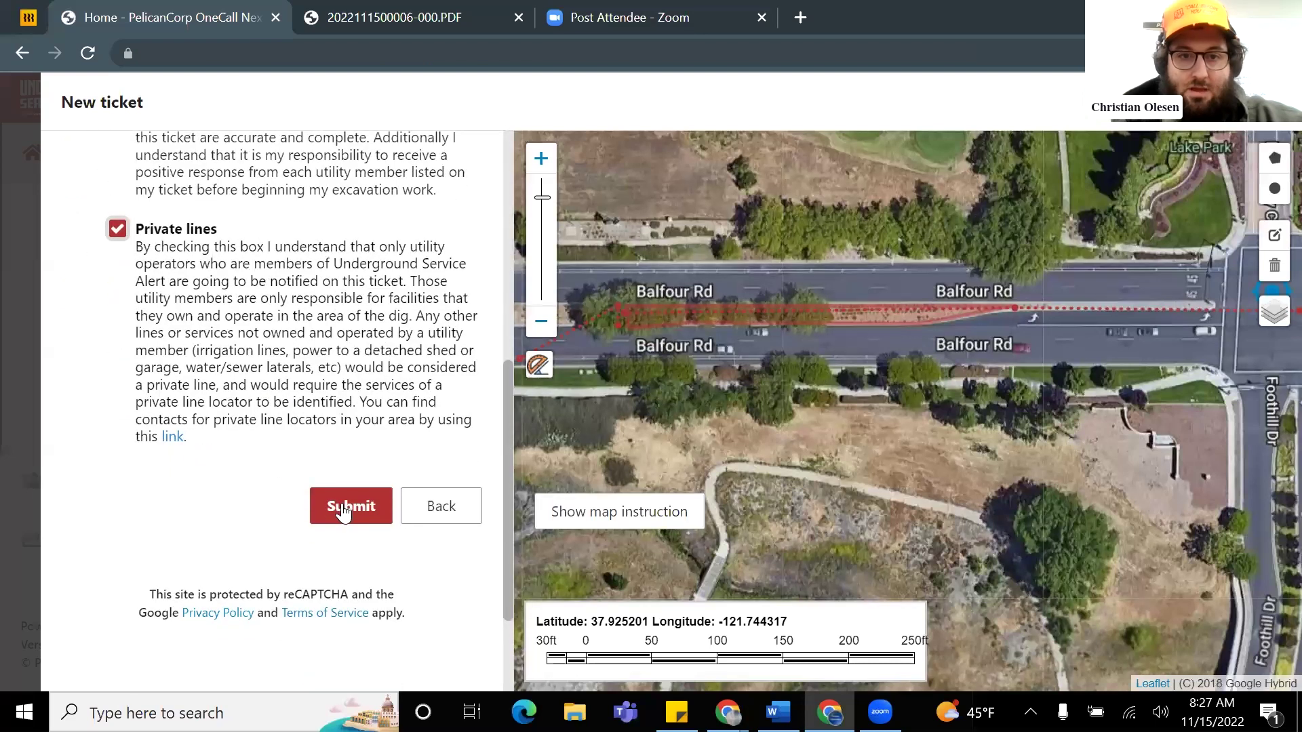
{"action": "left_click", "coordinate": [346, 509]}
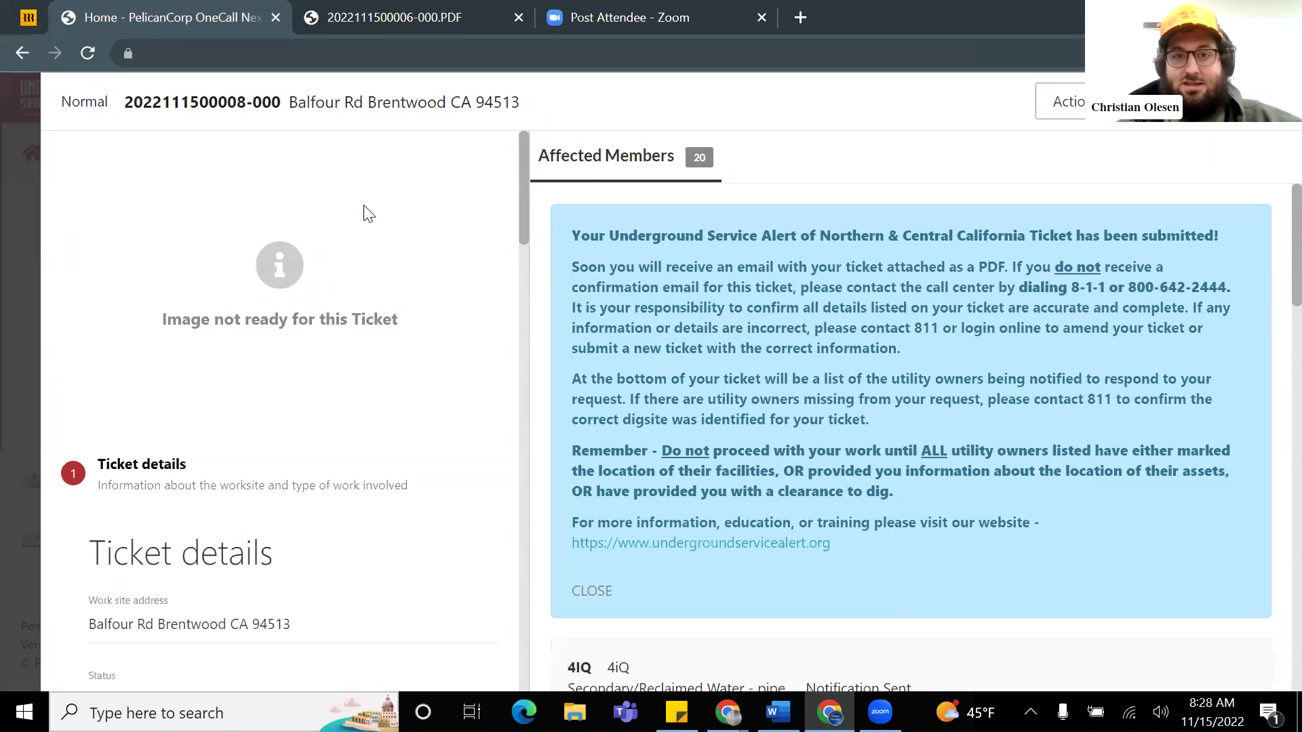
{"action": "scroll", "coordinate": [881, 321], "scroll_direction": "down", "scroll_amount": 7}
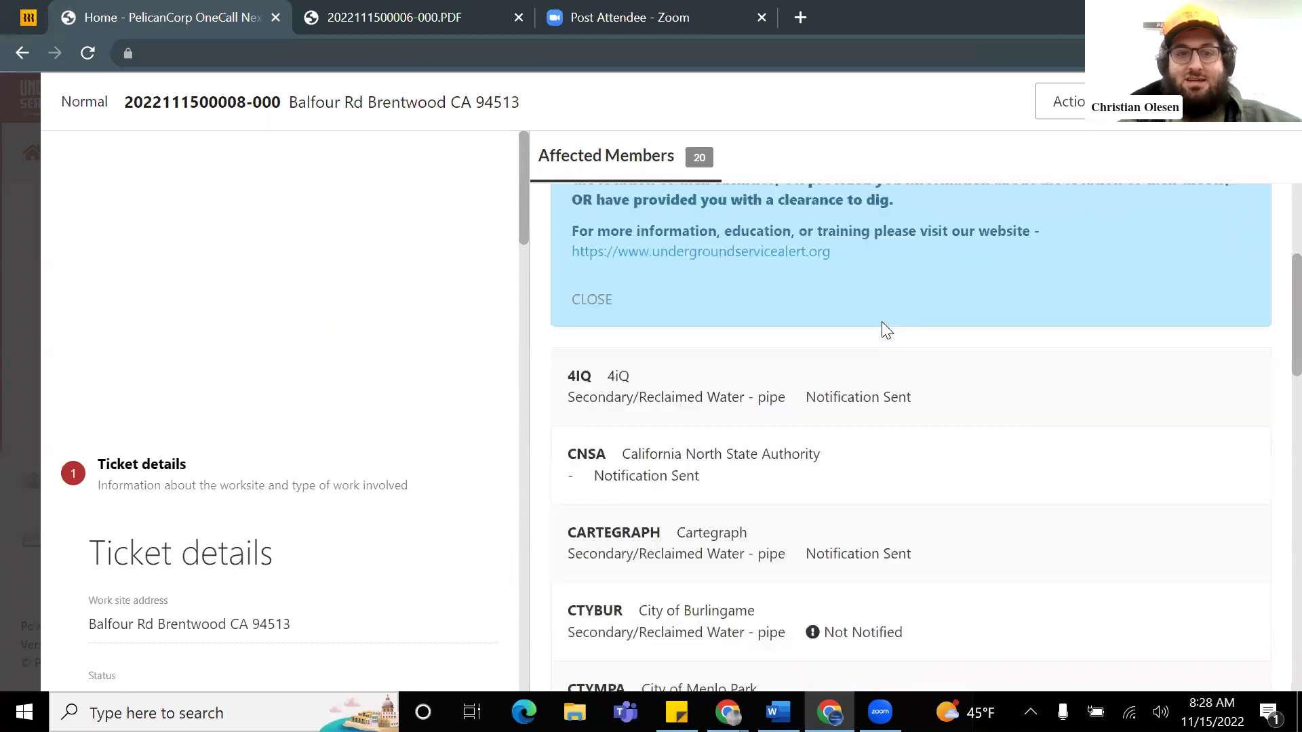
{"action": "scroll", "coordinate": [717, 294], "scroll_direction": "up", "scroll_amount": 7}
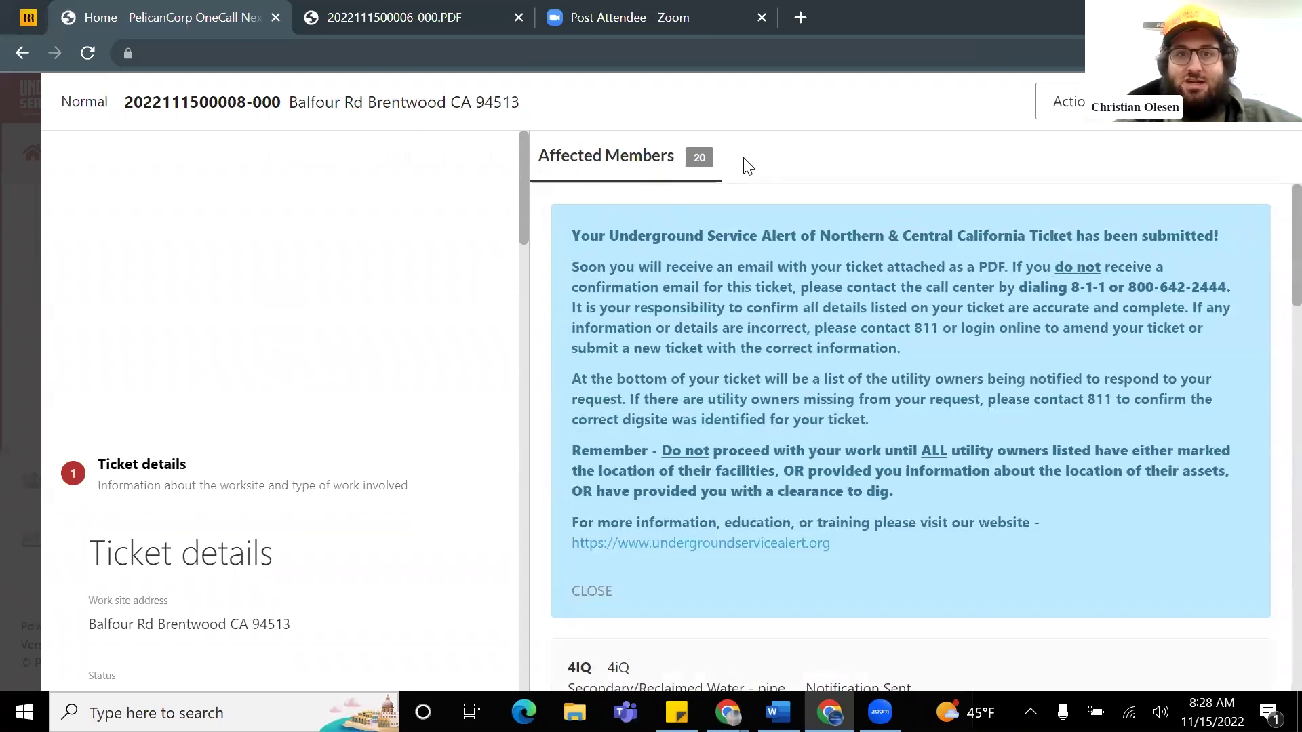
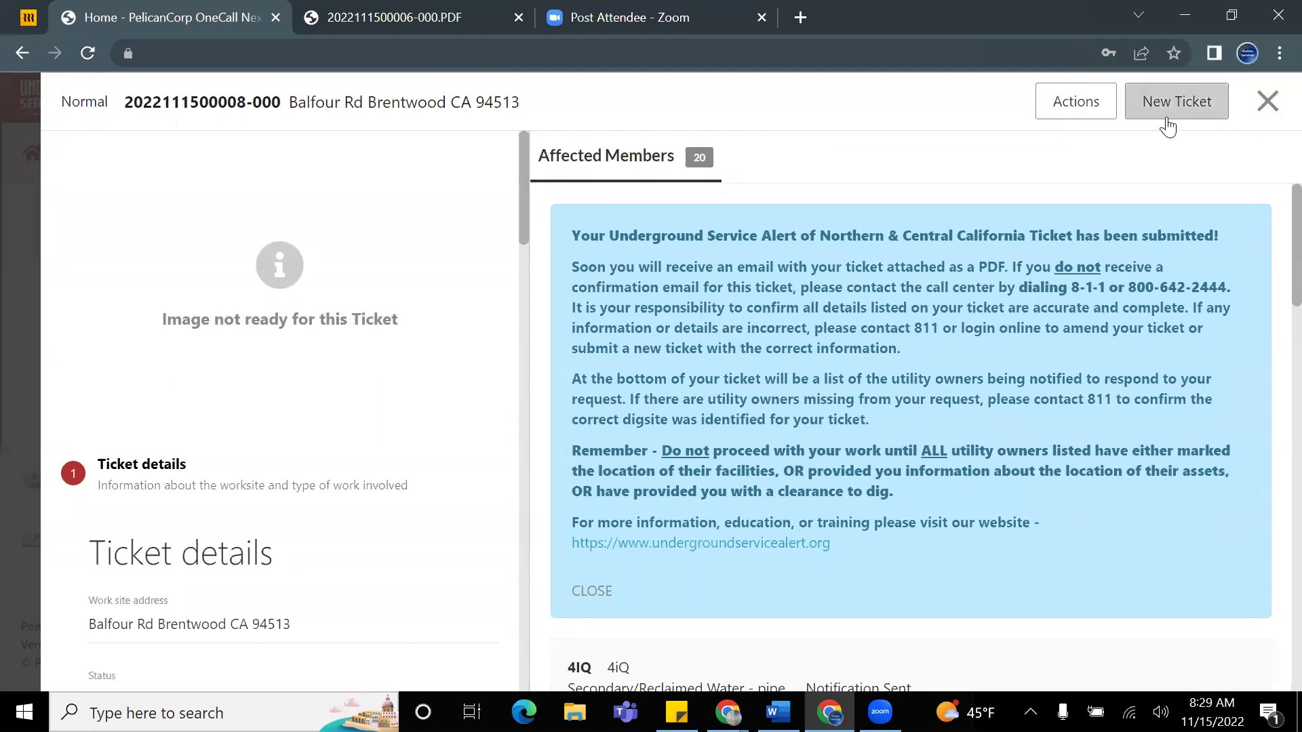
Step: Start a new dig ticket, checking the job details in Sticky Notes alongside the form
{"action": "left_click", "coordinate": [1167, 105]}
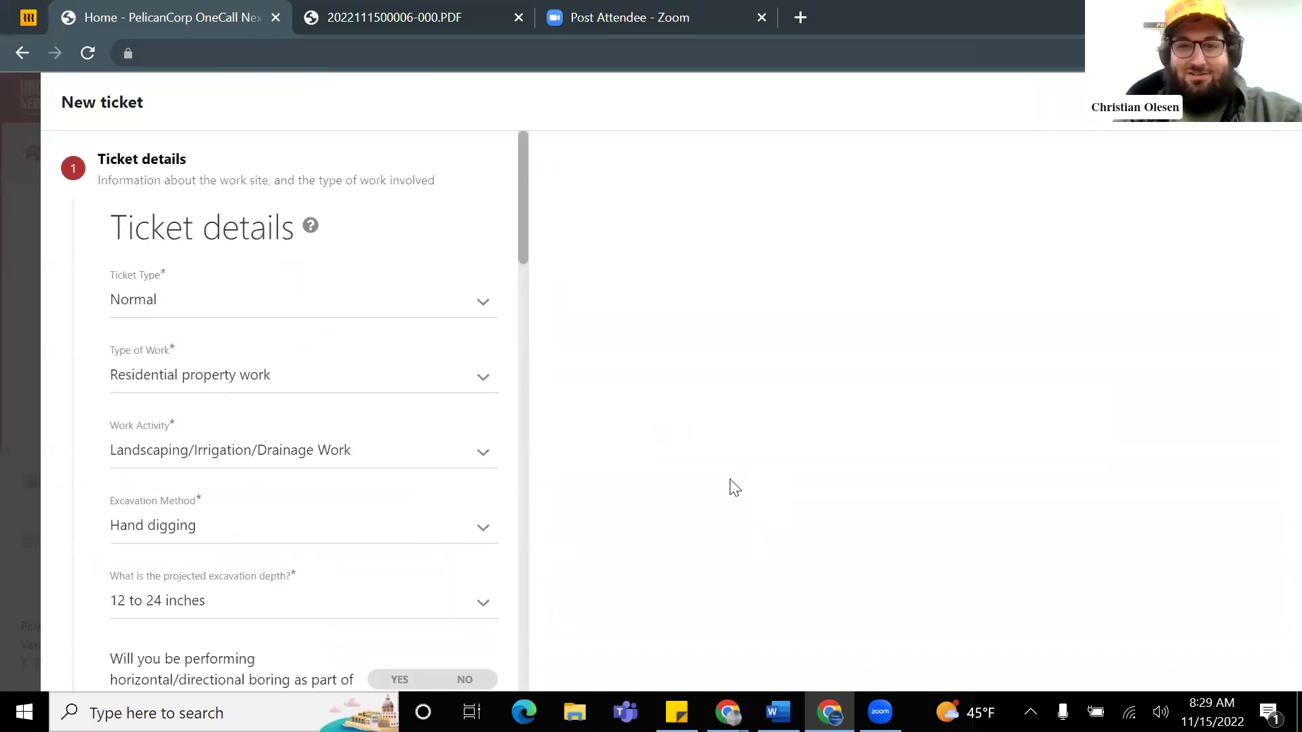
{"action": "key", "text": "alt+Tab"}
{"action": "left_click", "coordinate": [225, 467]}
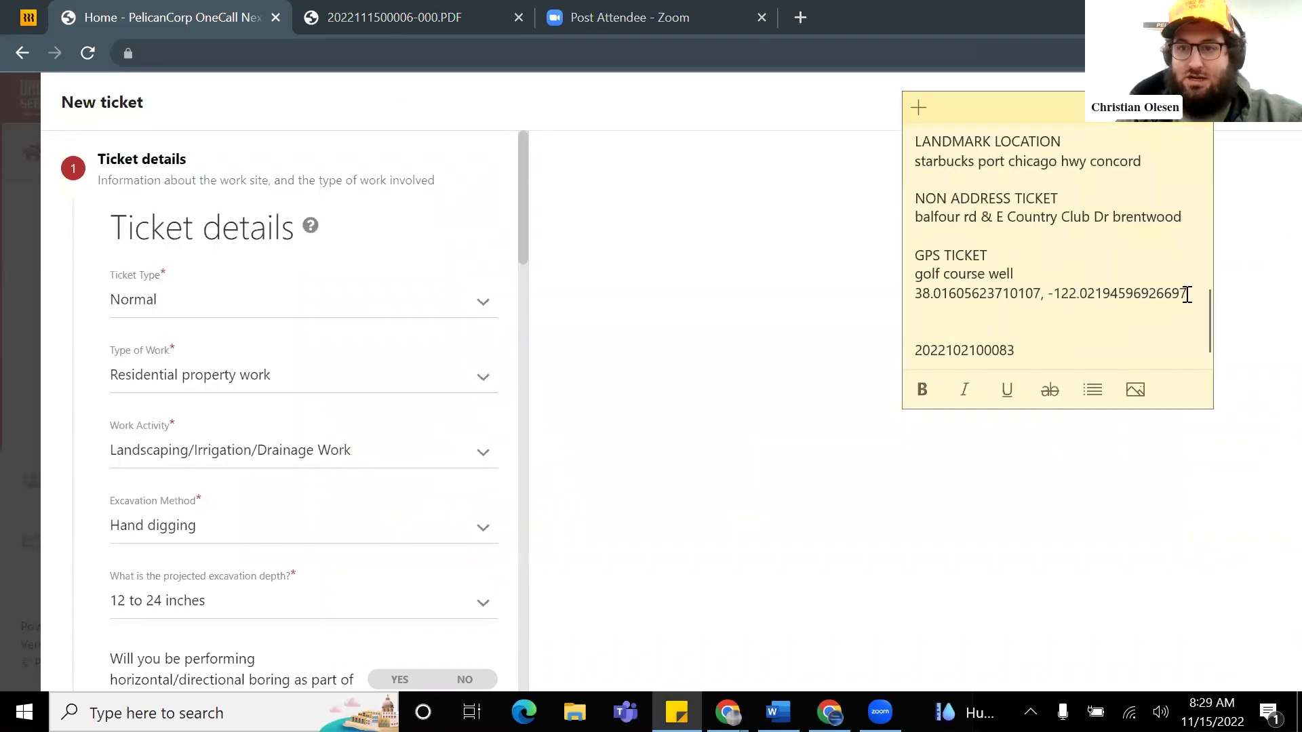
{"action": "scroll", "coordinate": [314, 316], "scroll_direction": "down", "scroll_amount": 3}
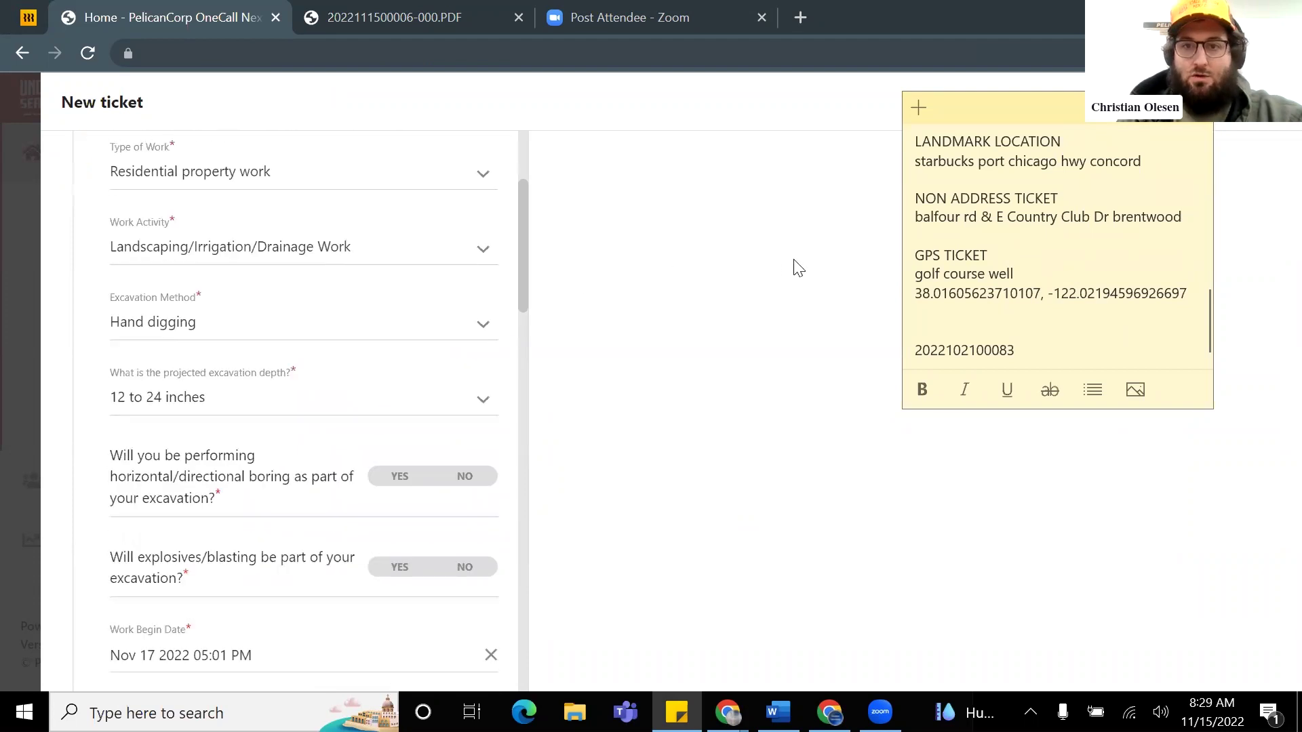
{"action": "left_click", "coordinate": [708, 273]}
{"action": "scroll", "coordinate": [343, 264], "scroll_direction": "up", "scroll_amount": 2}
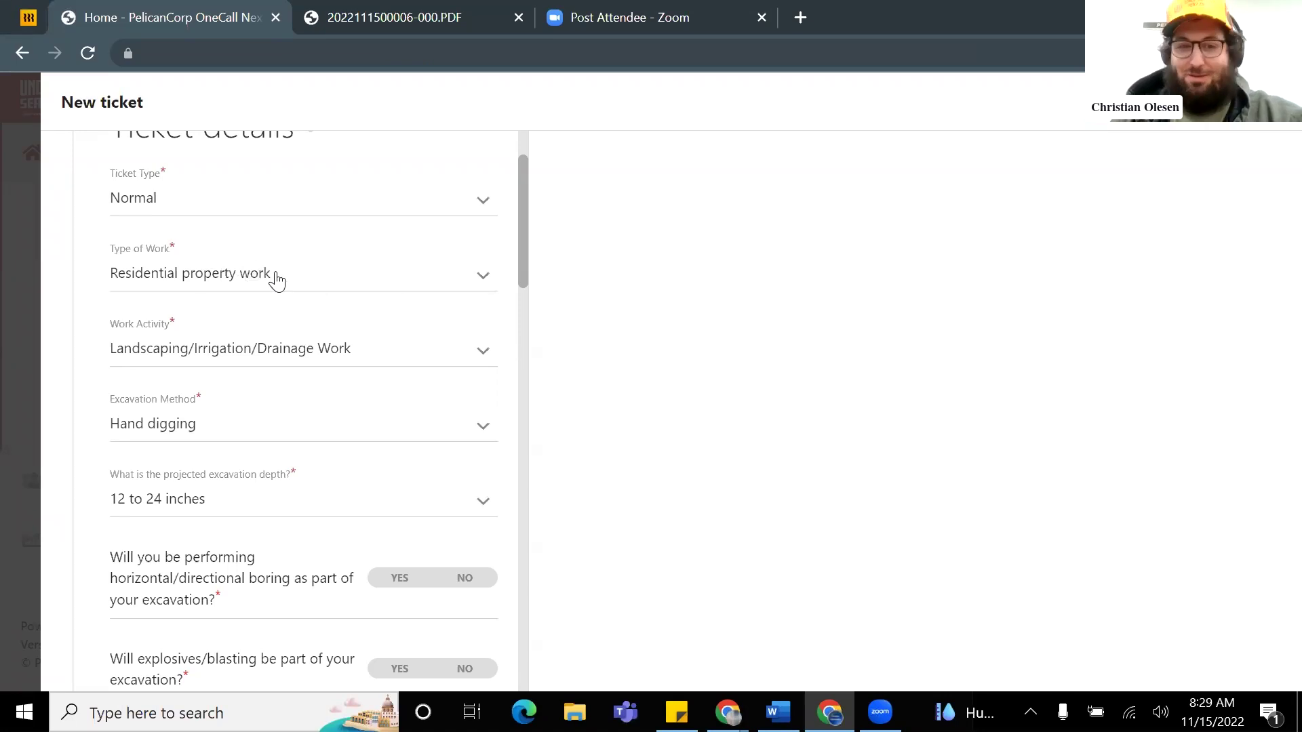
{"action": "key", "text": "alt+Tab"}
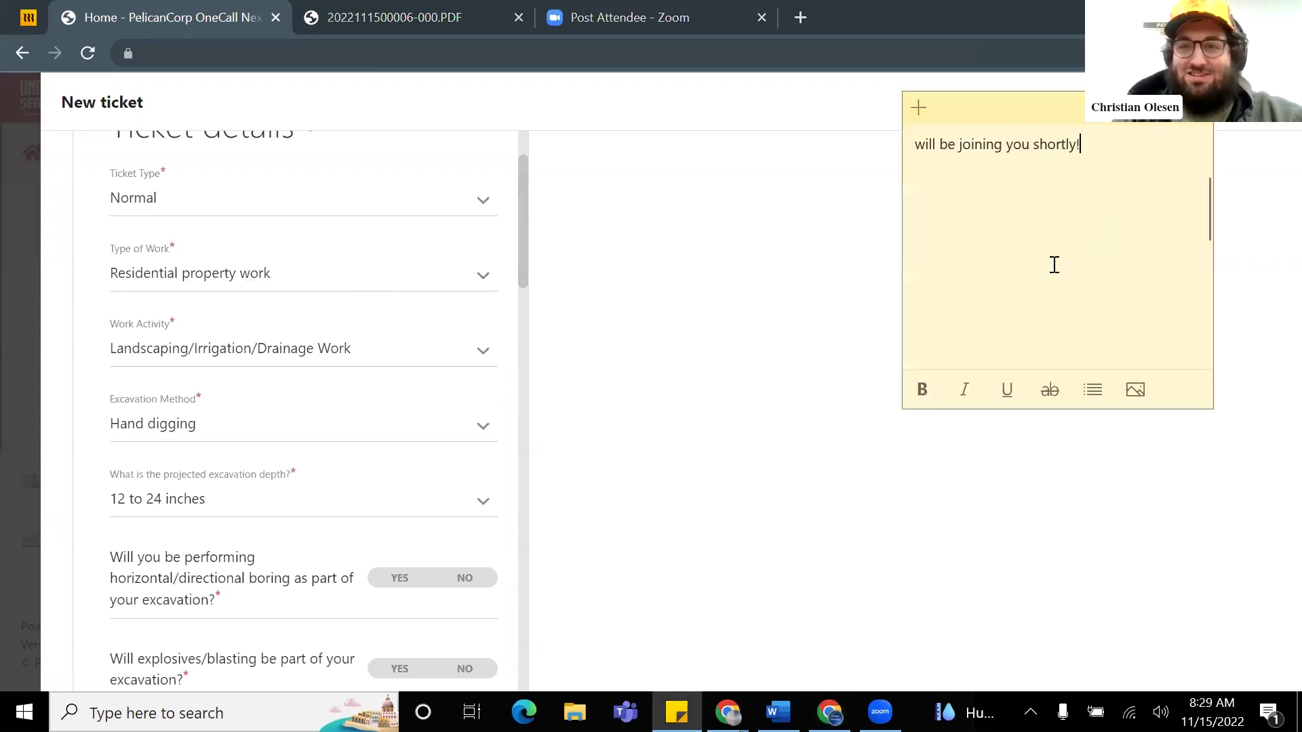
{"action": "left_click", "coordinate": [768, 251]}
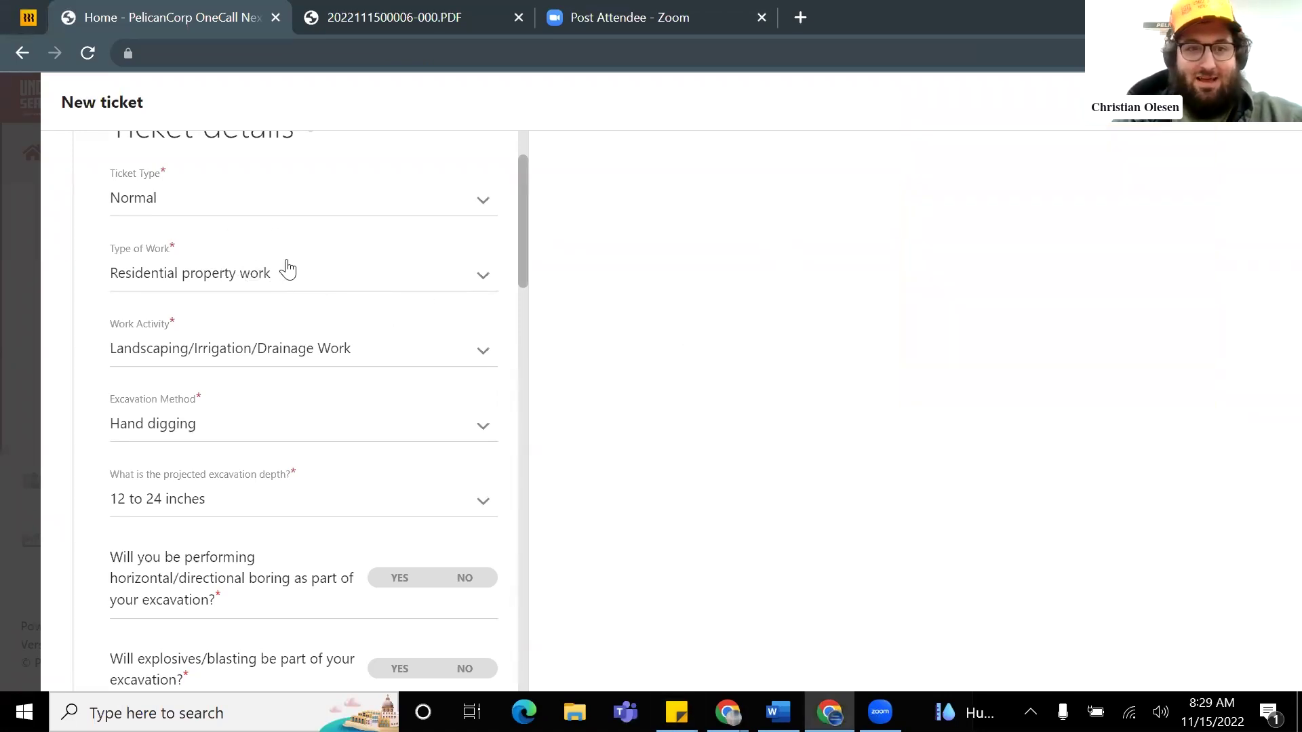
{"action": "scroll", "coordinate": [251, 299], "scroll_direction": "up", "scroll_amount": 2}
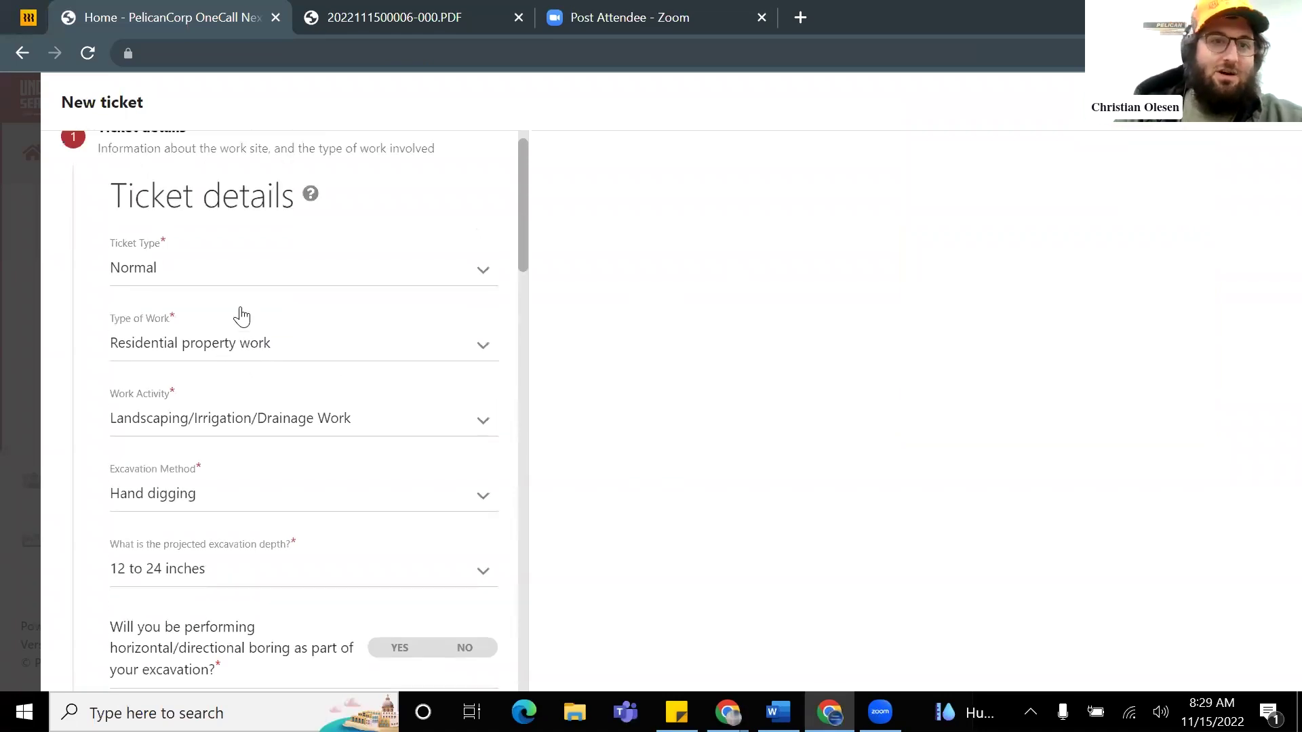
{"action": "scroll", "coordinate": [217, 272], "scroll_direction": "down", "scroll_amount": 2}
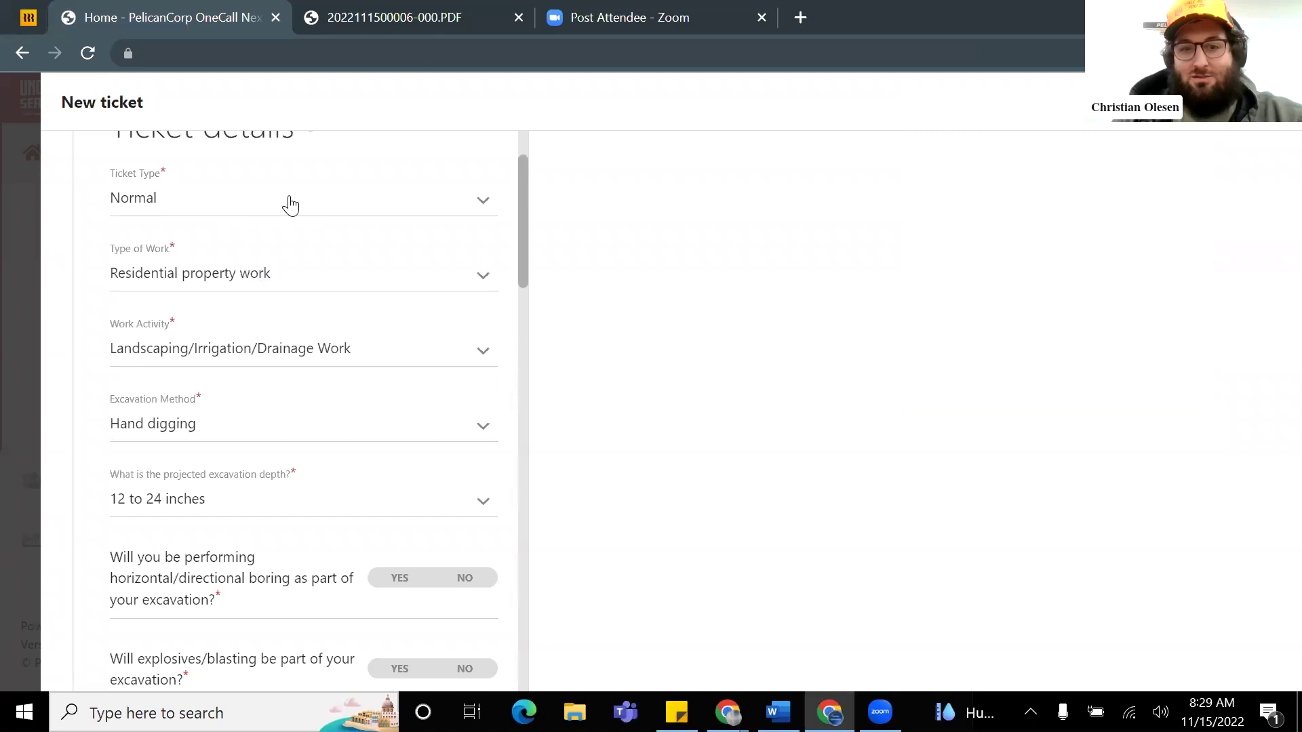
{"action": "scroll", "coordinate": [285, 244], "scroll_direction": "down", "scroll_amount": 2}
{"action": "scroll", "coordinate": [264, 244], "scroll_direction": "up", "scroll_amount": 2}
Step: Keep the ticket type as Normal and the type of work as Residential
{"action": "left_click", "coordinate": [324, 202]}
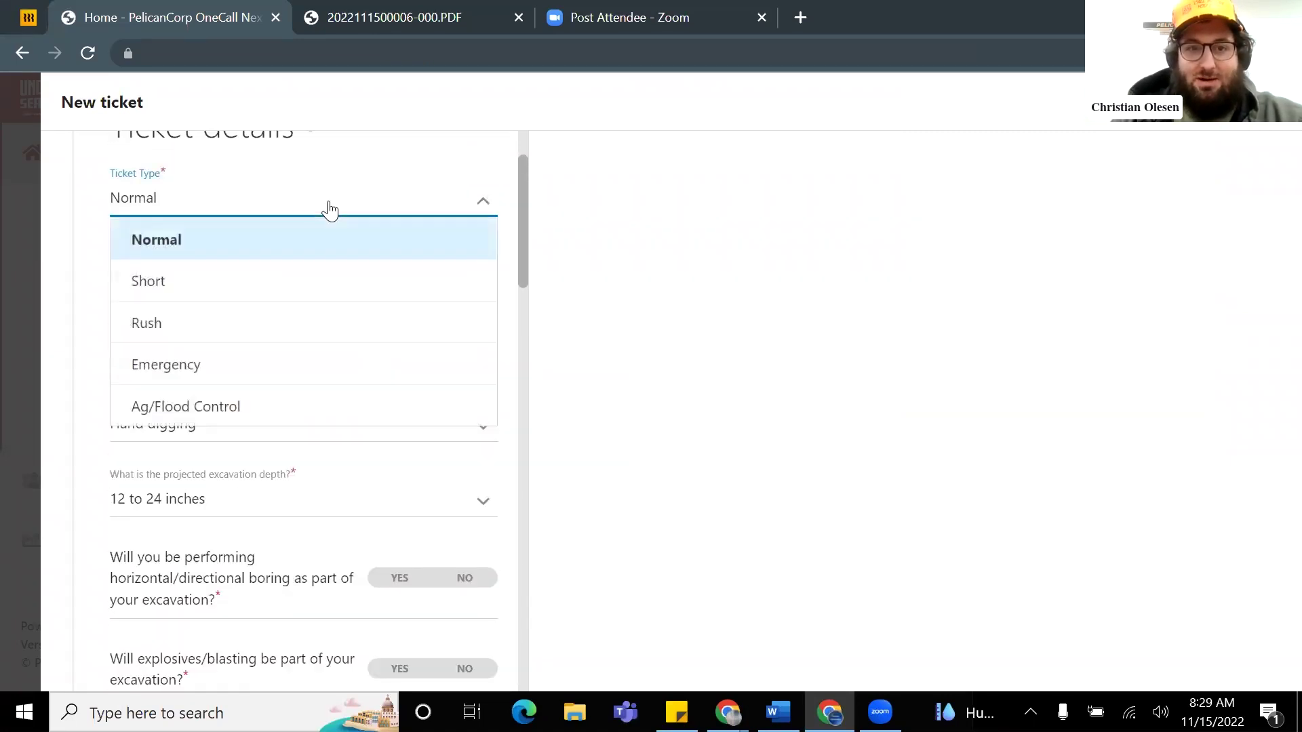
{"action": "left_click", "coordinate": [364, 173]}
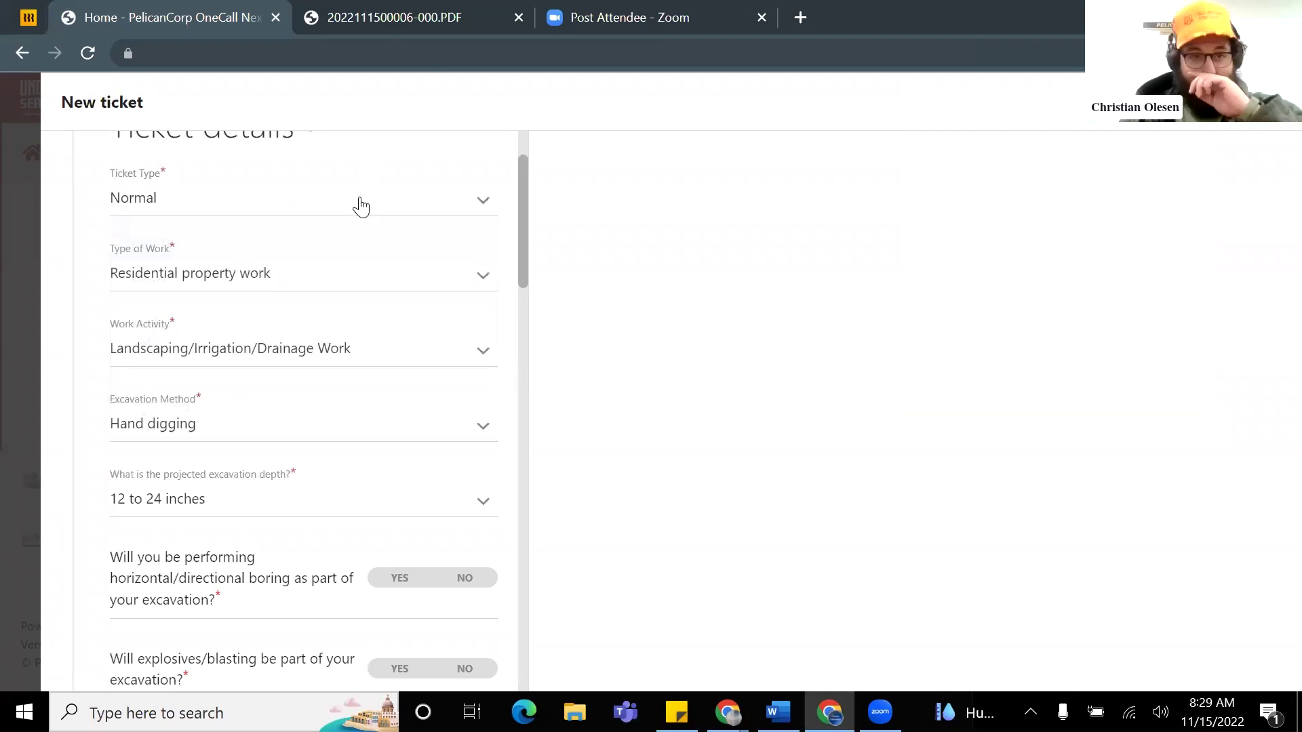
{"action": "scroll", "coordinate": [380, 277], "scroll_direction": "up", "scroll_amount": 2}
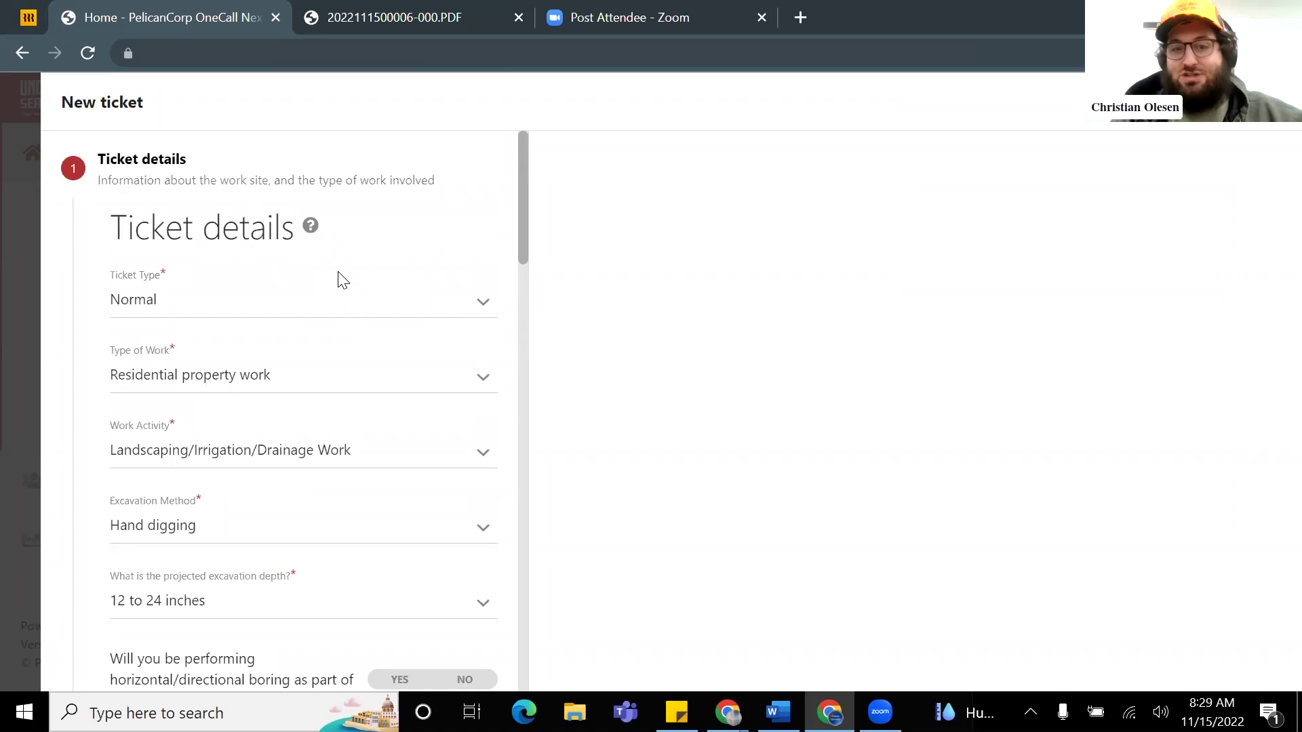
{"action": "left_click", "coordinate": [293, 301]}
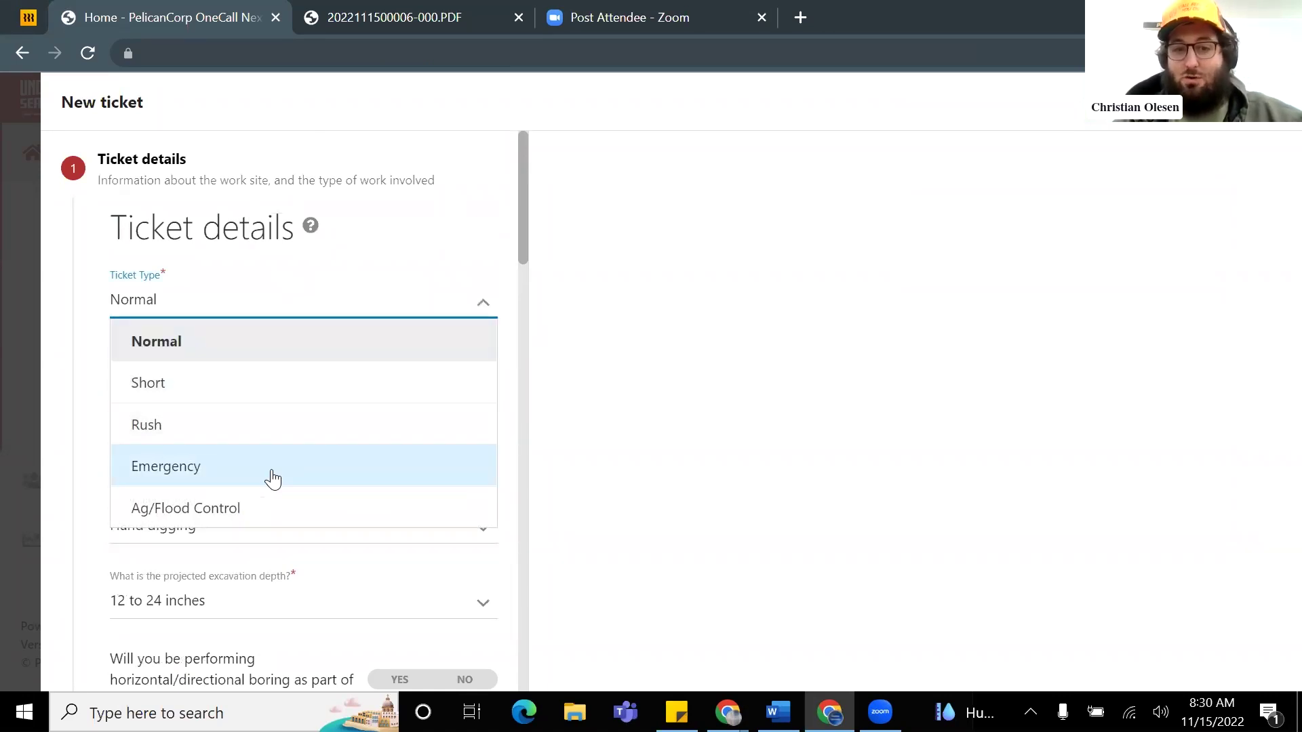
{"action": "left_click", "coordinate": [400, 226]}
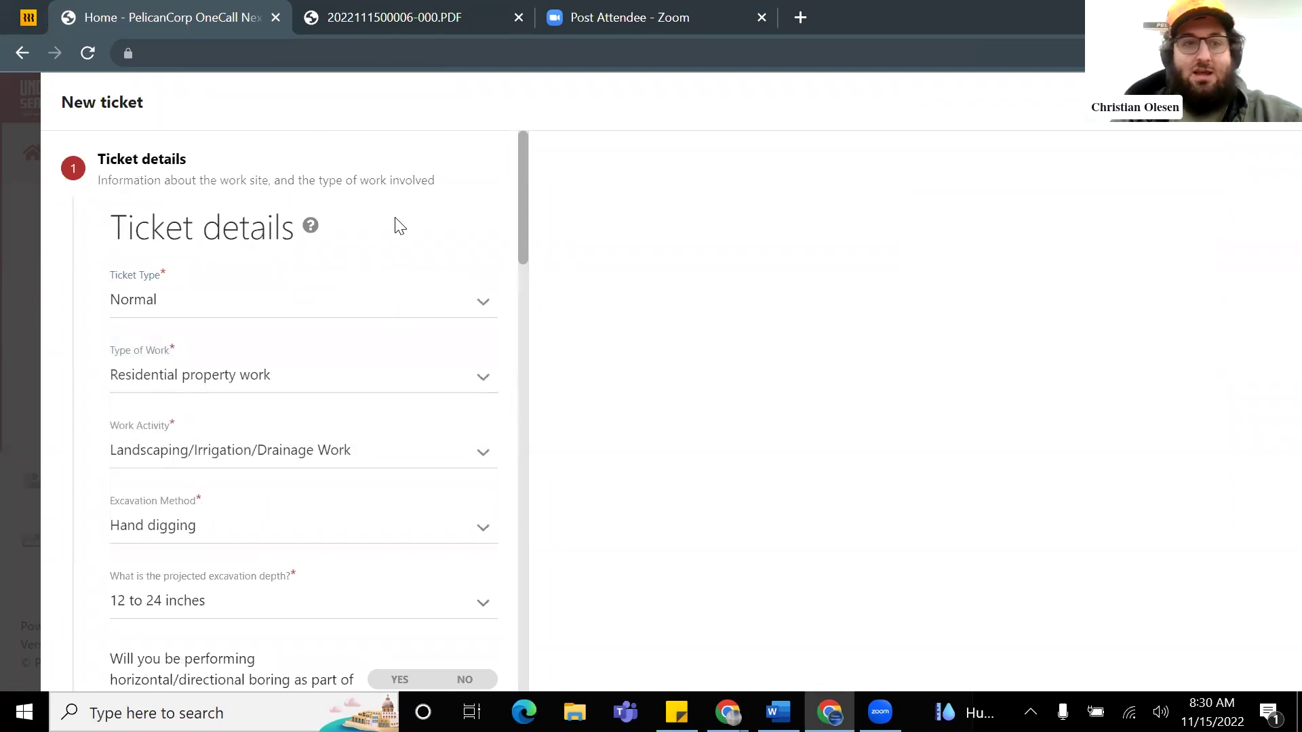
{"action": "scroll", "coordinate": [338, 270], "scroll_direction": "down", "scroll_amount": 1}
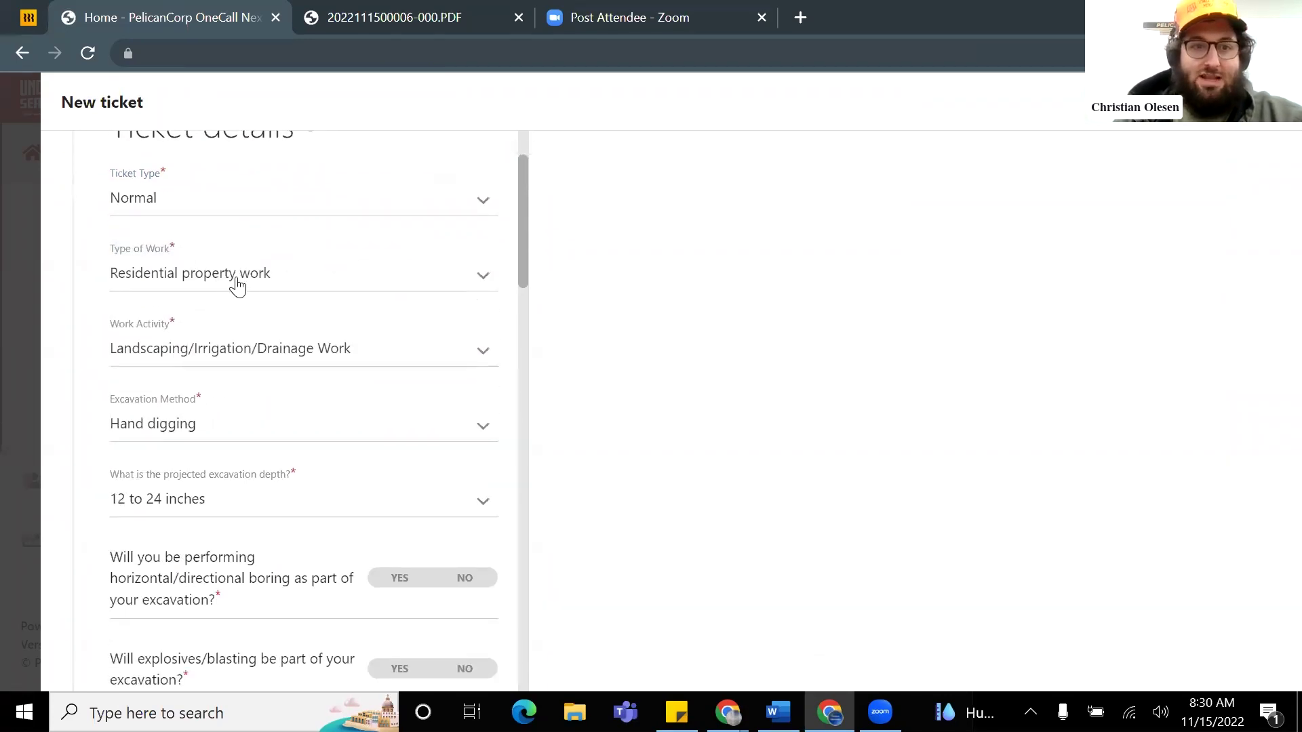
{"action": "left_click", "coordinate": [245, 283]}
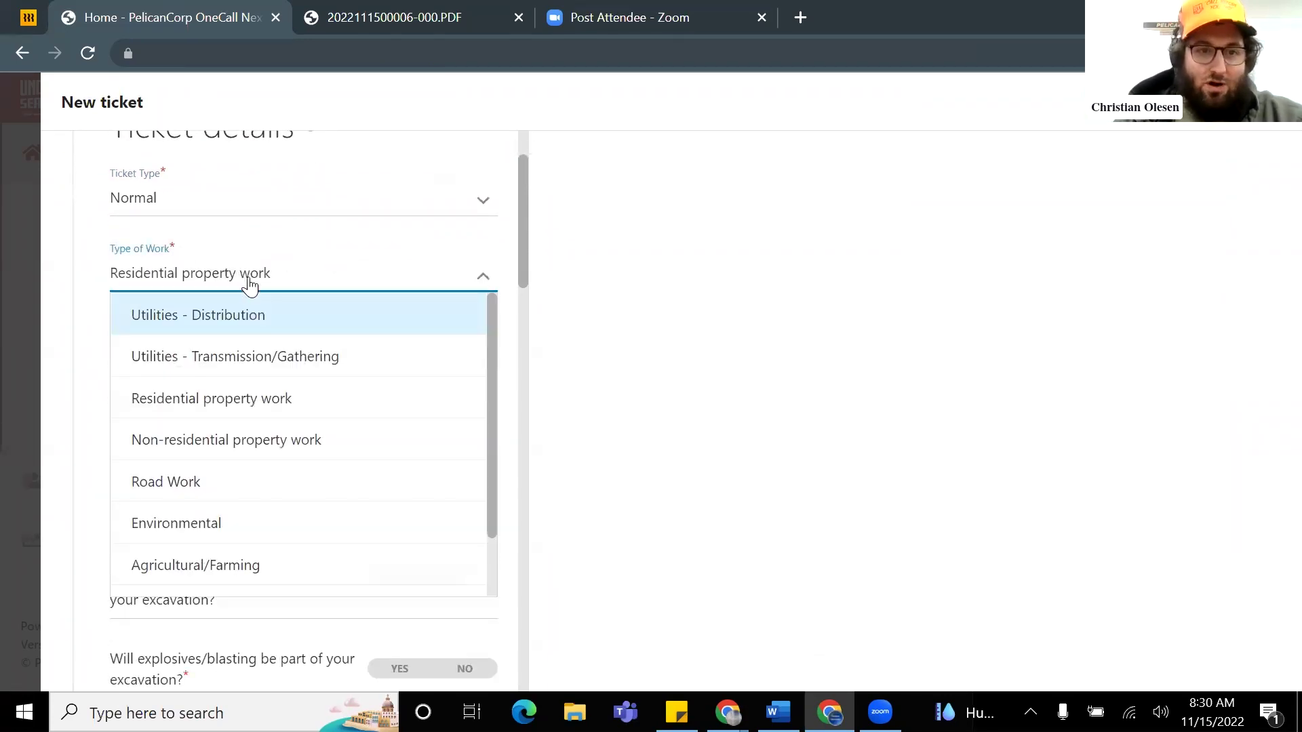
{"action": "scroll", "coordinate": [282, 343], "scroll_direction": "down", "scroll_amount": 4}
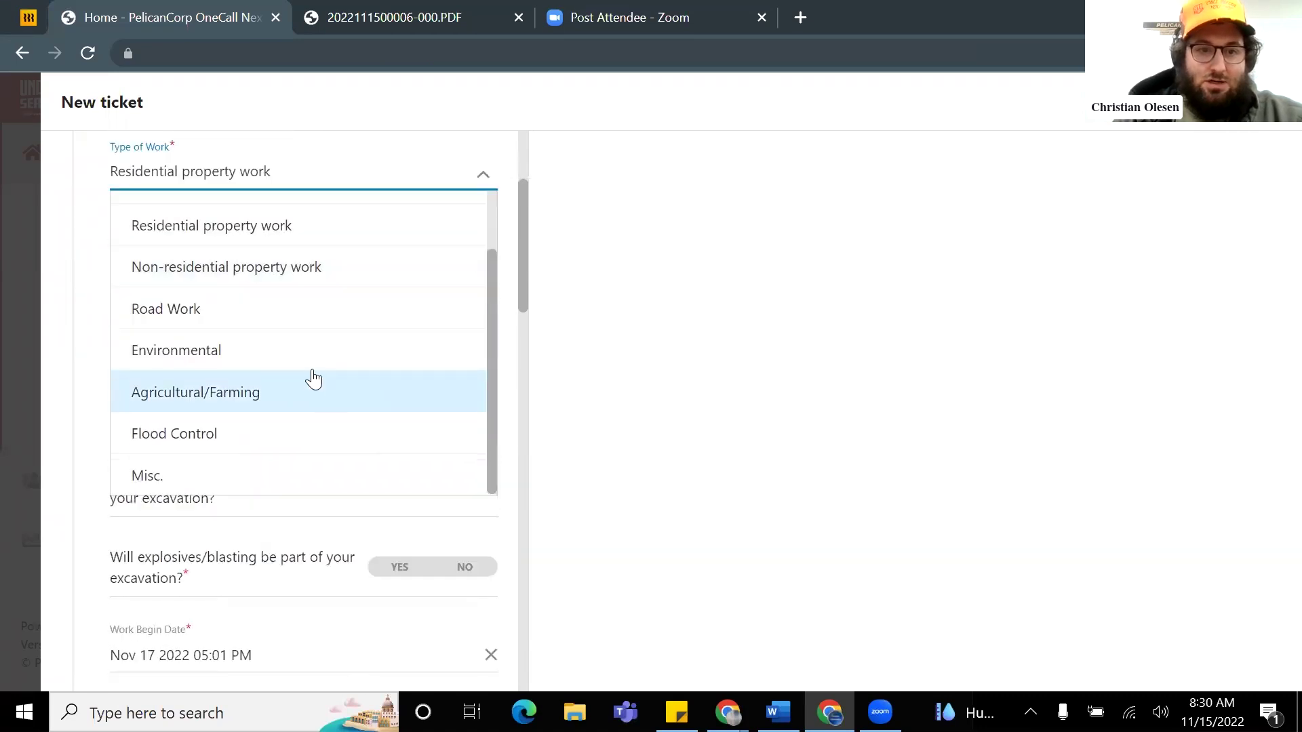
{"action": "scroll", "coordinate": [292, 390], "scroll_direction": "up", "scroll_amount": 5}
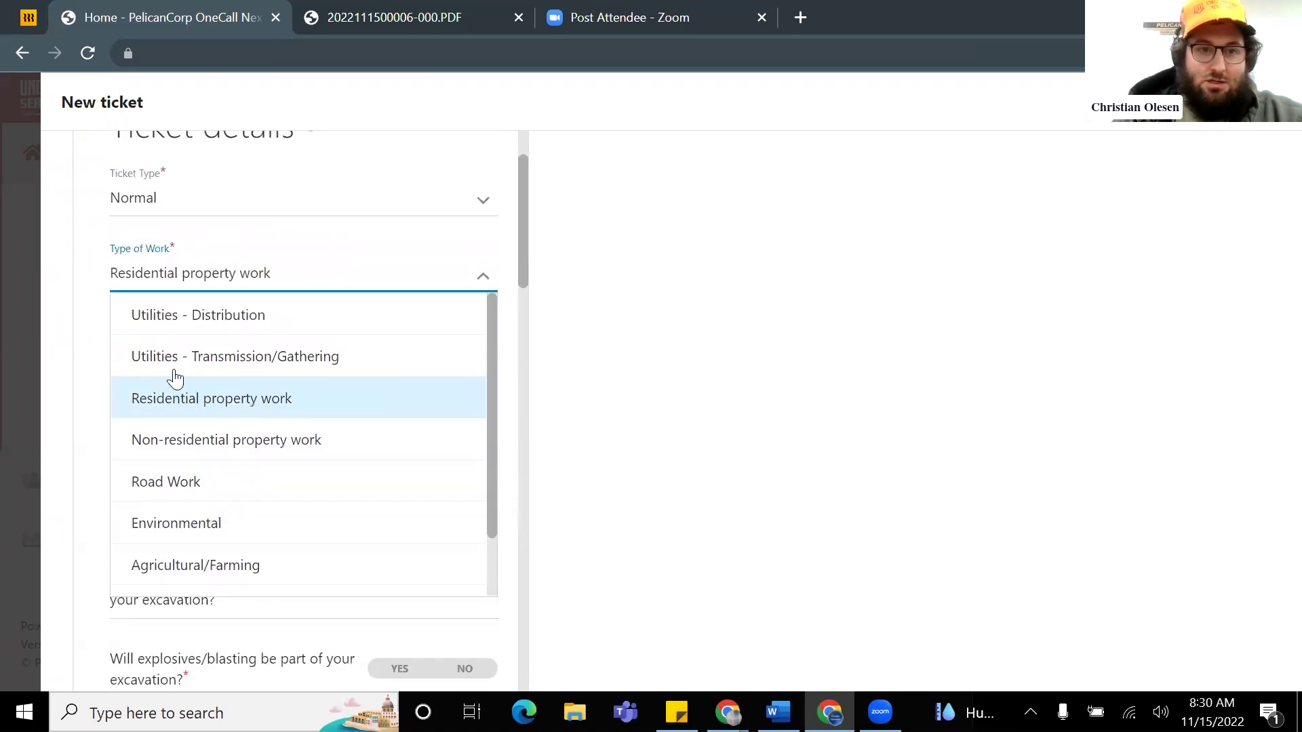
{"action": "left_click", "coordinate": [94, 342]}
Step: Set work activity to Well Work - Drill/Install/Repair/Replace/Abandon and browse the excavation method list
{"action": "left_click", "coordinate": [217, 349]}
{"action": "scroll", "coordinate": [285, 441], "scroll_direction": "down", "scroll_amount": 5}
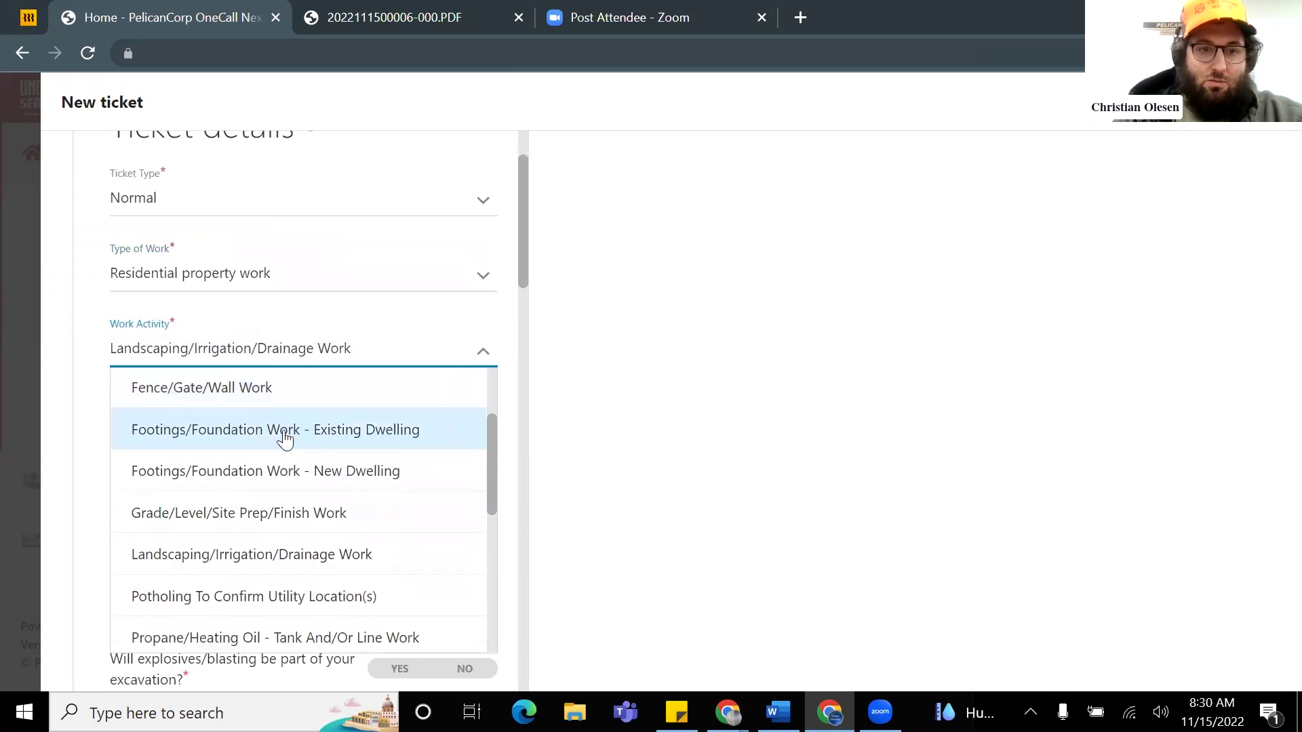
{"action": "scroll", "coordinate": [290, 442], "scroll_direction": "down", "scroll_amount": 4}
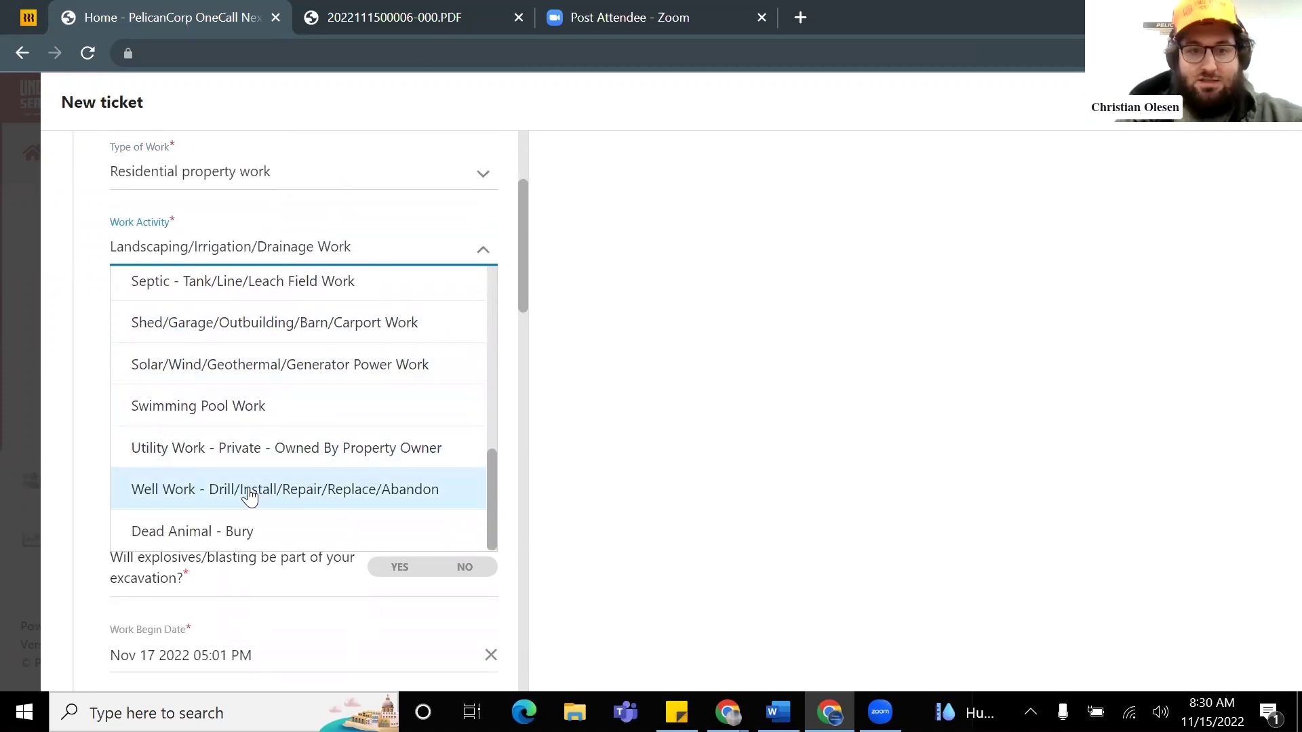
{"action": "left_click", "coordinate": [247, 492]}
{"action": "left_click", "coordinate": [261, 330]}
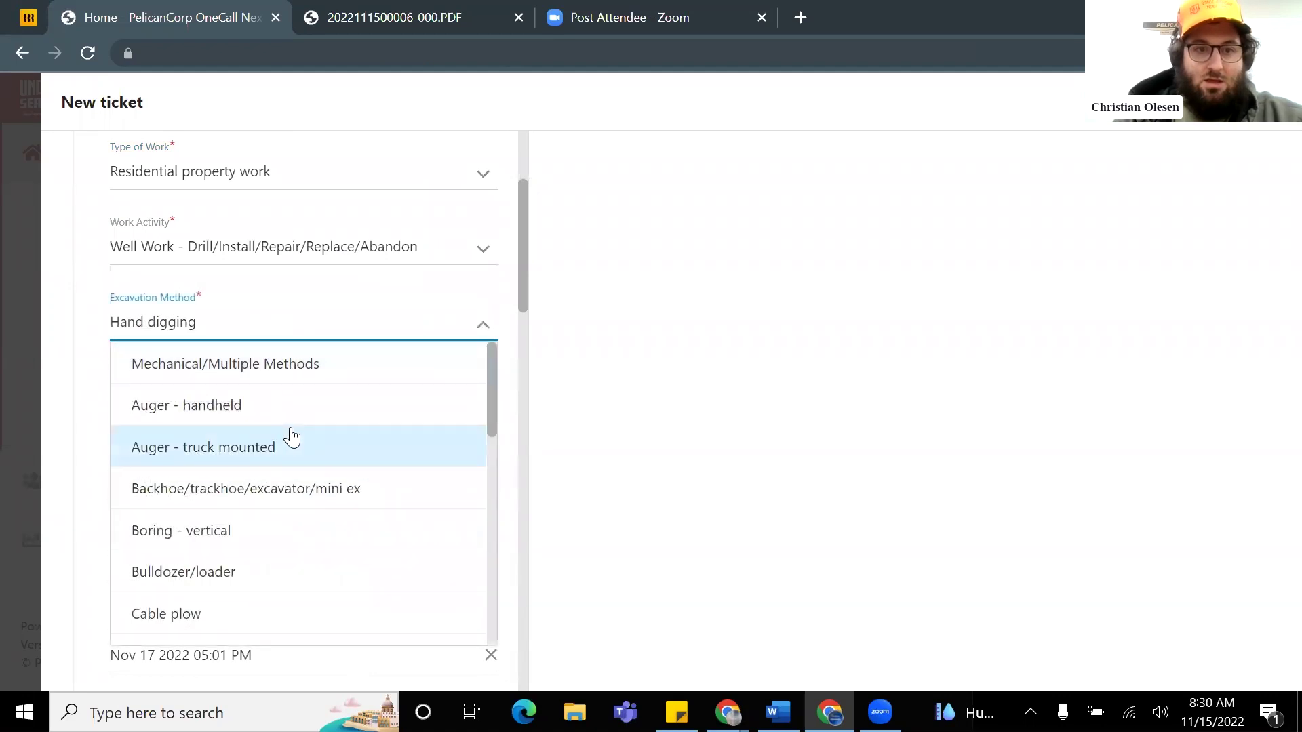
{"action": "left_click", "coordinate": [181, 329]}
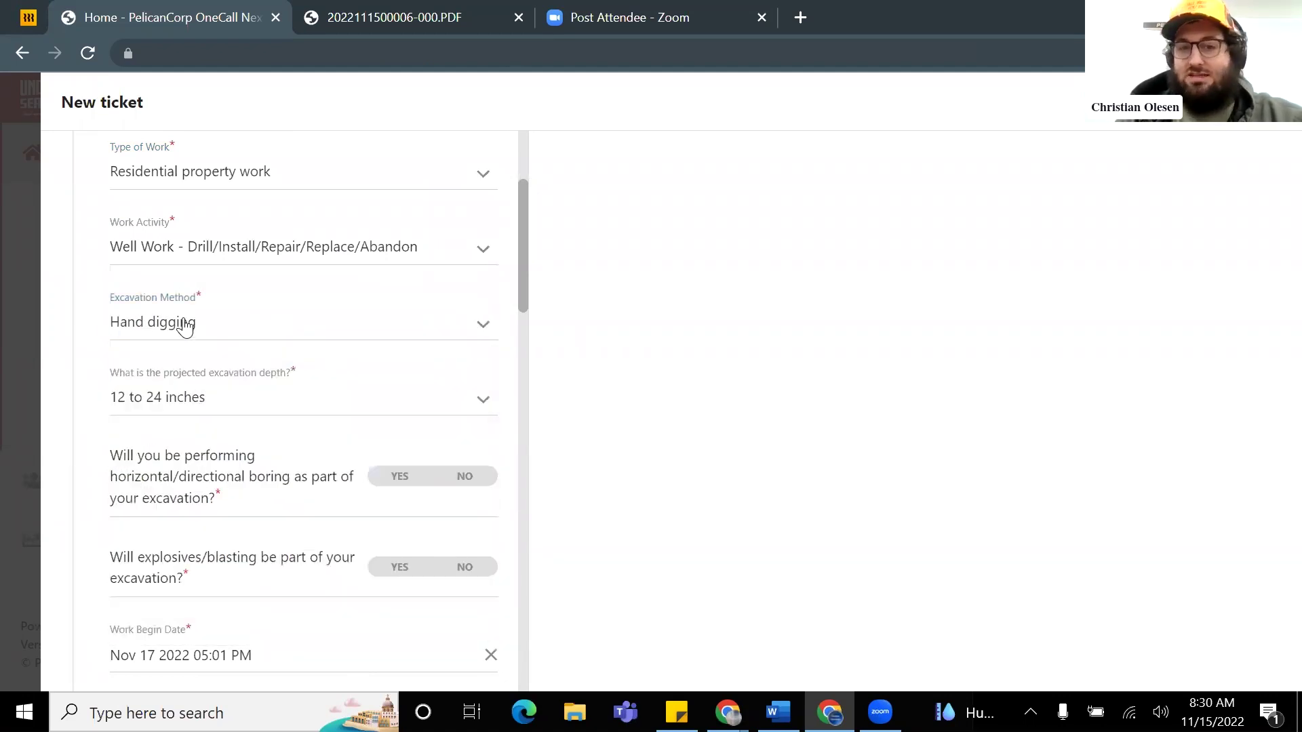
{"action": "left_click", "coordinate": [193, 329]}
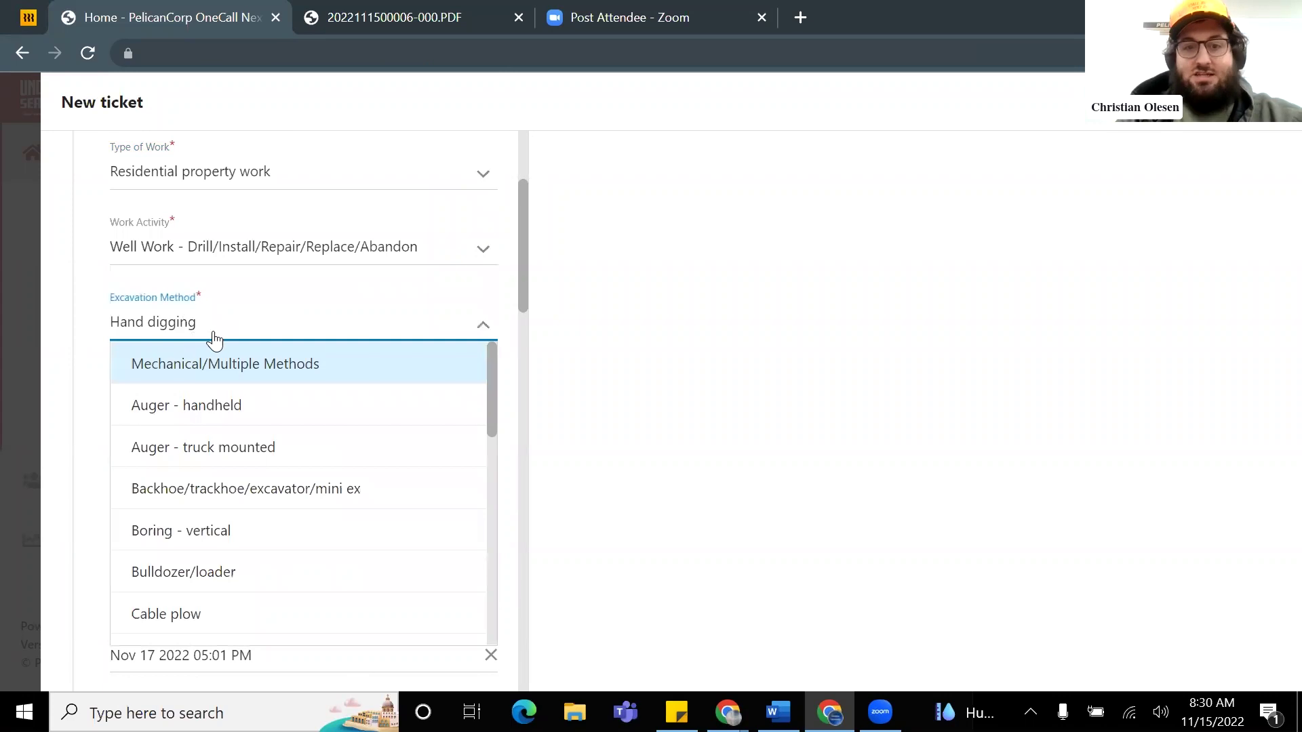
{"action": "scroll", "coordinate": [305, 426], "scroll_direction": "down", "scroll_amount": 3}
{"action": "scroll", "coordinate": [309, 425], "scroll_direction": "down", "scroll_amount": 6}
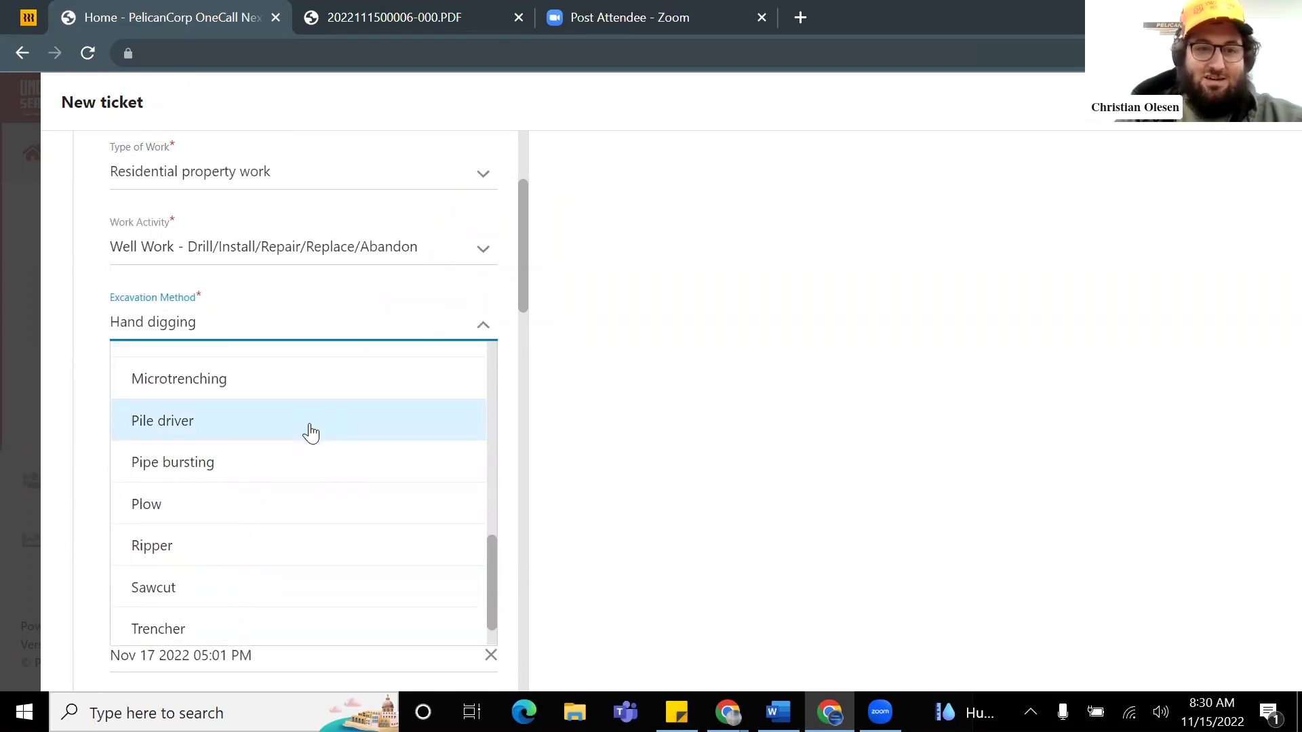
{"action": "scroll", "coordinate": [312, 434], "scroll_direction": "down", "scroll_amount": 1}
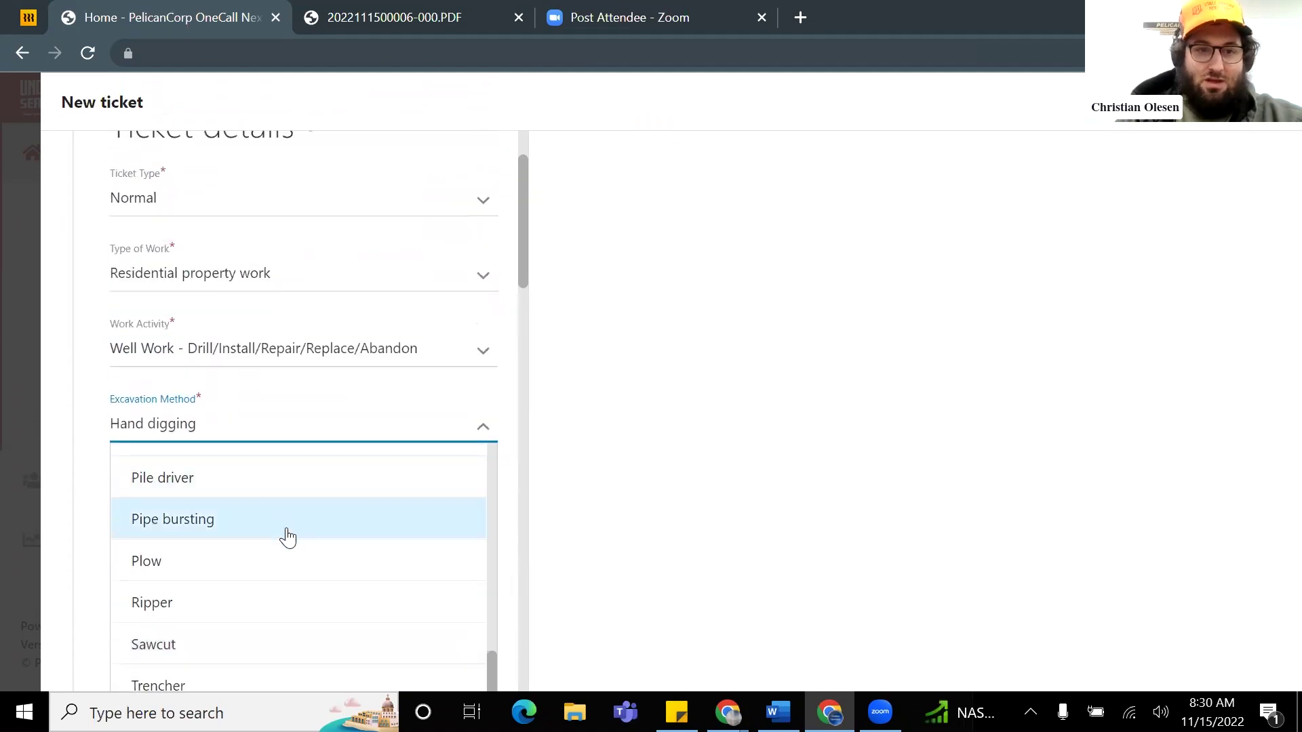
{"action": "scroll", "coordinate": [502, 370], "scroll_direction": "down", "scroll_amount": 3}
{"action": "scroll", "coordinate": [285, 400], "scroll_direction": "up", "scroll_amount": 3}
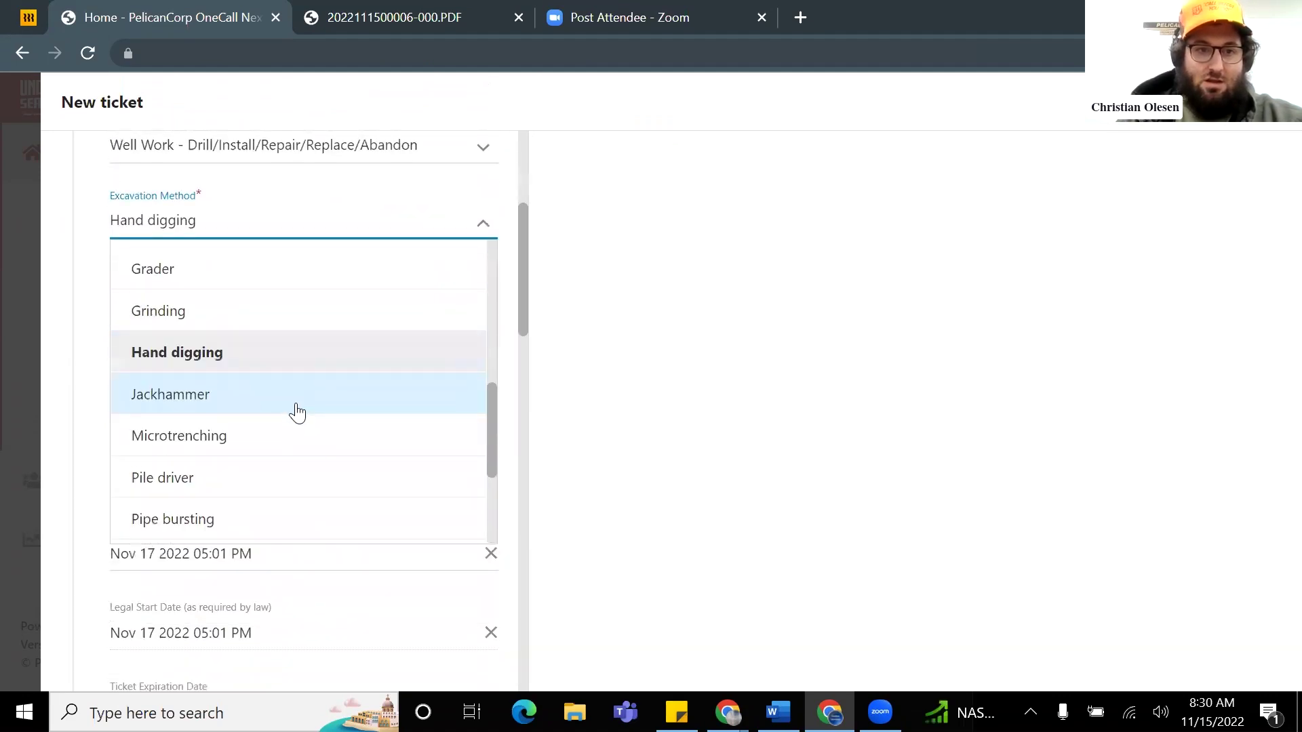
{"action": "scroll", "coordinate": [296, 414], "scroll_direction": "up", "scroll_amount": 6}
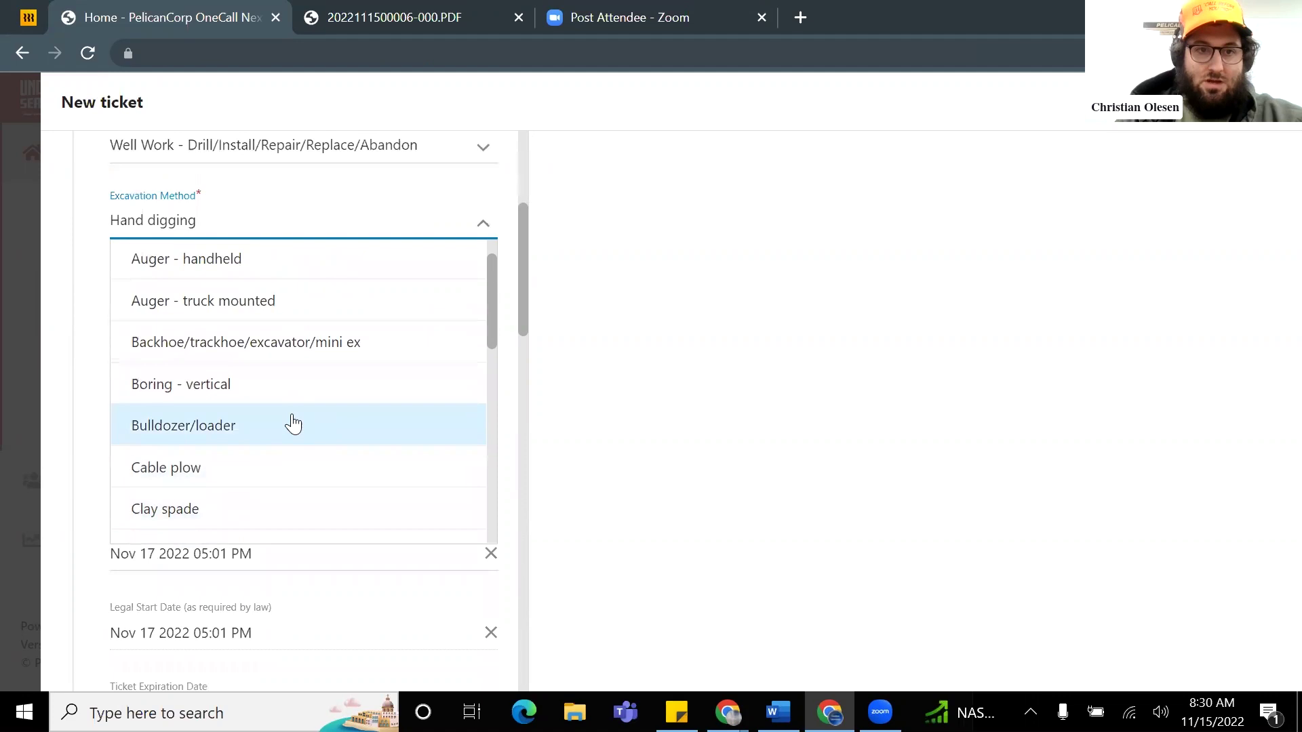
{"action": "scroll", "coordinate": [291, 414], "scroll_direction": "up", "scroll_amount": 2}
Step: Choose Auger - truck mounted, depth >84 inches, and answer Yes to directional boring
{"action": "left_click", "coordinate": [307, 354]}
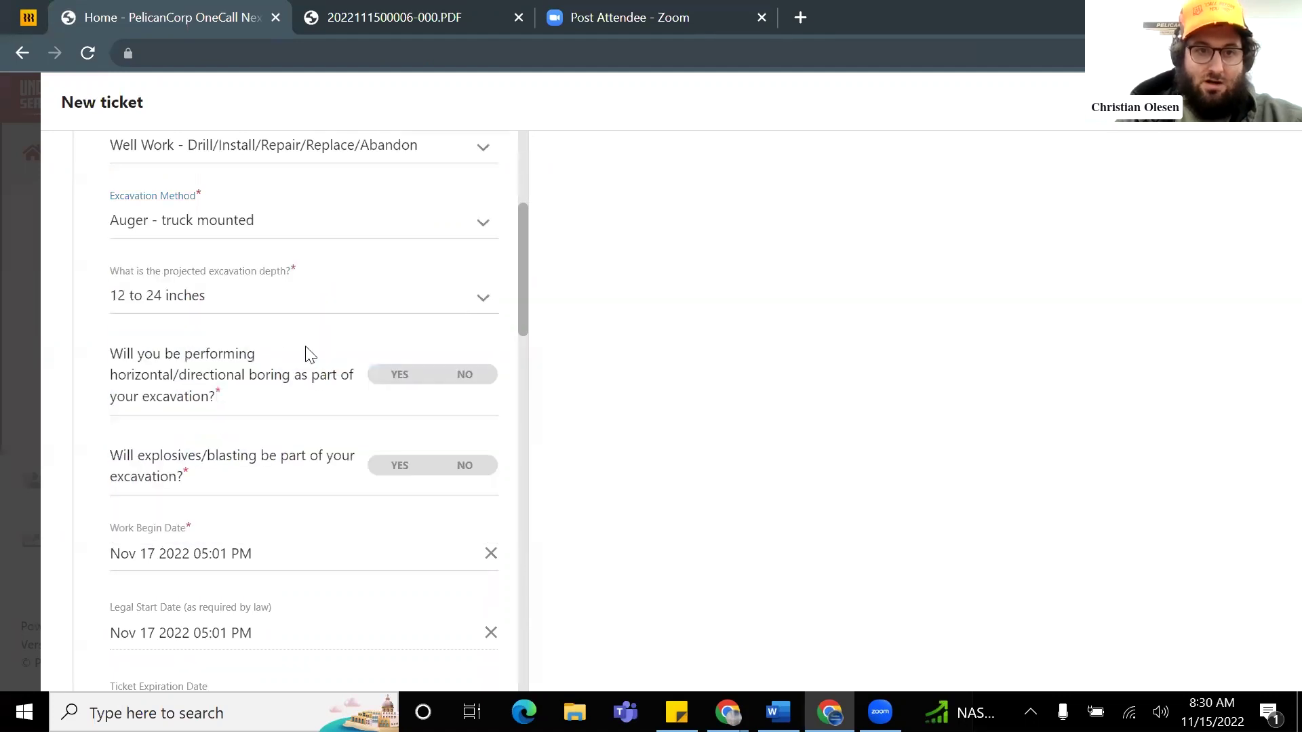
{"action": "left_click", "coordinate": [266, 309]}
{"action": "scroll", "coordinate": [289, 364], "scroll_direction": "down", "scroll_amount": 1}
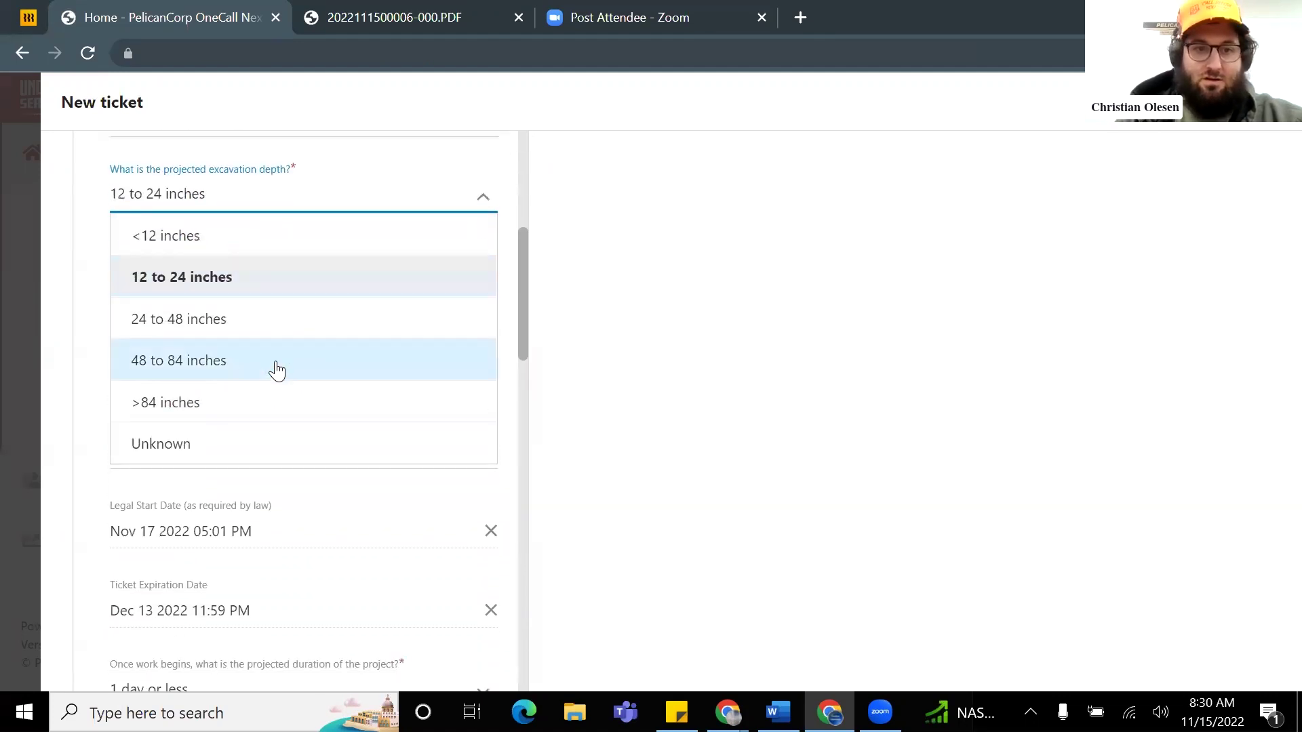
{"action": "left_click", "coordinate": [252, 407]}
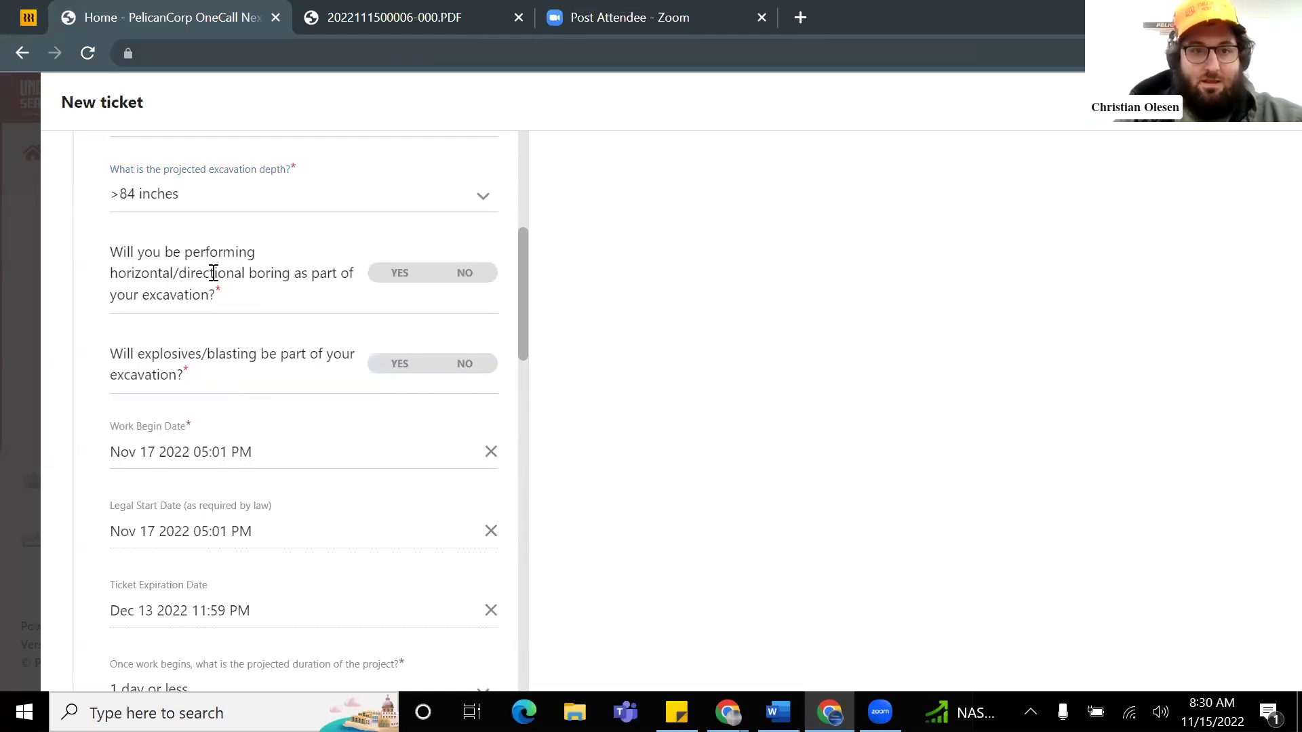
{"action": "left_click", "coordinate": [398, 274]}
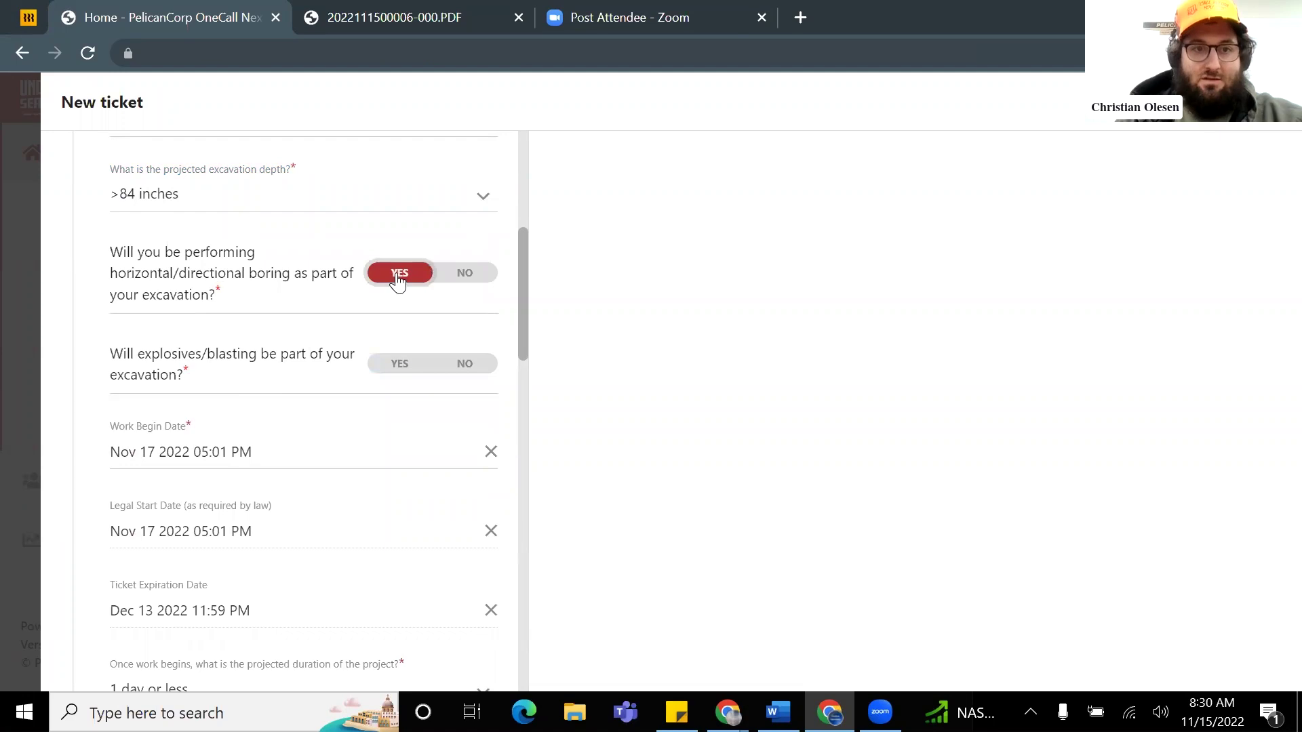
Step: Answer No to blasting, set duration to 5-7 days and permit to Unknown
{"action": "left_click", "coordinate": [473, 369]}
{"action": "scroll", "coordinate": [275, 342], "scroll_direction": "down", "scroll_amount": 1}
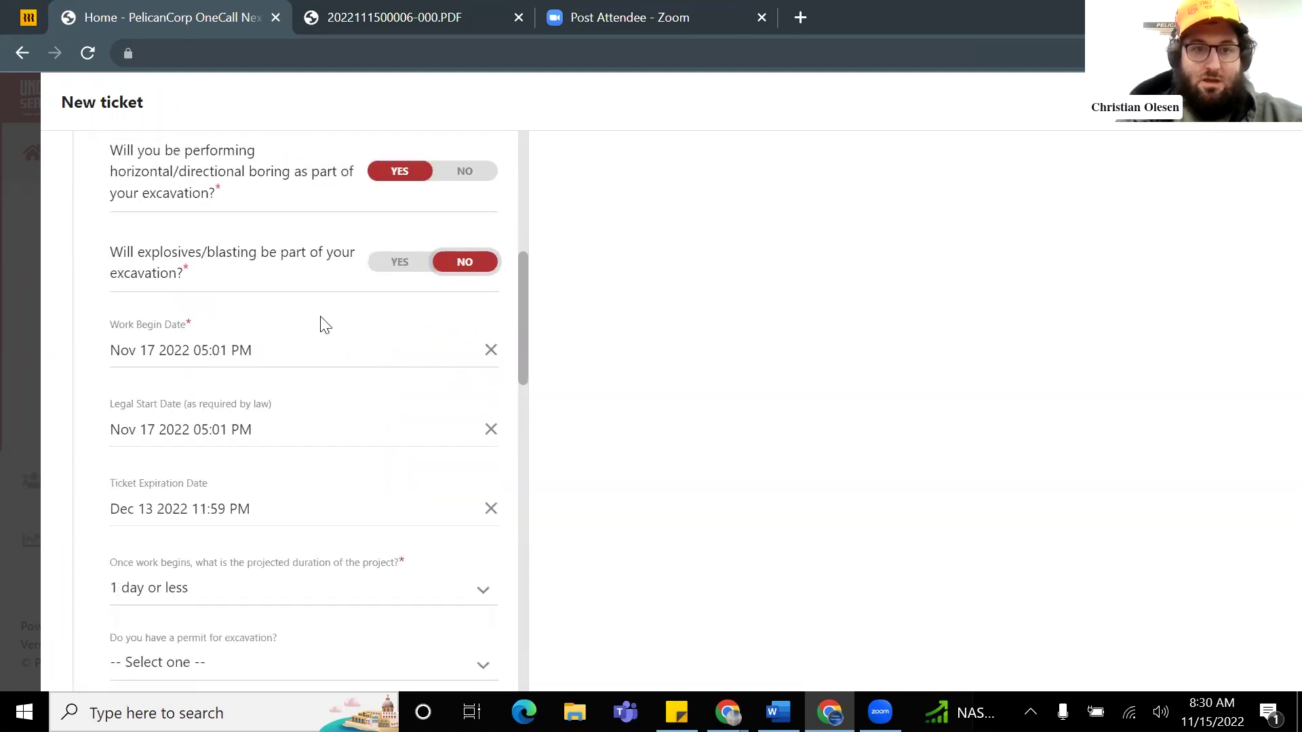
{"action": "scroll", "coordinate": [258, 360], "scroll_direction": "down", "scroll_amount": 2}
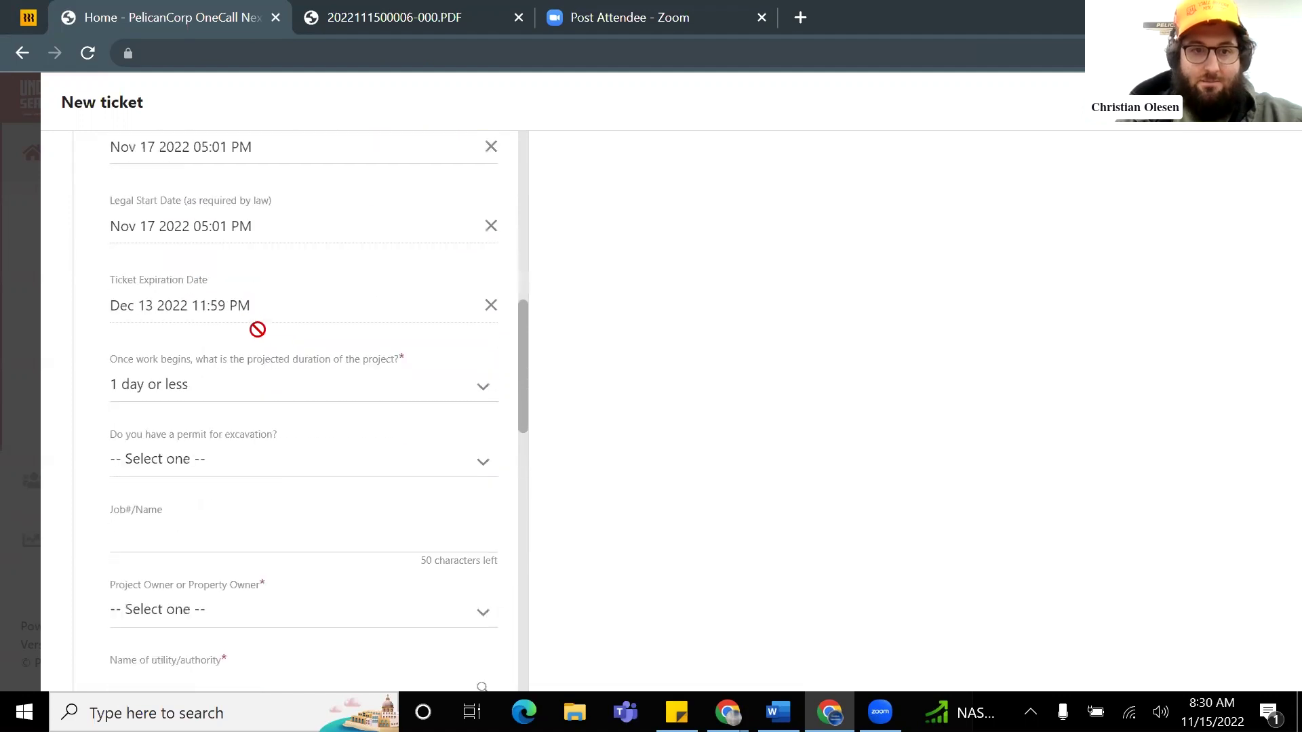
{"action": "scroll", "coordinate": [274, 392], "scroll_direction": "down", "scroll_amount": 1}
{"action": "left_click", "coordinate": [227, 296]}
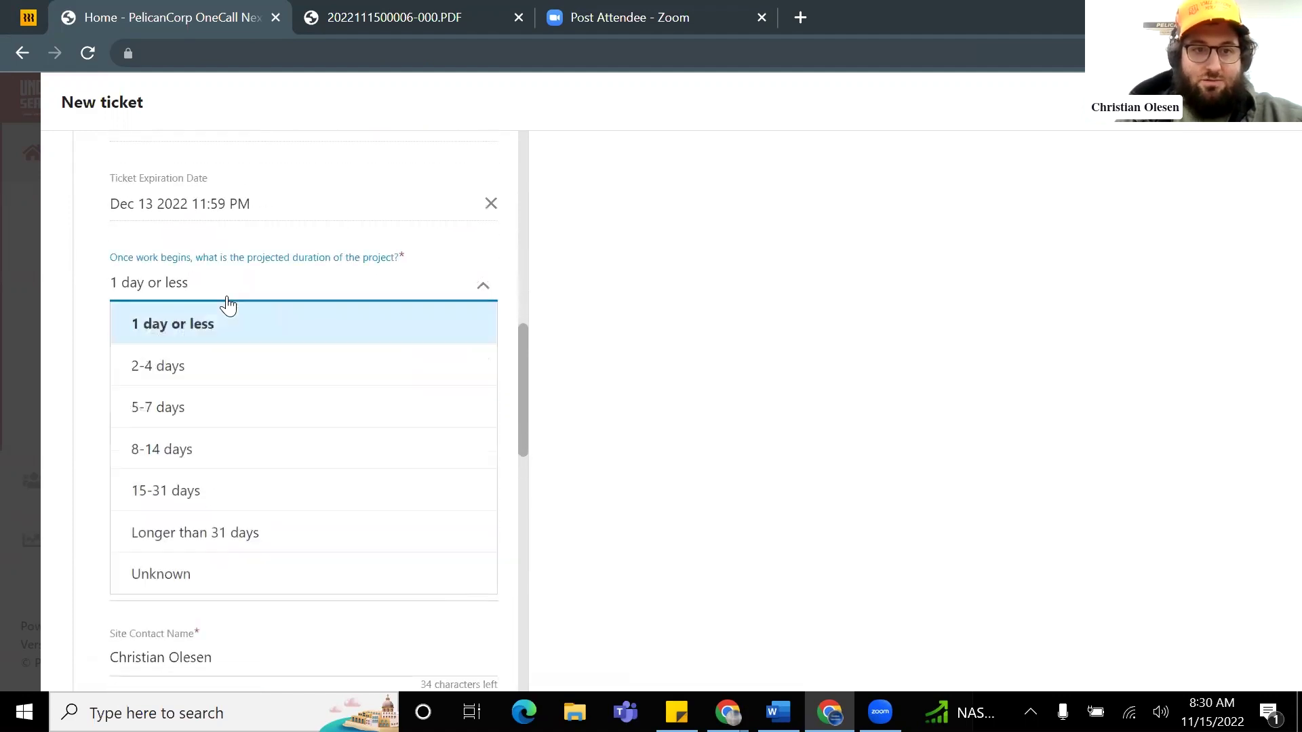
{"action": "left_click", "coordinate": [227, 411]}
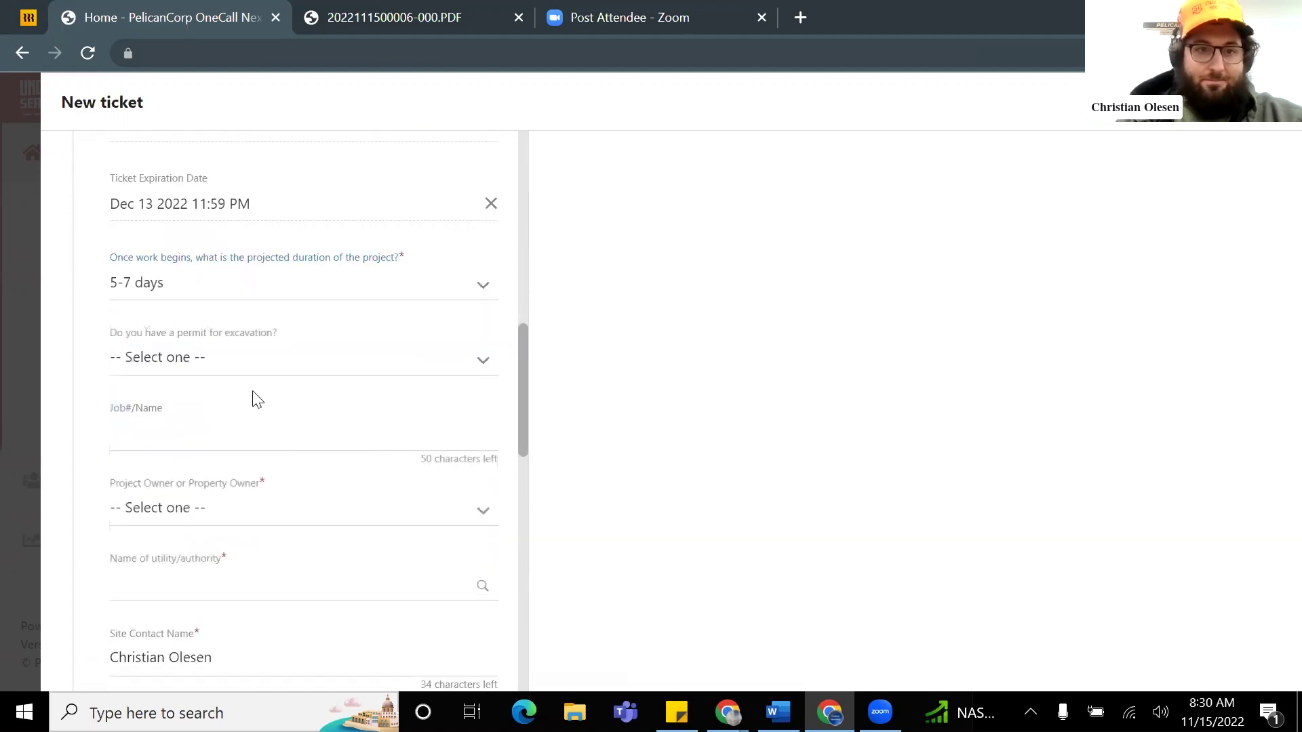
{"action": "left_click", "coordinate": [228, 364]}
{"action": "scroll", "coordinate": [355, 335], "scroll_direction": "down", "scroll_amount": 1}
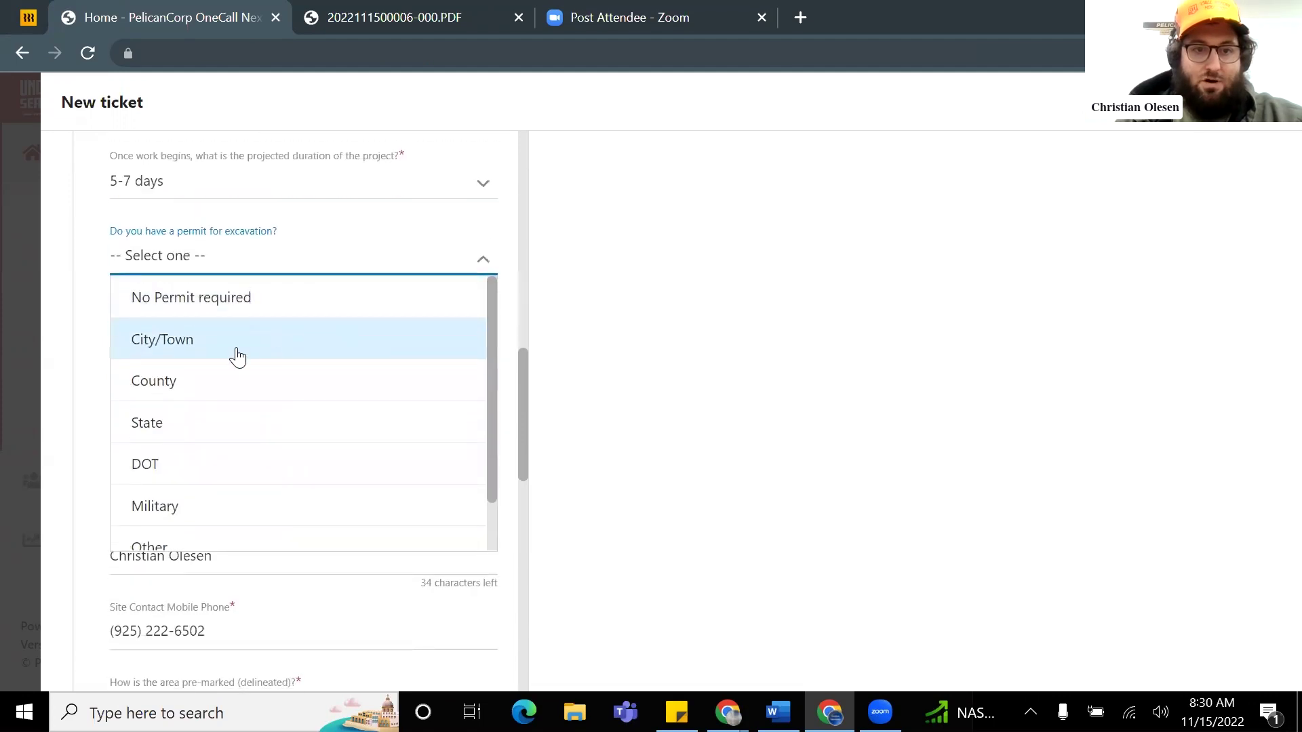
{"action": "scroll", "coordinate": [237, 357], "scroll_direction": "down", "scroll_amount": 1}
{"action": "left_click", "coordinate": [189, 531]}
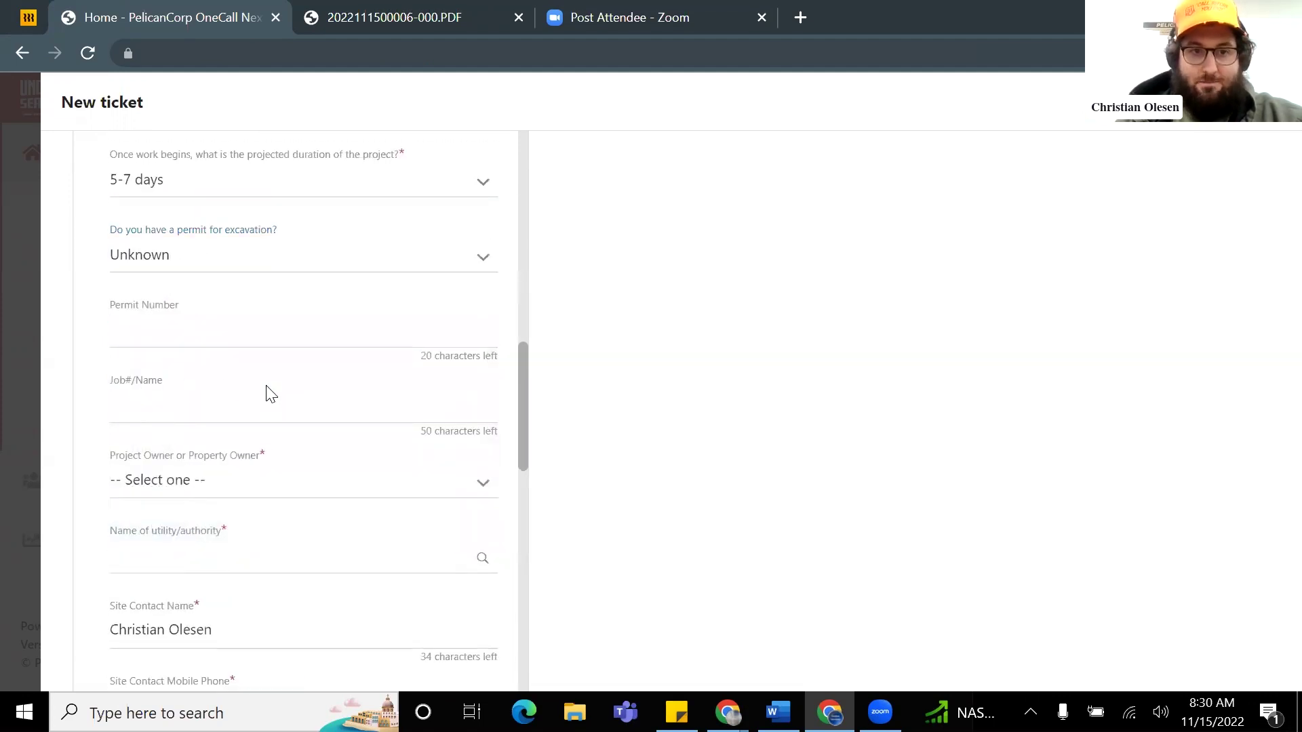
Step: Begin entering the job name 'Golf Course W...'
{"action": "scroll", "coordinate": [270, 393], "scroll_direction": "down", "scroll_amount": 1}
{"action": "left_click", "coordinate": [183, 311]}
{"action": "type", "text": "g"}
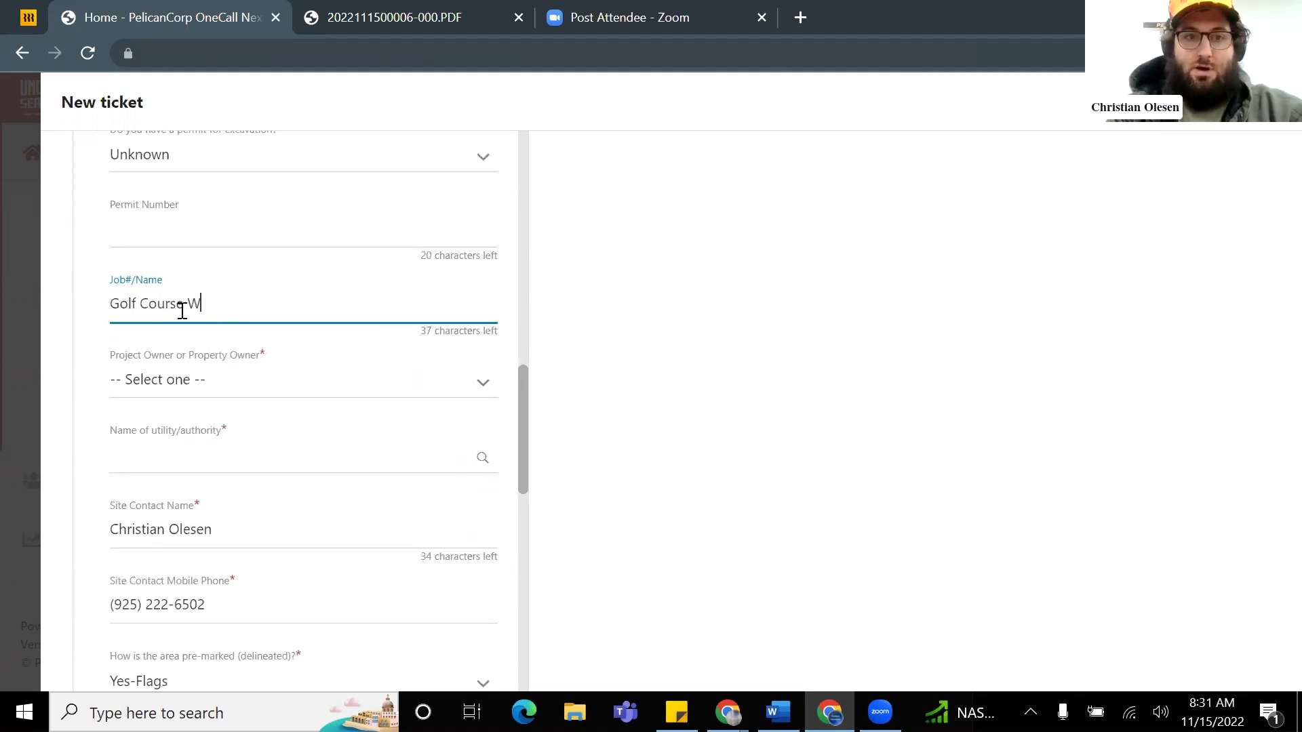
Step: Set project owner to Other and authority to Homeowner/Property Owner/Tenant/HOA
{"action": "scroll", "coordinate": [171, 337], "scroll_direction": "down", "scroll_amount": 1}
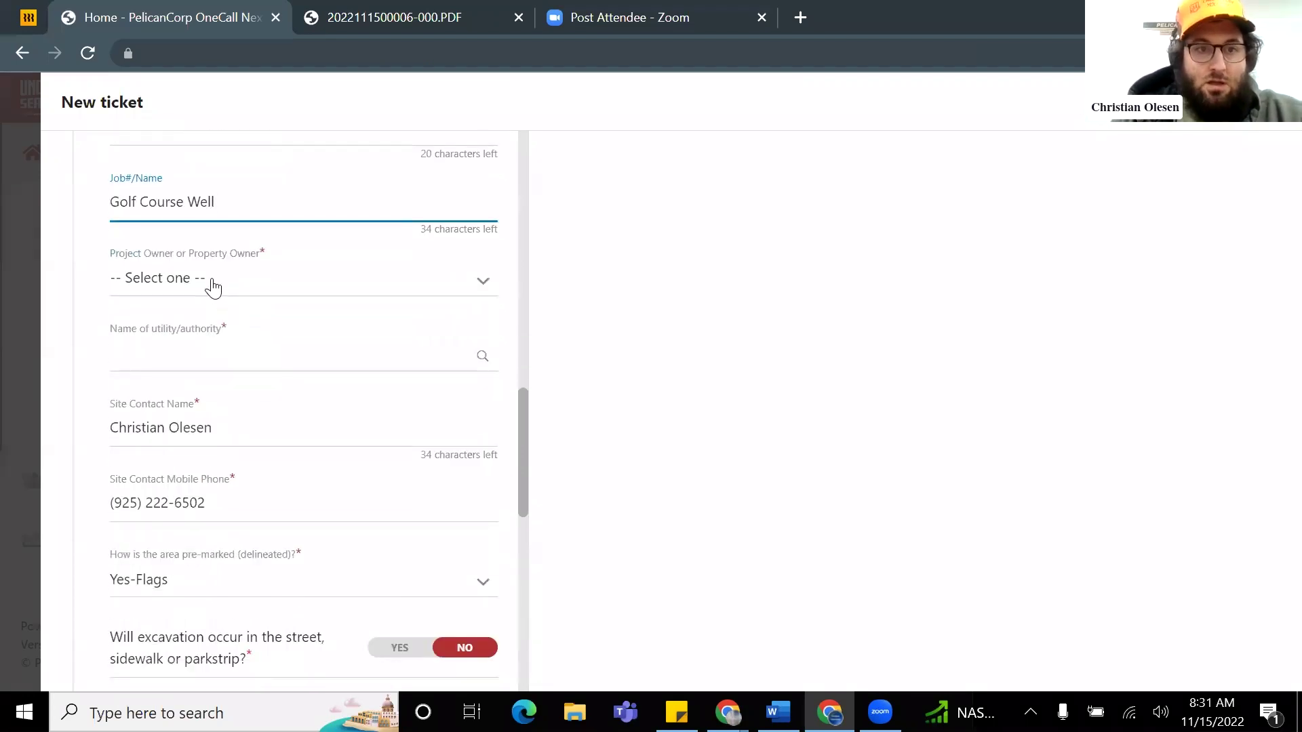
{"action": "left_click", "coordinate": [210, 283]}
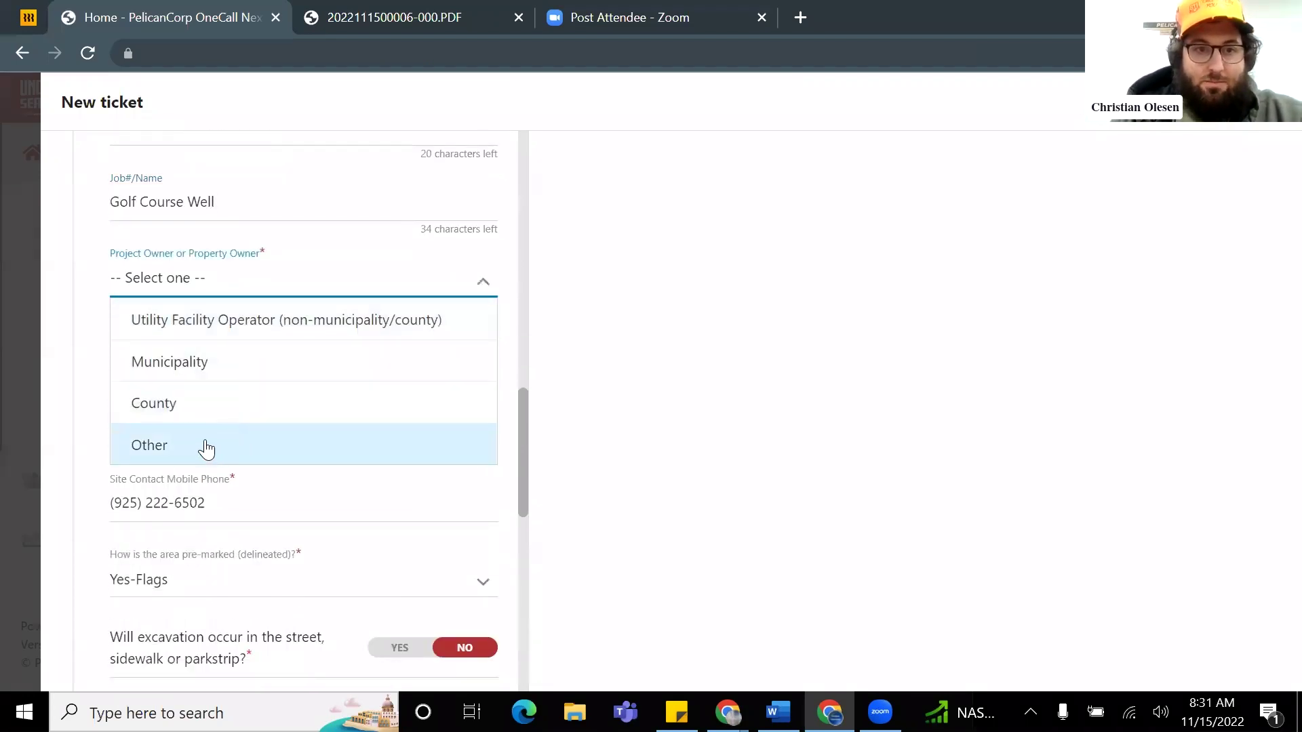
{"action": "left_click", "coordinate": [207, 449]}
{"action": "left_click", "coordinate": [235, 352]}
{"action": "left_click", "coordinate": [251, 406]}
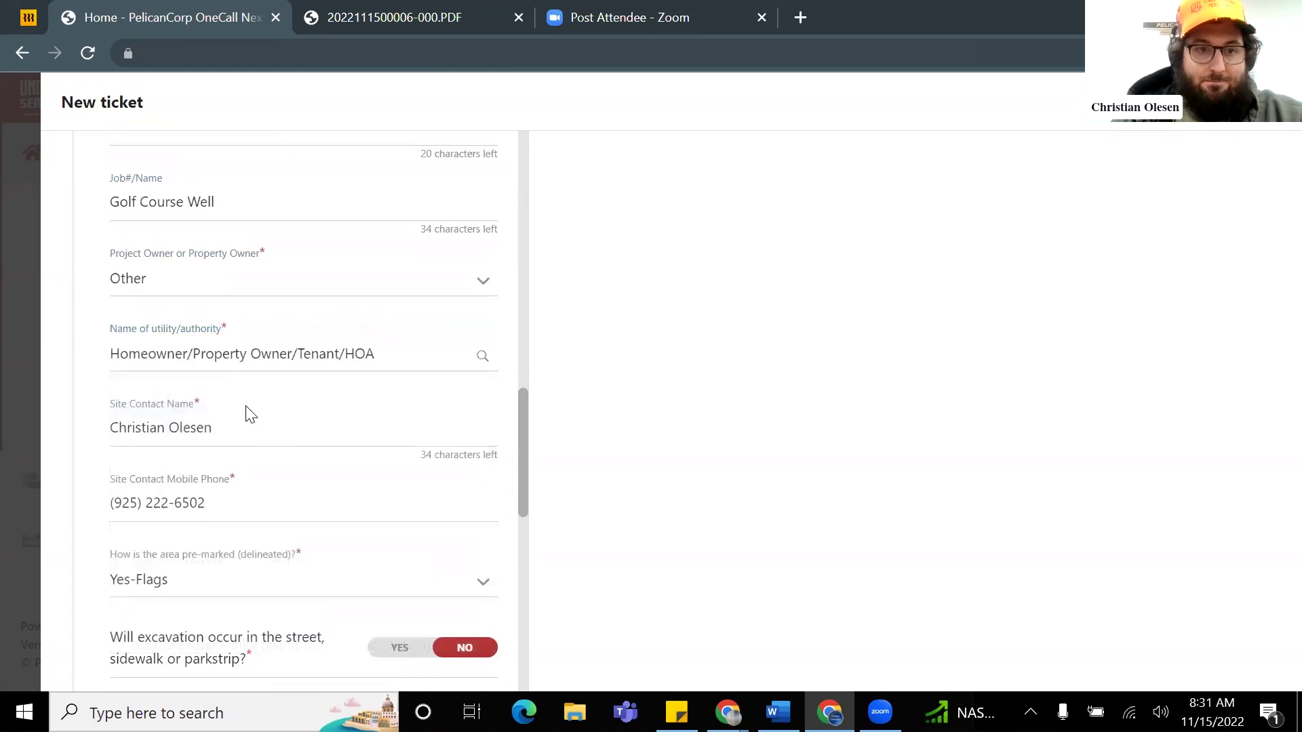
Step: Replace the site contact's name and edit the last digits of their phone number
{"action": "scroll", "coordinate": [250, 414], "scroll_direction": "down", "scroll_amount": 3}
{"action": "left_click", "coordinate": [225, 224]}
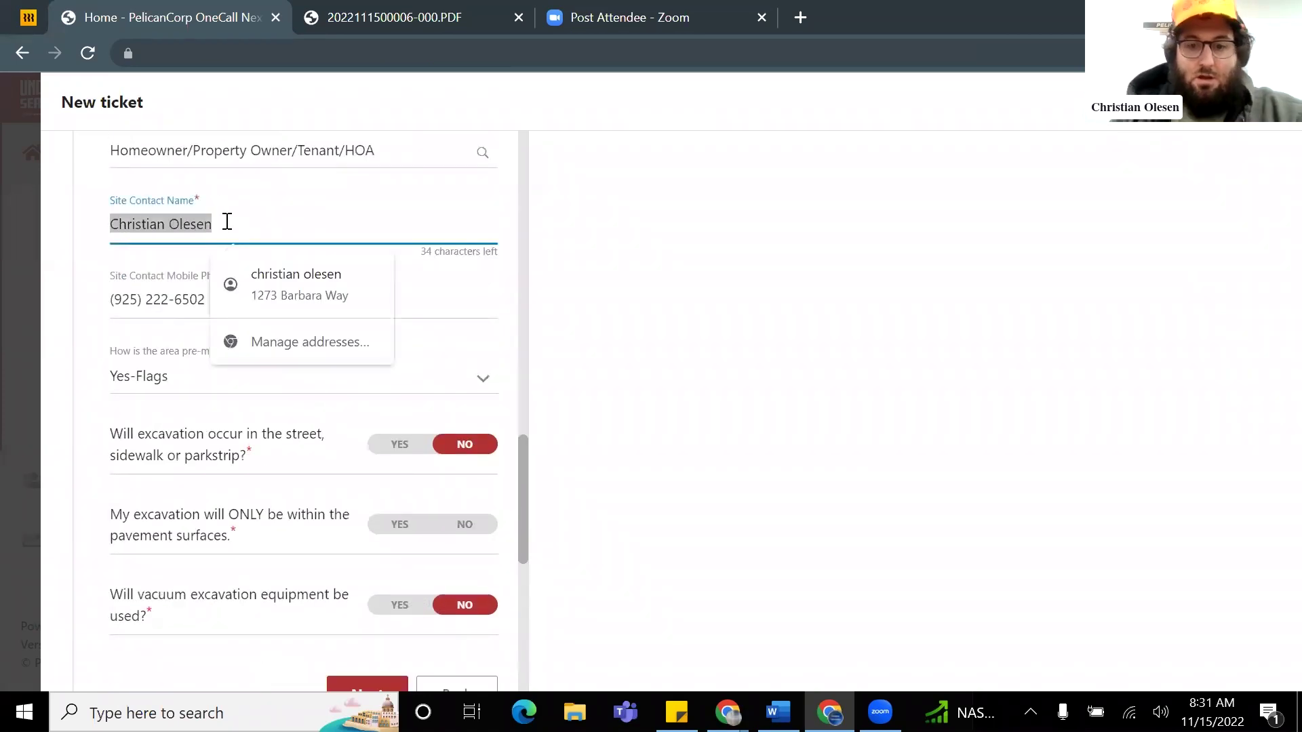
{"action": "type", "text": "Ryaw"}
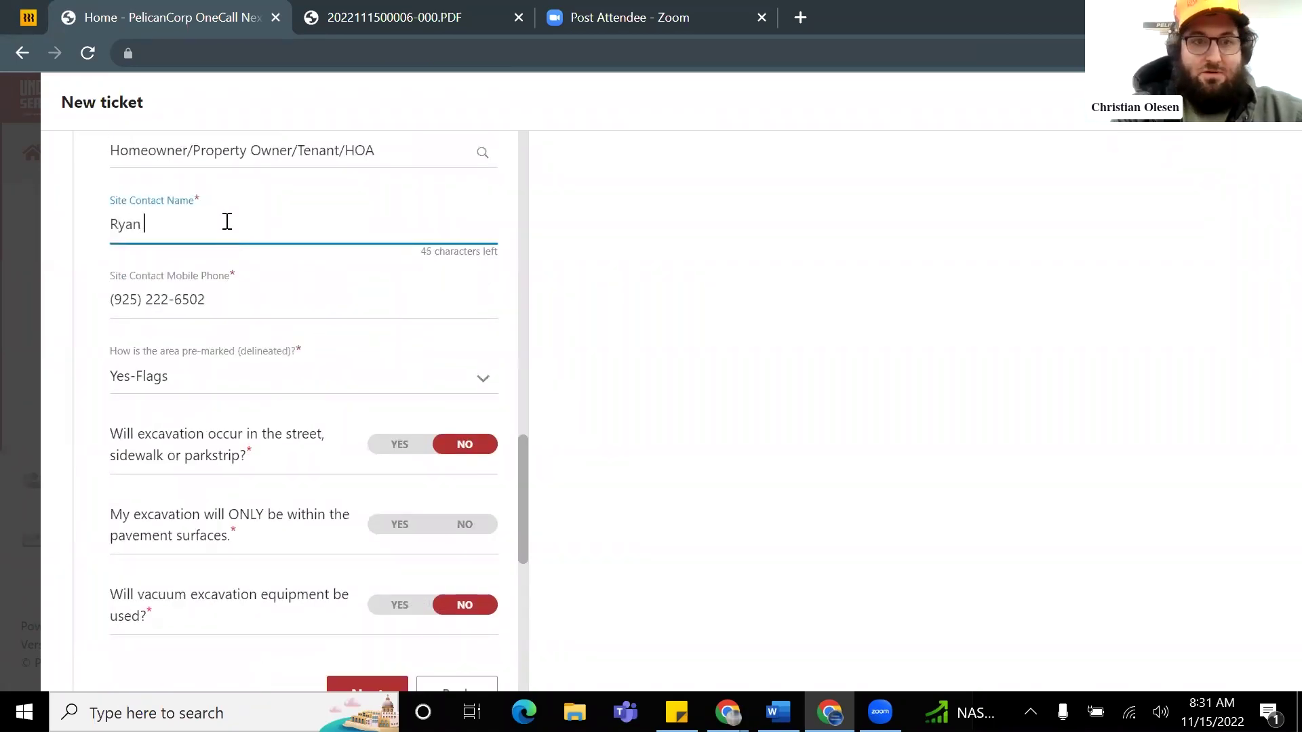
{"action": "left_click", "coordinate": [227, 299]}
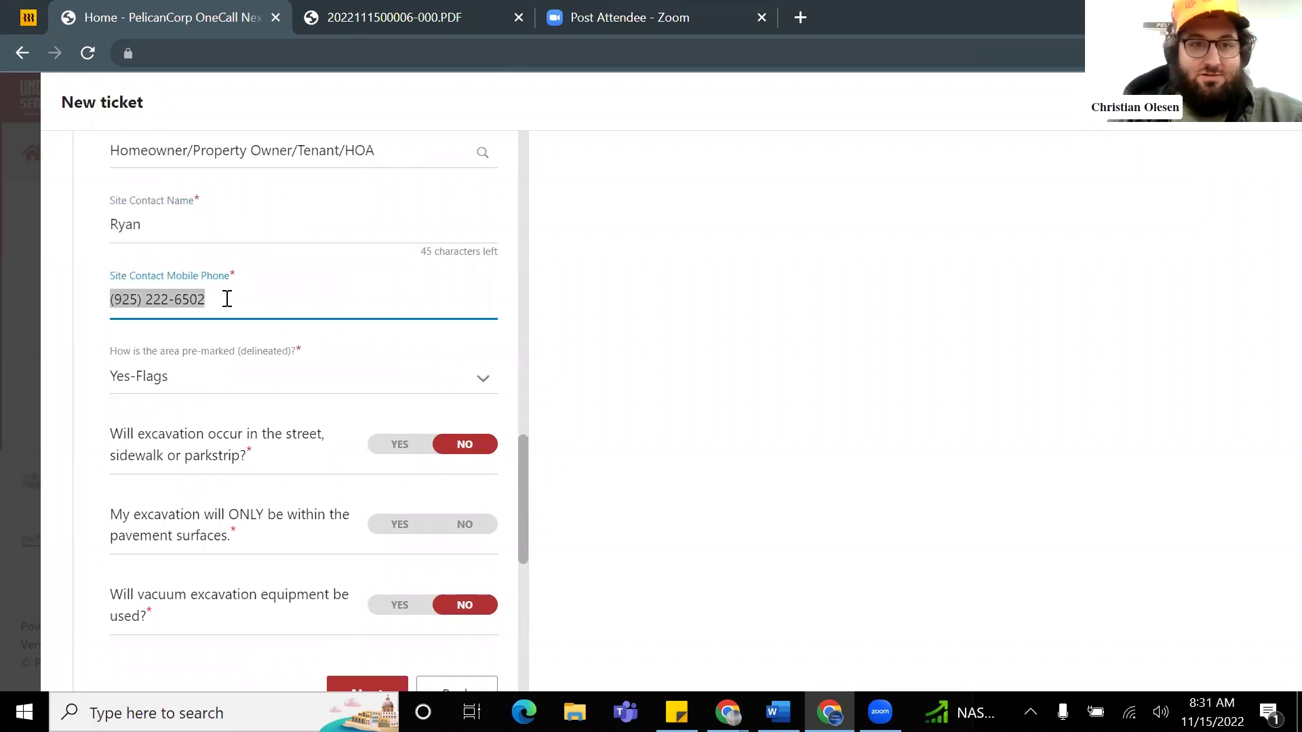
{"action": "left_click", "coordinate": [213, 306]}
{"action": "key", "text": "BackSpace"}
{"action": "type", "text": "18"}
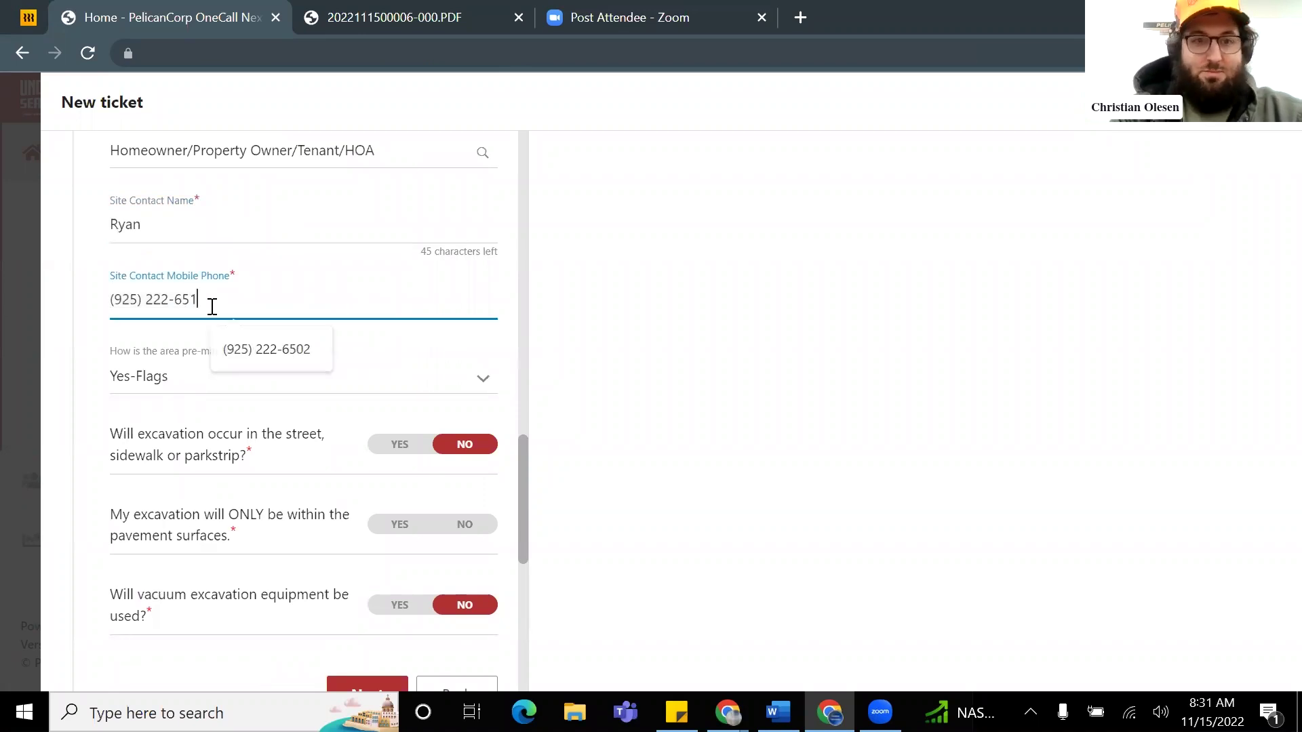
Step: Choose Yes-Paint pre-marking, answer No to pavement-only digging, and continue to the location step
{"action": "scroll", "coordinate": [250, 366], "scroll_direction": "down", "scroll_amount": 3}
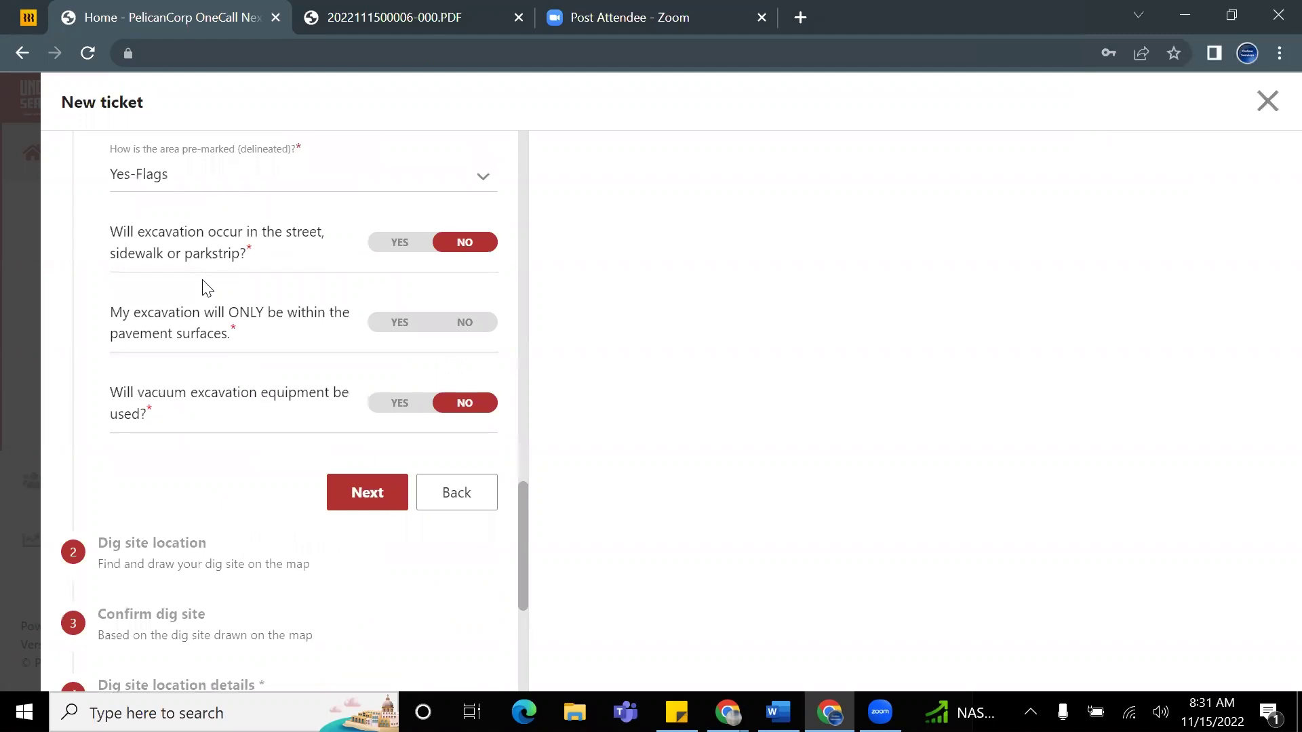
{"action": "scroll", "coordinate": [203, 285], "scroll_direction": "up", "scroll_amount": 2}
{"action": "left_click", "coordinate": [184, 281]}
{"action": "scroll", "coordinate": [207, 309], "scroll_direction": "up", "scroll_amount": 2}
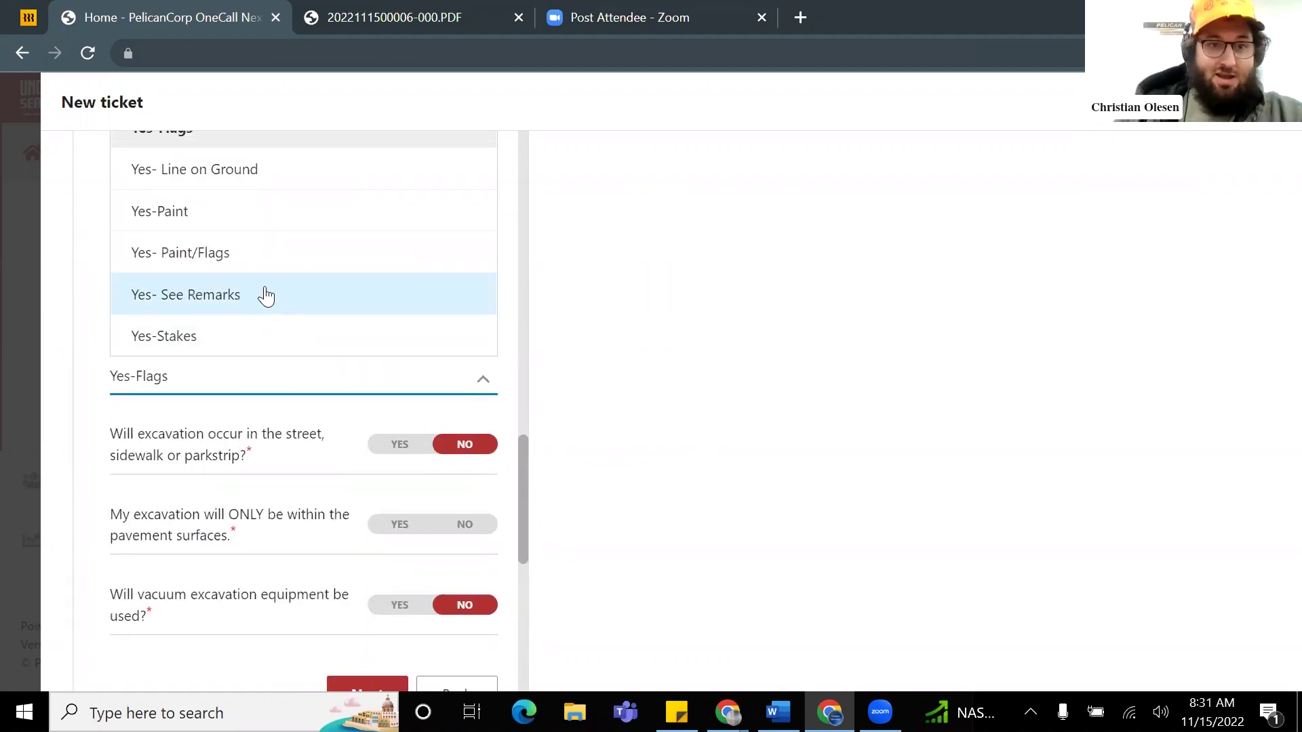
{"action": "scroll", "coordinate": [256, 305], "scroll_direction": "up", "scroll_amount": 1}
{"action": "scroll", "coordinate": [255, 335], "scroll_direction": "down", "scroll_amount": 1}
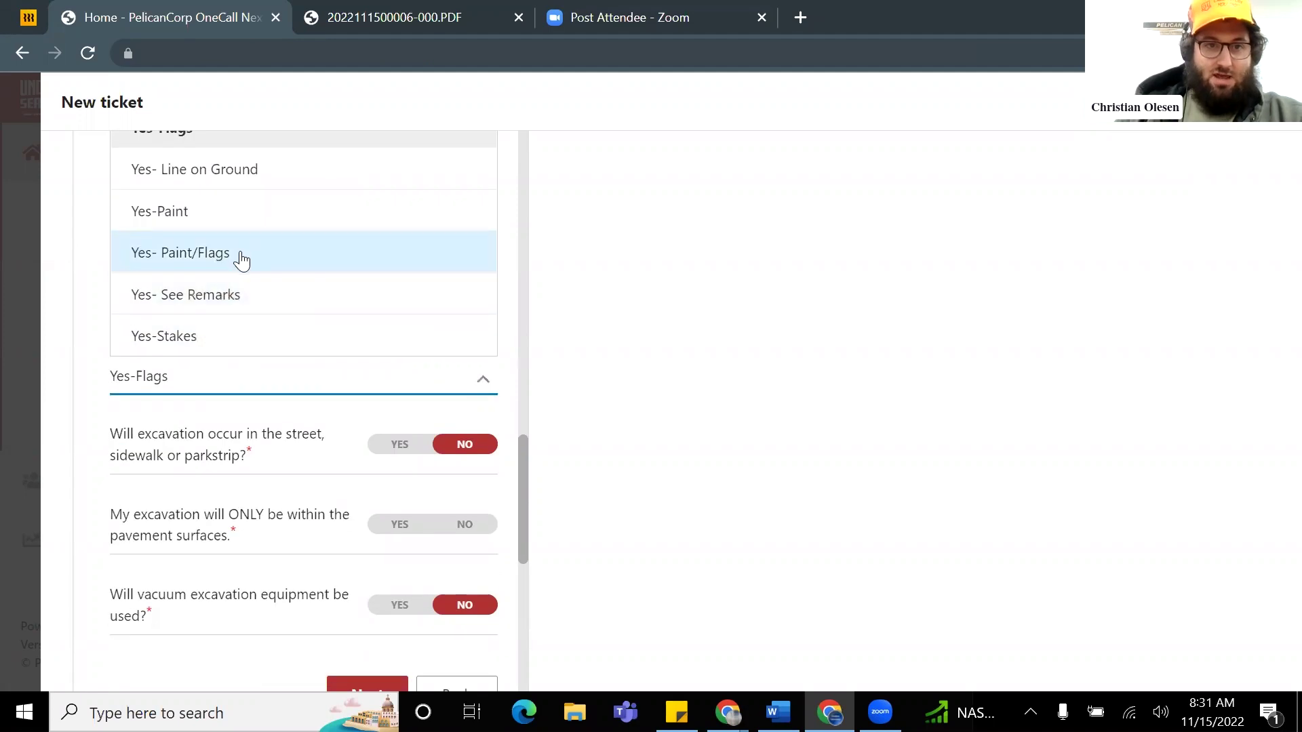
{"action": "left_click", "coordinate": [236, 228]}
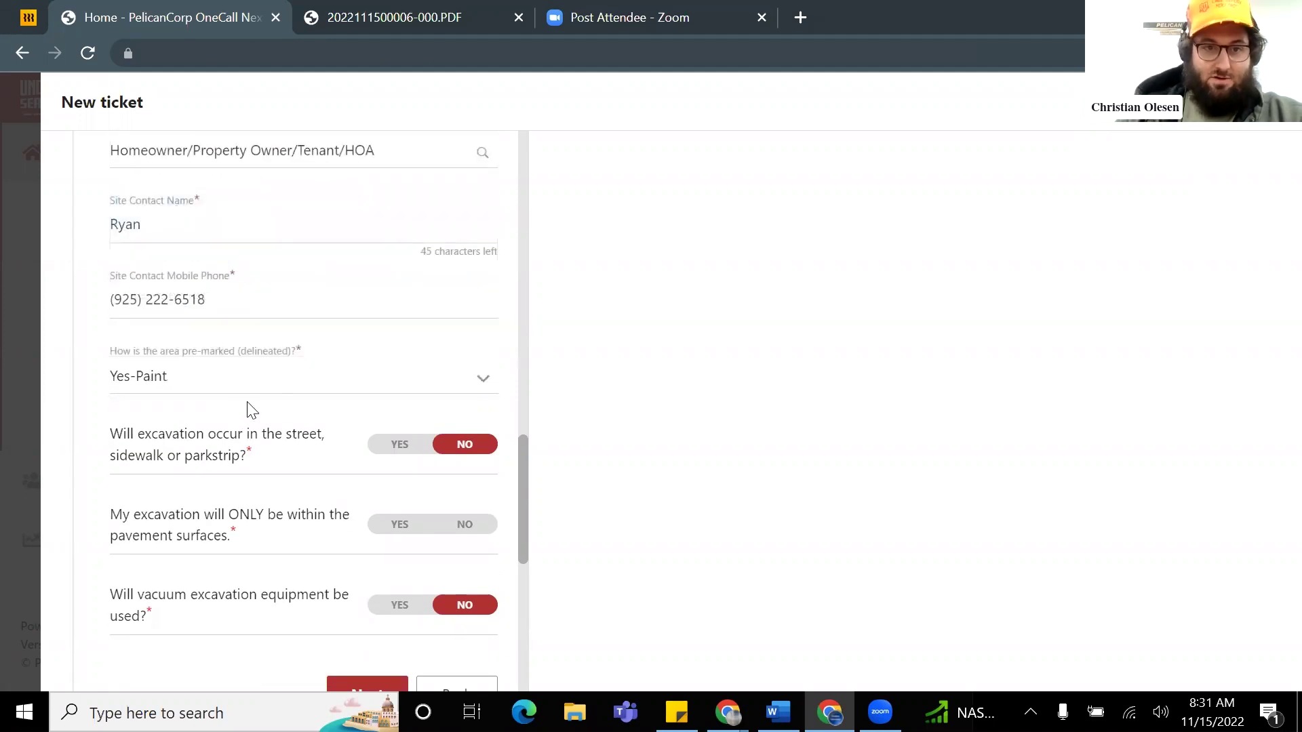
{"action": "scroll", "coordinate": [252, 410], "scroll_direction": "down", "scroll_amount": 2}
{"action": "left_click", "coordinate": [465, 329]}
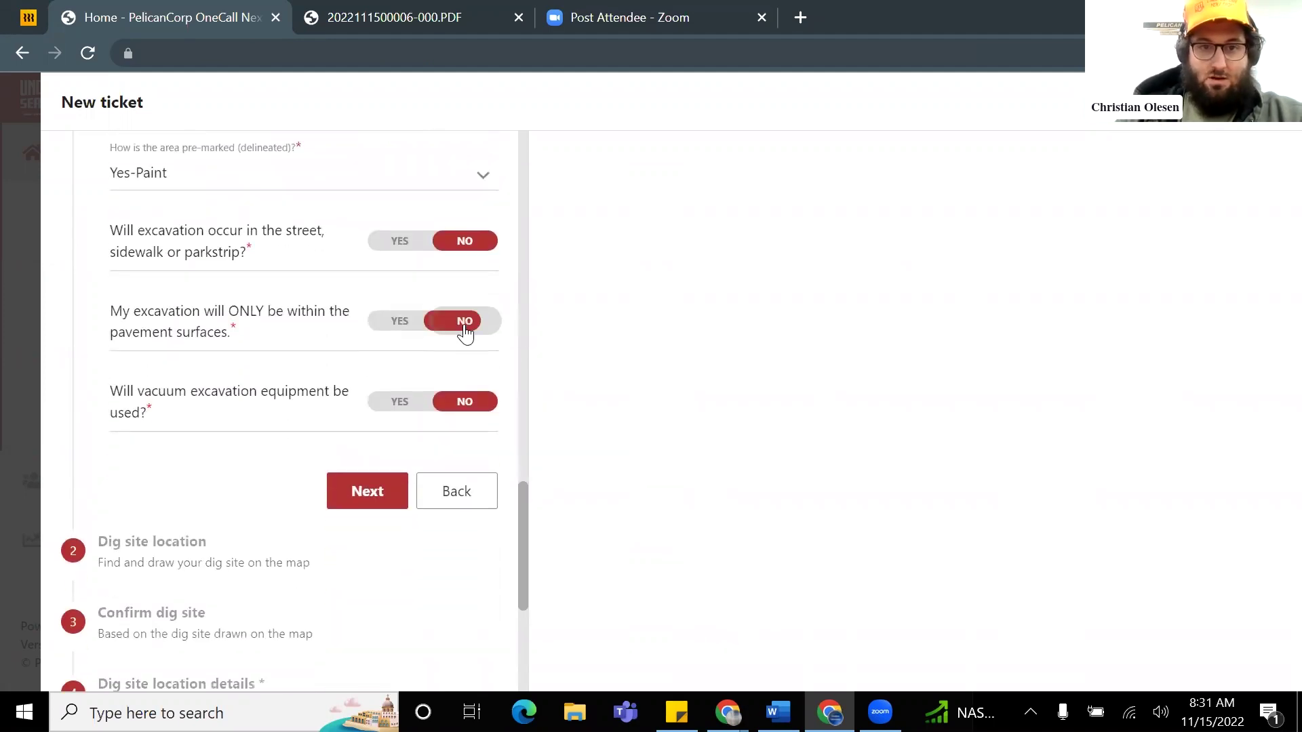
{"action": "left_click", "coordinate": [368, 495]}
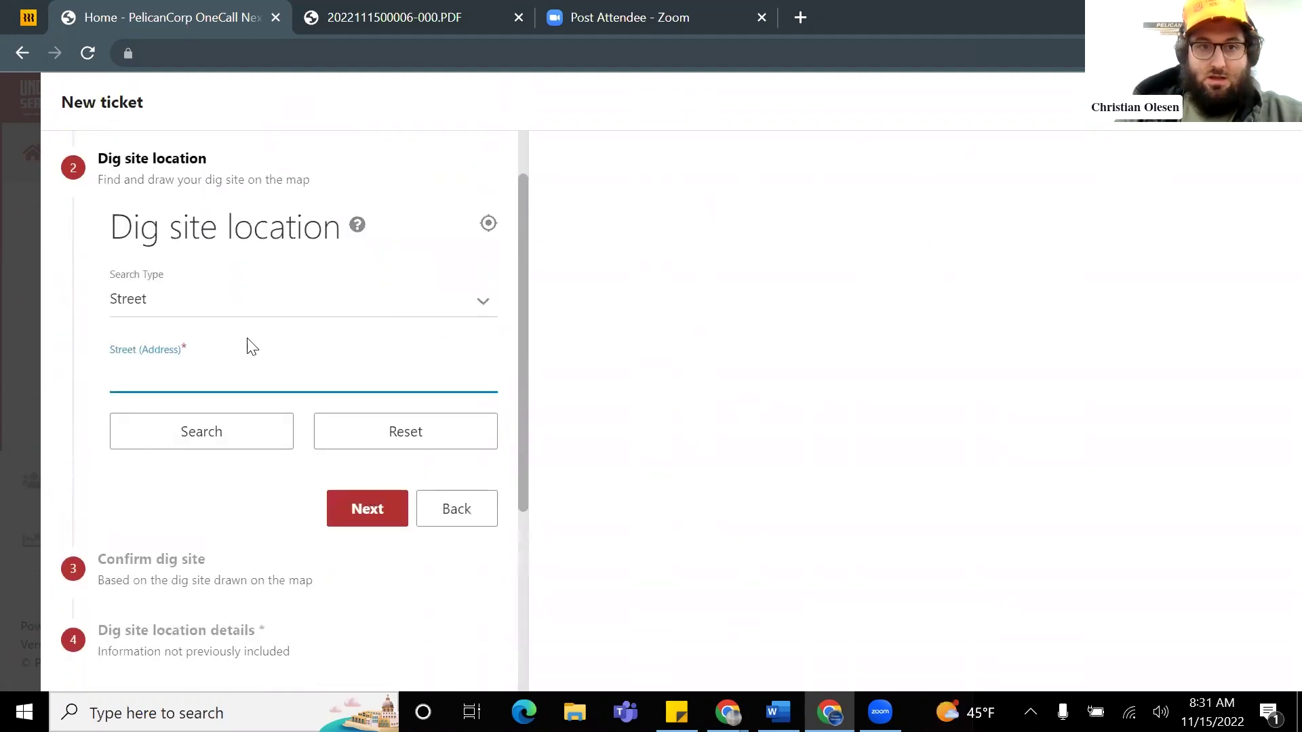
Step: Switch the location search to XY and paste longitude -122.02194596926697 into the X field
{"action": "left_click", "coordinate": [287, 308]}
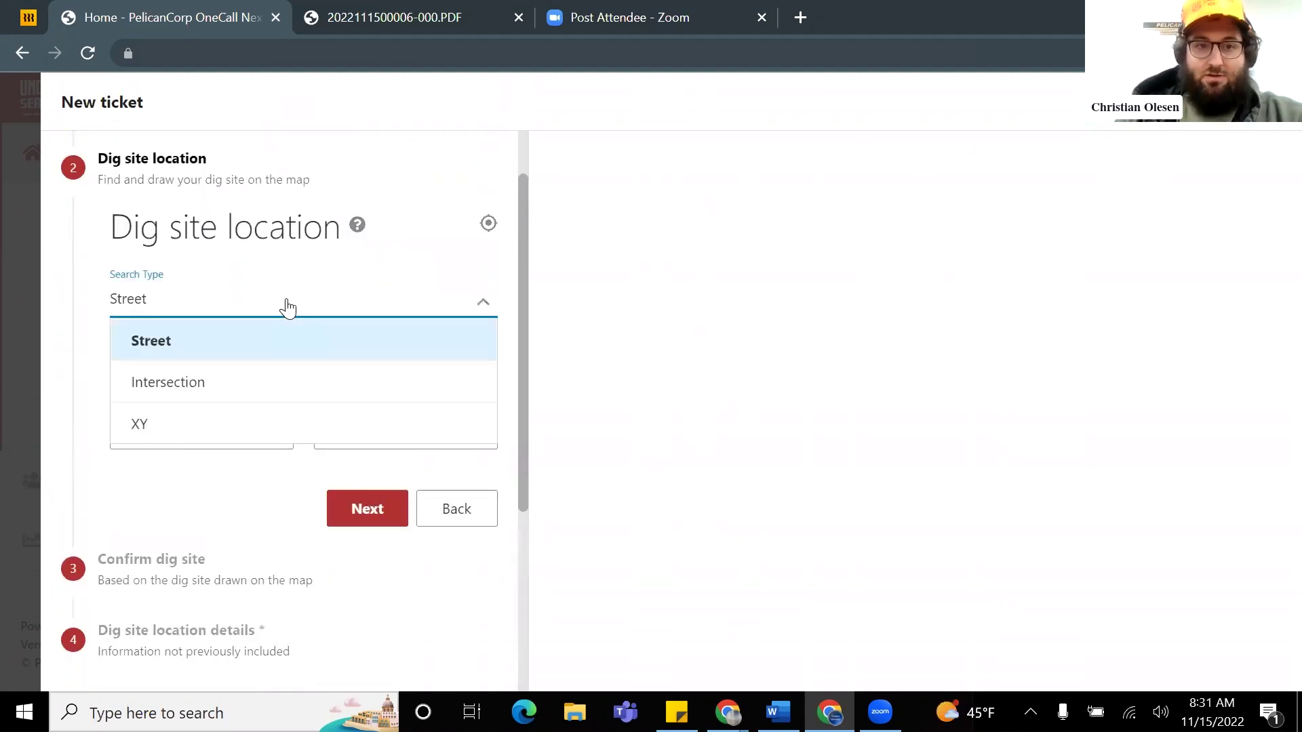
{"action": "left_click", "coordinate": [193, 432]}
{"action": "scroll", "coordinate": [333, 370], "scroll_direction": "down", "scroll_amount": 1}
{"action": "scroll", "coordinate": [271, 352], "scroll_direction": "up", "scroll_amount": 1}
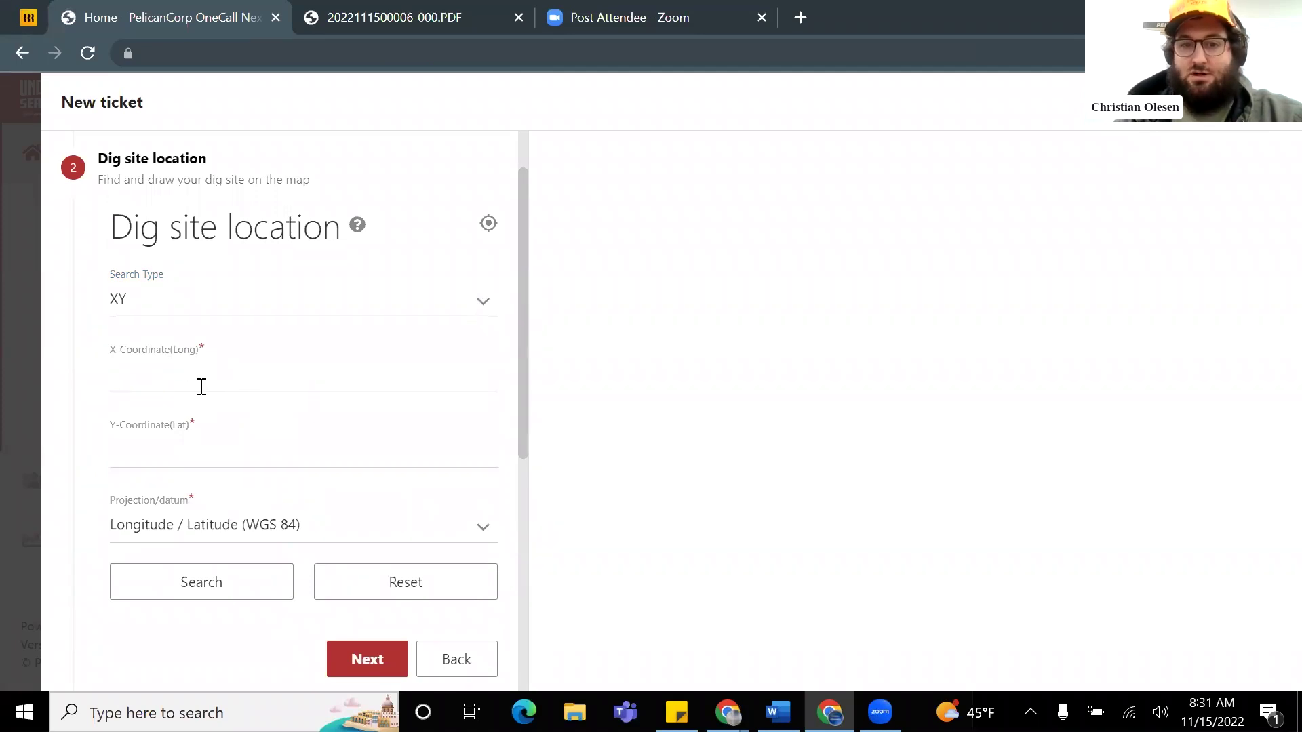
{"action": "key", "text": "alt+Tab"}
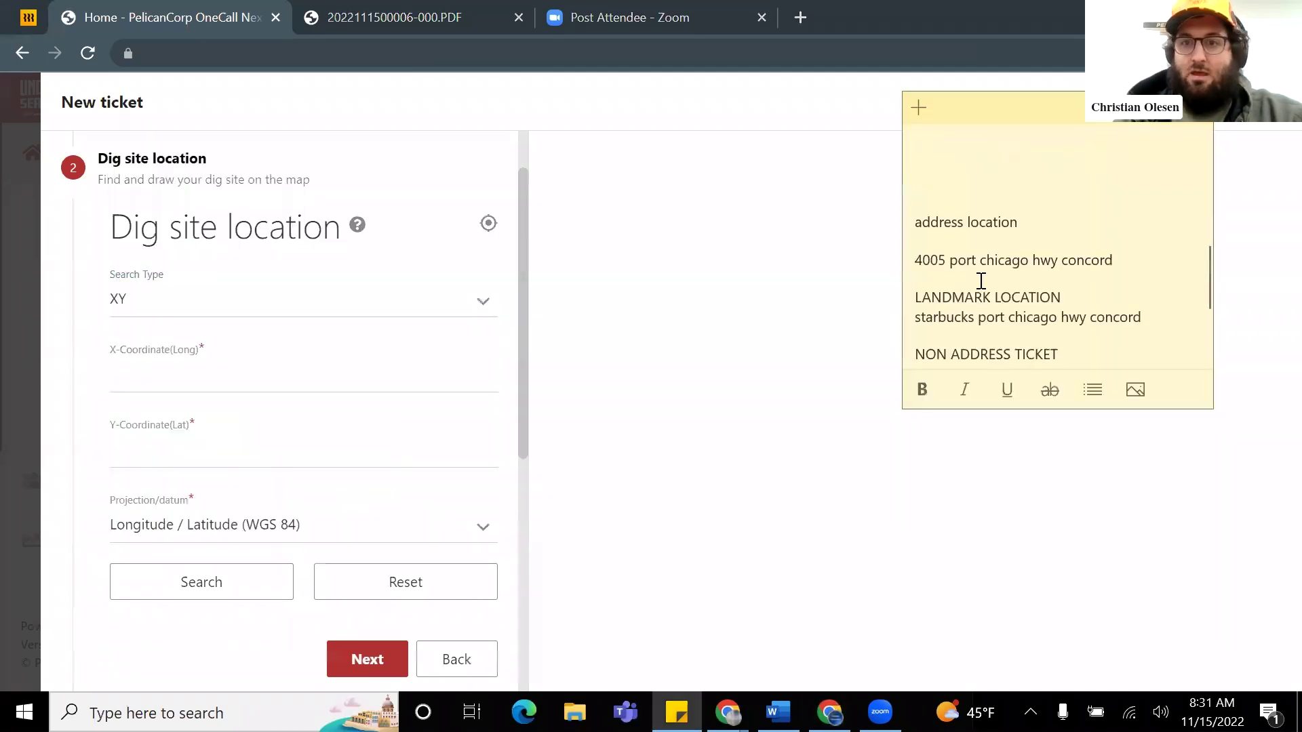
{"action": "scroll", "coordinate": [1036, 297], "scroll_direction": "down", "scroll_amount": 3}
{"action": "left_click_drag", "start_coordinate": [1201, 298], "coordinate": [1051, 298]}
{"action": "left_click_drag", "start_coordinate": [1188, 292], "coordinate": [1051, 294]}
{"action": "right_click", "coordinate": [1065, 293]}
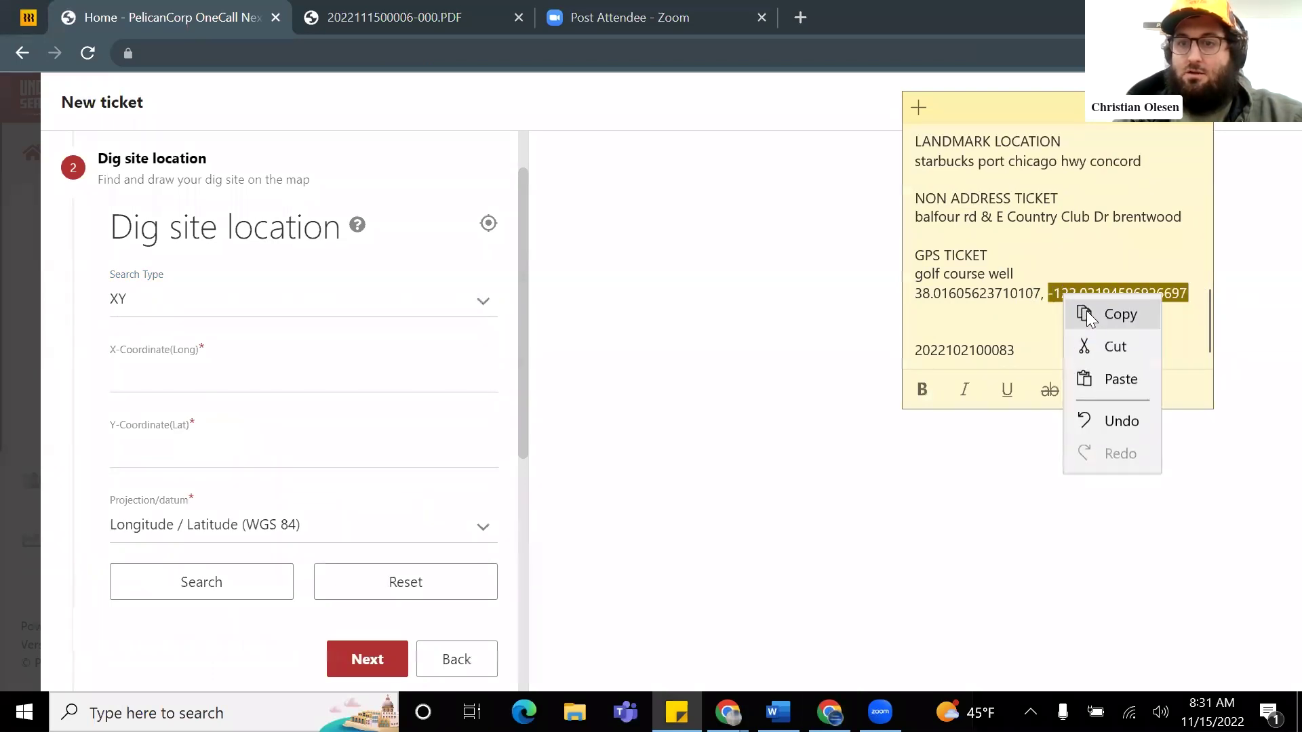
{"action": "left_click", "coordinate": [1116, 312]}
{"action": "left_click", "coordinate": [162, 371]}
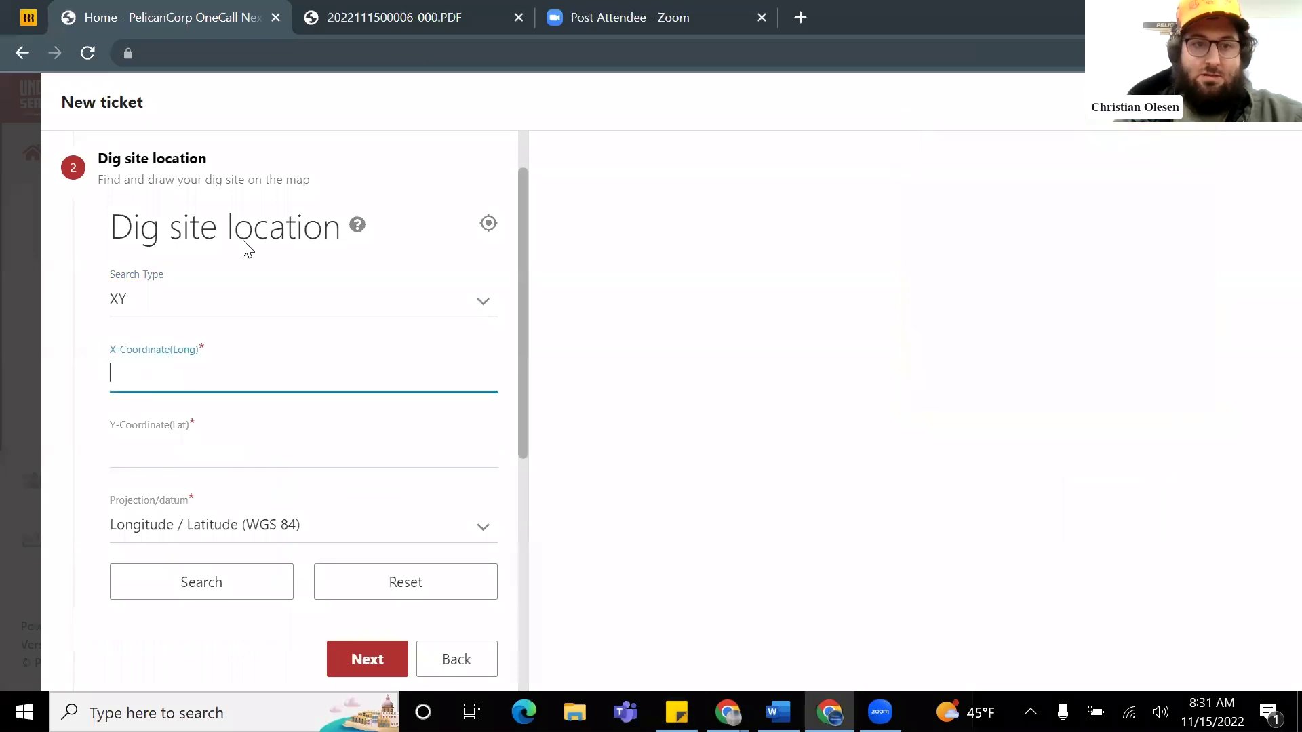
{"action": "right_click", "coordinate": [161, 372]}
{"action": "left_click", "coordinate": [220, 211]}
Step: Paste latitude 38.01605623710107 into the Y field and search the map
{"action": "key", "text": "alt+Tab"}
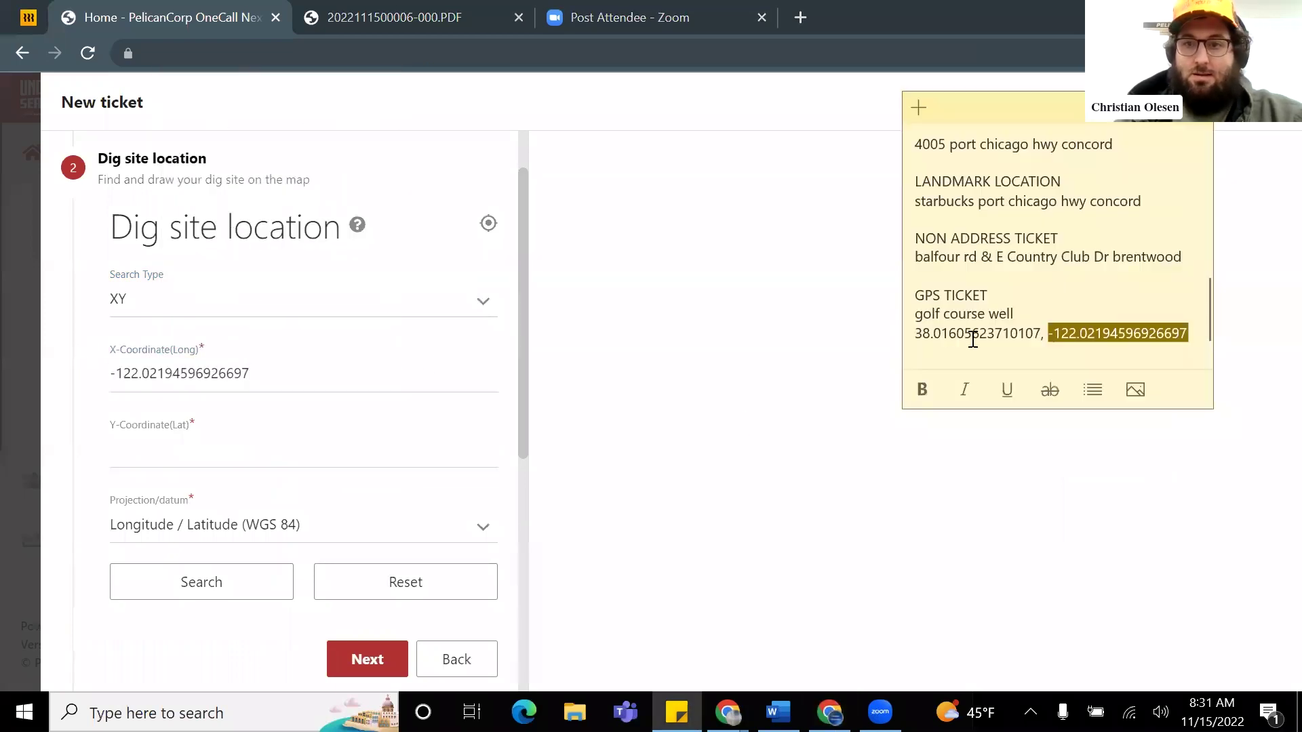
{"action": "triple_click", "coordinate": [958, 336]}
{"action": "left_click", "coordinate": [957, 335]}
{"action": "left_click_drag", "start_coordinate": [916, 332], "coordinate": [1041, 332]}
{"action": "right_click", "coordinate": [1011, 332]}
{"action": "left_click", "coordinate": [1068, 352]}
{"action": "left_click", "coordinate": [129, 450]}
{"action": "right_click", "coordinate": [166, 447]}
{"action": "left_click", "coordinate": [224, 285]}
{"action": "scroll", "coordinate": [339, 363], "scroll_direction": "down", "scroll_amount": 3}
{"action": "left_click", "coordinate": [219, 373]}
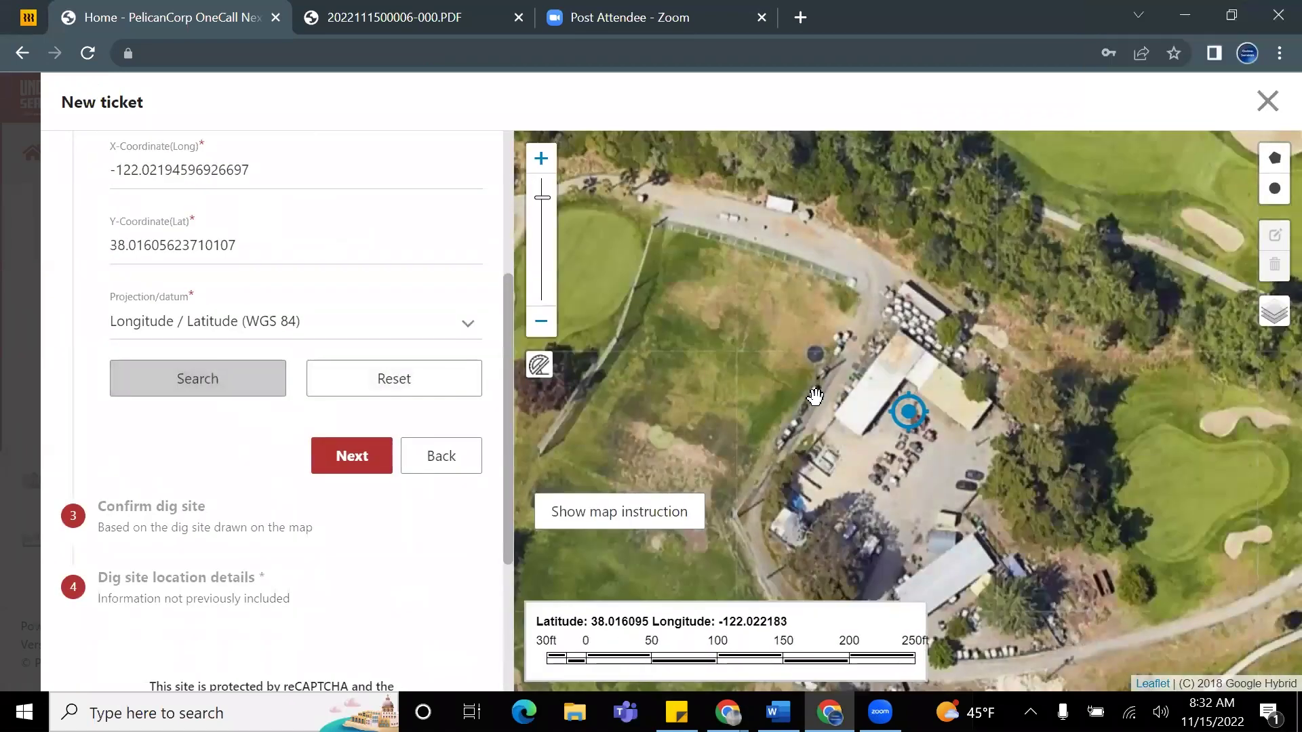
Step: Zoom the satellite map in on the golf course buildings and yard
{"action": "scroll", "coordinate": [291, 288], "scroll_direction": "up", "scroll_amount": 2}
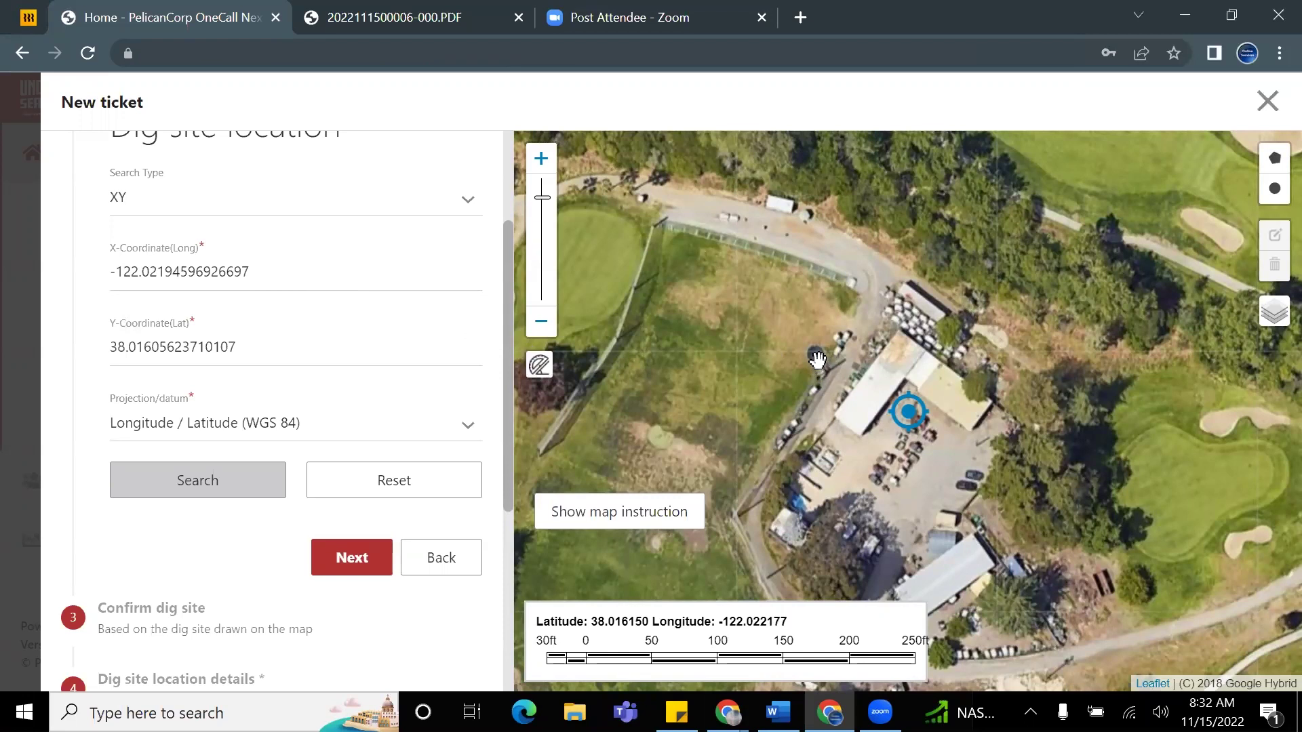
{"action": "scroll", "coordinate": [832, 405], "scroll_direction": "up", "scroll_amount": 1}
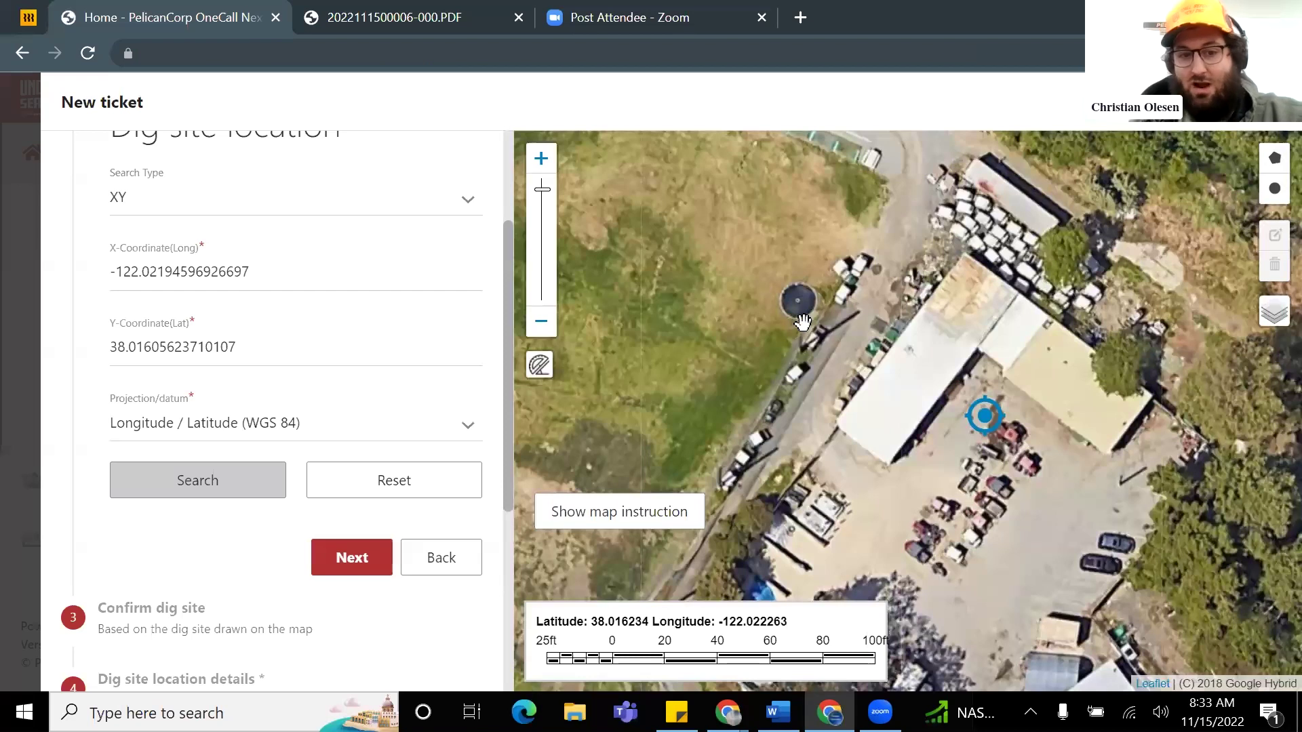
Step: Draw a 20-ft circular dig area at the marker and advance to Confirm dig site
{"action": "left_click", "coordinate": [1275, 191]}
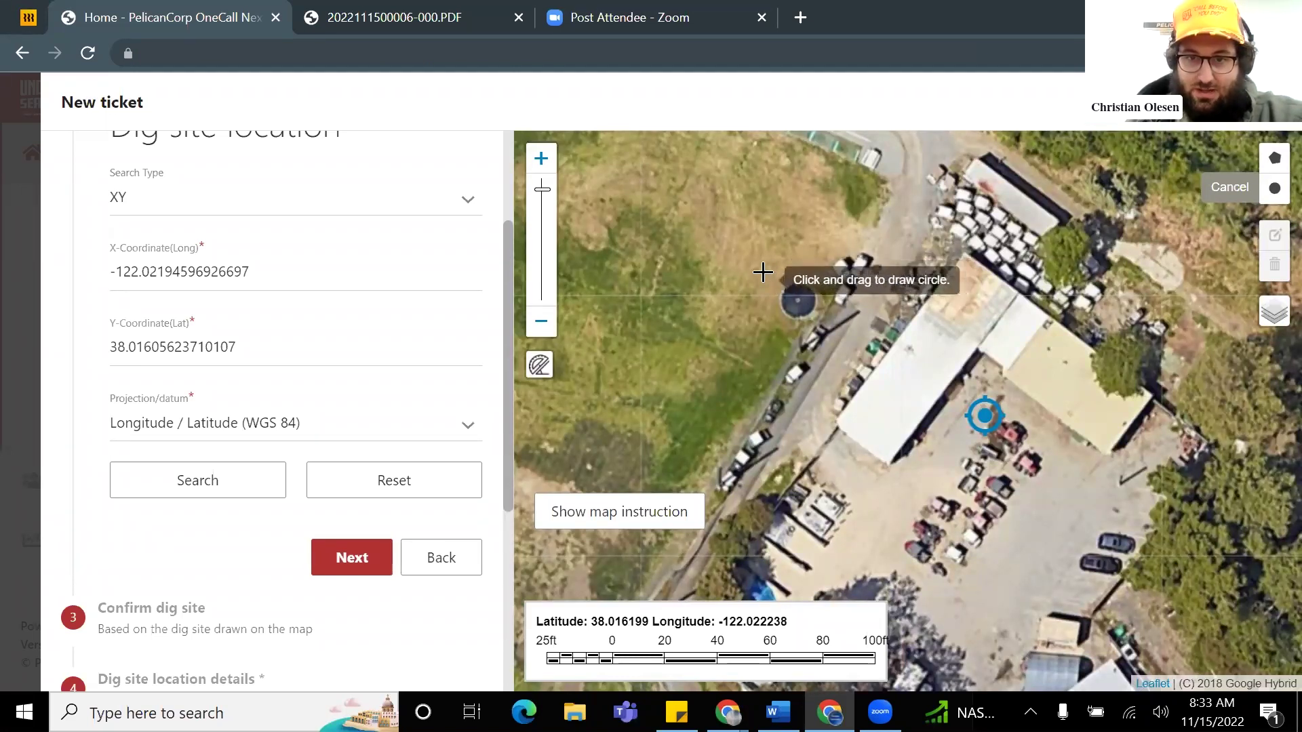
{"action": "mouse_move", "coordinate": [771, 269]}
{"action": "left_mouse_down"}
{"action": "mouse_move", "coordinate": [839, 349]}
{"action": "mouse_move", "coordinate": [790, 292]}
{"action": "left_mouse_up"}
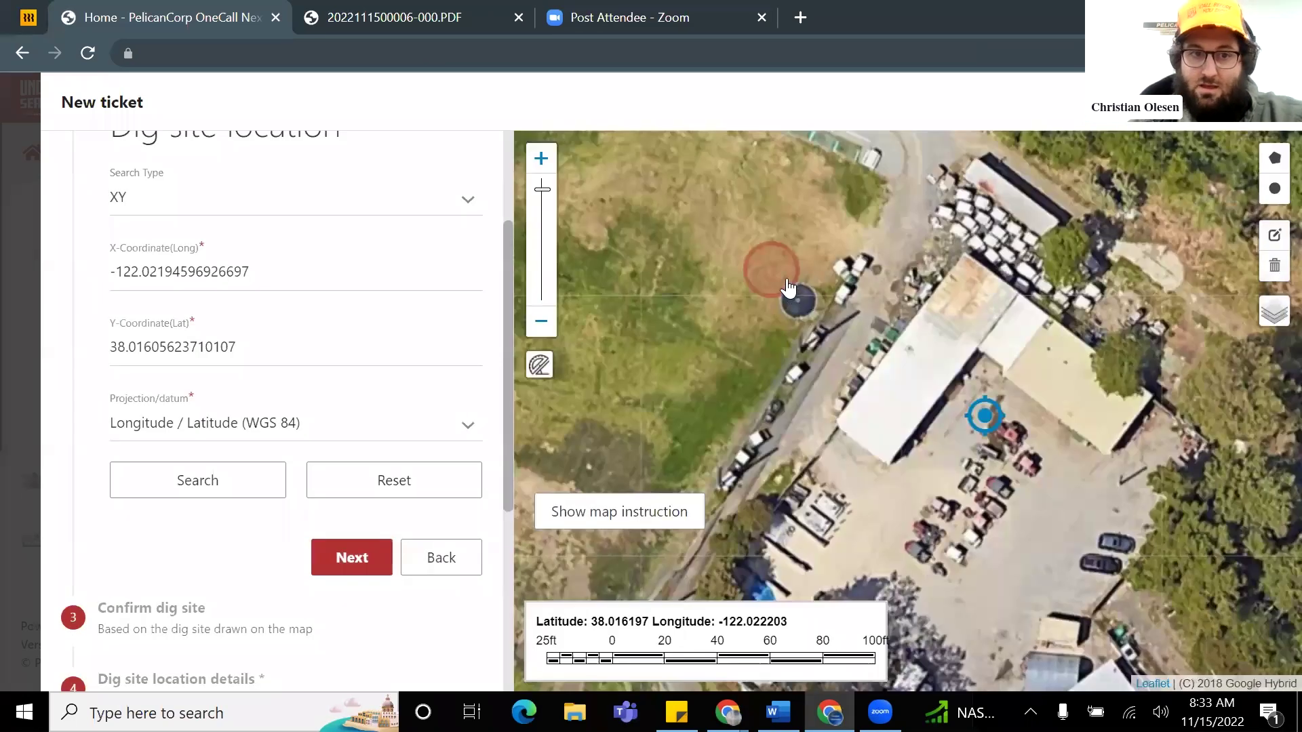
{"action": "left_click", "coordinate": [363, 563]}
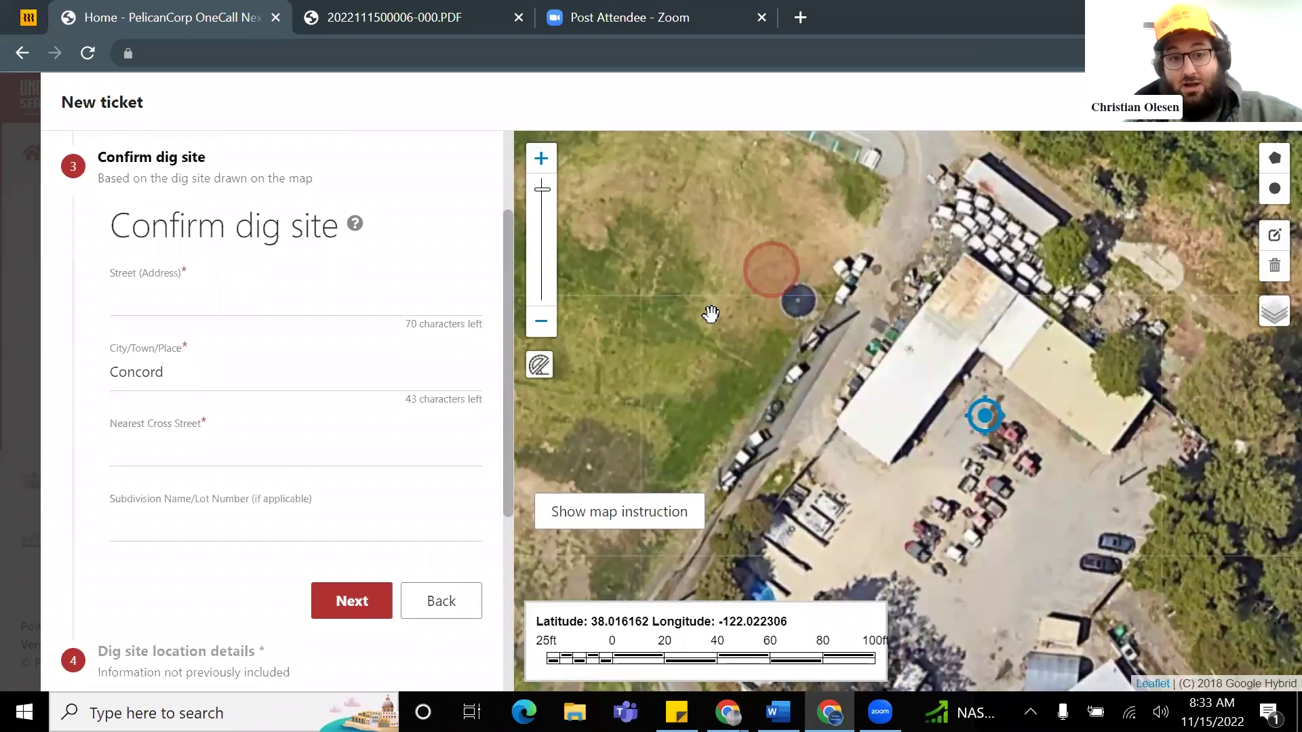
Step: Set the street to 'port chicago hwy' from the autofill suggestions
{"action": "scroll", "coordinate": [762, 307], "scroll_direction": "down", "scroll_amount": 1}
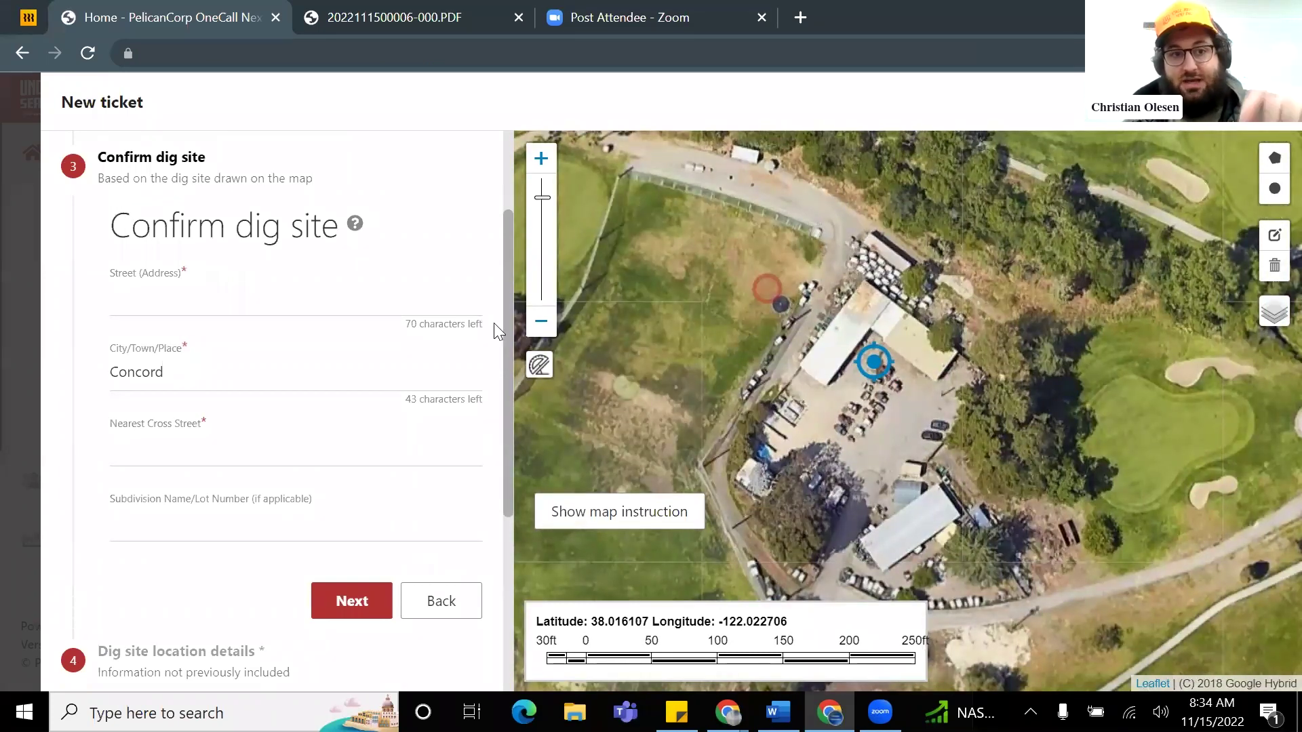
{"action": "scroll", "coordinate": [764, 326], "scroll_direction": "down", "scroll_amount": 2}
{"action": "left_click_drag", "start_coordinate": [790, 406], "coordinate": [765, 316]}
{"action": "scroll", "coordinate": [773, 353], "scroll_direction": "down", "scroll_amount": 2}
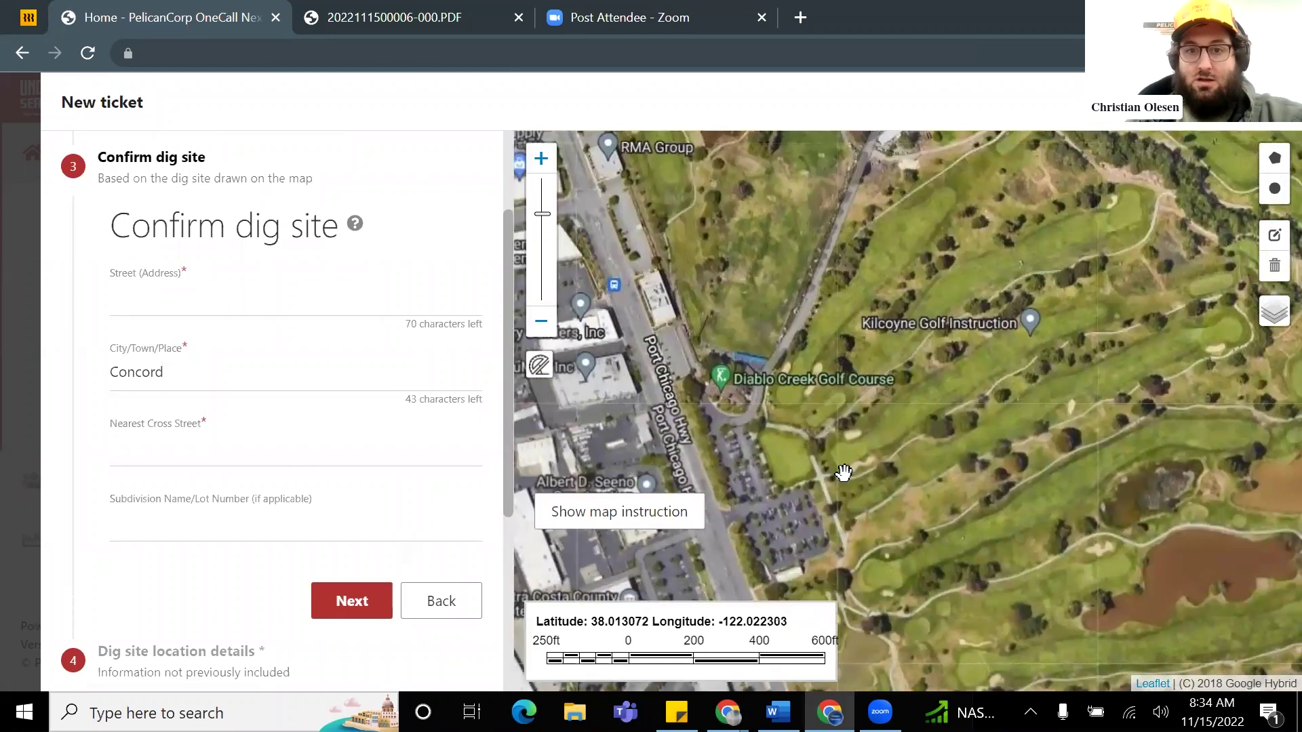
{"action": "left_click_drag", "start_coordinate": [843, 473], "coordinate": [907, 414]}
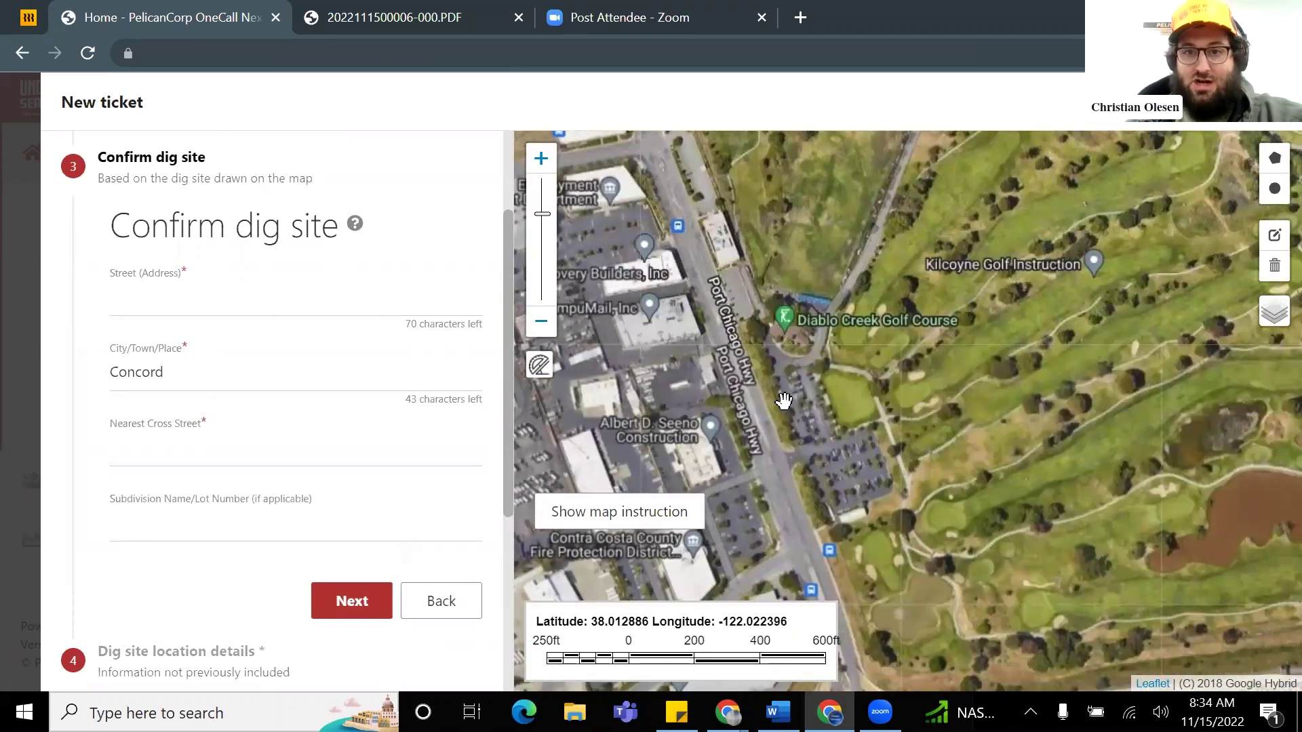
{"action": "left_click", "coordinate": [207, 303]}
{"action": "type", "text": "port chicago hwy"}
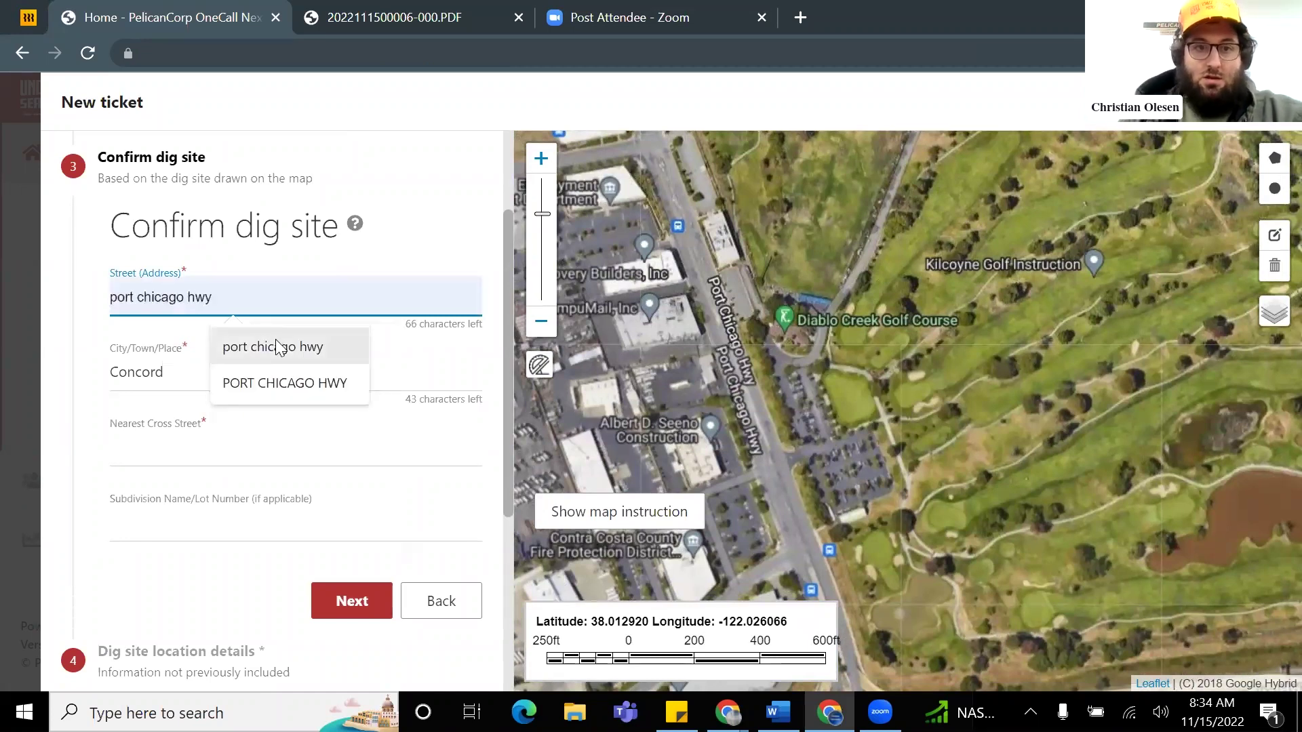
{"action": "left_click", "coordinate": [276, 343]}
Step: Enter 'highway 4' as the nearest cross street
{"action": "left_click", "coordinate": [177, 436]}
{"action": "left_click_drag", "start_coordinate": [970, 450], "coordinate": [901, 224]}
{"action": "left_click_drag", "start_coordinate": [845, 444], "coordinate": [847, 341]}
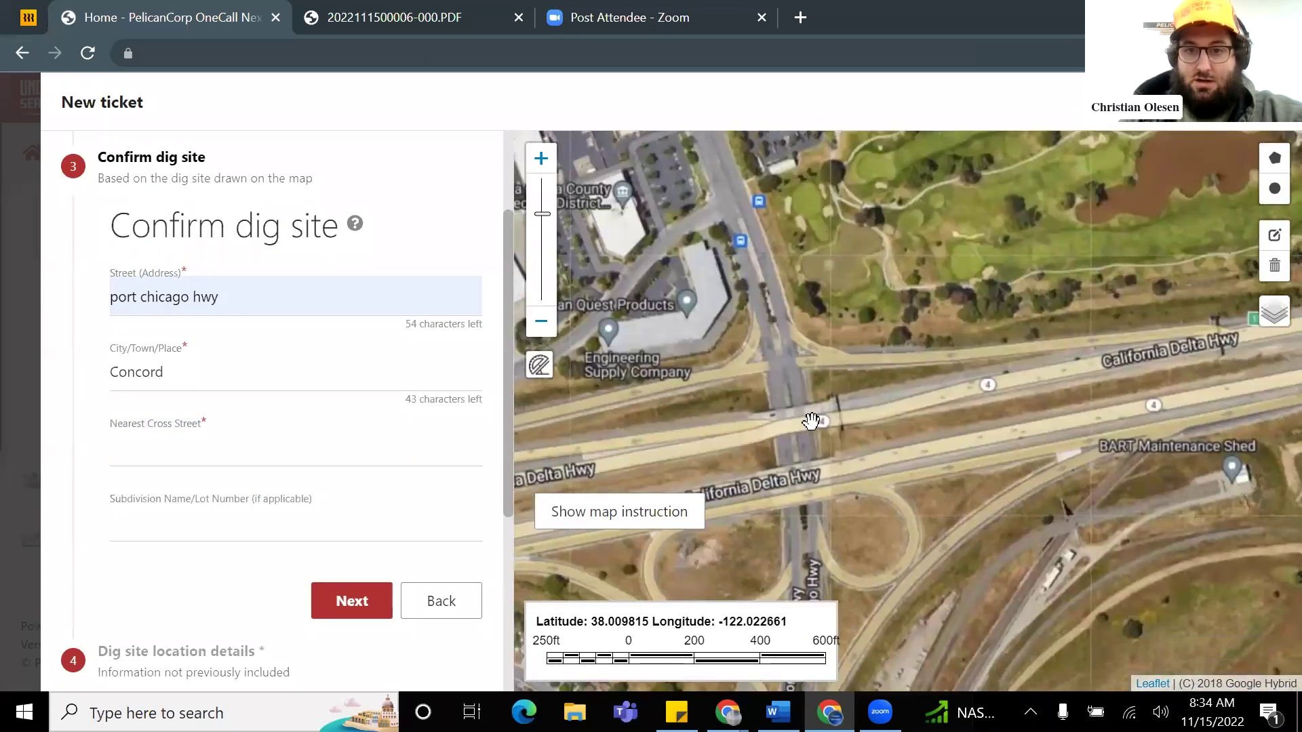
{"action": "left_click", "coordinate": [209, 437]}
{"action": "type", "text": "h"}
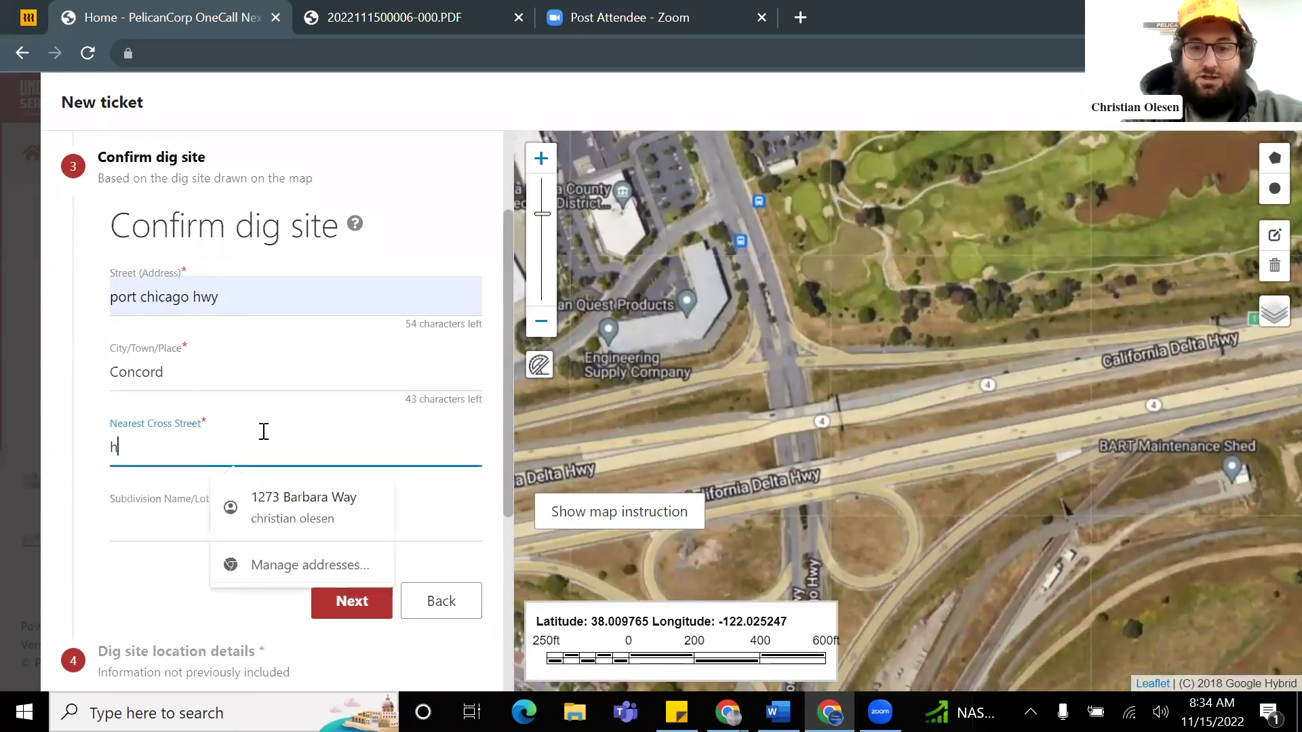
{"action": "type", "text": "ighway 4"}
{"action": "scroll", "coordinate": [372, 408], "scroll_direction": "down", "scroll_amount": 1}
Step: Advance to dig site location details and recenter the map on the golf course
{"action": "left_click", "coordinate": [352, 498]}
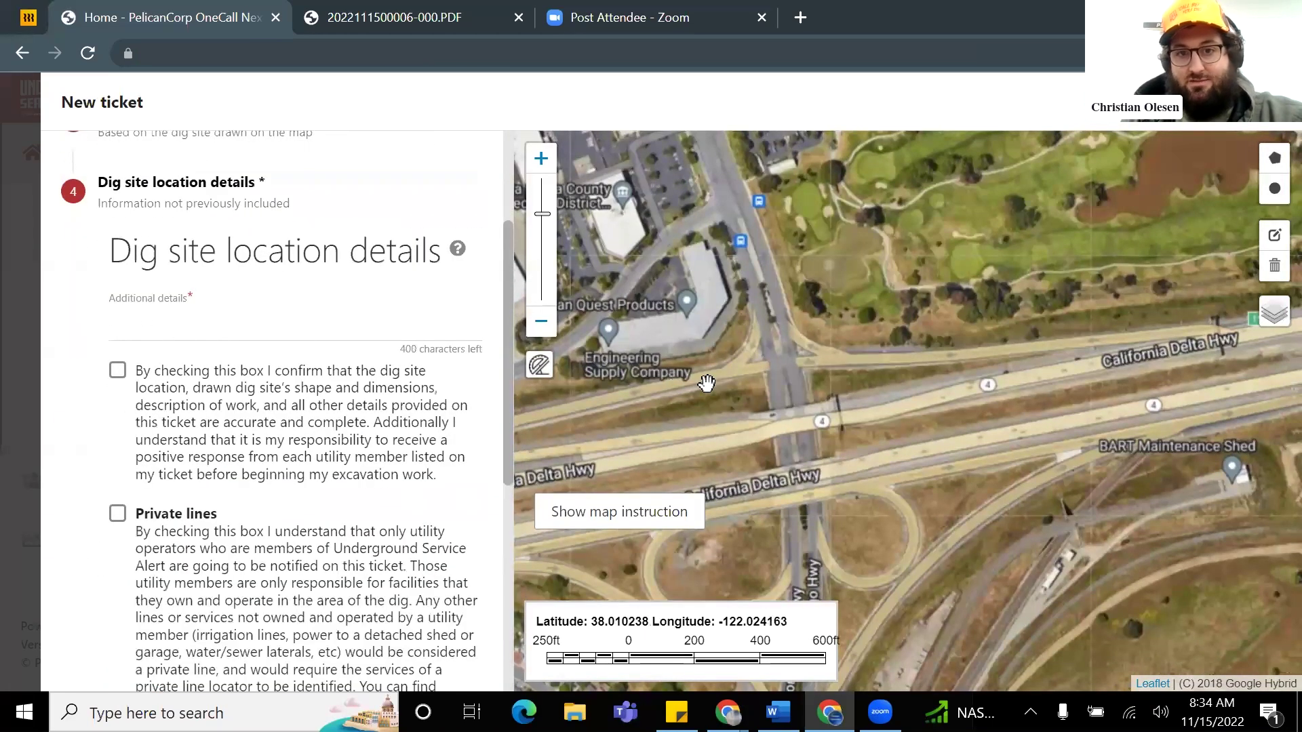
{"action": "scroll", "coordinate": [957, 290], "scroll_direction": "down", "scroll_amount": 1}
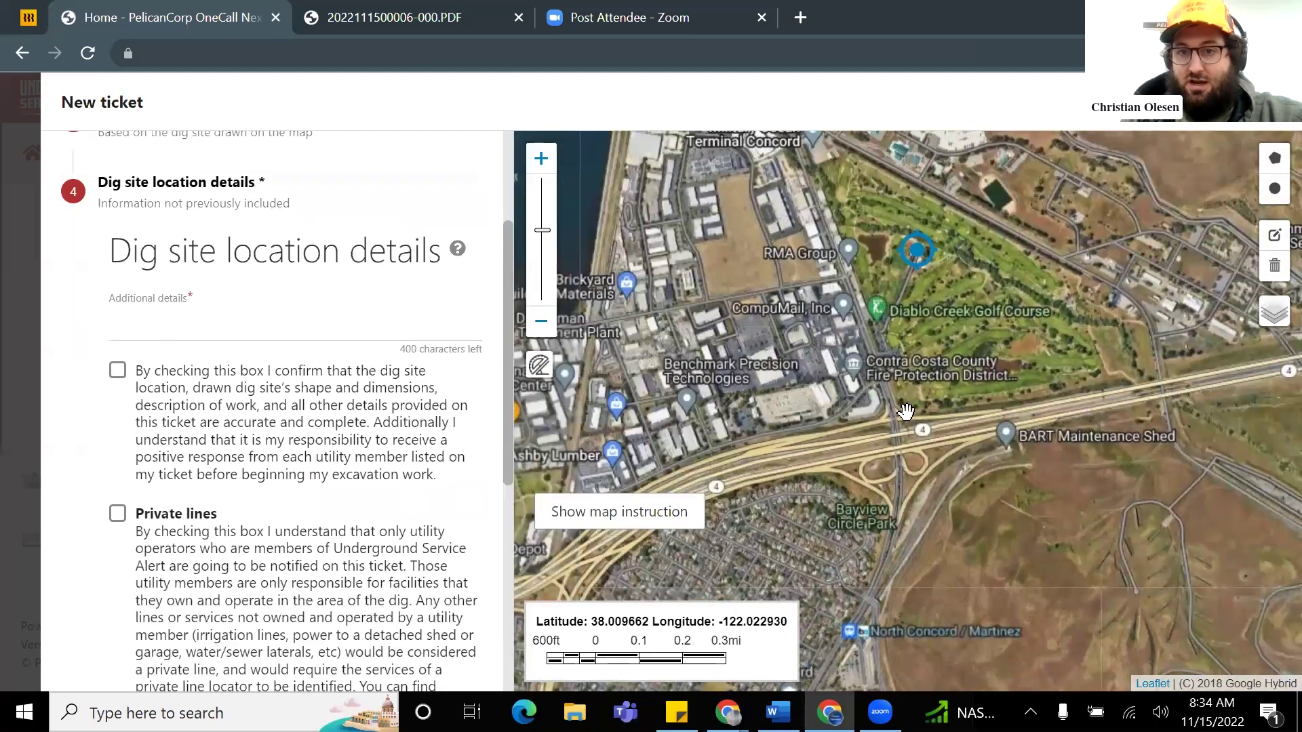
{"action": "left_click_drag", "start_coordinate": [951, 338], "coordinate": [954, 362]}
{"action": "scroll", "coordinate": [902, 290], "scroll_direction": "up", "scroll_amount": 1}
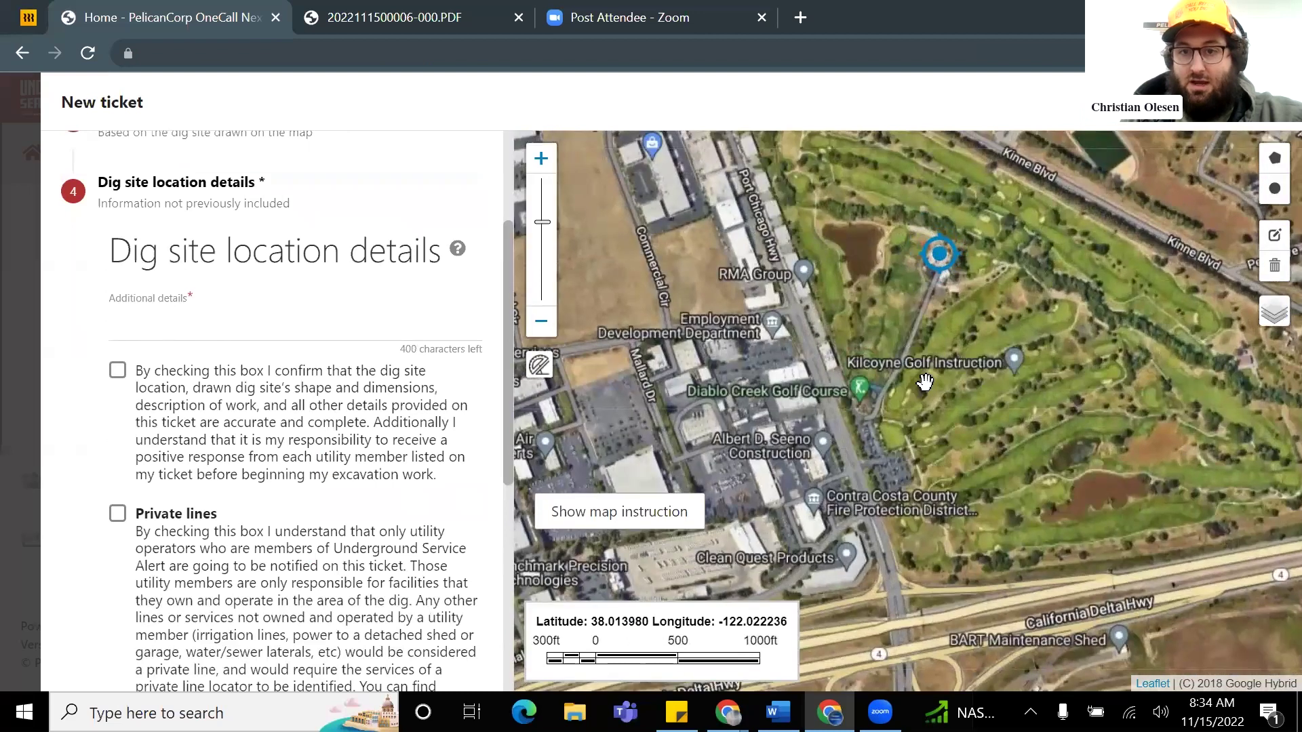
{"action": "scroll", "coordinate": [926, 383], "scroll_direction": "down", "scroll_amount": 1}
Step: Measure 0.44 mi (2308.99 ft) at bearing 3.50° from the CA-4 interchange to the dig site
{"action": "left_click", "coordinate": [541, 370]}
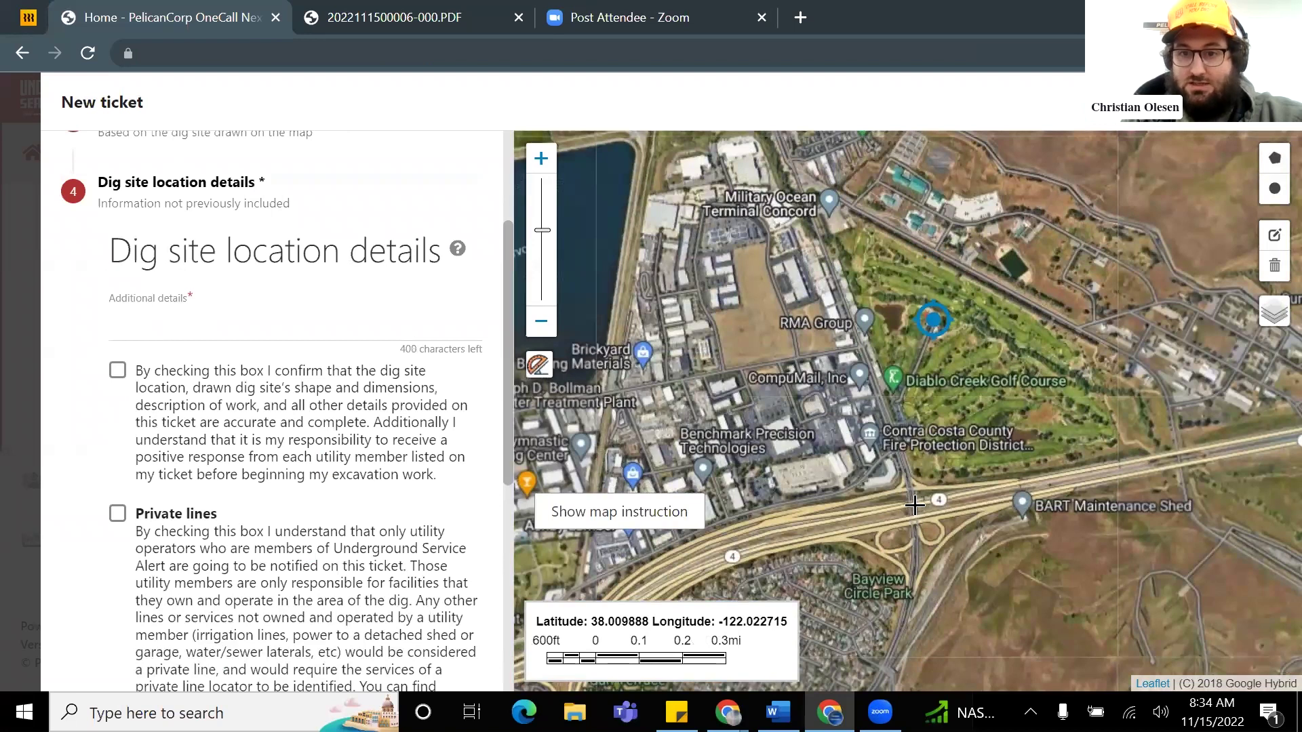
{"action": "scroll", "coordinate": [905, 367], "scroll_direction": "up", "scroll_amount": 1}
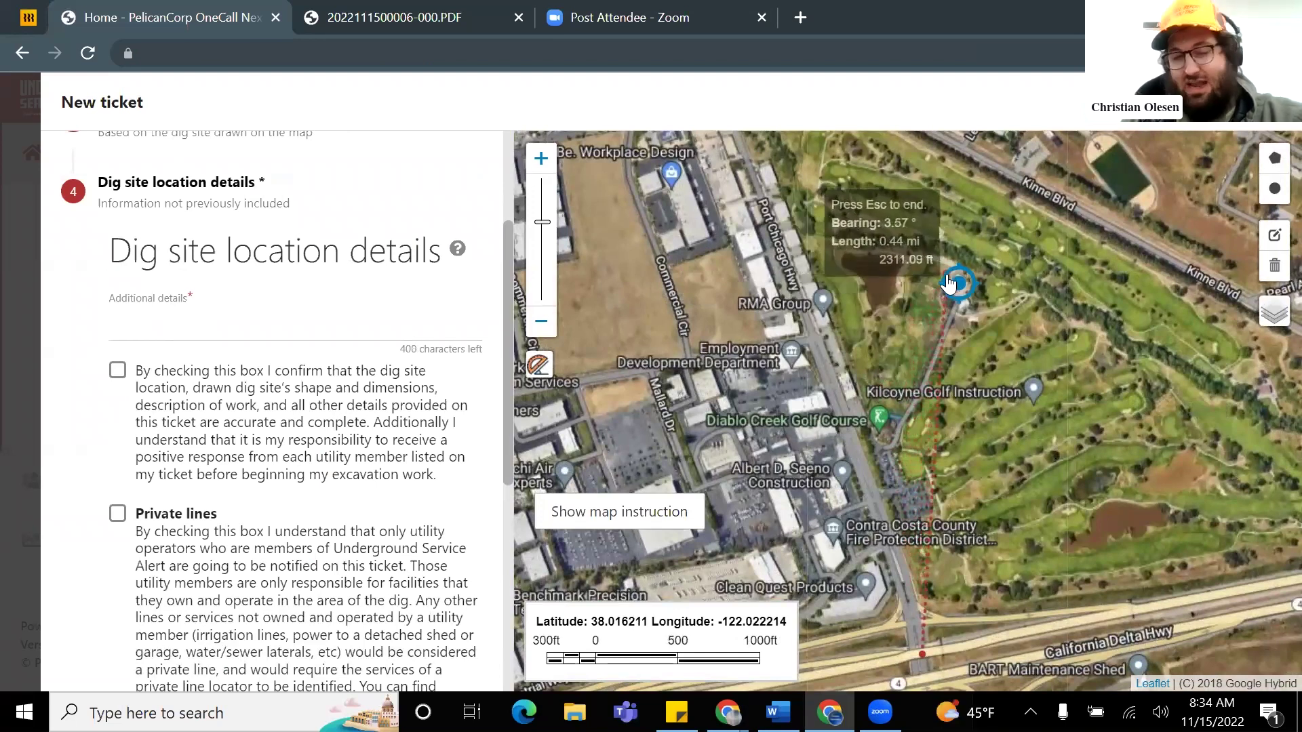
{"action": "scroll", "coordinate": [948, 281], "scroll_direction": "up", "scroll_amount": 3}
{"action": "scroll", "coordinate": [942, 297], "scroll_direction": "down", "scroll_amount": 1}
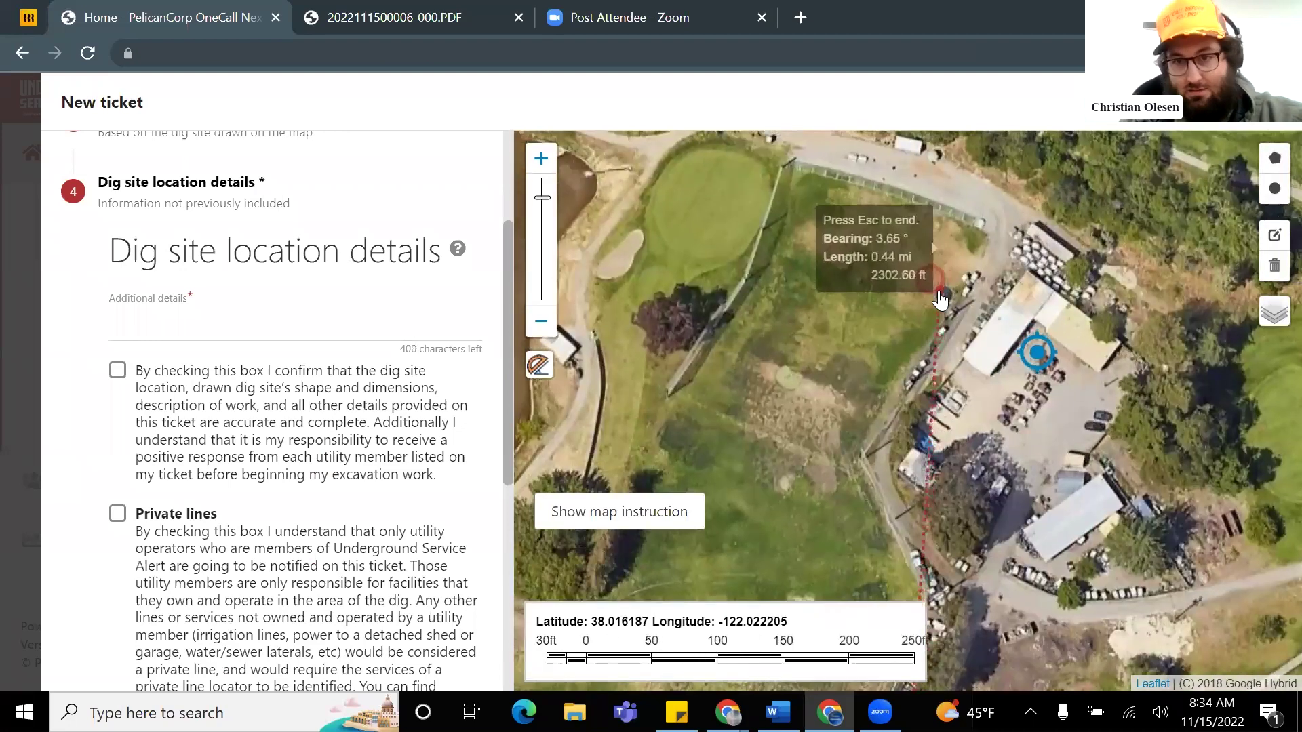
{"action": "scroll", "coordinate": [933, 288], "scroll_direction": "down", "scroll_amount": 3}
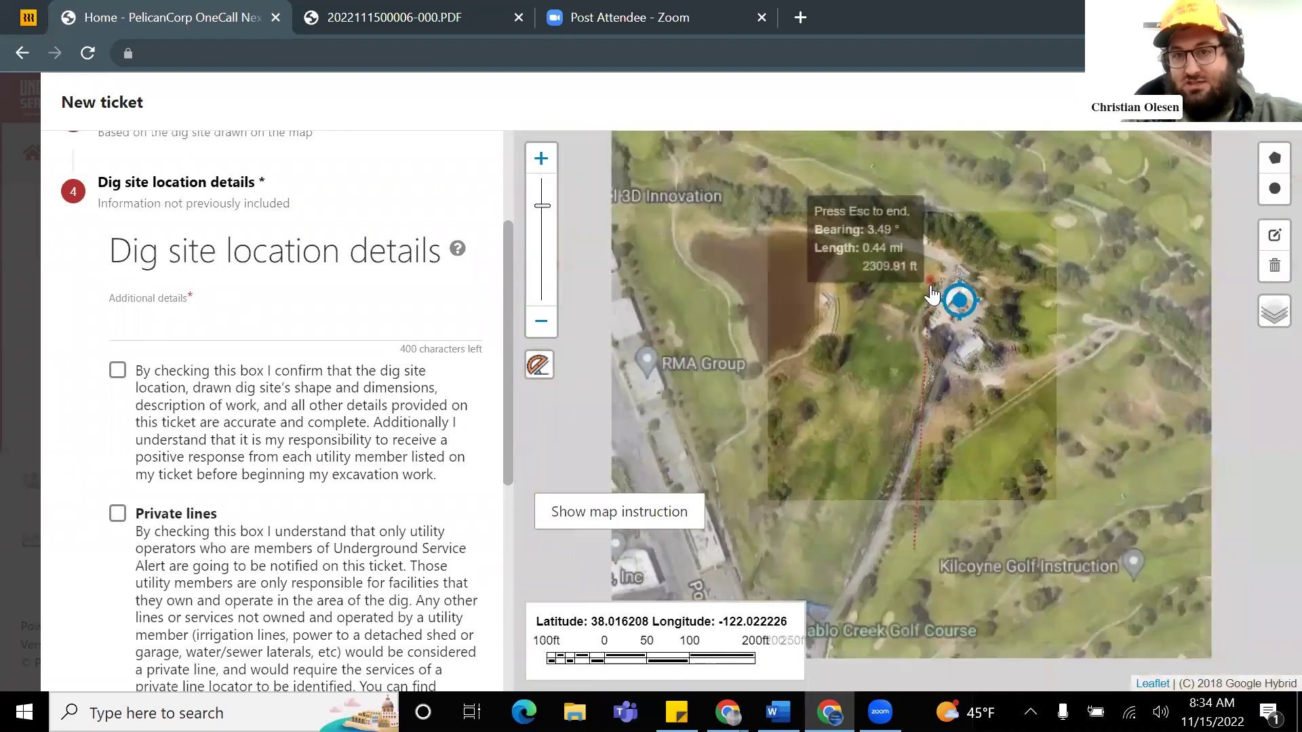
{"action": "scroll", "coordinate": [689, 330], "scroll_direction": "up", "scroll_amount": 1}
{"action": "scroll", "coordinate": [688, 330], "scroll_direction": "up", "scroll_amount": 3}
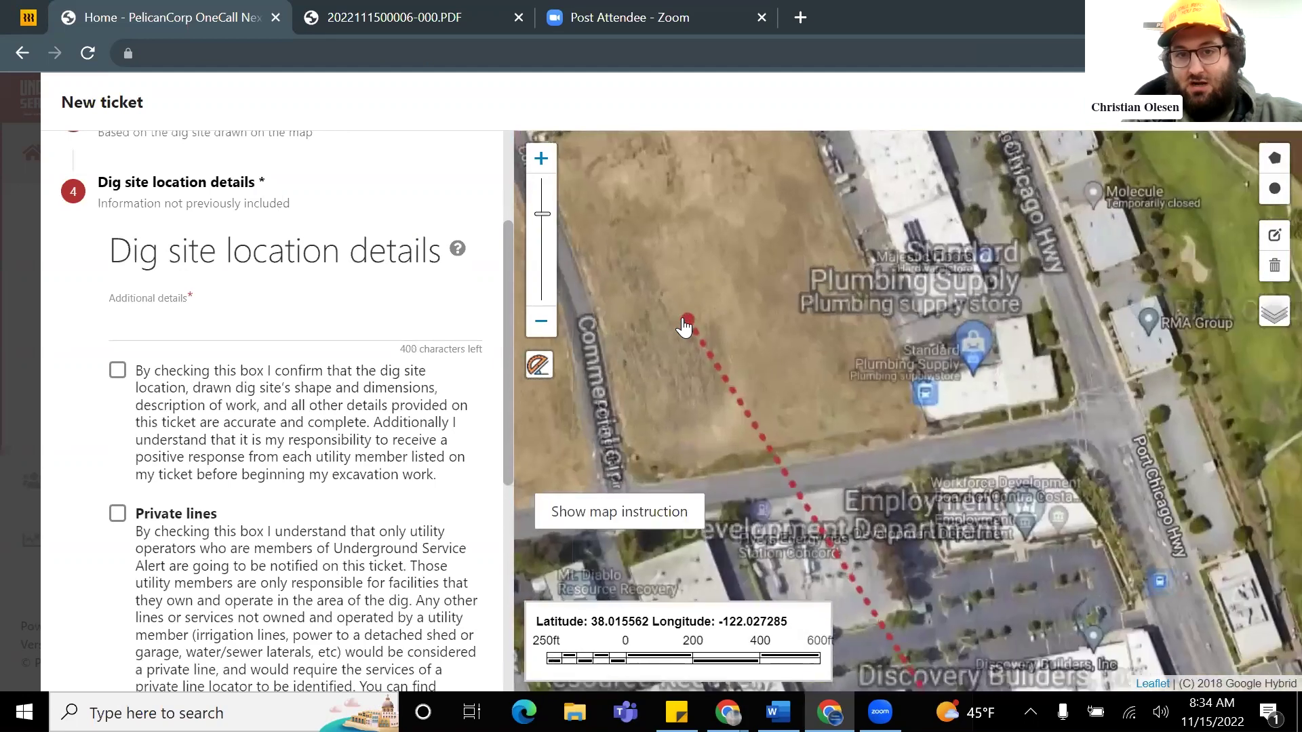
{"action": "scroll", "coordinate": [713, 335], "scroll_direction": "down", "scroll_amount": 3}
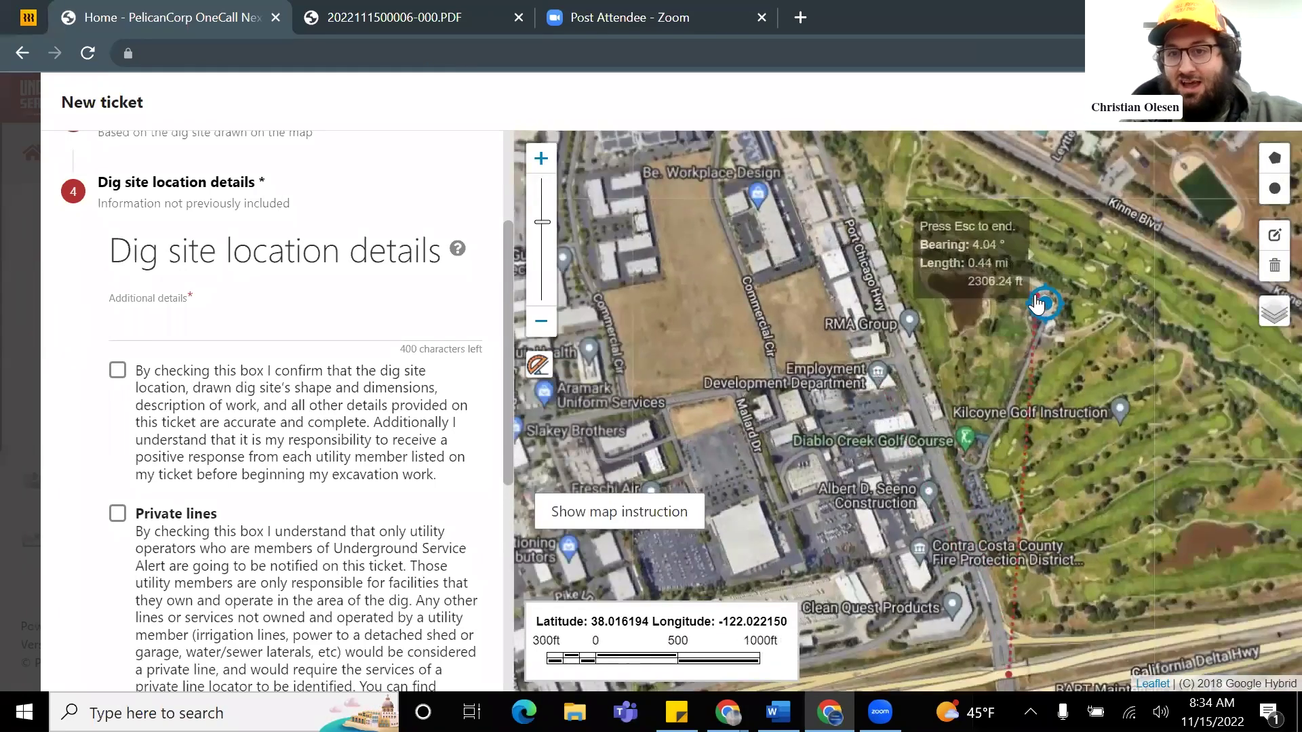
{"action": "scroll", "coordinate": [1045, 309], "scroll_direction": "up", "scroll_amount": 1}
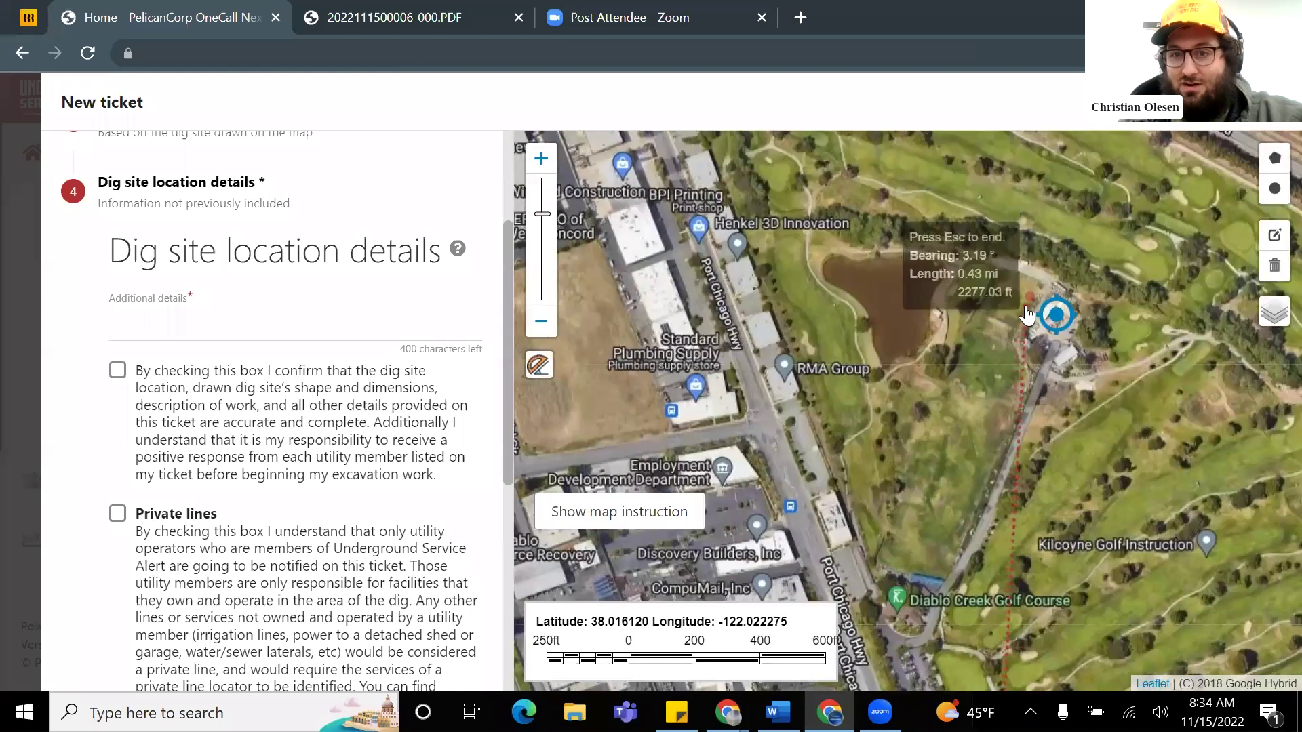
{"action": "scroll", "coordinate": [1031, 309], "scroll_direction": "up", "scroll_amount": 1}
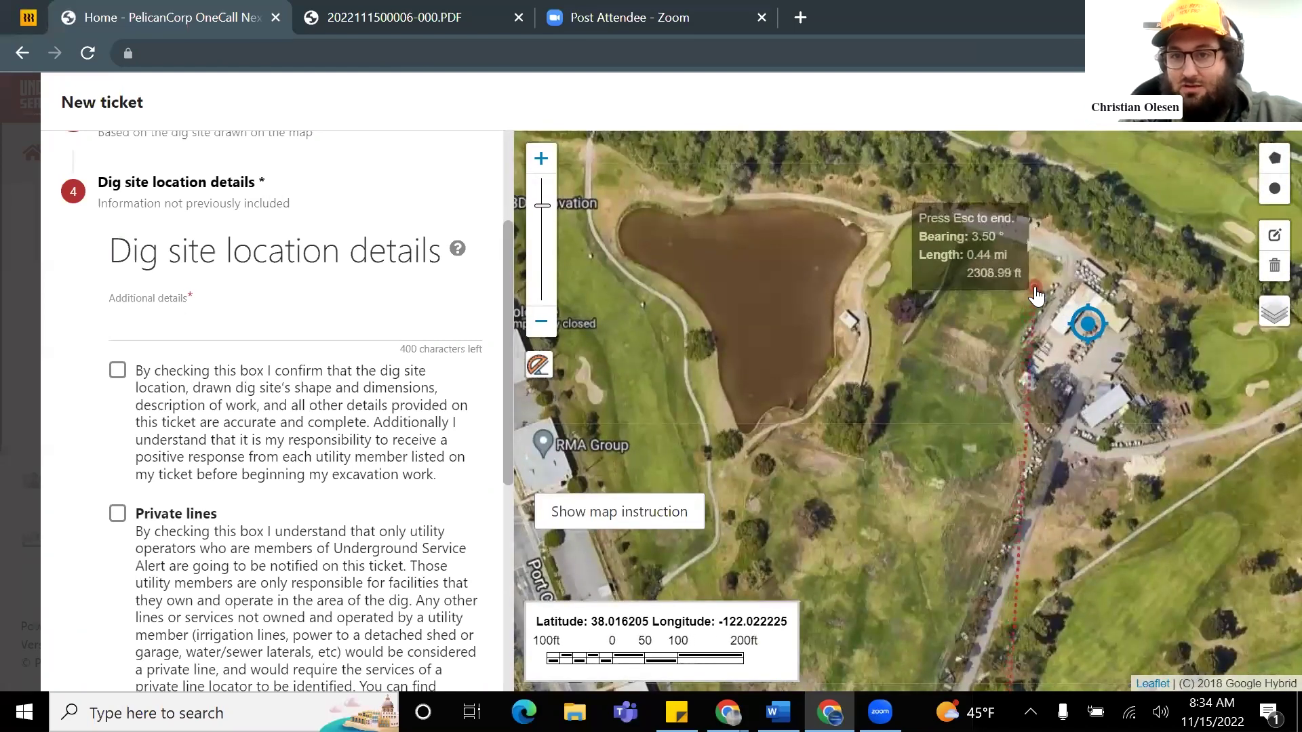
{"action": "key", "text": "Escape"}
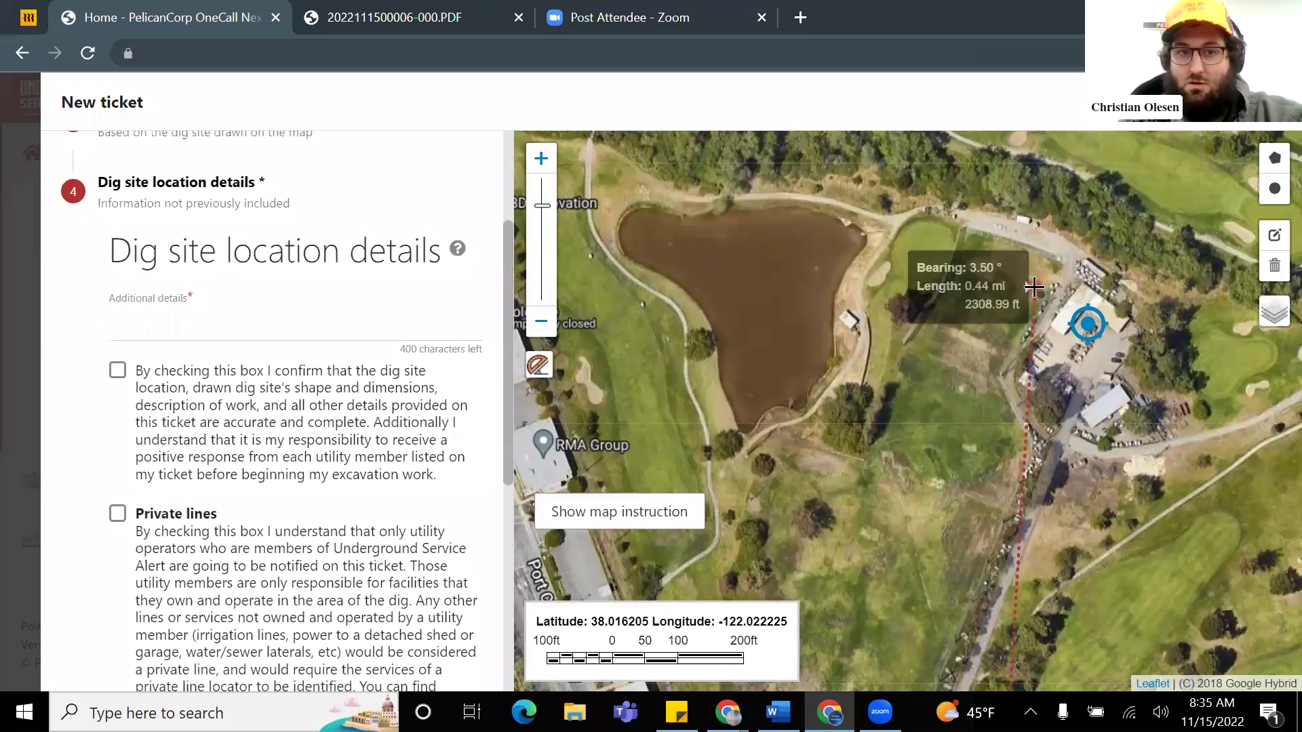
Step: Add 'lude' to the additional location details and pan the map toward the golf course
{"action": "left_click", "coordinate": [150, 320]}
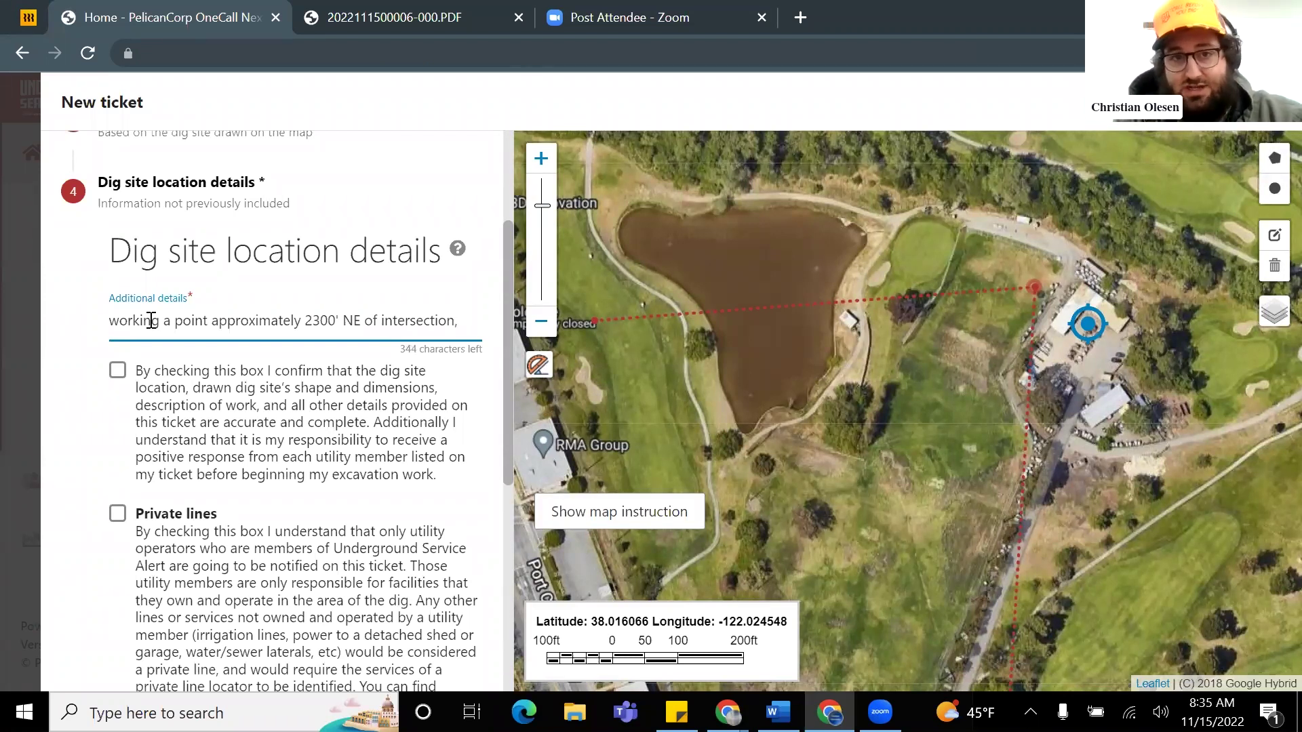
{"action": "type", "text": "lude a 20' radius, and work is located within the"}
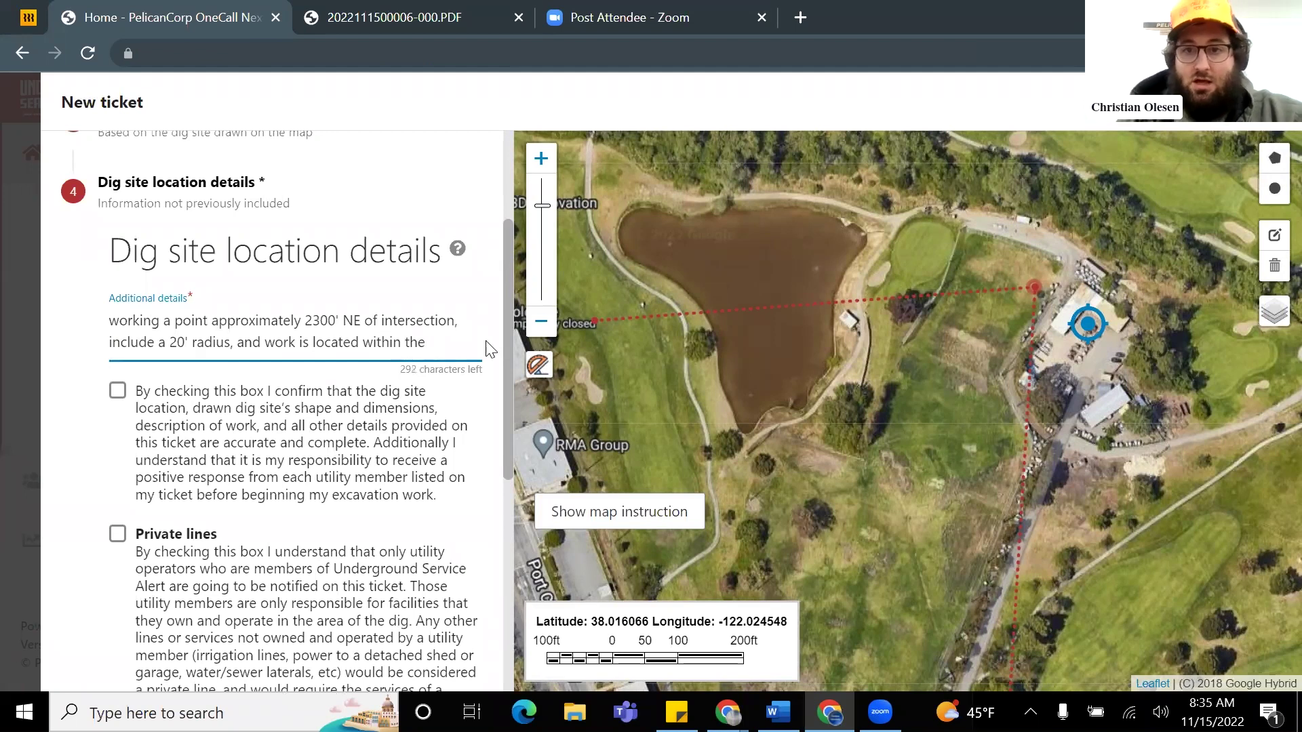
{"action": "scroll", "coordinate": [723, 213], "scroll_direction": "down", "scroll_amount": 2}
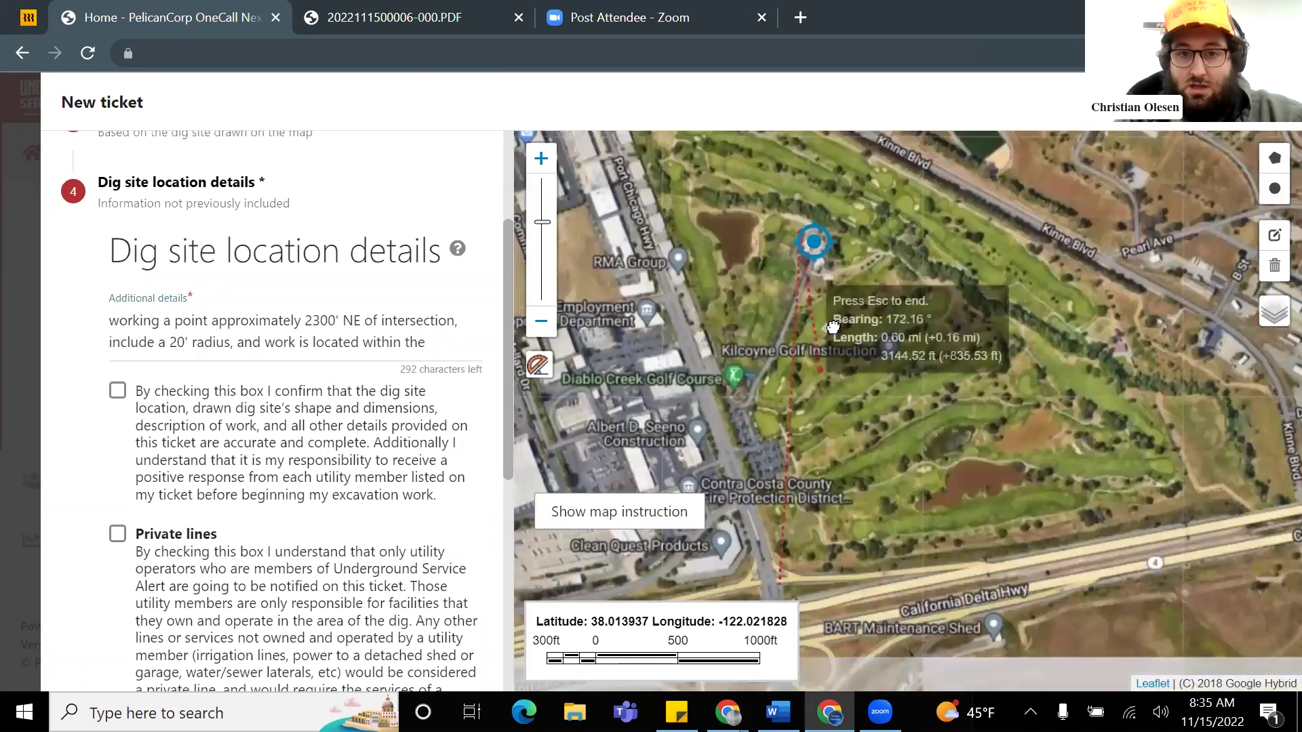
{"action": "left_click_drag", "start_coordinate": [833, 327], "coordinate": [838, 321]}
{"action": "left_click", "coordinate": [440, 344]}
{"action": "left_click", "coordinate": [444, 344]}
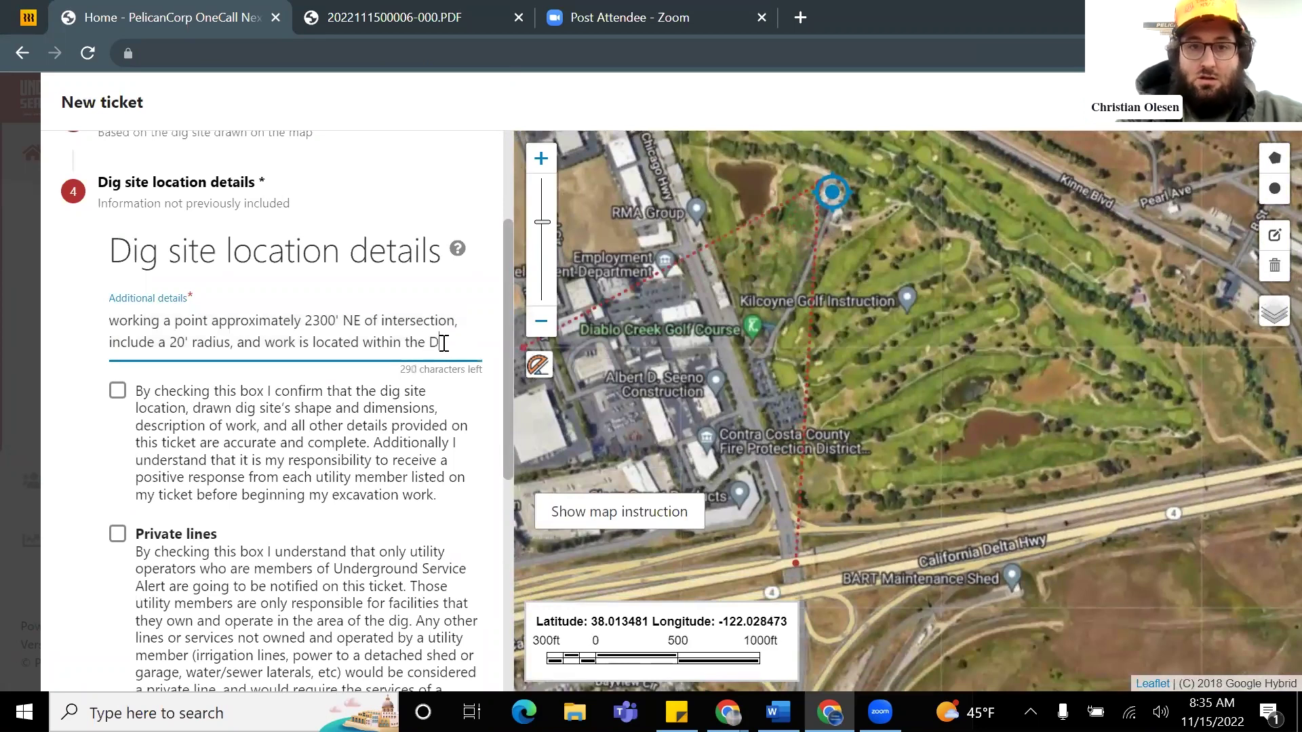
Step: Continue the details with 'Diablo C' and end the map measurement at the dig site
{"action": "type", "text": "Diablo Creek Golf"}
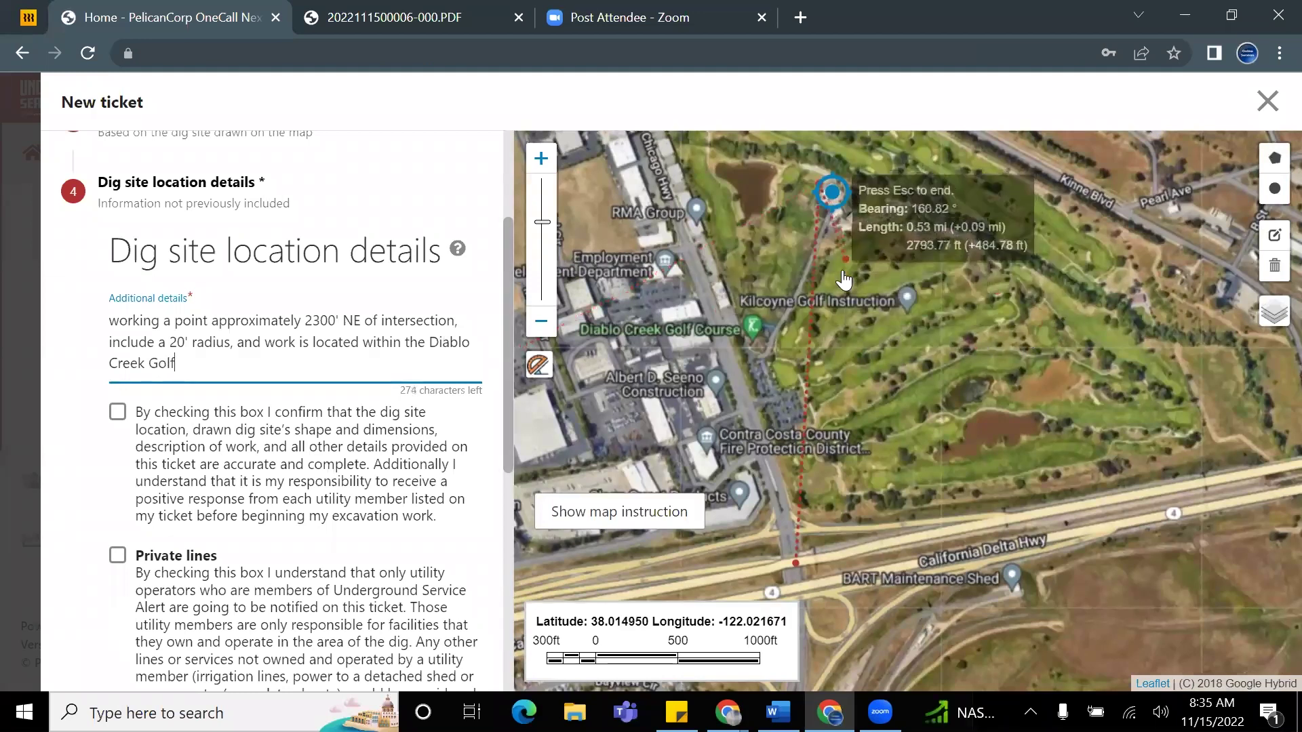
{"action": "scroll", "coordinate": [832, 212], "scroll_direction": "up", "scroll_amount": 3}
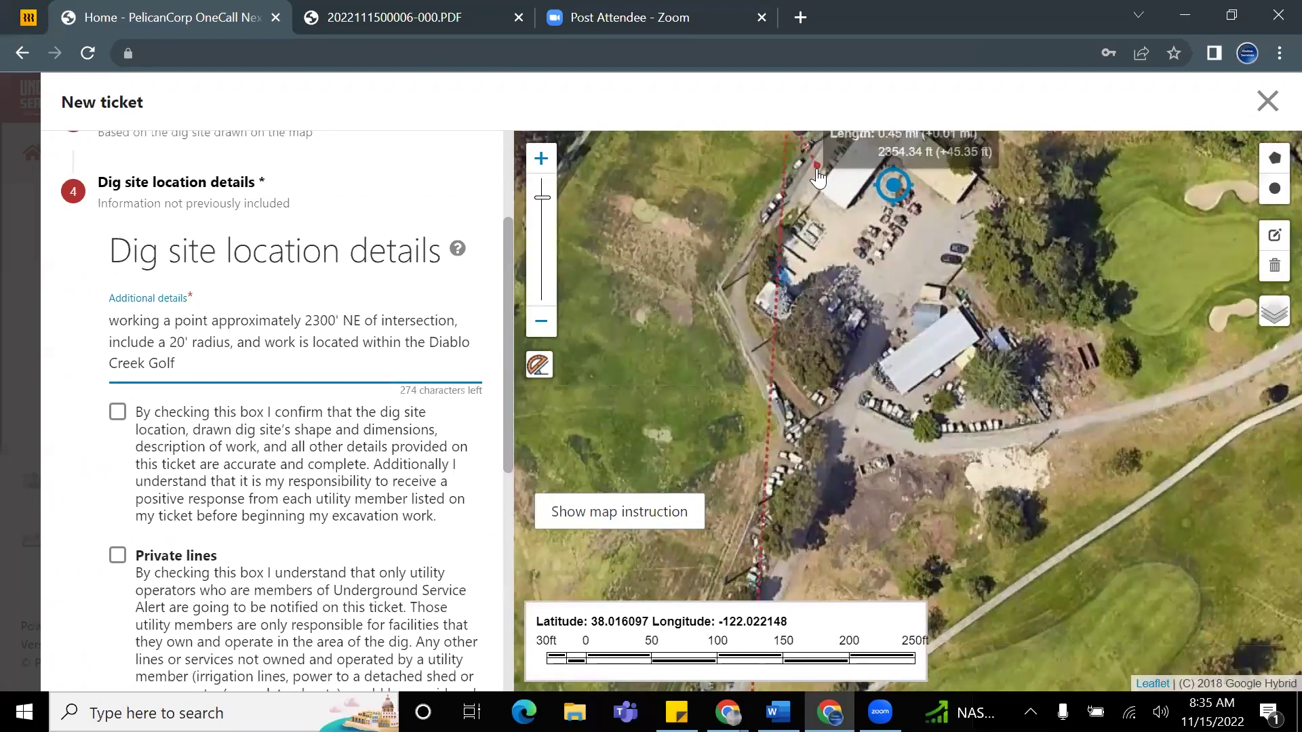
{"action": "left_click_drag", "start_coordinate": [835, 255], "coordinate": [840, 305]}
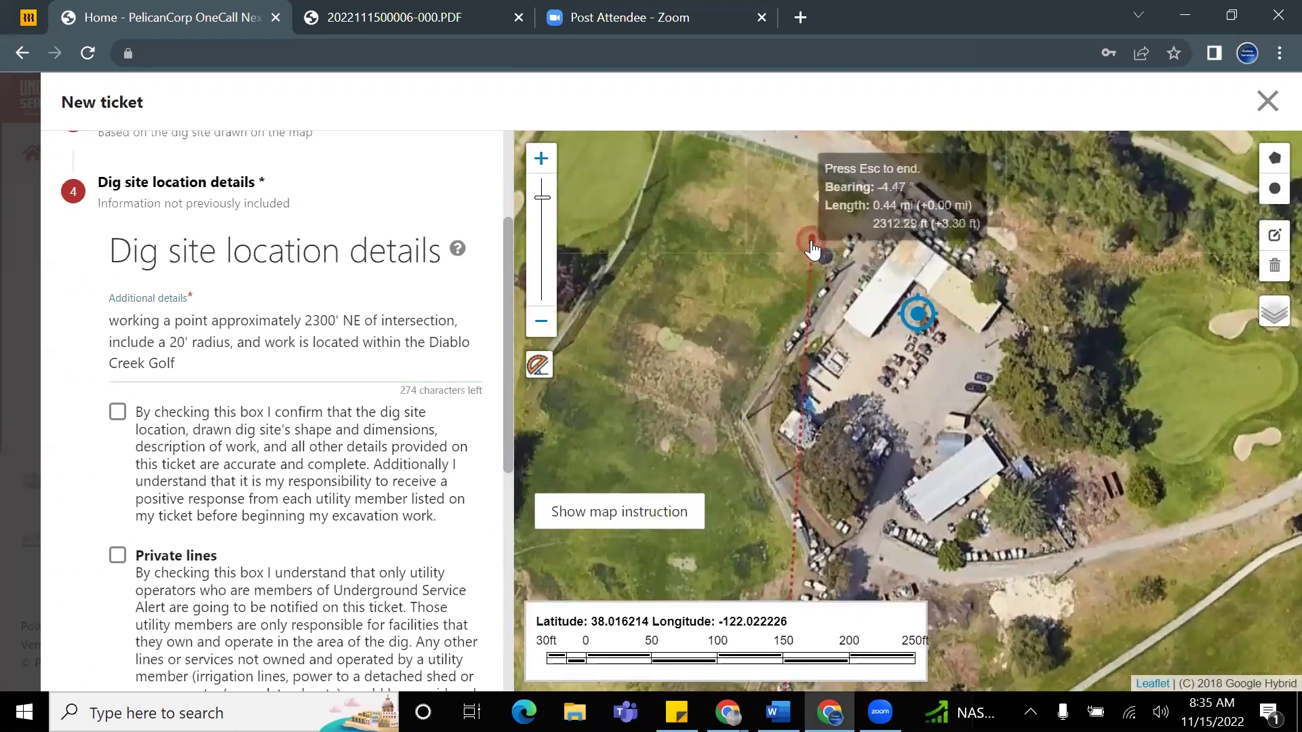
{"action": "double_click", "coordinate": [812, 244]}
{"action": "scroll", "coordinate": [739, 322], "scroll_direction": "down", "scroll_amount": 1}
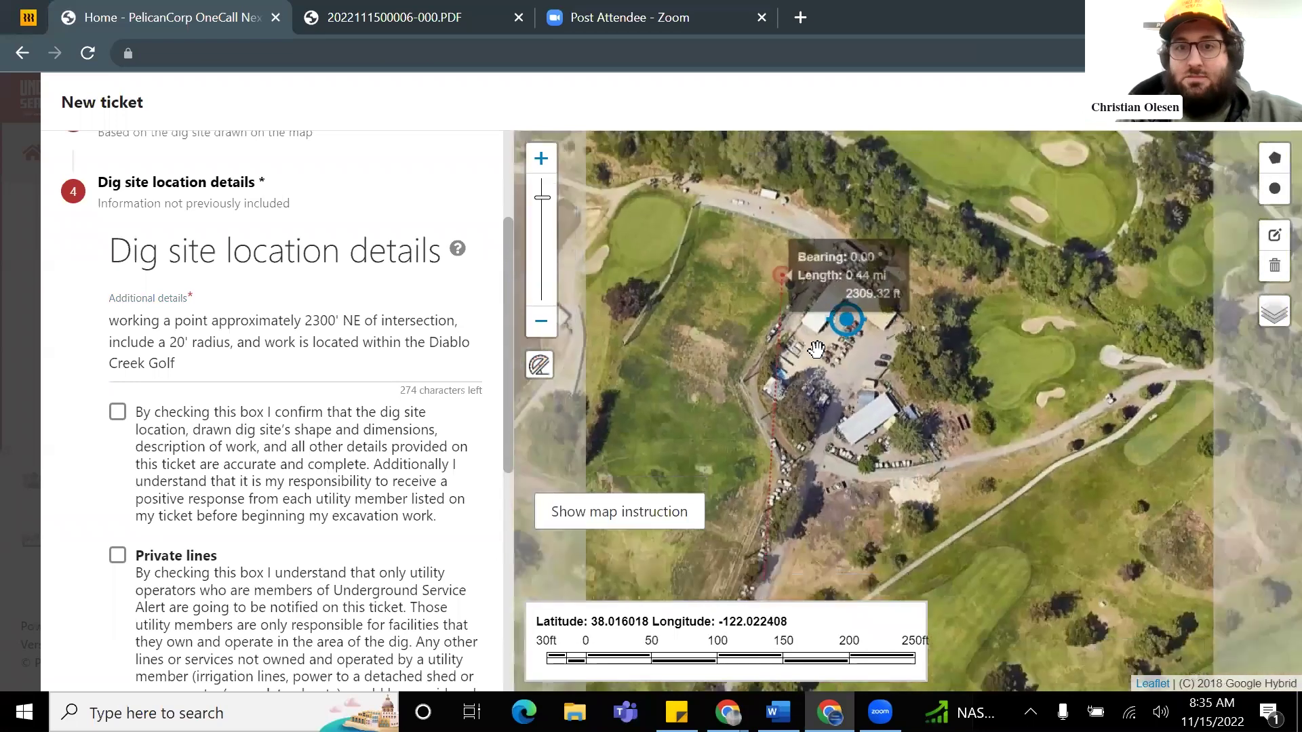
{"action": "scroll", "coordinate": [797, 322], "scroll_direction": "up", "scroll_amount": 2}
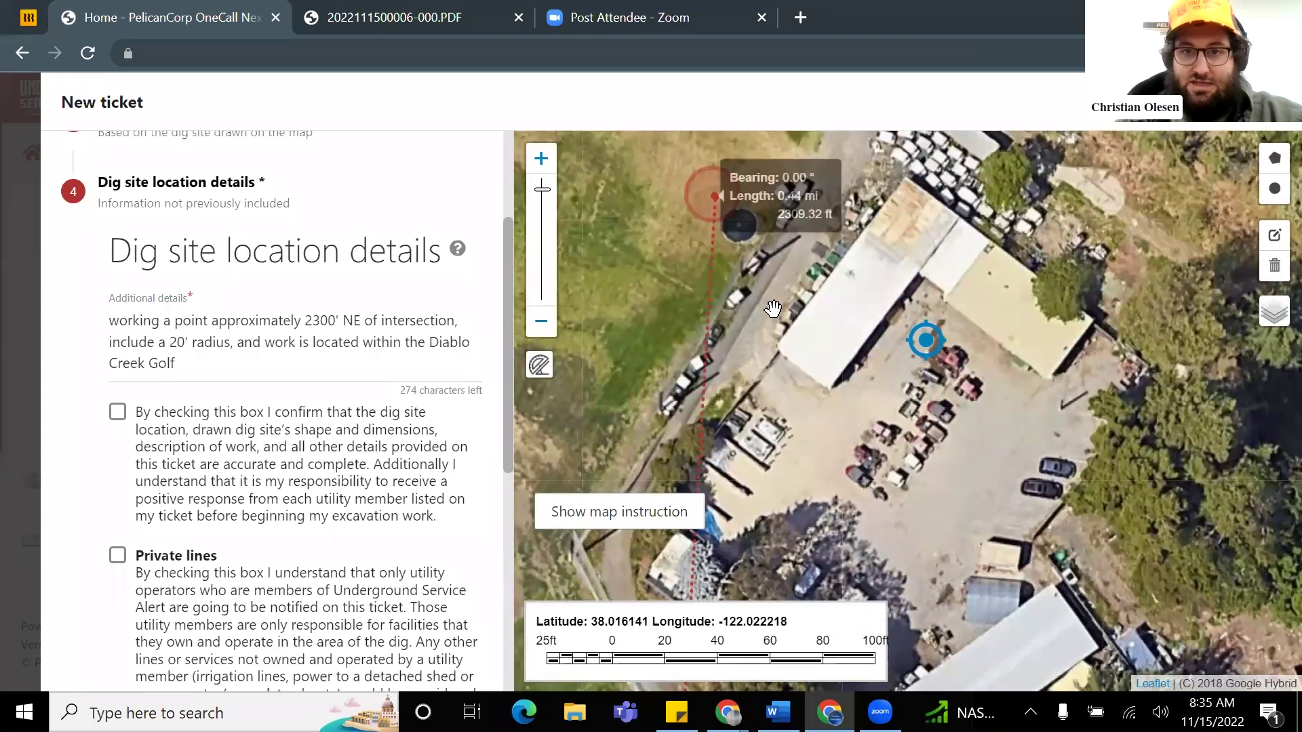
{"action": "left_click_drag", "start_coordinate": [822, 397], "coordinate": [973, 299]}
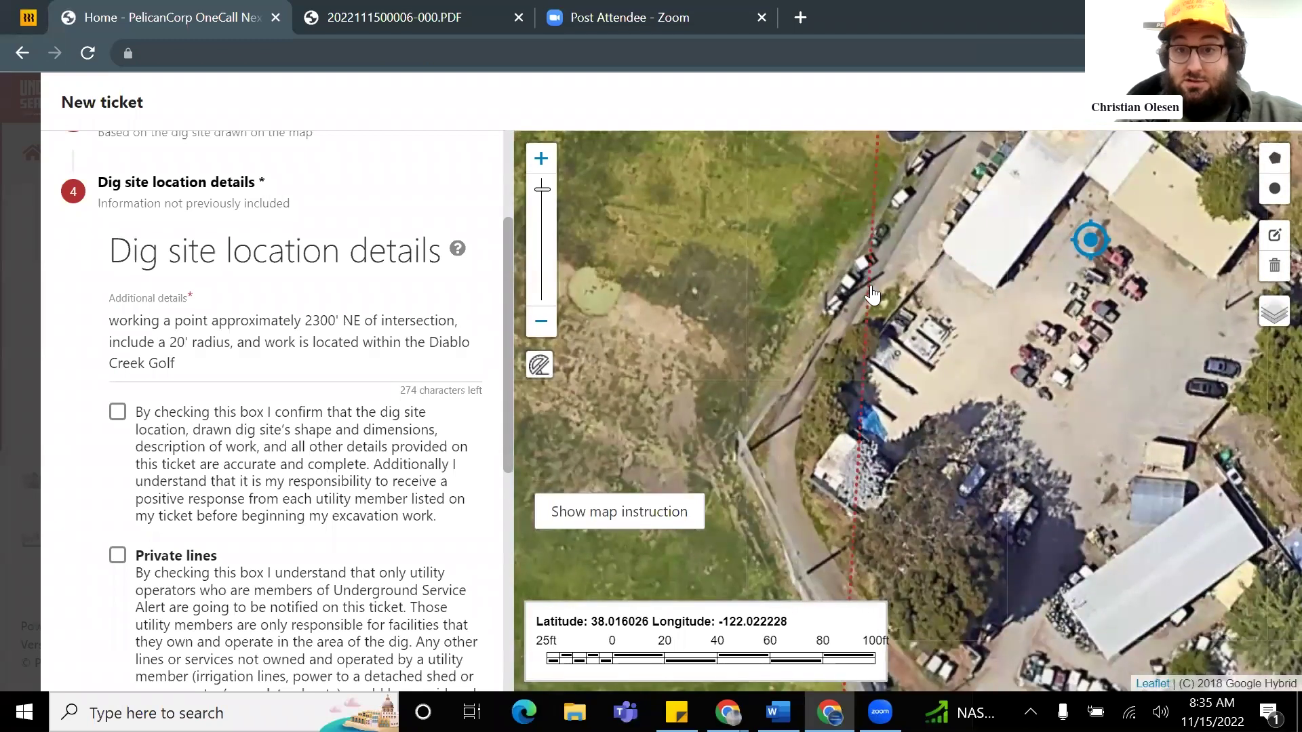
{"action": "scroll", "coordinate": [773, 314], "scroll_direction": "down", "scroll_amount": 1}
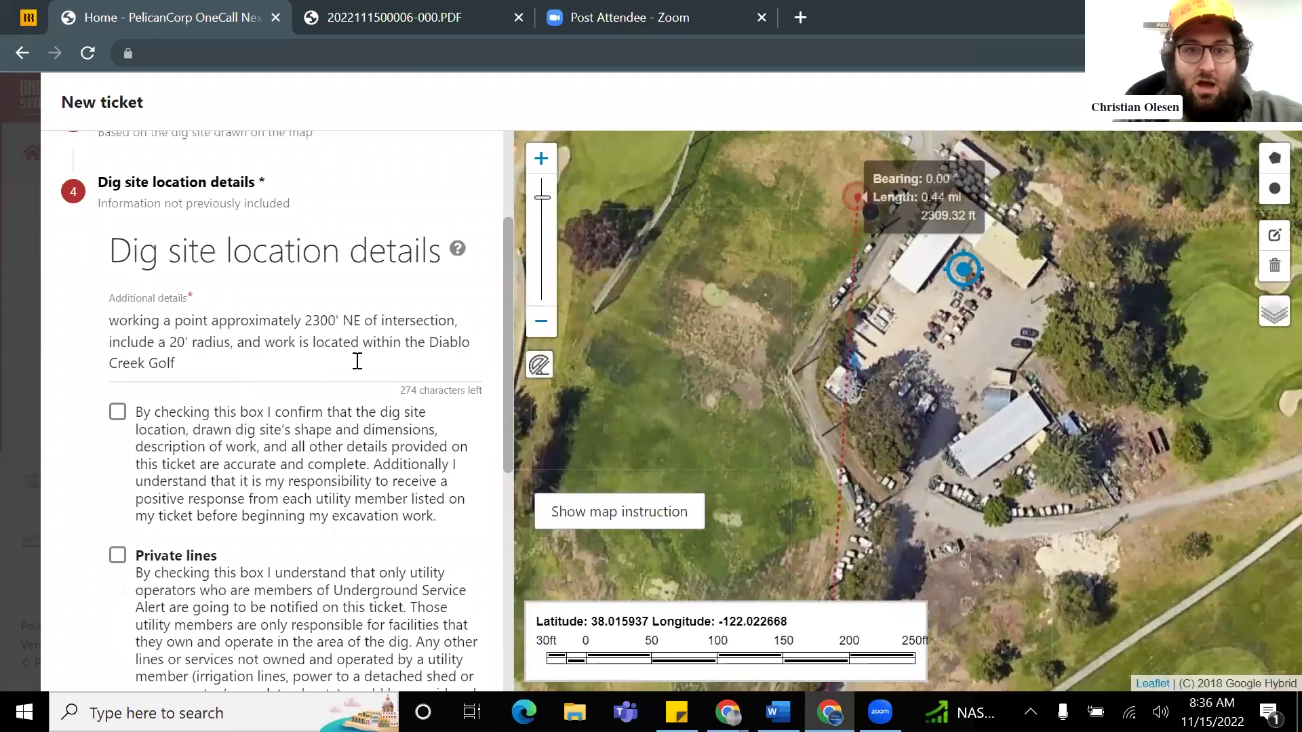
Step: Complete the details text with 'Course' after 'Creek Golf'
{"action": "triple_click", "coordinate": [290, 372]}
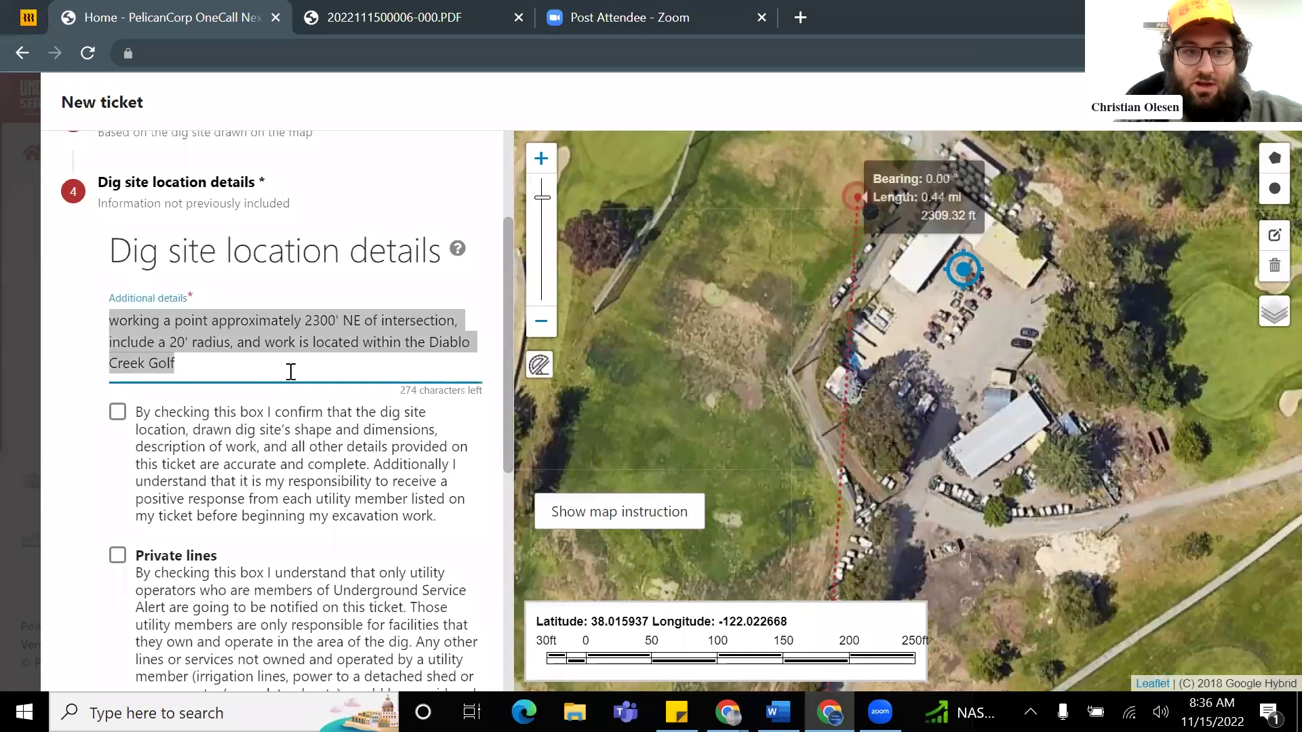
{"action": "left_click", "coordinate": [262, 363]}
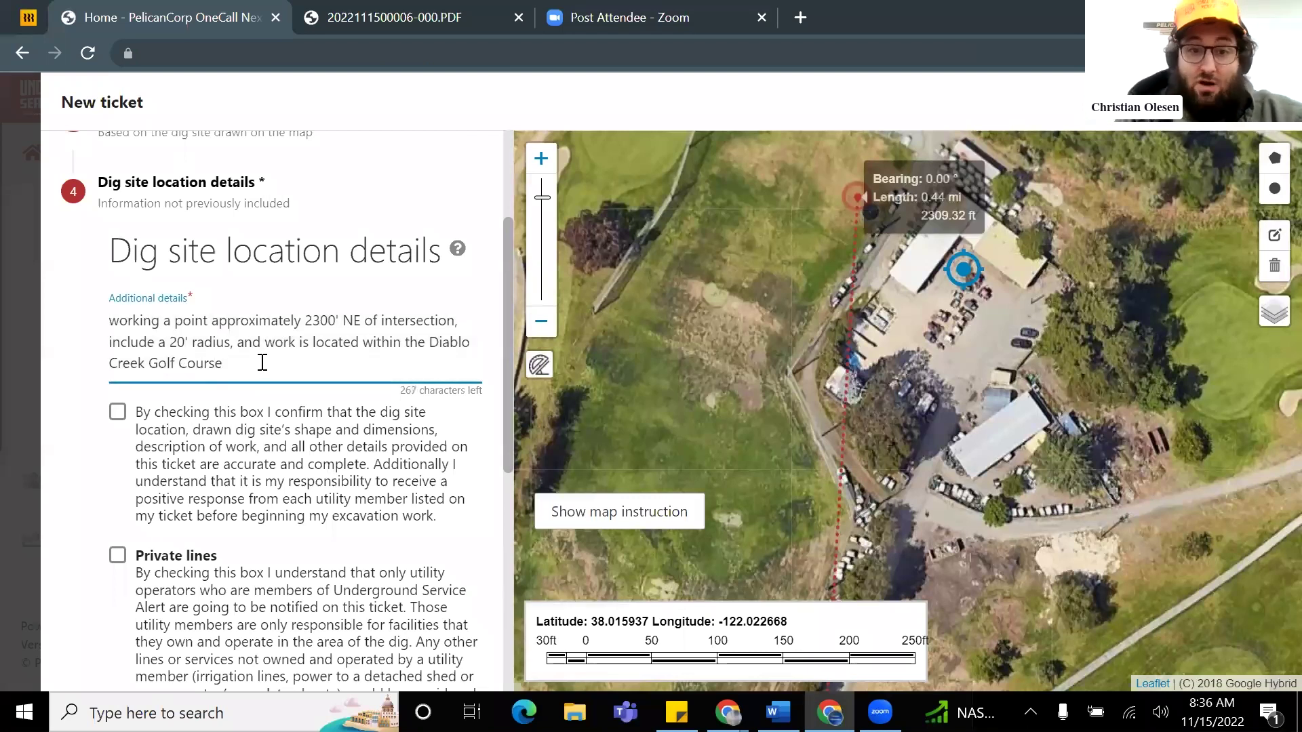
{"action": "type", "text": "Course"}
{"action": "scroll", "coordinate": [787, 407], "scroll_direction": "down", "scroll_amount": 4}
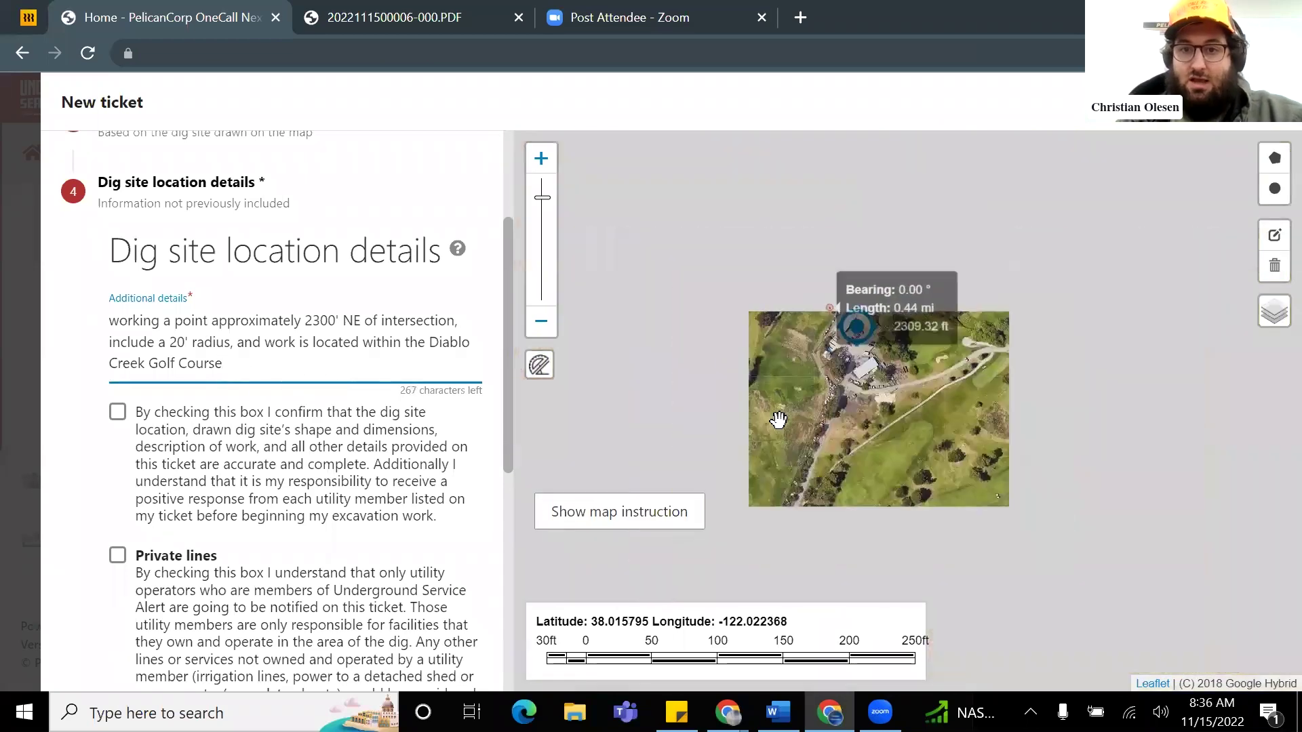
{"action": "scroll", "coordinate": [748, 499], "scroll_direction": "up", "scroll_amount": 1}
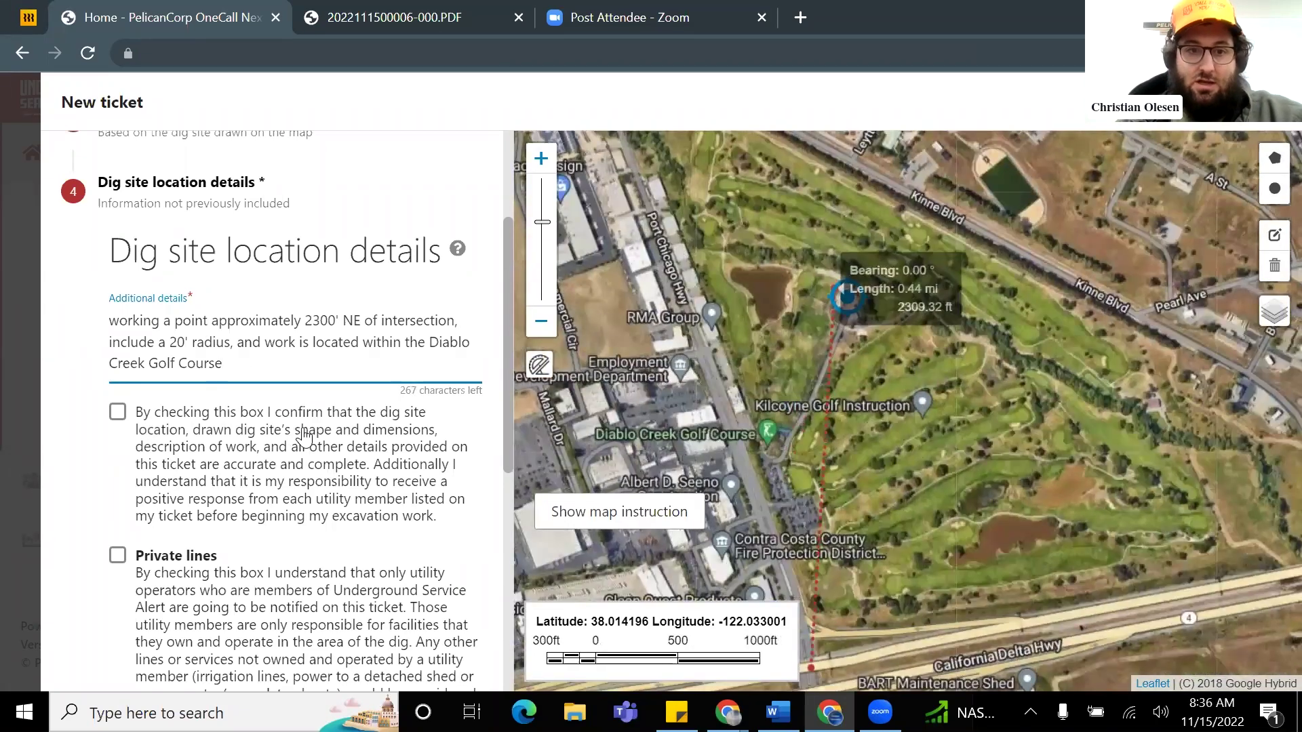
{"action": "scroll", "coordinate": [295, 438], "scroll_direction": "down", "scroll_amount": 3}
Step: Tick the accuracy confirmation and the Private lines acknowledgement
{"action": "left_click", "coordinate": [117, 209]}
{"action": "left_click", "coordinate": [117, 352]}
{"action": "scroll", "coordinate": [324, 387], "scroll_direction": "down", "scroll_amount": 1}
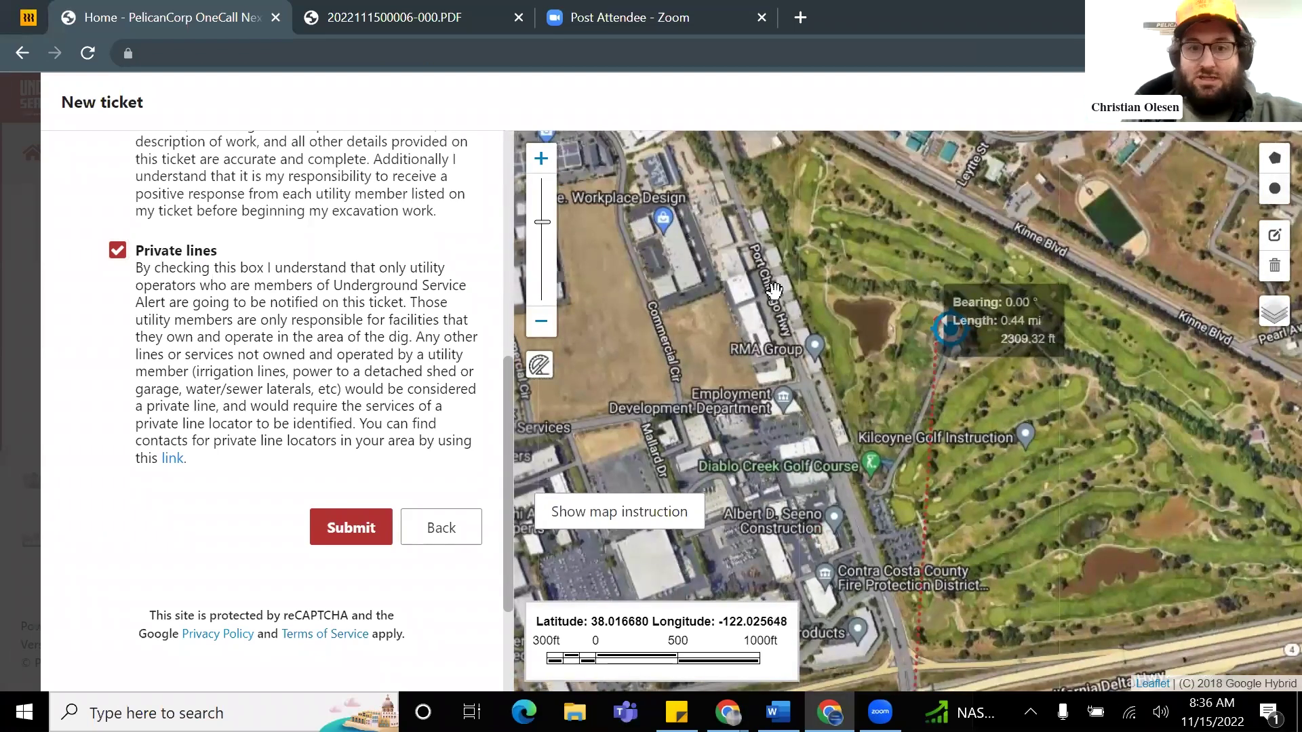
{"action": "scroll", "coordinate": [849, 337], "scroll_direction": "up", "scroll_amount": 2}
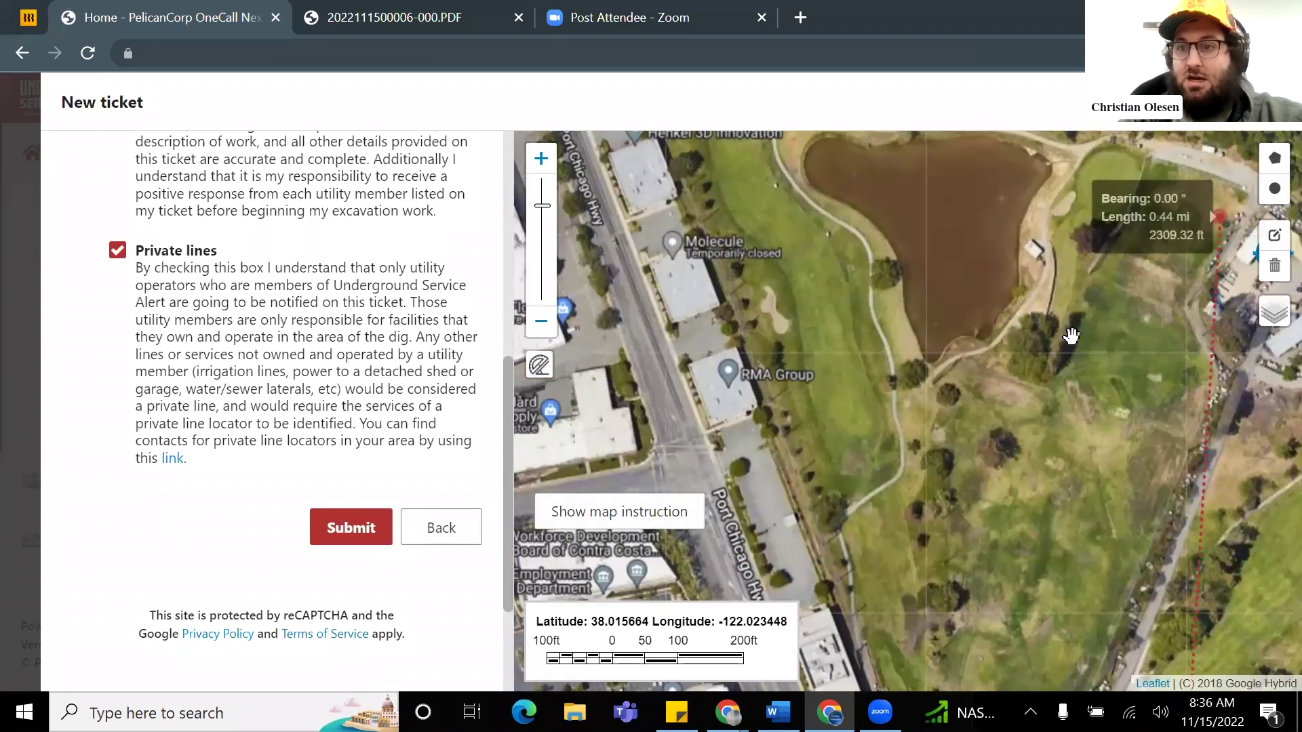
Step: Bring the dig site into view and shift the dig circle slightly down and left
{"action": "left_click_drag", "start_coordinate": [1153, 298], "coordinate": [1029, 325]}
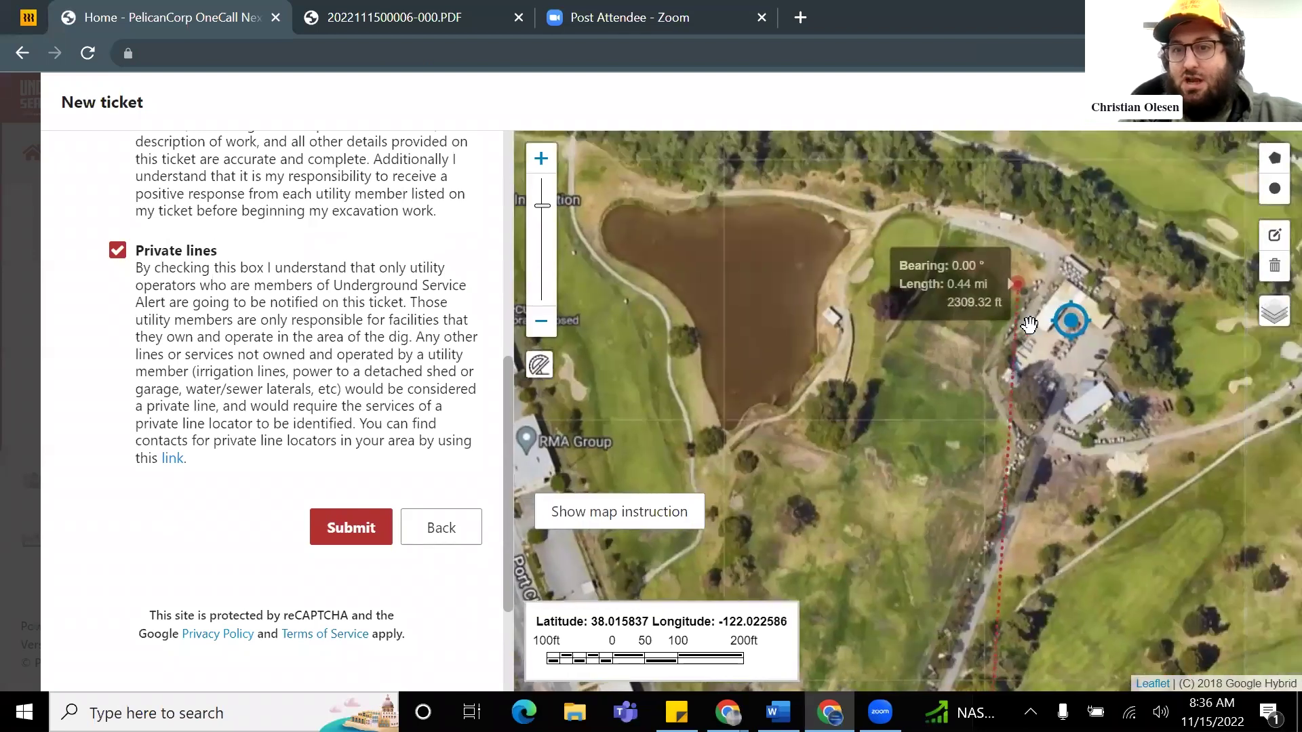
{"action": "scroll", "coordinate": [1072, 290], "scroll_direction": "up", "scroll_amount": 2}
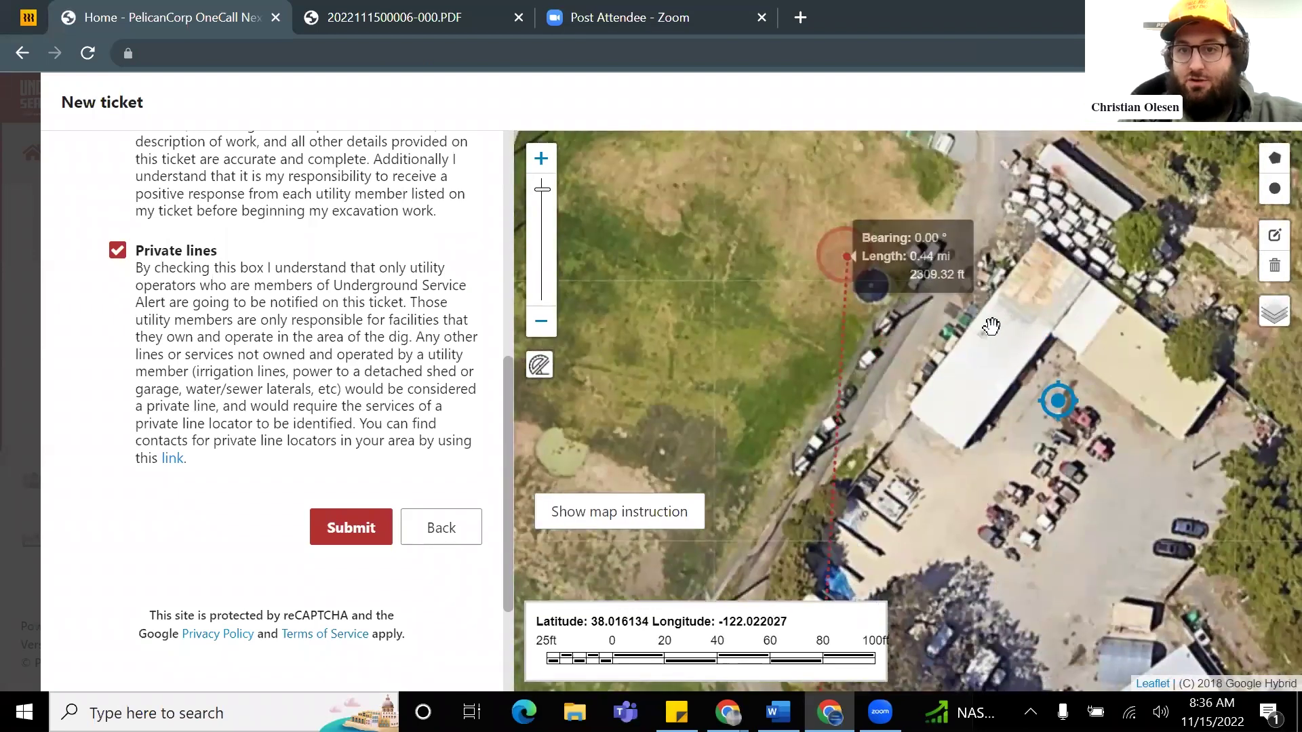
{"action": "scroll", "coordinate": [991, 326], "scroll_direction": "up", "scroll_amount": 1}
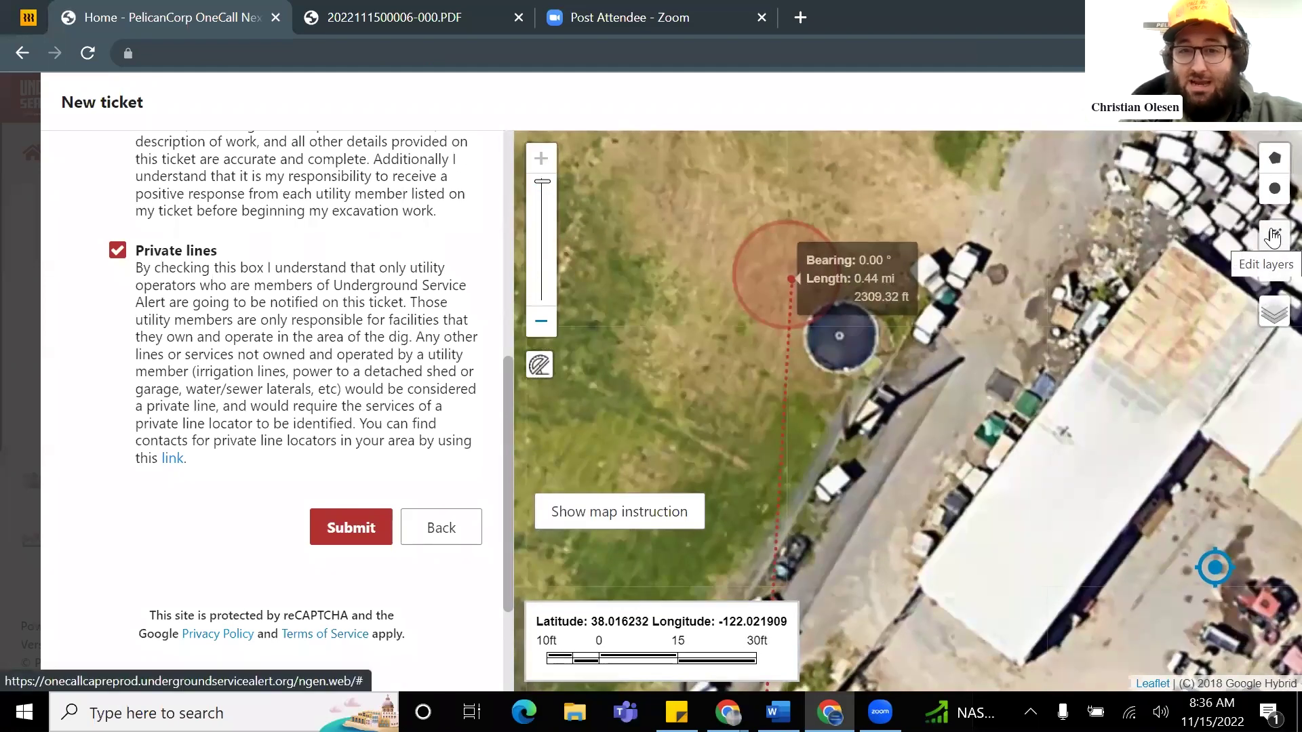
{"action": "left_click", "coordinate": [1273, 237]}
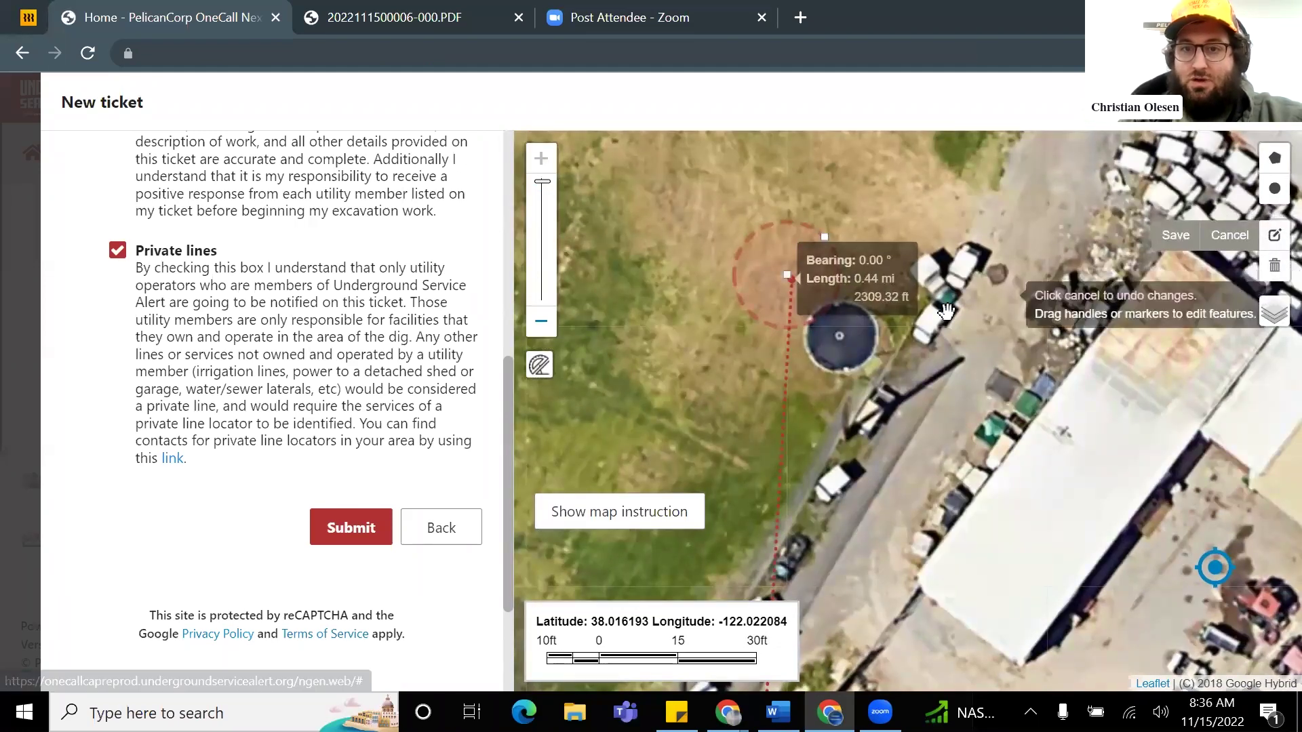
{"action": "mouse_move", "coordinate": [770, 287]}
{"action": "left_mouse_down"}
{"action": "mouse_move", "coordinate": [733, 301]}
{"action": "mouse_move", "coordinate": [775, 244]}
{"action": "mouse_move", "coordinate": [805, 282]}
{"action": "mouse_move", "coordinate": [786, 281]}
{"action": "left_mouse_up"}
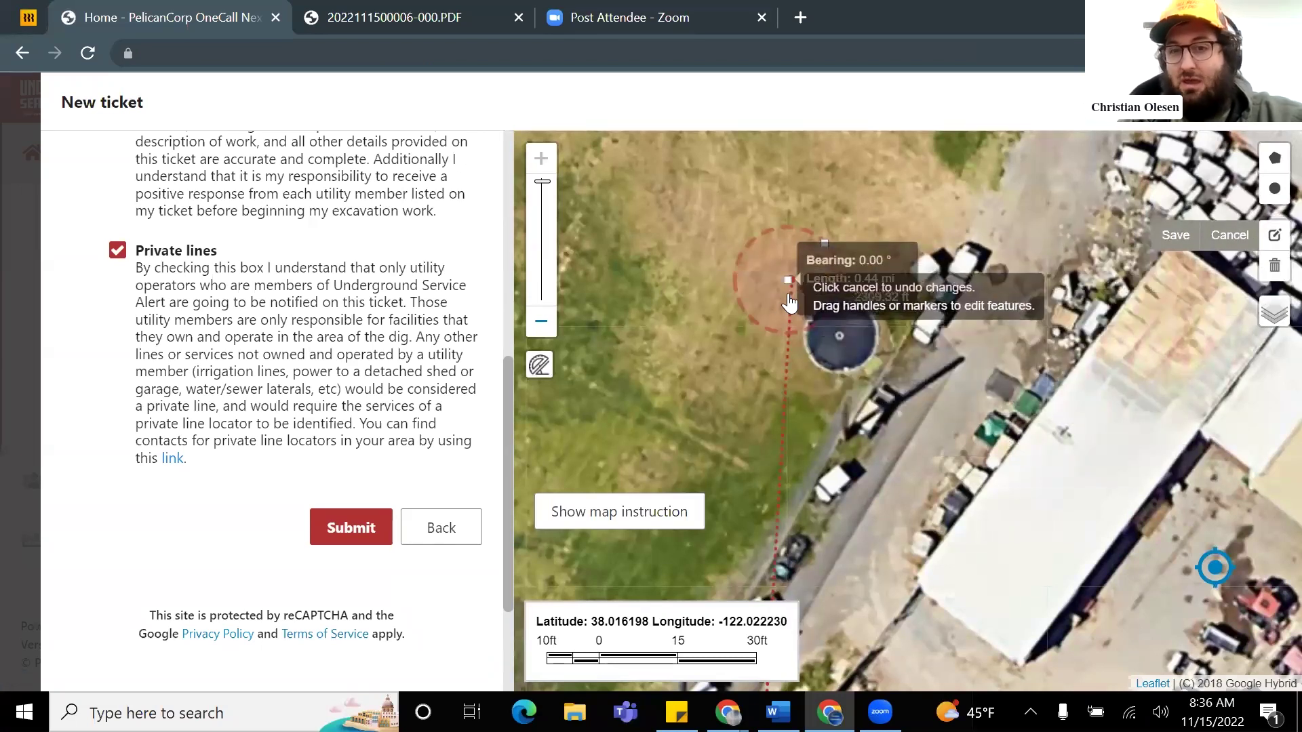
Step: Clear the circle and draw a five-corner polygon dig area around the round tank
{"action": "left_click", "coordinate": [1275, 270]}
{"action": "left_click", "coordinate": [1213, 265]}
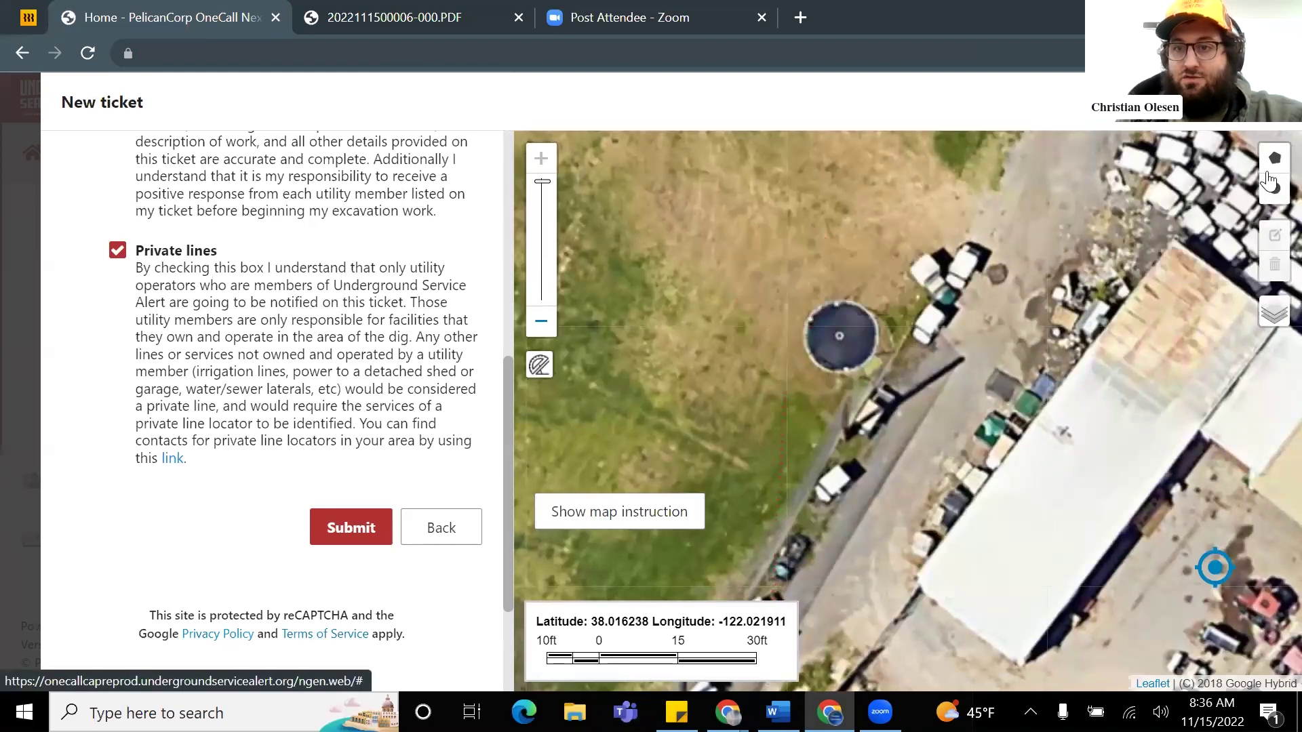
{"action": "left_click", "coordinate": [1274, 160]}
{"action": "left_click", "coordinate": [783, 276]}
{"action": "left_click", "coordinate": [931, 217]}
{"action": "left_click", "coordinate": [965, 330]}
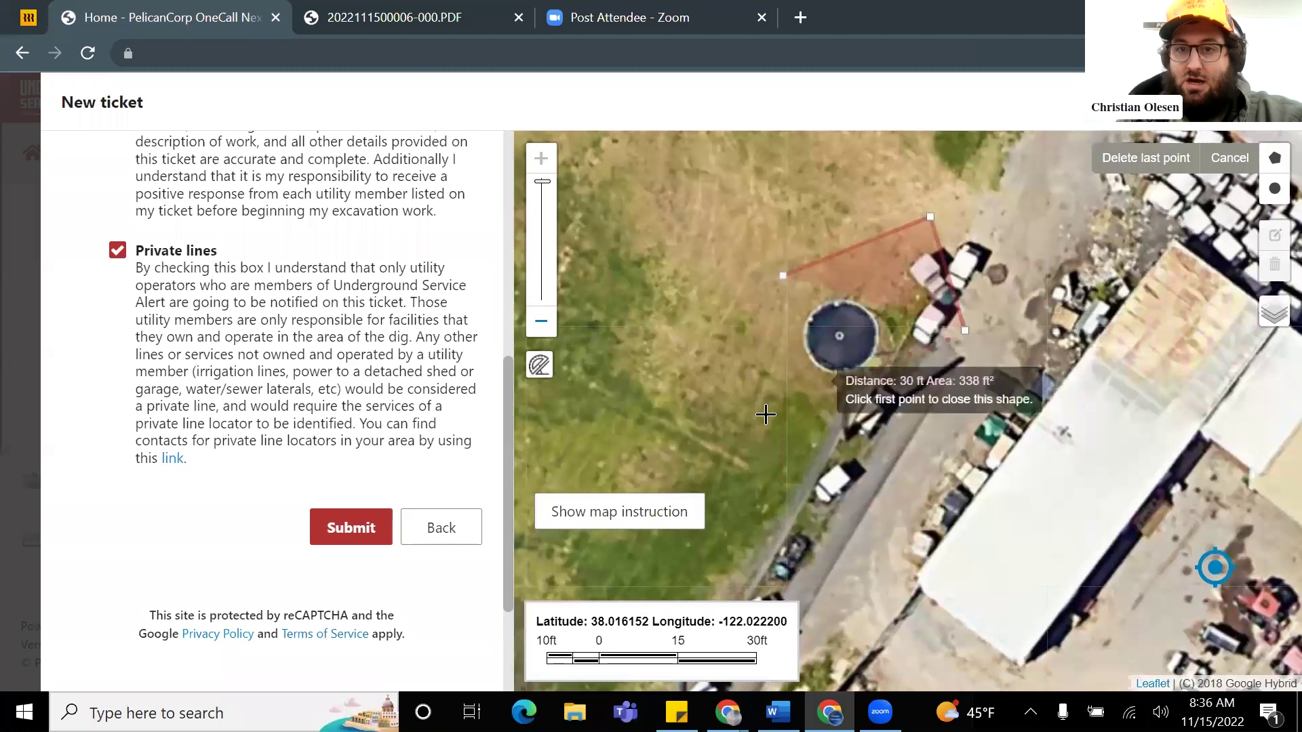
{"action": "left_click", "coordinate": [760, 422]}
{"action": "left_click", "coordinate": [708, 285]}
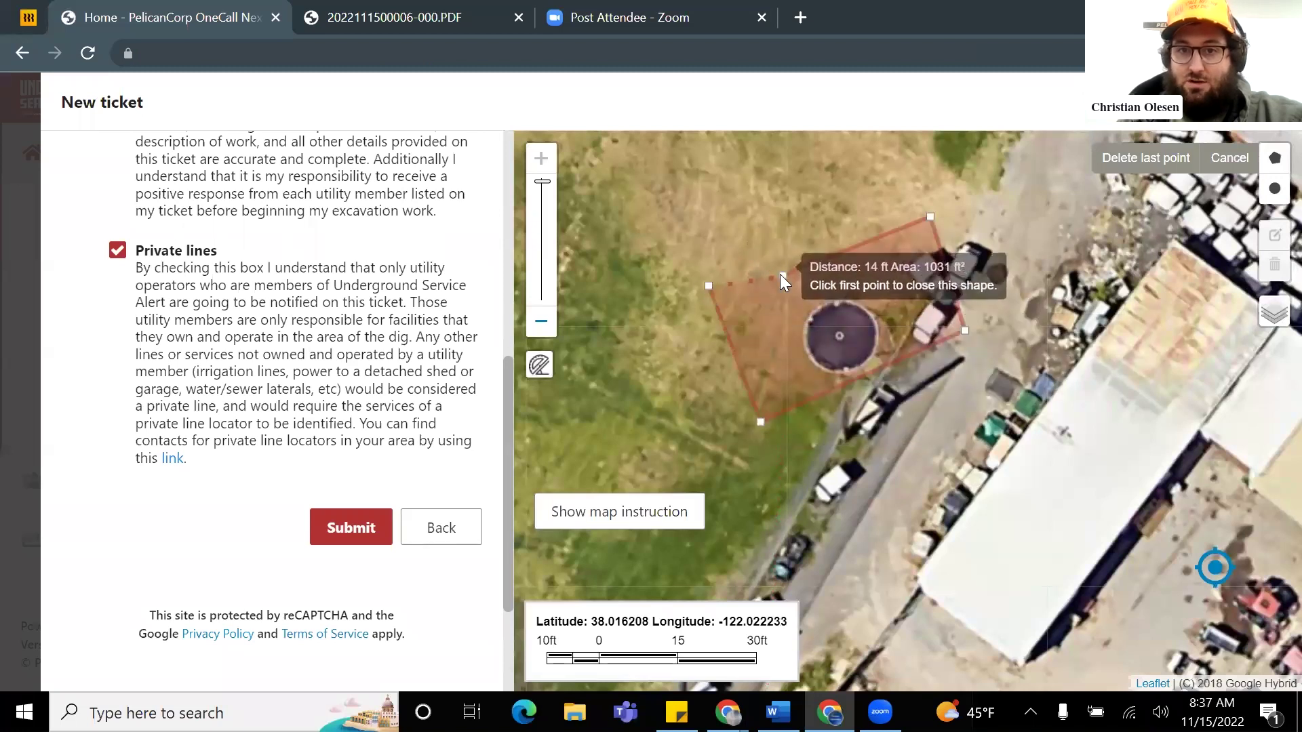
{"action": "left_click", "coordinate": [781, 275]}
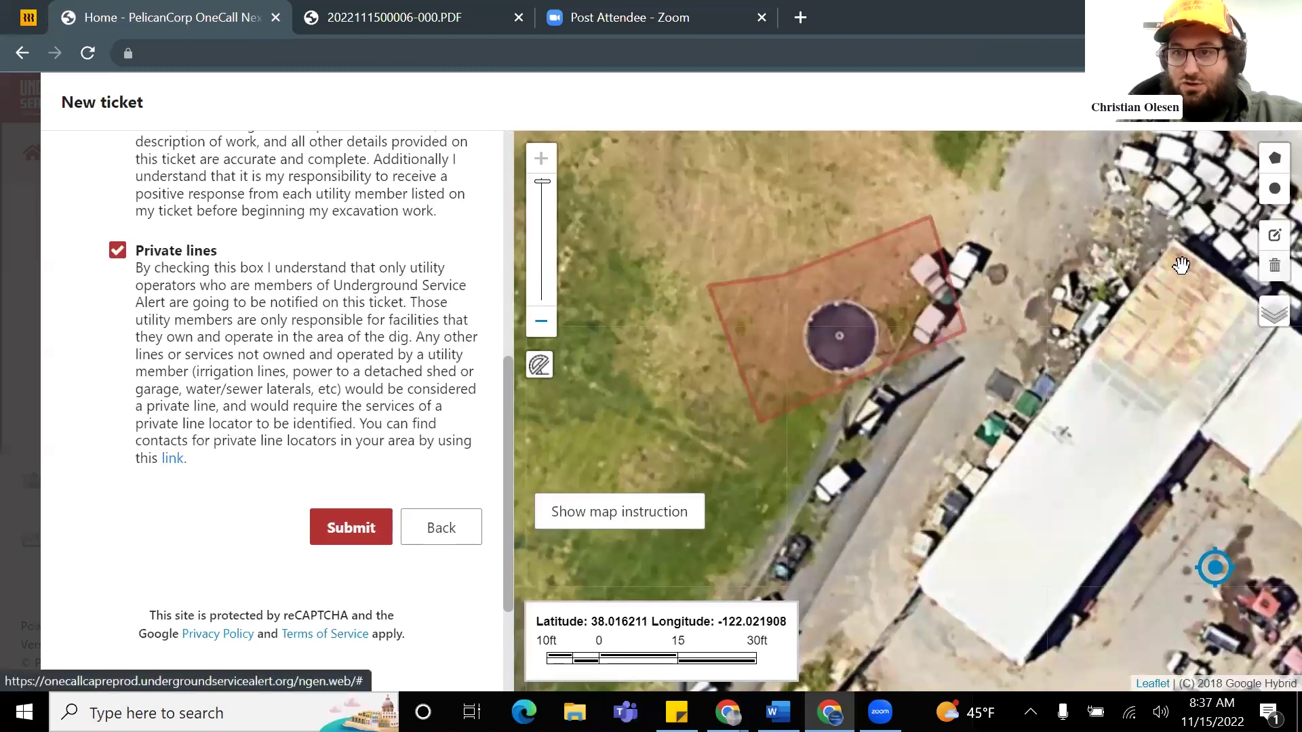
Step: Pull the polygon's left corner further left, save it, then clear the polygon
{"action": "scroll", "coordinate": [811, 323], "scroll_direction": "down", "scroll_amount": 3}
{"action": "scroll", "coordinate": [781, 296], "scroll_direction": "up", "scroll_amount": 3}
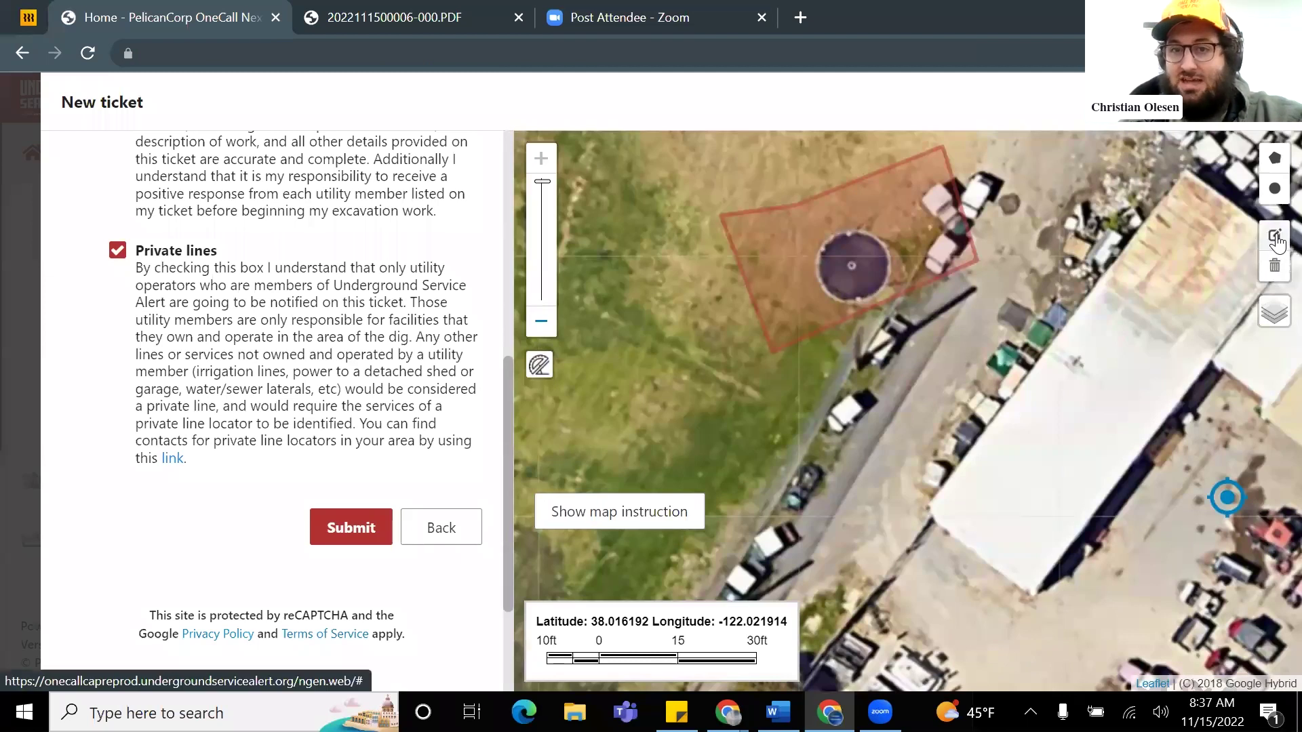
{"action": "left_click", "coordinate": [1274, 238]}
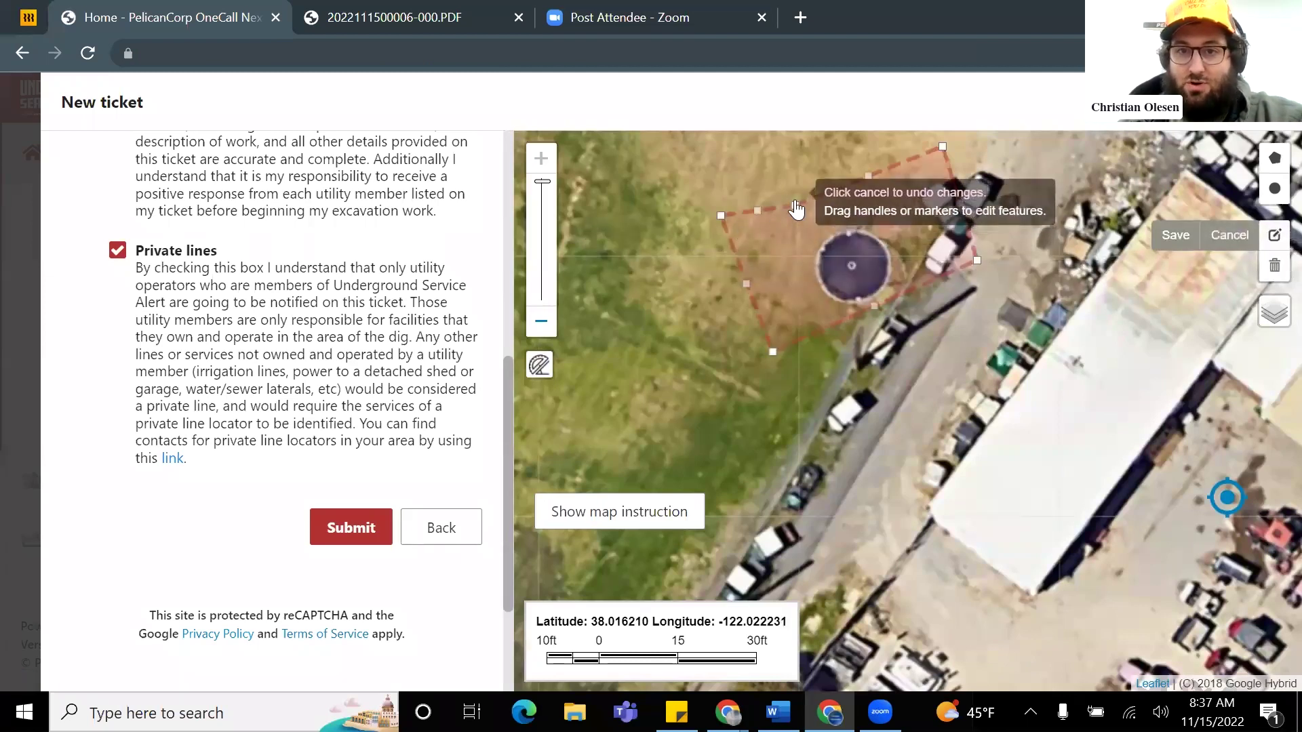
{"action": "left_click_drag", "start_coordinate": [794, 197], "coordinate": [789, 164]}
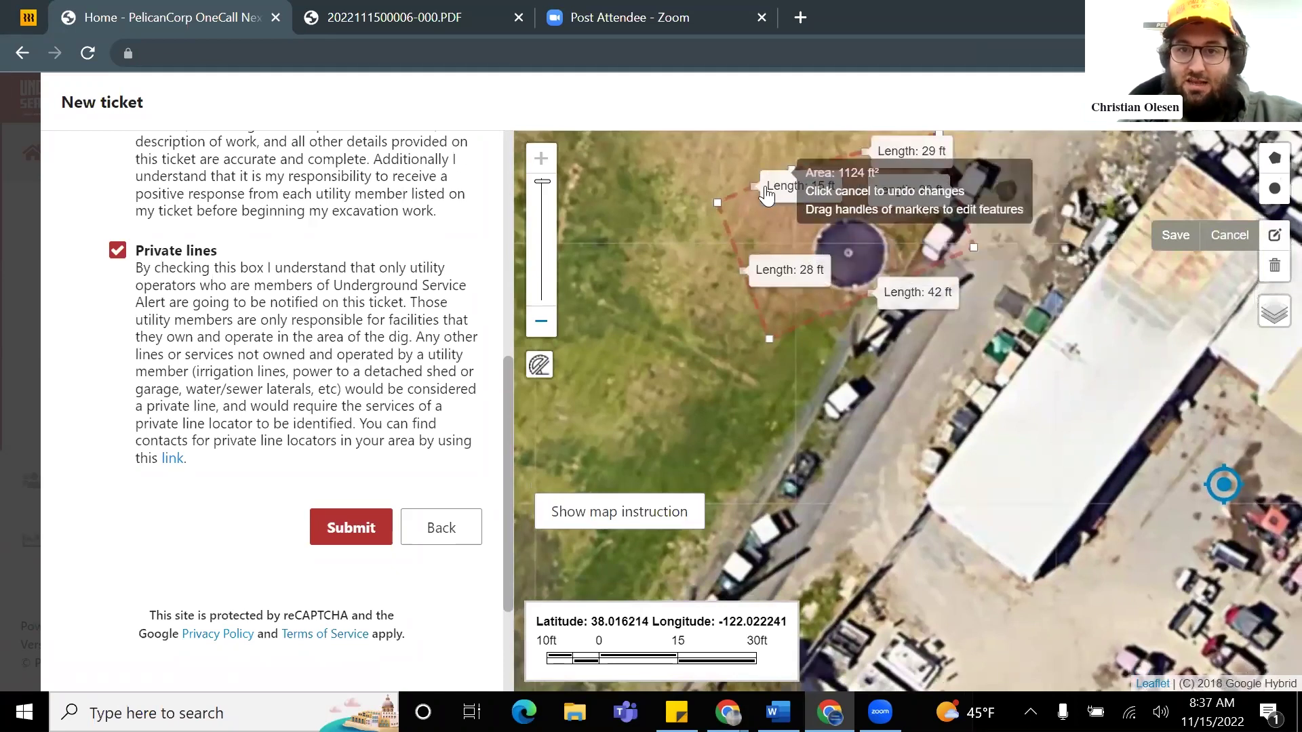
{"action": "mouse_move", "coordinate": [717, 203]}
{"action": "left_mouse_down"}
{"action": "mouse_move", "coordinate": [746, 198]}
{"action": "mouse_move", "coordinate": [702, 202]}
{"action": "left_mouse_up"}
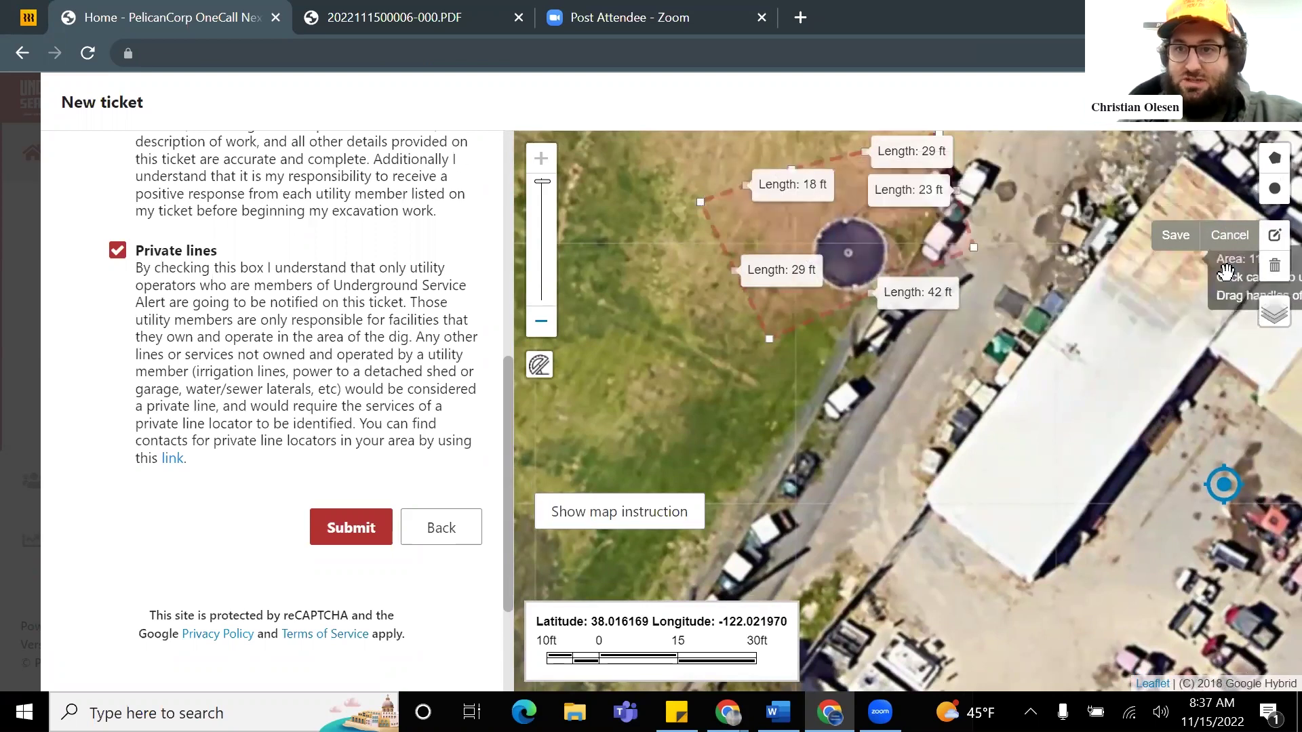
{"action": "left_click", "coordinate": [1176, 235]}
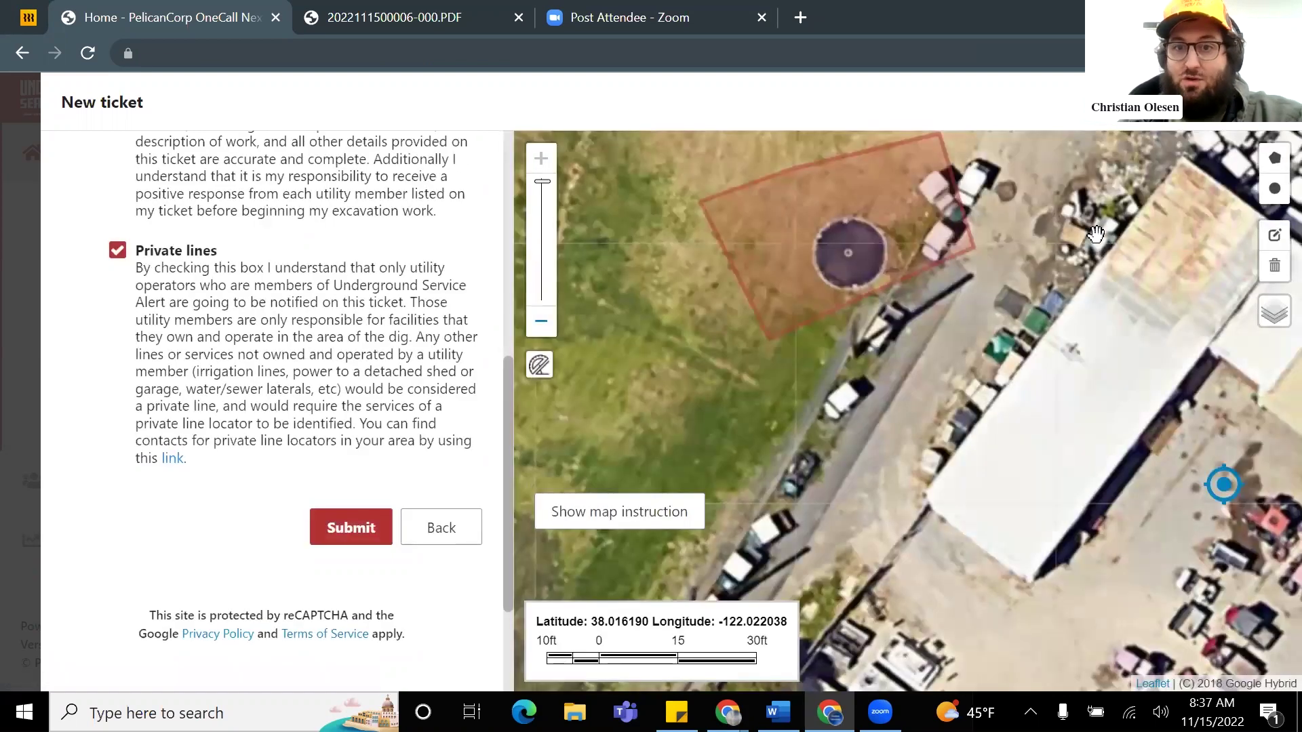
{"action": "left_click", "coordinate": [1275, 267]}
{"action": "left_click", "coordinate": [1228, 263]}
Step: Draw a circular dig area northwest of the round tank and submit the ticket
{"action": "left_click", "coordinate": [1275, 189]}
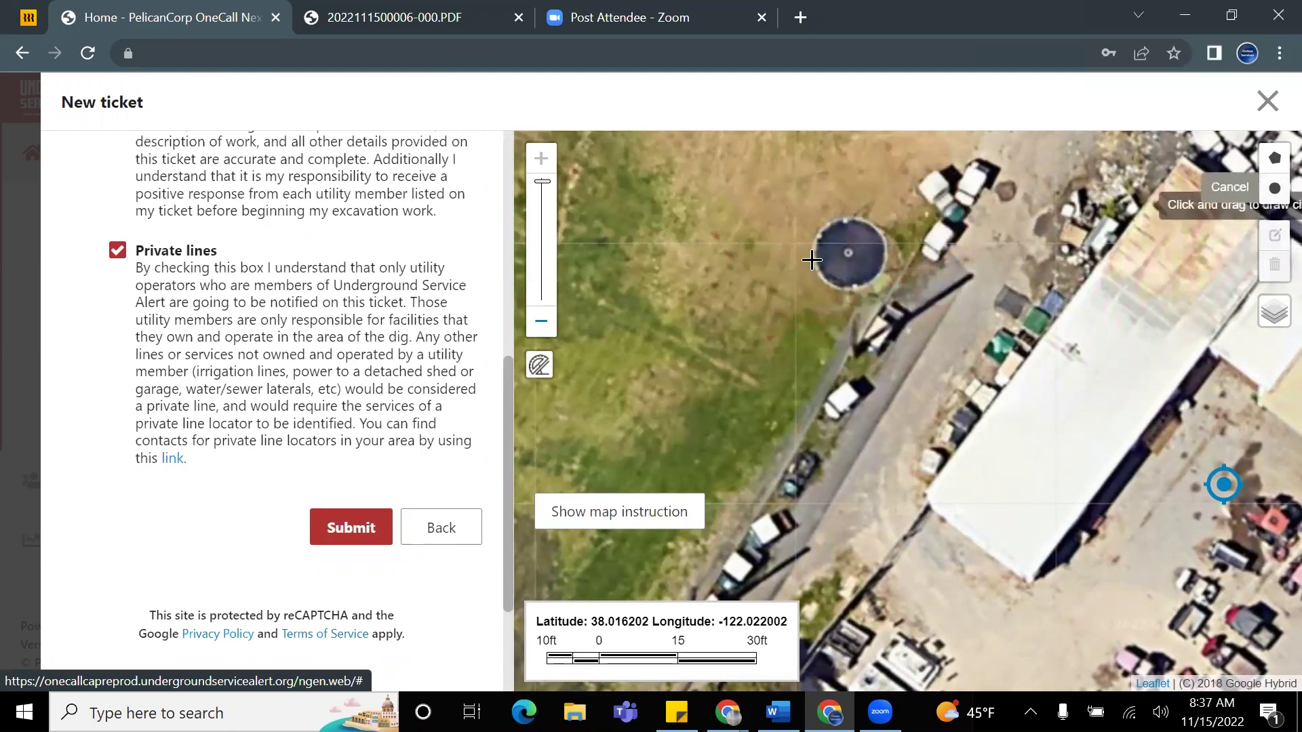
{"action": "mouse_move", "coordinate": [773, 186]}
{"action": "left_mouse_down"}
{"action": "mouse_move", "coordinate": [848, 204]}
{"action": "mouse_move", "coordinate": [839, 239]}
{"action": "mouse_move", "coordinate": [817, 208]}
{"action": "left_mouse_up"}
{"action": "left_click", "coordinate": [350, 527]}
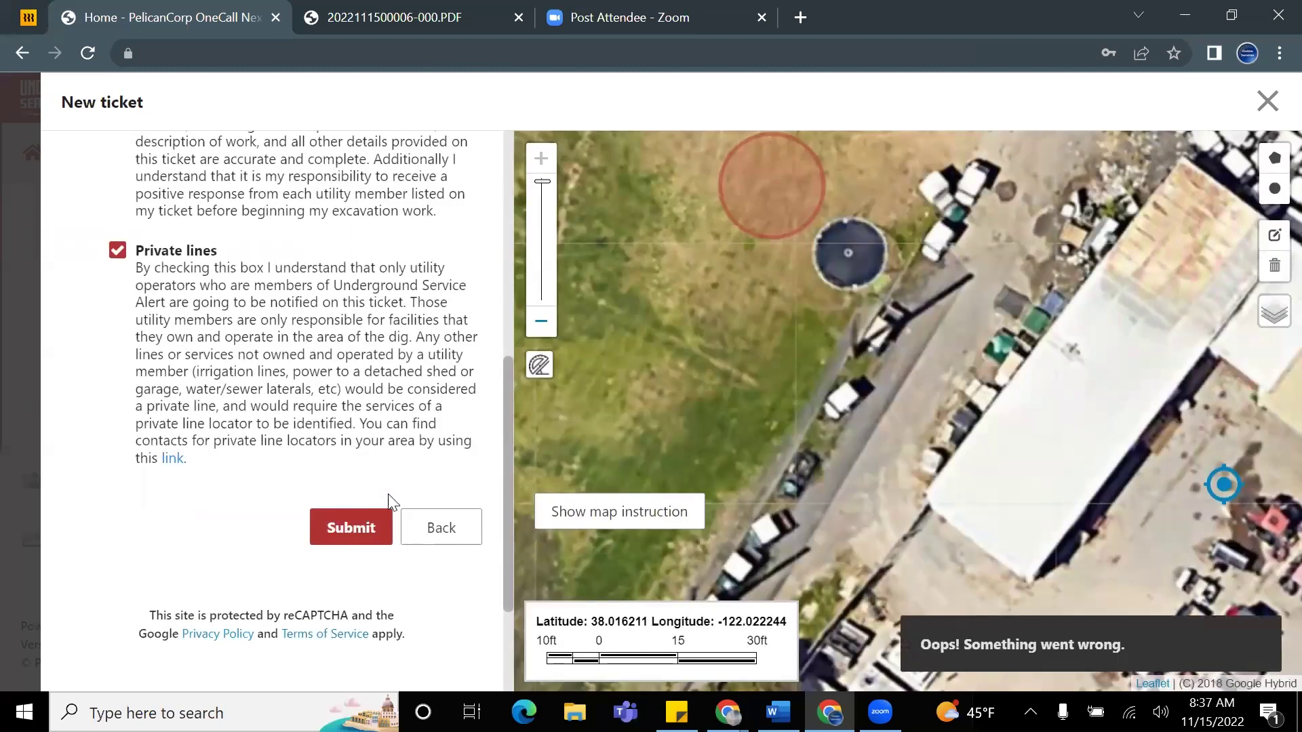
{"action": "scroll", "coordinate": [409, 484], "scroll_direction": "down", "scroll_amount": 2}
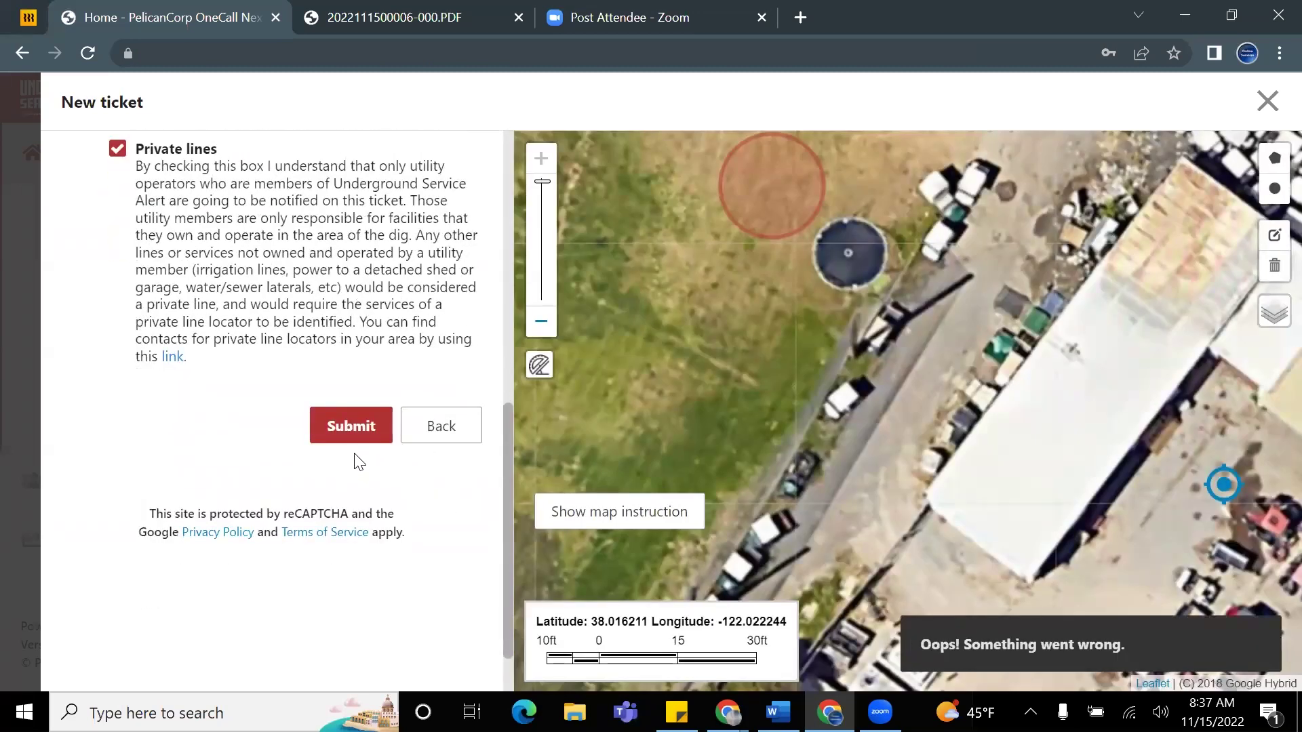
{"action": "scroll", "coordinate": [383, 439], "scroll_direction": "up", "scroll_amount": 5}
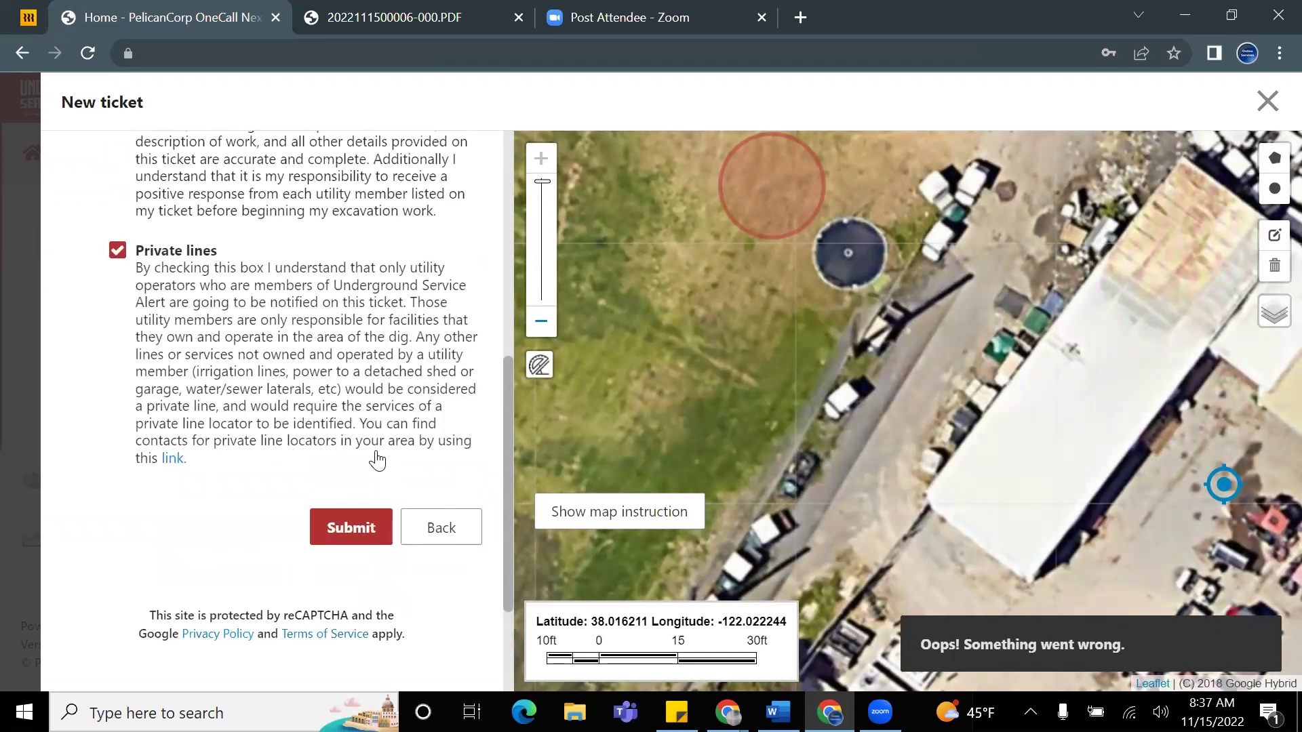
{"action": "scroll", "coordinate": [359, 502], "scroll_direction": "down", "scroll_amount": 3}
Step: Retry submitting the ticket twice after the 'Oops! Something went wrong' error
{"action": "left_click", "coordinate": [337, 568]}
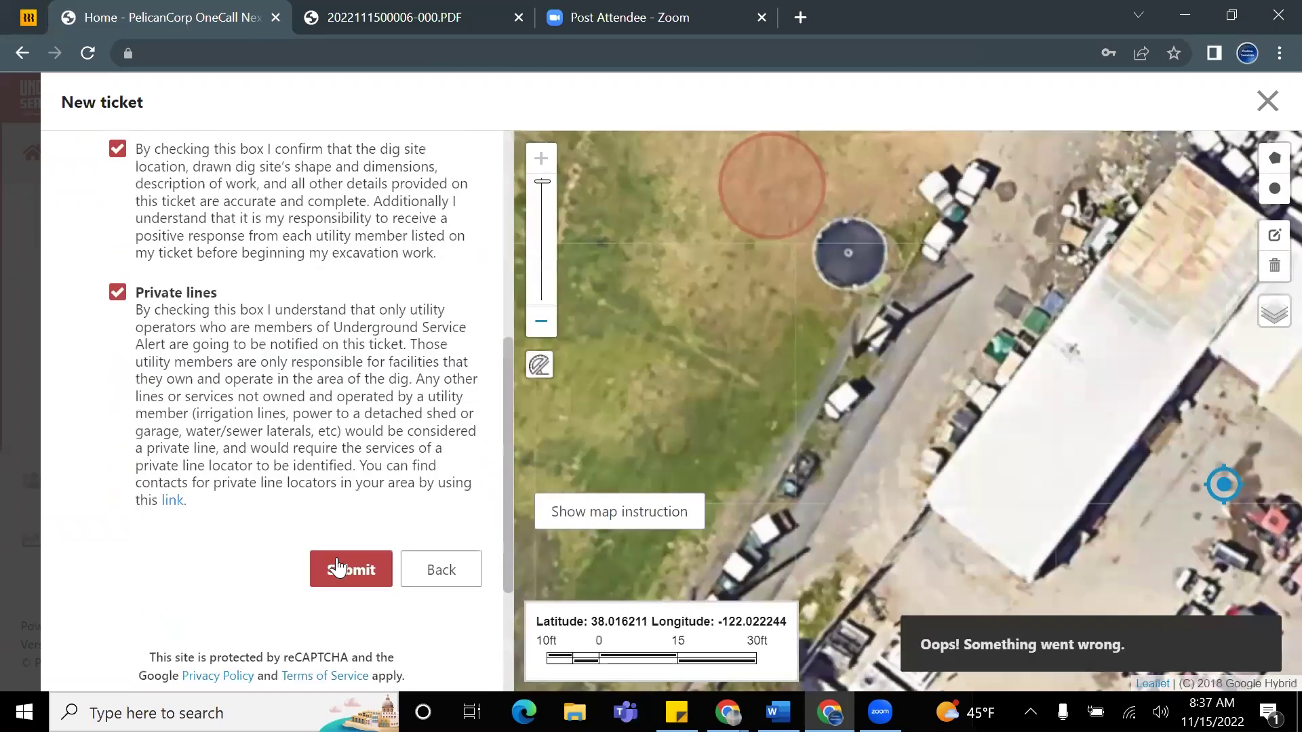
{"action": "scroll", "coordinate": [407, 505], "scroll_direction": "down", "scroll_amount": 2}
{"action": "scroll", "coordinate": [380, 473], "scroll_direction": "up", "scroll_amount": 3}
{"action": "scroll", "coordinate": [380, 473], "scroll_direction": "up", "scroll_amount": 6}
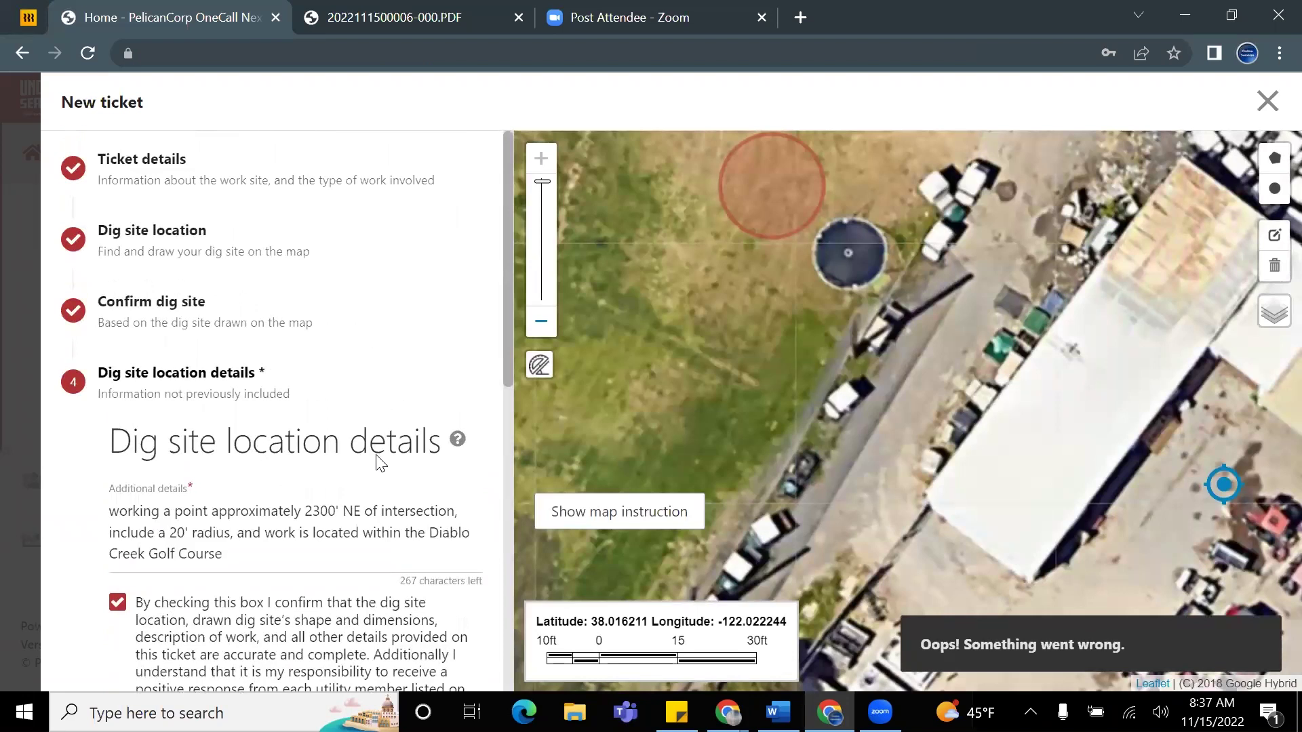
{"action": "scroll", "coordinate": [379, 463], "scroll_direction": "down", "scroll_amount": 8}
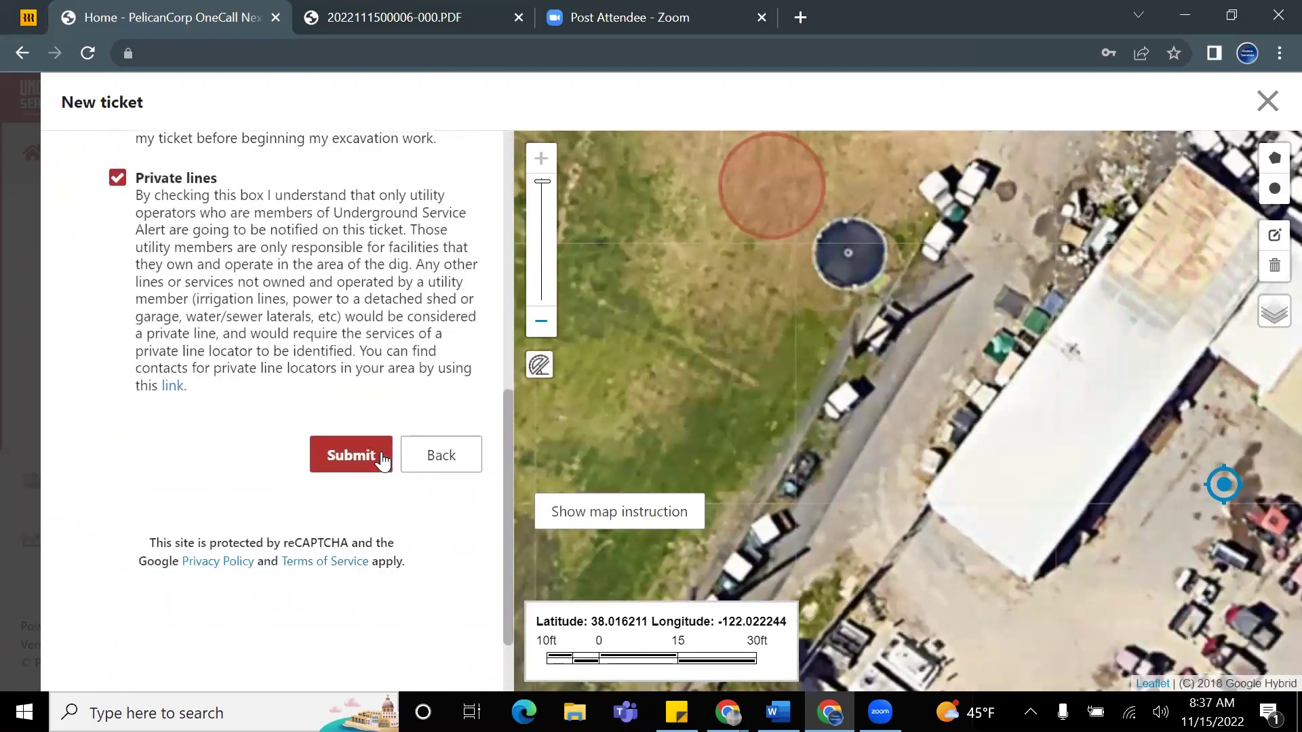
{"action": "left_click", "coordinate": [363, 466]}
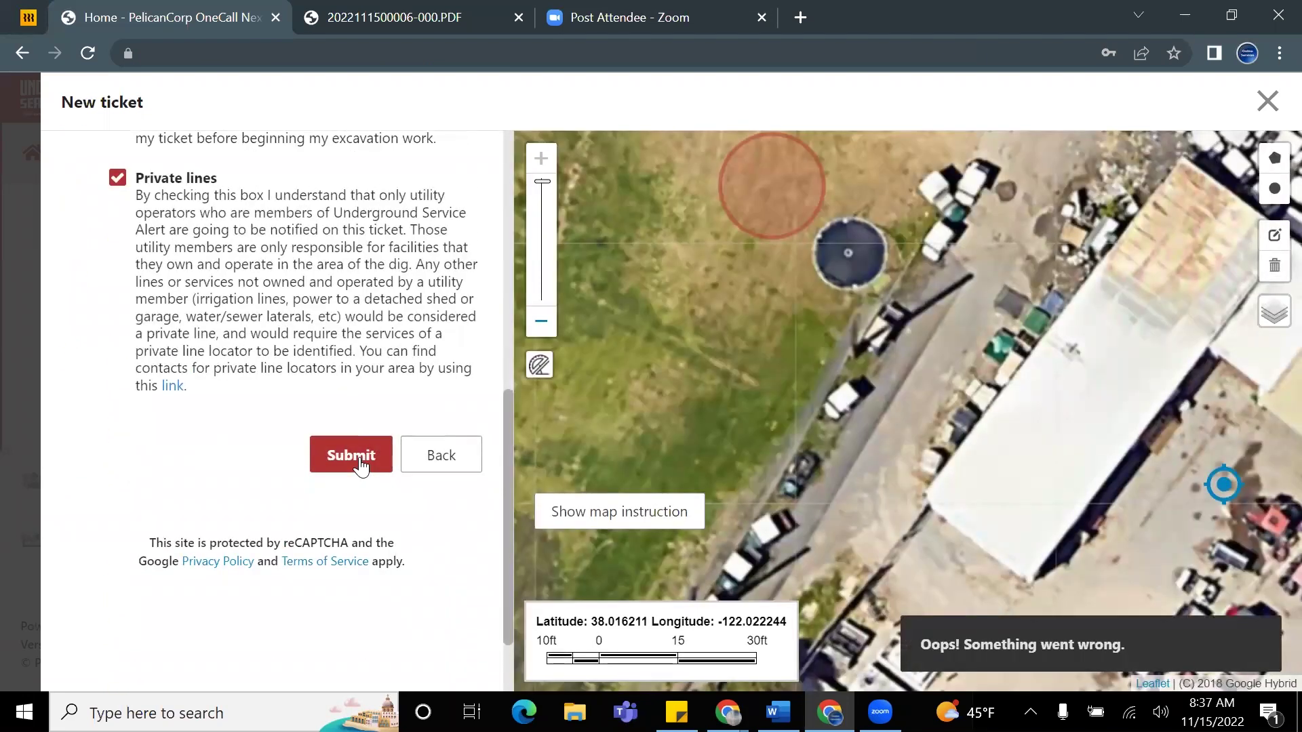
{"action": "scroll", "coordinate": [379, 380], "scroll_direction": "up", "scroll_amount": 7}
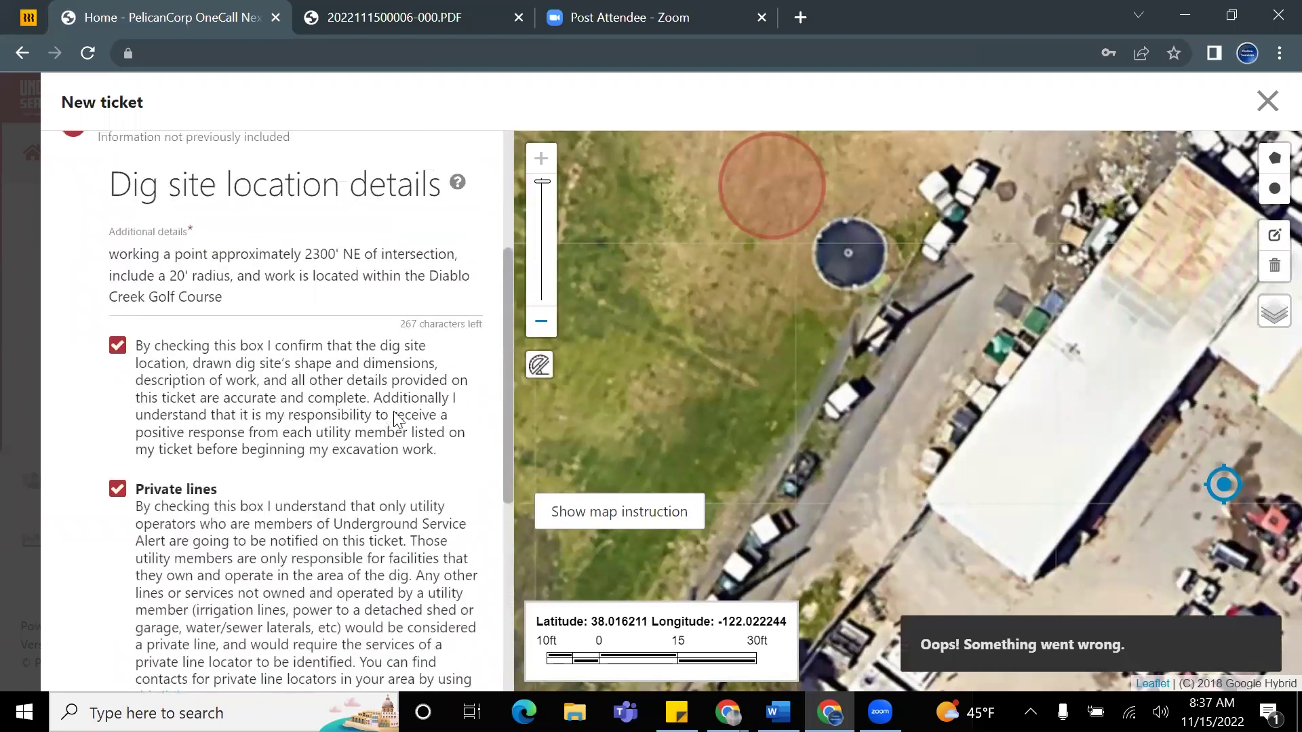
{"action": "scroll", "coordinate": [373, 456], "scroll_direction": "down", "scroll_amount": 7}
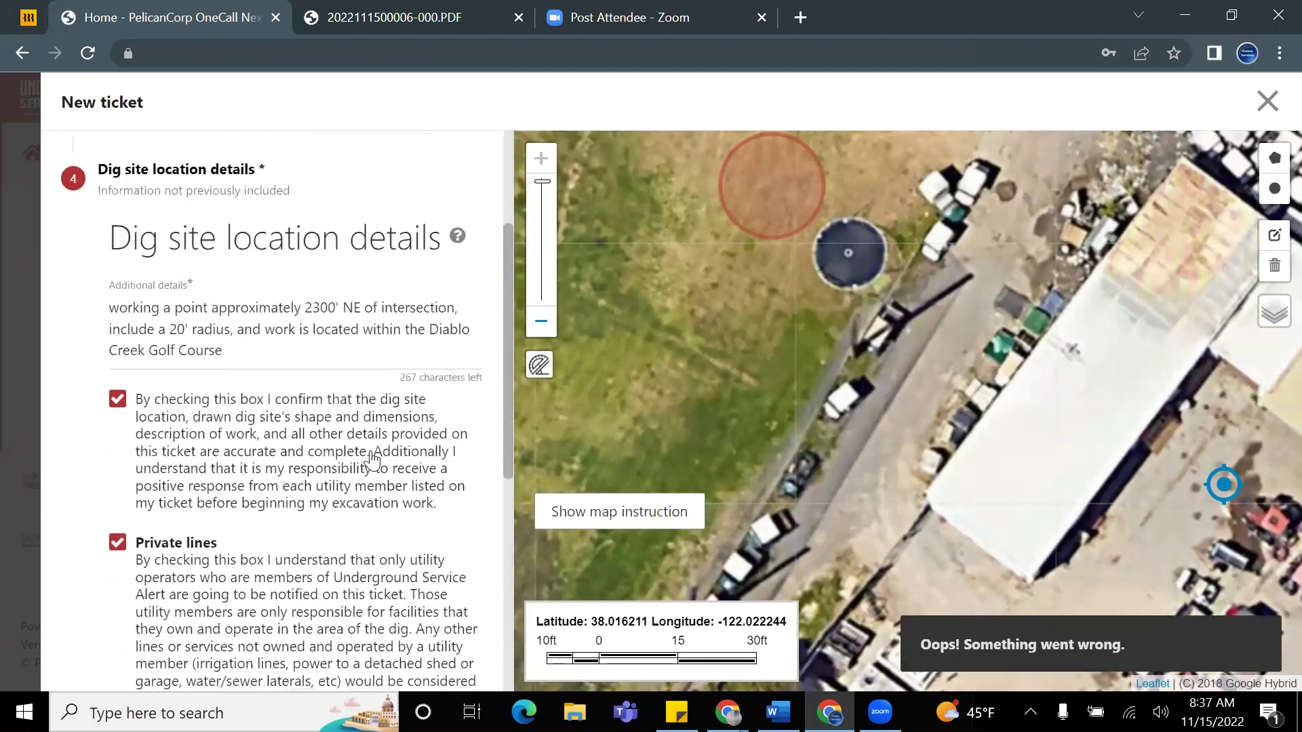
{"action": "scroll", "coordinate": [377, 465], "scroll_direction": "down", "scroll_amount": 2}
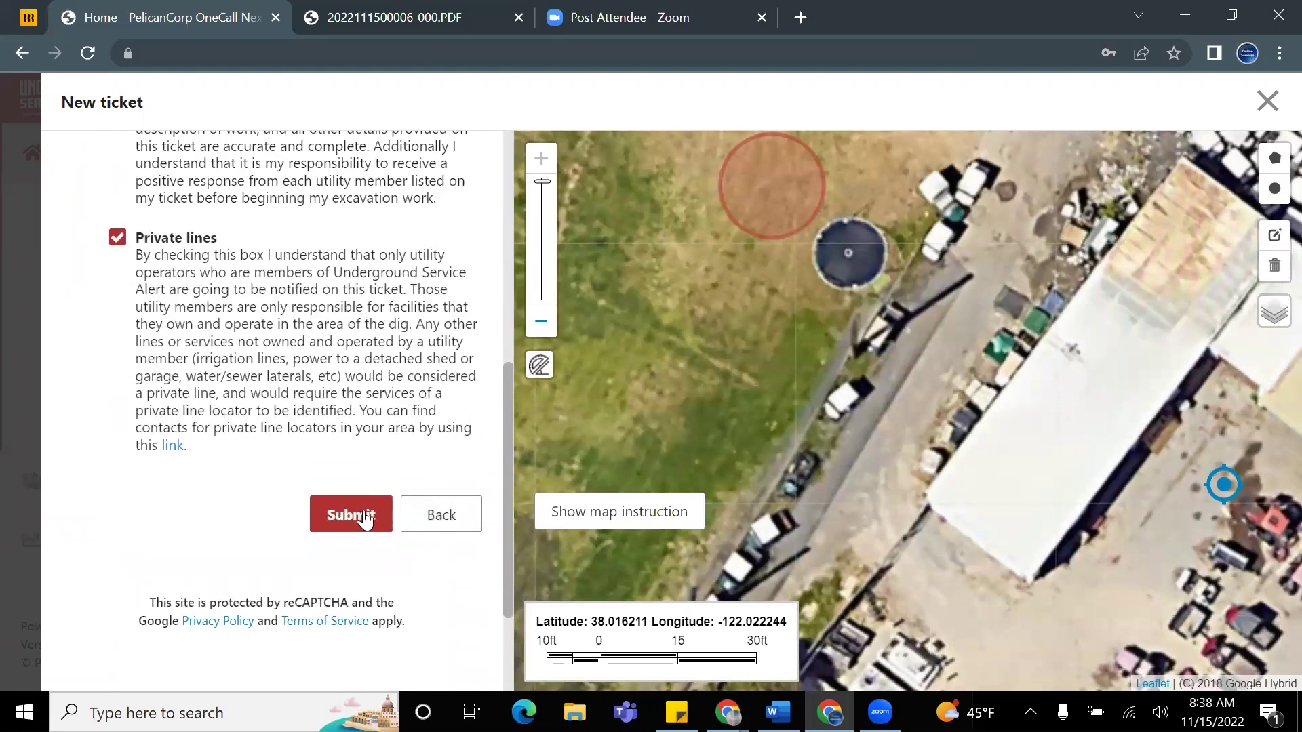
{"action": "scroll", "coordinate": [771, 377], "scroll_direction": "down", "scroll_amount": 1}
{"action": "scroll", "coordinate": [771, 376], "scroll_direction": "down", "scroll_amount": 1}
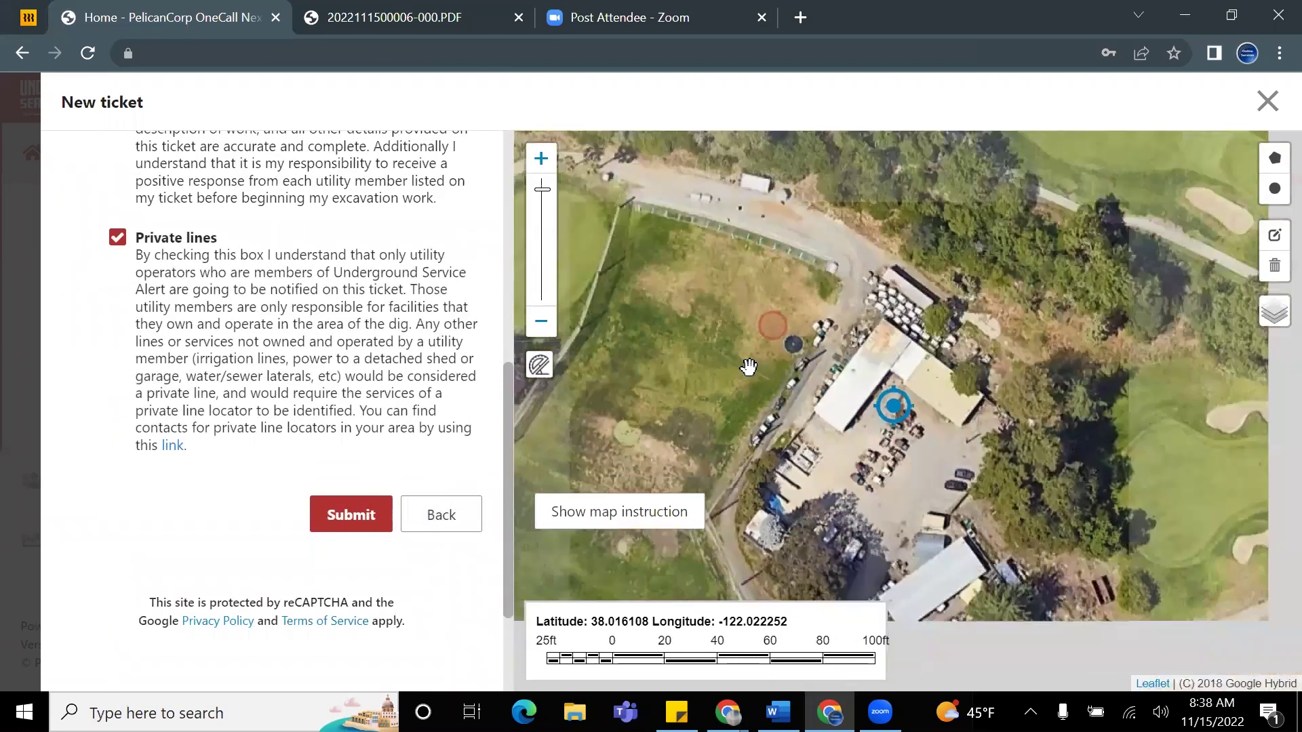
{"action": "scroll", "coordinate": [427, 376], "scroll_direction": "up", "scroll_amount": 5}
{"action": "scroll", "coordinate": [427, 376], "scroll_direction": "down", "scroll_amount": 4}
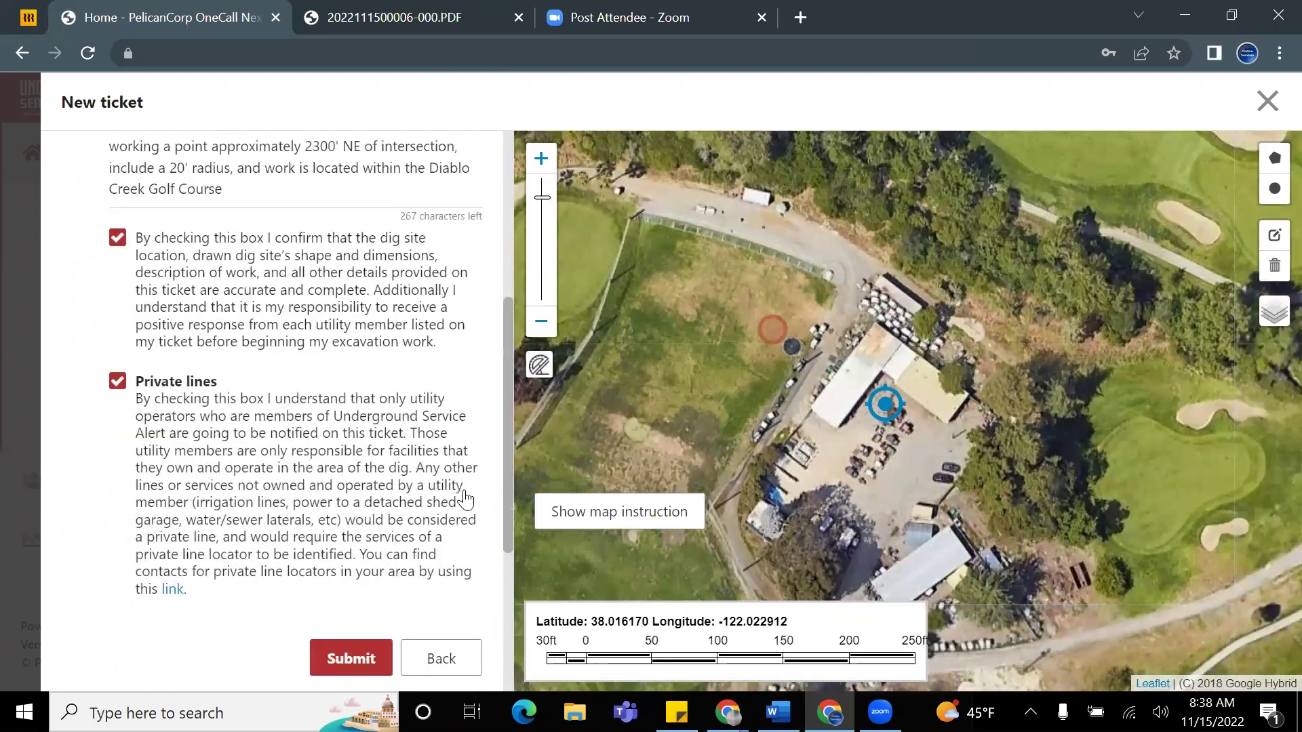
Step: Go back and set the street to 'port chicago hwy' with cross street 'highway 4'
{"action": "left_click", "coordinate": [440, 461]}
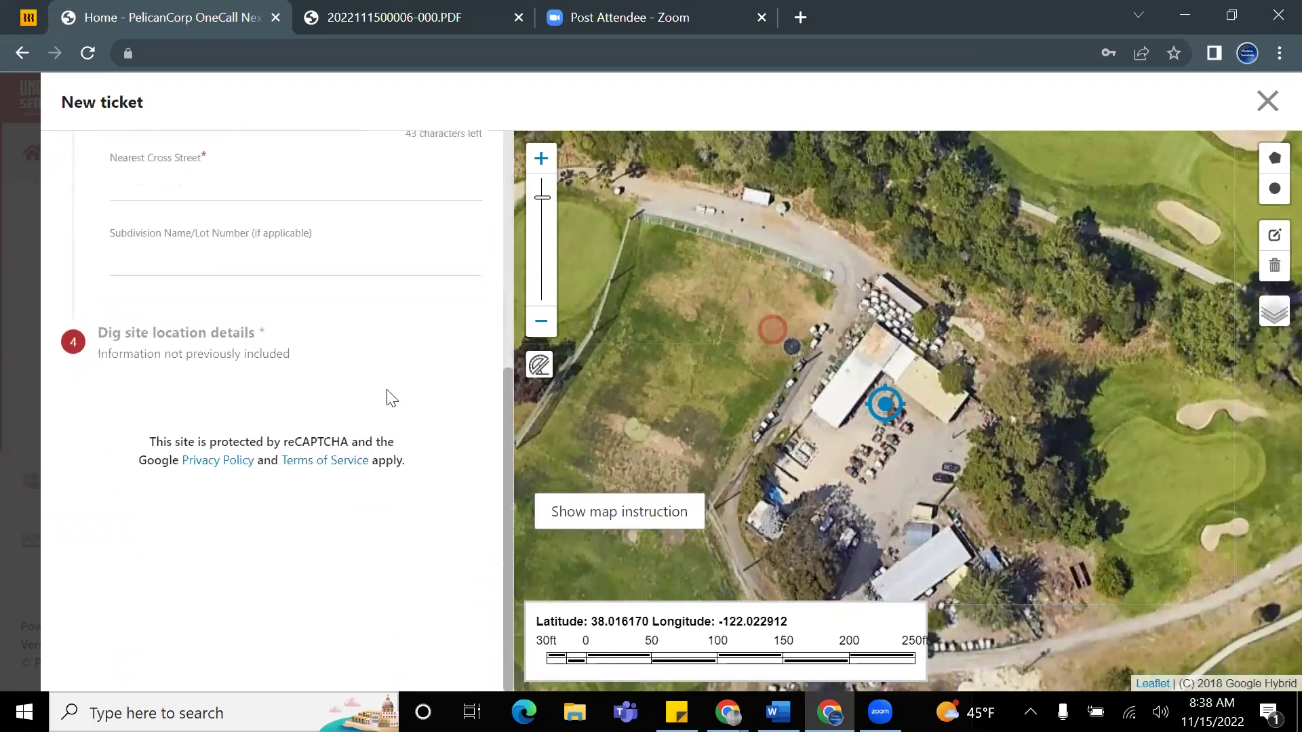
{"action": "left_click", "coordinate": [159, 288]}
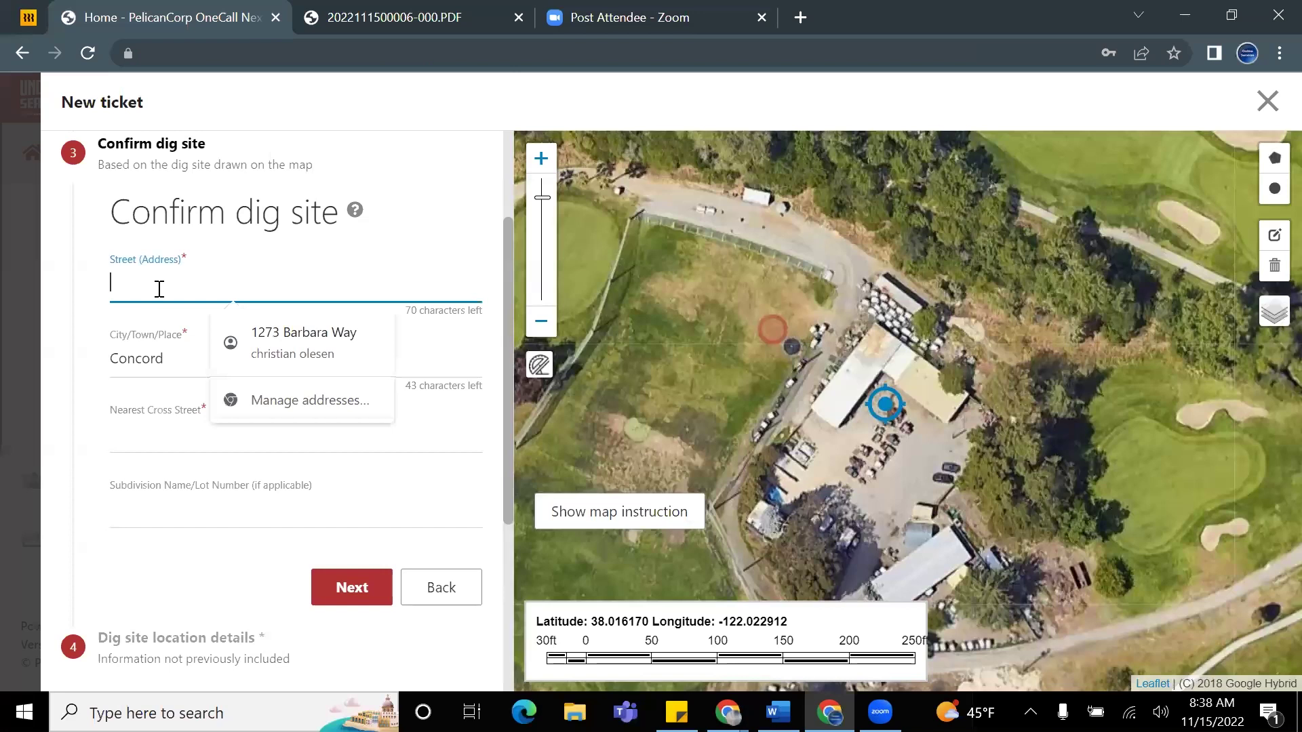
{"action": "type", "text": "port"}
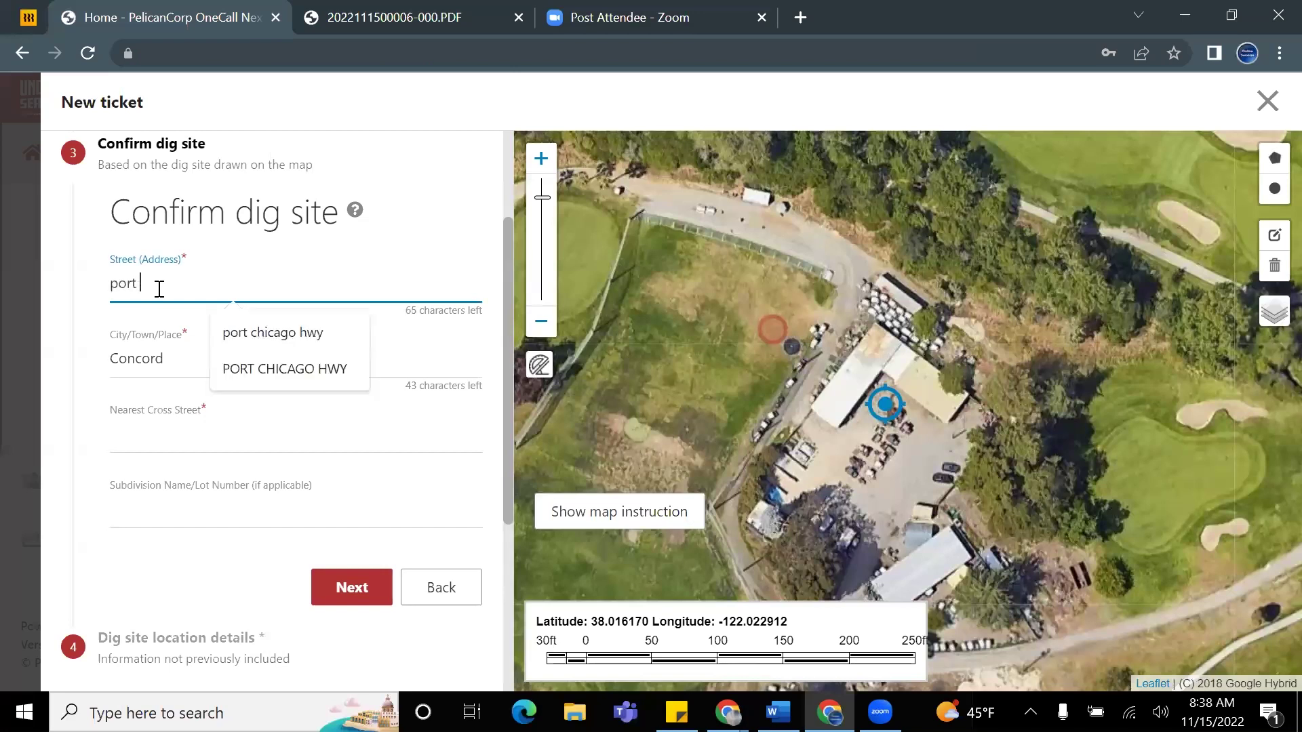
{"action": "left_click", "coordinate": [251, 331]}
{"action": "left_click", "coordinate": [160, 432]}
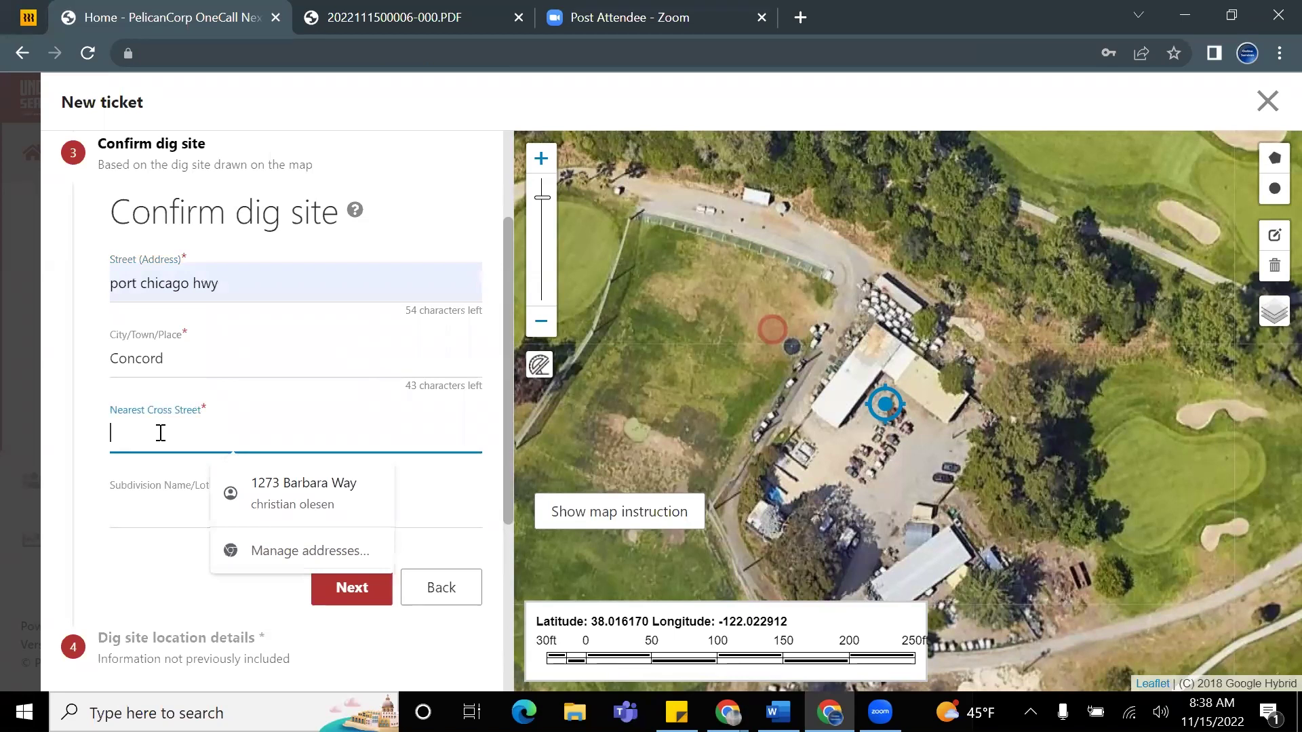
{"action": "type", "text": "h"}
{"action": "key", "text": "BackSpace"}
{"action": "type", "text": "h"}
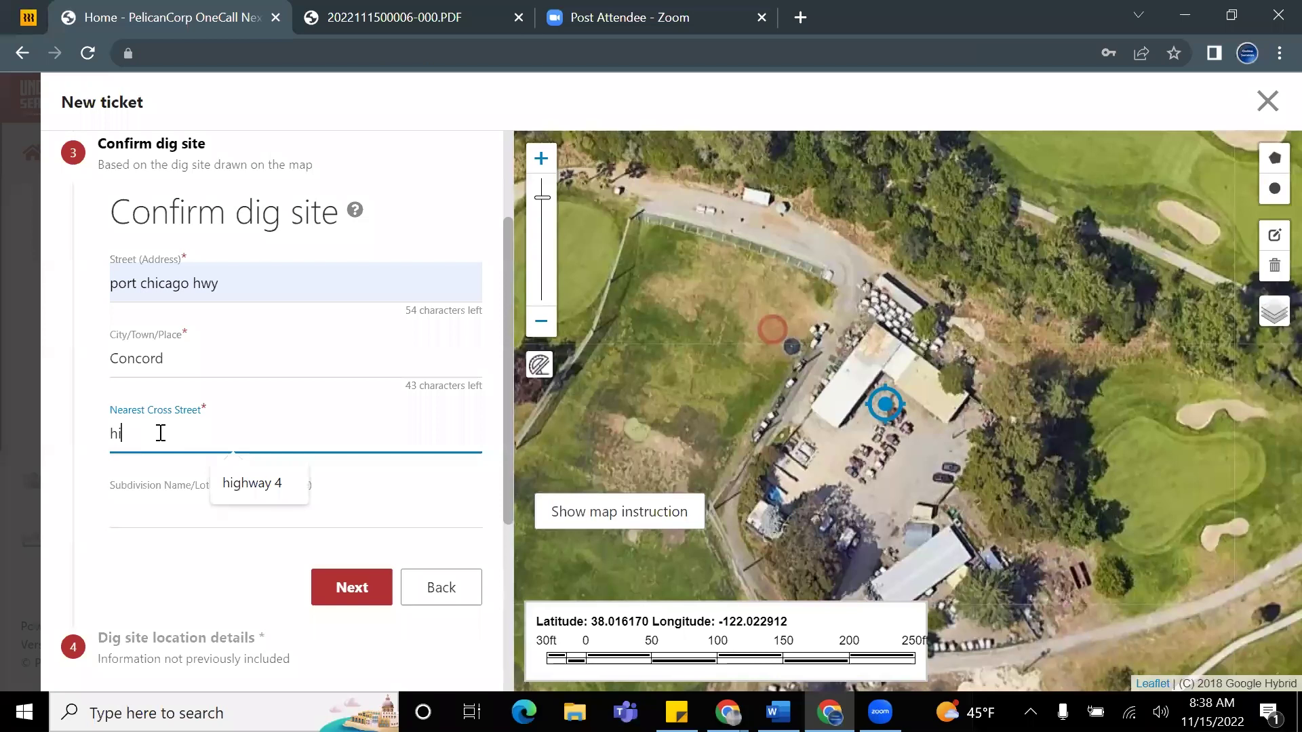
{"action": "type", "text": "i"}
{"action": "left_click", "coordinate": [245, 491]}
Step: Validate the address, submit the dig ticket, then begin another new ticket
{"action": "scroll", "coordinate": [305, 474], "scroll_direction": "down", "scroll_amount": 2}
{"action": "left_click", "coordinate": [353, 381]}
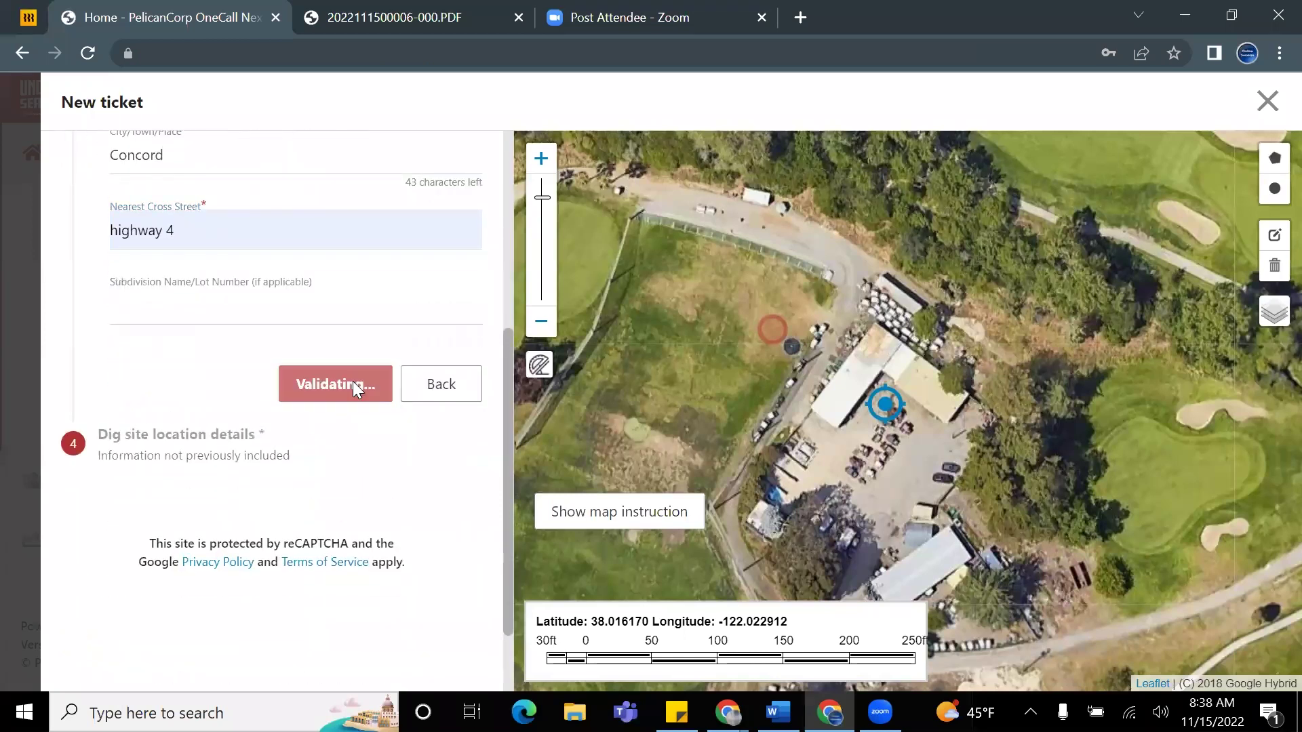
{"action": "scroll", "coordinate": [345, 380], "scroll_direction": "down", "scroll_amount": 7}
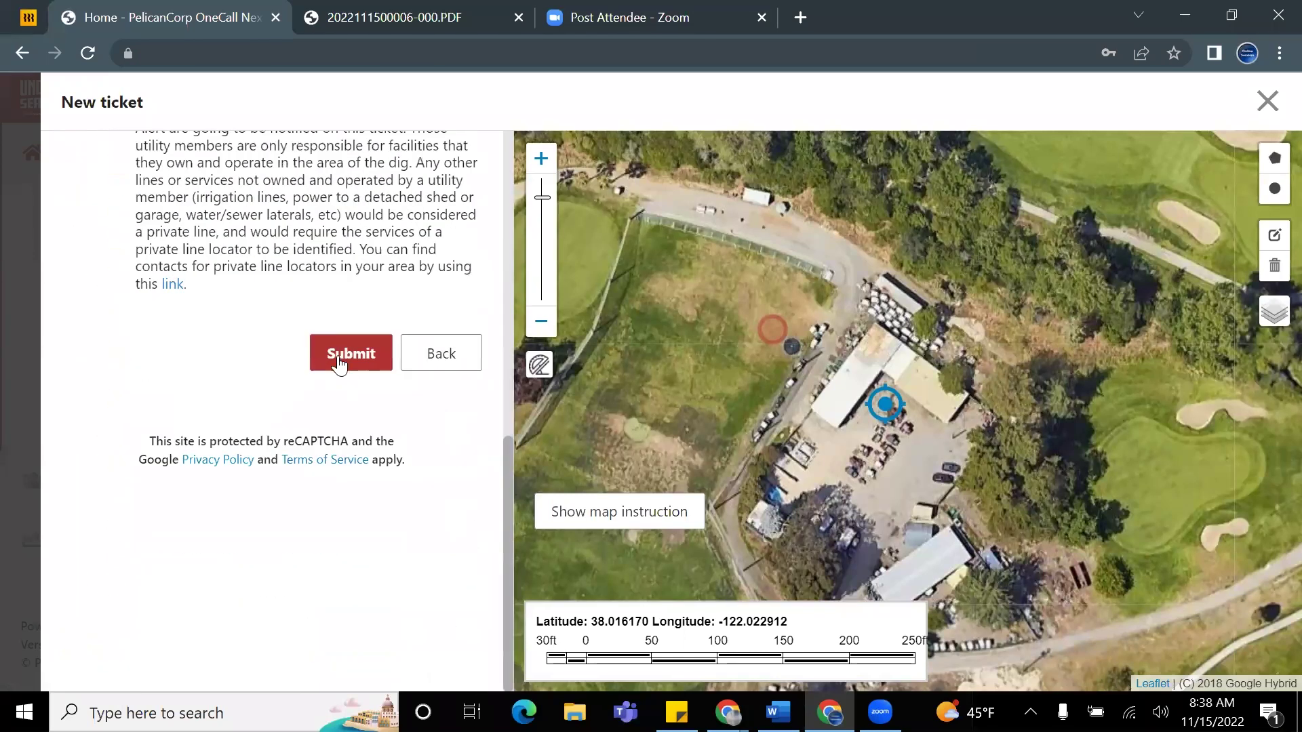
{"action": "left_click", "coordinate": [339, 355]}
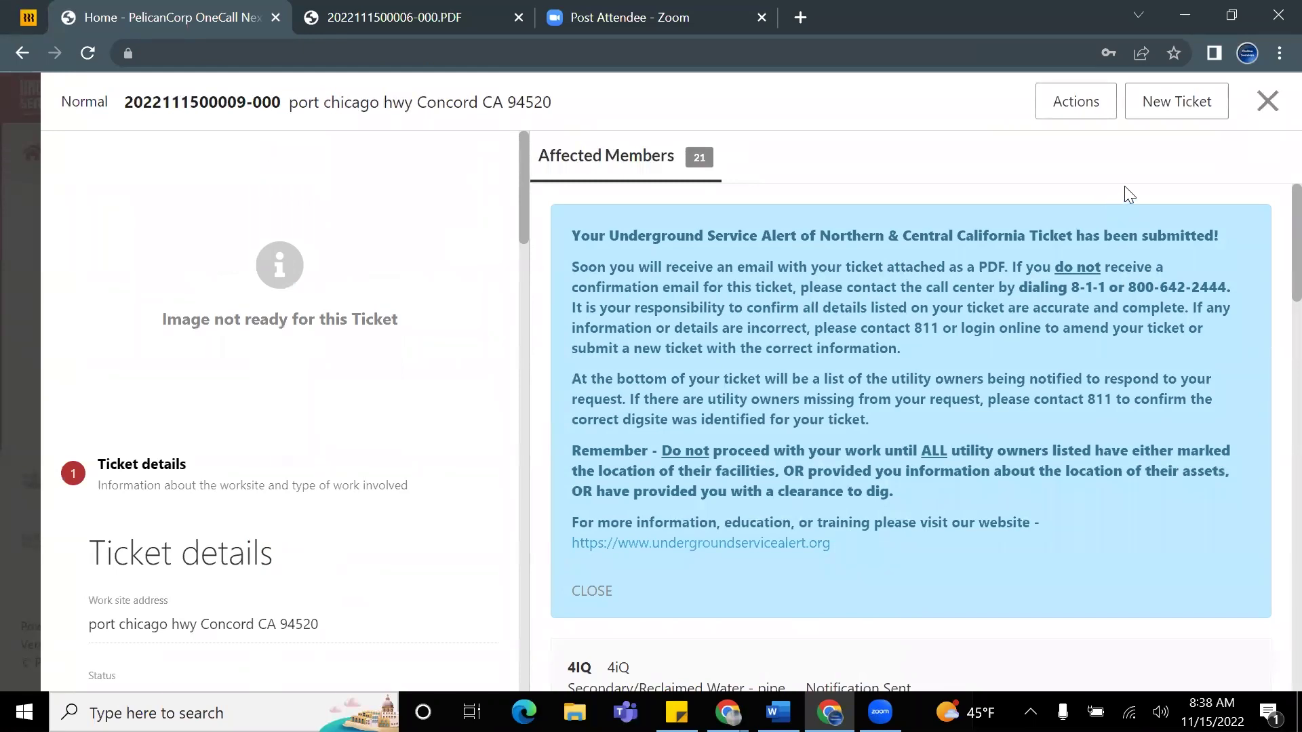
{"action": "left_click", "coordinate": [1184, 108]}
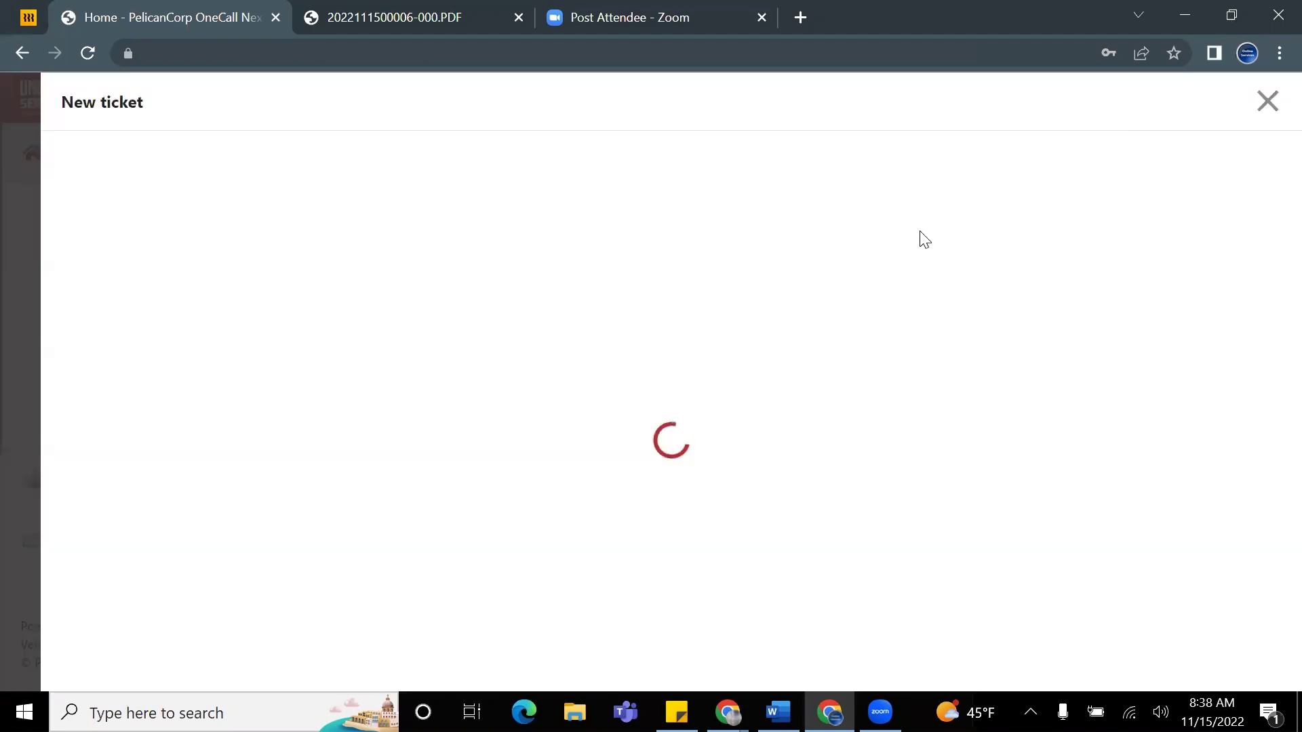
Step: Keep Residential as the type of work and set activity to Grade/Level/Site Prep/Finish Work
{"action": "scroll", "coordinate": [369, 278], "scroll_direction": "down", "scroll_amount": 2}
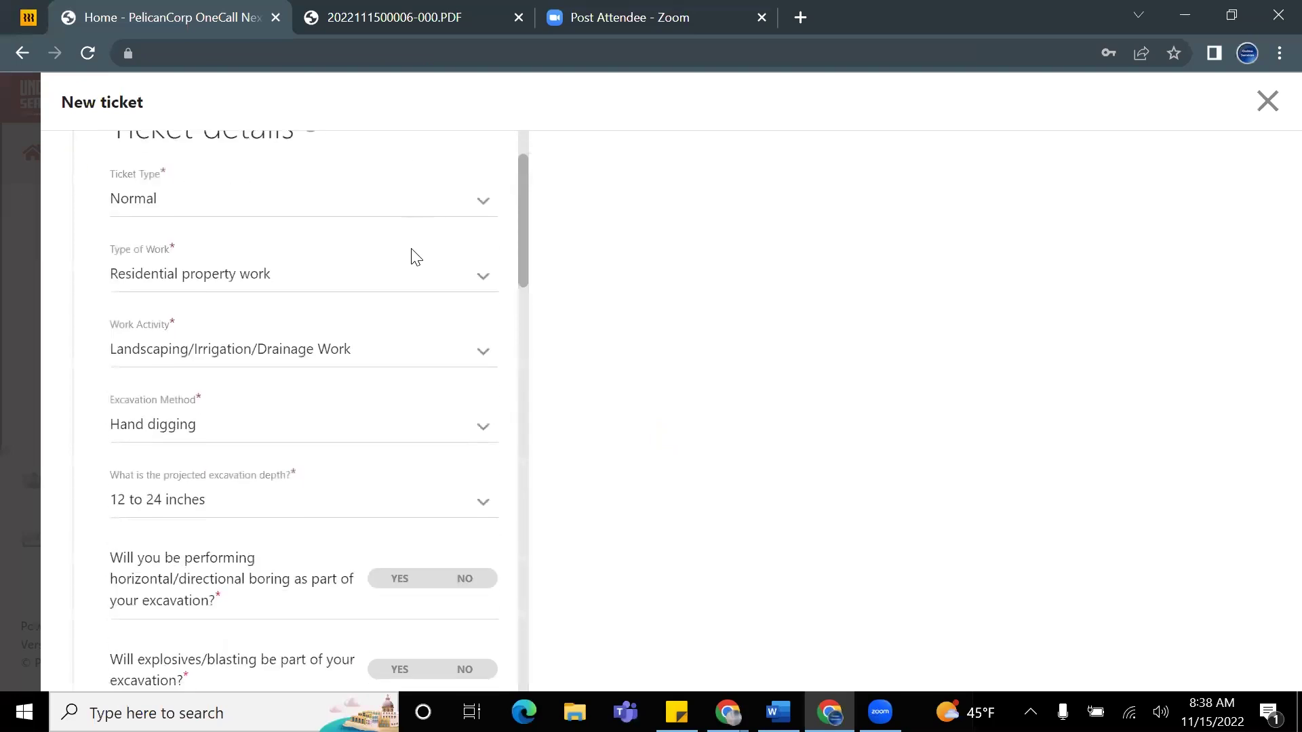
{"action": "left_click", "coordinate": [280, 284]}
{"action": "scroll", "coordinate": [297, 373], "scroll_direction": "down", "scroll_amount": 1}
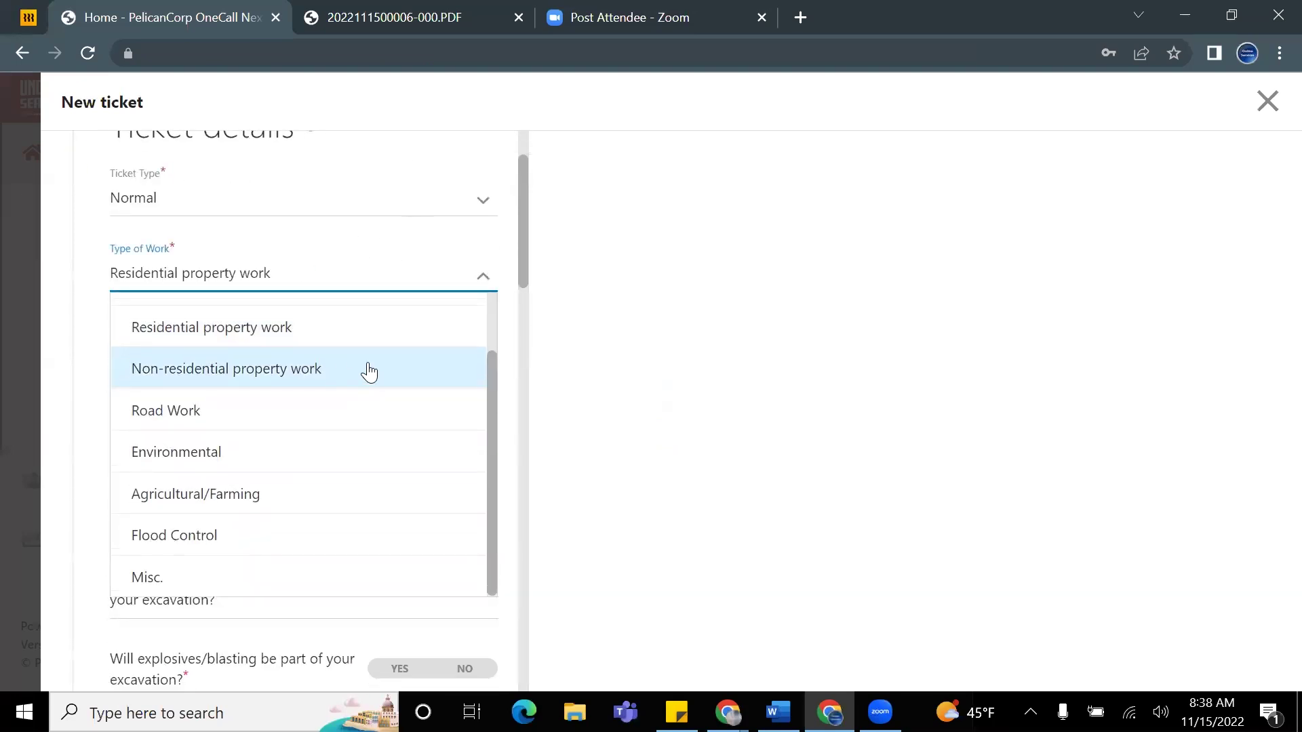
{"action": "left_click", "coordinate": [269, 345]}
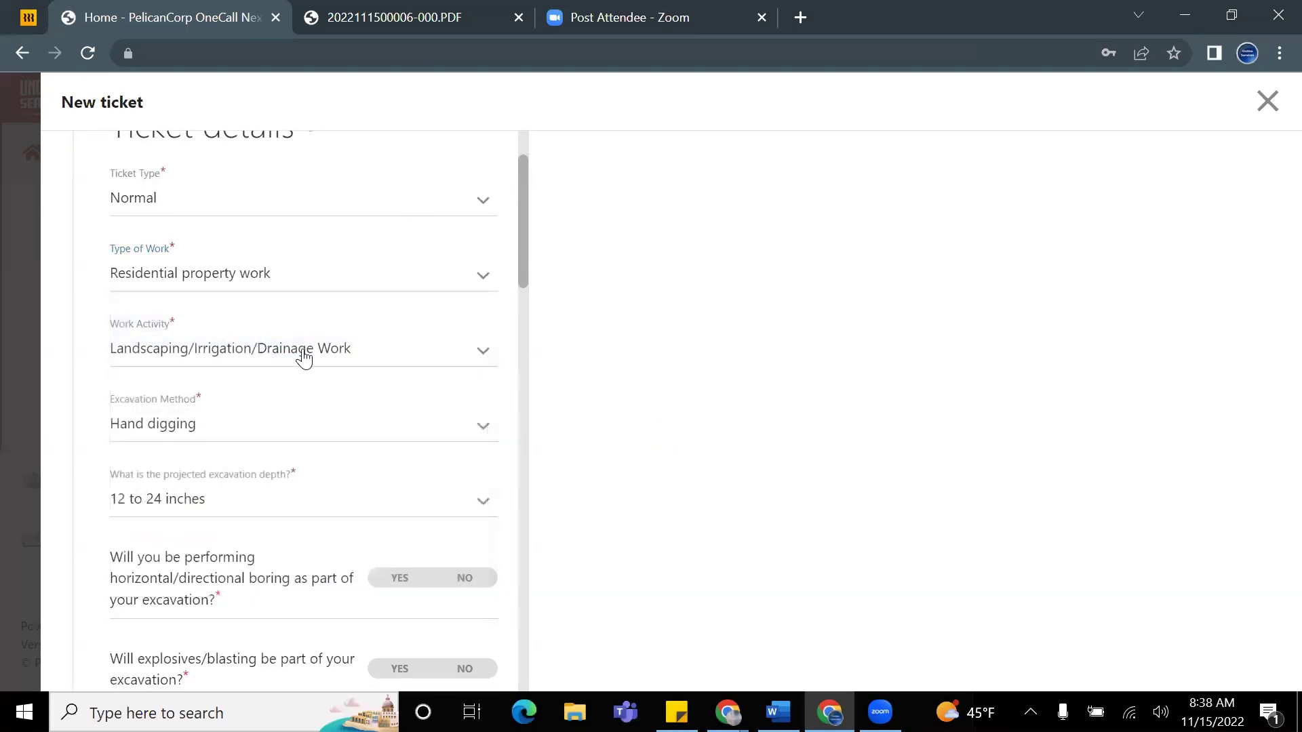
{"action": "left_click", "coordinate": [303, 358]}
{"action": "scroll", "coordinate": [272, 393], "scroll_direction": "down", "scroll_amount": 5}
{"action": "scroll", "coordinate": [282, 486], "scroll_direction": "down", "scroll_amount": 4}
{"action": "scroll", "coordinate": [278, 485], "scroll_direction": "up", "scroll_amount": 3}
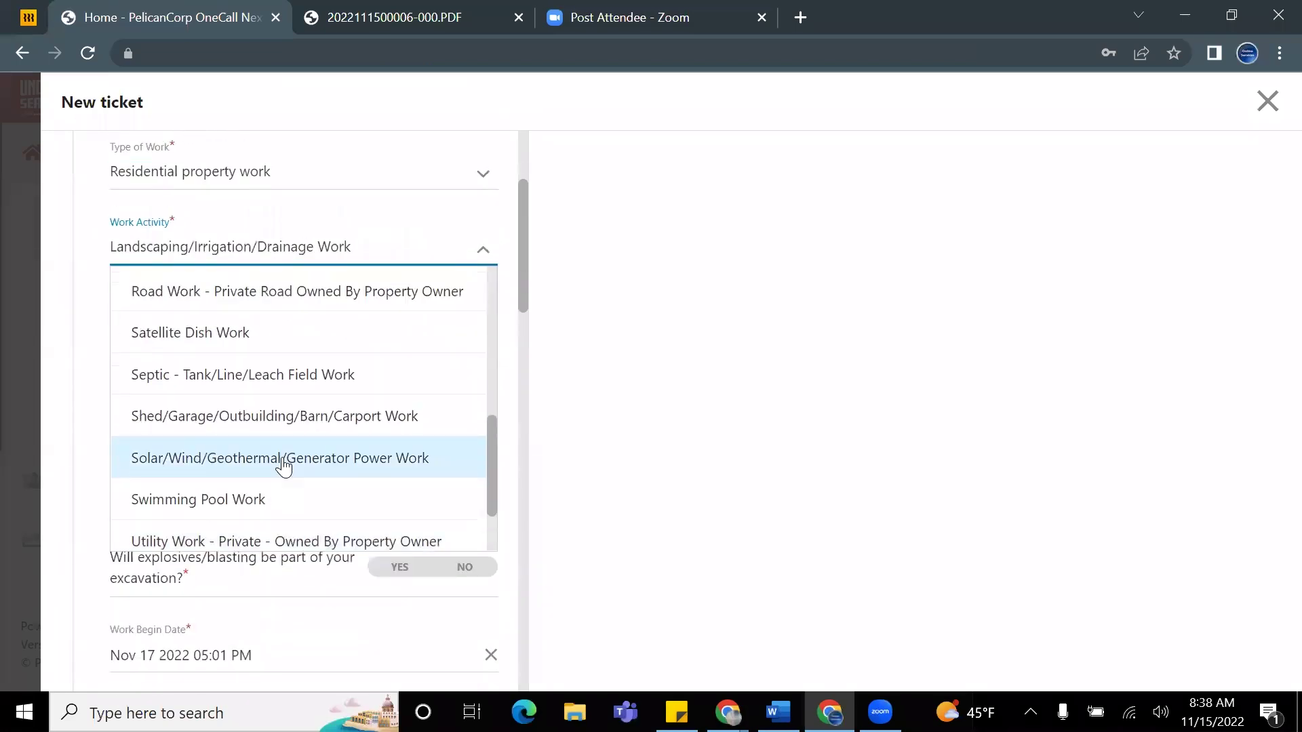
{"action": "scroll", "coordinate": [284, 471], "scroll_direction": "up", "scroll_amount": 5}
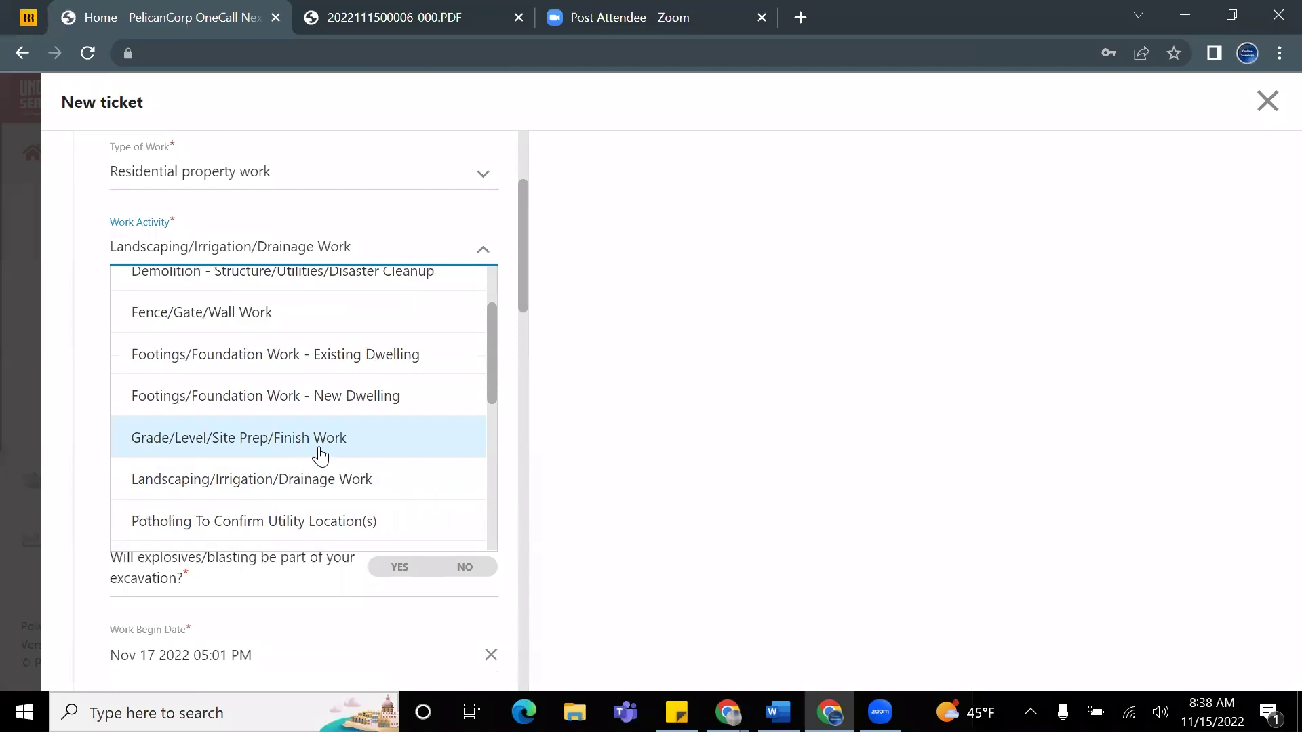
{"action": "left_click", "coordinate": [323, 446]}
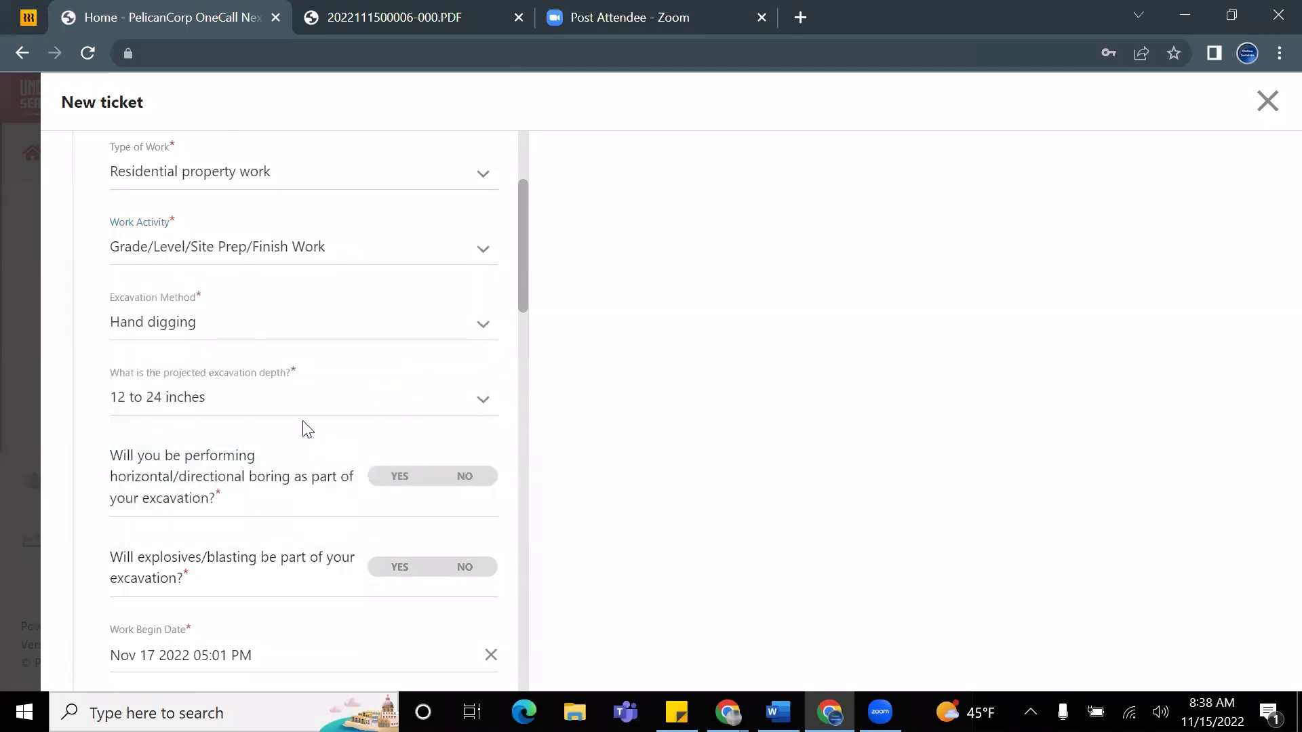
{"action": "scroll", "coordinate": [329, 299], "scroll_direction": "up", "scroll_amount": 2}
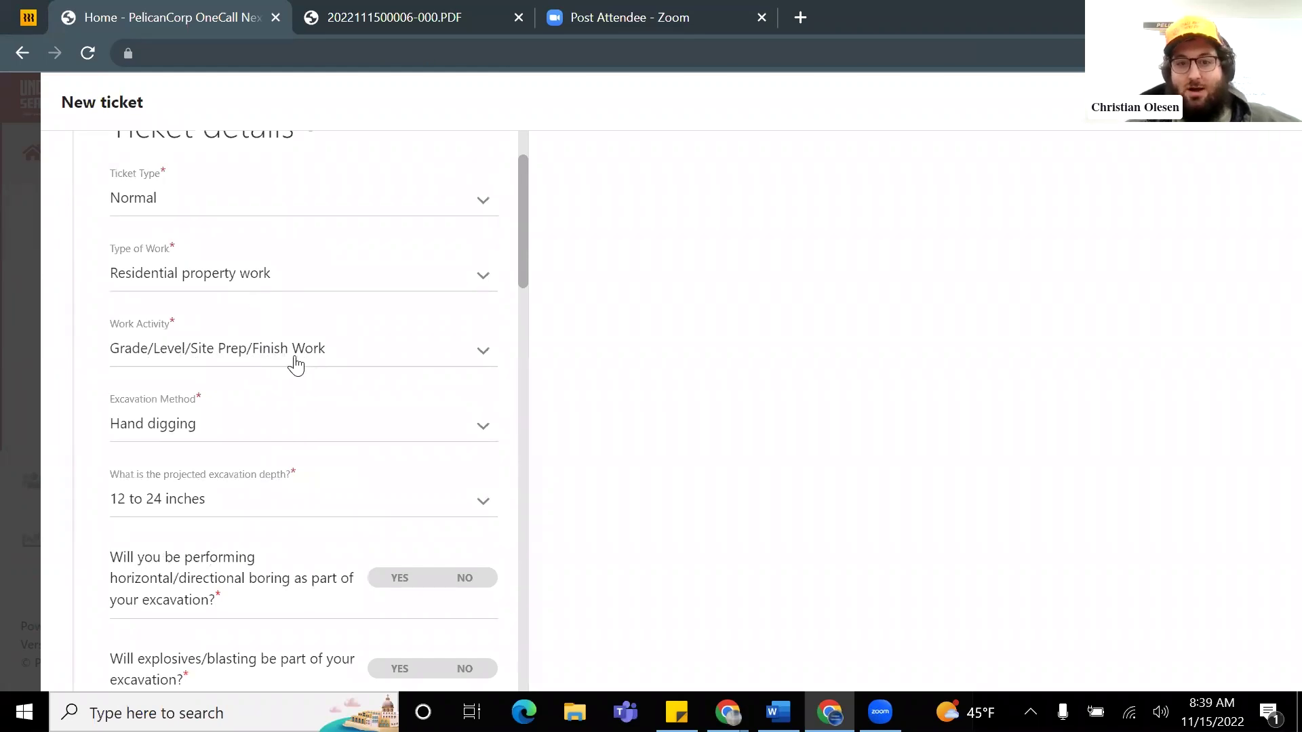
{"action": "scroll", "coordinate": [285, 393], "scroll_direction": "down", "scroll_amount": 2}
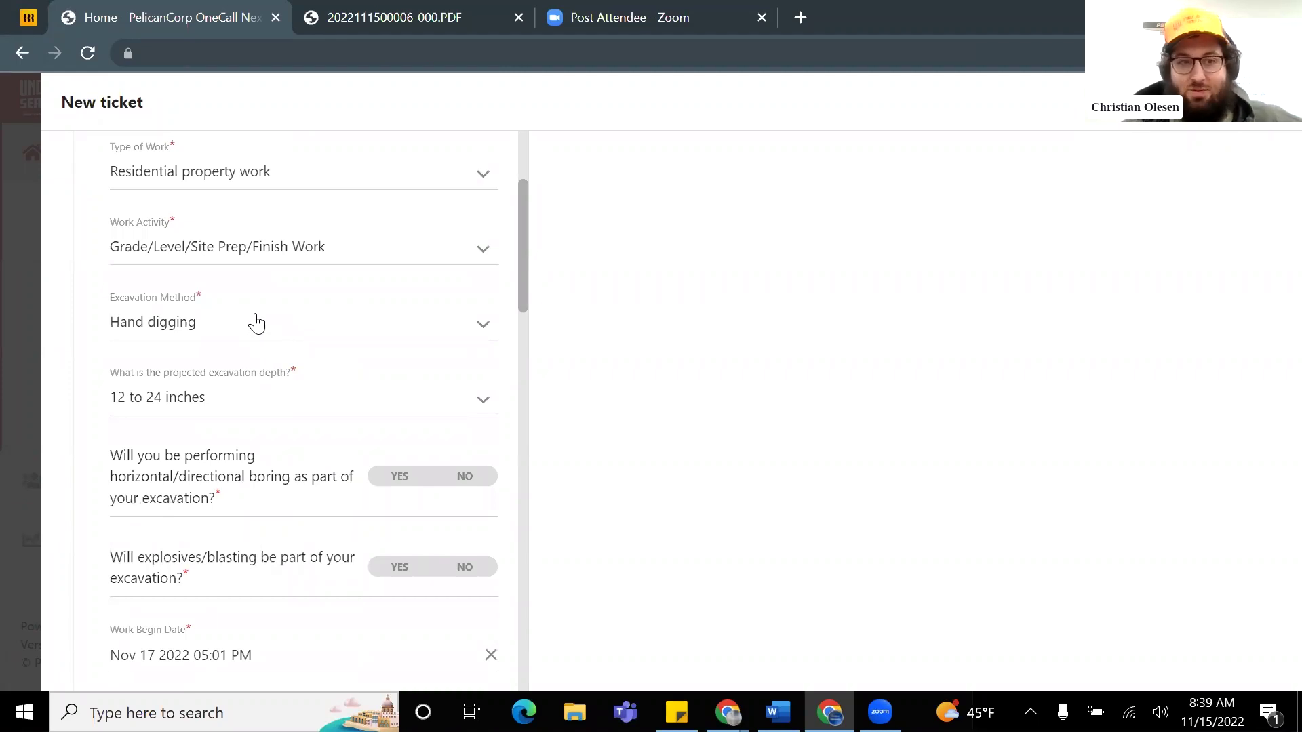
Step: Choose Grader as the excavation method with a depth of 24 to 48 inches
{"action": "left_click", "coordinate": [270, 330]}
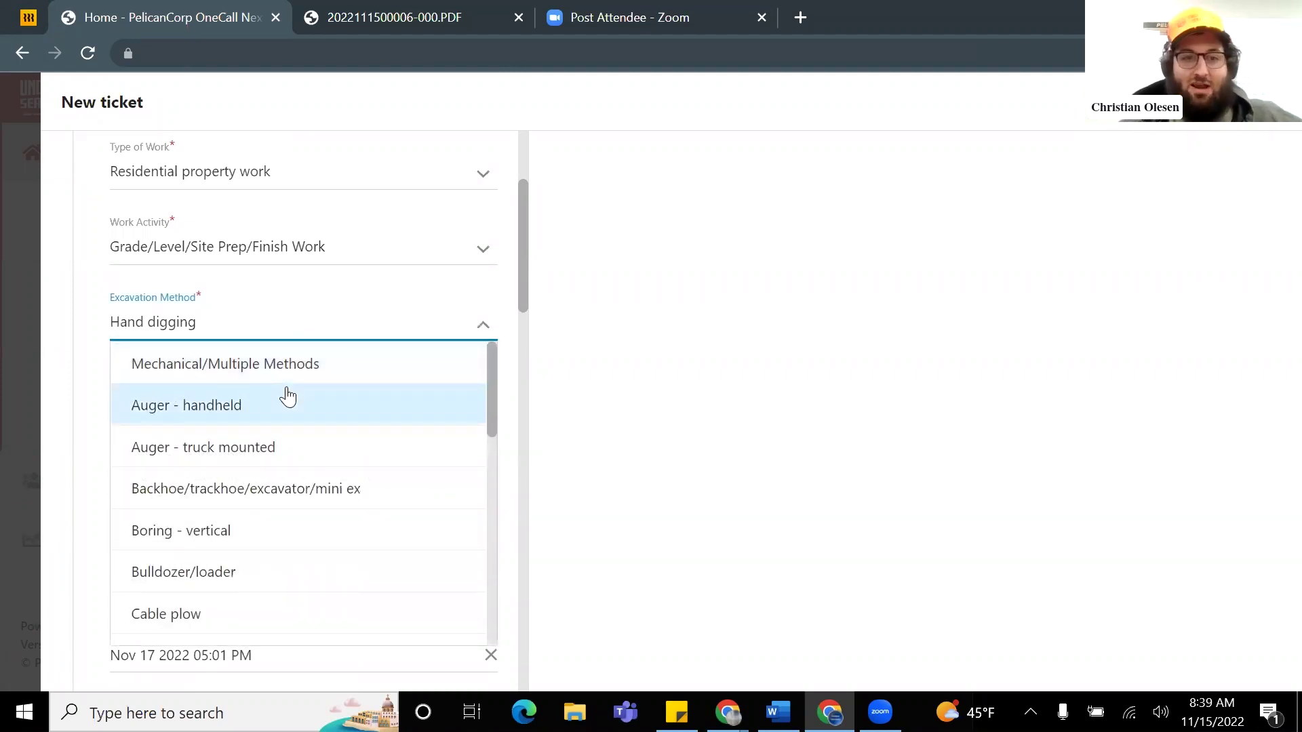
{"action": "scroll", "coordinate": [299, 414], "scroll_direction": "down", "scroll_amount": 5}
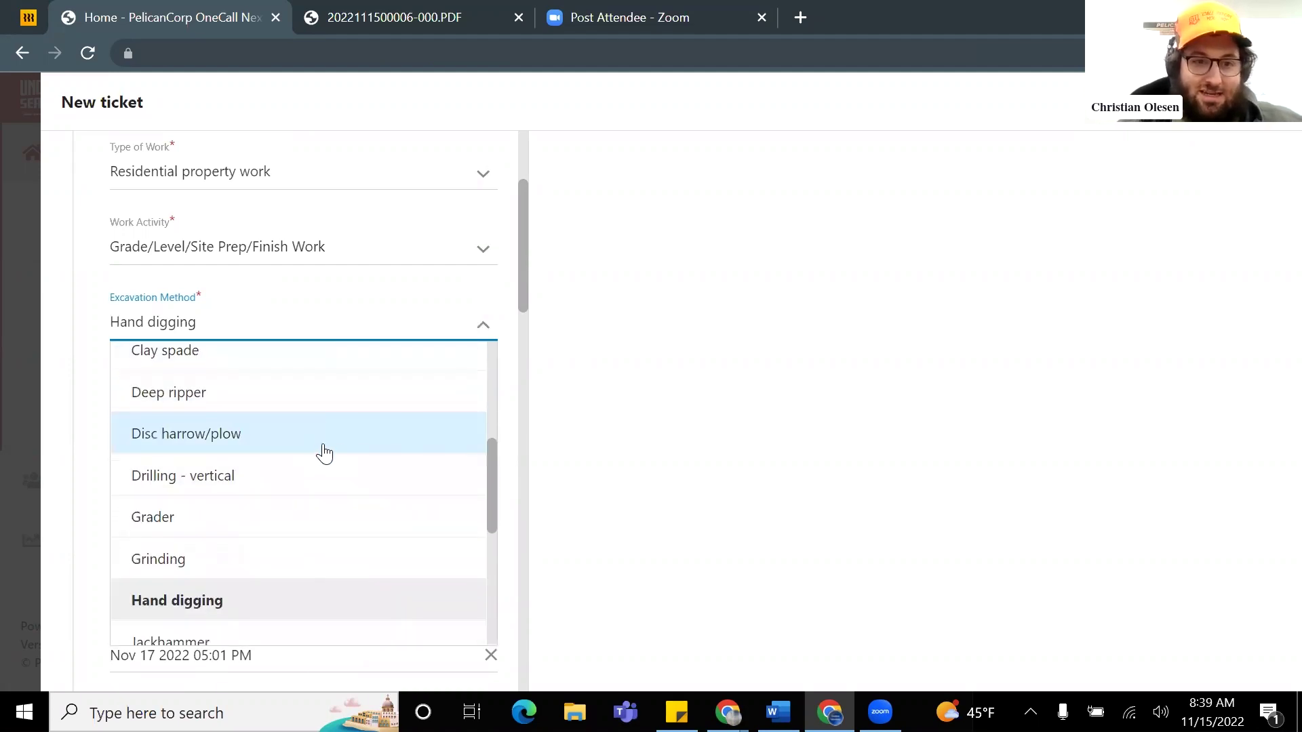
{"action": "scroll", "coordinate": [270, 488], "scroll_direction": "down", "scroll_amount": 2}
{"action": "scroll", "coordinate": [257, 484], "scroll_direction": "up", "scroll_amount": 2}
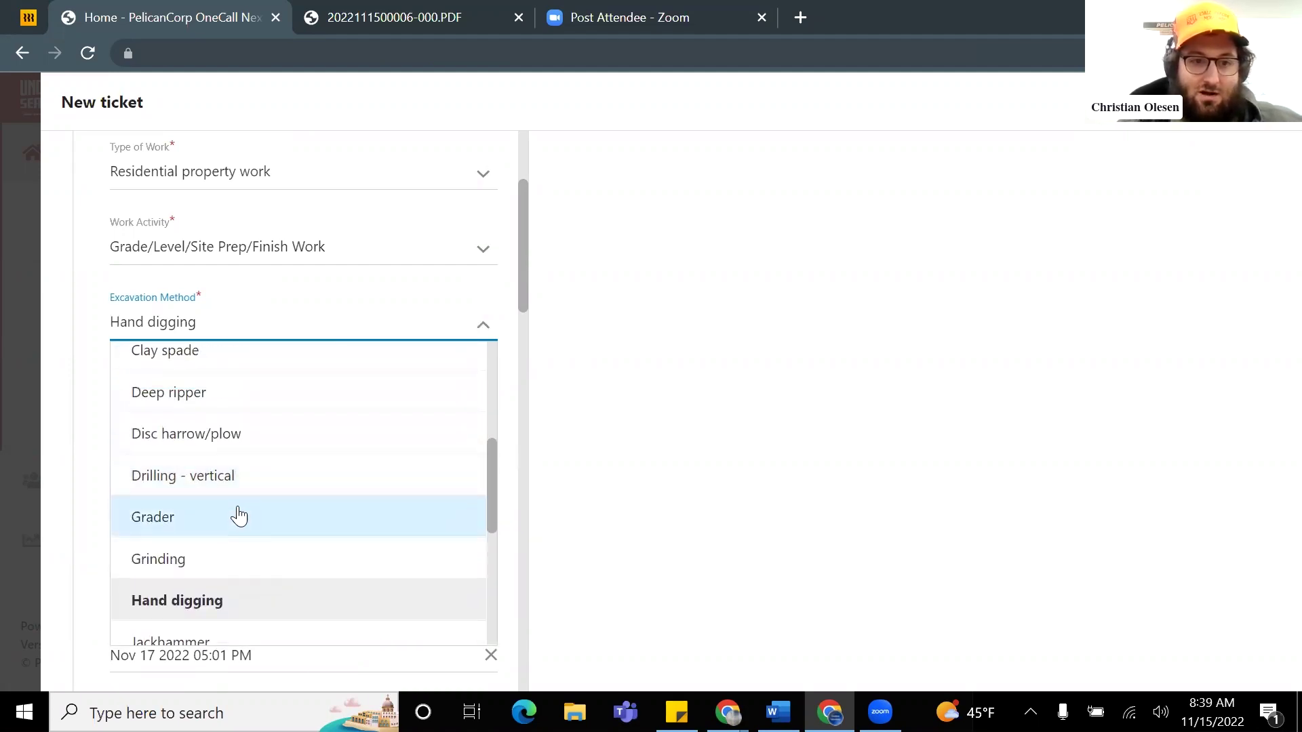
{"action": "left_click", "coordinate": [237, 514]}
{"action": "scroll", "coordinate": [200, 420], "scroll_direction": "down", "scroll_amount": 1}
{"action": "left_click", "coordinate": [251, 310]}
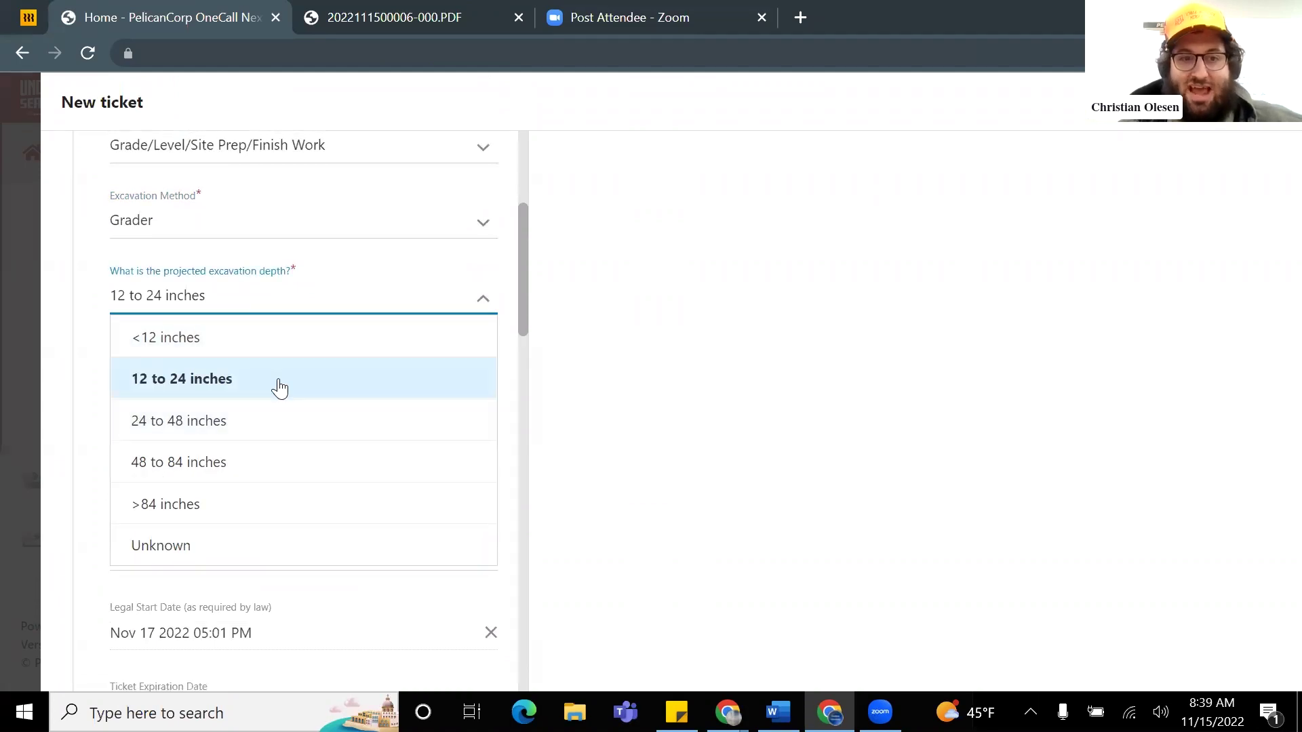
{"action": "left_click", "coordinate": [258, 427]}
Step: Answer No to both directional boring and explosives or blasting
{"action": "scroll", "coordinate": [322, 368], "scroll_direction": "down", "scroll_amount": 1}
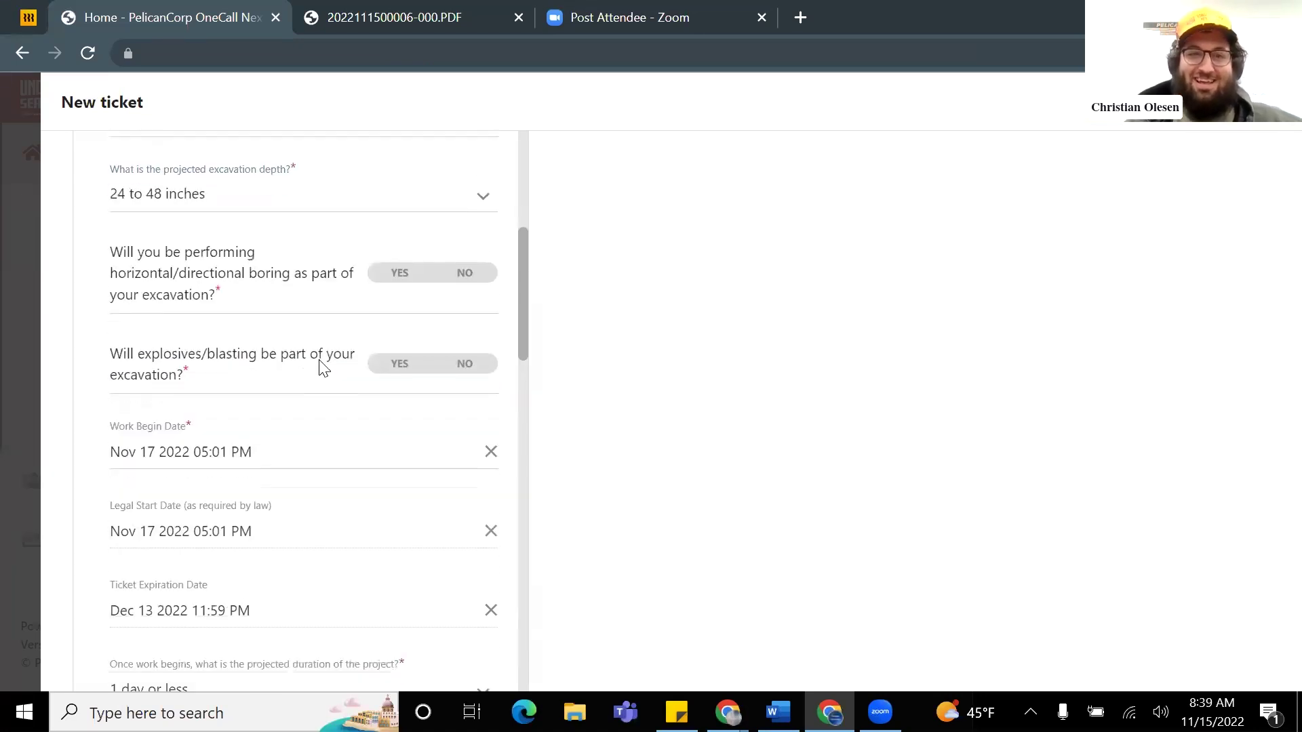
{"action": "left_click", "coordinate": [465, 278]}
{"action": "left_click", "coordinate": [461, 364]}
{"action": "scroll", "coordinate": [405, 359], "scroll_direction": "down", "scroll_amount": 2}
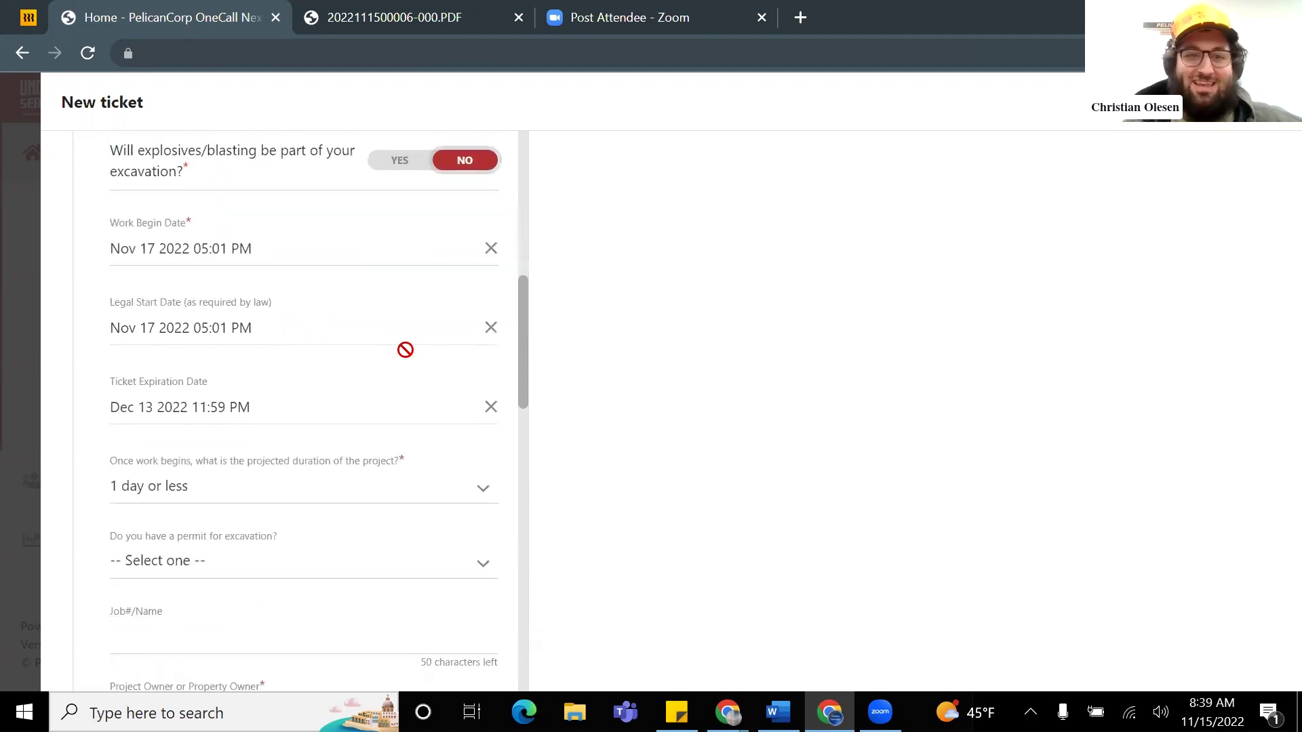
{"action": "scroll", "coordinate": [404, 350], "scroll_direction": "down", "scroll_amount": 3}
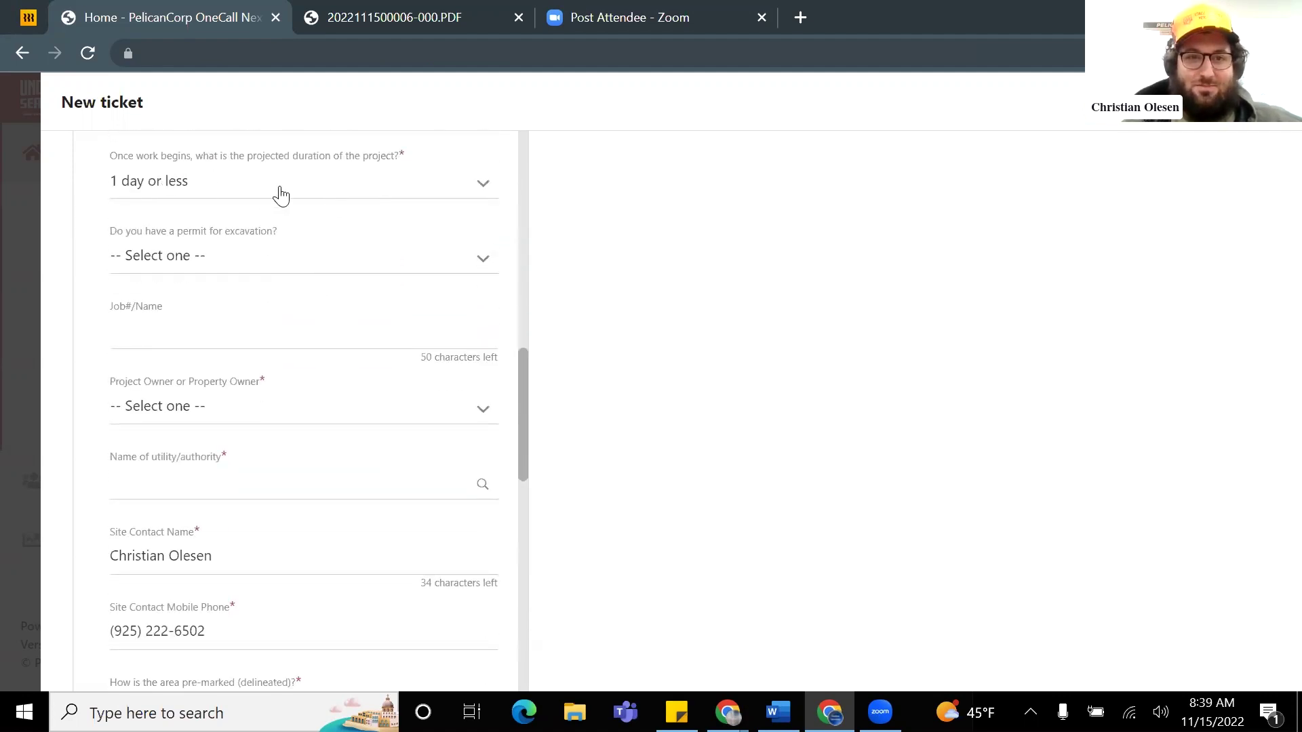
{"action": "left_click", "coordinate": [237, 194]}
Step: Set project duration to 8-14 days and the excavation permit to City/Town
{"action": "left_click", "coordinate": [234, 354]}
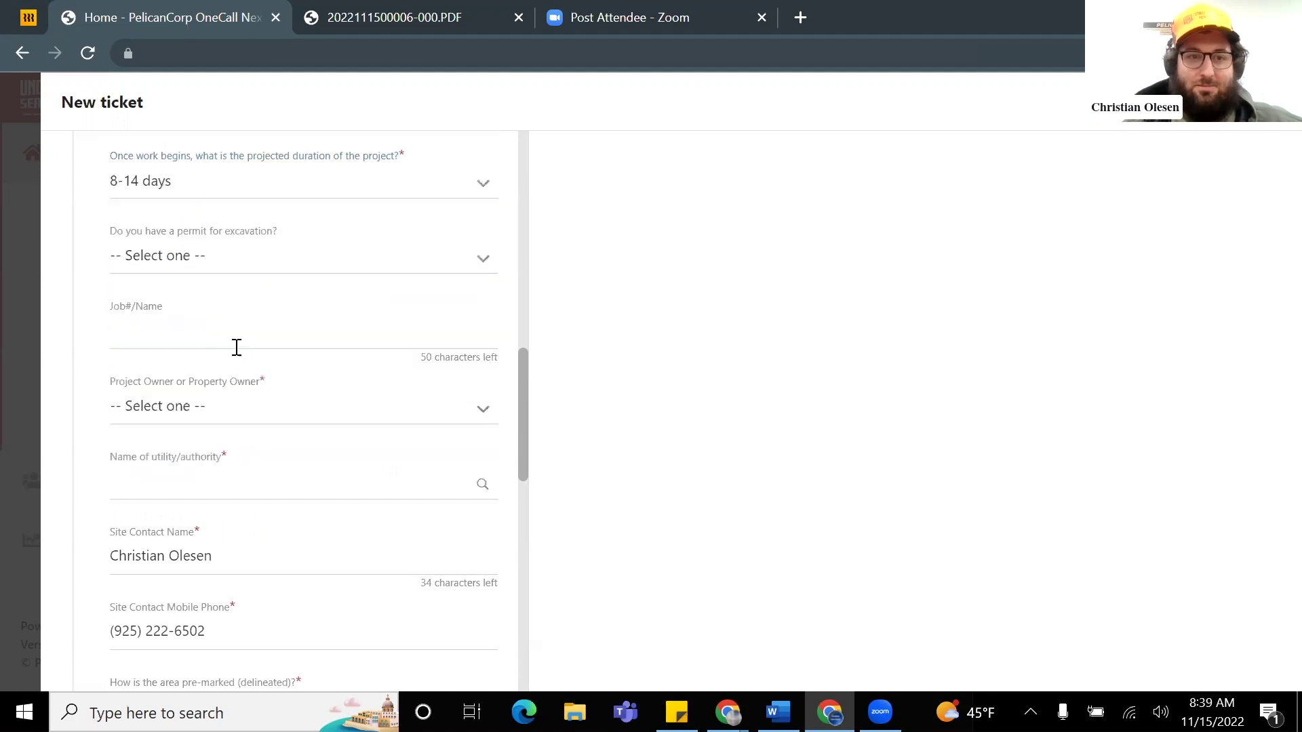
{"action": "left_click", "coordinate": [268, 265]}
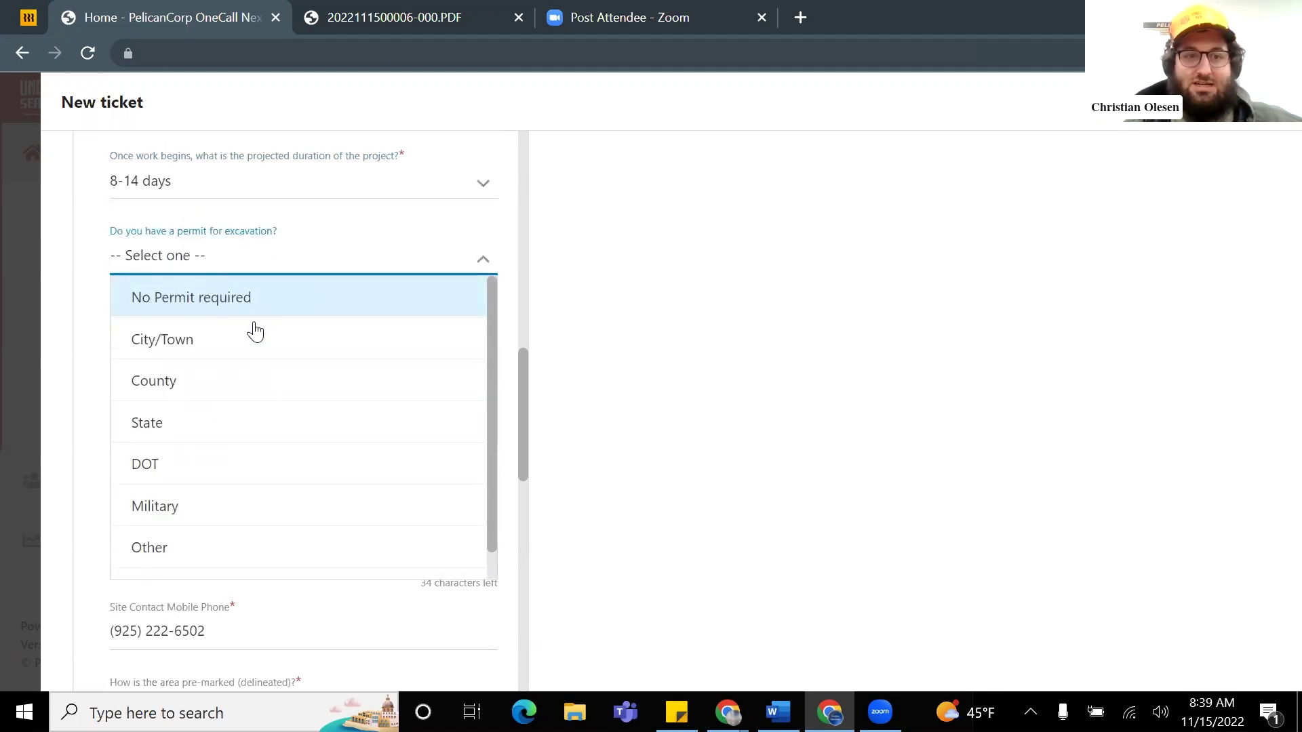
{"action": "scroll", "coordinate": [256, 383], "scroll_direction": "down", "scroll_amount": 1}
{"action": "scroll", "coordinate": [278, 349], "scroll_direction": "up", "scroll_amount": 1}
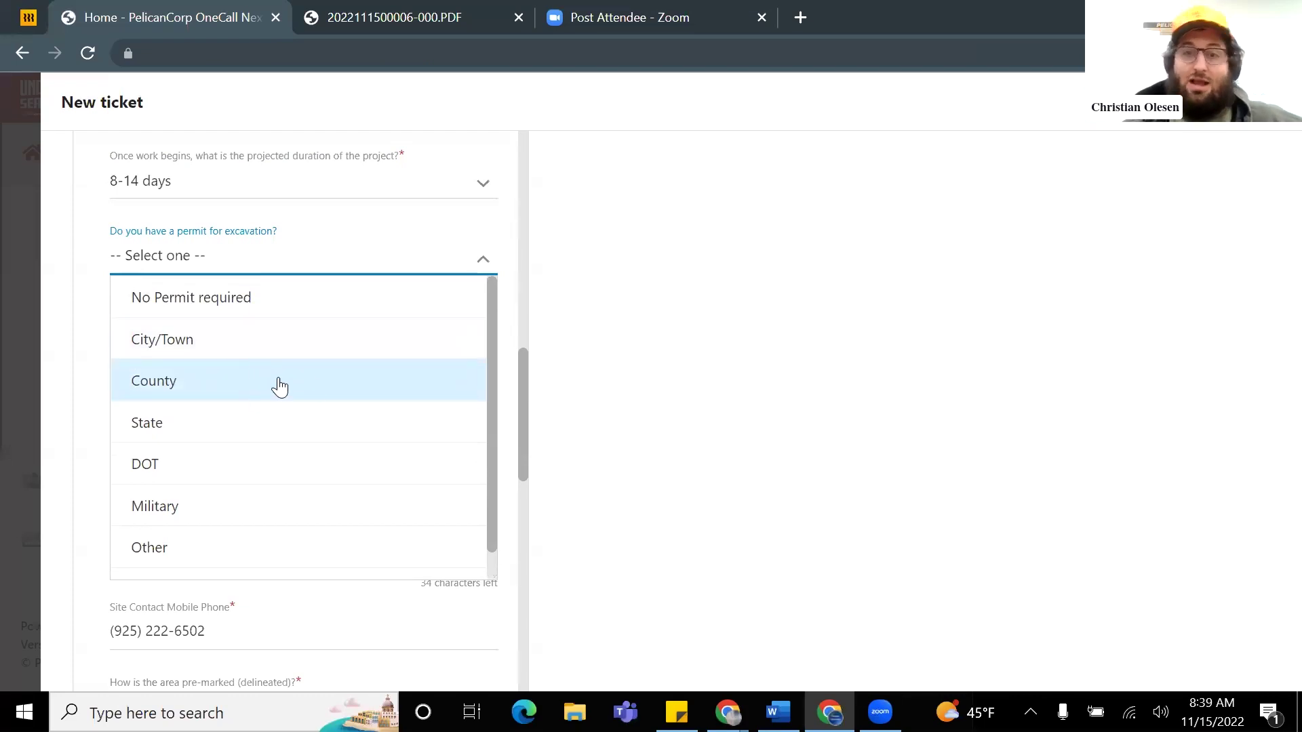
{"action": "left_click", "coordinate": [225, 349]}
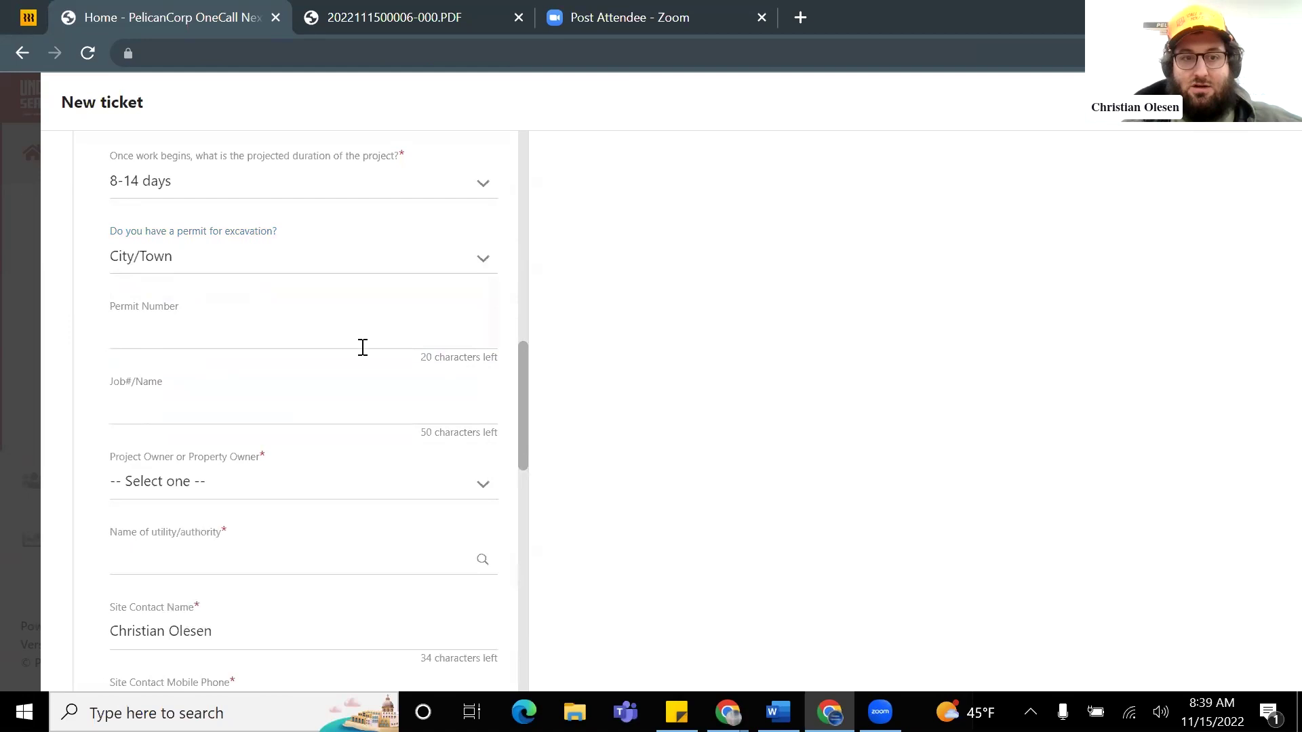
{"action": "scroll", "coordinate": [169, 281], "scroll_direction": "down", "scroll_amount": 2}
{"action": "scroll", "coordinate": [217, 305], "scroll_direction": "down", "scroll_amount": 2}
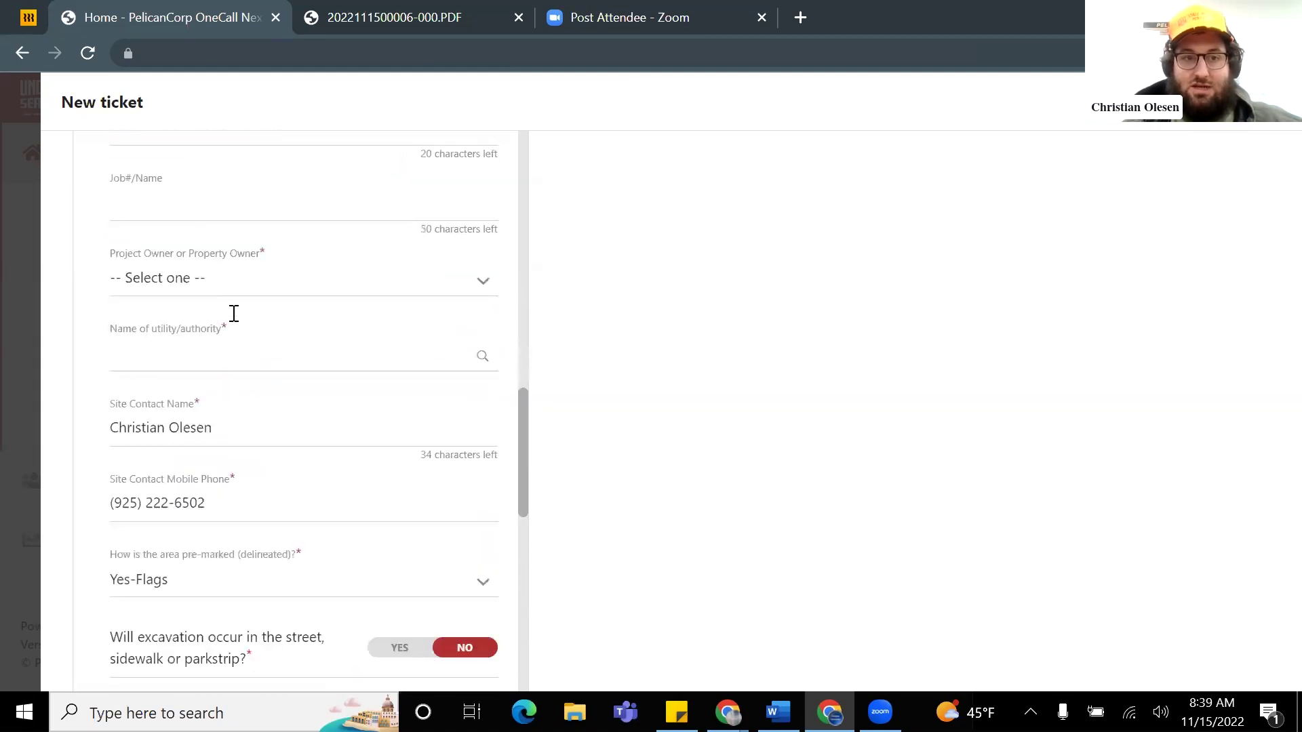
Step: Set project owner to Other and utility/authority to Land Developer - residential subdivision
{"action": "left_click", "coordinate": [225, 285]}
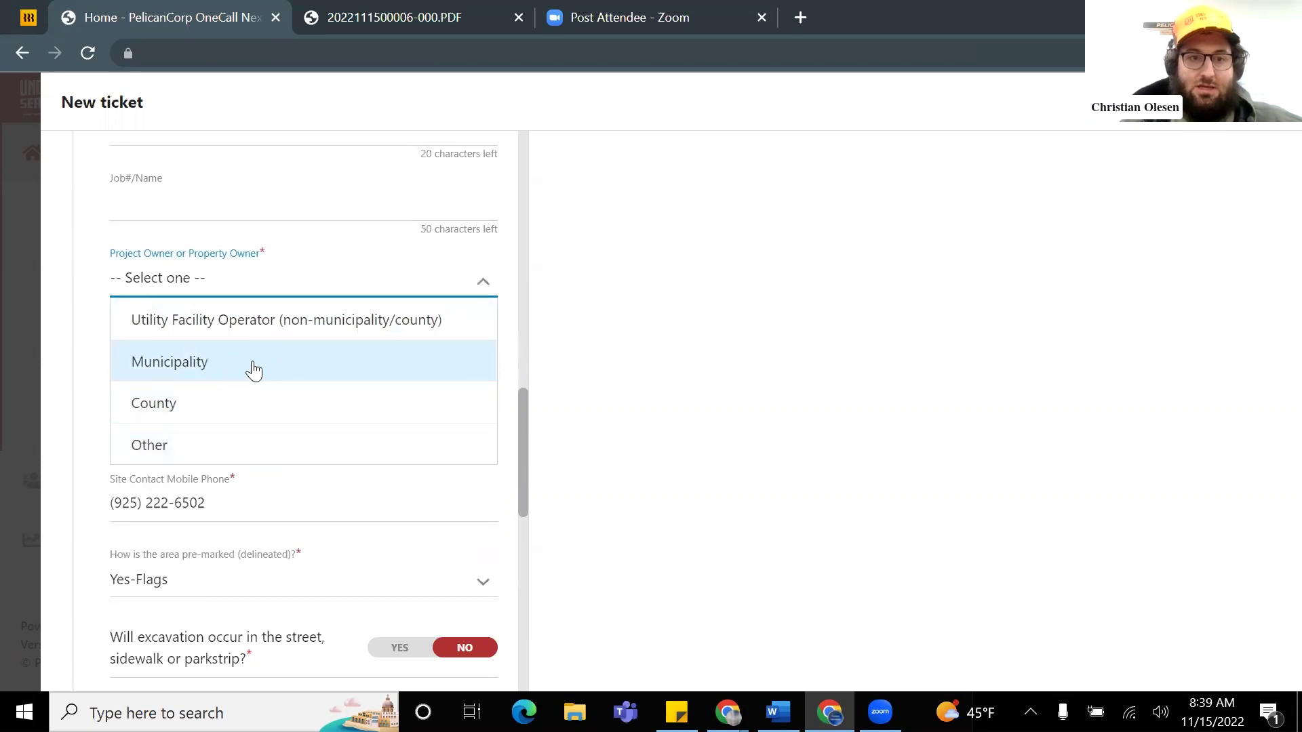
{"action": "left_click", "coordinate": [254, 369]}
{"action": "left_click", "coordinate": [234, 281]}
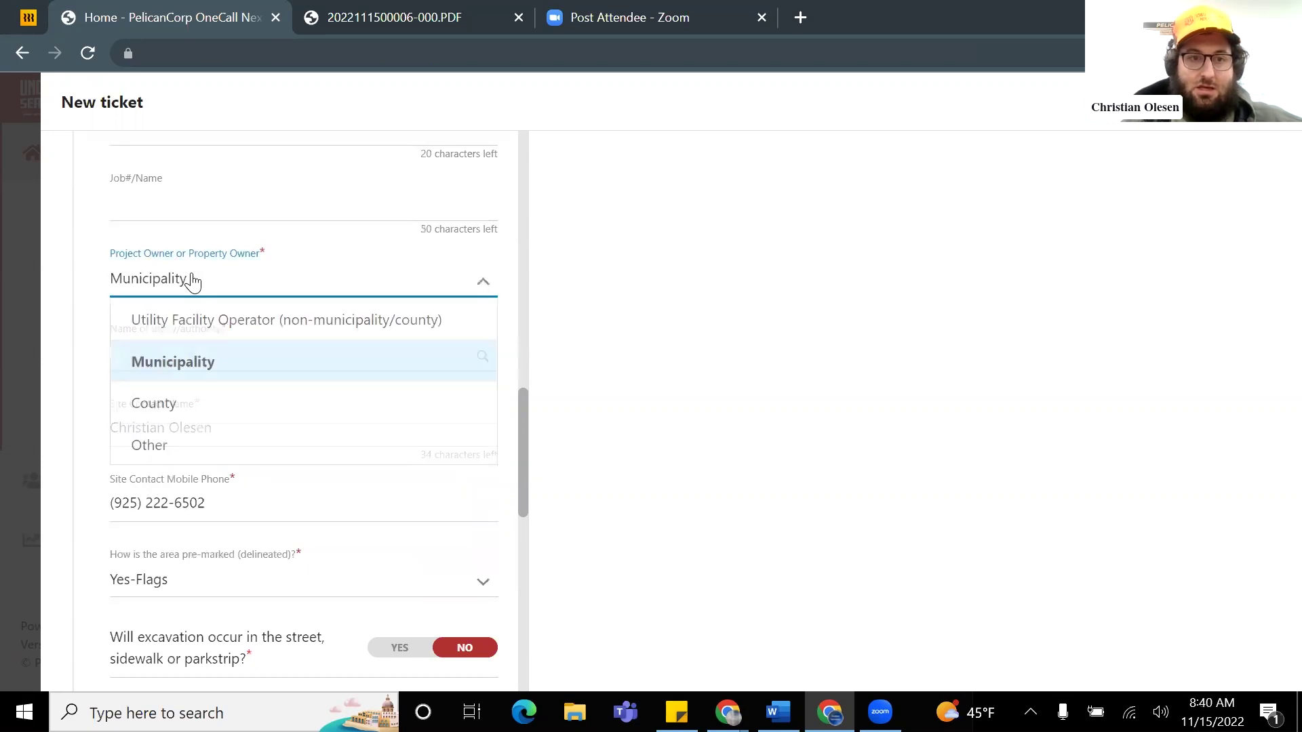
{"action": "left_click", "coordinate": [212, 444]}
{"action": "left_click", "coordinate": [215, 361]}
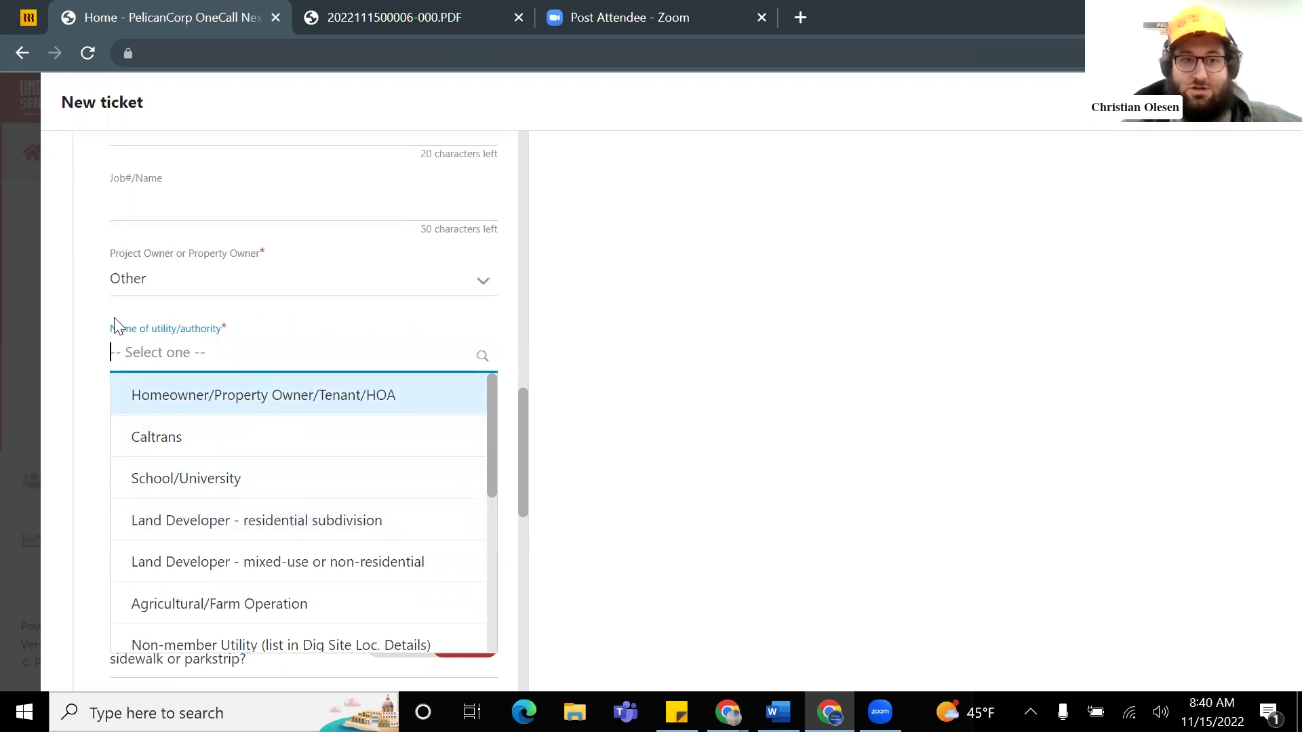
{"action": "left_click", "coordinate": [116, 327]}
{"action": "left_click", "coordinate": [185, 353]}
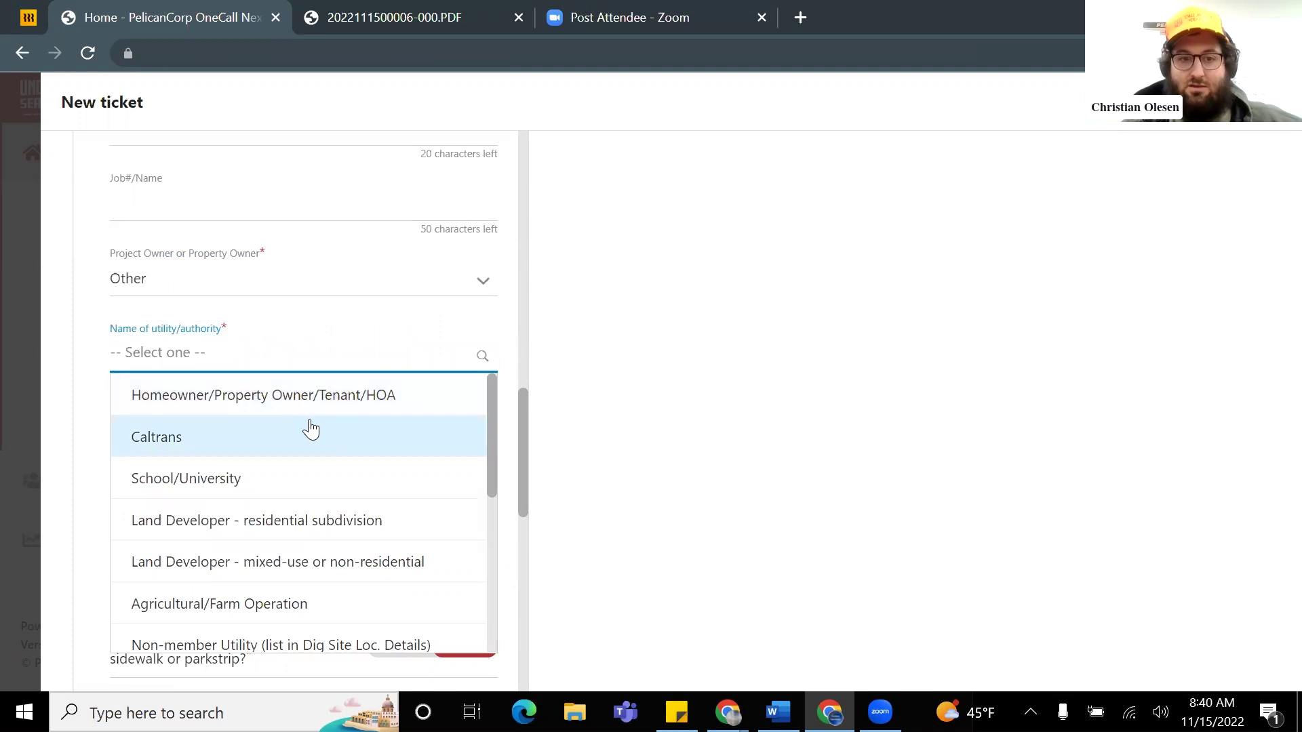
{"action": "scroll", "coordinate": [311, 429], "scroll_direction": "down", "scroll_amount": 2}
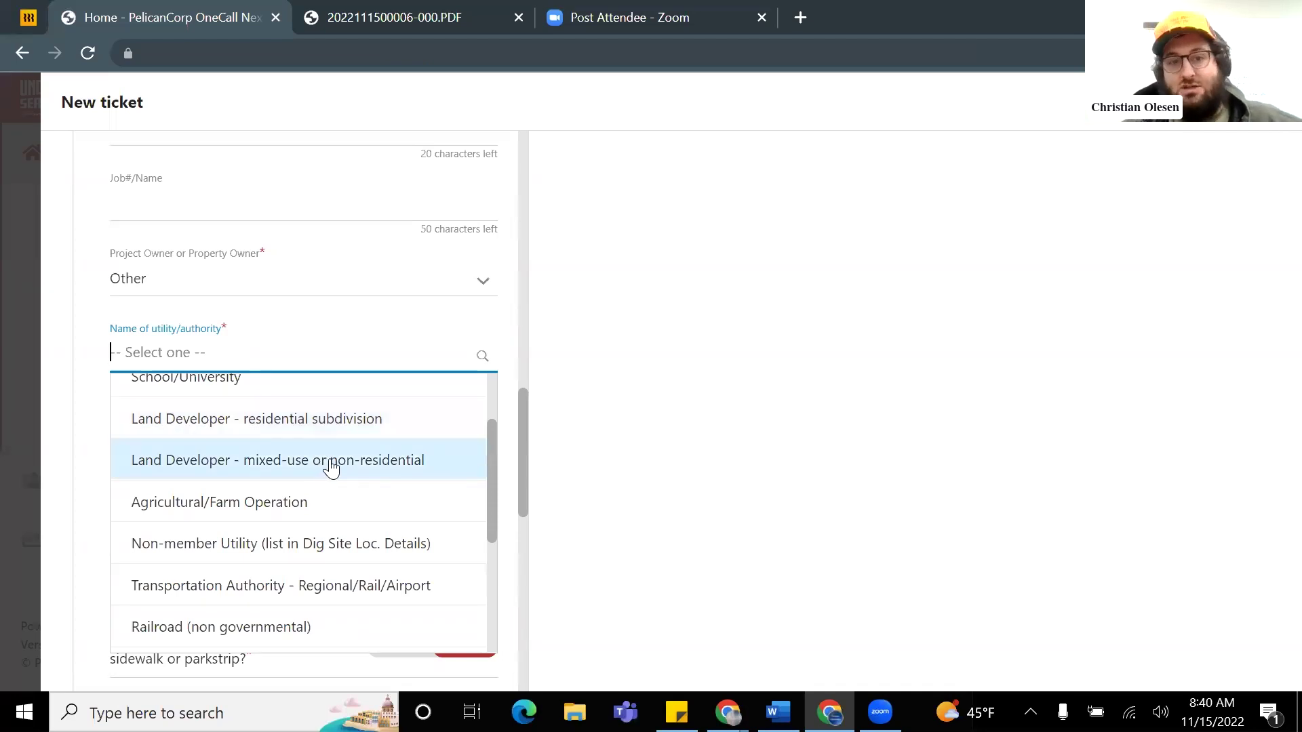
{"action": "left_click", "coordinate": [339, 427]}
Step: Answer No to pavement-only excavation and continue to the dig site location
{"action": "scroll", "coordinate": [330, 420], "scroll_direction": "down", "scroll_amount": 3}
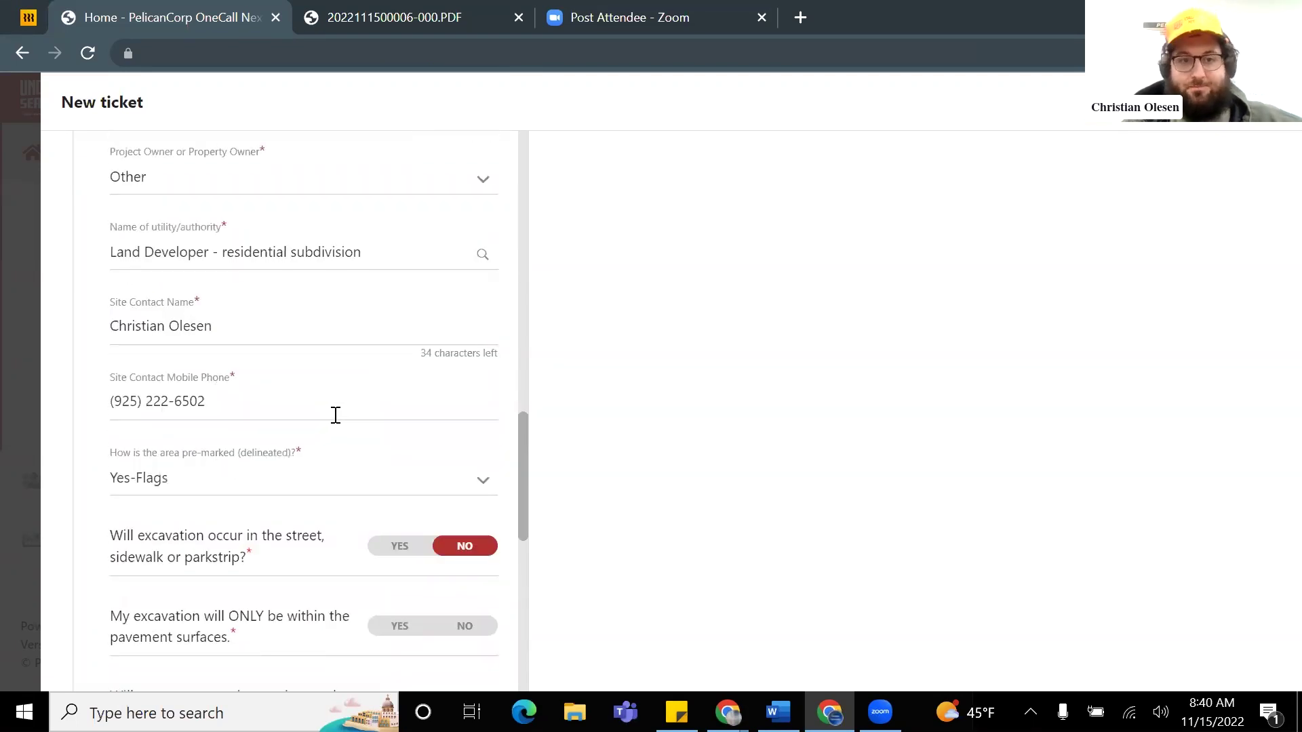
{"action": "scroll", "coordinate": [332, 424], "scroll_direction": "down", "scroll_amount": 2}
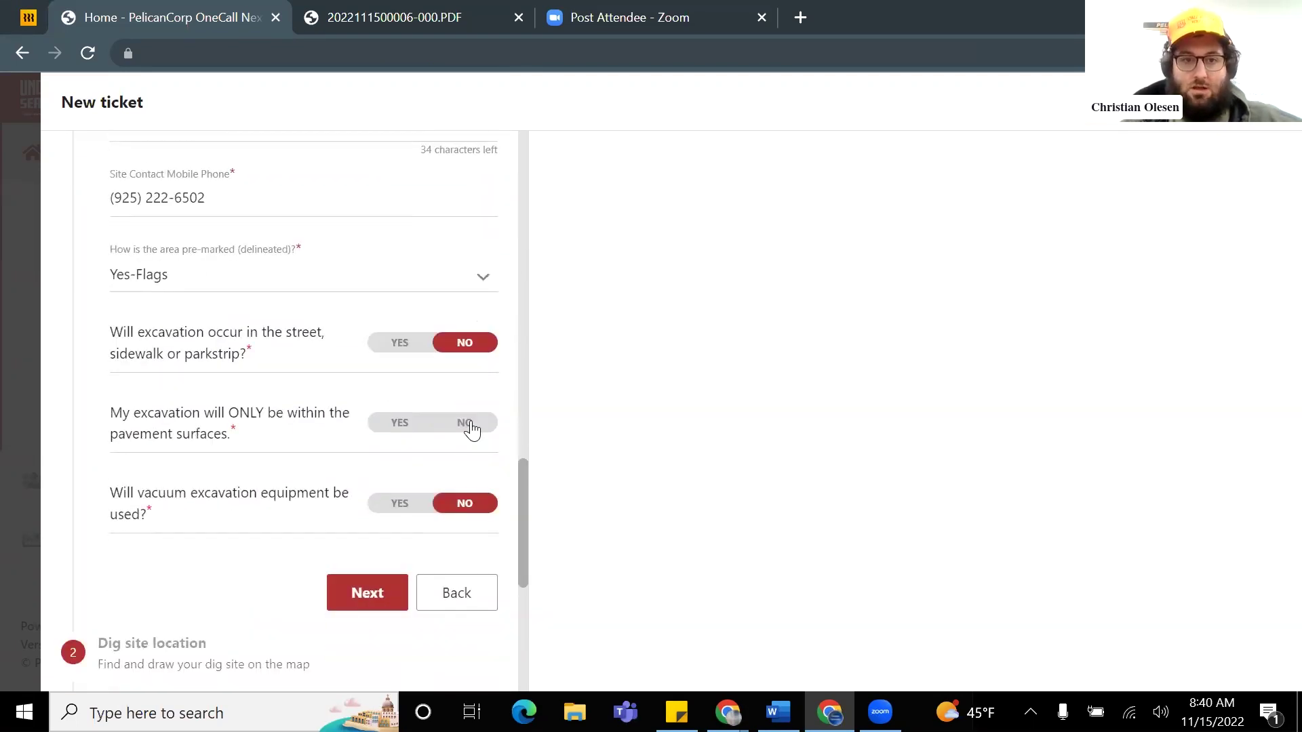
{"action": "left_click", "coordinate": [472, 429]}
{"action": "scroll", "coordinate": [285, 420], "scroll_direction": "down", "scroll_amount": 3}
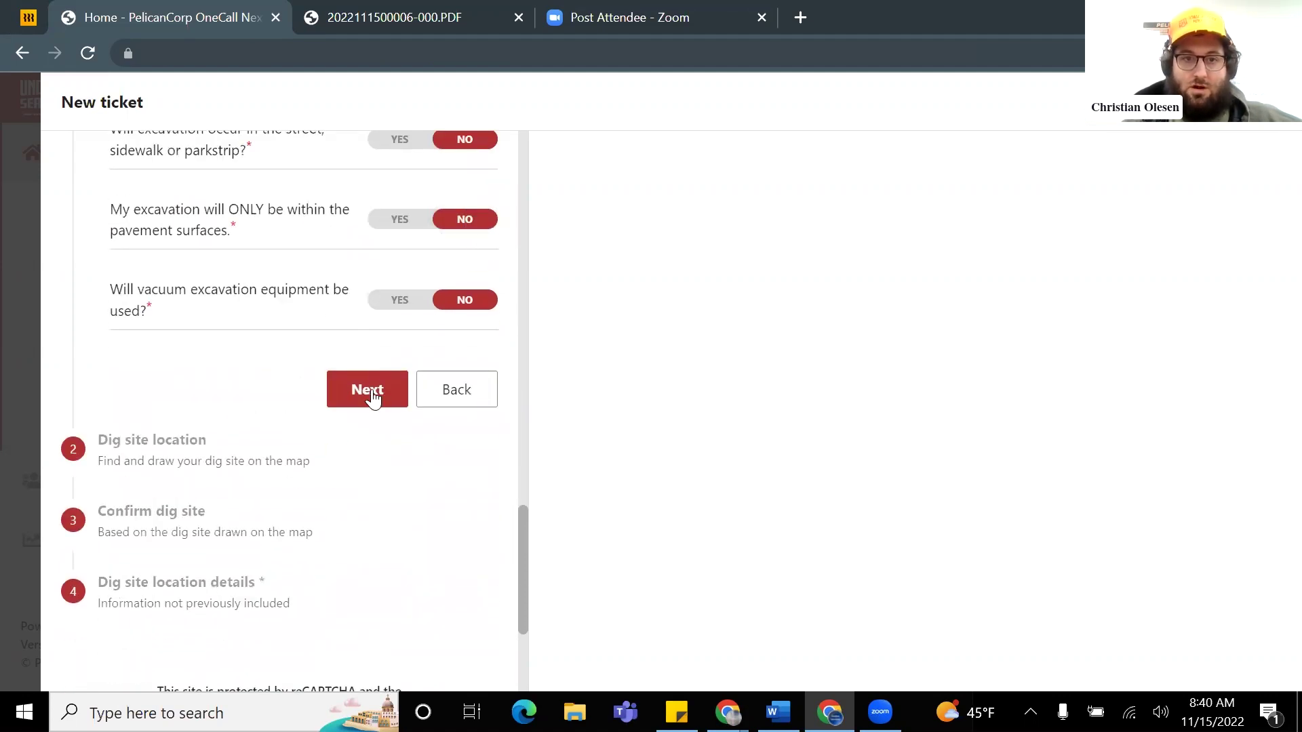
{"action": "left_click", "coordinate": [372, 395]}
Step: Search the dig site street for 'discovery bay' and pick the Discovery Bay match
{"action": "left_click", "coordinate": [299, 390]}
{"action": "scroll", "coordinate": [301, 392], "scroll_direction": "up", "scroll_amount": 1}
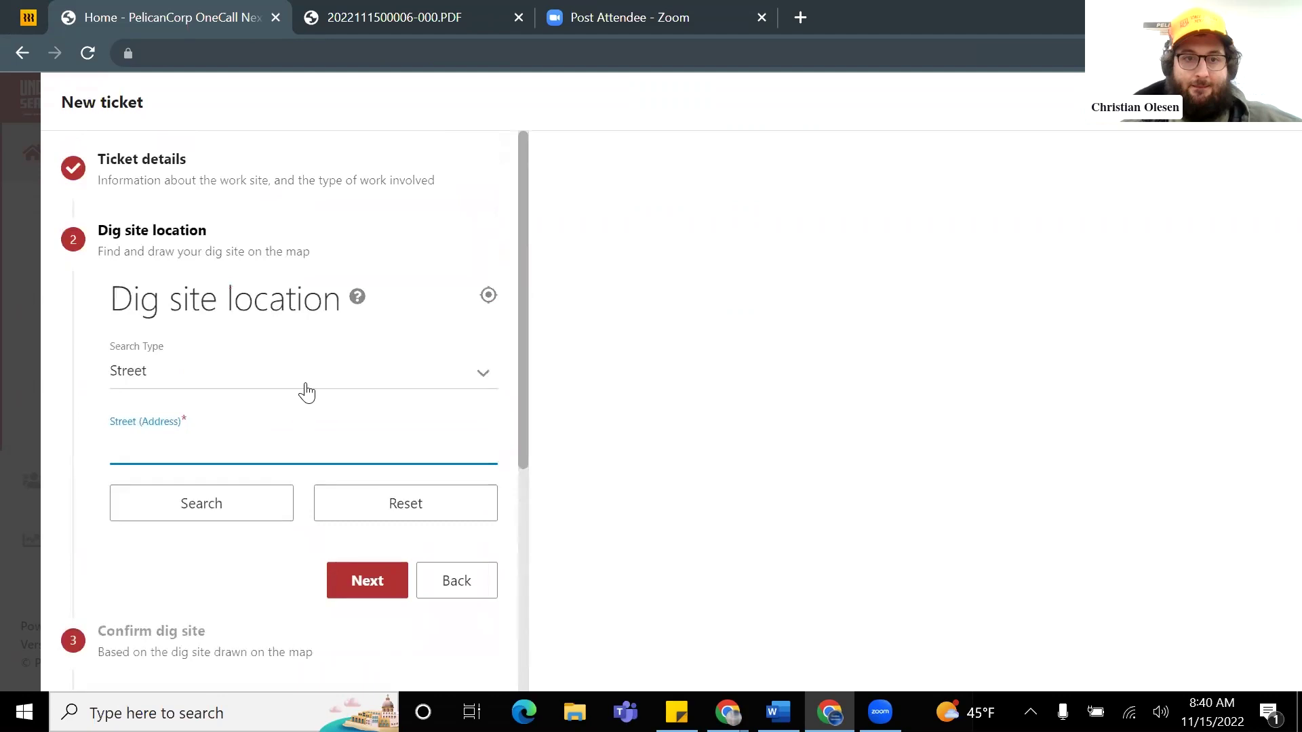
{"action": "scroll", "coordinate": [366, 374], "scroll_direction": "down", "scroll_amount": 2}
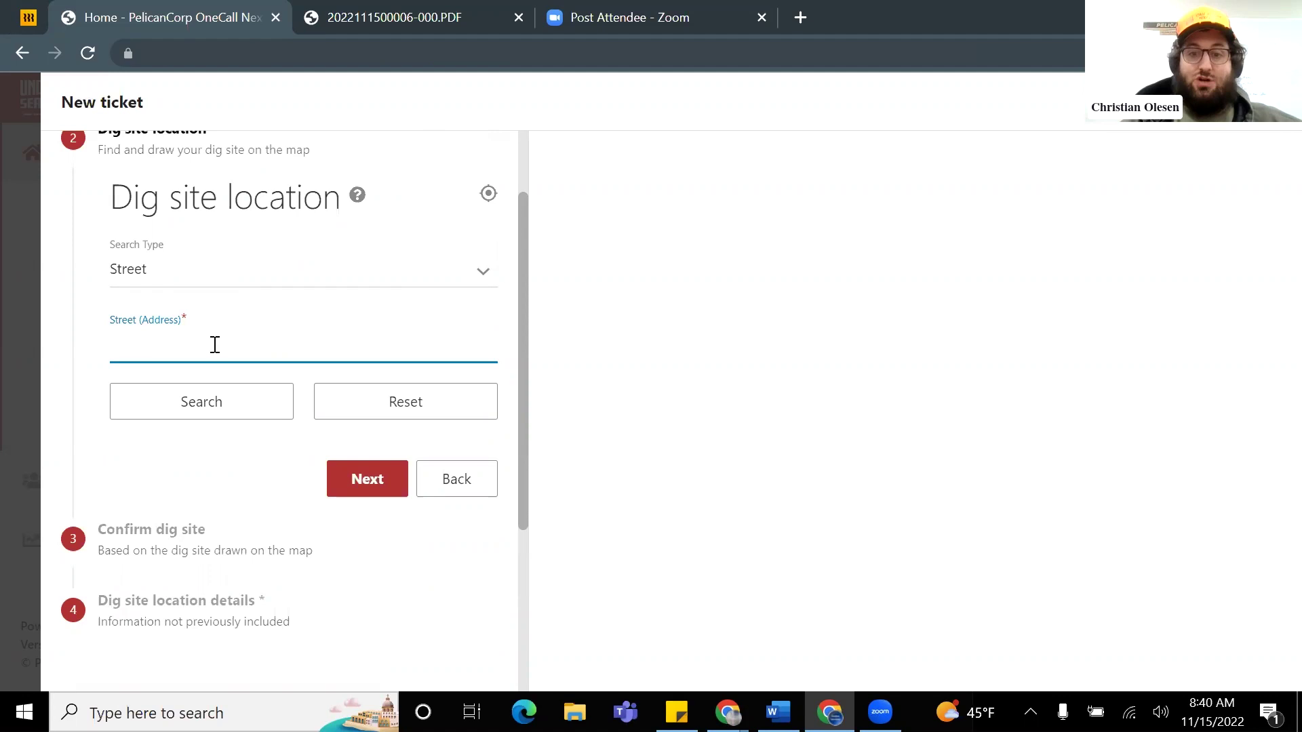
{"action": "left_click", "coordinate": [174, 345]}
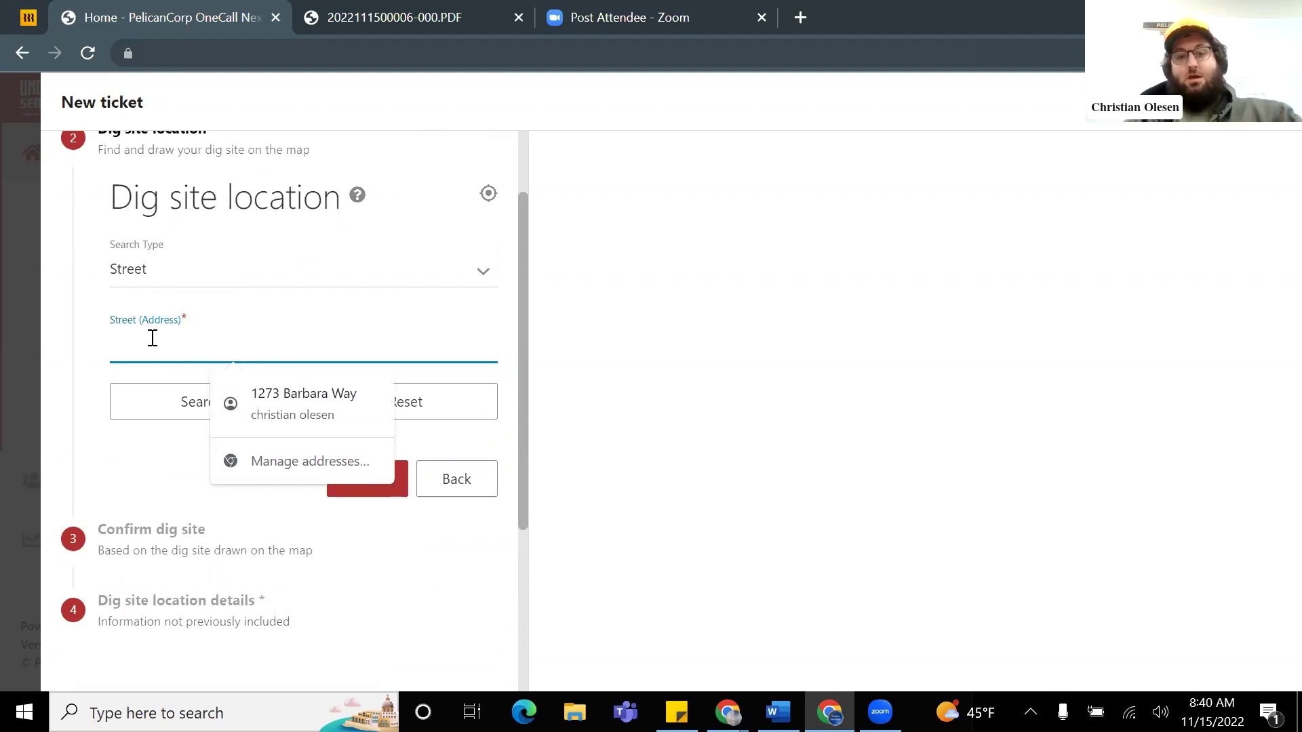
{"action": "type", "text": "disc"}
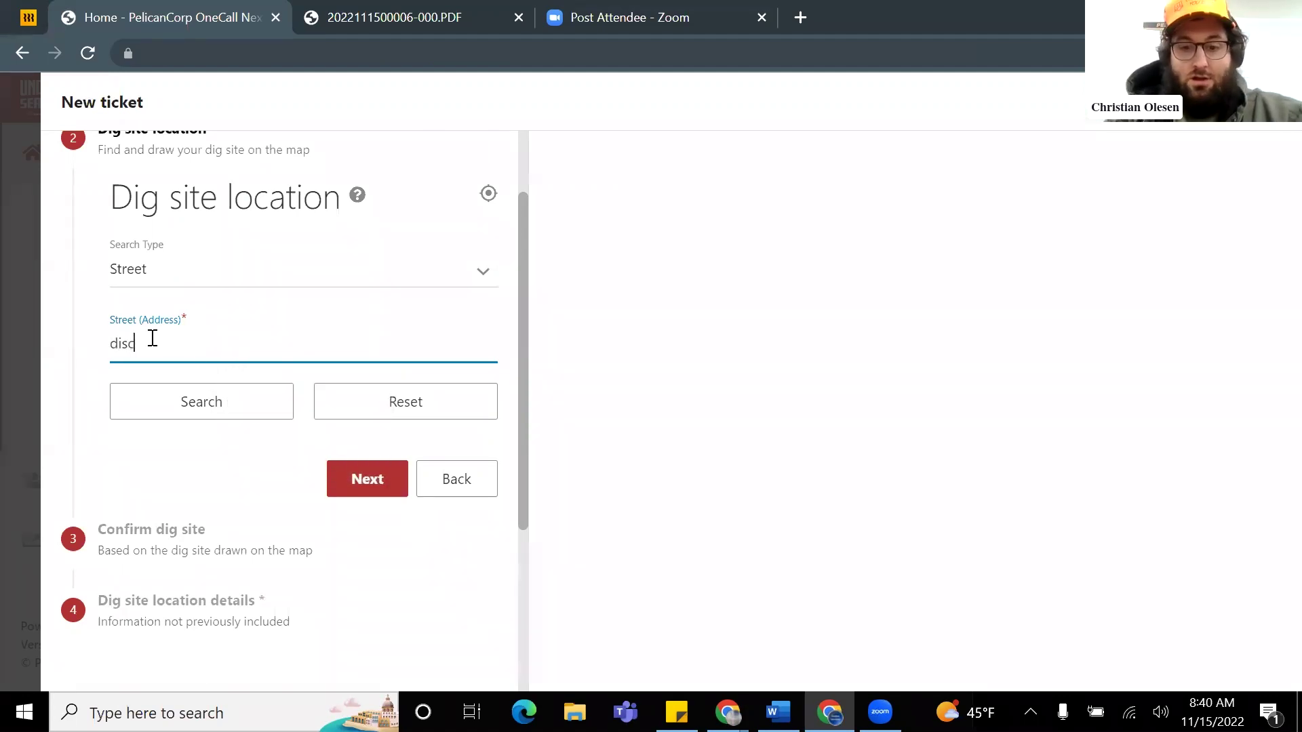
{"action": "type", "text": "overy bay"}
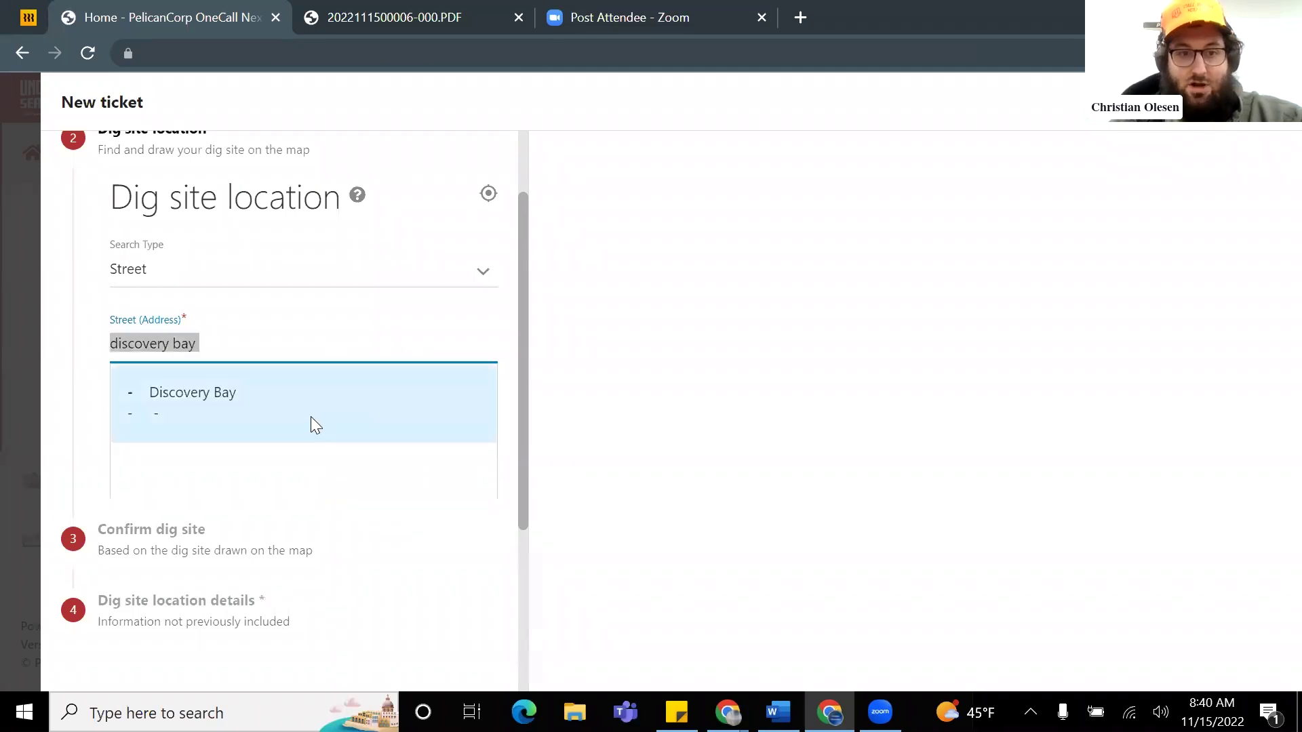
{"action": "left_click", "coordinate": [311, 417]}
Step: Zoom and pan the satellite map to the fields along CA-4 near Old River
{"action": "scroll", "coordinate": [865, 415], "scroll_direction": "down", "scroll_amount": 3}
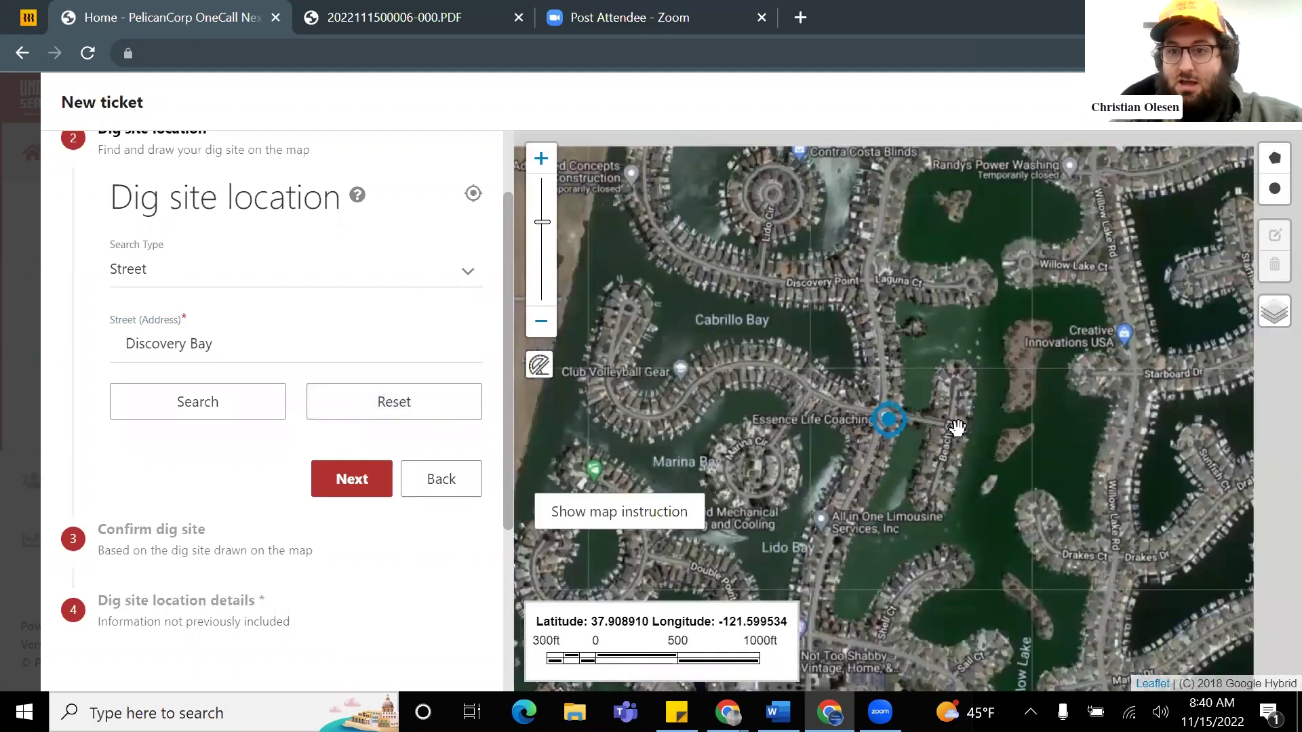
{"action": "scroll", "coordinate": [957, 428], "scroll_direction": "down", "scroll_amount": 2}
{"action": "left_click_drag", "start_coordinate": [1047, 455], "coordinate": [782, 258]}
{"action": "scroll", "coordinate": [981, 319], "scroll_direction": "up", "scroll_amount": 3}
{"action": "scroll", "coordinate": [929, 299], "scroll_direction": "down", "scroll_amount": 1}
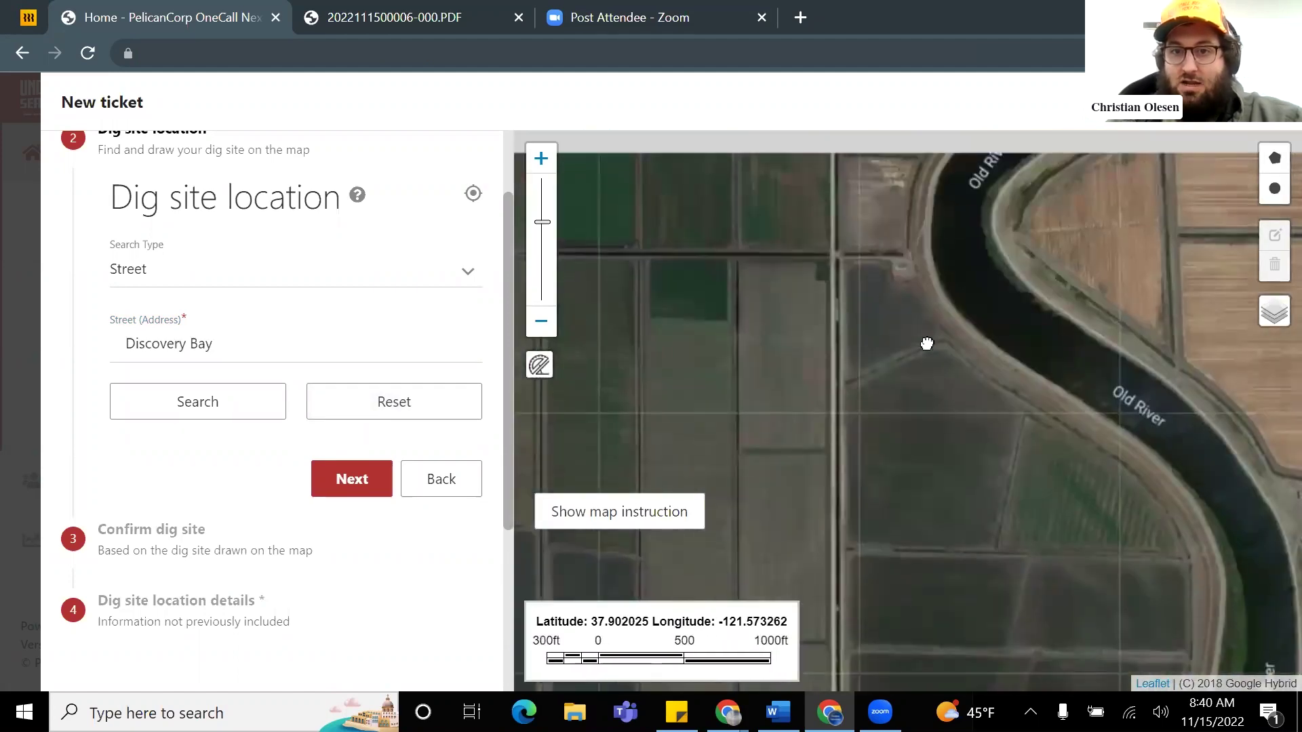
{"action": "scroll", "coordinate": [844, 339], "scroll_direction": "down", "scroll_amount": 1}
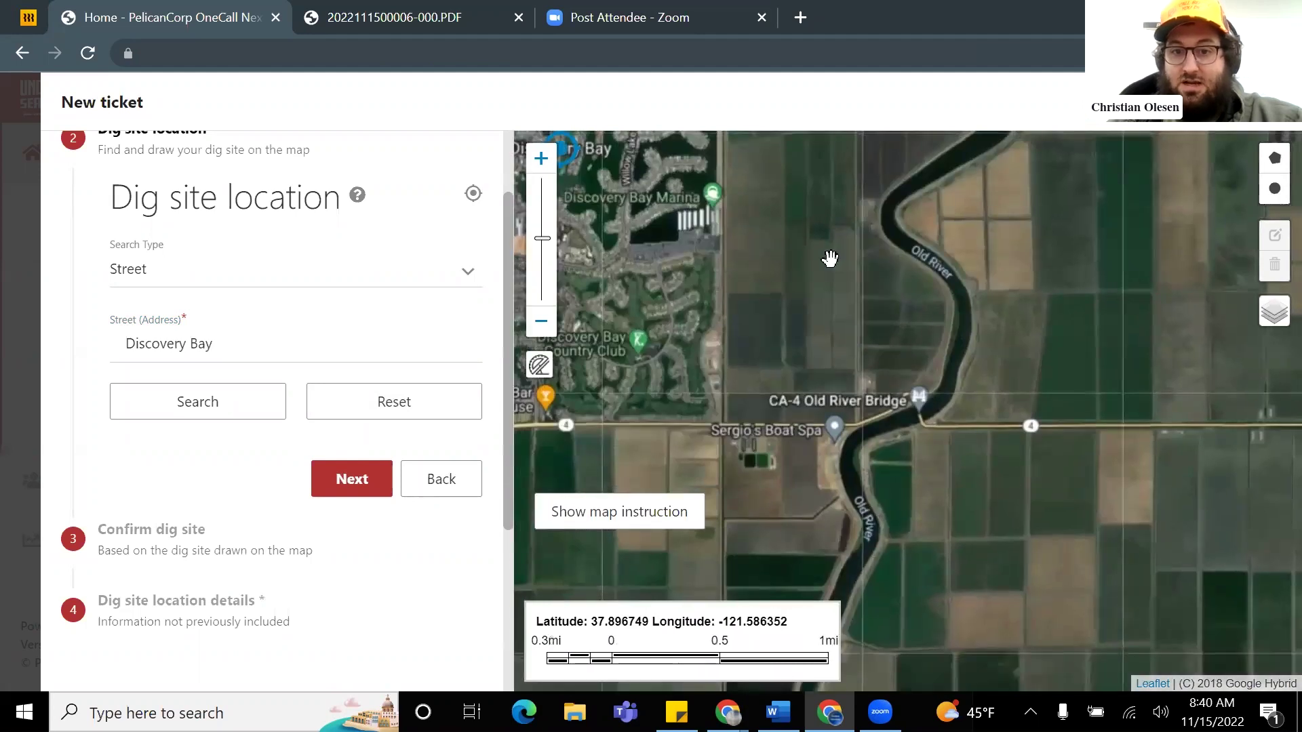
{"action": "scroll", "coordinate": [831, 391], "scroll_direction": "up", "scroll_amount": 2}
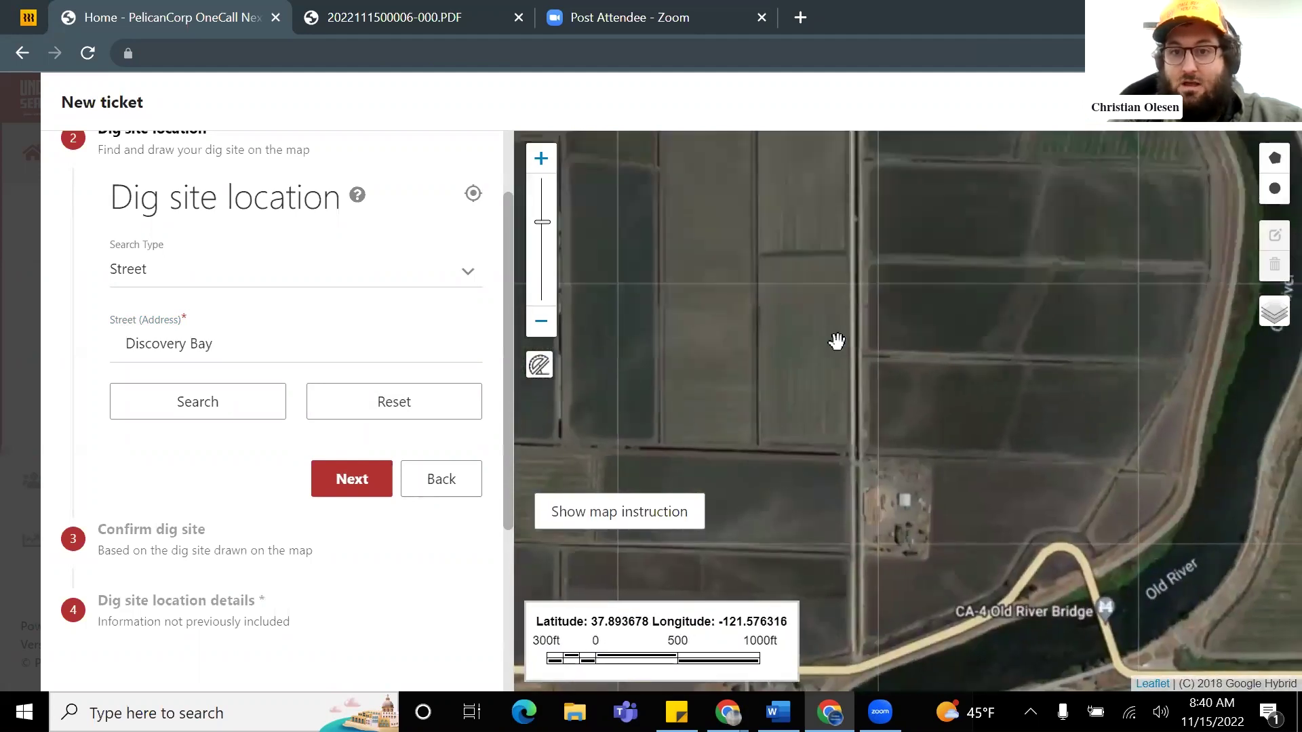
{"action": "left_click_drag", "start_coordinate": [836, 341], "coordinate": [784, 456]}
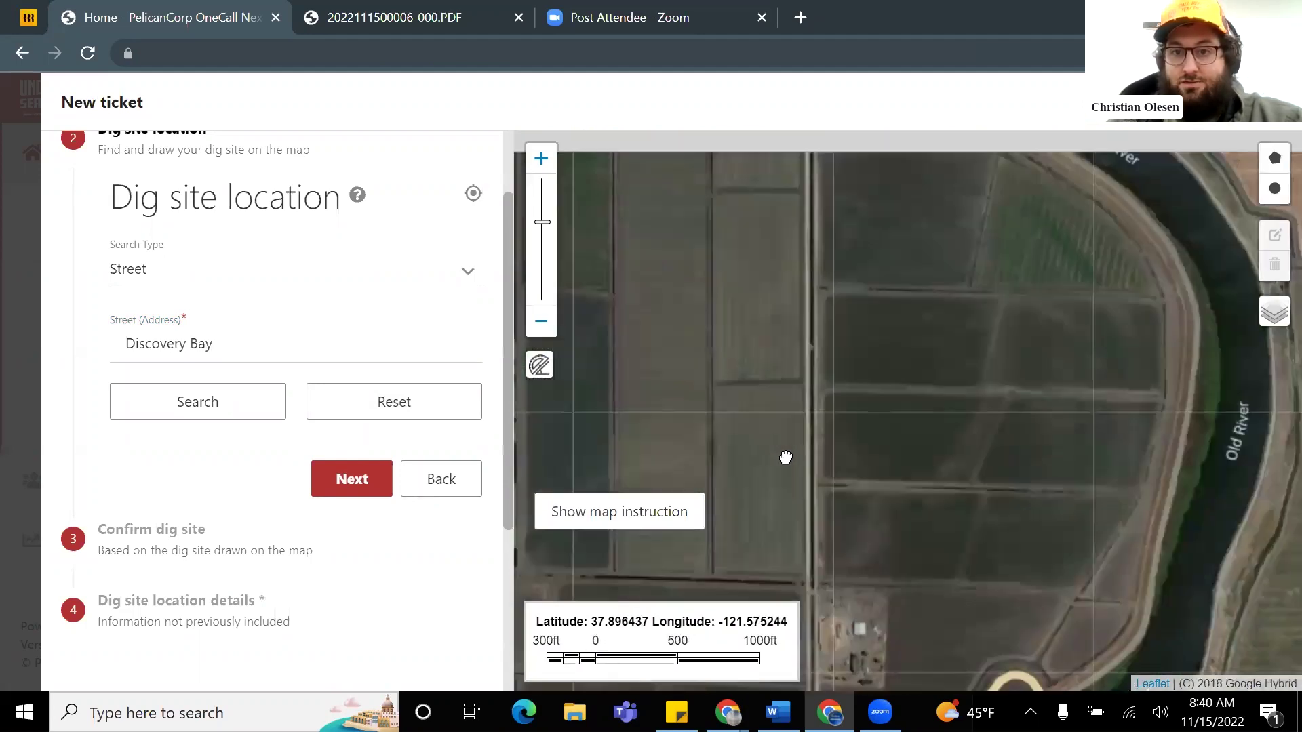
{"action": "left_click_drag", "start_coordinate": [819, 265], "coordinate": [816, 407]}
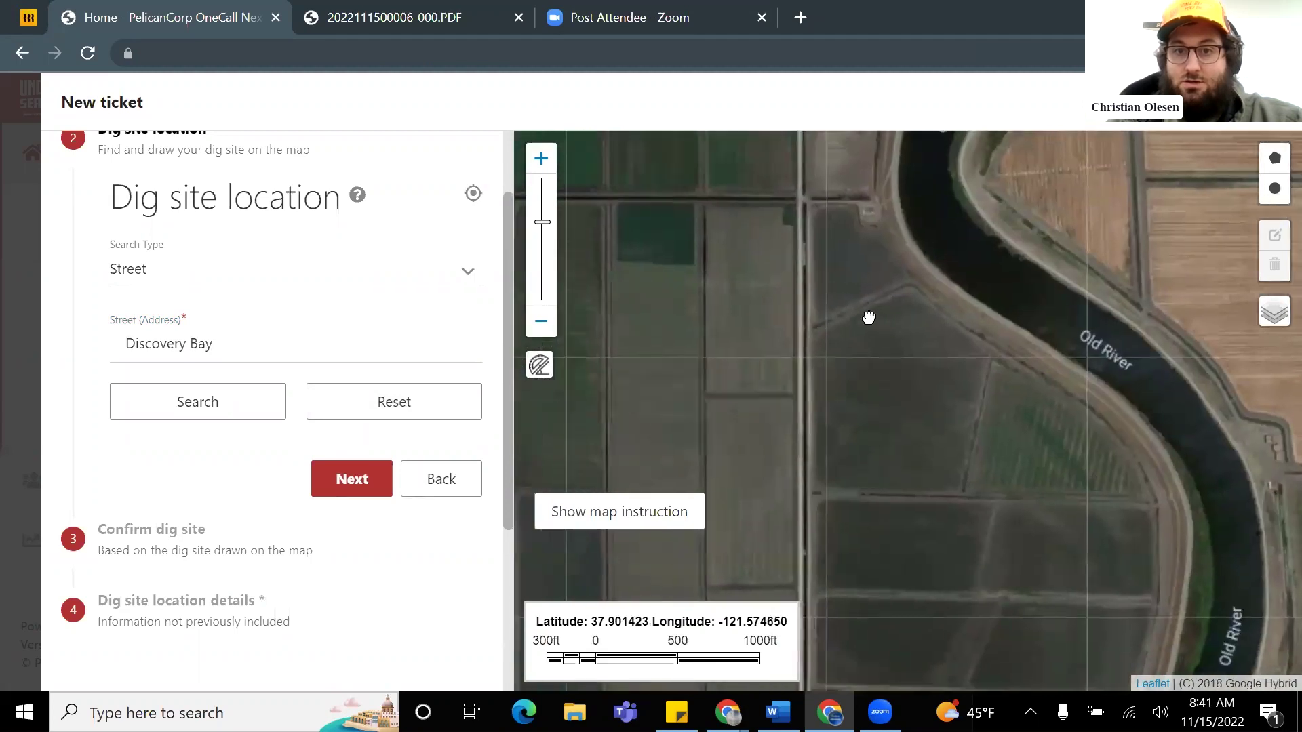
{"action": "scroll", "coordinate": [867, 314], "scroll_direction": "up", "scroll_amount": 2}
{"action": "left_click_drag", "start_coordinate": [892, 282], "coordinate": [796, 411]}
{"action": "scroll", "coordinate": [796, 412], "scroll_direction": "down", "scroll_amount": 3}
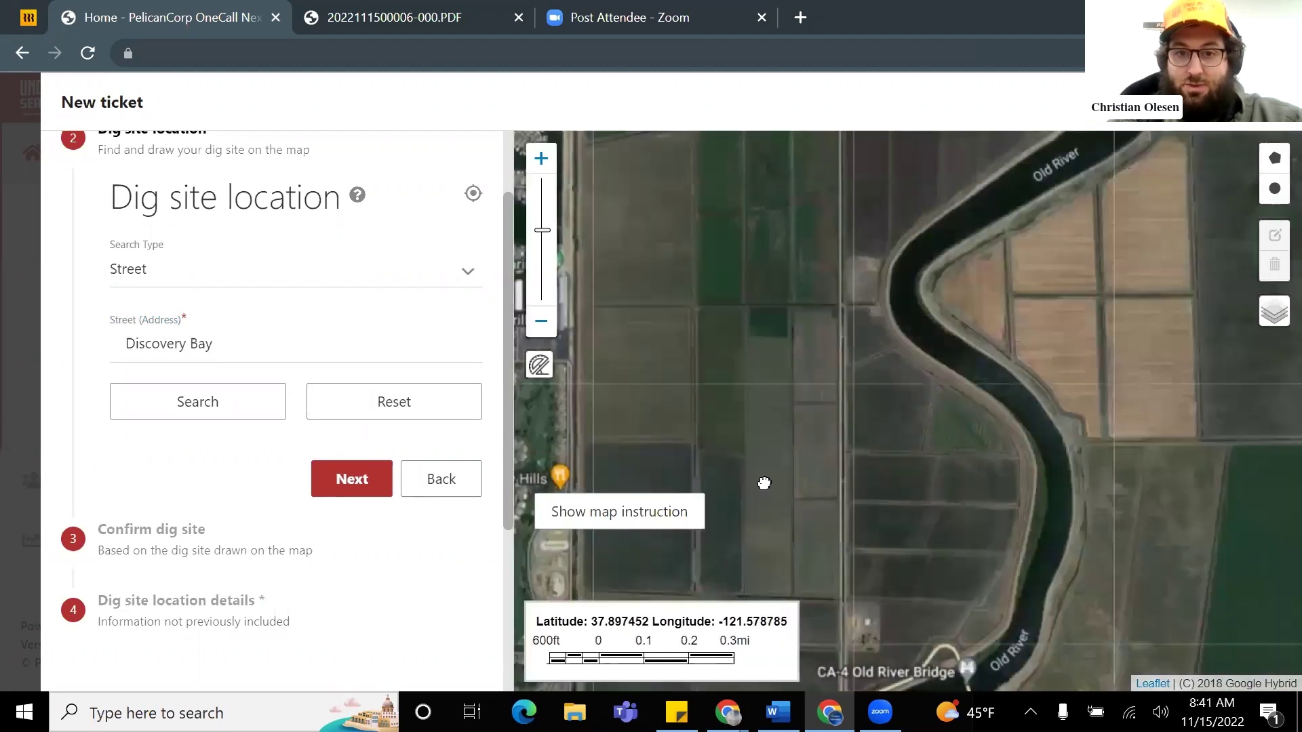
{"action": "left_click_drag", "start_coordinate": [764, 483], "coordinate": [805, 414]}
{"action": "scroll", "coordinate": [721, 471], "scroll_direction": "up", "scroll_amount": 1}
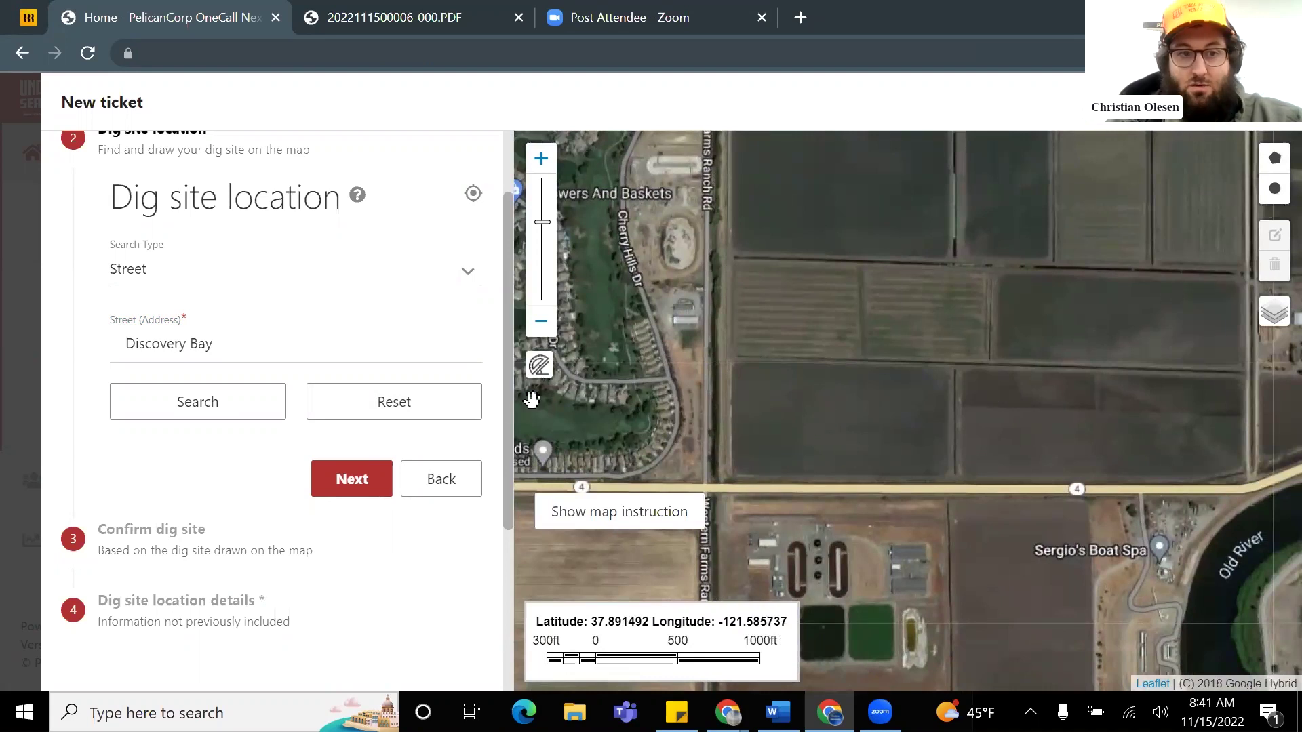
Step: Start a polygon dig area with corners at CA-4 and north up the farm road
{"action": "left_click", "coordinate": [1274, 164]}
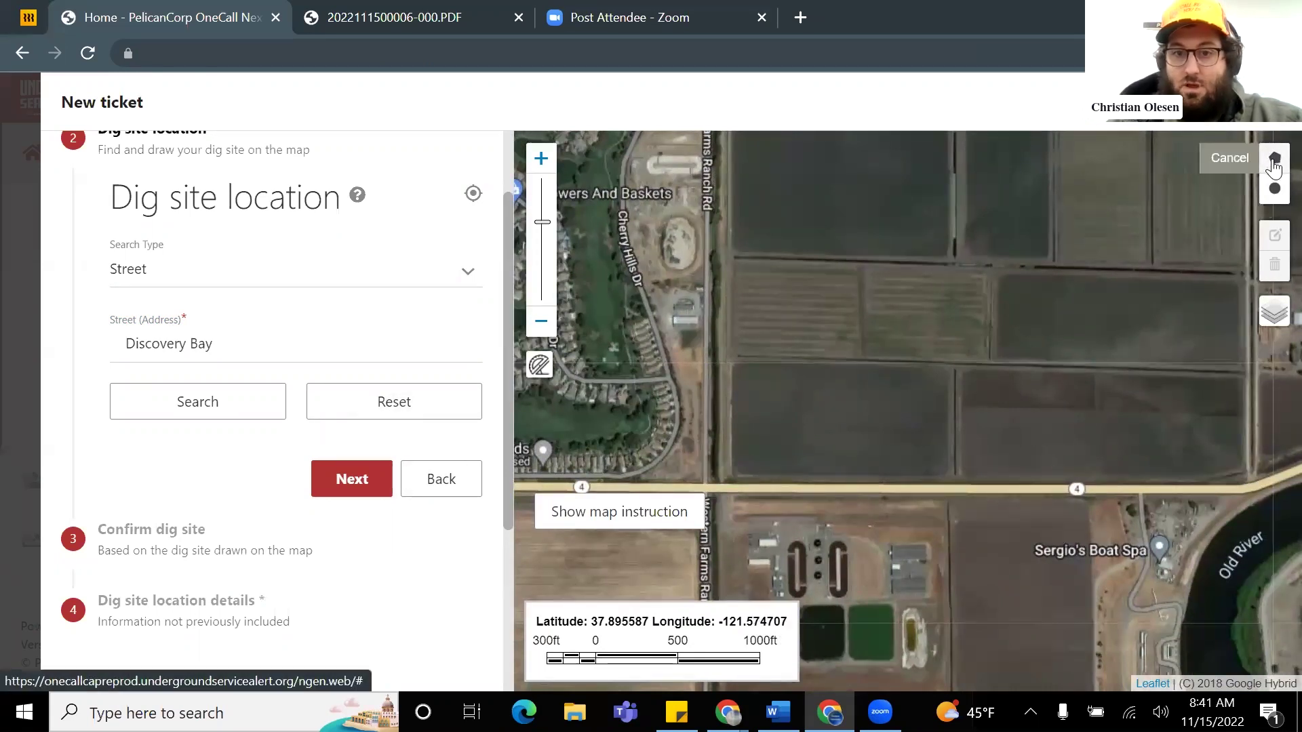
{"action": "left_click", "coordinate": [718, 480]}
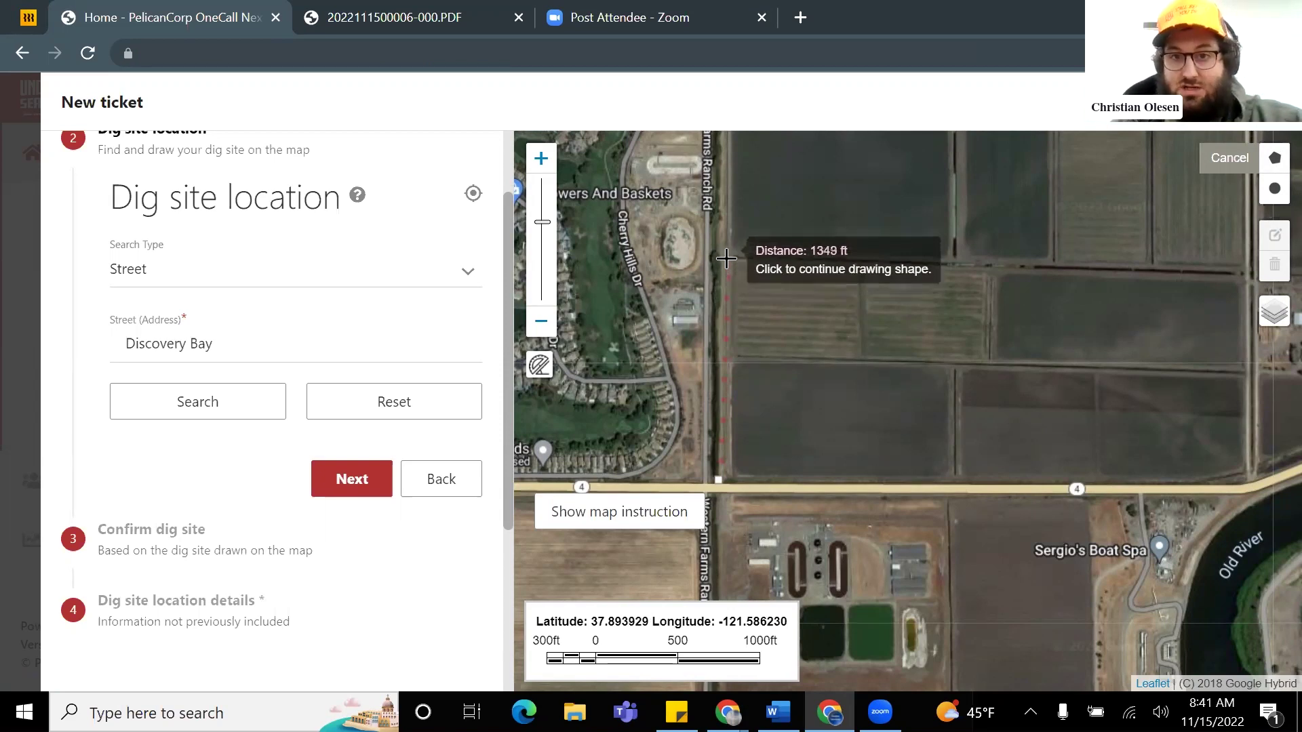
{"action": "left_click", "coordinate": [726, 258]}
{"action": "scroll", "coordinate": [881, 282], "scroll_direction": "down", "scroll_amount": 2}
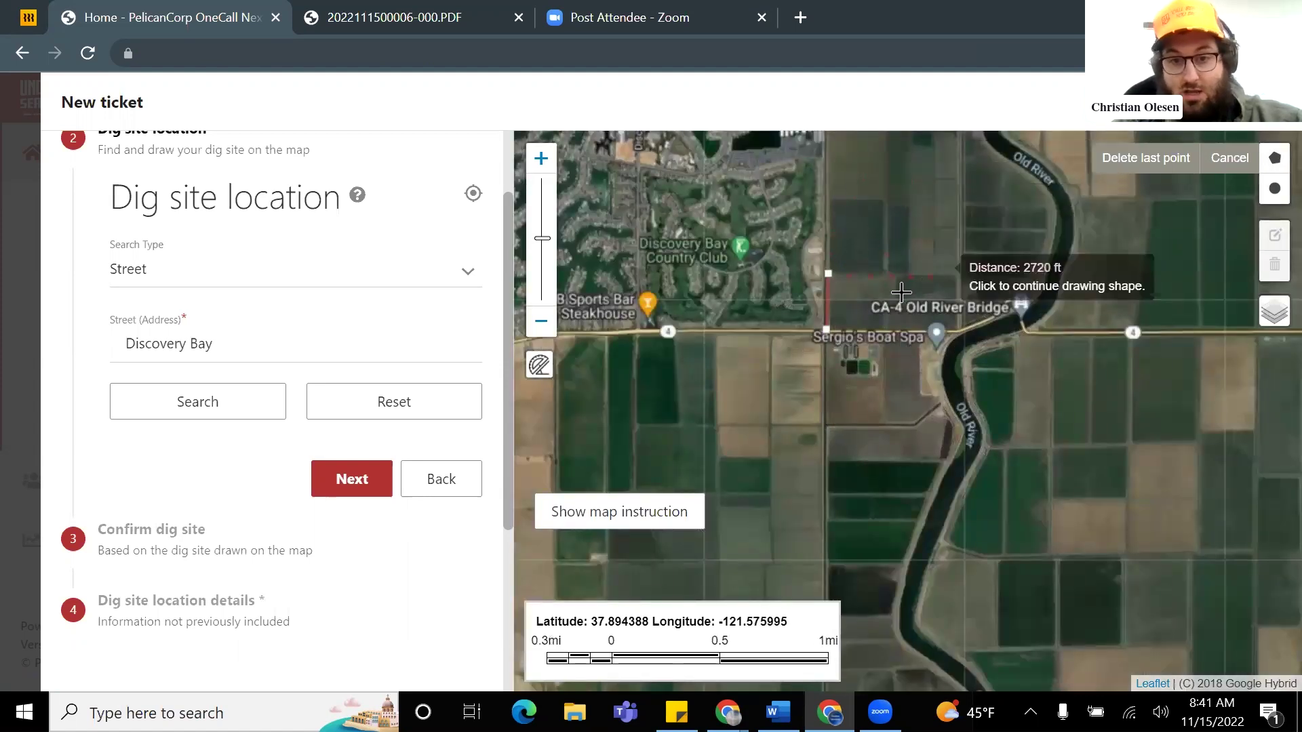
{"action": "scroll", "coordinate": [904, 313], "scroll_direction": "up", "scroll_amount": 1}
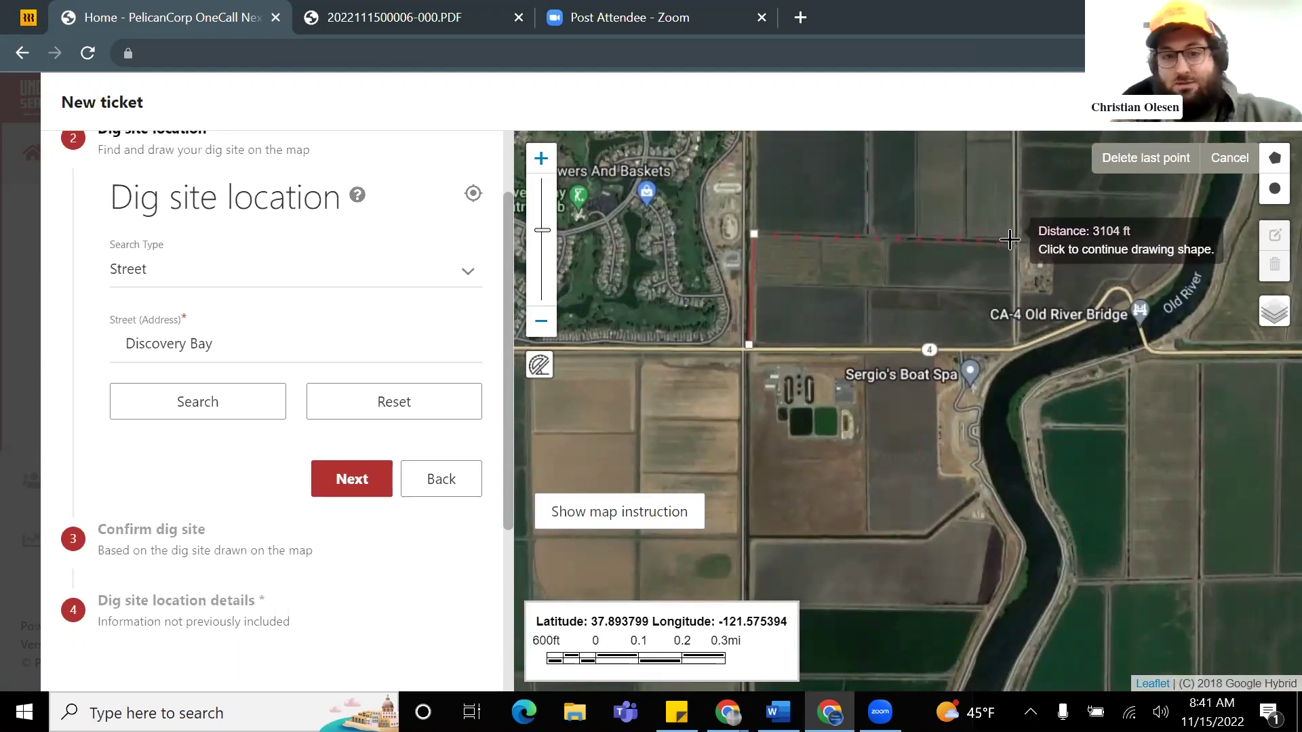
{"action": "scroll", "coordinate": [1010, 240], "scroll_direction": "up", "scroll_amount": 1}
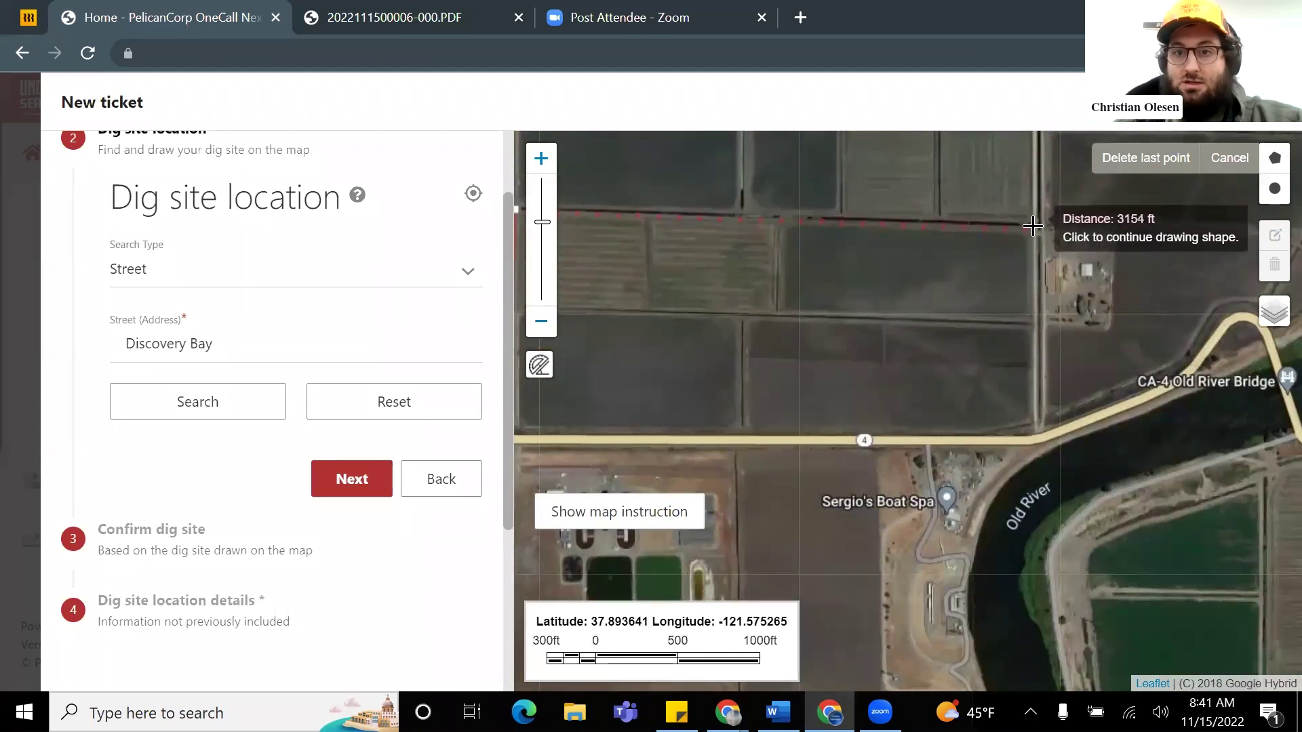
Step: Add the top-right and lower-right corners, then close the outline of about 4147257 ft²
{"action": "left_click", "coordinate": [1032, 225]}
{"action": "left_click", "coordinate": [1037, 427]}
{"action": "scroll", "coordinate": [999, 425], "scroll_direction": "down", "scroll_amount": 3}
{"action": "scroll", "coordinate": [875, 407], "scroll_direction": "up", "scroll_amount": 3}
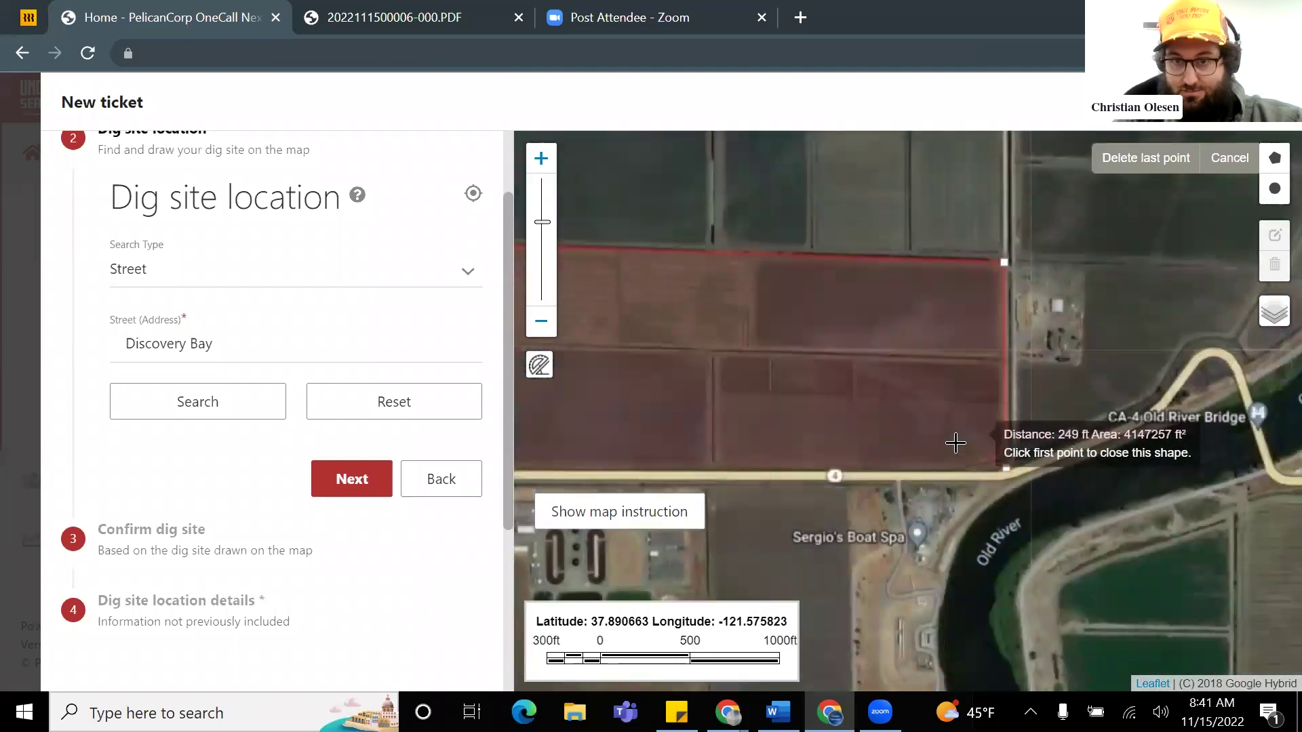
{"action": "scroll", "coordinate": [956, 441], "scroll_direction": "down", "scroll_amount": 1}
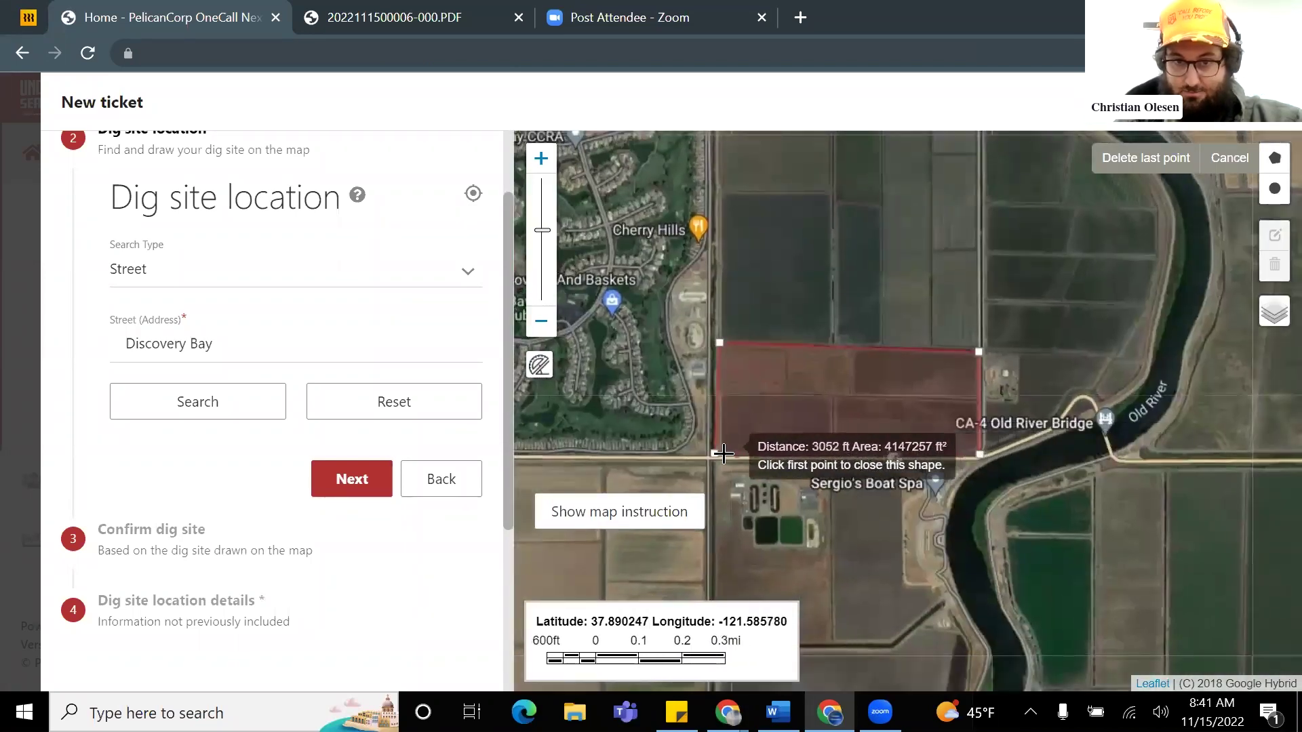
{"action": "left_click", "coordinate": [713, 454]}
{"action": "scroll", "coordinate": [829, 444], "scroll_direction": "up", "scroll_amount": 1}
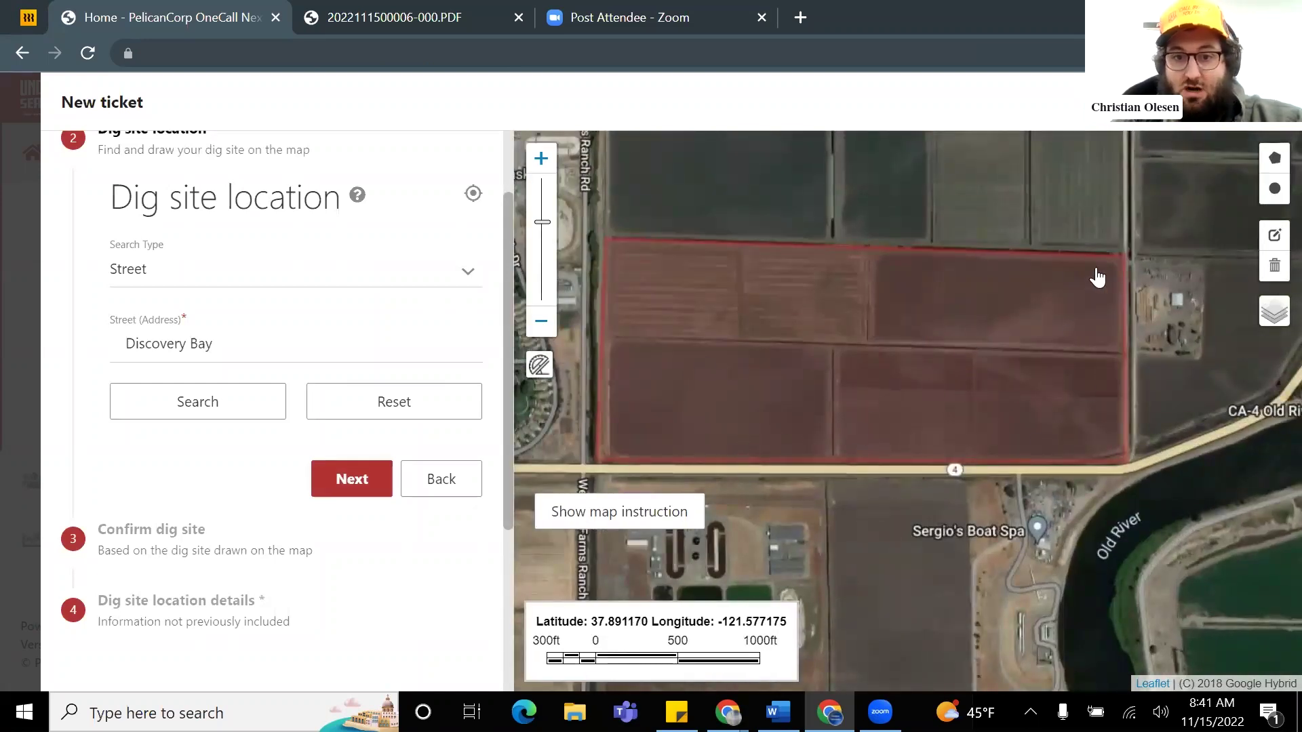
Step: Continue to the dig site confirmation step and frame the whole outlined field
{"action": "left_click", "coordinate": [368, 482]}
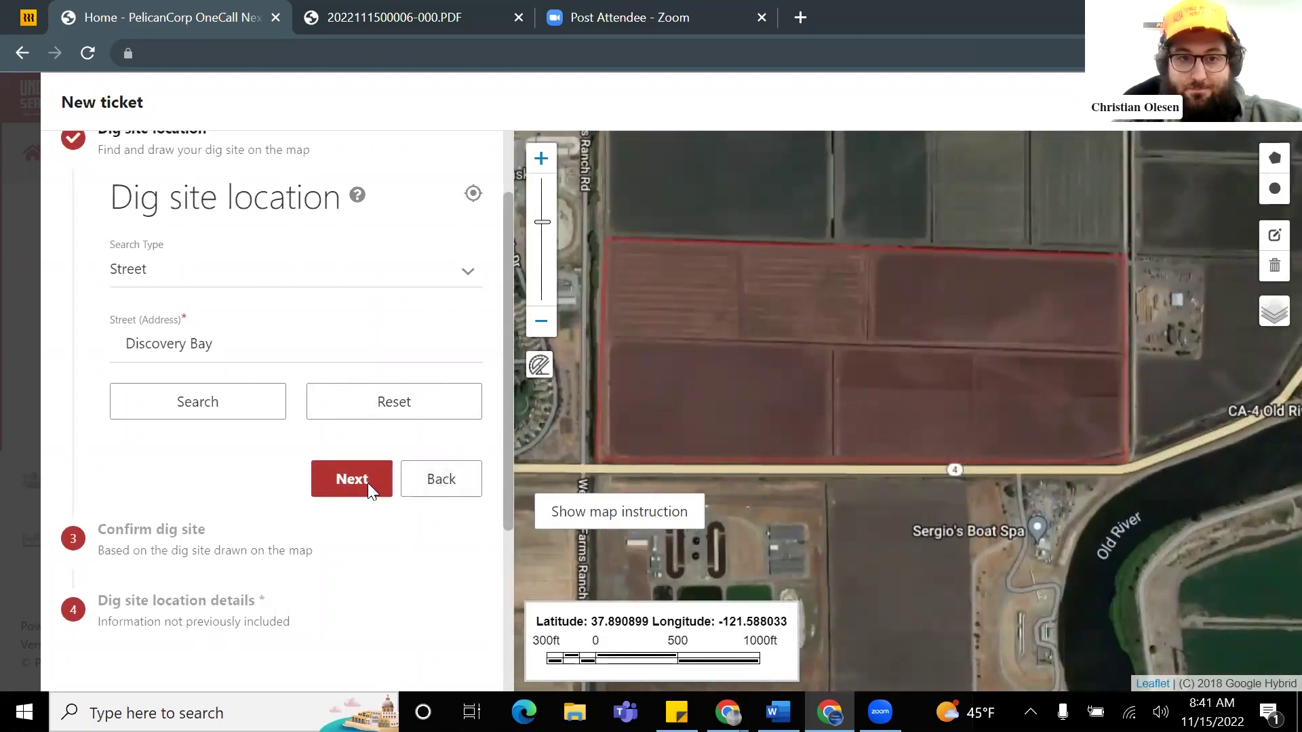
{"action": "scroll", "coordinate": [542, 434], "scroll_direction": "down", "scroll_amount": 1}
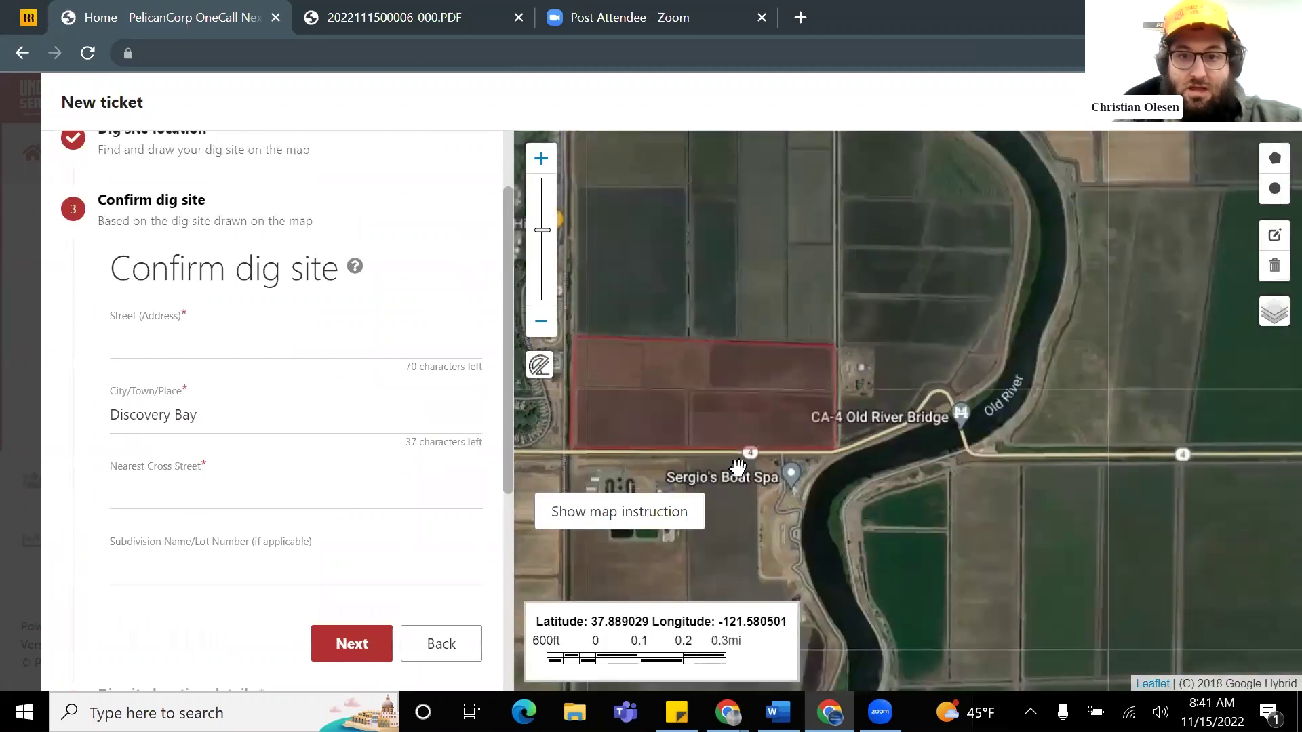
{"action": "left_click_drag", "start_coordinate": [735, 461], "coordinate": [918, 369]}
{"action": "scroll", "coordinate": [760, 369], "scroll_direction": "up", "scroll_amount": 2}
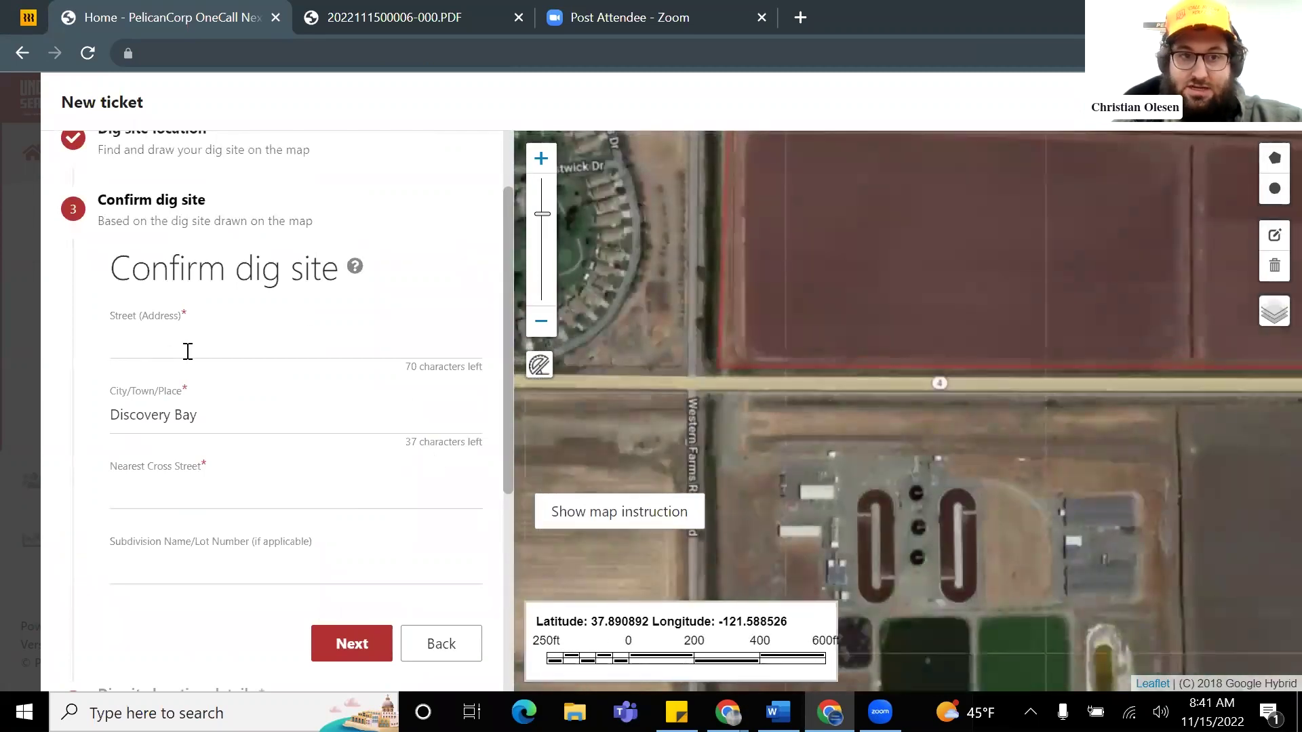
Step: Enter street ca-4, cross street Western Farms Ranch Rd, subdivision 'Discovery Bay but better', and continue
{"action": "left_click", "coordinate": [194, 342]}
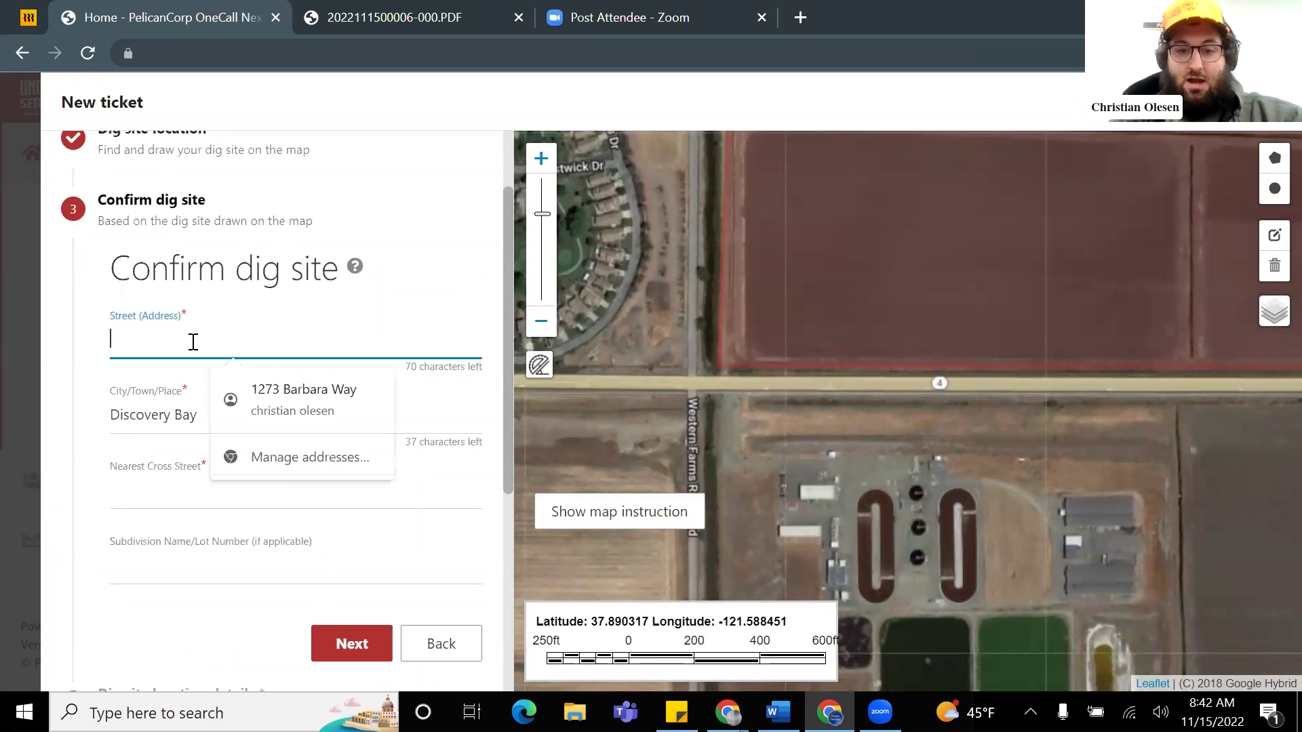
{"action": "type", "text": "ca-4"}
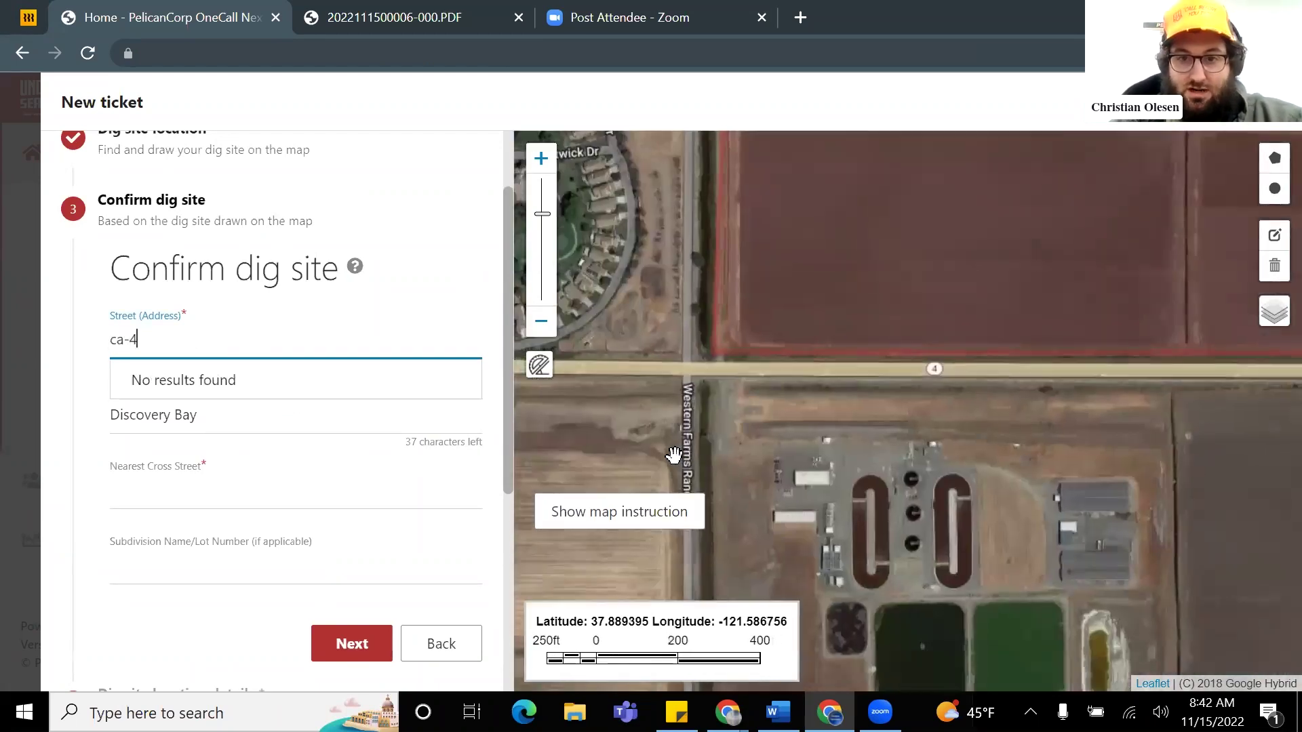
{"action": "left_click", "coordinate": [160, 478]}
{"action": "type", "text": "we"}
{"action": "key", "text": "BackSpace"}
{"action": "key", "text": "BackSpace"}
{"action": "type", "text": "Western Farms R"}
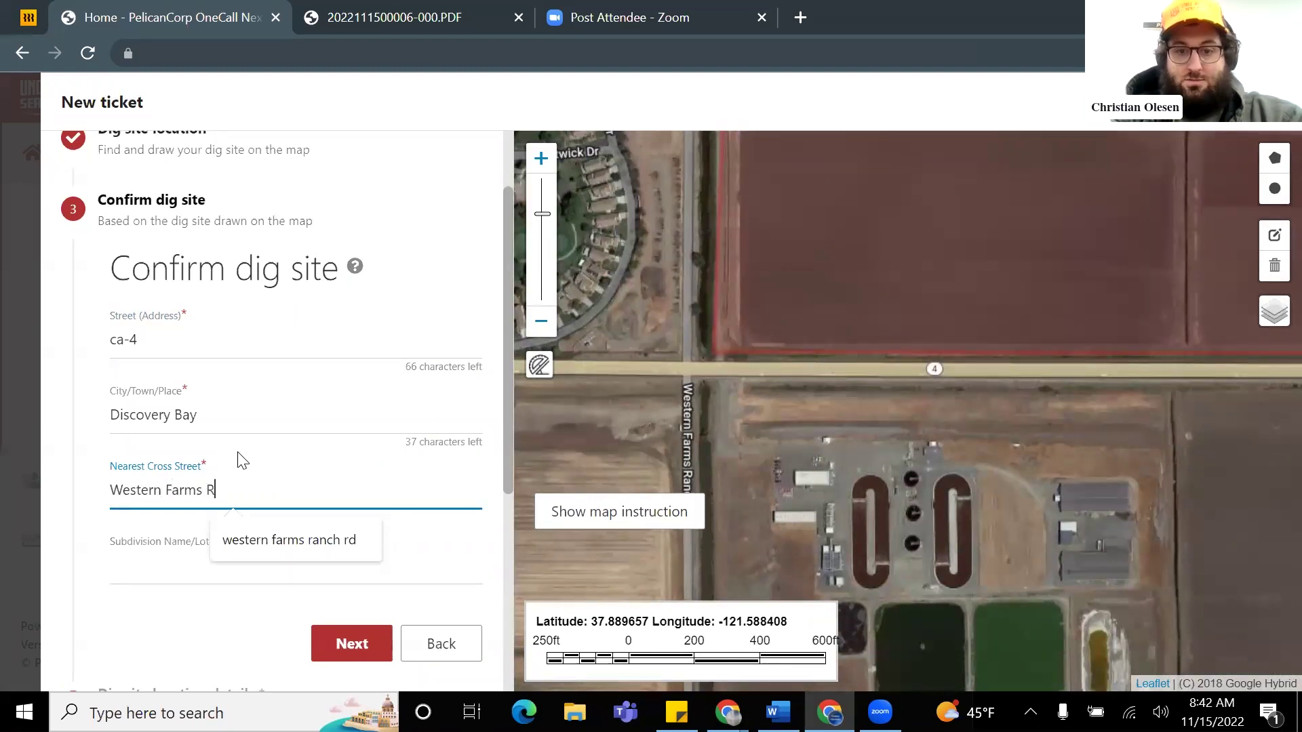
{"action": "type", "text": "anch Rd"}
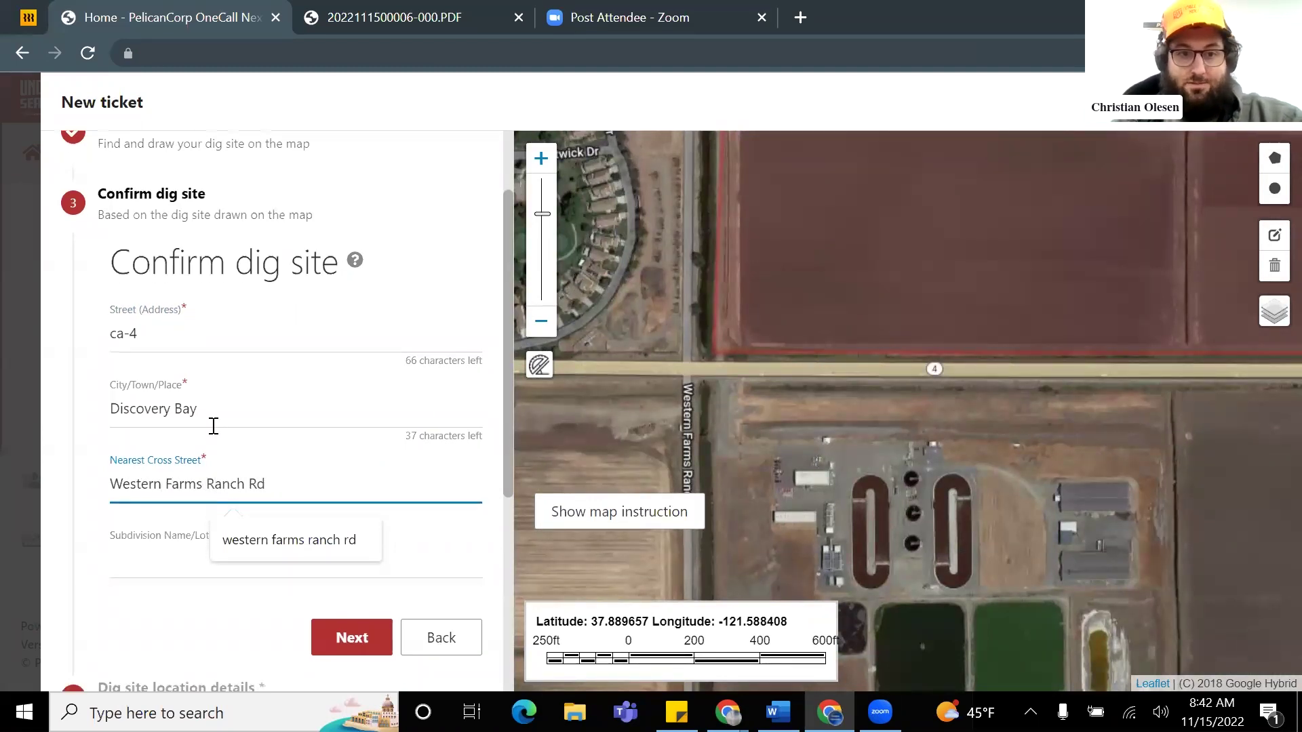
{"action": "scroll", "coordinate": [207, 447], "scroll_direction": "down", "scroll_amount": 1}
{"action": "left_click", "coordinate": [174, 462]}
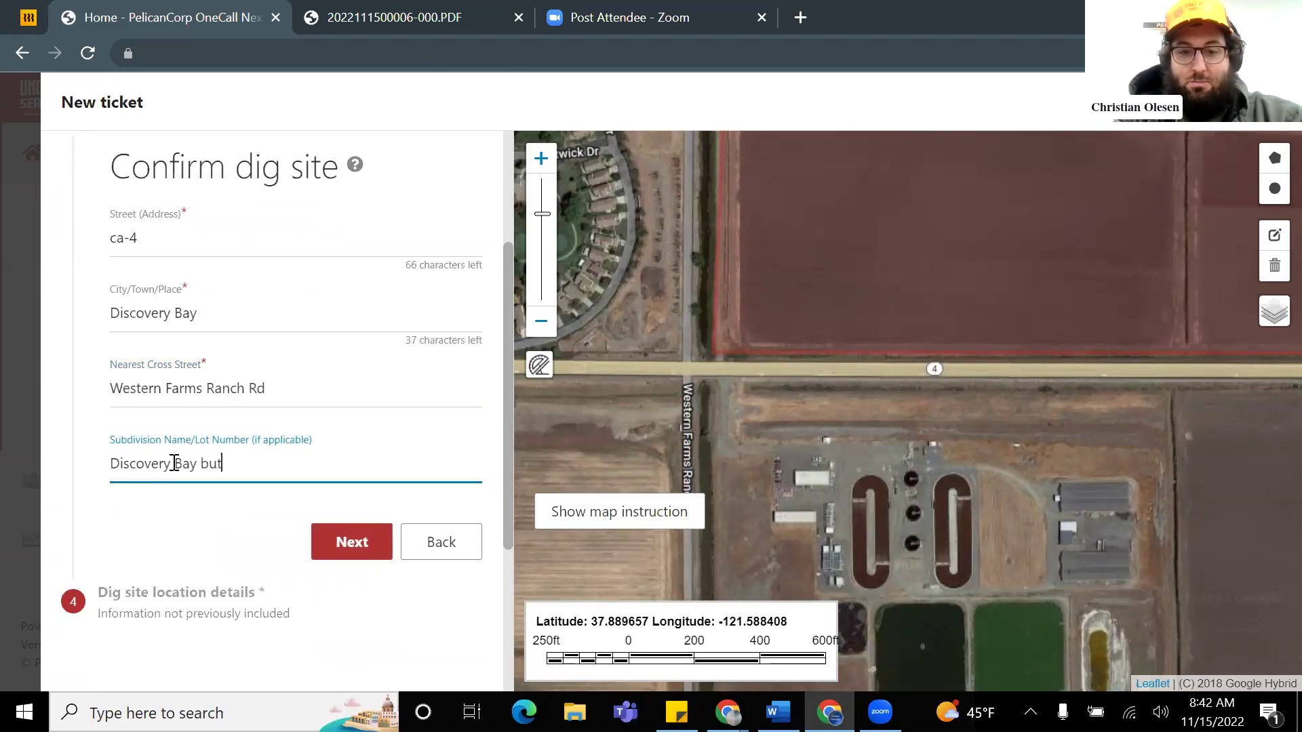
{"action": "left_click", "coordinate": [352, 541]}
{"action": "scroll", "coordinate": [886, 314], "scroll_direction": "down", "scroll_amount": 1}
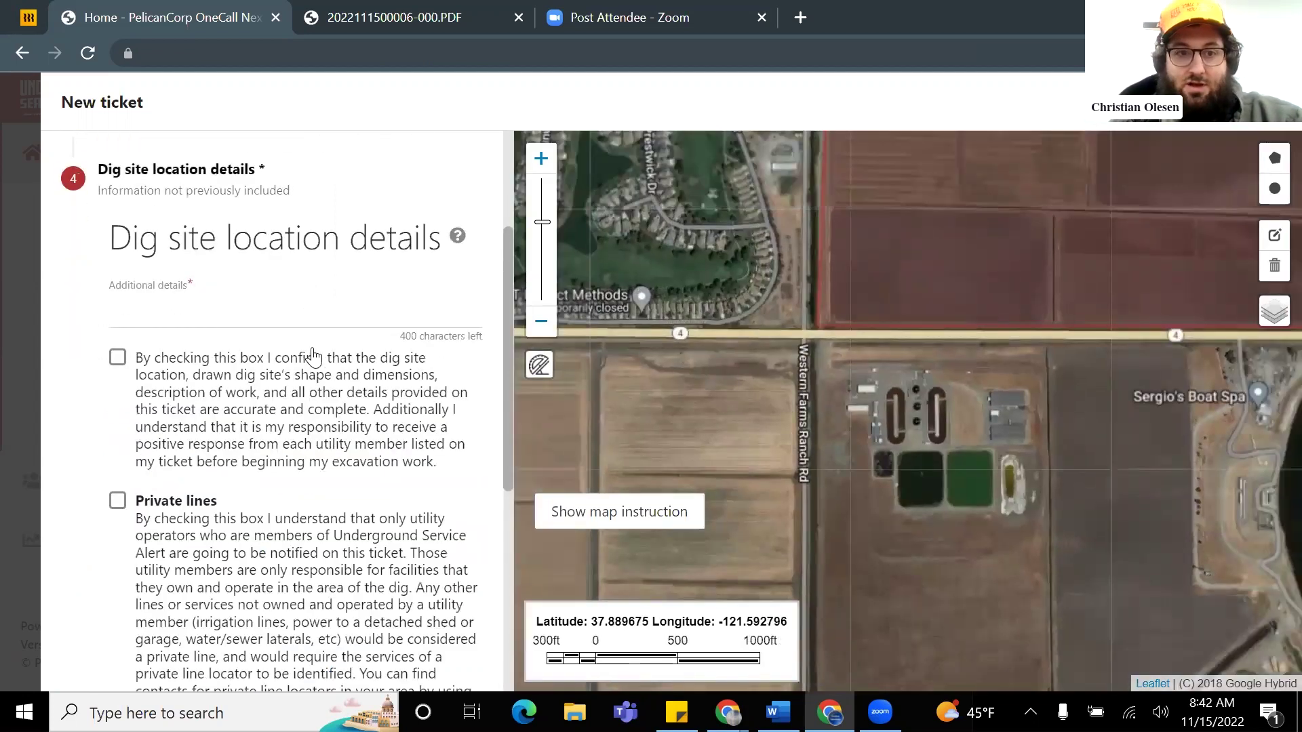
{"action": "scroll", "coordinate": [923, 343], "scroll_direction": "down", "scroll_amount": 1}
{"action": "left_click_drag", "start_coordinate": [997, 395], "coordinate": [883, 427]}
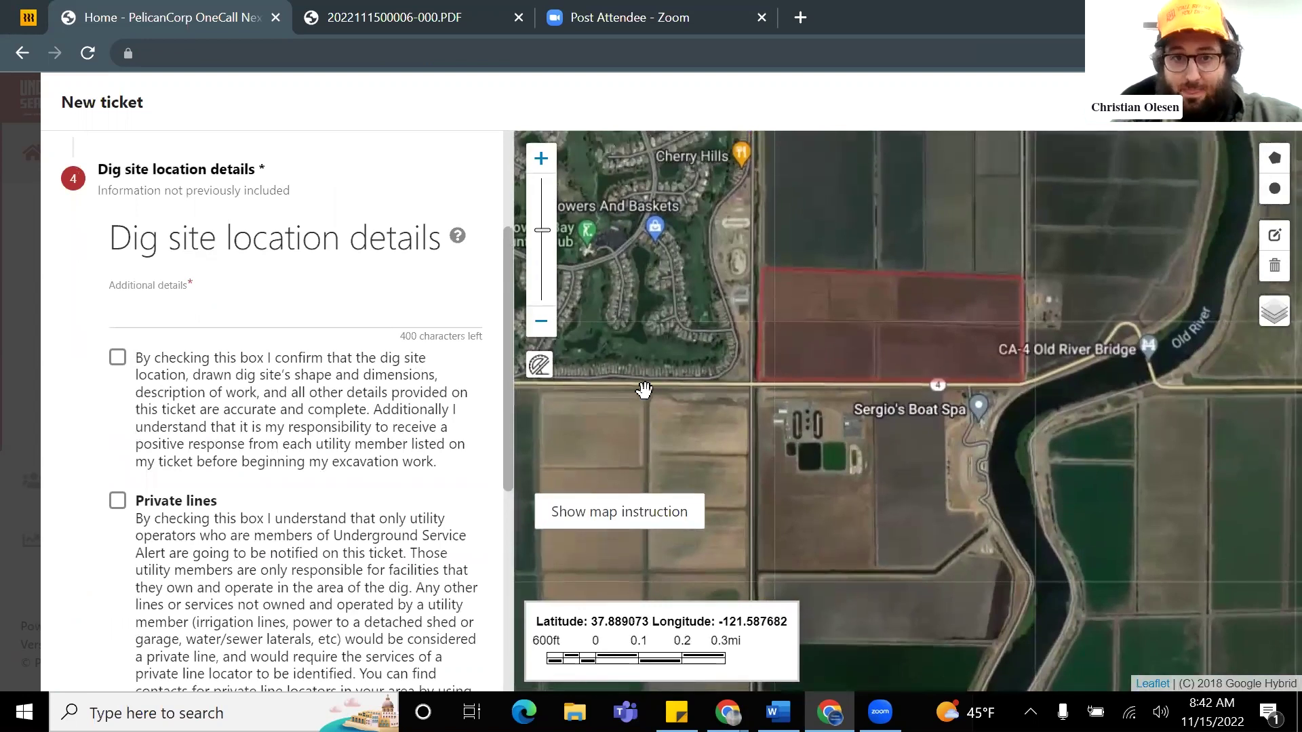
{"action": "scroll", "coordinate": [818, 403], "scroll_direction": "up", "scroll_amount": 1}
{"action": "scroll", "coordinate": [817, 402], "scroll_direction": "down", "scroll_amount": 1}
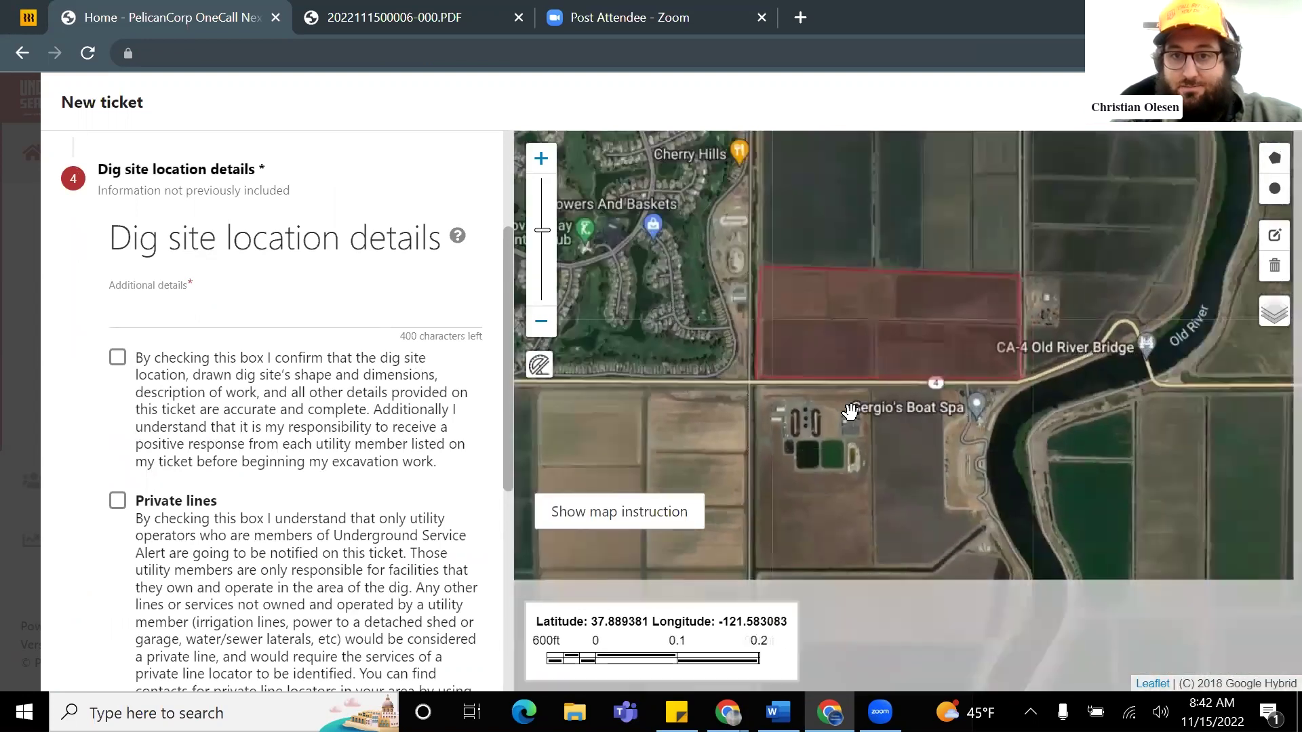
{"action": "scroll", "coordinate": [814, 406], "scroll_direction": "up", "scroll_amount": 1}
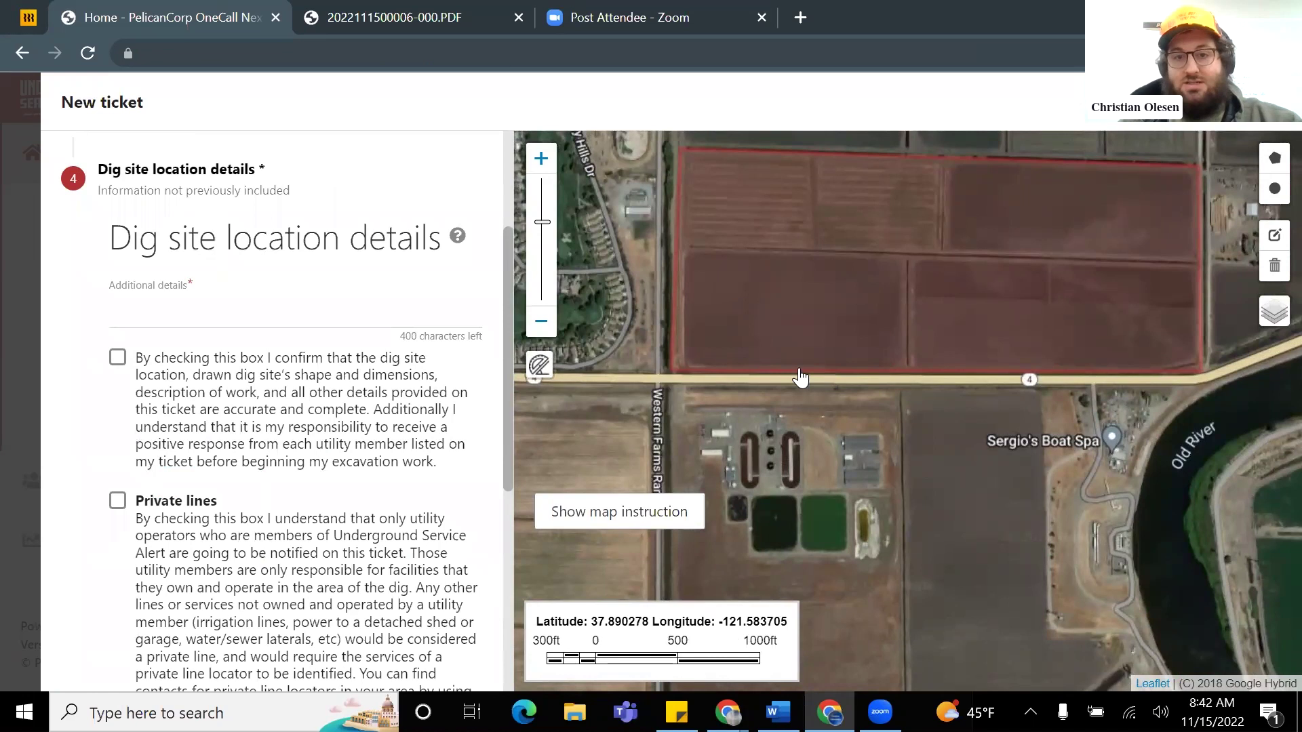
{"action": "scroll", "coordinate": [907, 341], "scroll_direction": "down", "scroll_amount": 1}
{"action": "scroll", "coordinate": [905, 363], "scroll_direction": "up", "scroll_amount": 1}
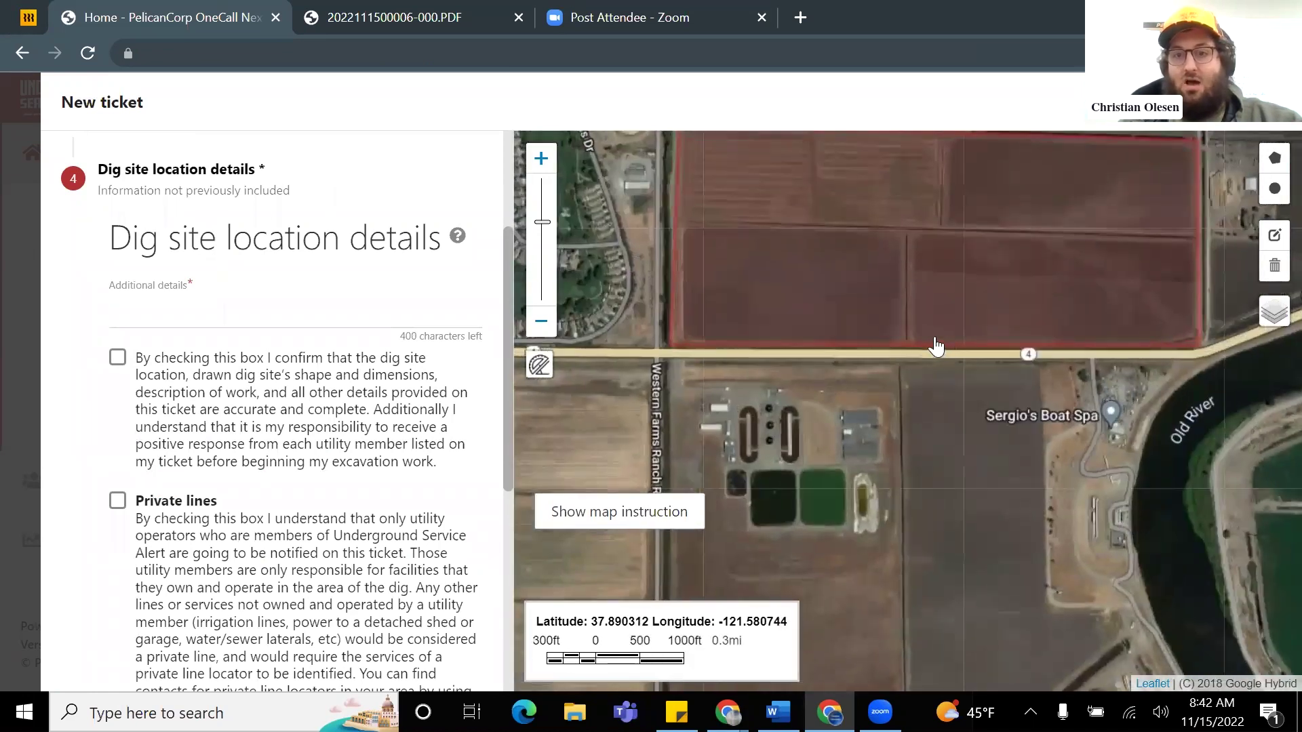
{"action": "left_click_drag", "start_coordinate": [793, 417], "coordinate": [834, 468]}
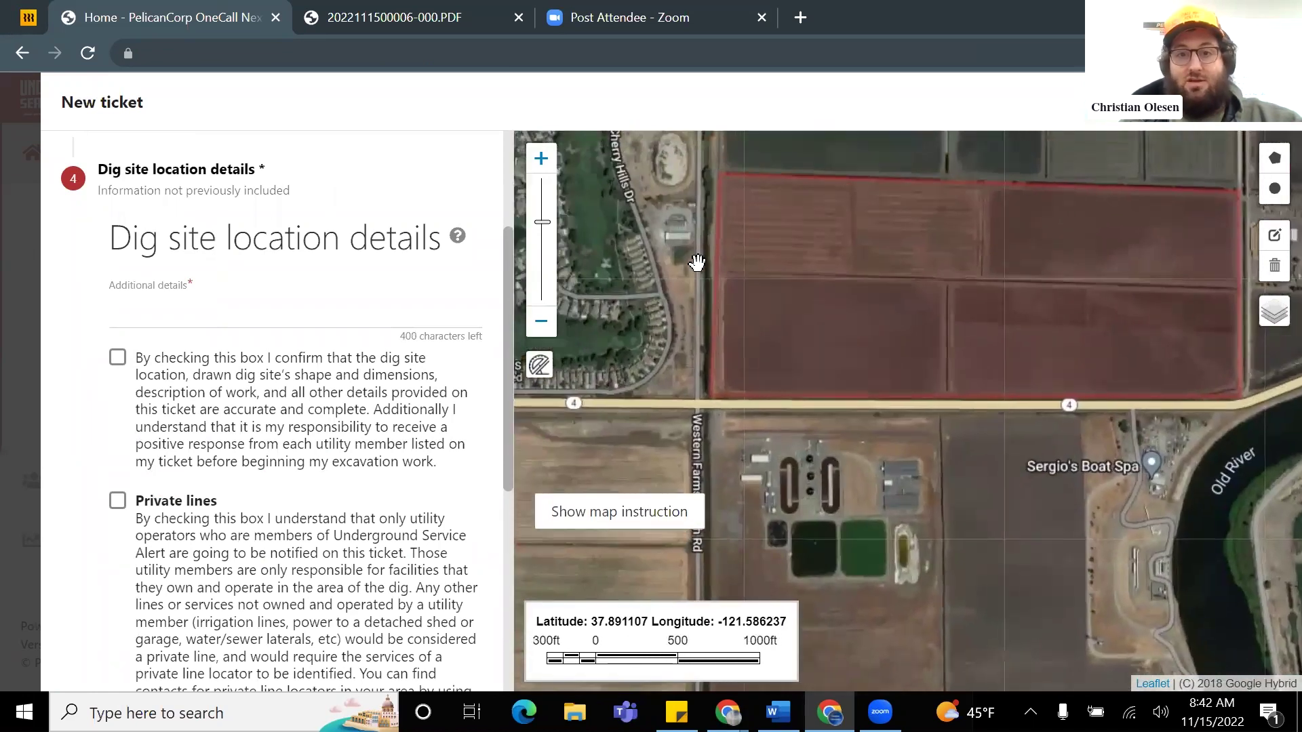
{"action": "scroll", "coordinate": [883, 324], "scroll_direction": "down", "scroll_amount": 1}
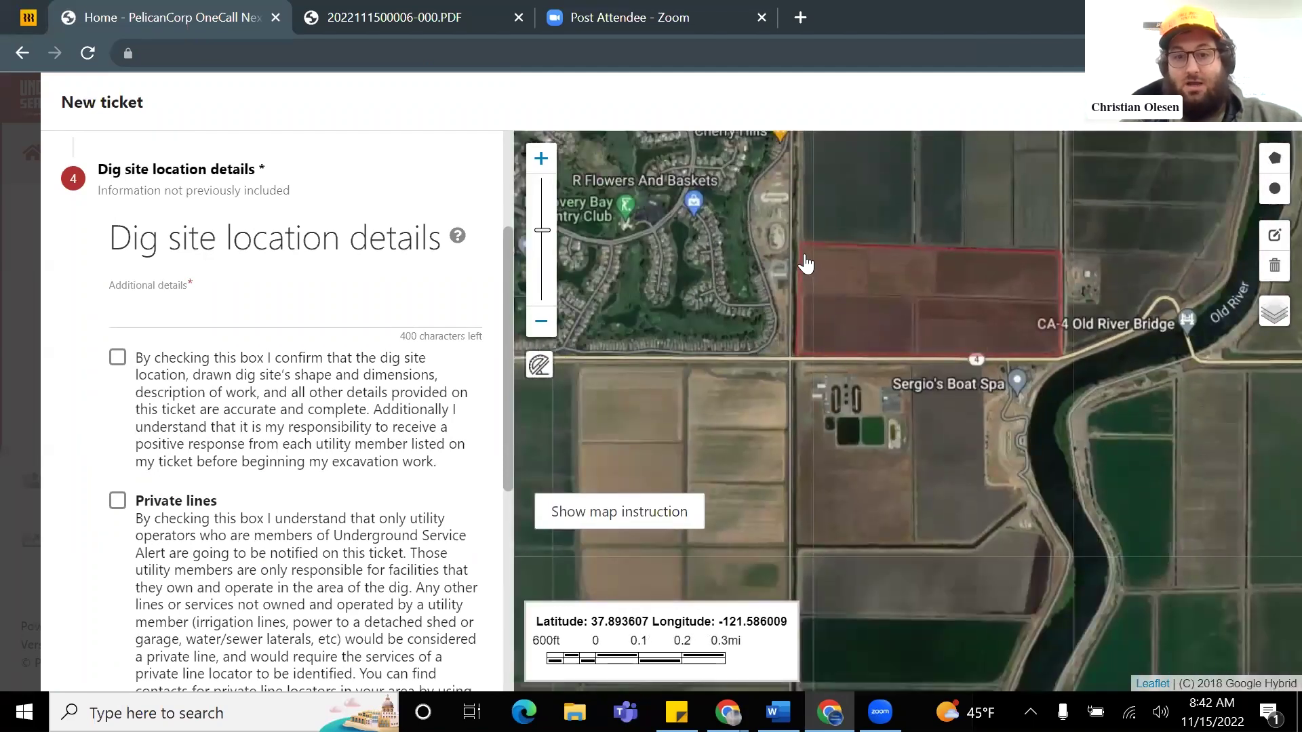
{"action": "left_click_drag", "start_coordinate": [755, 279], "coordinate": [961, 353]}
{"action": "scroll", "coordinate": [775, 298], "scroll_direction": "up", "scroll_amount": 1}
{"action": "left_click_drag", "start_coordinate": [767, 270], "coordinate": [795, 353]}
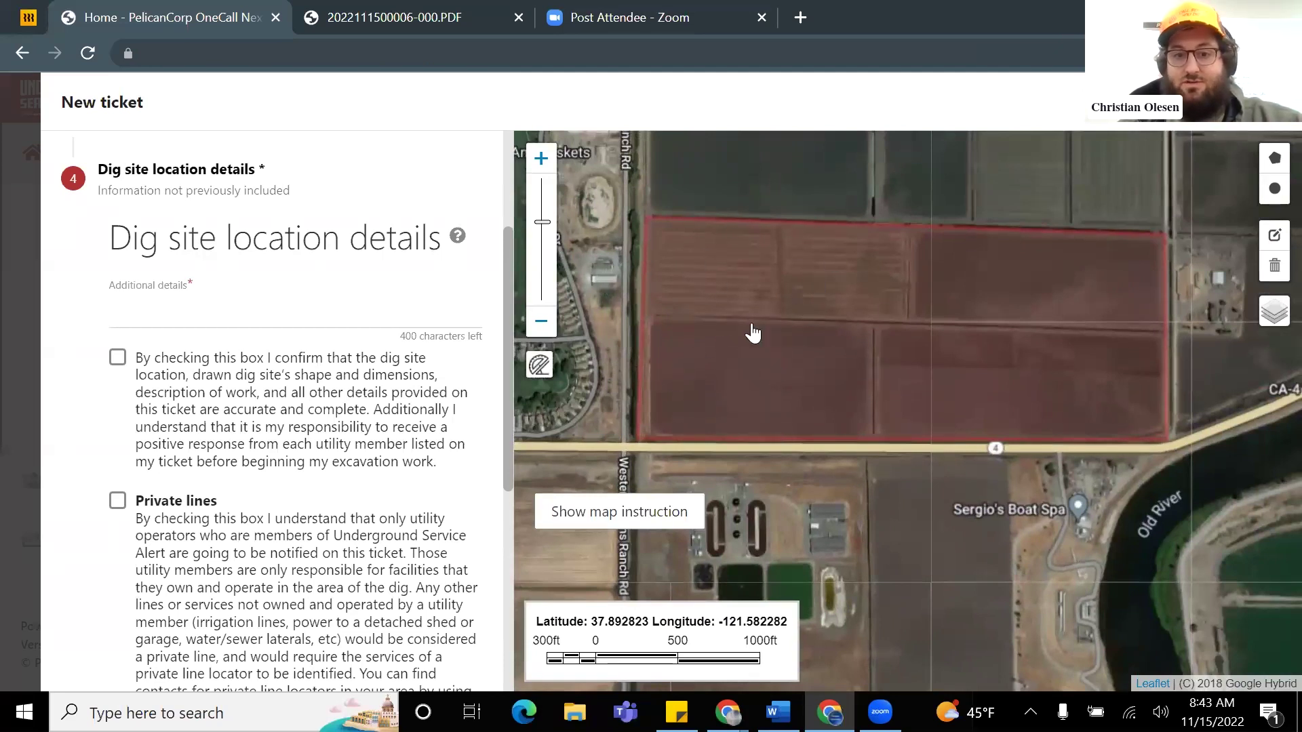
Step: Use the map's measure tool to start a distance from the field's lower-left corner
{"action": "left_click", "coordinate": [536, 370]}
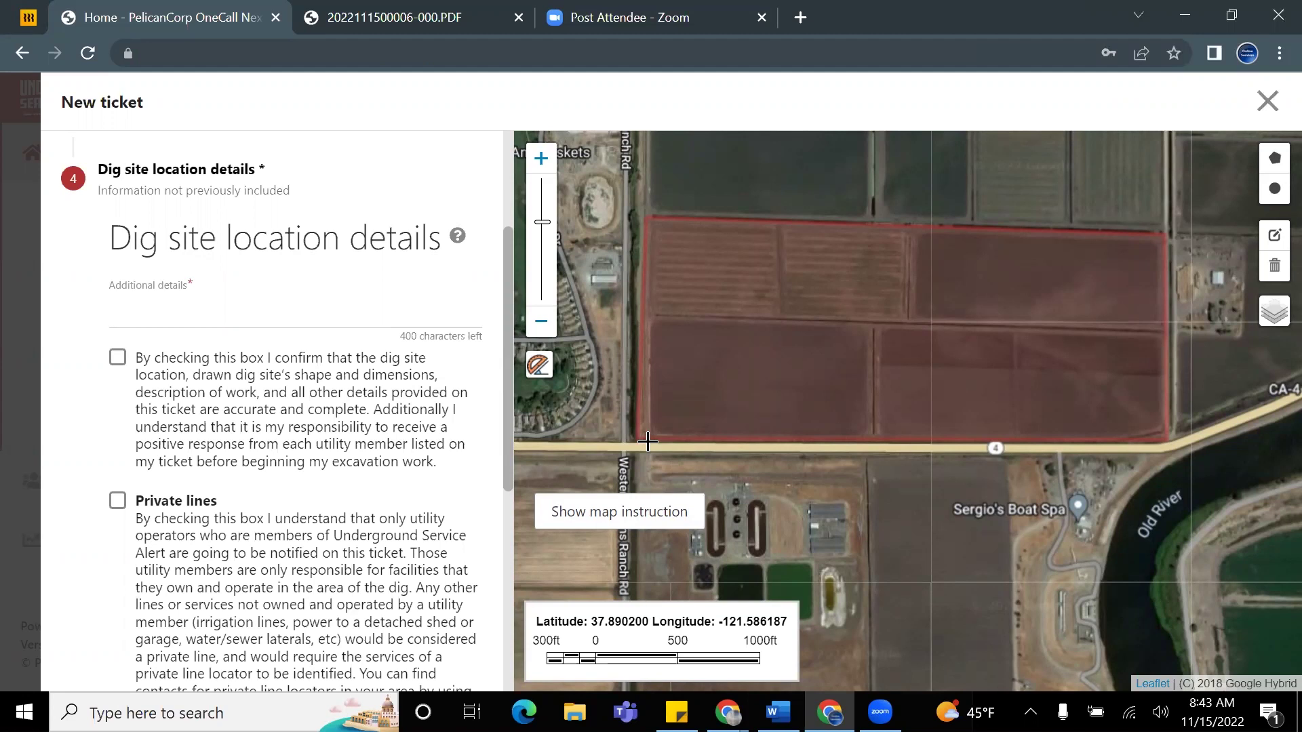
{"action": "scroll", "coordinate": [1055, 273], "scroll_direction": "down", "scroll_amount": 2}
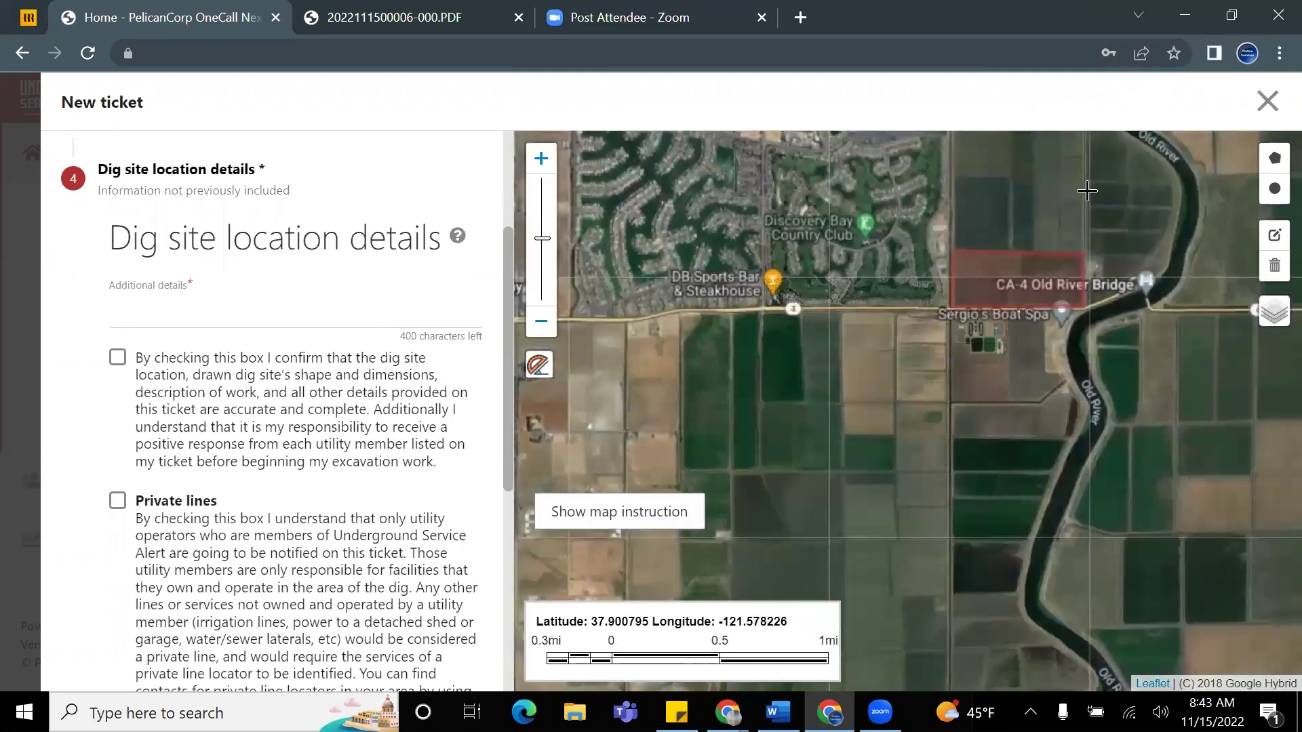
{"action": "scroll", "coordinate": [963, 324], "scroll_direction": "up", "scroll_amount": 2}
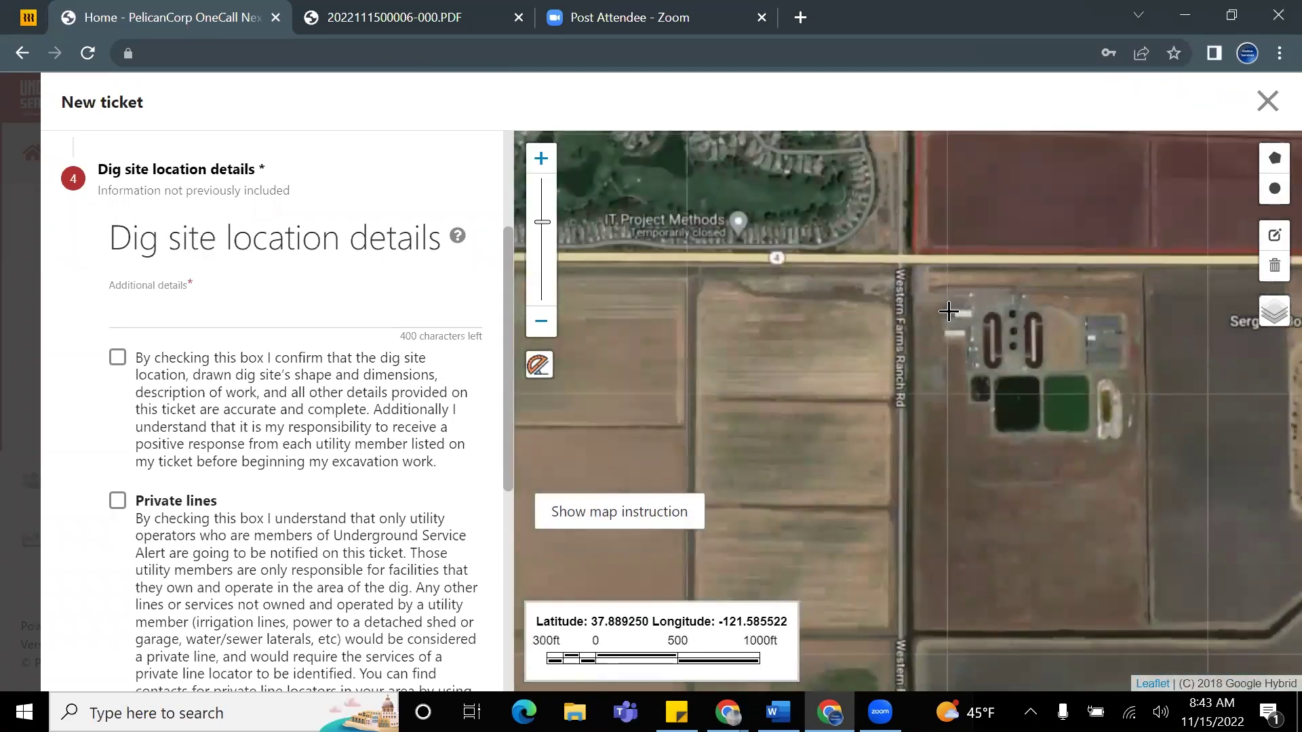
{"action": "left_click_drag", "start_coordinate": [882, 253], "coordinate": [710, 411]}
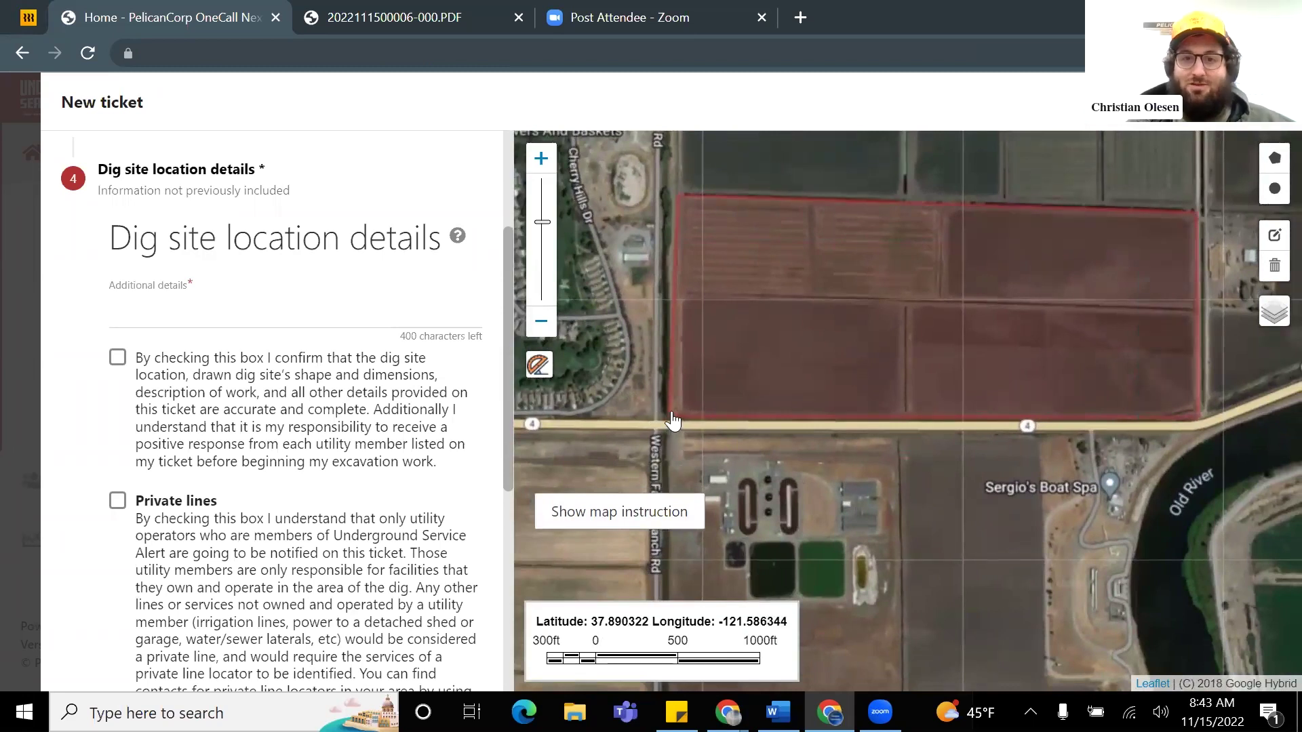
{"action": "left_click", "coordinate": [673, 420]}
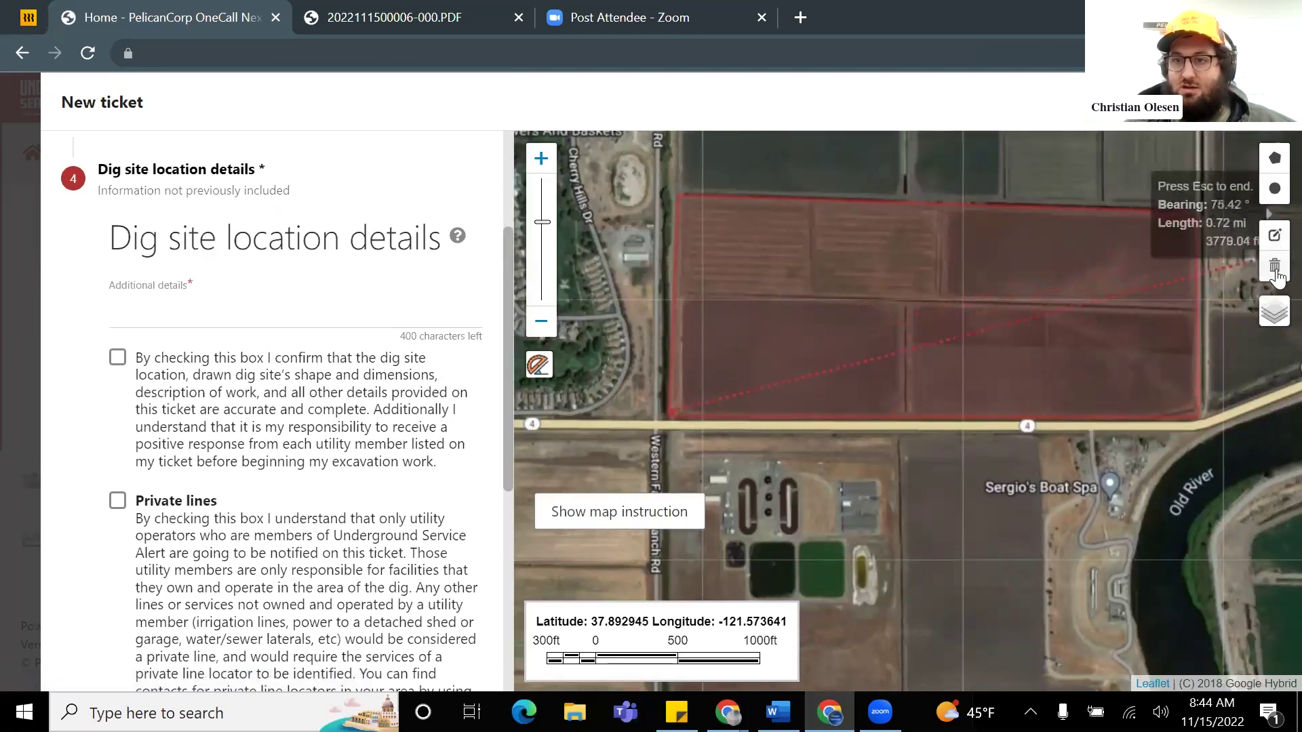
Step: Try removing the outline's lower-left corner, then discard that edit and reframe the field
{"action": "left_click", "coordinate": [1274, 238]}
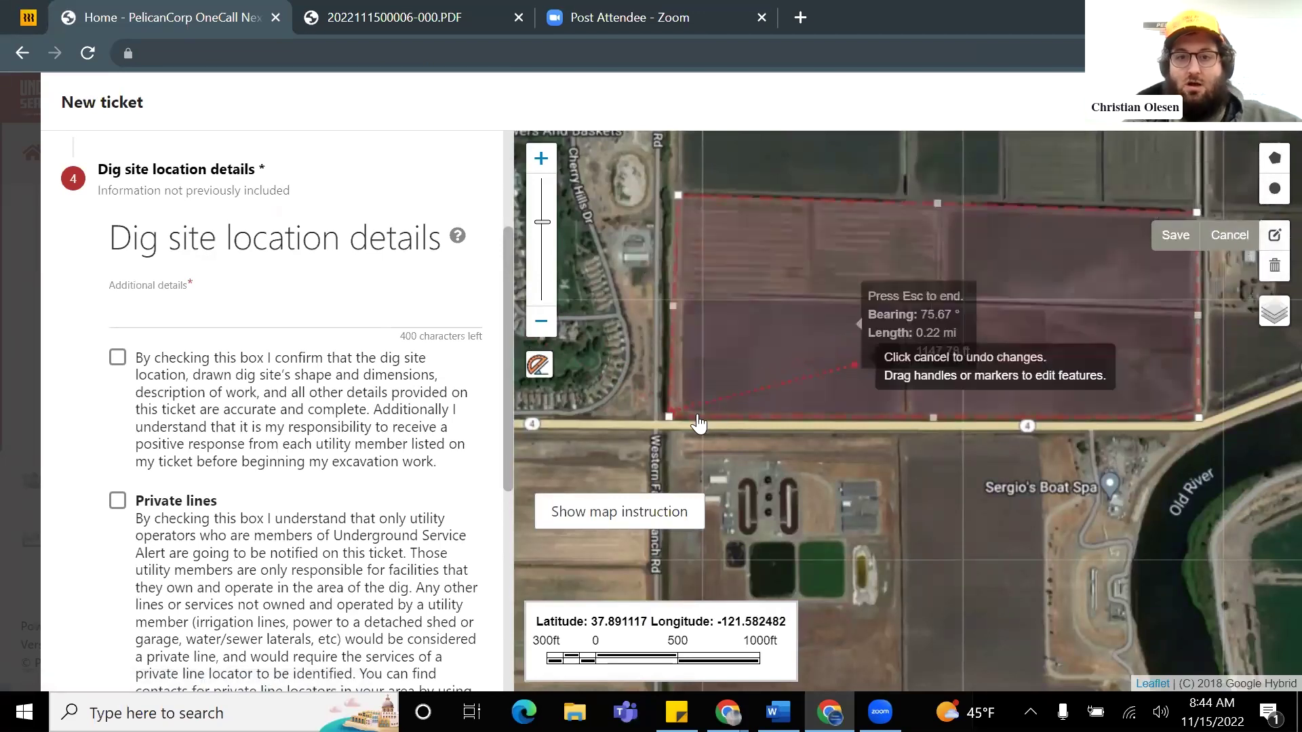
{"action": "left_click", "coordinate": [674, 410]}
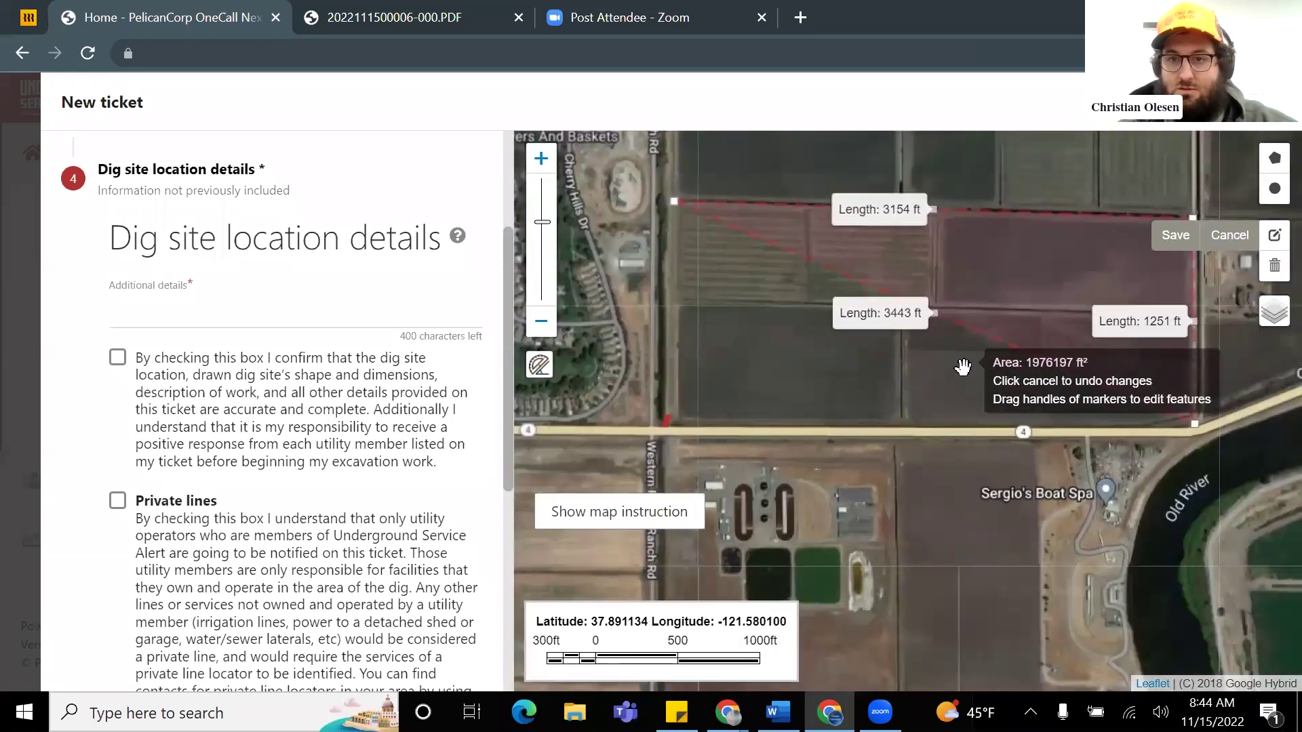
{"action": "left_click", "coordinate": [1231, 235]}
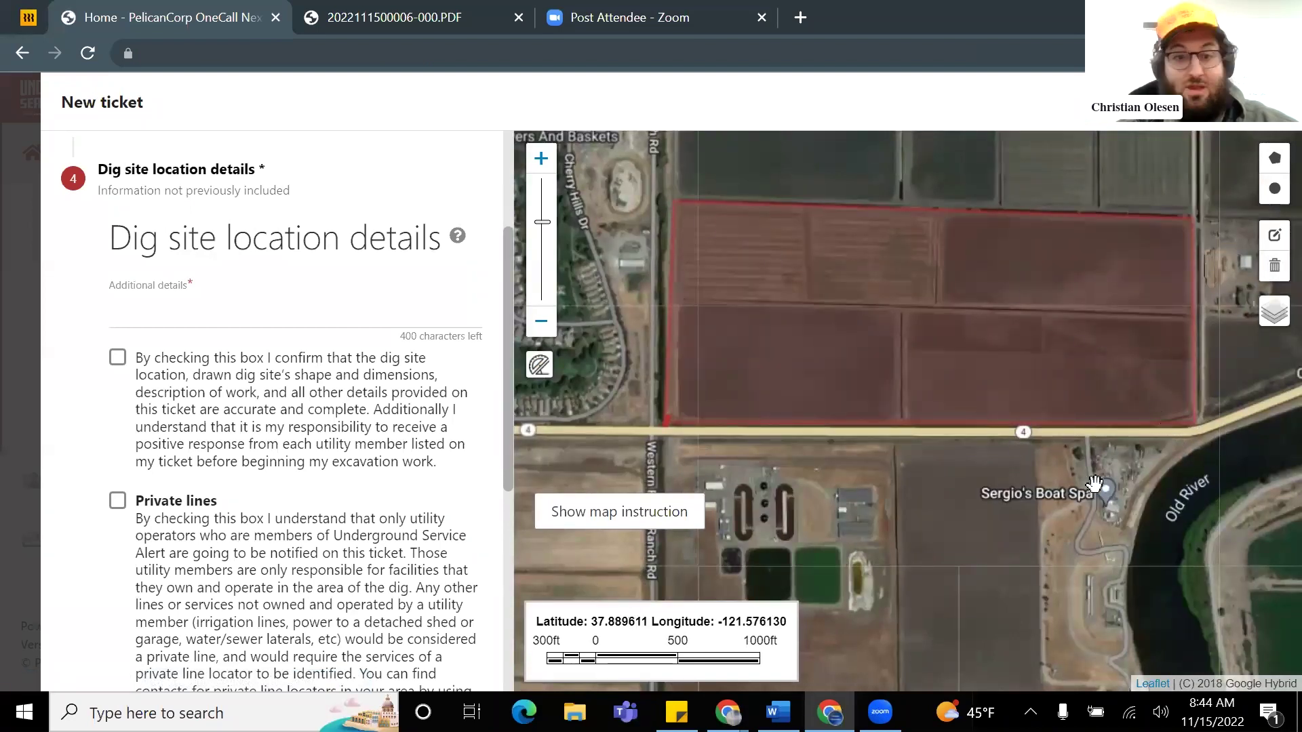
{"action": "left_click_drag", "start_coordinate": [935, 497], "coordinate": [907, 511]}
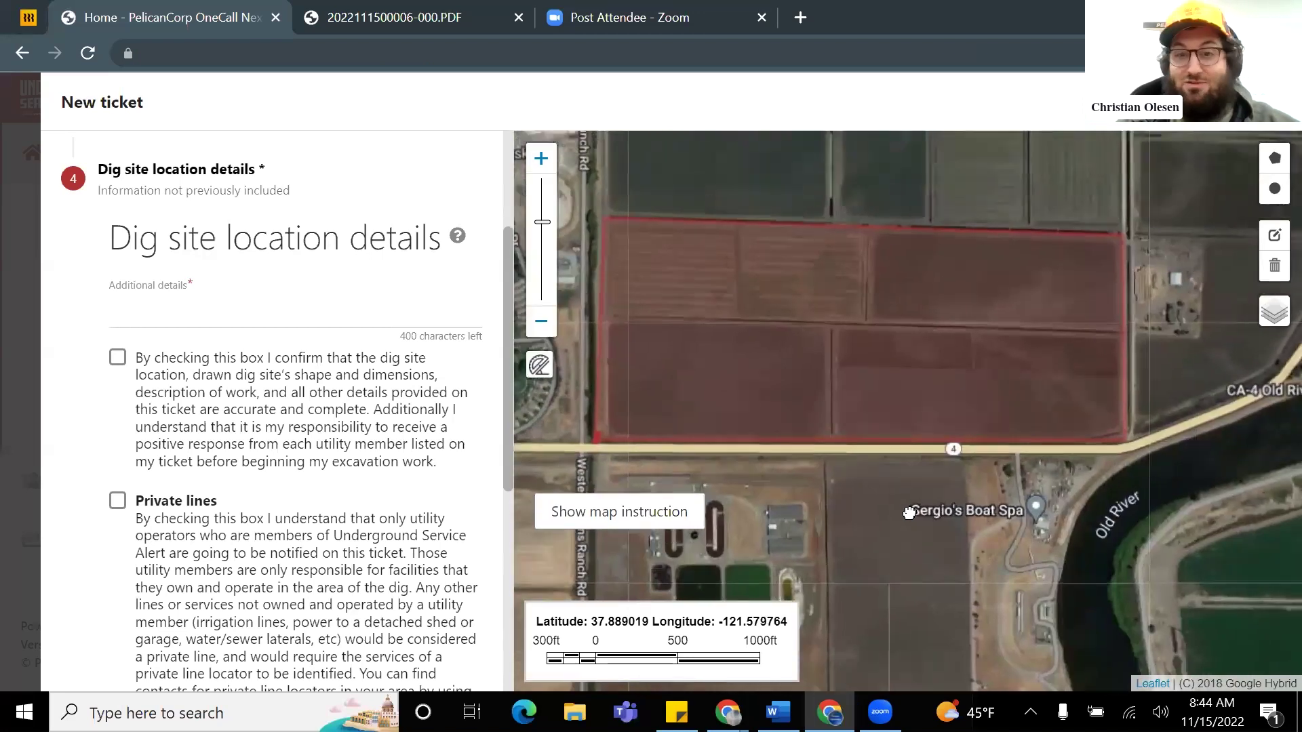
{"action": "left_click_drag", "start_coordinate": [784, 488], "coordinate": [848, 515]}
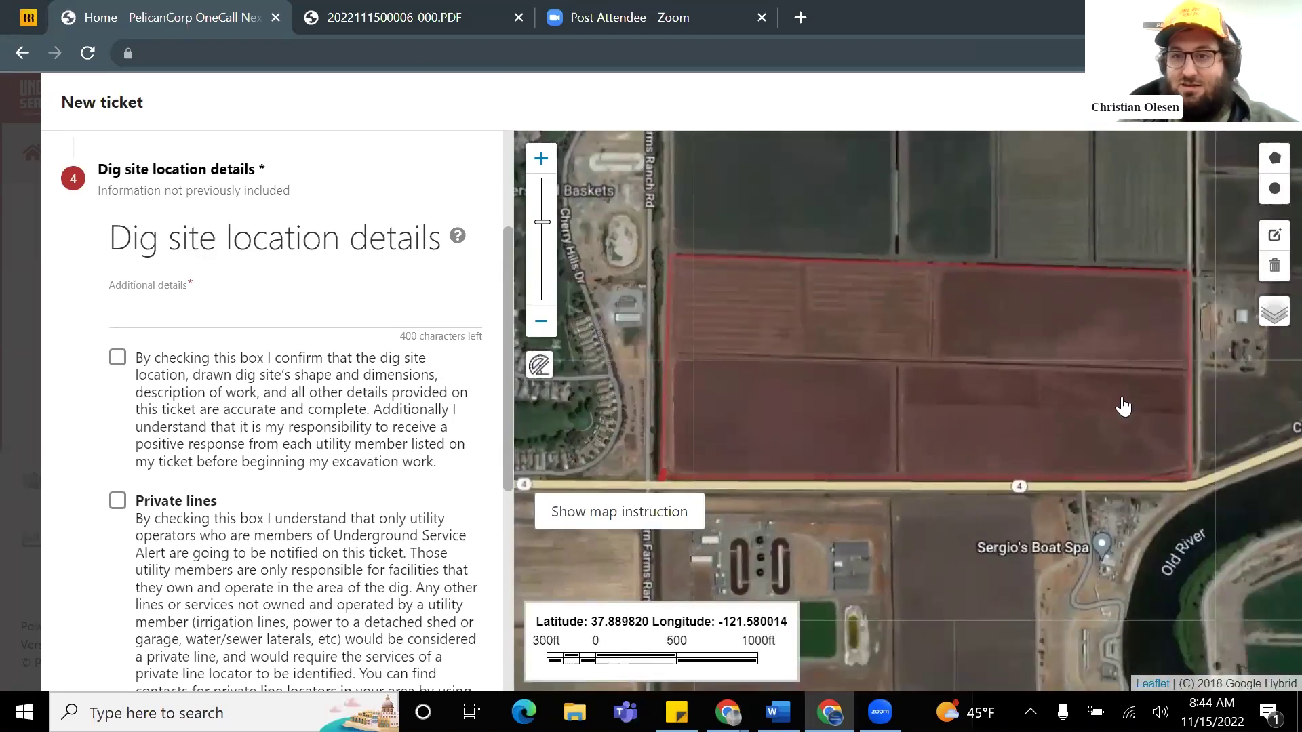
Step: Raise the outline's top-right corner and save, giving a 3167 ft top and 1338 ft right edge
{"action": "left_click", "coordinate": [1274, 237]}
{"action": "scroll", "coordinate": [1188, 275], "scroll_direction": "up", "scroll_amount": 2}
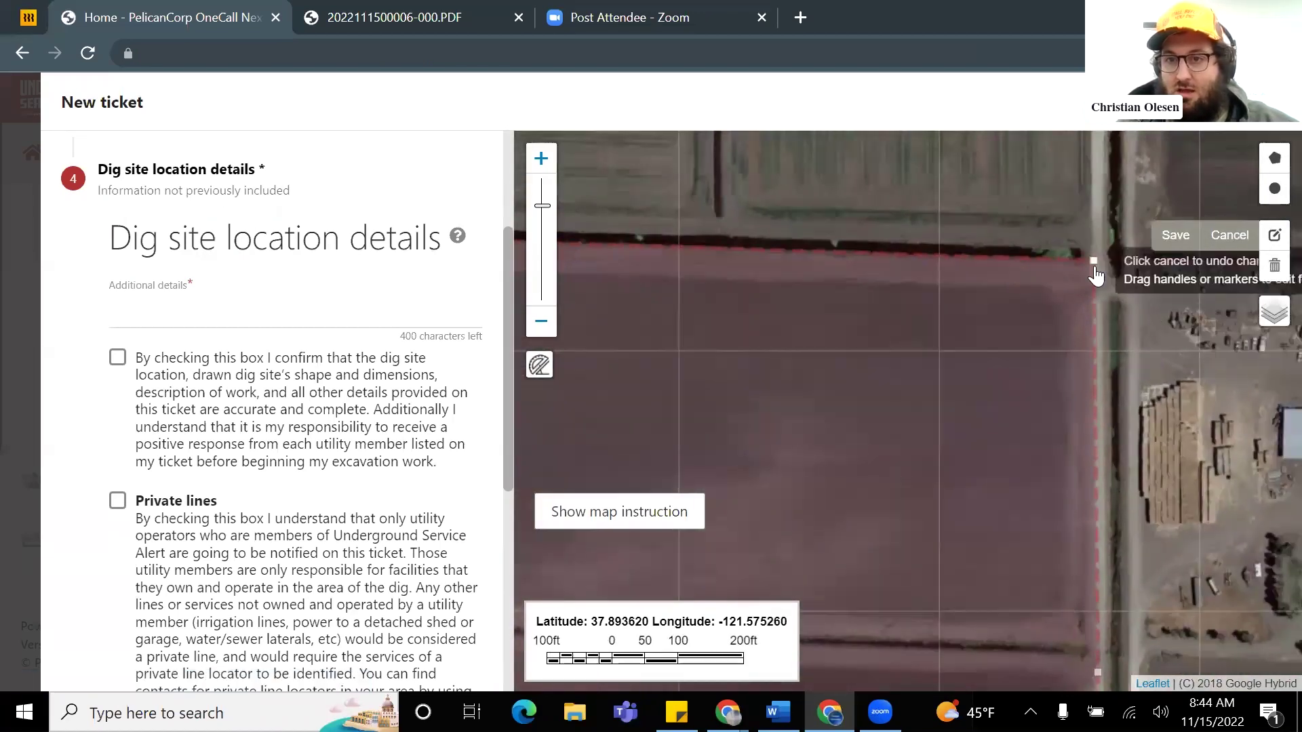
{"action": "left_click_drag", "start_coordinate": [1095, 246], "coordinate": [1096, 219]}
{"action": "scroll", "coordinate": [1101, 265], "scroll_direction": "down", "scroll_amount": 2}
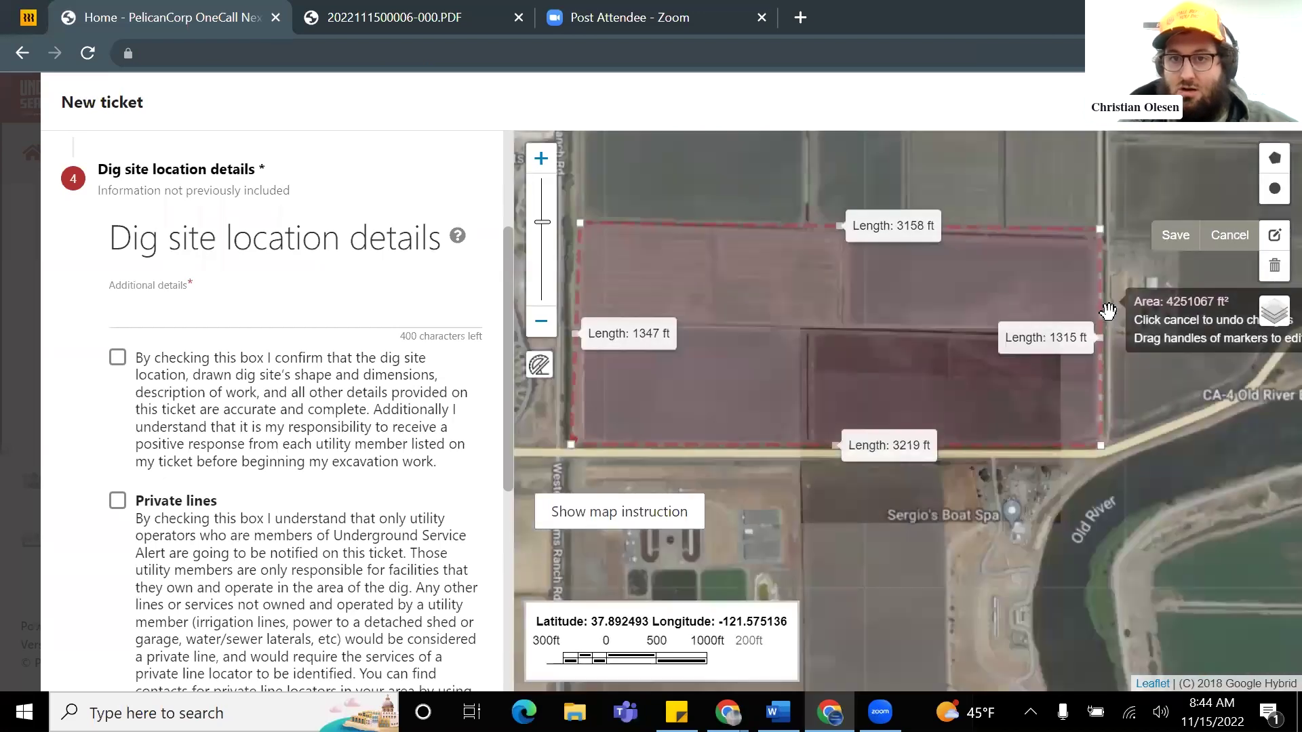
{"action": "left_click_drag", "start_coordinate": [1100, 216], "coordinate": [1101, 219]}
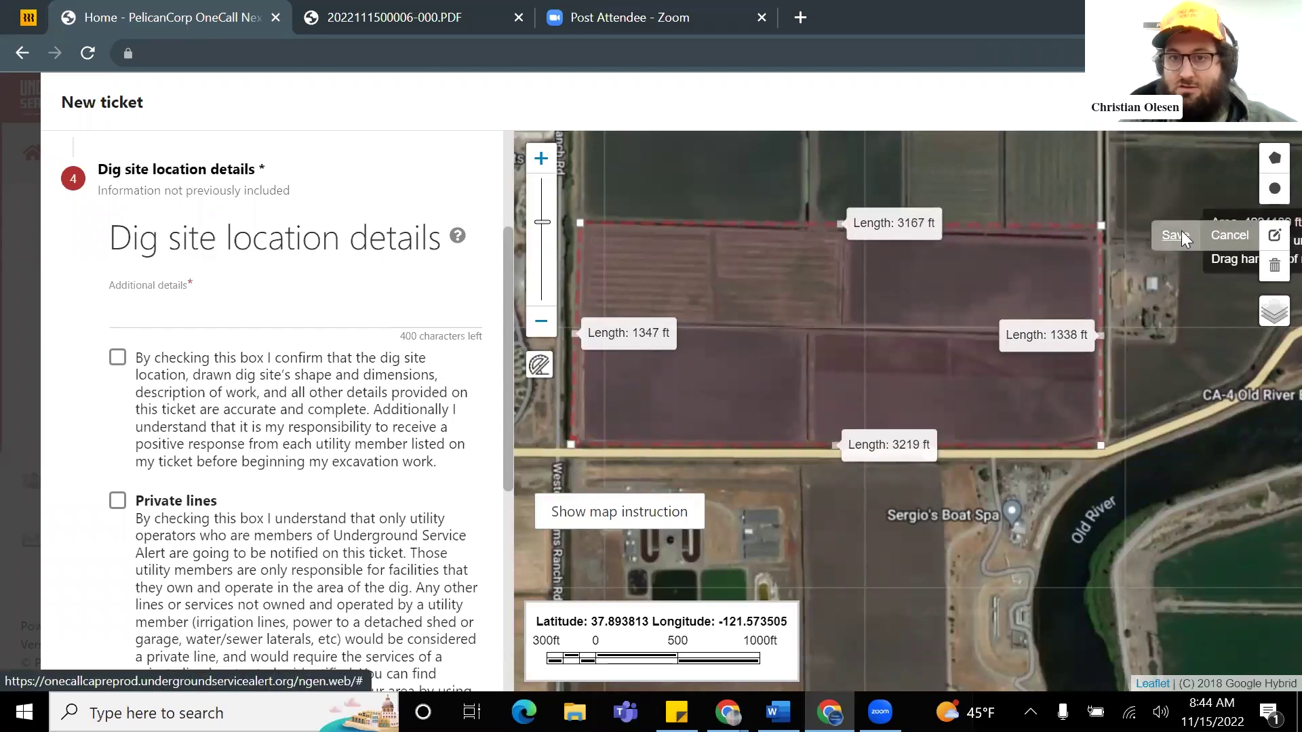
{"action": "left_click", "coordinate": [1175, 235]}
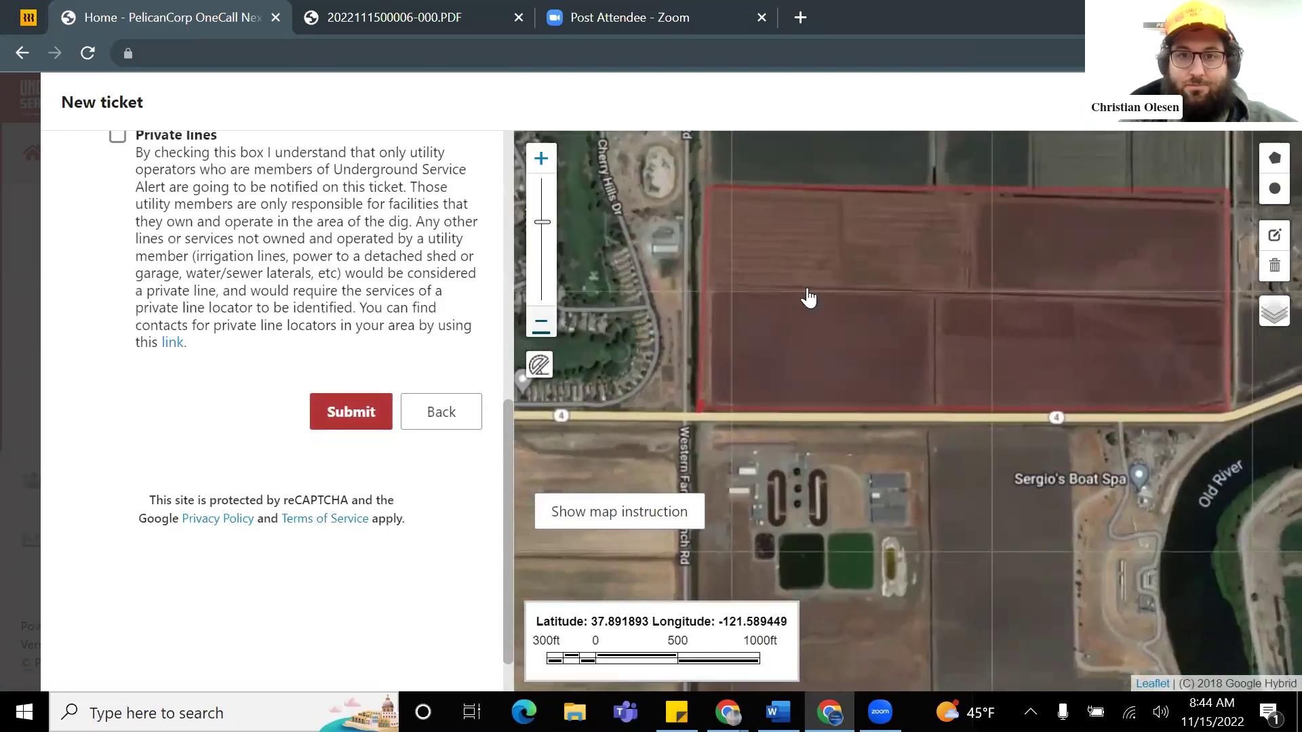
{"action": "scroll", "coordinate": [805, 294], "scroll_direction": "up", "scroll_amount": 1}
Step: Begin the Additional details and measure a distance from the road intersection on the map
{"action": "scroll", "coordinate": [371, 282], "scroll_direction": "up", "scroll_amount": 2}
{"action": "scroll", "coordinate": [372, 281], "scroll_direction": "up", "scroll_amount": 3}
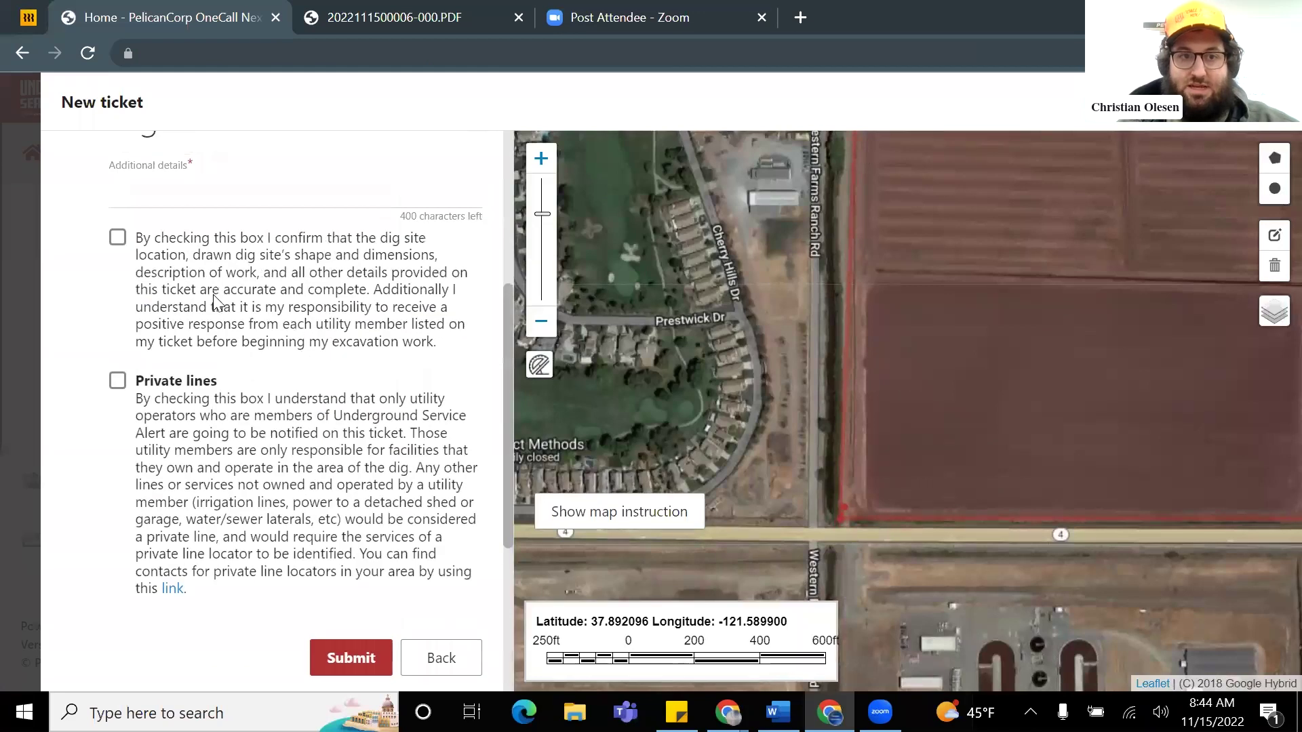
{"action": "left_click", "coordinate": [164, 301]}
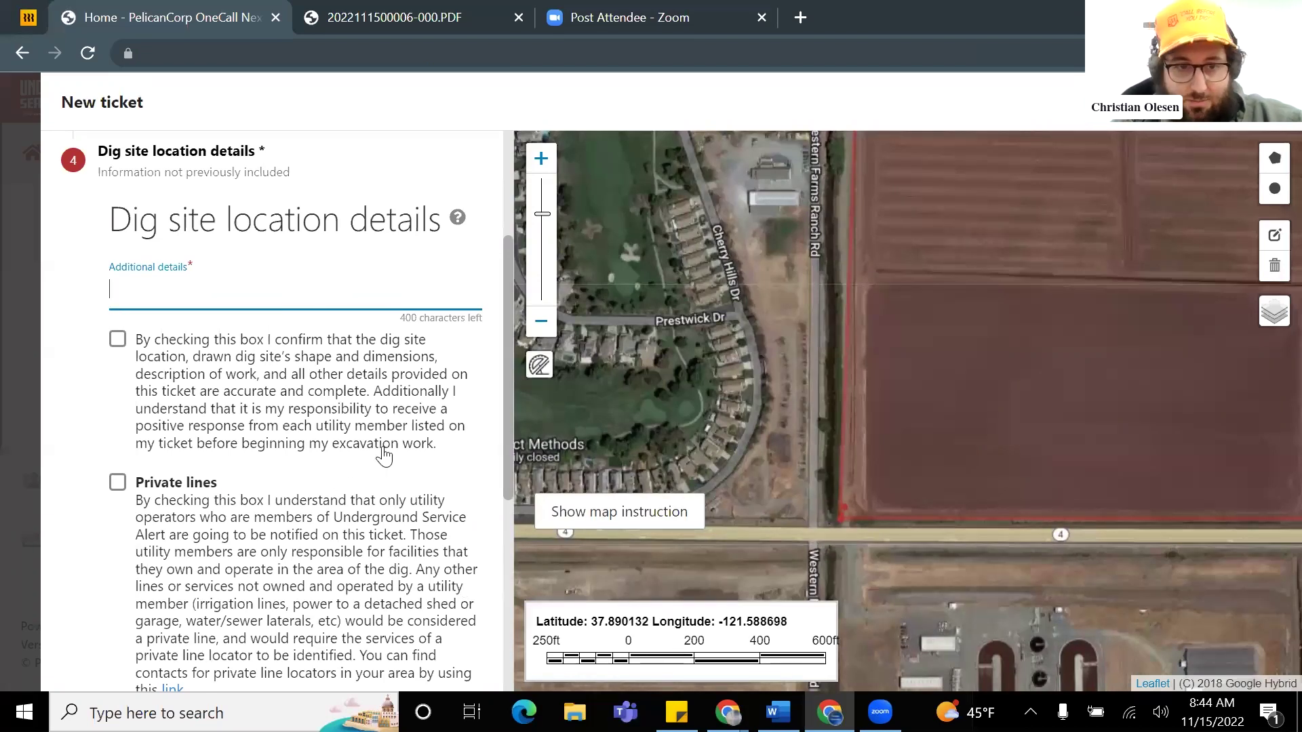
{"action": "scroll", "coordinate": [773, 488], "scroll_direction": "down", "scroll_amount": 1}
{"action": "left_click", "coordinate": [780, 510]}
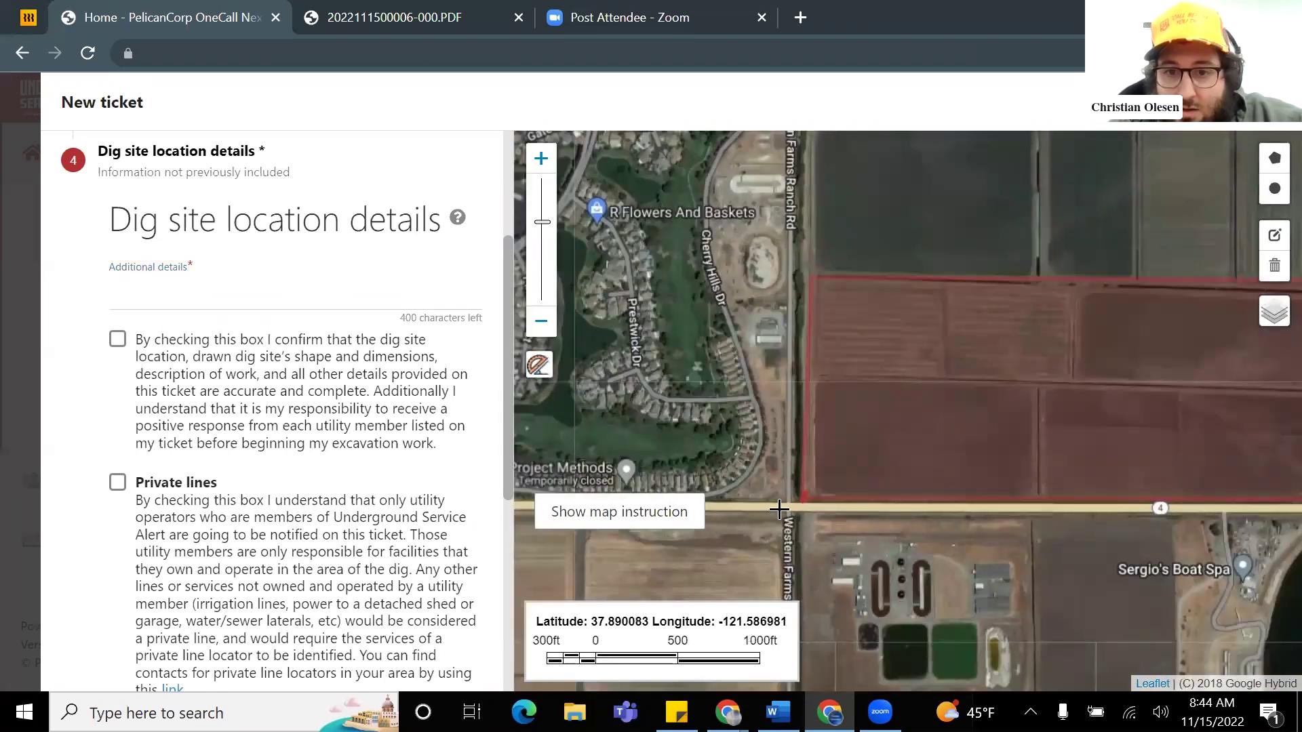
{"action": "left_click", "coordinate": [786, 509]}
{"action": "left_click", "coordinate": [805, 499]}
Step: Write the notes (150' NE of intersection, 1300' N, 3000' E) and tick both acknowledgements
{"action": "left_click", "coordinate": [145, 299]}
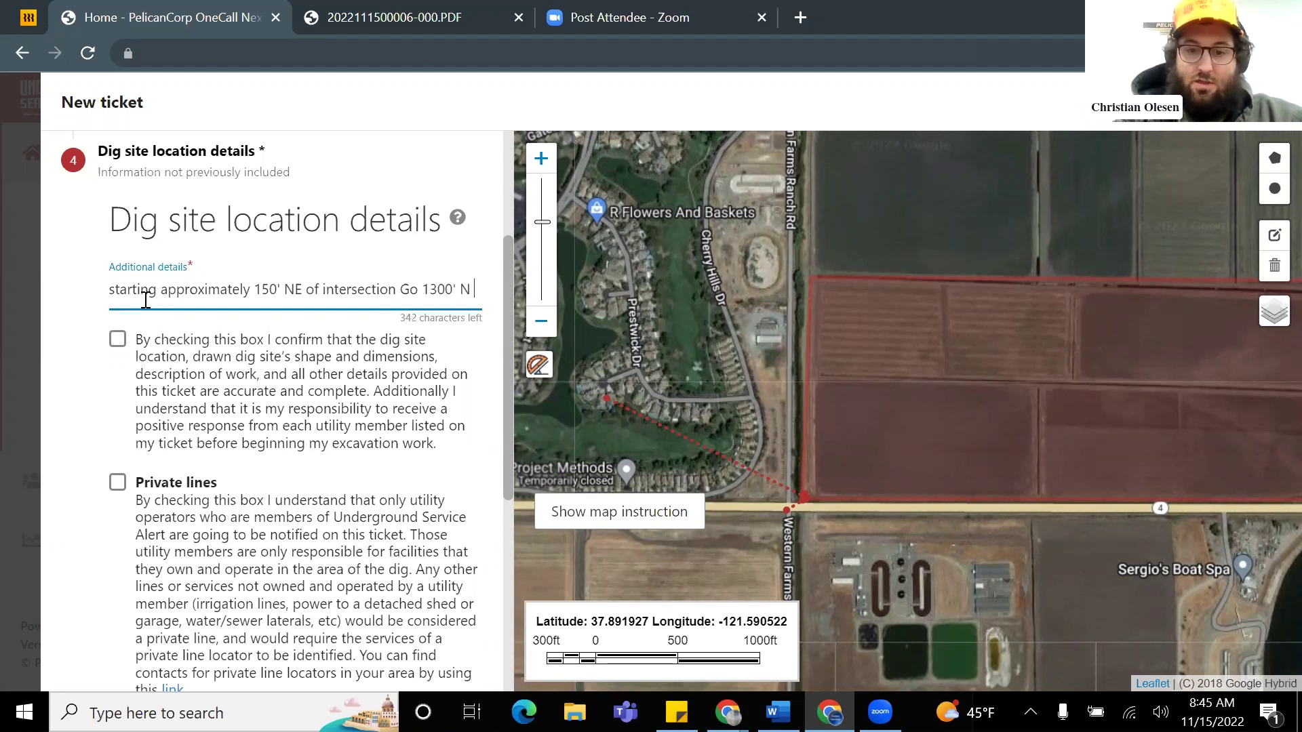
{"action": "type", "text": "and include 3000' E for entire distance"}
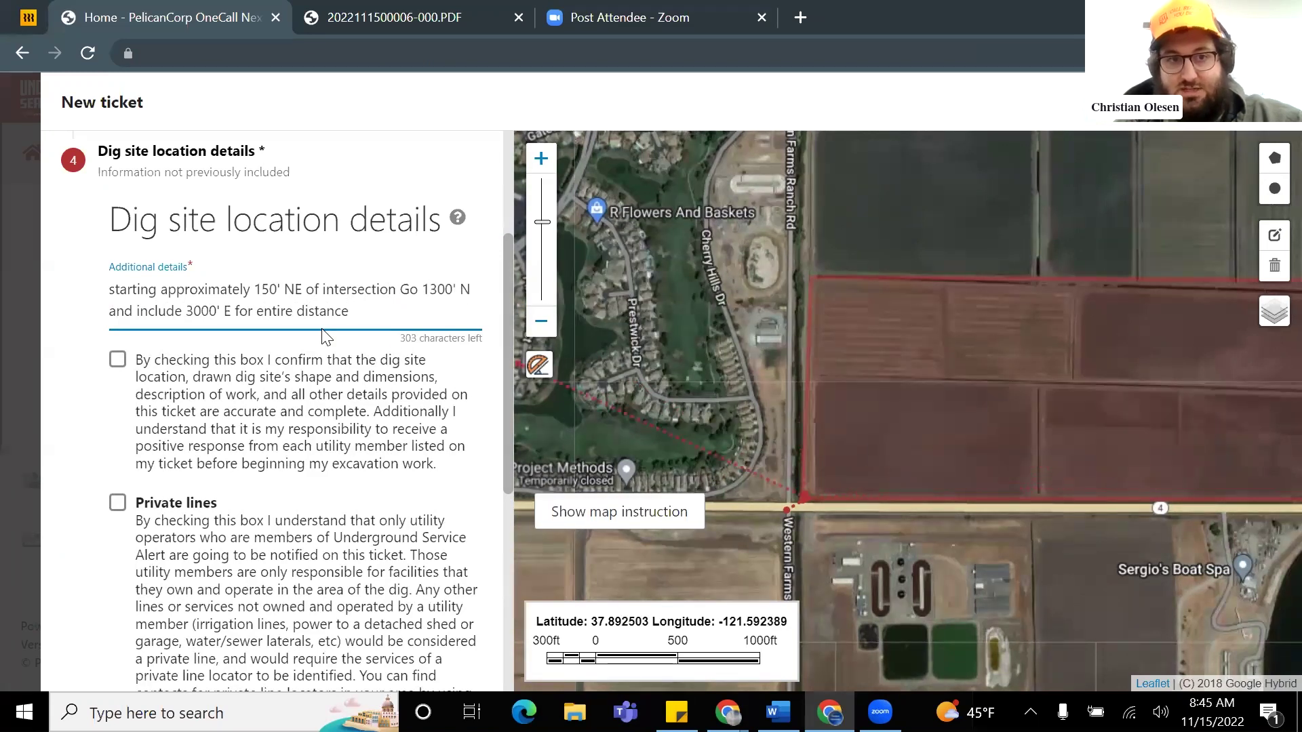
{"action": "left_click", "coordinate": [118, 362]}
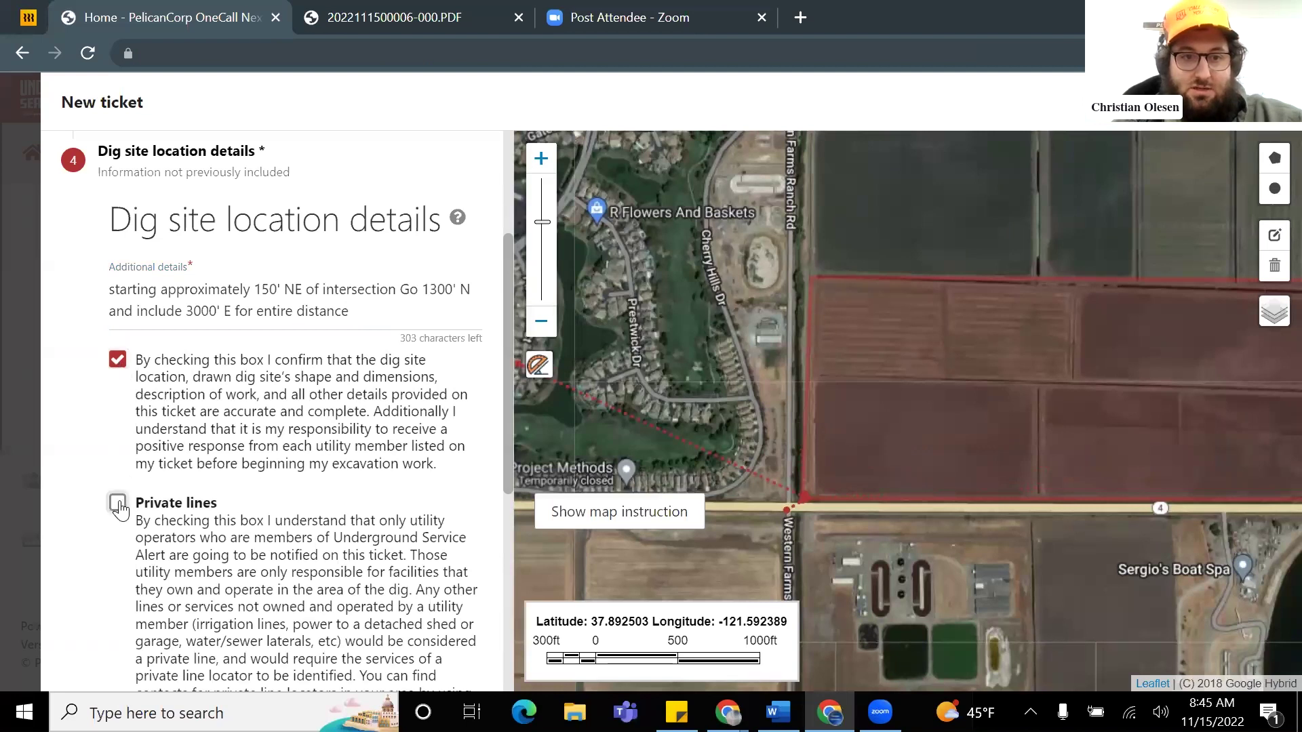
{"action": "left_click", "coordinate": [118, 502]}
{"action": "scroll", "coordinate": [203, 501], "scroll_direction": "down", "scroll_amount": 1}
{"action": "scroll", "coordinate": [316, 503], "scroll_direction": "down", "scroll_amount": 3}
Step: Submit the ticket, retry after it fails, then return to the dig site step
{"action": "left_click", "coordinate": [334, 477]}
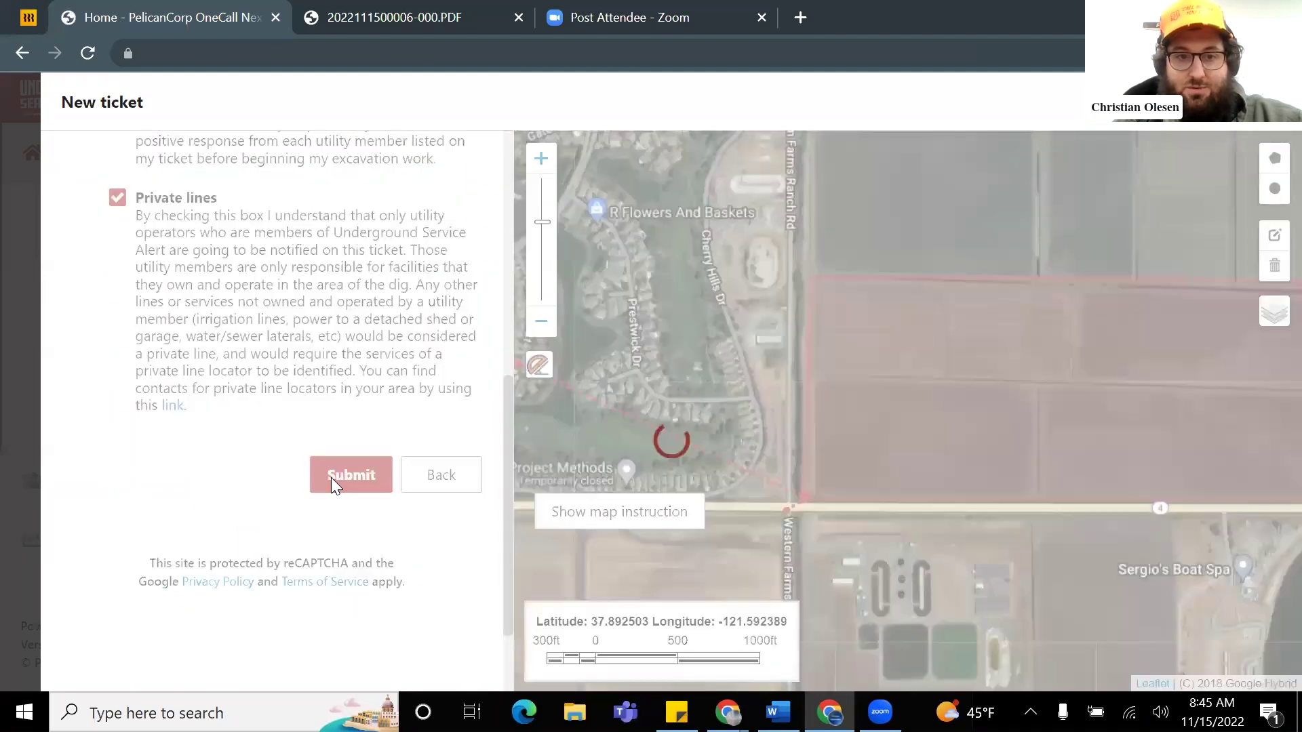
{"action": "scroll", "coordinate": [397, 450], "scroll_direction": "up", "scroll_amount": 4}
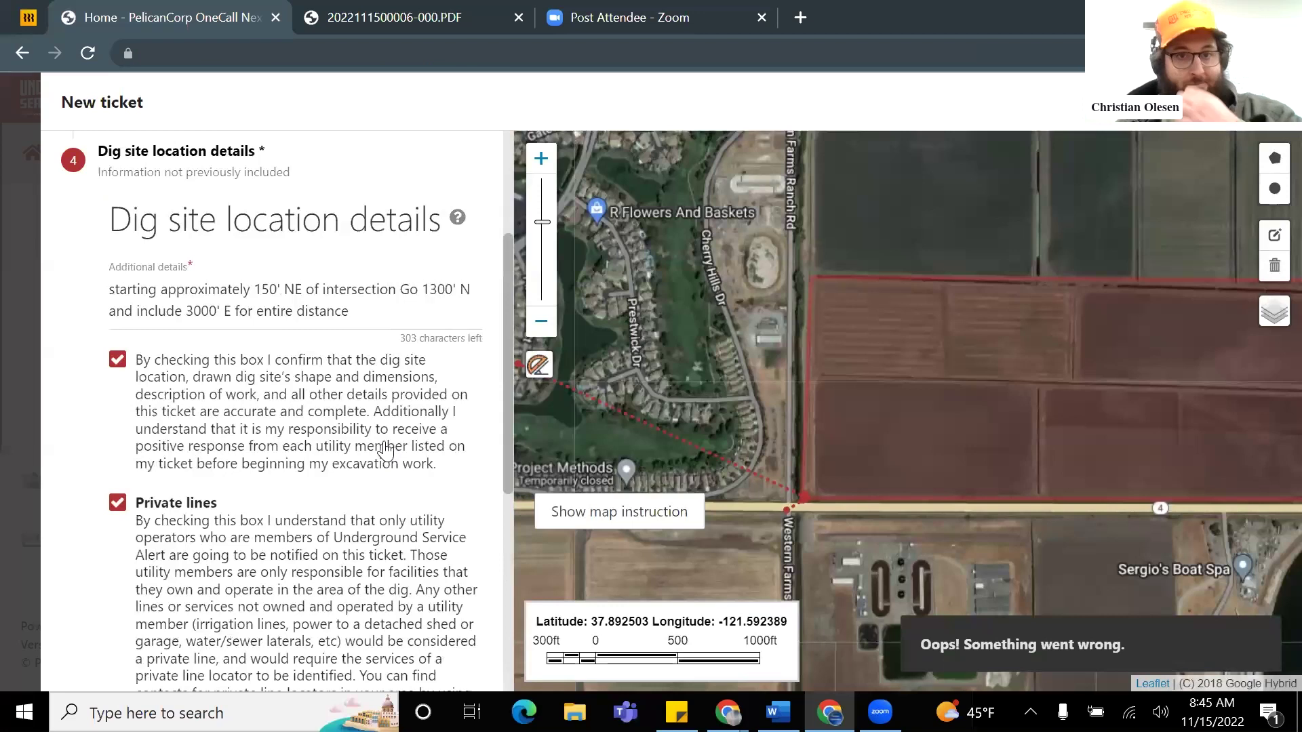
{"action": "scroll", "coordinate": [385, 450], "scroll_direction": "up", "scroll_amount": 3}
{"action": "scroll", "coordinate": [376, 451], "scroll_direction": "down", "scroll_amount": 7}
{"action": "left_click", "coordinate": [341, 383]}
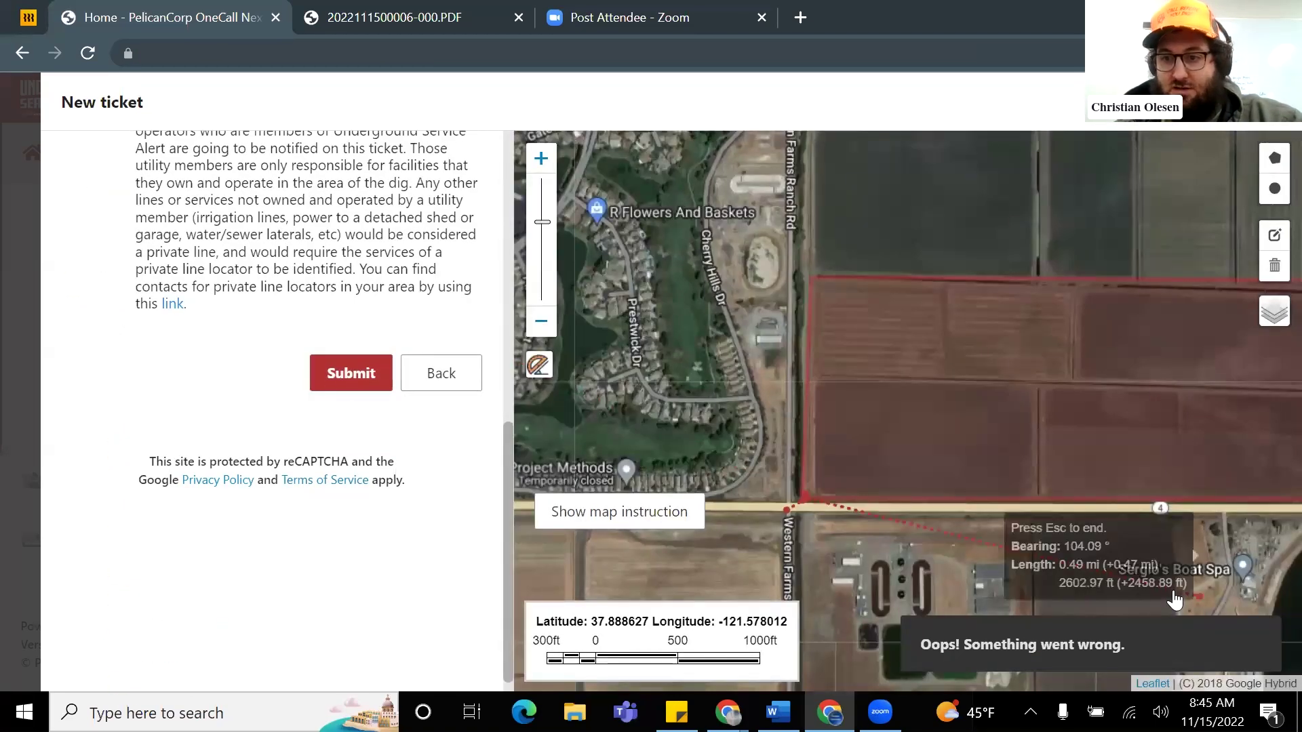
{"action": "left_click", "coordinate": [442, 373]}
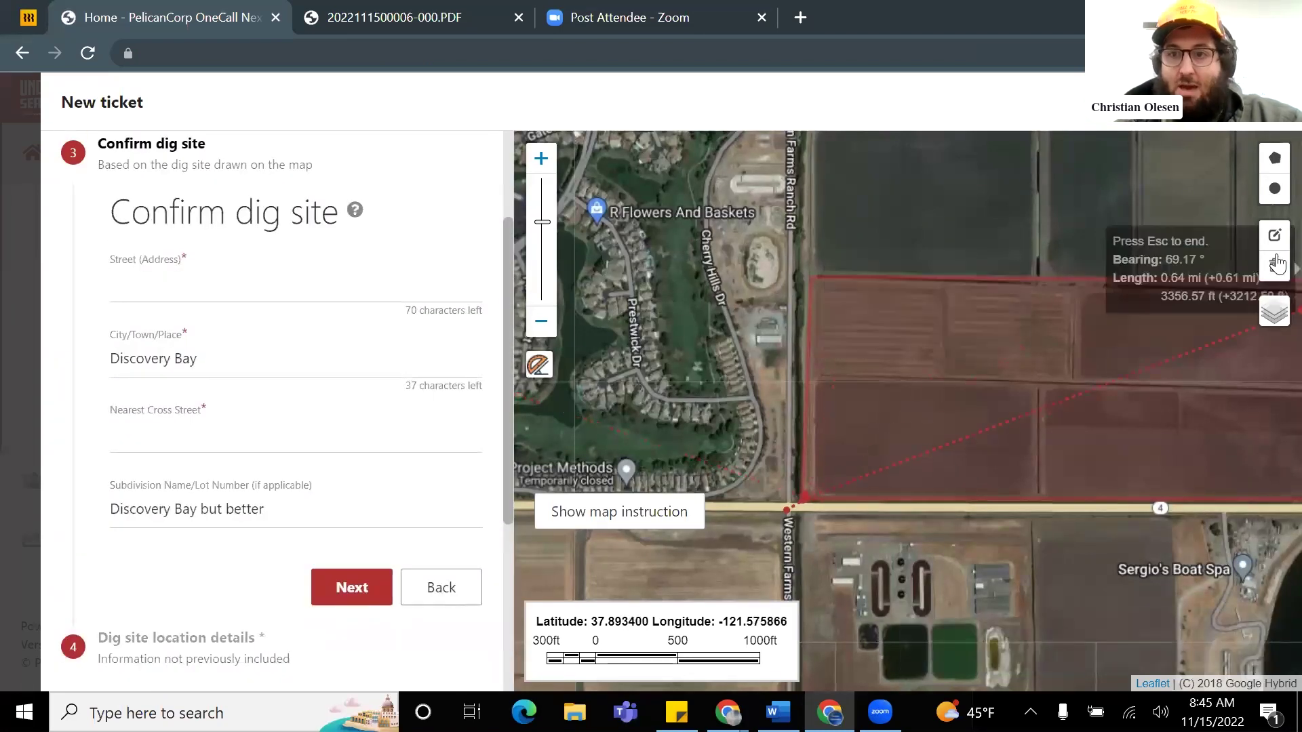
{"action": "double_click", "coordinate": [810, 485]}
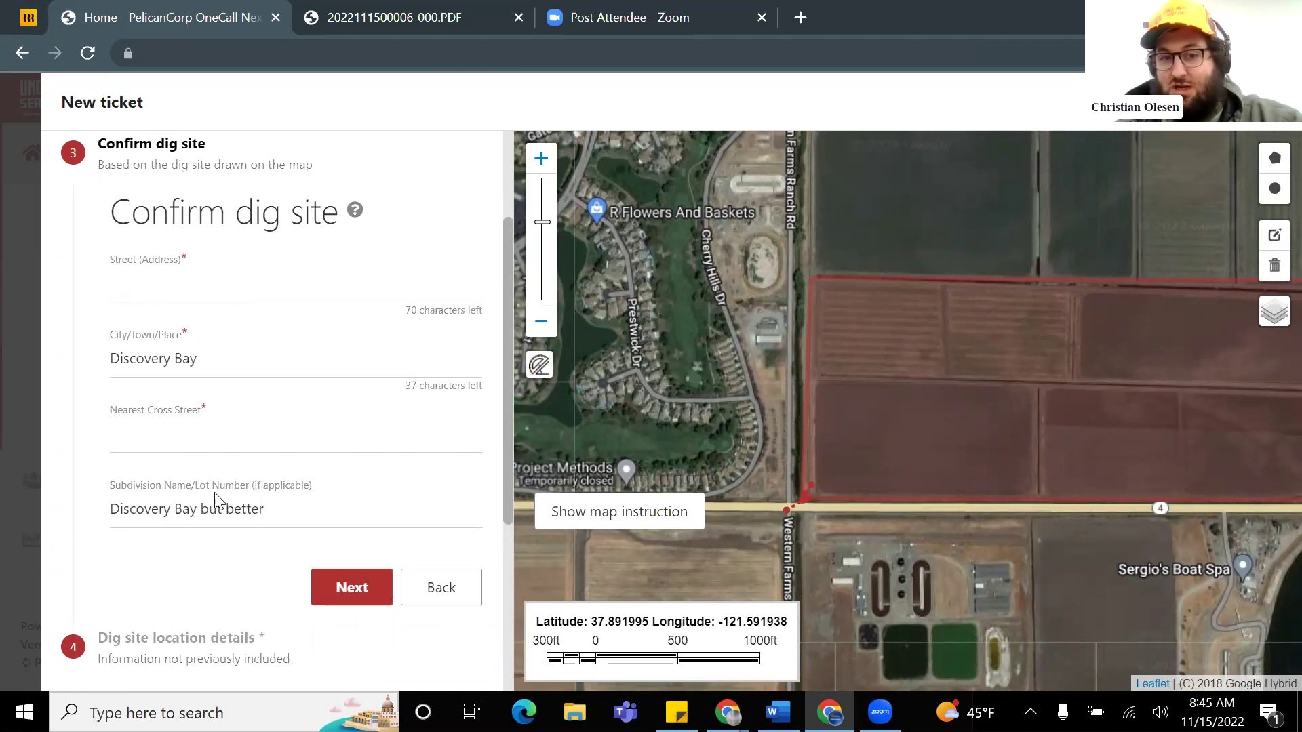
Step: Fill street ca-4 and cross street western farms ranch rd, then resubmit the ticket
{"action": "scroll", "coordinate": [334, 473], "scroll_direction": "down", "scroll_amount": 3}
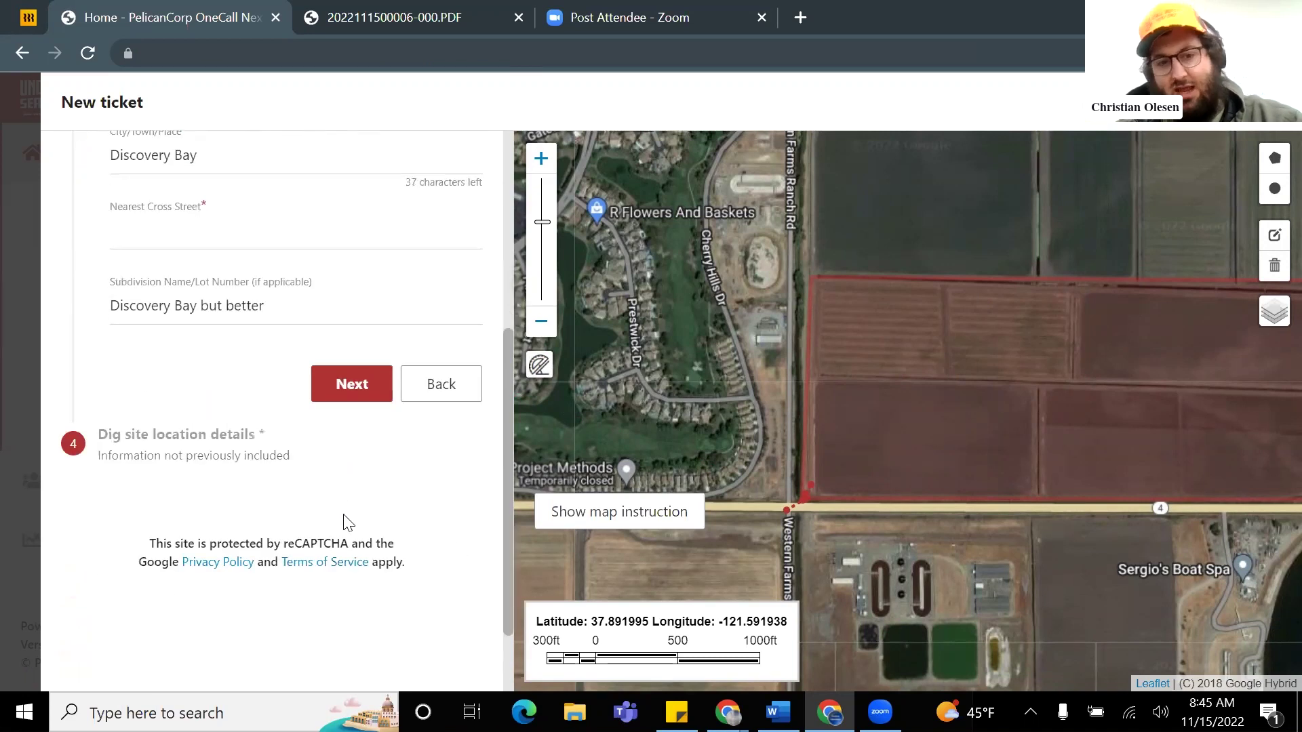
{"action": "scroll", "coordinate": [322, 451], "scroll_direction": "up", "scroll_amount": 5}
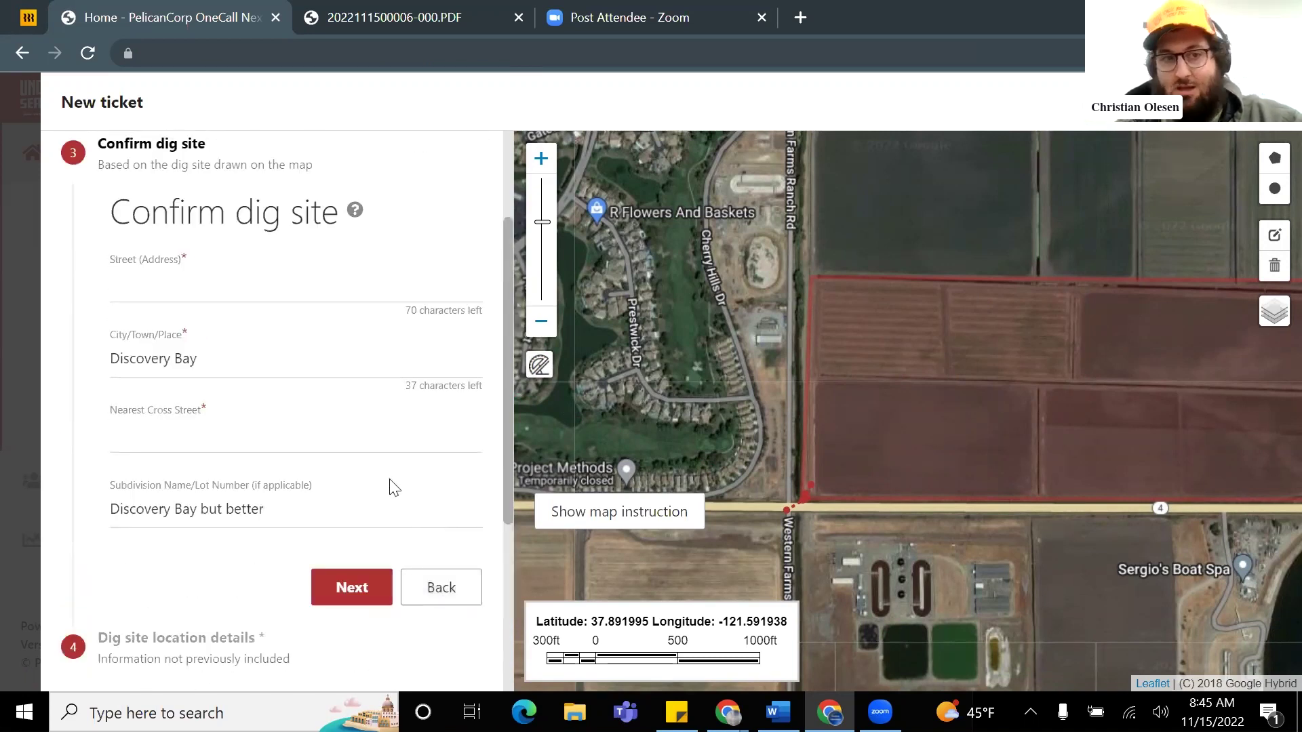
{"action": "scroll", "coordinate": [260, 417], "scroll_direction": "down", "scroll_amount": 2}
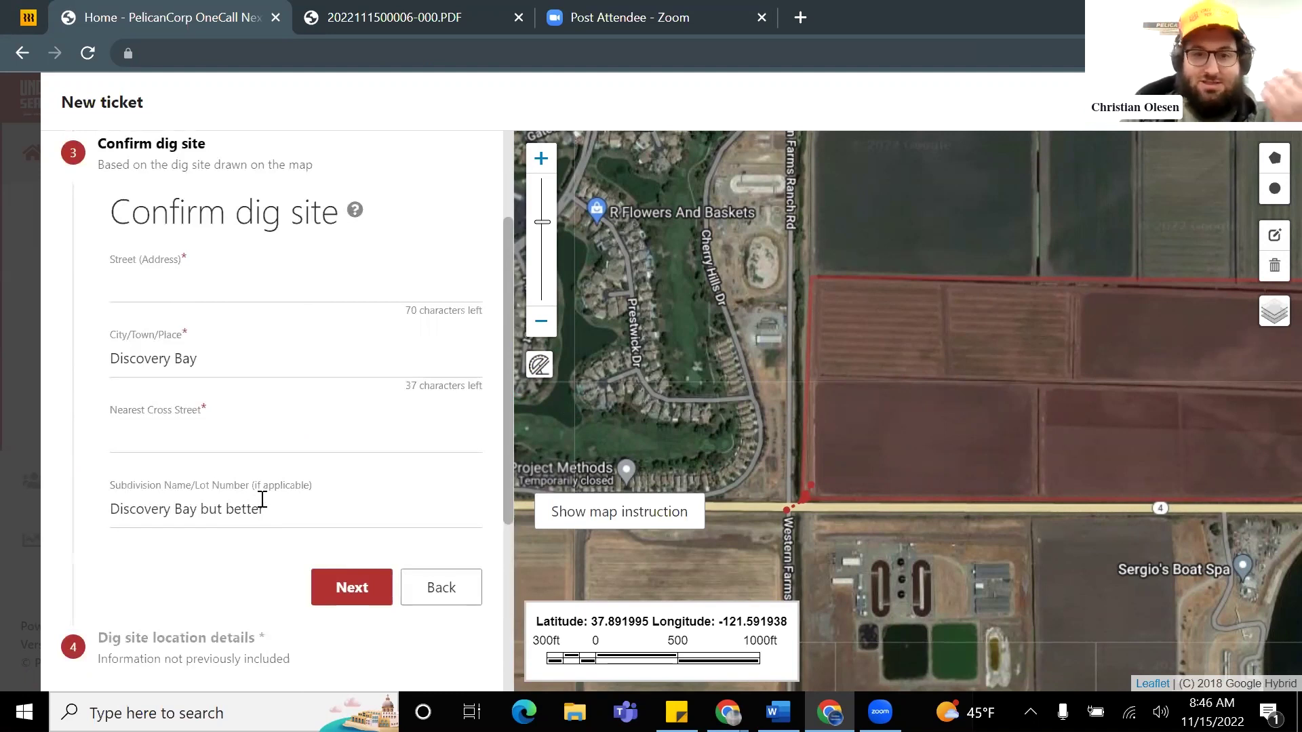
{"action": "left_click", "coordinate": [171, 297]}
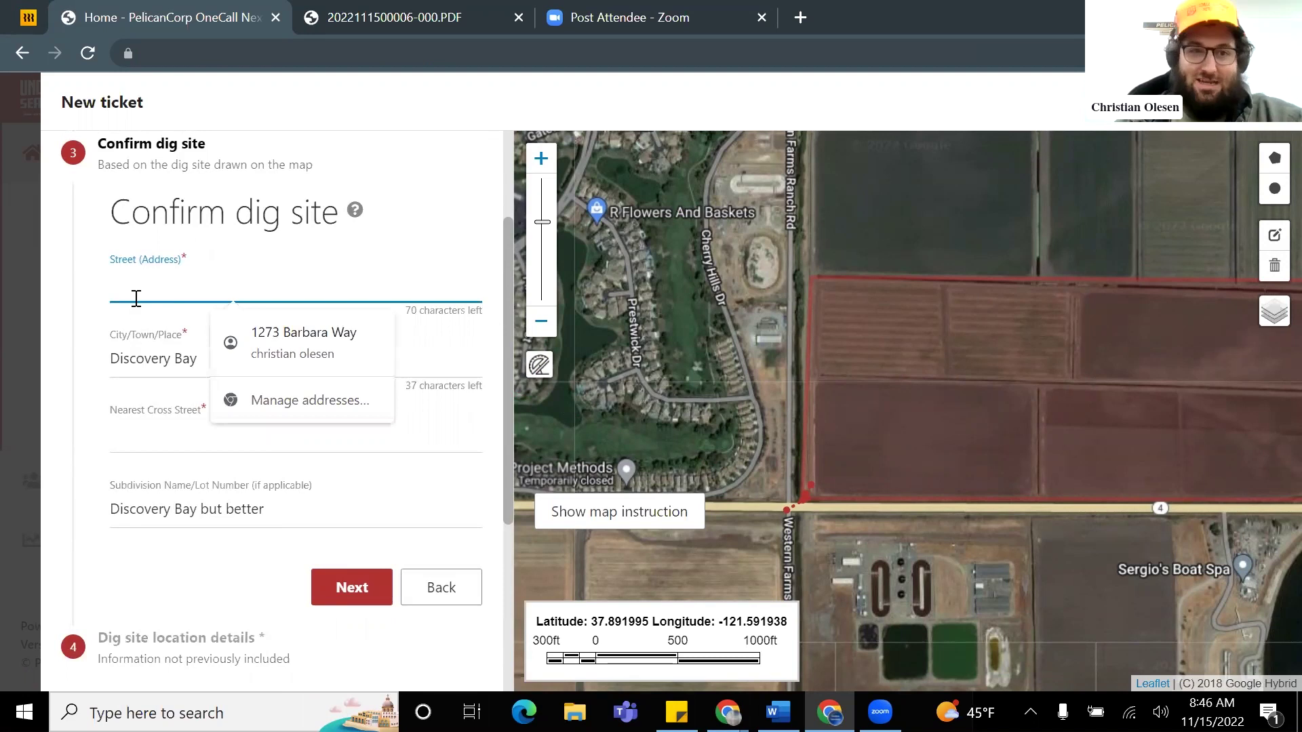
{"action": "type", "text": "ca-4"}
{"action": "left_click", "coordinate": [169, 423]}
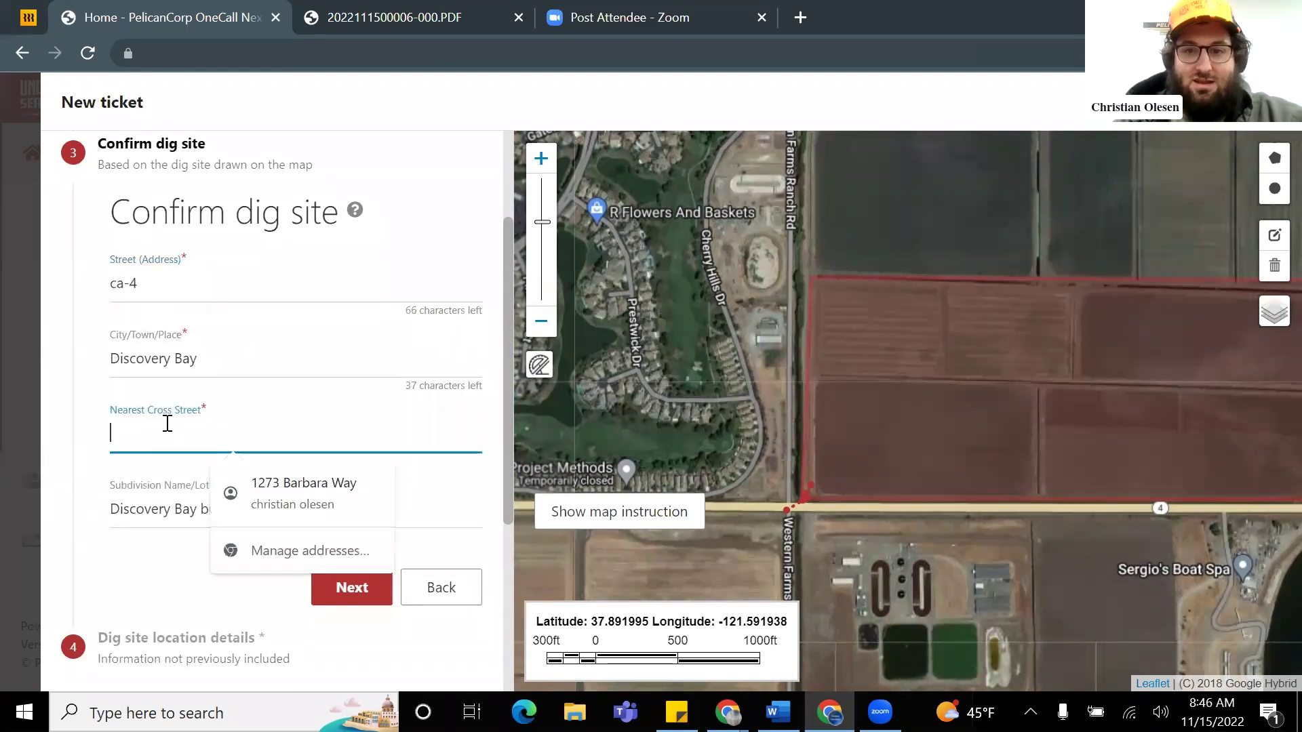
{"action": "type", "text": "western farms ranch rd"}
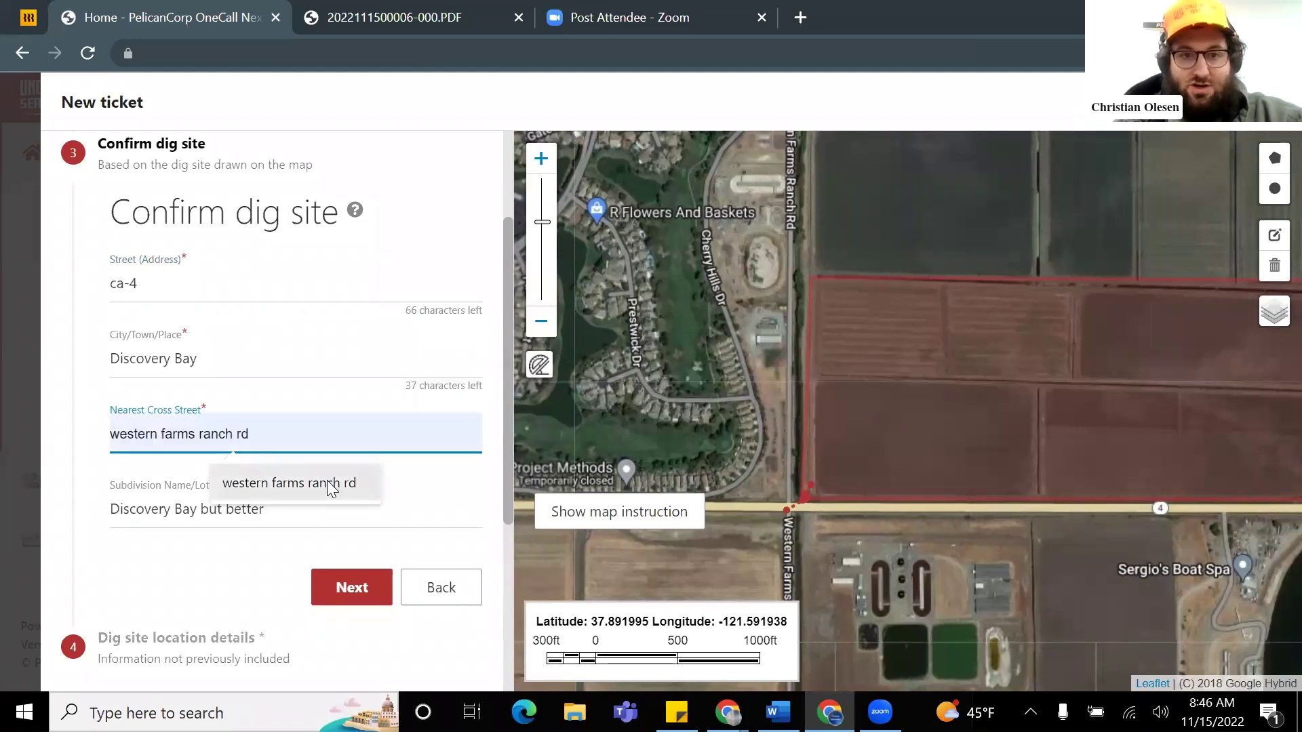
{"action": "left_click", "coordinate": [326, 481]}
{"action": "scroll", "coordinate": [329, 487], "scroll_direction": "down", "scroll_amount": 2}
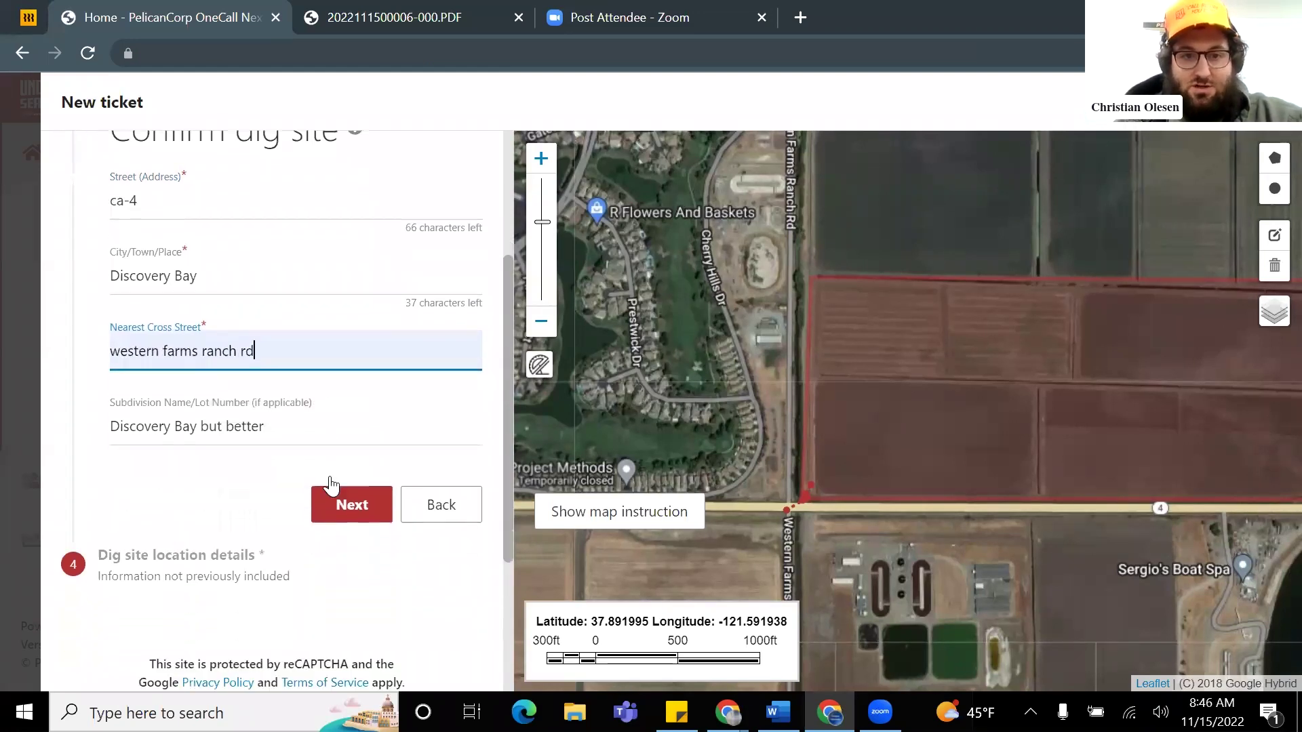
{"action": "left_click", "coordinate": [352, 485]}
{"action": "scroll", "coordinate": [339, 475], "scroll_direction": "down", "scroll_amount": 5}
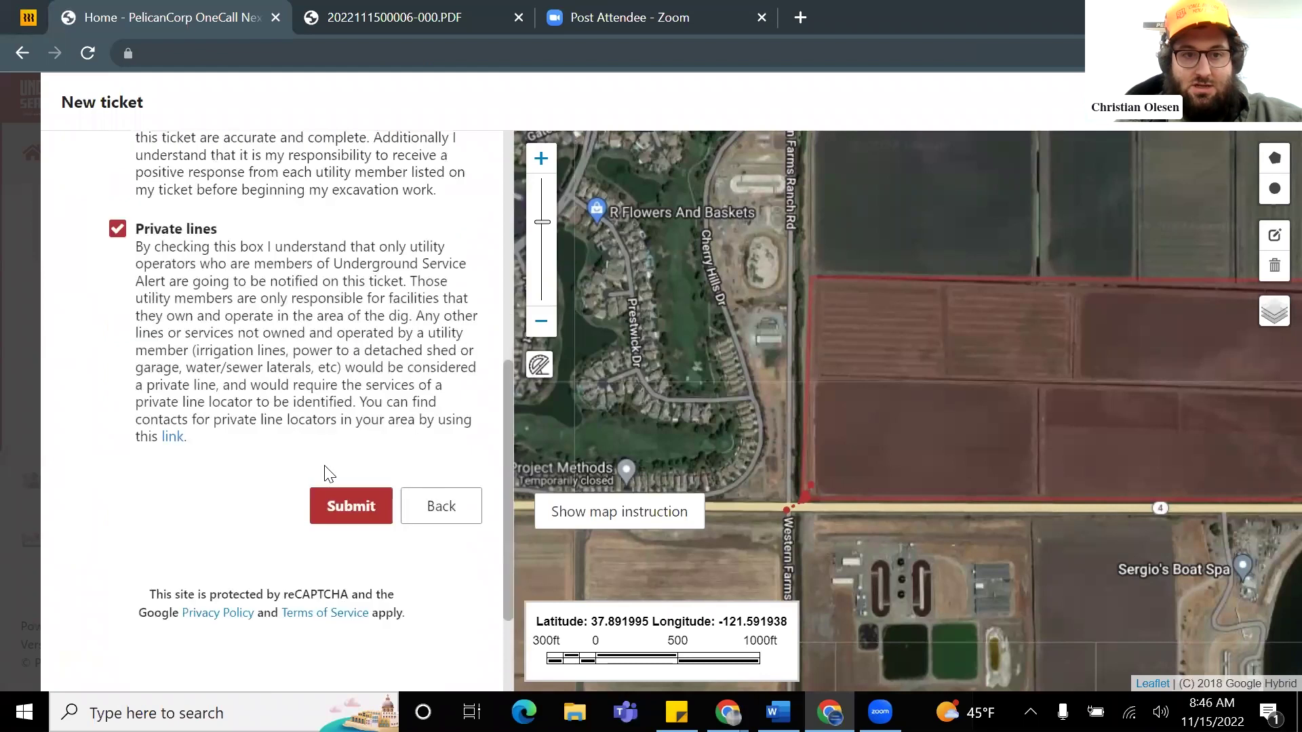
{"action": "left_click", "coordinate": [335, 415]}
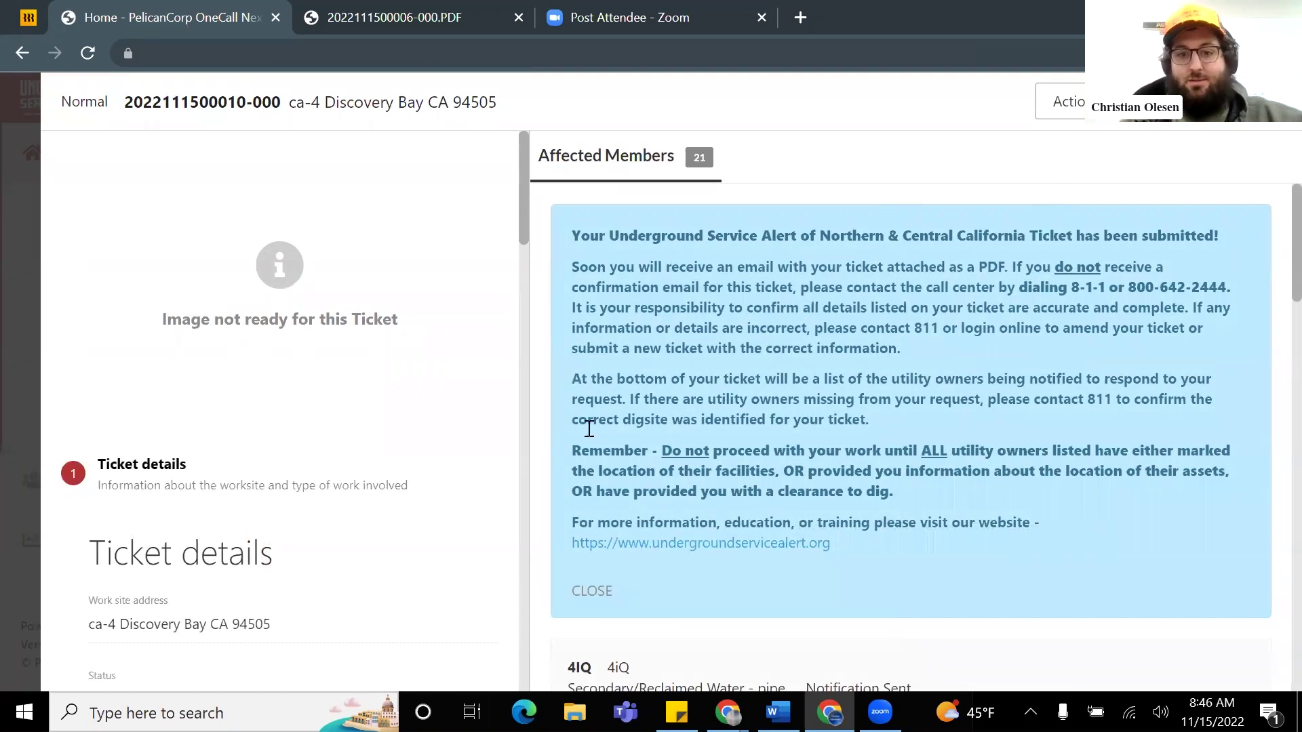
Step: Open the Actions menu and select the new ticket number on the confirmation page
{"action": "left_click", "coordinate": [1070, 103]}
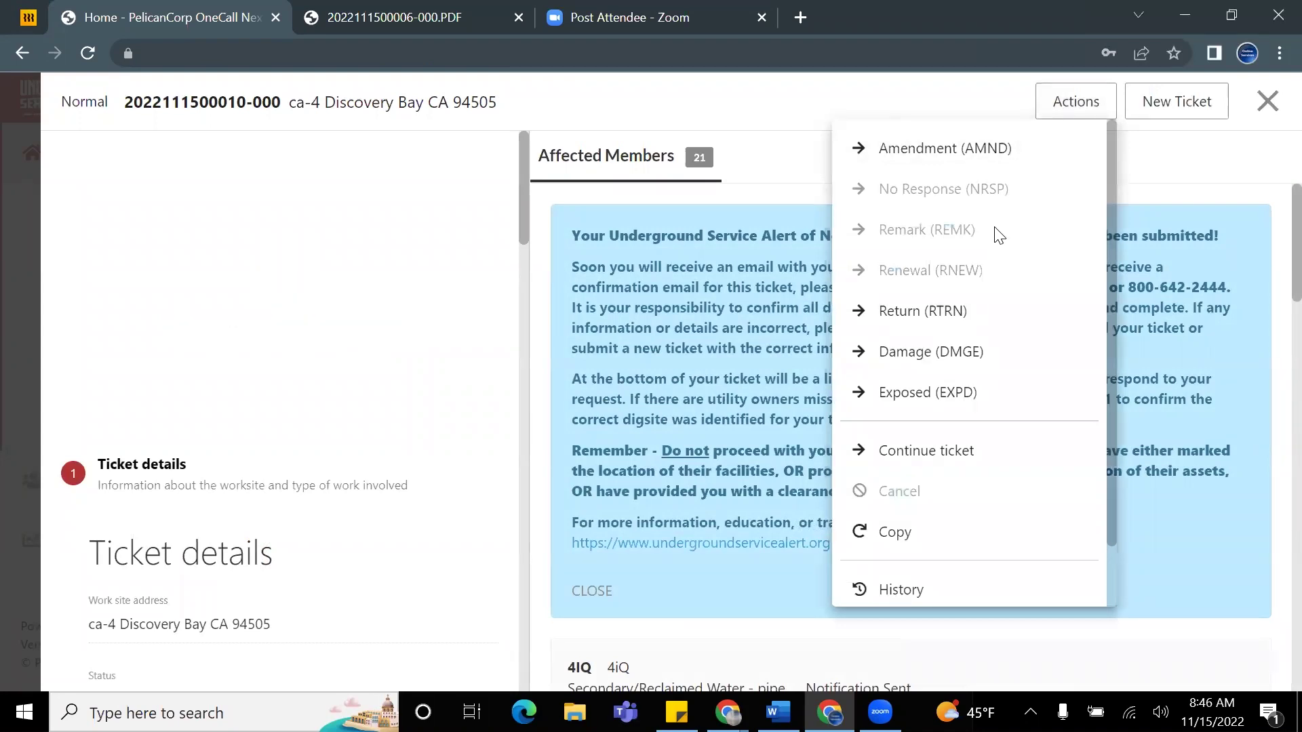
{"action": "left_click_drag", "start_coordinate": [125, 101], "coordinate": [273, 105]}
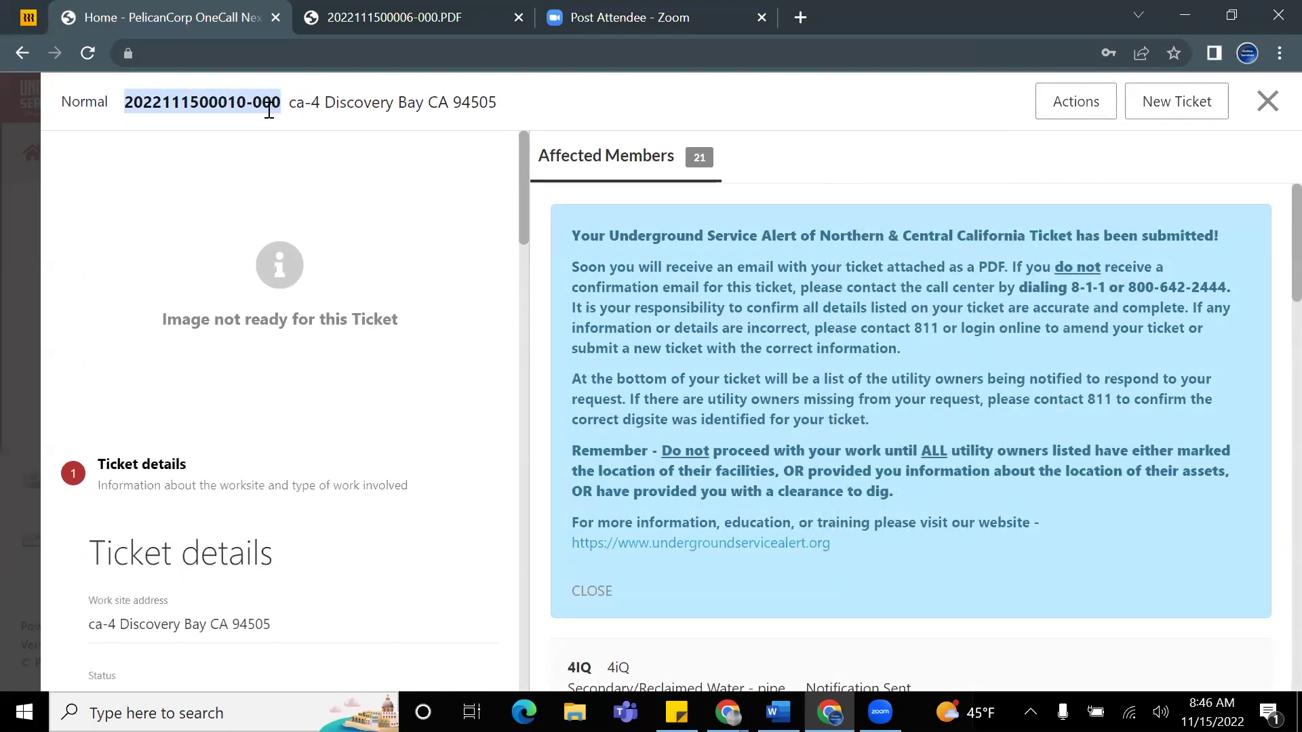
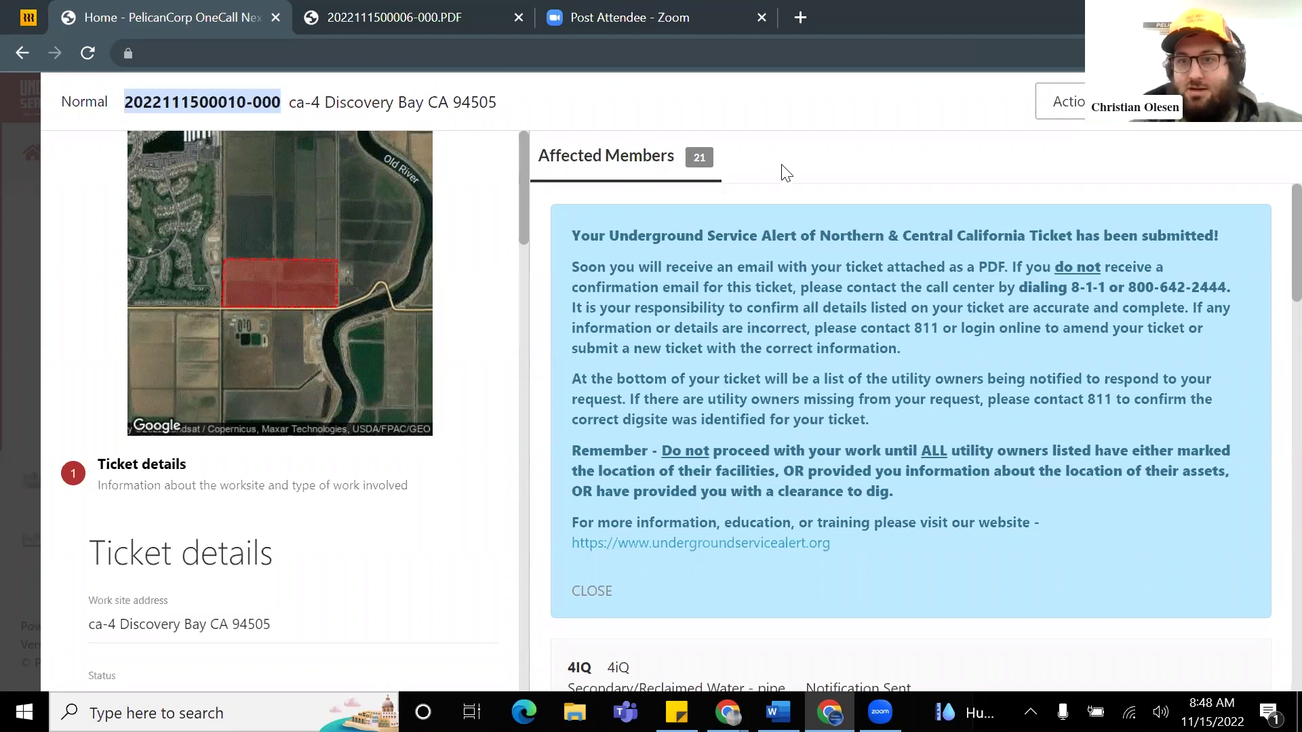
Step: Choose Continue ticket from the Actions menu for the submitted Discovery Bay ticket
{"action": "left_click", "coordinate": [815, 213]}
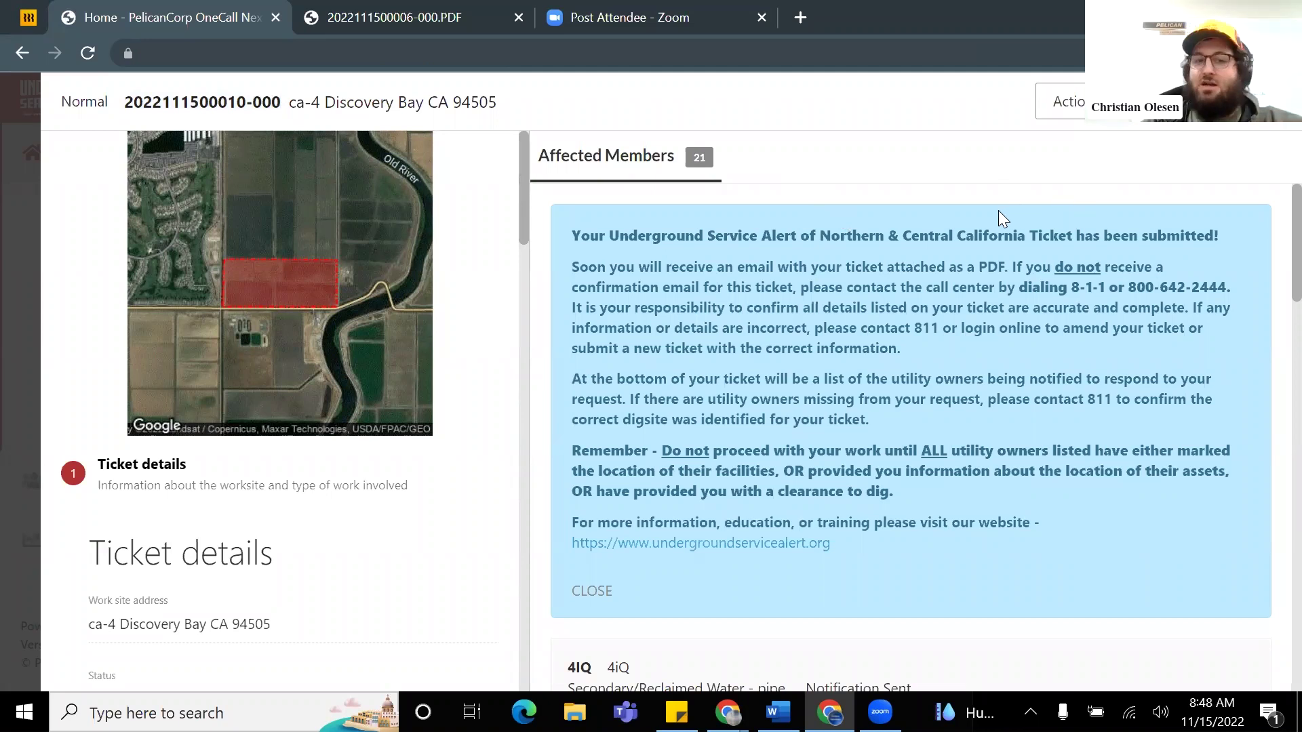
{"action": "left_click", "coordinate": [1070, 108]}
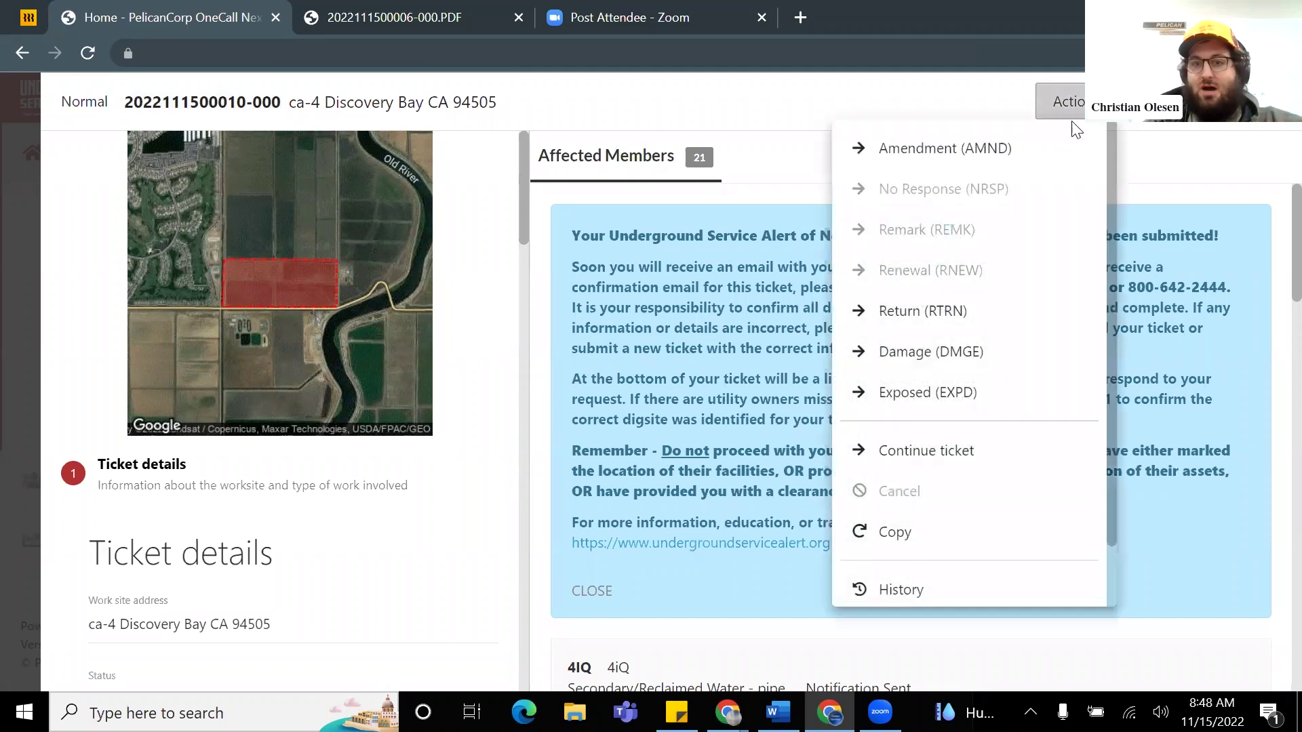
{"action": "scroll", "coordinate": [1037, 224], "scroll_direction": "down", "scroll_amount": 1}
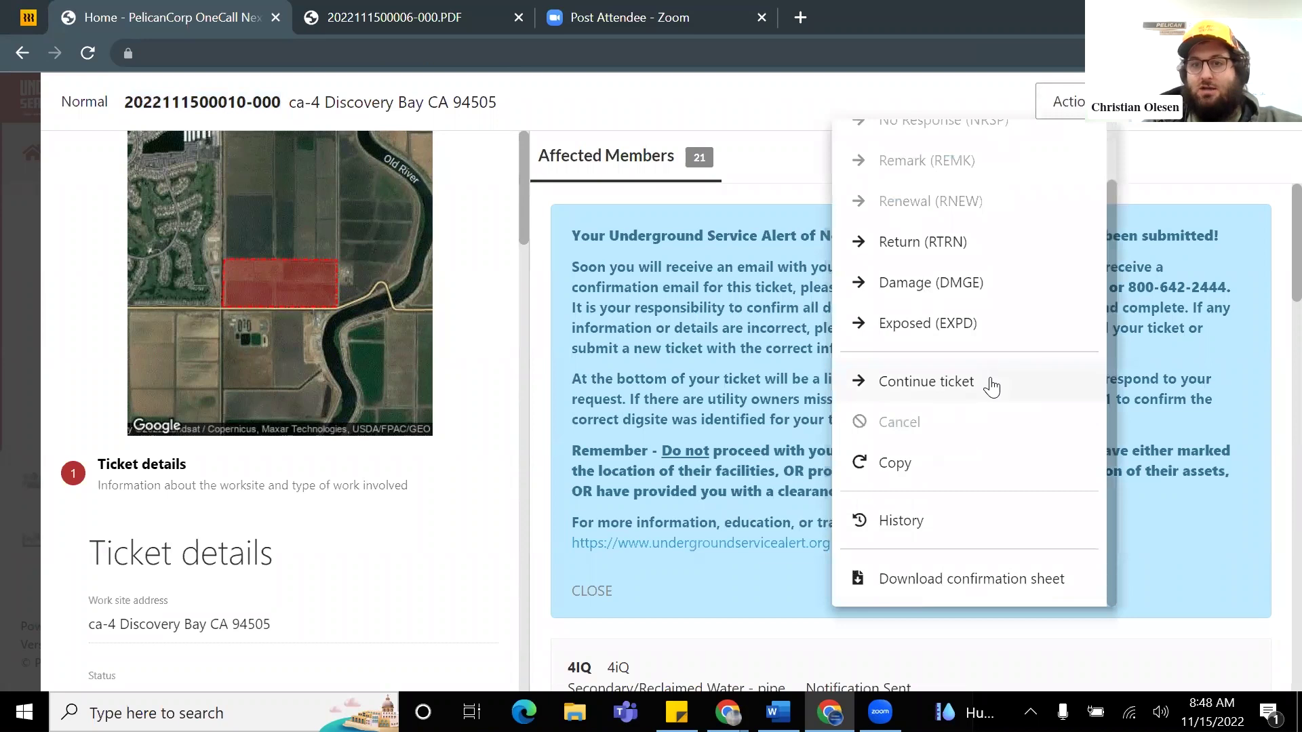
{"action": "scroll", "coordinate": [992, 386], "scroll_direction": "up", "scroll_amount": 1}
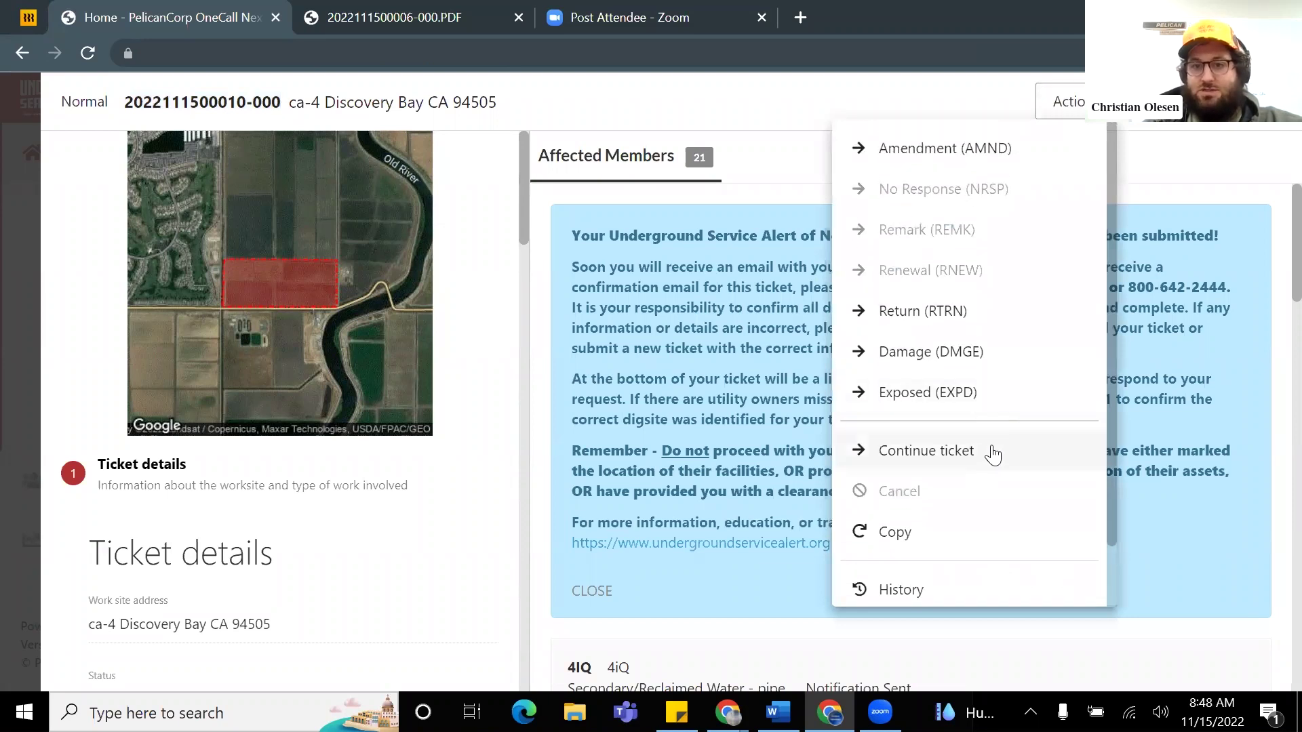
{"action": "left_click", "coordinate": [994, 453]}
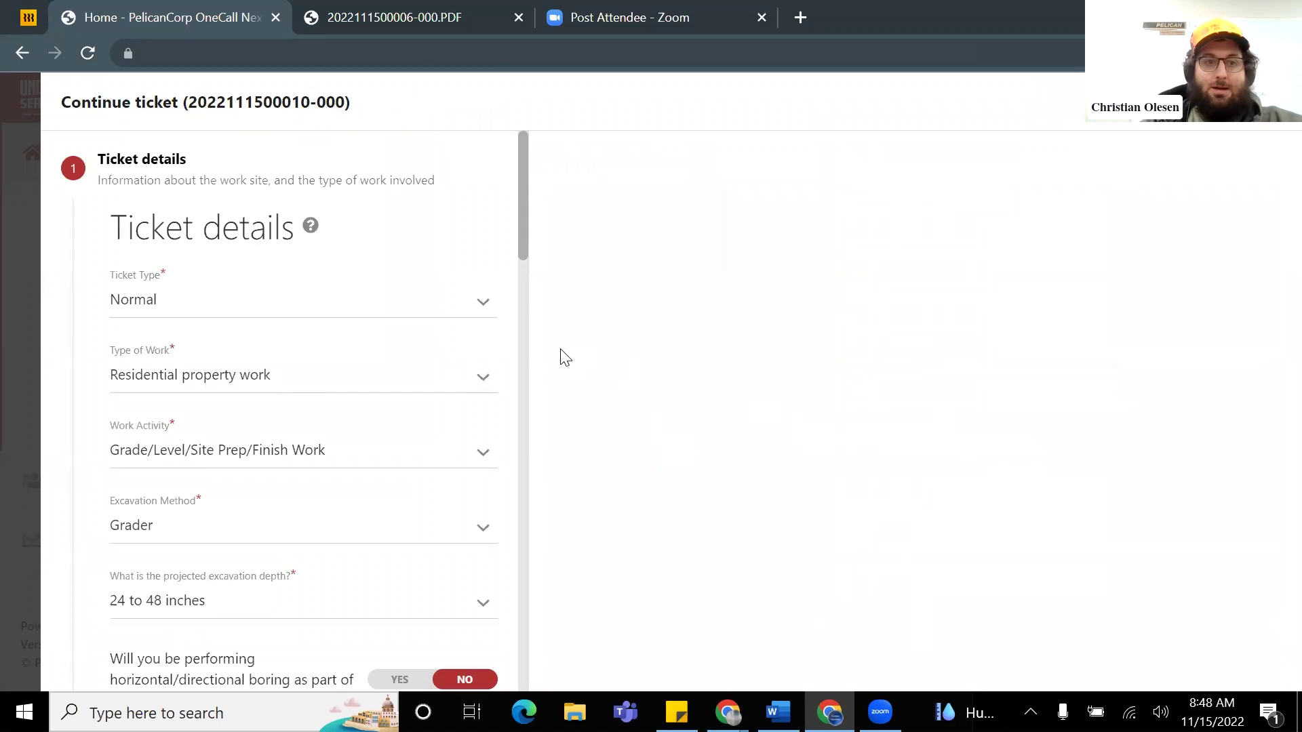
Step: Review the prefilled Residential property ticket details and advance to the Dig site location step
{"action": "scroll", "coordinate": [257, 319], "scroll_direction": "down", "scroll_amount": 1}
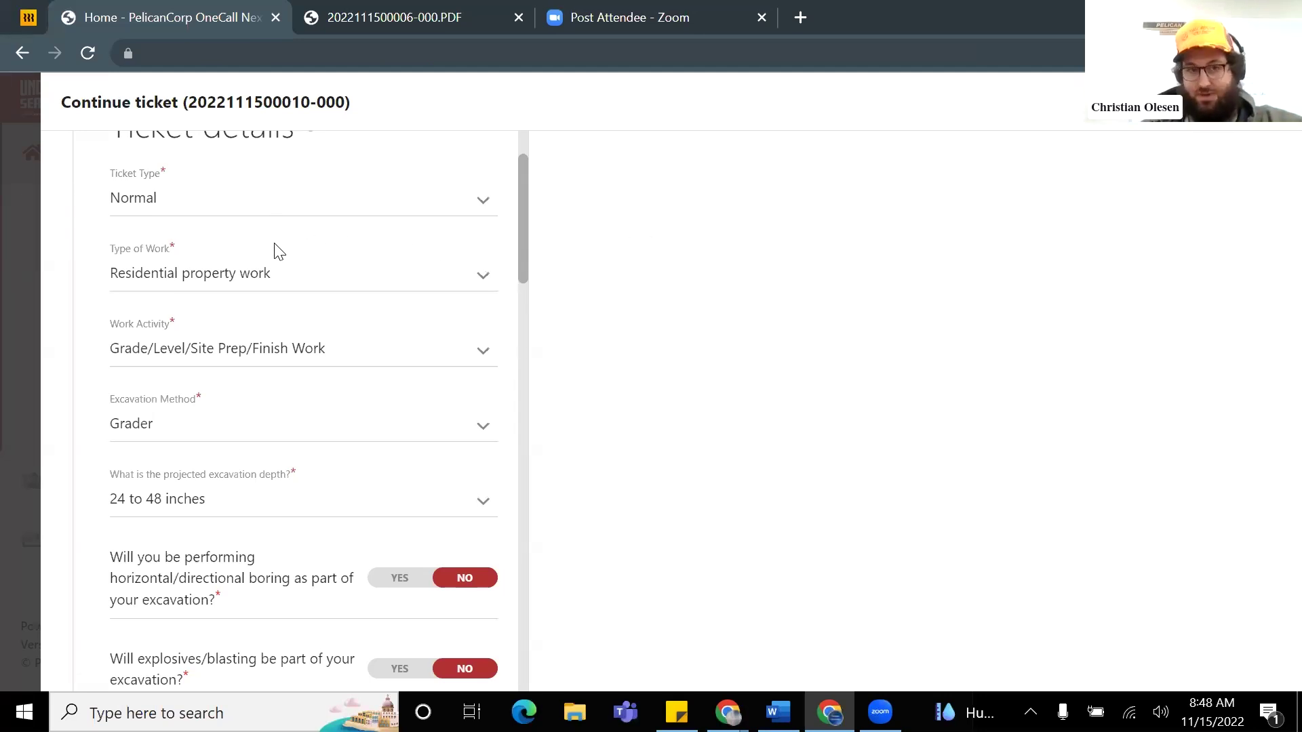
{"action": "scroll", "coordinate": [271, 284], "scroll_direction": "down", "scroll_amount": 1}
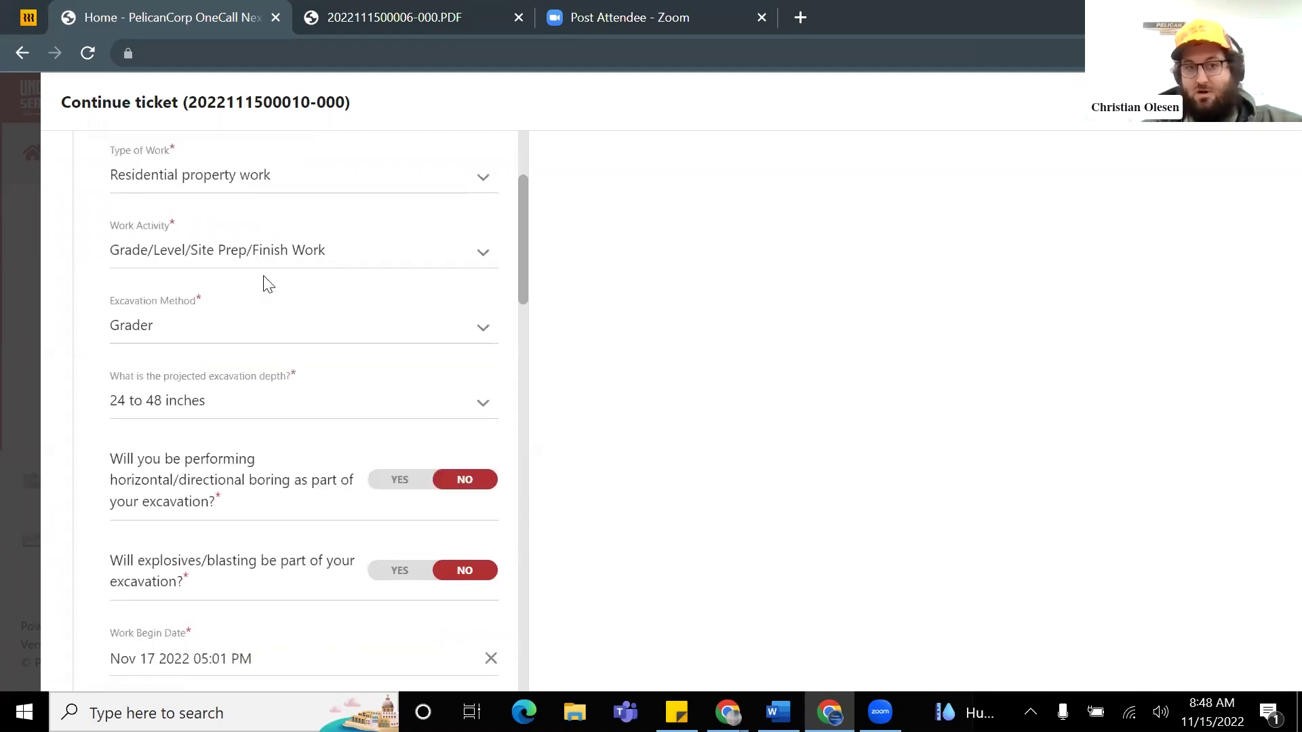
{"action": "scroll", "coordinate": [336, 302], "scroll_direction": "down", "scroll_amount": 5}
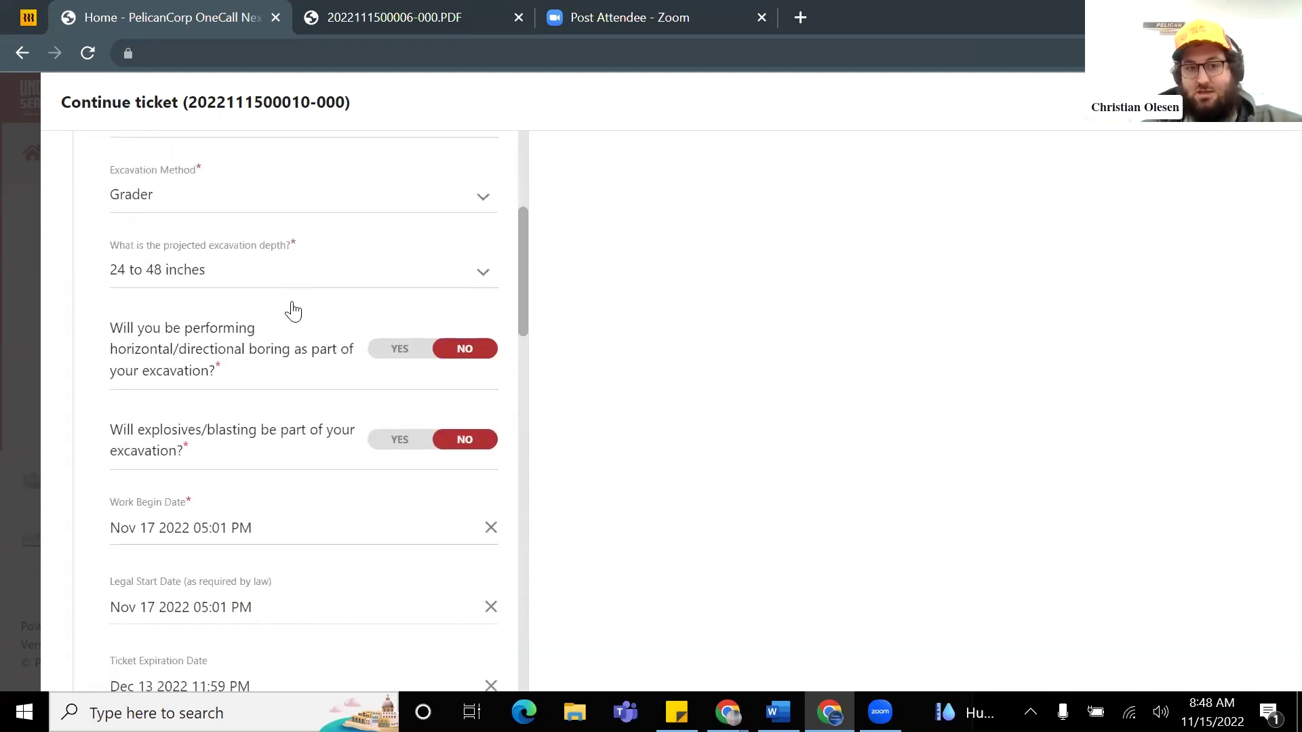
{"action": "scroll", "coordinate": [294, 305], "scroll_direction": "down", "scroll_amount": 5}
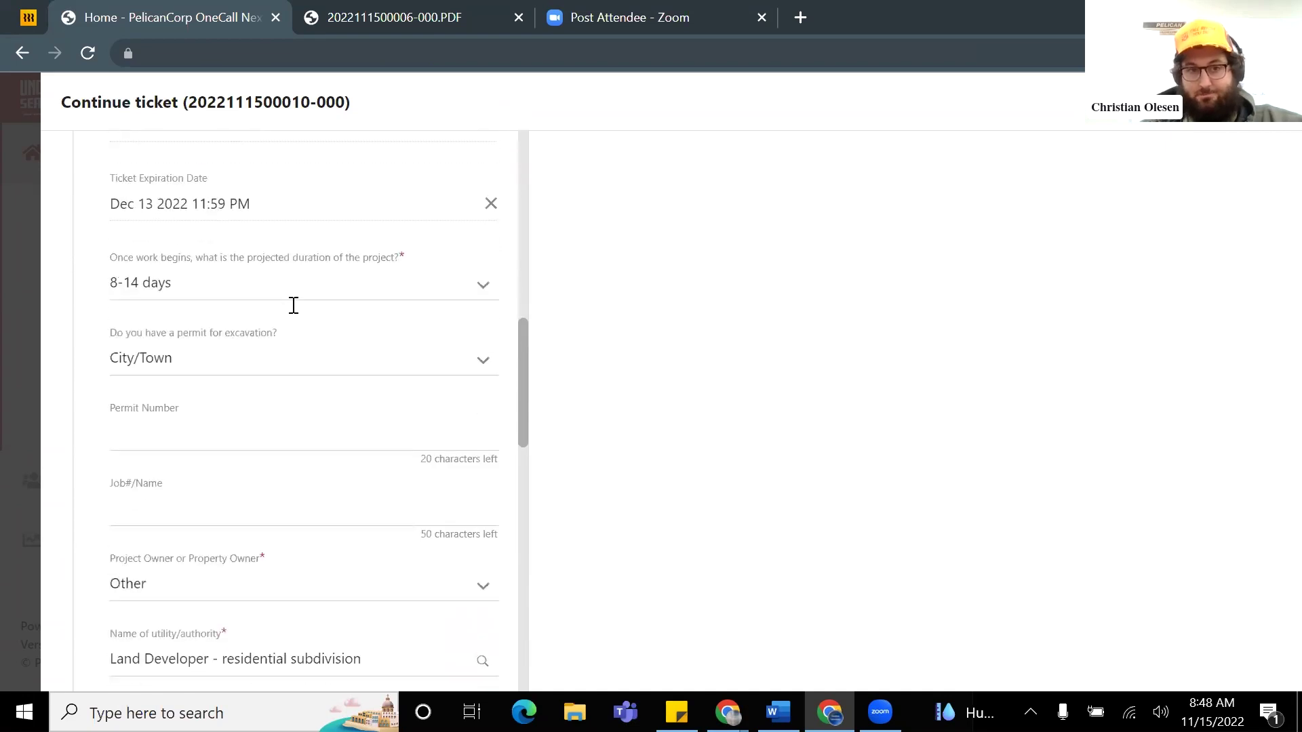
{"action": "scroll", "coordinate": [295, 305], "scroll_direction": "down", "scroll_amount": 7}
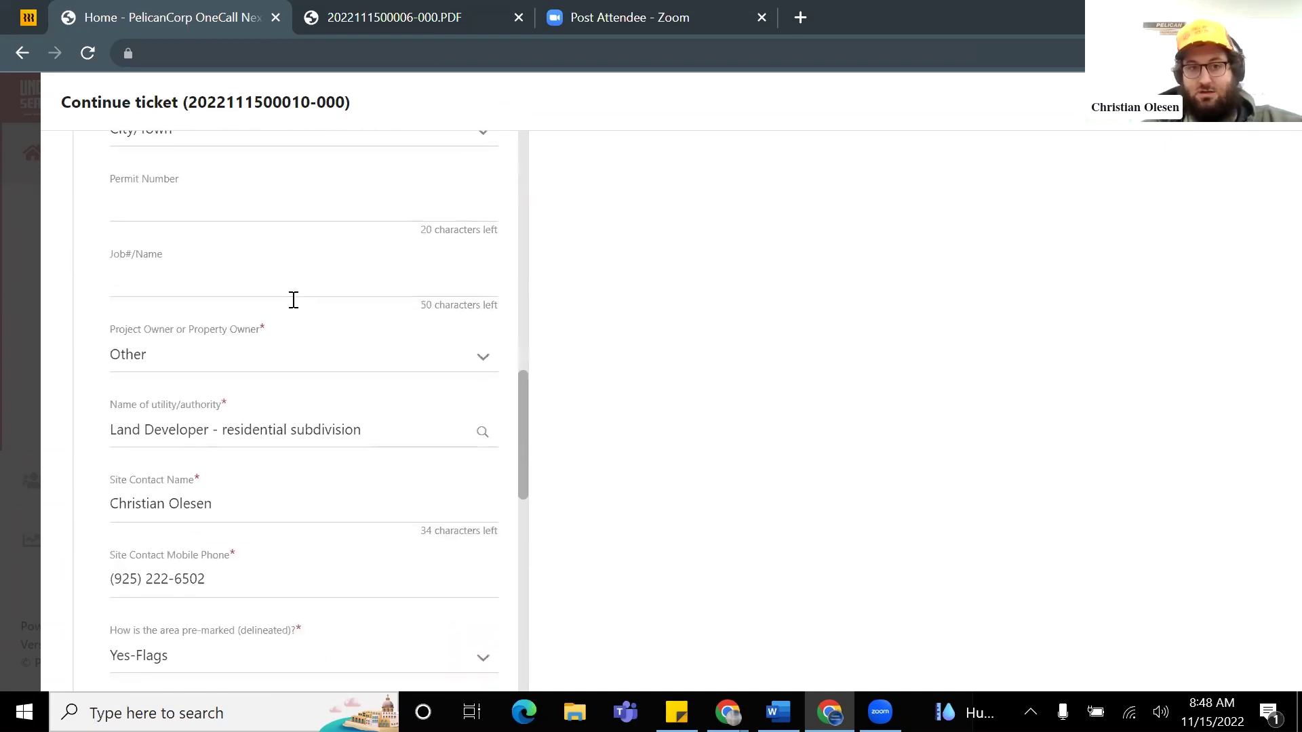
{"action": "scroll", "coordinate": [298, 271], "scroll_direction": "down", "scroll_amount": 2}
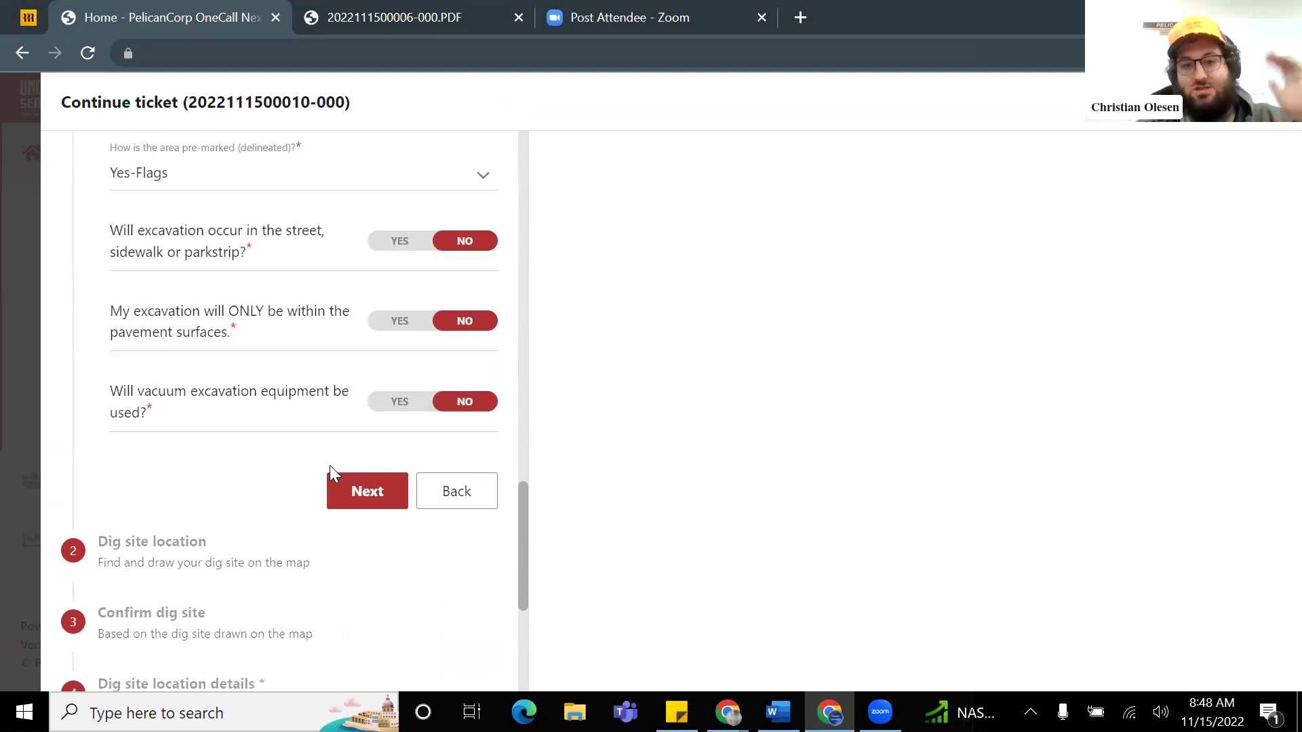
{"action": "left_click", "coordinate": [362, 493]}
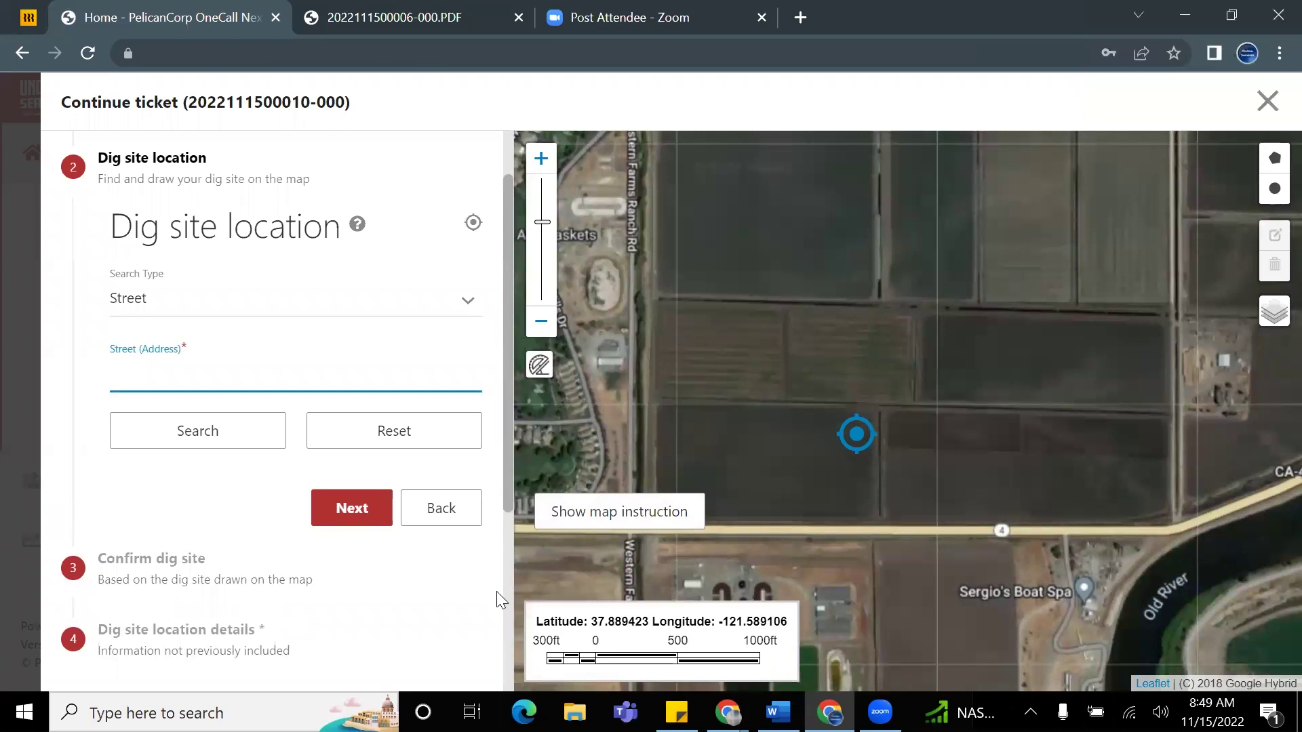
Step: Zoom and pan the satellite map until the dig site marker, Highway 4 and Old River show
{"action": "scroll", "coordinate": [828, 447], "scroll_direction": "up", "scroll_amount": 1}
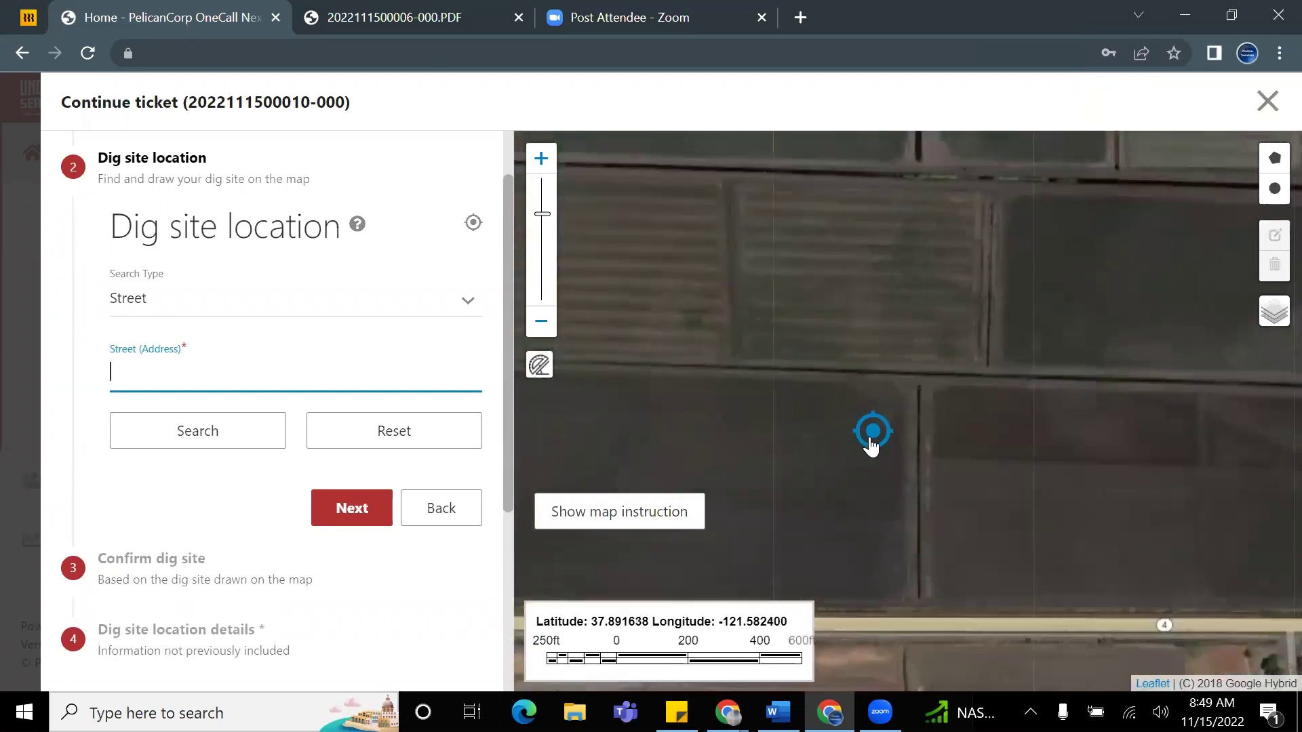
{"action": "left_click_drag", "start_coordinate": [1075, 436], "coordinate": [868, 378]}
{"action": "scroll", "coordinate": [1078, 392], "scroll_direction": "down", "scroll_amount": 1}
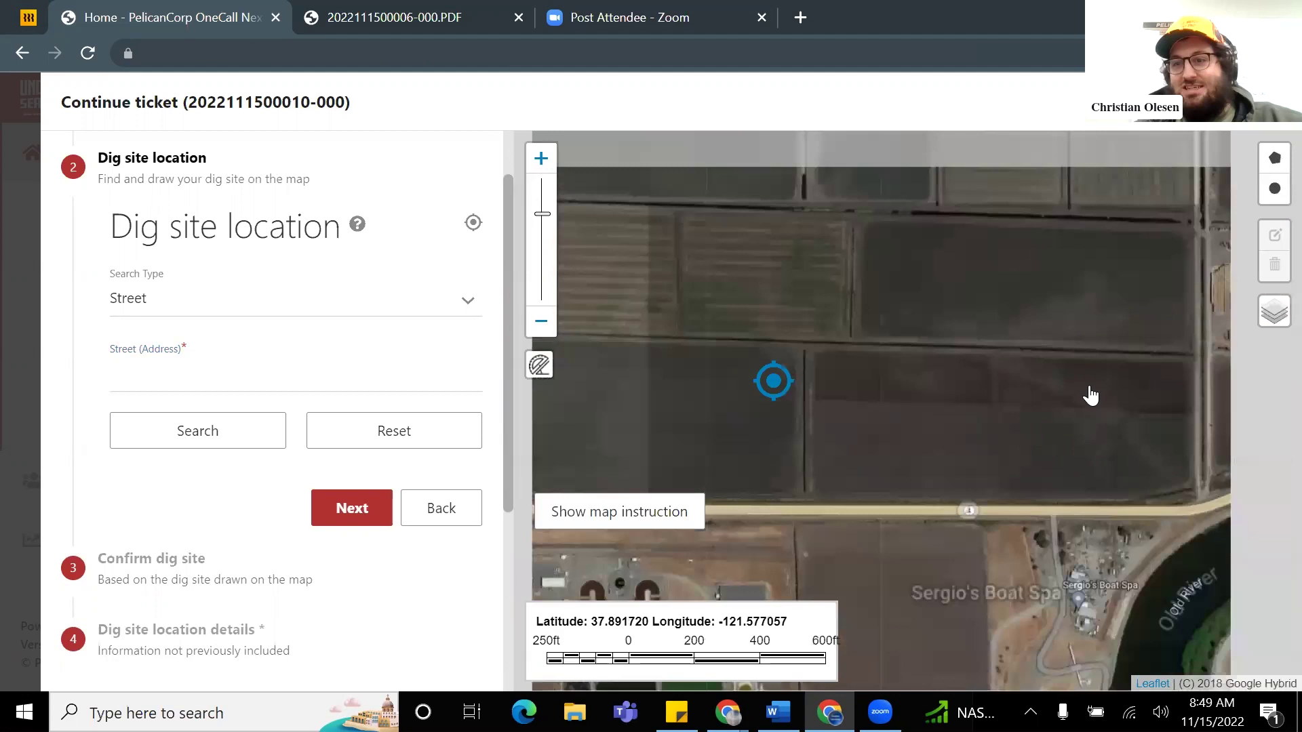
{"action": "left_click_drag", "start_coordinate": [696, 397], "coordinate": [822, 340]}
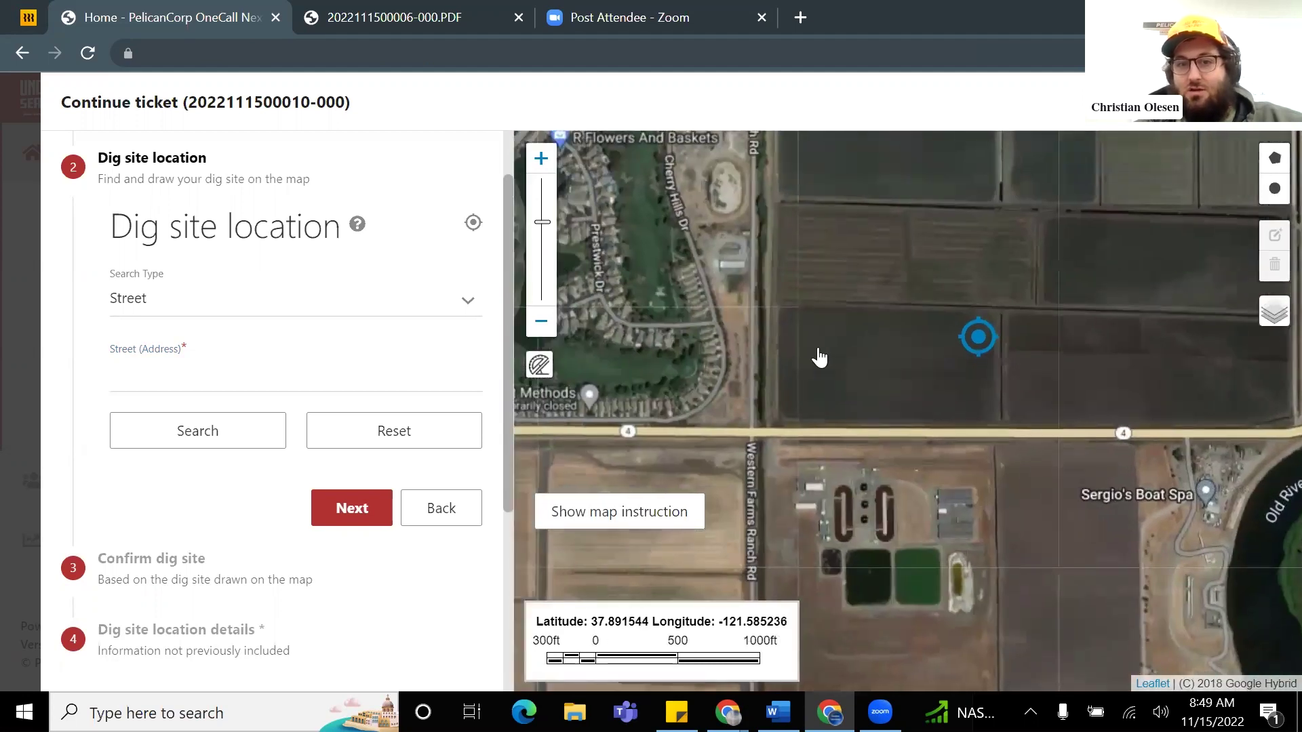
{"action": "scroll", "coordinate": [807, 353], "scroll_direction": "up", "scroll_amount": 1}
{"action": "mouse_move", "coordinate": [823, 343]}
{"action": "left_mouse_down"}
{"action": "mouse_move", "coordinate": [807, 381]}
{"action": "mouse_move", "coordinate": [814, 442]}
{"action": "left_mouse_up"}
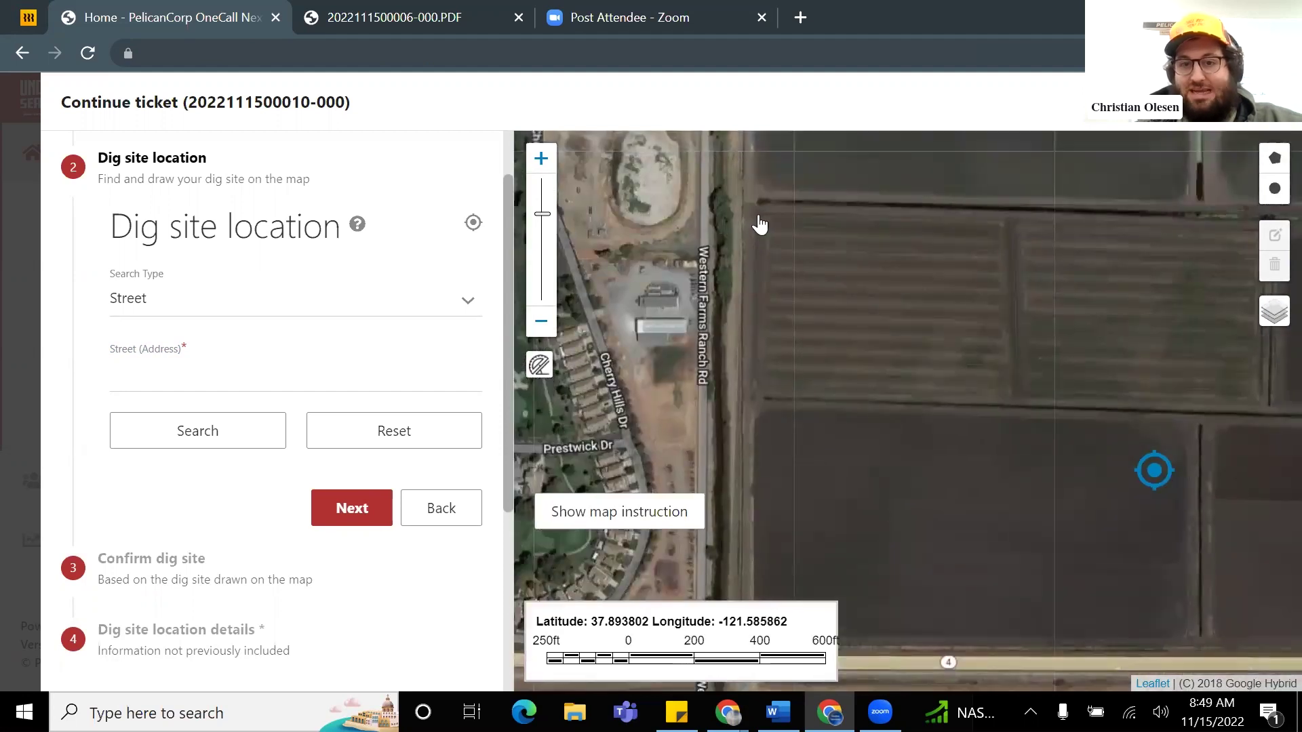
{"action": "left_click_drag", "start_coordinate": [816, 276], "coordinate": [751, 426]}
{"action": "scroll", "coordinate": [767, 409], "scroll_direction": "down", "scroll_amount": 4}
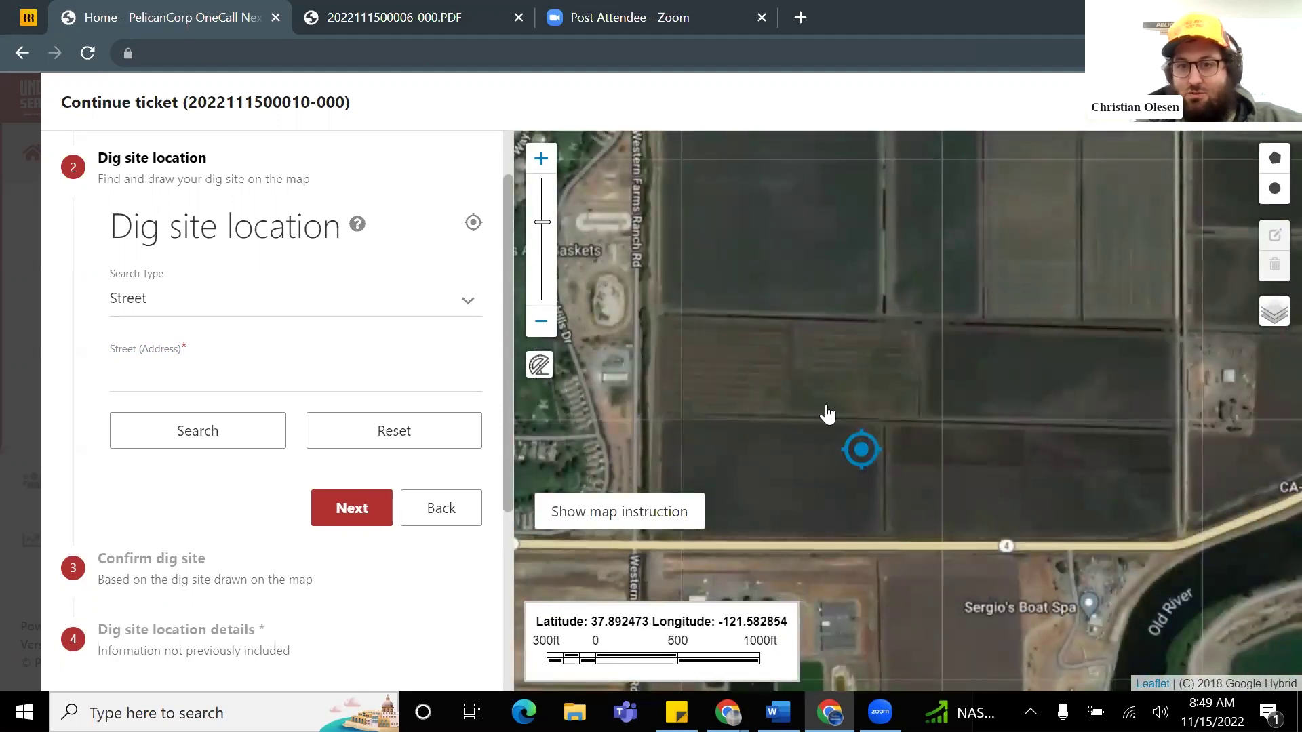
{"action": "scroll", "coordinate": [902, 421], "scroll_direction": "down", "scroll_amount": 2}
{"action": "scroll", "coordinate": [967, 431], "scroll_direction": "up", "scroll_amount": 1}
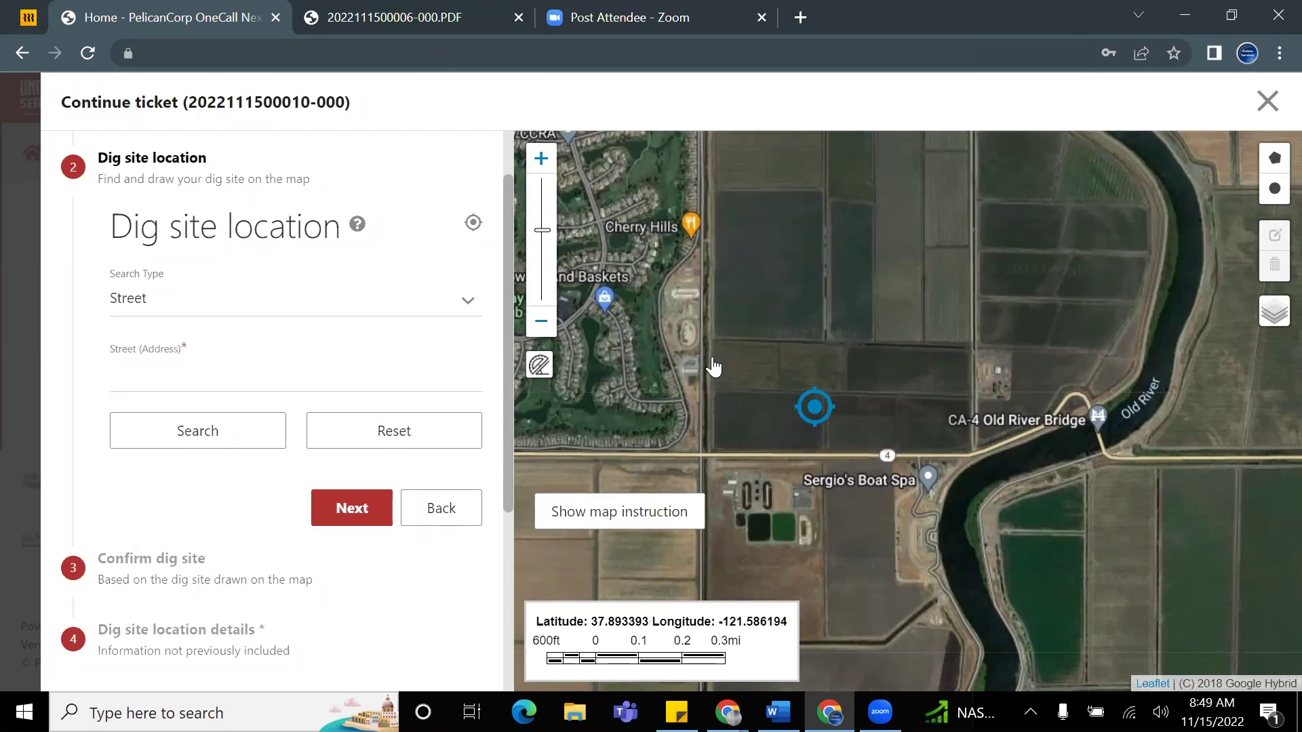
{"action": "scroll", "coordinate": [712, 370], "scroll_direction": "up", "scroll_amount": 2}
{"action": "scroll", "coordinate": [827, 393], "scroll_direction": "down", "scroll_amount": 2}
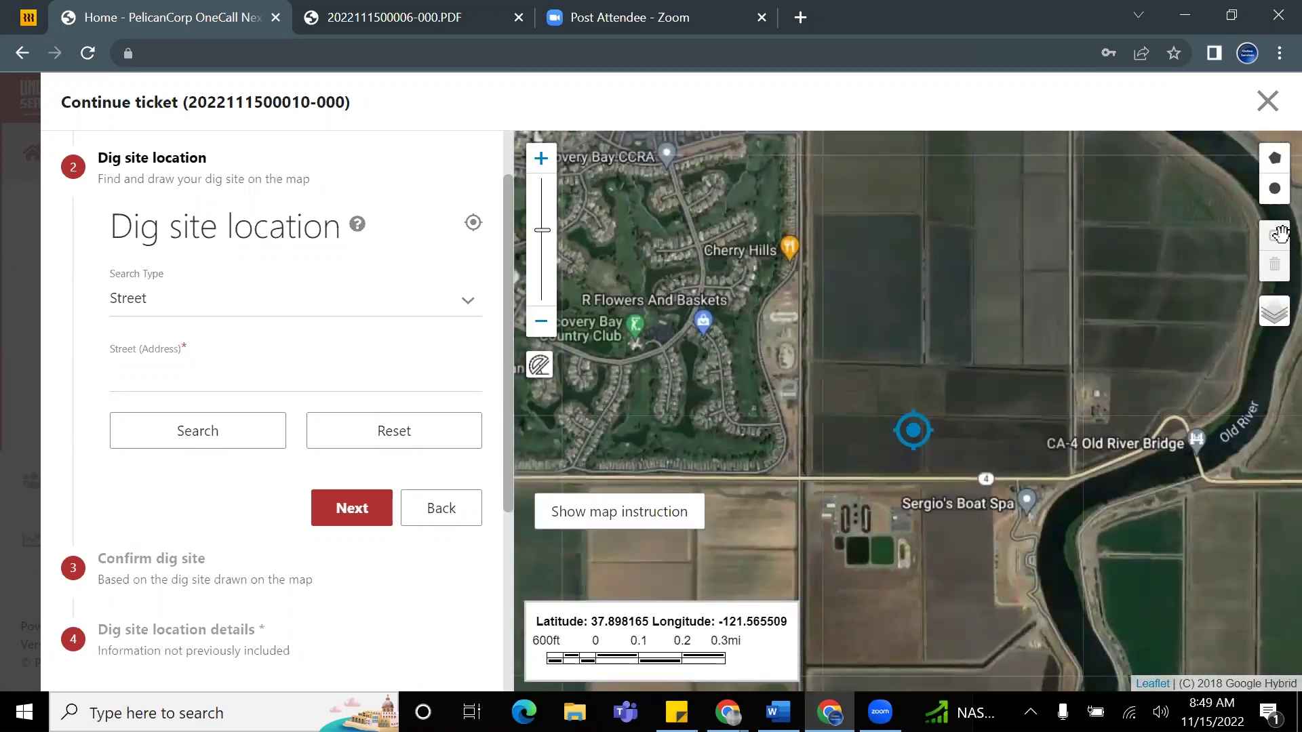
Step: Try the Google Street, Satellite and Hybrid map layers, settling on Google Street
{"action": "mouse_move", "coordinate": [1272, 313]}
{"action": "left_click", "coordinate": [1246, 345]}
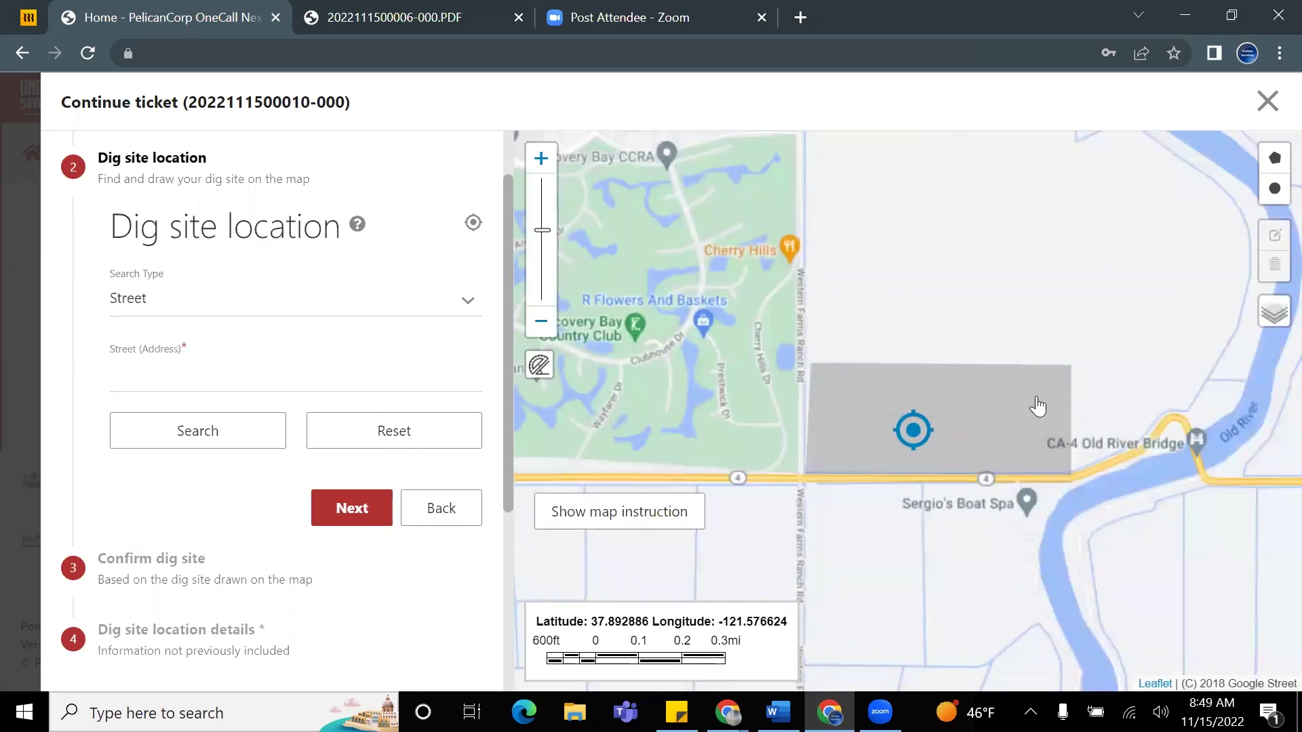
{"action": "scroll", "coordinate": [1037, 404], "scroll_direction": "up", "scroll_amount": 1}
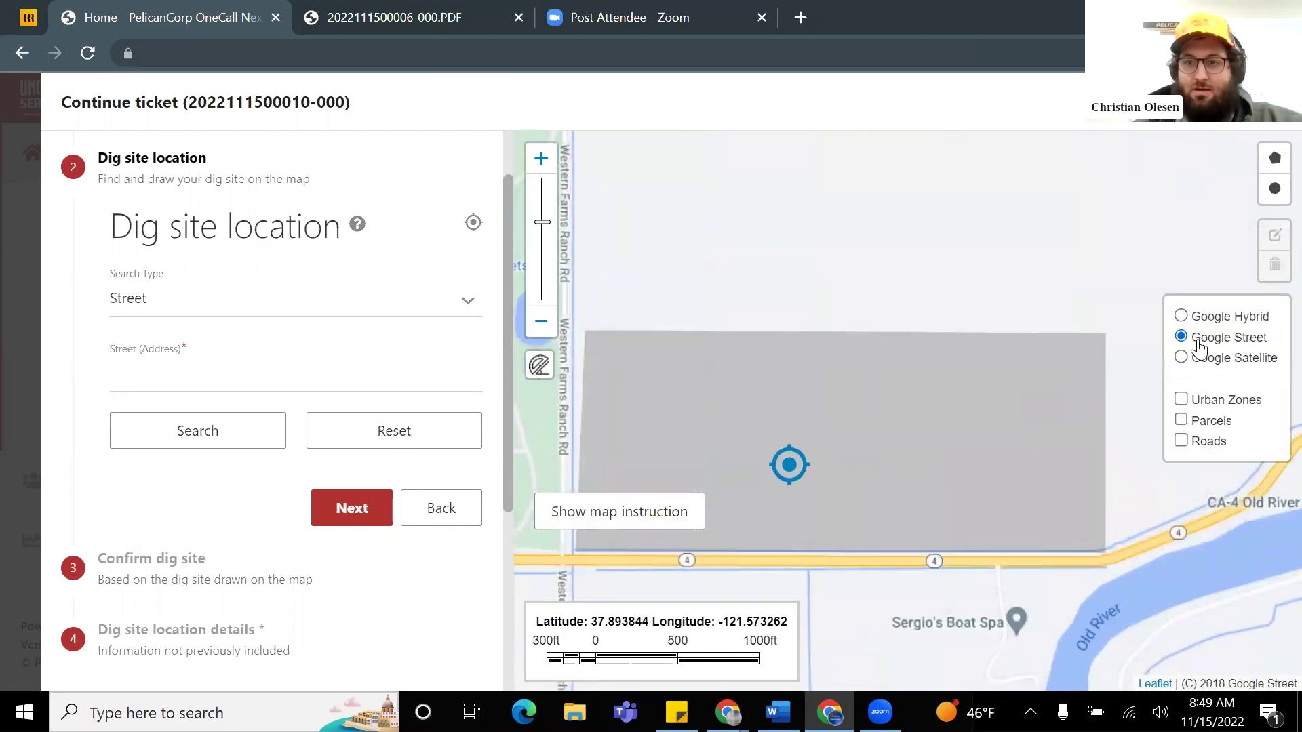
{"action": "scroll", "coordinate": [937, 363], "scroll_direction": "down", "scroll_amount": 1}
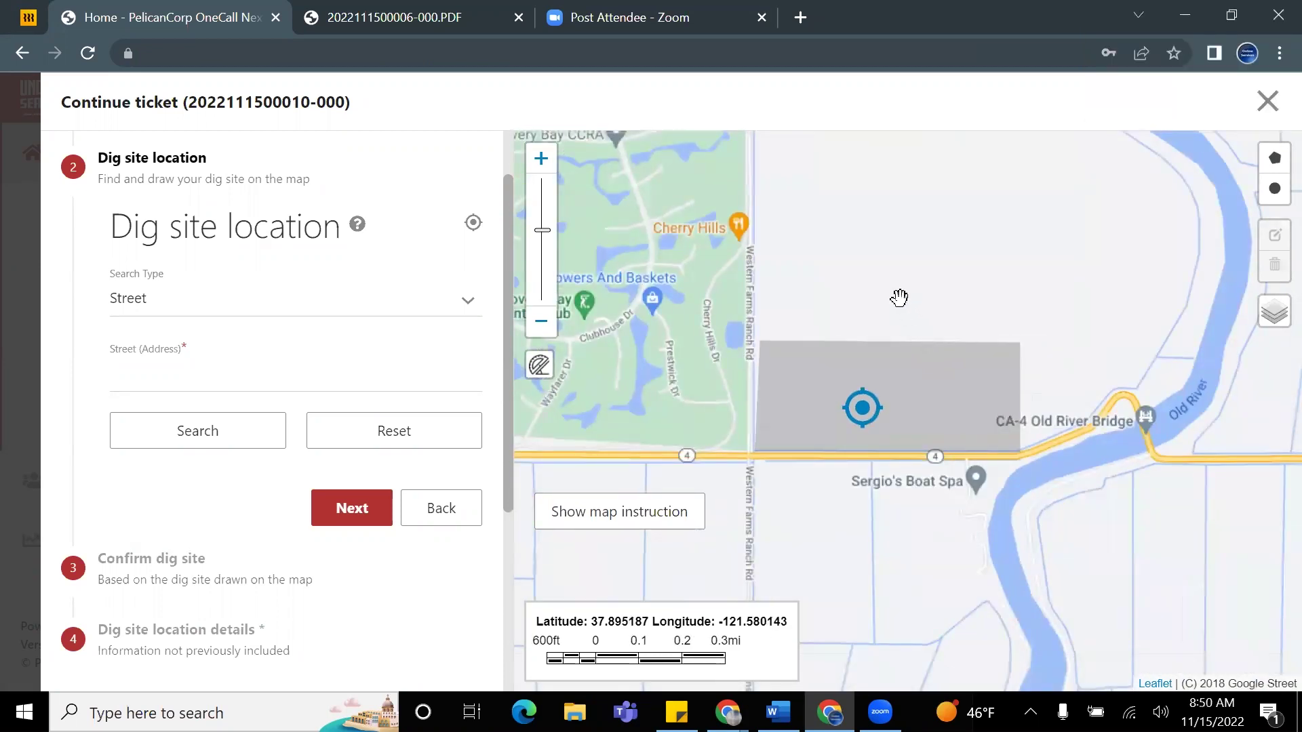
{"action": "mouse_move", "coordinate": [1230, 343]}
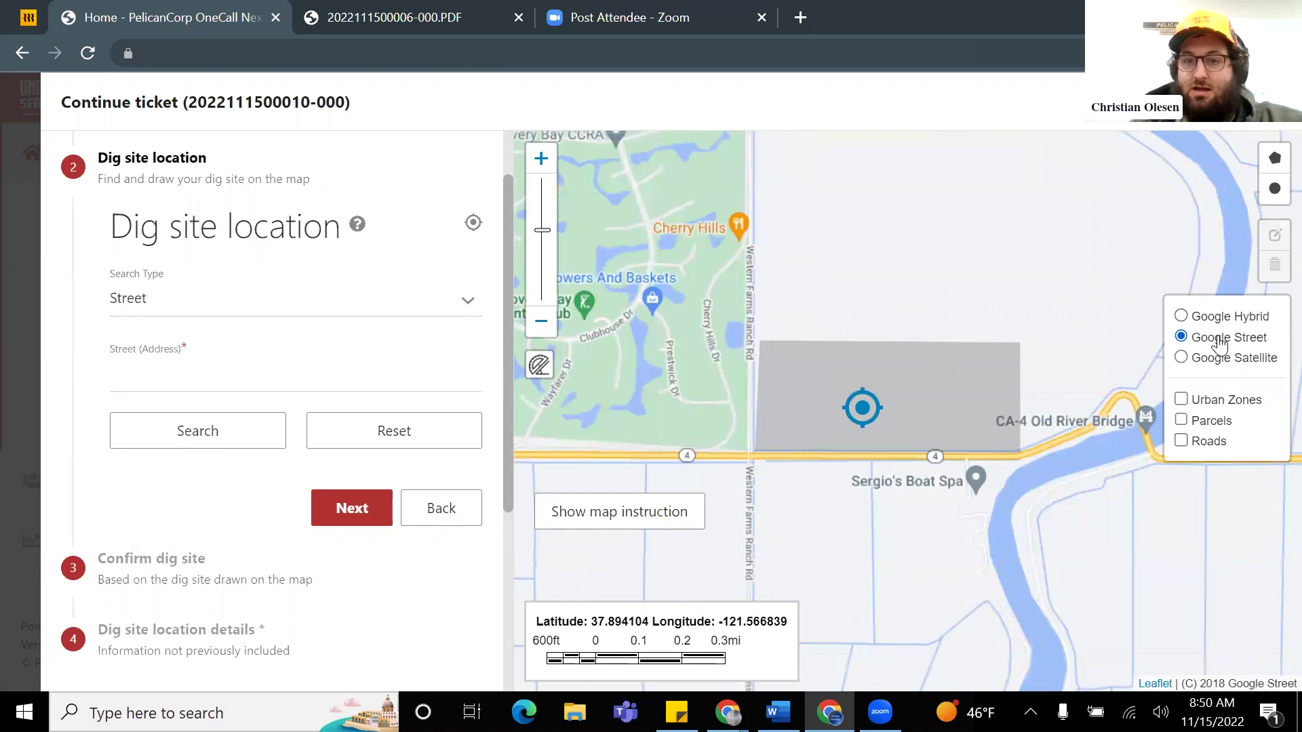
{"action": "left_click", "coordinate": [1182, 358]}
{"action": "left_click", "coordinate": [1181, 337]}
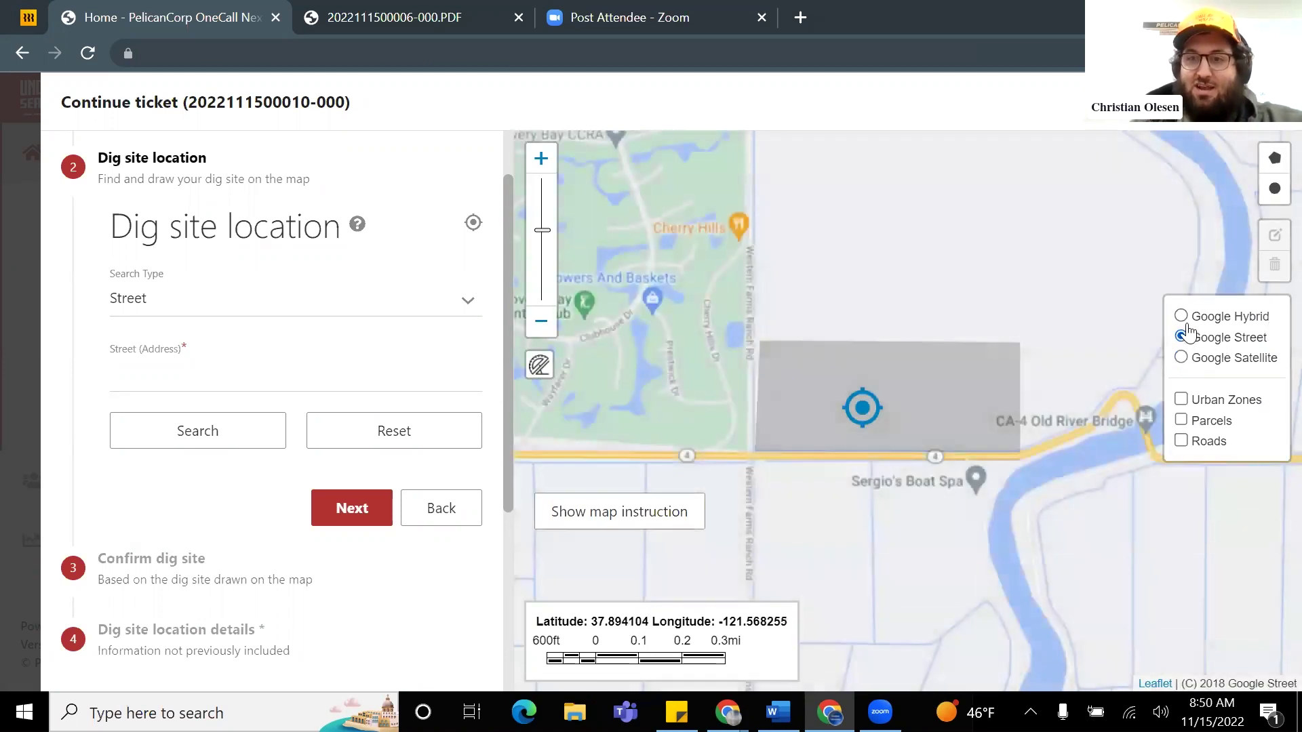
{"action": "left_click", "coordinate": [1182, 317]}
{"action": "scroll", "coordinate": [801, 383], "scroll_direction": "up", "scroll_amount": 1}
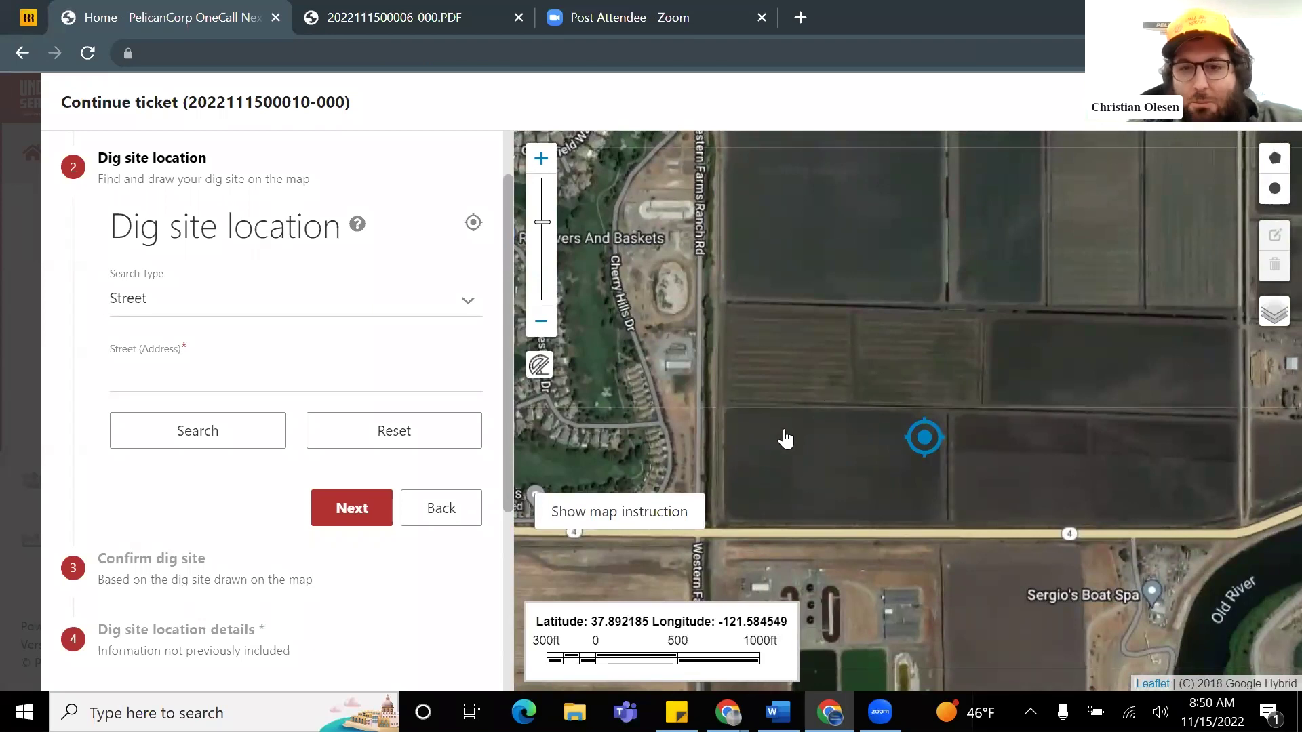
{"action": "scroll", "coordinate": [793, 415], "scroll_direction": "down", "scroll_amount": 1}
{"action": "mouse_move", "coordinate": [1251, 309]}
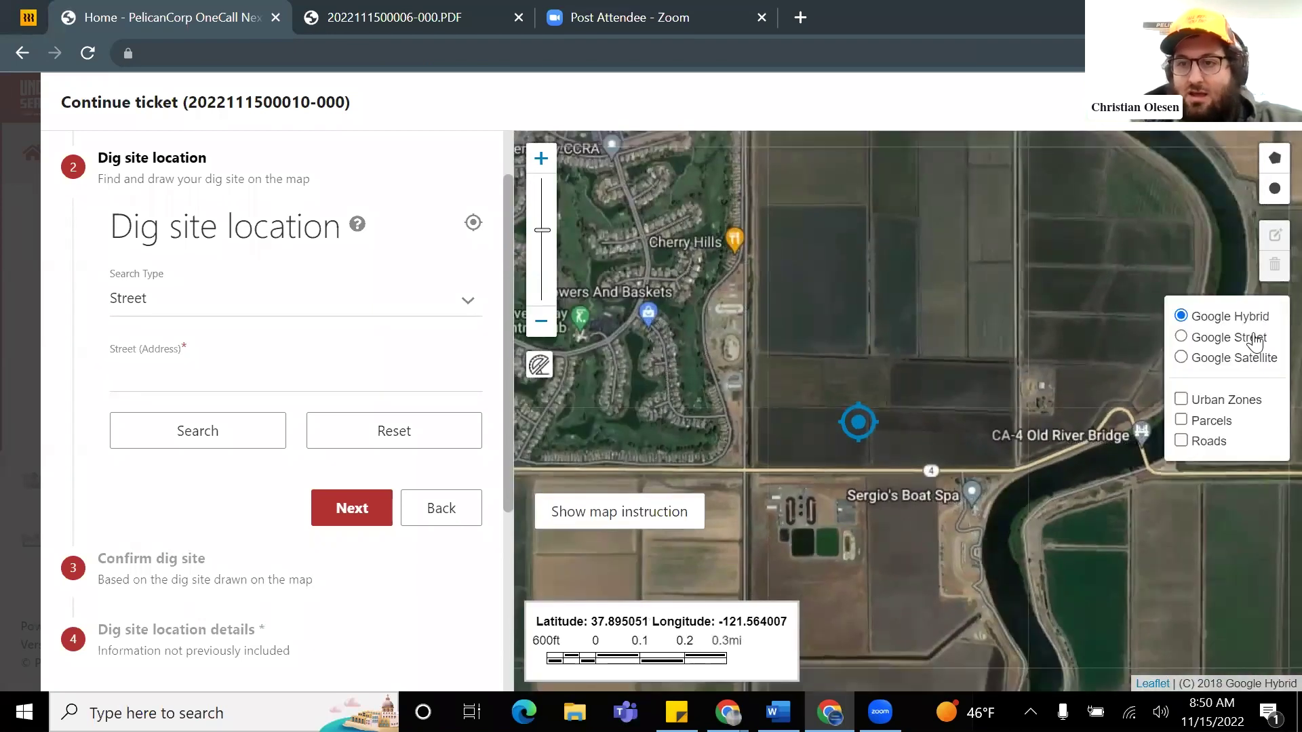
{"action": "left_click", "coordinate": [1241, 338]}
{"action": "scroll", "coordinate": [815, 410], "scroll_direction": "up", "scroll_amount": 1}
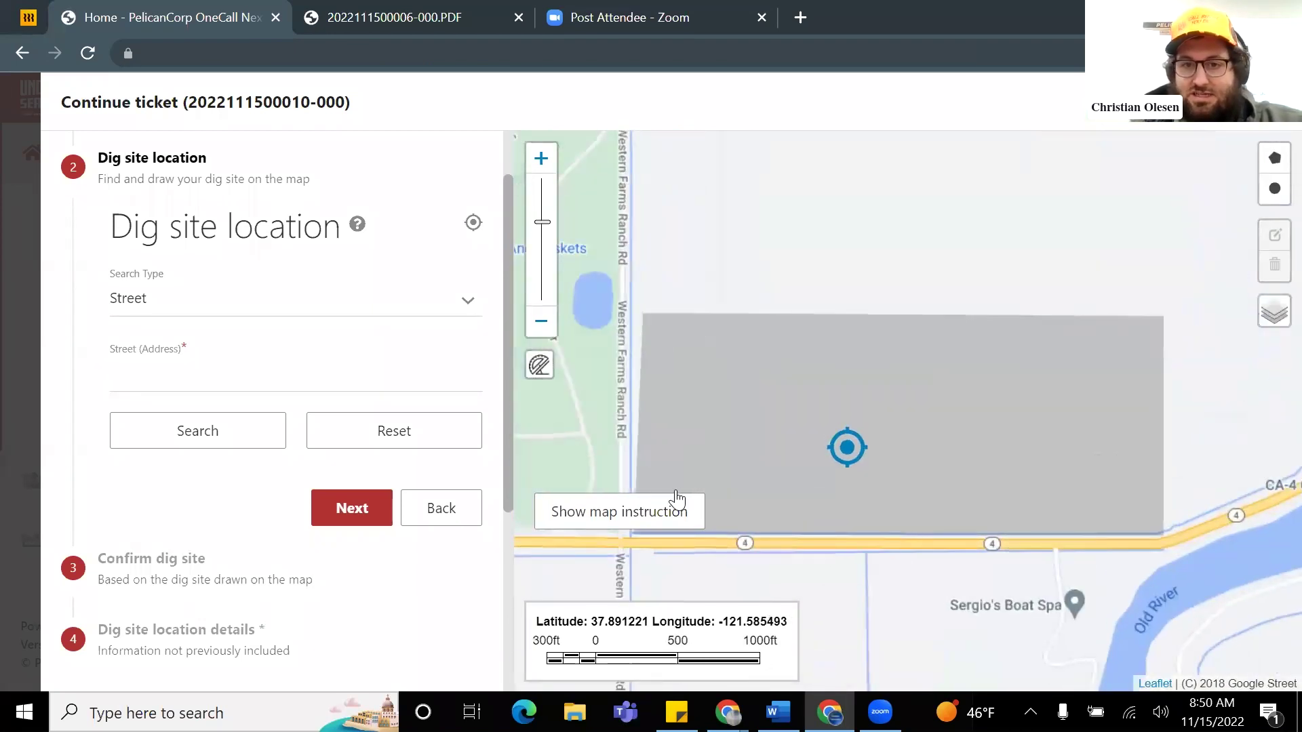
{"action": "scroll", "coordinate": [758, 420], "scroll_direction": "down", "scroll_amount": 1}
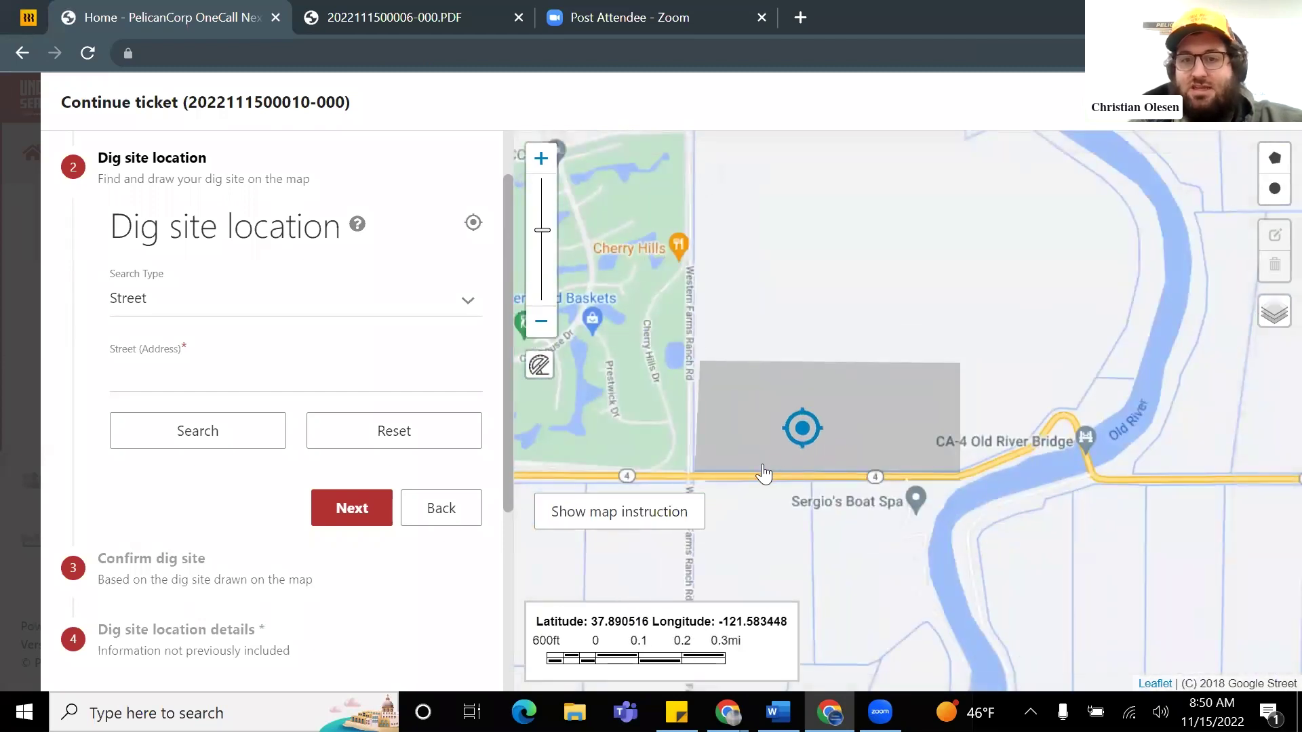
Step: Pan the street map to bring the dig site and CA-4 Old River Bridge into view
{"action": "left_click_drag", "start_coordinate": [732, 346], "coordinate": [725, 444]}
{"action": "left_click_drag", "start_coordinate": [783, 253], "coordinate": [799, 390]}
{"action": "left_click_drag", "start_coordinate": [819, 305], "coordinate": [779, 223]}
{"action": "left_click_drag", "start_coordinate": [811, 375], "coordinate": [802, 214]}
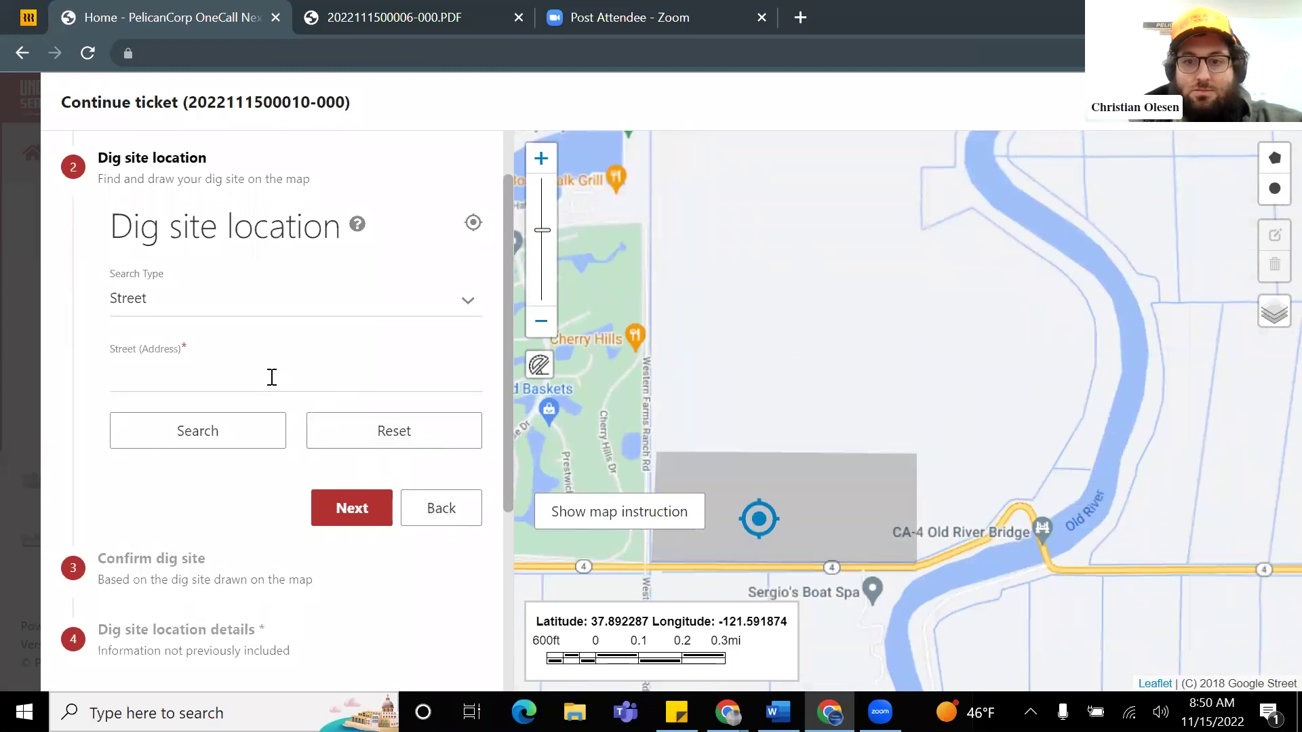
{"action": "left_click_drag", "start_coordinate": [840, 282], "coordinate": [924, 197]}
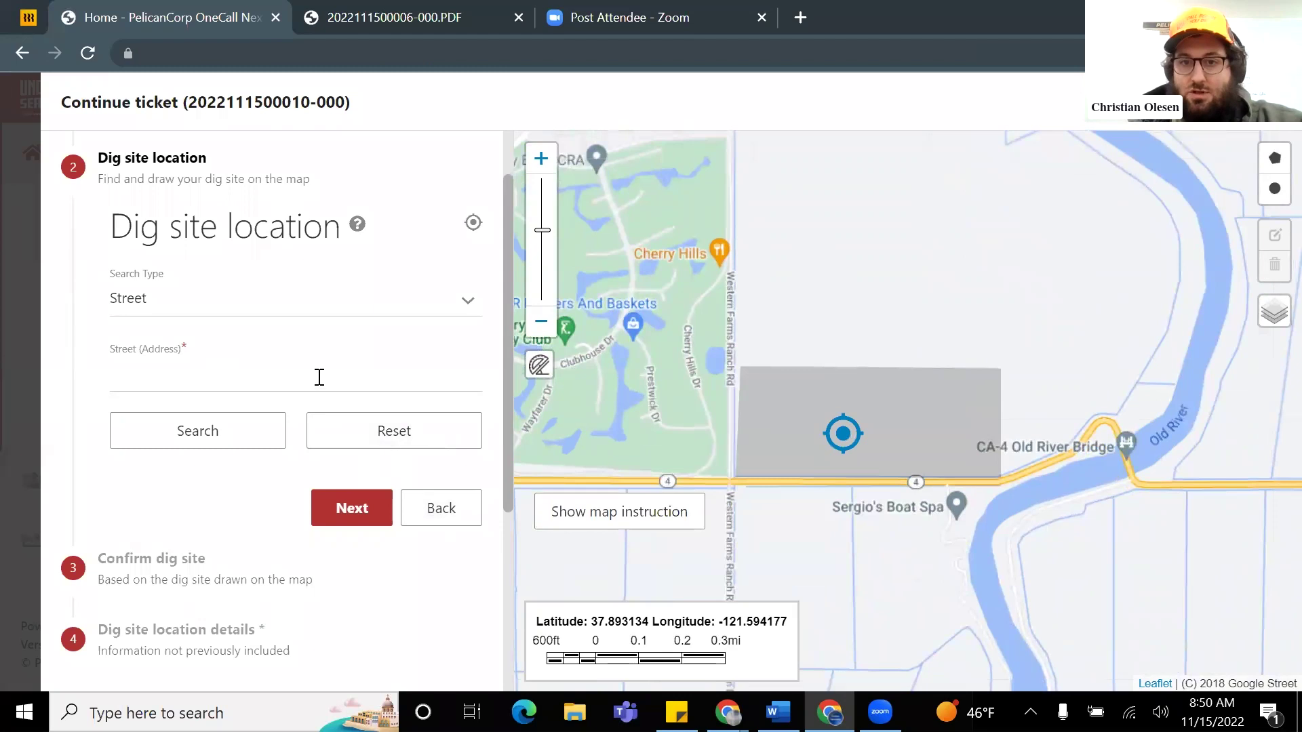
Step: Enter Discovery Bay in Street (Address) from the suggestions, then clear the field
{"action": "left_click", "coordinate": [211, 379]}
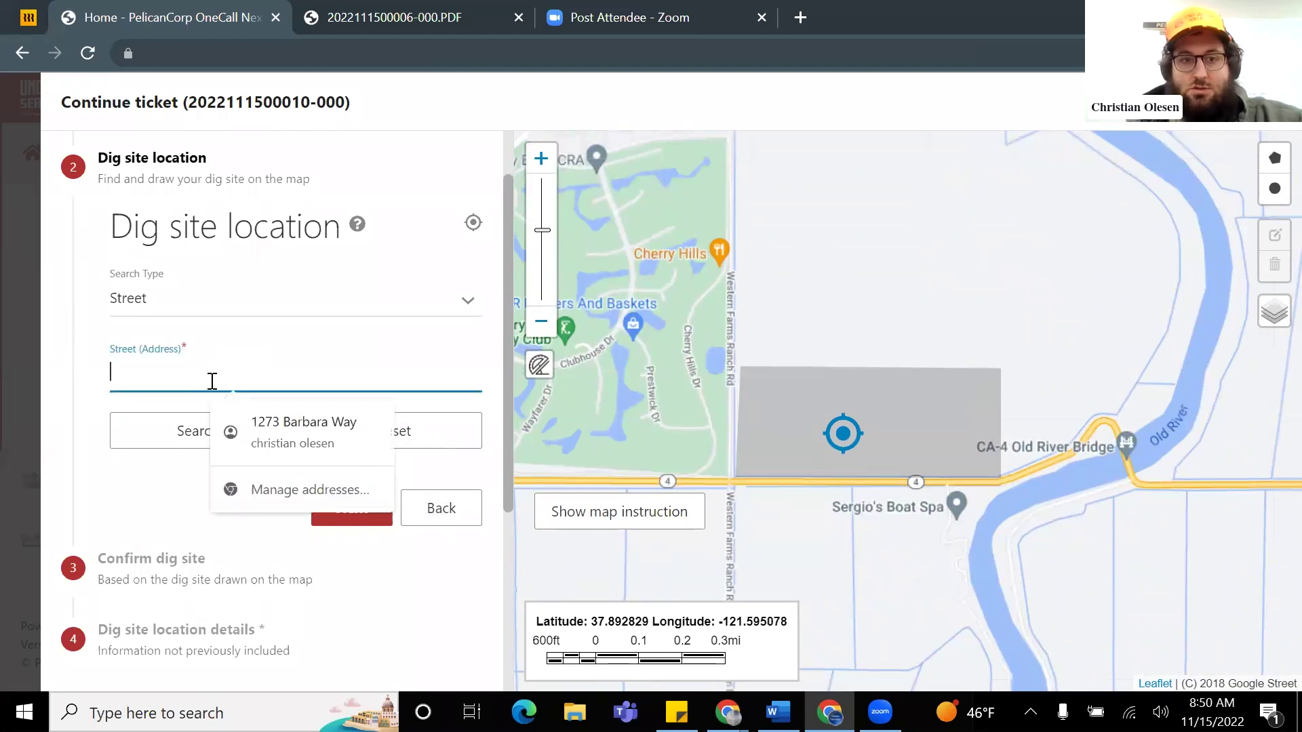
{"action": "type", "text": "disoc"}
{"action": "key", "text": "BackSpace"}
{"action": "key", "text": "BackSpace"}
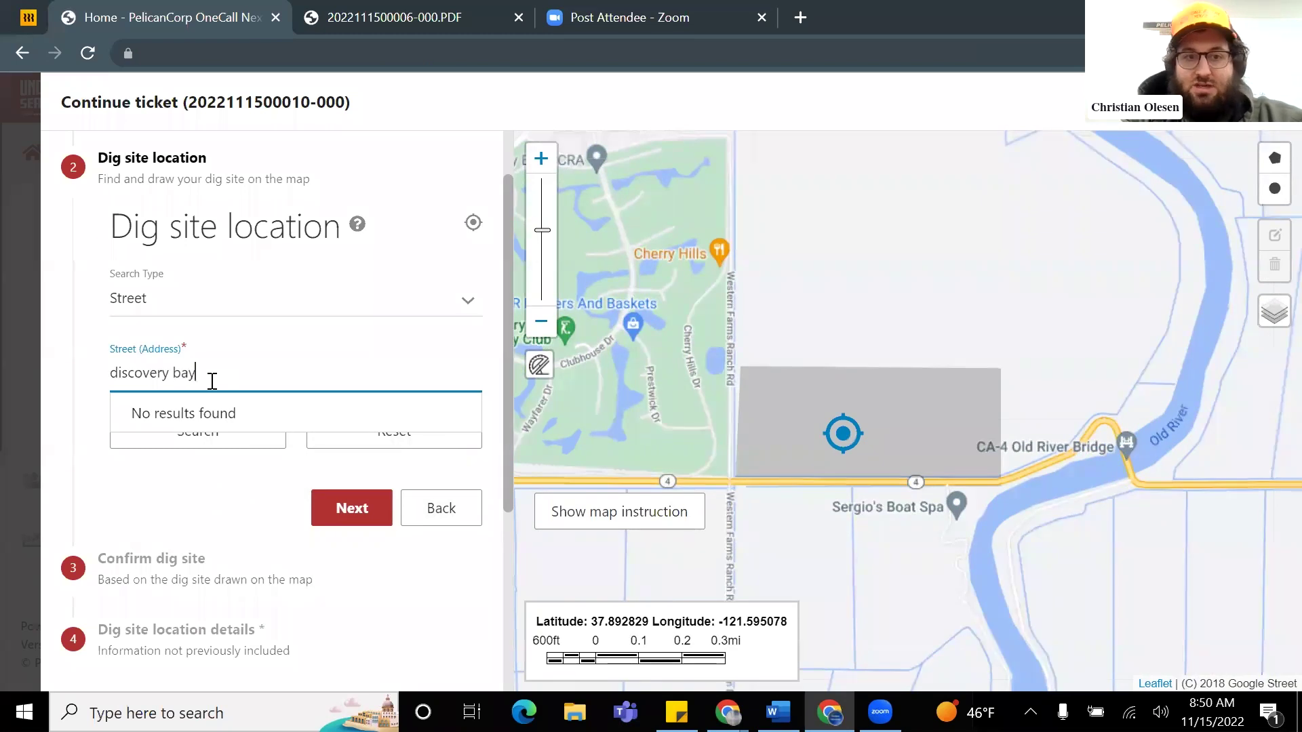
{"action": "left_click", "coordinate": [233, 426]}
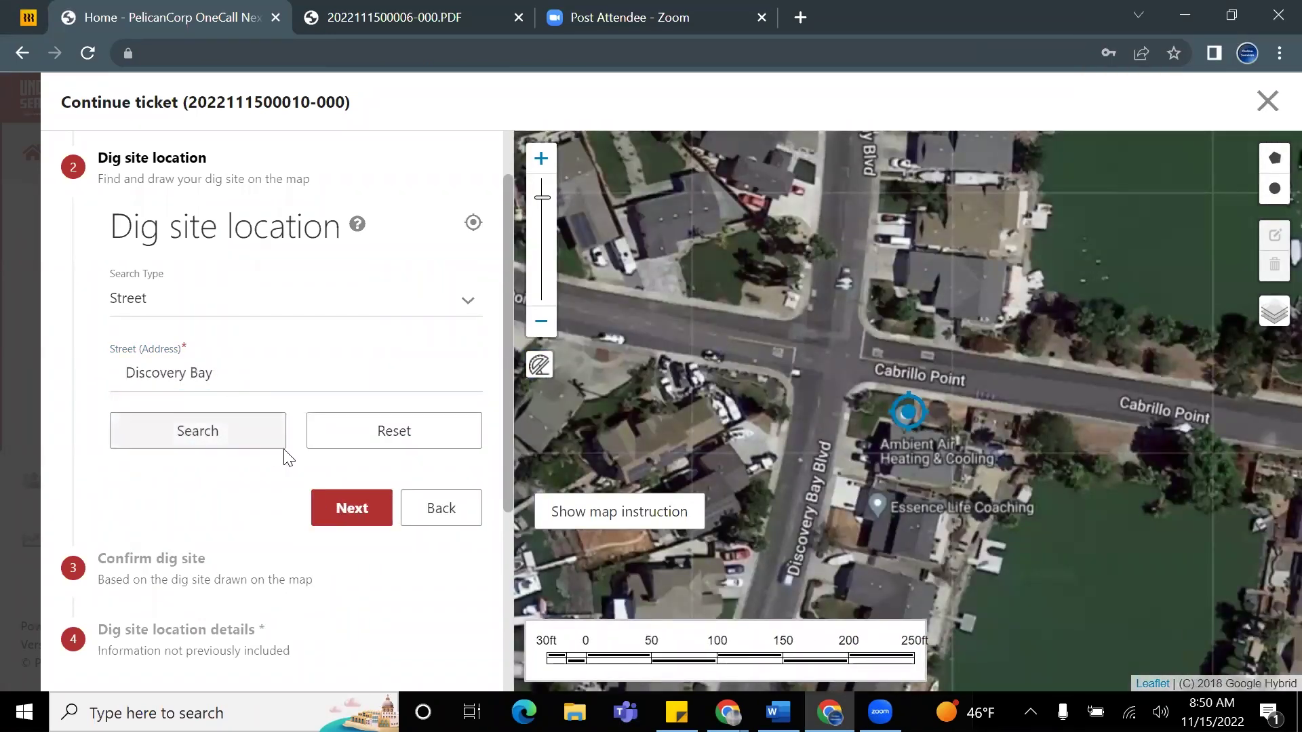
{"action": "left_click", "coordinate": [230, 371]}
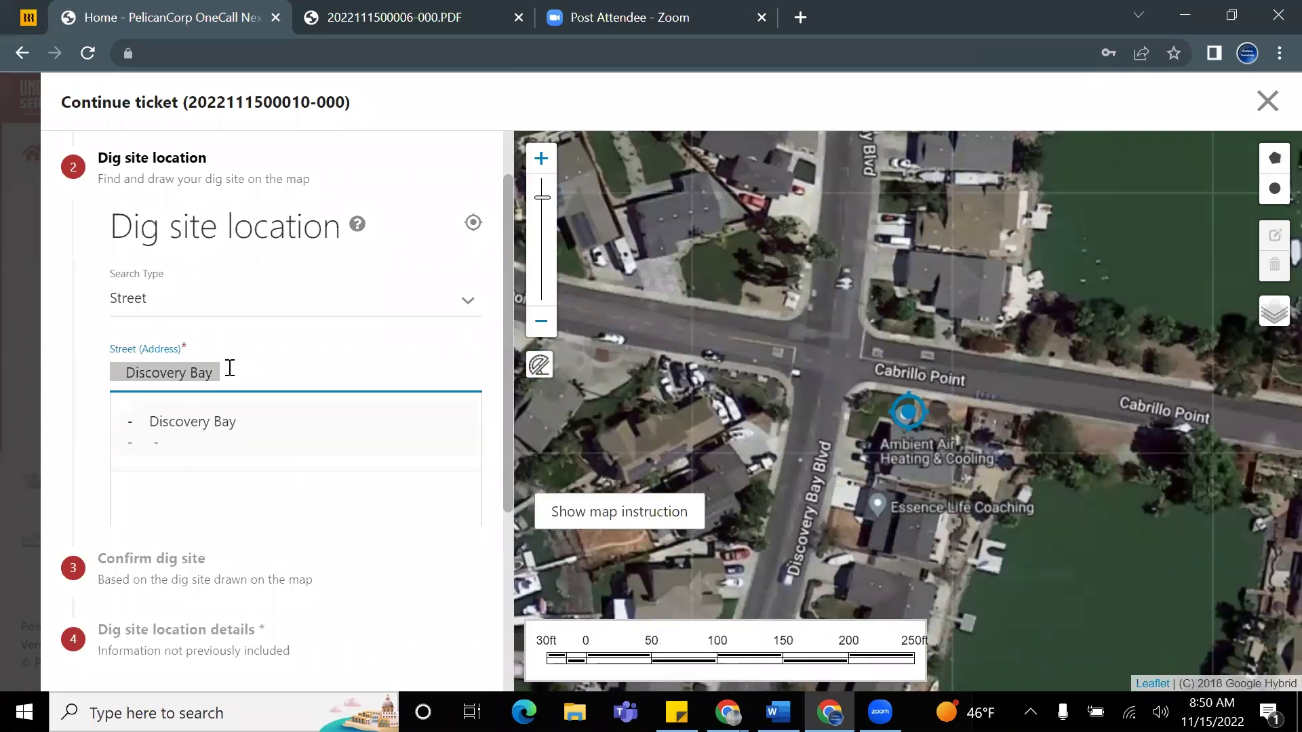
{"action": "key", "text": "BackSpace"}
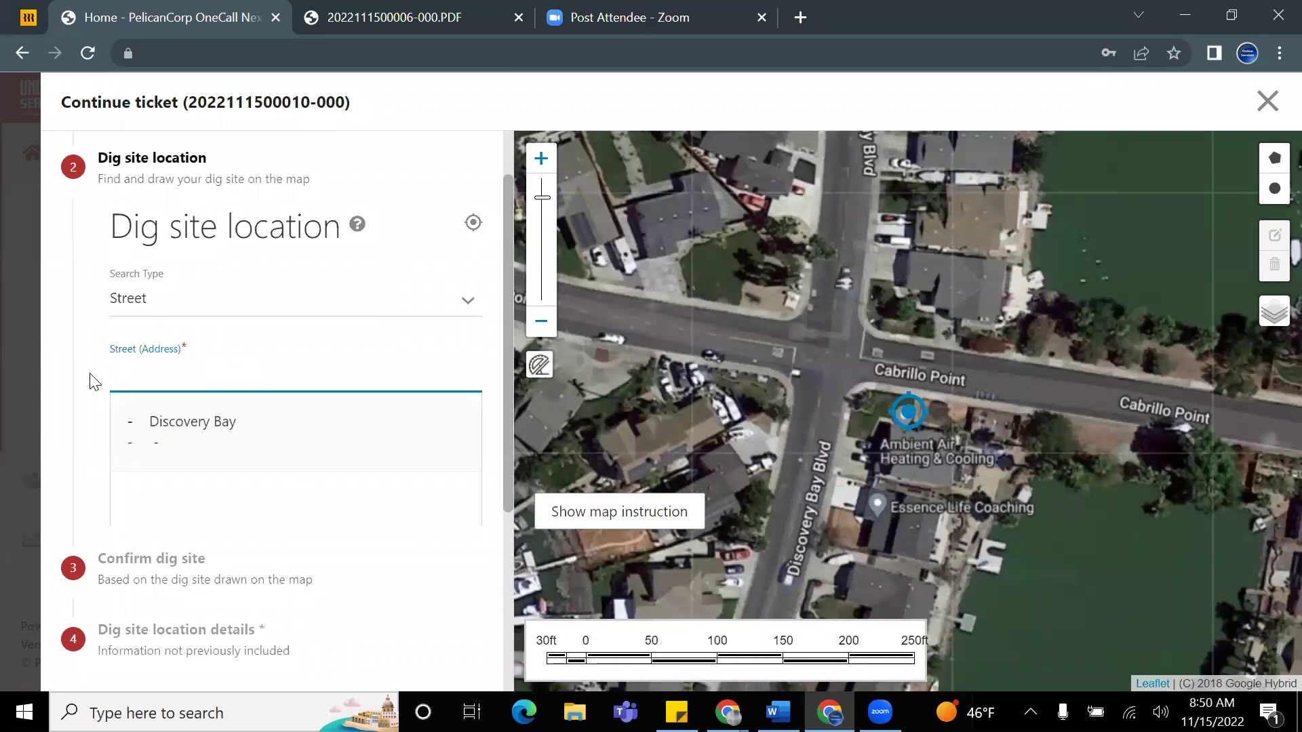
Step: Keep Street as the search type and refill the street address with Discovery Bay
{"action": "left_click", "coordinate": [347, 514]}
{"action": "left_click", "coordinate": [347, 523]}
{"action": "left_click", "coordinate": [102, 361]}
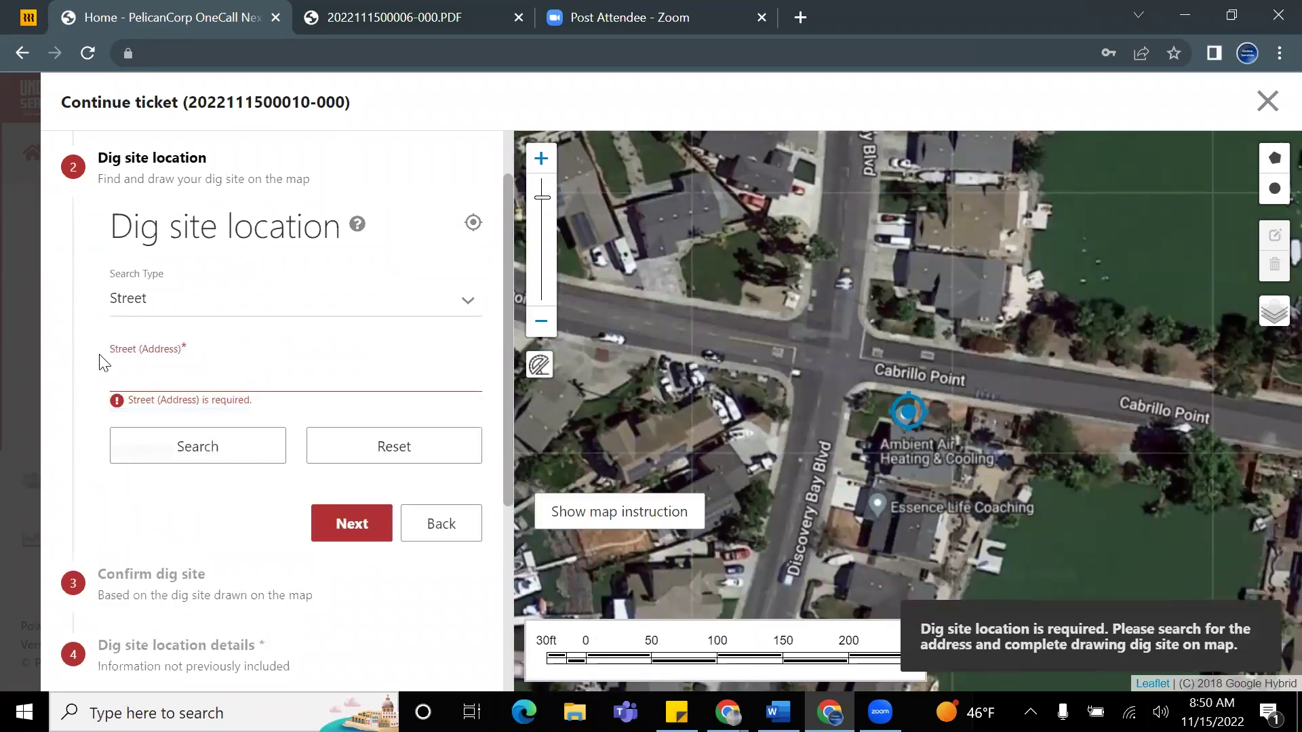
{"action": "scroll", "coordinate": [227, 407], "scroll_direction": "down", "scroll_amount": 2}
{"action": "left_click", "coordinate": [347, 189]}
{"action": "left_click", "coordinate": [102, 197]}
{"action": "left_click", "coordinate": [163, 269]}
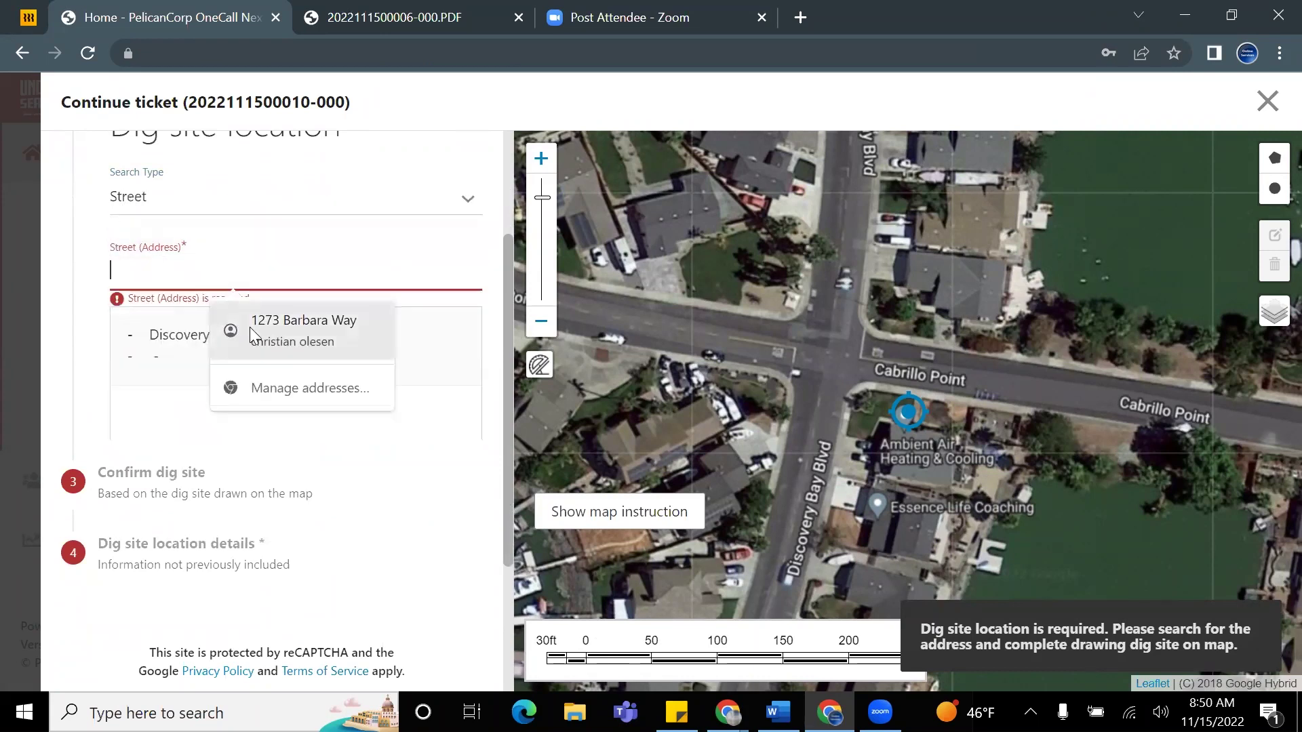
{"action": "left_click", "coordinate": [162, 334]}
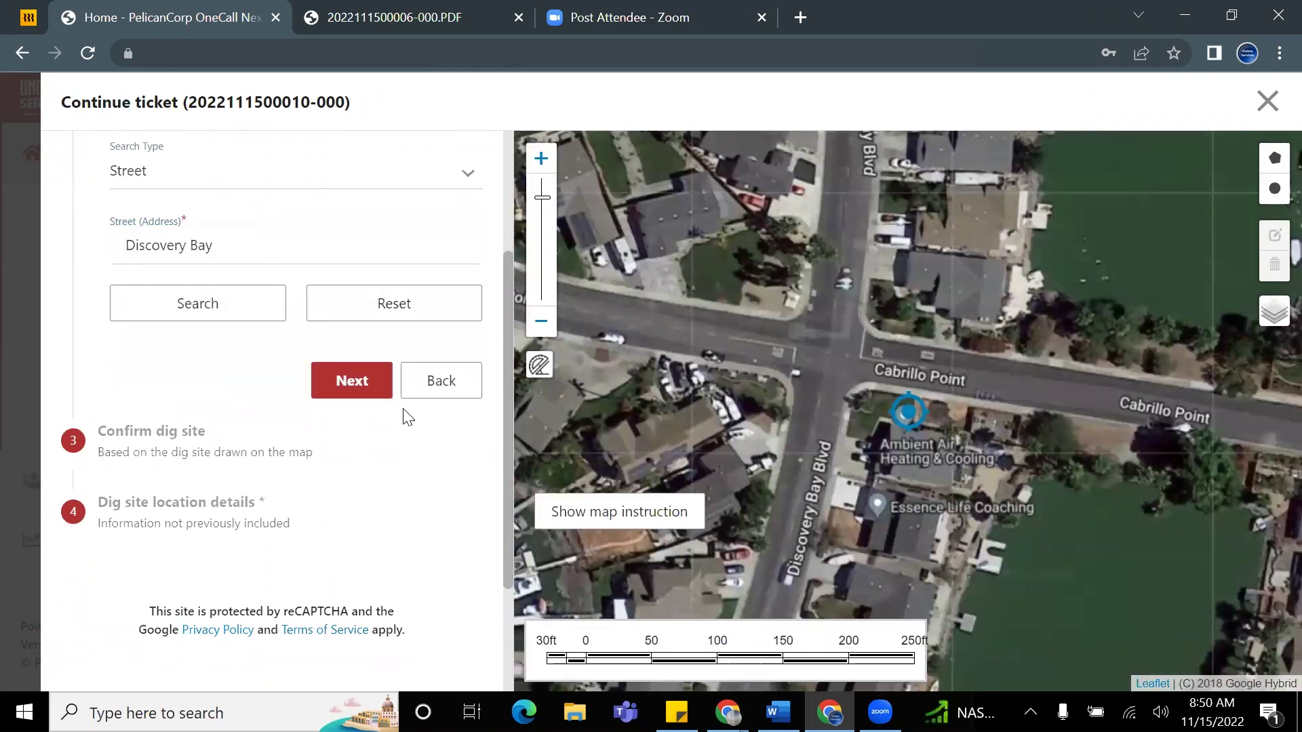
Step: Try Next, go back to the excavation questions and return, hitting the required-dig-site warning
{"action": "scroll", "coordinate": [441, 353], "scroll_direction": "down", "scroll_amount": 3}
{"action": "scroll", "coordinate": [380, 339], "scroll_direction": "up", "scroll_amount": 3}
{"action": "left_click", "coordinate": [352, 413]}
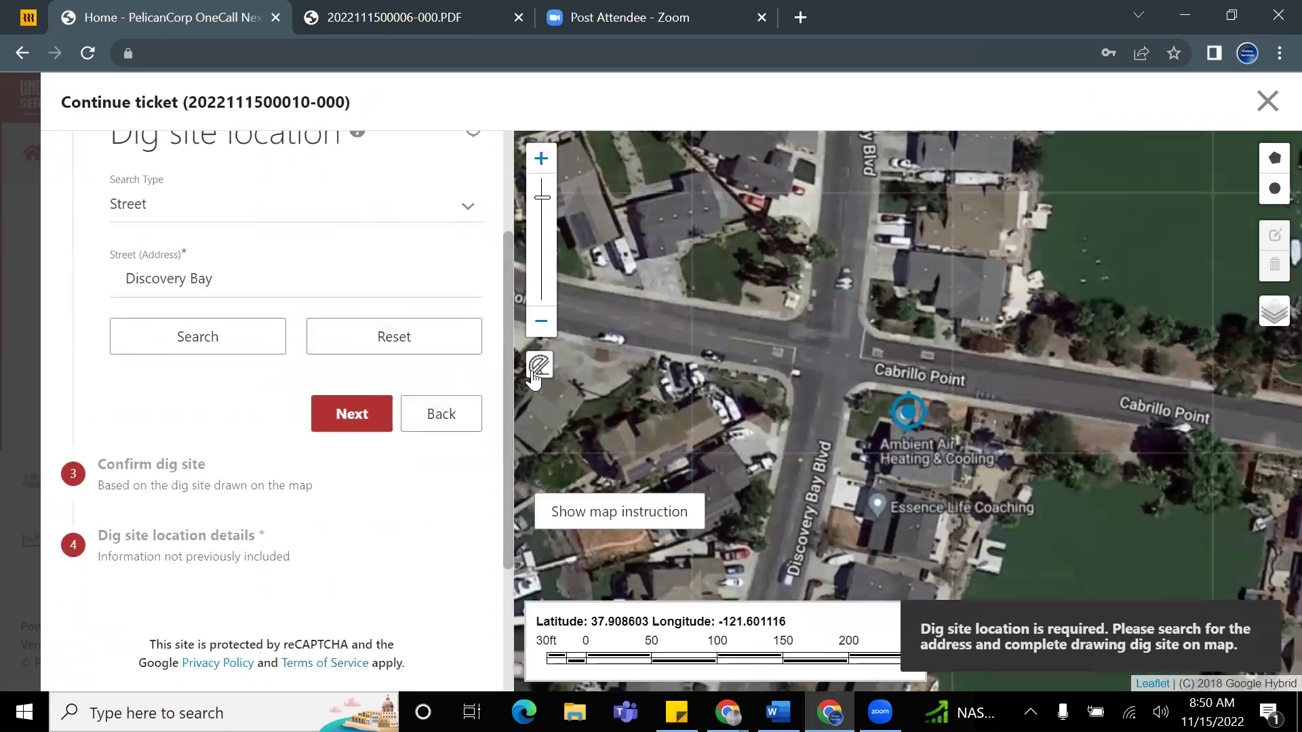
{"action": "left_click", "coordinate": [428, 414]}
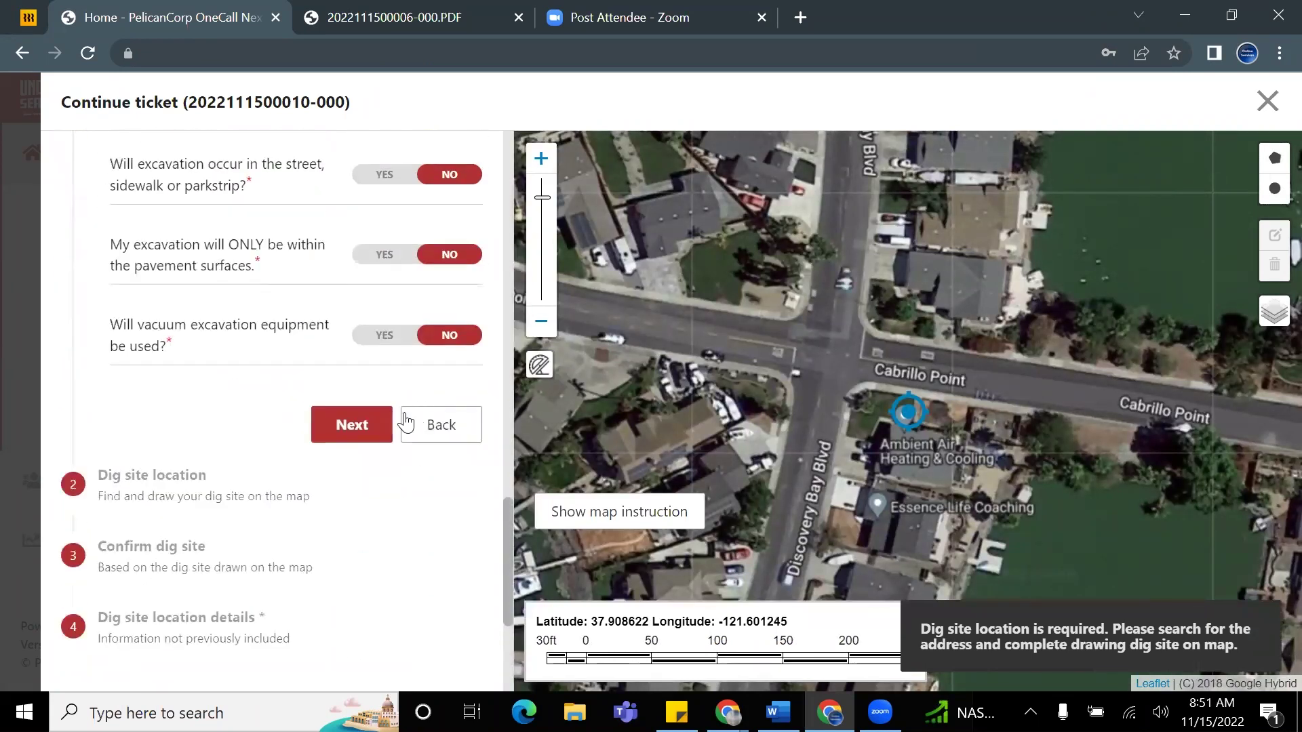
{"action": "left_click", "coordinate": [351, 426]}
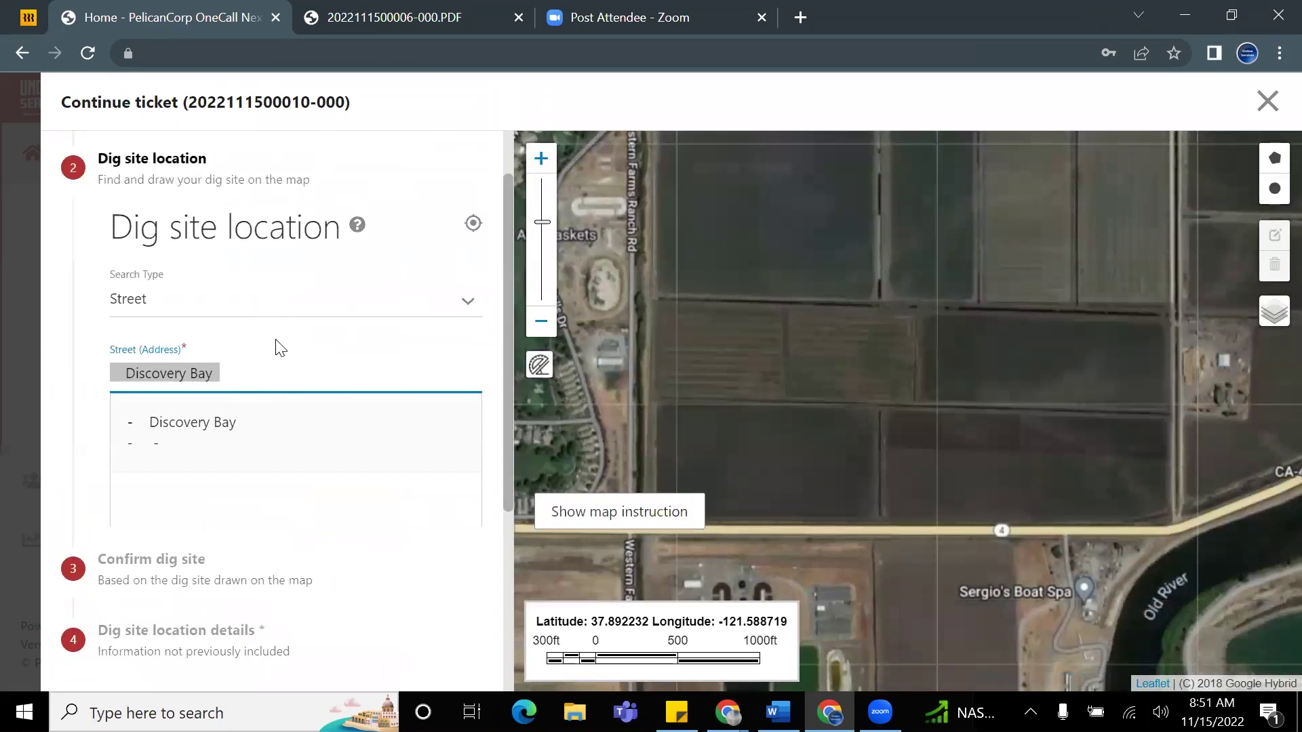
{"action": "left_click", "coordinate": [349, 517]}
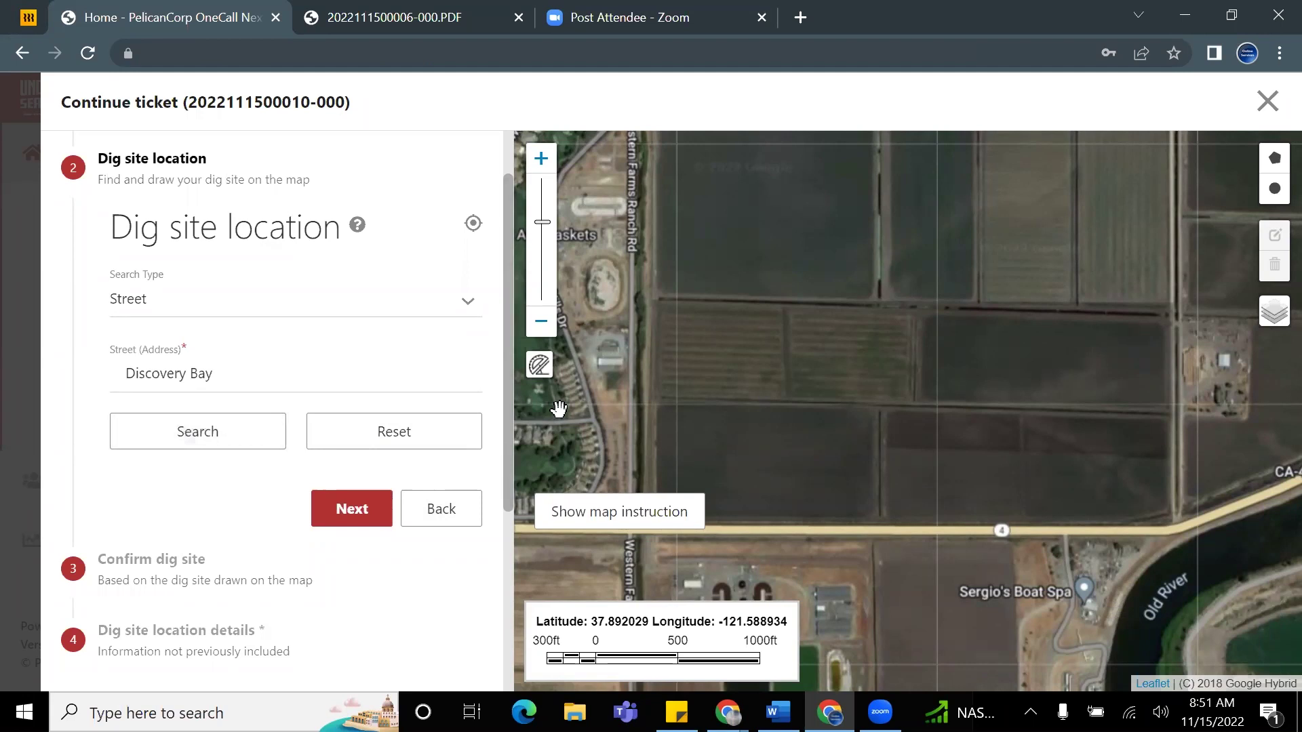
Step: Switch the map to Google Street and frame the grey area beside Western Farms Ranch Rd
{"action": "mouse_move", "coordinate": [1273, 314]}
{"action": "left_click", "coordinate": [1239, 336]}
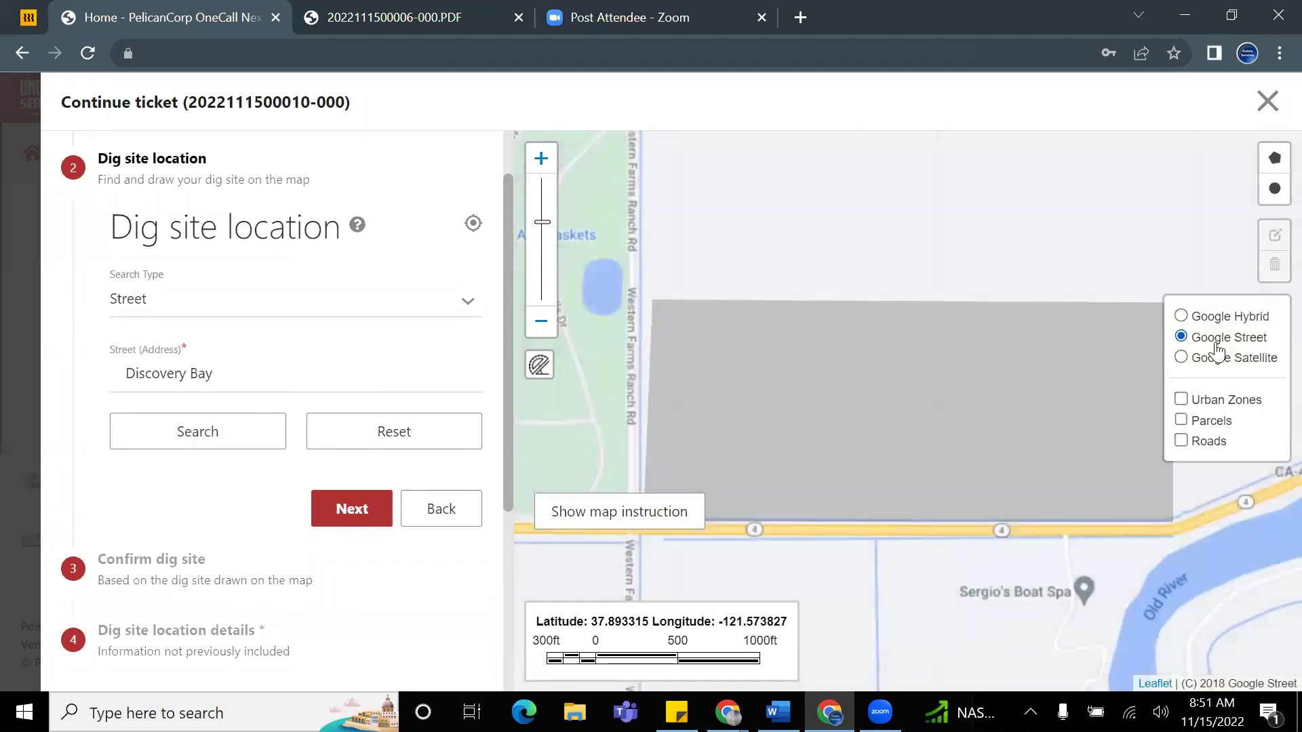
{"action": "left_click_drag", "start_coordinate": [1080, 402], "coordinate": [1056, 406]}
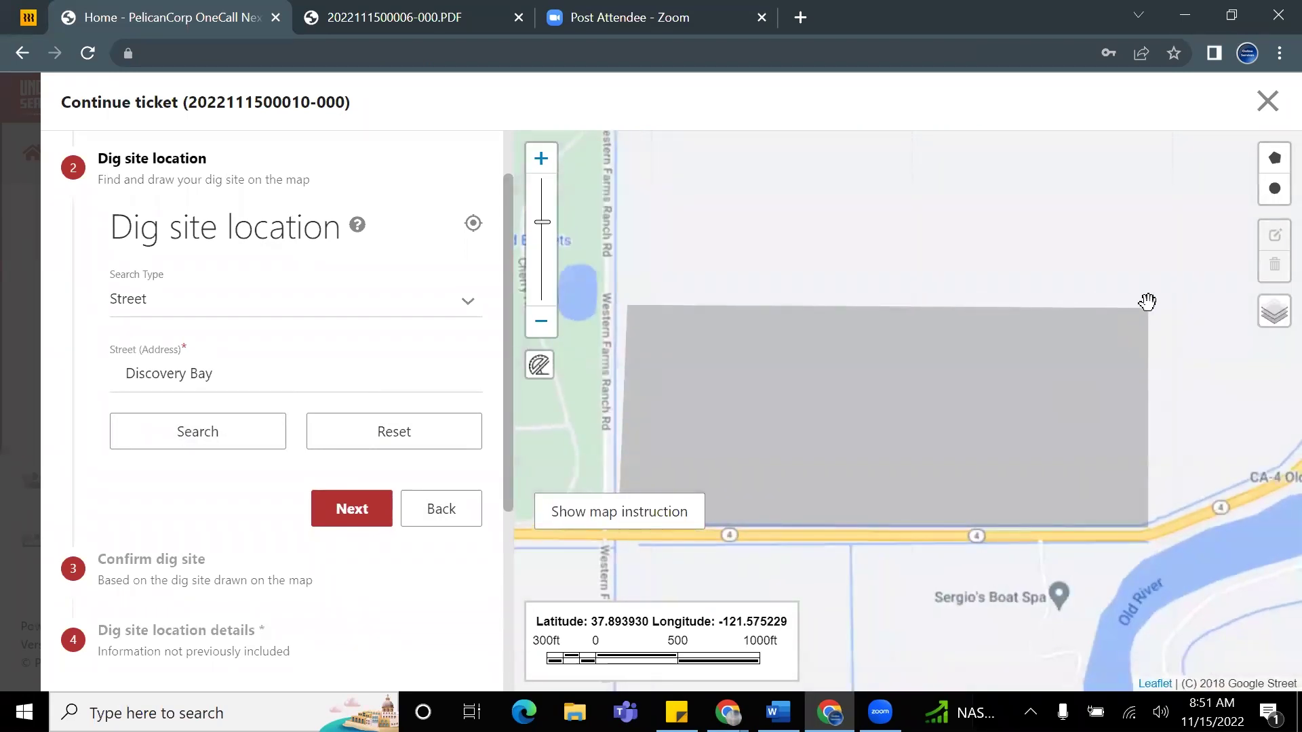
{"action": "mouse_move", "coordinate": [1147, 307]}
{"action": "left_mouse_down"}
{"action": "mouse_move", "coordinate": [1130, 319]}
{"action": "mouse_move", "coordinate": [1147, 305]}
{"action": "mouse_move", "coordinate": [1141, 315]}
{"action": "left_mouse_up"}
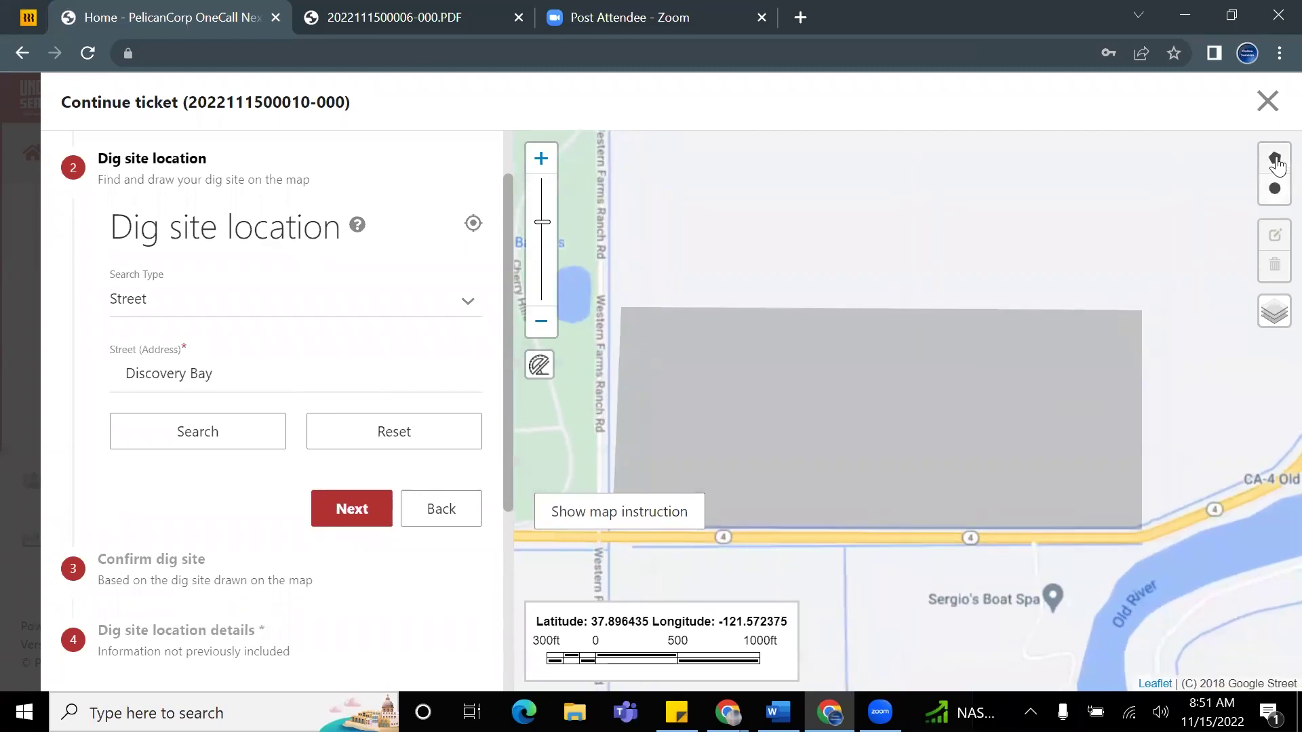
Step: Draw a four-corner rectangular dig-site polygon just north of the grey area, closing it
{"action": "left_click", "coordinate": [1275, 158]}
{"action": "left_click", "coordinate": [1142, 311]}
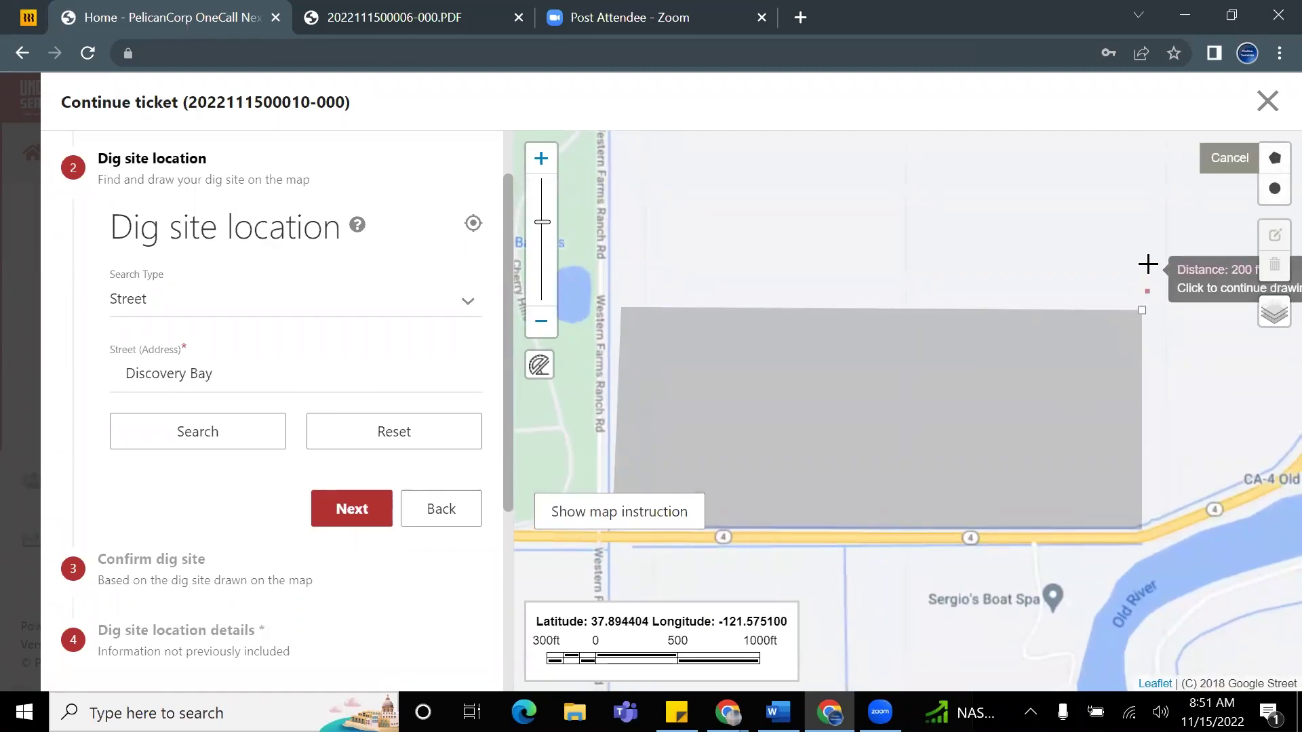
{"action": "scroll", "coordinate": [1139, 215], "scroll_direction": "down", "scroll_amount": 1}
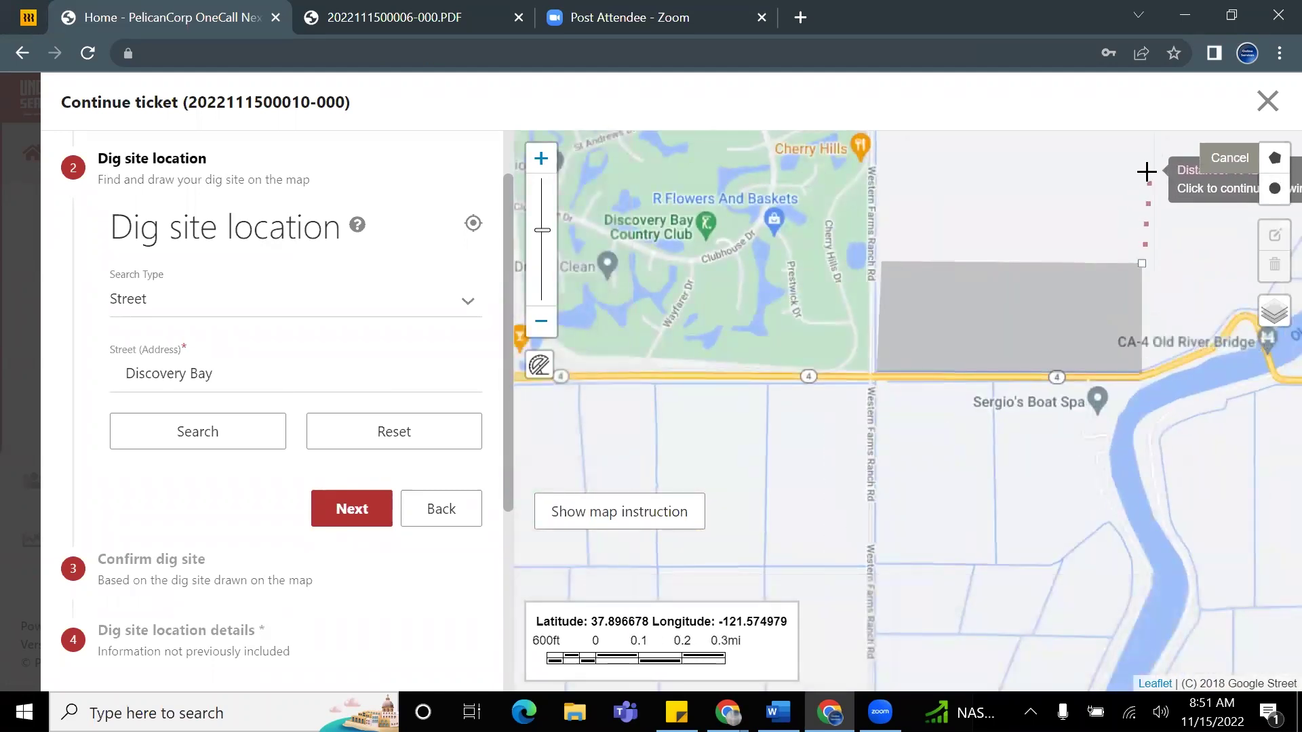
{"action": "left_click_drag", "start_coordinate": [1137, 169], "coordinate": [1017, 342]}
{"action": "right_click", "coordinate": [1018, 333]}
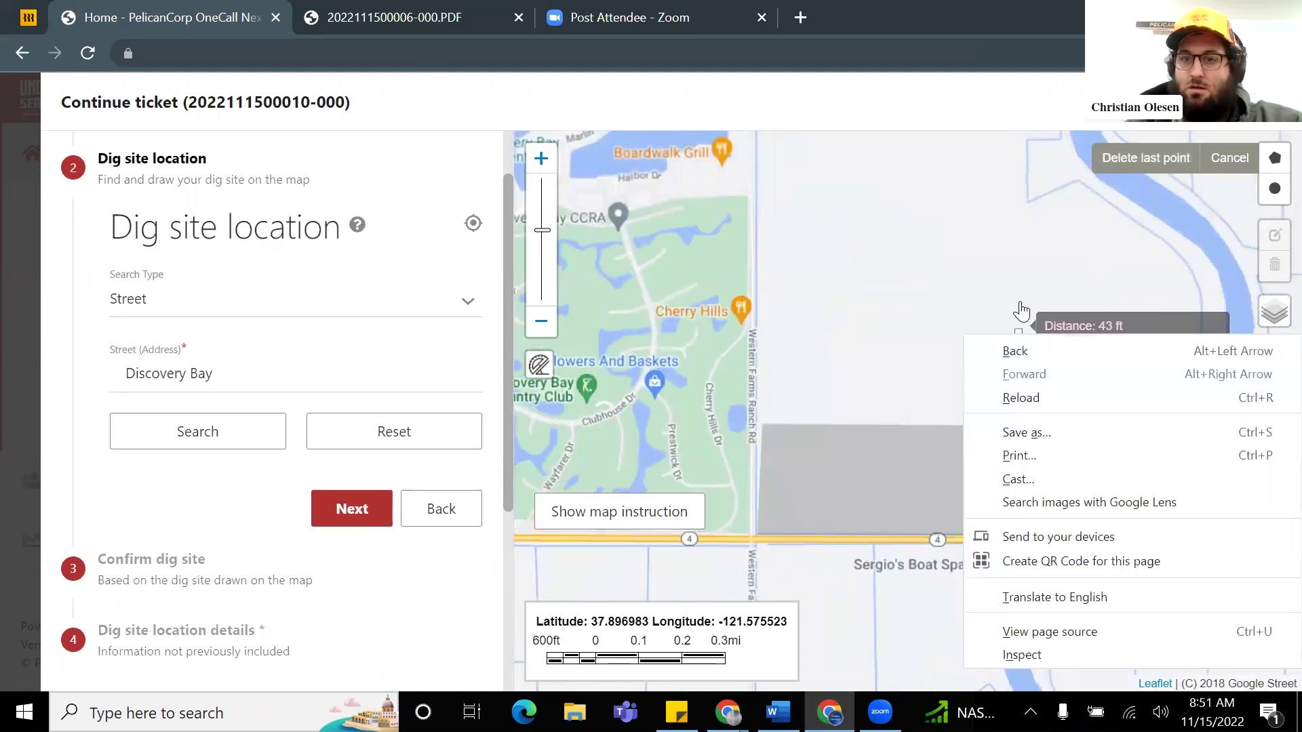
{"action": "left_click", "coordinate": [1022, 297]}
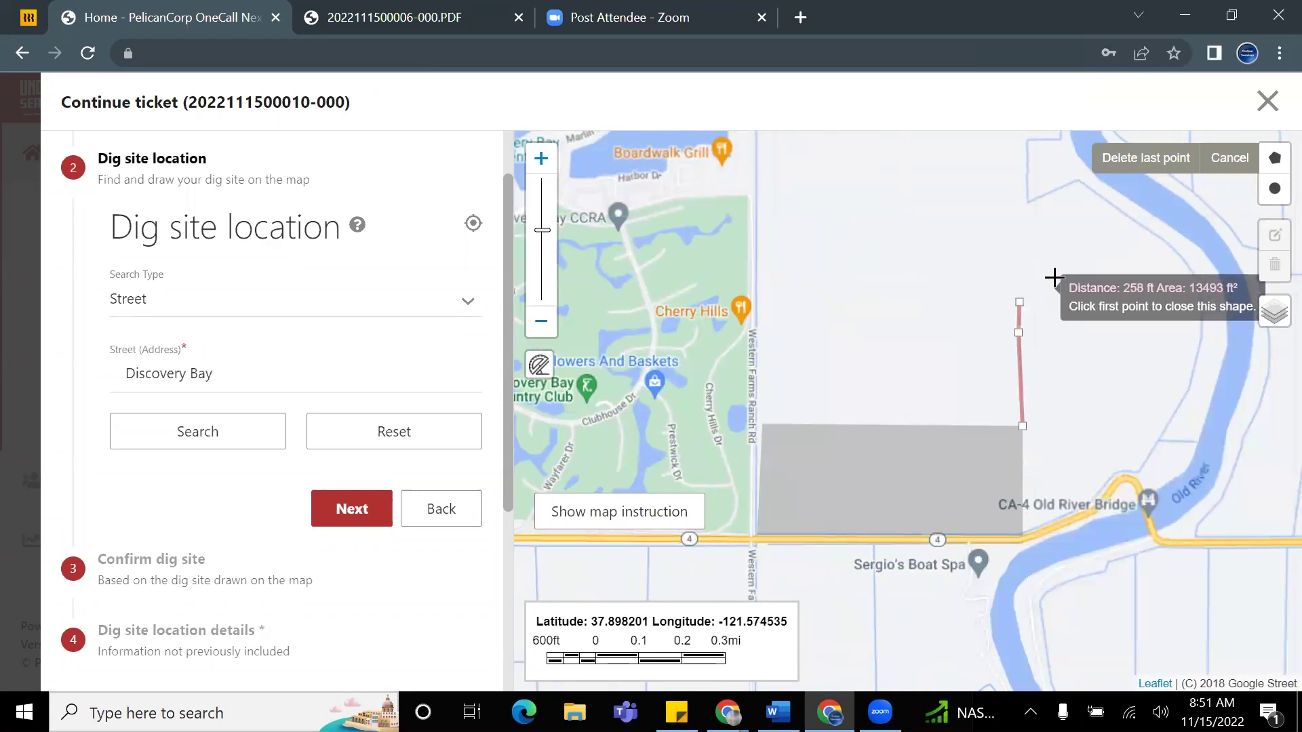
{"action": "left_click", "coordinate": [1120, 163]}
{"action": "left_click", "coordinate": [1120, 162]}
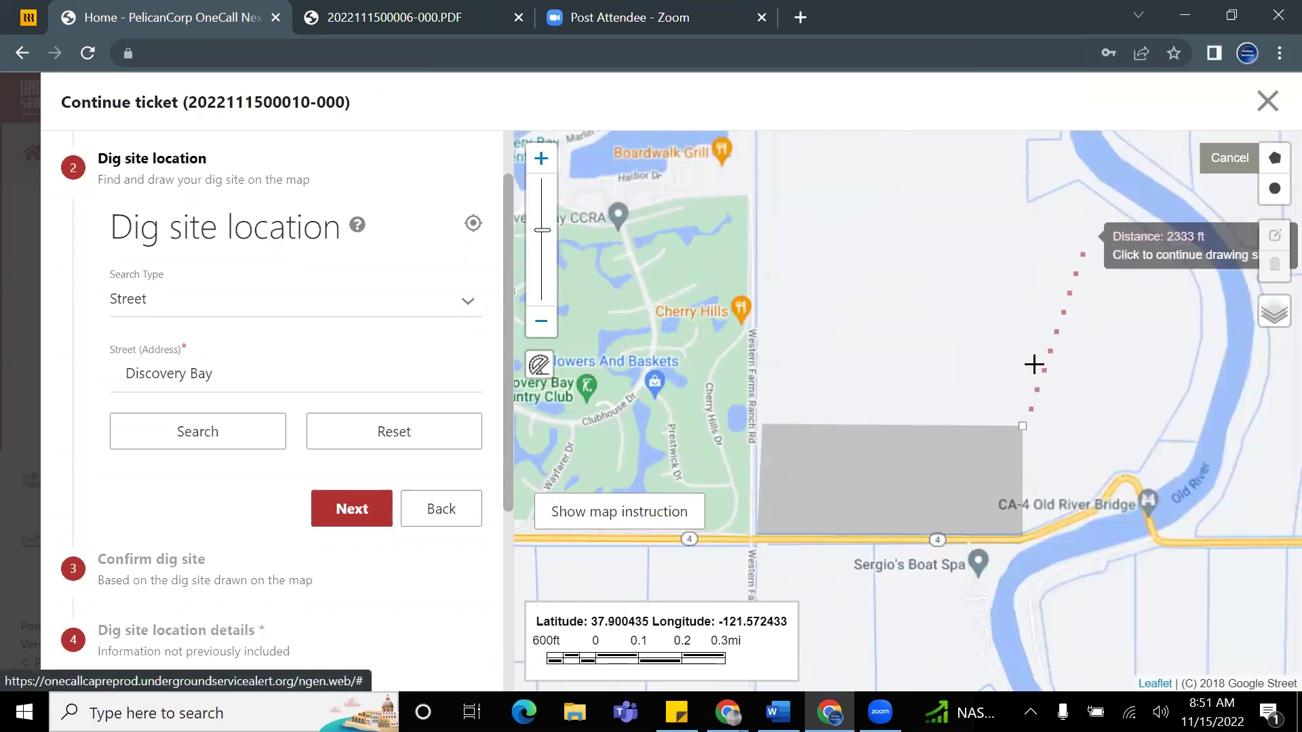
{"action": "left_click", "coordinate": [1024, 313]}
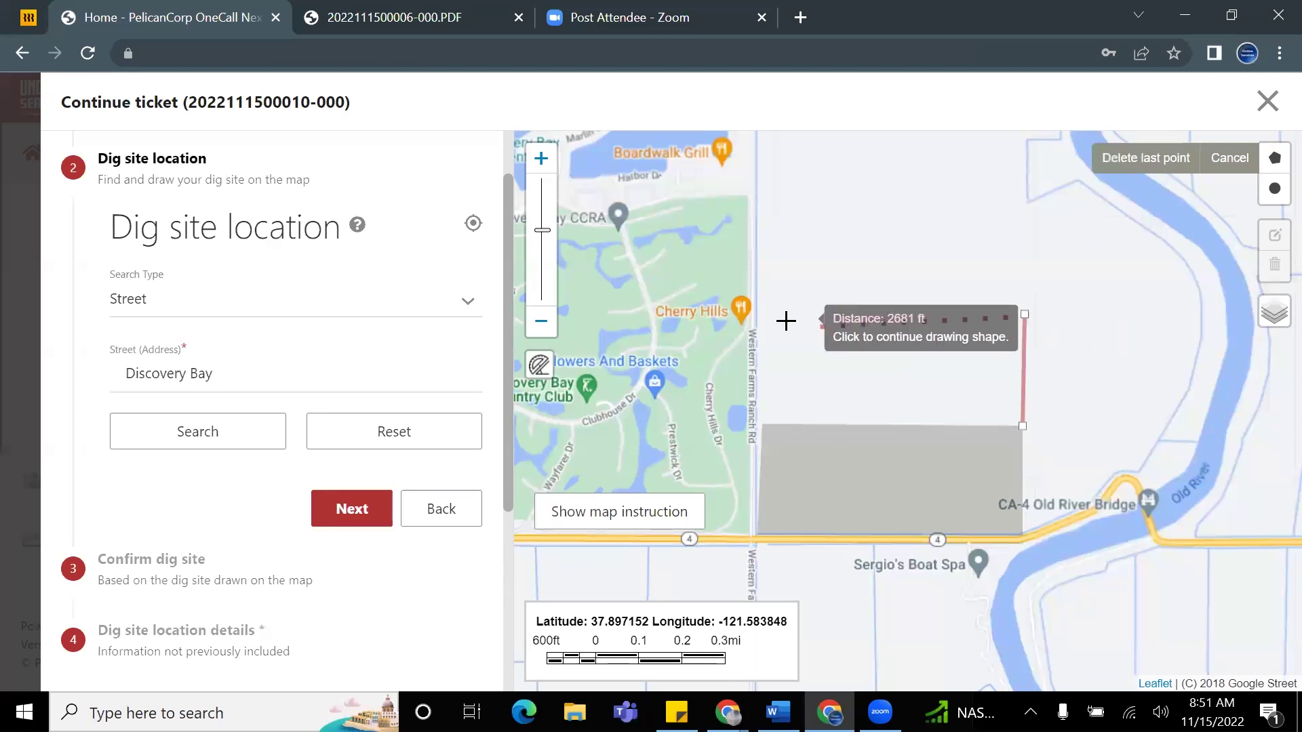
{"action": "left_click", "coordinate": [760, 310]}
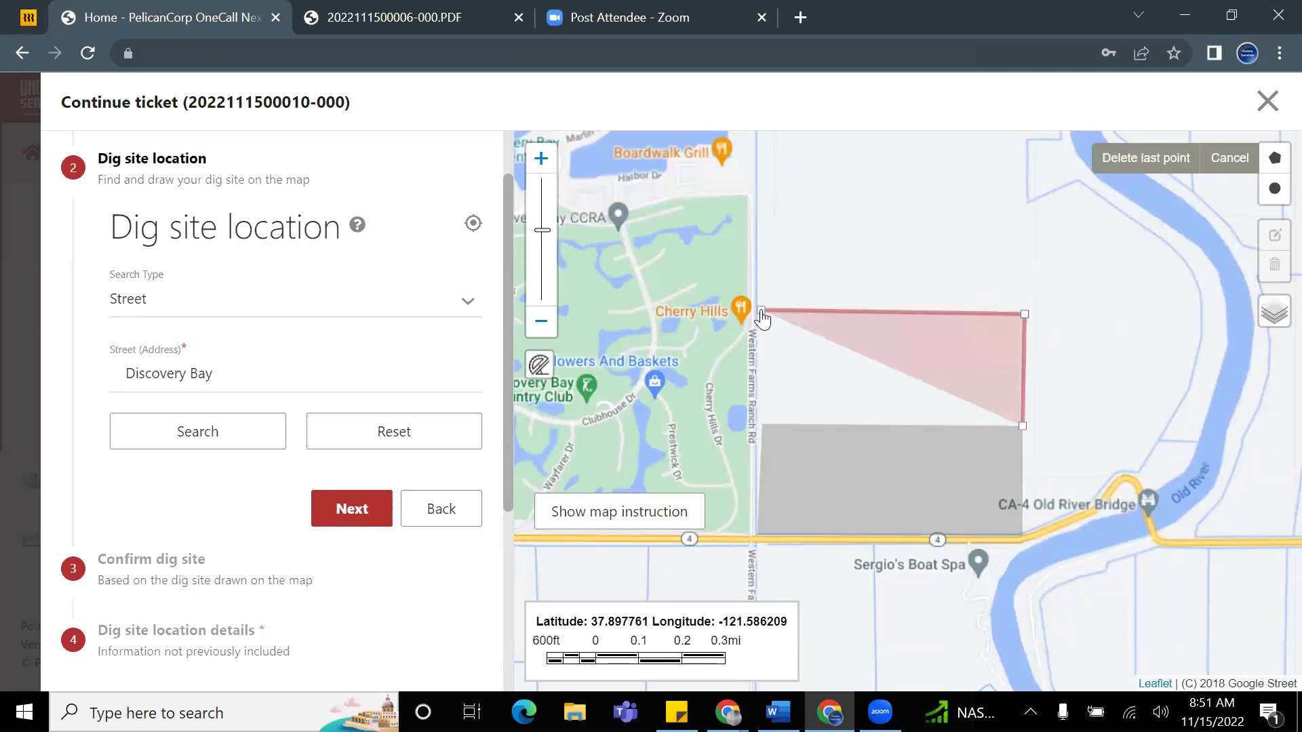
{"action": "left_click", "coordinate": [762, 427]}
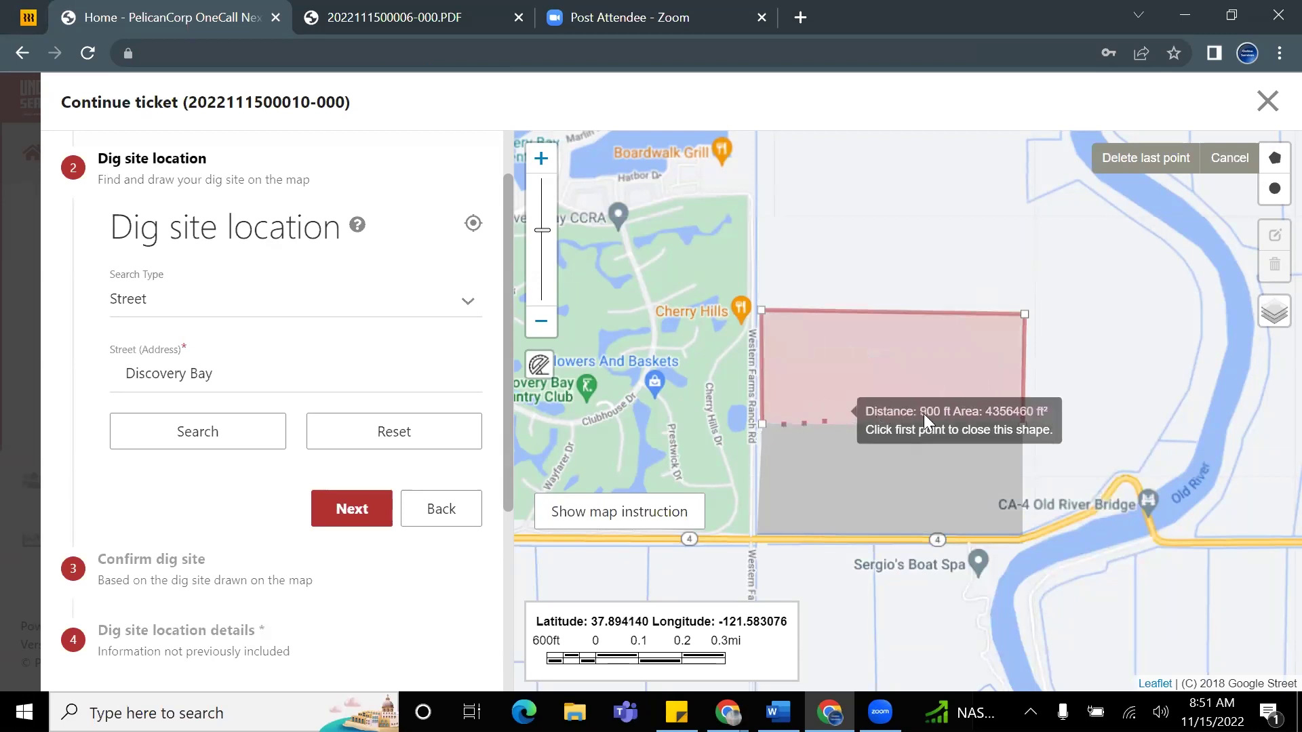
{"action": "left_click", "coordinate": [1023, 426]}
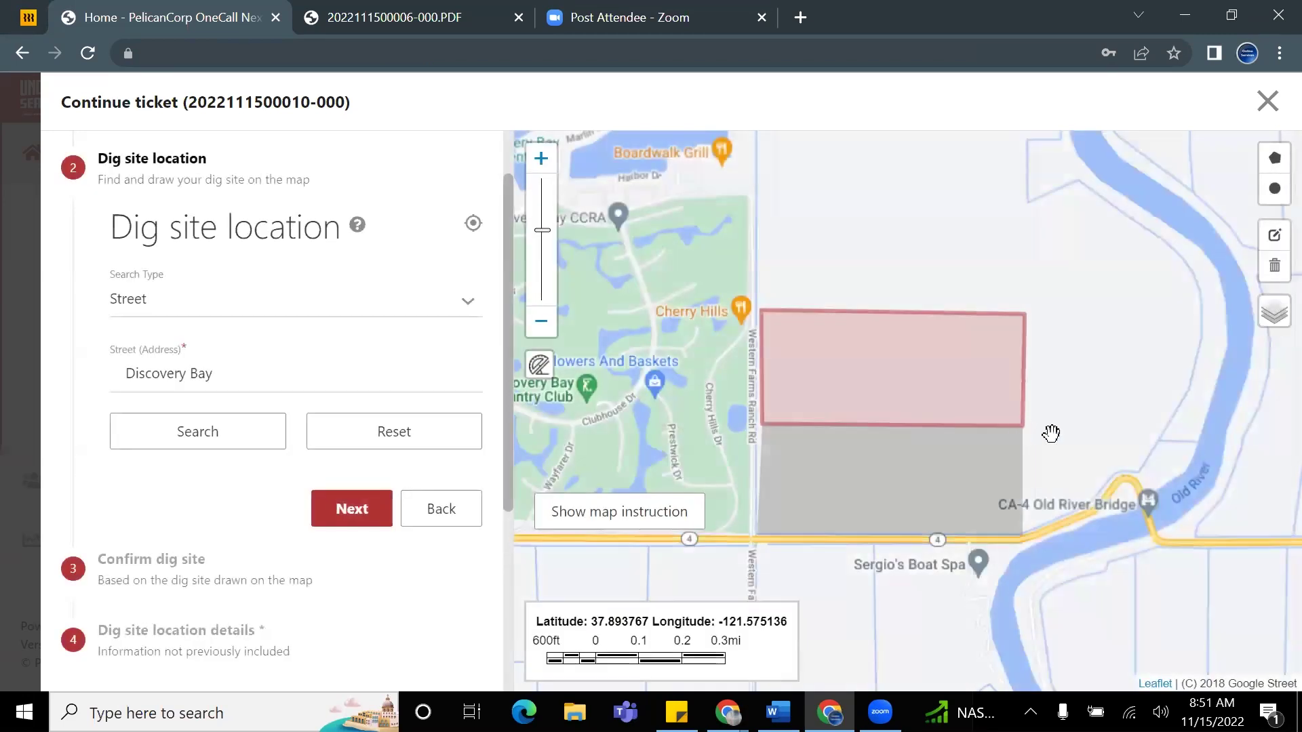
Step: Advance to Confirm dig site, check the drawn rectangle on the map, and select Street (Address)
{"action": "left_click", "coordinate": [352, 509]}
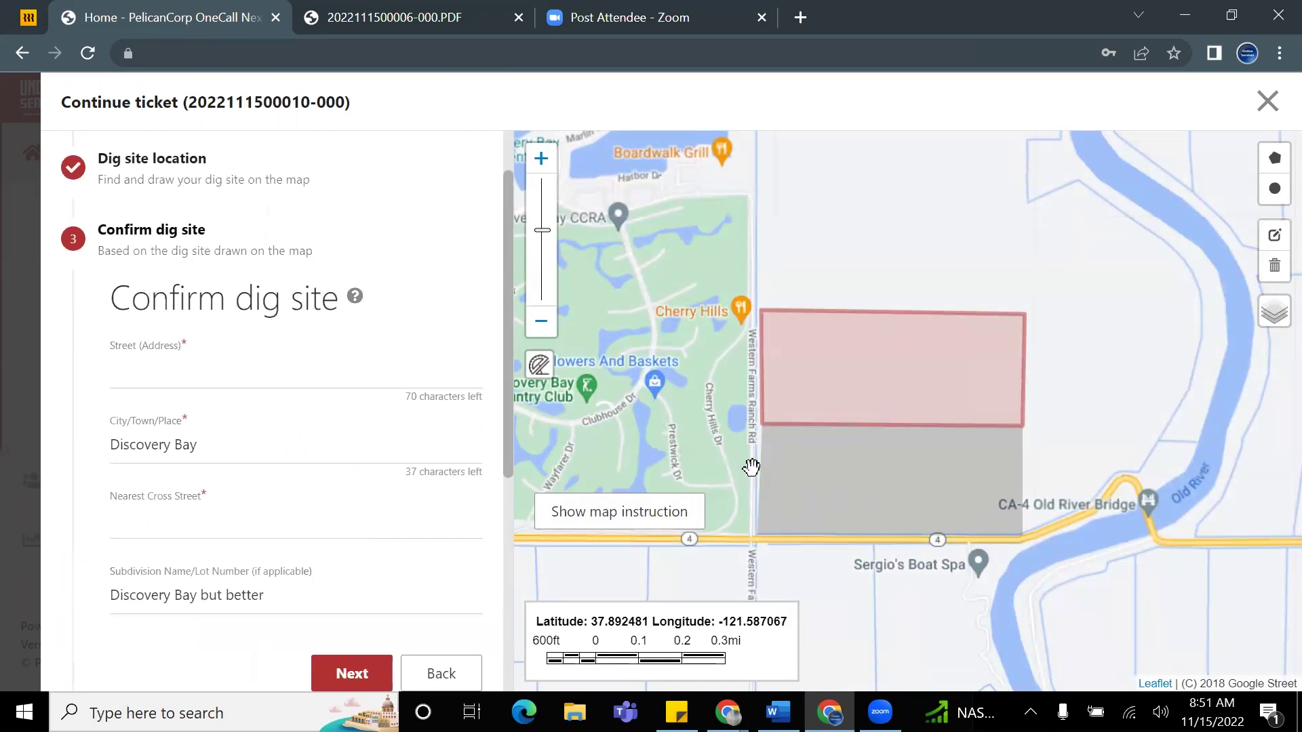
{"action": "scroll", "coordinate": [1004, 456], "scroll_direction": "up", "scroll_amount": 1}
{"action": "scroll", "coordinate": [905, 454], "scroll_direction": "down", "scroll_amount": 1}
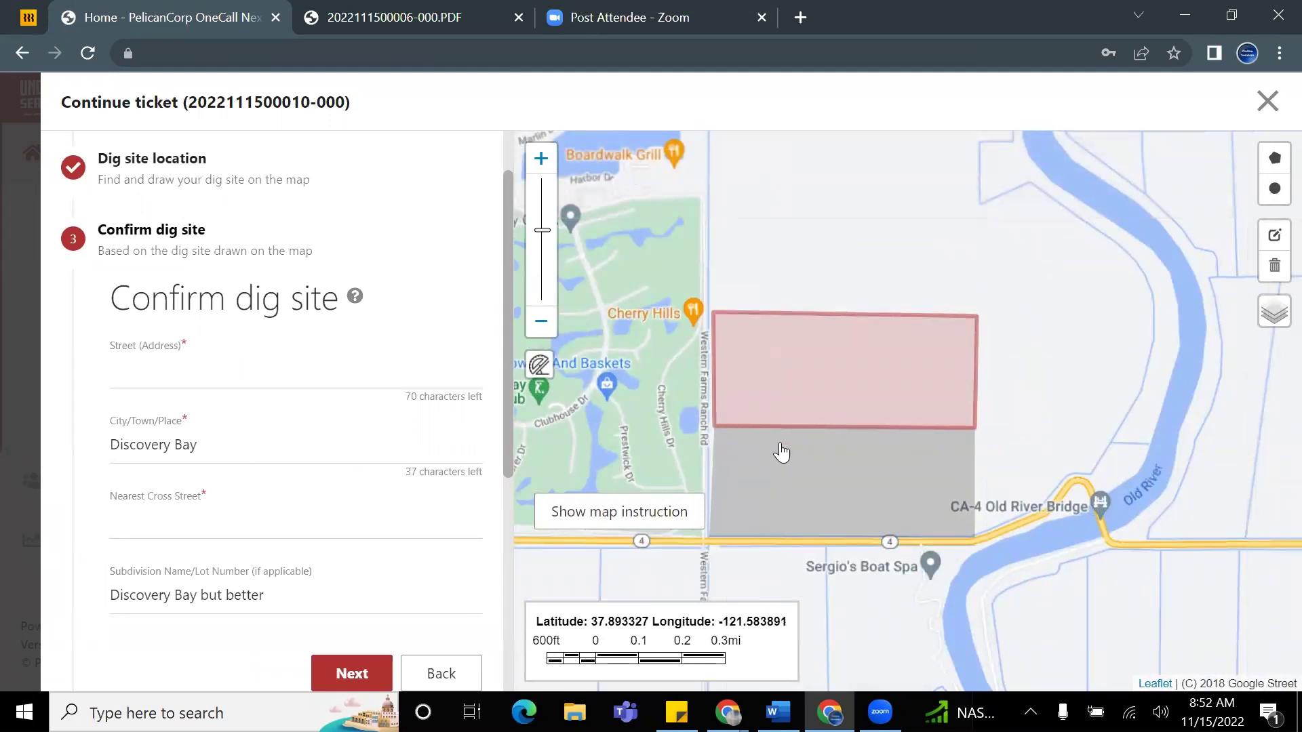
{"action": "scroll", "coordinate": [779, 452], "scroll_direction": "up", "scroll_amount": 1}
{"action": "scroll", "coordinate": [705, 432], "scroll_direction": "down", "scroll_amount": 1}
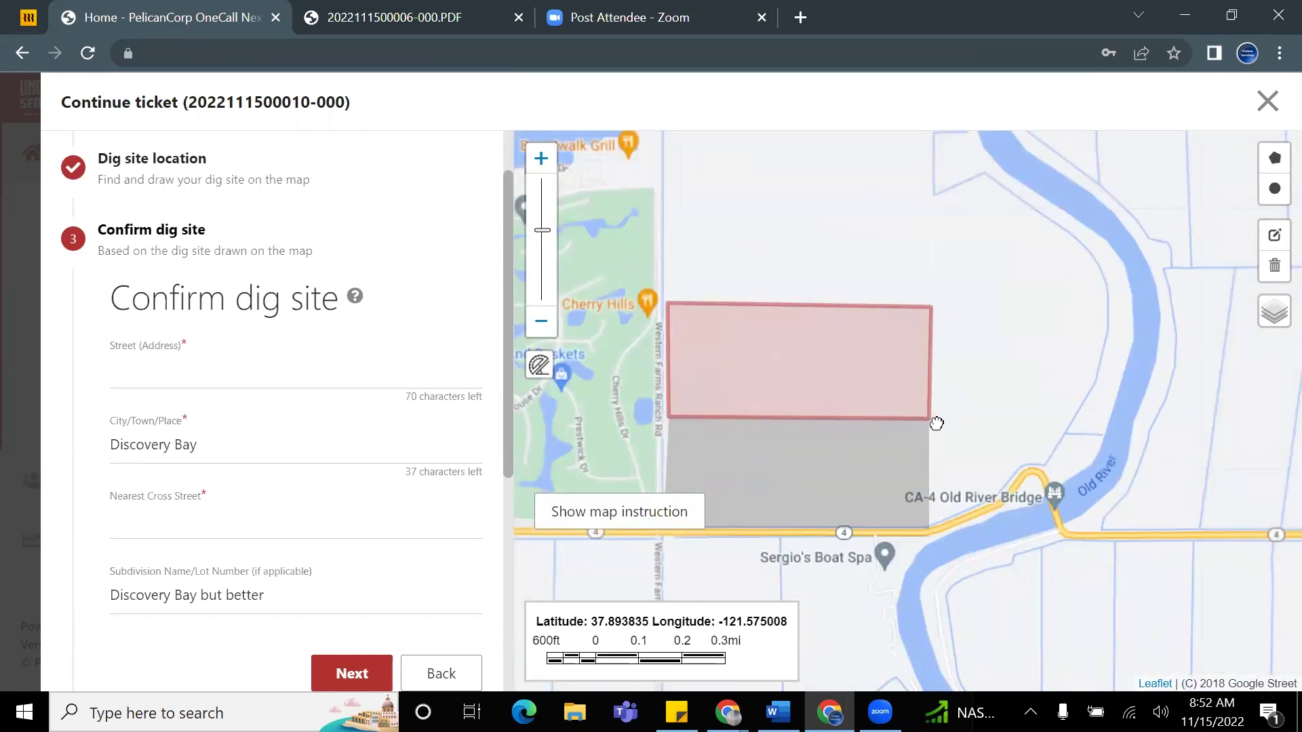
{"action": "scroll", "coordinate": [917, 446], "scroll_direction": "up", "scroll_amount": 1}
{"action": "left_click_drag", "start_coordinate": [914, 454], "coordinate": [1075, 459]}
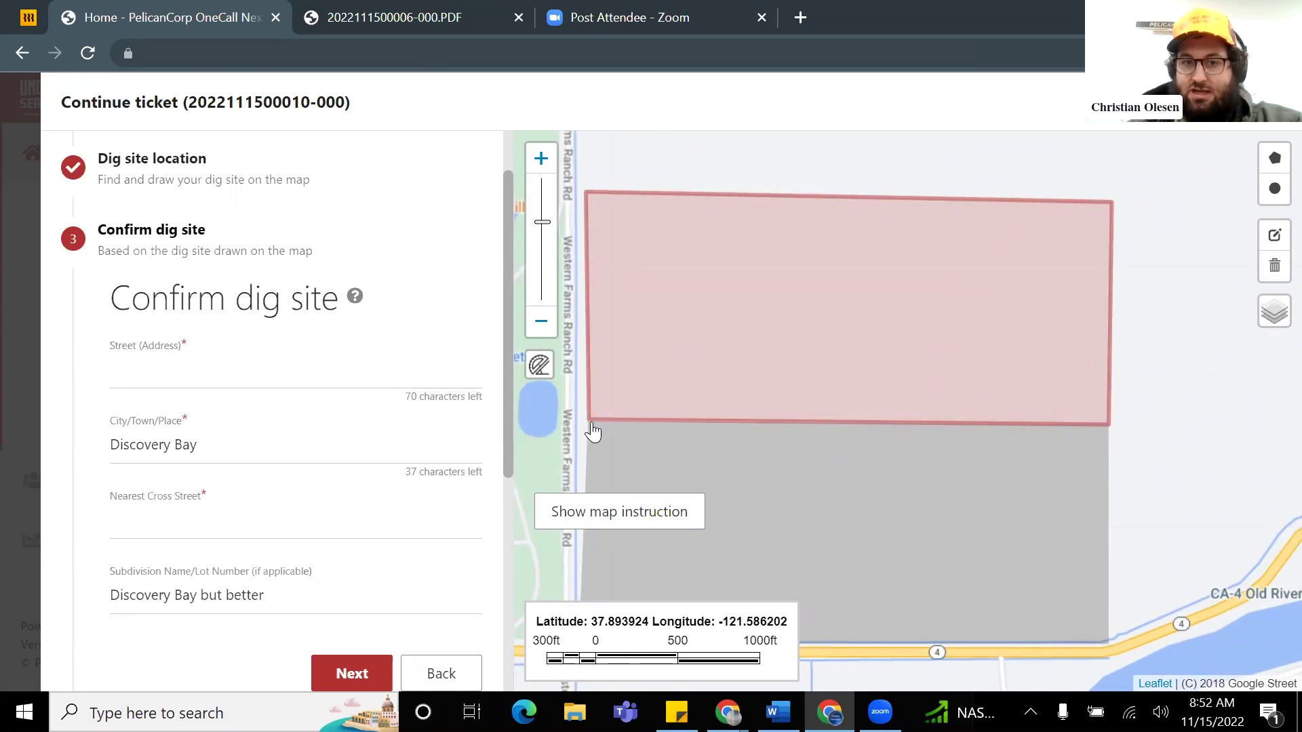
{"action": "scroll", "coordinate": [855, 429], "scroll_direction": "up", "scroll_amount": 2}
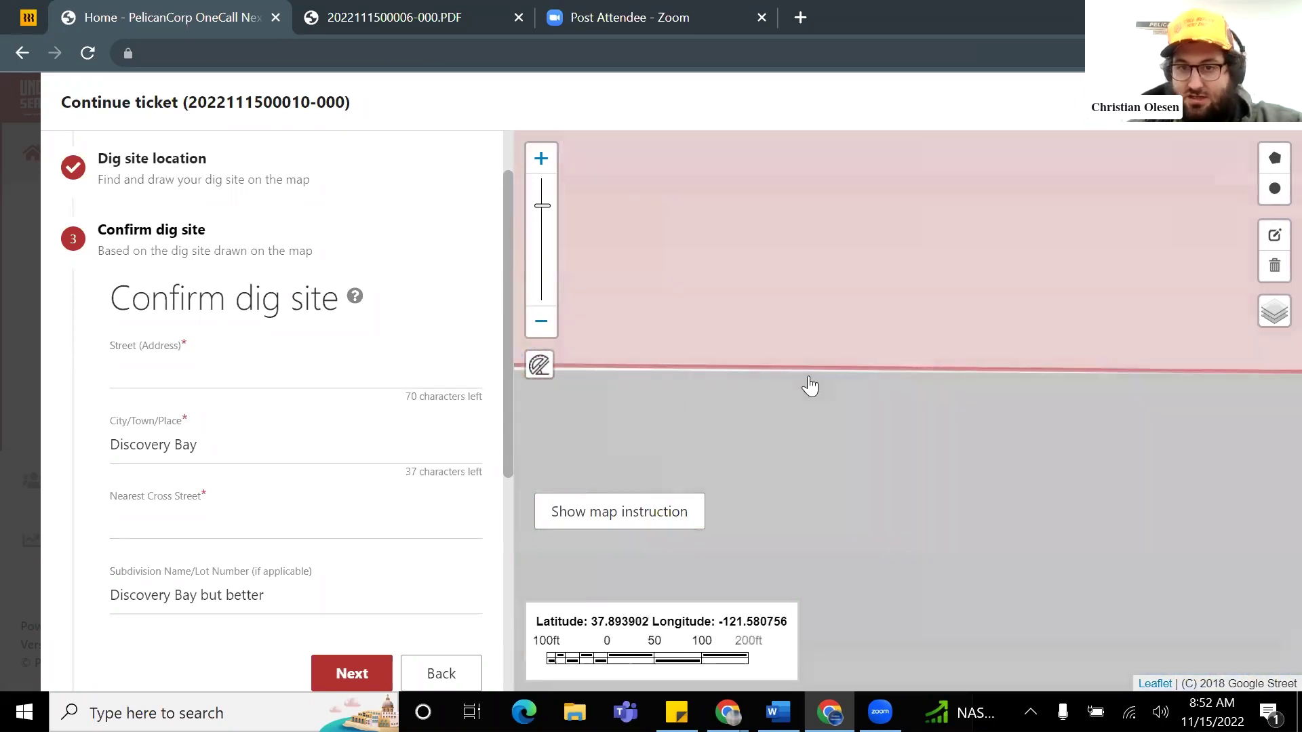
{"action": "scroll", "coordinate": [828, 388], "scroll_direction": "down", "scroll_amount": 2}
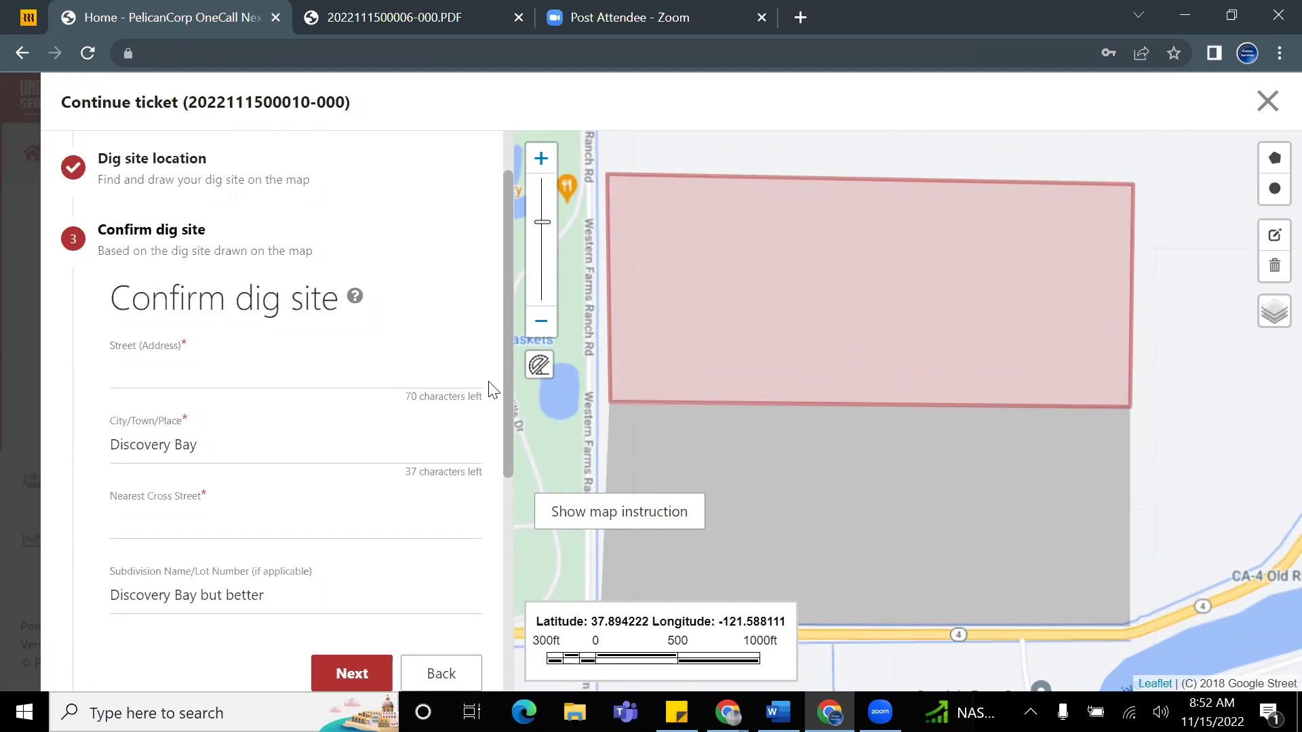
{"action": "left_click", "coordinate": [257, 375]}
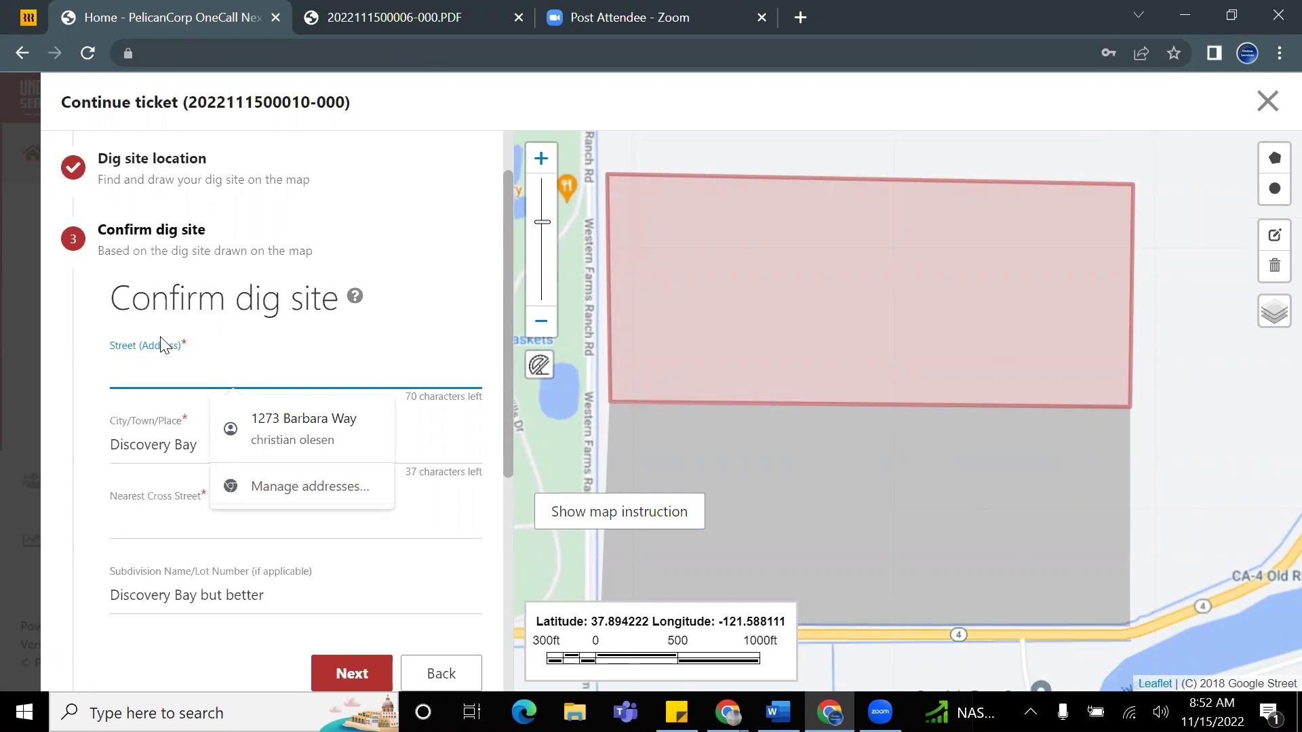
{"action": "scroll", "coordinate": [303, 309], "scroll_direction": "down", "scroll_amount": 1}
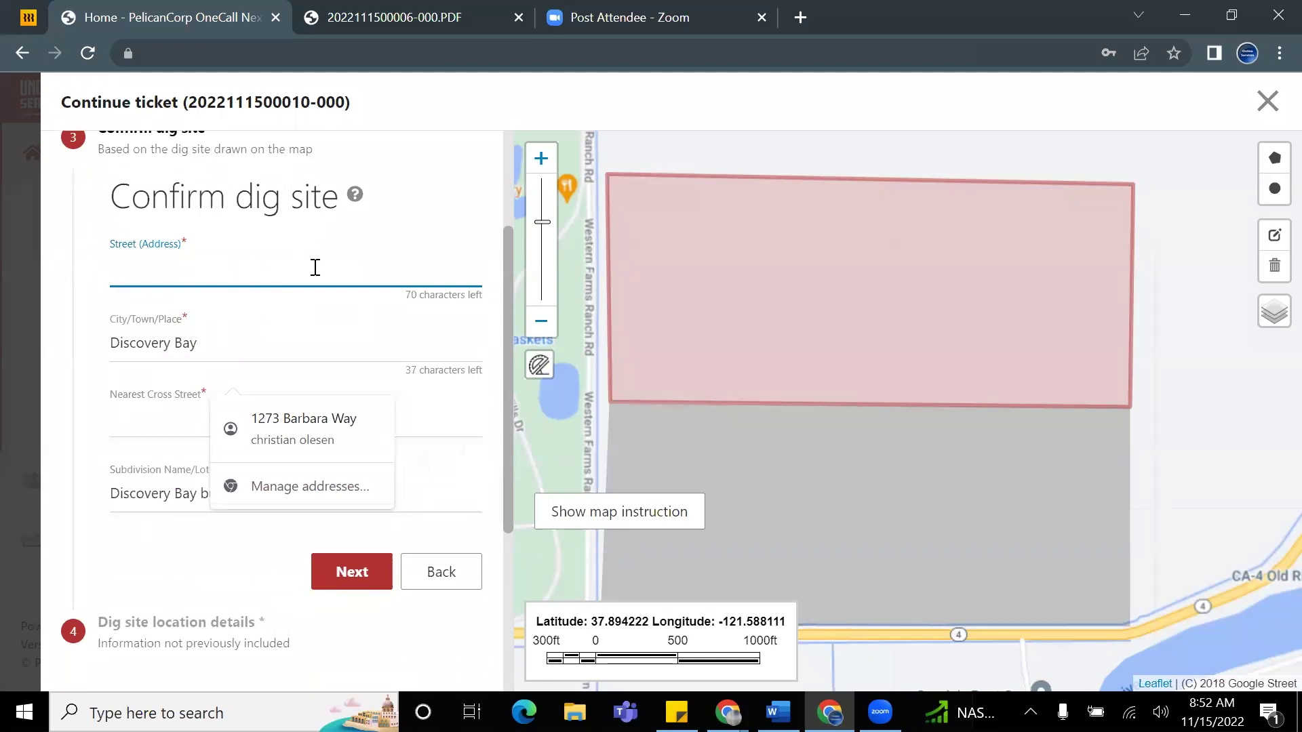
{"action": "scroll", "coordinate": [407, 257], "scroll_direction": "up", "scroll_amount": 1}
{"action": "scroll", "coordinate": [1109, 377], "scroll_direction": "down", "scroll_amount": 1}
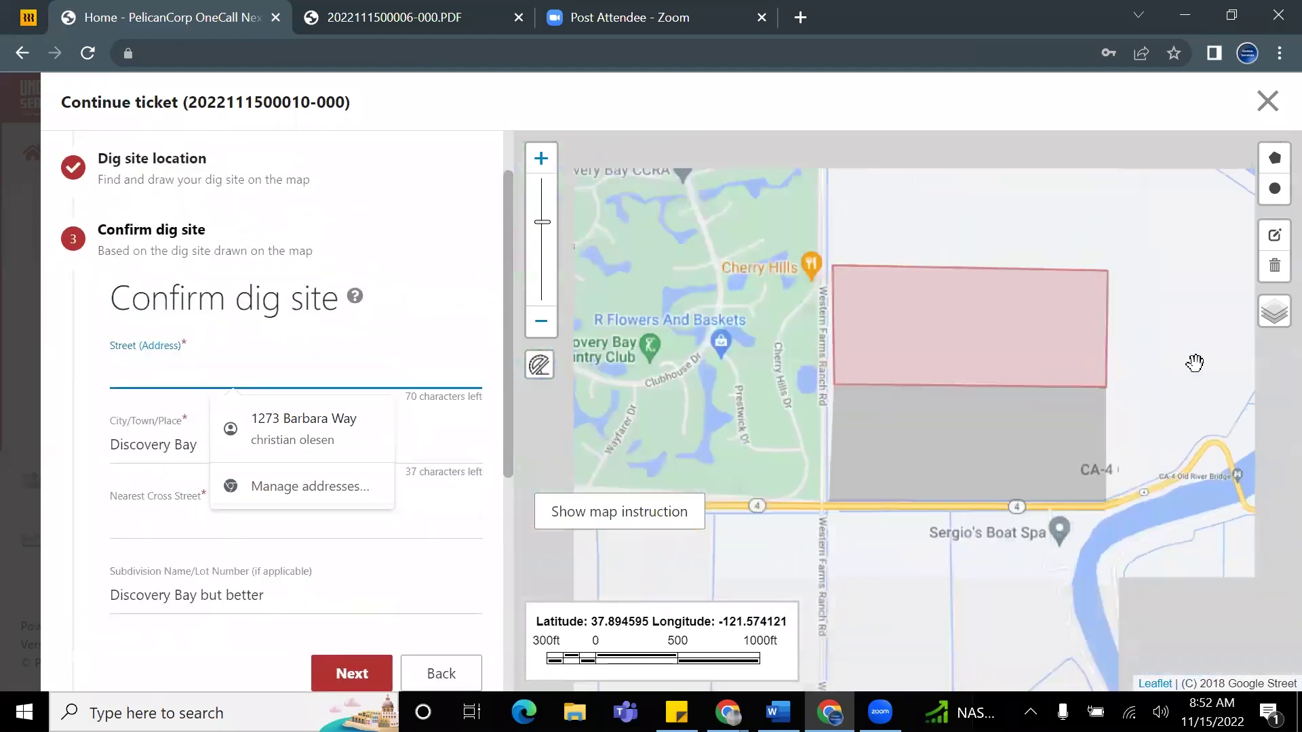
{"action": "scroll", "coordinate": [436, 453], "scroll_direction": "down", "scroll_amount": 1}
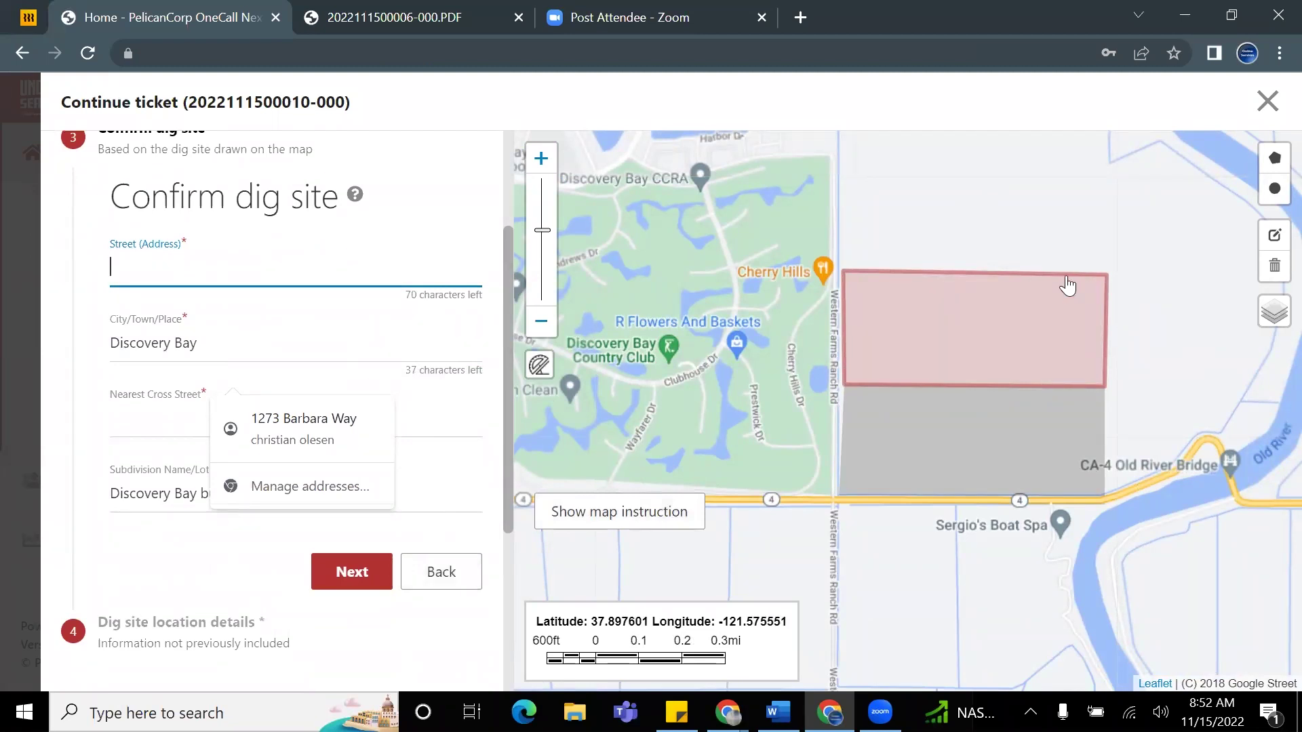
{"action": "left_click_drag", "start_coordinate": [1109, 223], "coordinate": [1023, 272]}
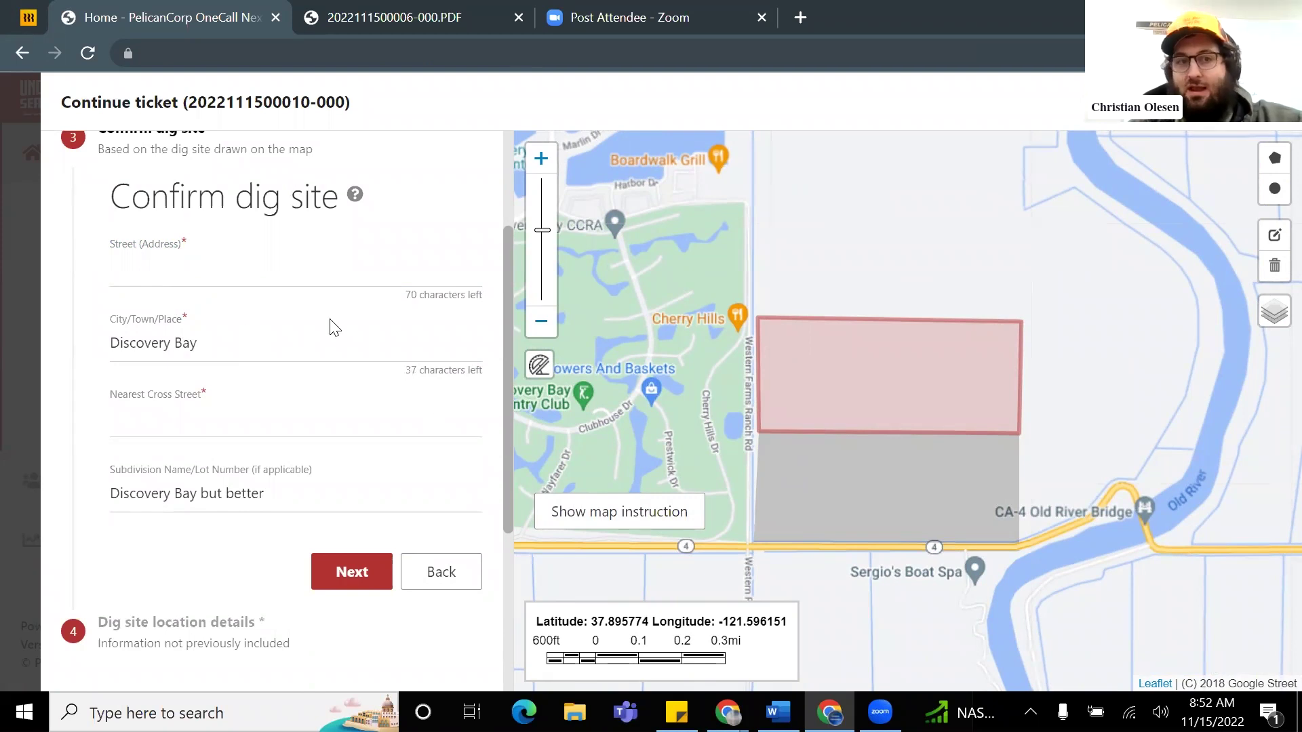
{"action": "scroll", "coordinate": [297, 489], "scroll_direction": "down", "scroll_amount": 1}
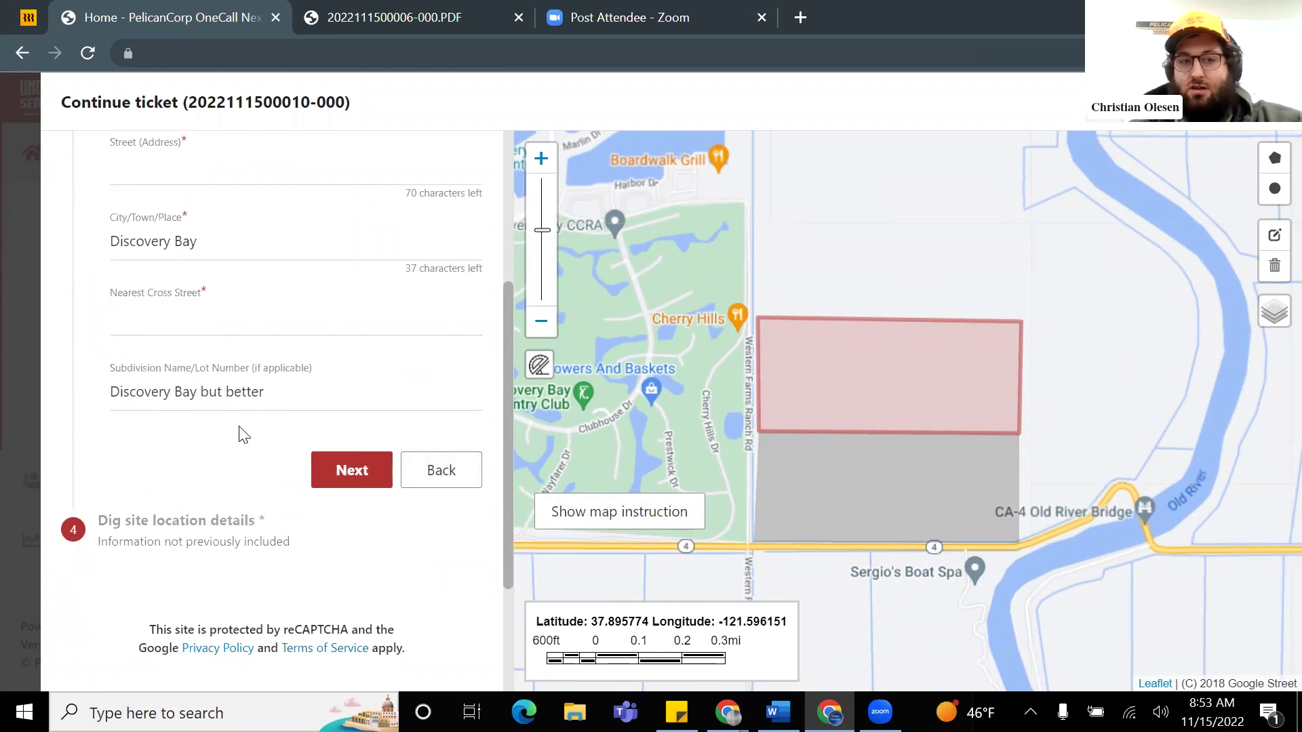
{"action": "scroll", "coordinate": [227, 448], "scroll_direction": "up", "scroll_amount": 1}
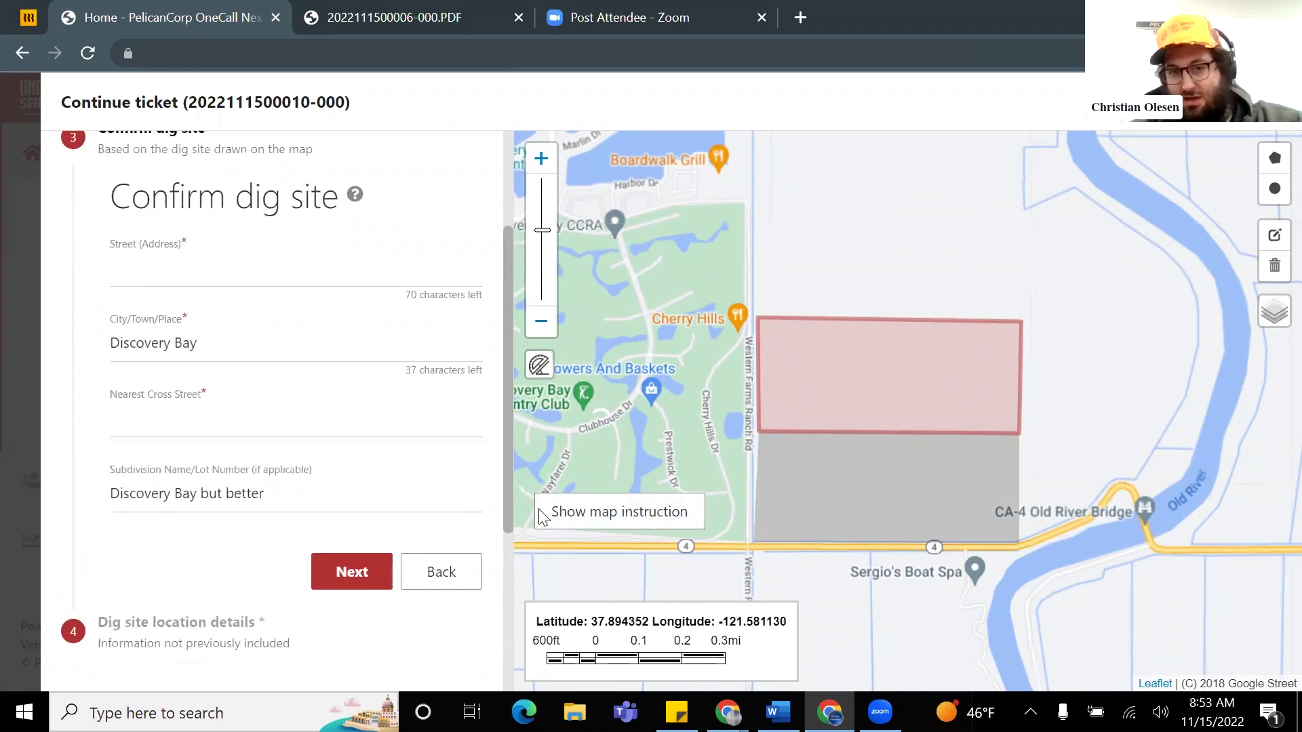
{"action": "scroll", "coordinate": [177, 329], "scroll_direction": "down", "scroll_amount": 1}
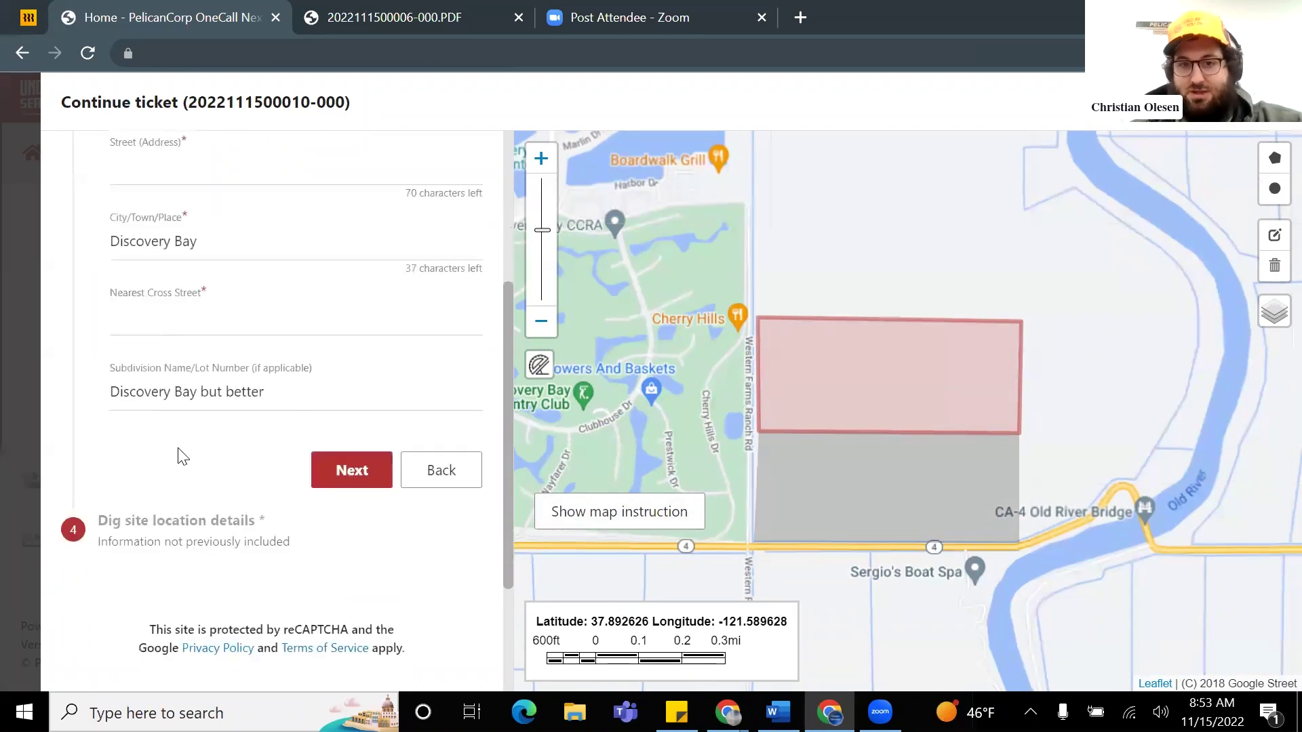
{"action": "scroll", "coordinate": [333, 343], "scroll_direction": "up", "scroll_amount": 1}
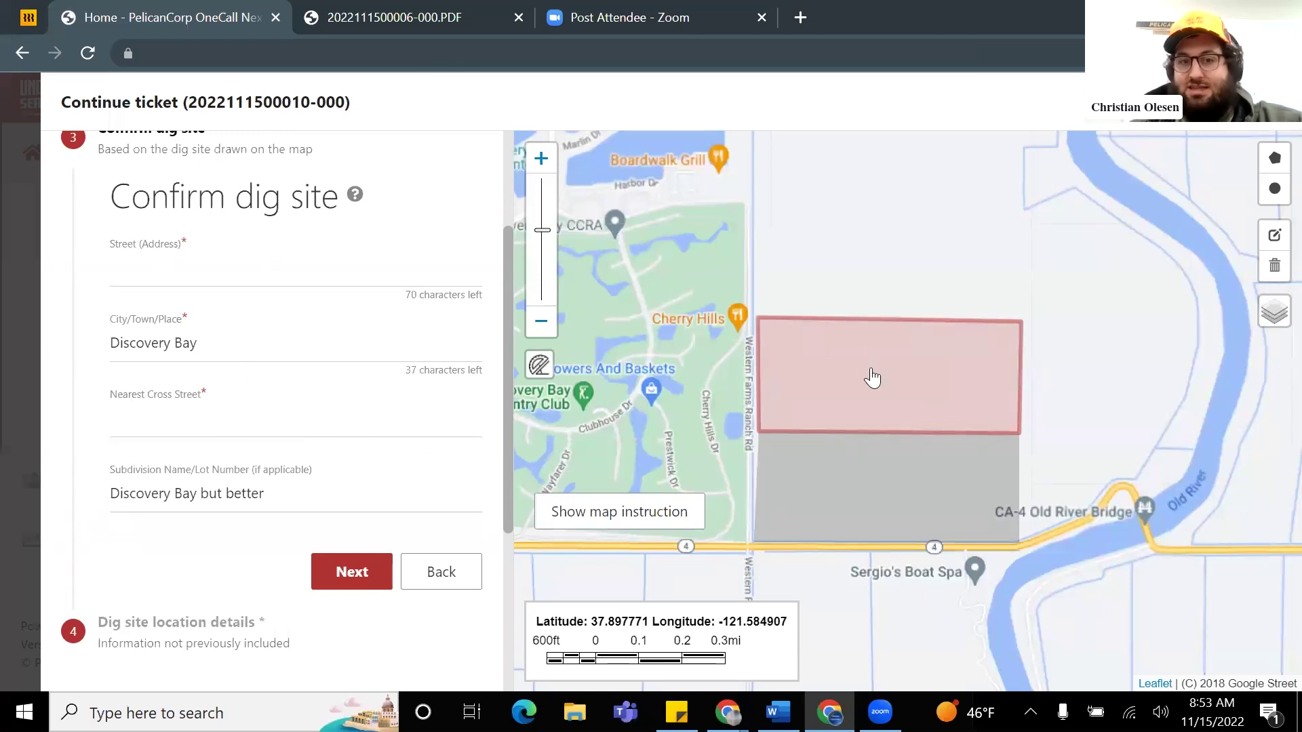
{"action": "scroll", "coordinate": [926, 377], "scroll_direction": "up", "scroll_amount": 1}
{"action": "scroll", "coordinate": [933, 380], "scroll_direction": "down", "scroll_amount": 1}
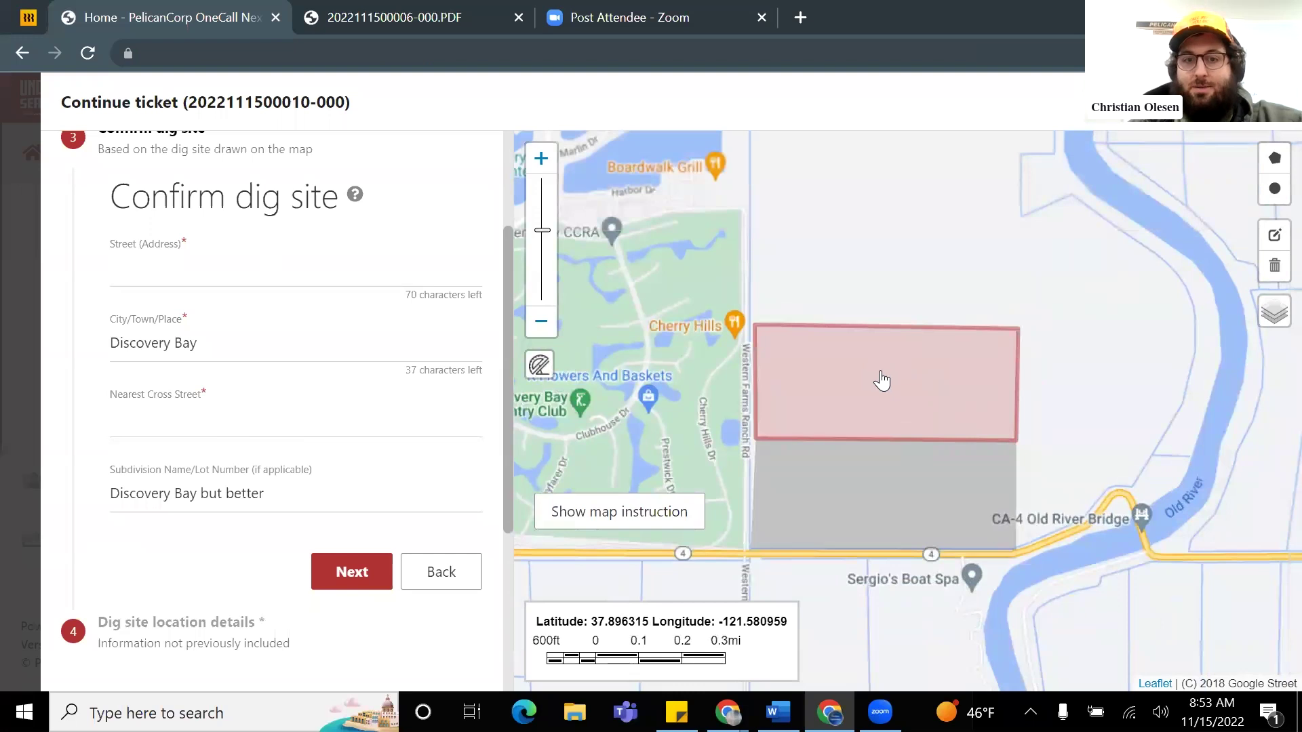
{"action": "scroll", "coordinate": [880, 378], "scroll_direction": "down", "scroll_amount": 1}
{"action": "scroll", "coordinate": [407, 474], "scroll_direction": "down", "scroll_amount": 1}
{"action": "scroll", "coordinate": [379, 484], "scroll_direction": "up", "scroll_amount": 1}
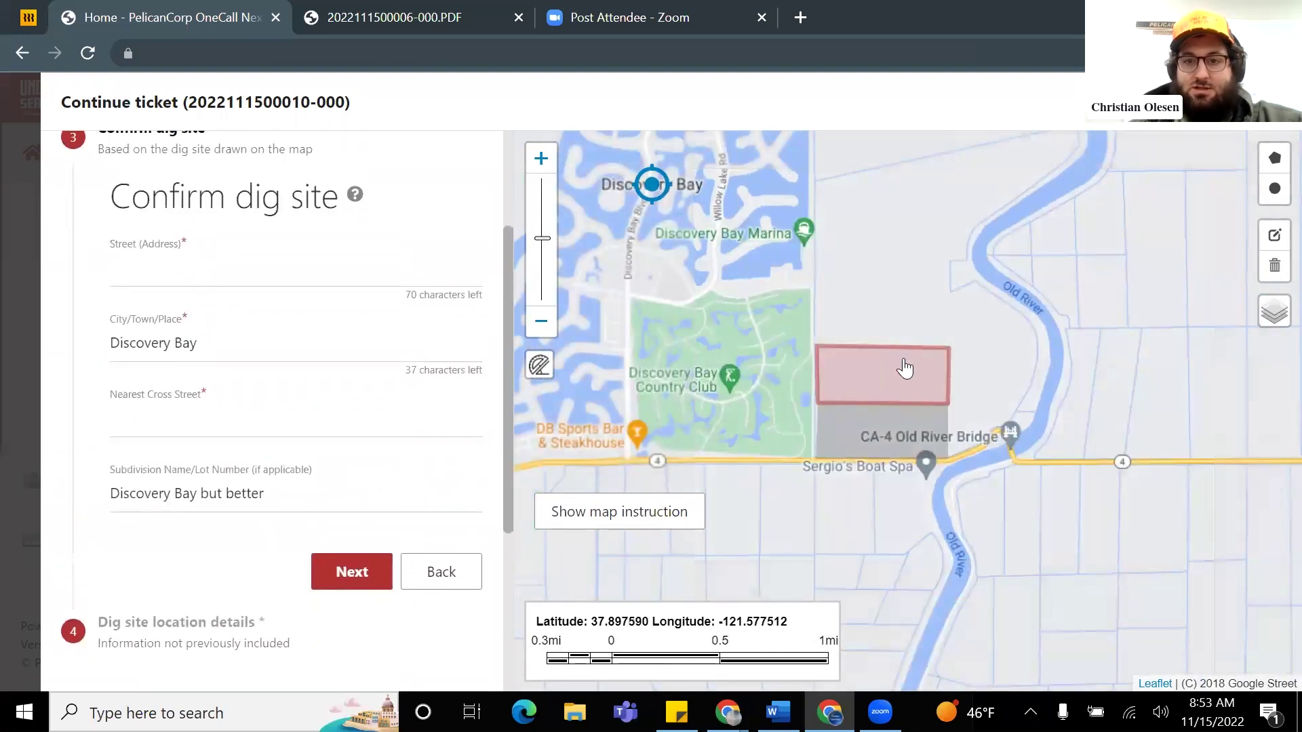
{"action": "scroll", "coordinate": [895, 375], "scroll_direction": "up", "scroll_amount": 1}
{"action": "left_click_drag", "start_coordinate": [798, 282], "coordinate": [848, 256]}
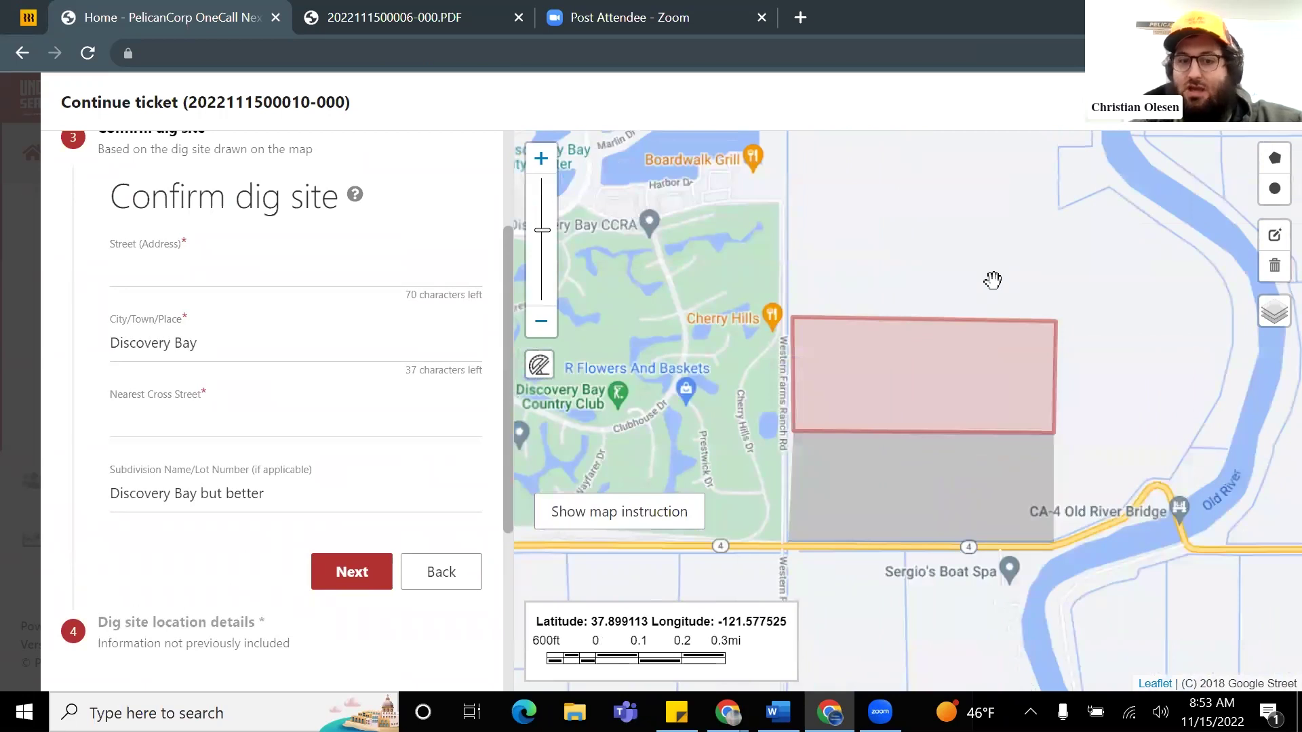
Step: Close the Continue ticket window and scroll Home to Recent History's five New tickets
{"action": "left_click", "coordinate": [1275, 102]}
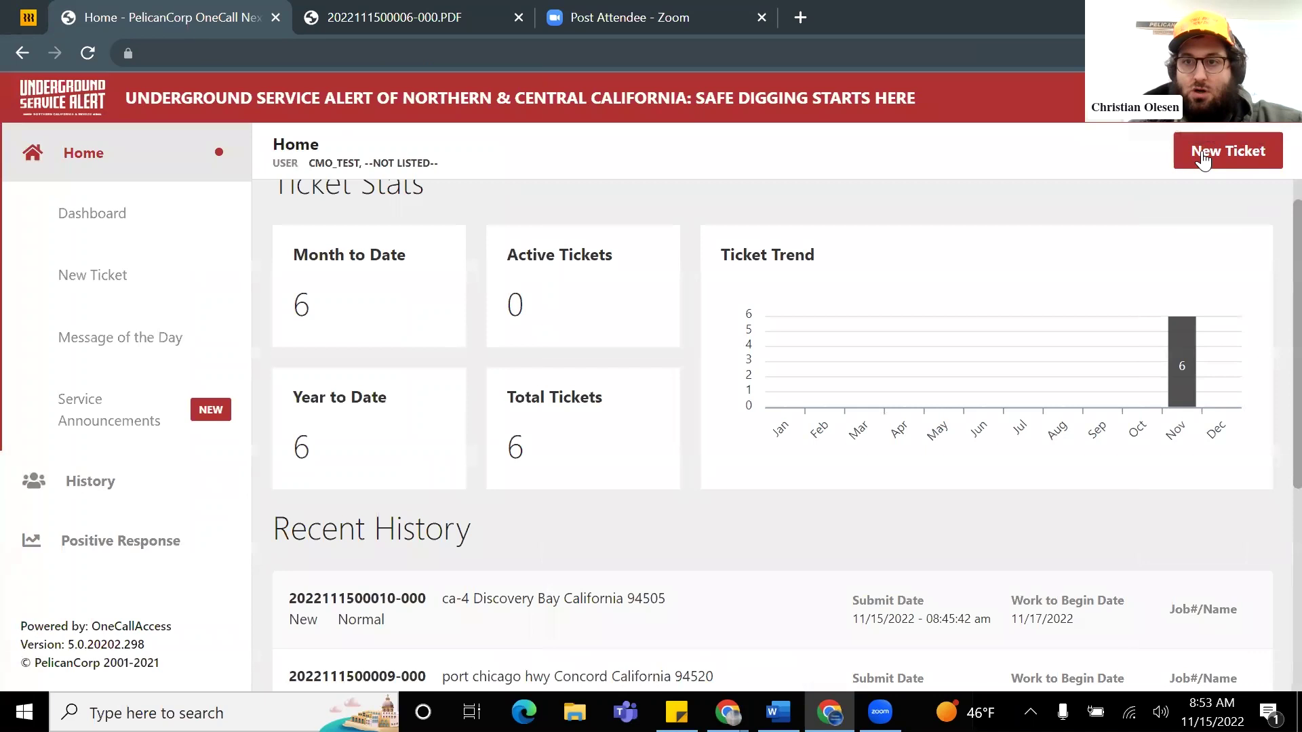
{"action": "scroll", "coordinate": [963, 258], "scroll_direction": "down", "scroll_amount": 2}
{"action": "scroll", "coordinate": [956, 274], "scroll_direction": "down", "scroll_amount": 3}
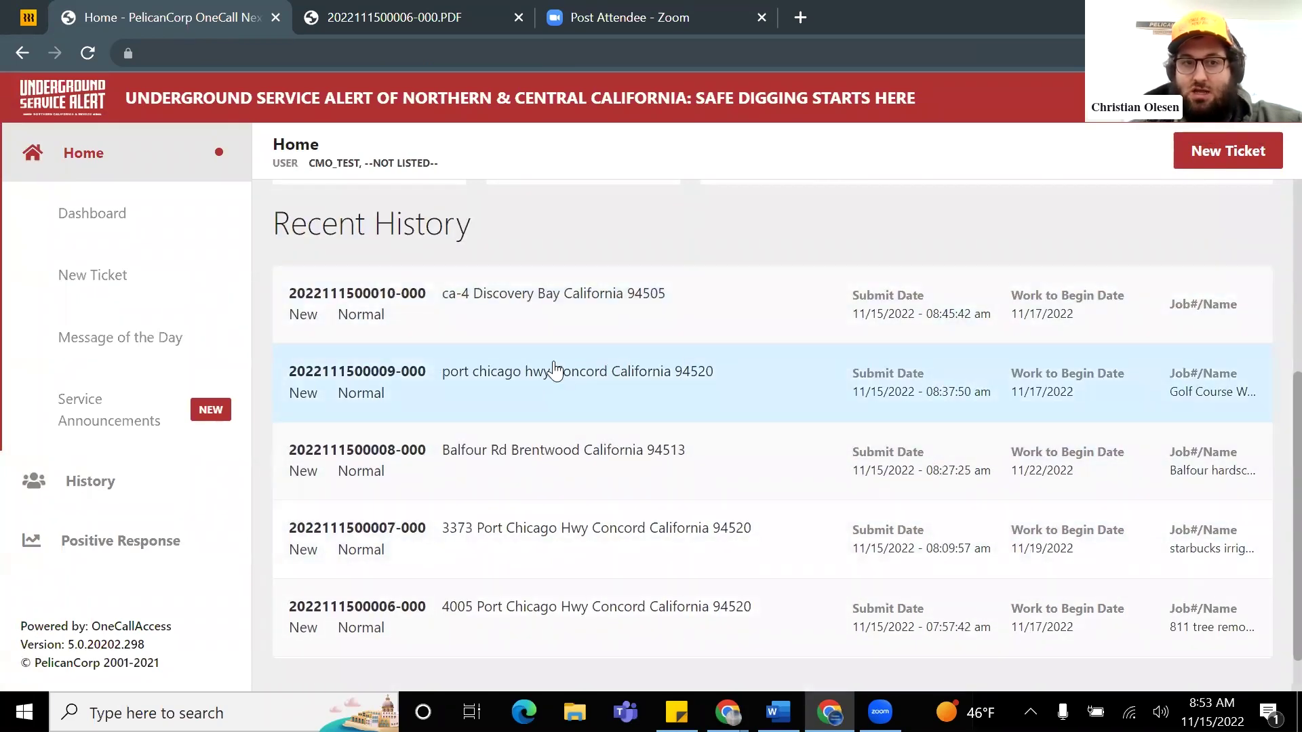
{"action": "scroll", "coordinate": [882, 251], "scroll_direction": "down", "scroll_amount": 1}
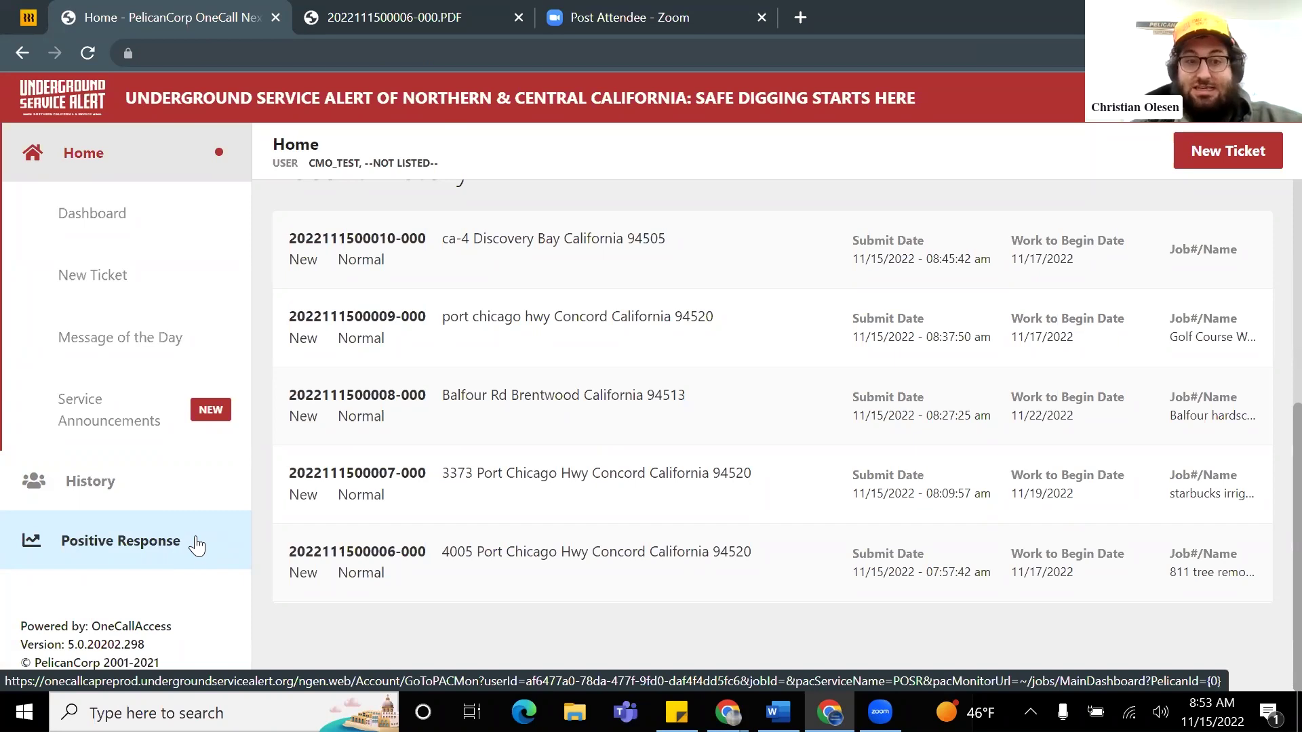
Step: Open Positive Response's My Tickets and zoom the map to clusters near Concord, Brentwood and Discovery Bay
{"action": "left_click", "coordinate": [197, 544]}
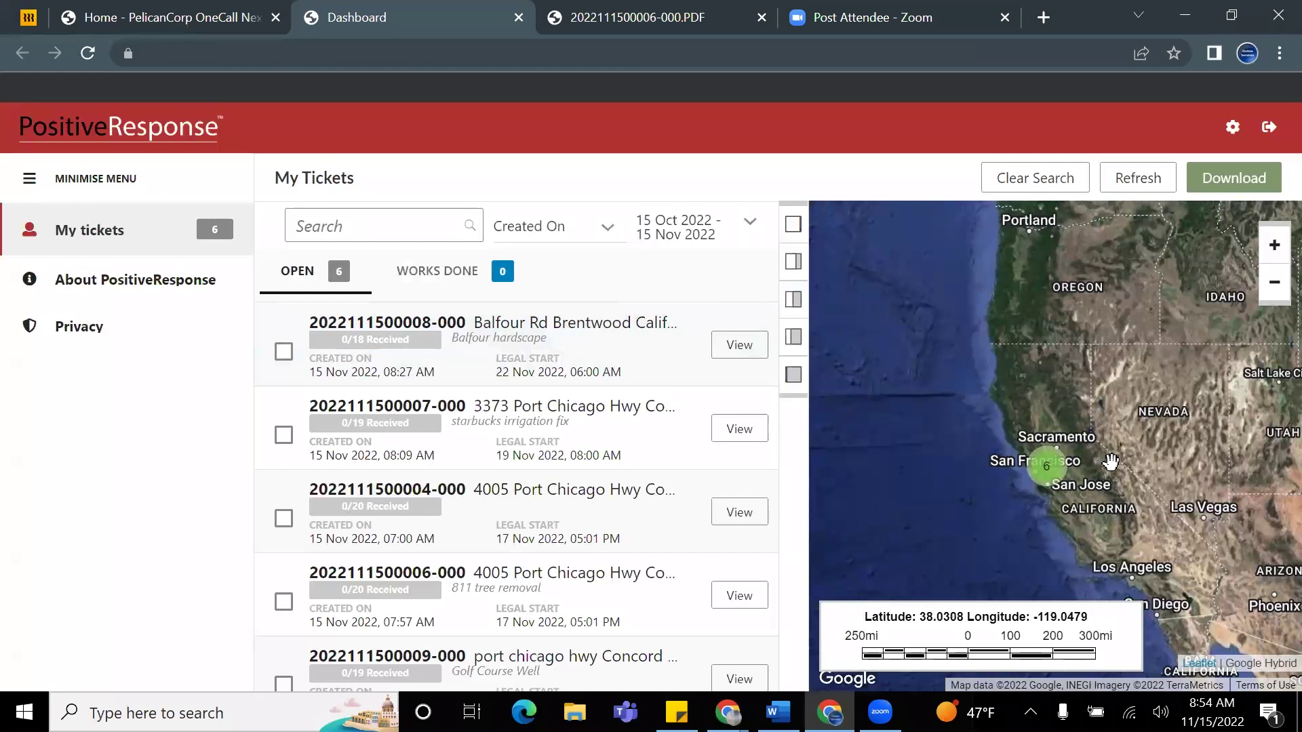
{"action": "left_click_drag", "start_coordinate": [1111, 461], "coordinate": [1046, 395]}
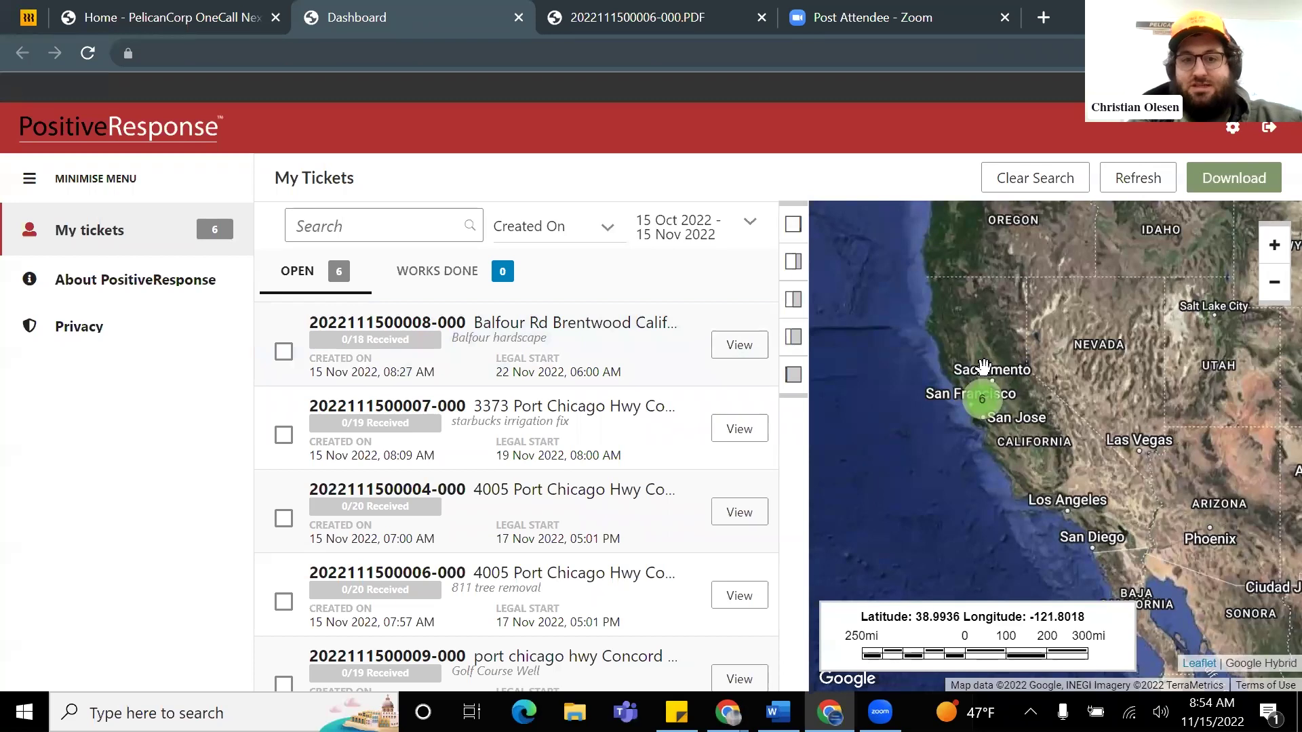
{"action": "scroll", "coordinate": [1008, 404], "scroll_direction": "up", "scroll_amount": 1}
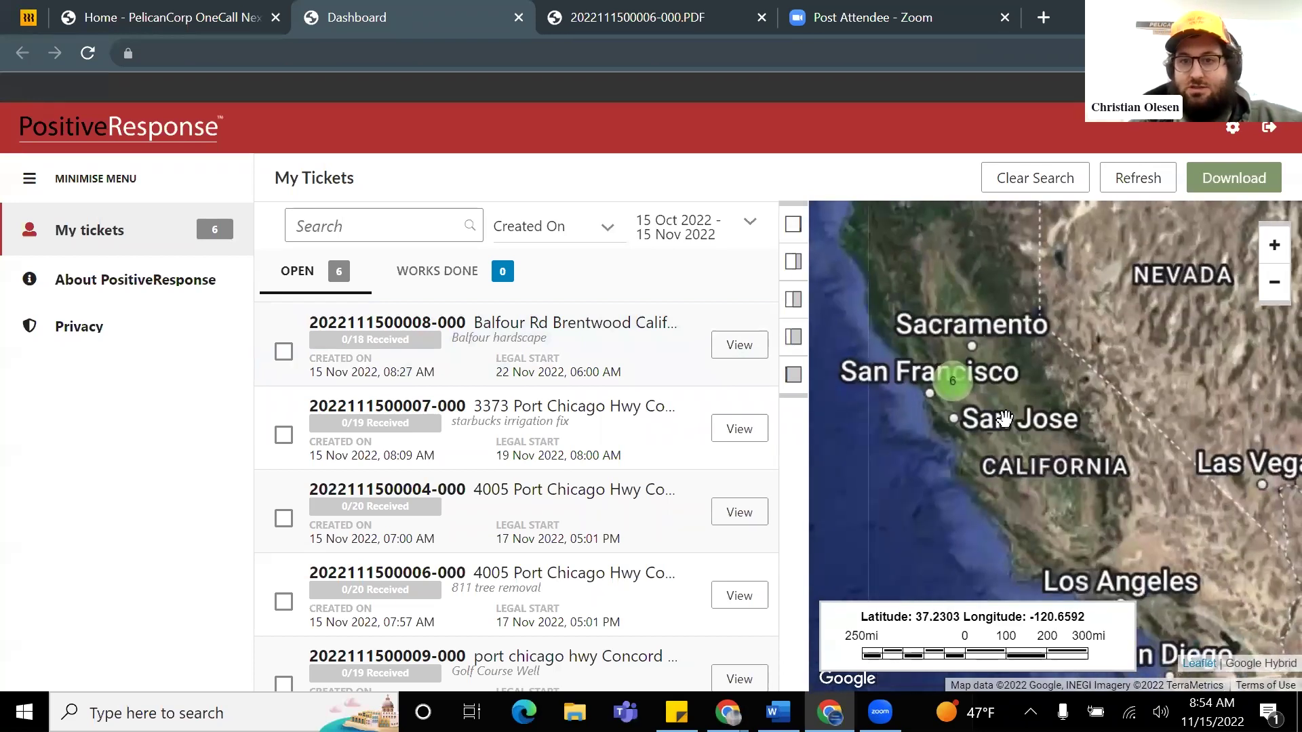
{"action": "left_click_drag", "start_coordinate": [1040, 352], "coordinate": [1118, 389]}
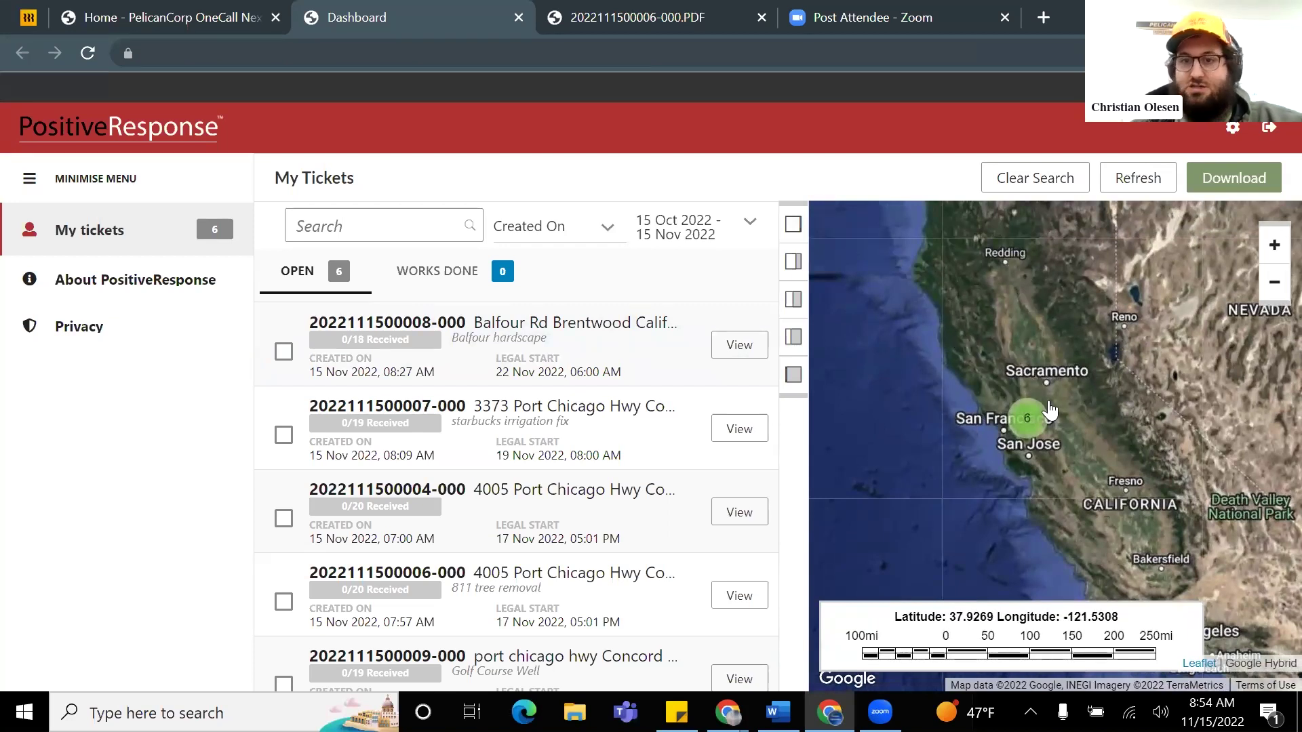
{"action": "scroll", "coordinate": [1020, 427], "scroll_direction": "up", "scroll_amount": 2}
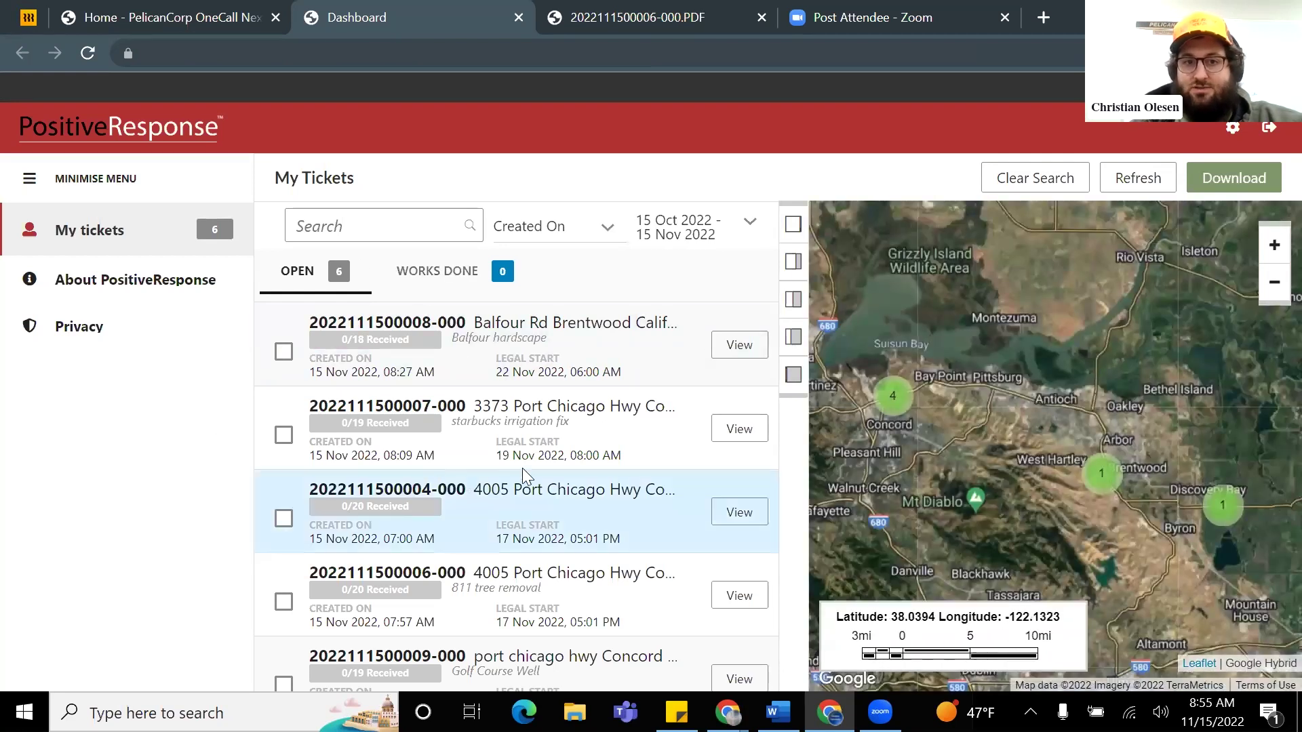
{"action": "mouse_move", "coordinate": [957, 450]}
{"action": "left_mouse_down"}
{"action": "mouse_move", "coordinate": [1000, 339]}
{"action": "mouse_move", "coordinate": [979, 354]}
{"action": "mouse_move", "coordinate": [993, 292]}
{"action": "mouse_move", "coordinate": [1007, 281]}
{"action": "mouse_move", "coordinate": [1028, 342]}
{"action": "mouse_move", "coordinate": [1055, 340]}
{"action": "mouse_move", "coordinate": [1006, 326]}
{"action": "left_mouse_up"}
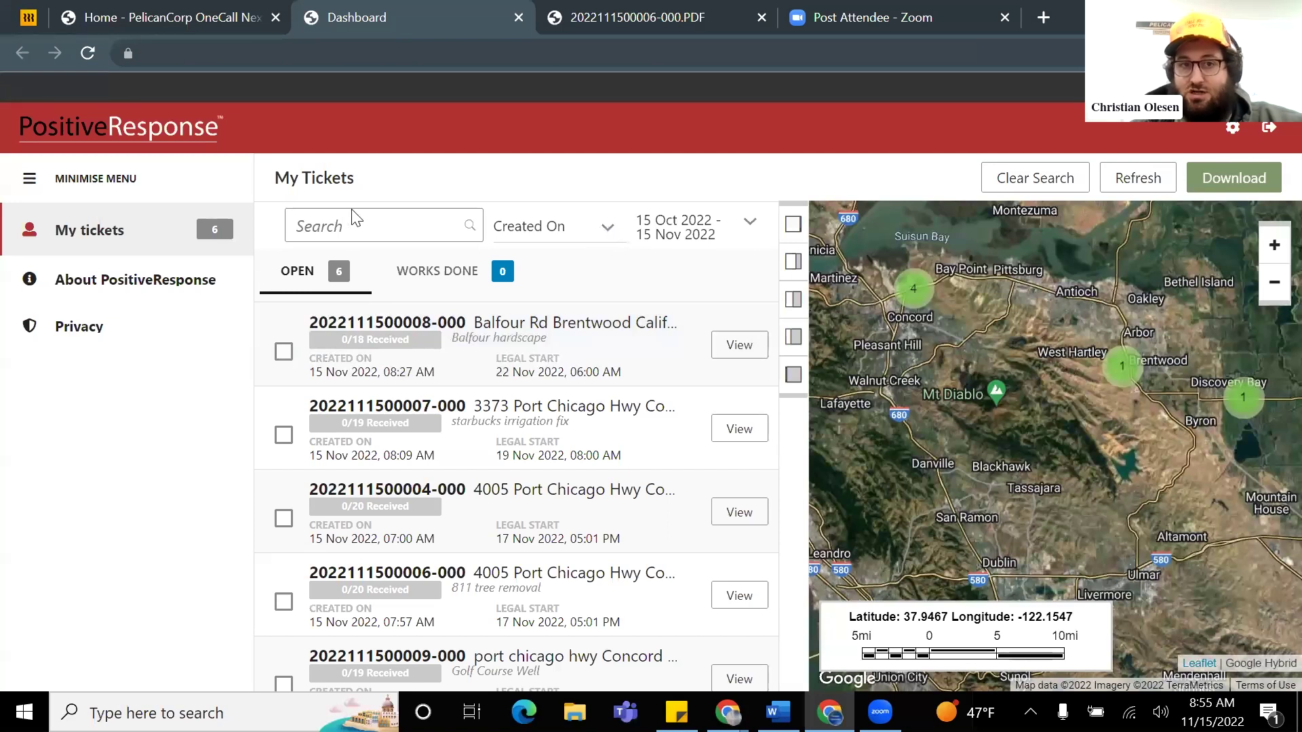
Step: Search open tickets for starbucks and view the Concord 'starbucks irrigation fix' ticket
{"action": "type", "text": "starbucks"}
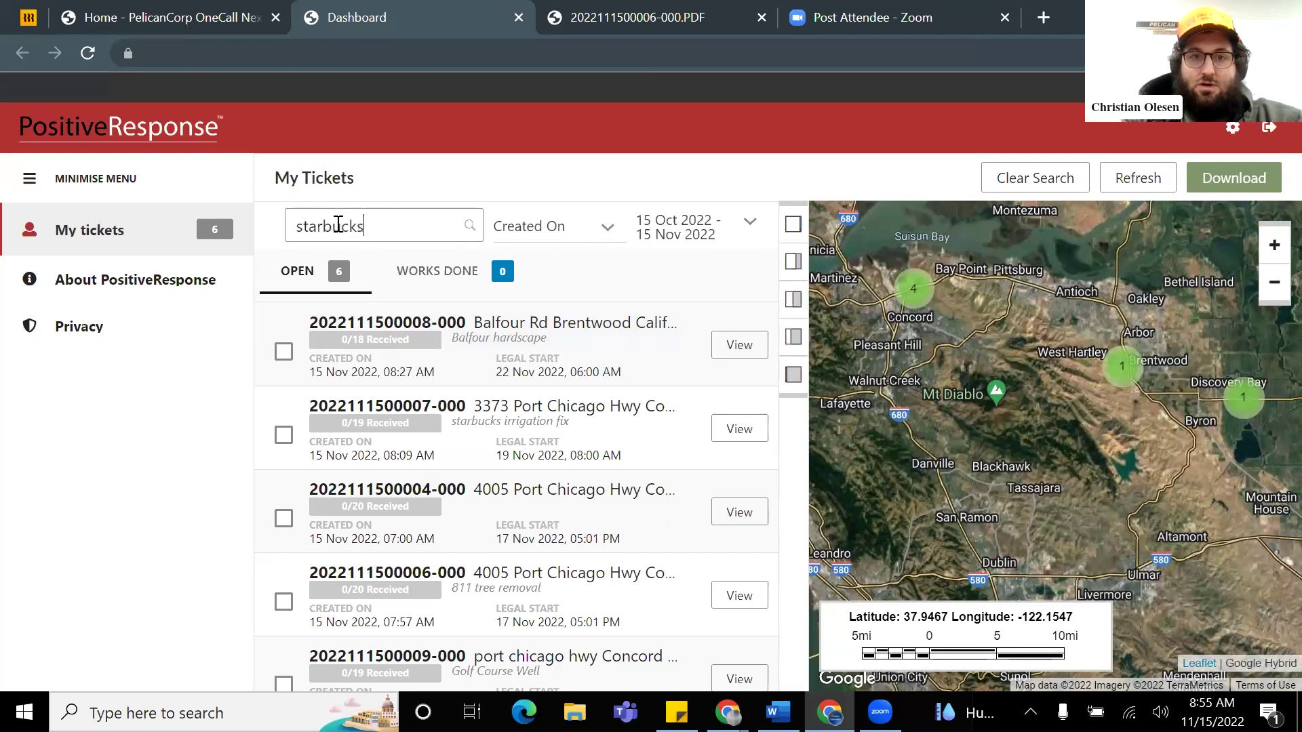
{"action": "key", "text": "Return"}
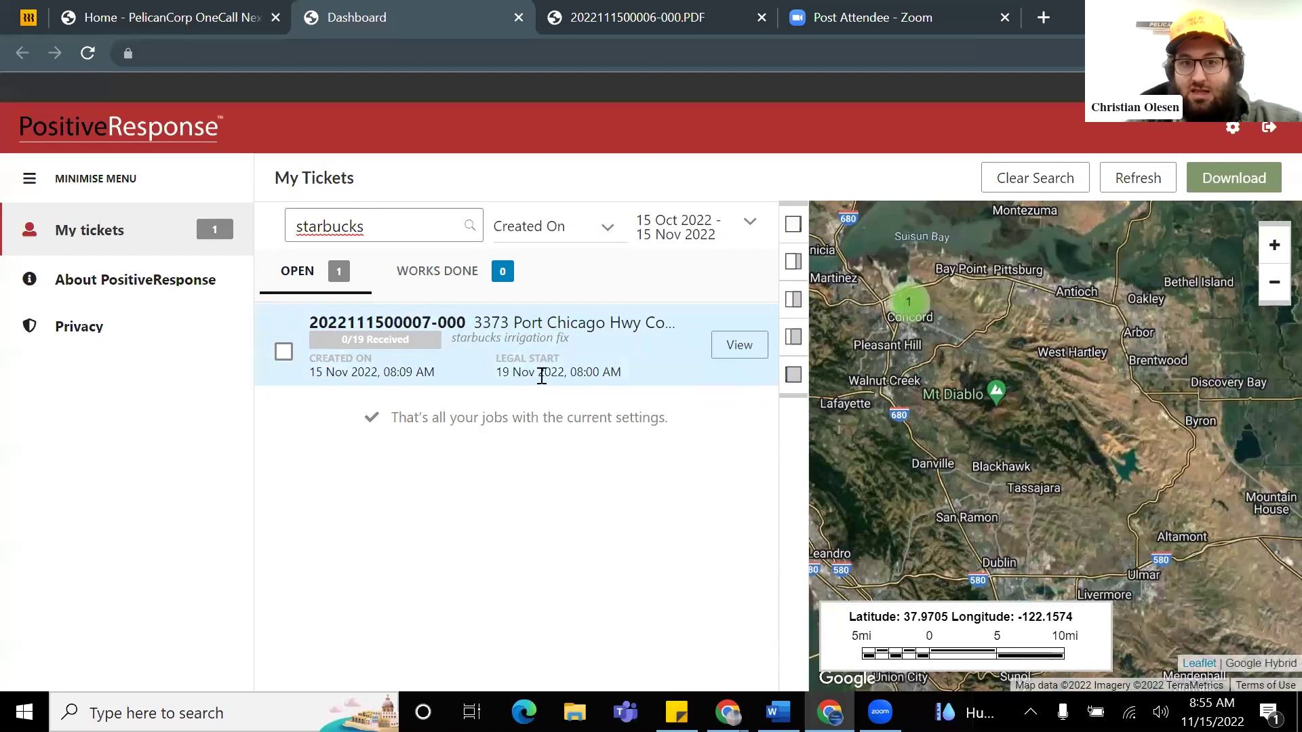
{"action": "left_click", "coordinate": [737, 344]}
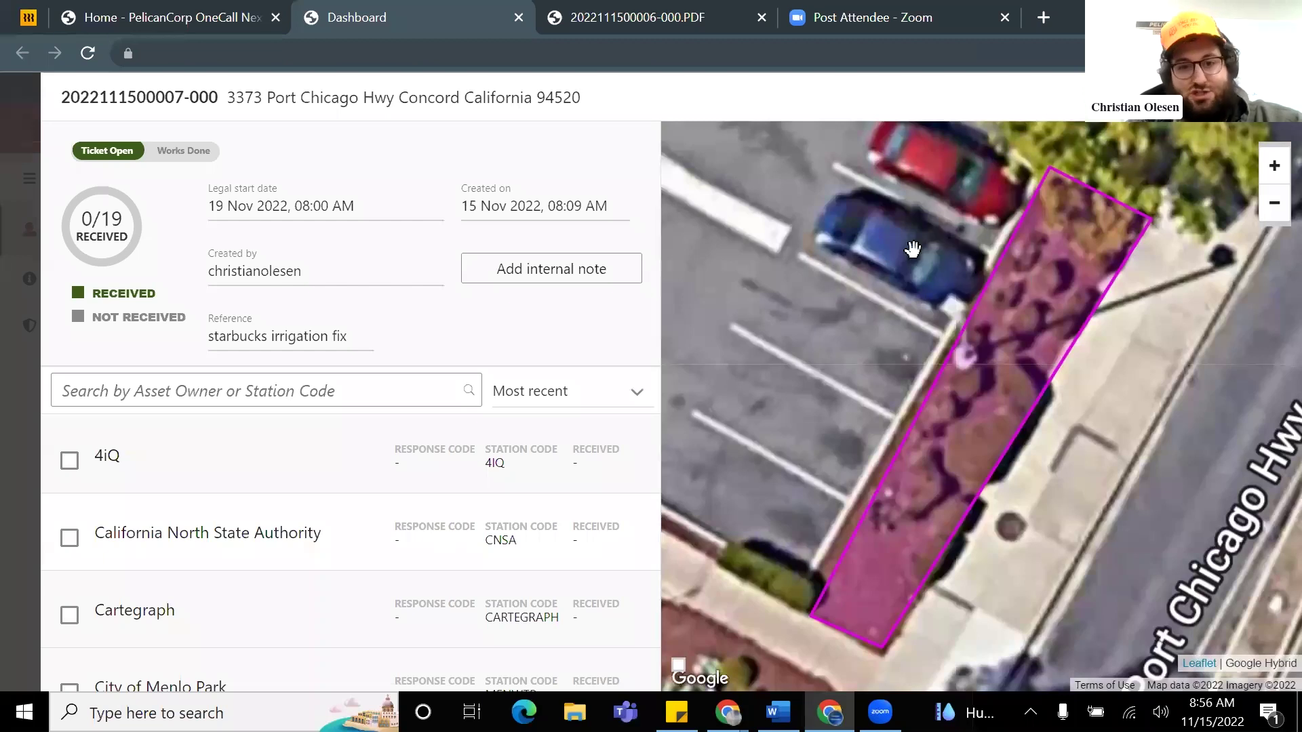
{"action": "scroll", "coordinate": [936, 421], "scroll_direction": "down", "scroll_amount": 1}
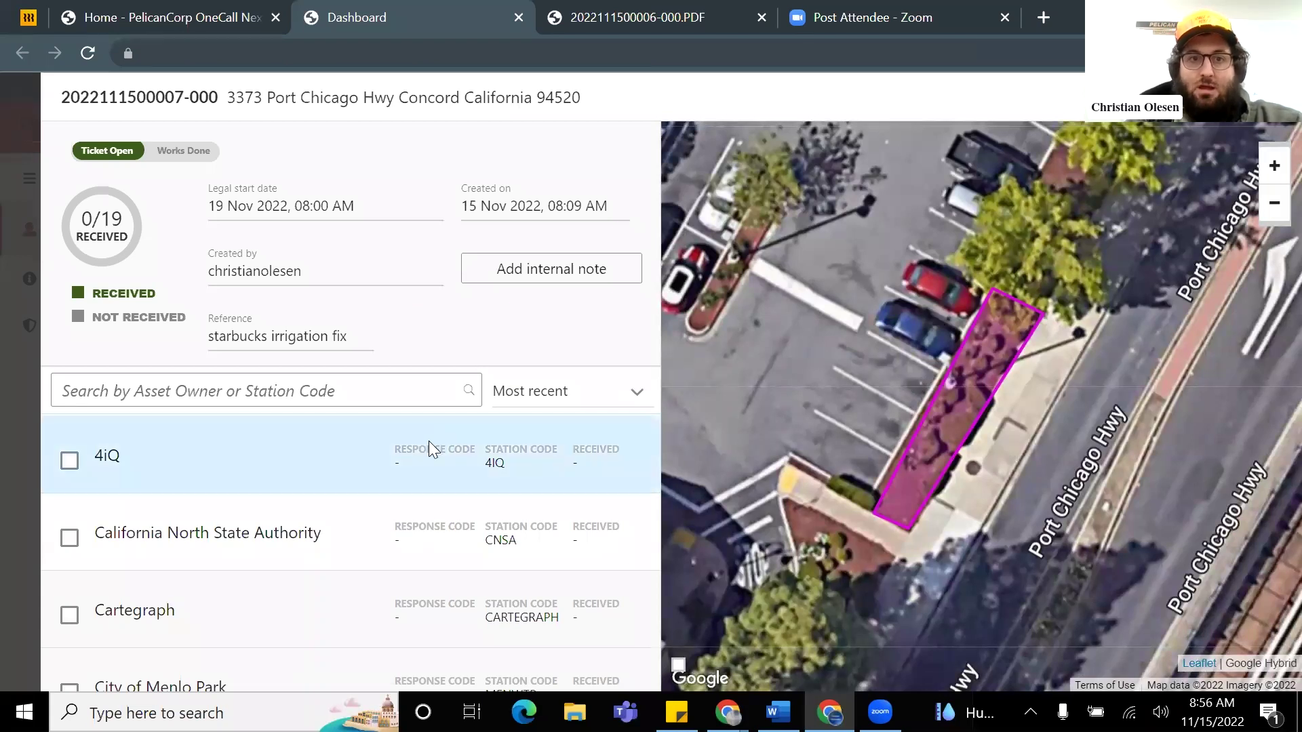
{"action": "scroll", "coordinate": [271, 434], "scroll_direction": "down", "scroll_amount": 5}
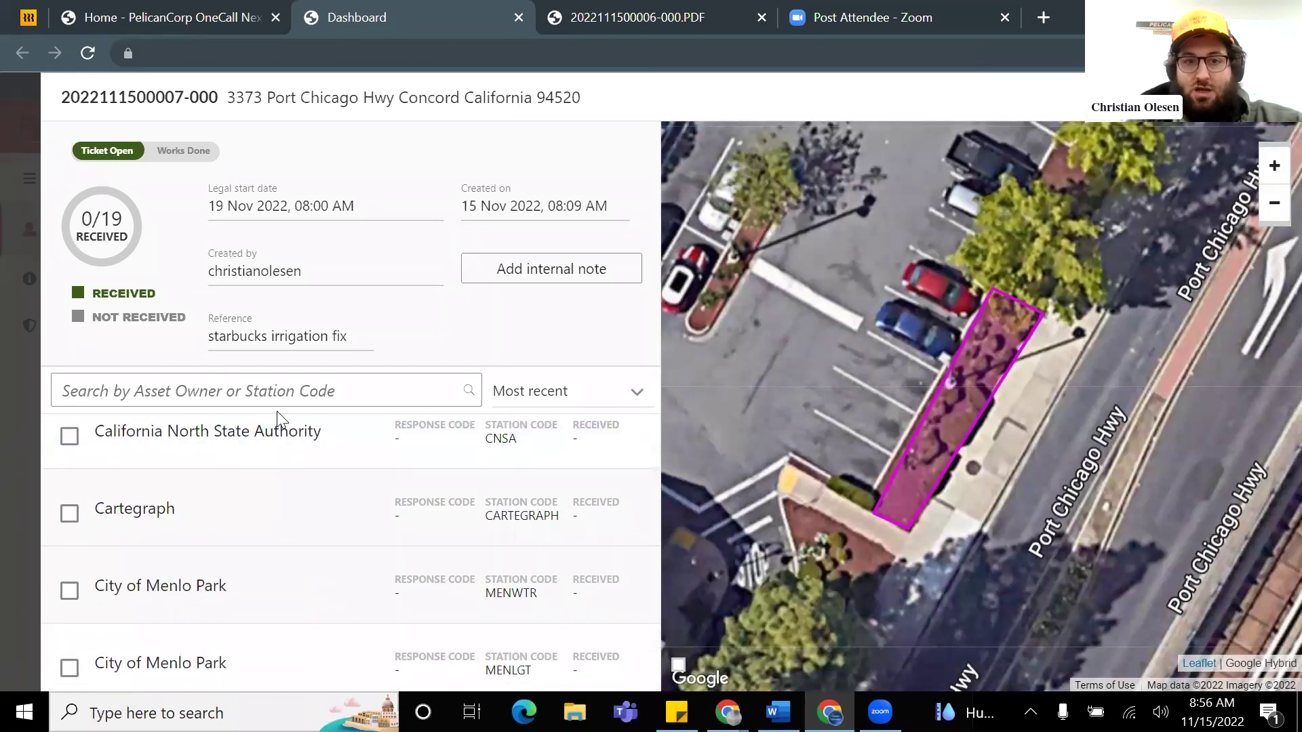
{"action": "scroll", "coordinate": [258, 527], "scroll_direction": "down", "scroll_amount": 2}
{"action": "scroll", "coordinate": [258, 529], "scroll_direction": "up", "scroll_amount": 4}
{"action": "scroll", "coordinate": [256, 530], "scroll_direction": "up", "scroll_amount": 1}
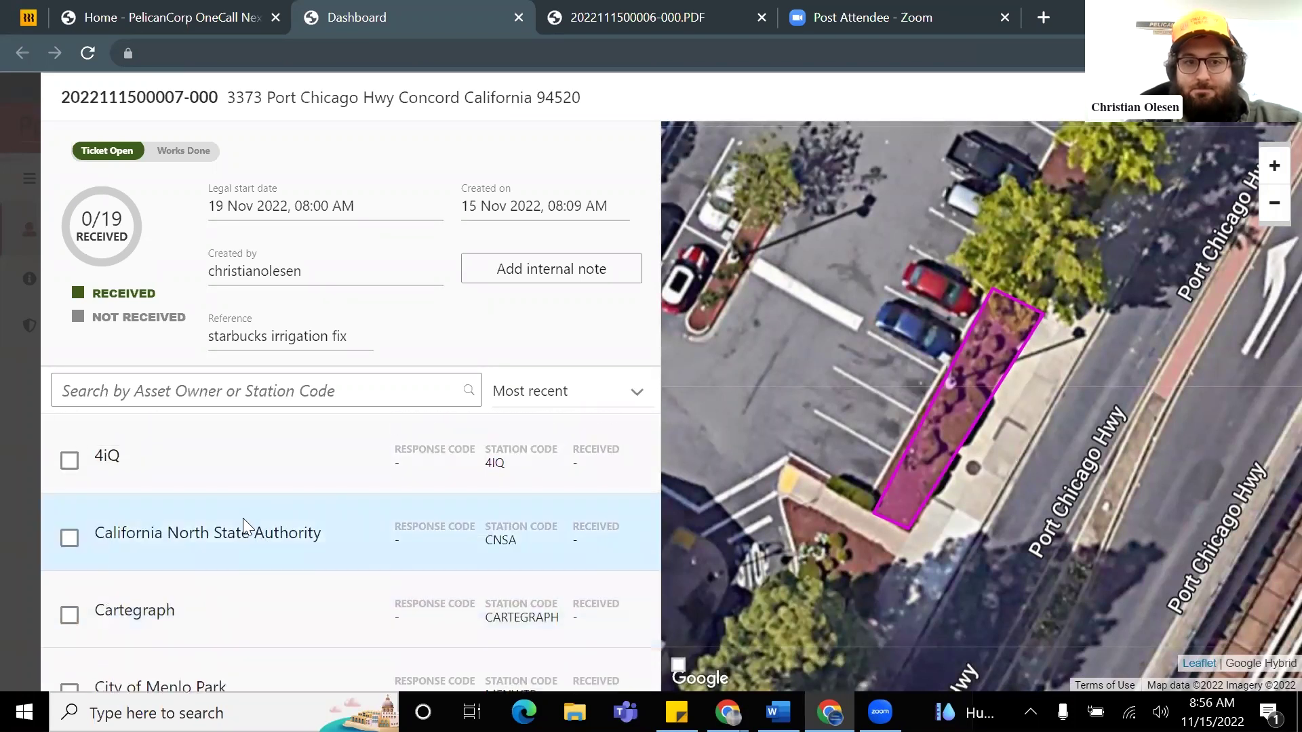
{"action": "left_click", "coordinate": [168, 390]}
{"action": "type", "text": "pg"}
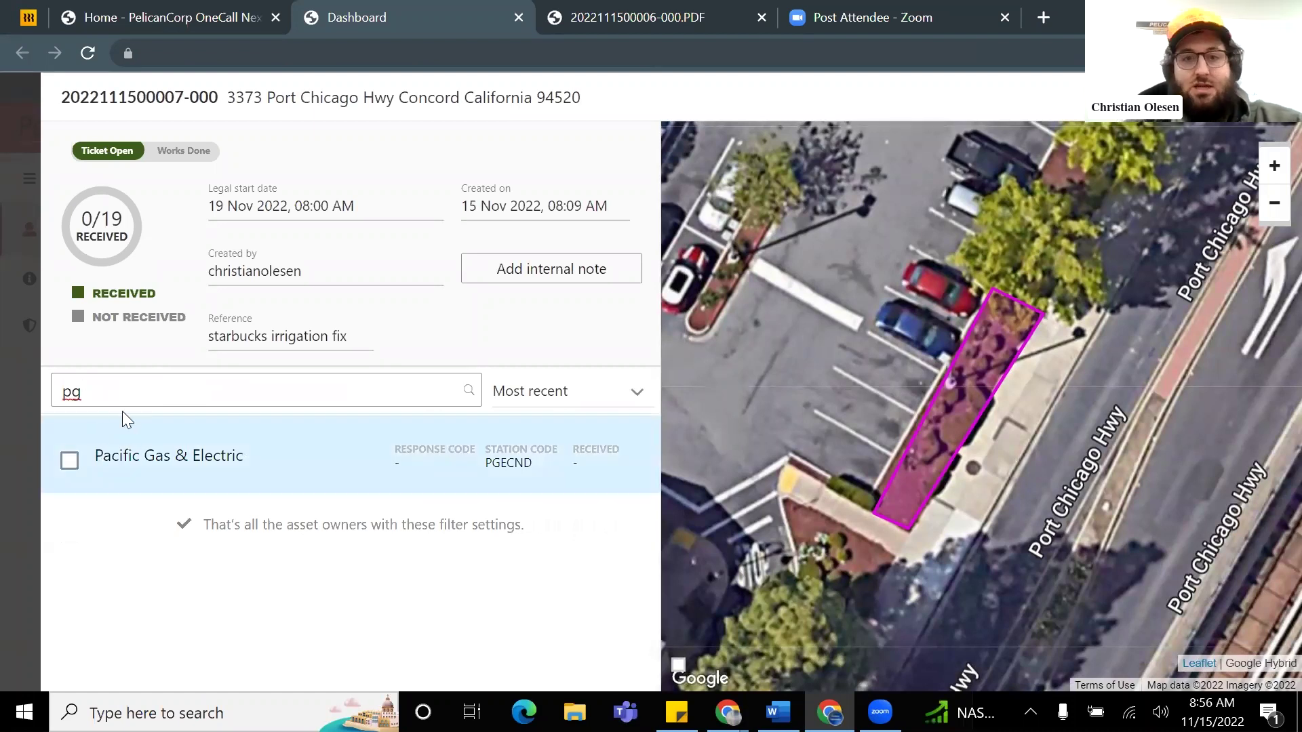
{"action": "left_click", "coordinate": [69, 461]}
{"action": "left_click", "coordinate": [122, 457]}
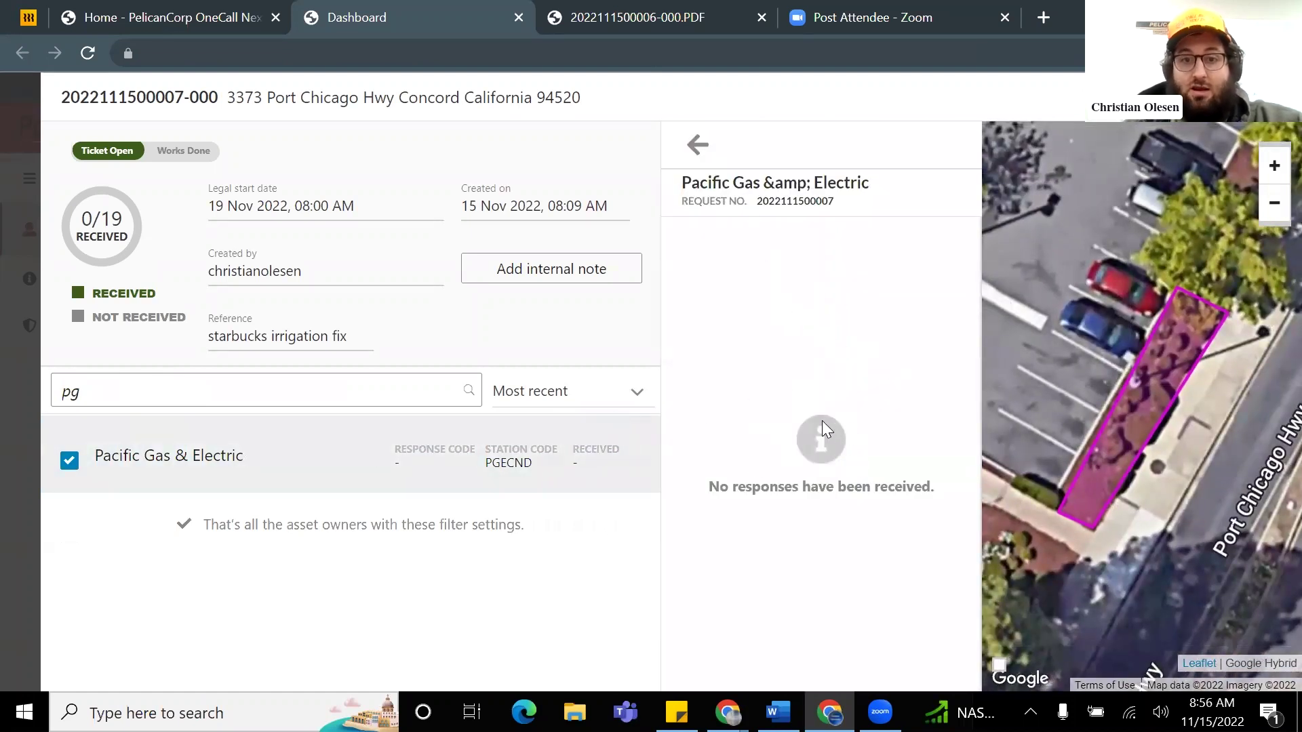
{"action": "left_click", "coordinate": [307, 400]}
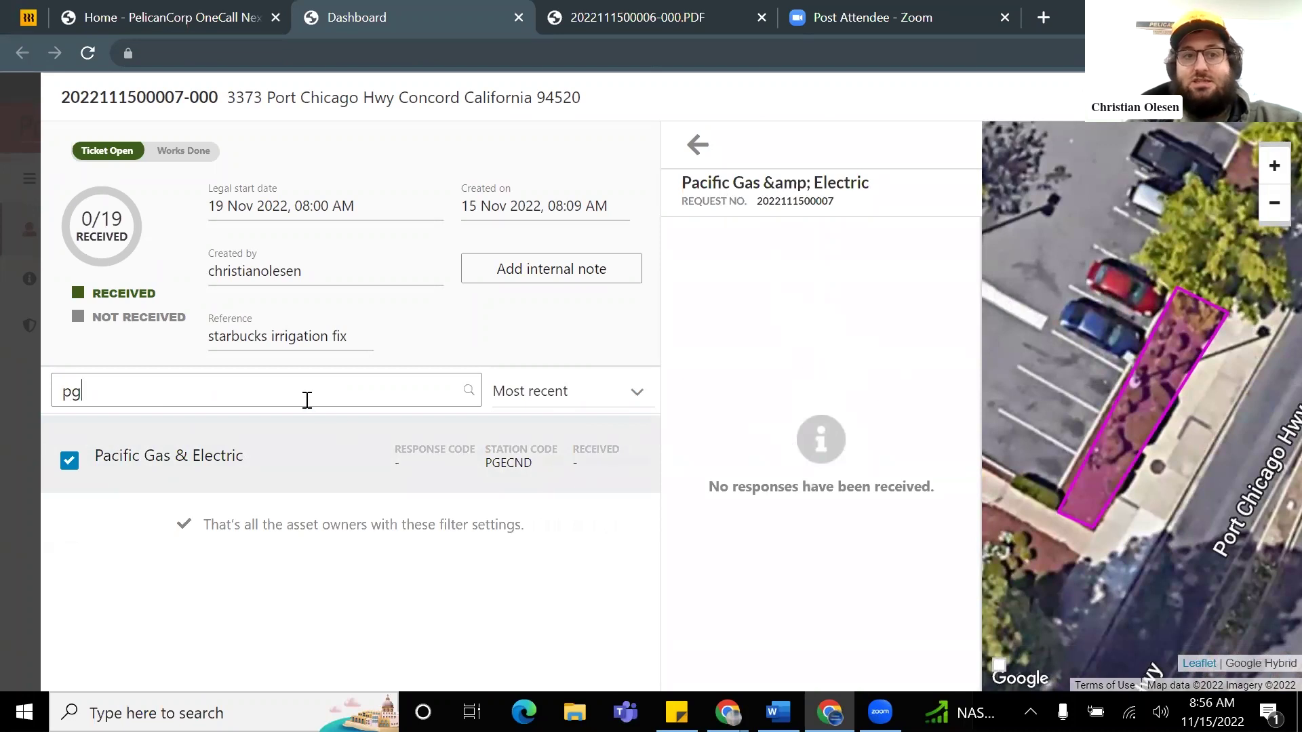
{"action": "key", "text": "BackSpace"}
{"action": "key", "text": "BackSpace"}
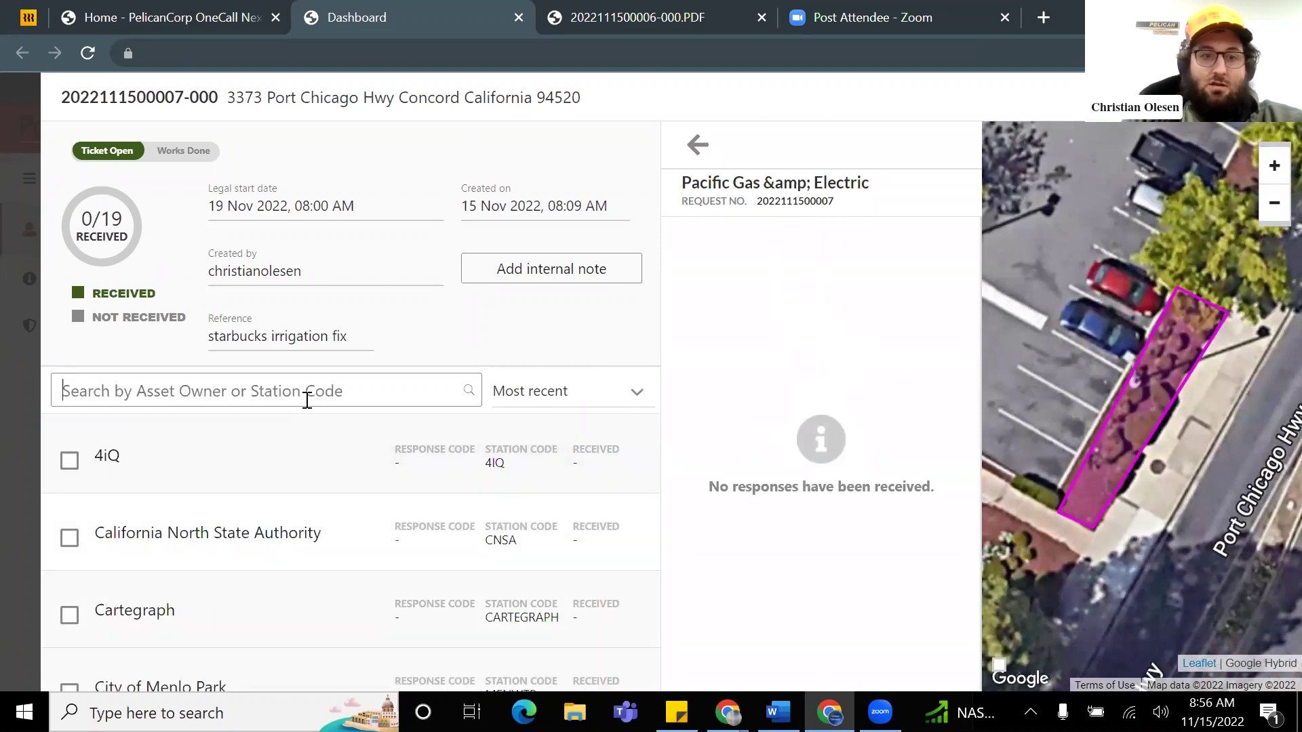
{"action": "scroll", "coordinate": [152, 540], "scroll_direction": "down", "scroll_amount": 3}
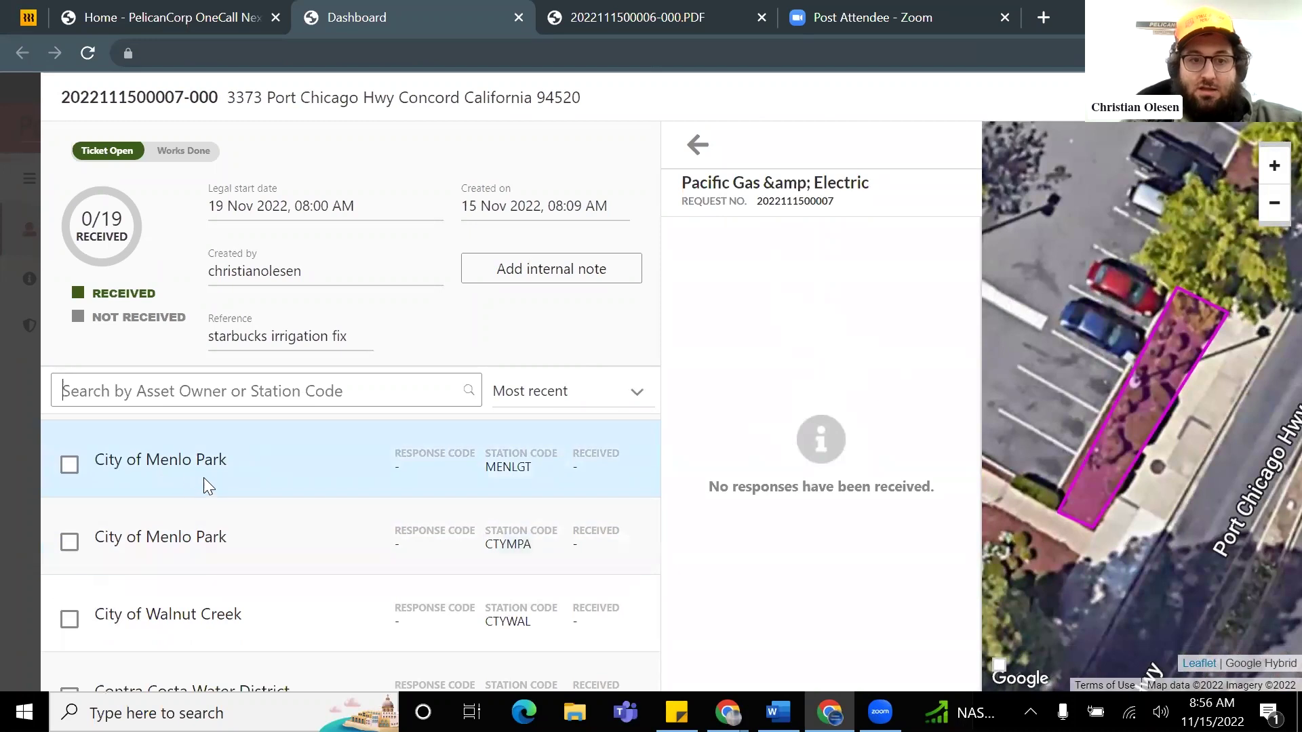
{"action": "left_click", "coordinate": [195, 475]}
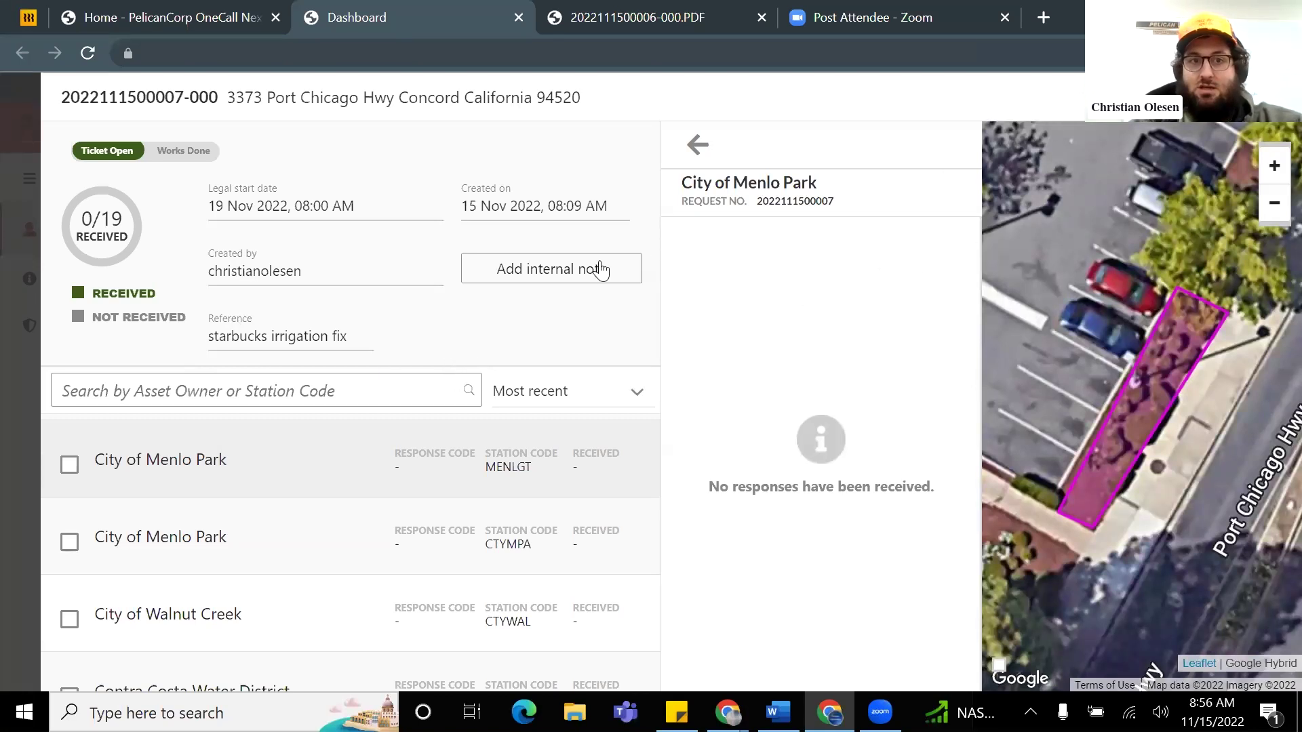
{"action": "scroll", "coordinate": [447, 475], "scroll_direction": "down", "scroll_amount": 4}
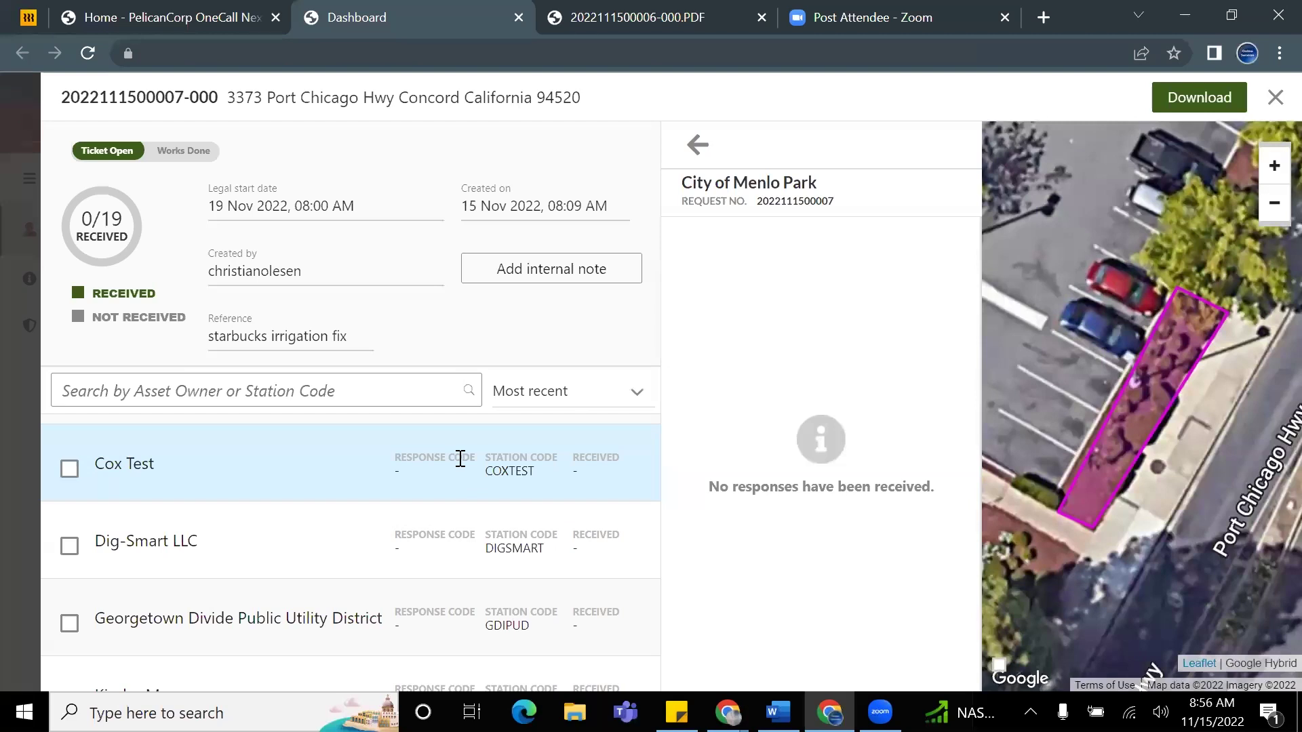
{"action": "scroll", "coordinate": [407, 453], "scroll_direction": "down", "scroll_amount": 2}
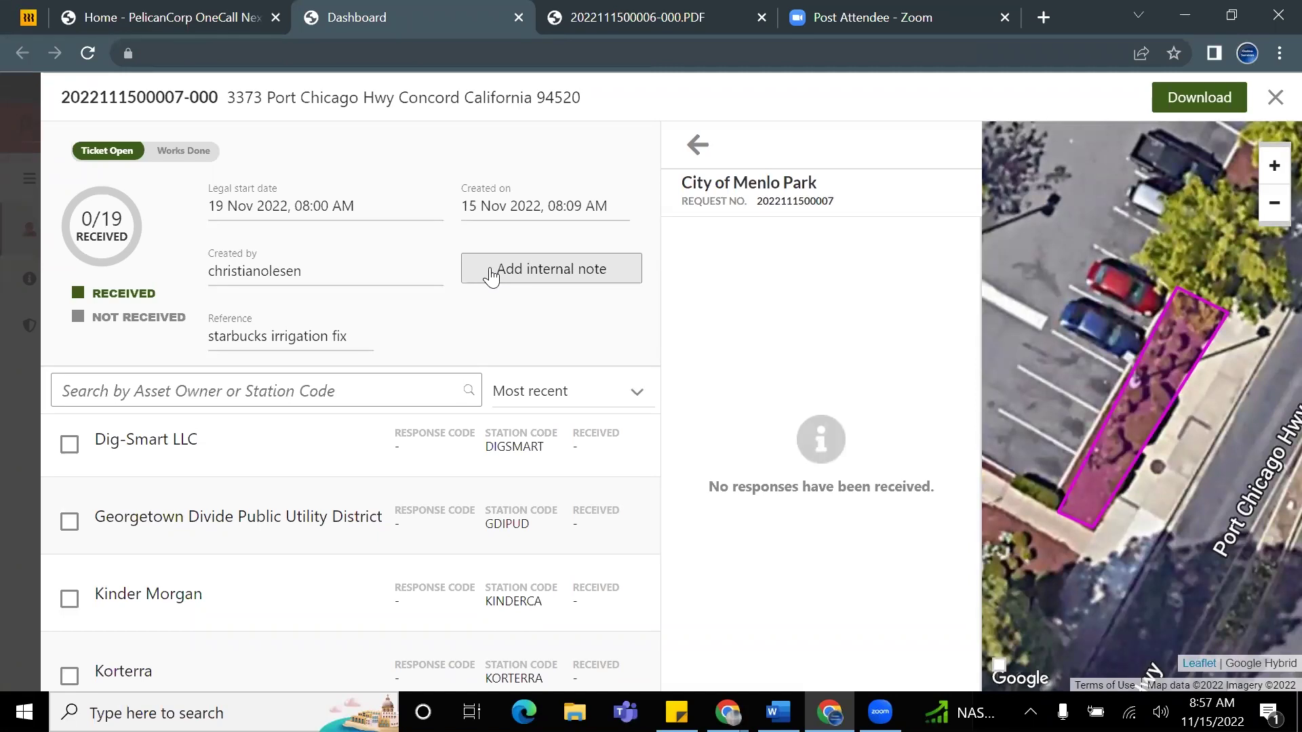
Step: Start a new internal note on the ticket with the text 'im having fun'
{"action": "left_click", "coordinate": [491, 275]}
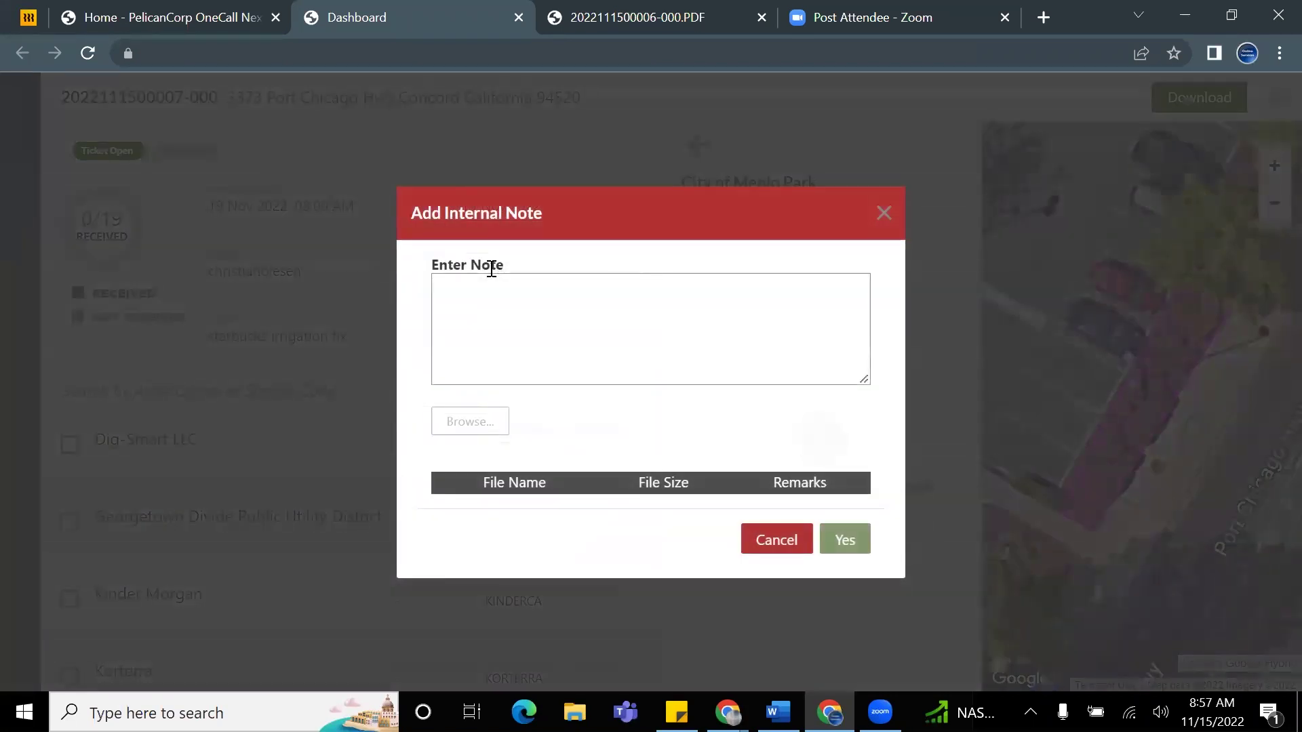
{"action": "left_click", "coordinate": [489, 318]}
{"action": "type", "text": "im having fun!"}
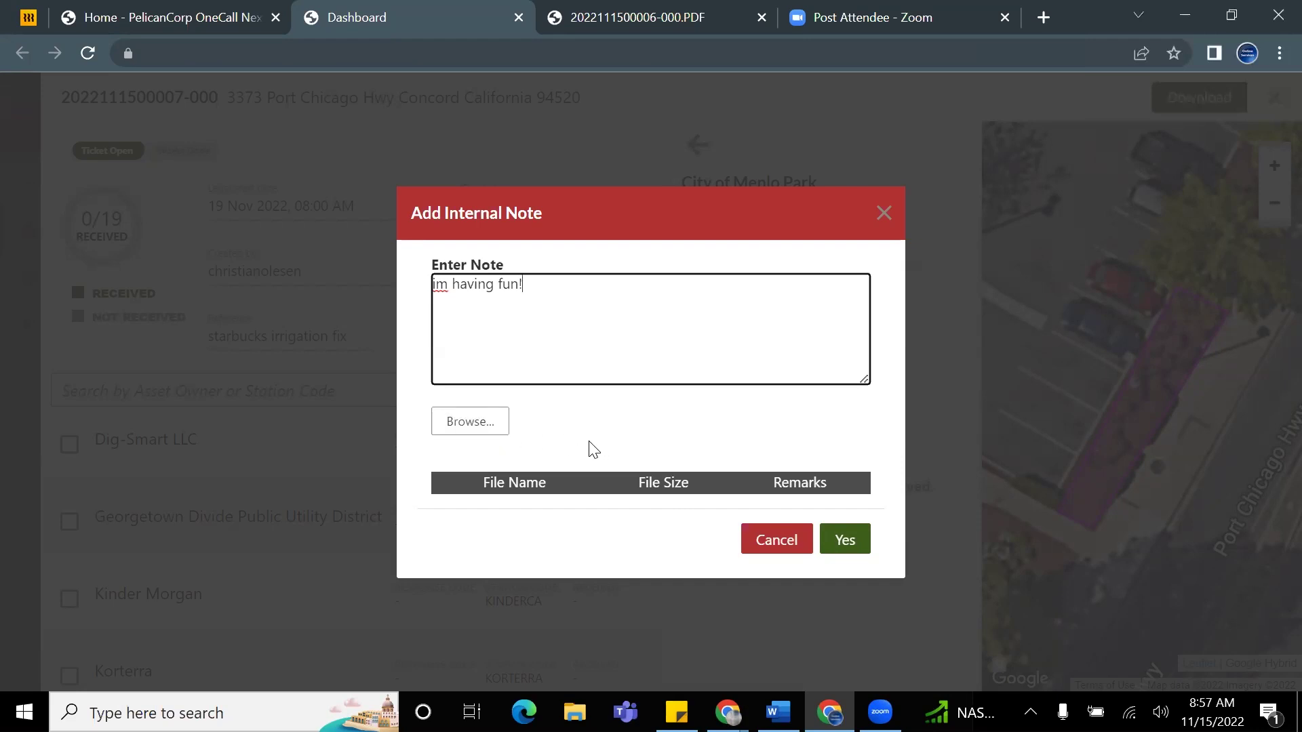
Step: Attach the screen grab PNG from the Pictures folder and save the note
{"action": "left_click", "coordinate": [493, 422]}
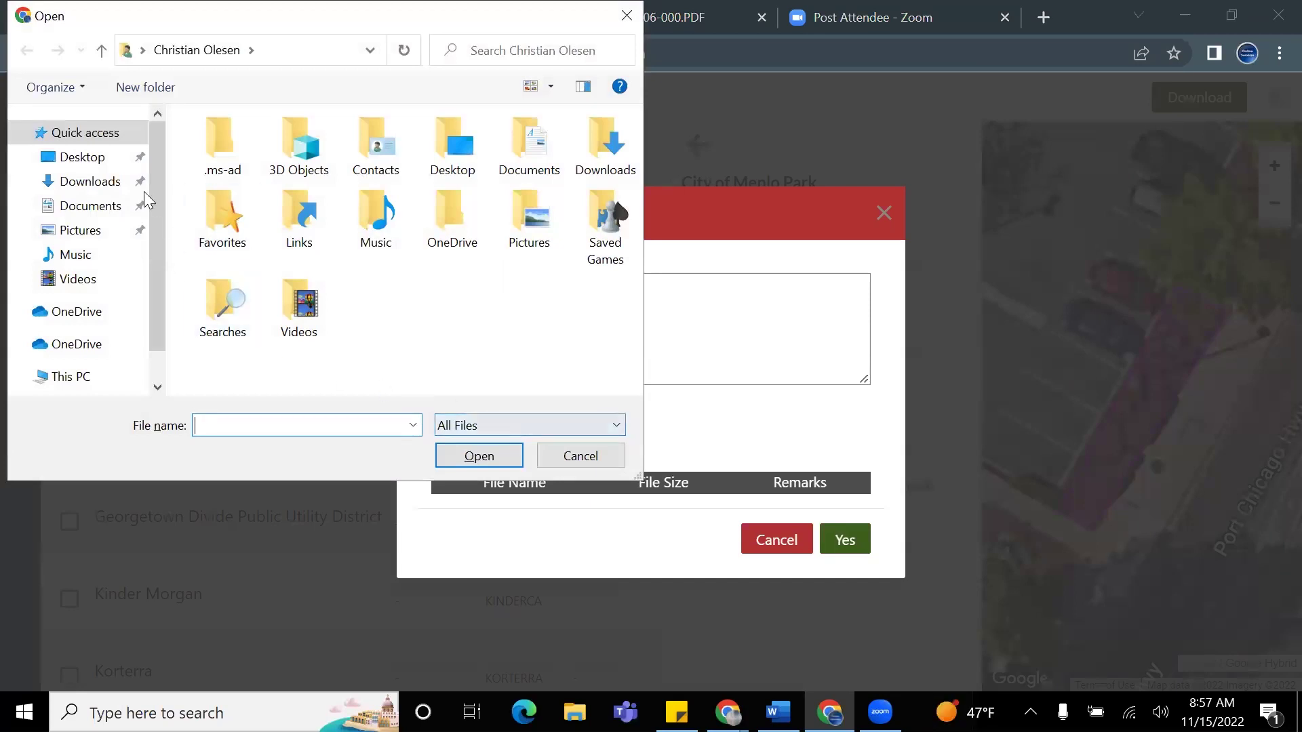
{"action": "left_click", "coordinate": [80, 161]}
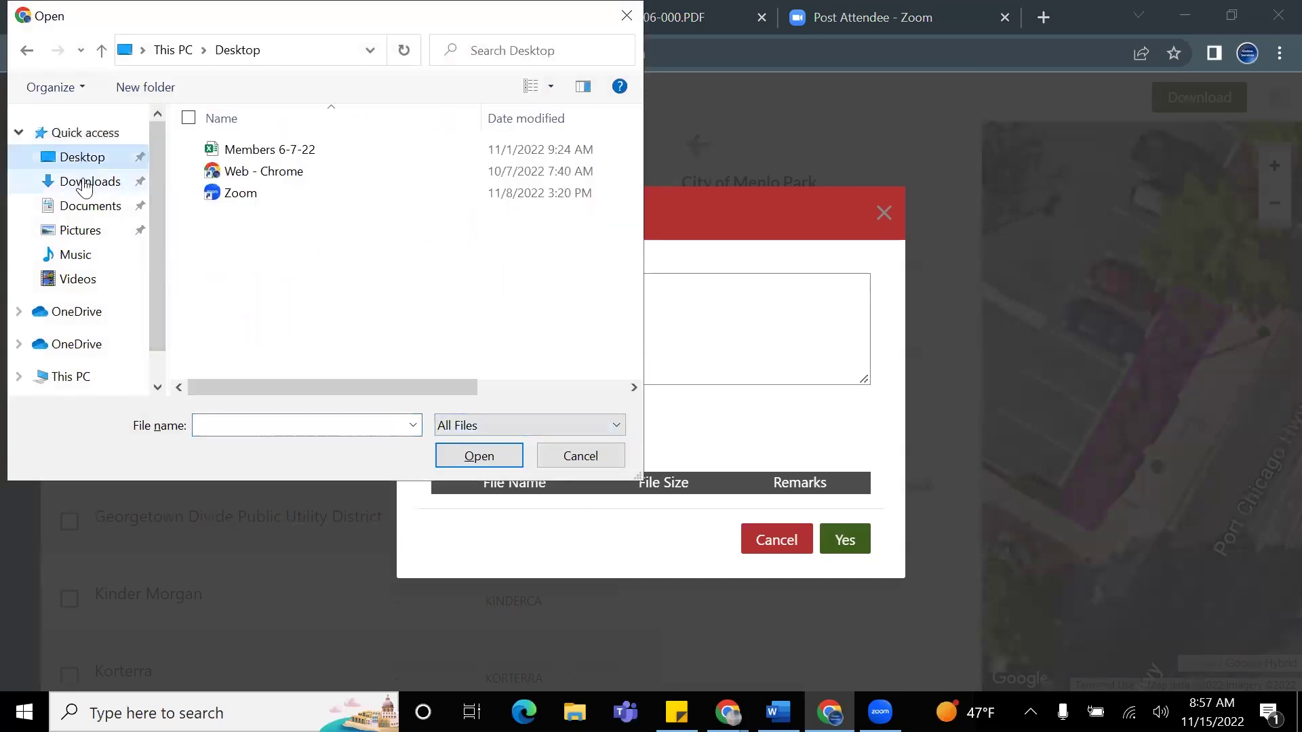
{"action": "left_click", "coordinate": [80, 181]}
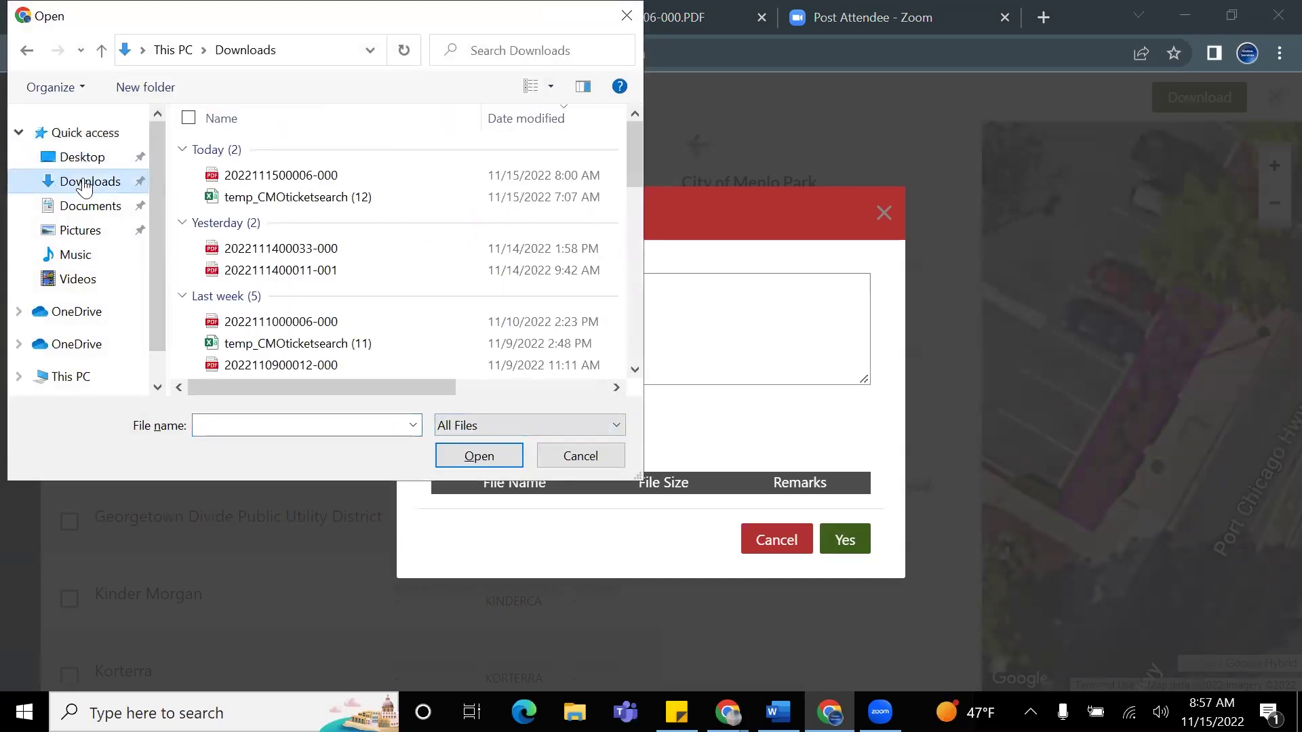
{"action": "left_click", "coordinate": [93, 231]}
{"action": "left_click", "coordinate": [594, 187]}
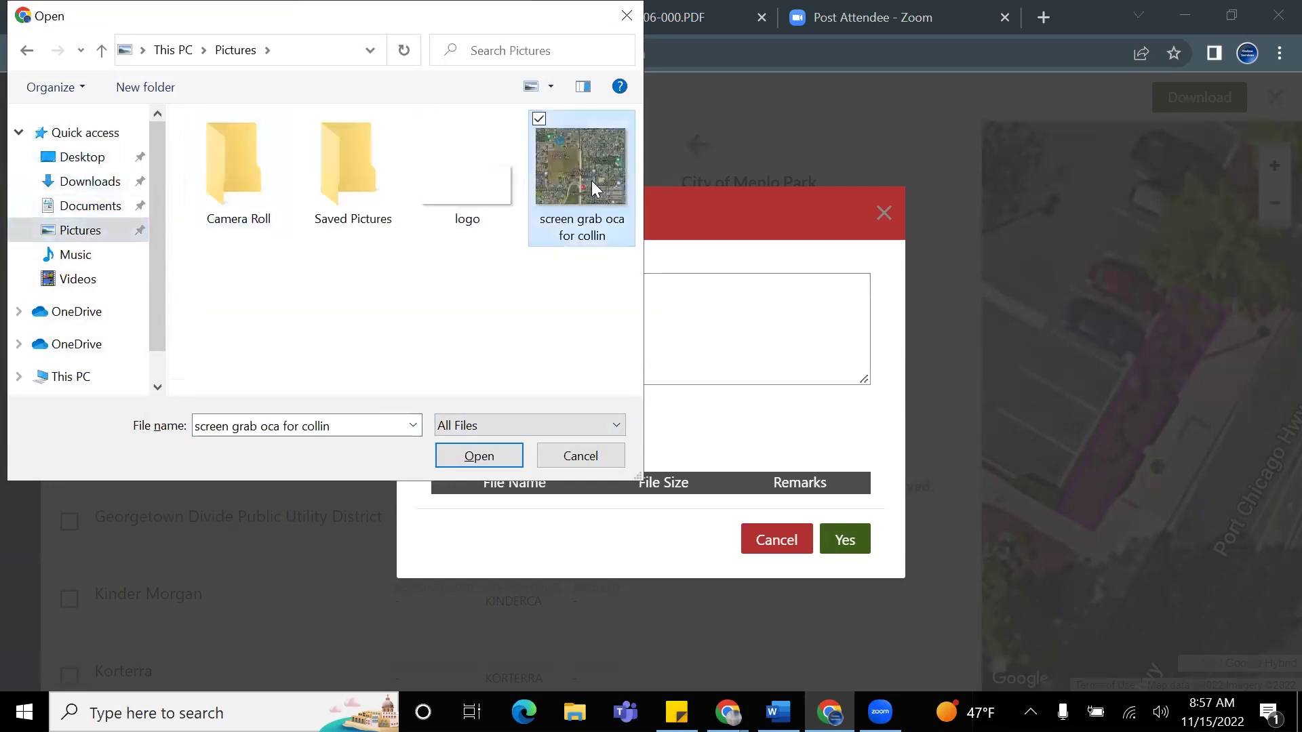
{"action": "left_click", "coordinate": [485, 457]}
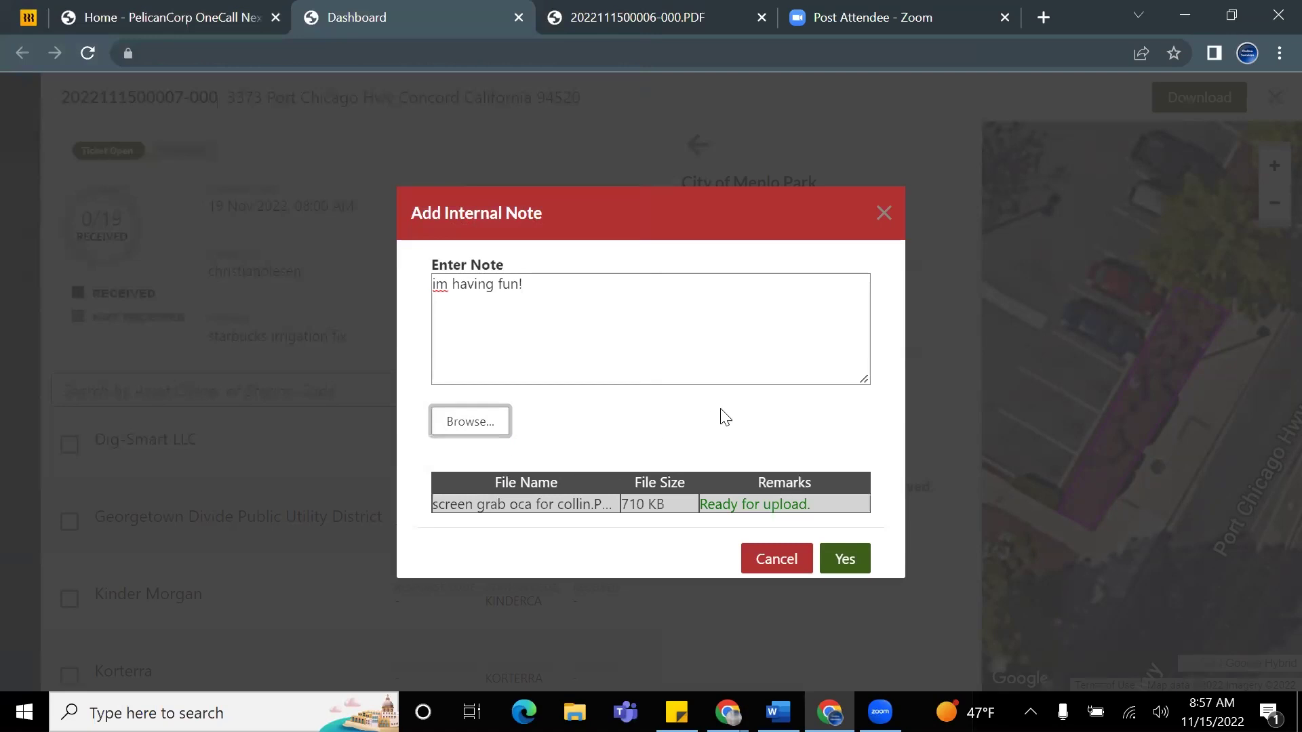
{"action": "left_click", "coordinate": [846, 560]}
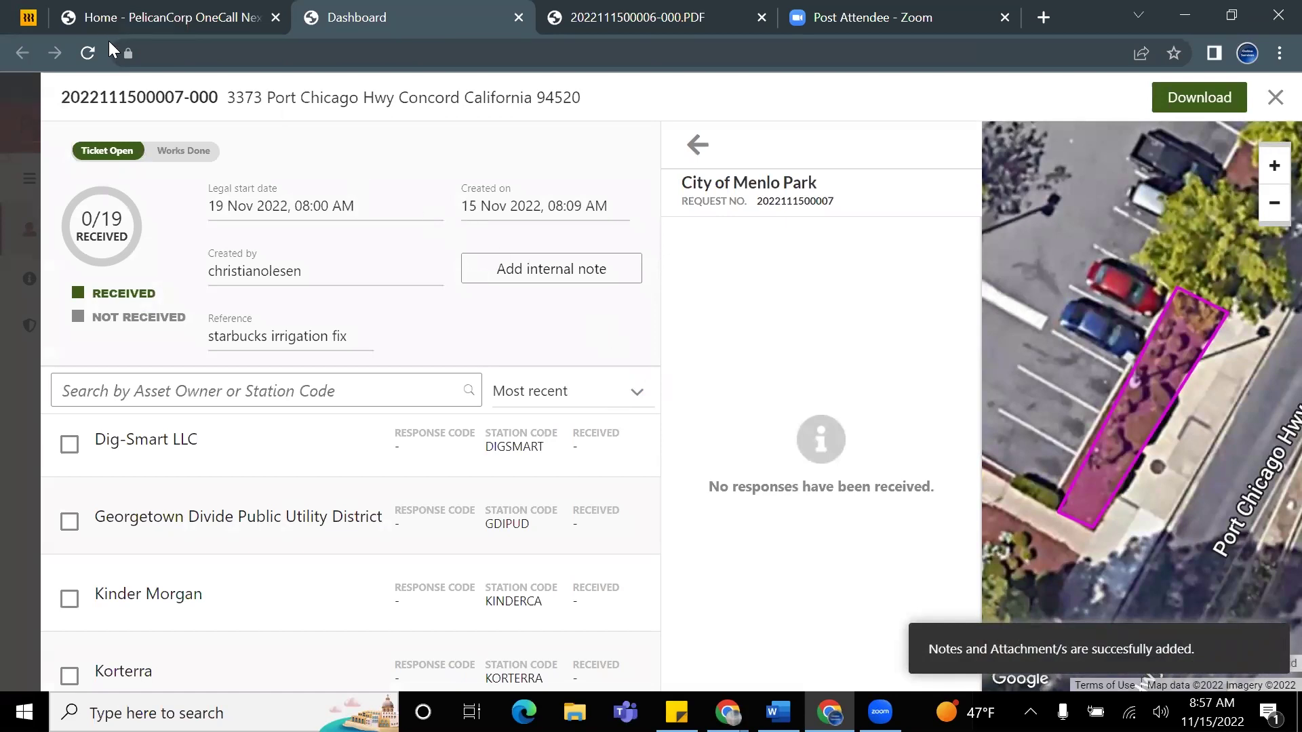
Step: Reload My Tickets and search the list for 'starbucks'
{"action": "left_click", "coordinate": [88, 55]}
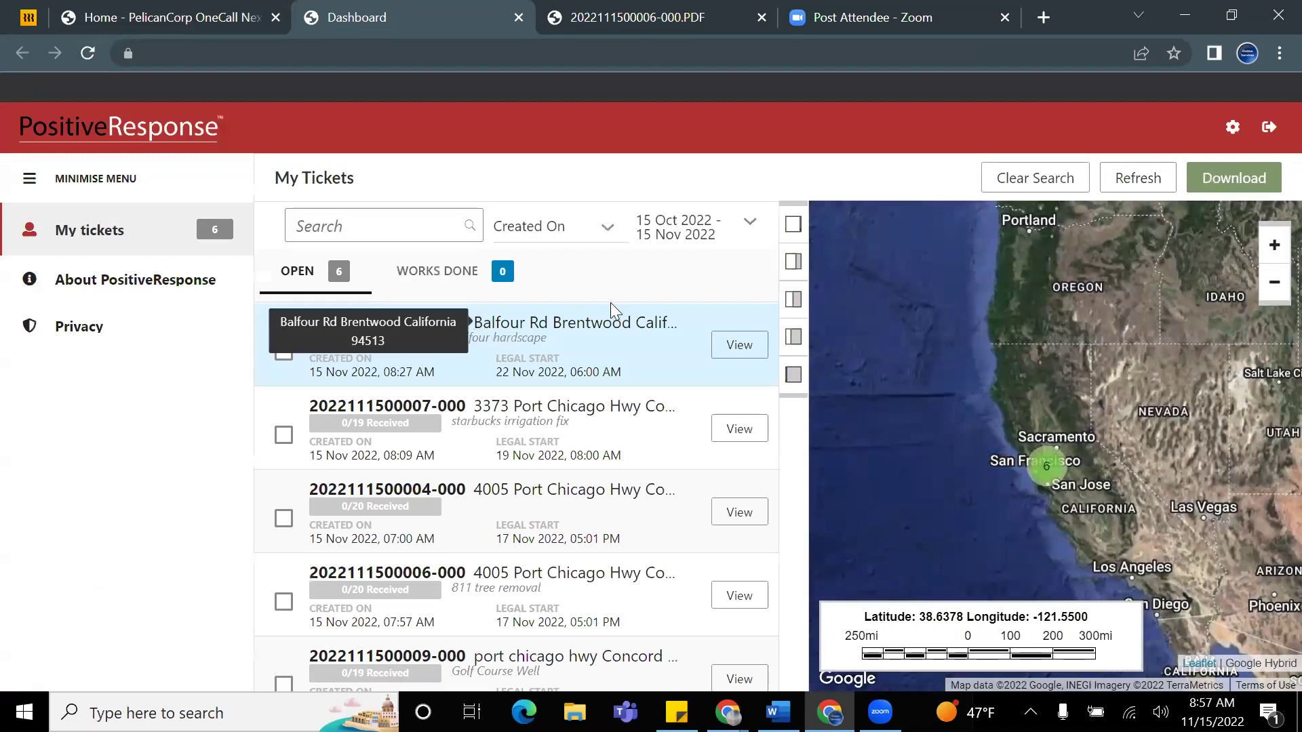
{"action": "left_click", "coordinate": [343, 214]}
{"action": "type", "text": "star"}
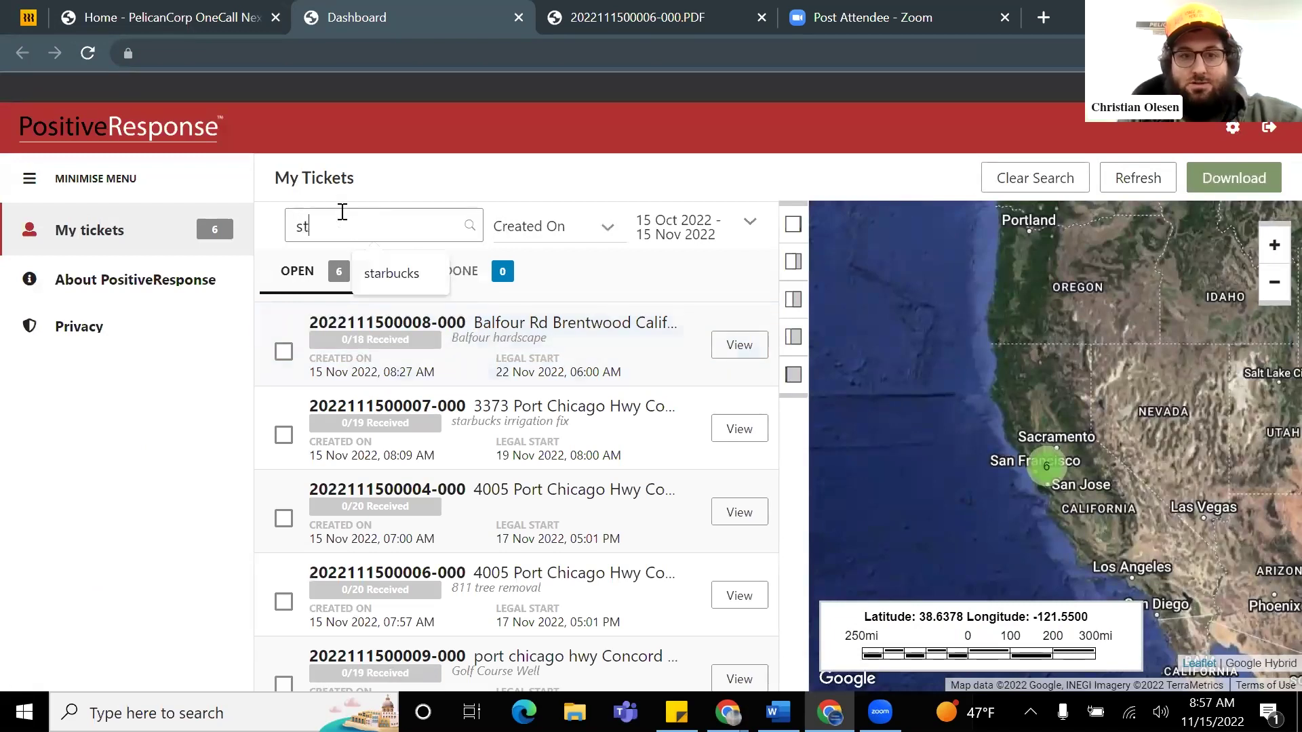
{"action": "left_click", "coordinate": [380, 274]}
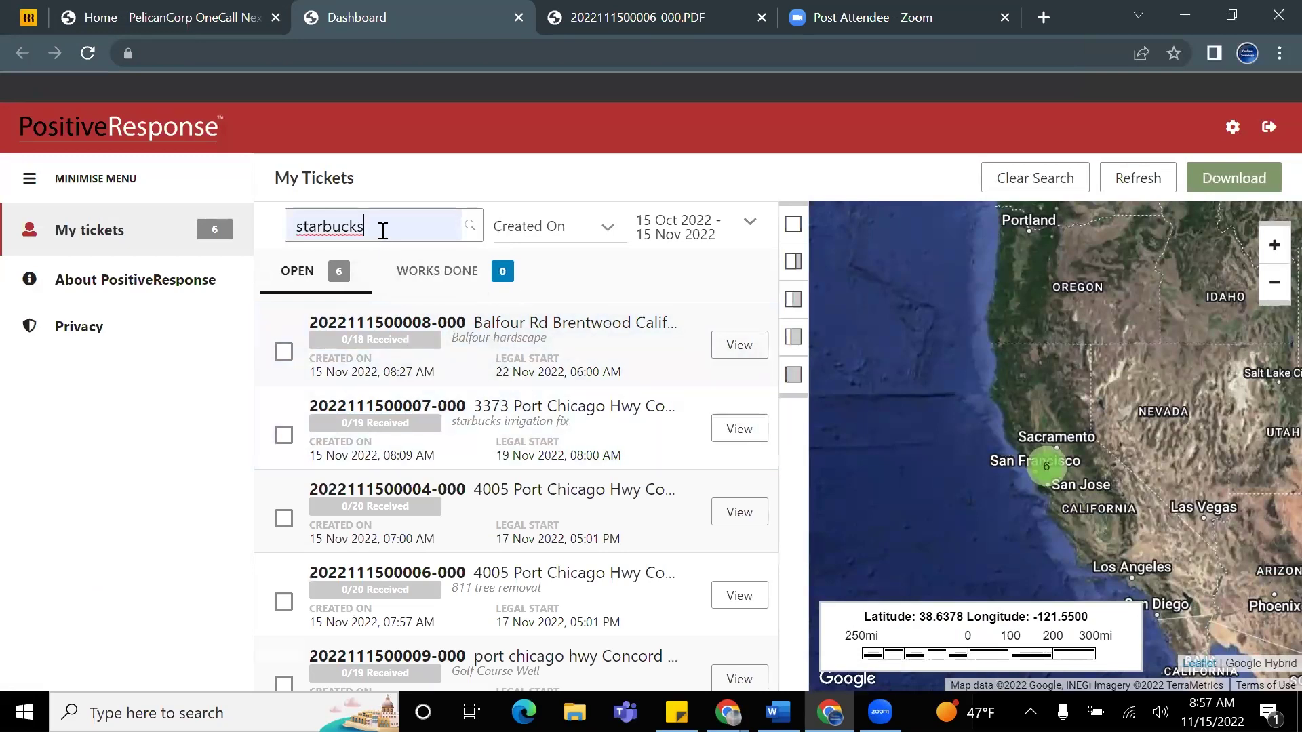
{"action": "key", "text": "Return"}
Step: Open the starbucks irrigation fix ticket and show the 'im having fun!' note with its attachment
{"action": "left_click", "coordinate": [606, 358]}
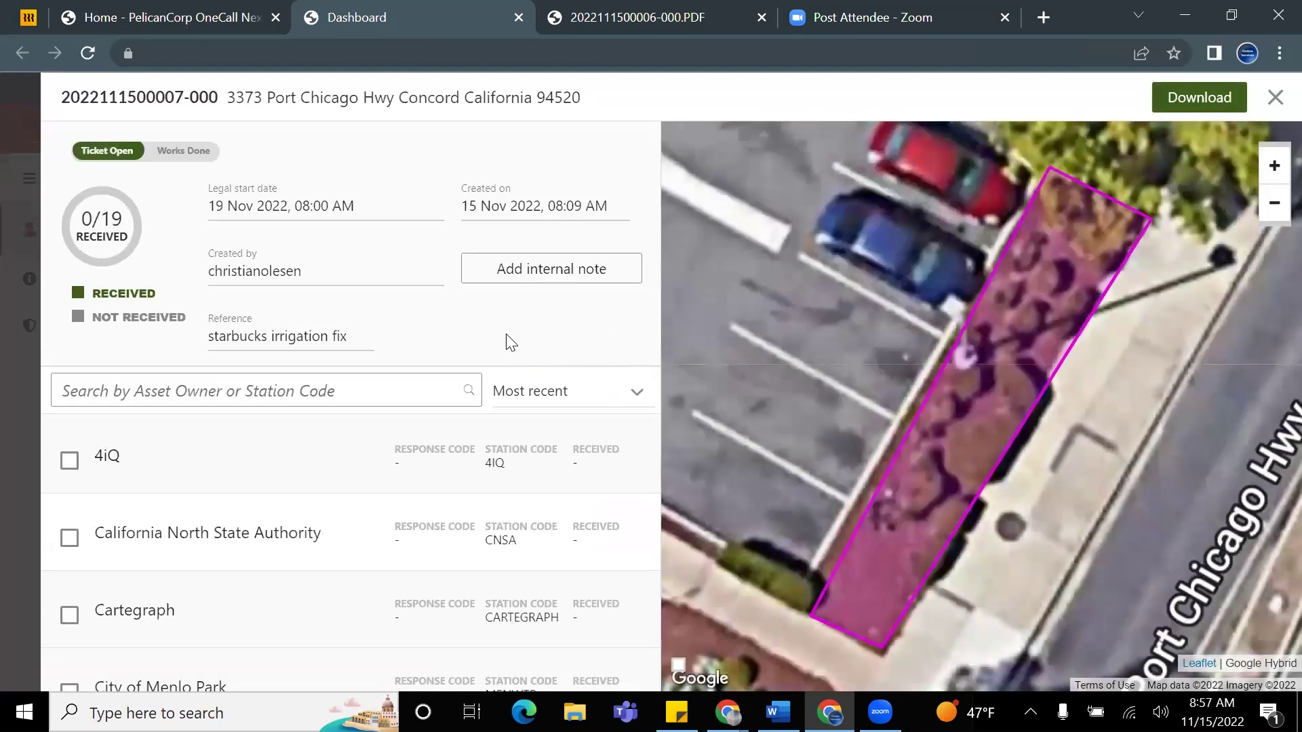
{"action": "scroll", "coordinate": [484, 424], "scroll_direction": "down", "scroll_amount": 3}
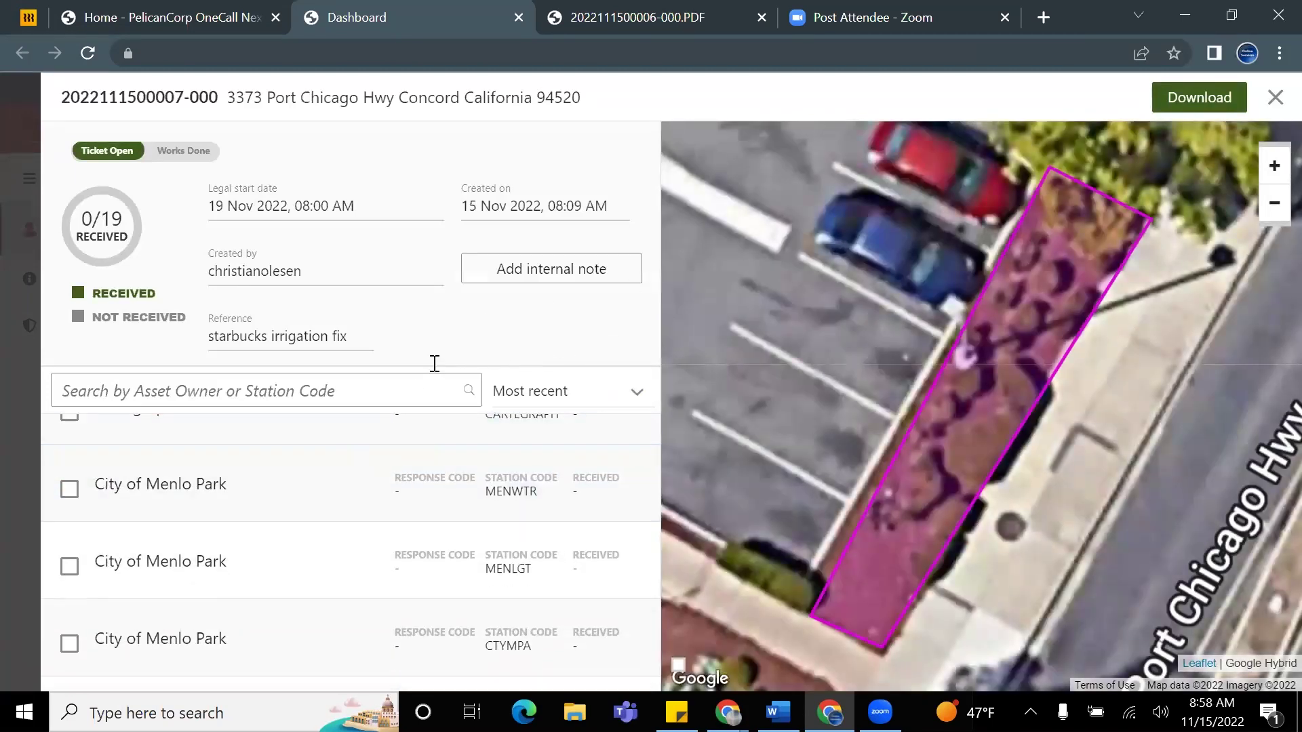
{"action": "scroll", "coordinate": [230, 516], "scroll_direction": "down", "scroll_amount": 10}
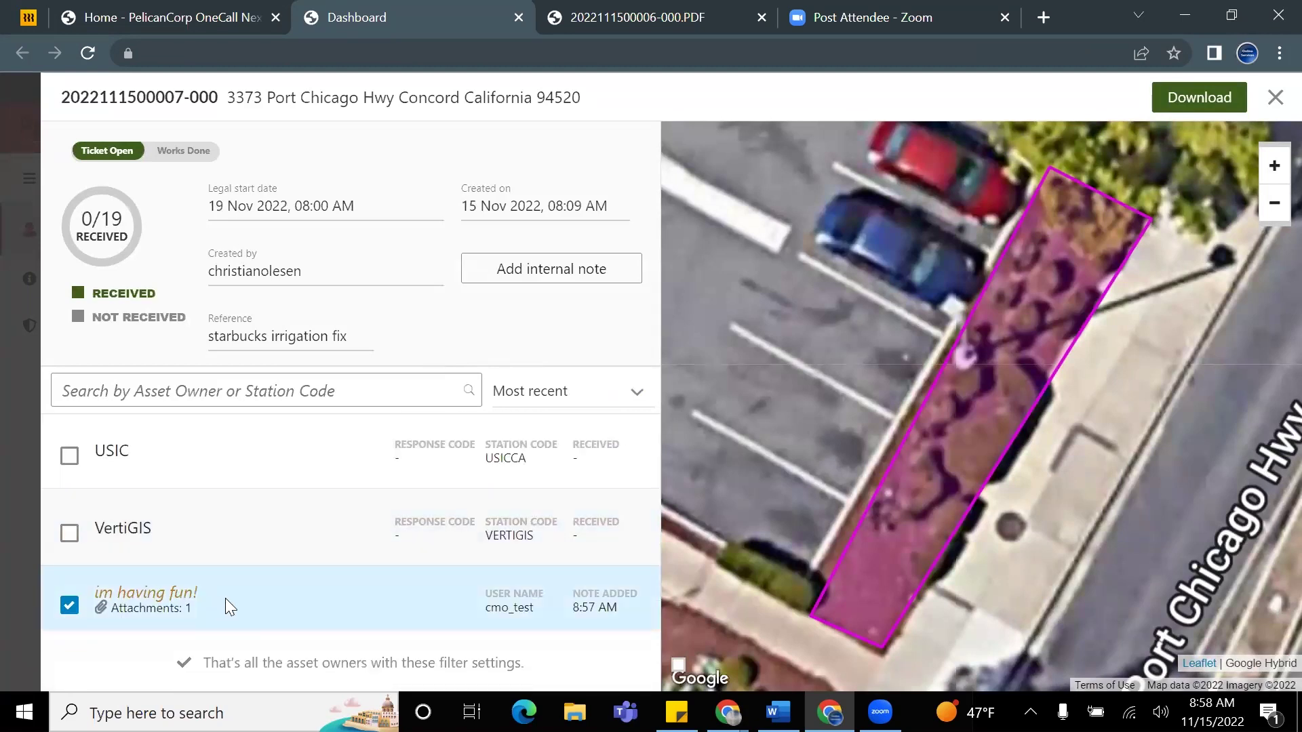
{"action": "left_click", "coordinate": [226, 599]}
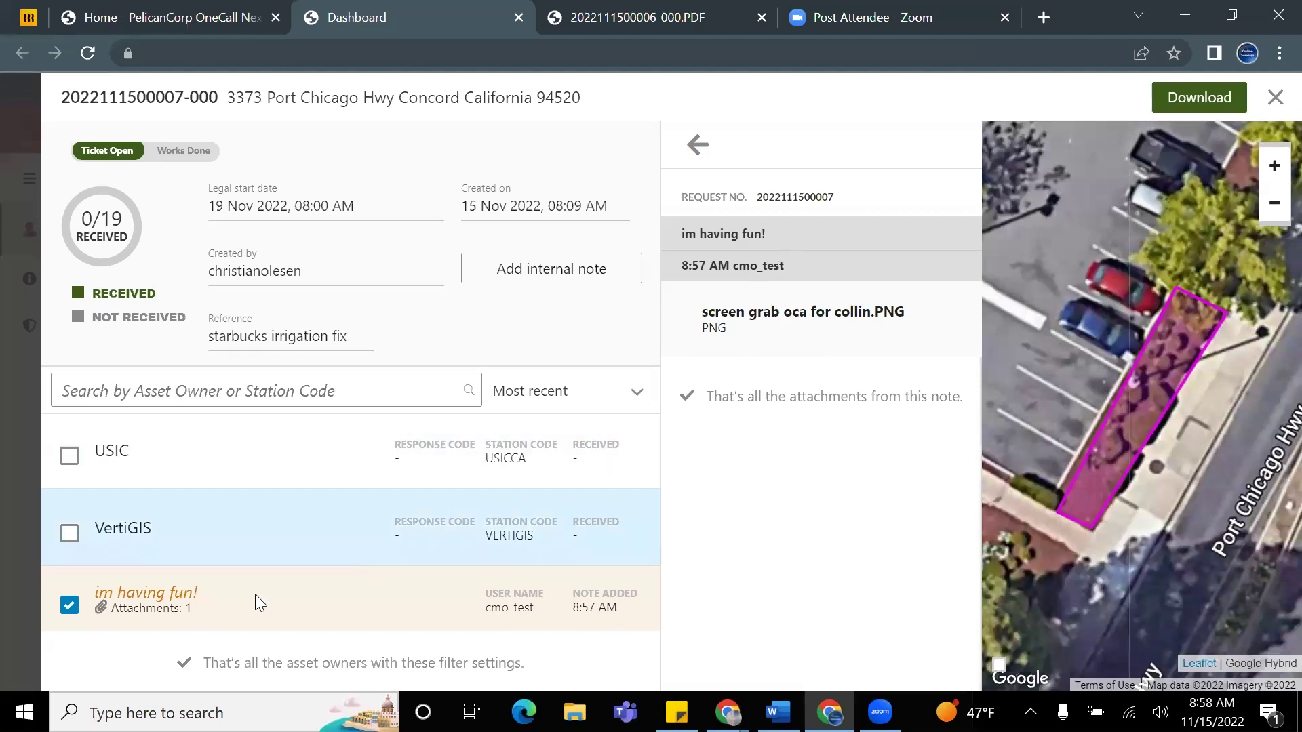
{"action": "left_click", "coordinate": [1192, 100]}
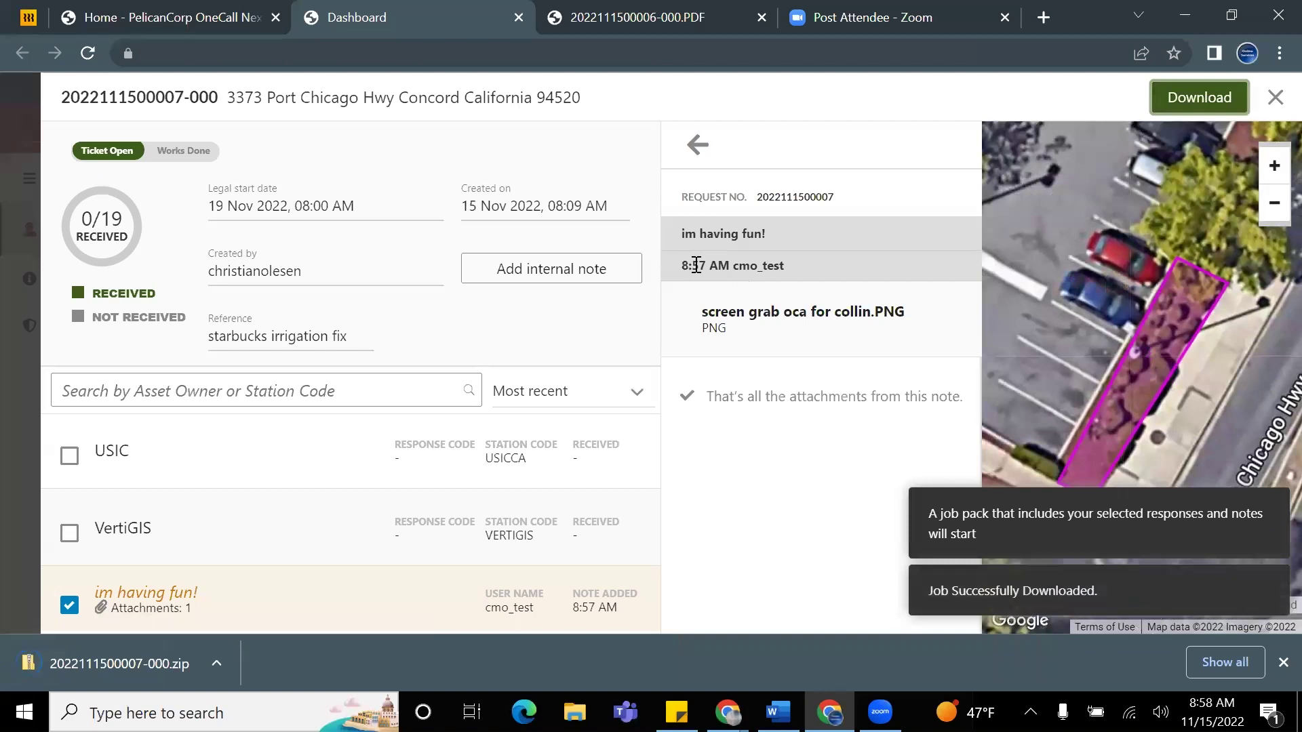
{"action": "left_click", "coordinate": [192, 655]}
{"action": "double_click", "coordinate": [589, 197]}
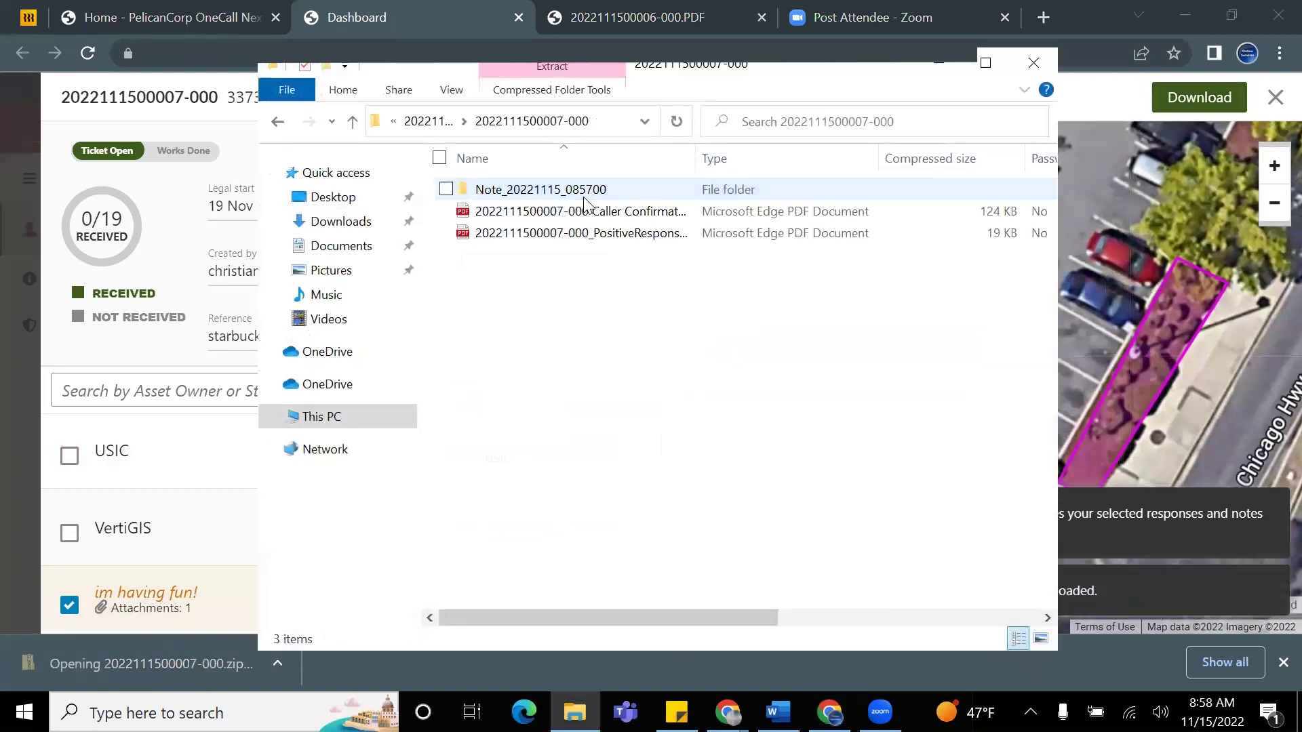
Step: Open the Caller Confirmation PDF from the job pack, review it, and close it
{"action": "double_click", "coordinate": [616, 211]}
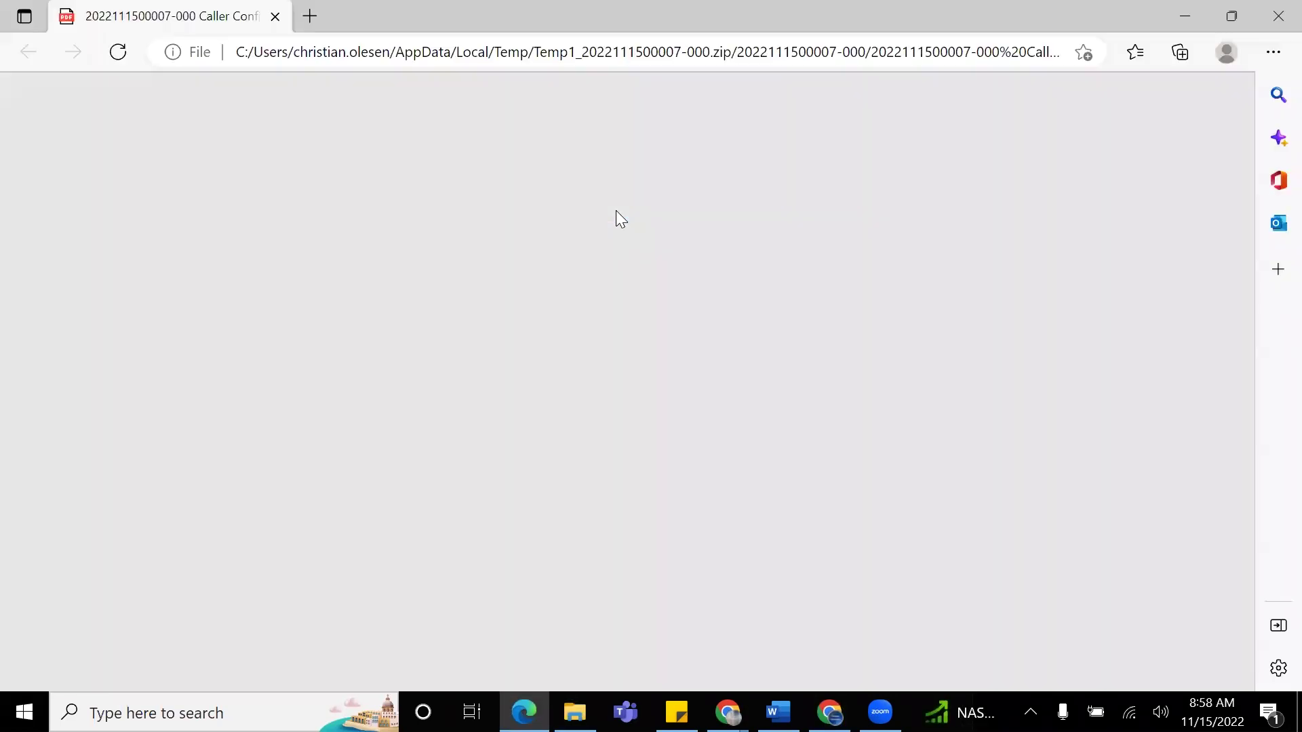
{"action": "scroll", "coordinate": [811, 363], "scroll_direction": "down", "scroll_amount": 7}
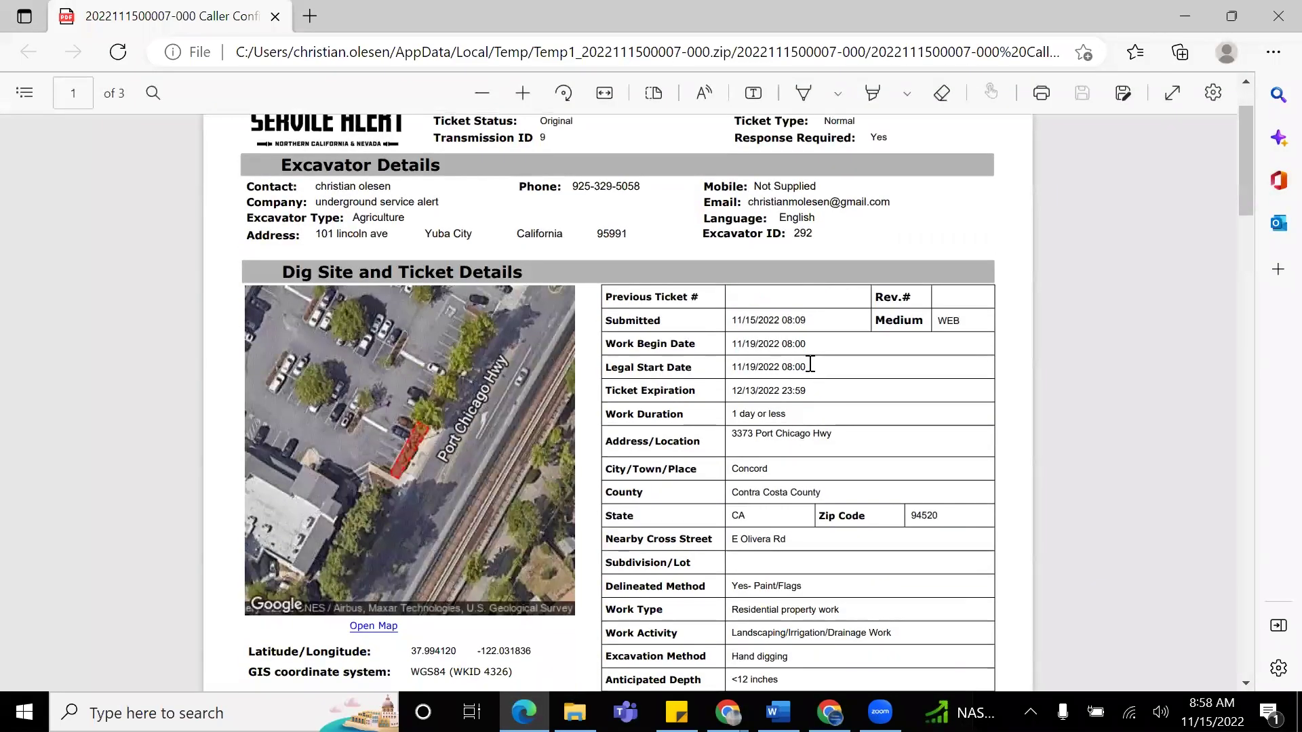
{"action": "scroll", "coordinate": [820, 371], "scroll_direction": "down", "scroll_amount": 2}
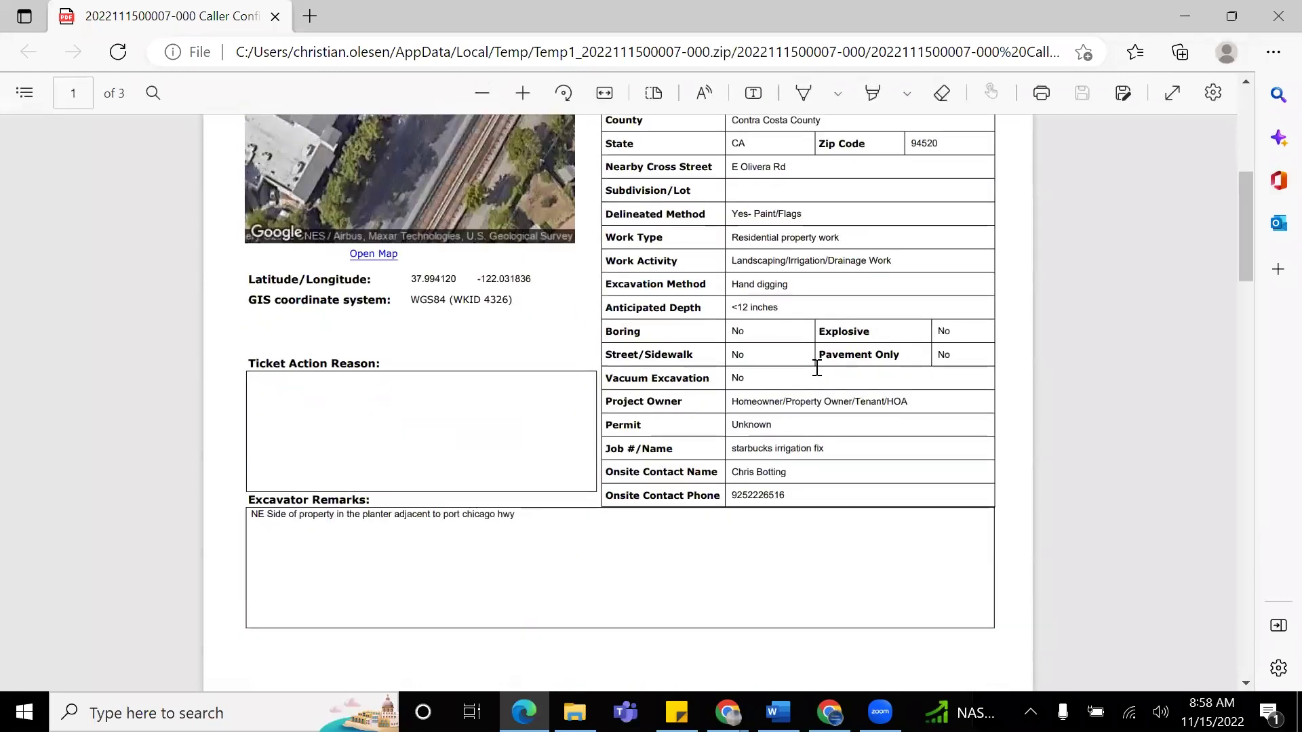
{"action": "scroll", "coordinate": [822, 372], "scroll_direction": "up", "scroll_amount": 5}
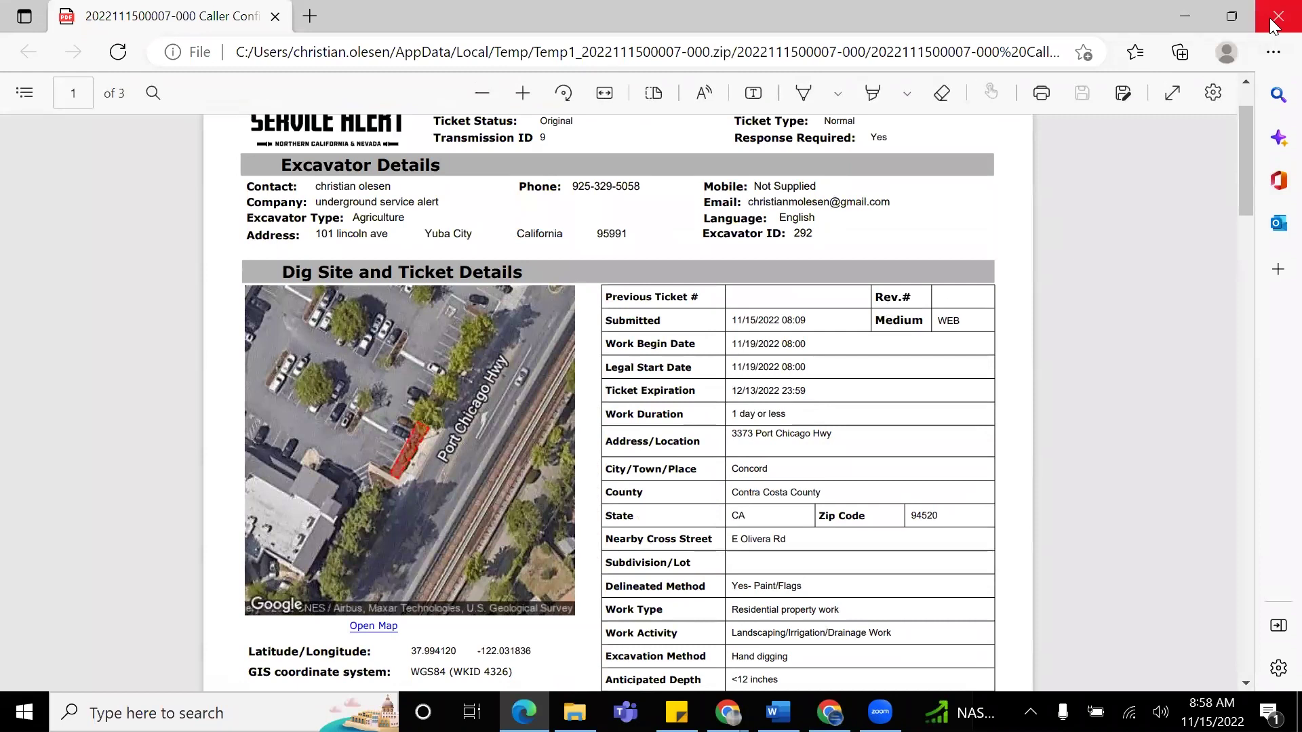
{"action": "left_click", "coordinate": [1277, 16]}
Step: Open the PositiveResponse PDF and scroll through its 0/19 responses and note
{"action": "double_click", "coordinate": [649, 240]}
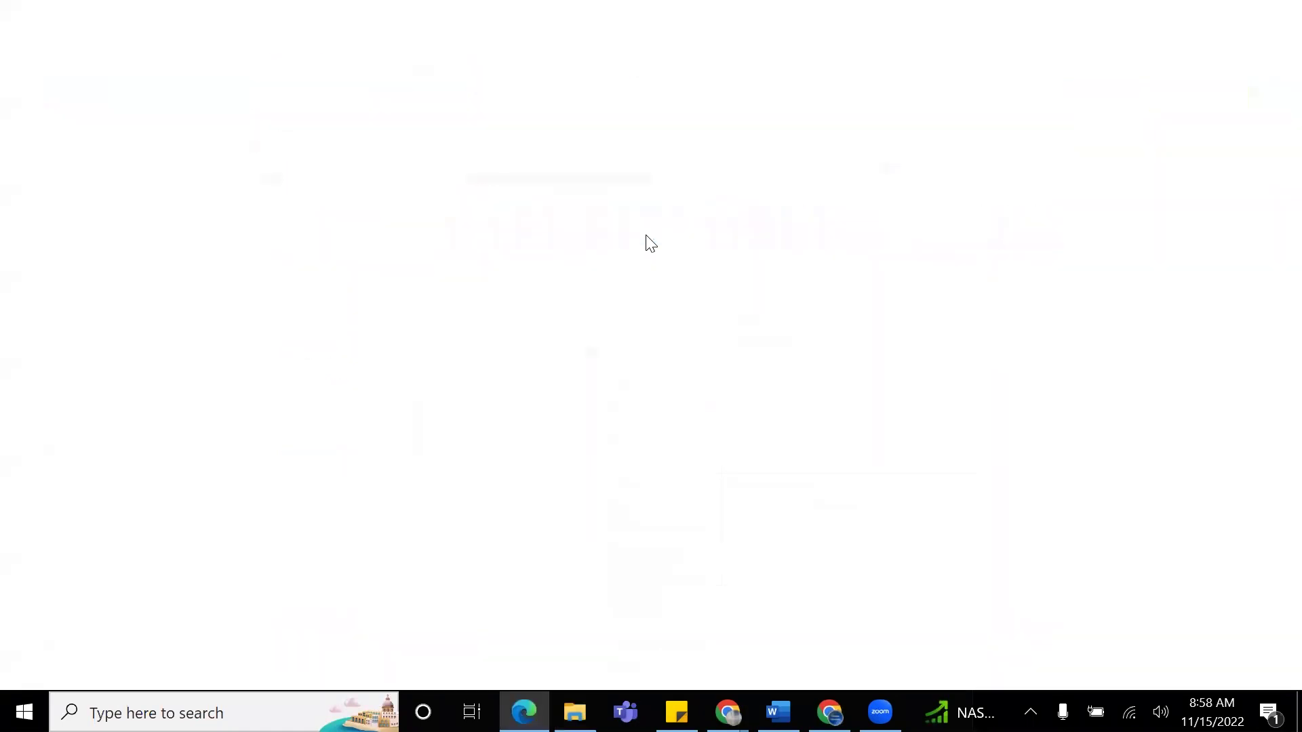
{"action": "scroll", "coordinate": [712, 363], "scroll_direction": "down", "scroll_amount": 1}
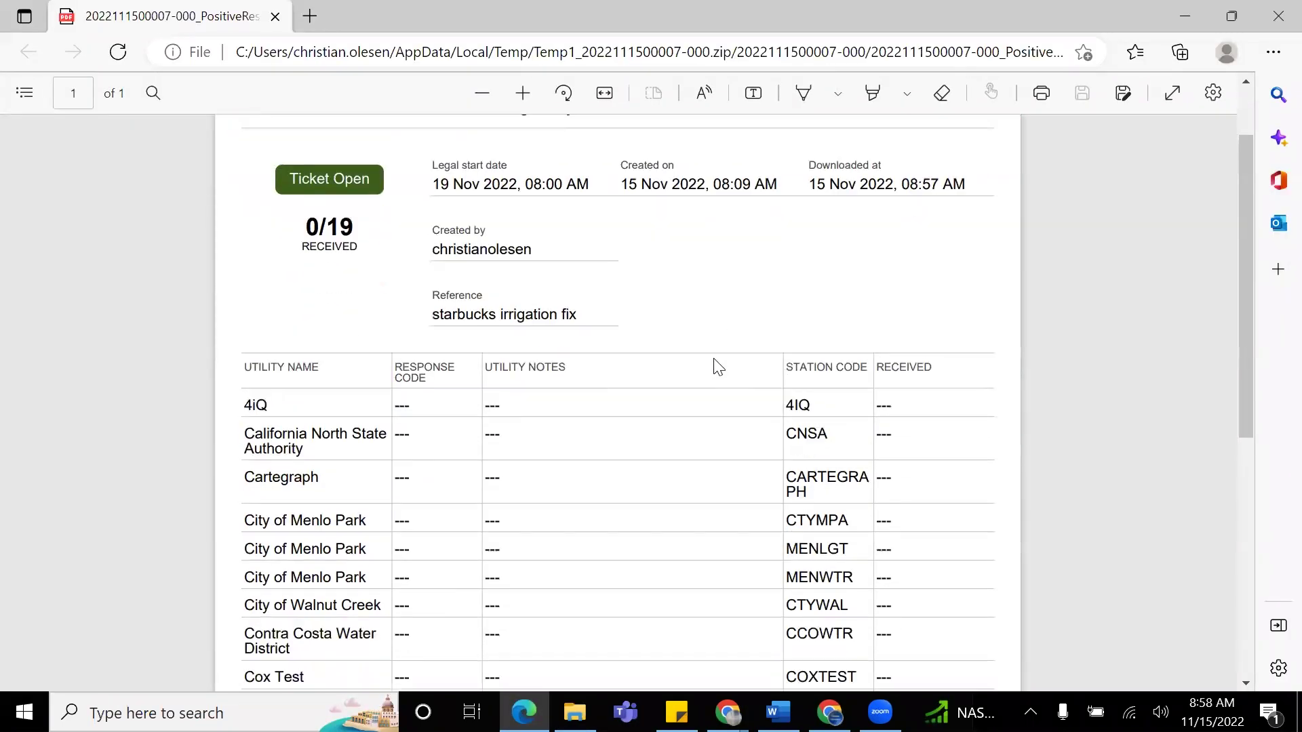
{"action": "scroll", "coordinate": [718, 367], "scroll_direction": "down", "scroll_amount": 6}
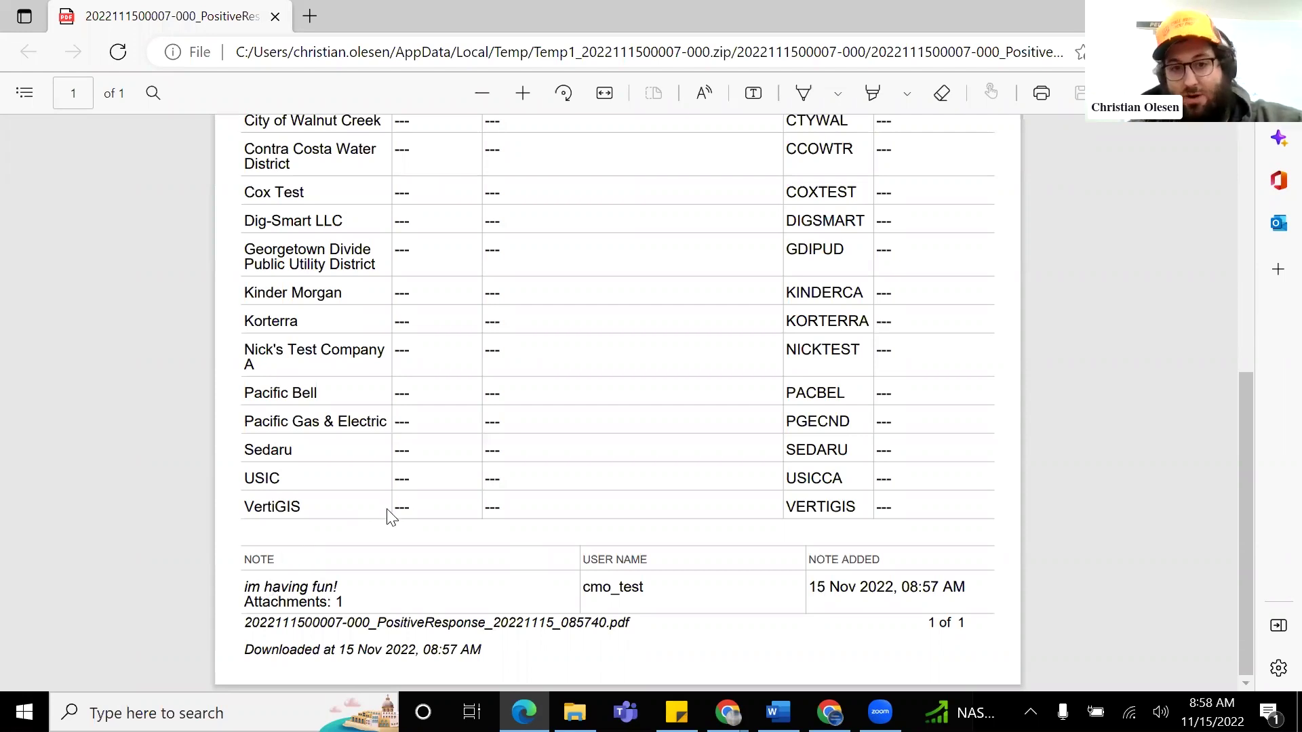
{"action": "scroll", "coordinate": [421, 501], "scroll_direction": "up", "scroll_amount": 10}
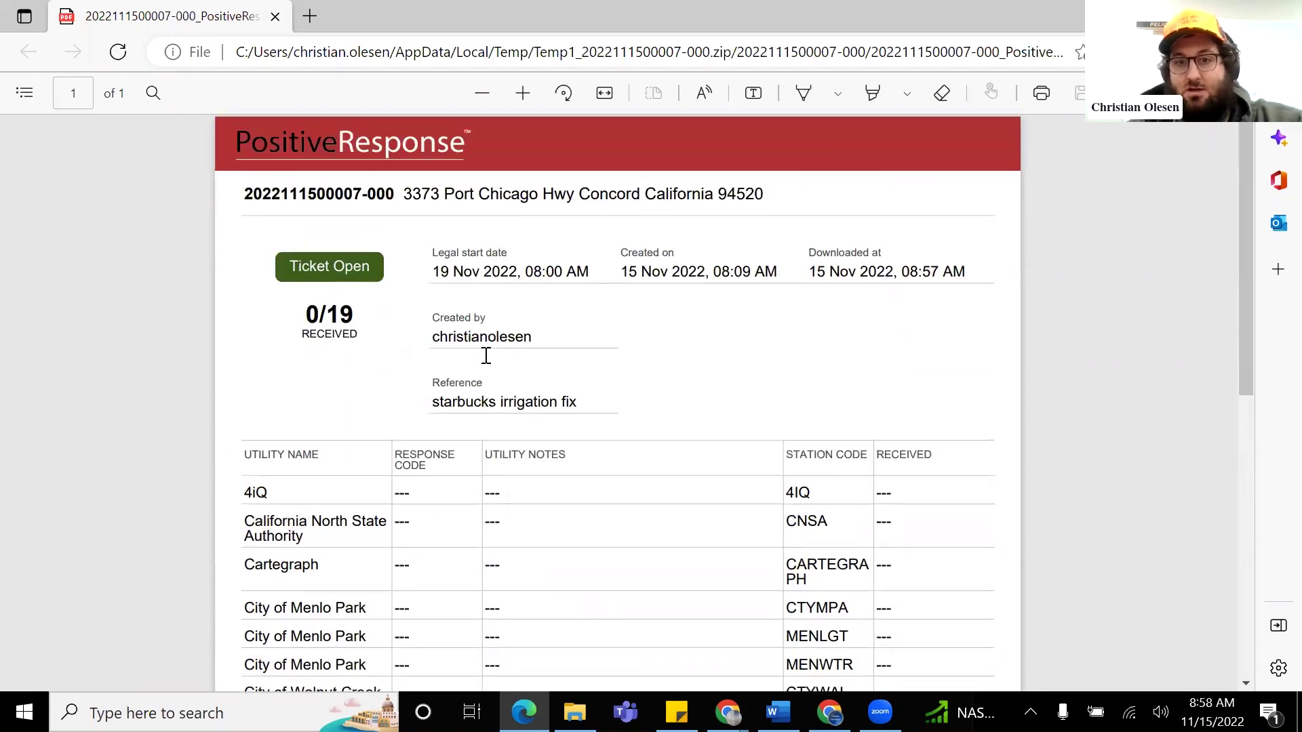
{"action": "scroll", "coordinate": [475, 380], "scroll_direction": "down", "scroll_amount": 10}
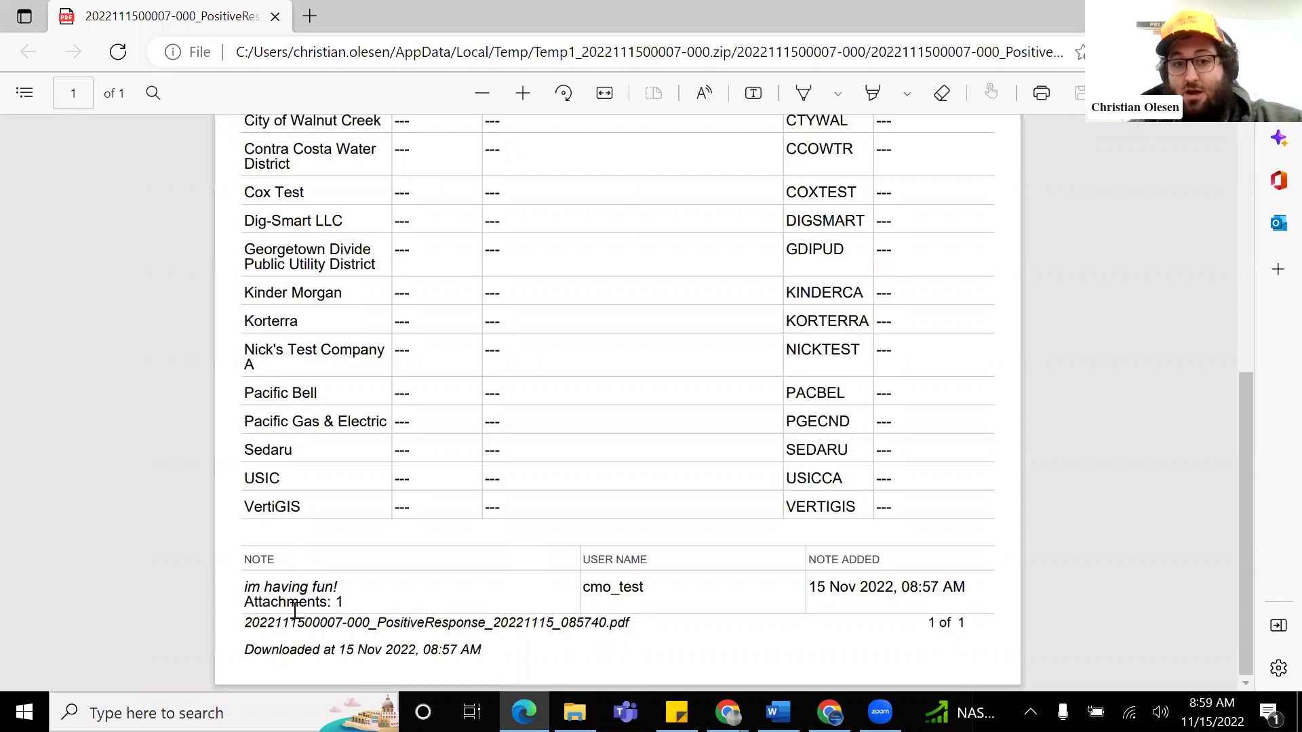
{"action": "scroll", "coordinate": [480, 523], "scroll_direction": "up", "scroll_amount": 10}
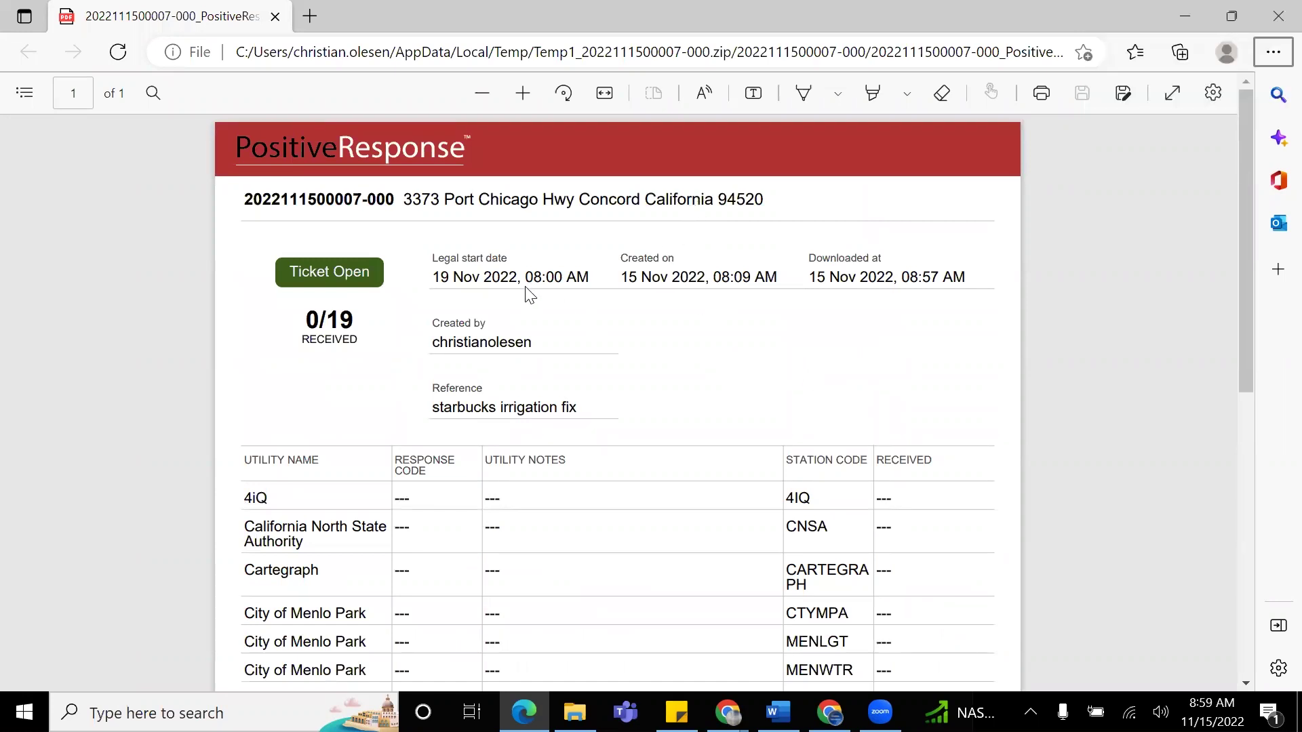
Step: Back in PositiveResponse, close the Starbucks ticket details and select the 'starbucks' search term
{"action": "key", "text": "alt+Tab"}
{"action": "key", "text": "alt+Tab"}
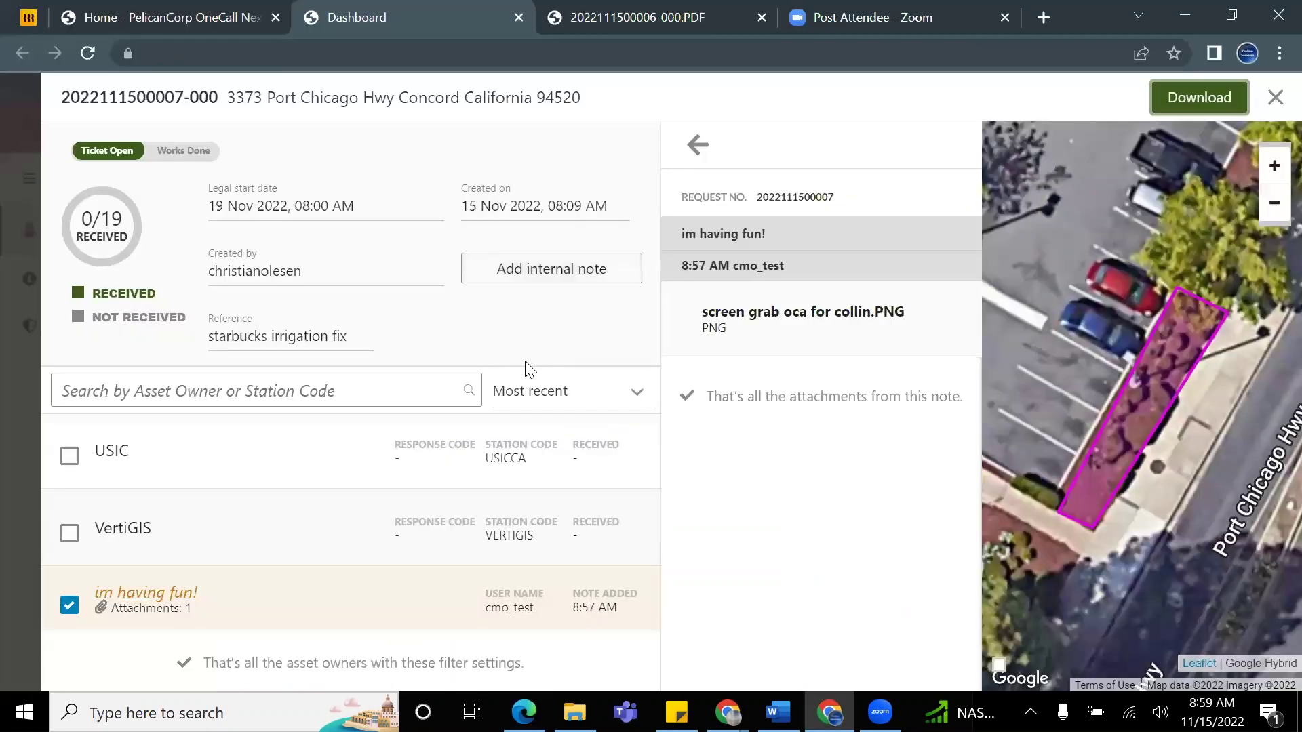
{"action": "scroll", "coordinate": [292, 474], "scroll_direction": "up", "scroll_amount": 12}
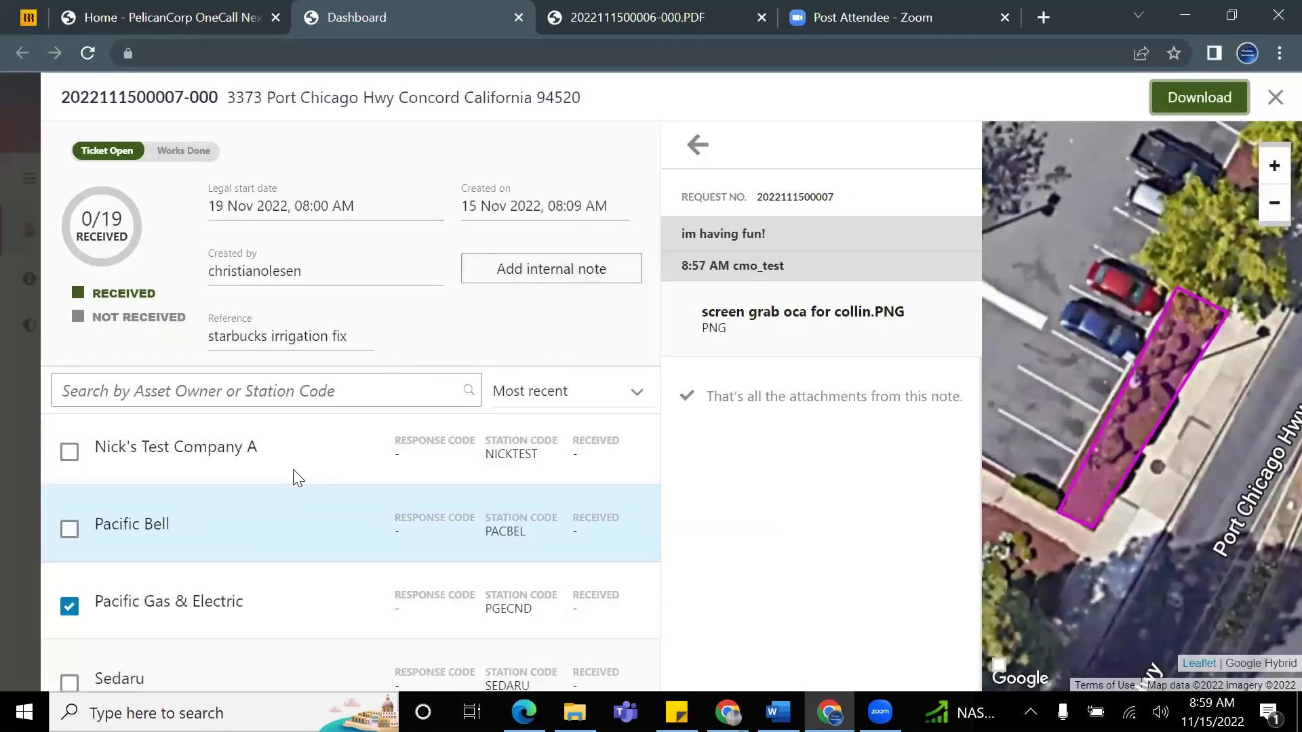
{"action": "scroll", "coordinate": [353, 488], "scroll_direction": "up", "scroll_amount": 3}
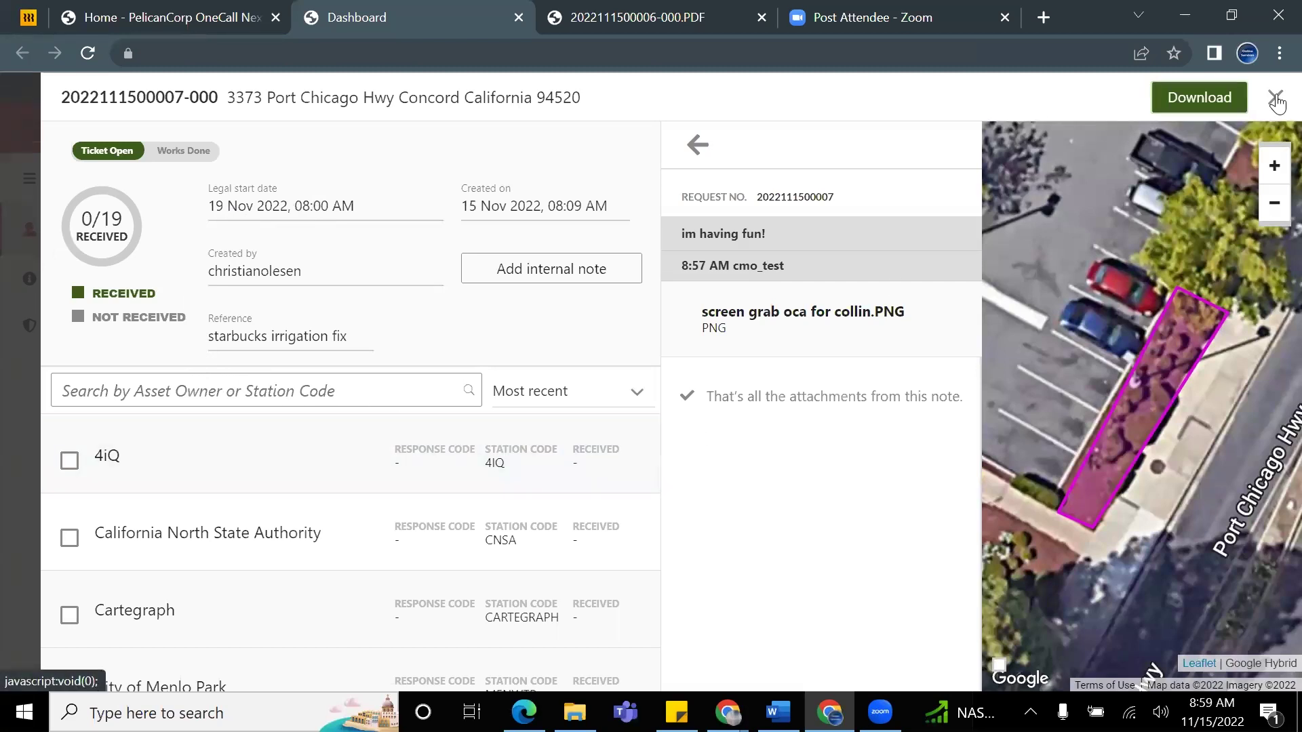
{"action": "left_click", "coordinate": [1276, 101]}
{"action": "left_click", "coordinate": [400, 221]}
Step: Clear the 'starbucks' search so My Tickets lists all six open tickets
{"action": "key", "text": "BackSpace"}
{"action": "key", "text": "BackSpace"}
{"action": "key", "text": "BackSpace"}
{"action": "key", "text": "BackSpace"}
{"action": "key", "text": "BackSpace"}
{"action": "key", "text": "BackSpace"}
{"action": "key", "text": "BackSpace"}
{"action": "key", "text": "BackSpace"}
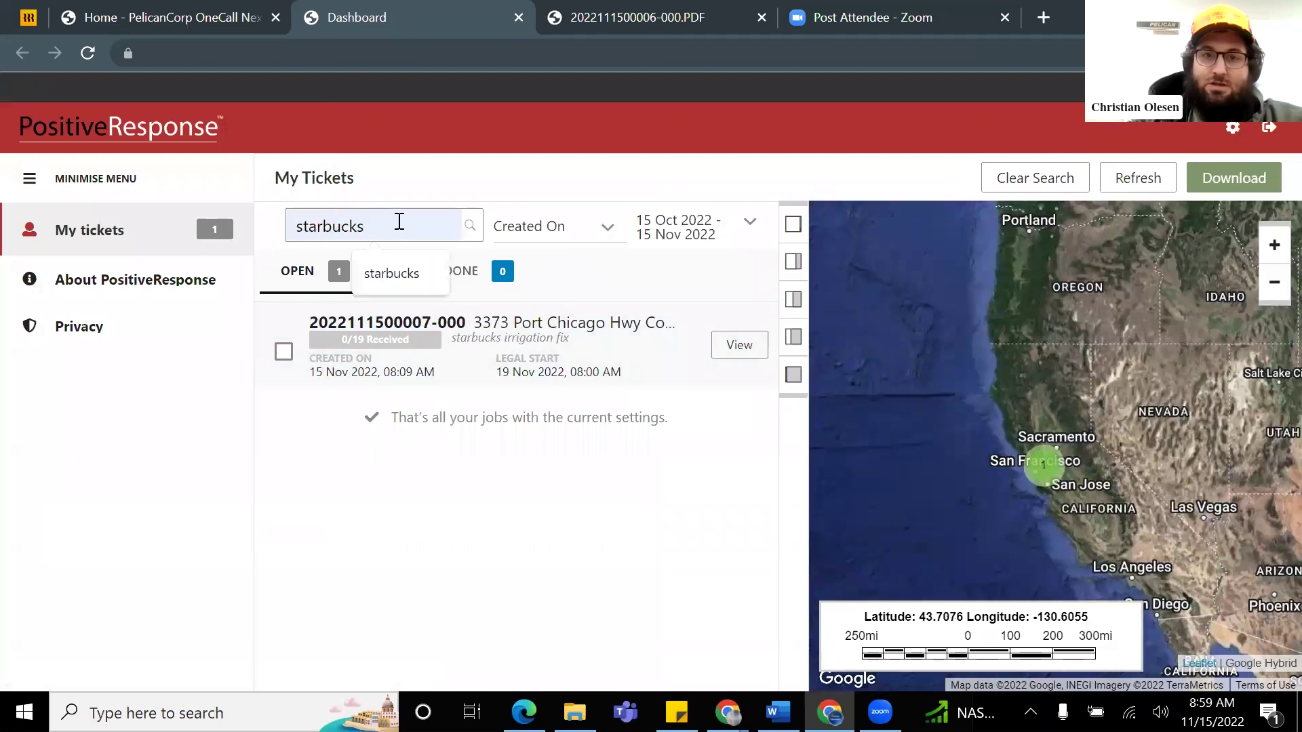
{"action": "key", "text": "Return"}
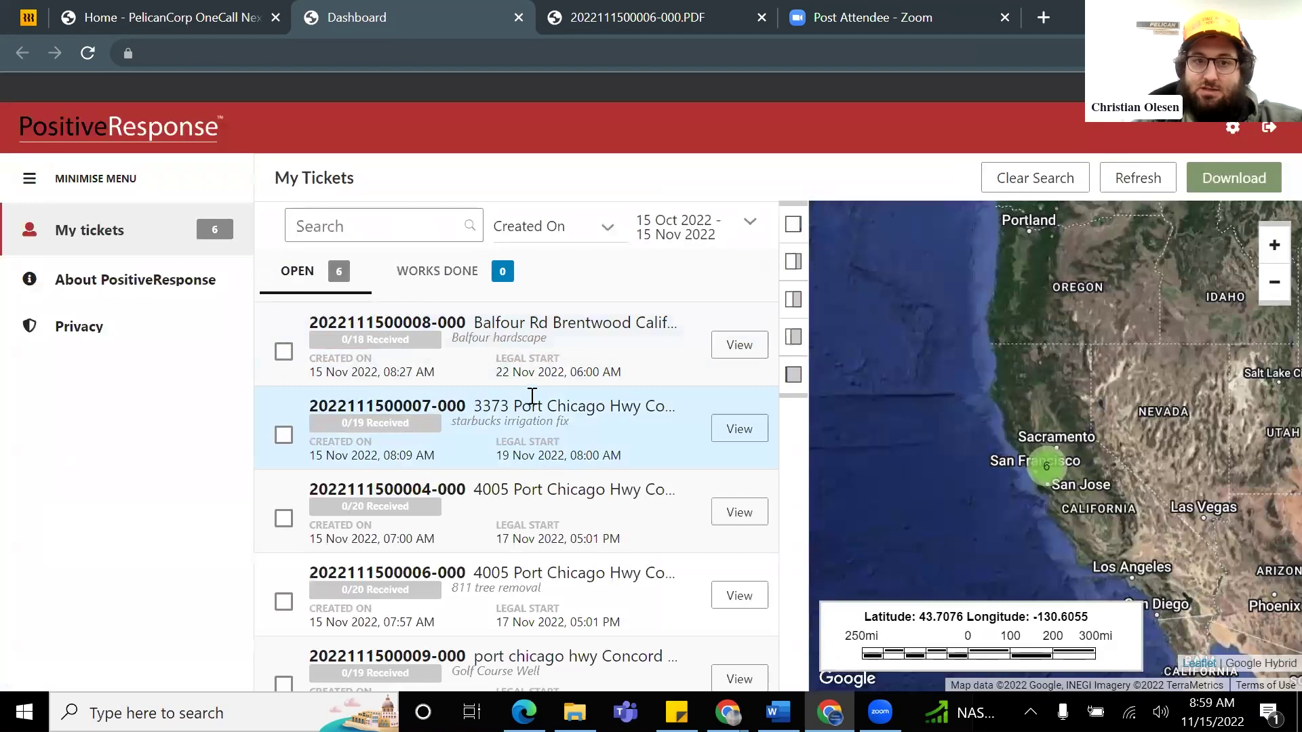
{"action": "scroll", "coordinate": [532, 396], "scroll_direction": "down", "scroll_amount": 3}
{"action": "scroll", "coordinate": [516, 424], "scroll_direction": "up", "scroll_amount": 3}
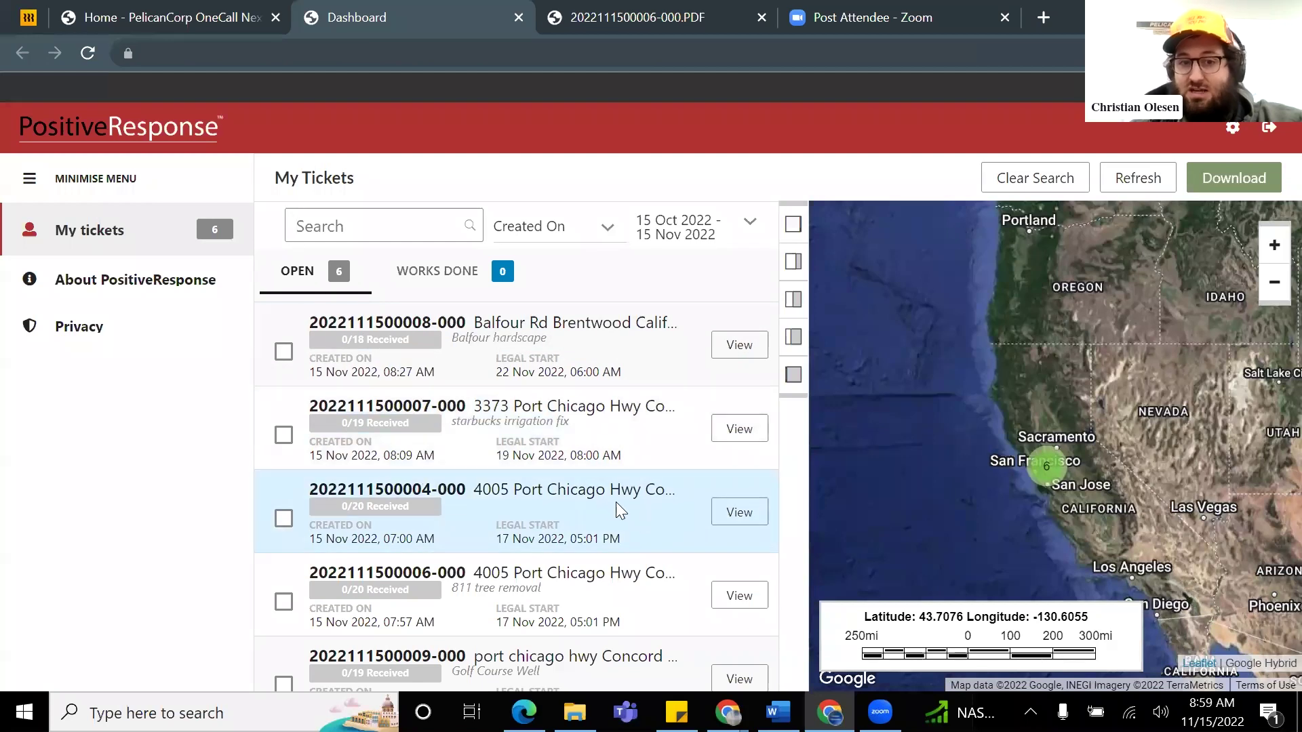
{"action": "scroll", "coordinate": [614, 467], "scroll_direction": "down", "scroll_amount": 1}
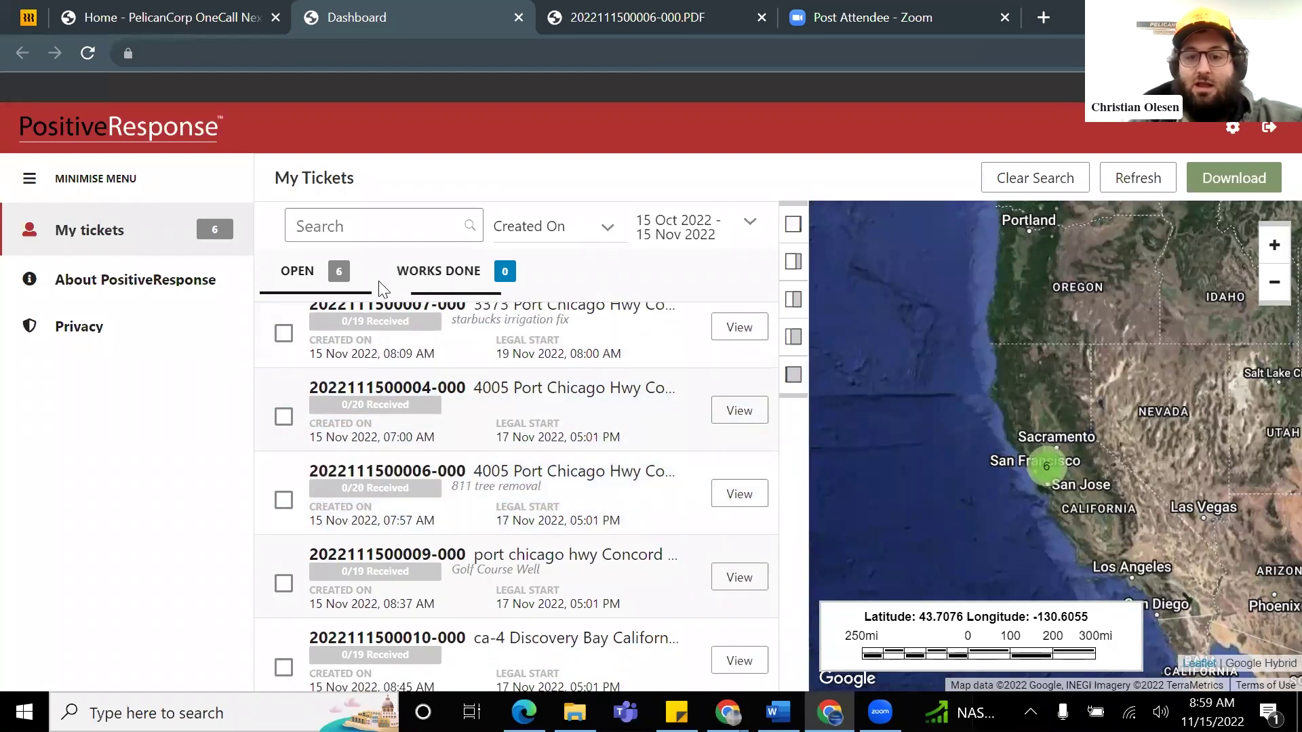
Step: Search for 'balfour' to find the Balfour Rd ticket, then clear the search box
{"action": "type", "text": "balfou"}
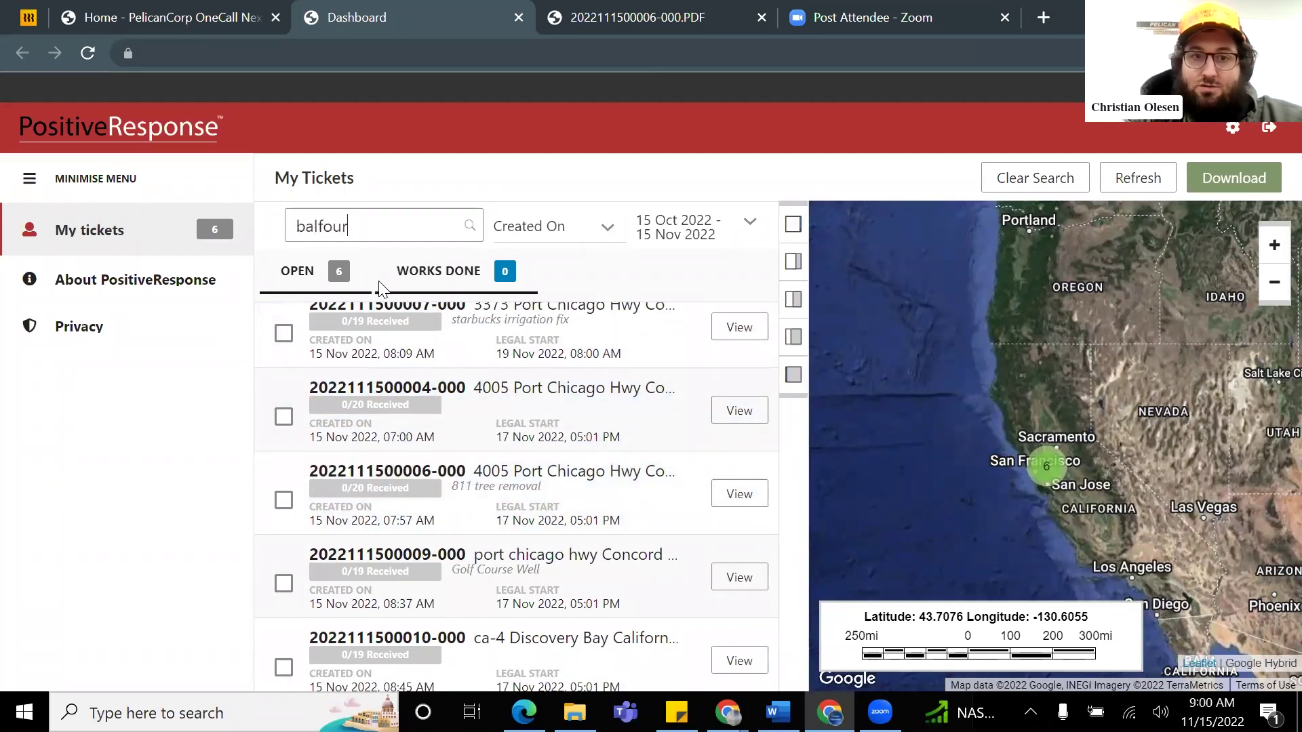
{"action": "type", "text": "r"}
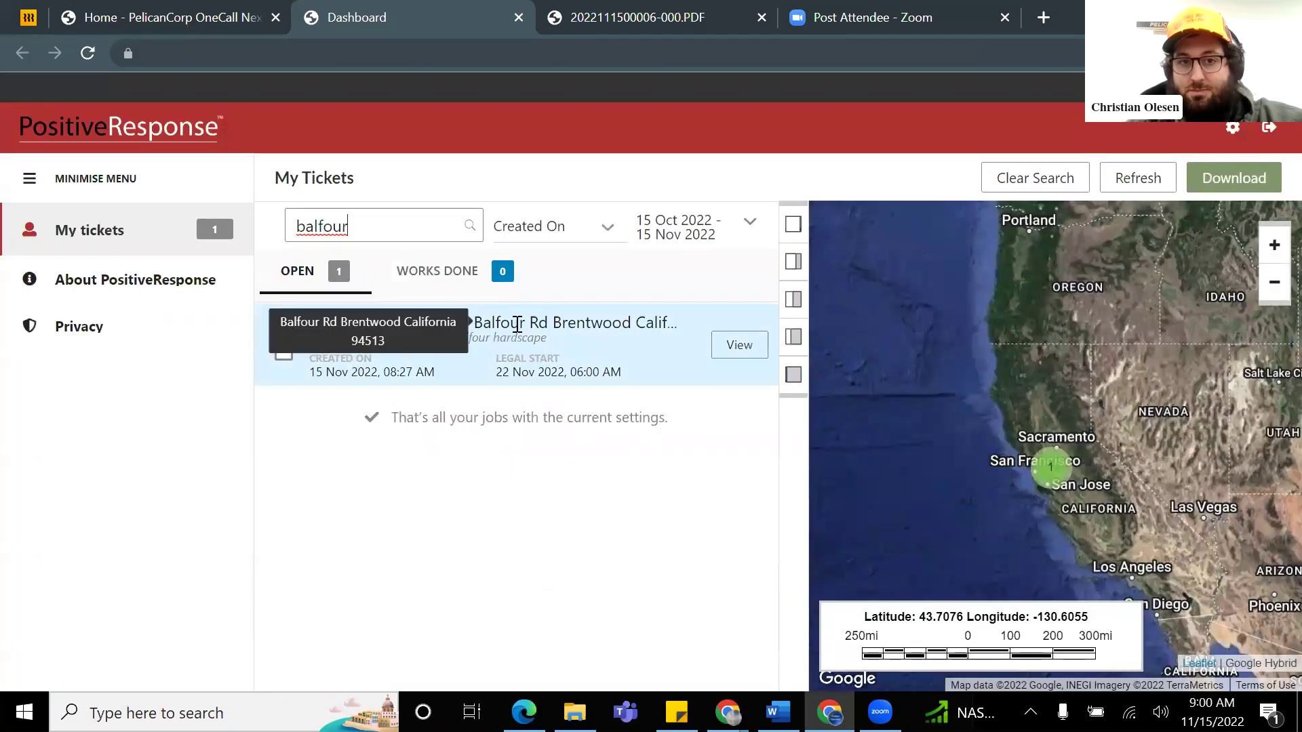
{"action": "double_click", "coordinate": [364, 227]}
{"action": "key", "text": "BackSpace"}
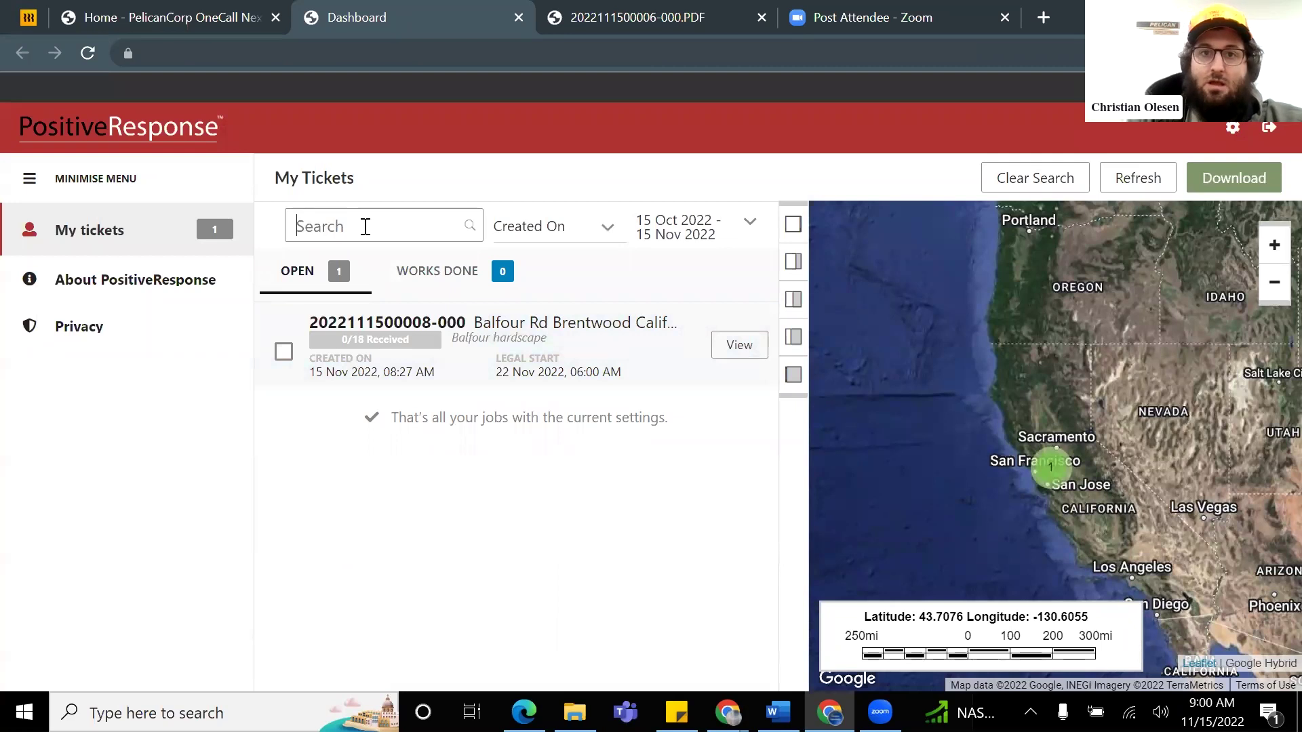
{"action": "left_click", "coordinate": [29, 180]}
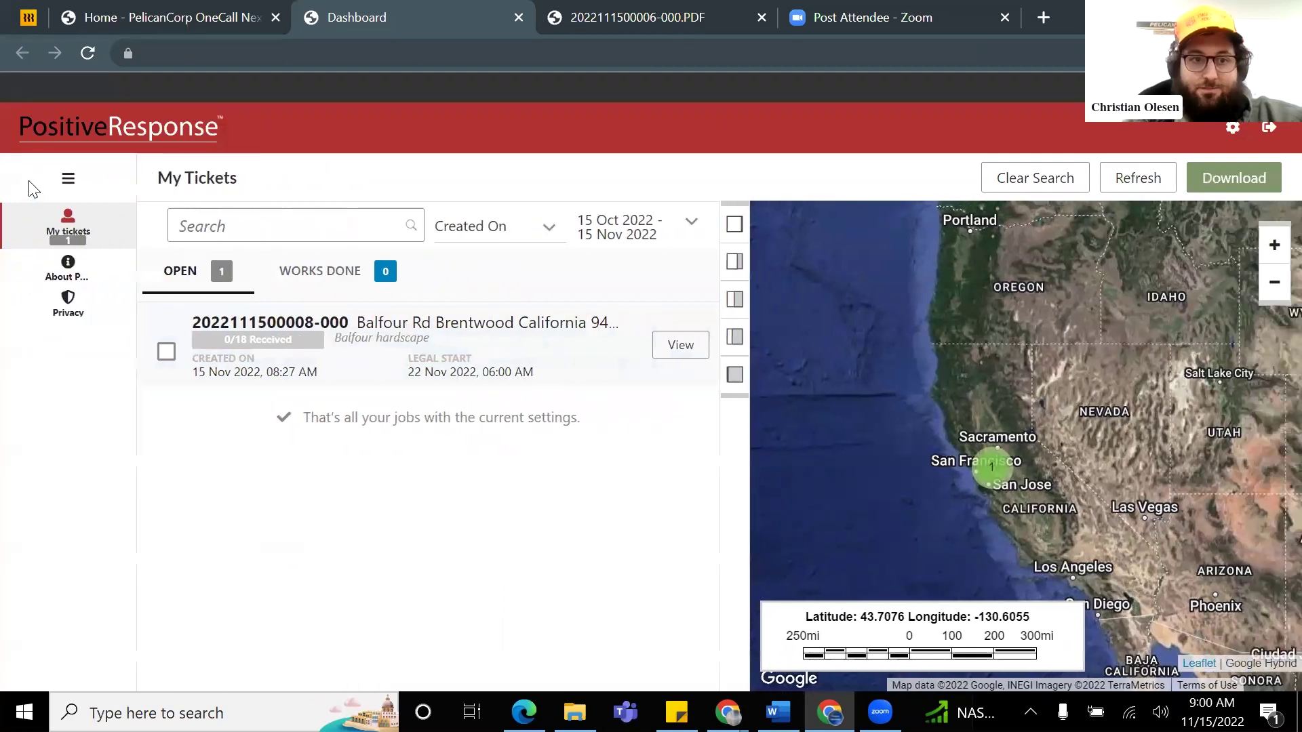
{"action": "left_click", "coordinate": [29, 179]}
{"action": "key", "text": "alt+Tab"}
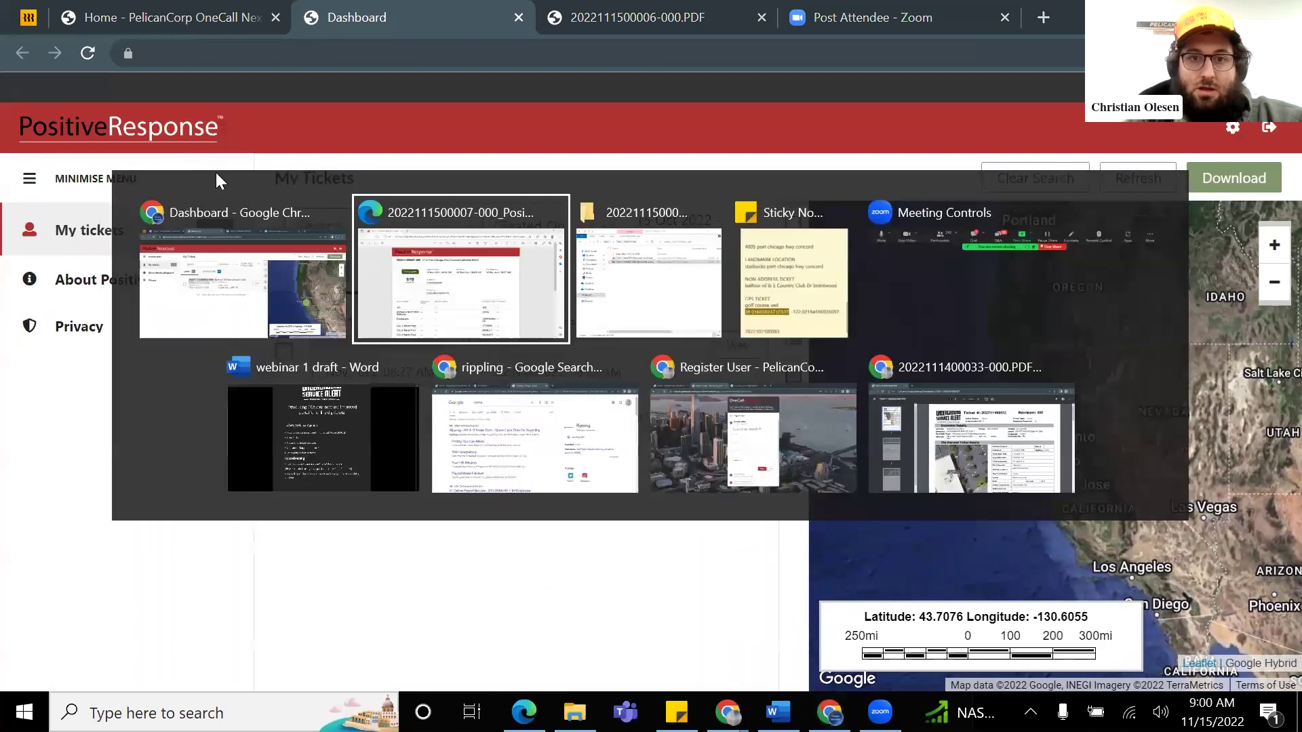
{"action": "left_click", "coordinate": [231, 258]}
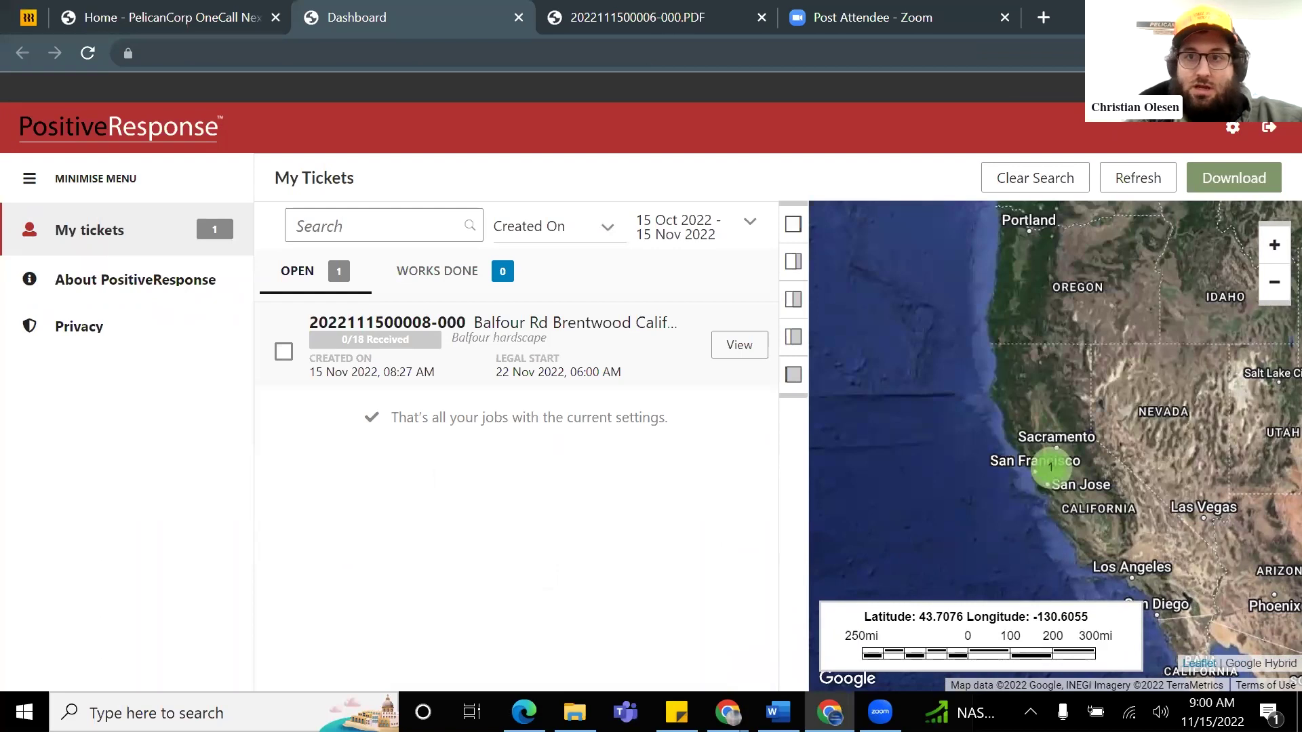
Step: Go to the OneCallAccess home tab and view the History list of 11/15/2022 tickets
{"action": "left_click", "coordinate": [124, 19]}
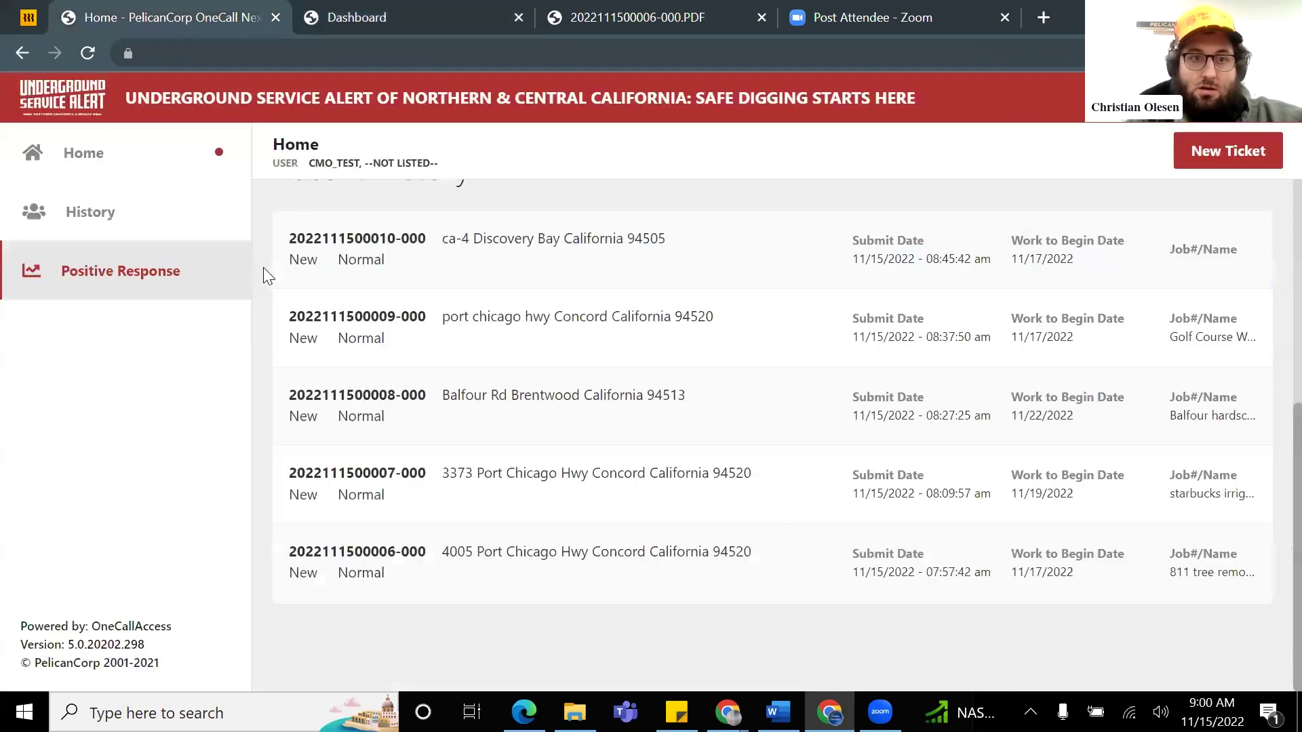
{"action": "scroll", "coordinate": [404, 305], "scroll_direction": "up", "scroll_amount": 5}
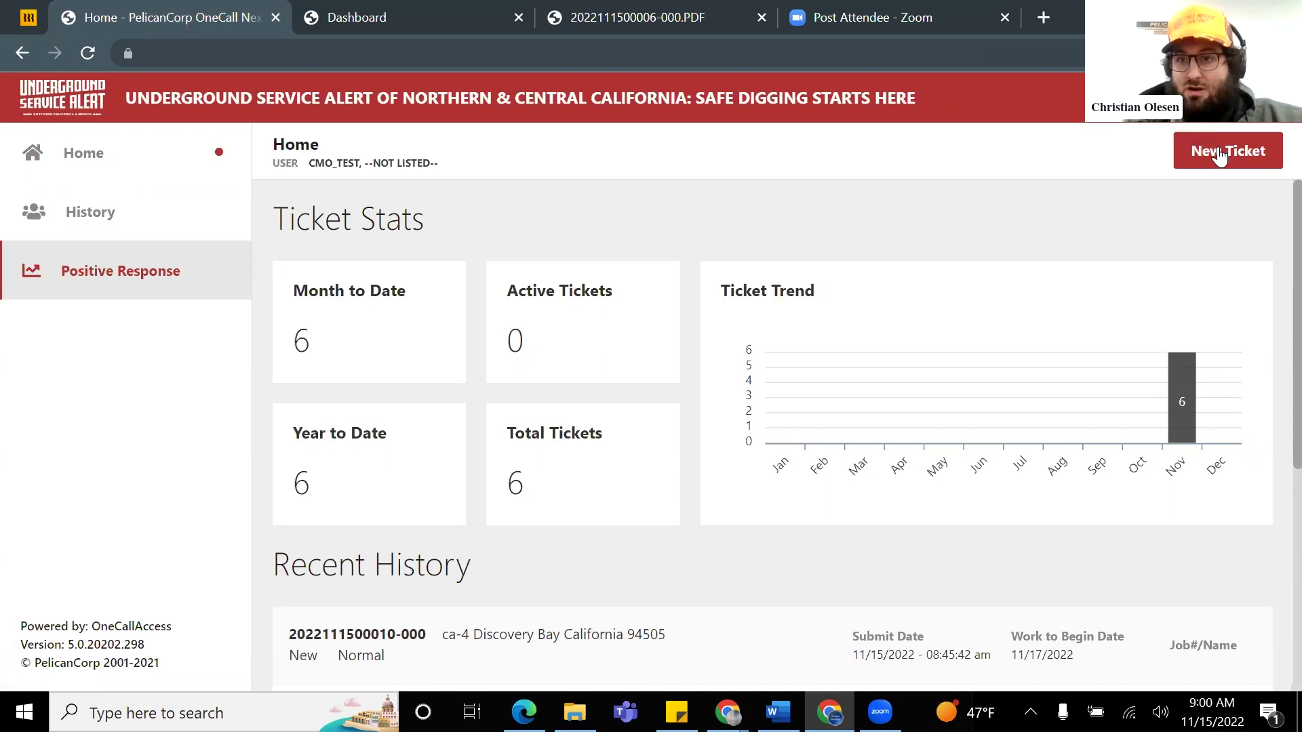
{"action": "left_click", "coordinate": [136, 212]}
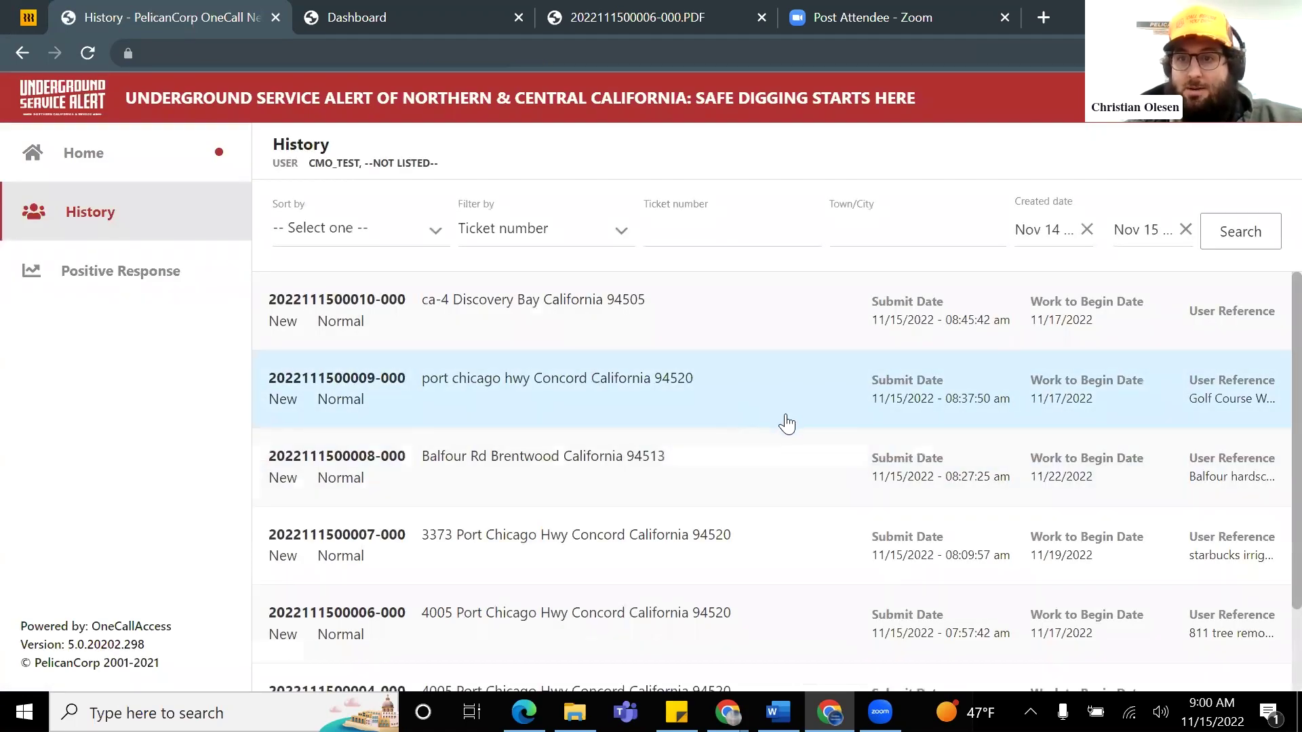
{"action": "scroll", "coordinate": [780, 428], "scroll_direction": "down", "scroll_amount": 2}
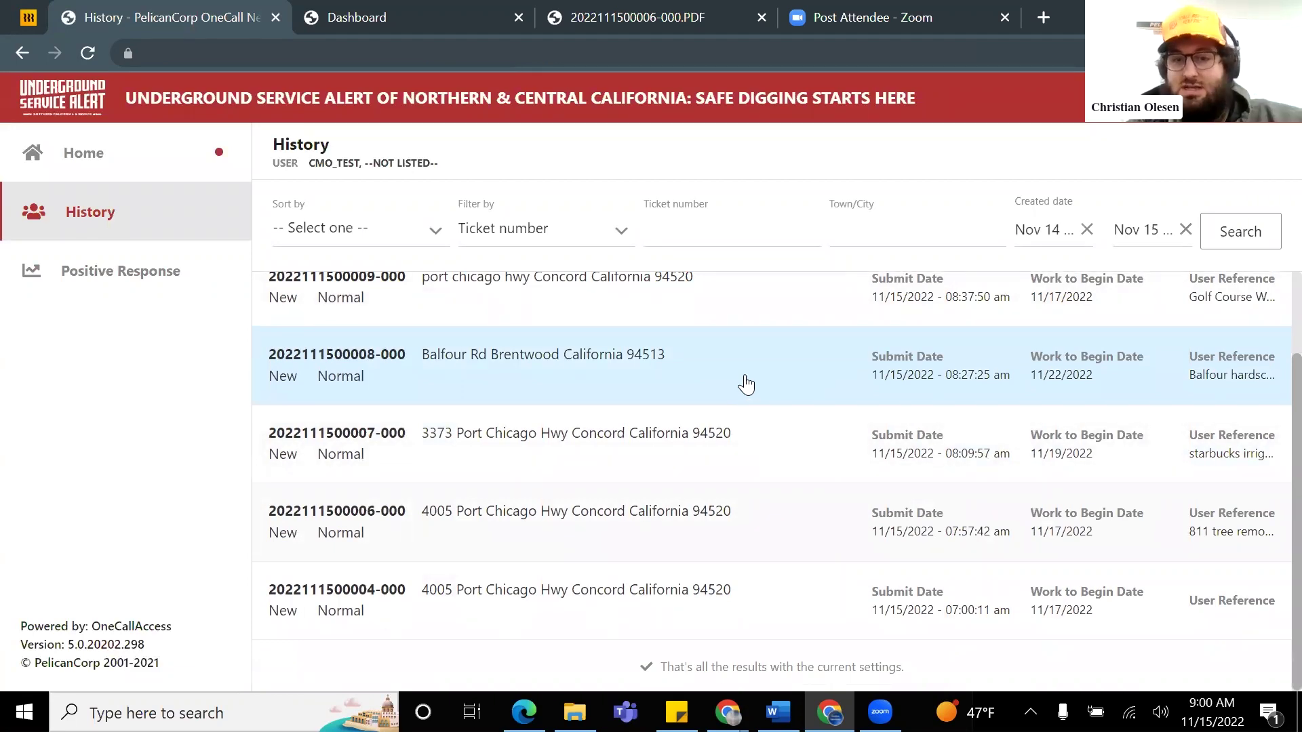
{"action": "left_click", "coordinate": [746, 385]}
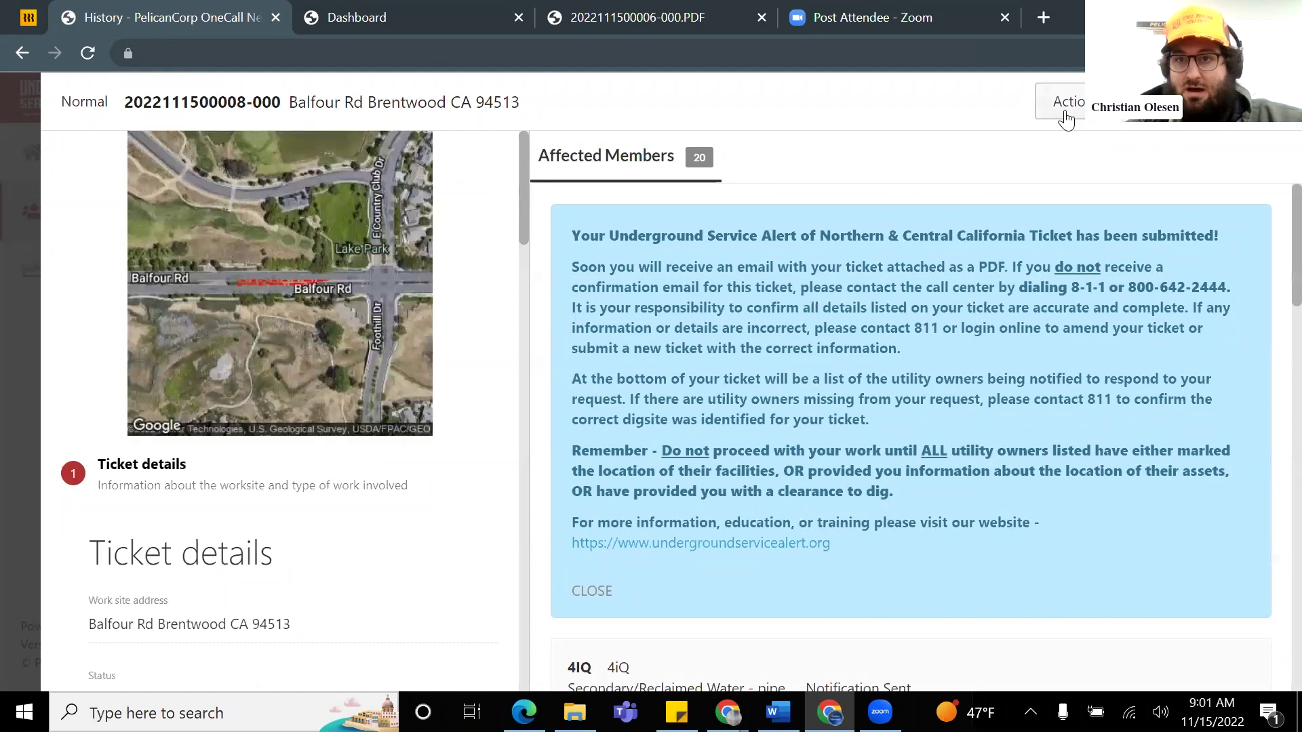
{"action": "left_click", "coordinate": [1070, 112]}
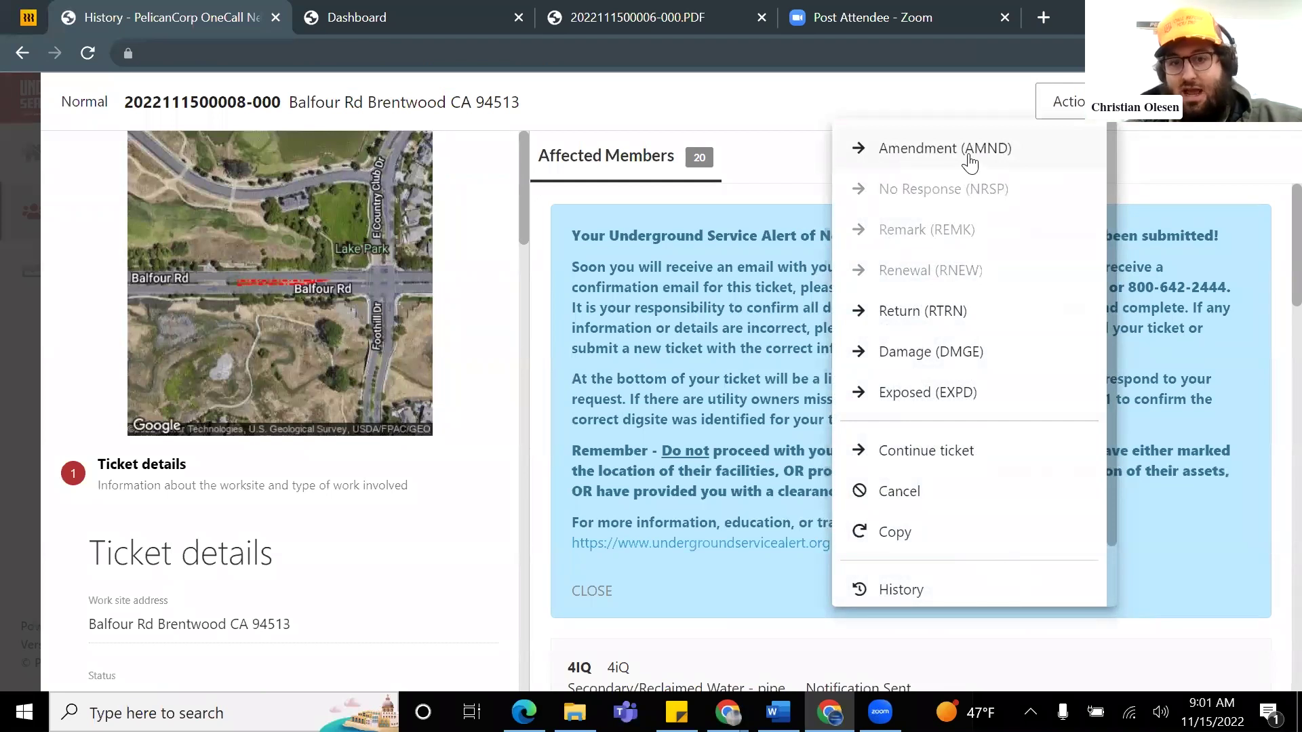
{"action": "left_click", "coordinate": [1015, 157]}
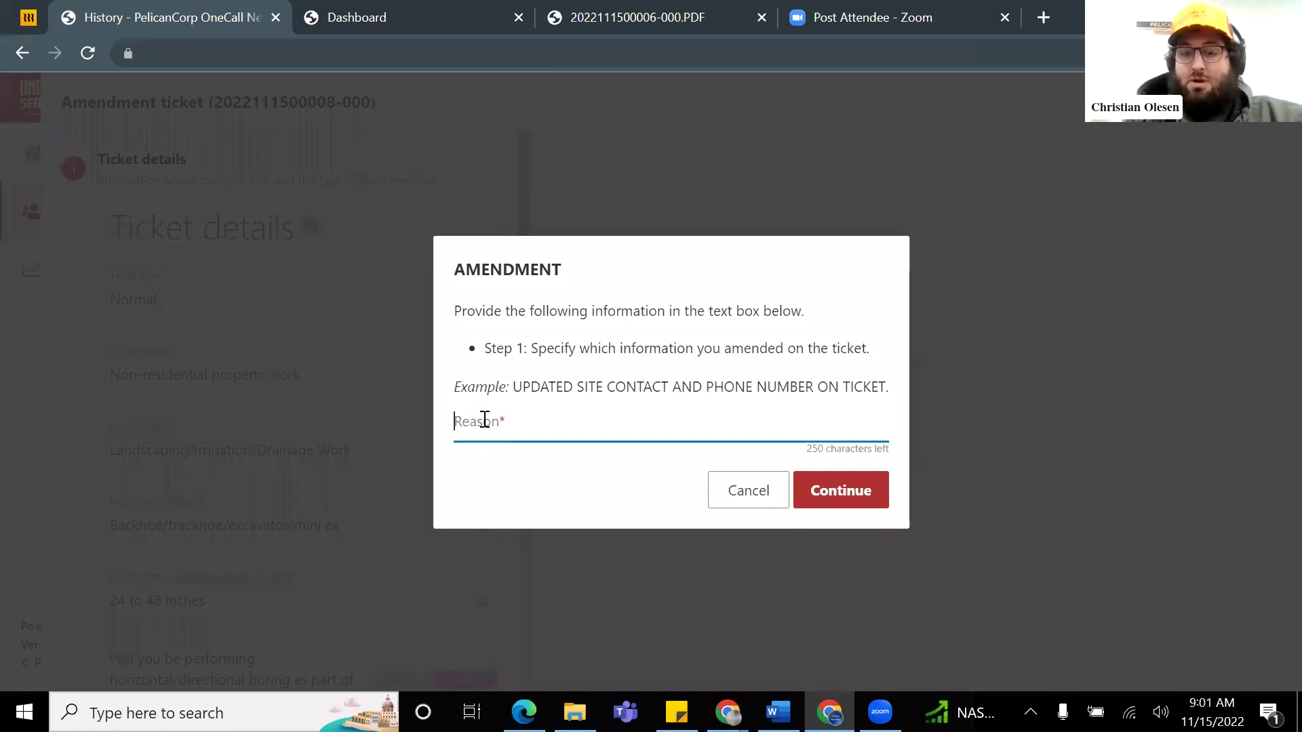
{"action": "type", "text": "Perm"}
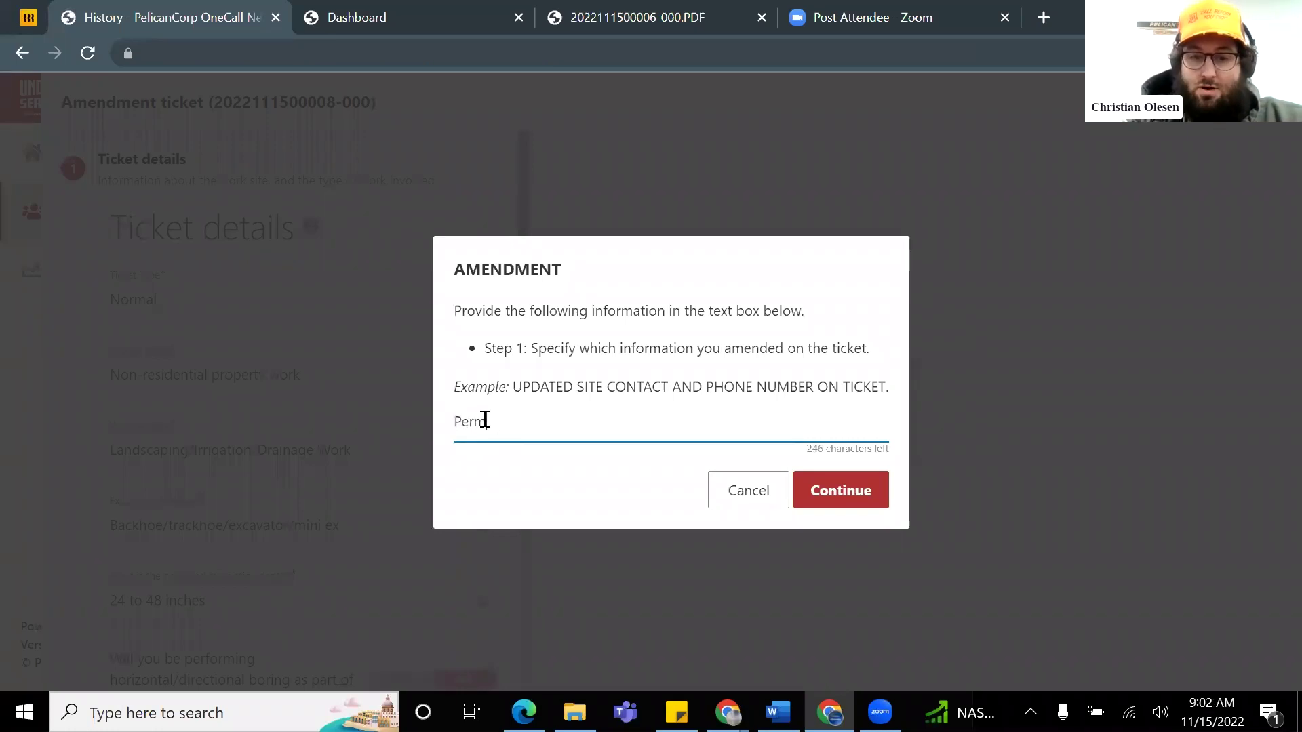
{"action": "type", "text": "it number upda"}
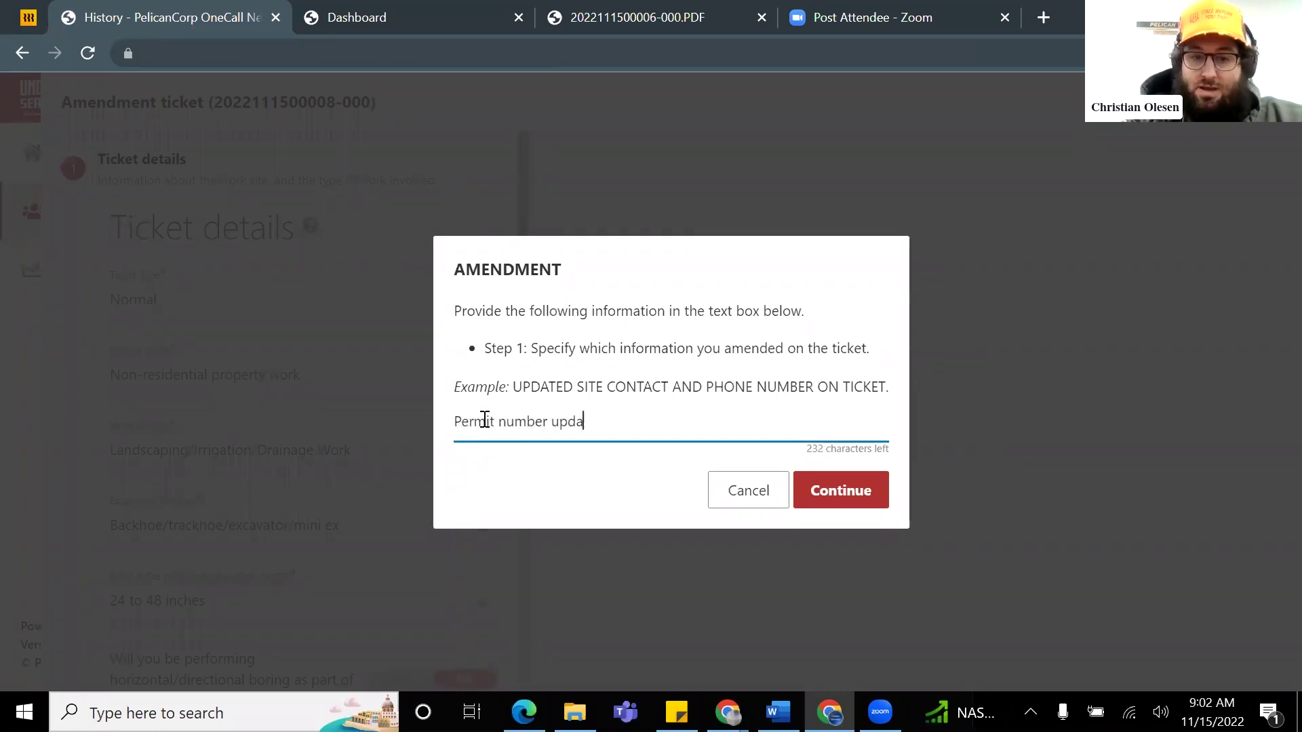
{"action": "type", "text": "te"}
Step: Continue past the reason and replace the permit number with BLD-2122bwood
{"action": "left_click", "coordinate": [864, 496]}
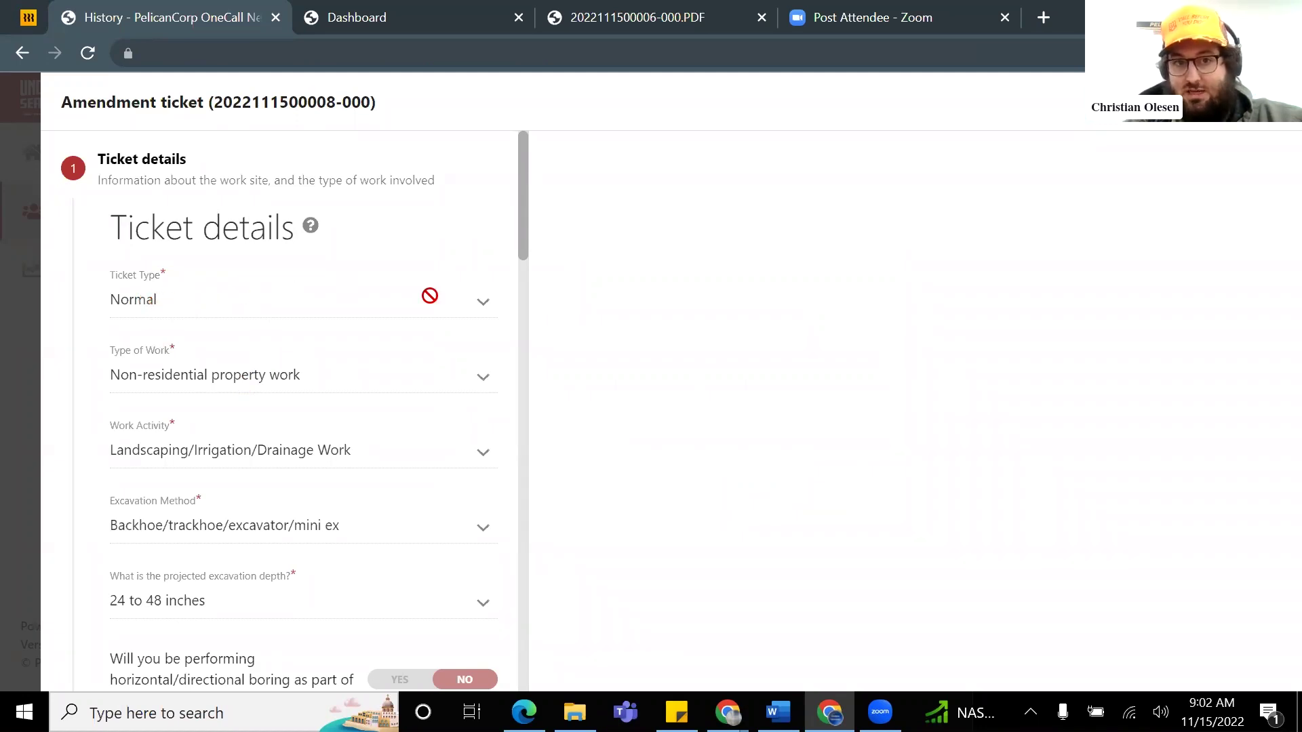
{"action": "scroll", "coordinate": [315, 244], "scroll_direction": "down", "scroll_amount": 3}
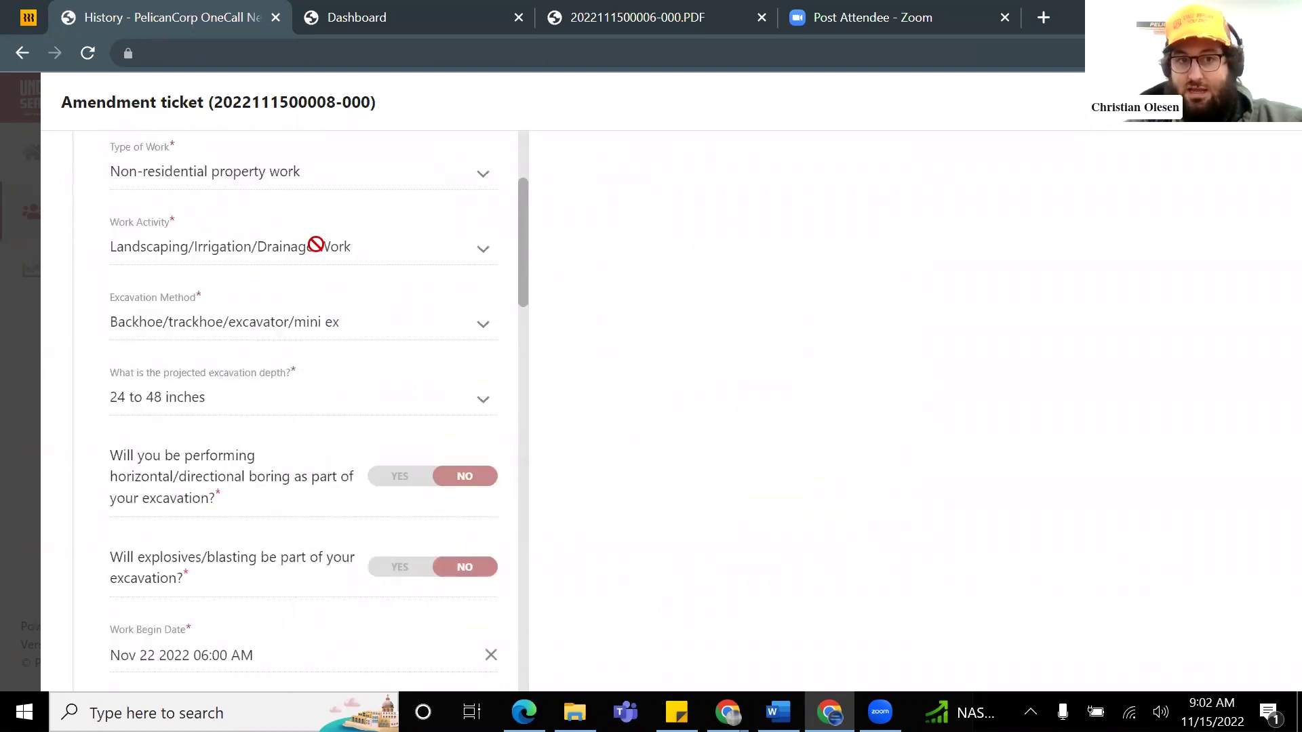
{"action": "scroll", "coordinate": [255, 399], "scroll_direction": "down", "scroll_amount": 2}
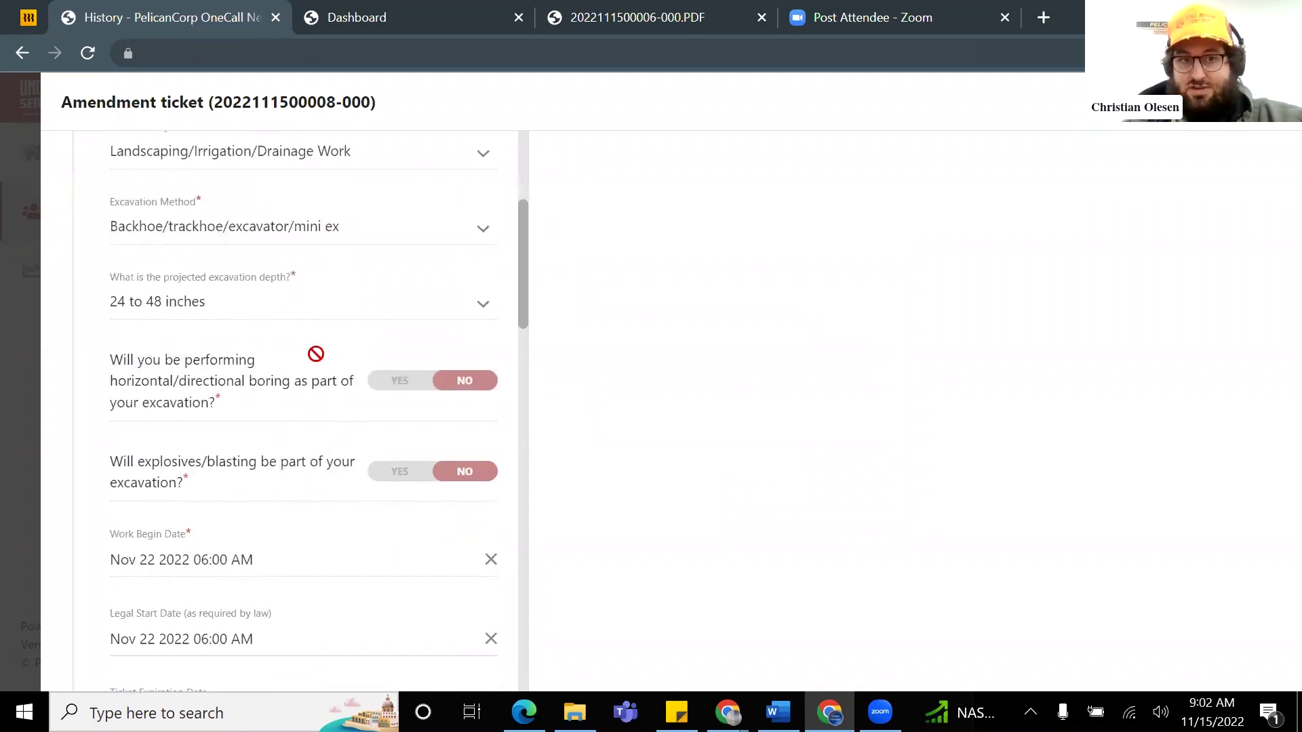
{"action": "scroll", "coordinate": [316, 353], "scroll_direction": "up", "scroll_amount": 3}
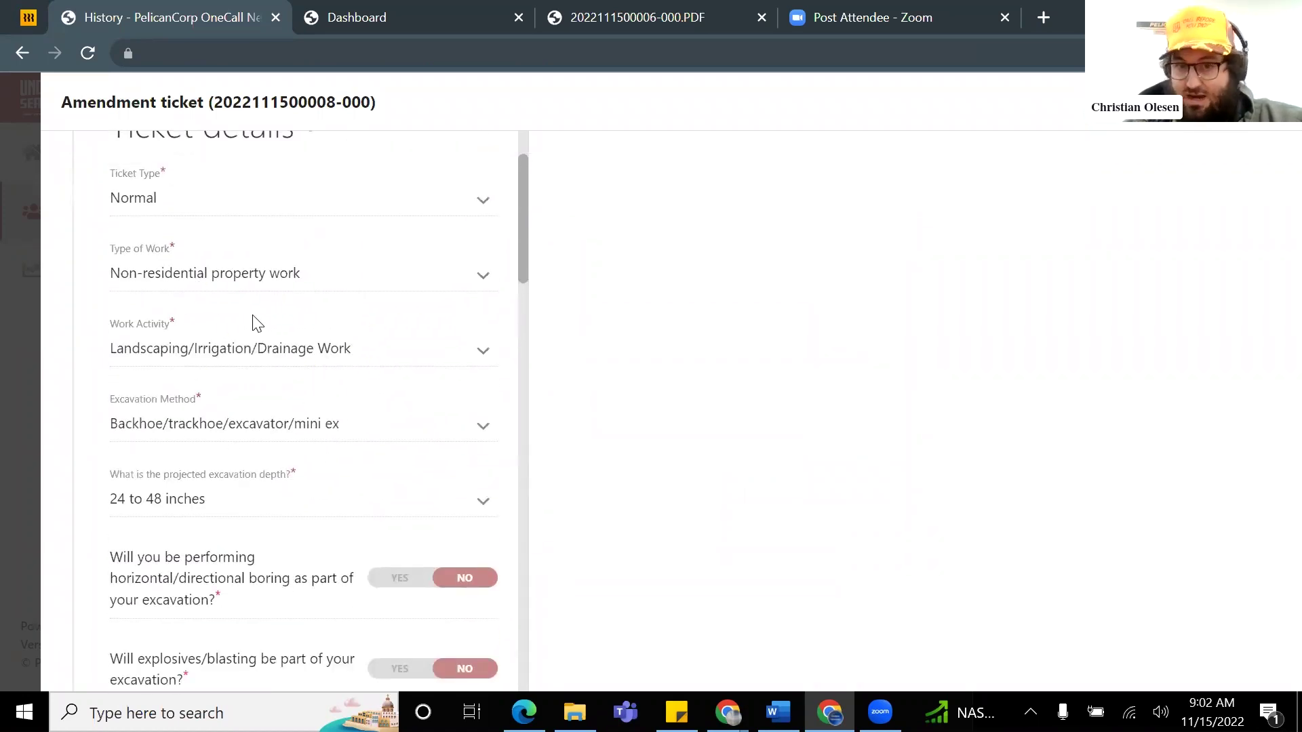
{"action": "scroll", "coordinate": [312, 348], "scroll_direction": "down", "scroll_amount": 3}
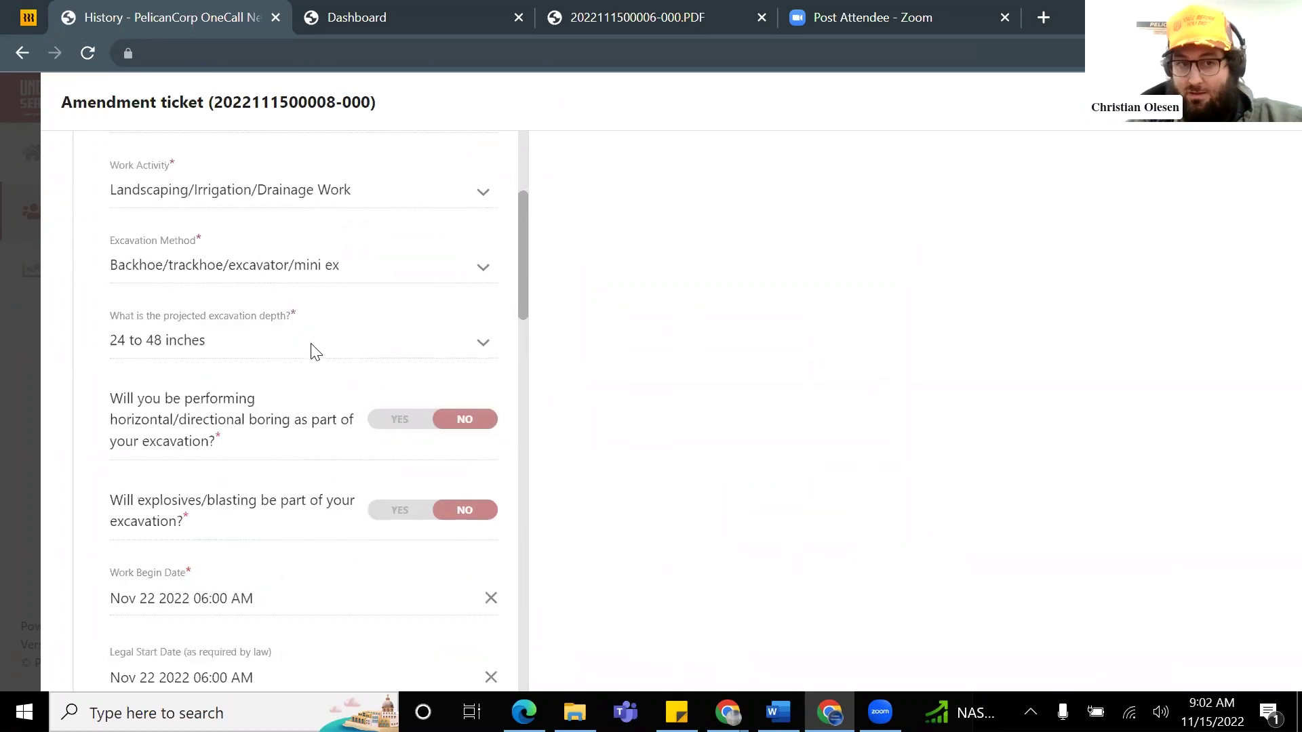
{"action": "scroll", "coordinate": [284, 363], "scroll_direction": "down", "scroll_amount": 1}
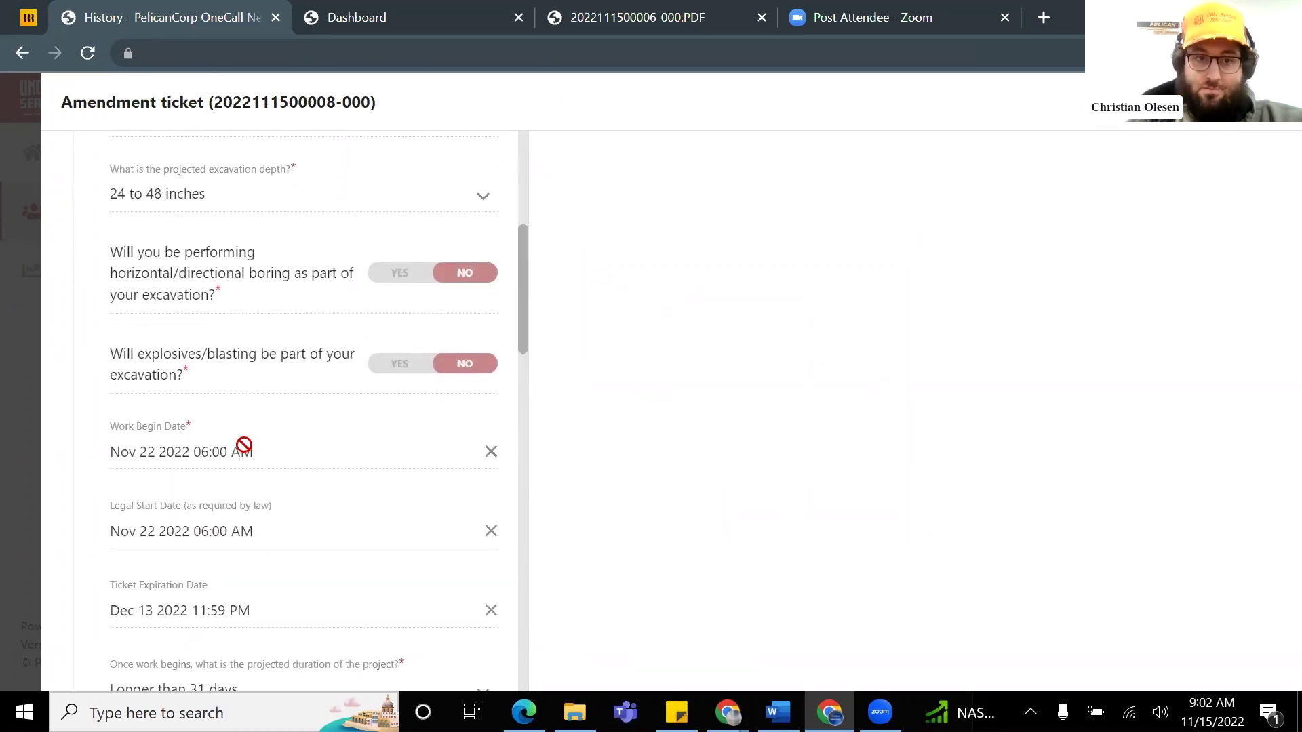
{"action": "scroll", "coordinate": [251, 427], "scroll_direction": "down", "scroll_amount": 1}
{"action": "scroll", "coordinate": [196, 366], "scroll_direction": "down", "scroll_amount": 2}
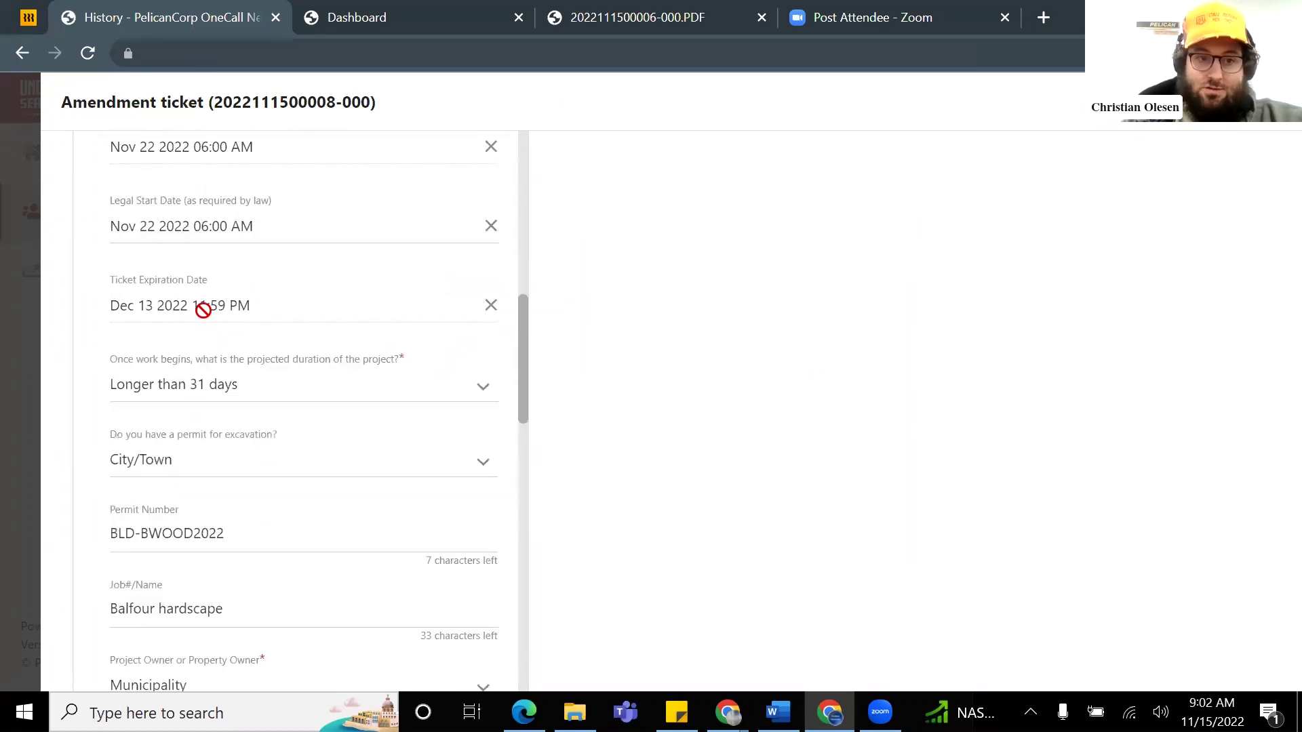
{"action": "scroll", "coordinate": [192, 407], "scroll_direction": "down", "scroll_amount": 1}
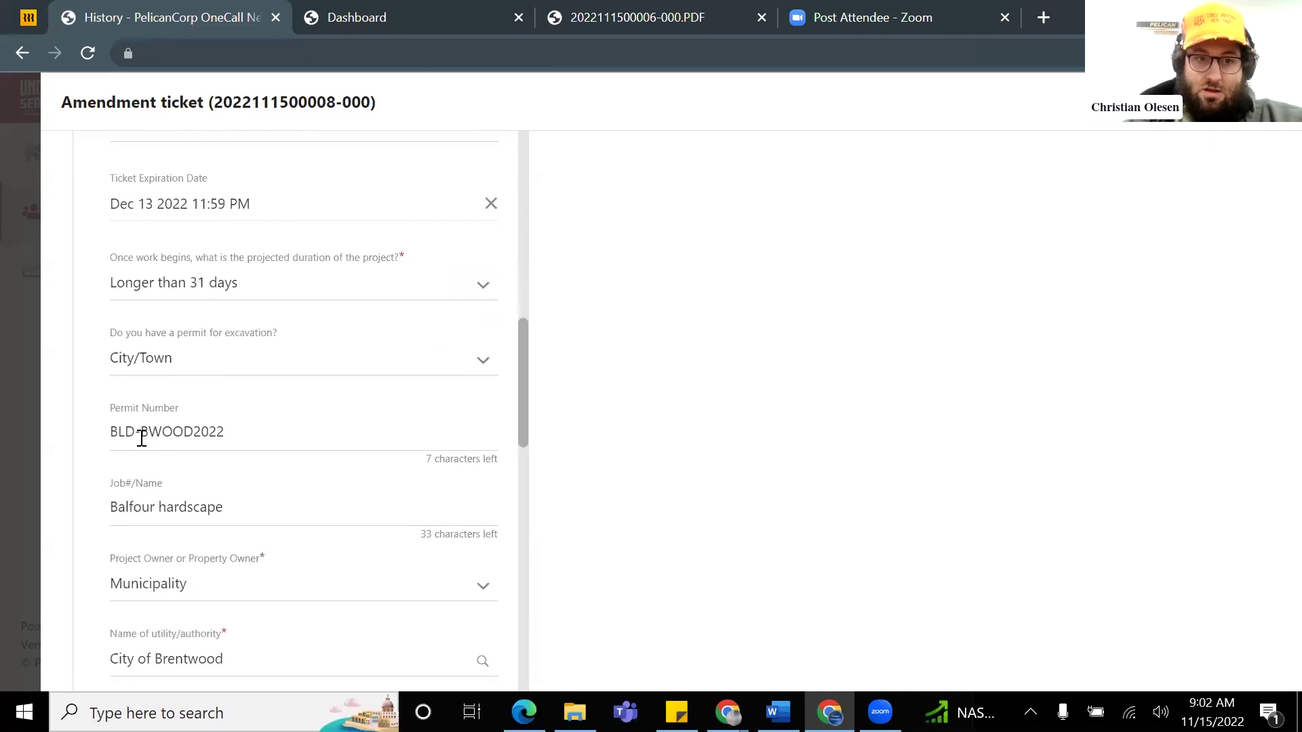
{"action": "triple_click", "coordinate": [167, 427]}
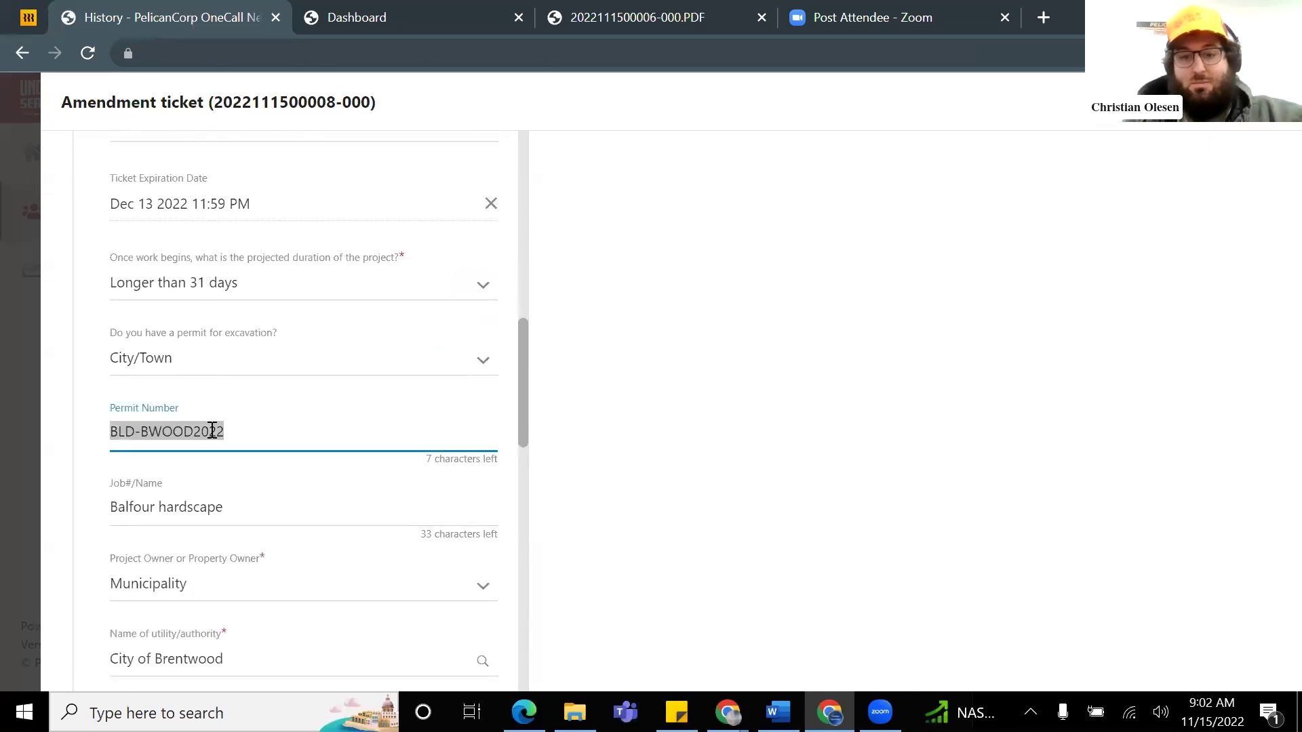
{"action": "type", "text": "BLD"}
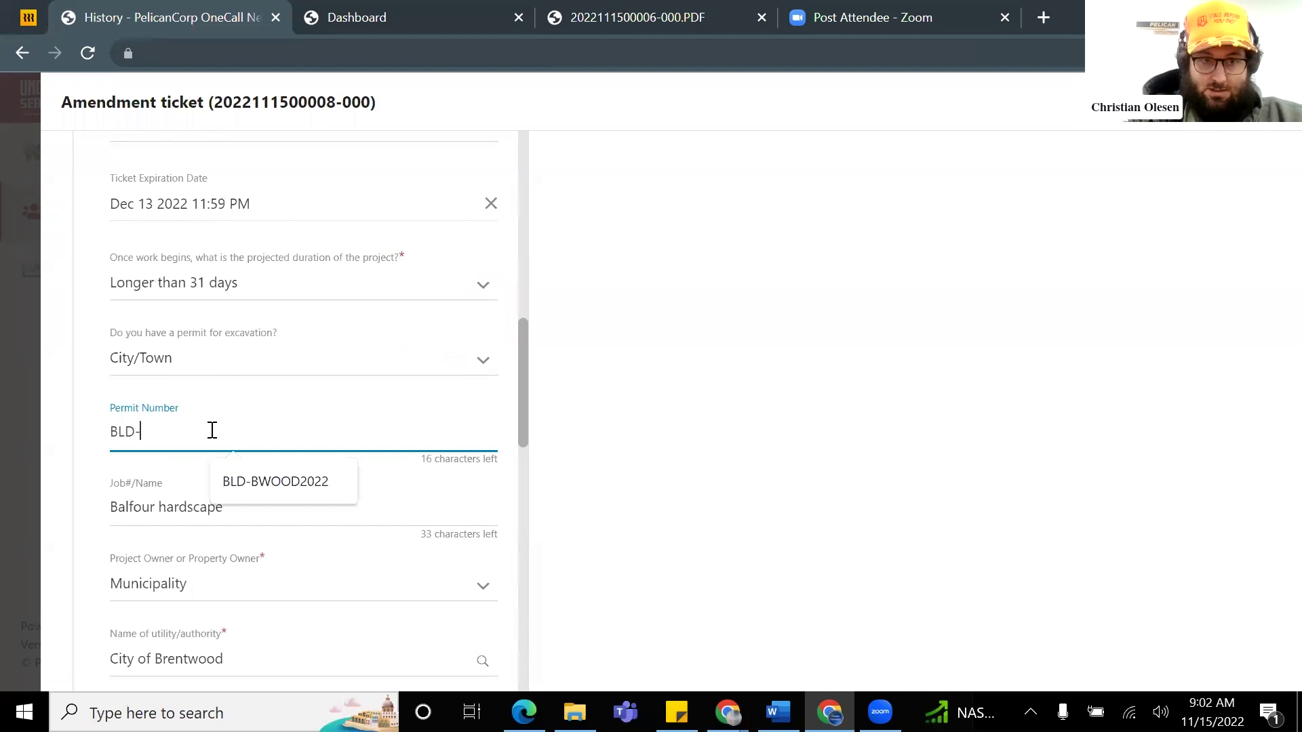
{"action": "type", "text": "-2"}
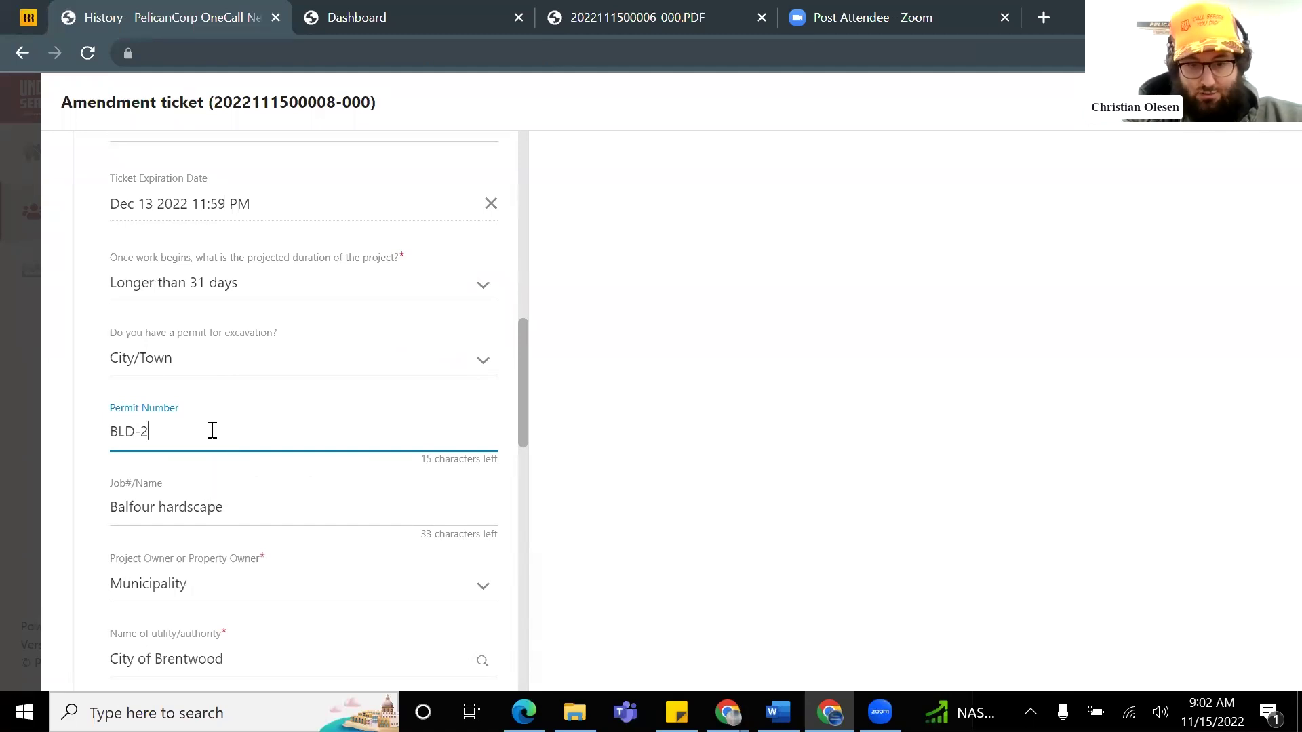
{"action": "type", "text": "122"}
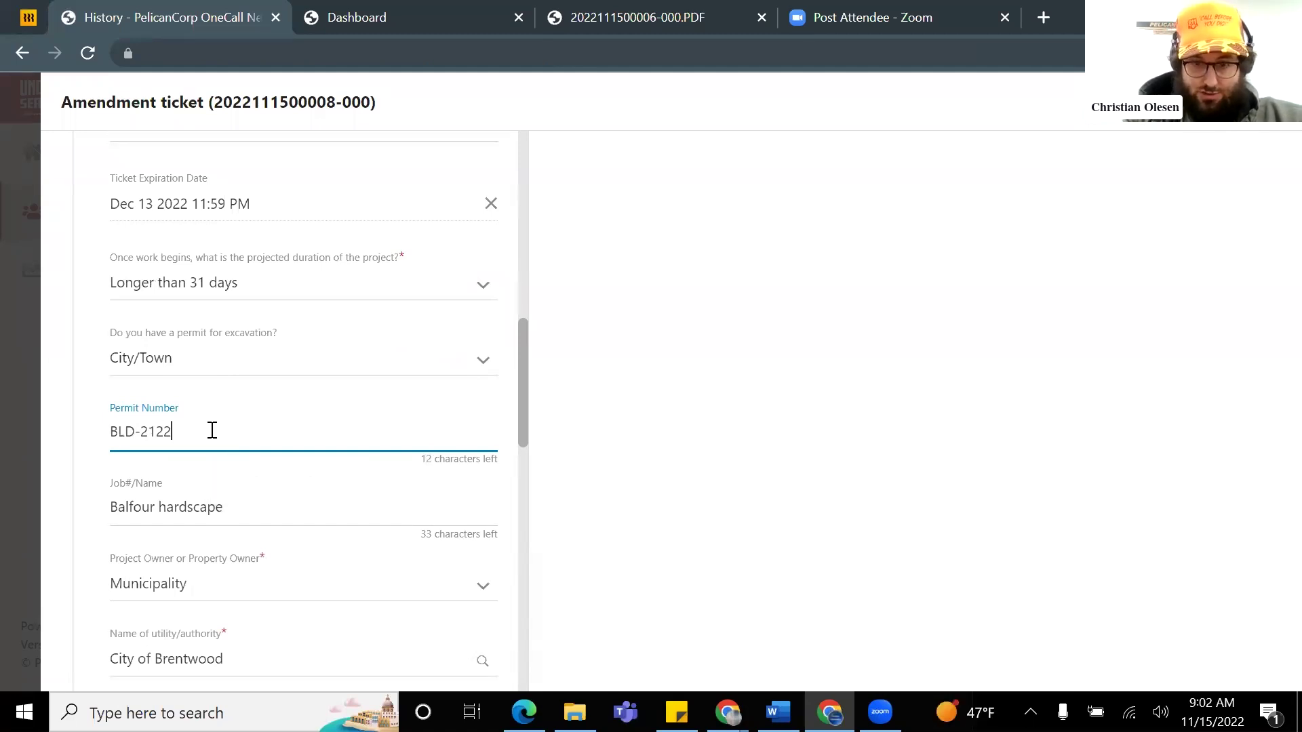
{"action": "type", "text": "bwood"}
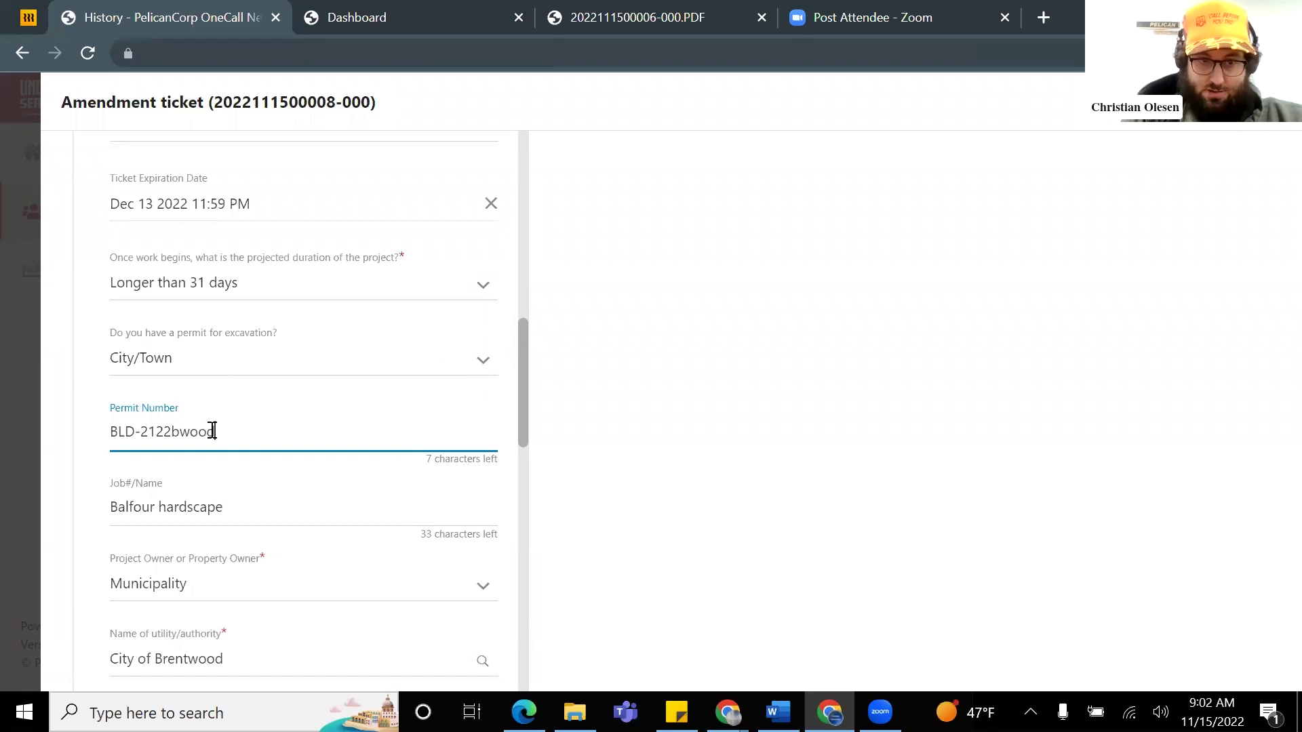
Step: Review the site contact name and phone, leaving them unchanged, and continue to dig site confirmation
{"action": "scroll", "coordinate": [258, 400], "scroll_direction": "down", "scroll_amount": 1}
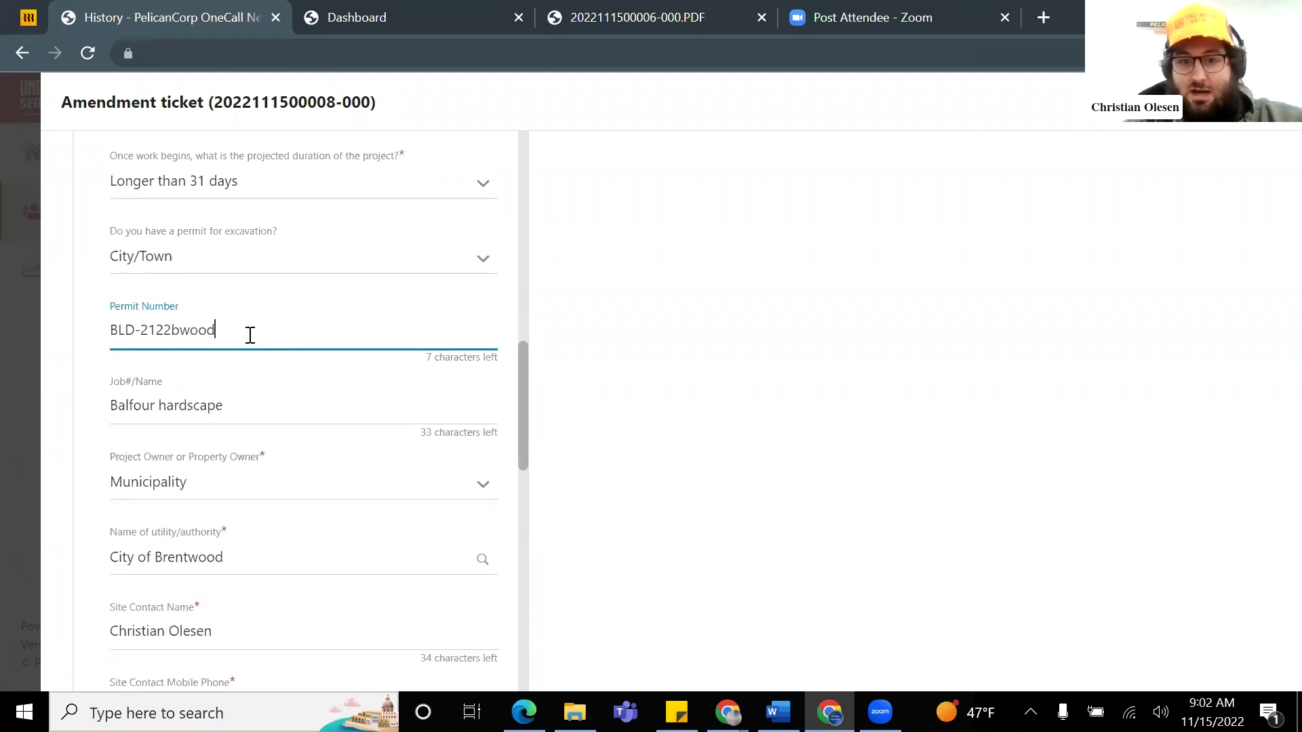
{"action": "scroll", "coordinate": [264, 386], "scroll_direction": "down", "scroll_amount": 2}
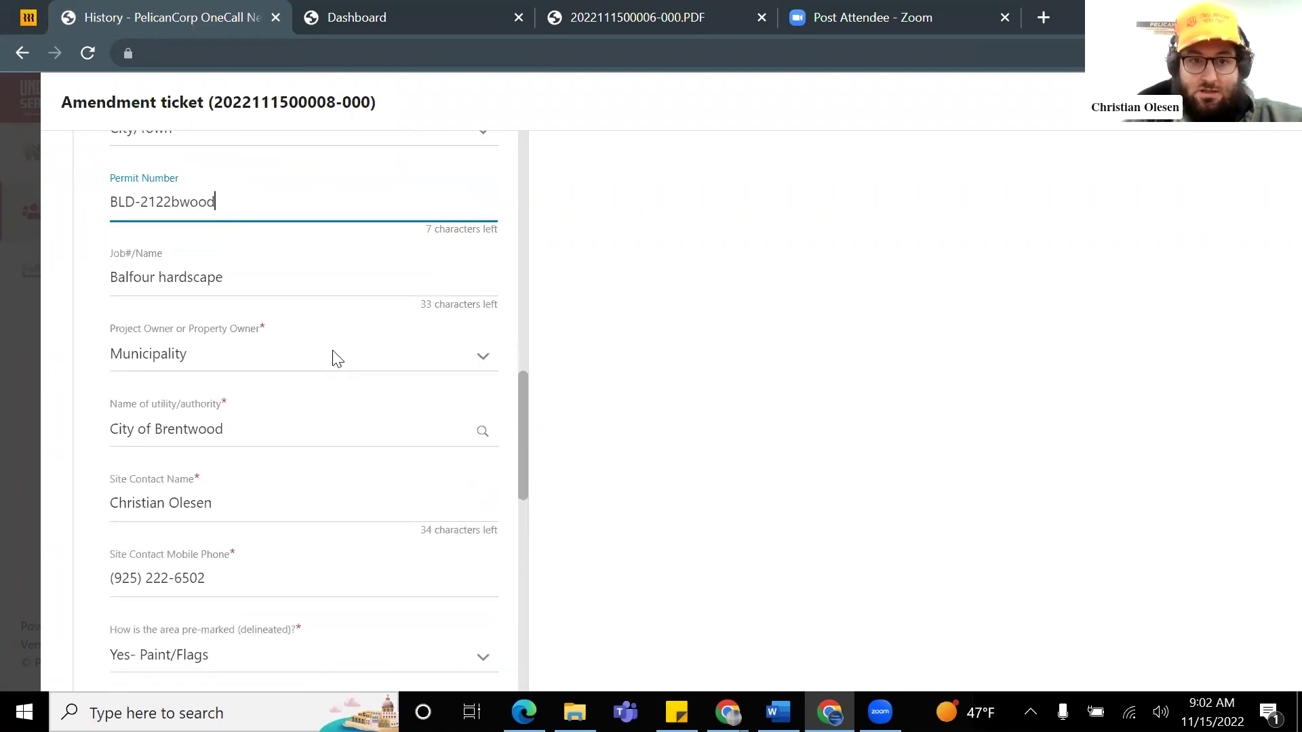
{"action": "scroll", "coordinate": [337, 359], "scroll_direction": "down", "scroll_amount": 3}
{"action": "scroll", "coordinate": [387, 320], "scroll_direction": "down", "scroll_amount": 1}
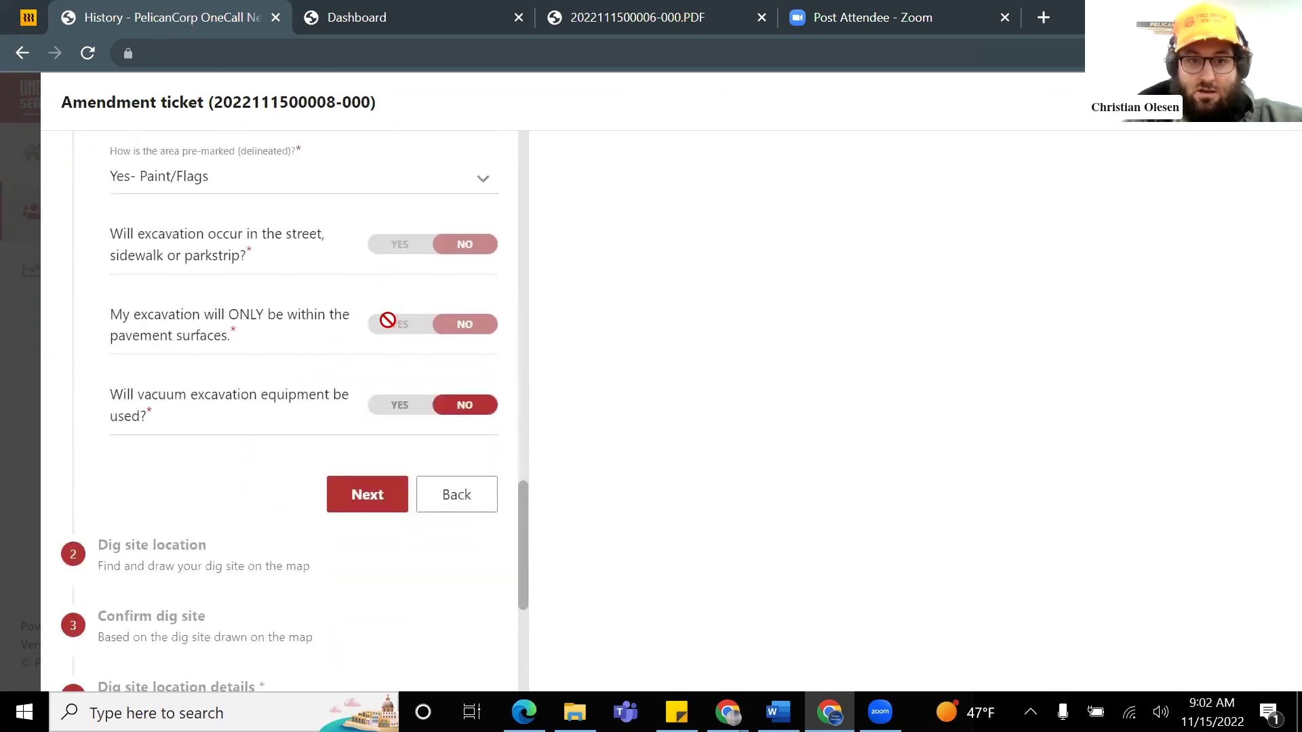
{"action": "scroll", "coordinate": [224, 430], "scroll_direction": "up", "scroll_amount": 2}
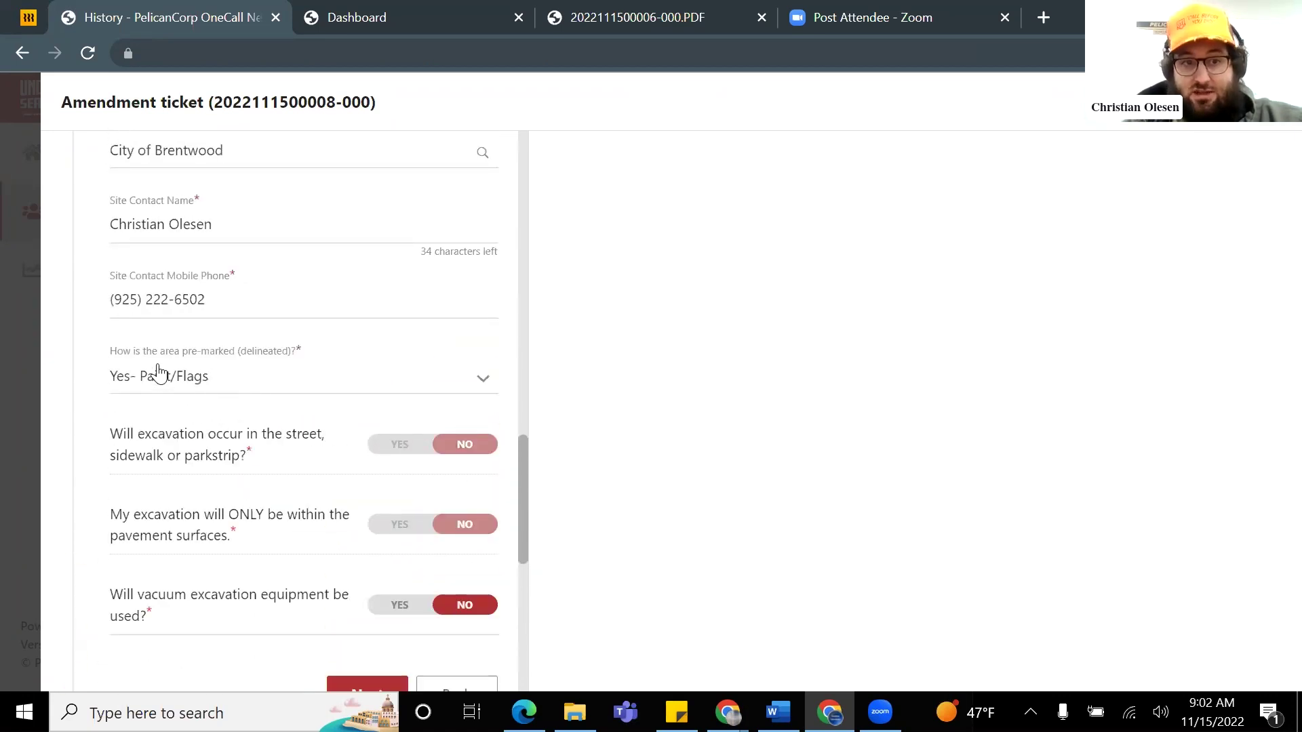
{"action": "scroll", "coordinate": [241, 432], "scroll_direction": "up", "scroll_amount": 1}
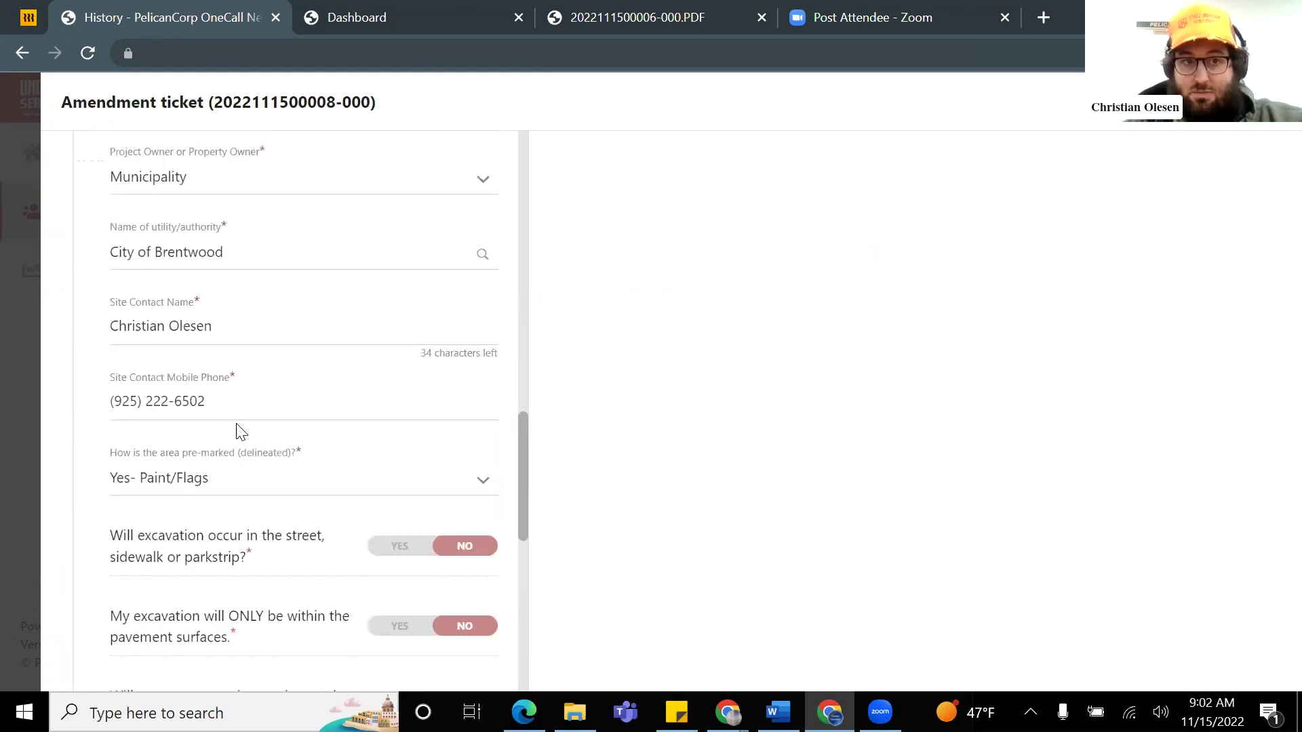
{"action": "left_click", "coordinate": [209, 332]}
{"action": "left_click", "coordinate": [152, 390]}
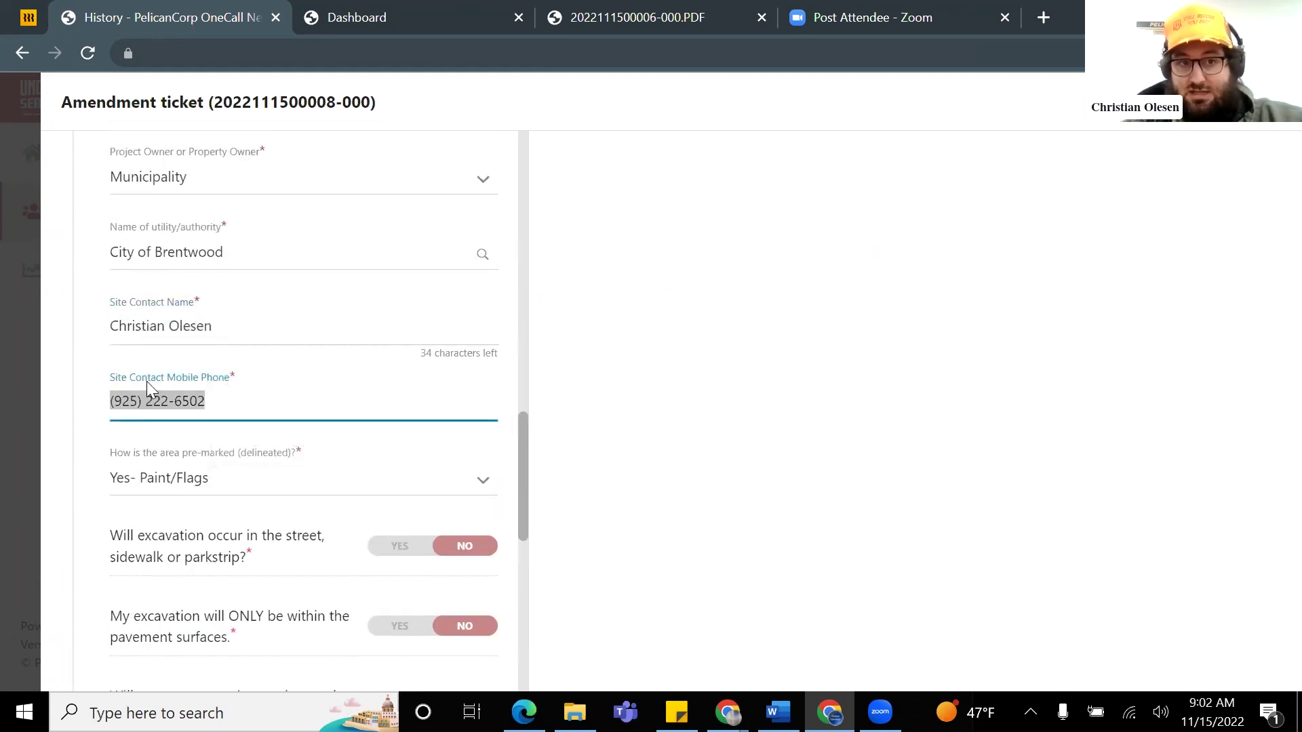
{"action": "left_click", "coordinate": [247, 374]}
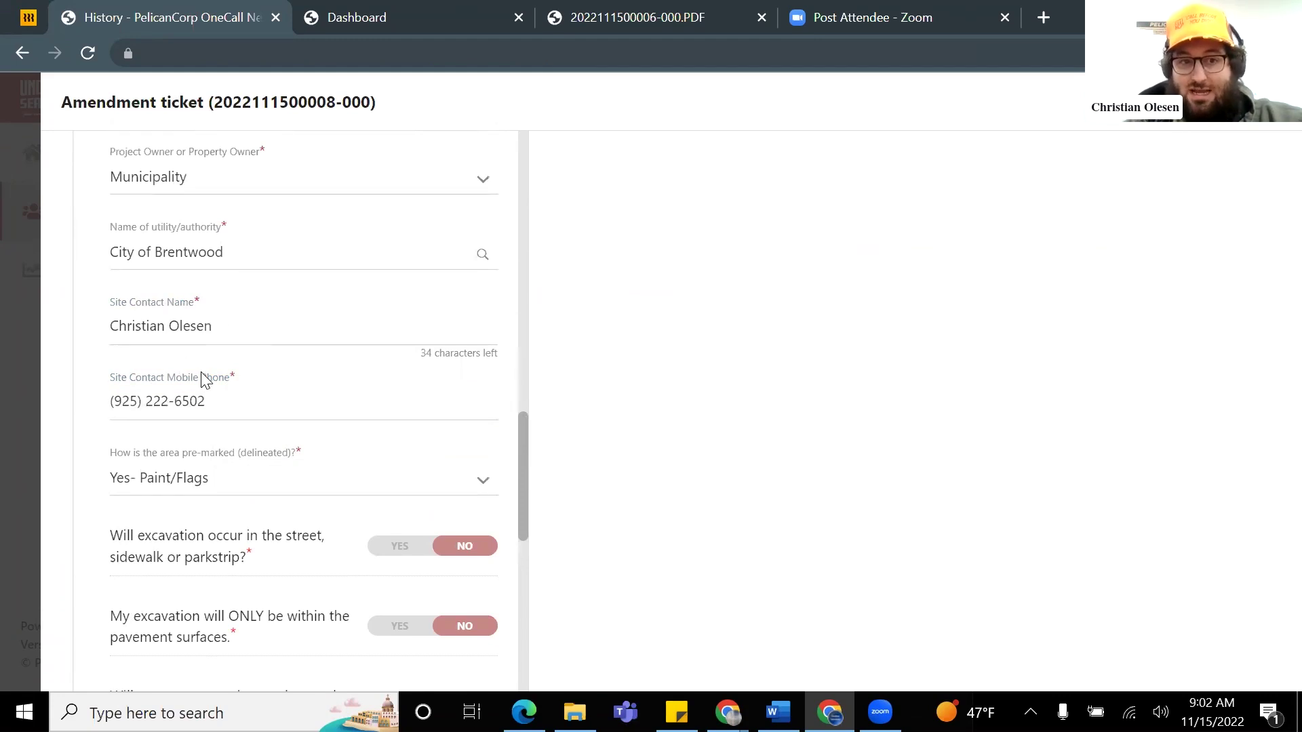
{"action": "scroll", "coordinate": [271, 404], "scroll_direction": "down", "scroll_amount": 1}
{"action": "scroll", "coordinate": [230, 499], "scroll_direction": "up", "scroll_amount": 3}
{"action": "scroll", "coordinate": [235, 517], "scroll_direction": "down", "scroll_amount": 1}
{"action": "scroll", "coordinate": [215, 517], "scroll_direction": "down", "scroll_amount": 6}
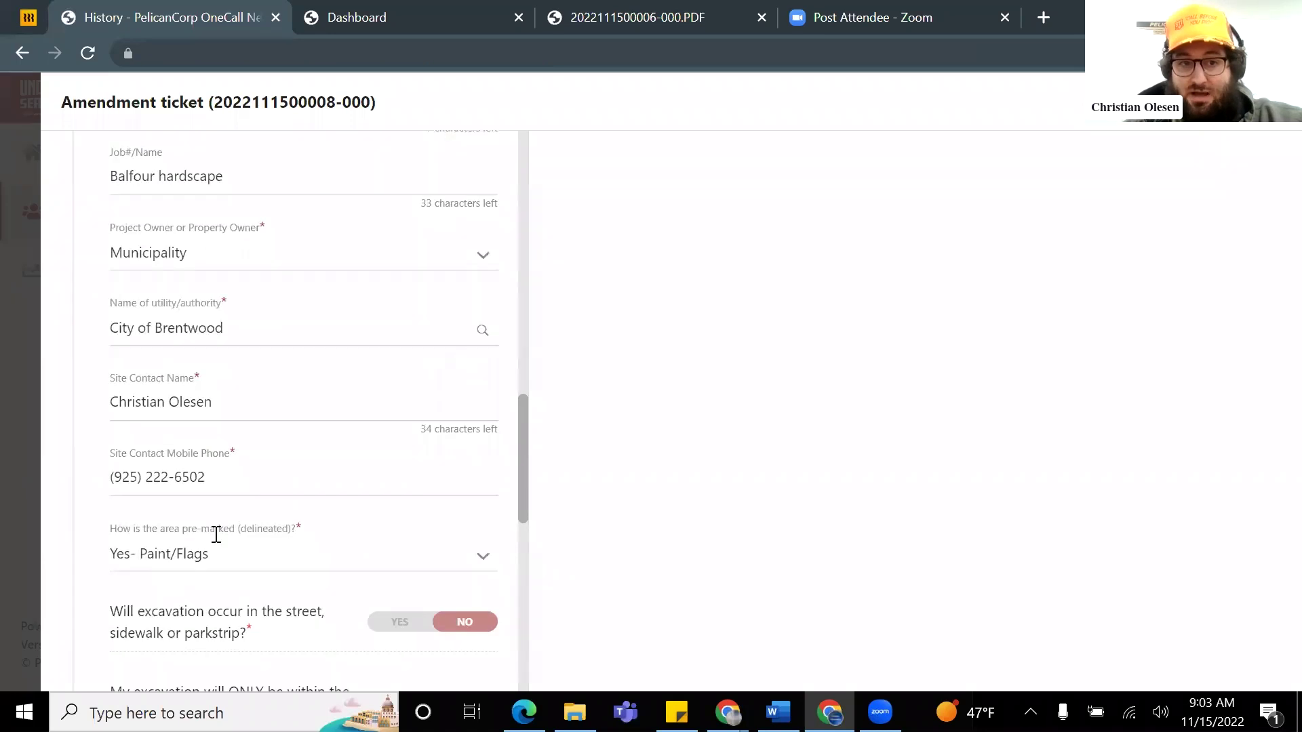
{"action": "scroll", "coordinate": [342, 430], "scroll_direction": "down", "scroll_amount": 1}
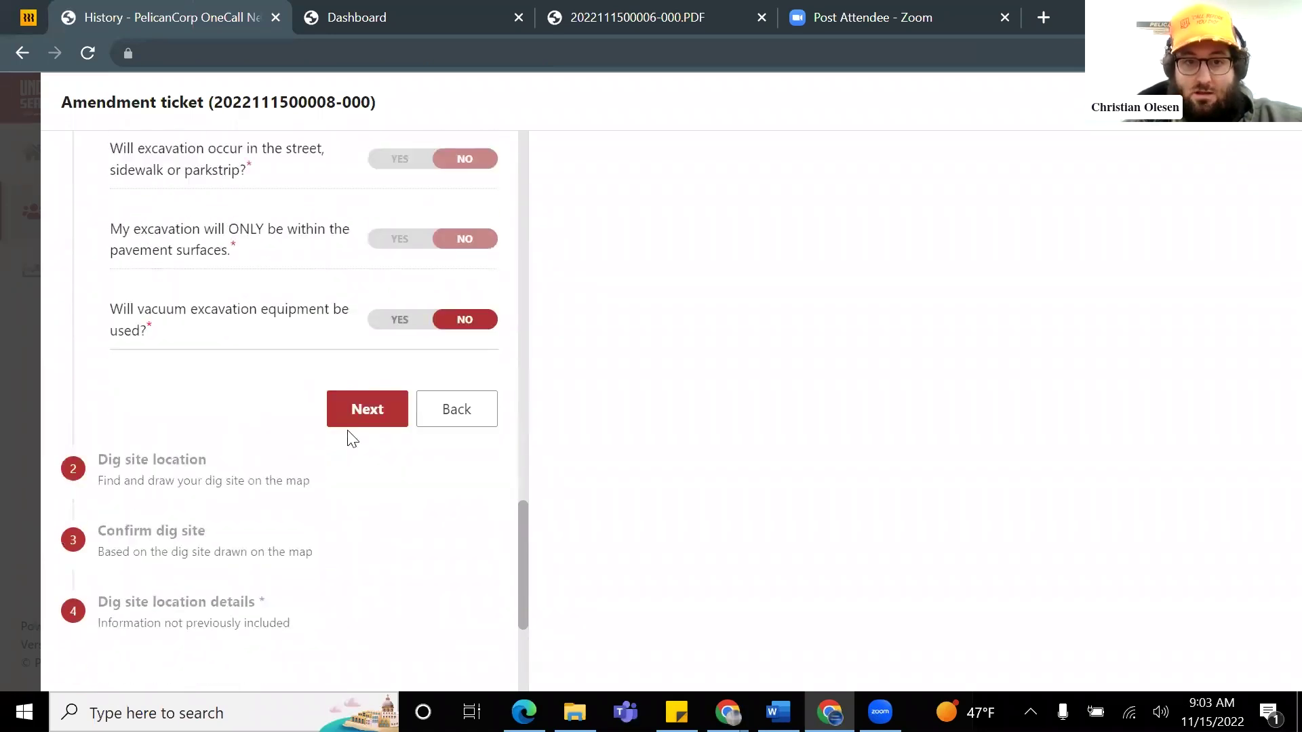
{"action": "left_click", "coordinate": [360, 396]}
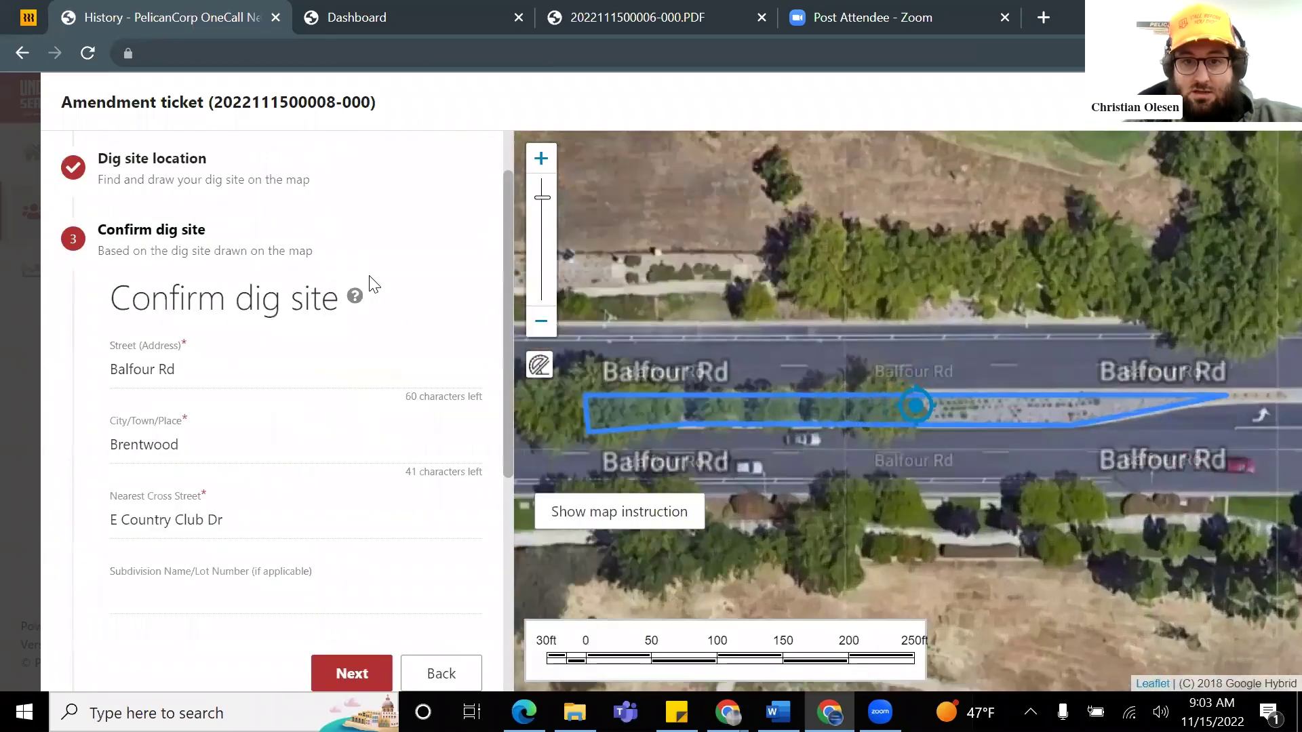
Step: Confirm the dig site, tick the accuracy and private lines acknowledgements, and submit the amendment
{"action": "scroll", "coordinate": [354, 350], "scroll_direction": "down", "scroll_amount": 1}
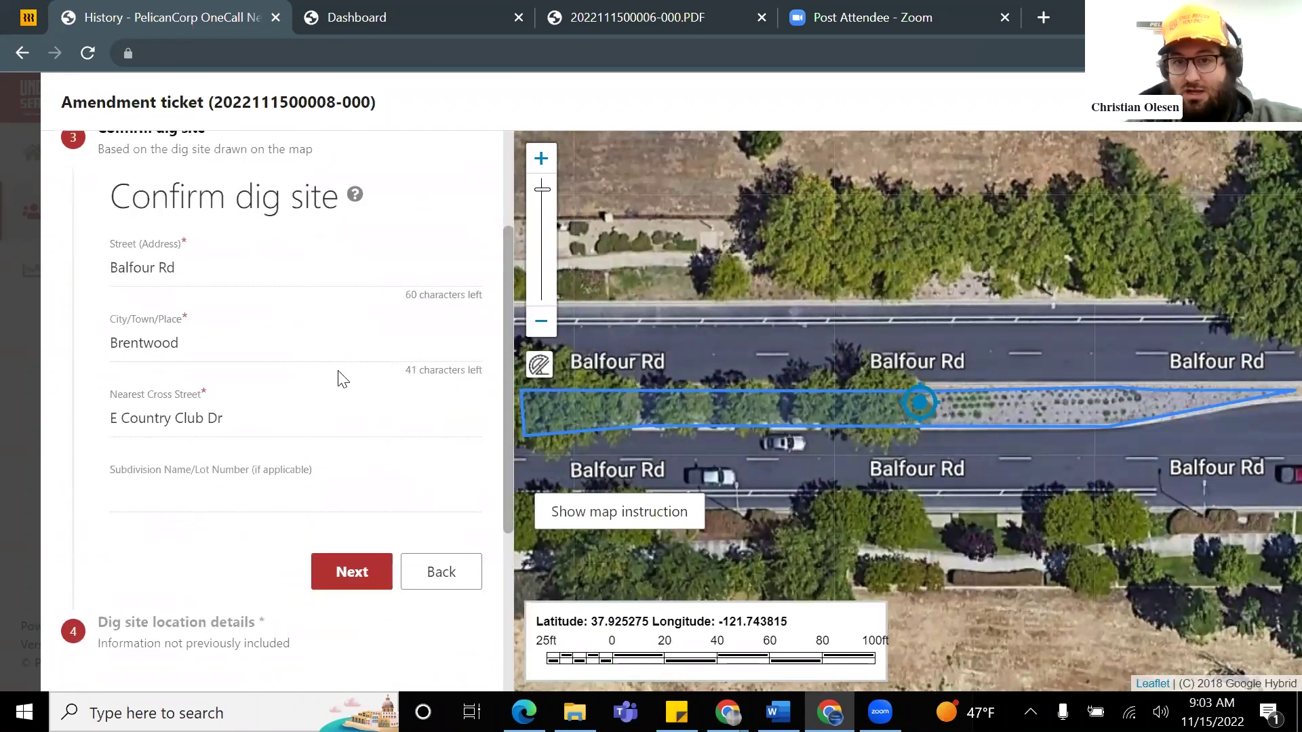
{"action": "scroll", "coordinate": [334, 430], "scroll_direction": "down", "scroll_amount": 1}
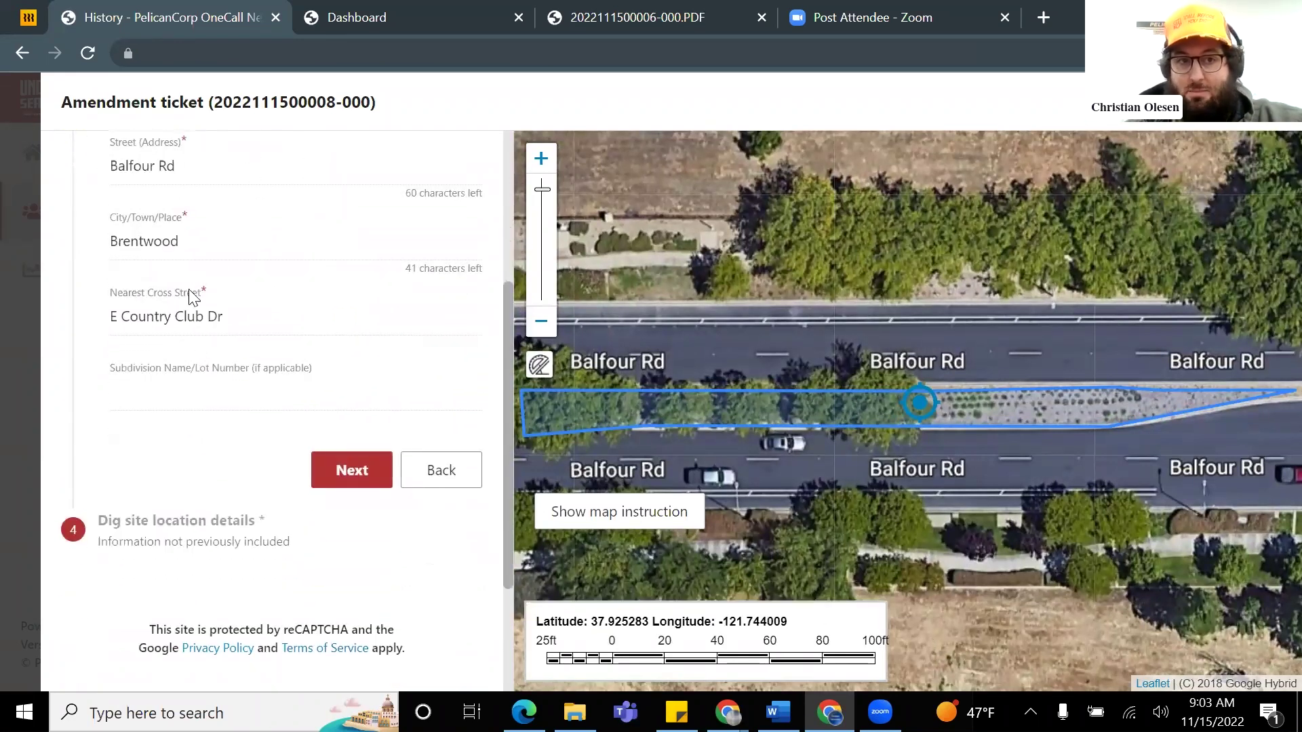
{"action": "left_click", "coordinate": [355, 477]}
{"action": "scroll", "coordinate": [280, 399], "scroll_direction": "down", "scroll_amount": 1}
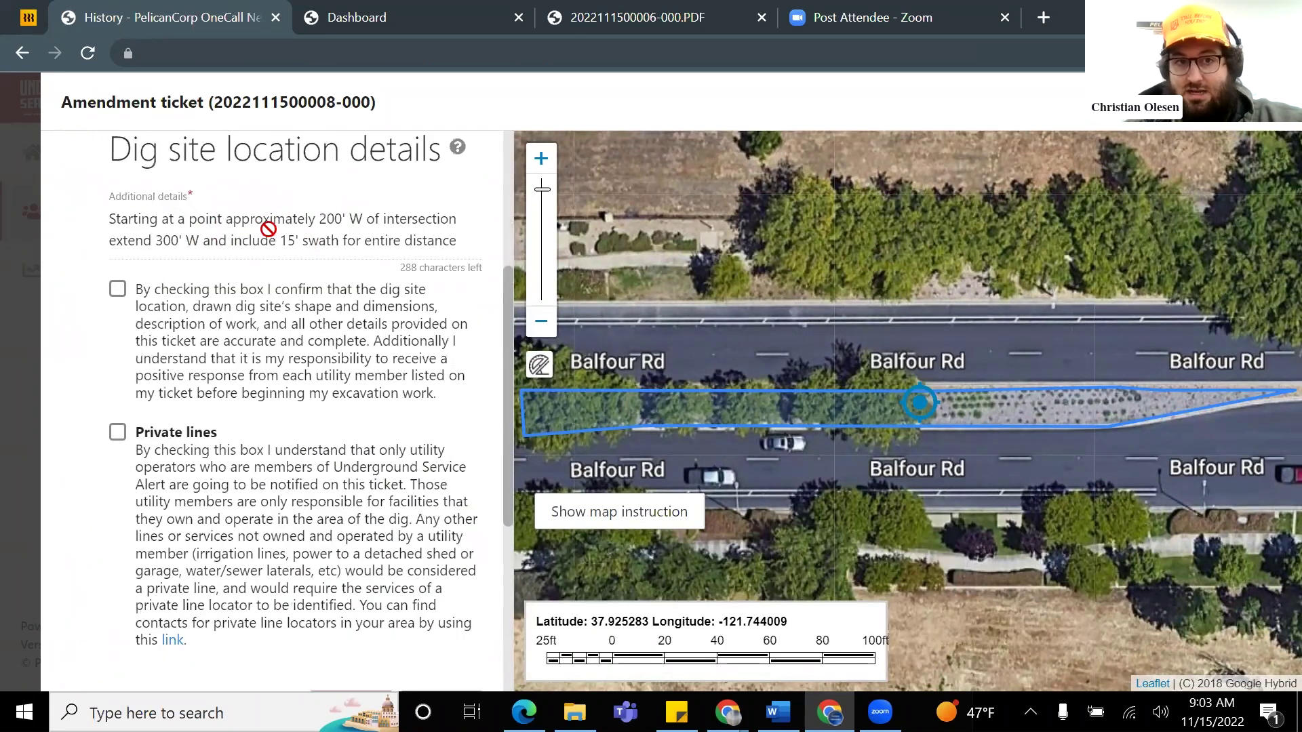
{"action": "left_click", "coordinate": [131, 303]}
{"action": "left_click", "coordinate": [118, 432]}
{"action": "scroll", "coordinate": [337, 380], "scroll_direction": "down", "scroll_amount": 2}
{"action": "left_click", "coordinate": [353, 504]}
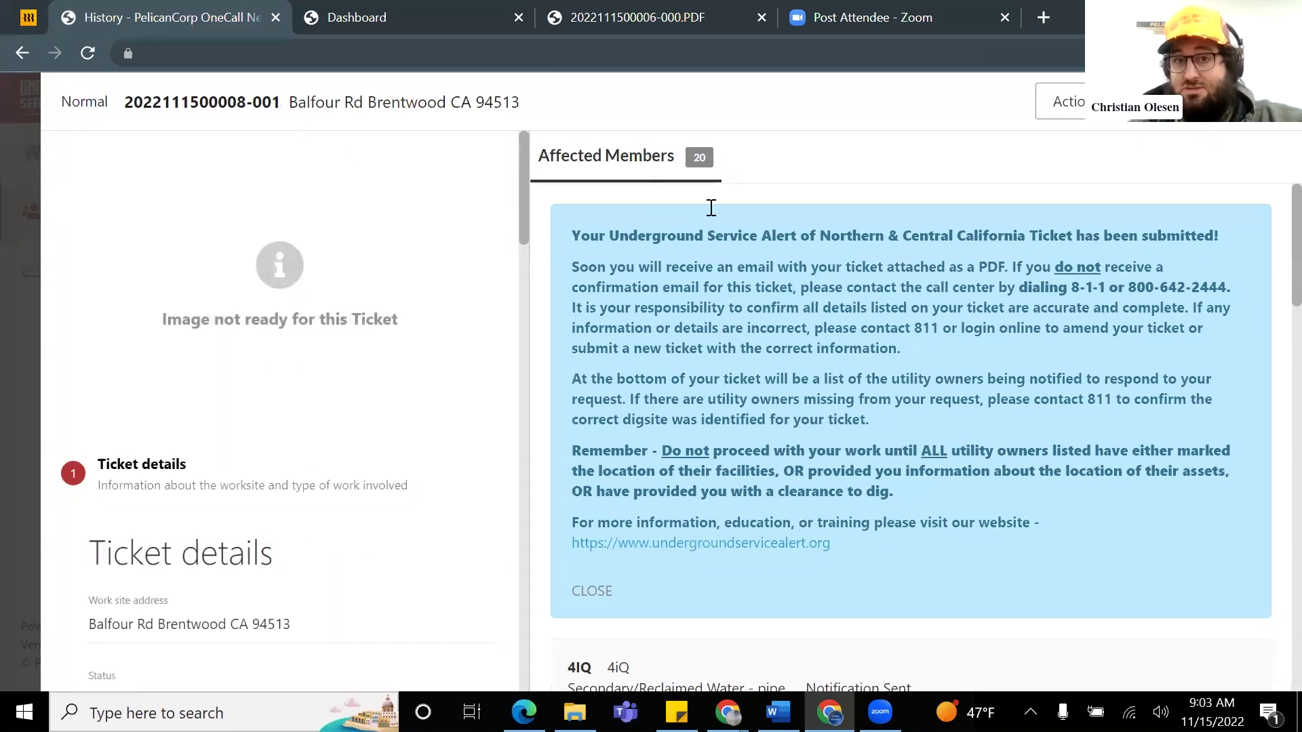
{"action": "left_click_drag", "start_coordinate": [280, 105], "coordinate": [257, 103]}
{"action": "left_click", "coordinate": [285, 112]}
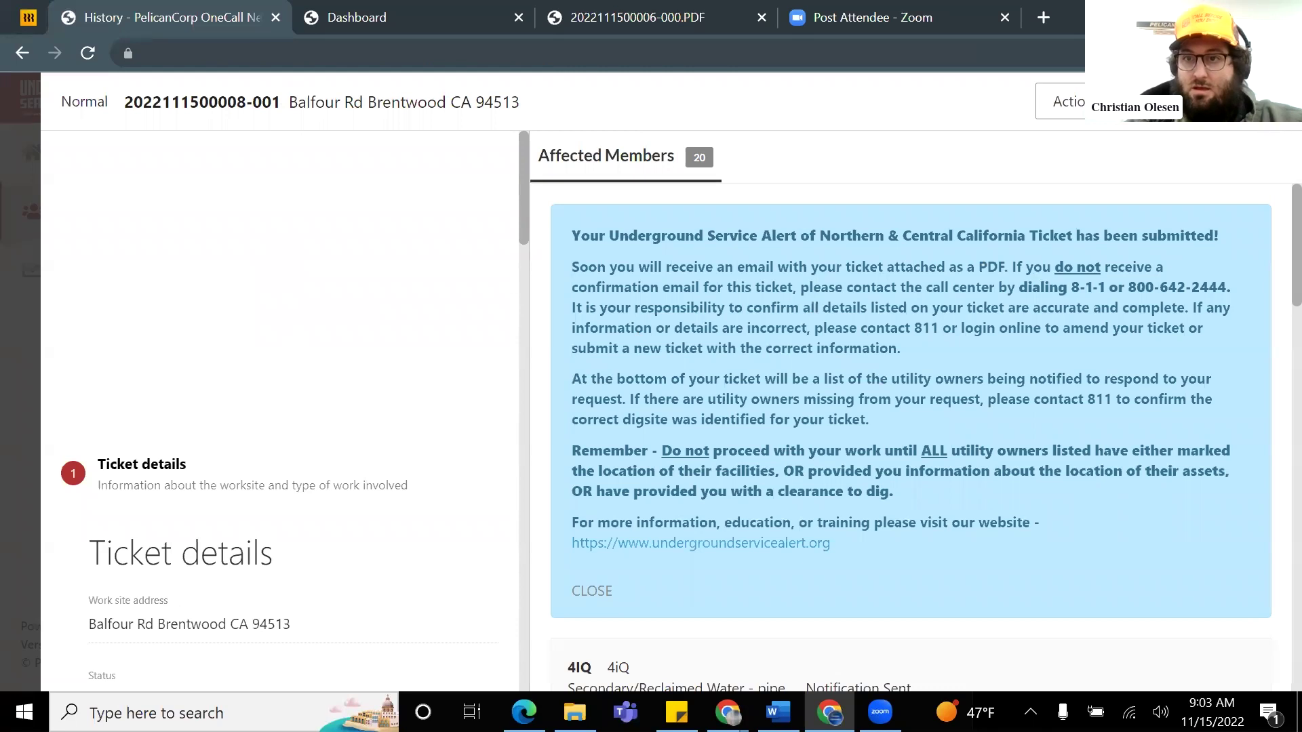
{"action": "left_click", "coordinate": [1077, 112]}
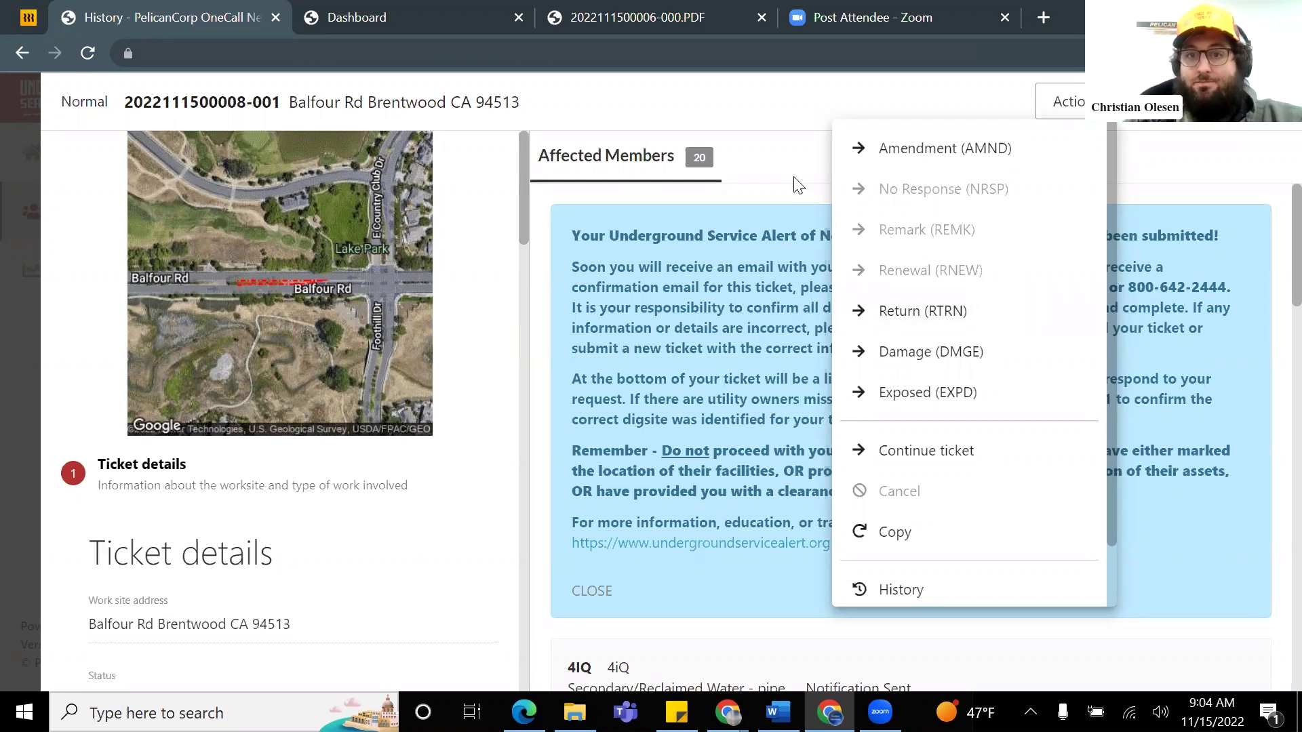
{"action": "left_click", "coordinate": [995, 316]}
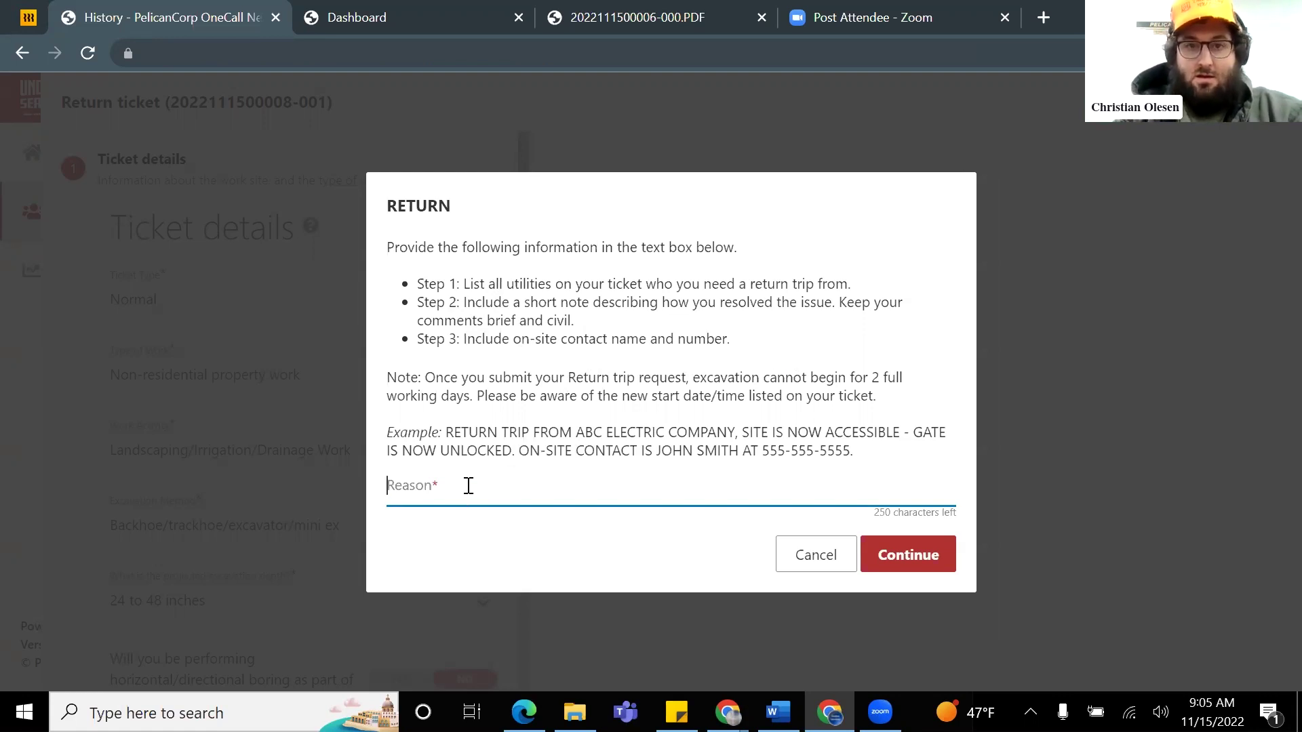
Step: Enter the reason 'PG&E, Fixed my white paint markings' with the on-site contact's name and phone
{"action": "type", "text": "P"}
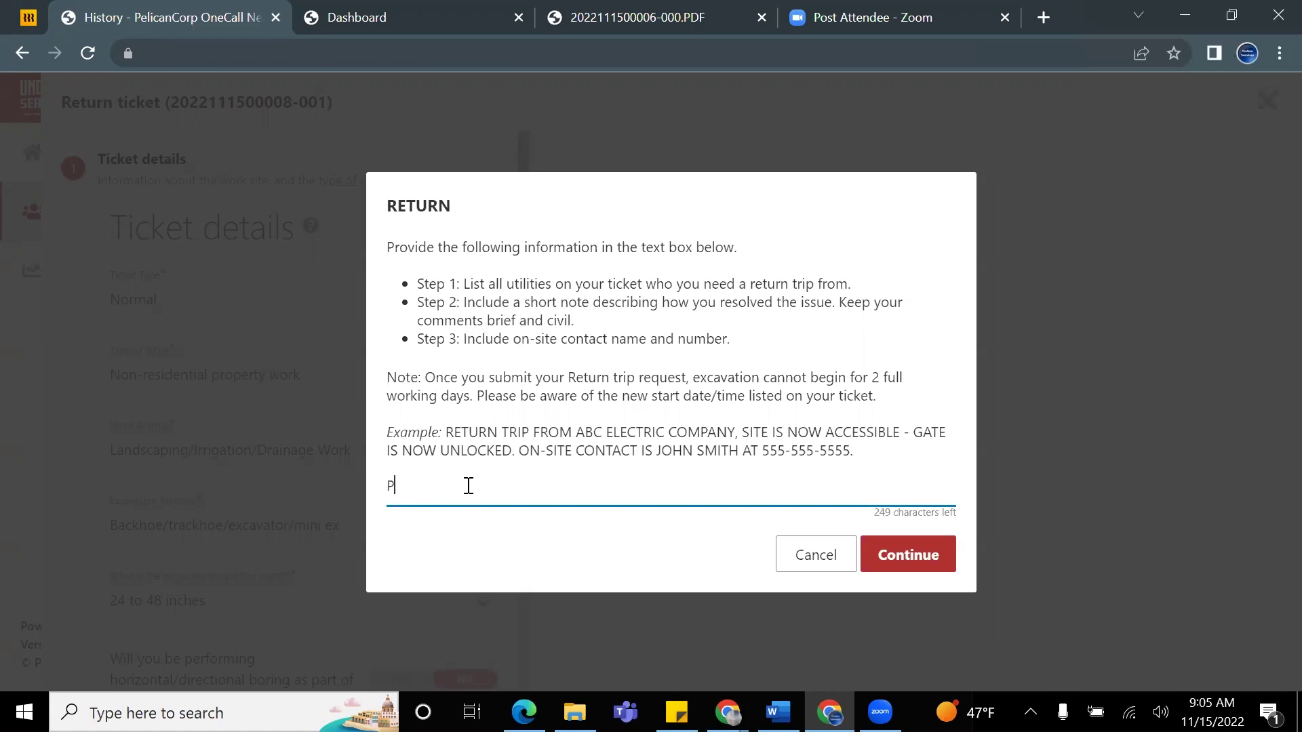
{"action": "type", "text": "G&E, Fixed my white paint markings, "}
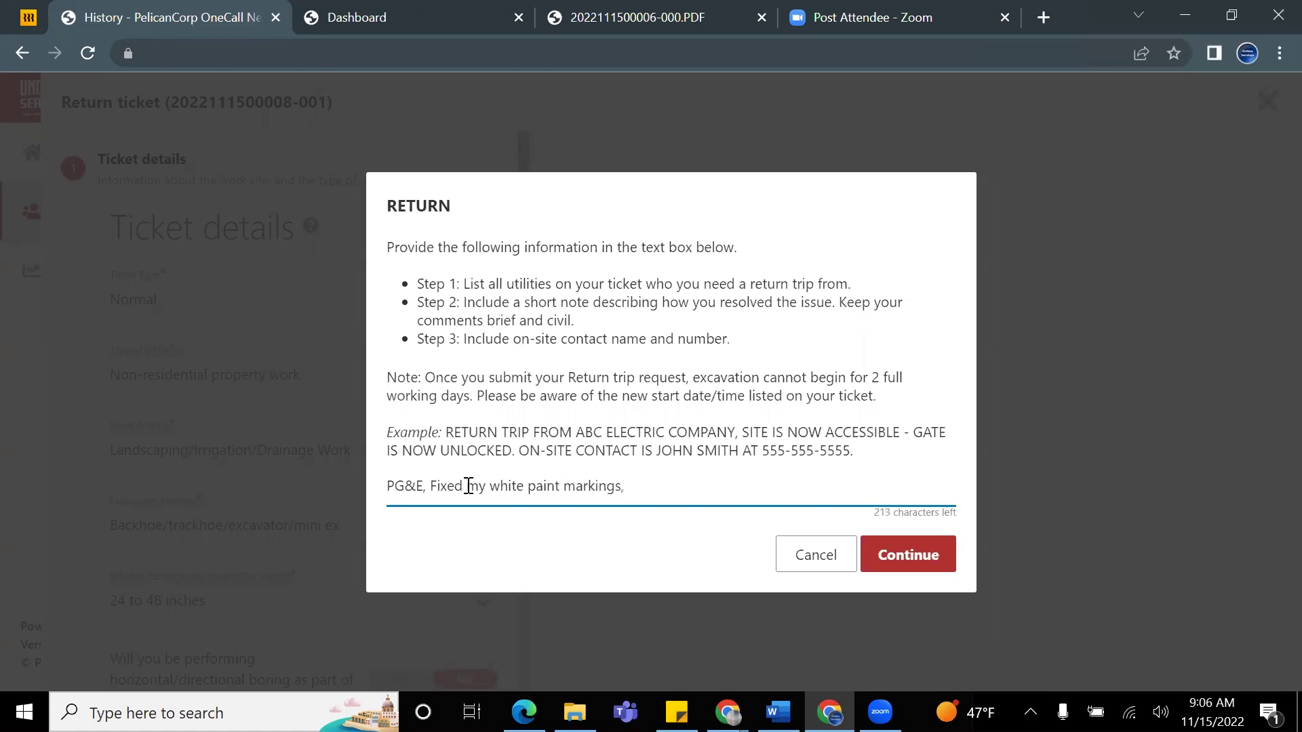
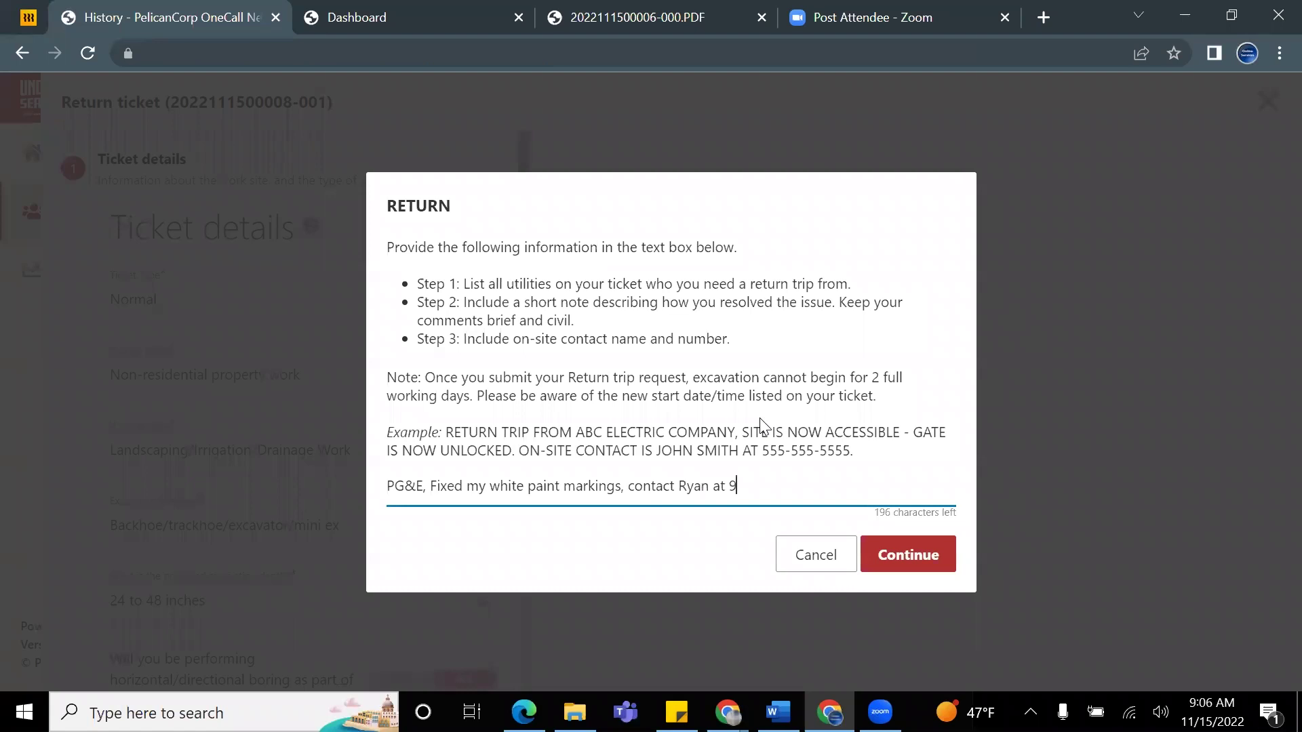
{"action": "left_click_drag", "start_coordinate": [430, 488], "coordinate": [470, 488]}
{"action": "left_click", "coordinate": [482, 521]}
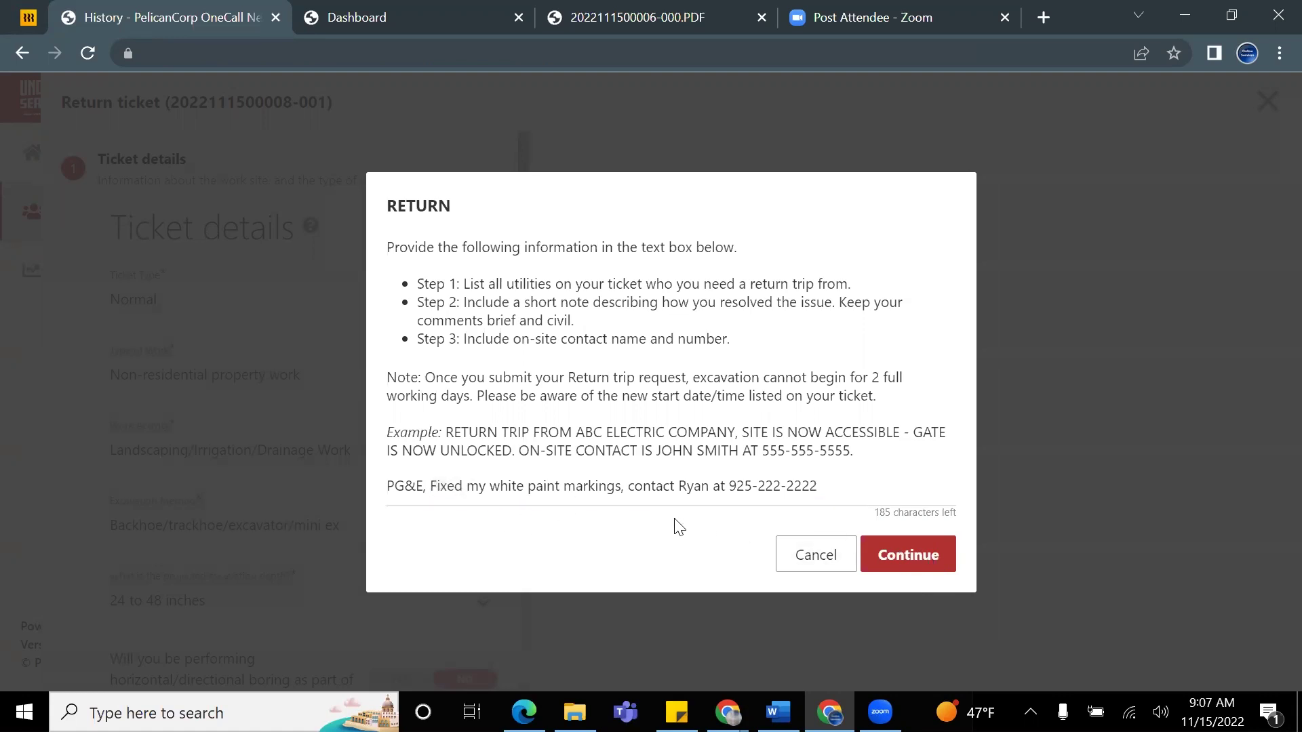
{"action": "left_click_drag", "start_coordinate": [388, 371], "coordinate": [902, 407]}
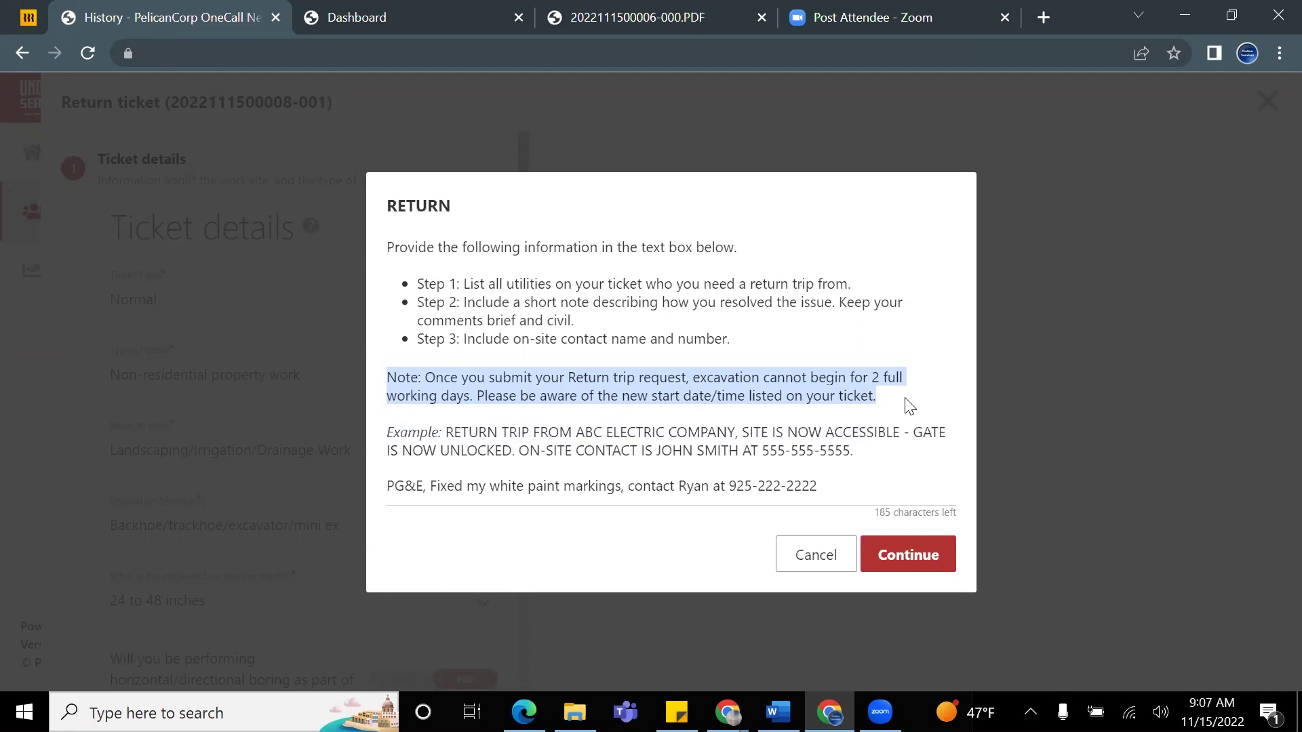
{"action": "triple_click", "coordinate": [830, 493]}
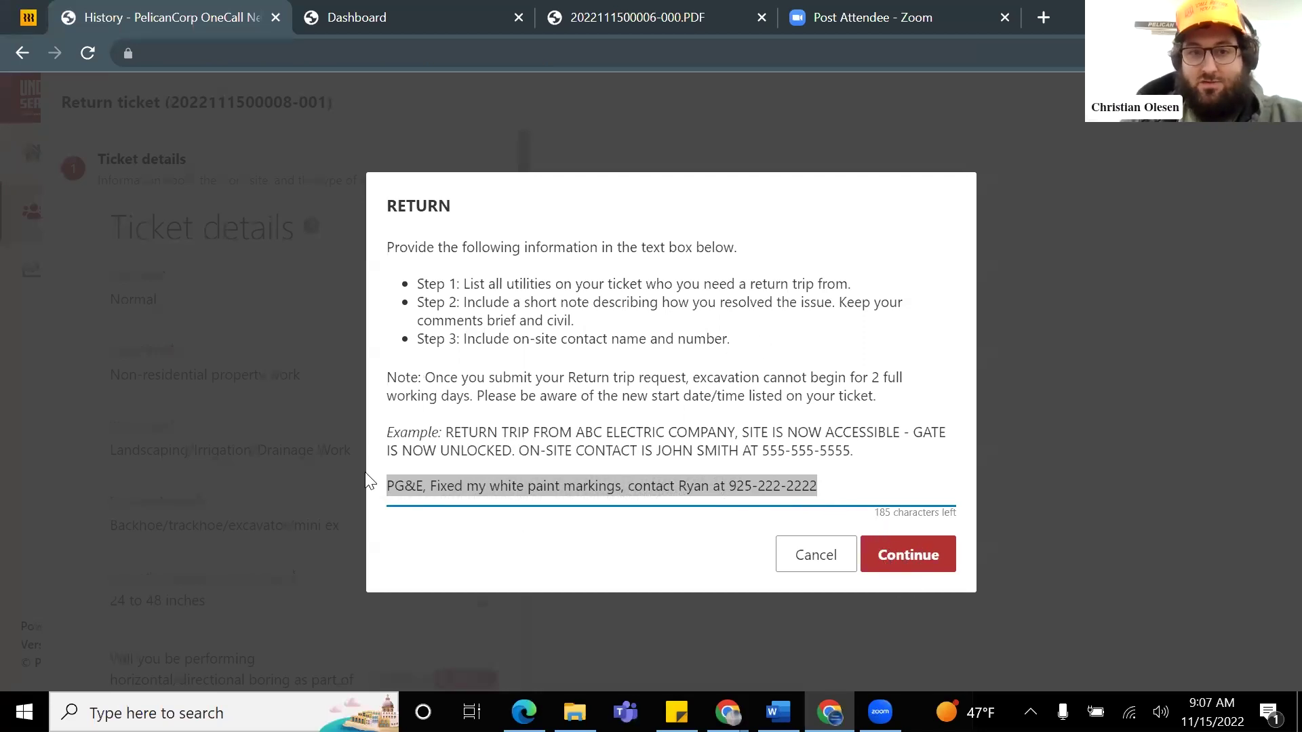
{"action": "left_click", "coordinate": [486, 546]}
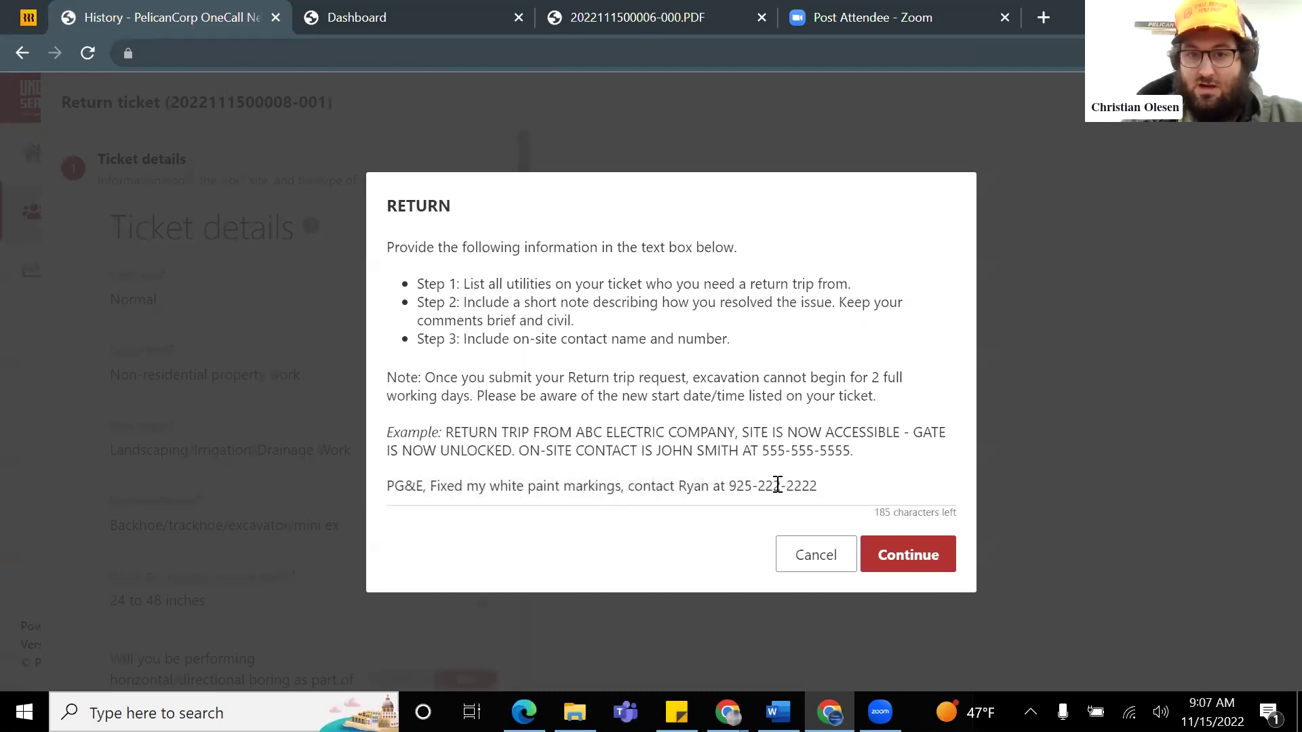
Step: Confirm the return reason and advance the return ticket to the Confirm dig site stage
{"action": "left_click", "coordinate": [912, 559]}
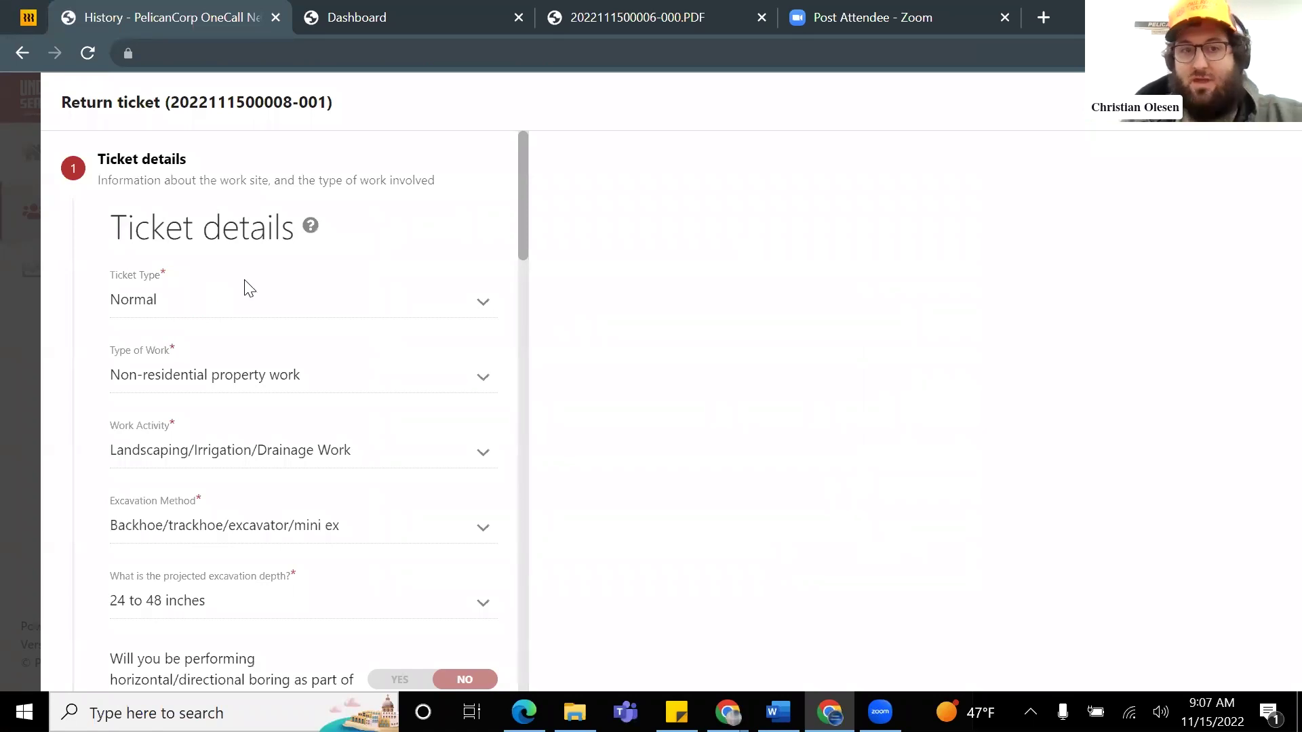
{"action": "scroll", "coordinate": [201, 230], "scroll_direction": "down", "scroll_amount": 1}
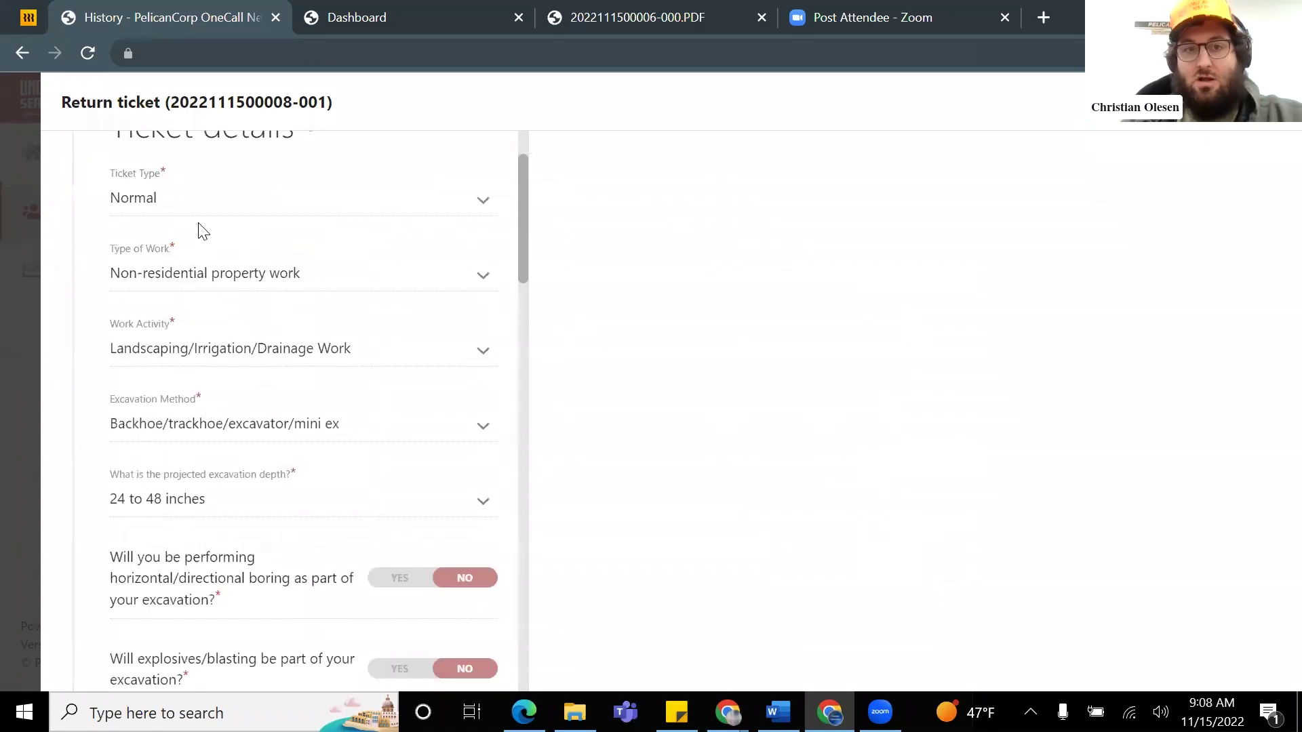
{"action": "scroll", "coordinate": [318, 258], "scroll_direction": "down", "scroll_amount": 3}
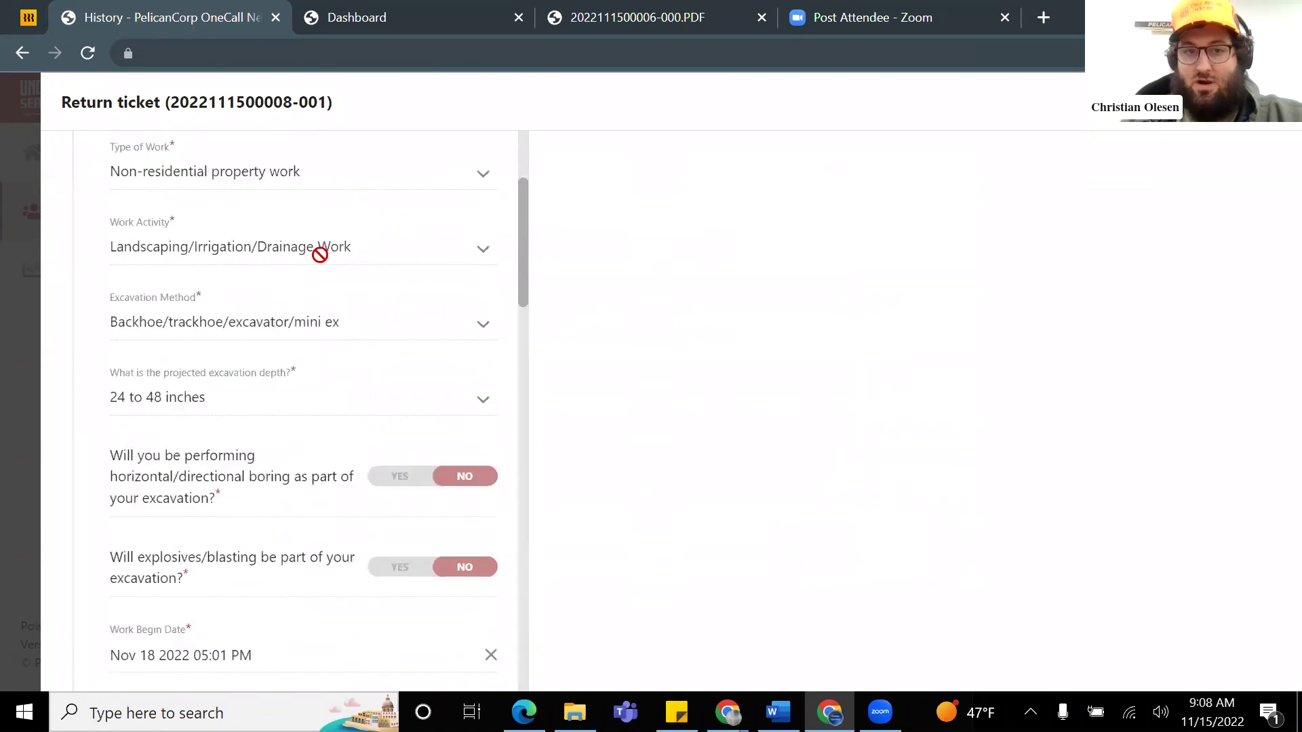
{"action": "scroll", "coordinate": [290, 404], "scroll_direction": "down", "scroll_amount": 6}
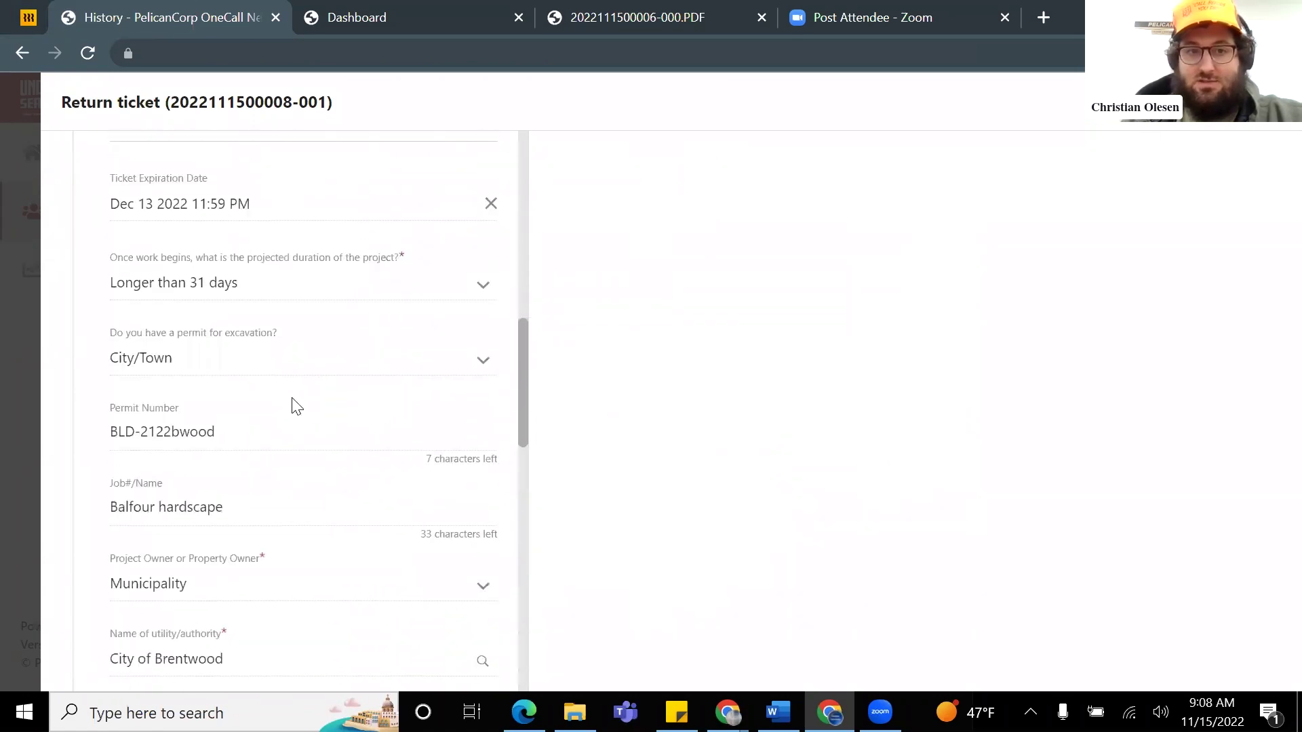
{"action": "scroll", "coordinate": [337, 399], "scroll_direction": "down", "scroll_amount": 6}
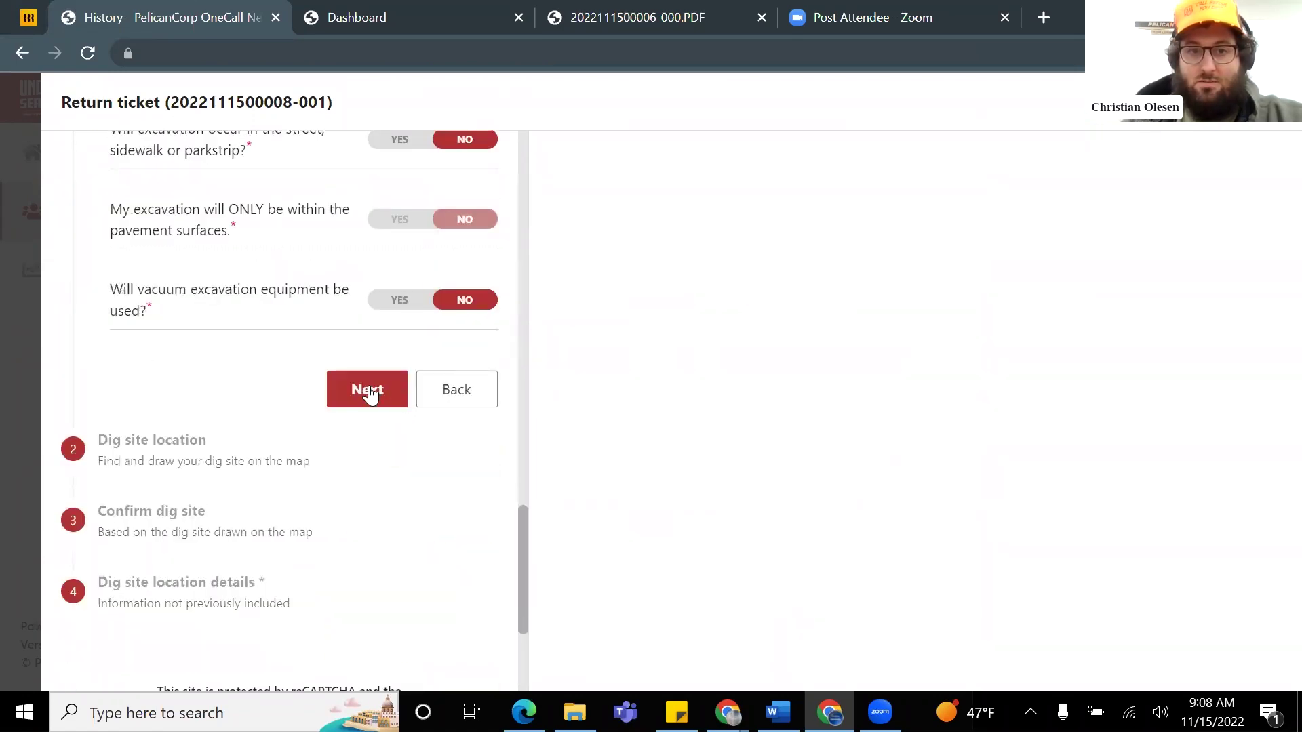
{"action": "left_click", "coordinate": [366, 386]}
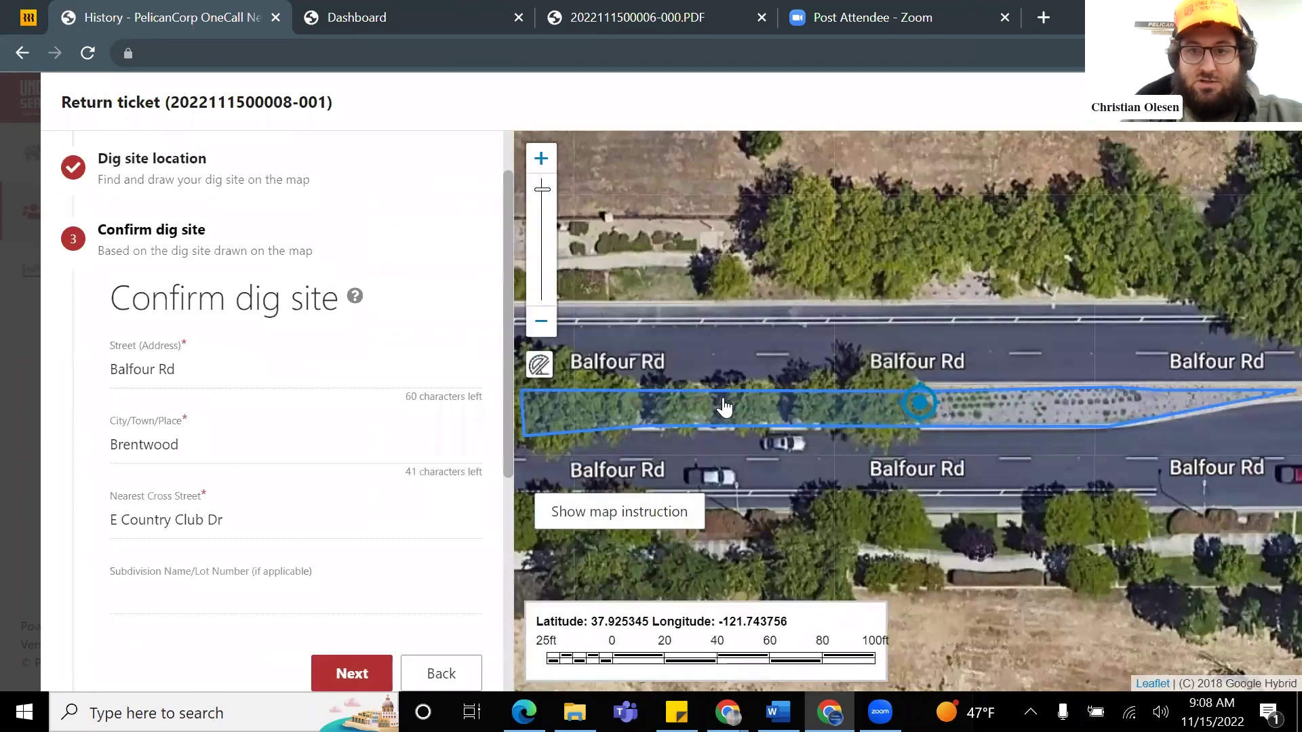
{"action": "scroll", "coordinate": [328, 291], "scroll_direction": "down", "scroll_amount": 4}
{"action": "left_click", "coordinate": [350, 368]}
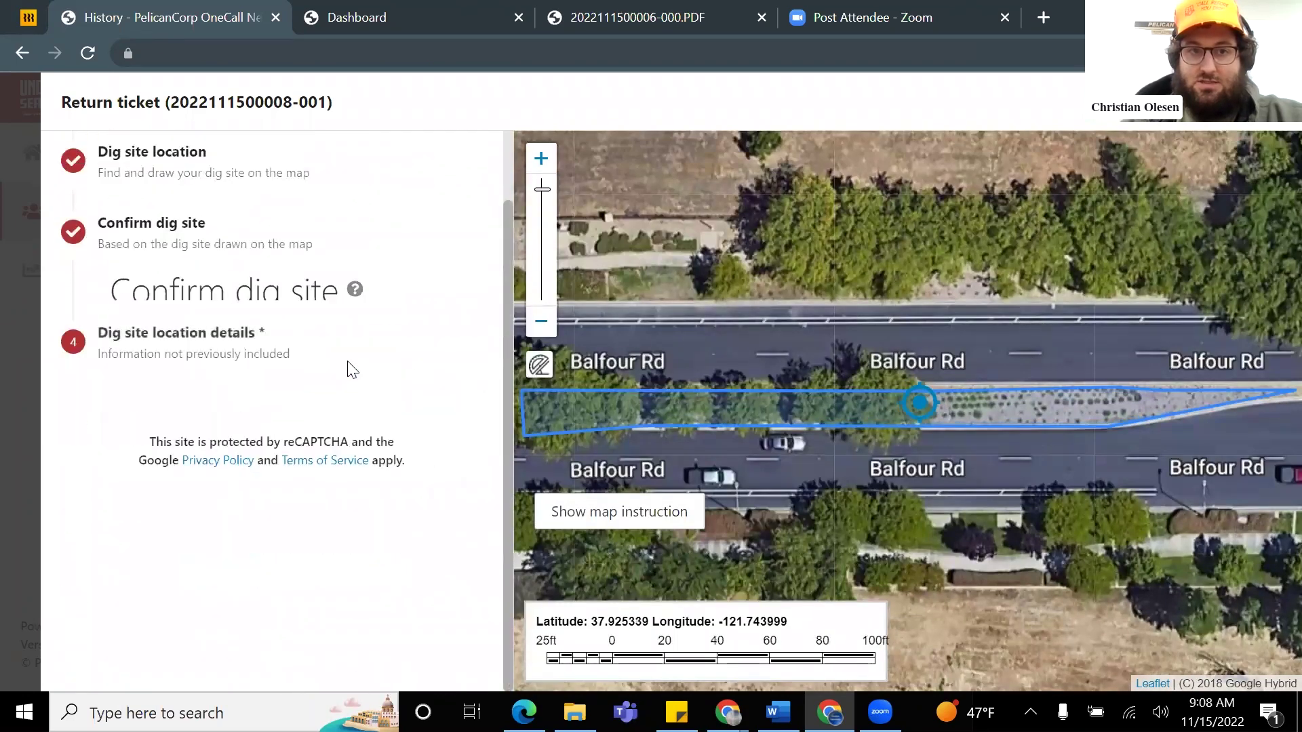
{"action": "scroll", "coordinate": [350, 368], "scroll_direction": "down", "scroll_amount": 1}
{"action": "left_click", "coordinate": [118, 288]}
{"action": "left_click", "coordinate": [117, 431]}
{"action": "scroll", "coordinate": [282, 404], "scroll_direction": "down", "scroll_amount": 5}
{"action": "left_click", "coordinate": [359, 401]}
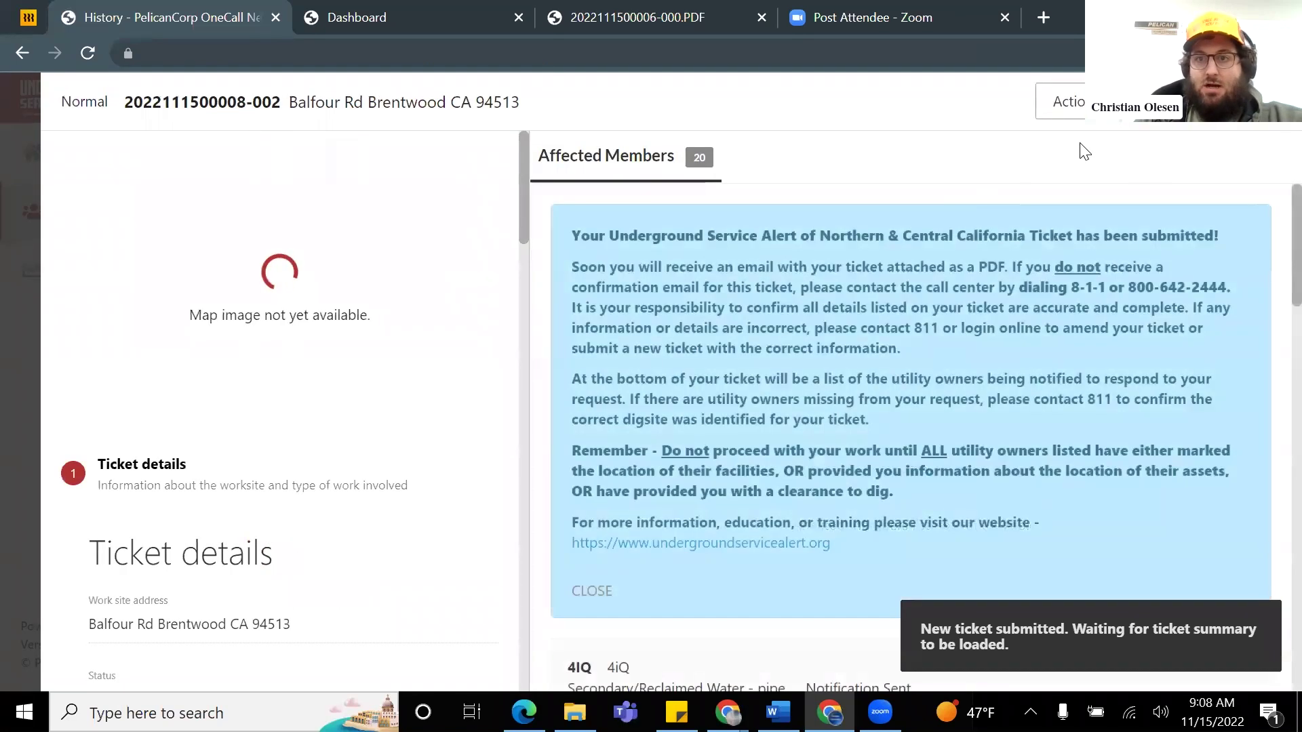
{"action": "left_click", "coordinate": [1065, 102]}
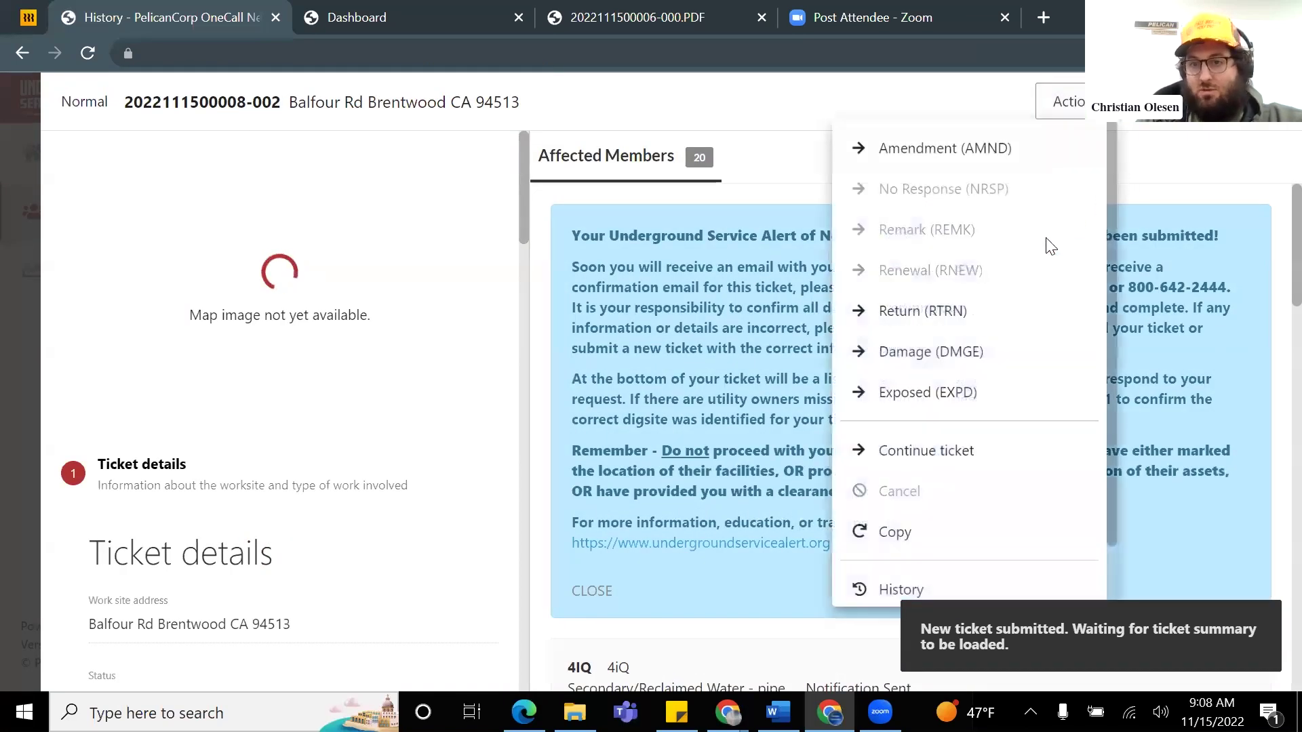
{"action": "scroll", "coordinate": [1050, 251], "scroll_direction": "down", "scroll_amount": 1}
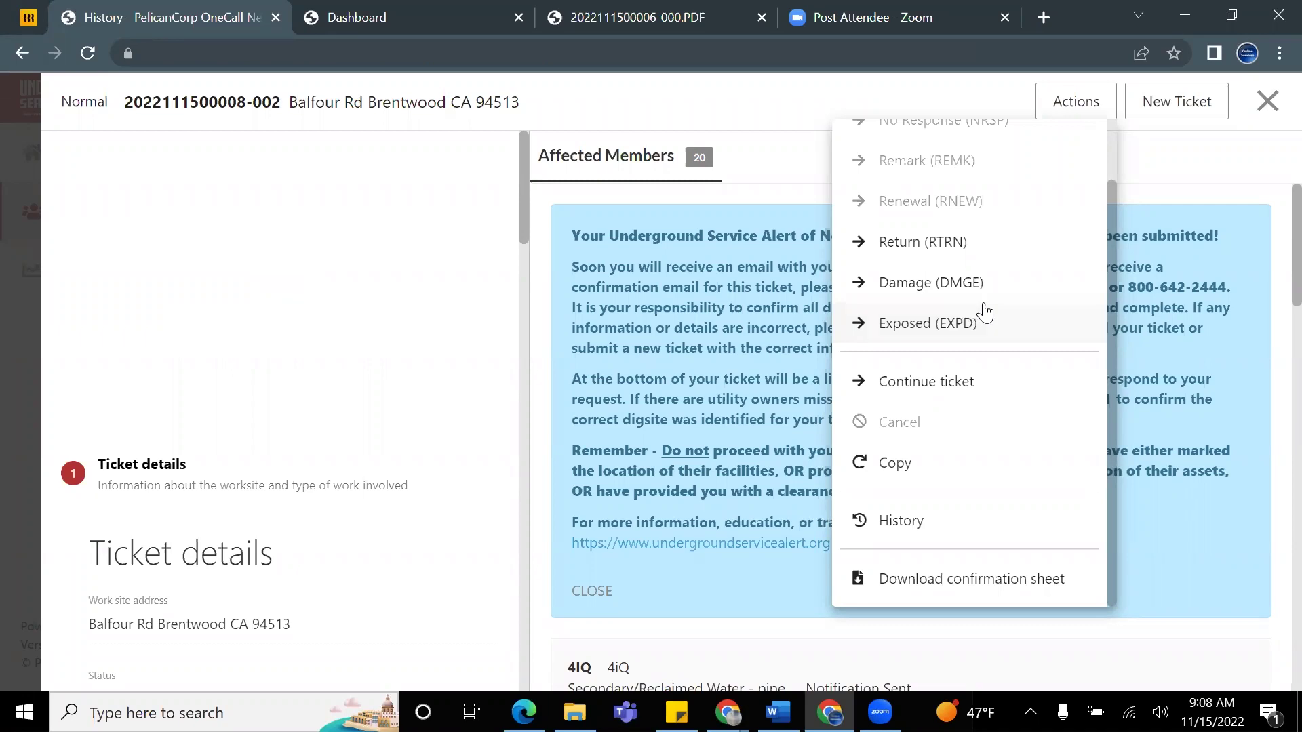
{"action": "left_click", "coordinate": [1026, 284]}
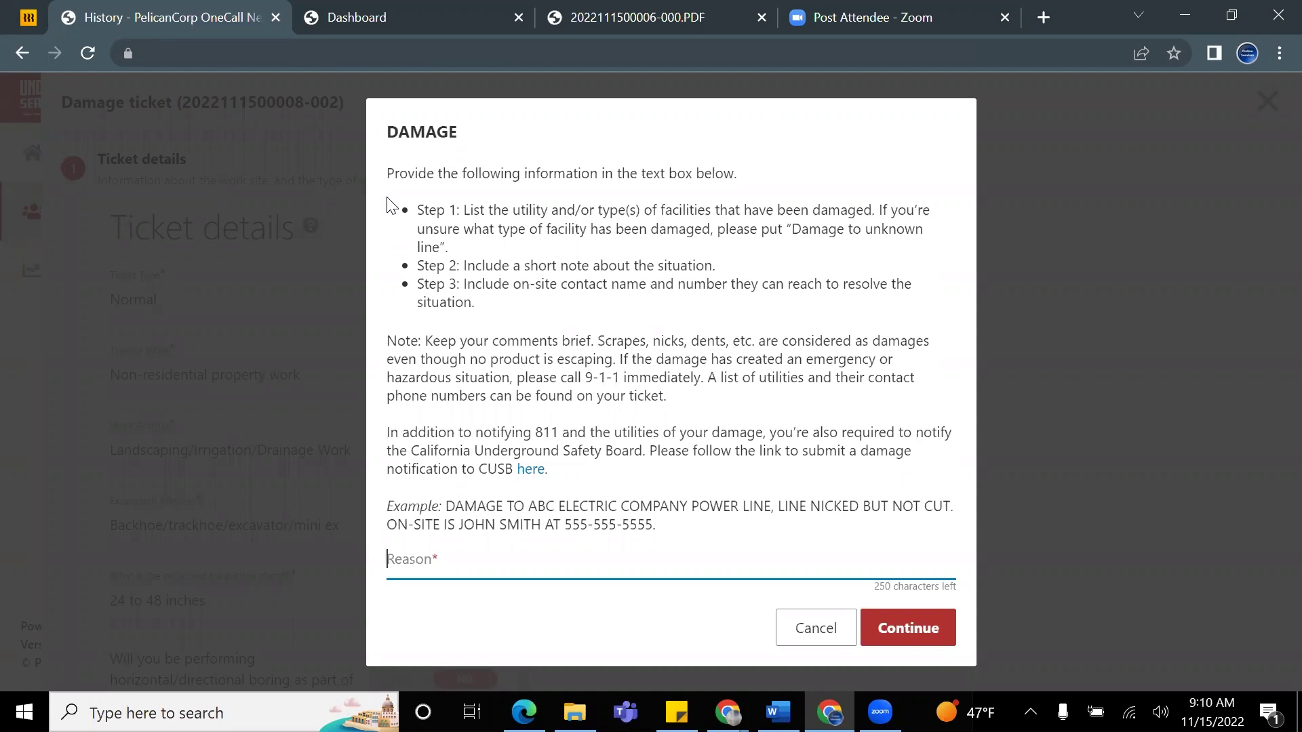
Step: Highlight the three damage reporting steps, then cancel the Damage dialog without entering a reason
{"action": "left_click", "coordinate": [1147, 198]}
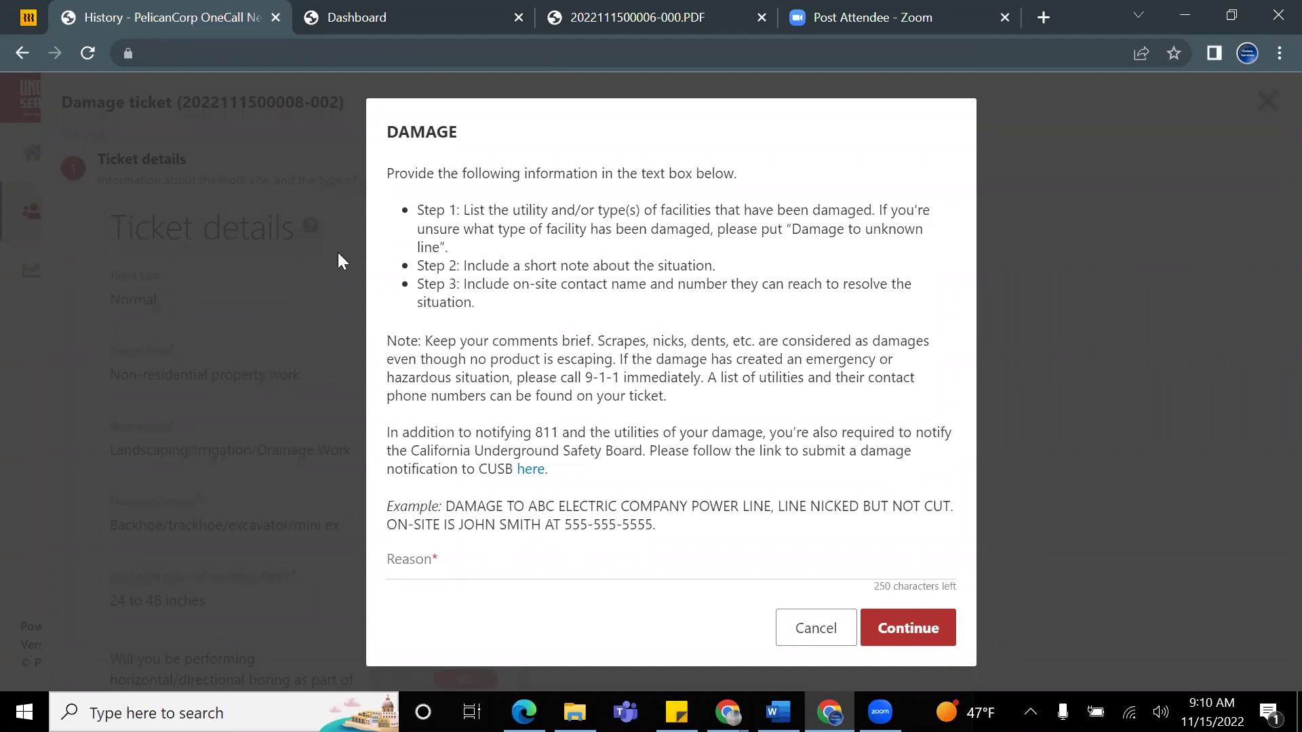
{"action": "left_click_drag", "start_coordinate": [415, 210], "coordinate": [812, 539]}
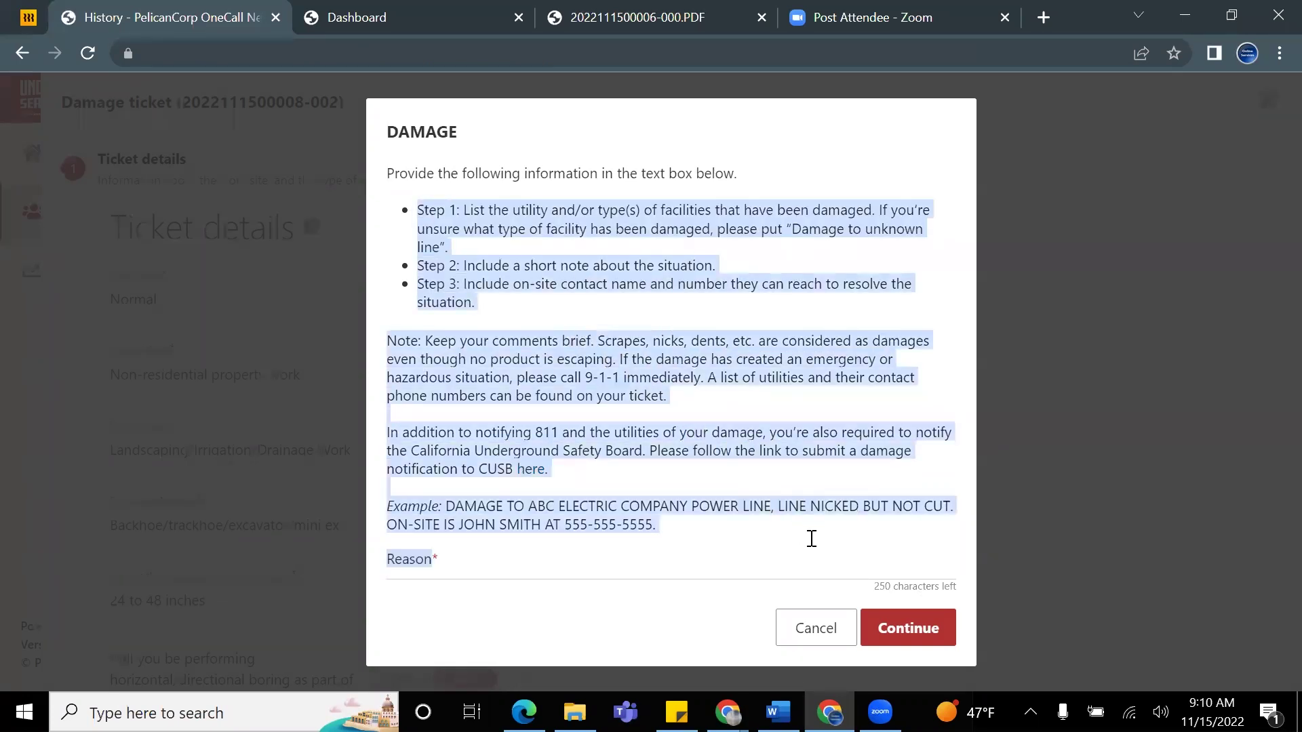
{"action": "left_click", "coordinate": [812, 540]}
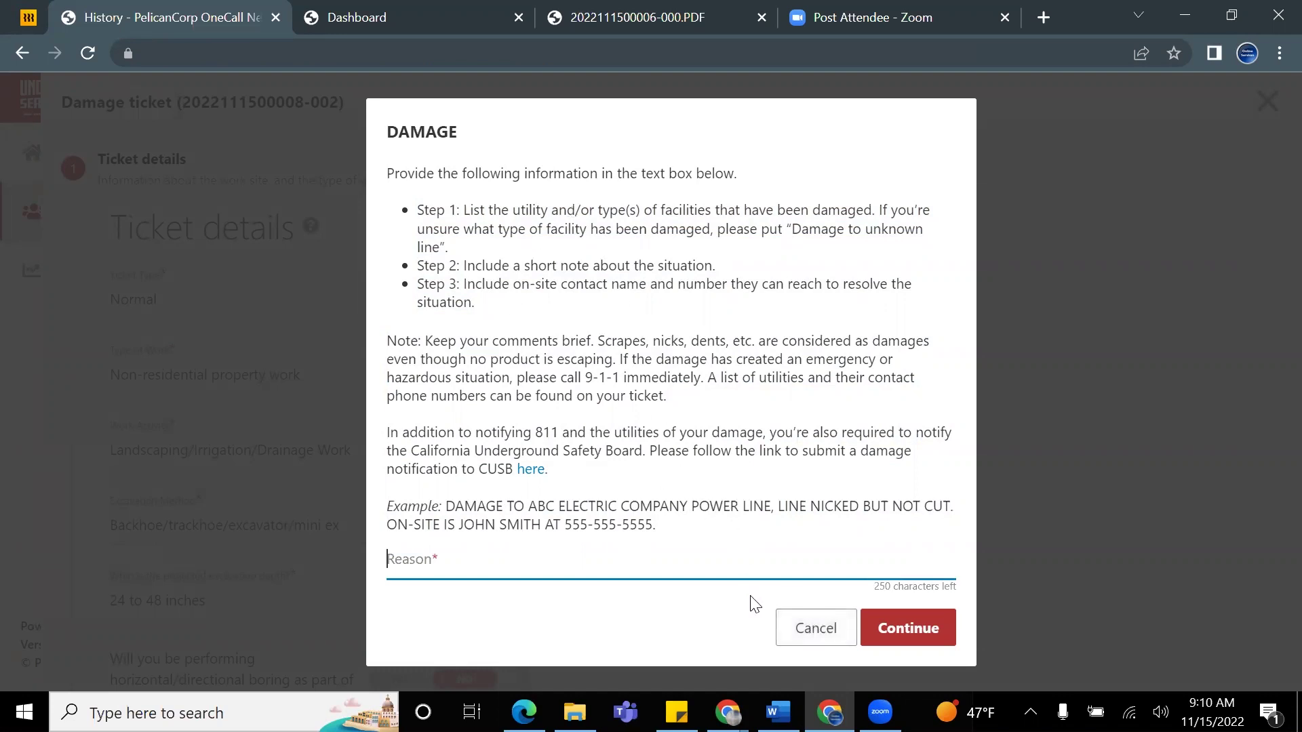
{"action": "left_click", "coordinate": [800, 632]}
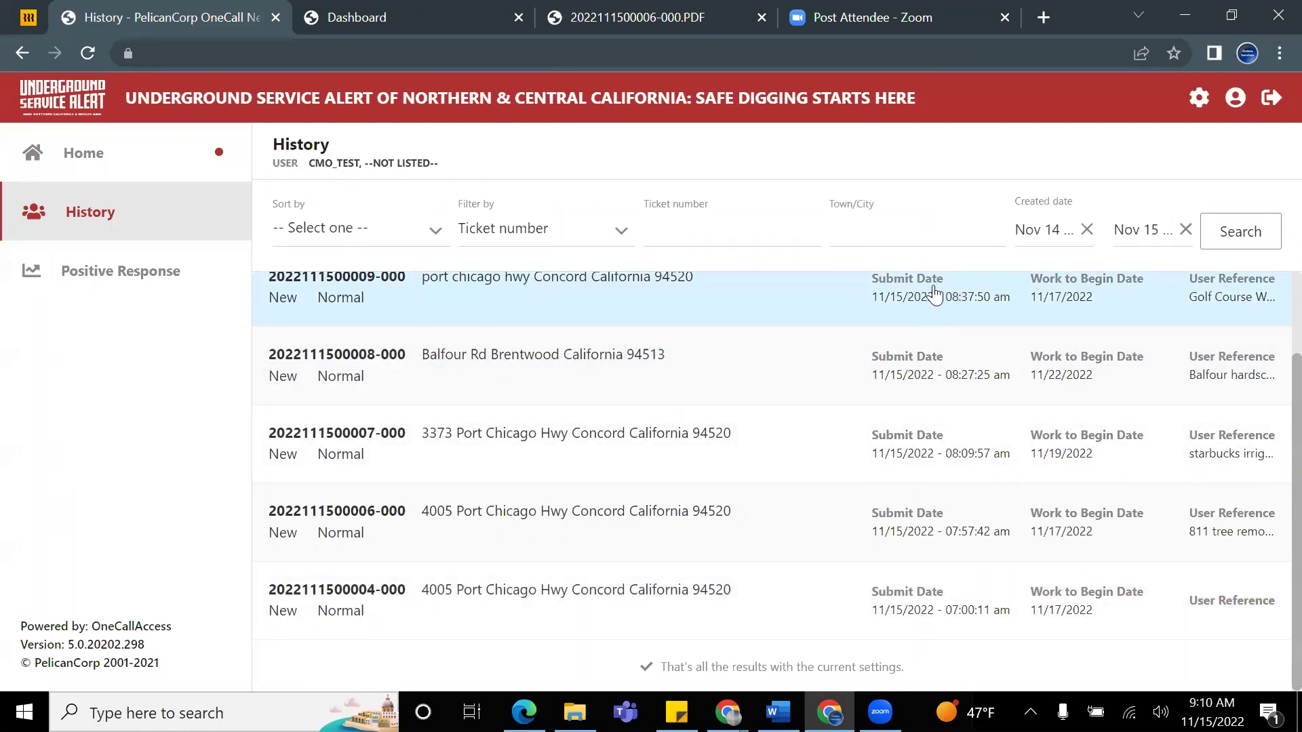
{"action": "left_click", "coordinate": [743, 380]}
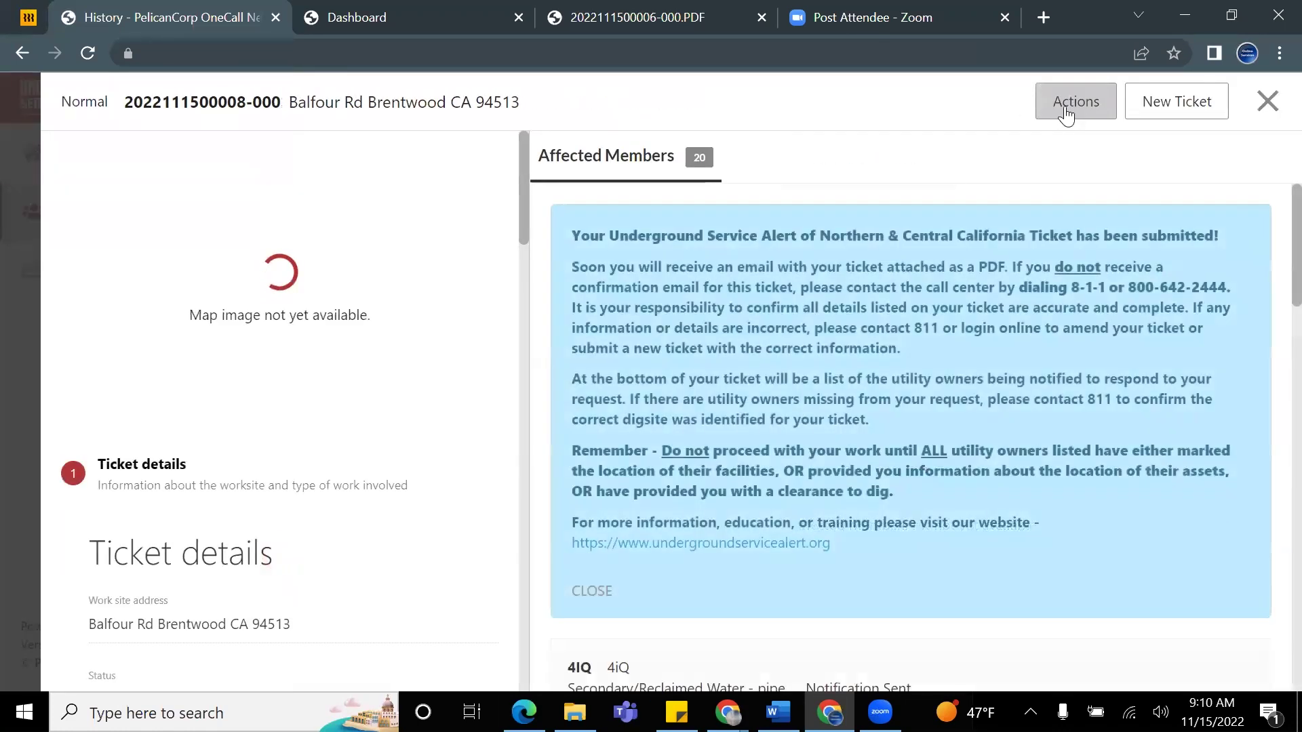
{"action": "left_click", "coordinate": [1068, 111]}
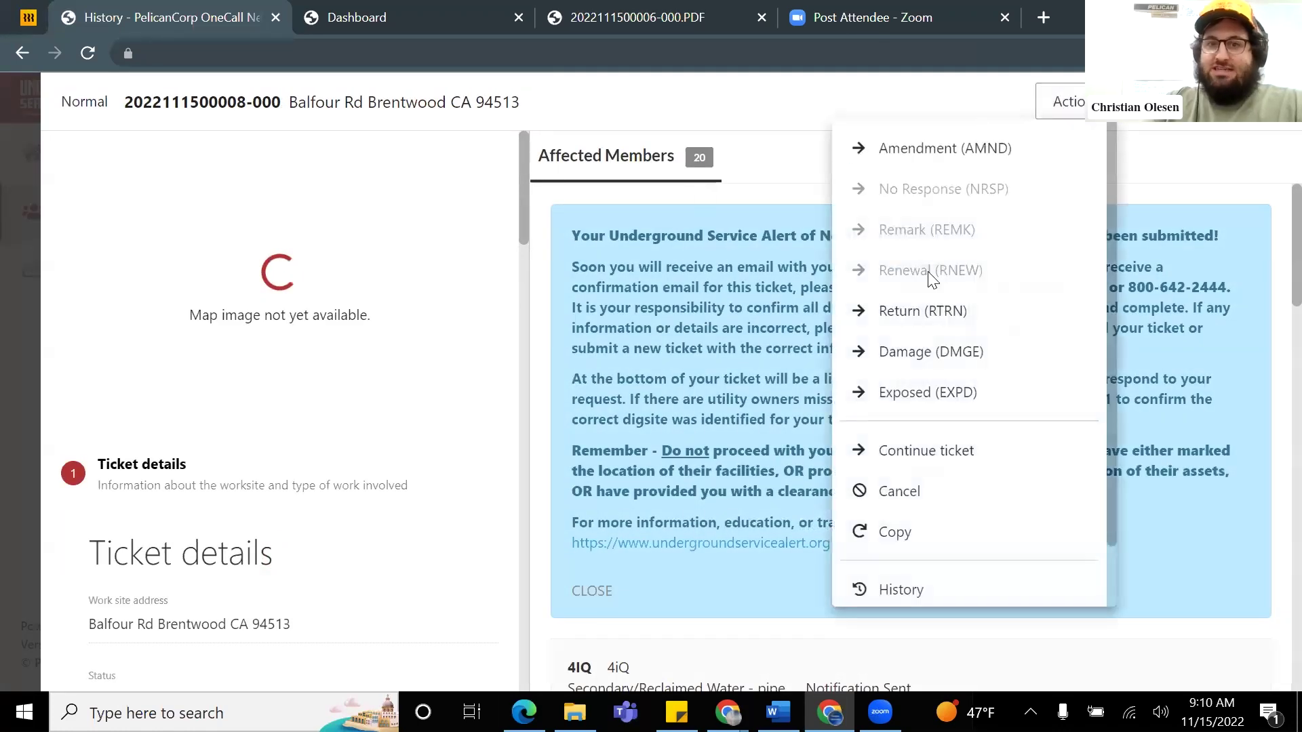
{"action": "left_click", "coordinate": [984, 396]}
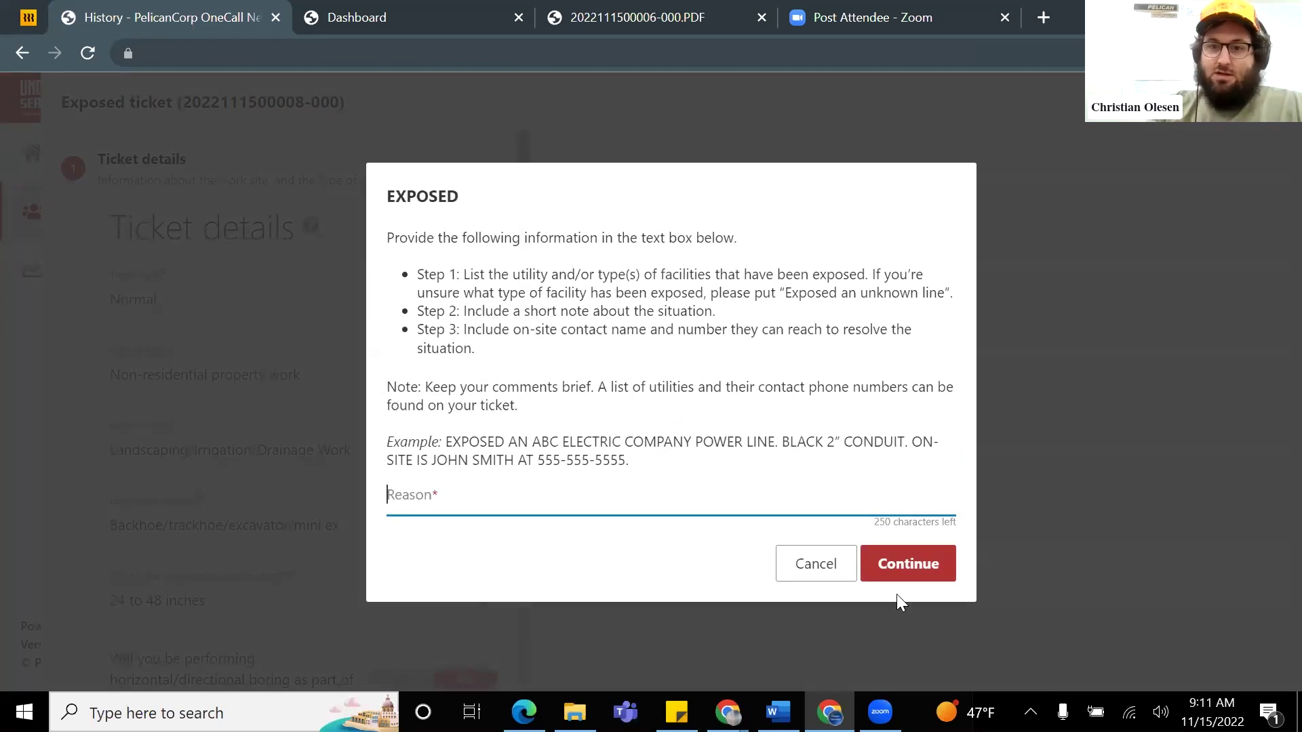
{"action": "left_click", "coordinate": [816, 564]}
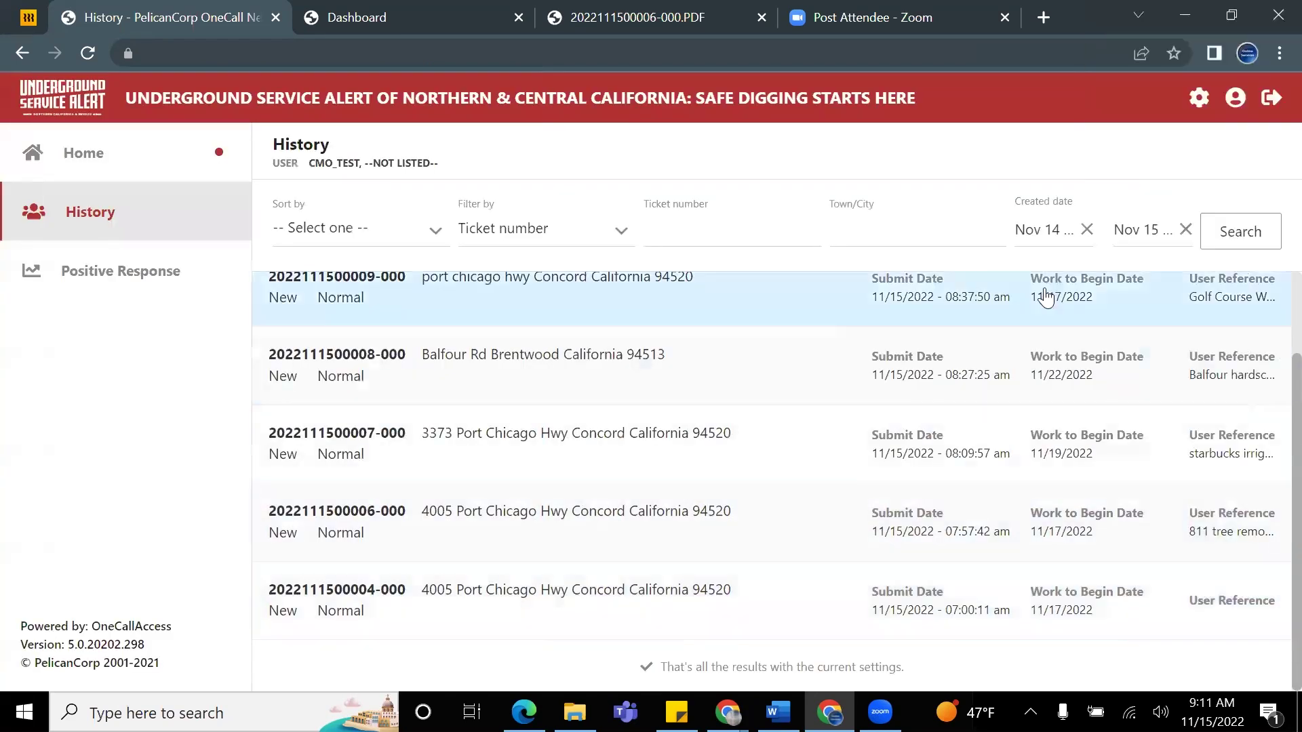
{"action": "scroll", "coordinate": [1053, 293], "scroll_direction": "up", "scroll_amount": 2}
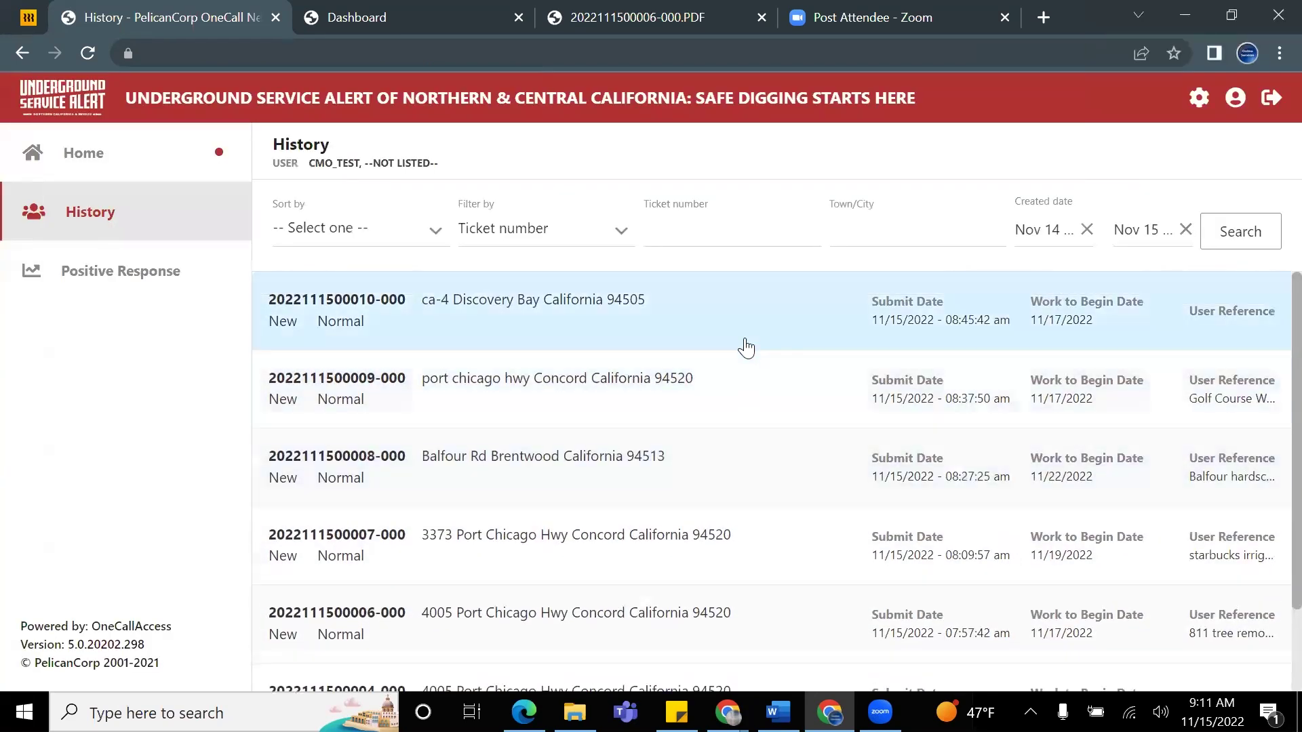
{"action": "left_click", "coordinate": [744, 398]}
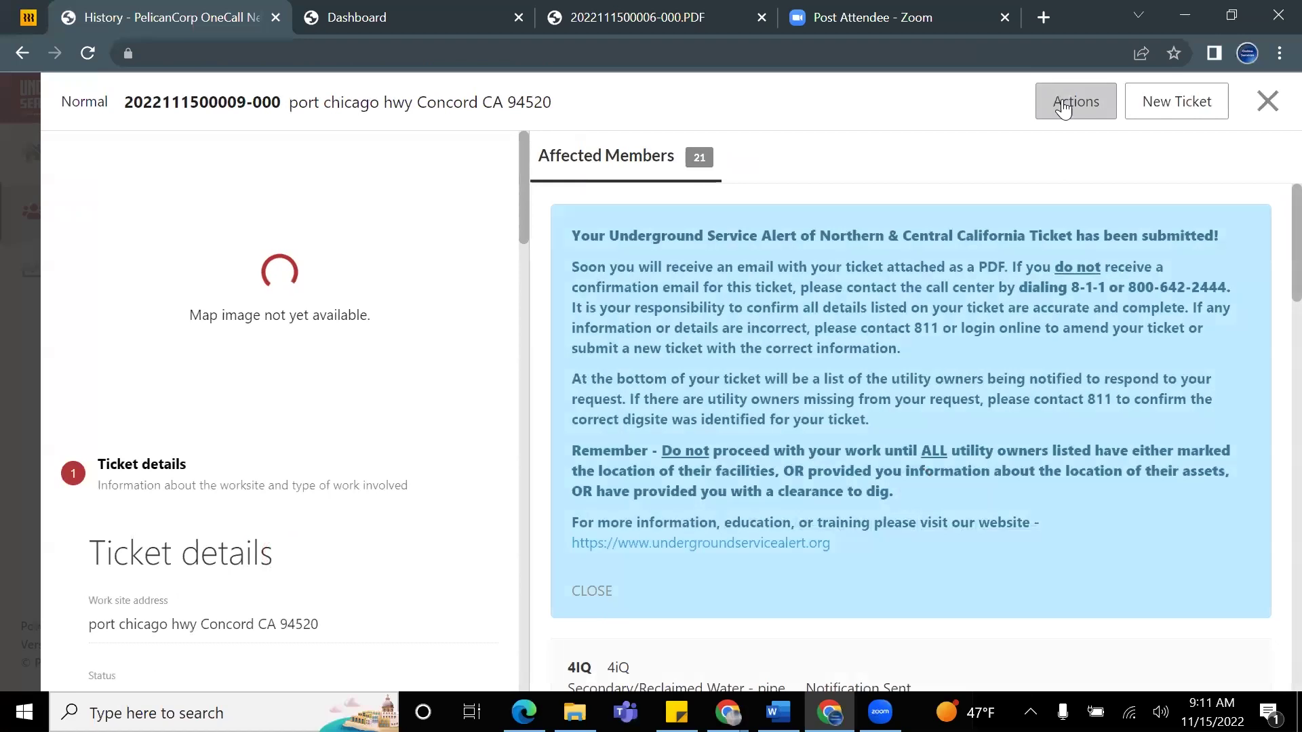
{"action": "left_click", "coordinate": [1066, 107]}
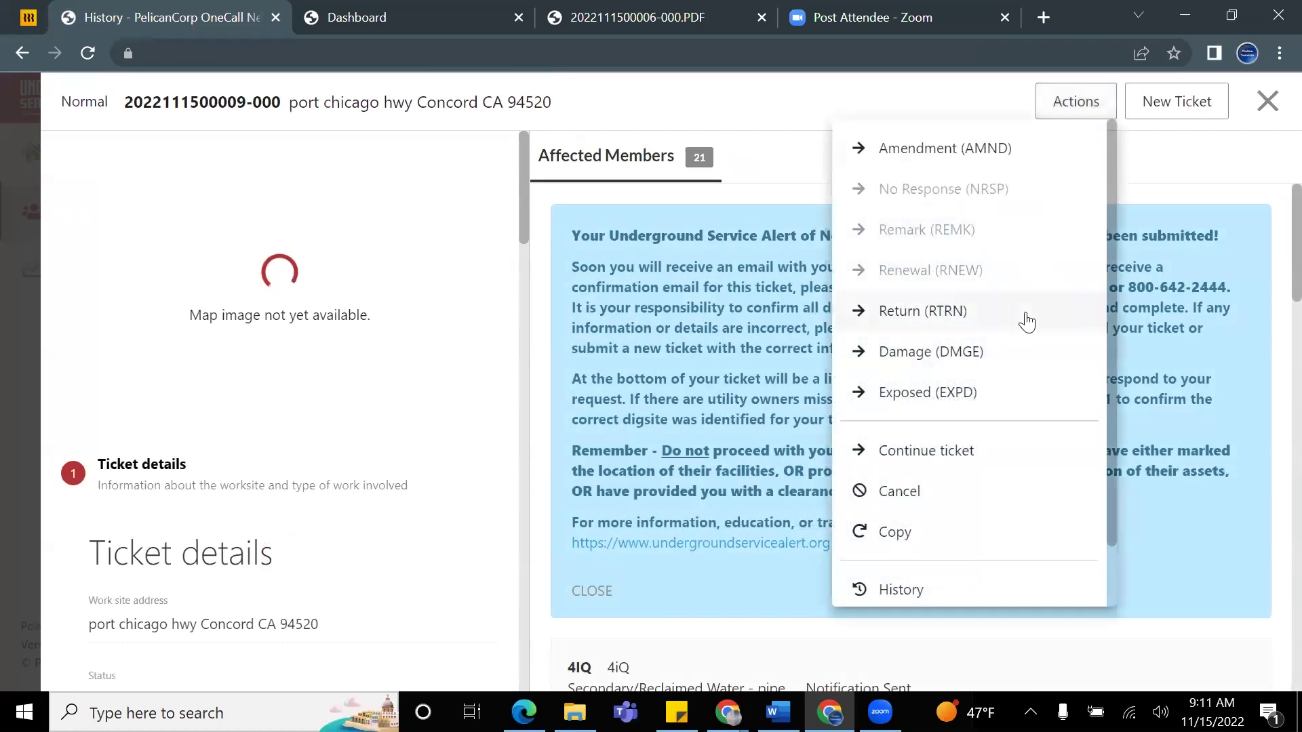
{"action": "left_click", "coordinate": [1149, 179]}
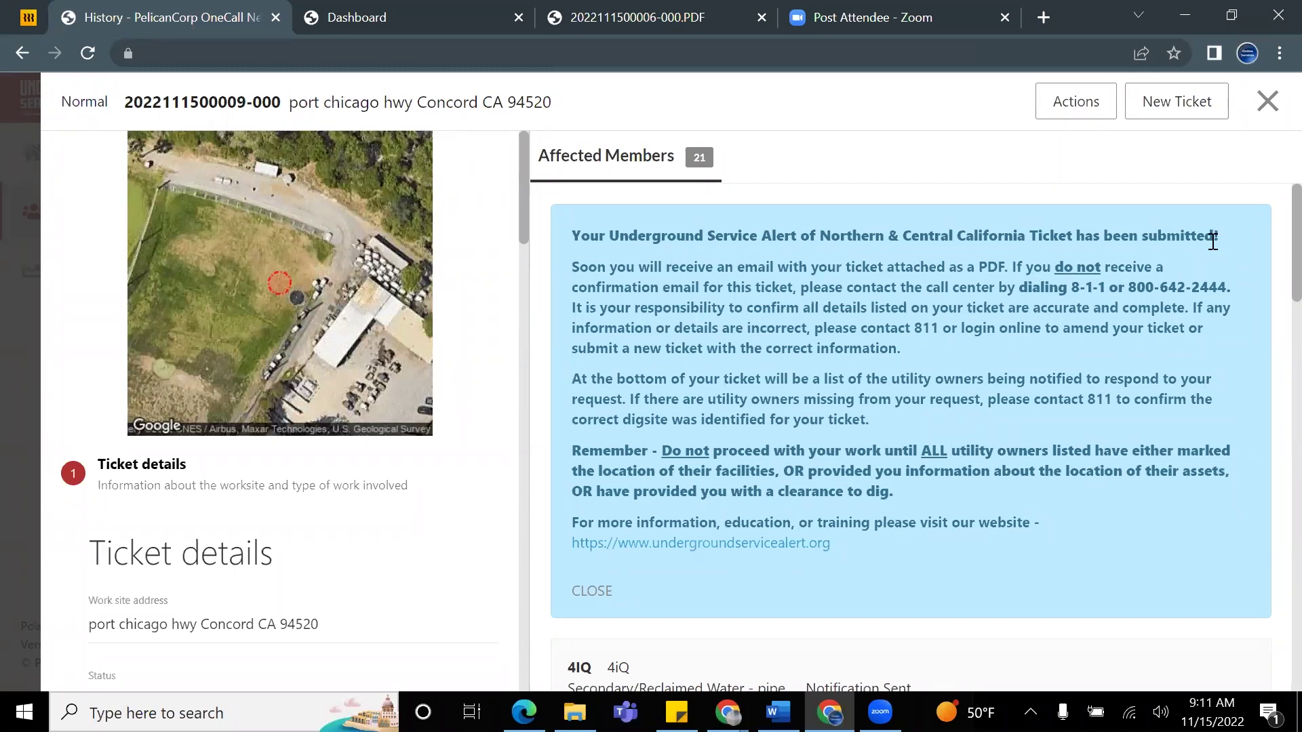
{"action": "left_click", "coordinate": [1090, 115]}
{"action": "scroll", "coordinate": [1037, 314], "scroll_direction": "down", "scroll_amount": 1}
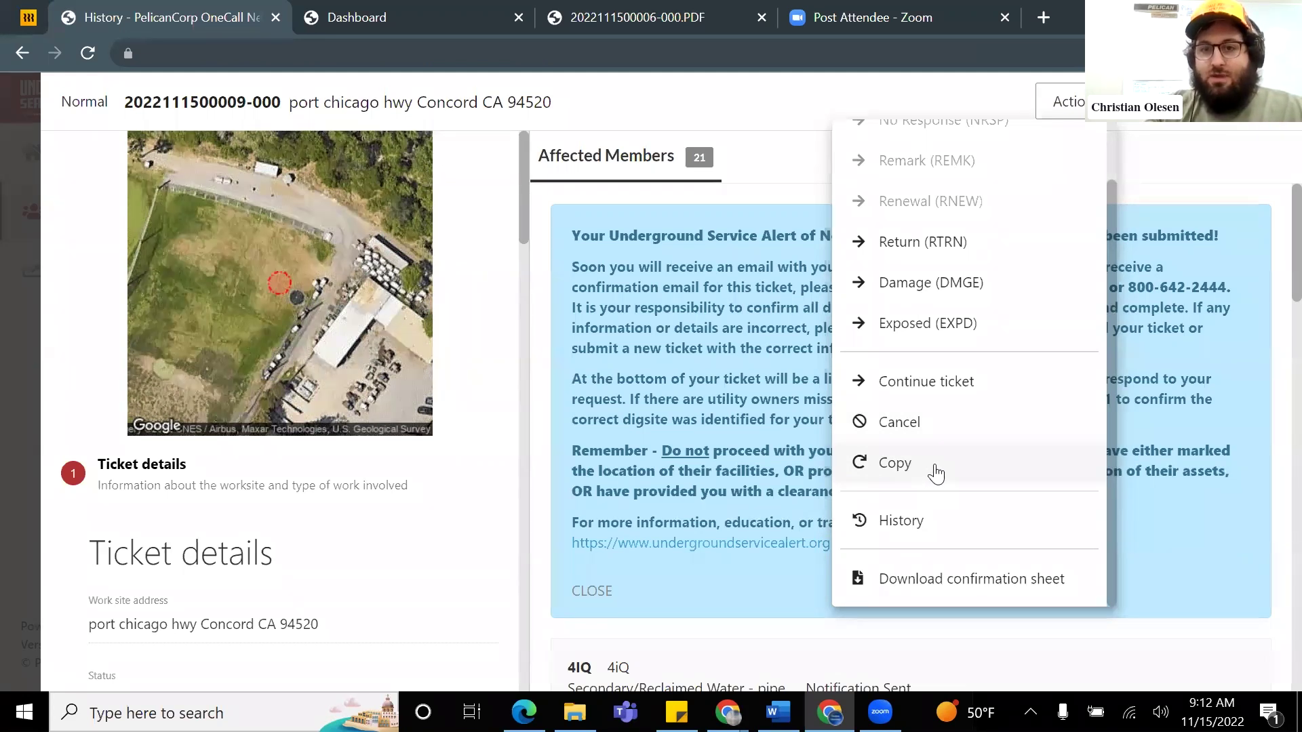
{"action": "left_click", "coordinate": [934, 472]}
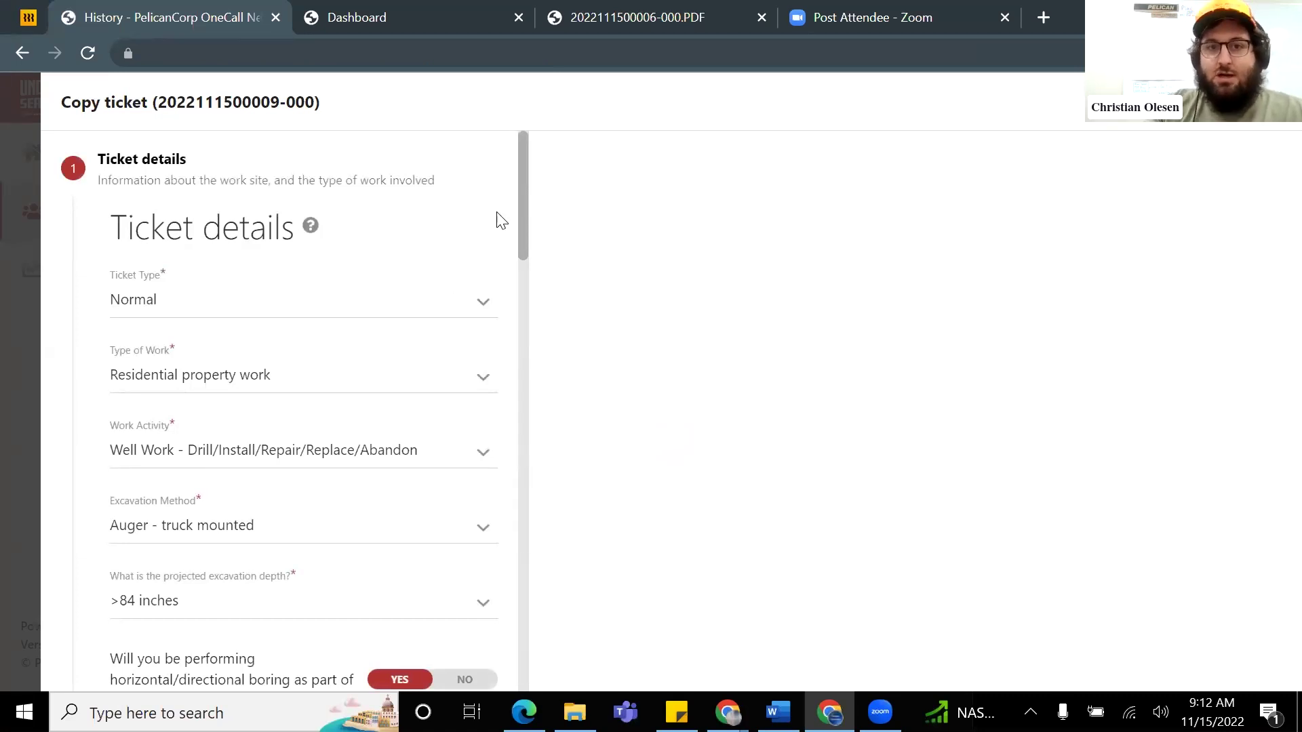
{"action": "scroll", "coordinate": [453, 265], "scroll_direction": "down", "scroll_amount": 5}
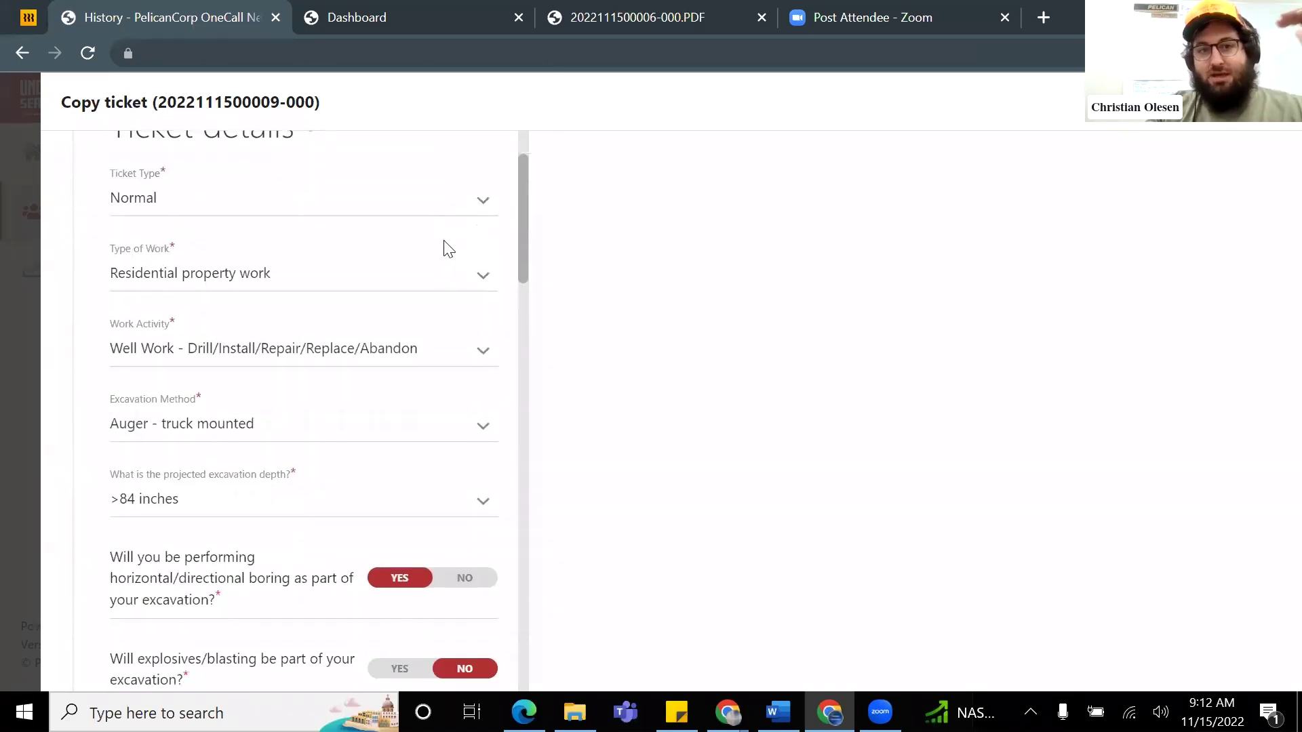
{"action": "scroll", "coordinate": [366, 241], "scroll_direction": "down", "scroll_amount": 4}
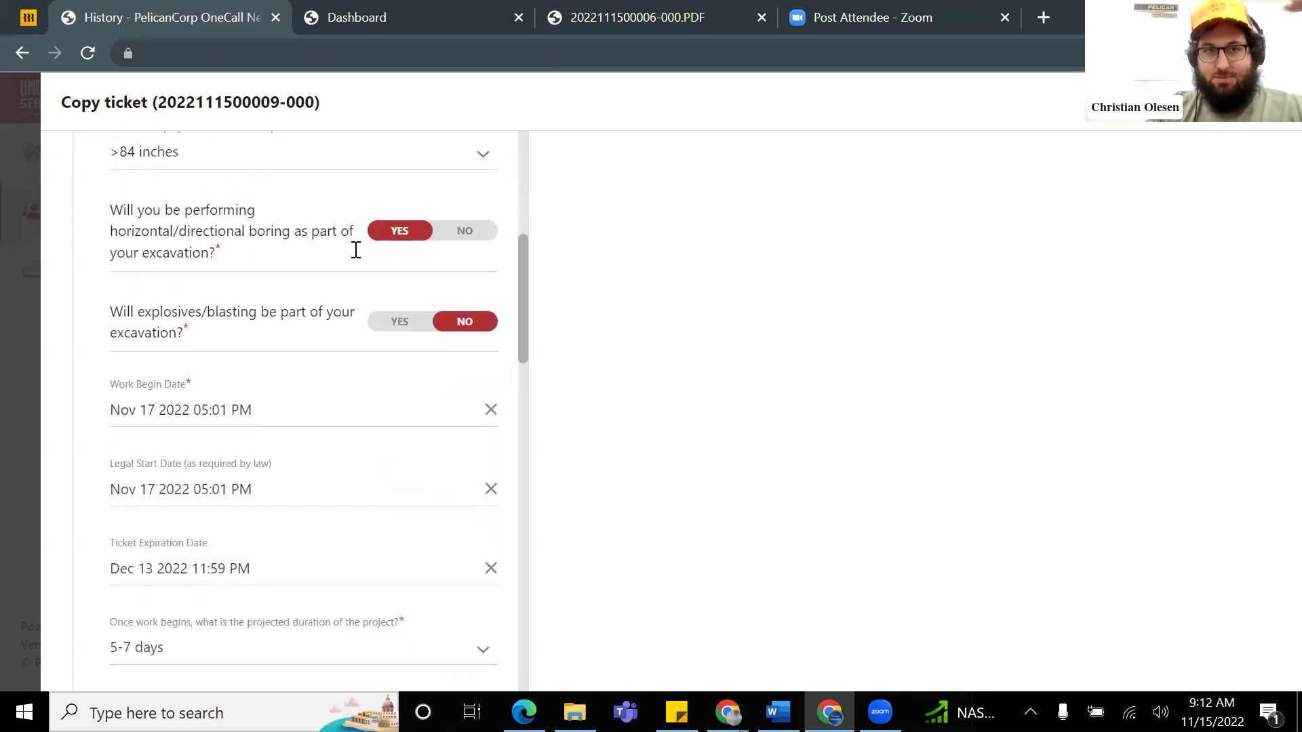
{"action": "scroll", "coordinate": [363, 319], "scroll_direction": "up", "scroll_amount": 5}
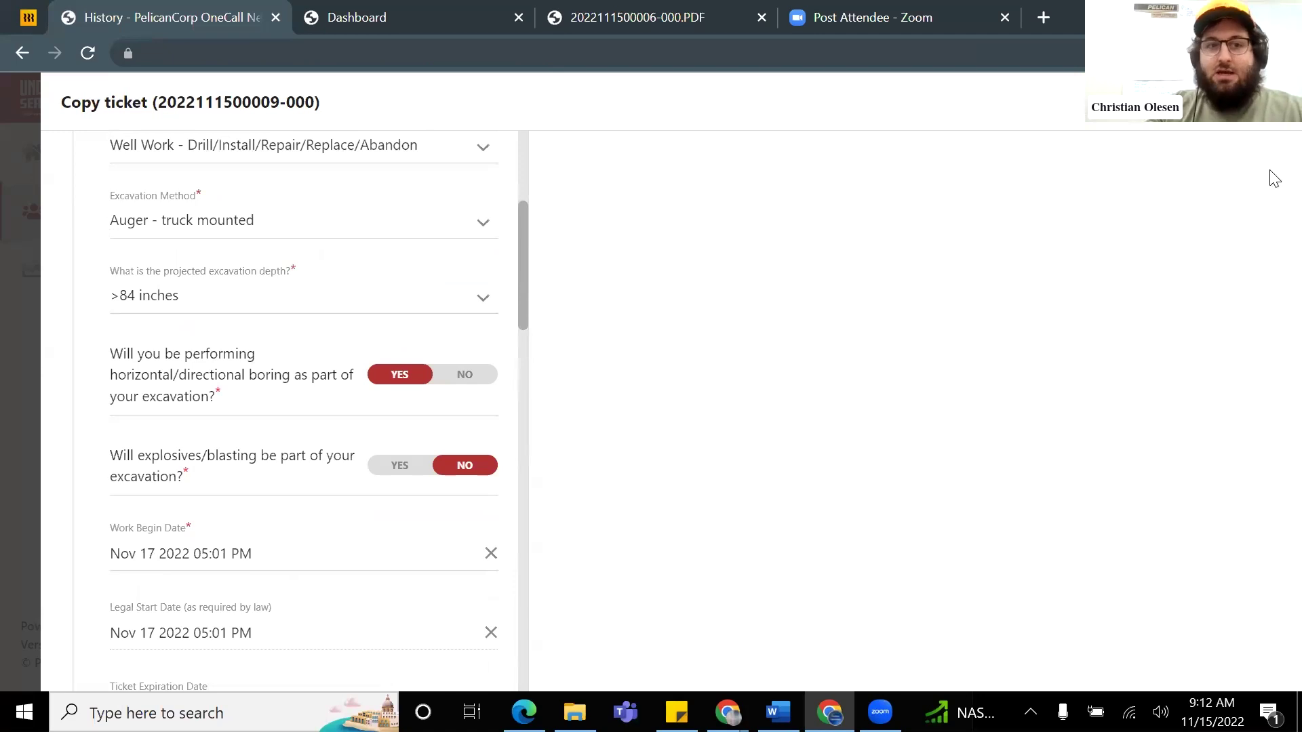
{"action": "scroll", "coordinate": [400, 327], "scroll_direction": "up", "scroll_amount": 5}
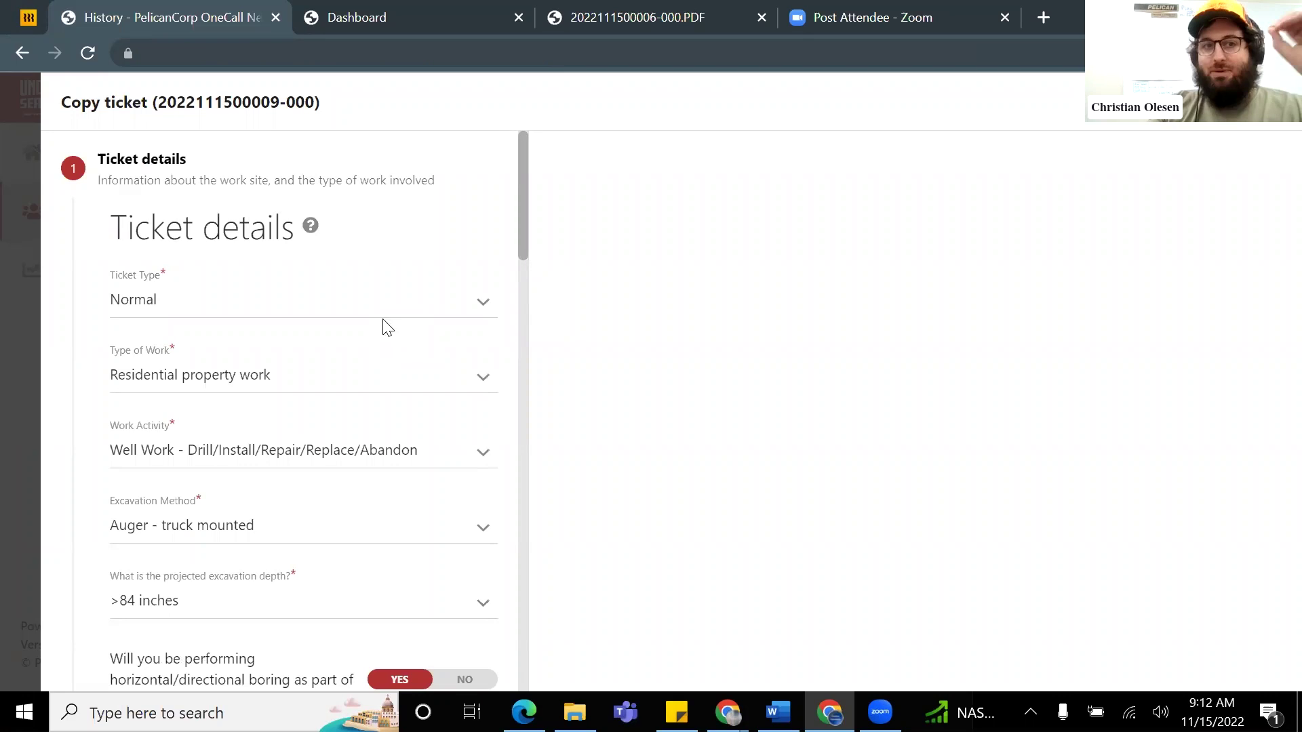
{"action": "scroll", "coordinate": [407, 317], "scroll_direction": "down", "scroll_amount": 3}
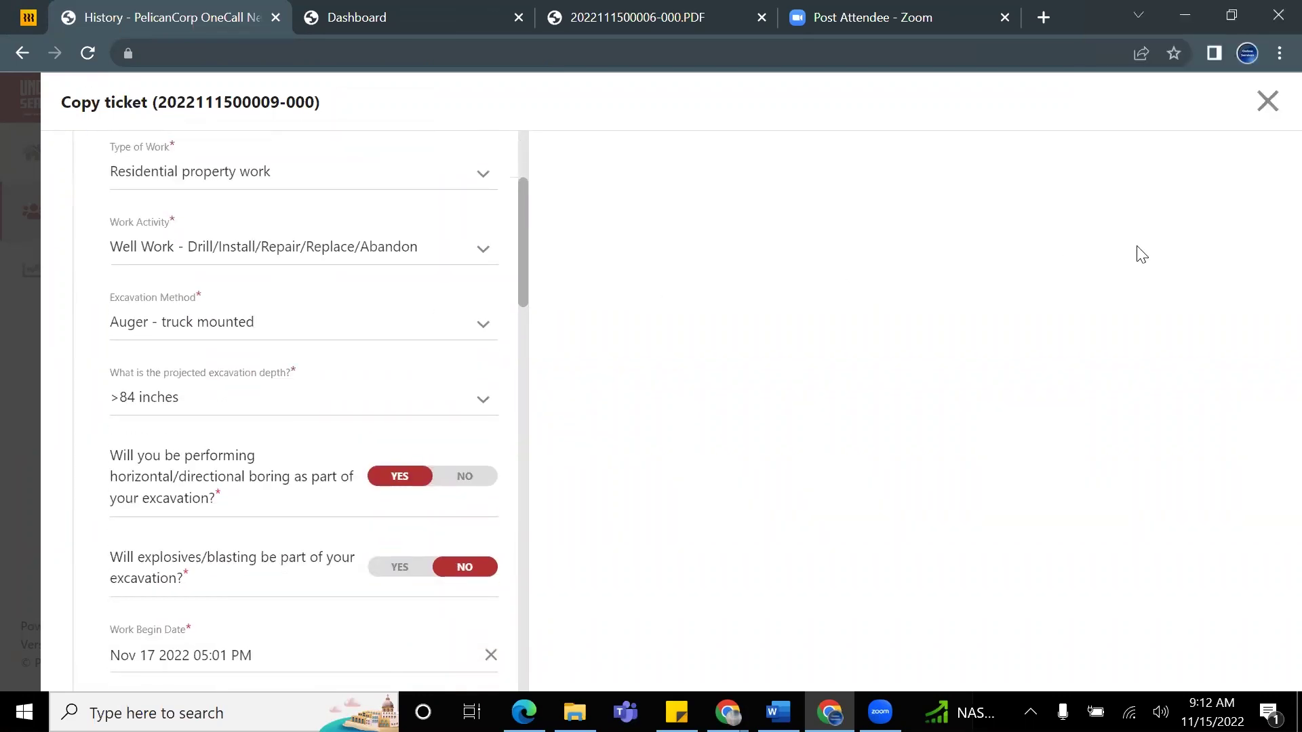
{"action": "scroll", "coordinate": [452, 434], "scroll_direction": "down", "scroll_amount": 6}
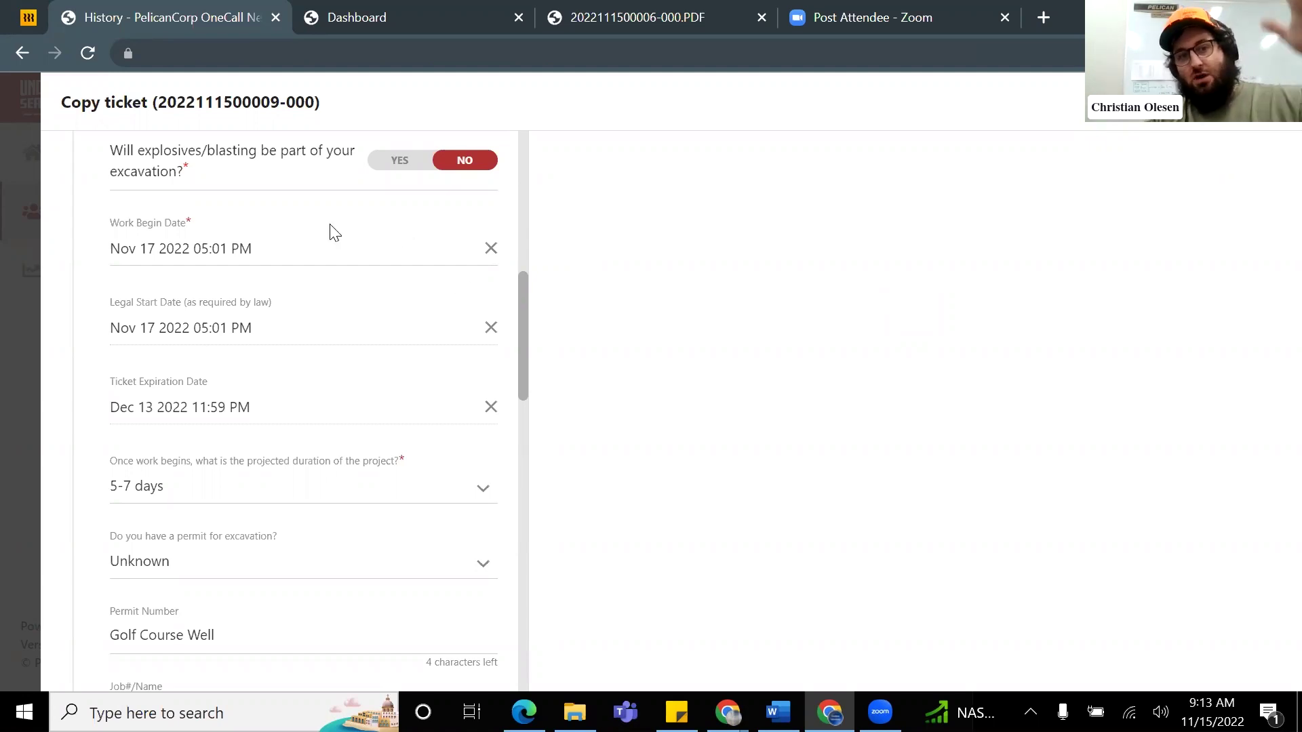
{"action": "scroll", "coordinate": [329, 253], "scroll_direction": "up", "scroll_amount": 5}
{"action": "scroll", "coordinate": [277, 271], "scroll_direction": "down", "scroll_amount": 15}
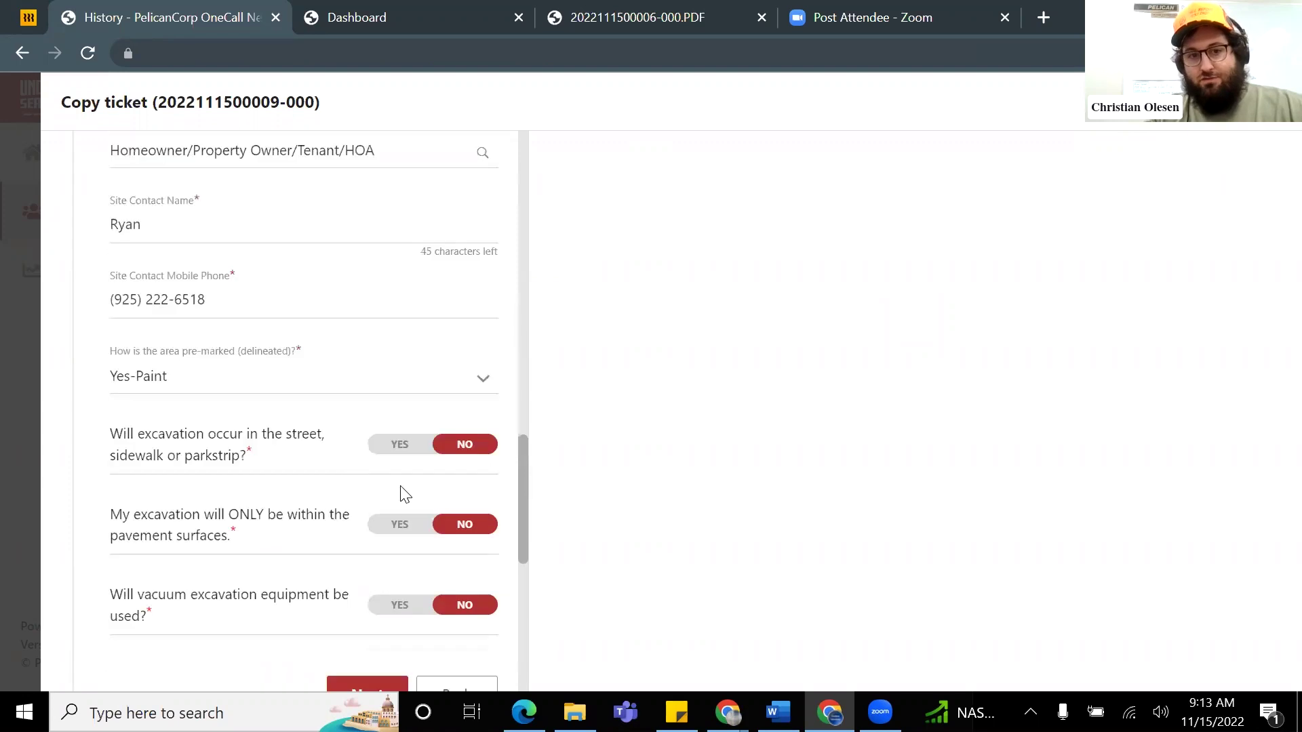
{"action": "scroll", "coordinate": [405, 494], "scroll_direction": "down", "scroll_amount": 3}
Step: Advance the copied ticket to Dig site location and draw a circular dig site on the map
{"action": "left_click", "coordinate": [363, 498]}
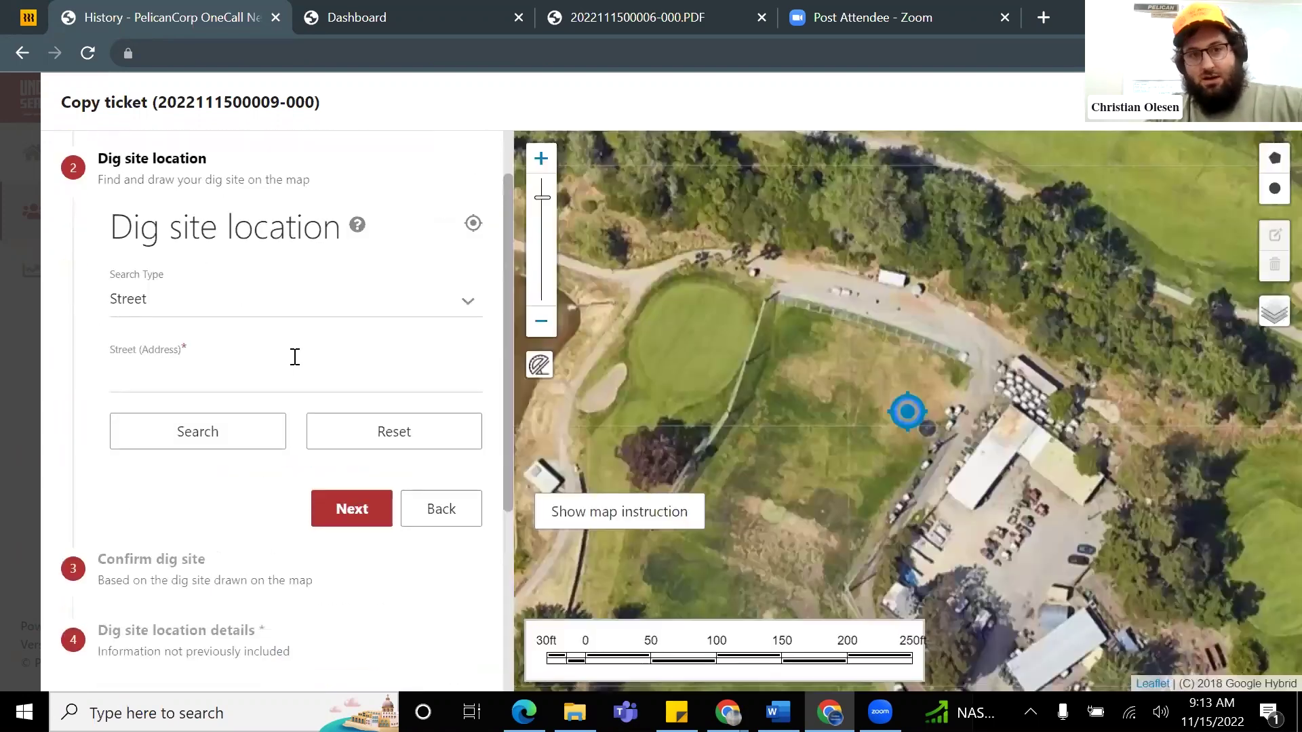
{"action": "scroll", "coordinate": [901, 407], "scroll_direction": "up", "scroll_amount": 2}
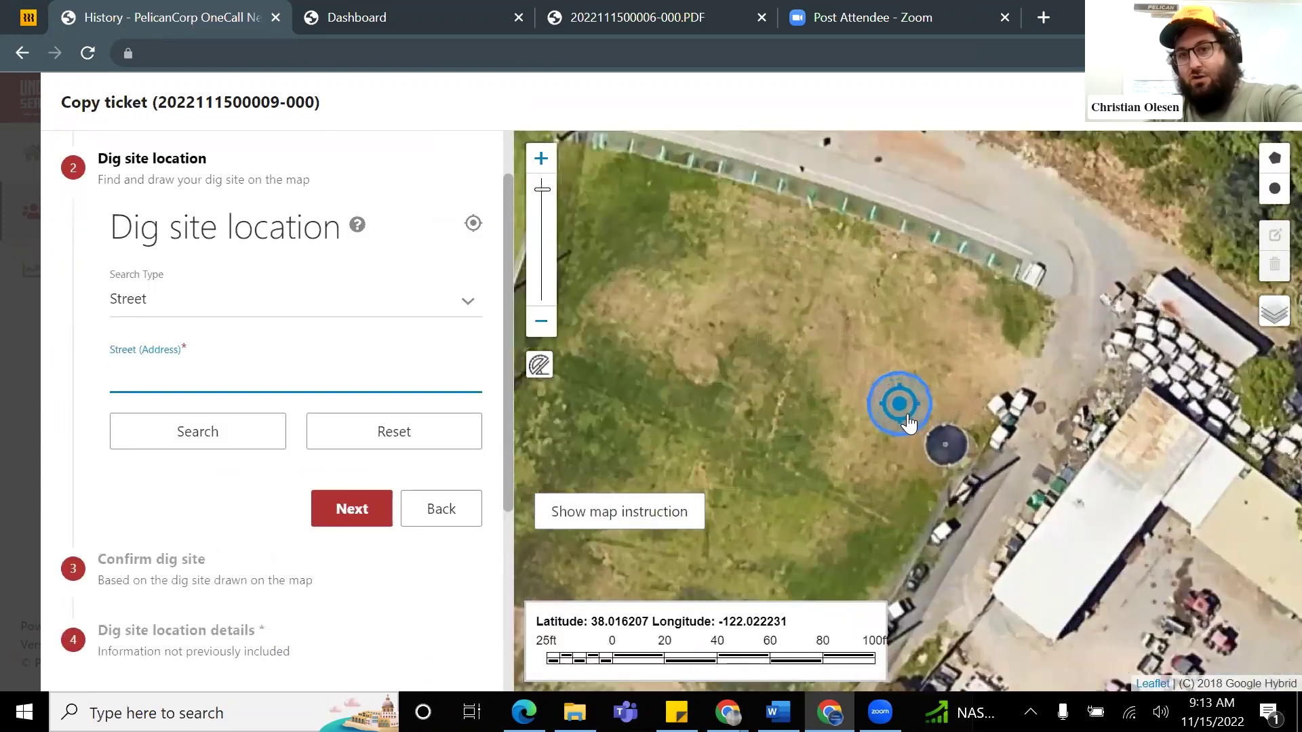
{"action": "scroll", "coordinate": [908, 421], "scroll_direction": "up", "scroll_amount": 1}
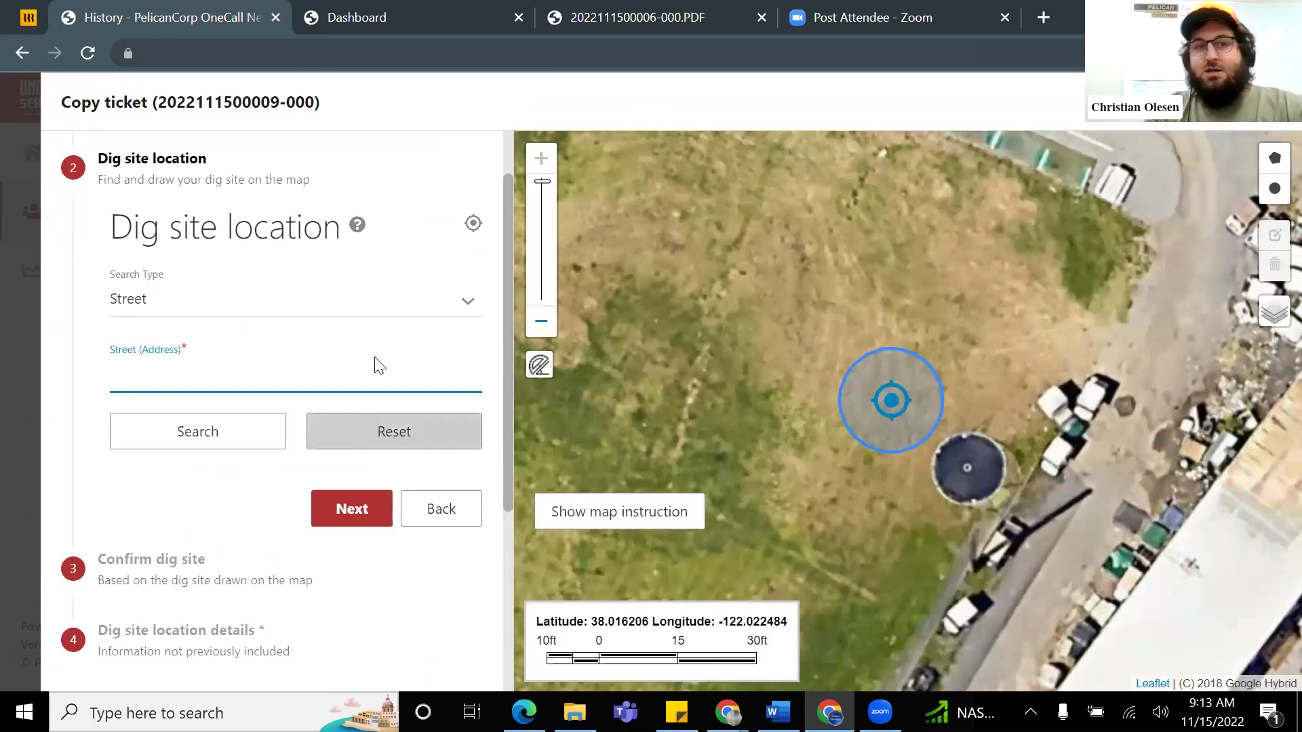
{"action": "scroll", "coordinate": [380, 366], "scroll_direction": "up", "scroll_amount": 1}
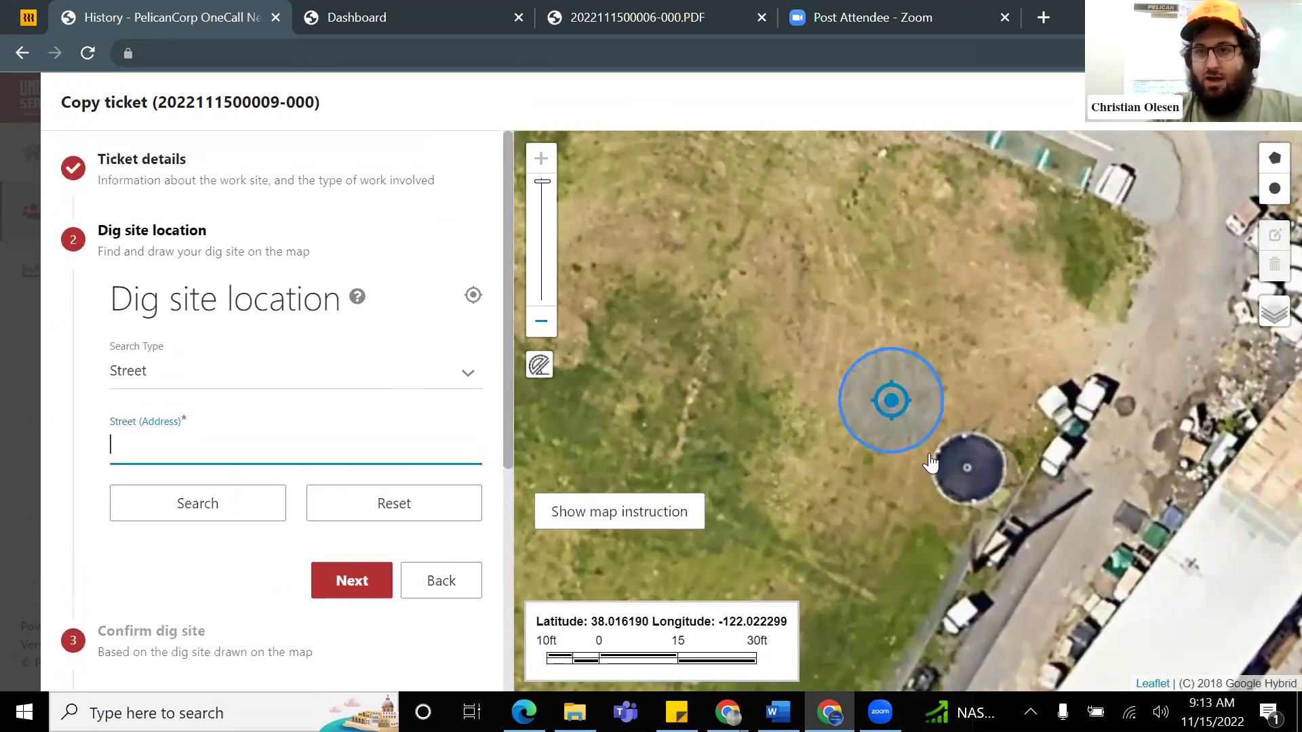
{"action": "left_click", "coordinate": [1275, 196]}
{"action": "mouse_move", "coordinate": [852, 351]}
{"action": "left_mouse_down"}
{"action": "mouse_move", "coordinate": [924, 410]}
{"action": "mouse_move", "coordinate": [906, 363]}
{"action": "left_mouse_up"}
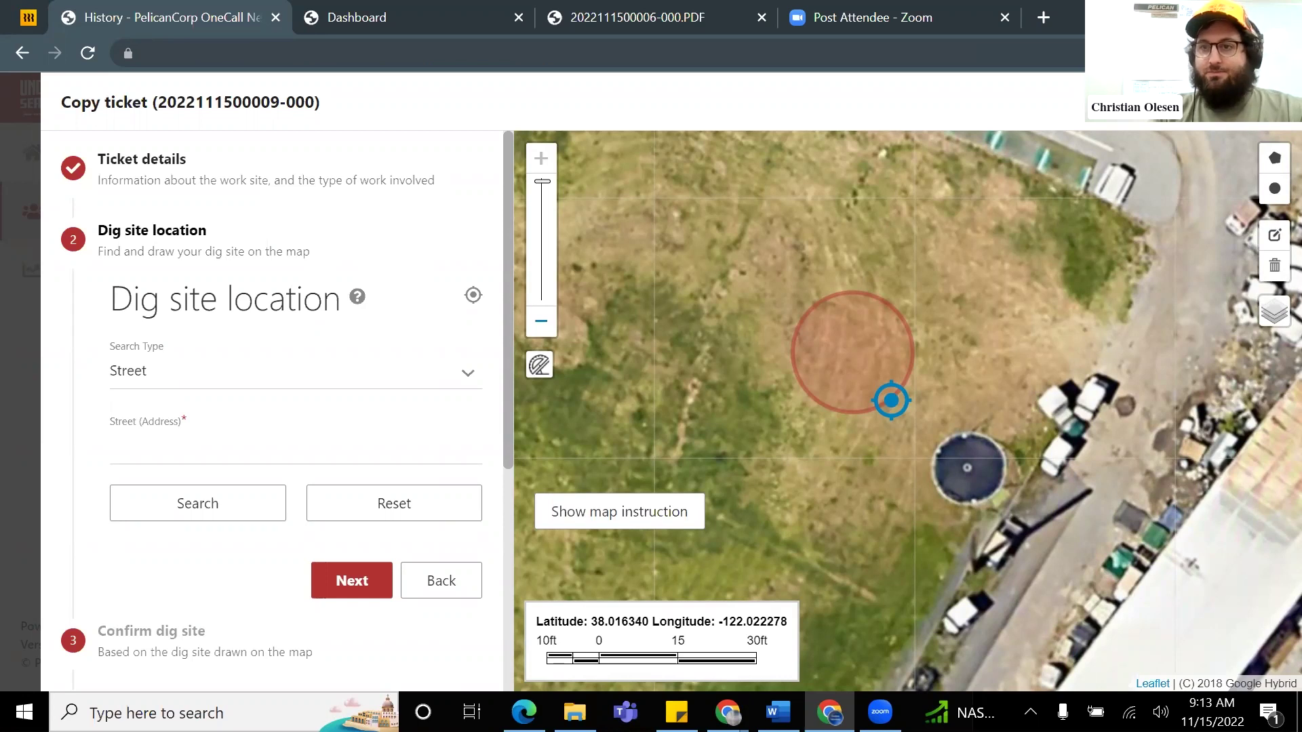
Step: Close the Copy ticket form unsubmitted, then glance at the user settings panel
{"action": "key", "text": "Escape"}
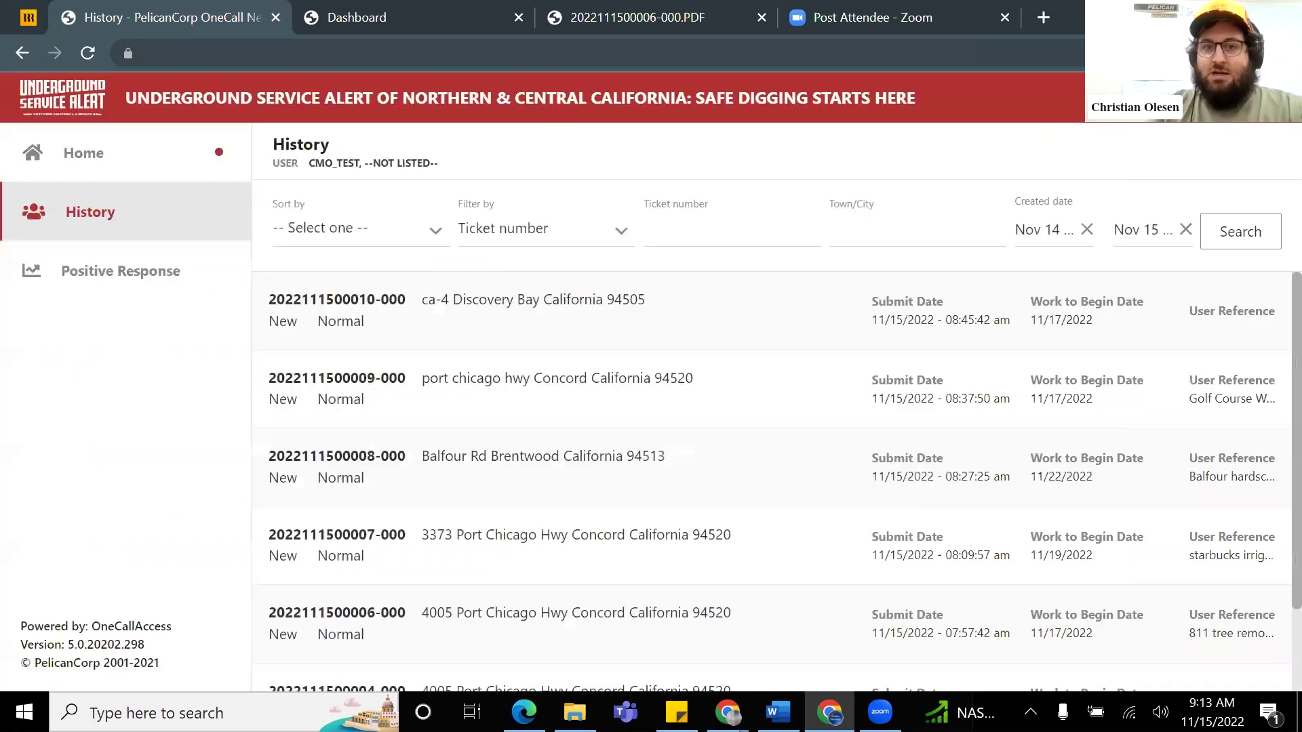
{"action": "left_click", "coordinate": [1127, 132]}
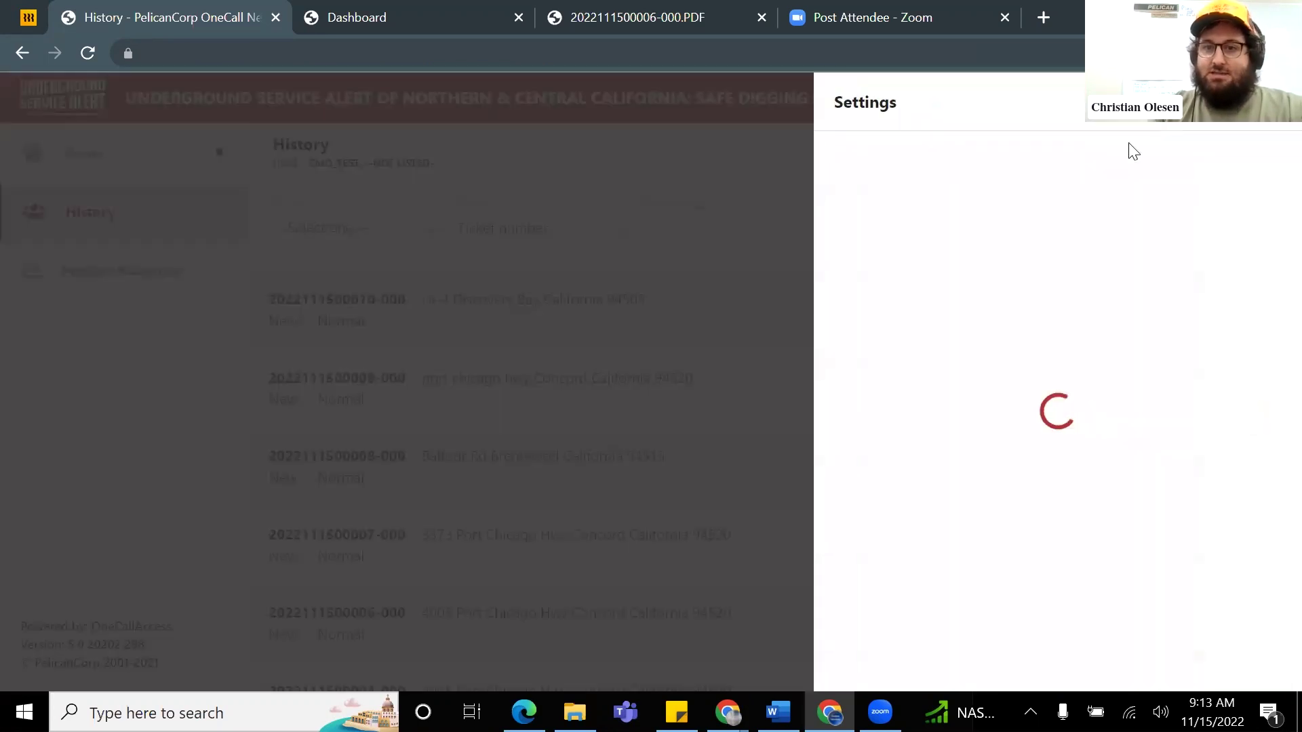
{"action": "key", "text": "Escape"}
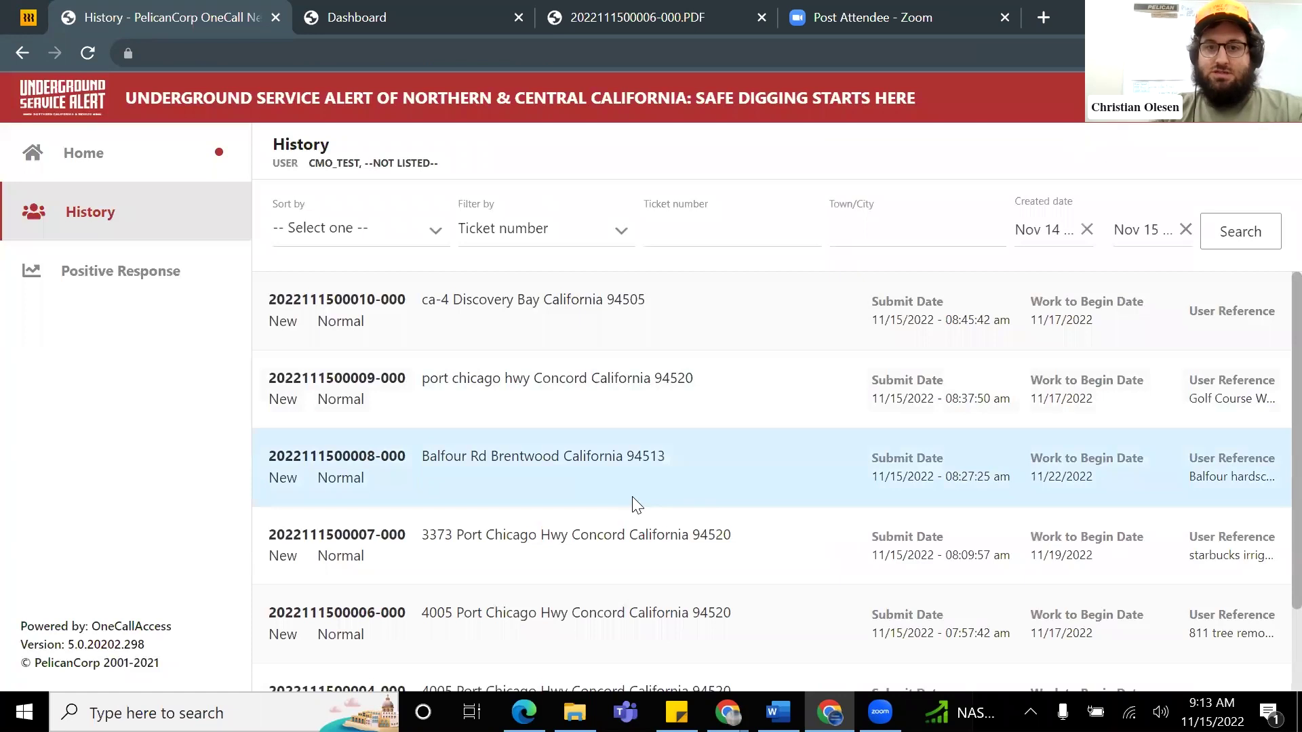
Step: View the Actions list for the Balfour Rd ticket, then return to and reload History
{"action": "left_click", "coordinate": [632, 498]}
{"action": "left_click", "coordinate": [1059, 102]}
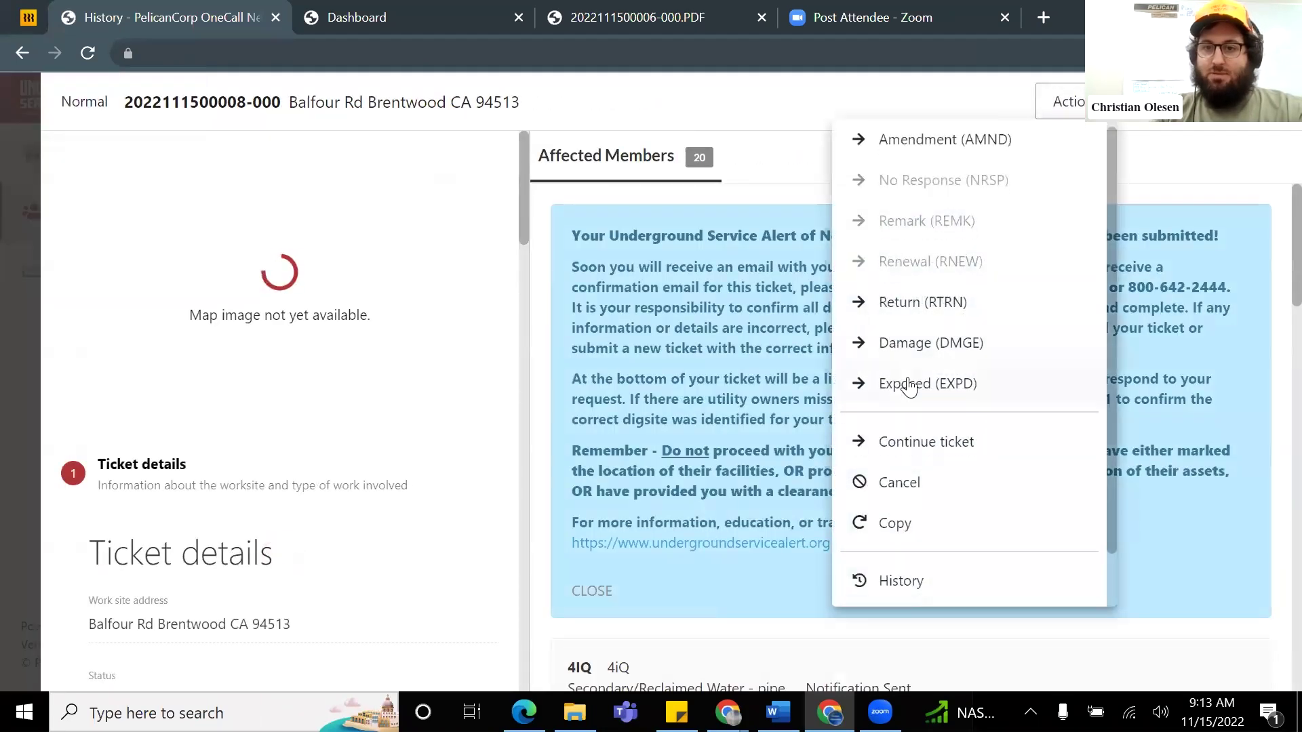
{"action": "scroll", "coordinate": [919, 393], "scroll_direction": "down", "scroll_amount": 1}
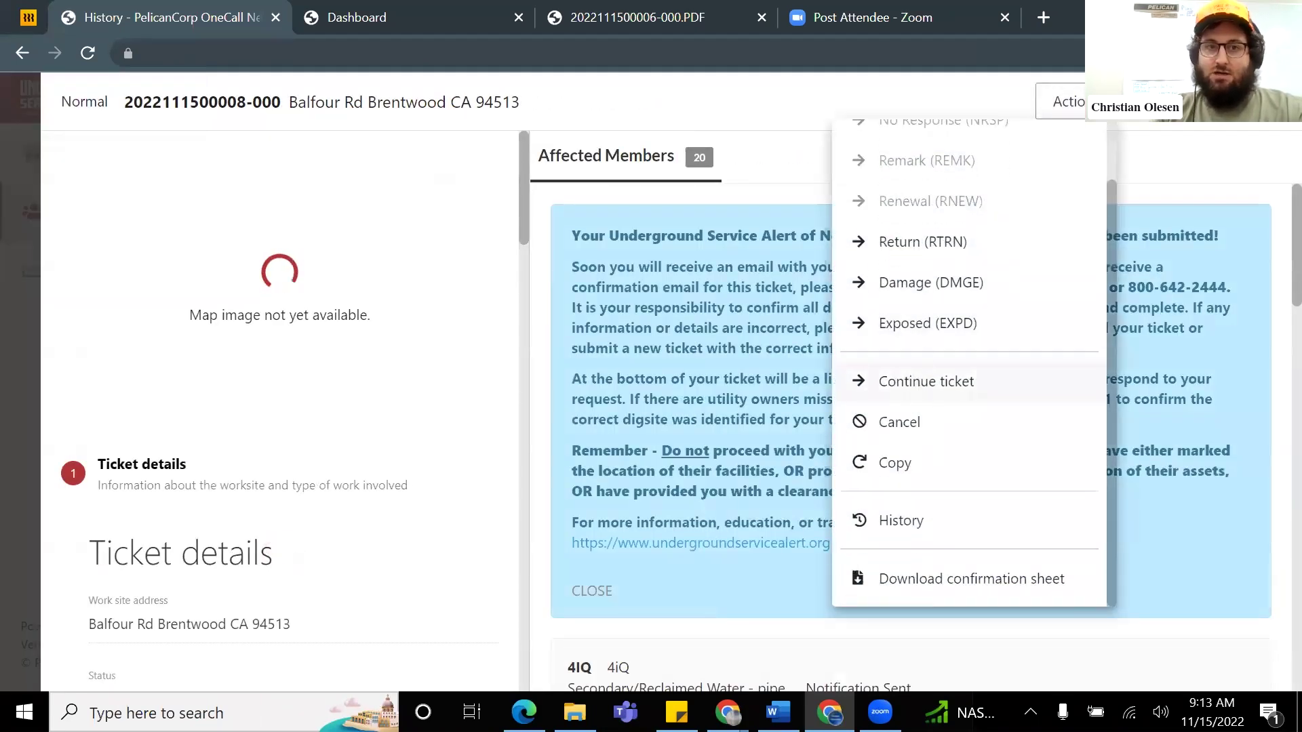
{"action": "left_click", "coordinate": [151, 231]}
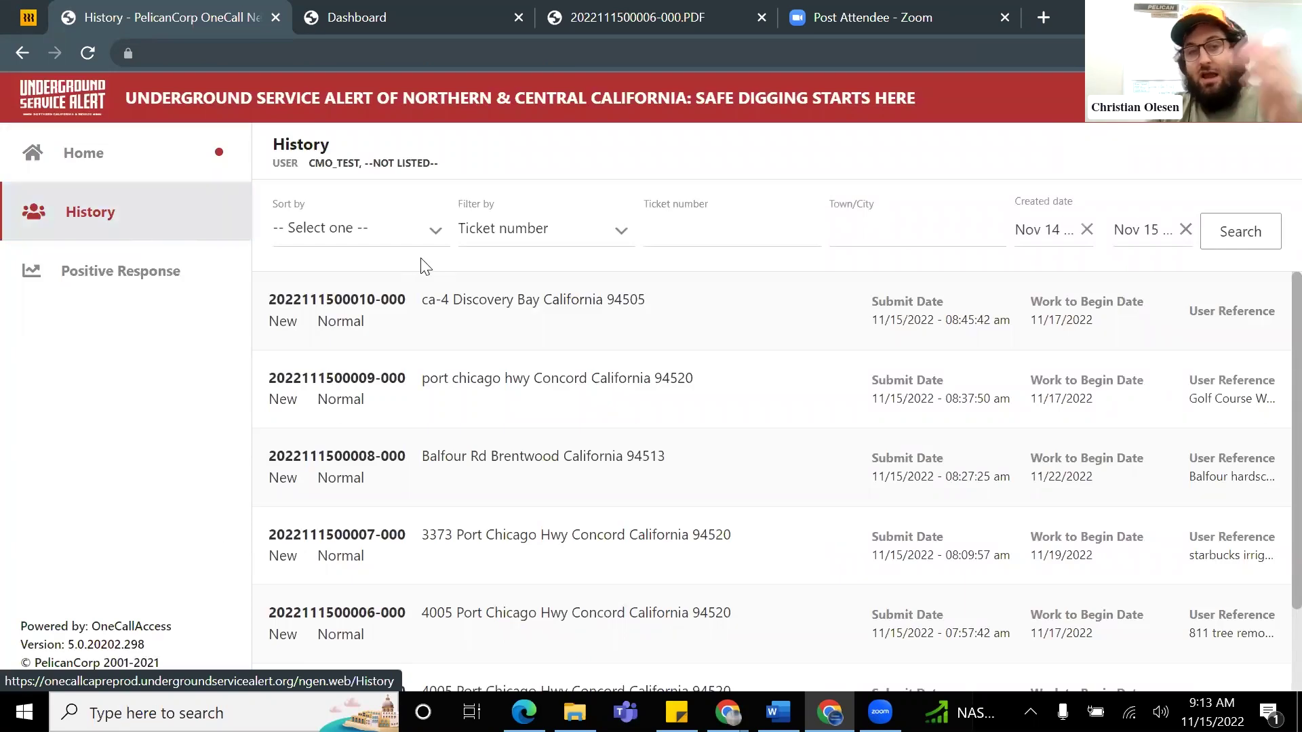
{"action": "left_click", "coordinate": [109, 226]}
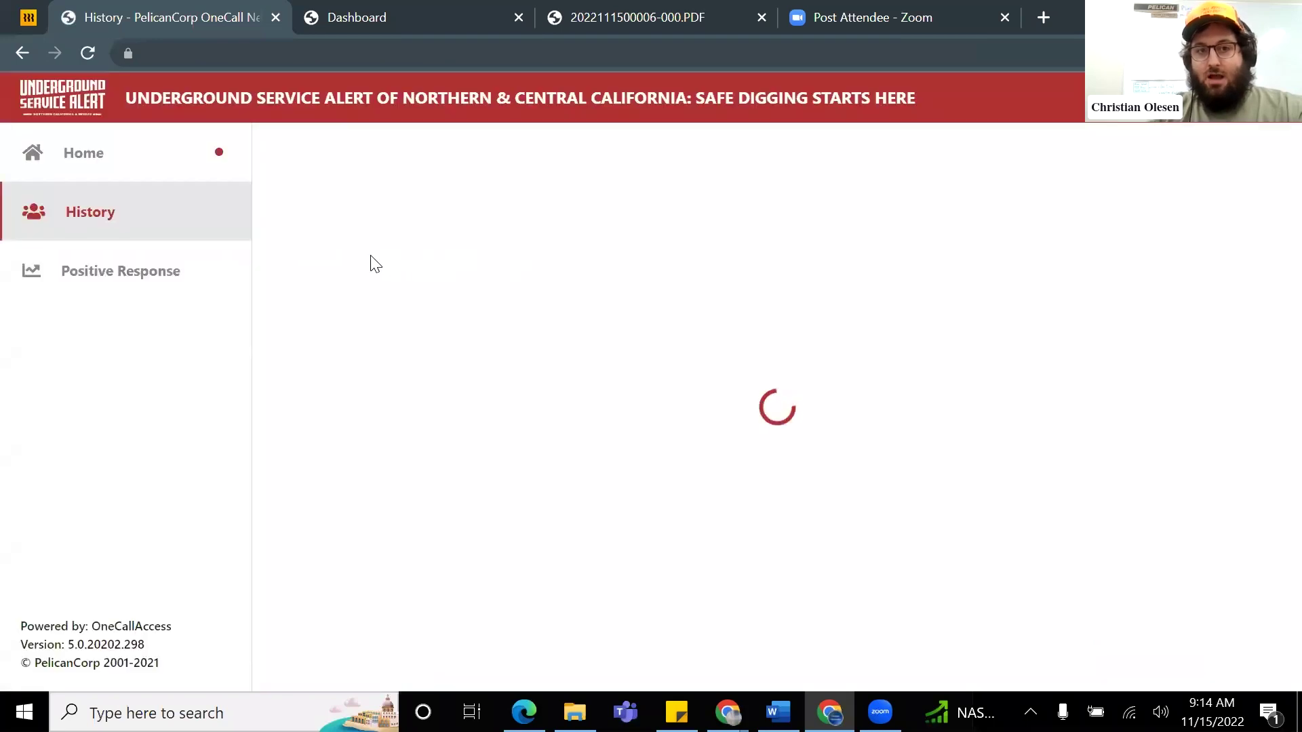
Step: Review the History's Sort by orders without changing the sort
{"action": "scroll", "coordinate": [766, 472], "scroll_direction": "down", "scroll_amount": 3}
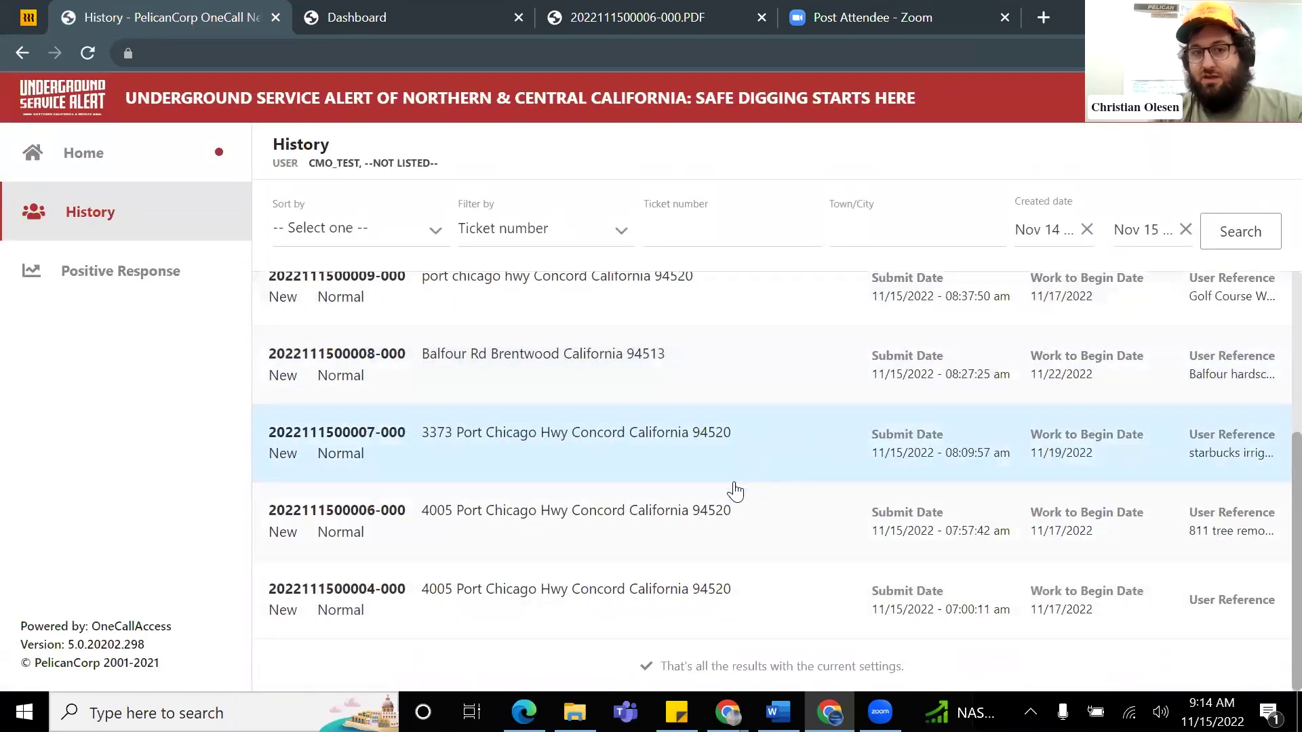
{"action": "scroll", "coordinate": [730, 493], "scroll_direction": "up", "scroll_amount": 3}
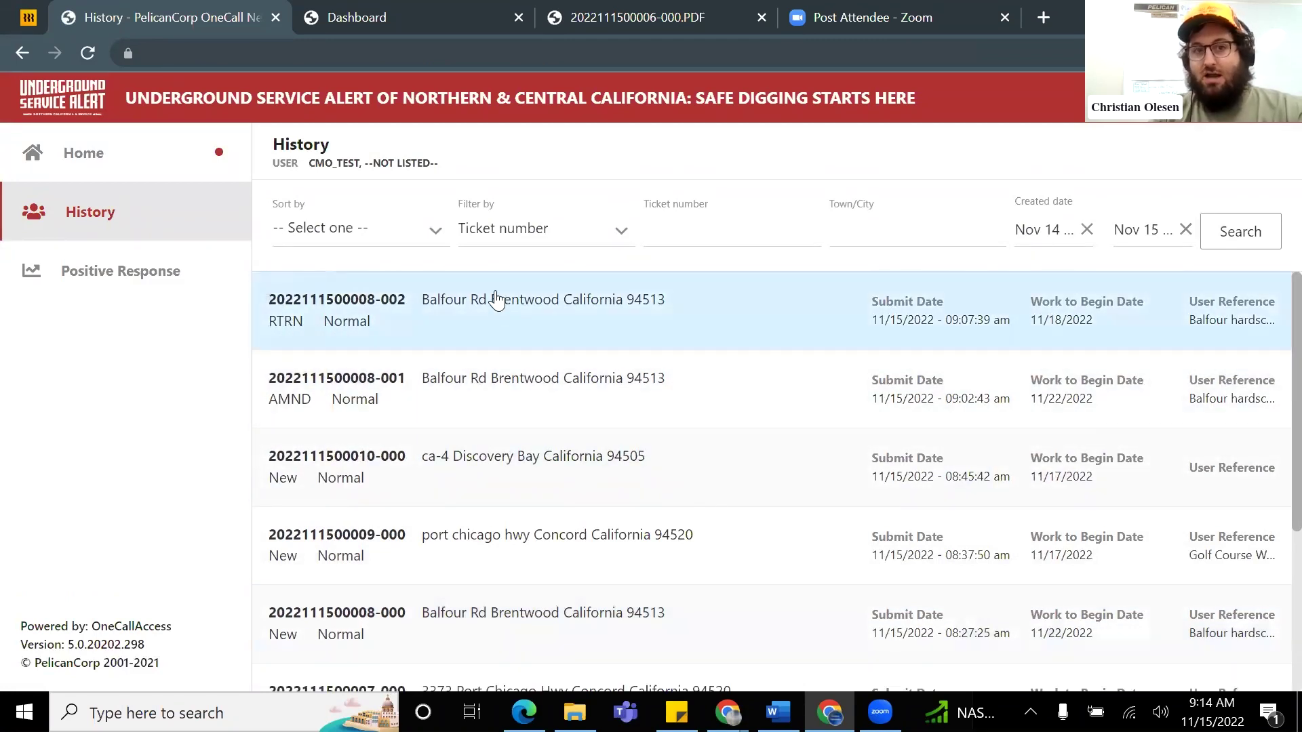
{"action": "left_click", "coordinate": [427, 239]}
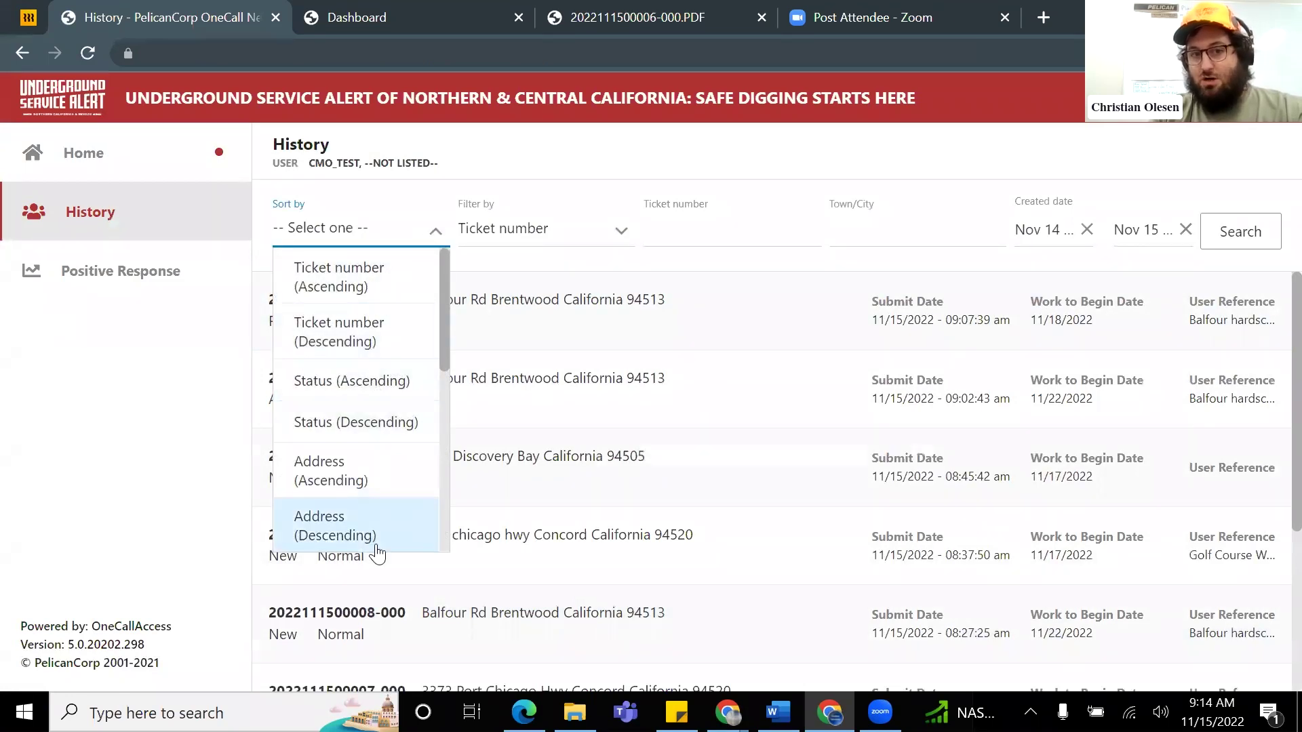
{"action": "left_click", "coordinate": [584, 180]}
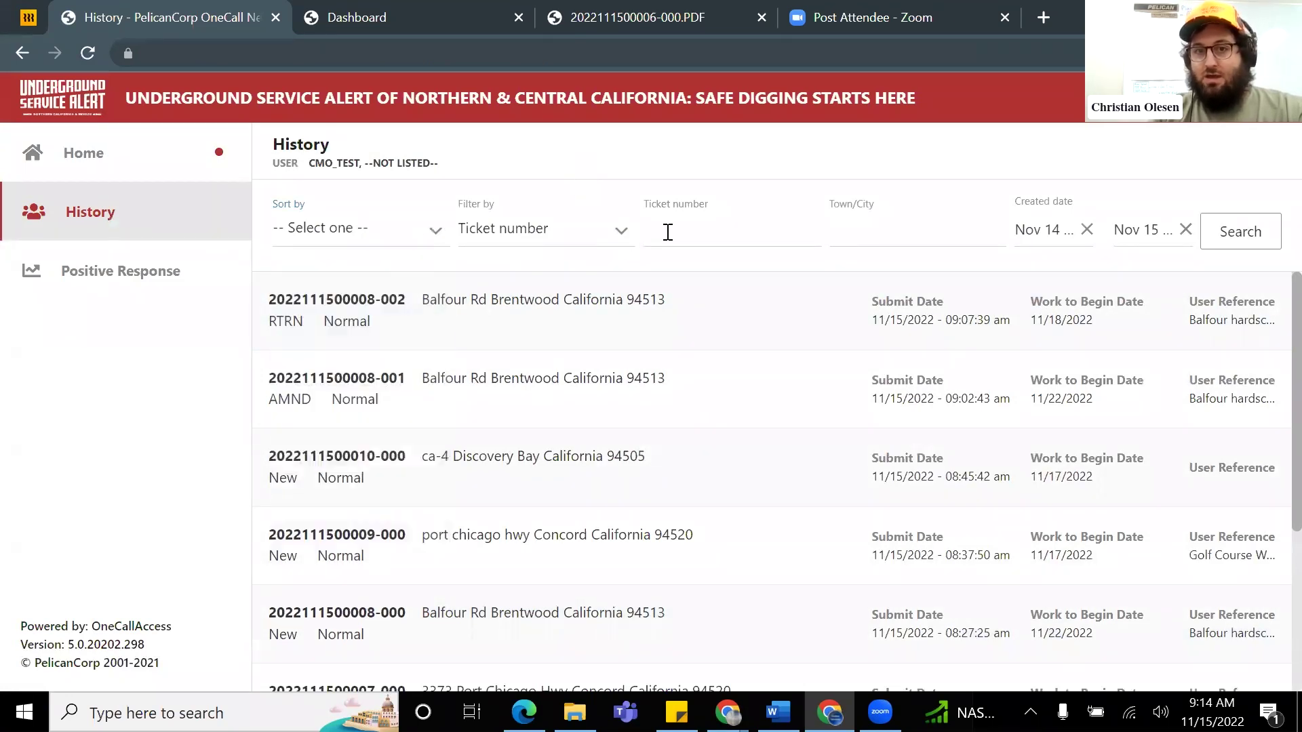
Step: Enter 'brentwood' in the History Town/City search field
{"action": "left_click", "coordinate": [675, 229]}
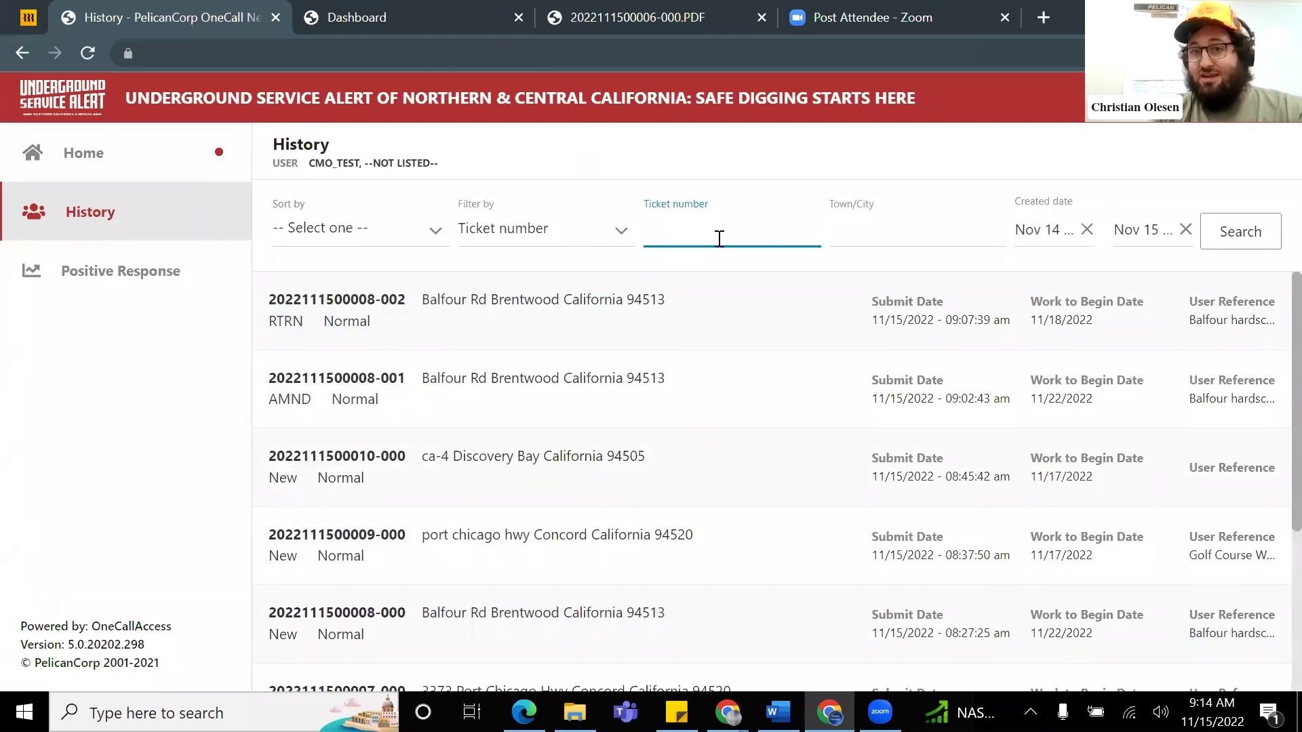
{"action": "left_click", "coordinate": [881, 233]}
{"action": "type", "text": "brentwood"}
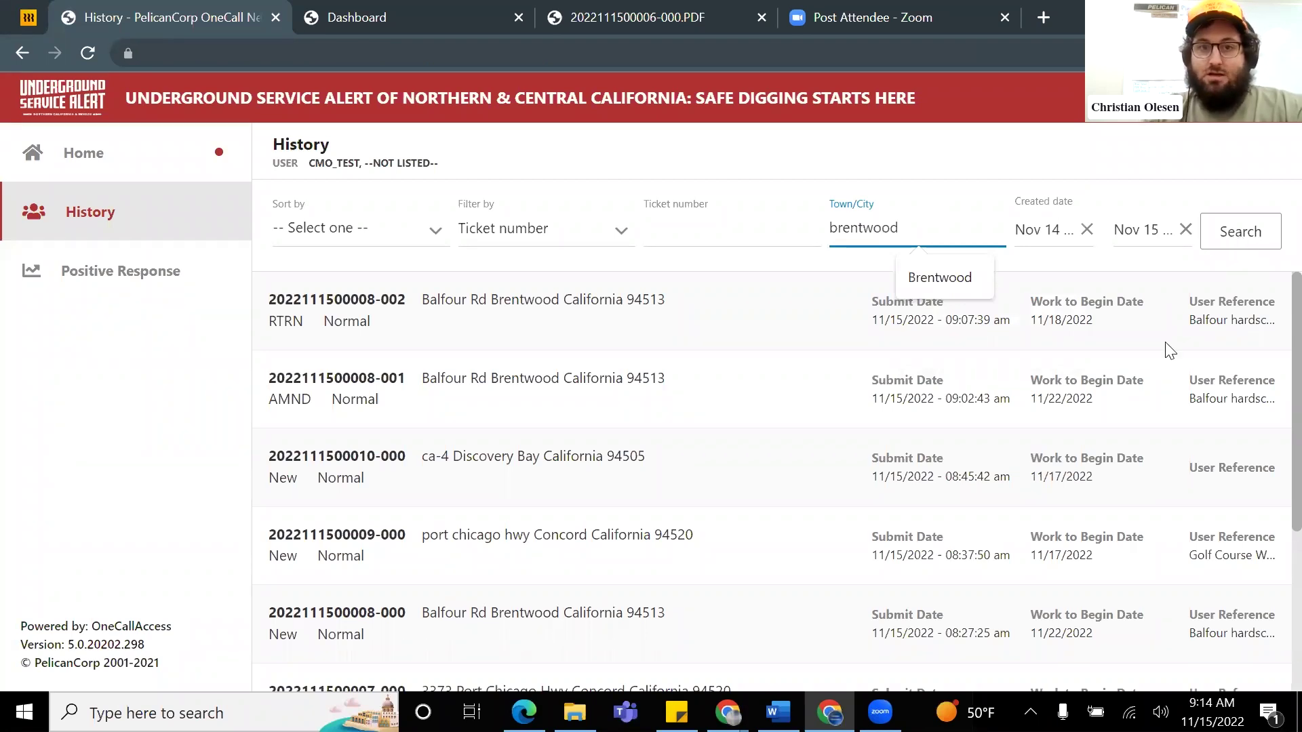
Step: Apply the Brentwood filter, view the Ticket type choices unchanged, then return to the Home dashboard
{"action": "left_click", "coordinate": [536, 231]}
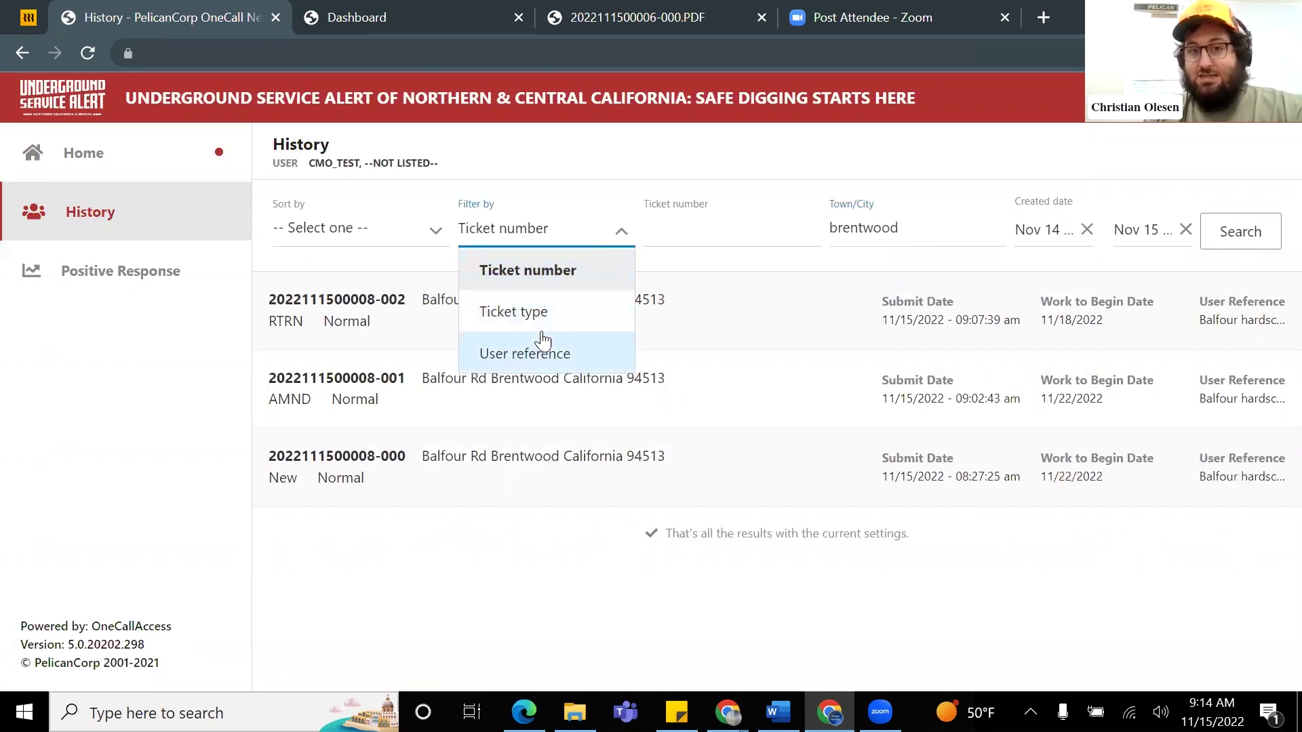
{"action": "left_click", "coordinate": [556, 314]}
{"action": "left_click", "coordinate": [704, 236]}
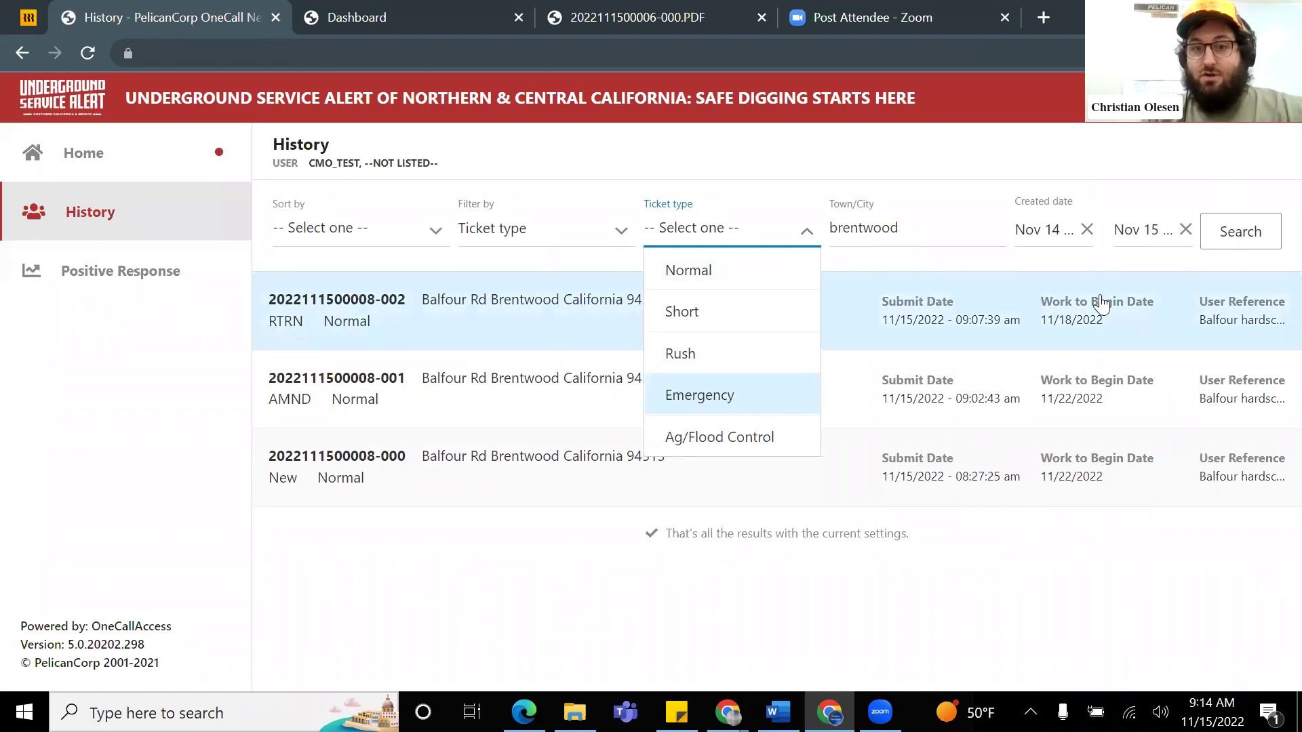
{"action": "left_click", "coordinate": [747, 161]}
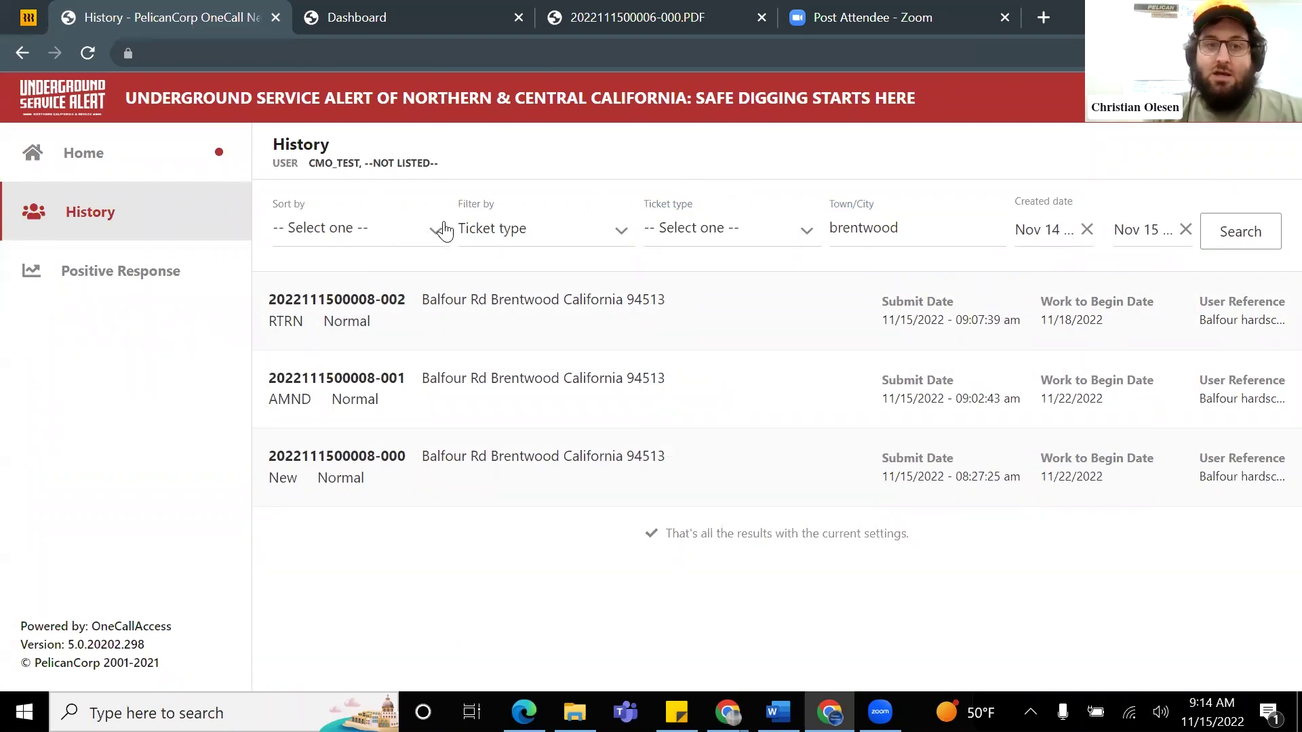
{"action": "left_click", "coordinate": [139, 143]}
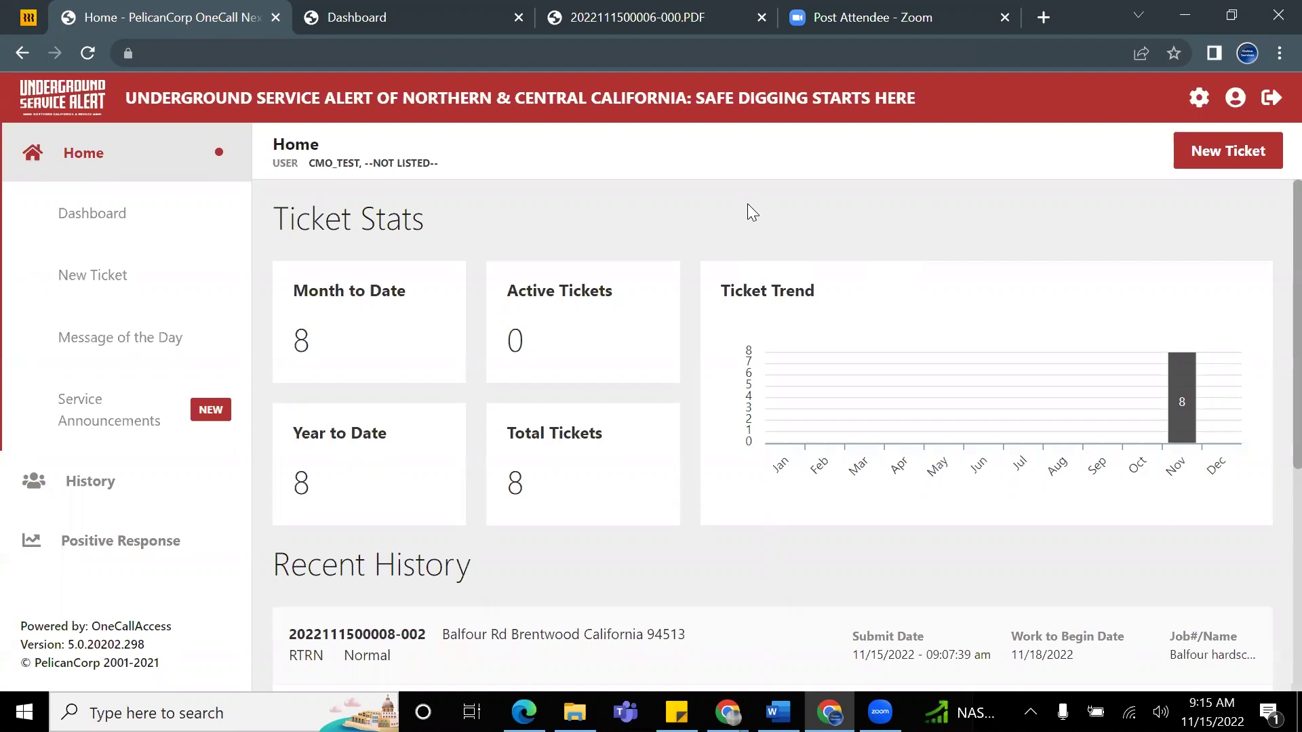
{"action": "key", "text": "alt+Tab"}
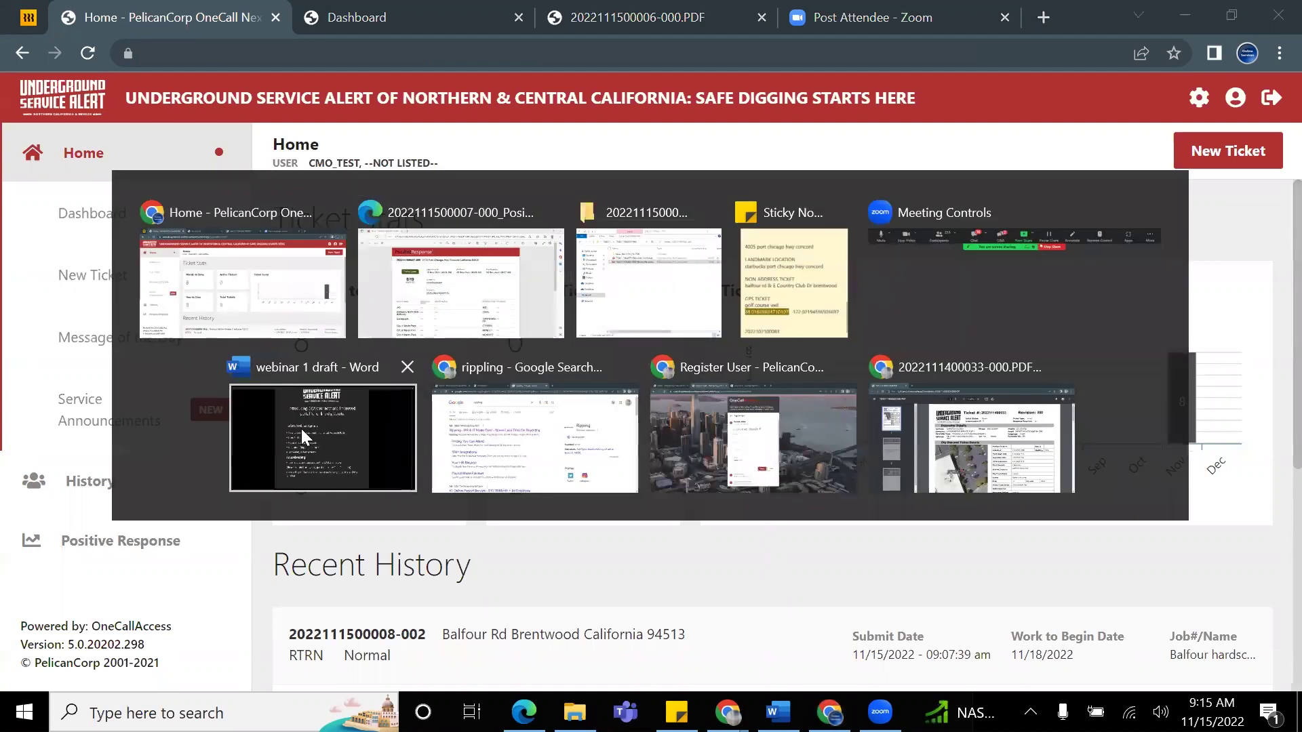
Step: Switch to Word's 'webinar 1 draft' and scroll down to the Web Services Contact info page
{"action": "left_click", "coordinate": [301, 429]}
{"action": "scroll", "coordinate": [880, 297], "scroll_direction": "down", "scroll_amount": 8}
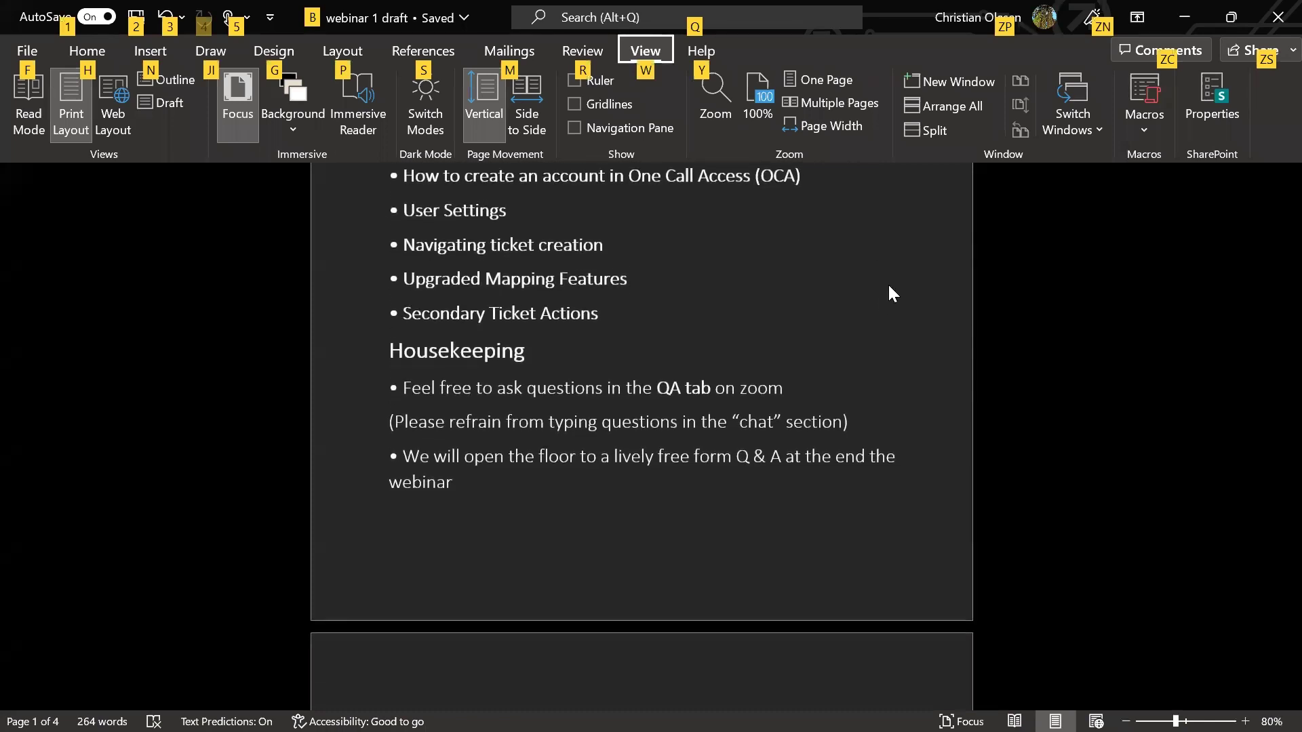
{"action": "scroll", "coordinate": [896, 264], "scroll_direction": "down", "scroll_amount": 10}
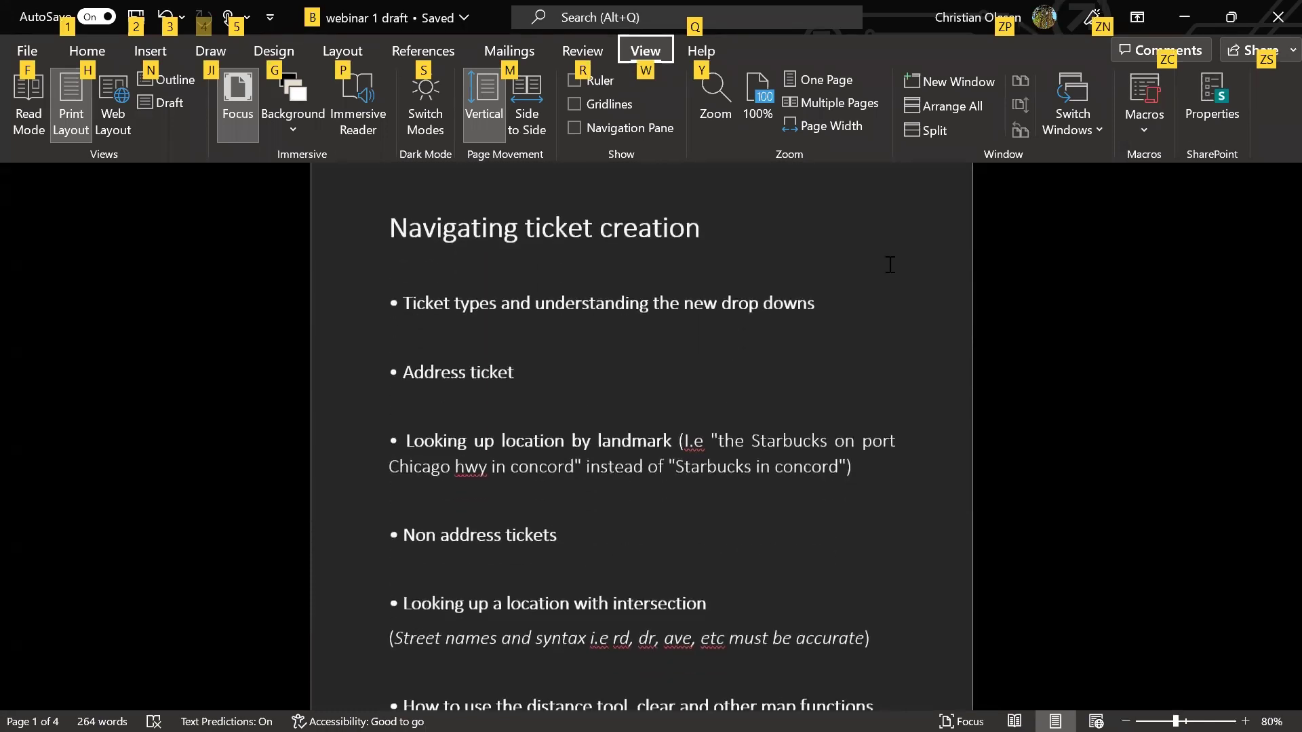
{"action": "scroll", "coordinate": [880, 262], "scroll_direction": "down", "scroll_amount": 10}
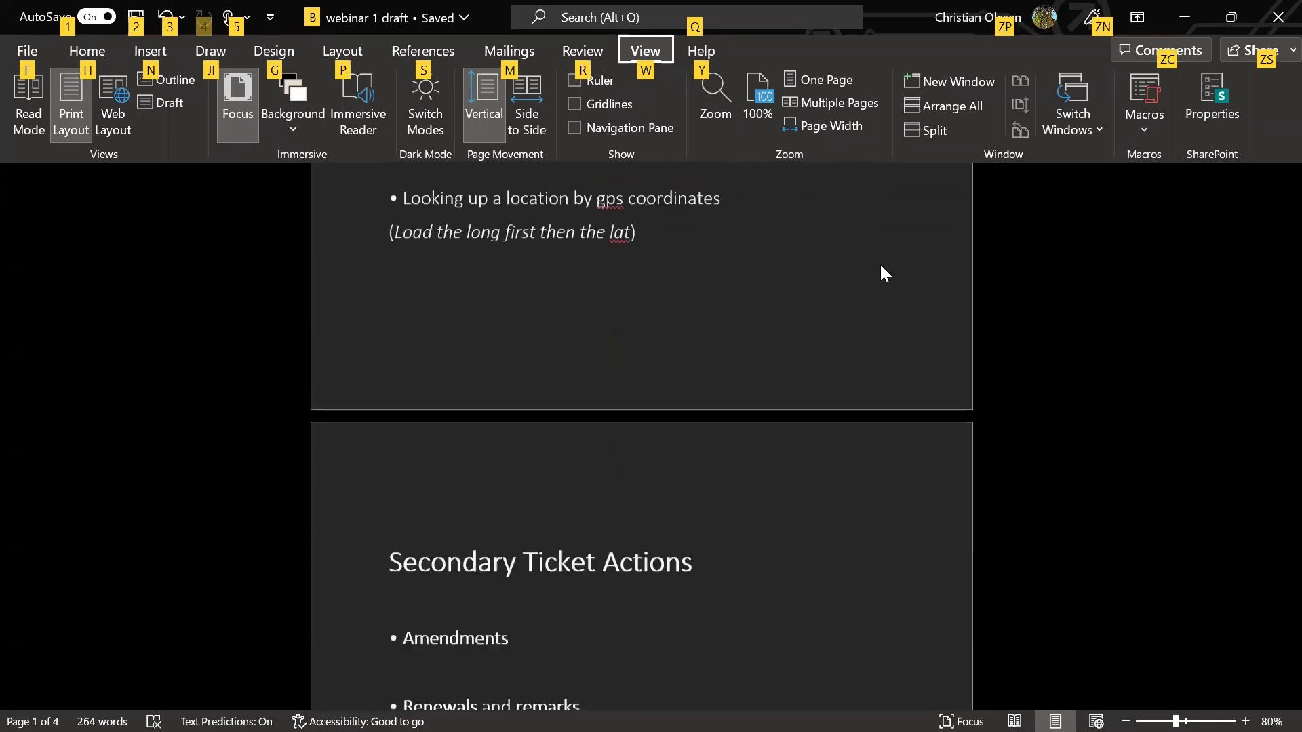
{"action": "scroll", "coordinate": [854, 273], "scroll_direction": "down", "scroll_amount": 10}
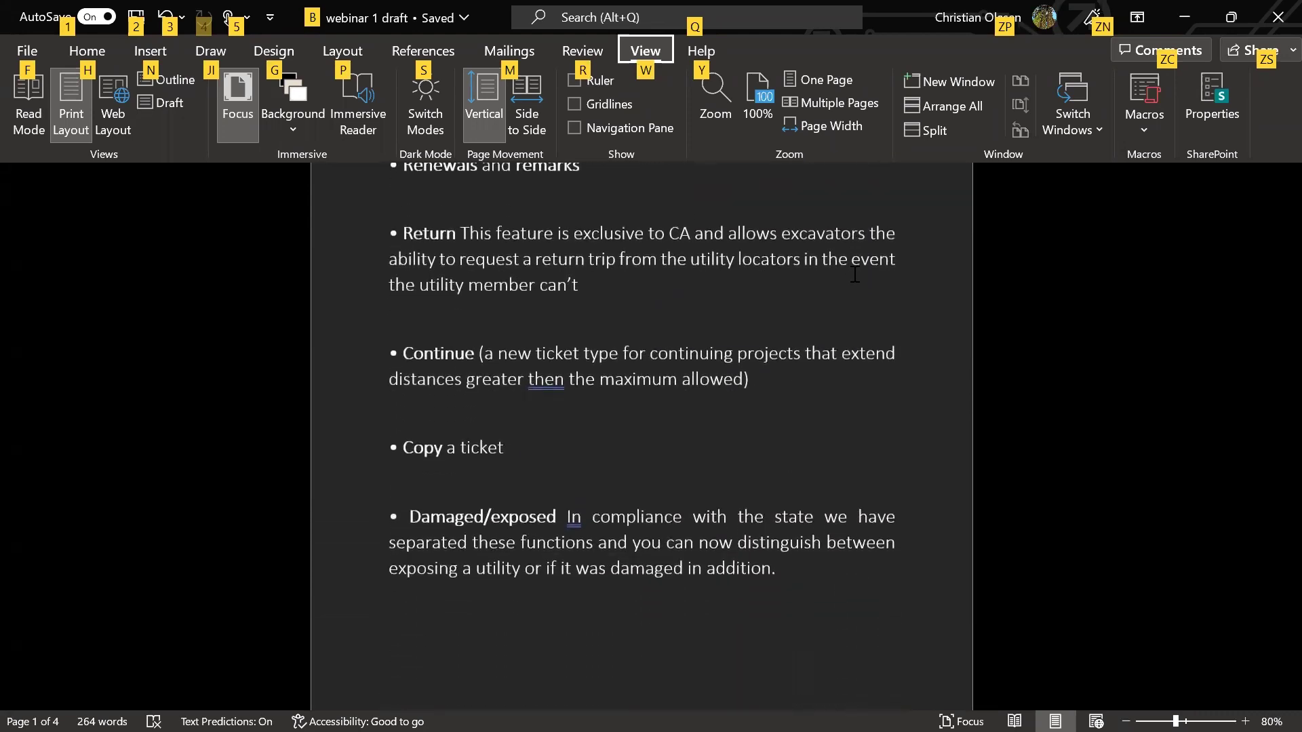
{"action": "scroll", "coordinate": [859, 280], "scroll_direction": "down", "scroll_amount": 8}
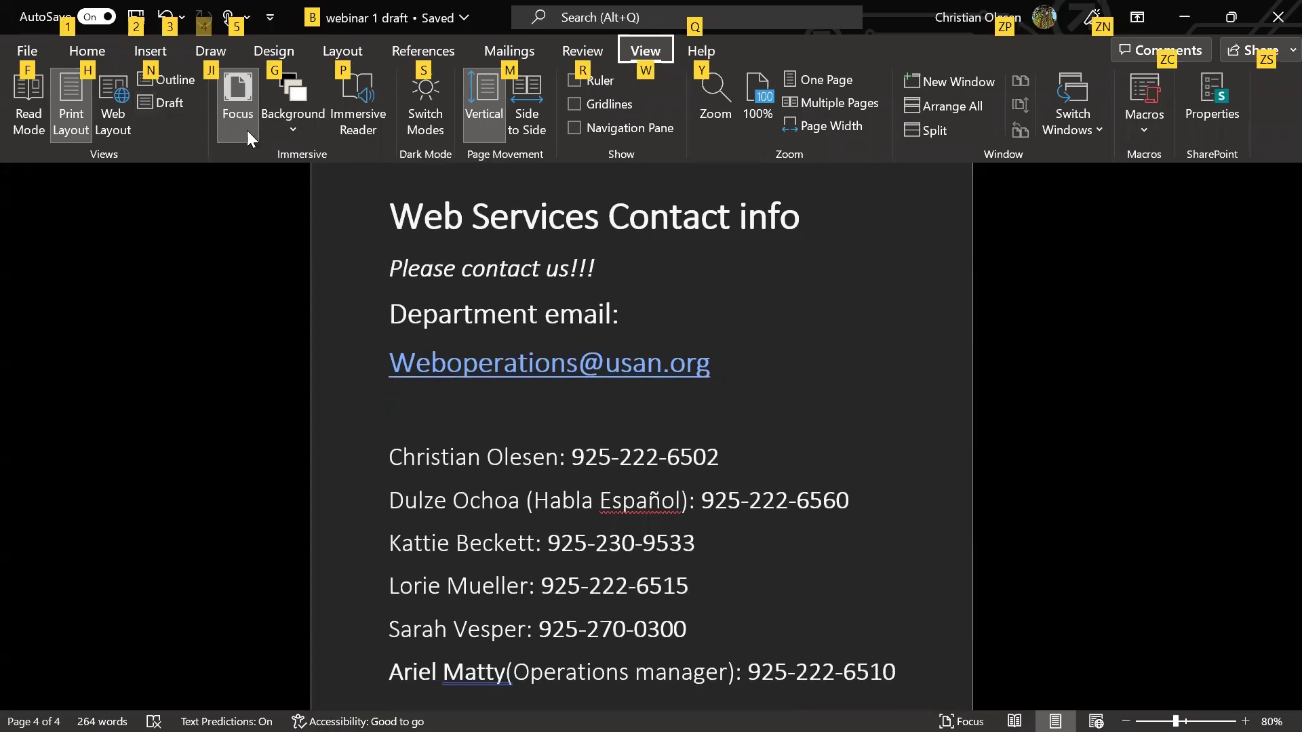
Step: Toggle Word's Focus view off and back on for the contact info page
{"action": "left_click", "coordinate": [243, 107]}
{"action": "scroll", "coordinate": [793, 369], "scroll_direction": "down", "scroll_amount": 1}
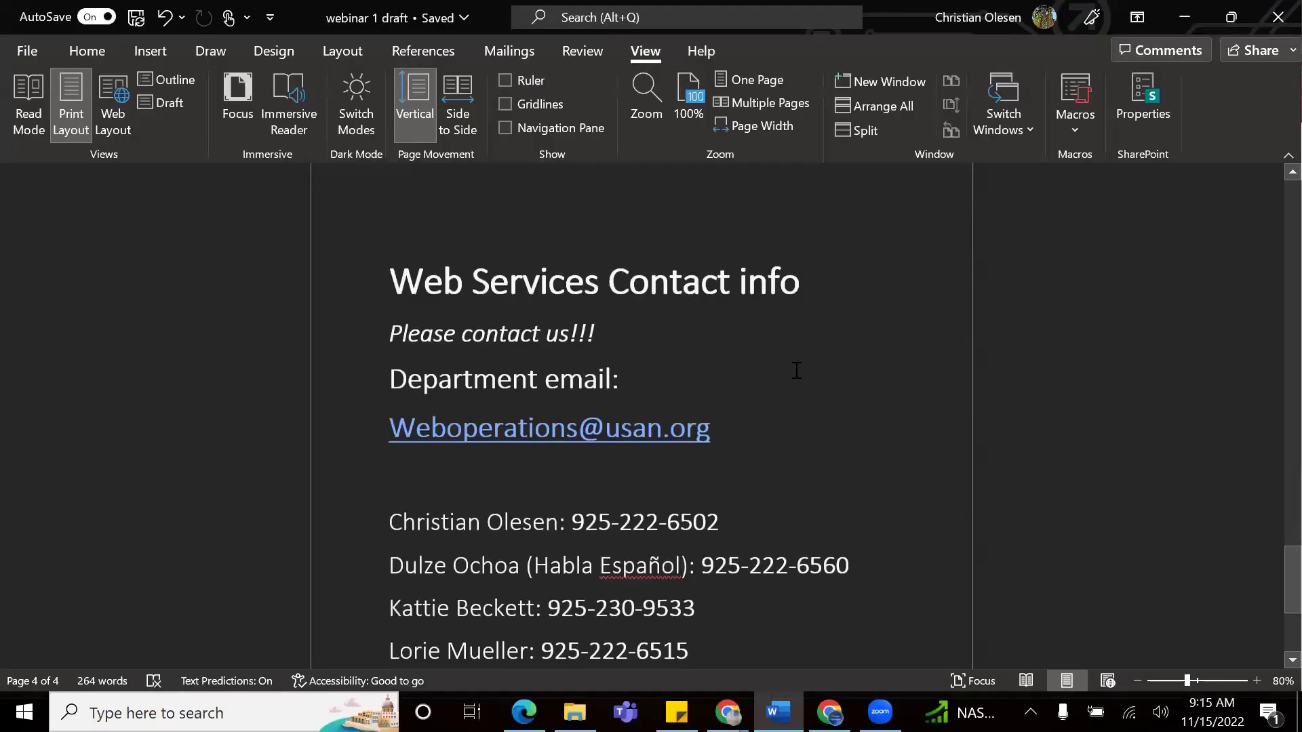
{"action": "left_click", "coordinate": [237, 113]}
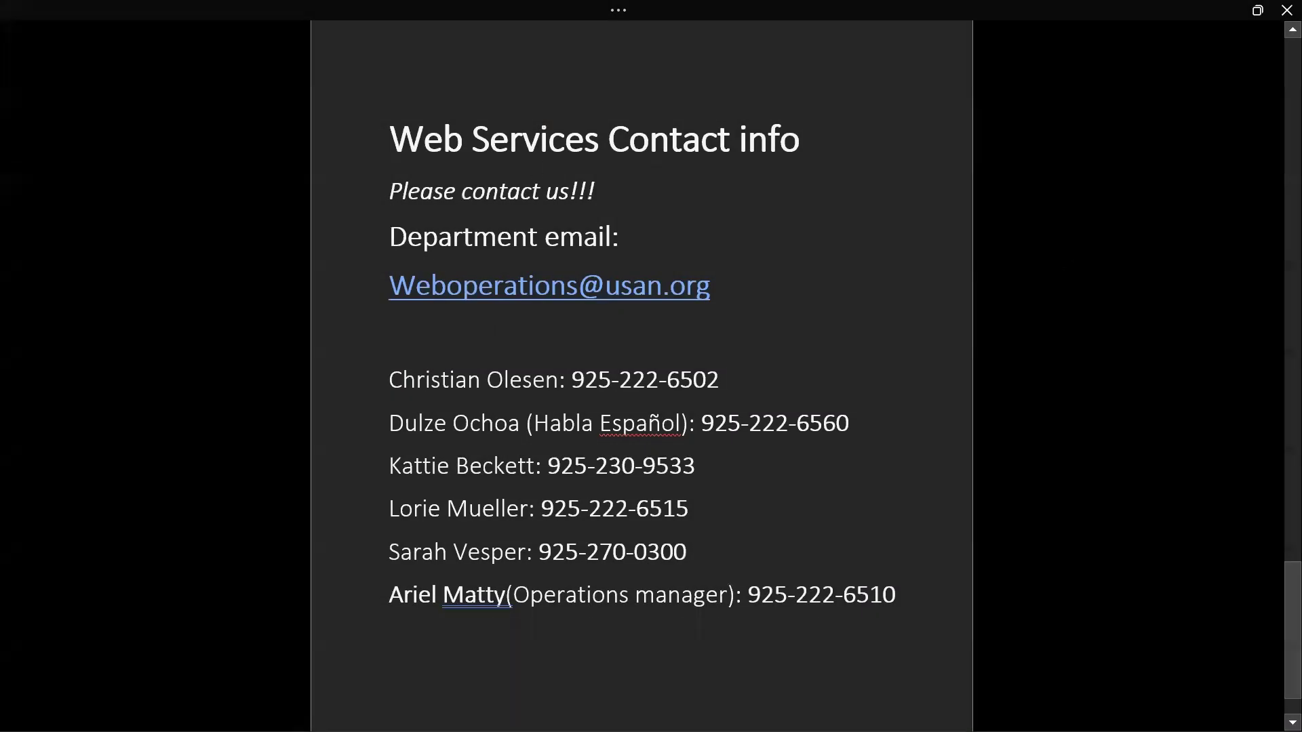
{"action": "scroll", "coordinate": [641, 366], "scroll_direction": "down", "scroll_amount": 1}
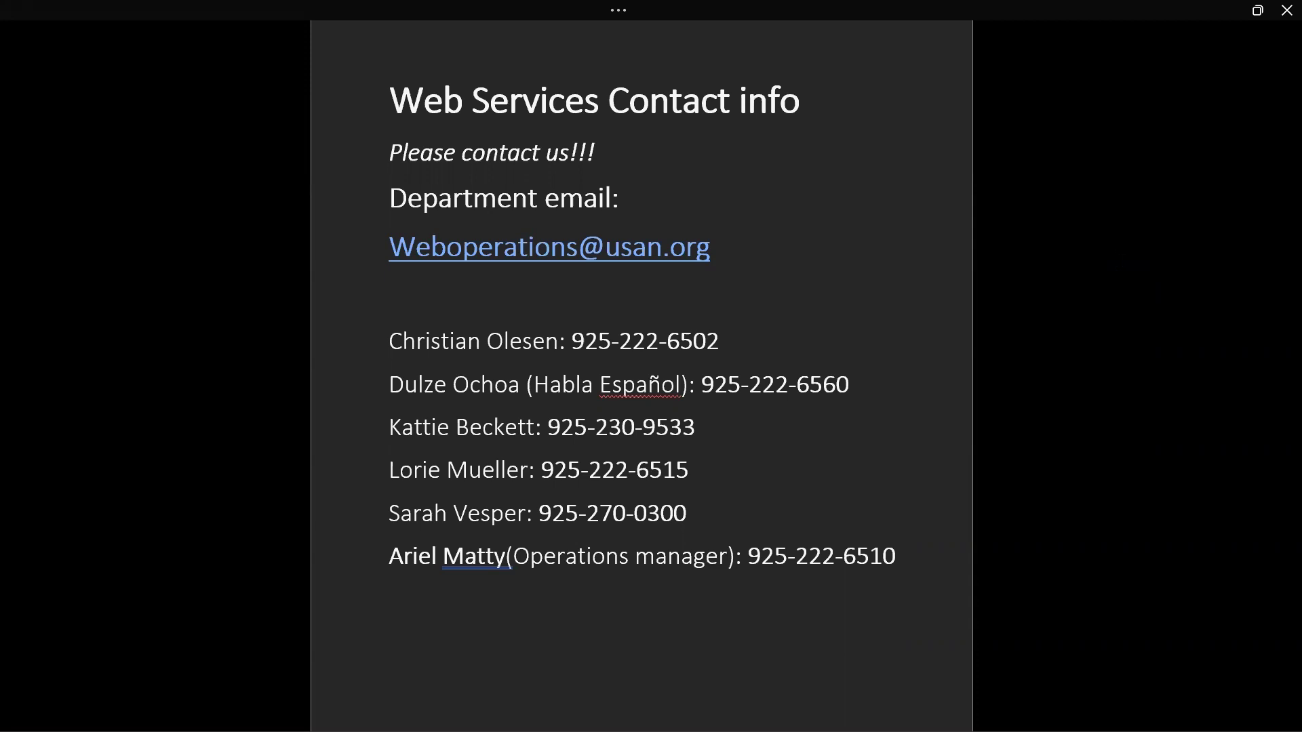
Step: Return to the Word draft and turn on Focus mode with the View key tips
{"action": "key", "text": "alt+Tab"}
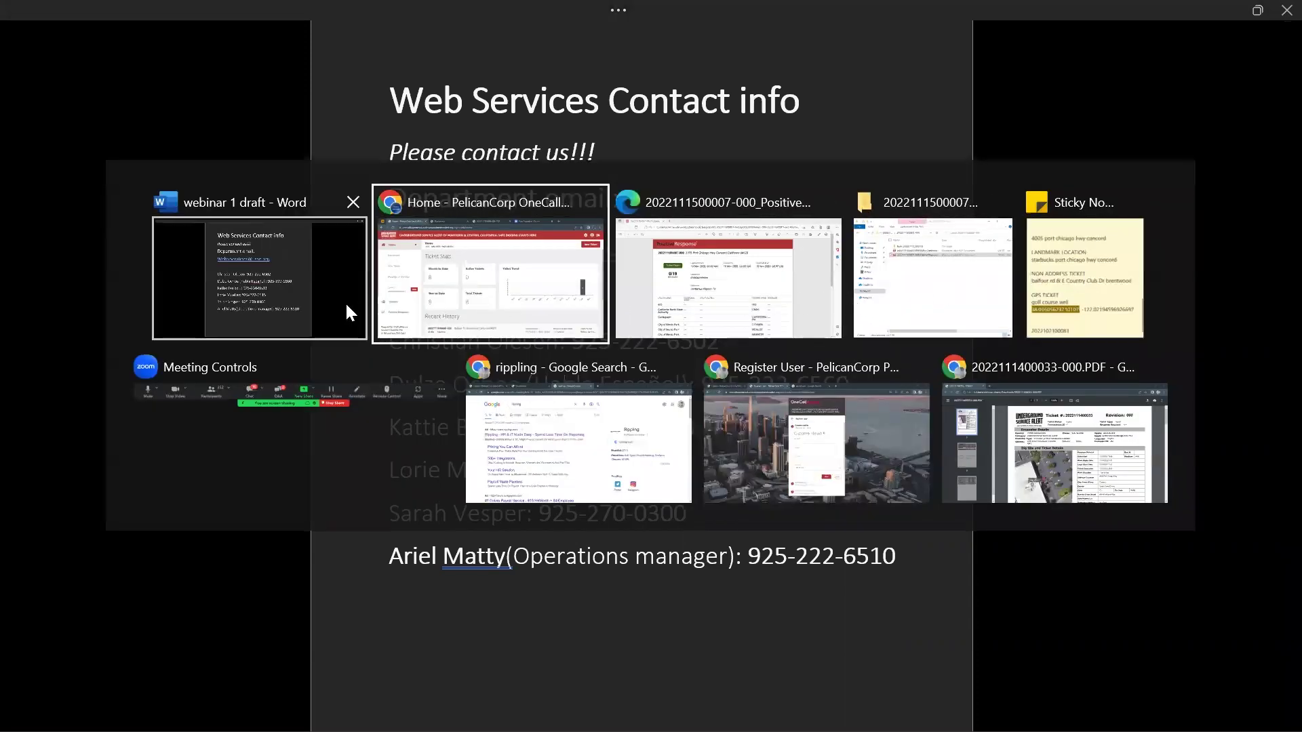
{"action": "left_click", "coordinate": [347, 310]}
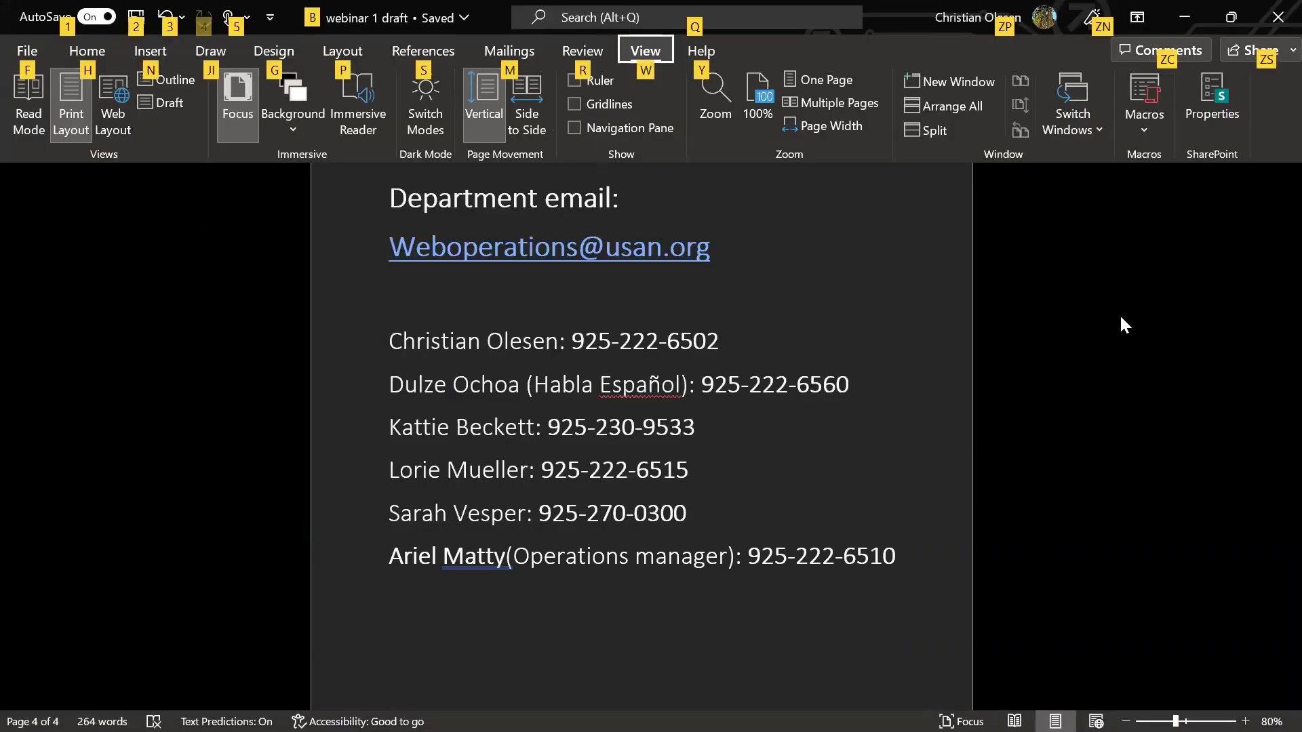
{"action": "key", "text": "j"}
{"action": "key", "text": "i"}
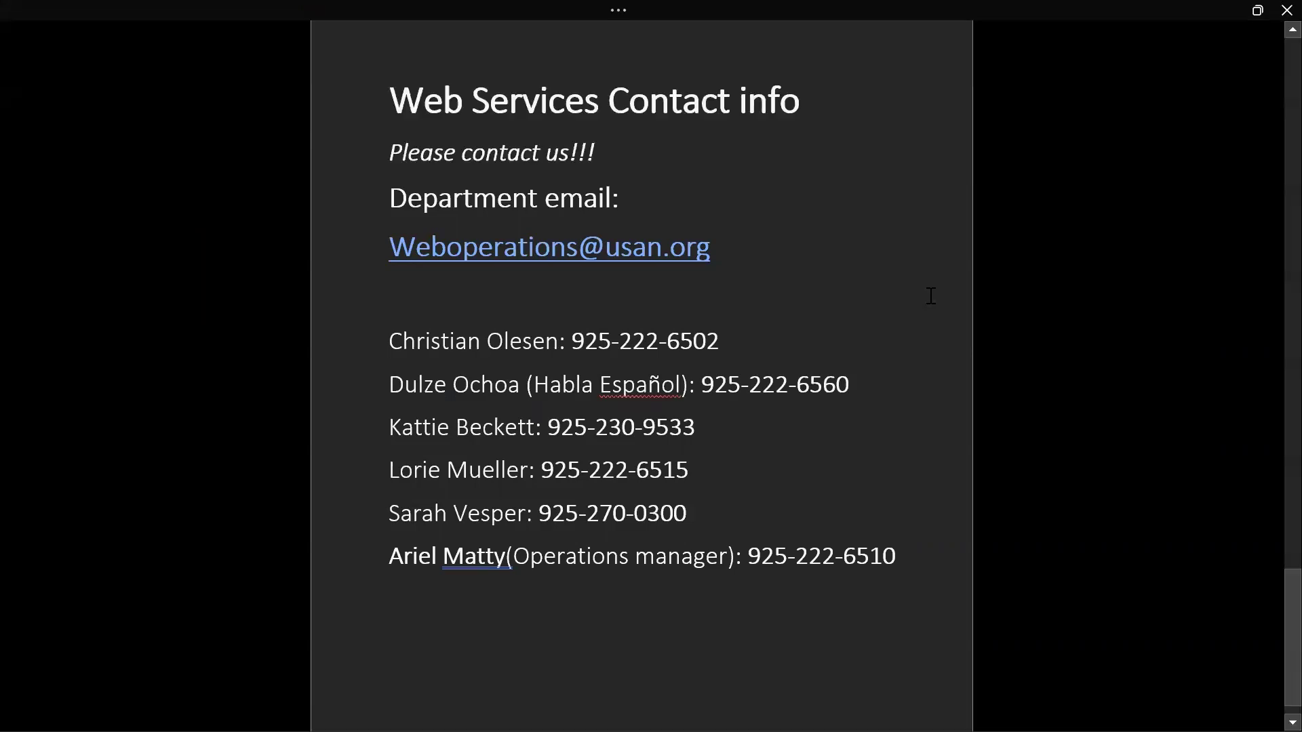
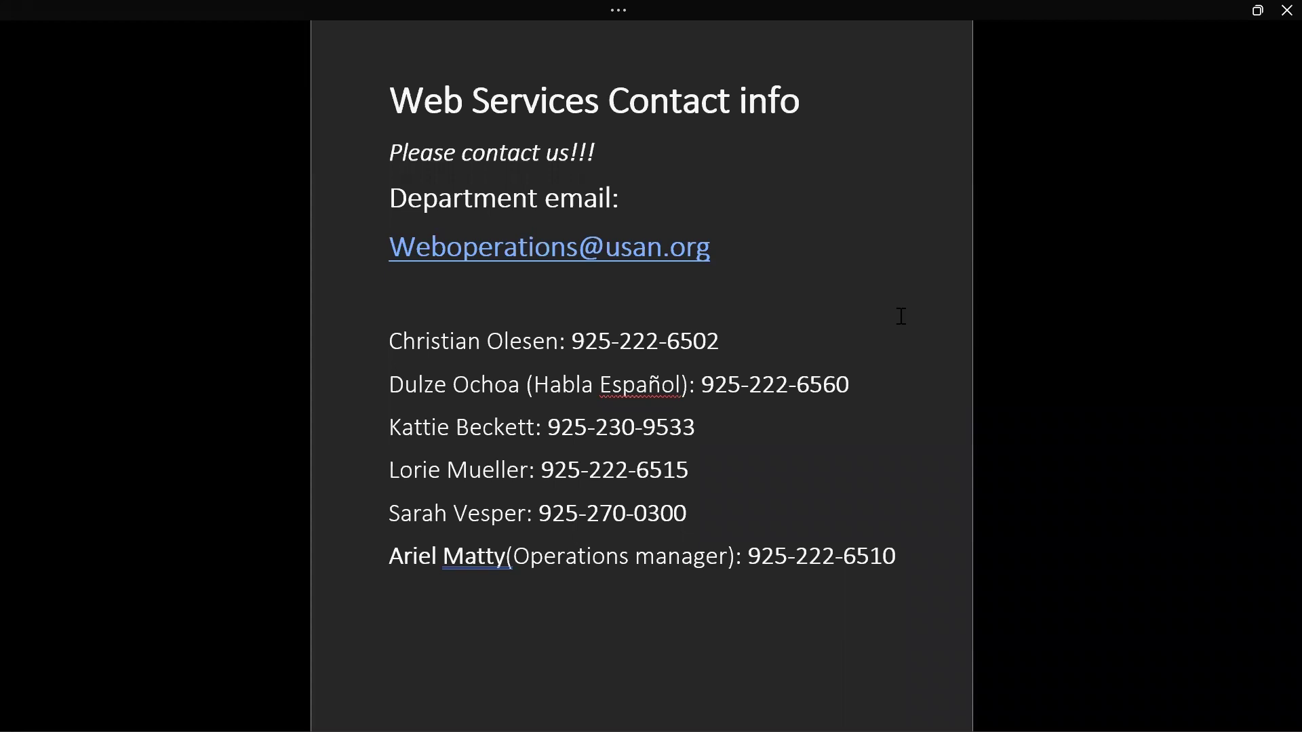
{"action": "left_click_drag", "start_coordinate": [903, 561], "coordinate": [416, 202]}
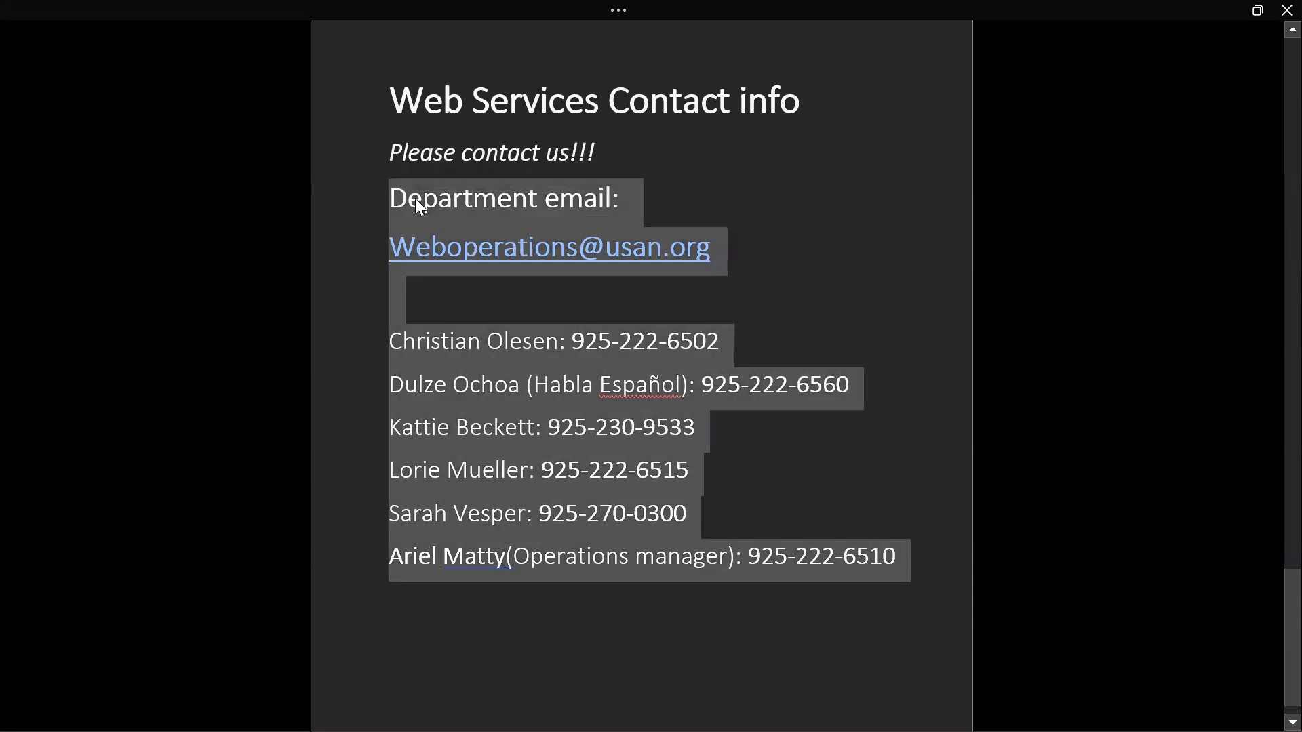
{"action": "right_click", "coordinate": [415, 198]}
{"action": "left_click", "coordinate": [490, 245]}
{"action": "left_click", "coordinate": [638, 83]}
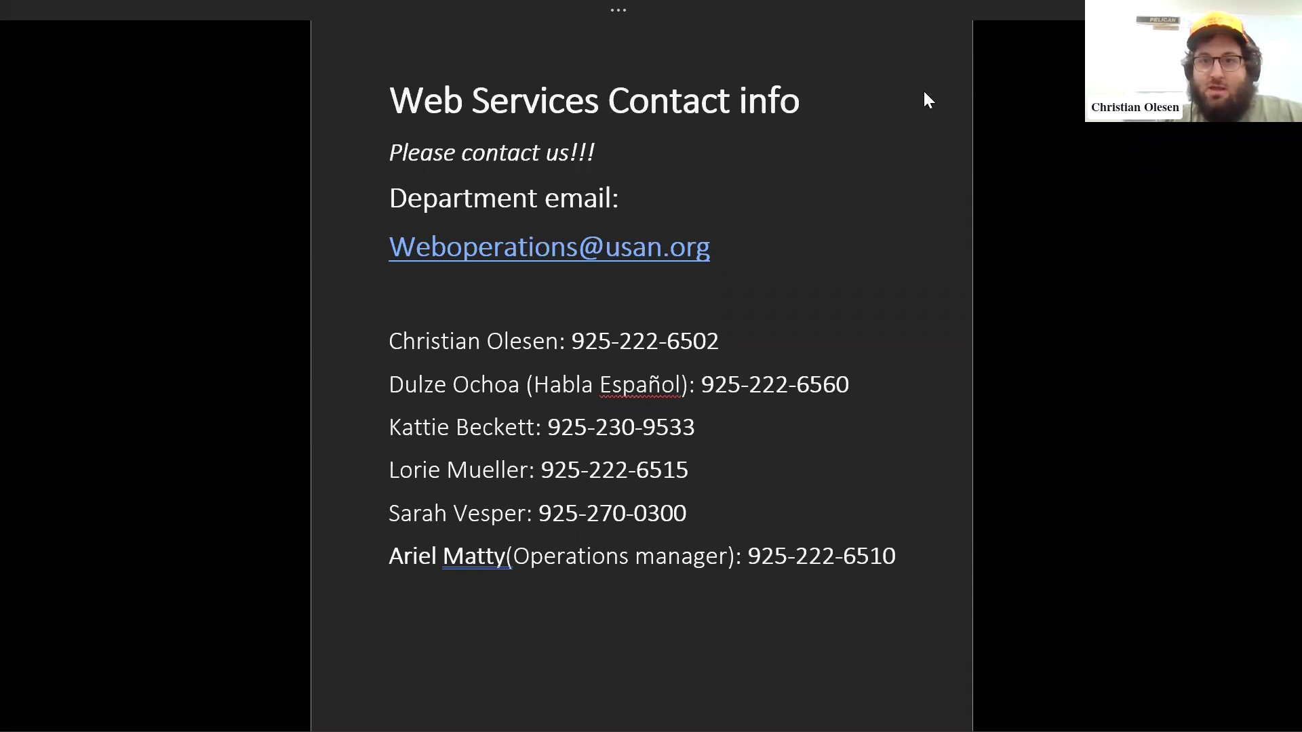
{"action": "key", "text": "ctrl+shift+End"}
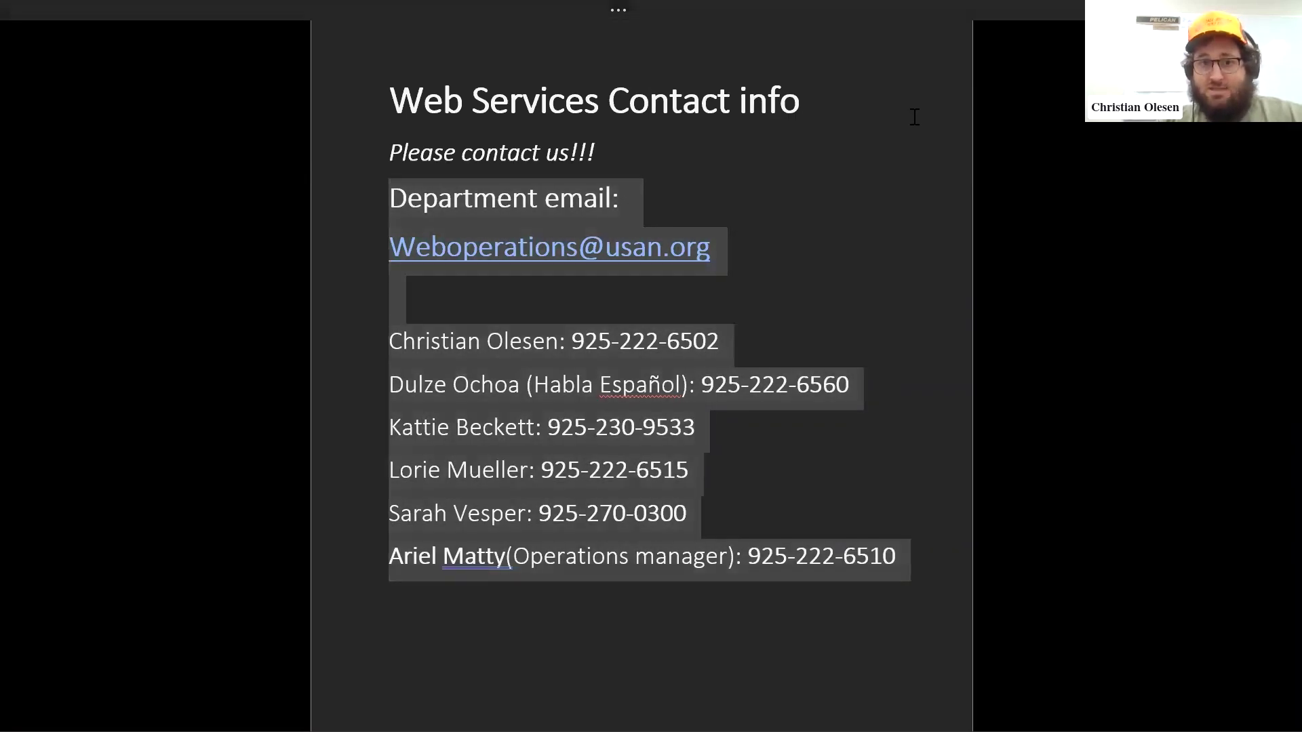
{"action": "left_click", "coordinate": [914, 117]}
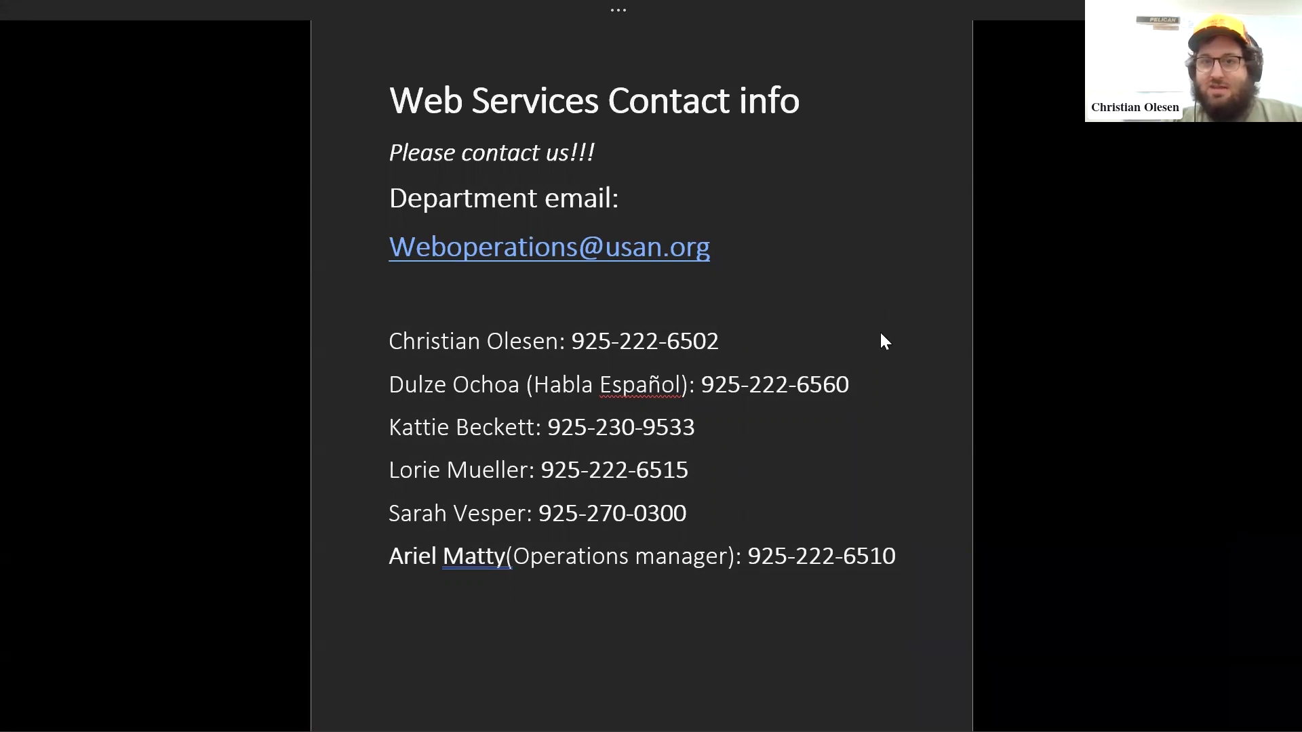
{"action": "scroll", "coordinate": [915, 400], "scroll_direction": "up", "scroll_amount": 1}
{"action": "scroll", "coordinate": [930, 414], "scroll_direction": "down", "scroll_amount": 1}
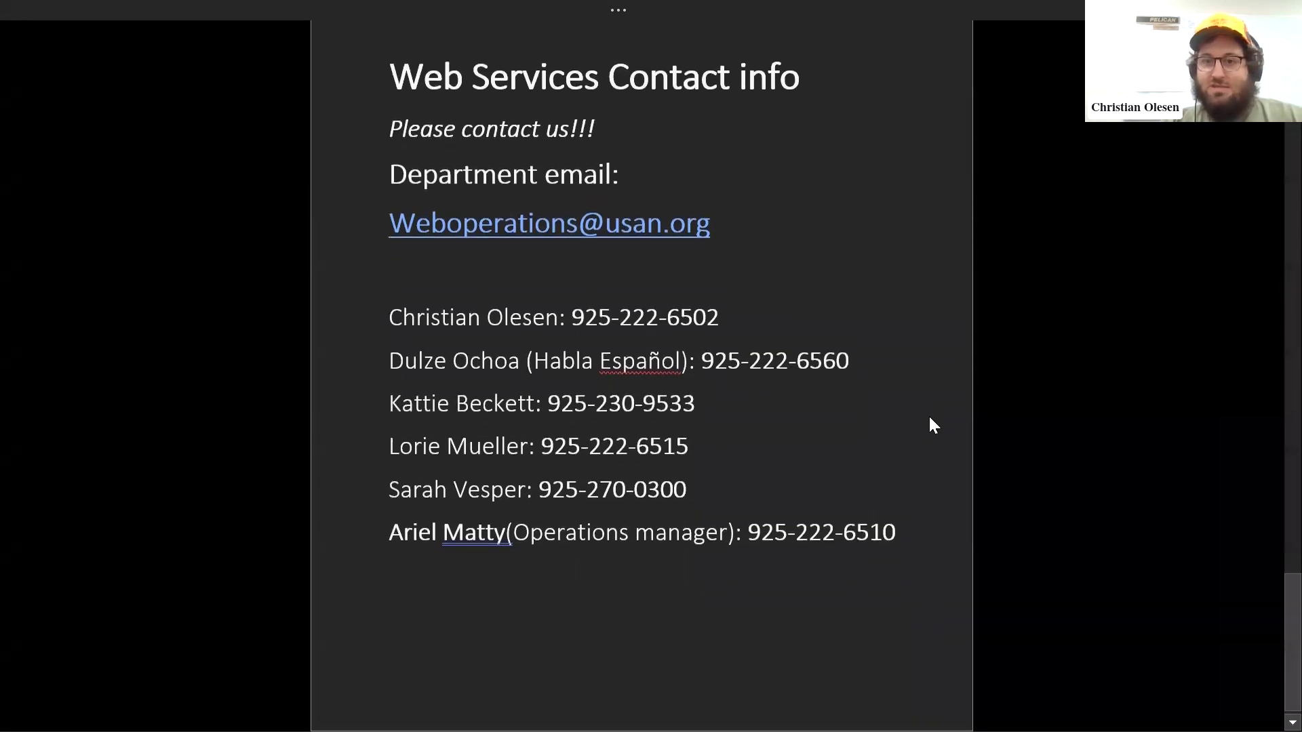
{"action": "scroll", "coordinate": [936, 413], "scroll_direction": "up", "scroll_amount": 2}
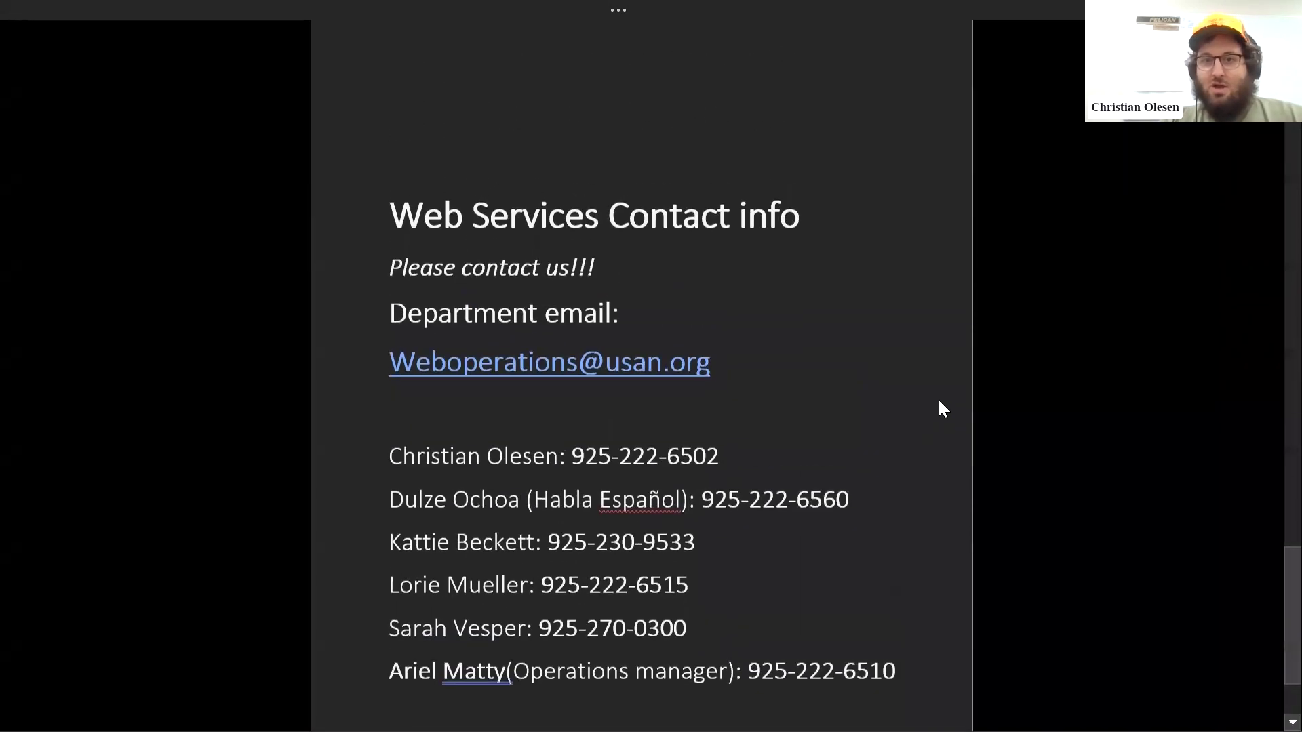
{"action": "left_click", "coordinate": [903, 320]}
{"action": "scroll", "coordinate": [904, 281], "scroll_direction": "down", "scroll_amount": 1}
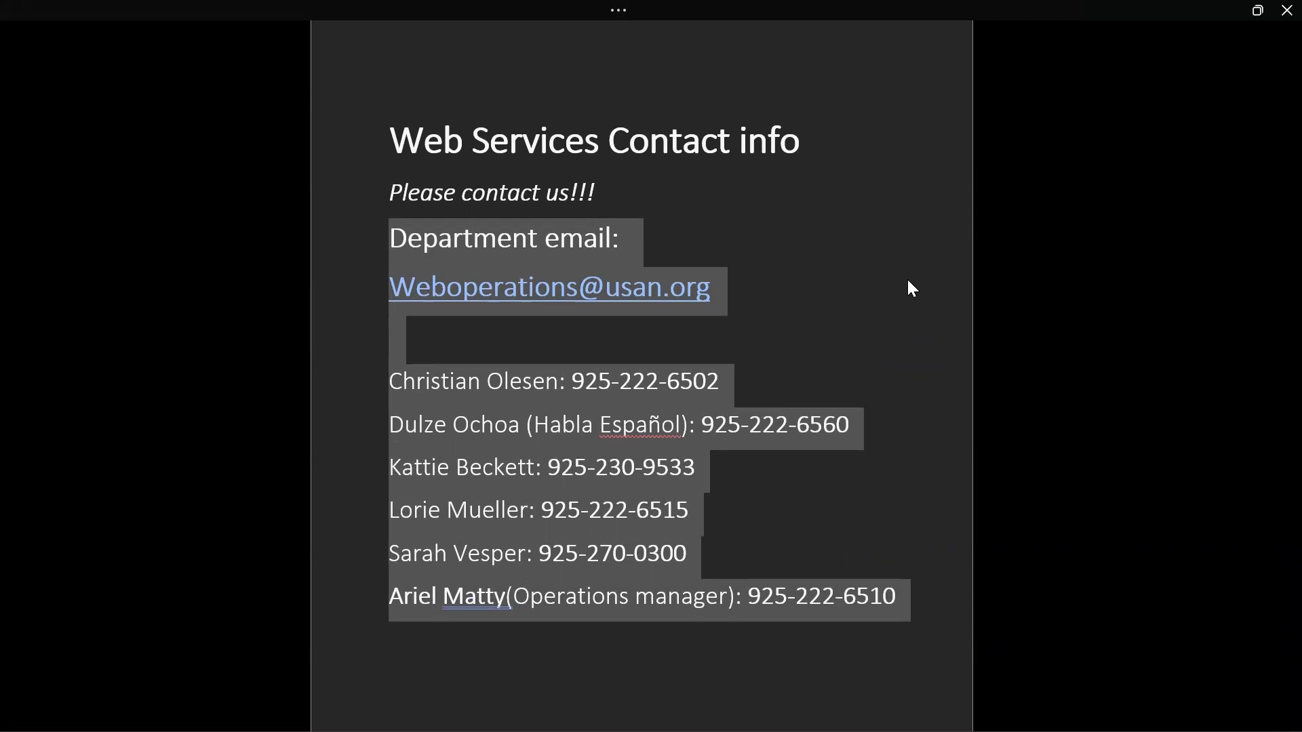
{"action": "left_click", "coordinate": [923, 228]}
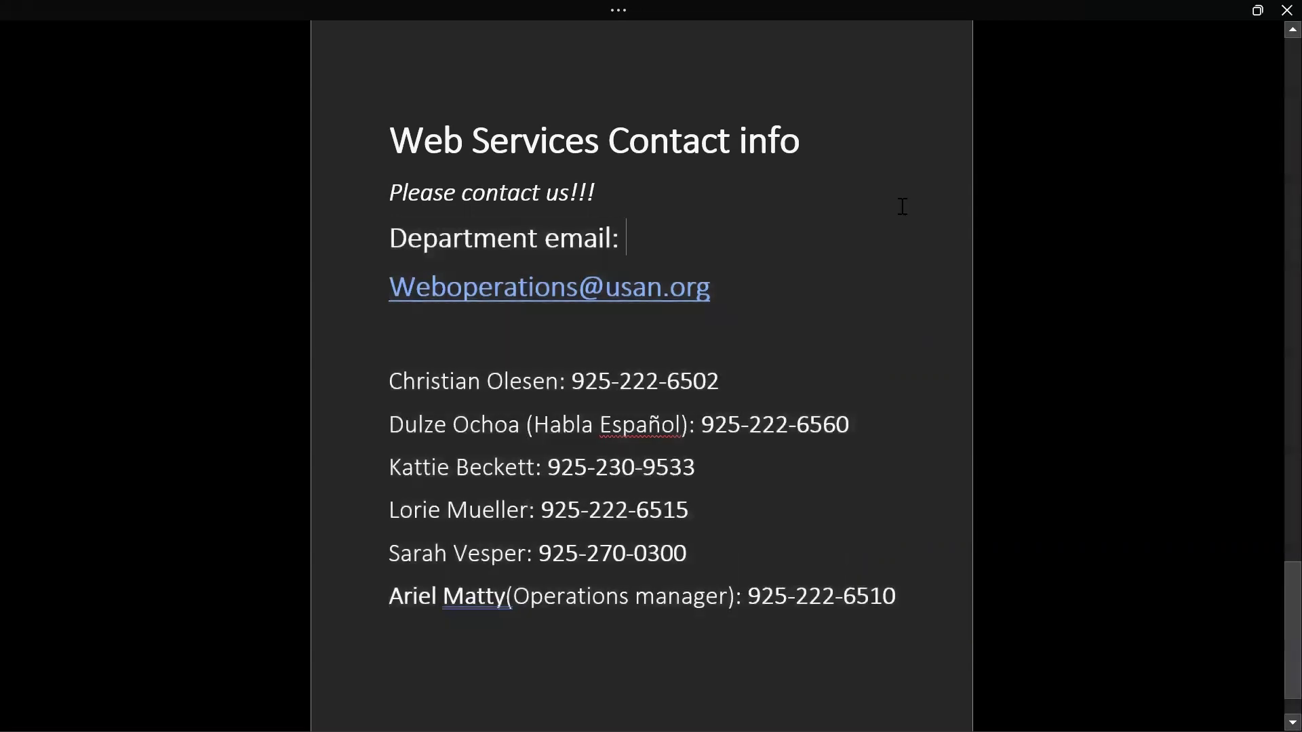